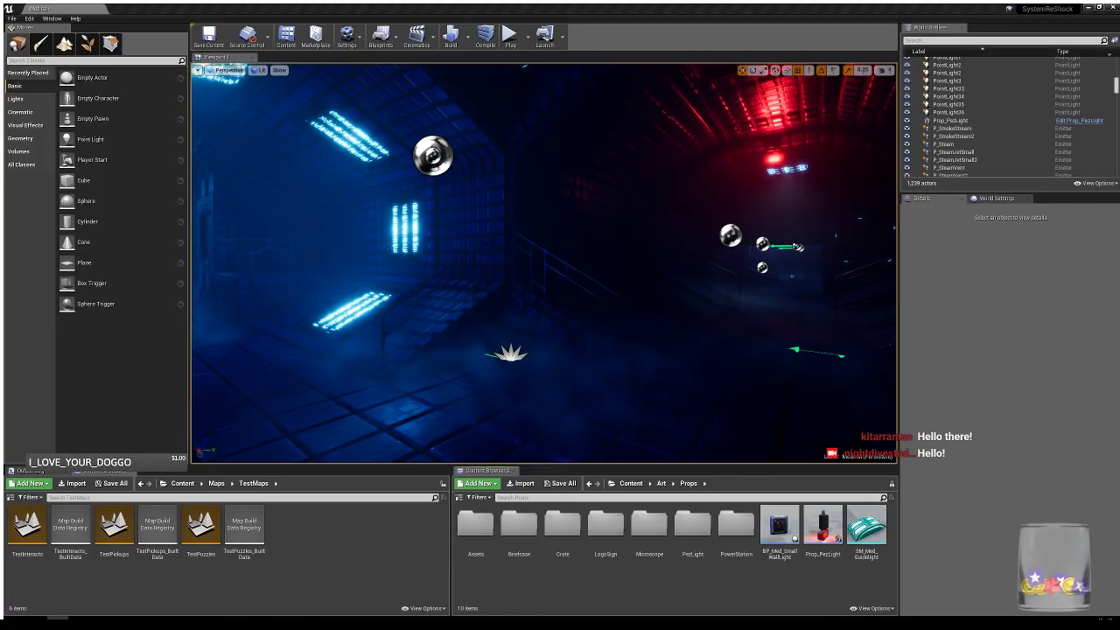
- Look over the blue-lit tiled corridor and the junction with the red-lit passage
right_click_drag(628, 298, 508, 267)
right_click_drag(677, 289, 703, 292)
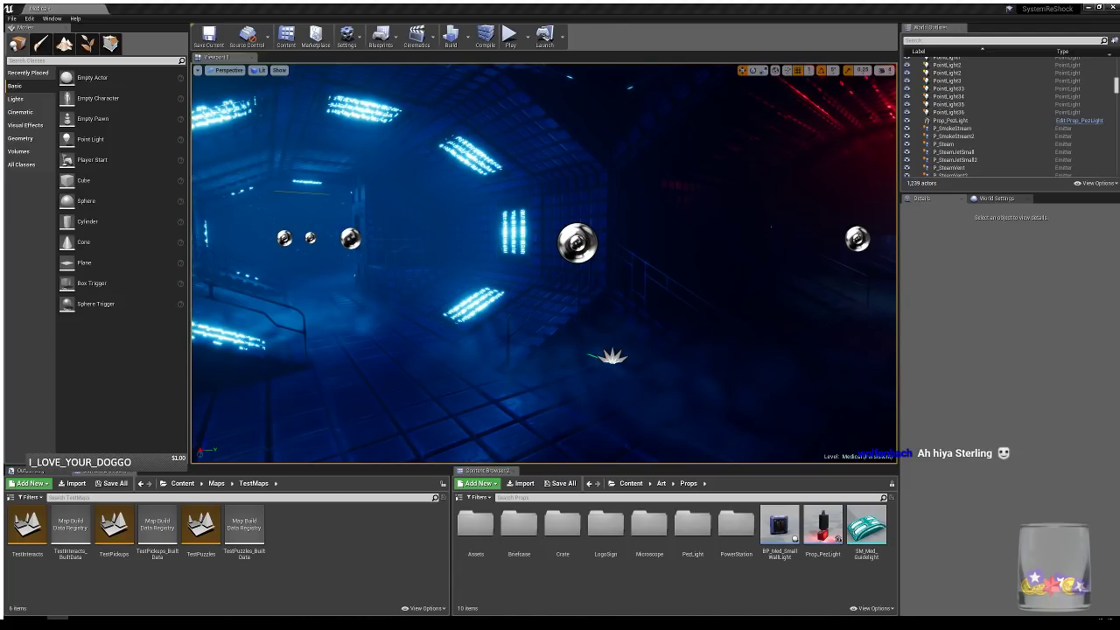
right_click_drag(601, 312, 620, 295)
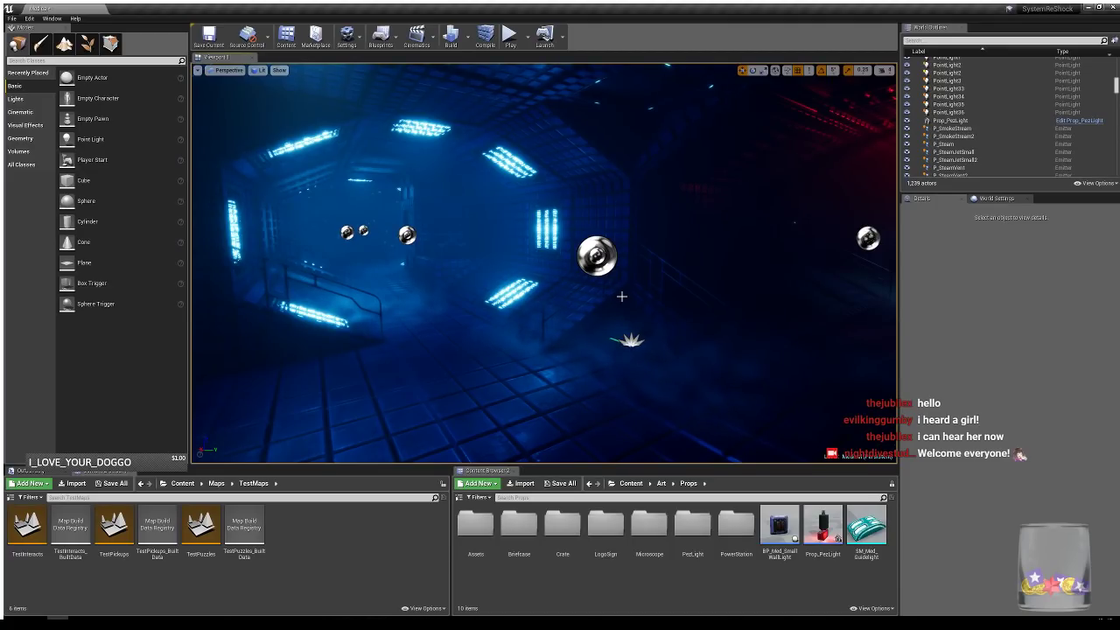
right_click_drag(627, 276, 675, 312)
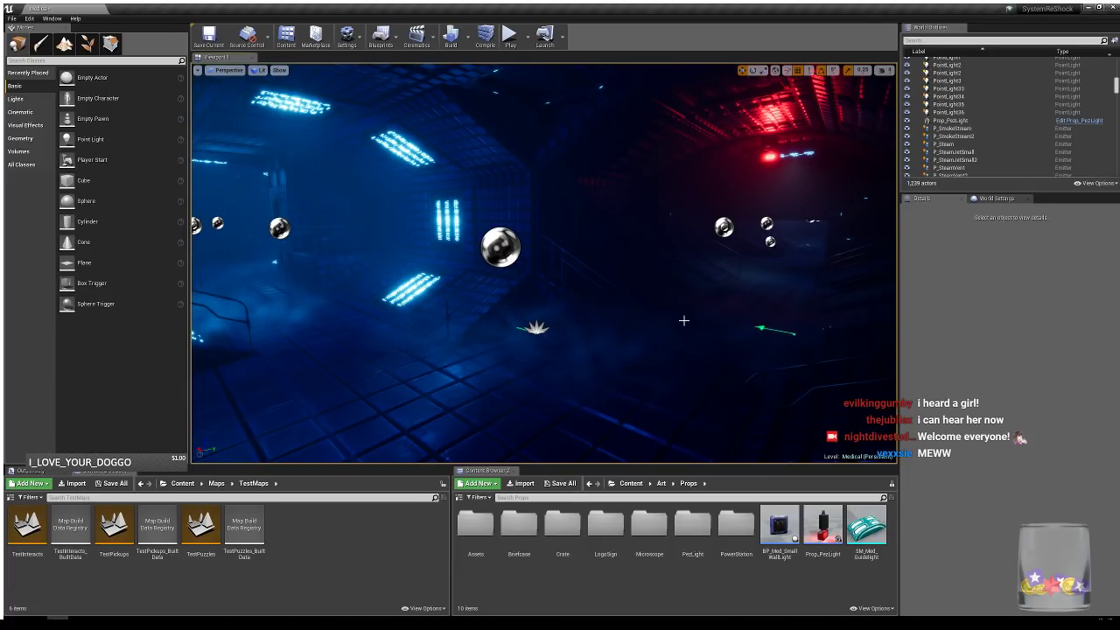
right_click_drag(659, 330, 704, 337)
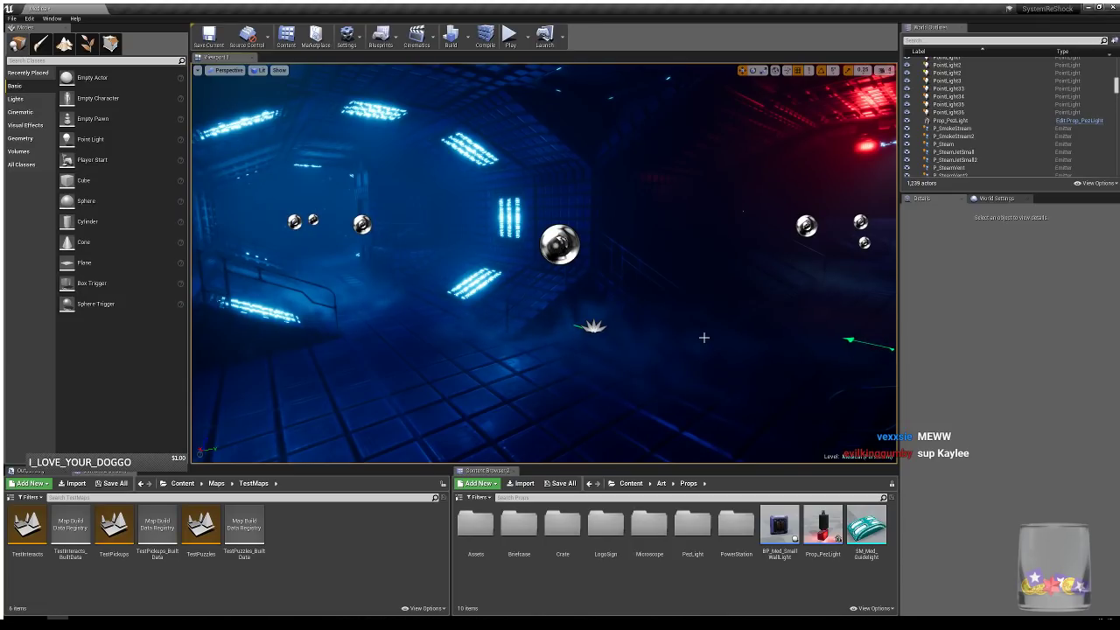
key("alt+Tab")
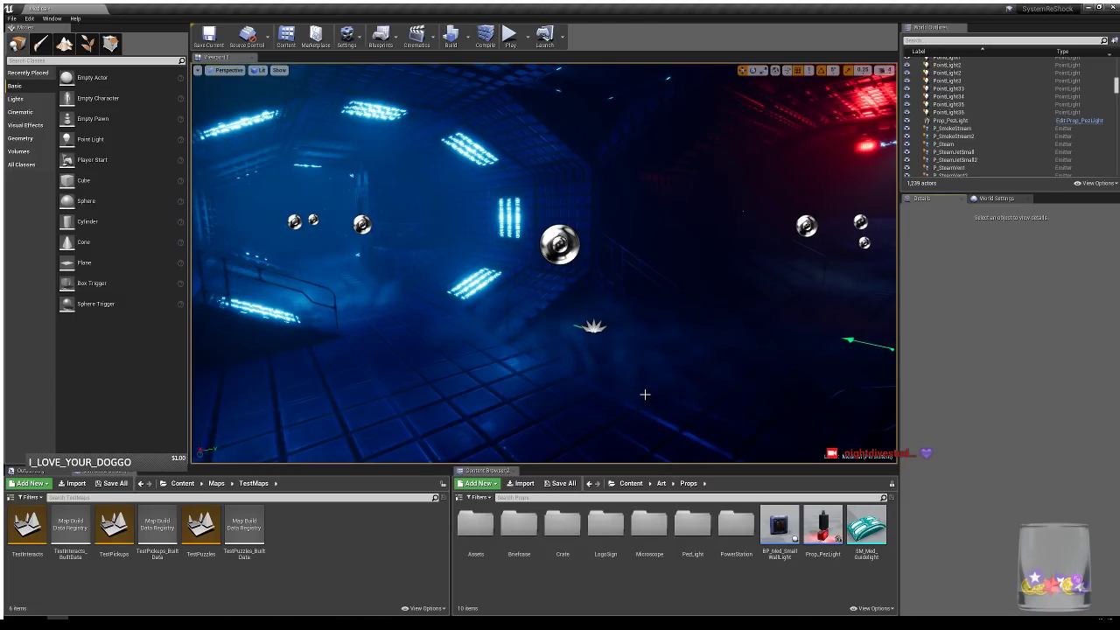
mouse_move(646, 393)
right_mouse_down()
mouse_move(588, 385)
mouse_move(644, 394)
right_mouse_up()
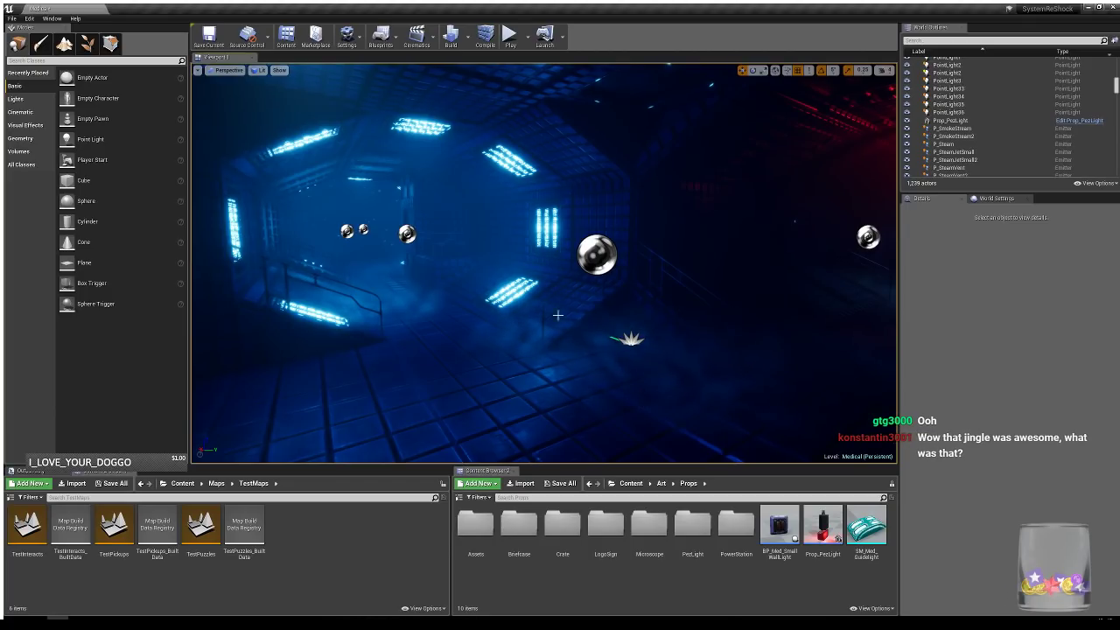
mouse_move(586, 328)
right_mouse_down()
mouse_move(604, 280)
mouse_move(560, 326)
mouse_move(584, 331)
right_mouse_up()
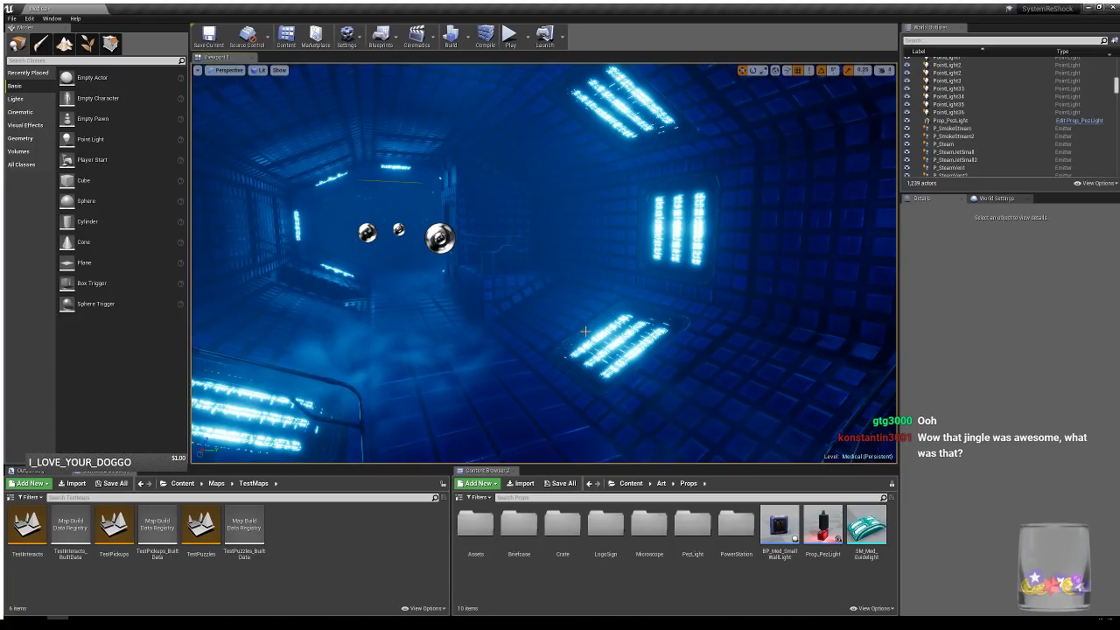
right_click_drag(580, 325, 587, 349)
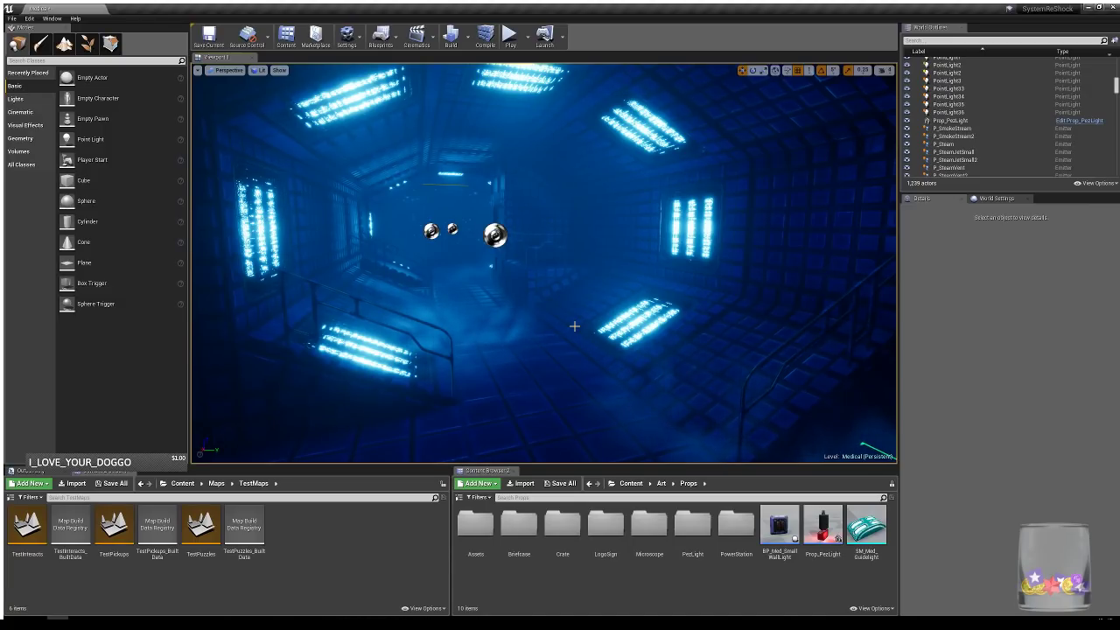
right_click_drag(636, 318, 638, 313)
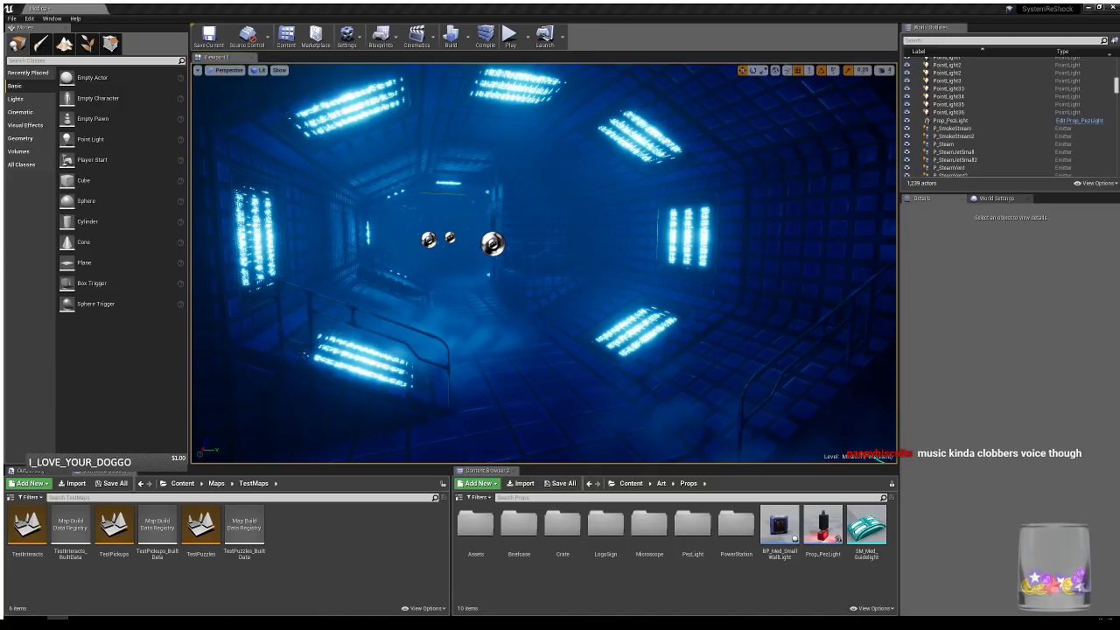
- Select the dark sloped floor-edge tile beside the railing in the blue-lit corridor
right_click_drag(617, 327, 549, 316)
key("w")
key("s")
key("w")
key("s")
key("w")
key("s")
key("w")
left_click(518, 358)
key("w")
right_click_drag(518, 358, 550, 363)
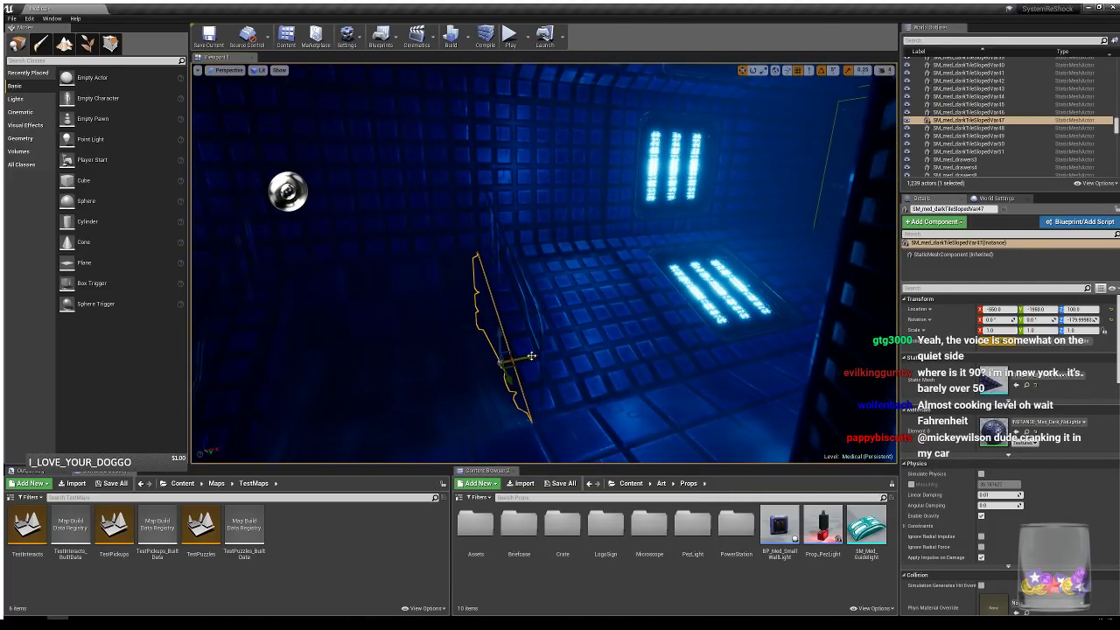
- Set position snapping to 50 units and duplicate the sloped tile along X to X 50 at the open corridor end
left_click_drag(531, 356, 872, 291, "alt")
key("ctrl+z")
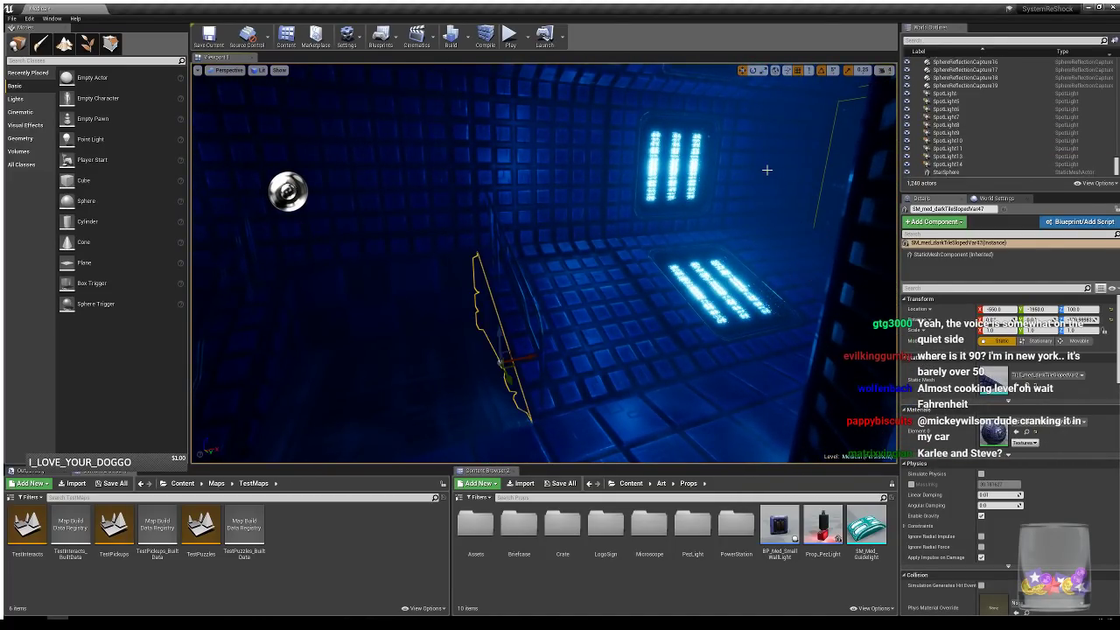
left_click(821, 123)
mouse_move(547, 345)
right_mouse_down()
mouse_move(604, 348)
mouse_move(565, 343)
right_mouse_up()
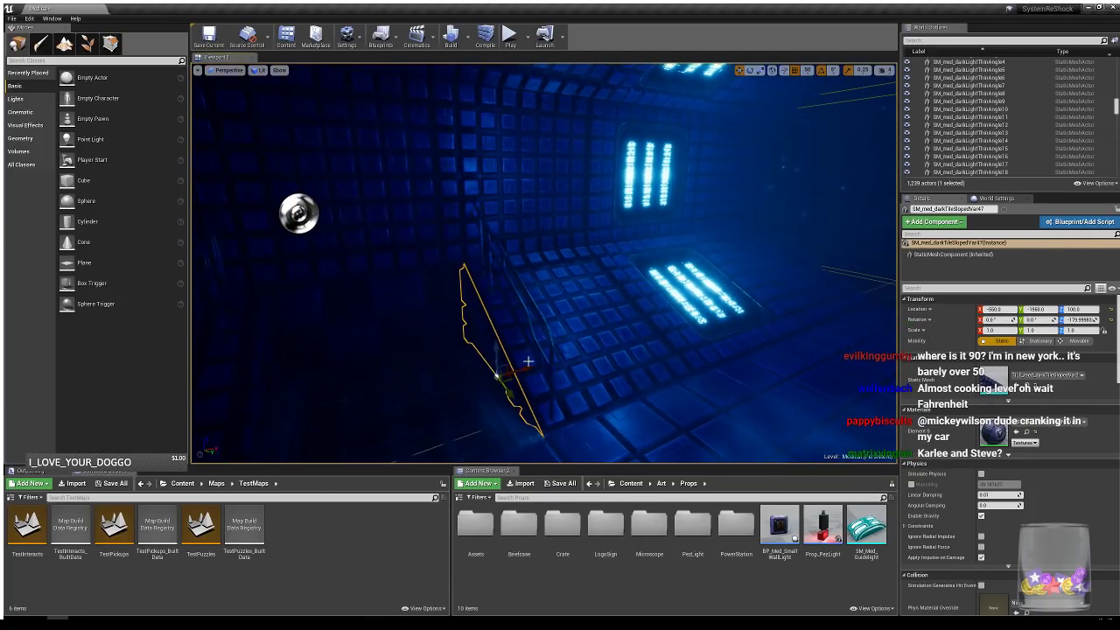
left_click_drag(529, 361, 819, 271, "alt")
key("f")
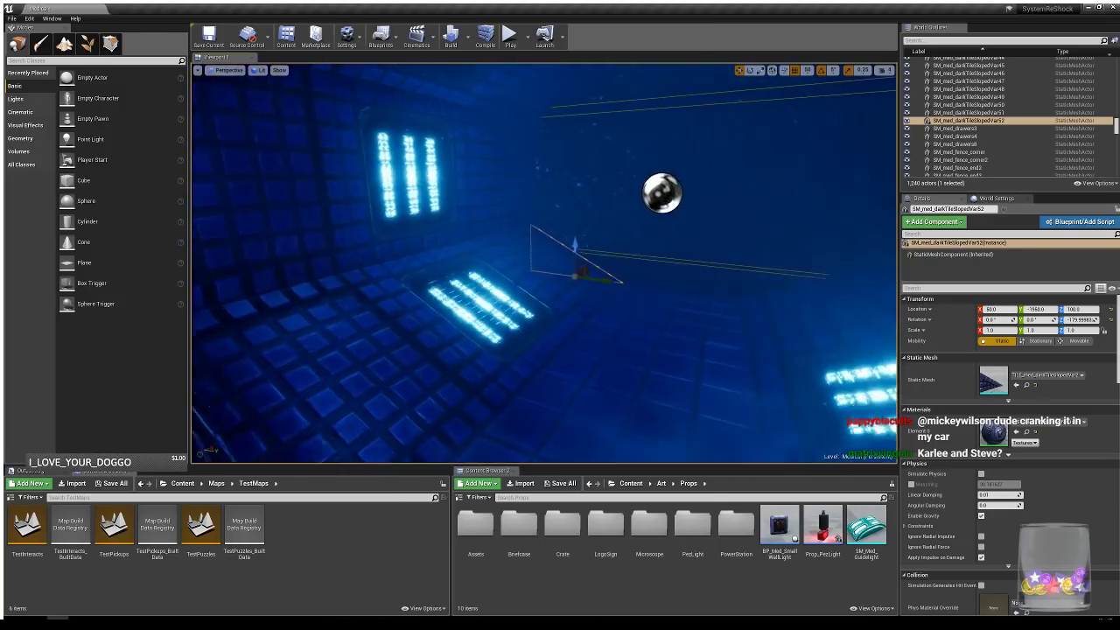
- Flip the copied sloped tile 180° about X and raise it to Z 200
key("e")
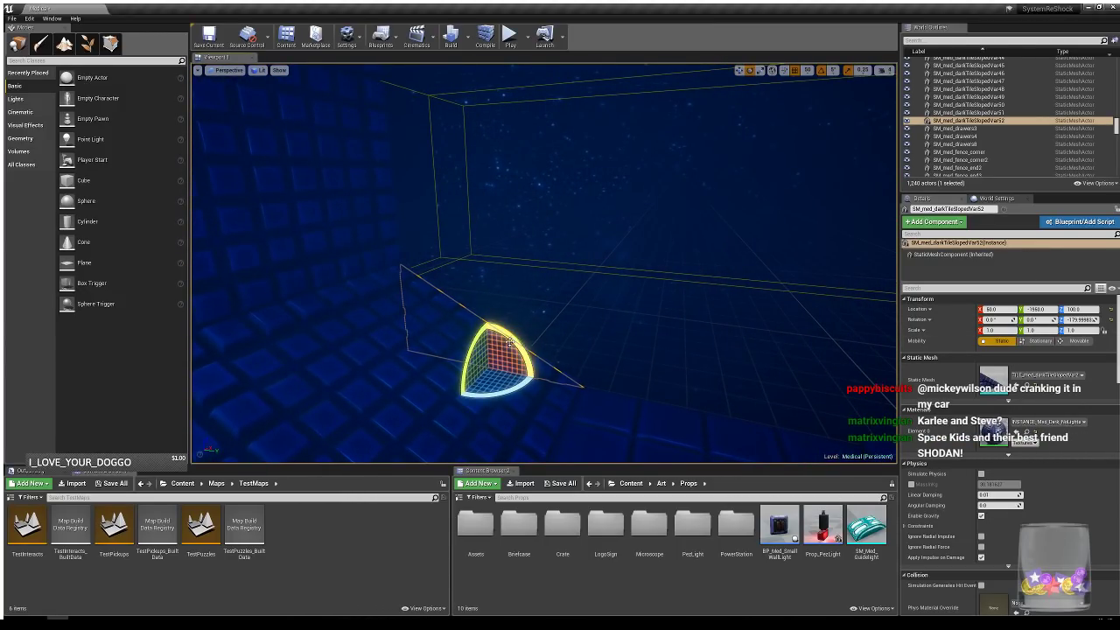
left_click_drag(510, 341, 465, 234)
key("w")
right_click_drag(599, 312, 586, 287)
right_click_drag(656, 307, 594, 305)
- Duplicate the last flat dark wall tile onto the open edge of the corridor wall
left_click(541, 229)
mouse_move(540, 229)
right_mouse_down()
mouse_move(547, 222)
mouse_move(525, 225)
right_mouse_up()
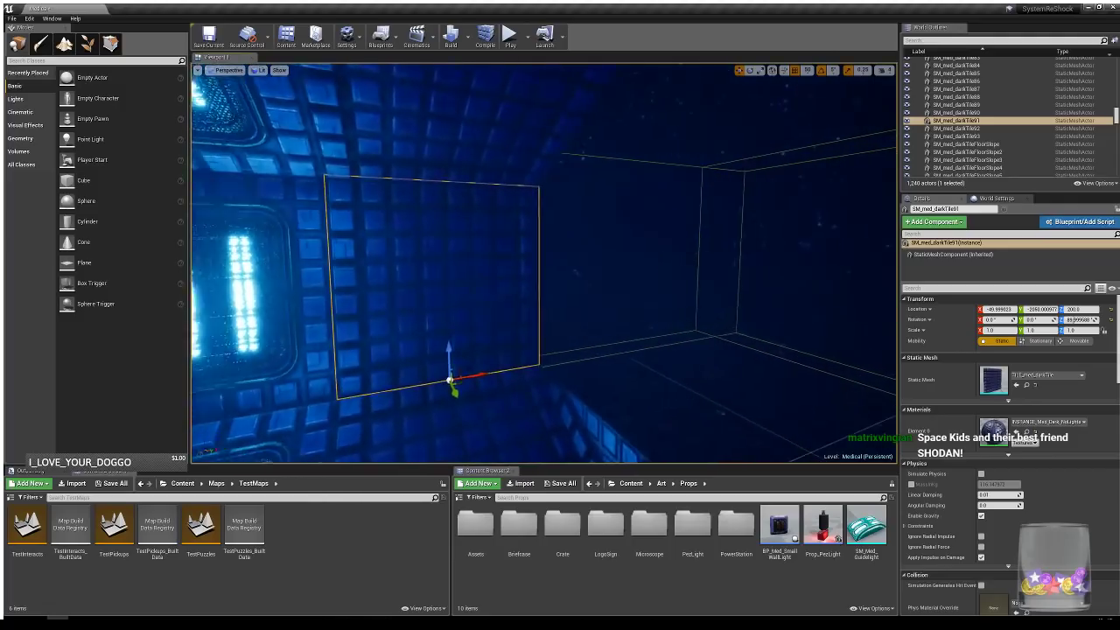
right_click_drag(490, 288, 461, 287)
left_click_drag(492, 372, 683, 399, "alt")
- Rotate the copied flat wall tile to 180° about Z and set rotation snapping to 45°
key("e")
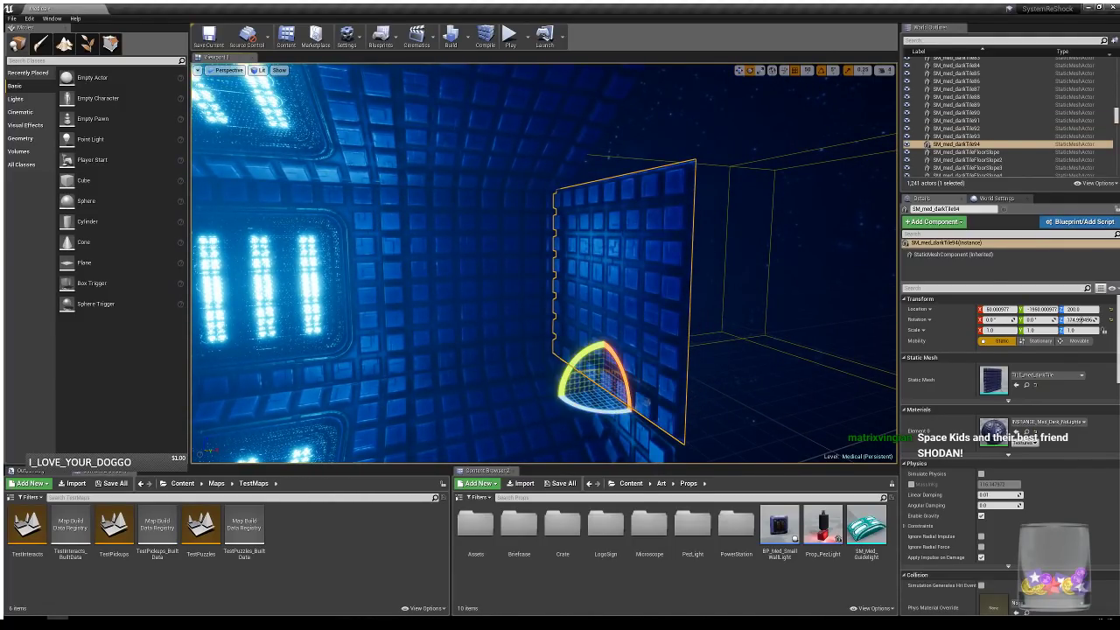
right_click_drag(612, 394, 551, 393)
left_click_drag(663, 422, 679, 421)
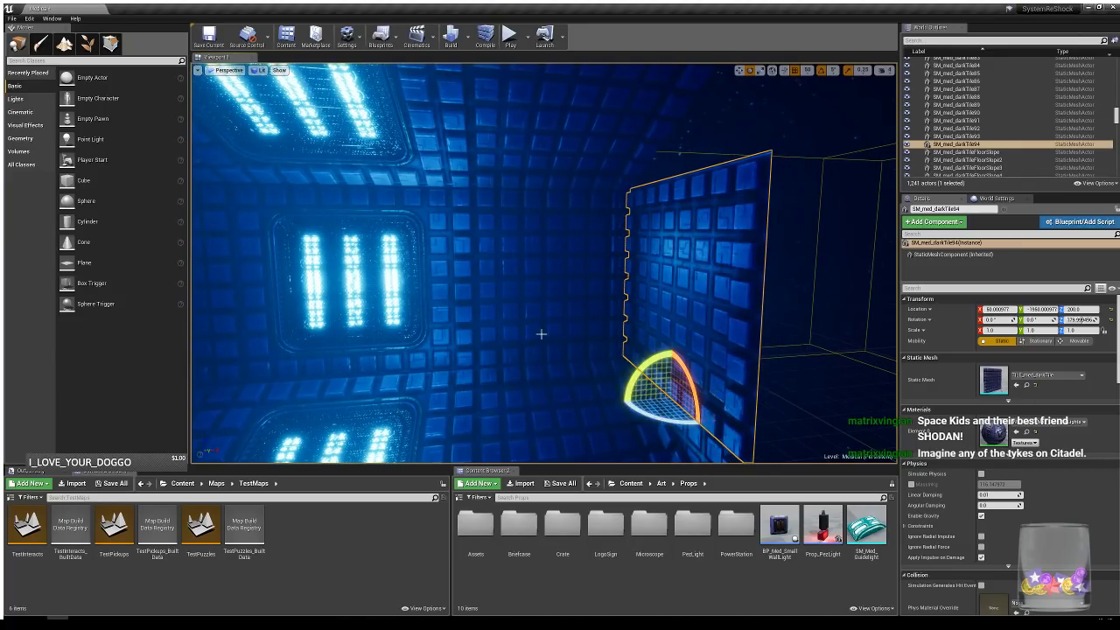
right_click_drag(541, 333, 603, 350)
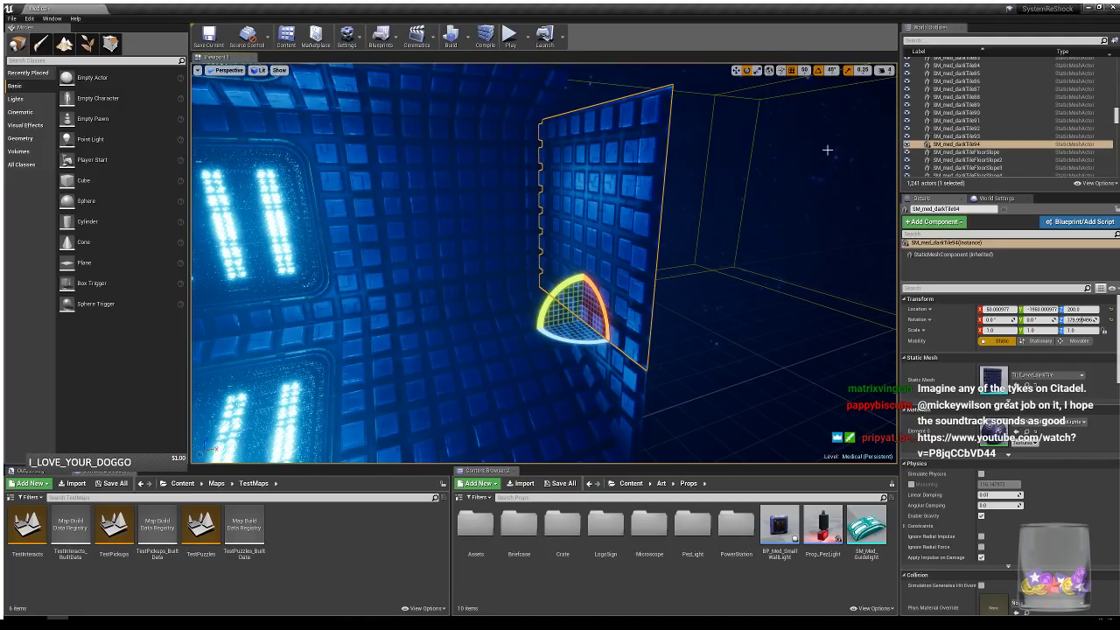
- Duplicate the flipped sloped tile below the new flat tile straight up to the upper corner of the wall
left_click(642, 370)
mouse_move(672, 328)
right_mouse_down()
mouse_move(726, 329)
mouse_move(688, 329)
right_mouse_up()
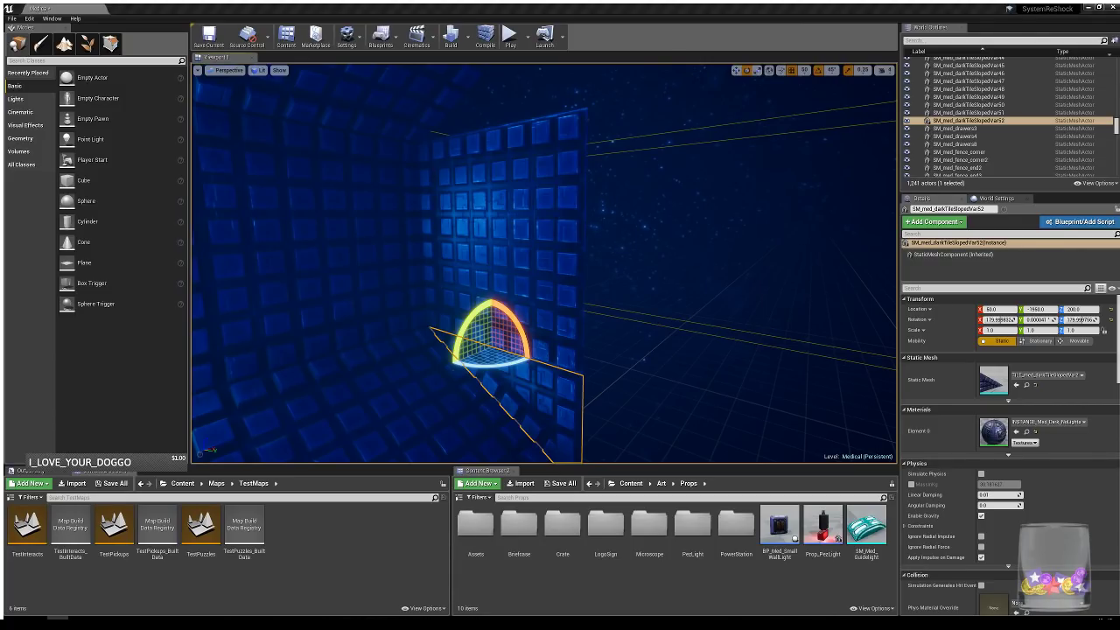
mouse_move(544, 263)
right_mouse_down()
mouse_move(564, 247)
mouse_move(579, 261)
mouse_move(529, 289)
mouse_move(534, 267)
right_mouse_up()
right_click_drag(695, 258, 695, 257)
left_click(648, 301)
left_click(568, 372)
right_click_drag(567, 371, 584, 344)
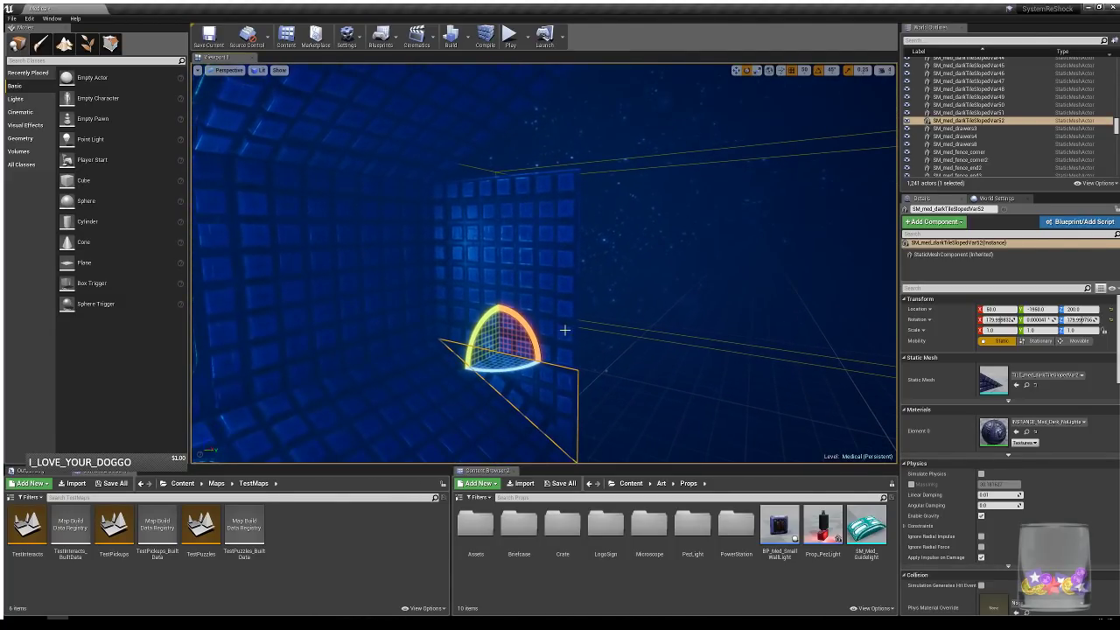
key("w")
left_click_drag(500, 322, 496, 63, "alt")
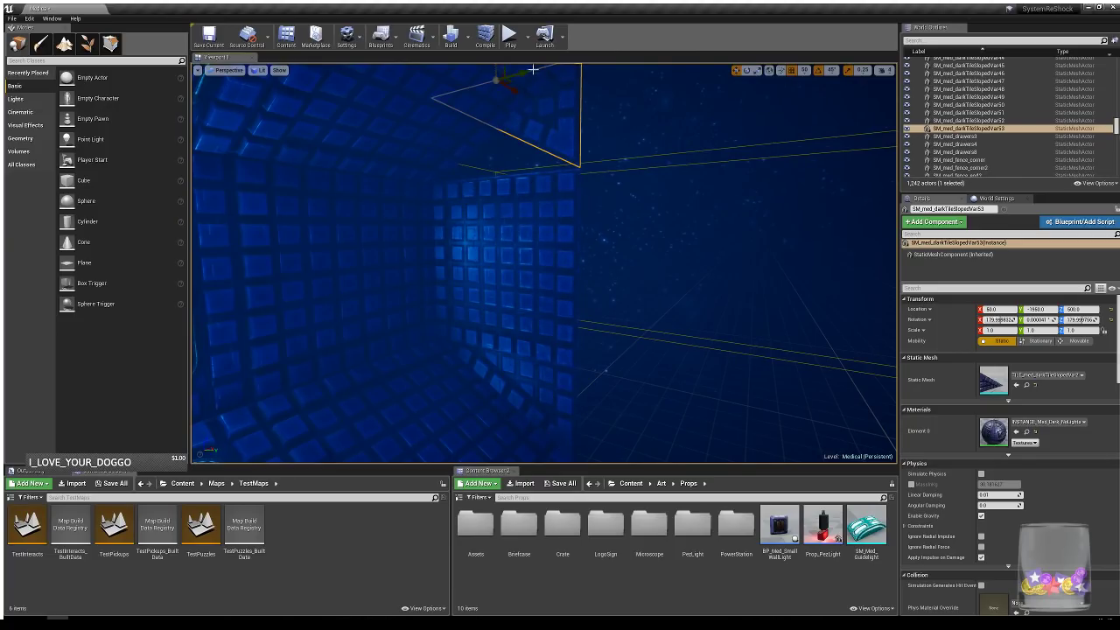
- Rotate the upper sloped tile copy to 0° about X and set its height to Z 400
key("e")
left_click_drag(518, 100, 499, 173)
key("w")
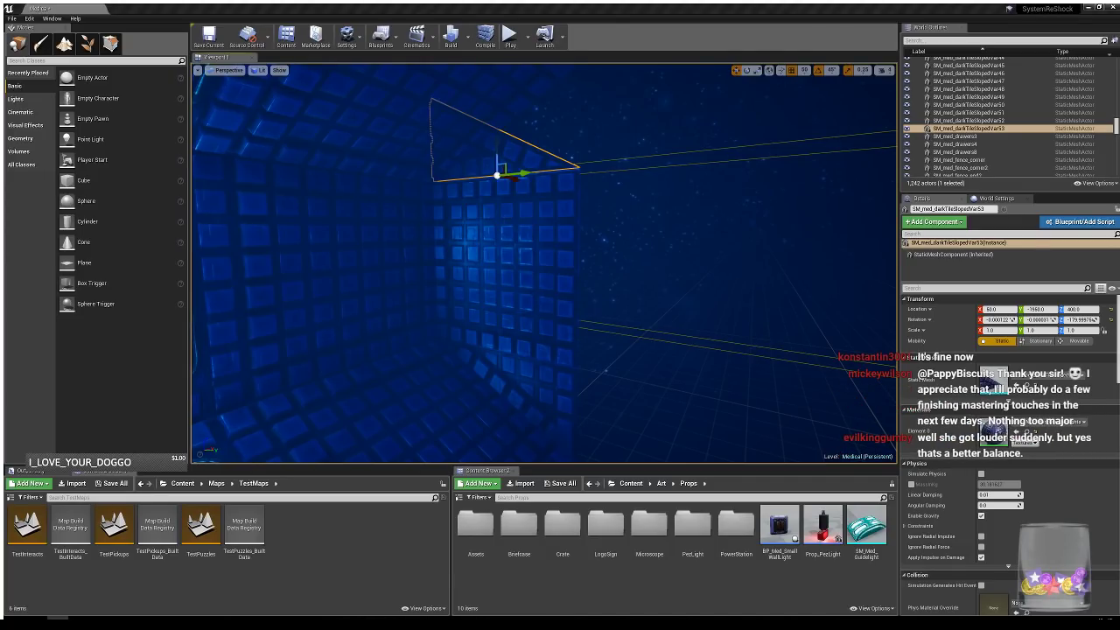
- Mirror the upper sloped tile along its Y axis by scaling so it follows the ceiling slope, and deselect it
right_click_drag(597, 207, 591, 196)
key("e")
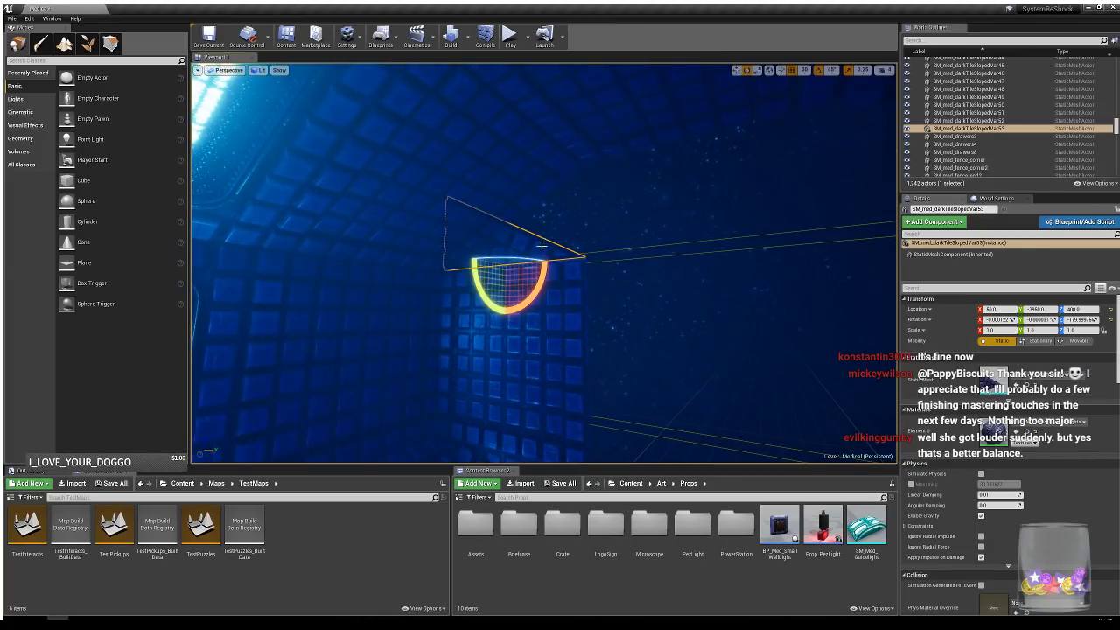
key("w")
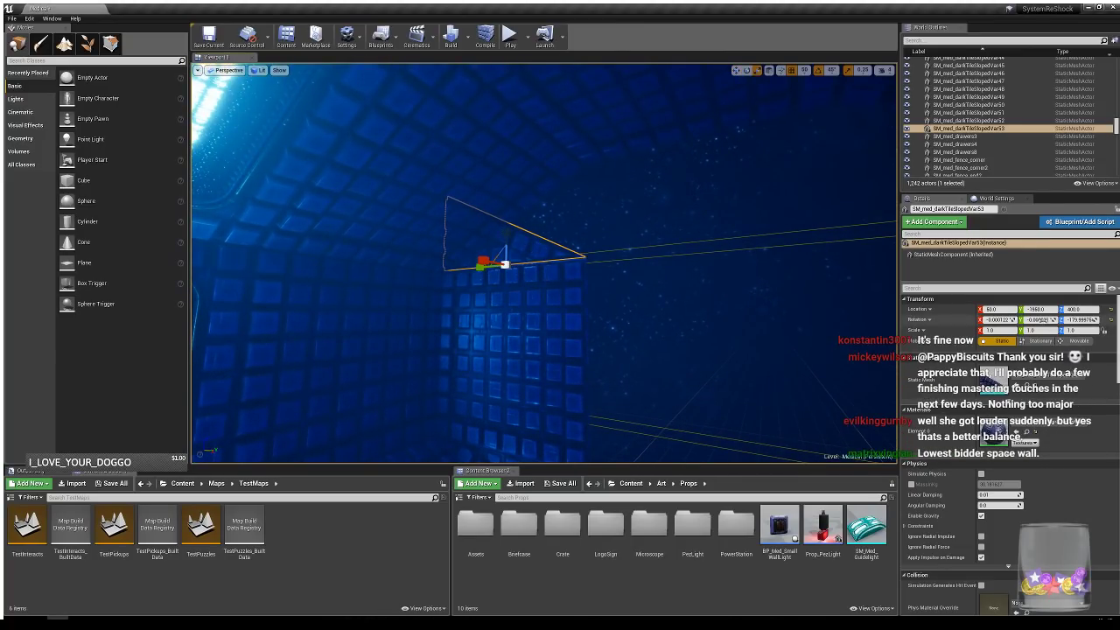
left_click_drag(481, 268, 555, 261)
right_click_drag(492, 269, 555, 296)
key("Escape")
right_click_drag(819, 288, 803, 295)
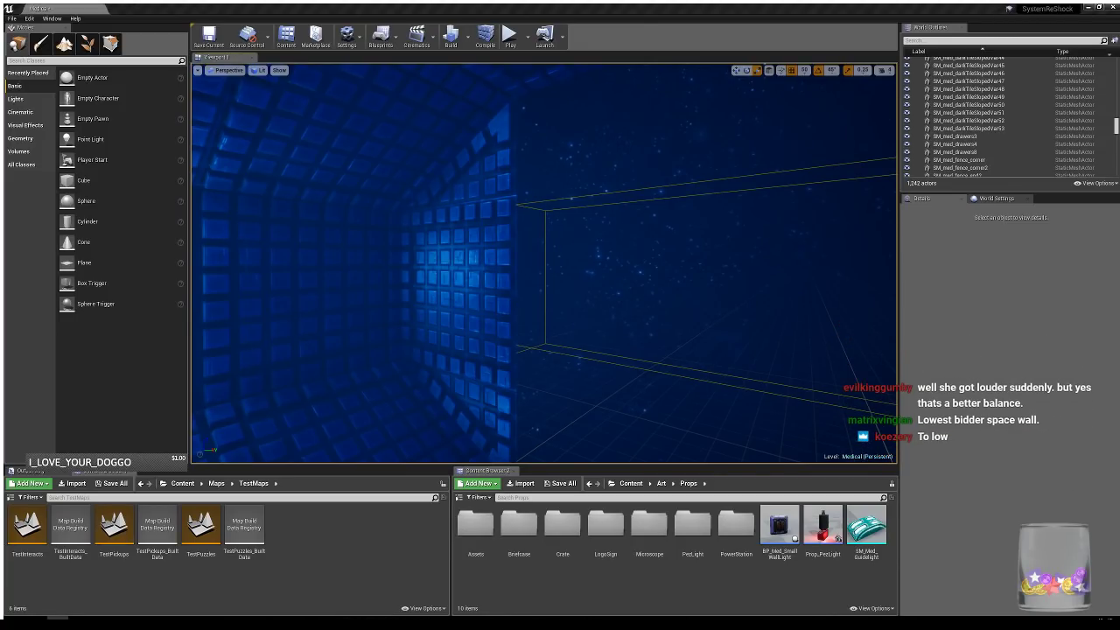
- Find and select the dark tile panel above the green-lit doorway in the neighbouring room
right_click_drag(754, 260, 473, 293)
left_click(556, 248)
right_click_drag(717, 301, 639, 293)
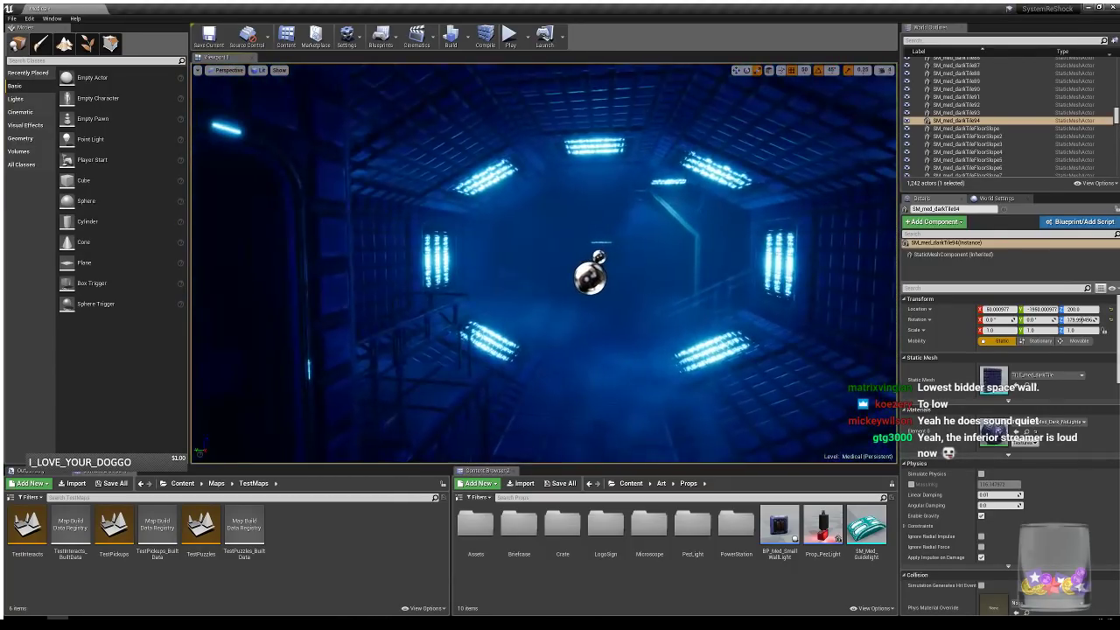
right_click_drag(542, 271, 936, 267)
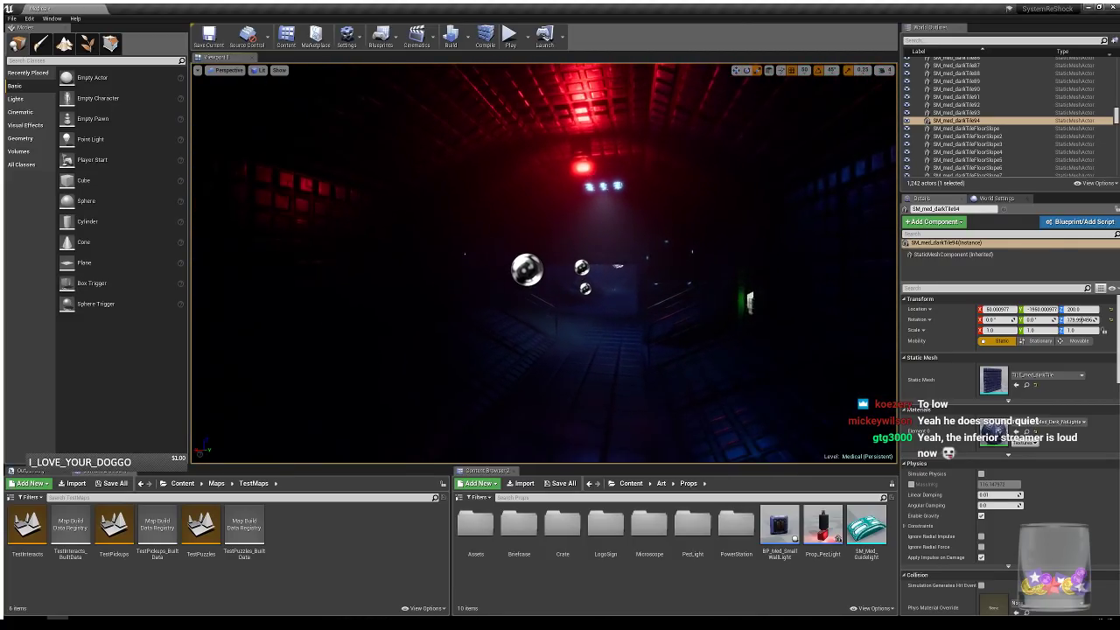
right_click_drag(752, 267, 713, 278)
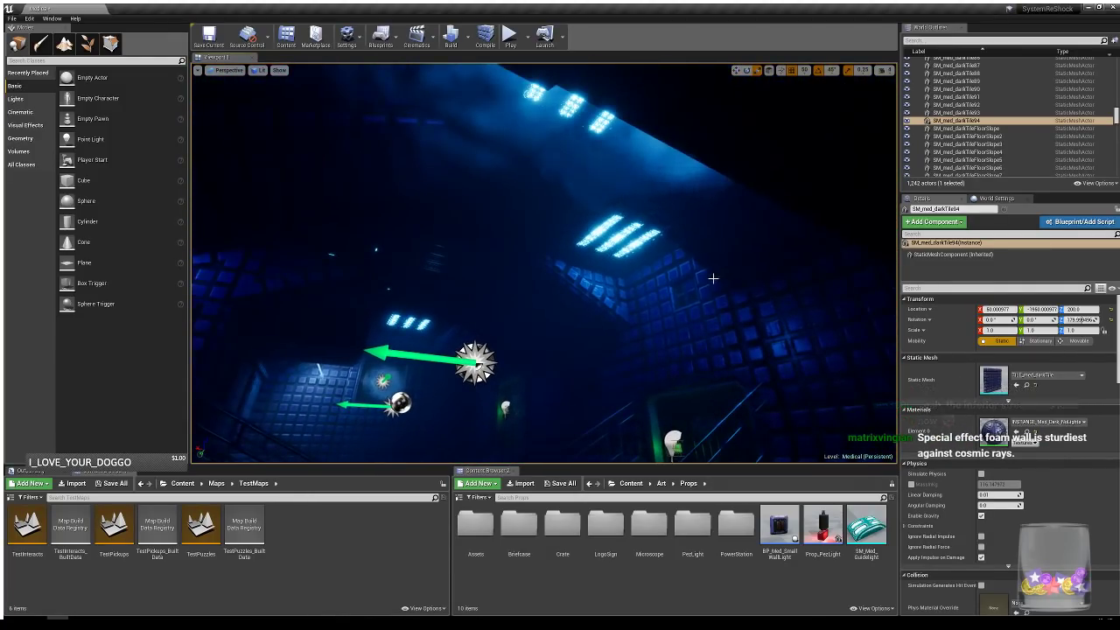
left_click(698, 324)
right_click_drag(697, 325, 778, 367)
key("w")
right_click_drag(510, 230, 569, 232)
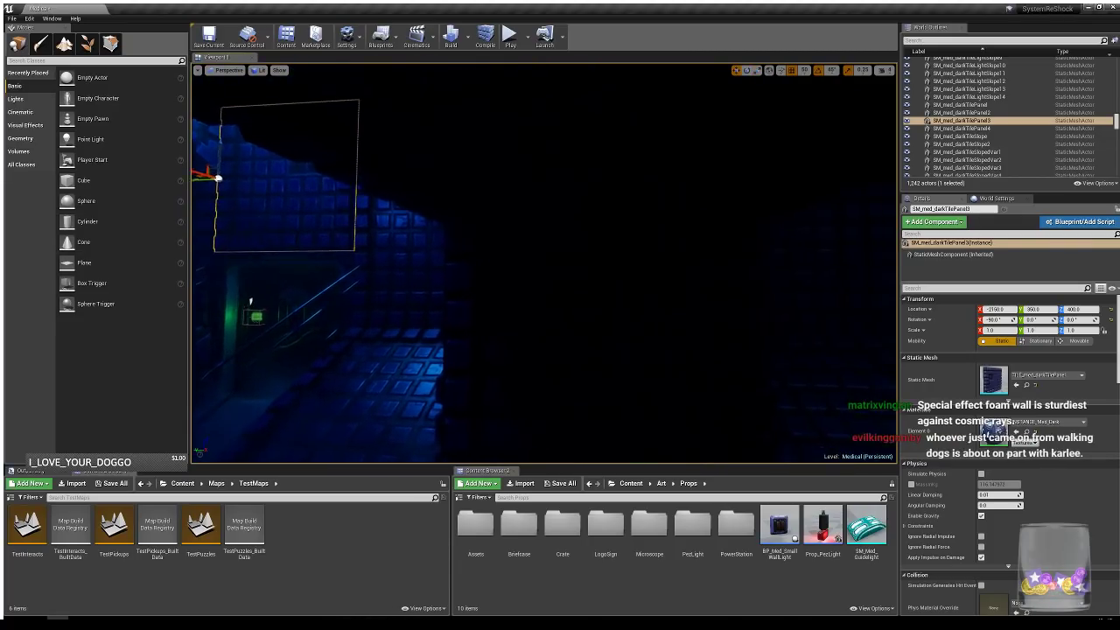
right_click_drag(394, 120, 274, 128)
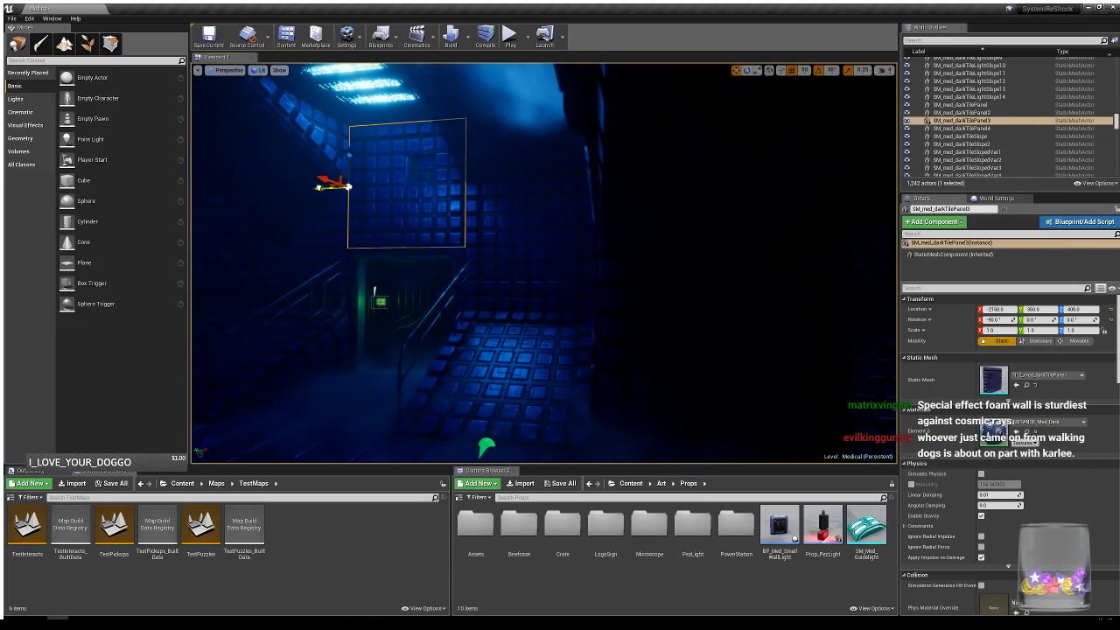
- Duplicate the dark tile panel and move the copy across the level to just beyond the open corridor end
left_click_drag(333, 186, 792, 241, "alt")
right_click_drag(792, 241, 812, 241)
right_click_drag(452, 309, 452, 399)
key("ctrl+z")
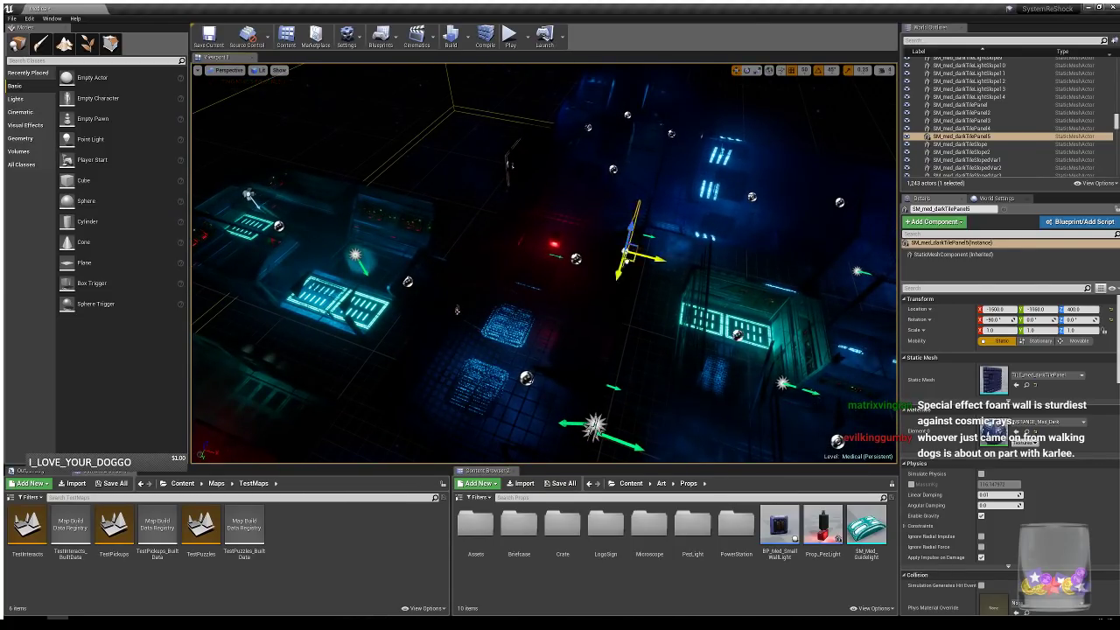
right_click_drag(456, 308, 595, 317)
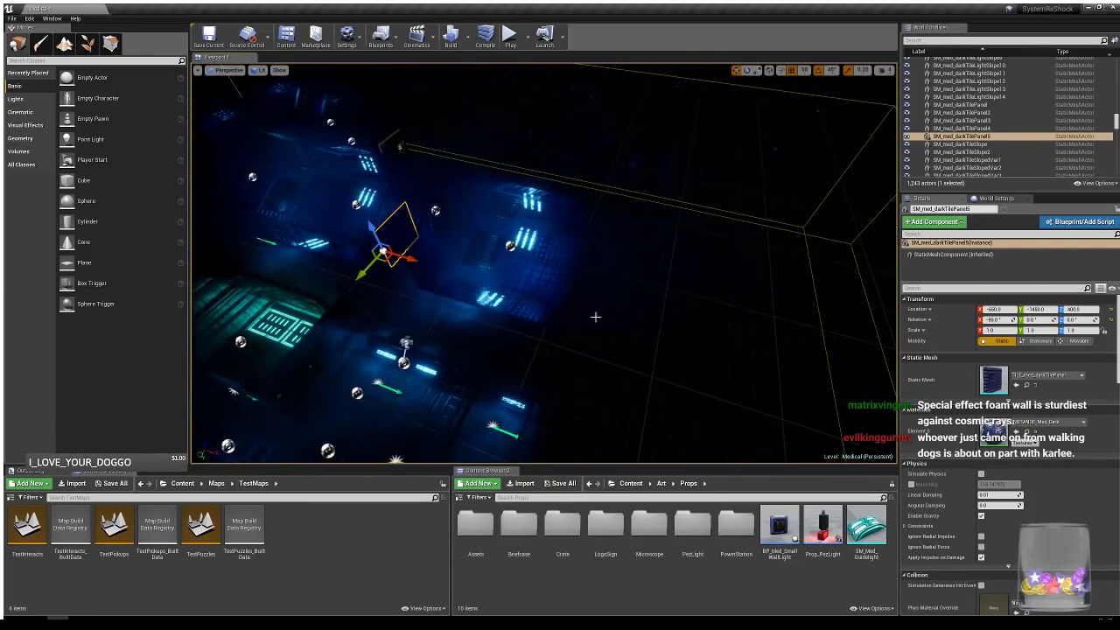
left_click_drag(391, 260, 584, 280)
- Rotate the copied tile panel to 90° about Z
key("e")
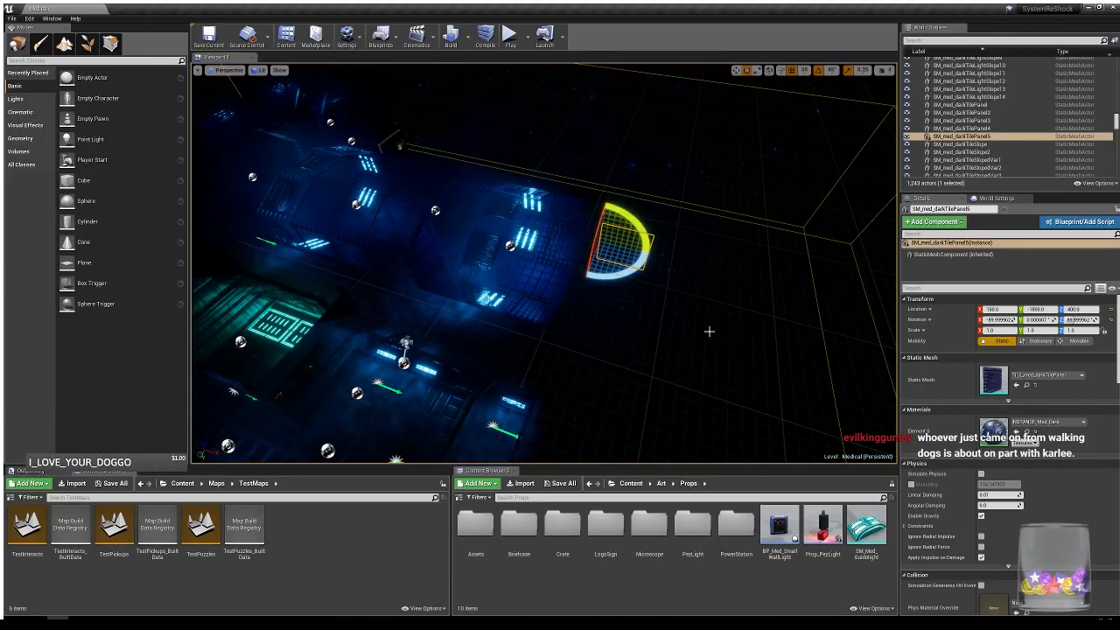
right_click_drag(709, 330, 805, 287)
key("w")
right_click_drag(564, 196, 580, 196)
key("w")
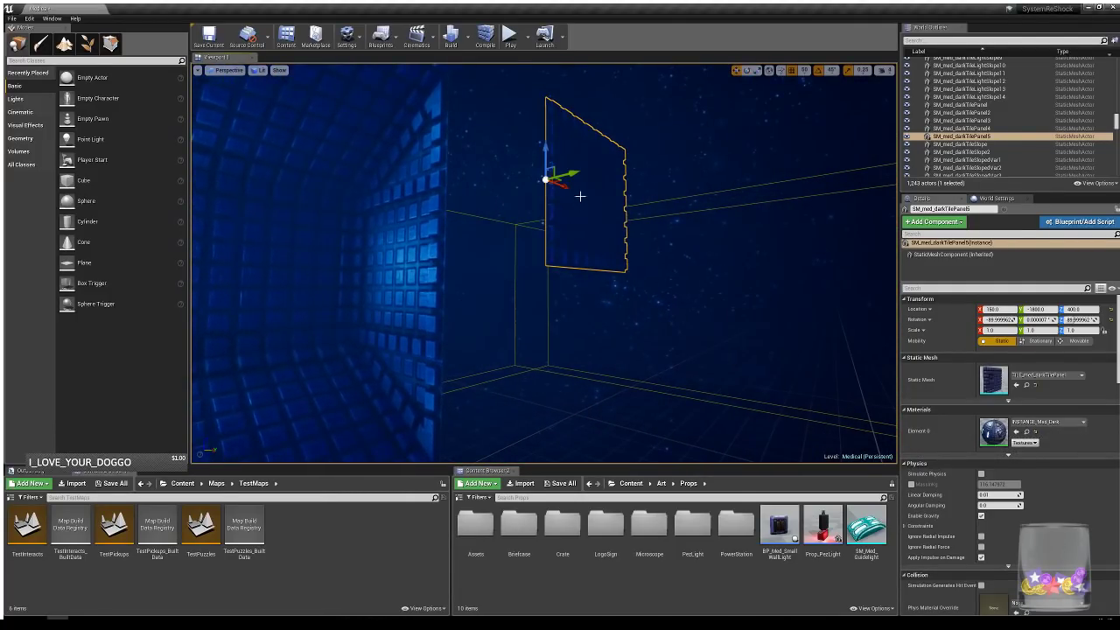
- Move the tile panel to X 50 and Z 200, in line with the new flat wall tile
left_click_drag(550, 171, 468, 367)
right_click_drag(468, 368, 556, 420)
right_click_drag(525, 307, 455, 290)
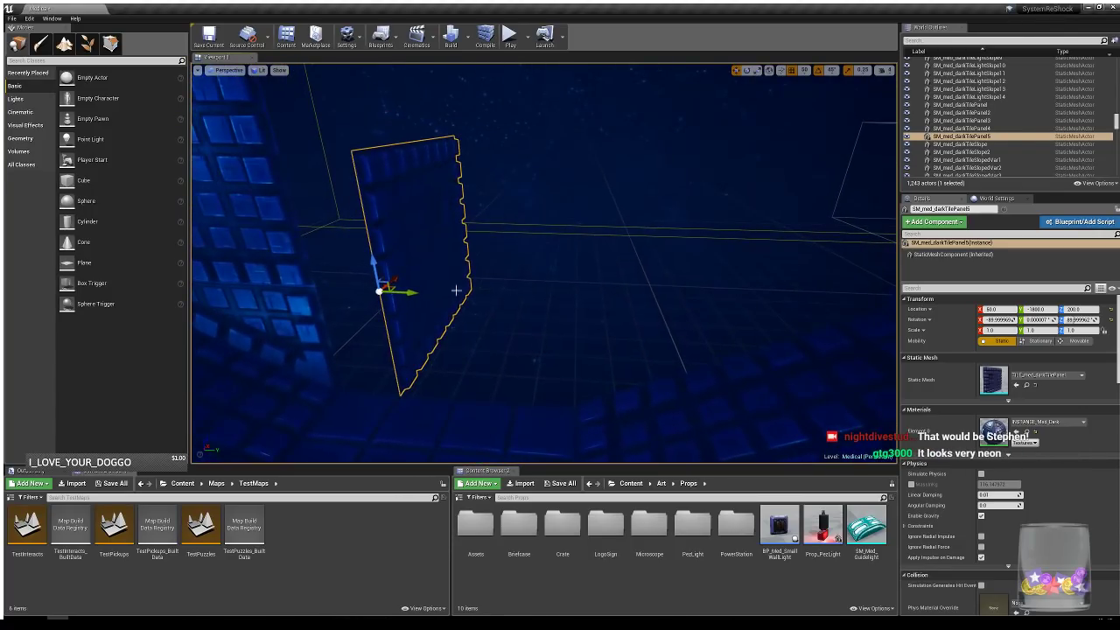
- Slide the dark tile panel against the corridor's end wall and delete the extra copy made above it
left_click_drag(408, 292, 345, 289)
right_click_drag(370, 295, 262, 263)
right_click_drag(525, 367, 573, 366)
left_click_drag(471, 378, 475, 208, "alt")
key("Delete")
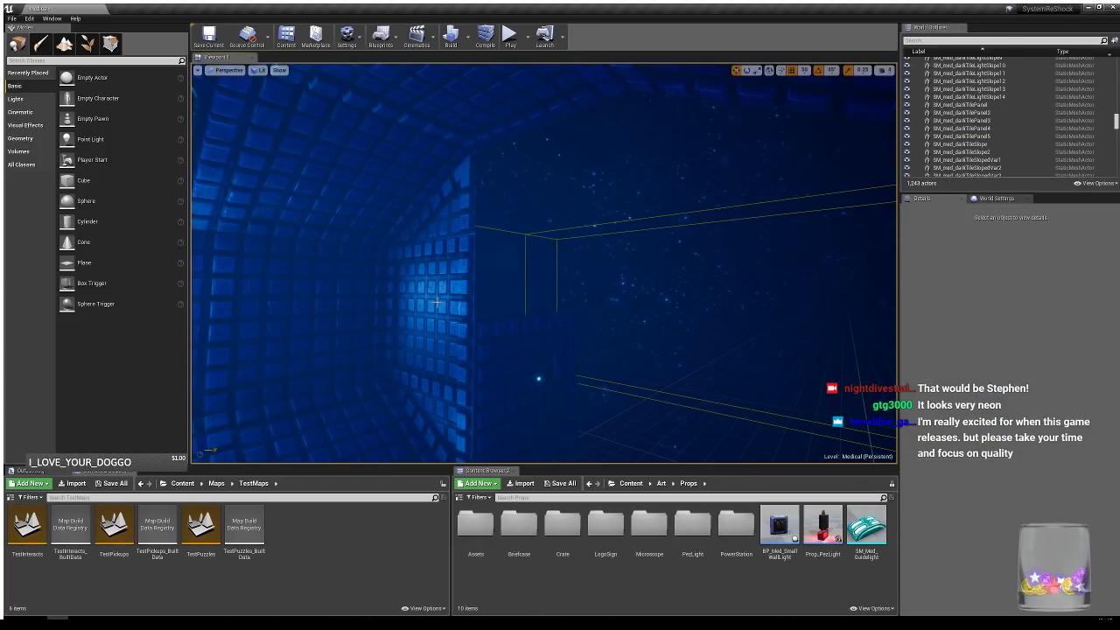
- Duplicate the flat wall tile at the corridor's edge, rotating the copy to 90° about Z and raising it to Z 300
left_click(446, 302)
right_click_drag(446, 302, 402, 302)
right_click_drag(535, 313, 554, 329)
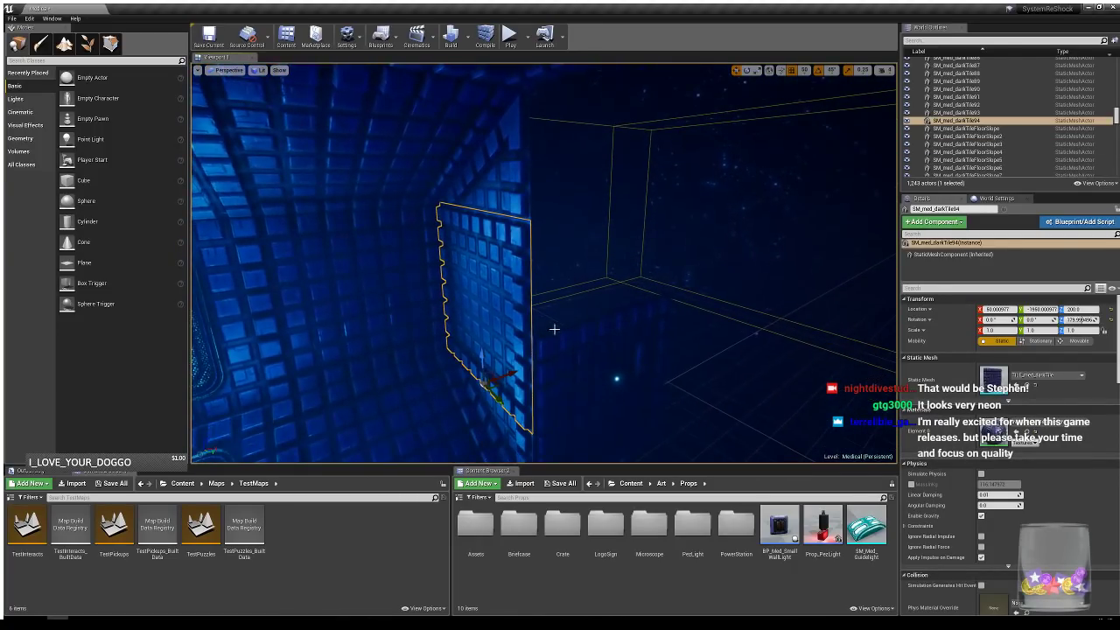
left_click_drag(495, 385, 636, 376, "alt")
key("e")
key("w")
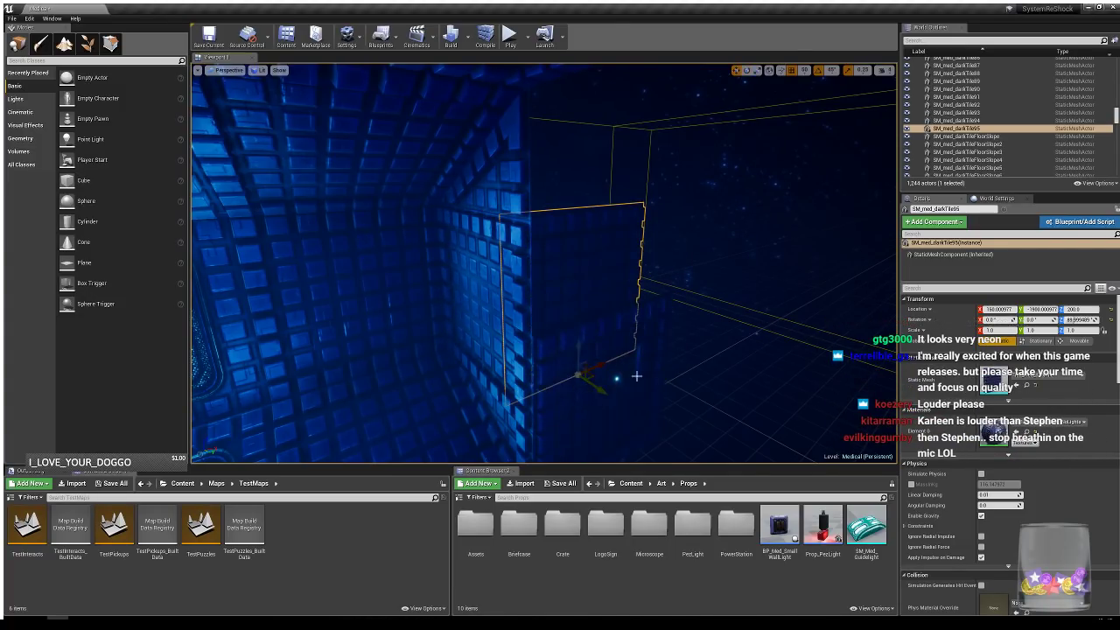
mouse_move(655, 361)
right_mouse_down()
mouse_move(618, 375)
mouse_move(657, 359)
right_mouse_up()
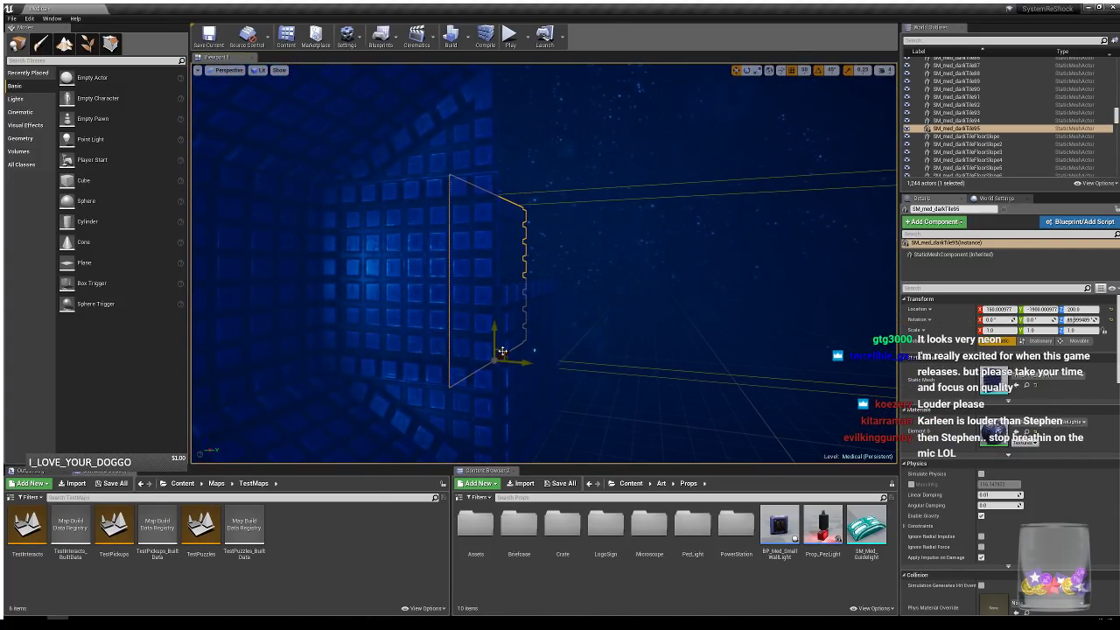
left_click_drag(502, 351, 542, 266)
- Duplicate the dark ceiling tile and place the copy at Z 500 above the open corridor end
right_click_drag(542, 266, 569, 177)
left_click(540, 178)
right_click_drag(601, 248, 466, 200)
left_click_drag(478, 199, 590, 244, "alt")
- Duplicate the dark floor tile and place the copy at Z 100 beyond the corridor's open end
right_click_drag(593, 243, 599, 303)
left_click(612, 337)
left_click_drag(621, 339, 707, 268, "alt")
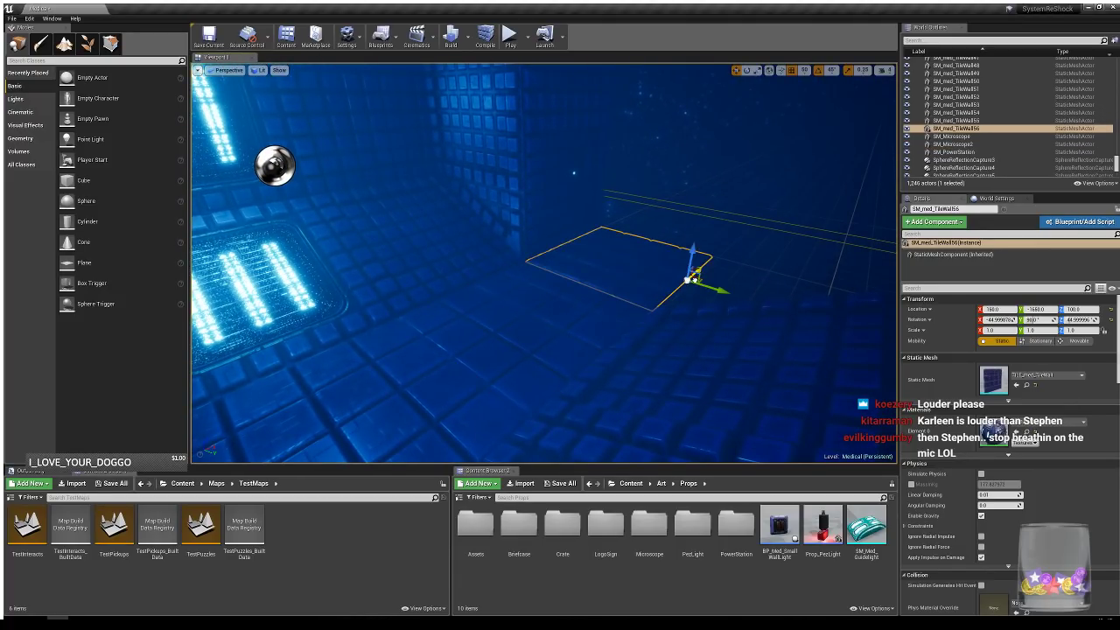
right_click_drag(706, 267, 797, 249)
right_click_drag(656, 302, 587, 228)
- Select the new ceiling tile and browse the Art > Tiles folder for the dark wall meshes
left_click(530, 149)
mouse_move(530, 149)
right_mouse_down()
mouse_move(455, 147)
mouse_move(531, 153)
right_mouse_up()
left_click(662, 484)
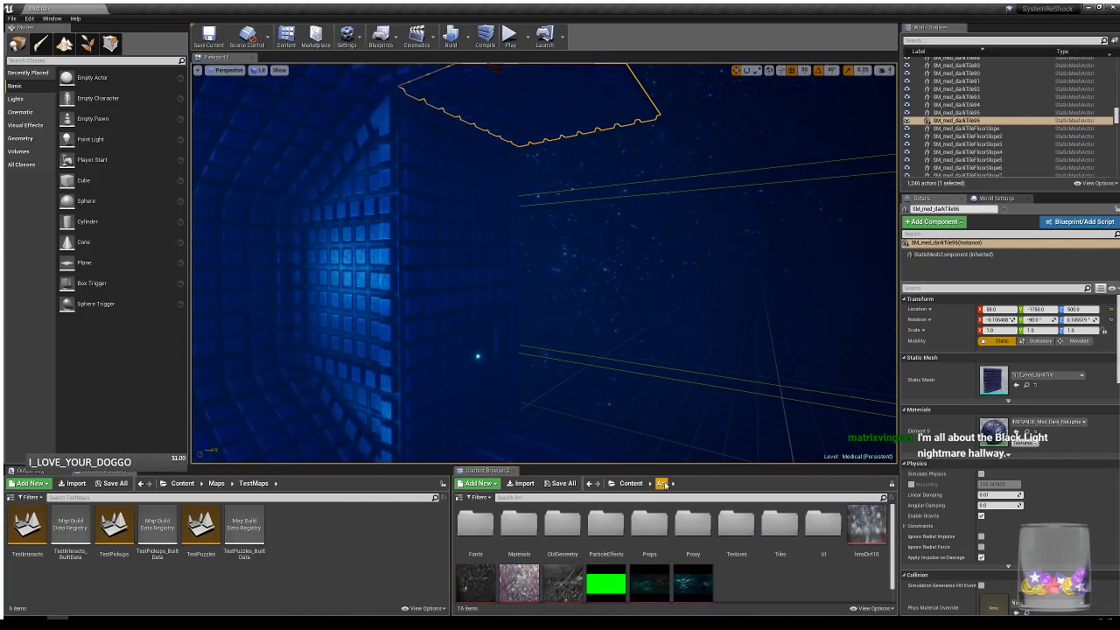
double_click(797, 526)
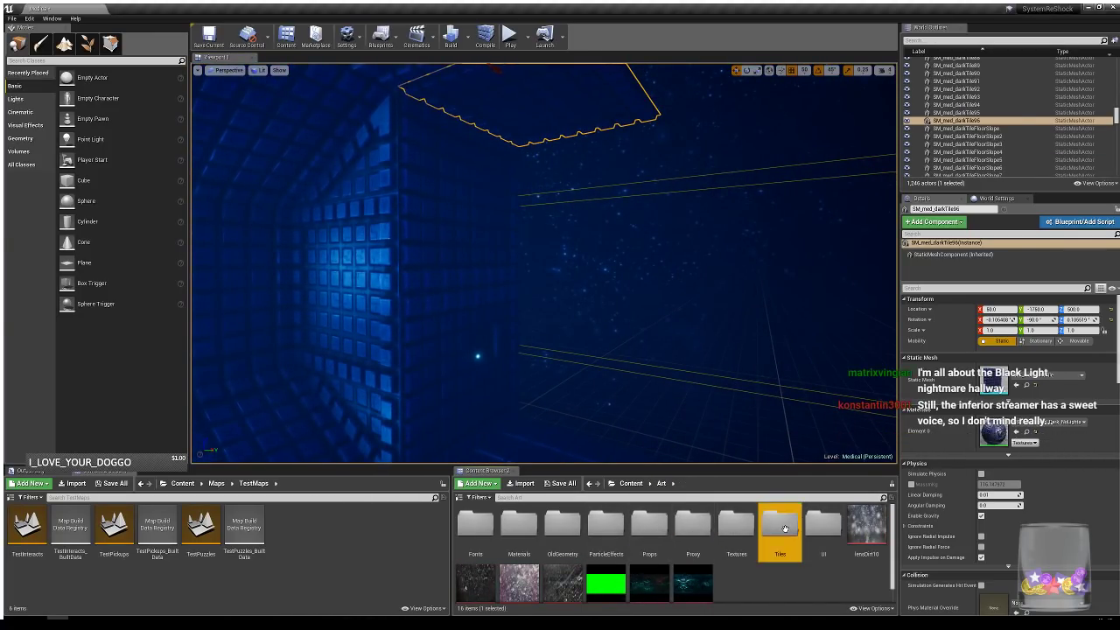
left_click_drag(893, 525, 897, 571)
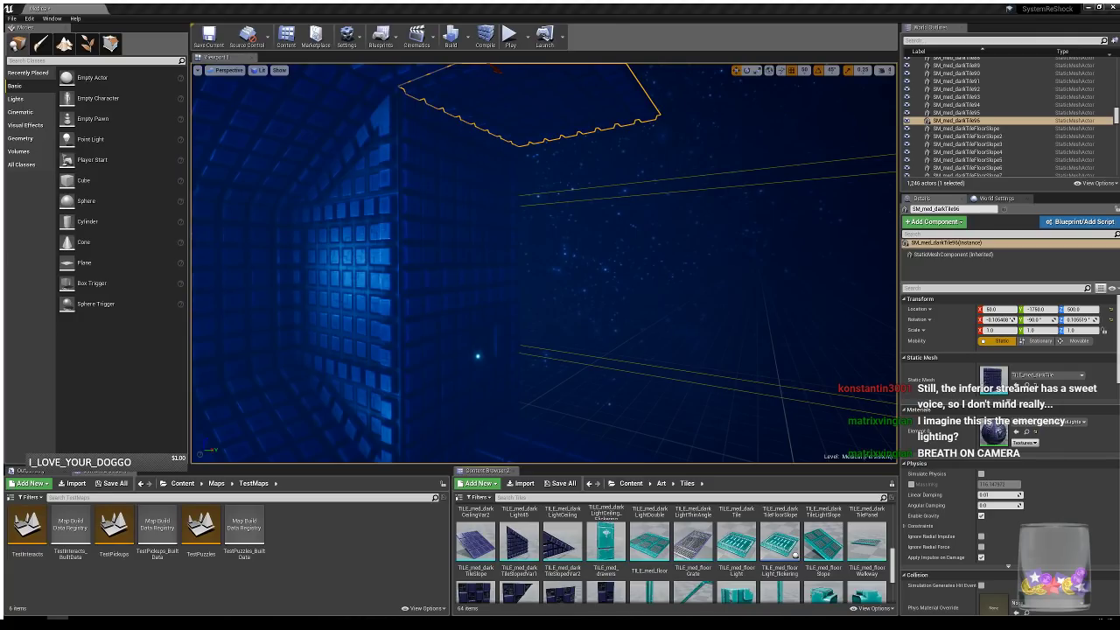
mouse_move(655, 235)
right_mouse_down()
mouse_move(654, 252)
mouse_move(649, 224)
right_mouse_up()
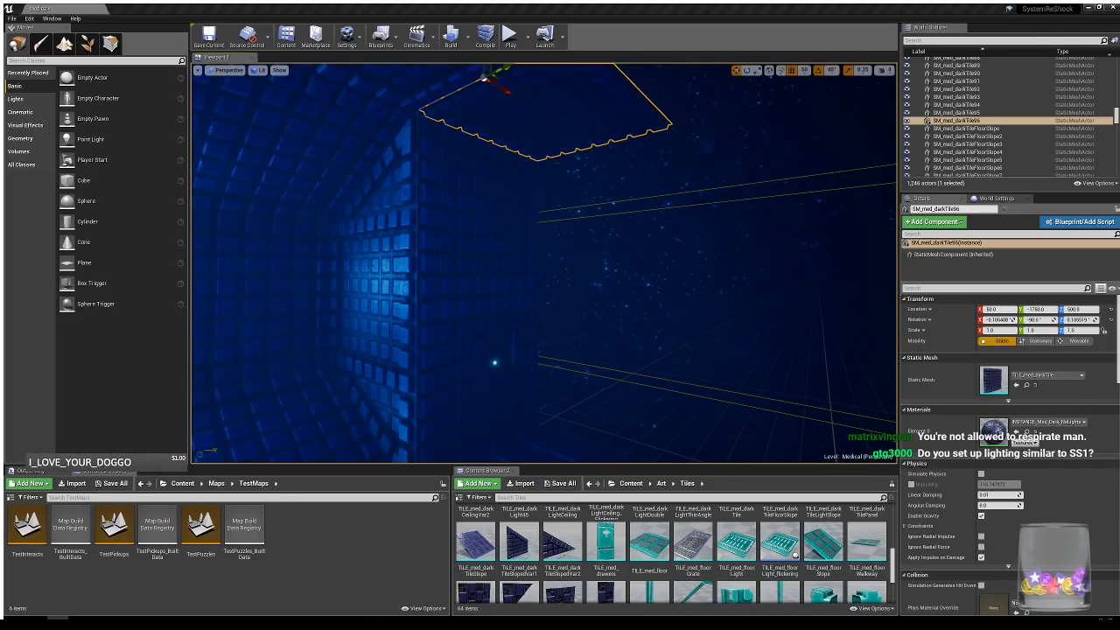
right_click_drag(670, 170, 642, 300)
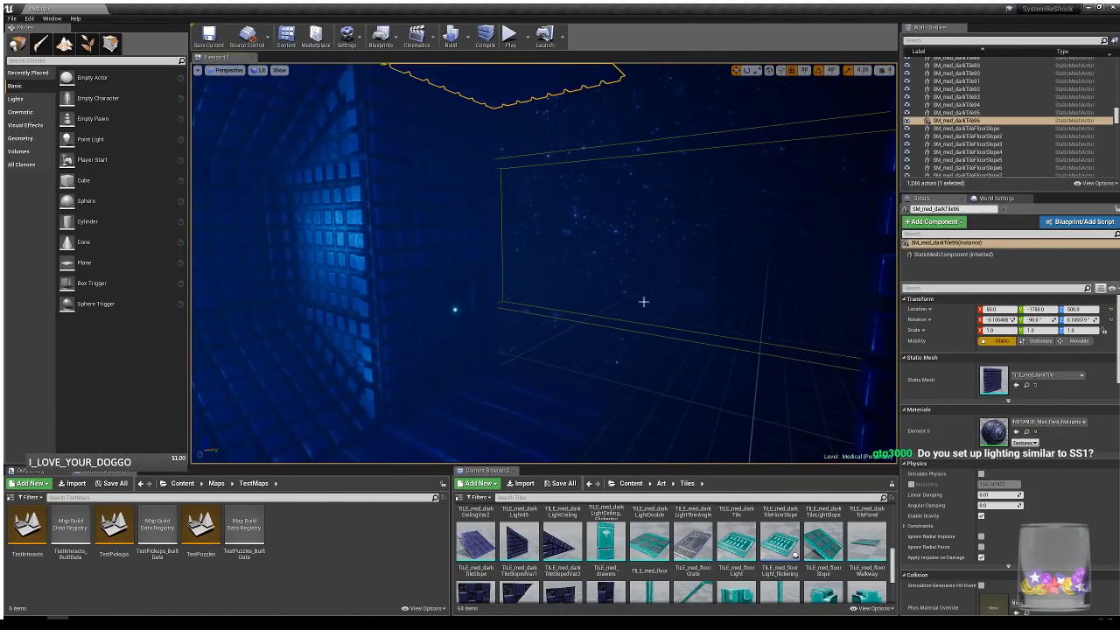
scroll(475, 560, "down", 2)
- Place a TILE_med_latticeWall mesh beside the new ceiling tile at Z 500 and rotate it to -90° about Y
left_click(475, 561)
left_click_drag(475, 564, 546, 91)
right_click_drag(546, 91, 540, 42)
key("e")
mouse_move(544, 245)
left_mouse_down()
mouse_move(569, 264)
mouse_move(548, 262)
left_mouse_up()
right_click_drag(602, 217, 609, 255)
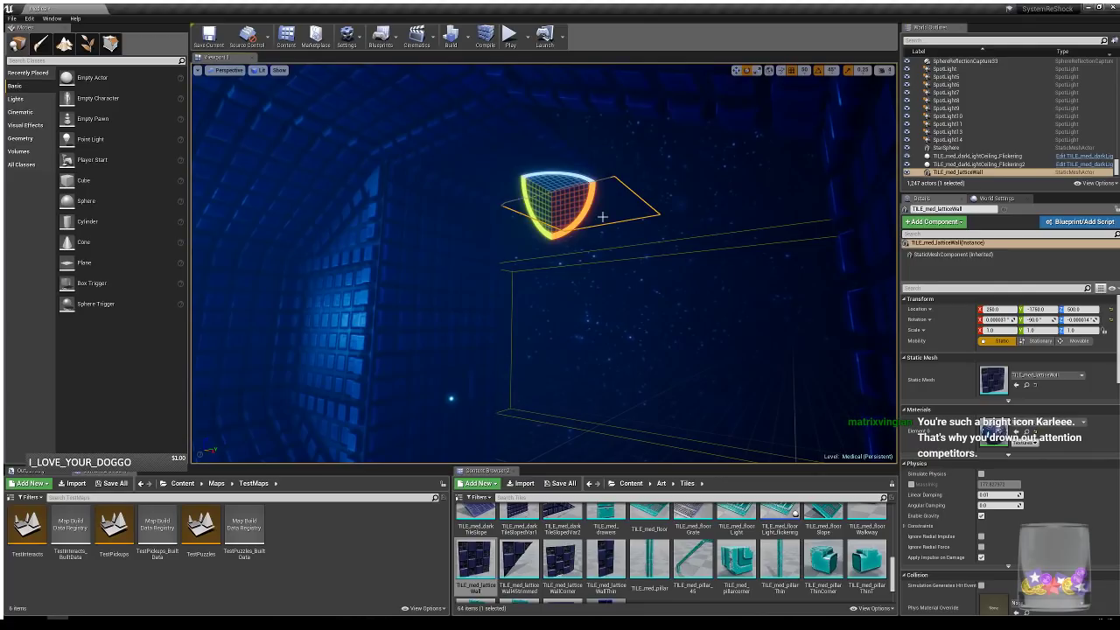
key("w")
- Duplicate the new ceiling tile and stand the copy upright at Z 400, turned 180° about Z, as an upper wall
left_click(523, 164)
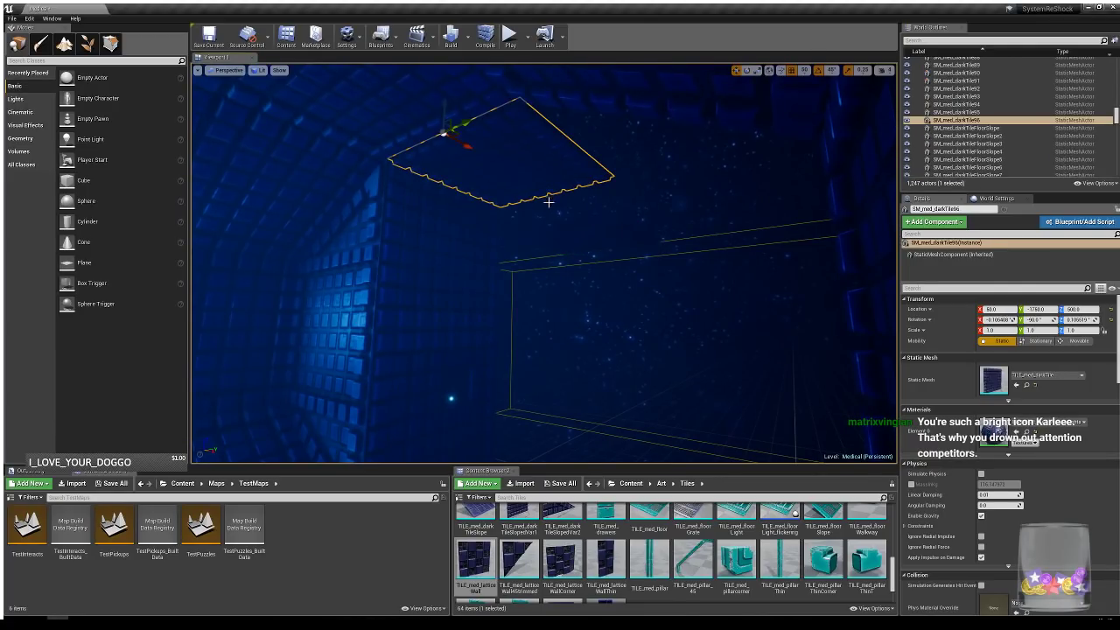
left_click(569, 238)
left_click(536, 196)
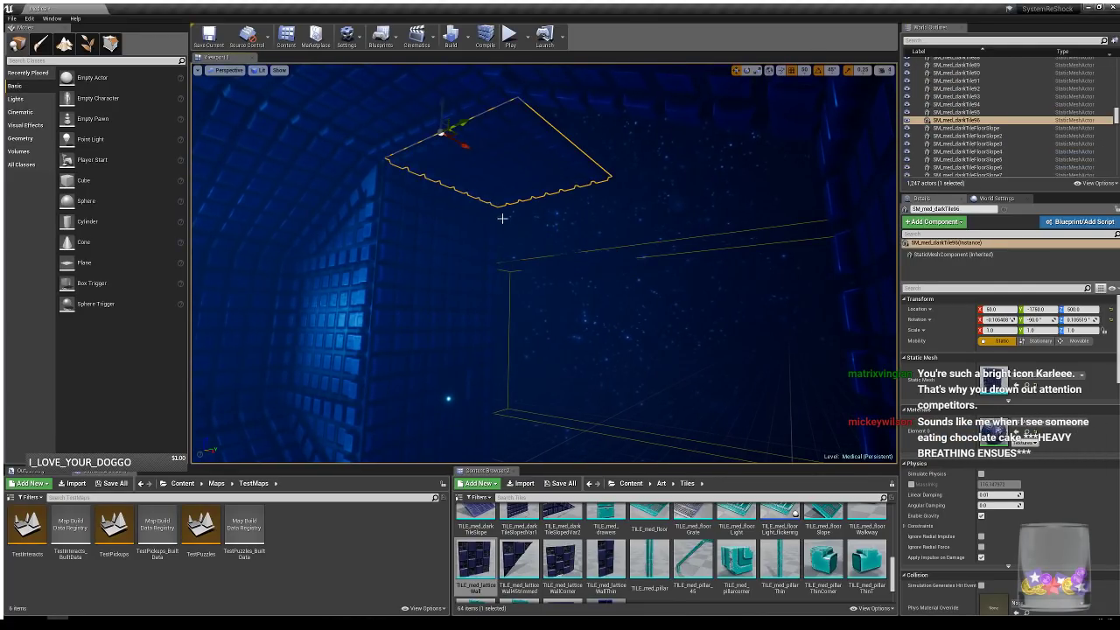
left_click_drag(447, 131, 550, 252, "alt")
key("e")
key("w")
scroll(549, 252, "up", 2)
- Duplicate the upper wall tile and rotate the copy to 90° about Z to form the adjoining wall at Z 400
right_click_drag(671, 211, 699, 208)
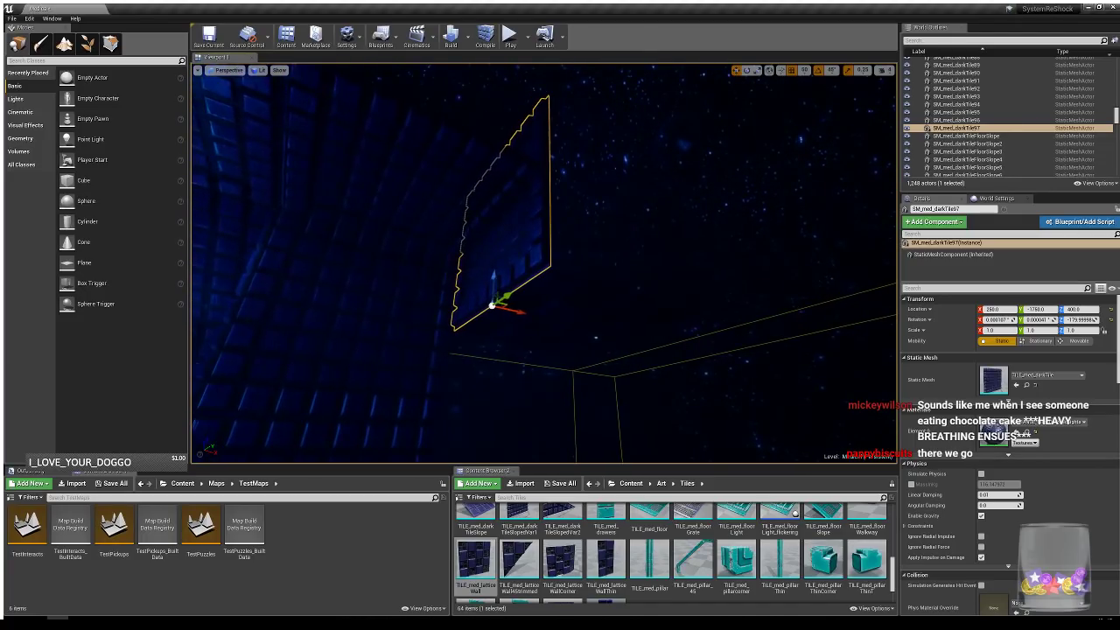
left_click_drag(513, 301, 662, 301, "alt")
key("e")
key("w")
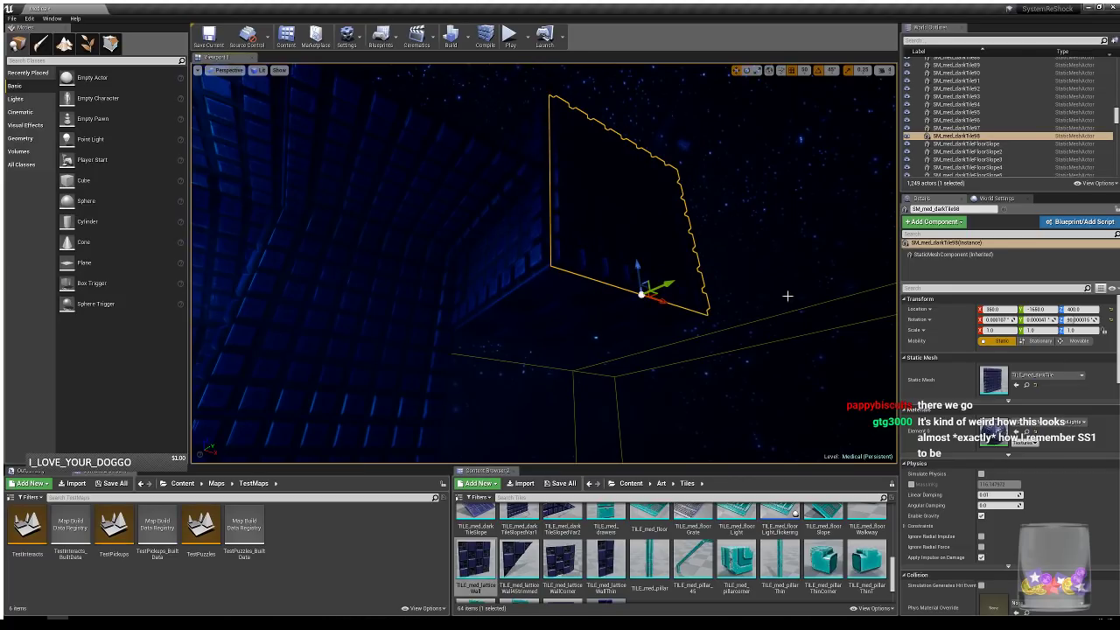
- Duplicate the dark floor tile three times to extend the floor outside the corridor at Z 100
right_click_drag(787, 295, 530, 347)
left_click(493, 368)
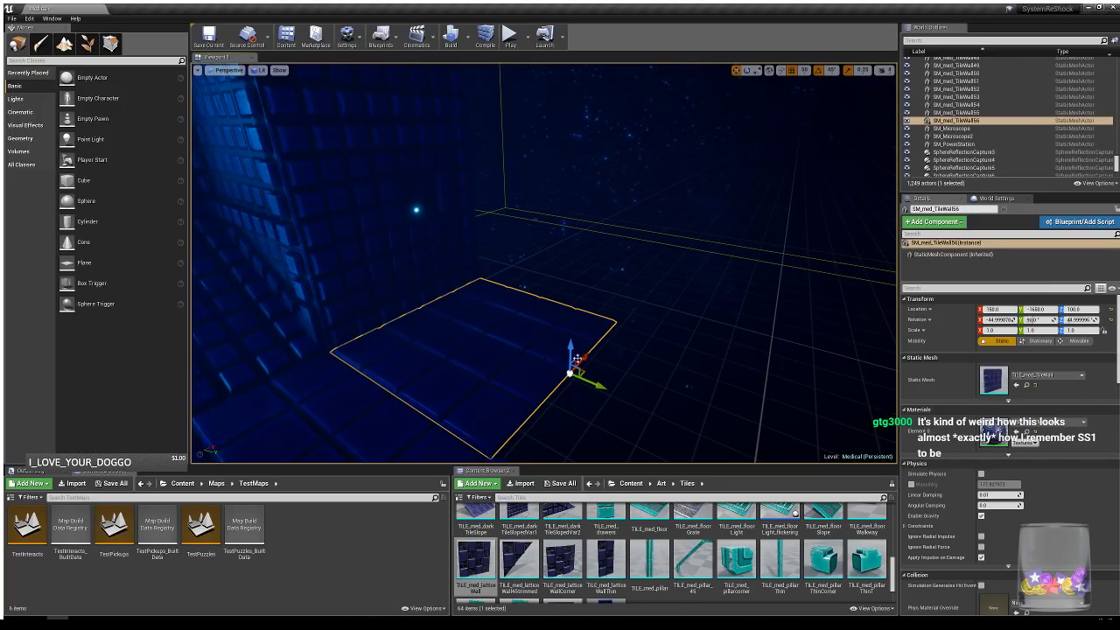
left_click_drag(582, 357, 770, 455, "alt")
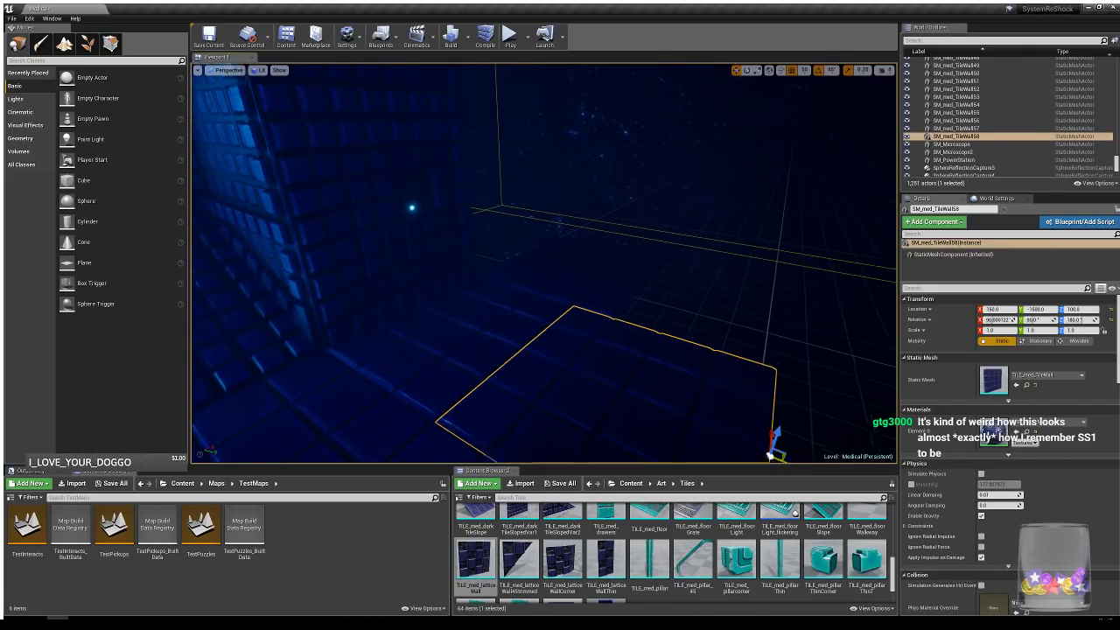
right_click_drag(668, 372, 717, 396)
left_click_drag(719, 396, 730, 261)
right_click_drag(730, 261, 607, 360)
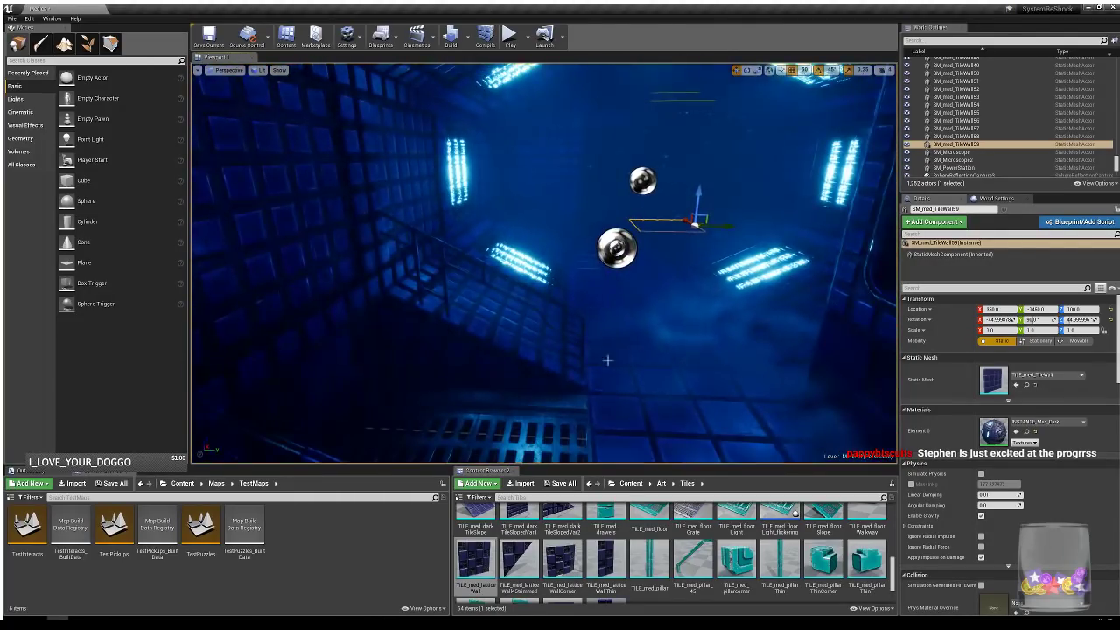
- Duplicate the triangular sloped tile beside the floor grate, place the copy at the corridor's open end and rotate it to 0° about Z
left_click(520, 376)
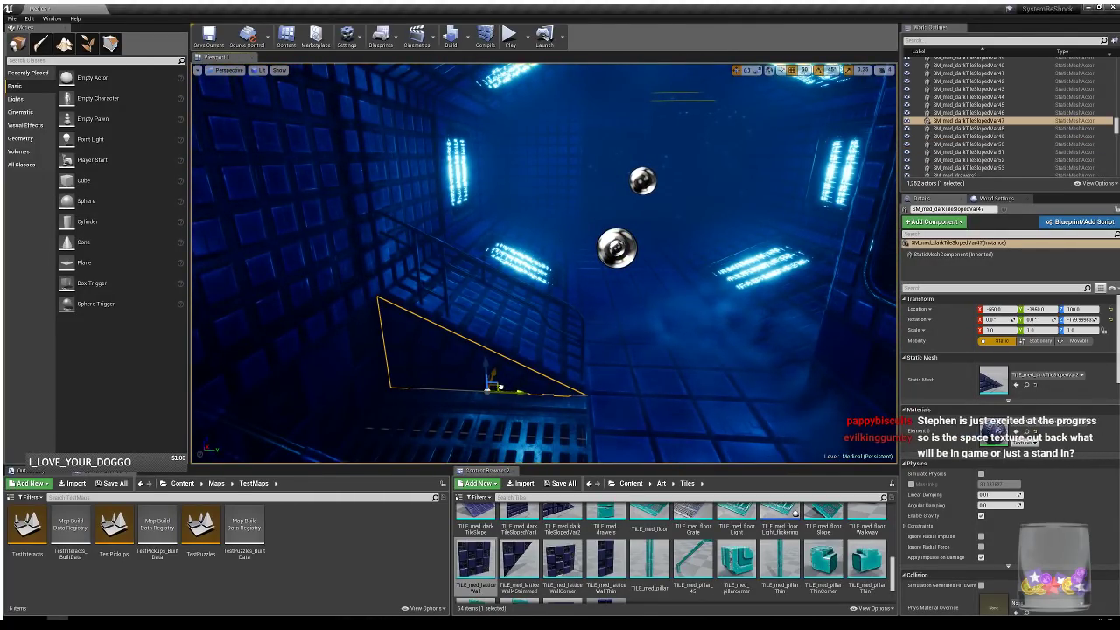
left_click_drag(497, 390, 702, 266, "alt")
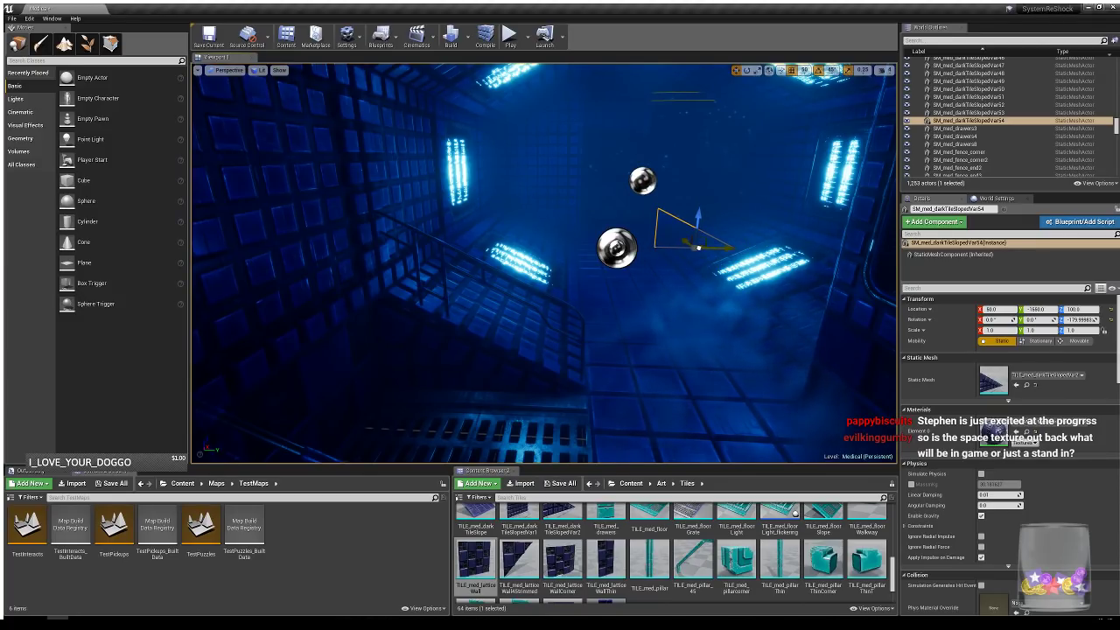
right_click_drag(703, 248, 481, 261)
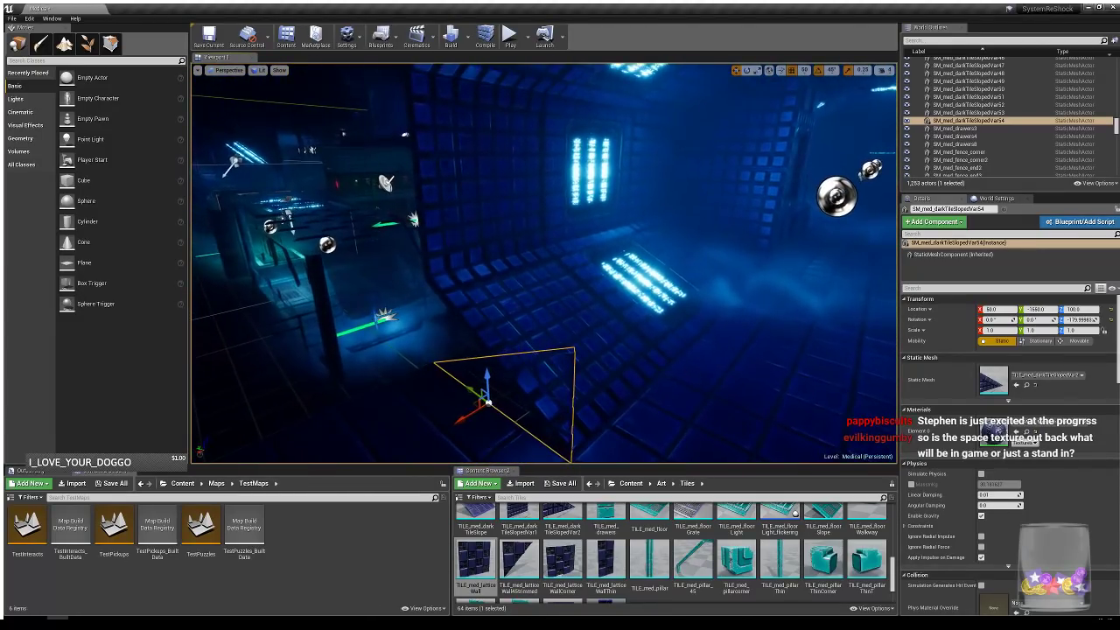
right_click_drag(559, 367, 563, 372)
key("e")
left_click_drag(482, 423, 562, 406)
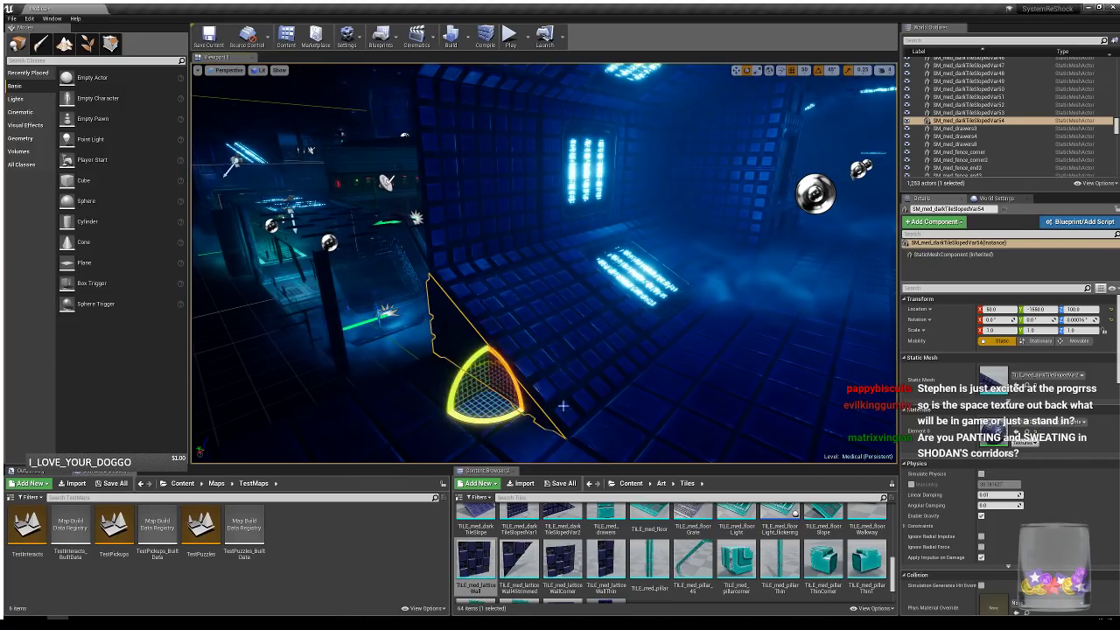
key("w")
mouse_move(562, 406)
right_mouse_down()
mouse_move(559, 376)
mouse_move(464, 385)
mouse_move(629, 385)
mouse_move(560, 389)
right_mouse_up()
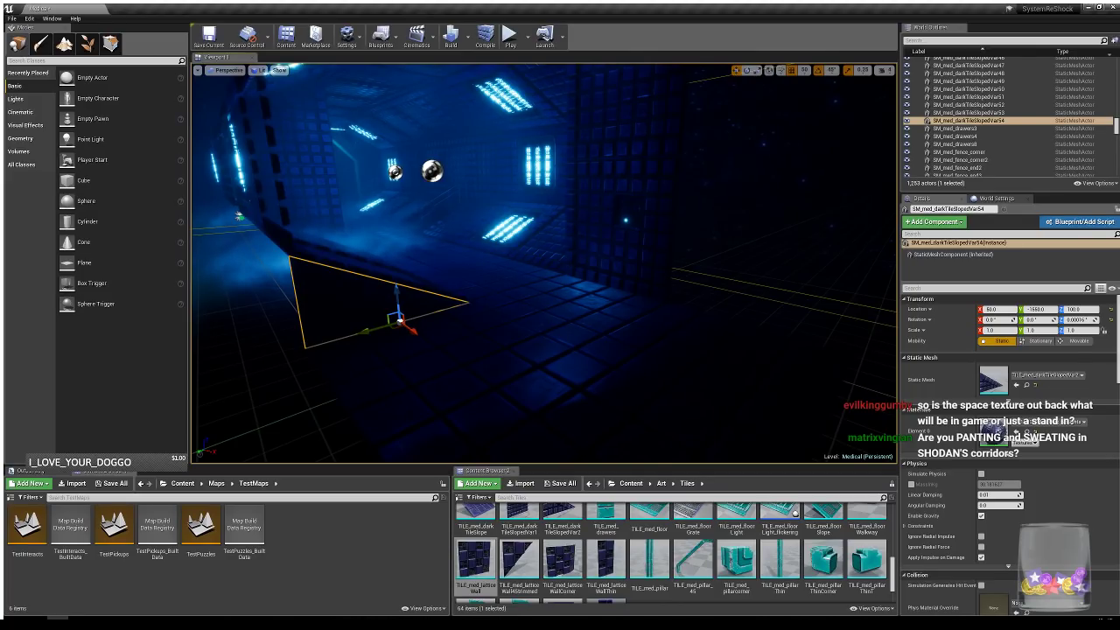
- Switch the viewport to Unlit mode to work on the dark tiles around the corridor's open end
right_click_drag(642, 196, 688, 197)
key("alt+3")
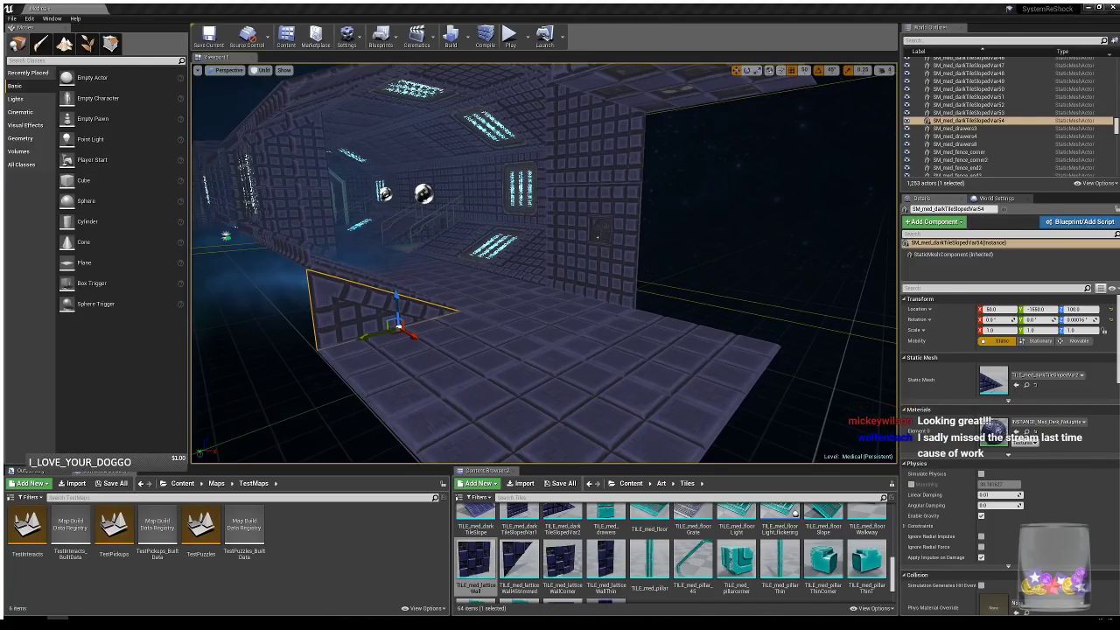
right_click_drag(572, 213, 411, 203)
right_click_drag(583, 286, 516, 286)
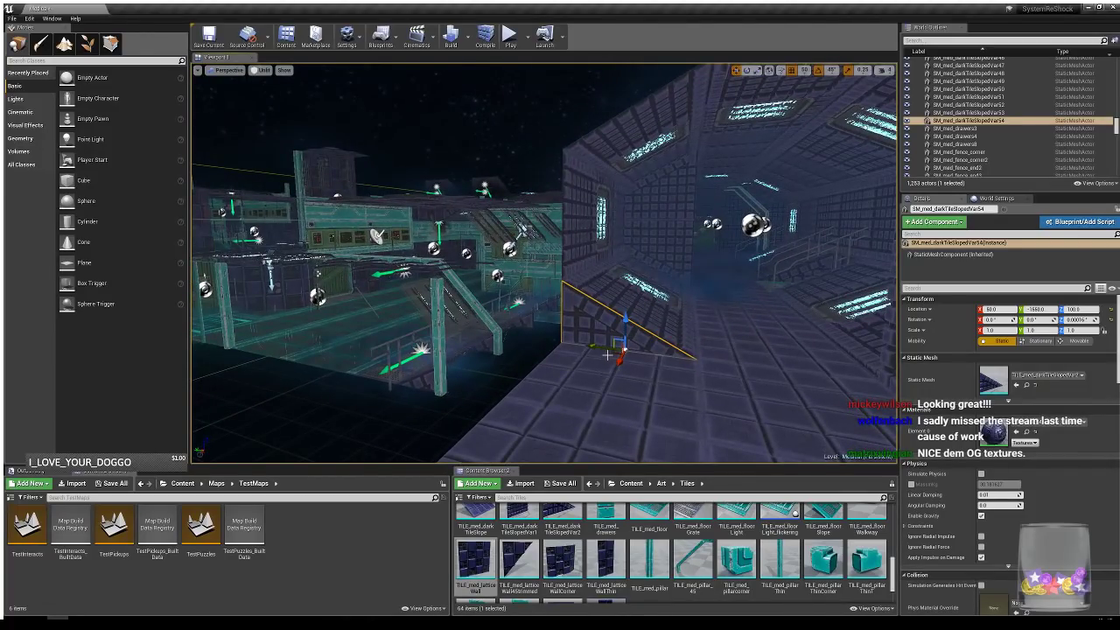
- Duplicate the sloped tile, rotate the copy to -90° about Z and move it to meet the first one at the corner
left_click_drag(614, 352, 387, 386, "alt")
key("e")
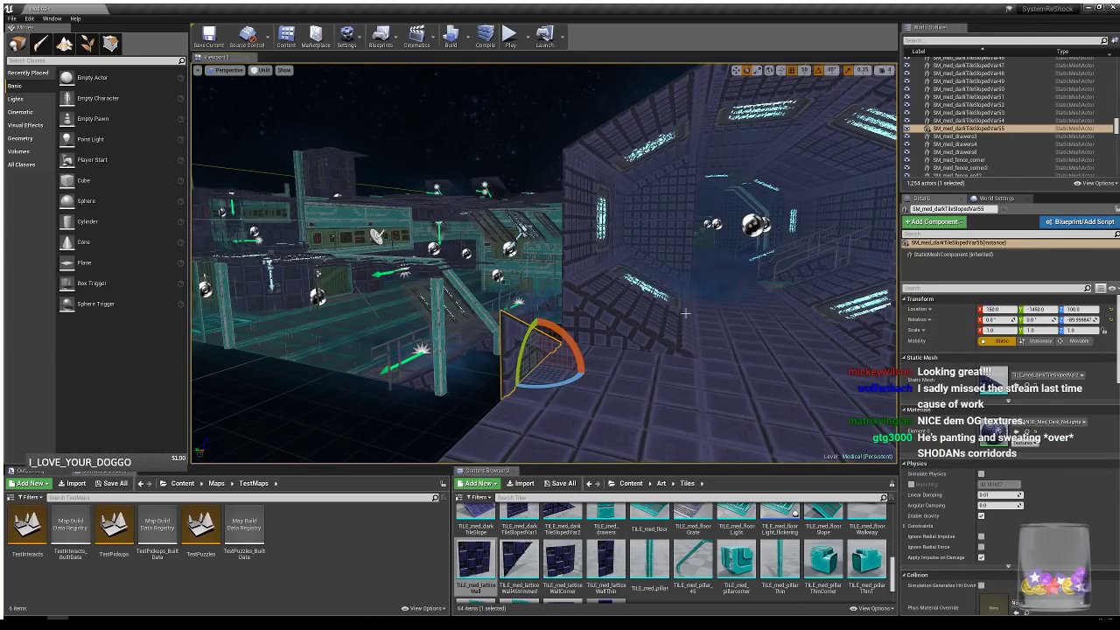
key("w")
left_click_drag(523, 376, 591, 337)
- Duplicate the corner wall tile around the outer corner at 0° about Z and stack a second copy above it at Z 300
right_click_drag(643, 371, 589, 257)
left_click(527, 217)
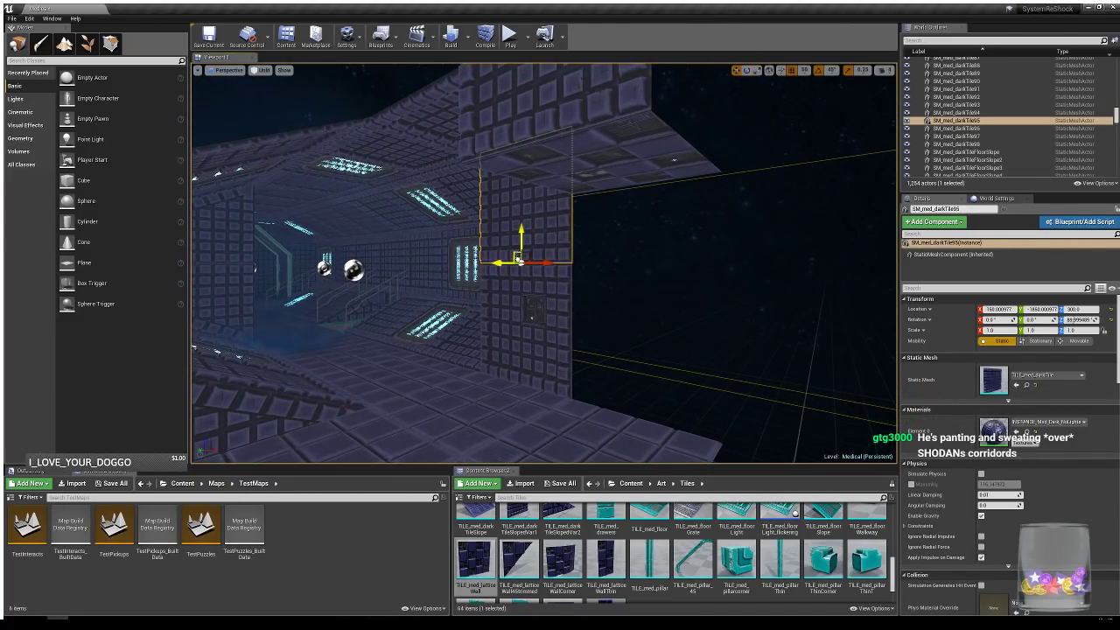
left_click_drag(518, 260, 680, 399, "alt")
key("e")
key("w")
mouse_move(633, 336)
right_mouse_down()
mouse_move(606, 339)
mouse_move(627, 329)
right_mouse_up()
left_click_drag(613, 361, 609, 230, "alt")
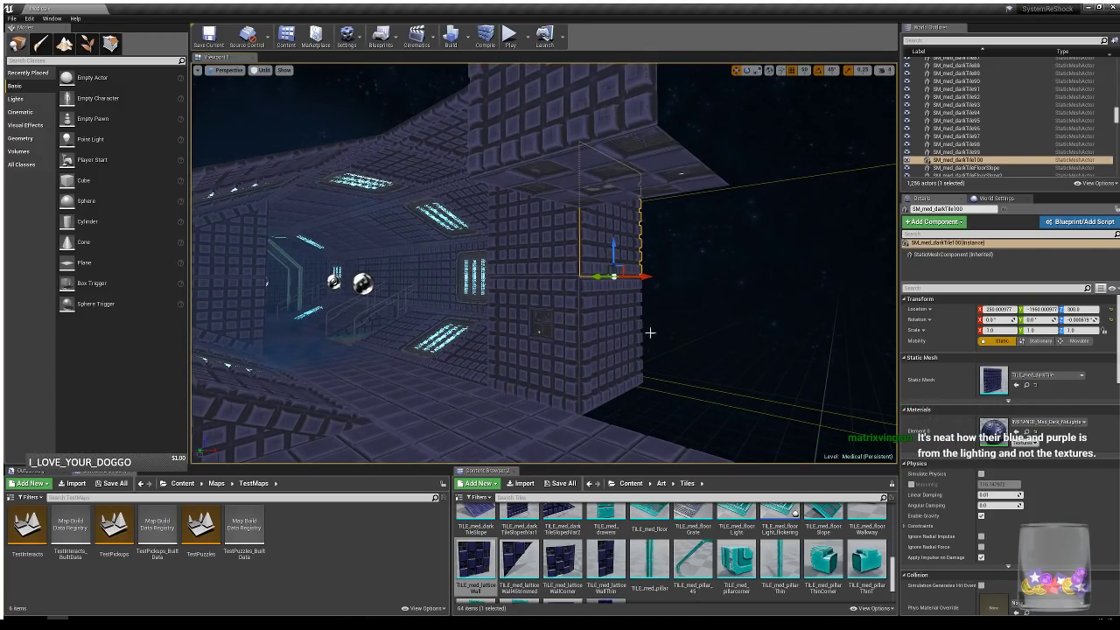
- Duplicate the upper wall tile facing the corridor and rotate the copy to 0° about Z on the adjacent side at Z 400
right_click_drag(646, 346, 613, 289)
left_click(499, 204)
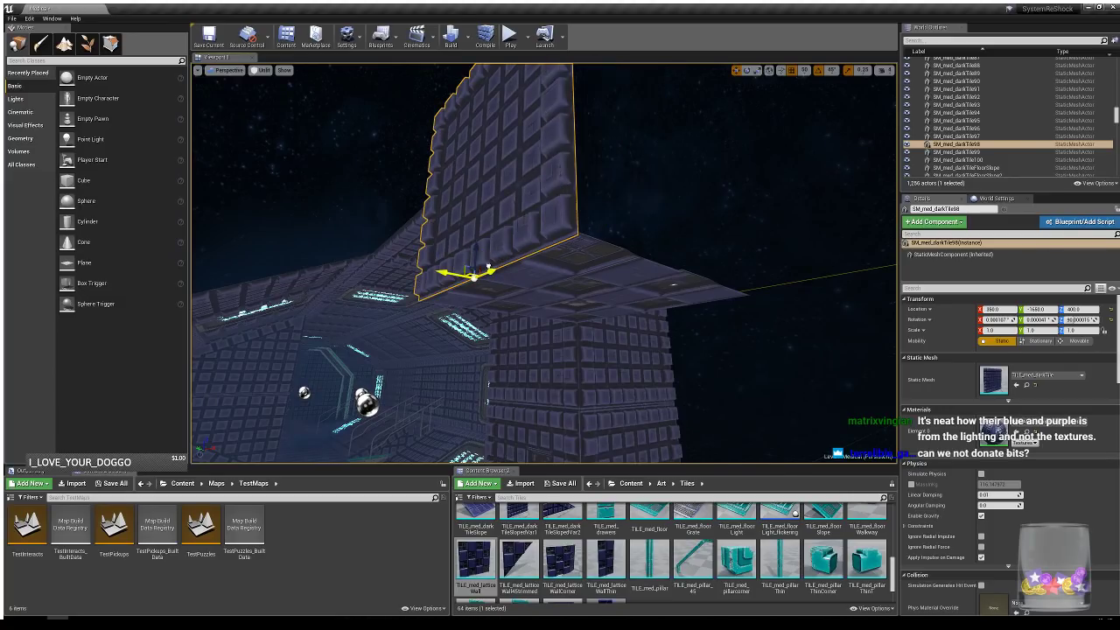
left_click_drag(473, 276, 620, 320, "alt")
key("e")
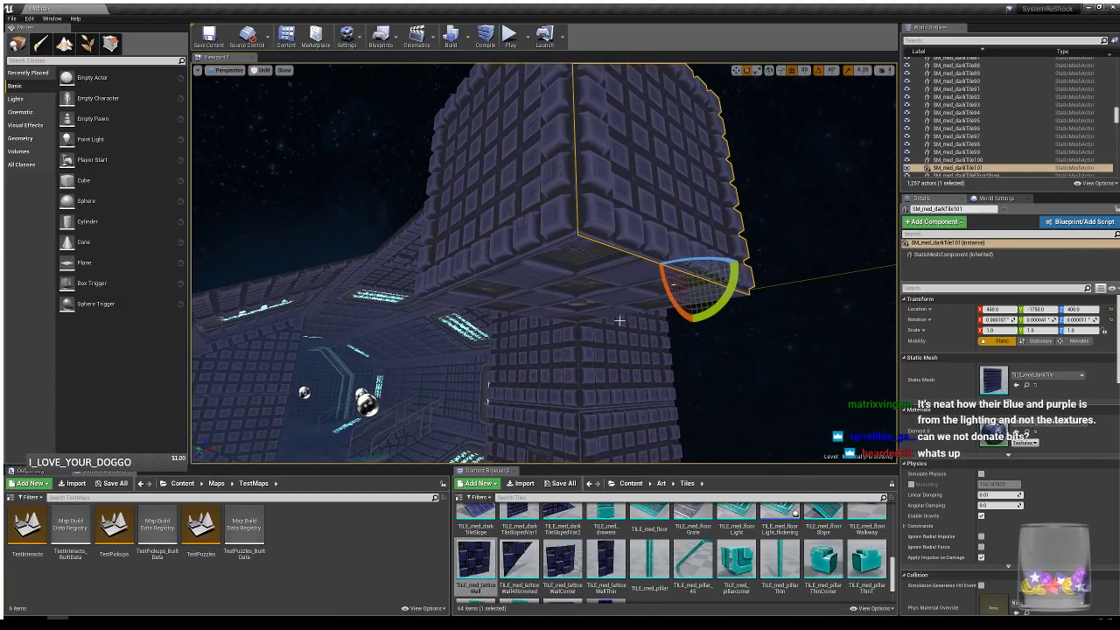
right_click_drag(621, 320, 587, 318)
key("w")
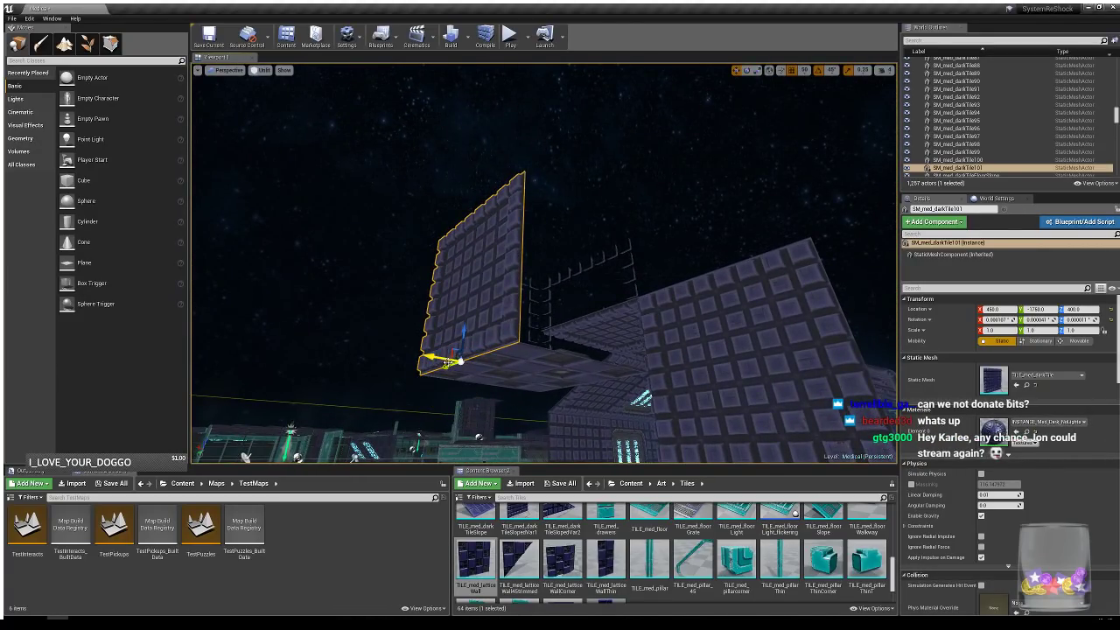
- Duplicate that side's upper wall tile and rotate the copy to -90° about Z to close the raised shaft at Z 400
left_click_drag(448, 362, 632, 360, "alt")
key("e")
right_click_drag(702, 363, 663, 365)
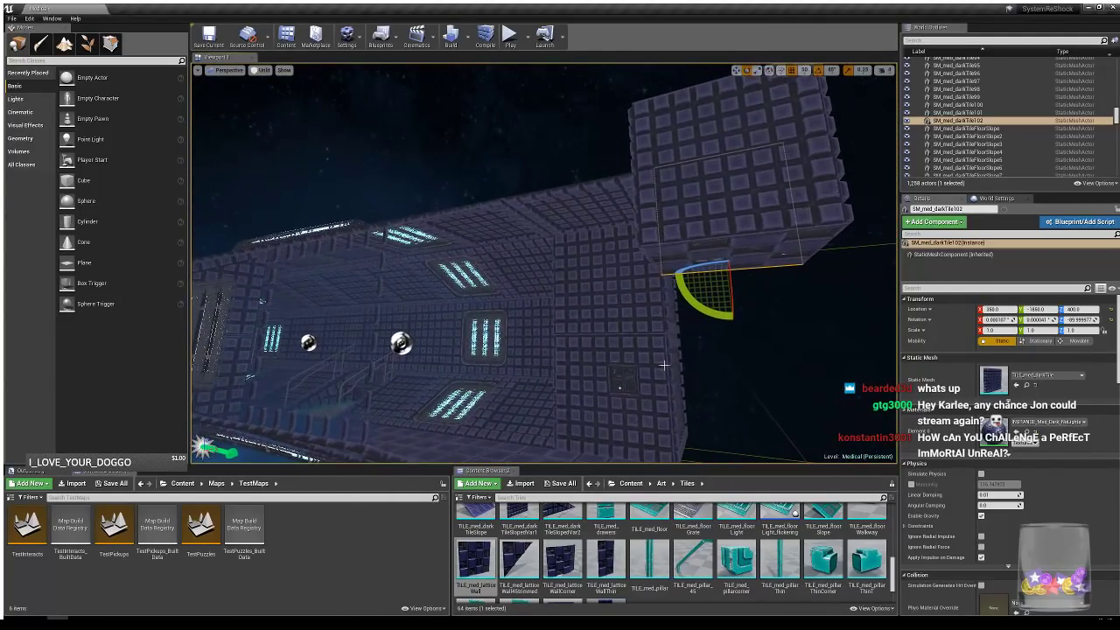
- Duplicate the corridor's ceiling light tile and place the copy over the raised shaft outside the open end
left_click(419, 240)
right_click_drag(657, 282, 645, 194)
key("w")
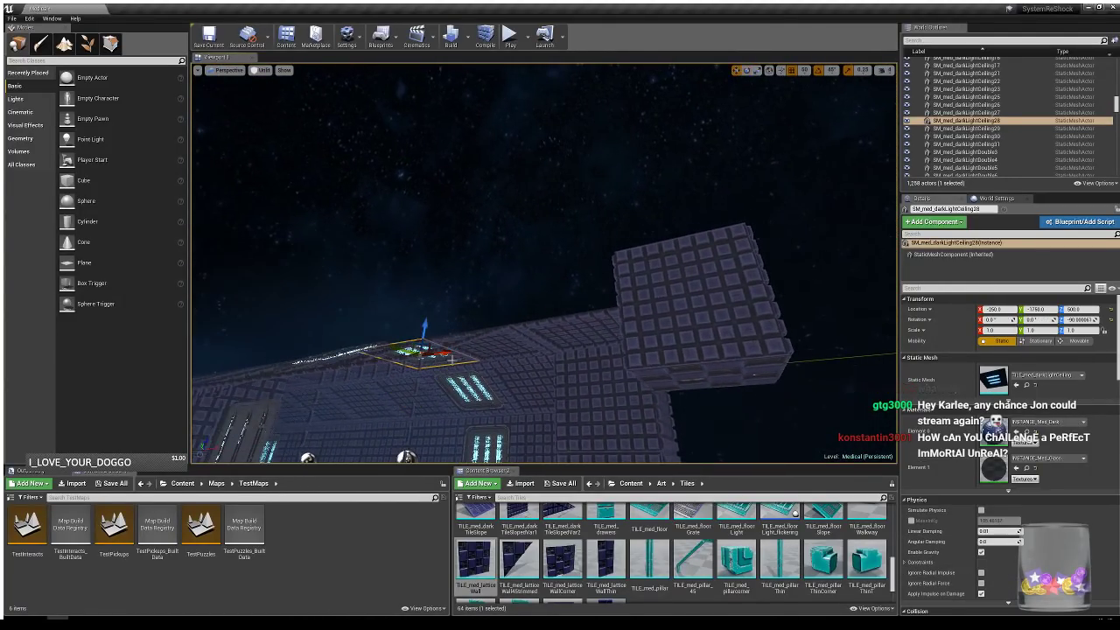
left_click_drag(421, 352, 696, 247, "alt")
mouse_move(671, 324)
right_mouse_down()
mouse_move(670, 296)
mouse_move(656, 313)
right_mouse_up()
- Duplicate the dark ceiling tile beside the raised shaft to extend the ceiling along its next side
left_click(603, 345)
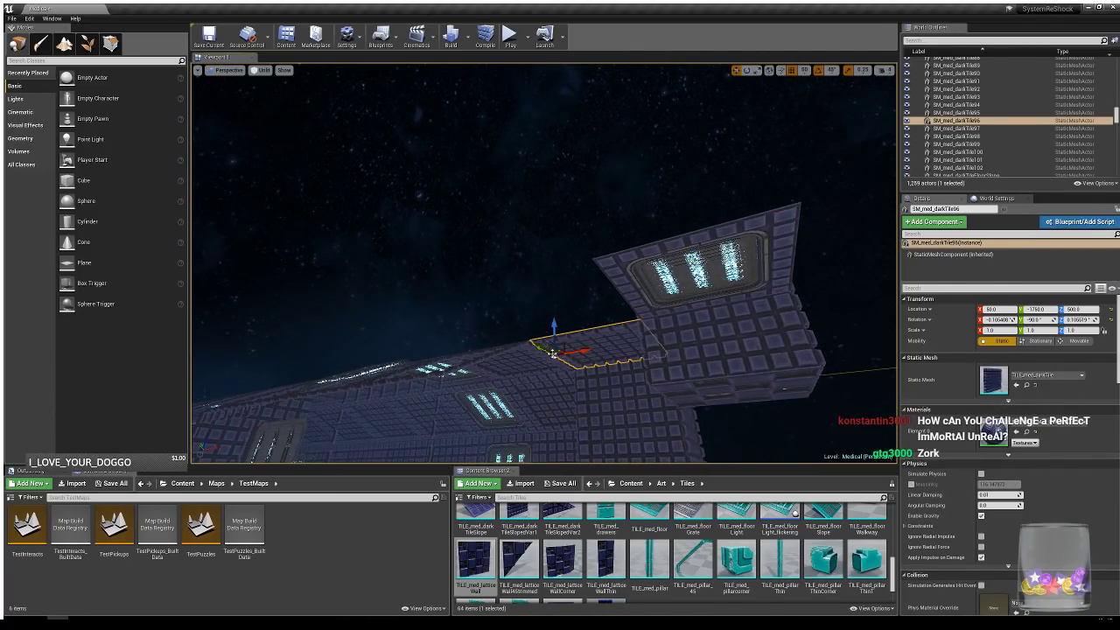
left_click_drag(544, 346, 475, 310, "alt")
right_click_drag(475, 310, 402, 329)
- Duplicate the two triangular sloped tiles at the corridor's lower corner and rotate the copies to fit the matching upper corner below the ceiling
right_click_drag(581, 320, 588, 351)
left_click(593, 367)
left_click(549, 391, "ctrl")
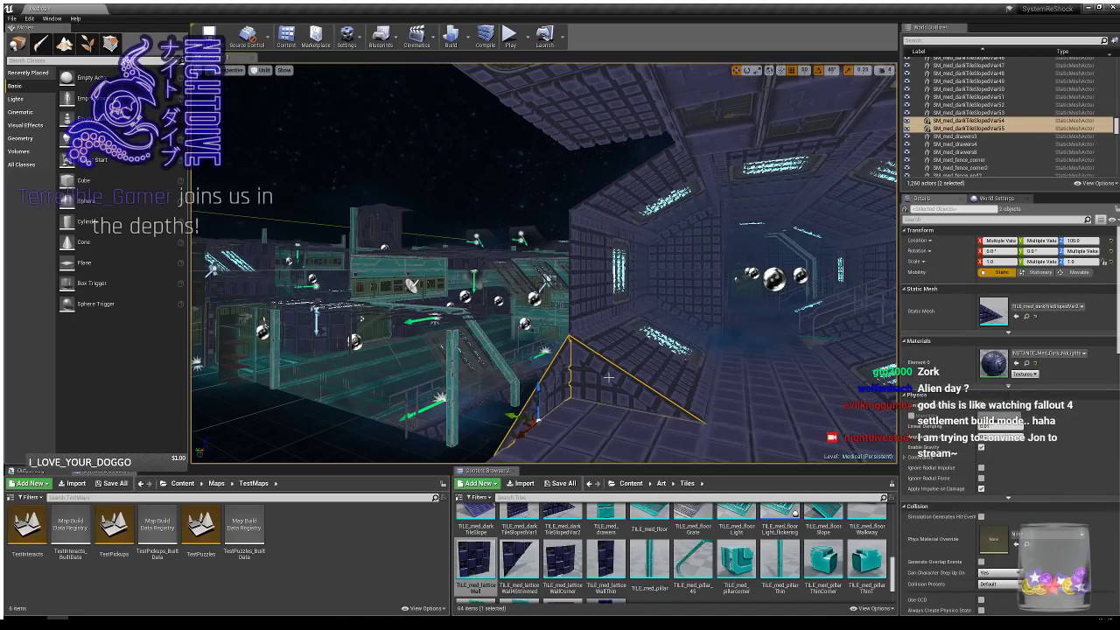
left_click_drag(540, 393, 572, 257, "alt")
key("e")
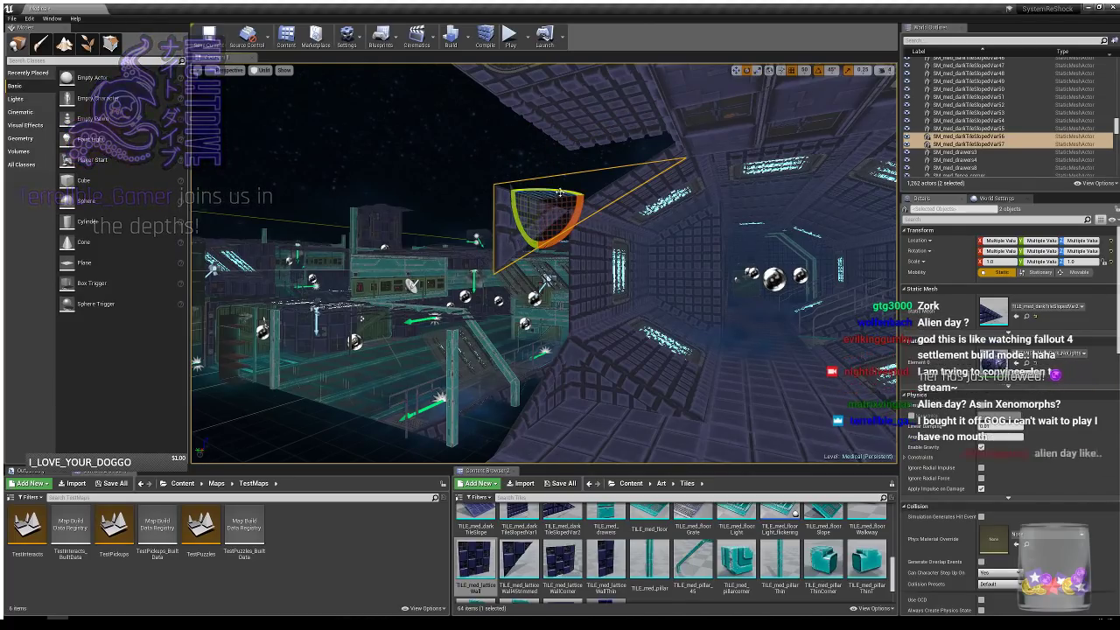
left_click_drag(535, 191, 631, 112)
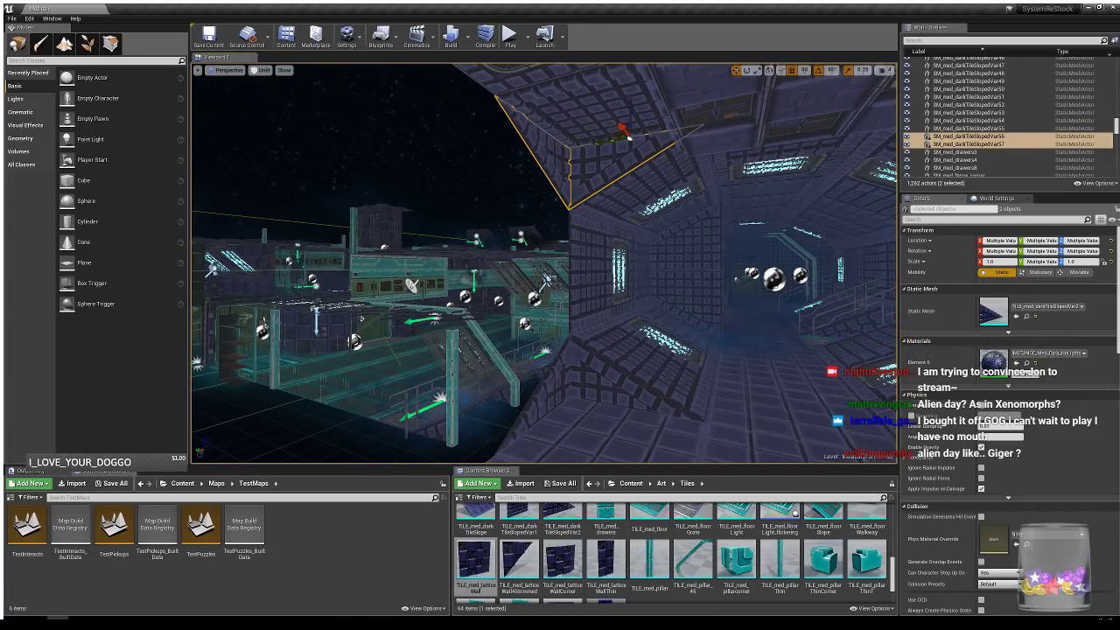
- Duplicate the end floor tile outside the corridor three times in a row to extend the floor past the wall corner
right_click_drag(630, 140, 770, 147)
right_click_drag(650, 205, 610, 284)
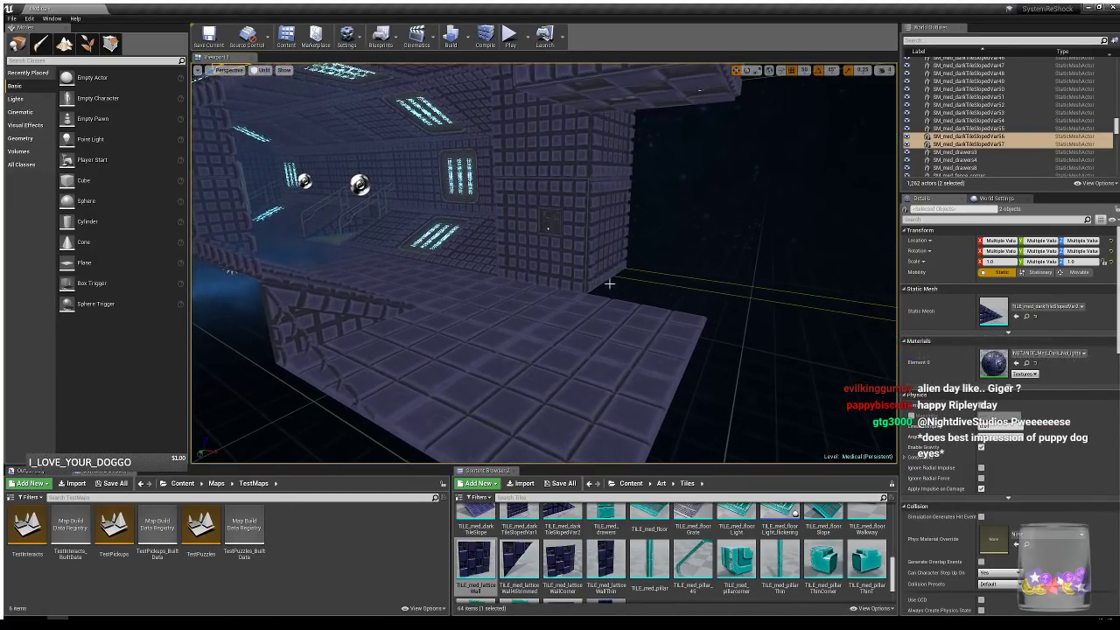
left_click(606, 291)
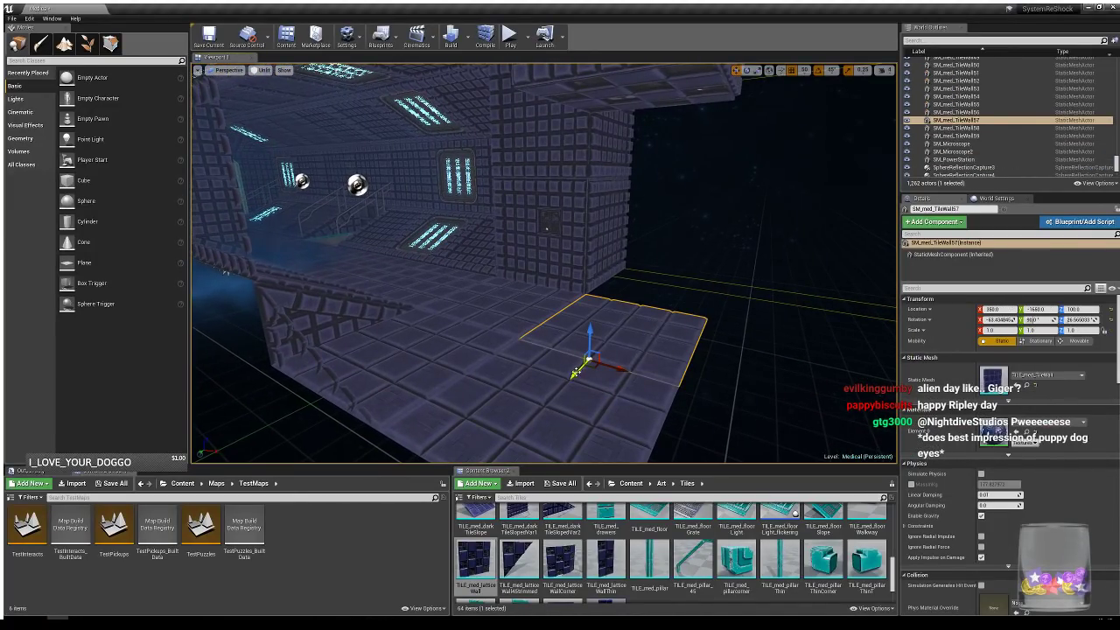
left_click_drag(575, 372, 651, 315, "alt")
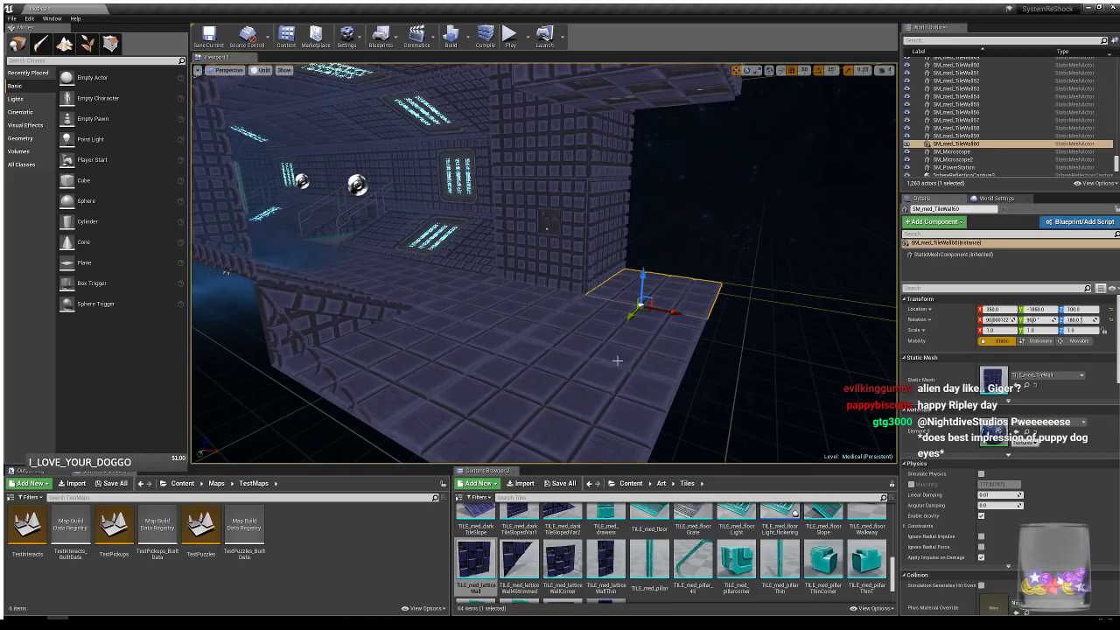
right_click_drag(581, 358, 420, 322)
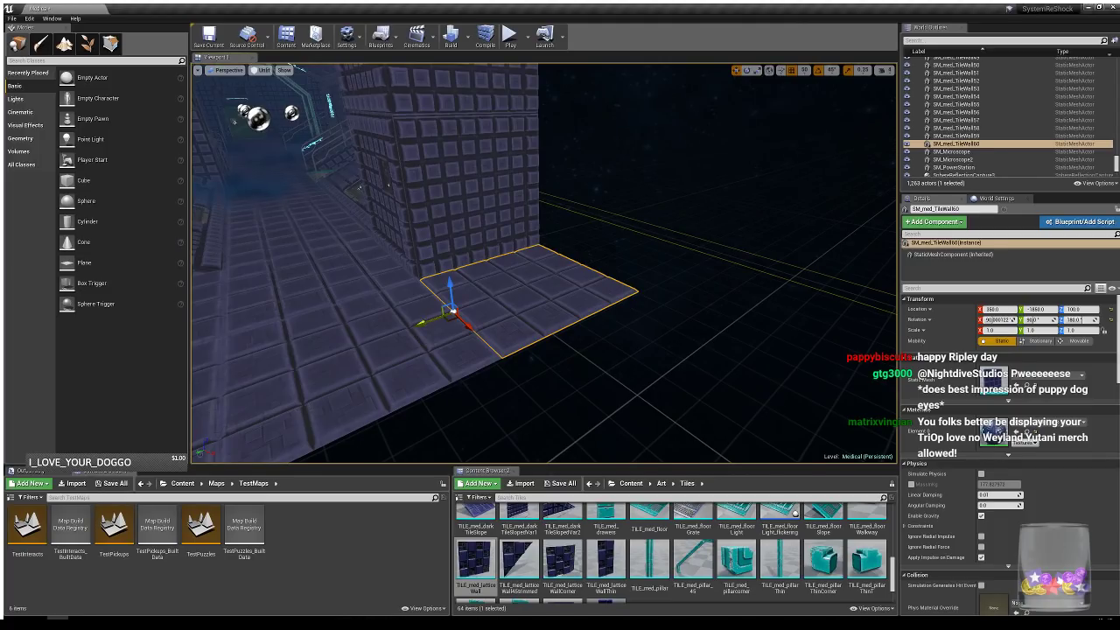
left_click_drag(429, 320, 515, 303, "alt")
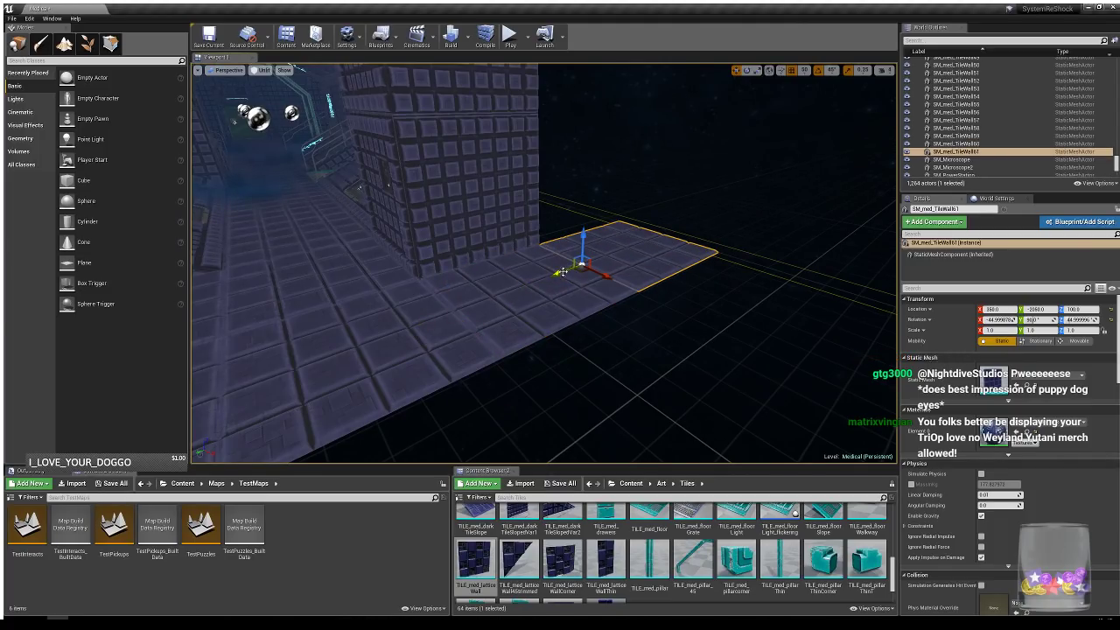
left_click_drag(564, 272, 661, 234, "alt")
right_click_drag(659, 237, 623, 199)
- Duplicate the sloped floor tile at the base of the corridor wall and place the copy beside the extended floor behind the corner wall
left_click(376, 331)
right_click_drag(377, 330, 553, 337)
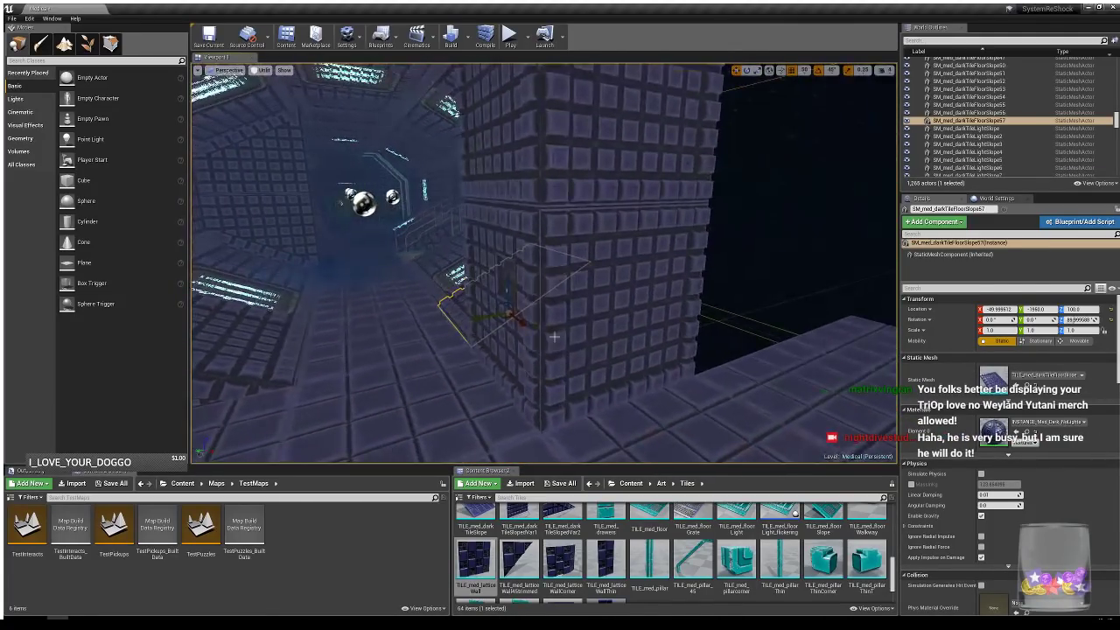
left_click_drag(504, 320, 740, 350, "alt")
right_click_drag(740, 350, 604, 263)
- Duplicate the two stacked corner wall tiles and rotate the copies to -90° about Z to wrap the wall around the corner
left_click(394, 273)
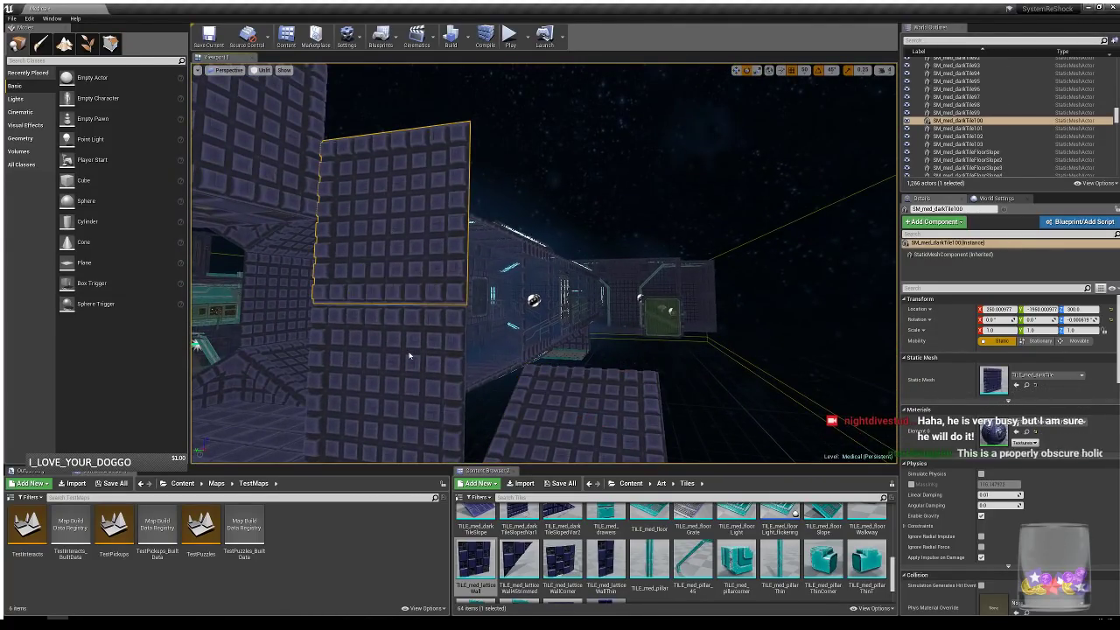
left_click(411, 357, "ctrl")
right_click_drag(410, 357, 398, 389)
mouse_move(555, 346)
right_mouse_down()
mouse_move(524, 356)
mouse_move(555, 346)
right_mouse_up()
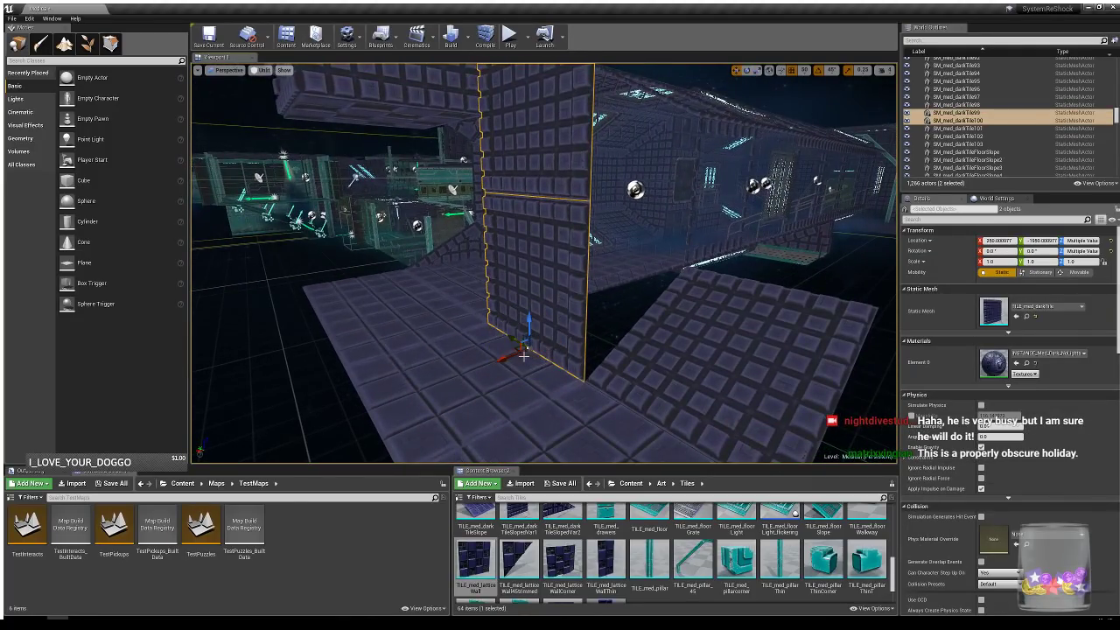
left_click_drag(513, 346, 870, 252, "alt")
left_click_drag(854, 209, 700, 199)
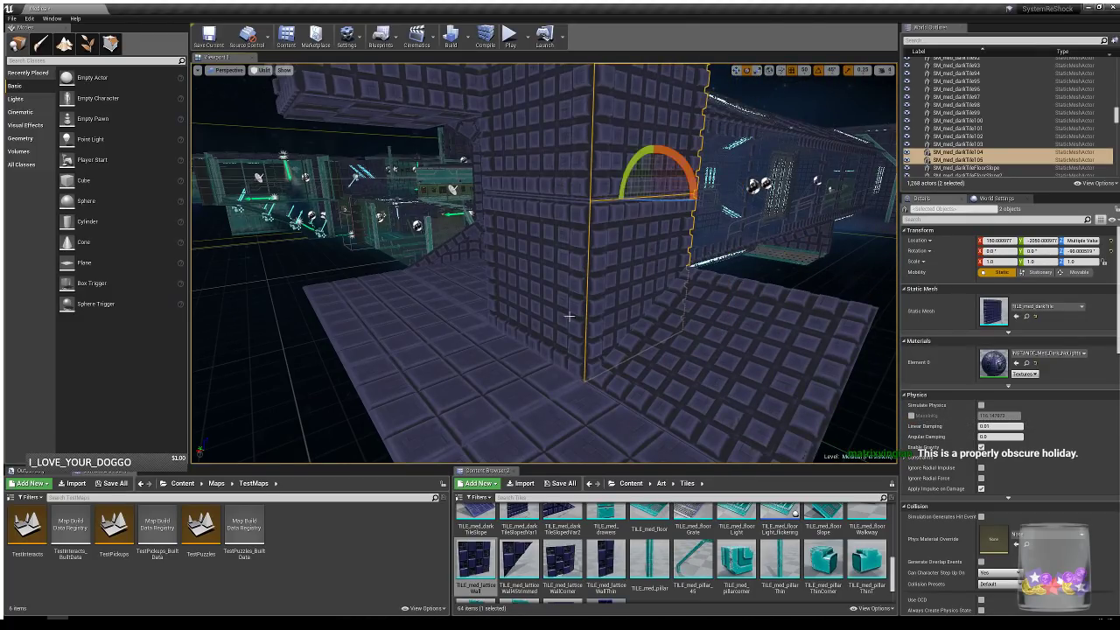
right_click_drag(570, 316, 590, 224)
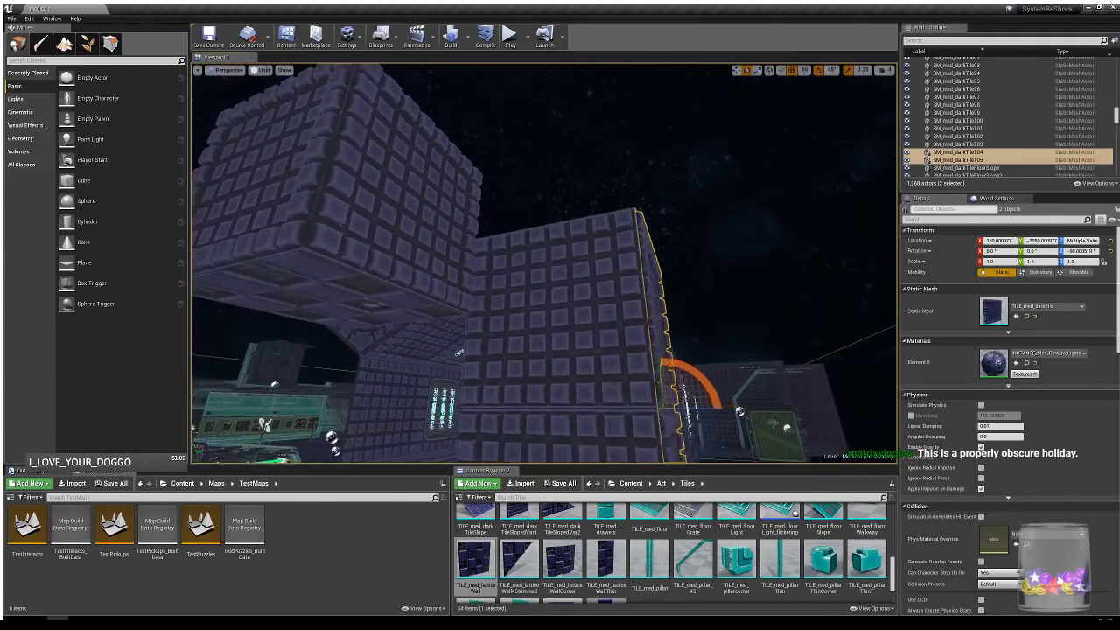
right_click_drag(620, 307, 536, 292)
left_click(650, 307)
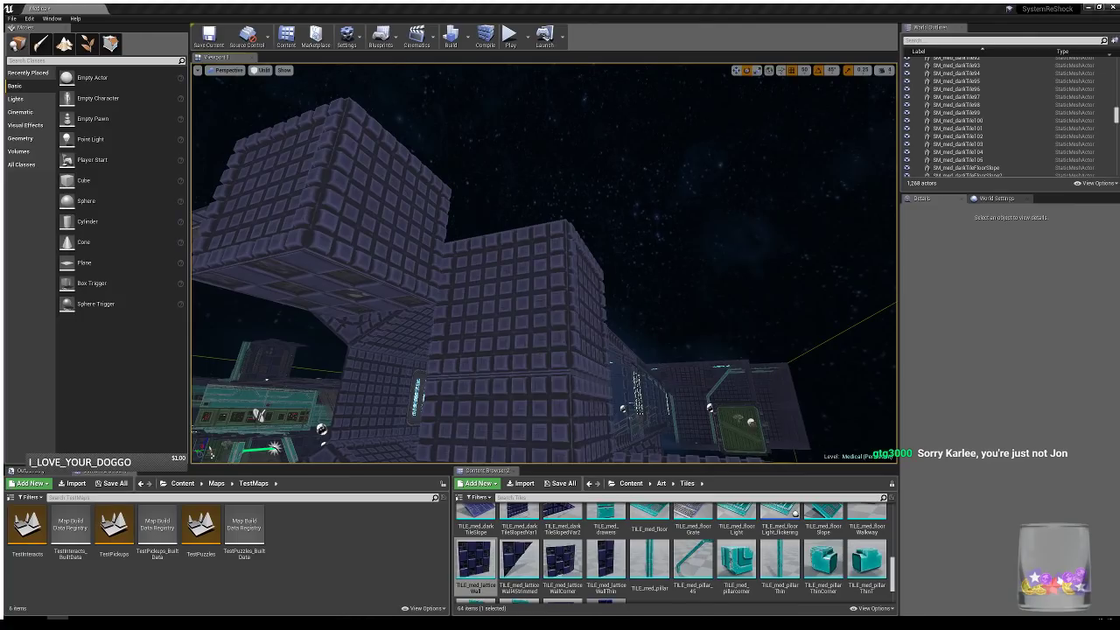
- Duplicate the sloped floor tile across to the opposite side of the extended floor and rotate the copy to 180° about Z
key("w")
right_click_drag(612, 260, 624, 284)
mouse_move(627, 360)
right_mouse_down()
mouse_move(647, 360)
mouse_move(534, 357)
mouse_move(627, 360)
right_mouse_up()
key("w")
left_click(627, 360)
right_click_drag(650, 313, 226, 315)
key("ctrl+w")
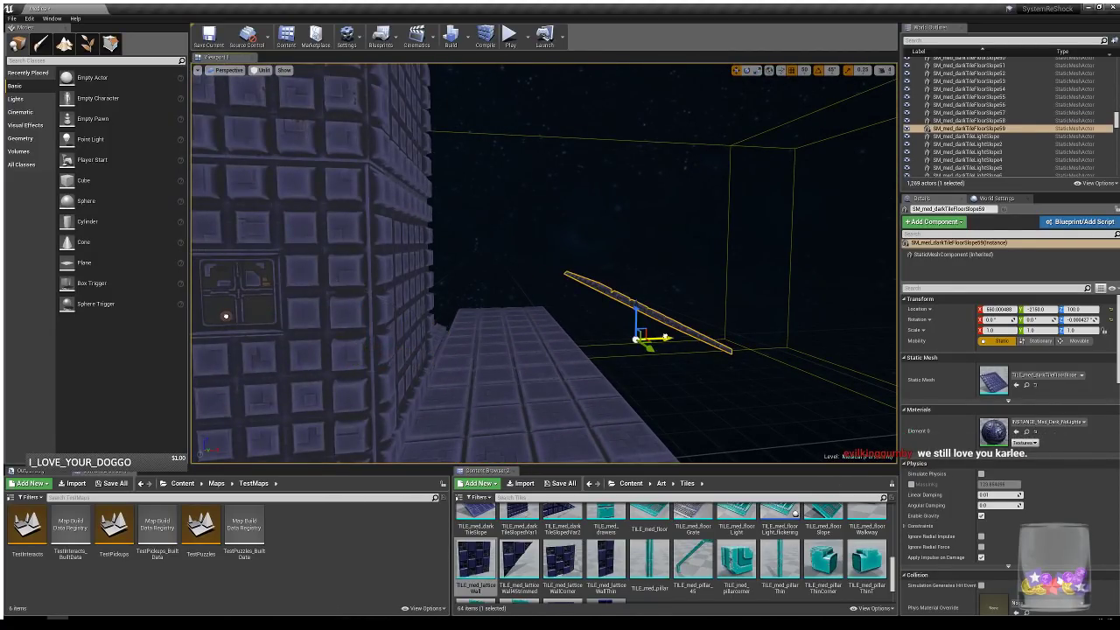
left_click_drag(637, 355, 604, 346)
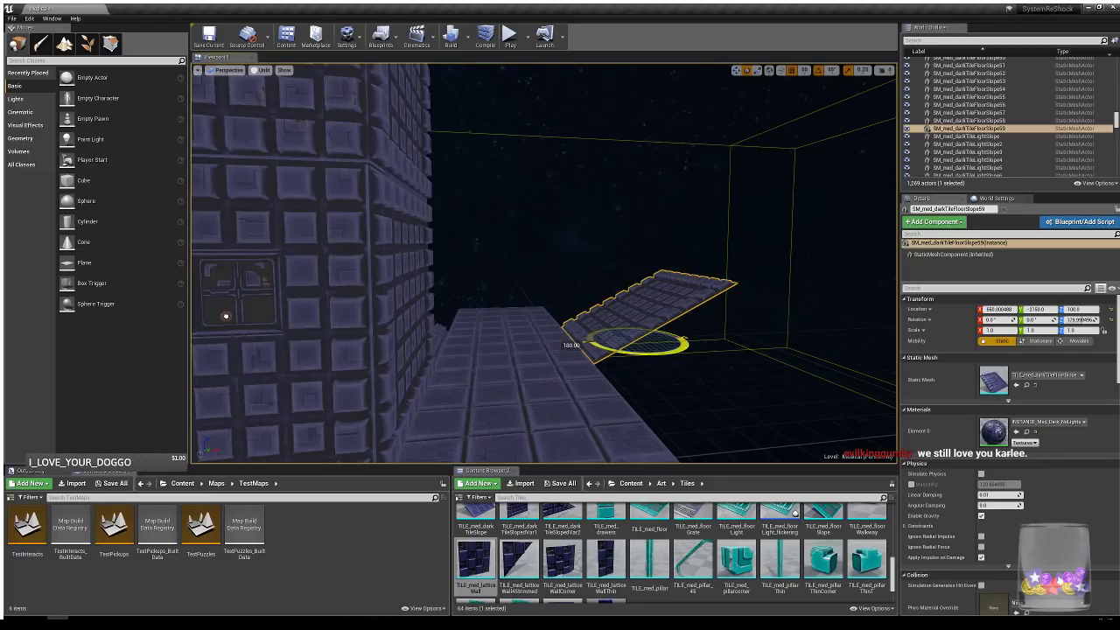
- Fit the rotated sloped tile against the floor's outer edge and duplicate it twice to form a row of three
right_click_drag(774, 357, 774, 381)
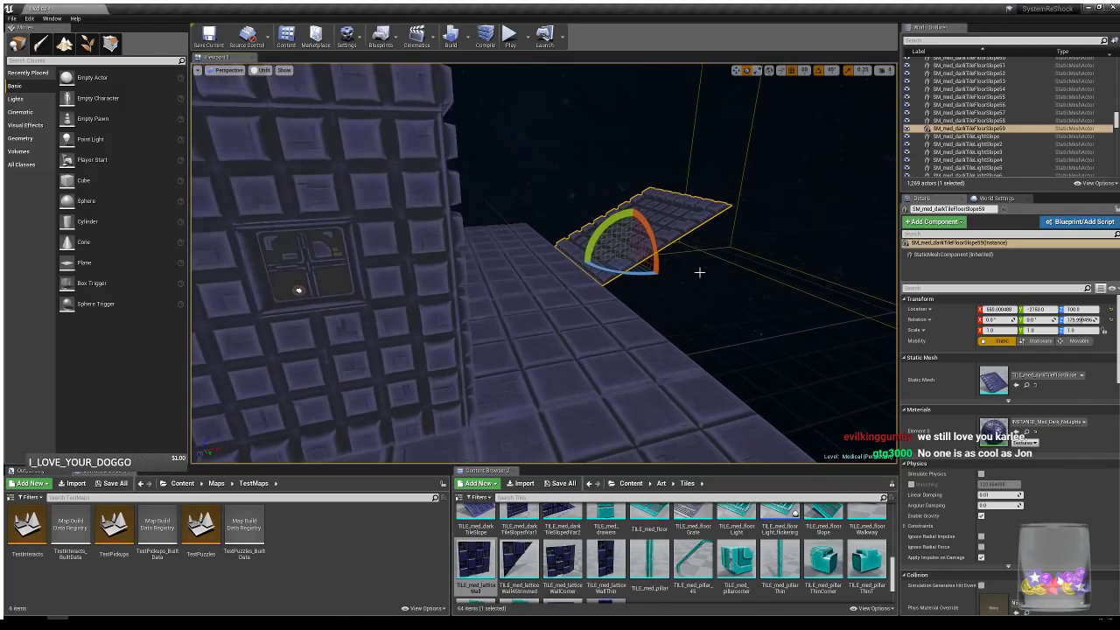
left_click_drag(641, 270, 733, 329)
right_click_drag(734, 336, 866, 328)
left_click_drag(395, 271, 659, 272, "alt")
right_click_drag(668, 317, 757, 311)
- Duplicate the floor tile at the end of the sloped row outward and make another copy of the row's end sloped tile
left_click(594, 356)
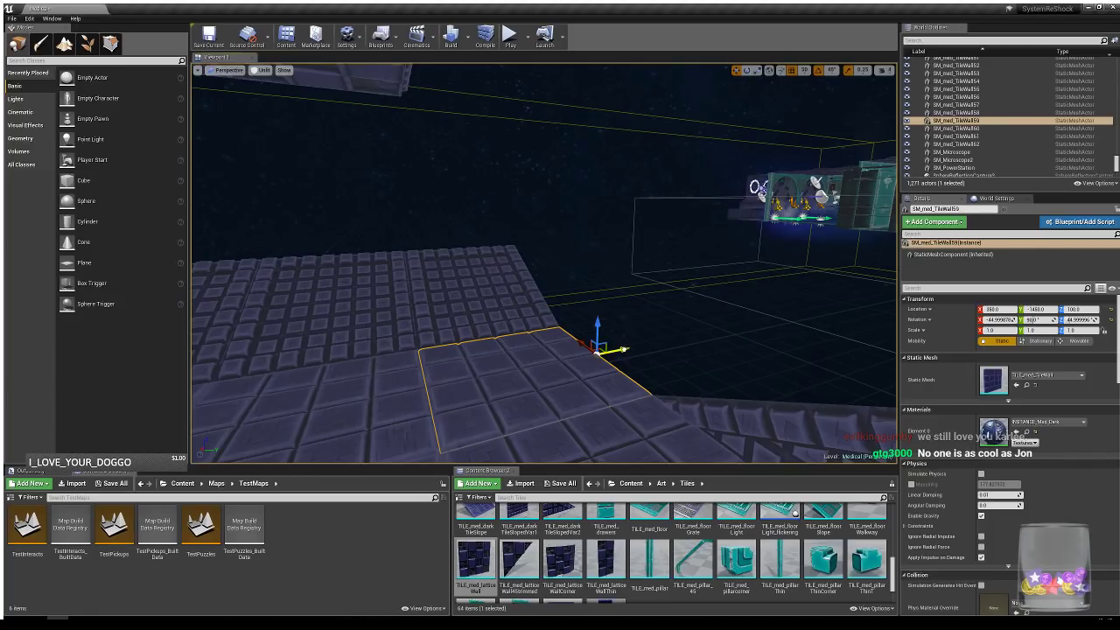
left_click_drag(618, 351, 737, 325, "alt")
left_click(515, 302)
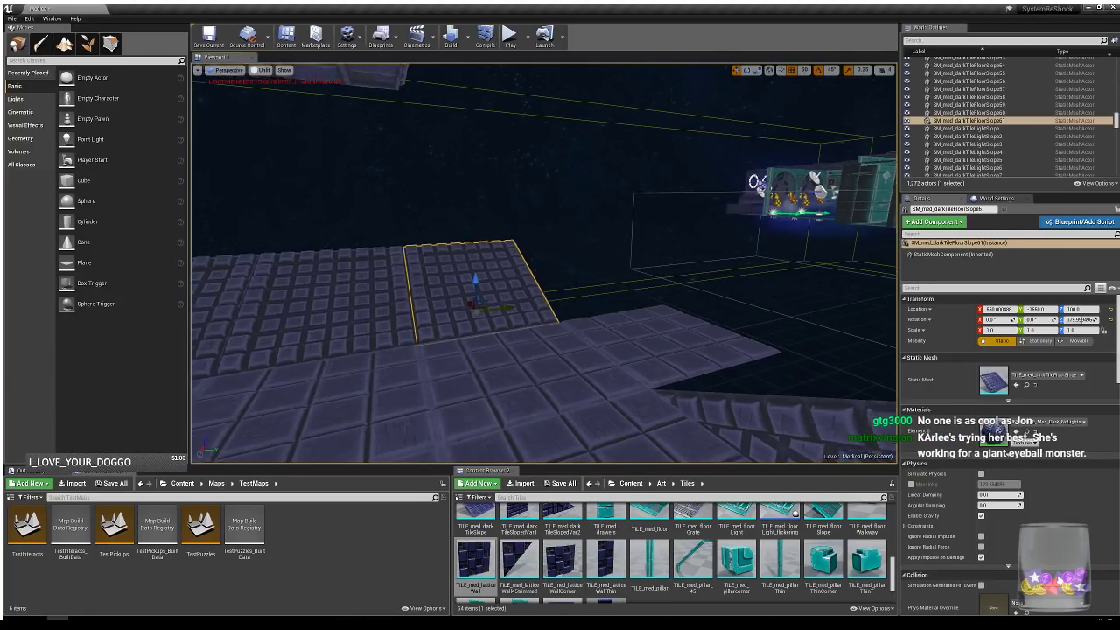
right_click_drag(516, 301, 574, 319)
left_click_drag(440, 263, 782, 401, "alt")
right_click_drag(575, 302, 456, 290)
- Duplicate a dark wall tile to the end of the sloped row at -90° about Z and stack a second copy at Z 300
left_click(261, 285)
right_click_drag(342, 290, 349, 308)
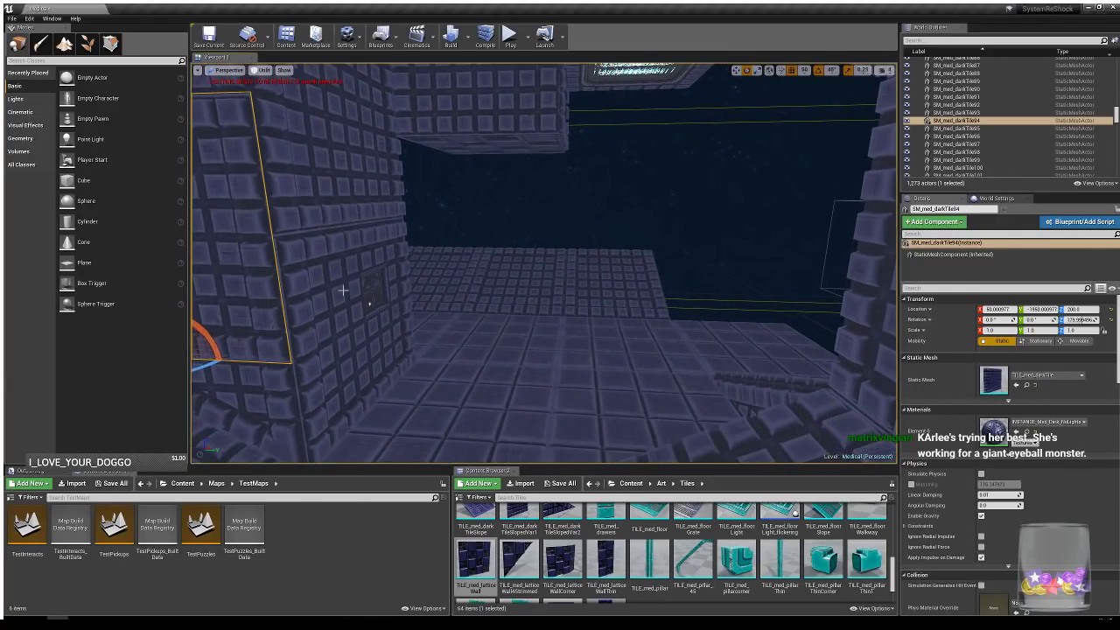
left_click(359, 179)
right_click_drag(567, 255, 534, 261)
left_click_drag(389, 278, 678, 242, "alt")
mouse_move(601, 296)
right_mouse_down()
mouse_move(613, 302)
mouse_move(602, 294)
right_mouse_up()
left_click_drag(577, 223, 508, 185)
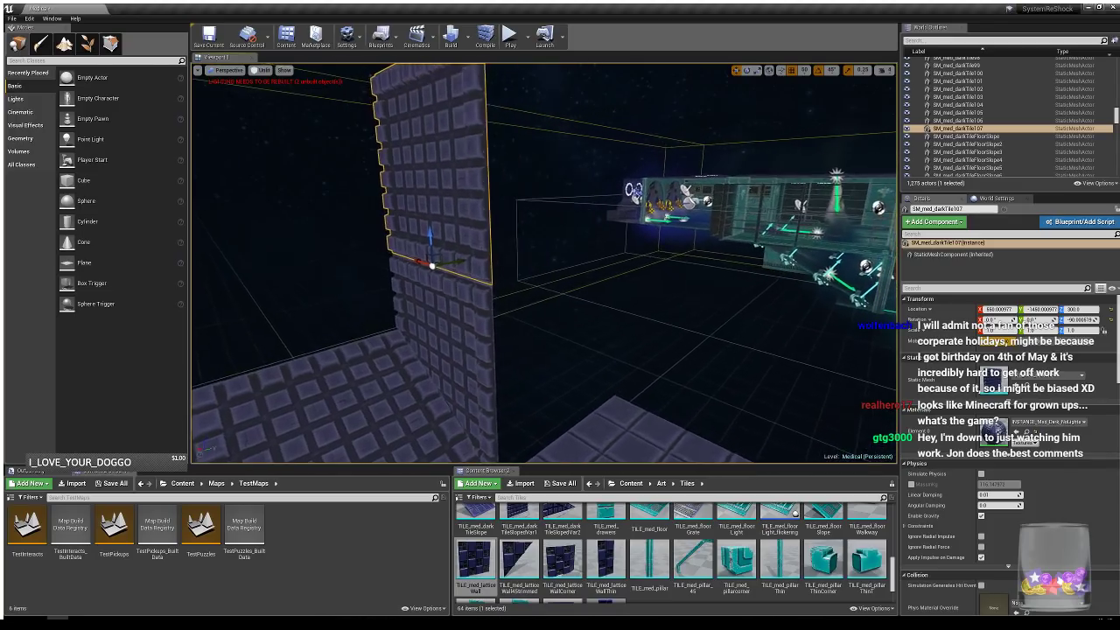
- Duplicate both stacked wall tiles at the end of the sloped row and rotate the copies to 180° about Z to form a corner
key("s")
right_click_drag(507, 262, 455, 259)
left_click(509, 290, "ctrl")
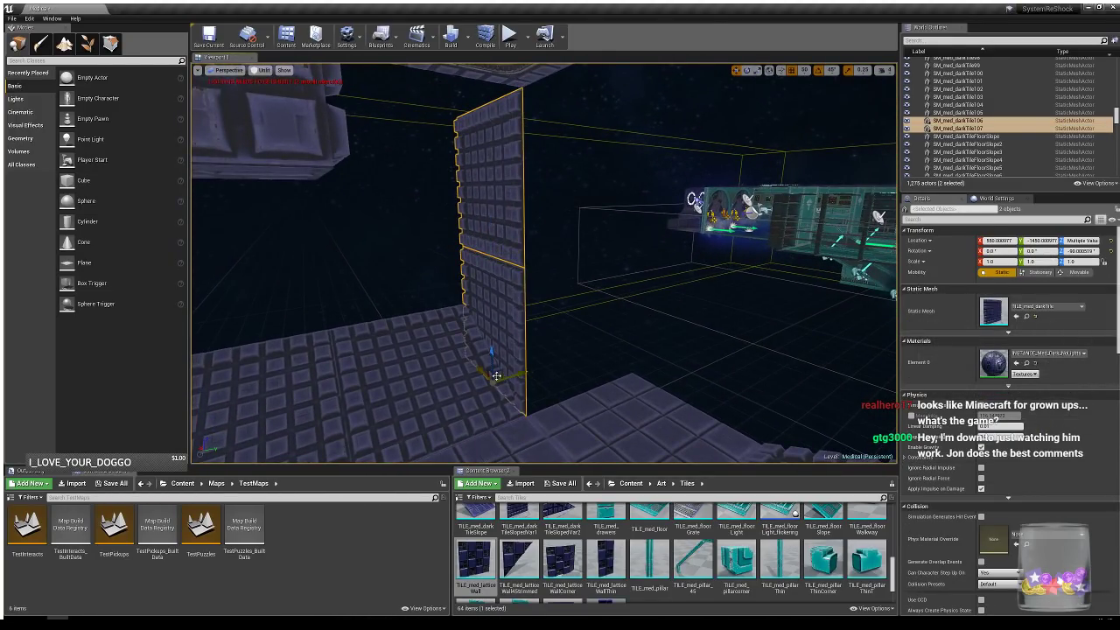
left_click_drag(496, 375, 525, 281, "alt")
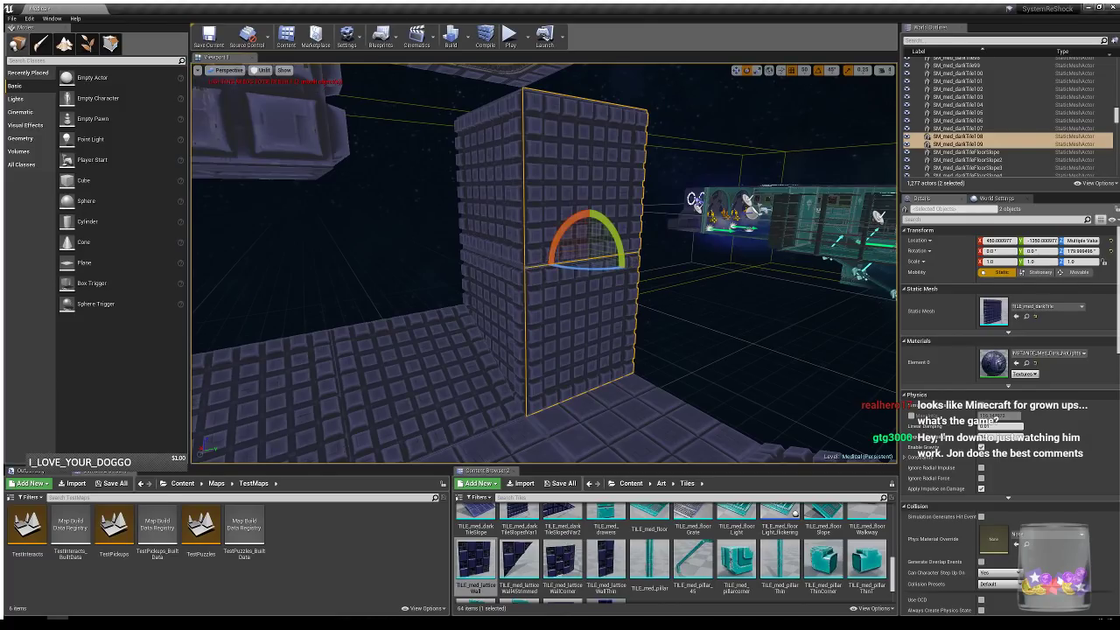
- Delete the two stacked wall tiles that cross the end of the sloped row, keeping the pair facing the floor
left_click(491, 210)
left_click(488, 299, "ctrl")
key("Delete")
- Place a TILE_med_darkTileSlopedVar1 tile at the base of the remaining wall pair and rotate it to 180° about X
mouse_move(488, 299)
right_mouse_down()
mouse_move(350, 302)
mouse_move(494, 311)
mouse_move(476, 313)
right_mouse_up()
key("s")
key("w")
scroll(571, 557, "up", 2)
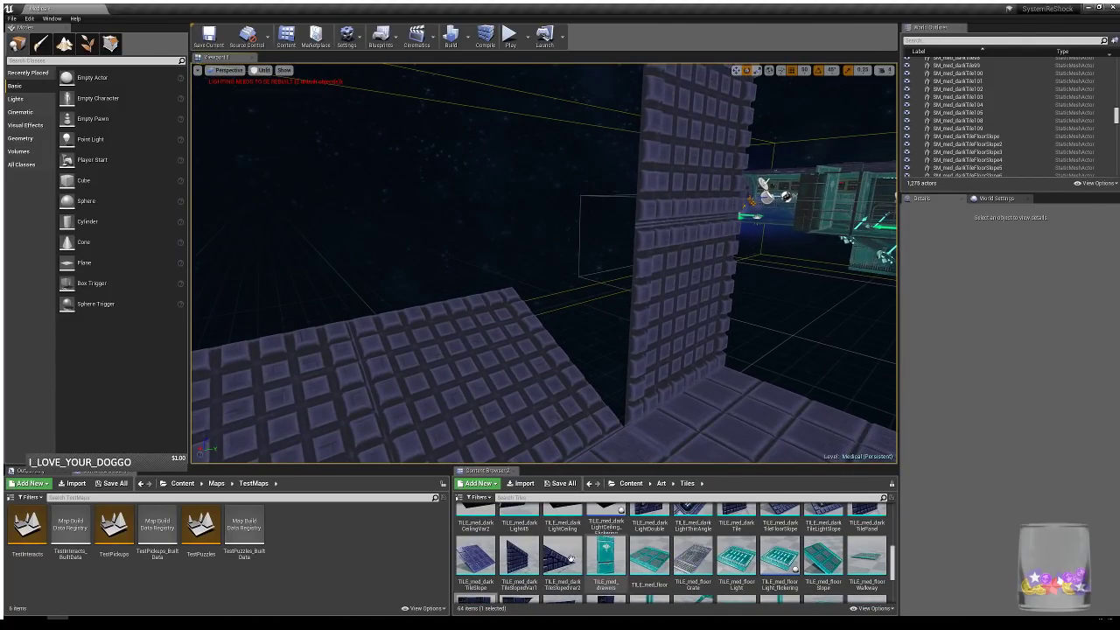
left_click_drag(681, 412, 612, 415)
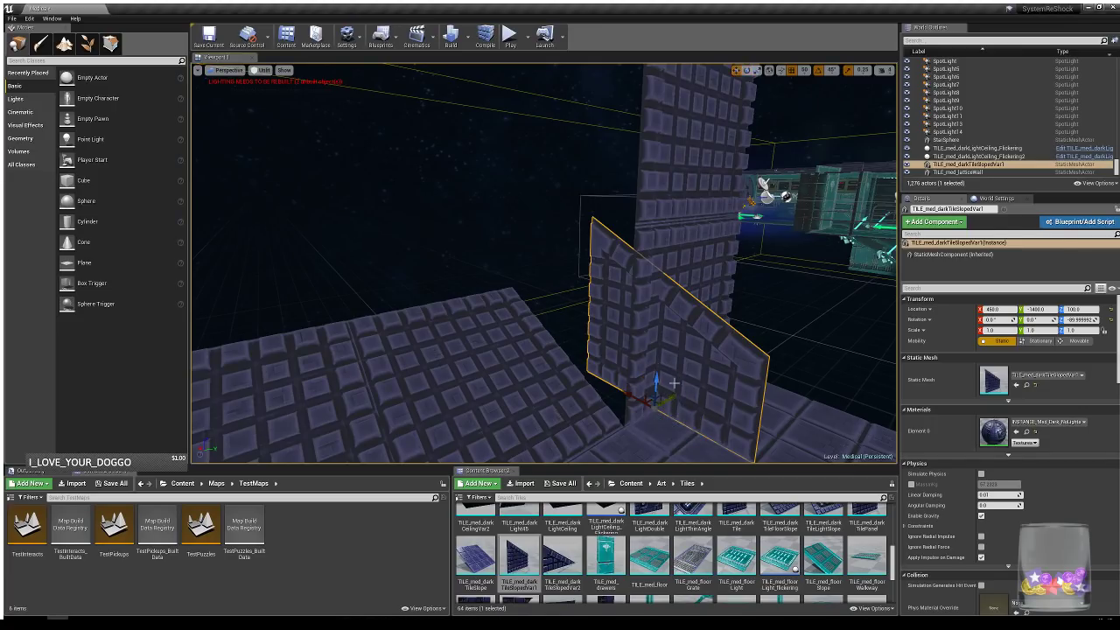
left_click_drag(672, 387, 717, 445)
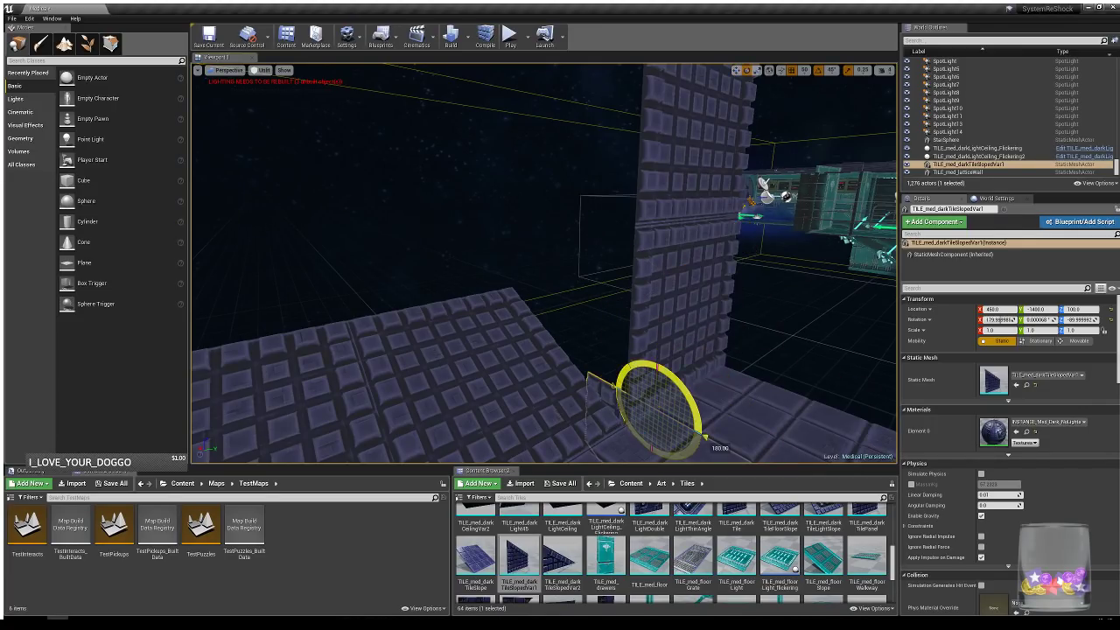
- Fit the sloped-edge wall tile against the sloped floor, duplicate it to Z 300, and flip the copy to form the upper half
key("w")
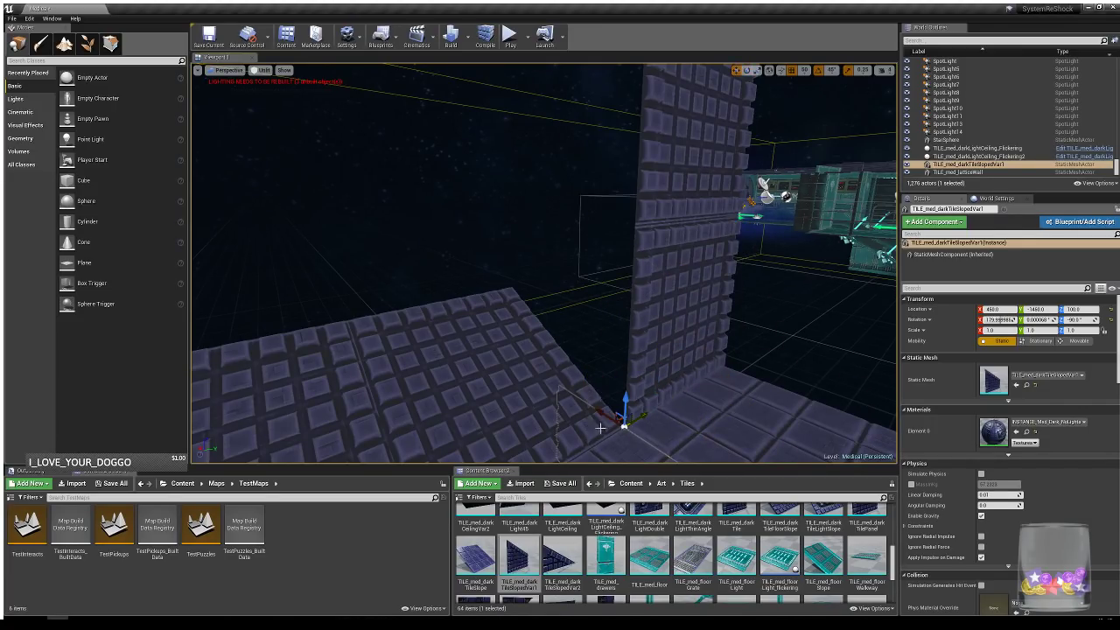
left_click_drag(616, 415, 561, 67)
right_click_drag(608, 194, 611, 162)
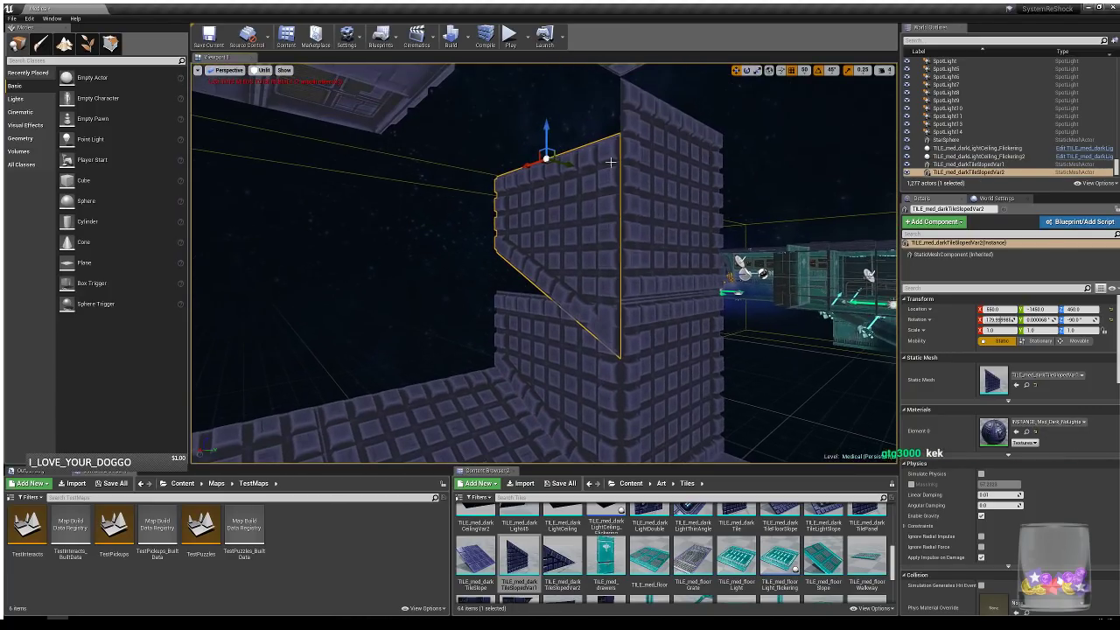
left_click_drag(548, 129, 538, 259)
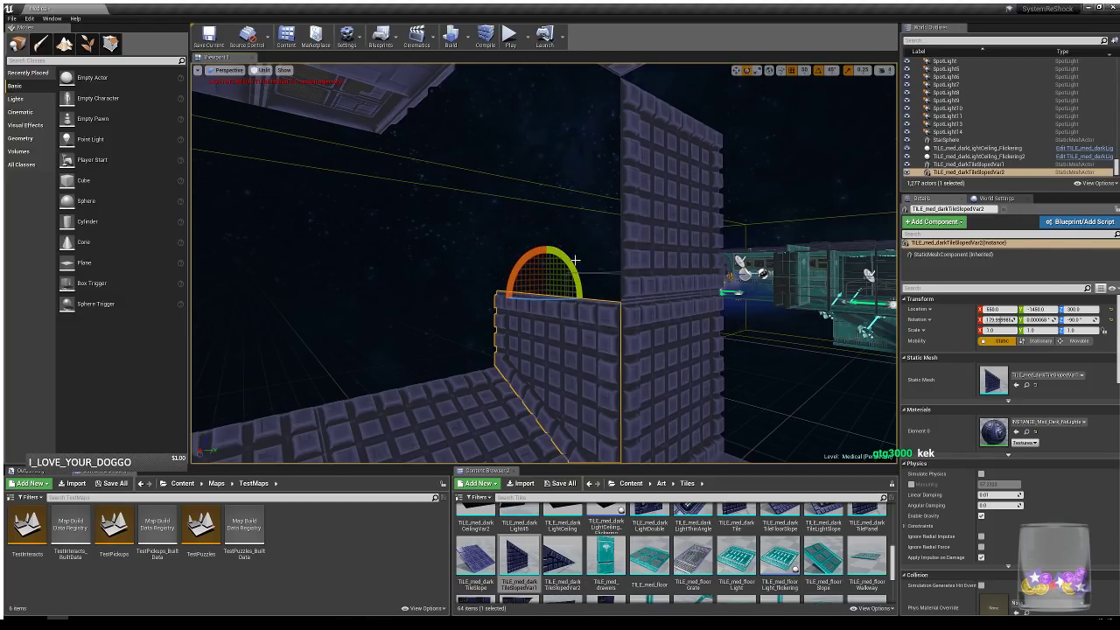
mouse_move(575, 260)
right_mouse_down()
mouse_move(673, 263)
mouse_move(581, 258)
right_mouse_up()
left_click_drag(523, 259, 555, 295)
right_click_drag(555, 295, 536, 280)
right_click_drag(648, 325, 603, 320)
key("w")
- Duplicate the lower corner wall tile to the back of the sloped row at Z 200 and repeat it twice to build the back wall
left_click(776, 357)
right_click_drag(775, 357, 784, 381)
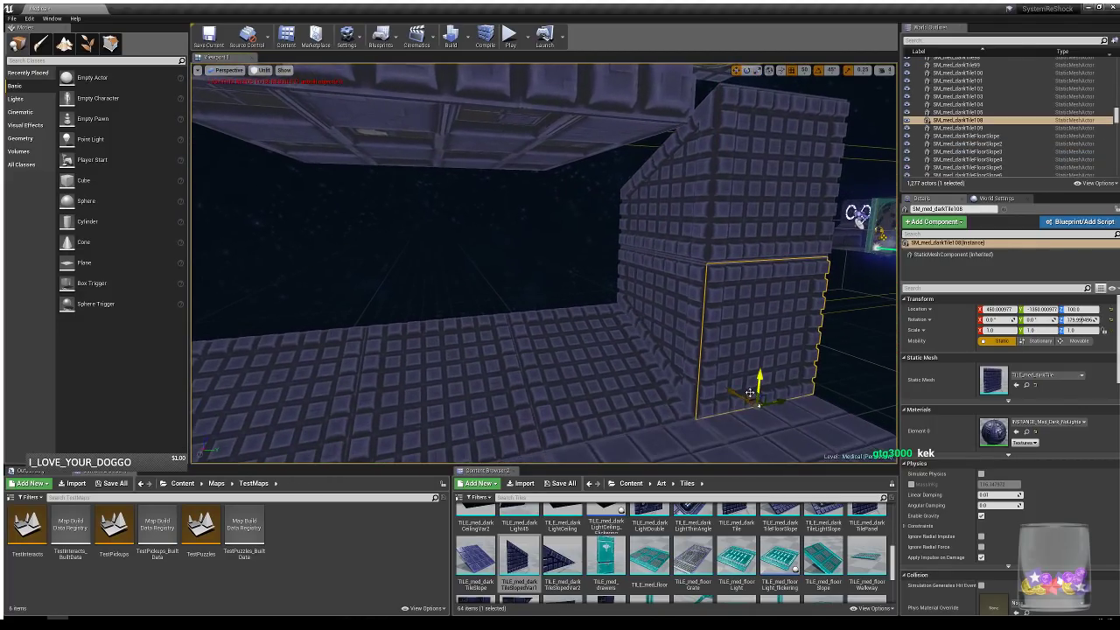
left_click_drag(745, 404, 571, 264, "alt")
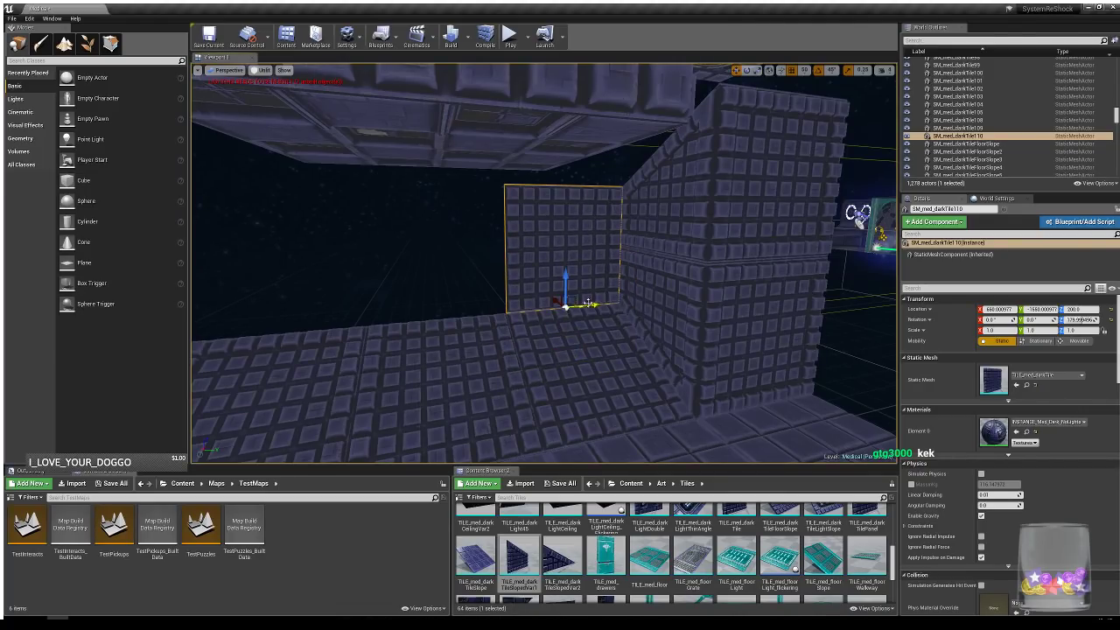
left_click_drag(595, 304, 481, 312, "alt")
key("f")
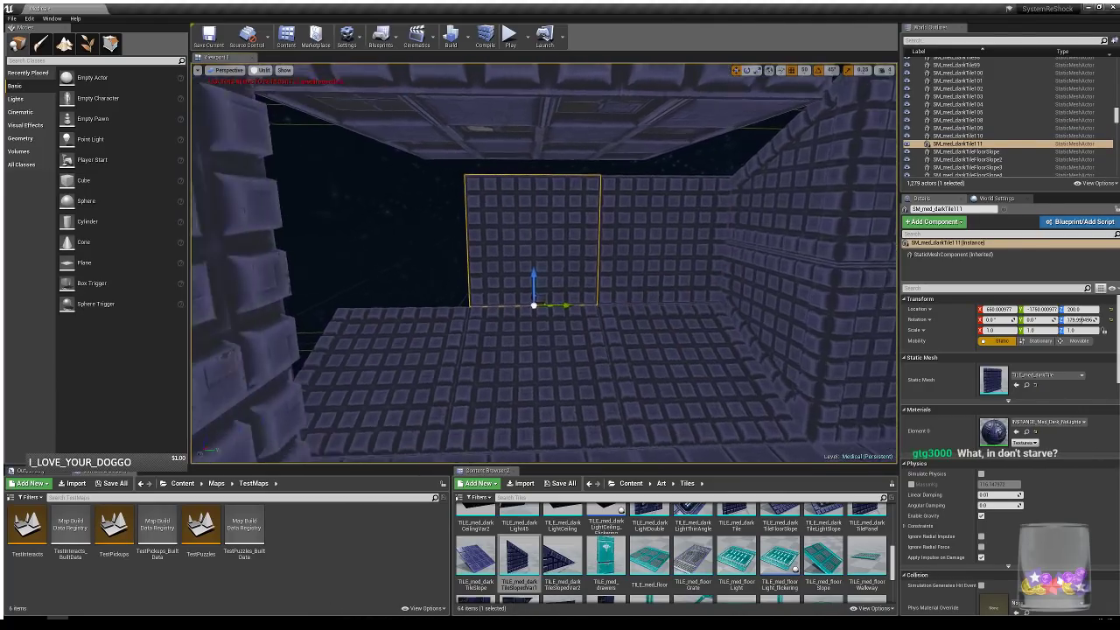
left_click_drag(564, 308, 412, 309, "alt")
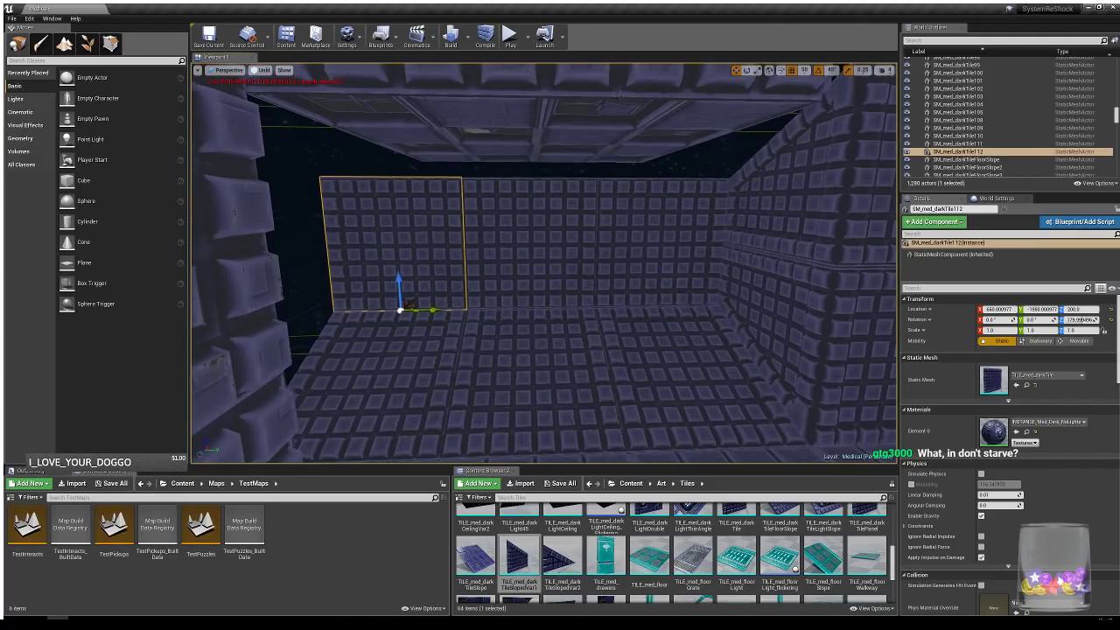
- Duplicate the three sloped floor tiles in front of the back wall and raise the copies to Z 400
left_click(635, 368)
left_click(427, 350, "ctrl")
left_click(539, 359, "ctrl")
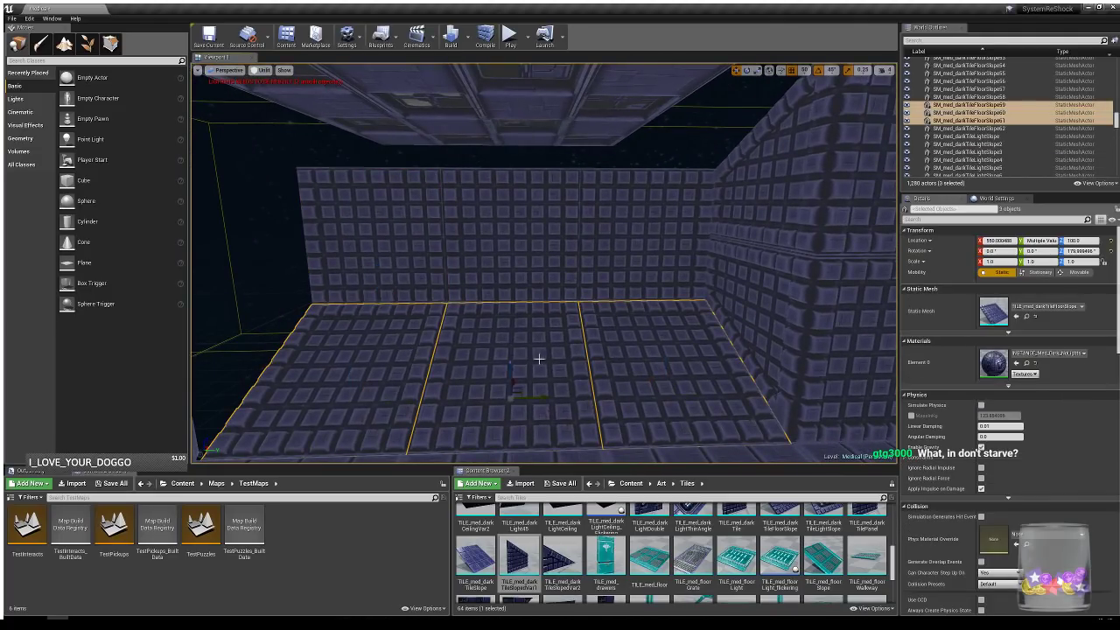
left_click_drag(511, 366, 524, 123, "alt")
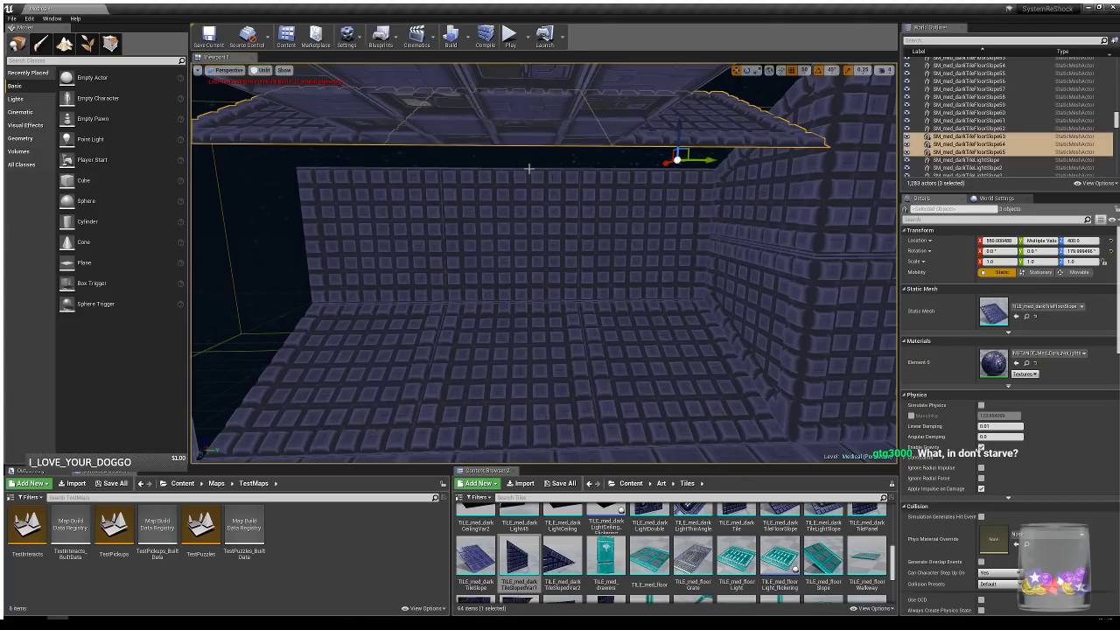
- Rotate the three raised sloped tiles 180° about X and shift them into place as the ceiling slope above the back wall
right_click_drag(681, 206, 631, 194)
key("d")
key("e")
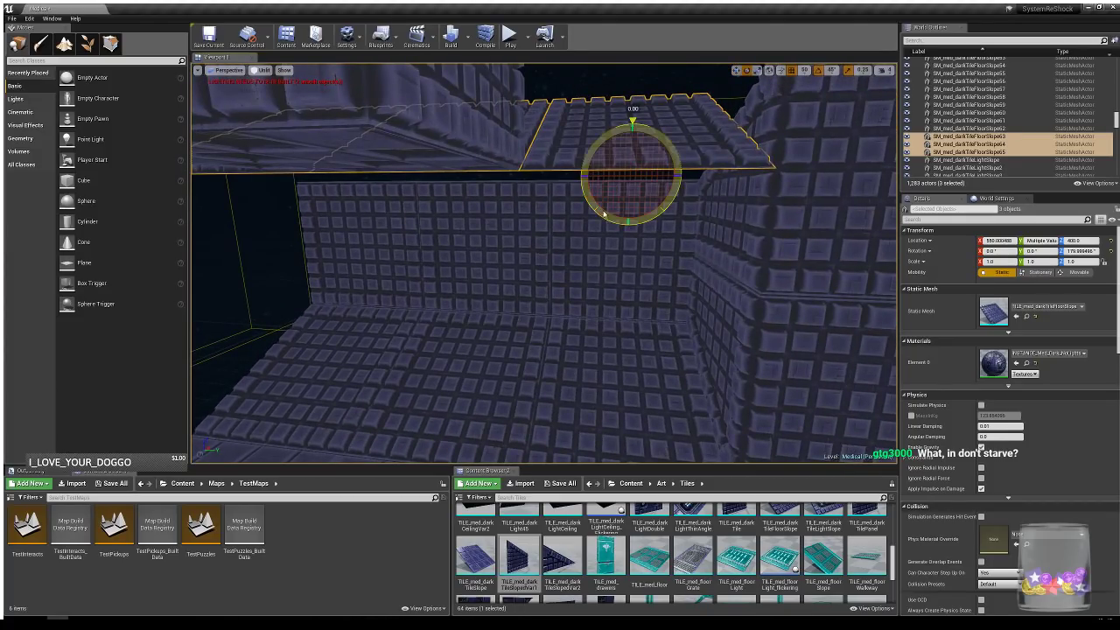
mouse_move(604, 213)
left_mouse_down()
mouse_move(584, 219)
mouse_move(607, 213)
left_mouse_up()
key("w")
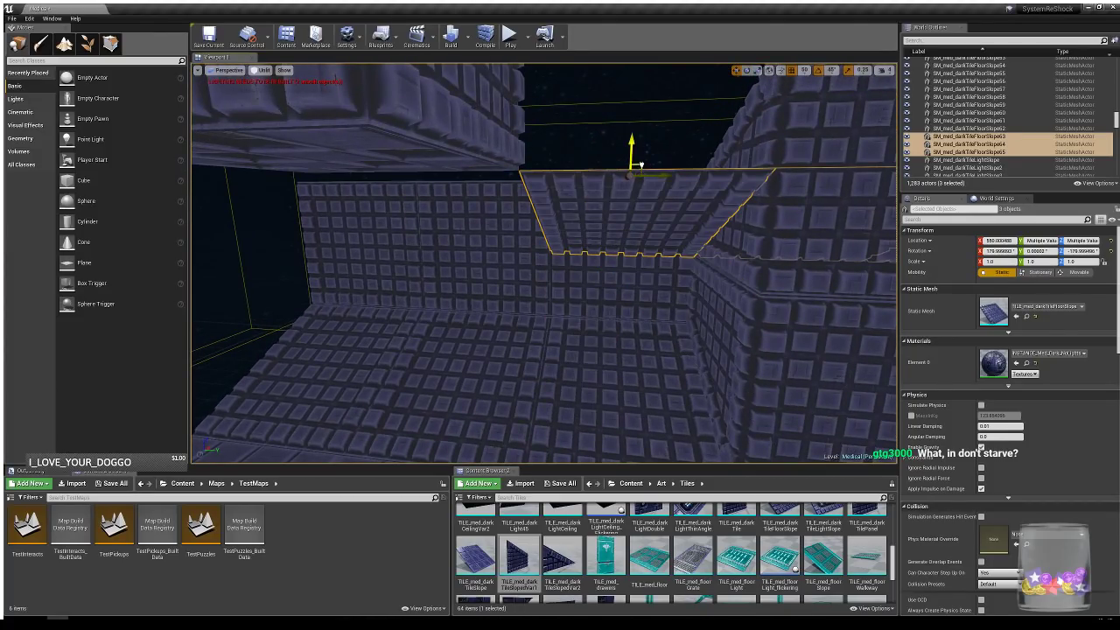
left_click_drag(640, 165, 399, 78)
- Duplicate the dark ceiling light tile along the ceiling to cover the open gap beside it at the junction
right_click_drag(405, 149, 534, 96)
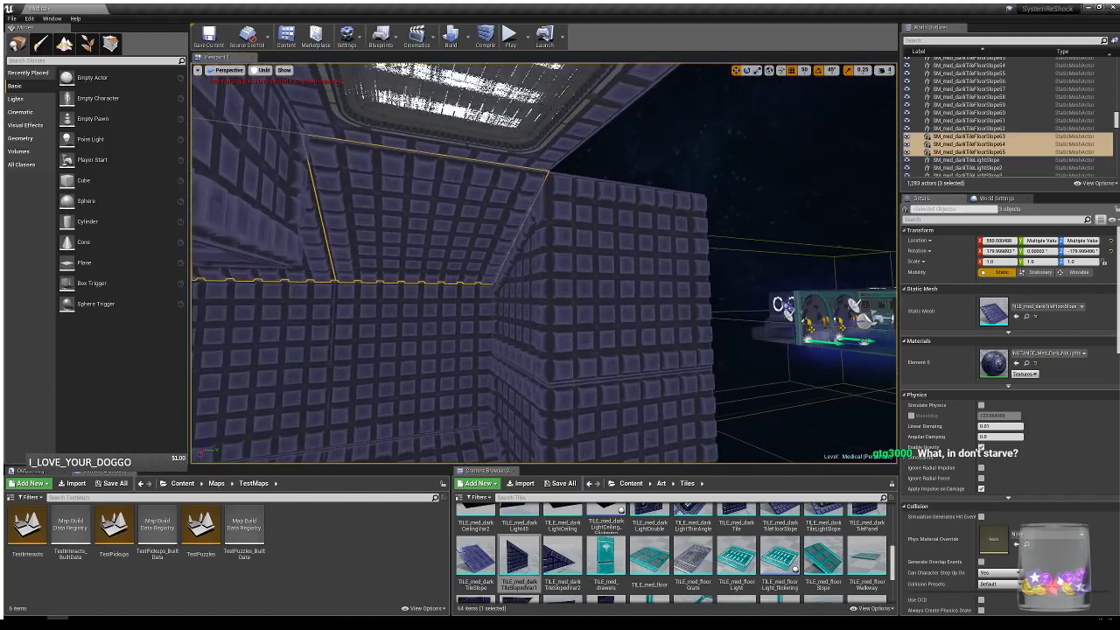
key("s")
right_click_drag(569, 262, 626, 220)
left_click(557, 208)
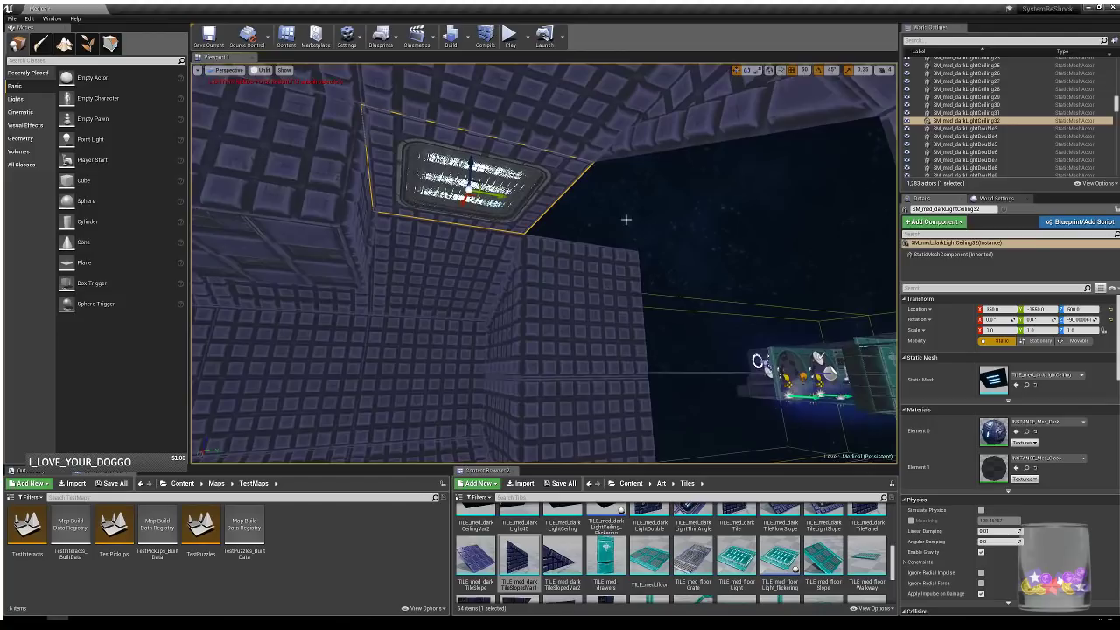
left_click_drag(470, 188, 619, 217, "alt")
key("w")
right_click_drag(572, 265, 367, 353)
key("s")
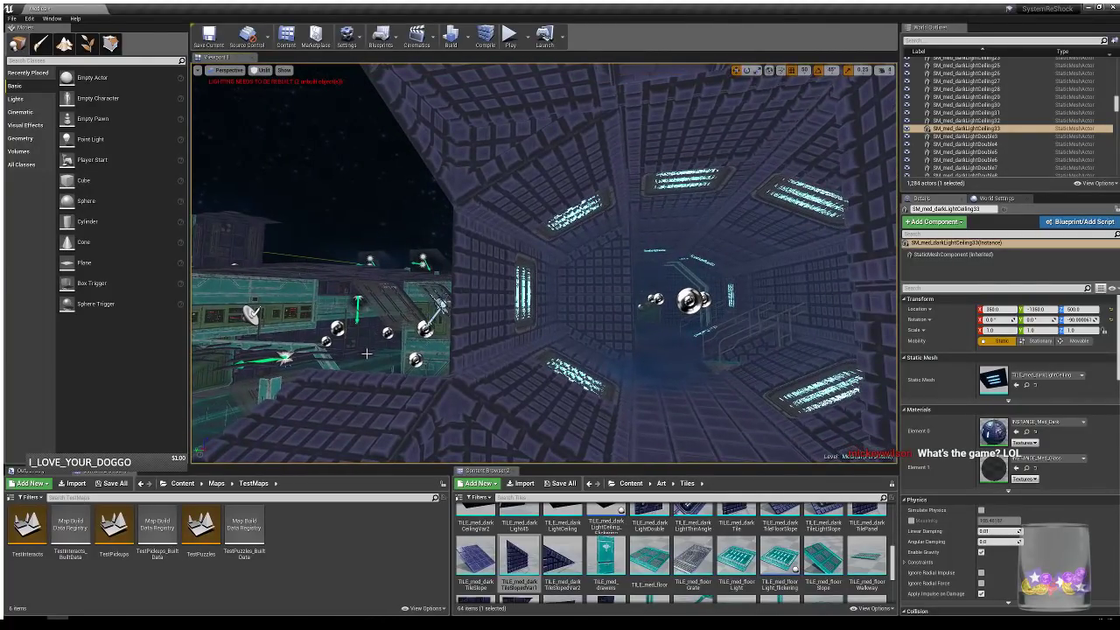
- Duplicate the sloped floor tile at the junction's outer edge, raise the copy to Z 400, and flip it 180° about X
left_click(372, 402)
right_click_drag(372, 402, 347, 419)
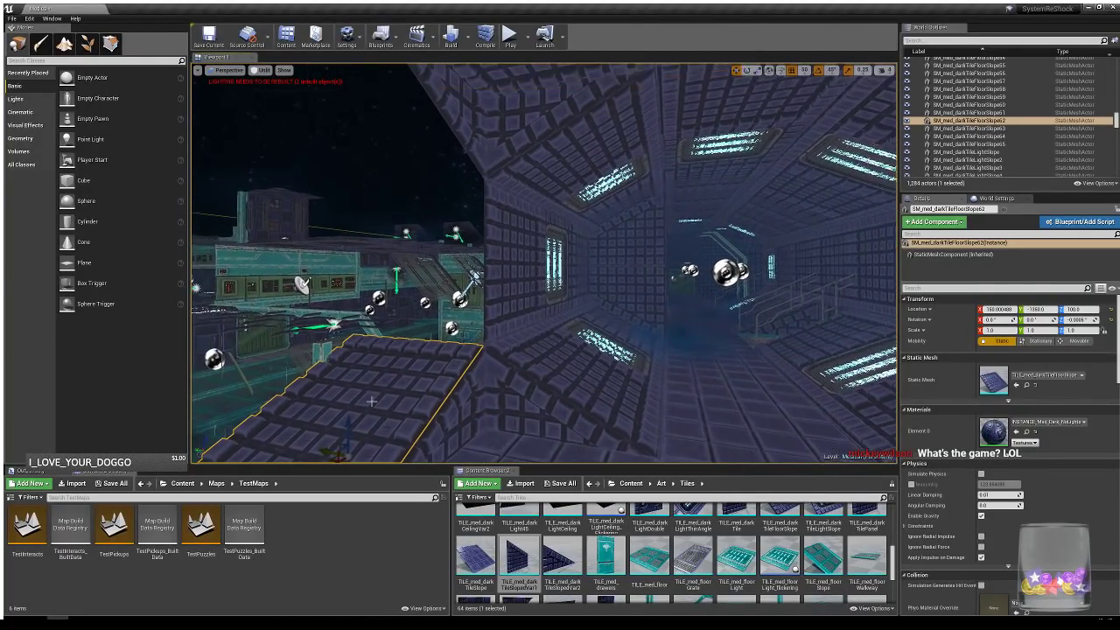
left_click_drag(350, 424, 355, 140, "alt")
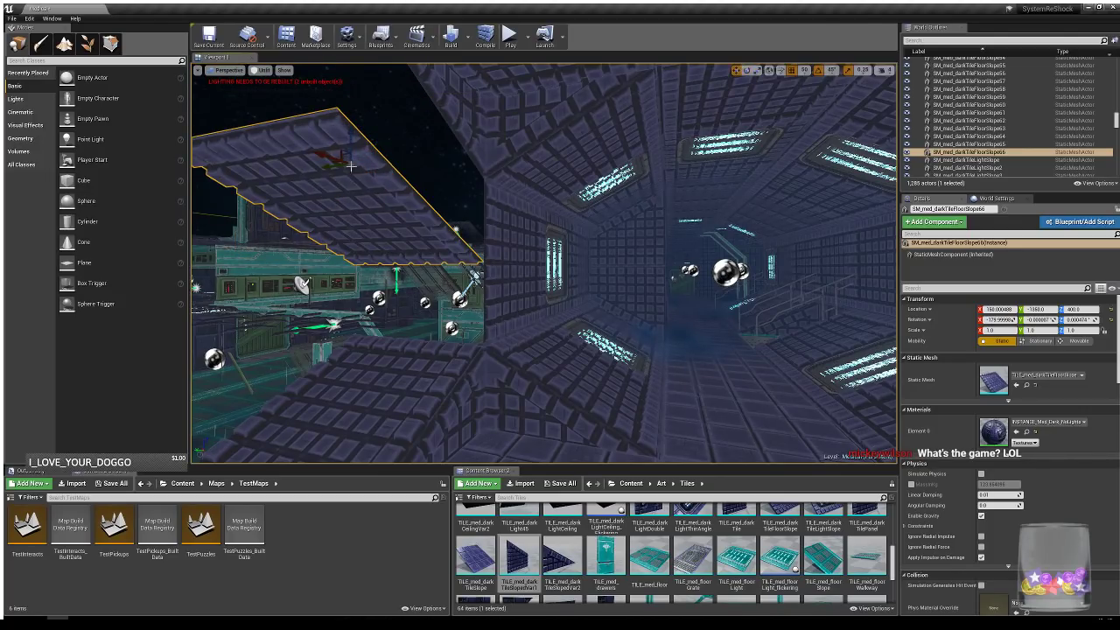
- Duplicate the neighbouring dark wall tile at Z 200 and rotate the copy 90° about Z to fill between the slopes
left_click(506, 298)
right_click_drag(505, 298, 522, 316)
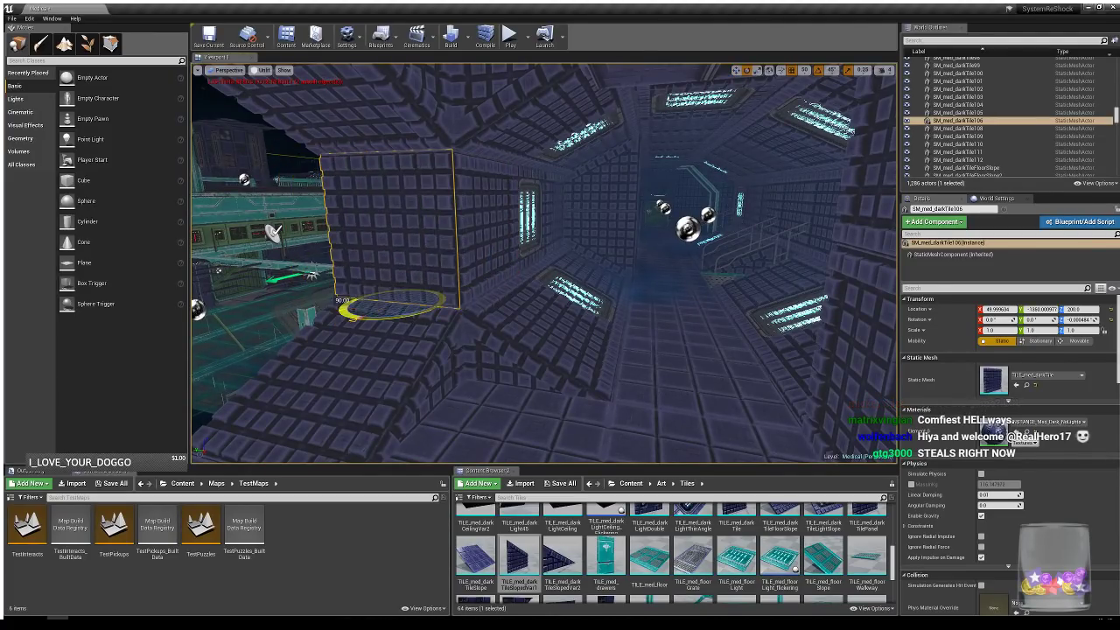
right_click_drag(668, 277, 454, 341)
- Copy the triangular sloped-edge tile to the end of the side passage's floor slope and rotate it to 90° about Z
left_click(471, 362)
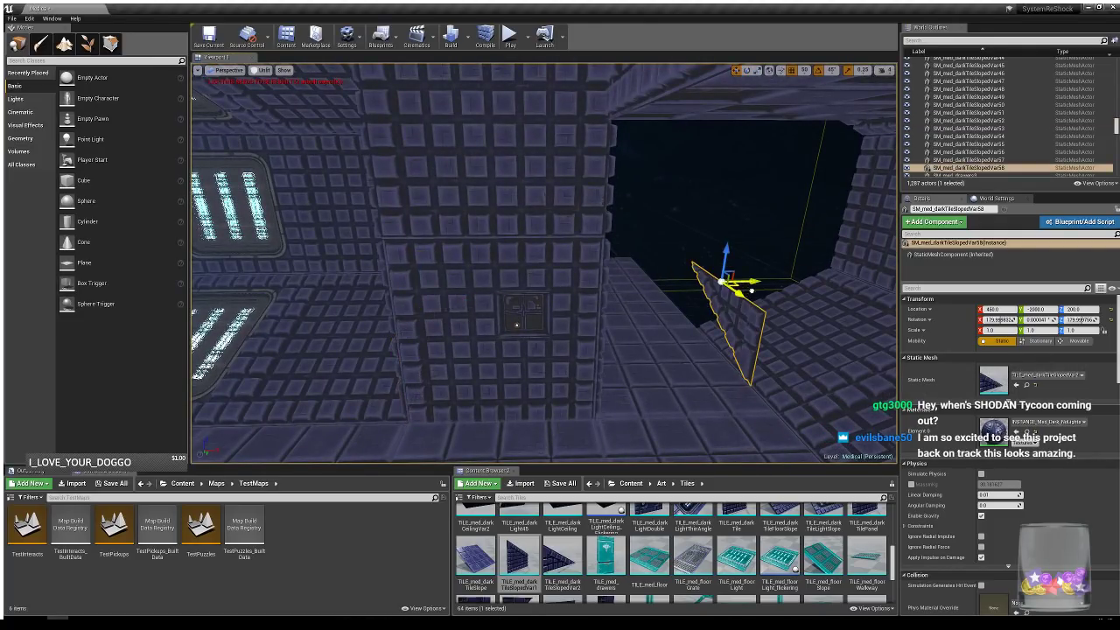
left_click_drag(752, 290, 794, 267)
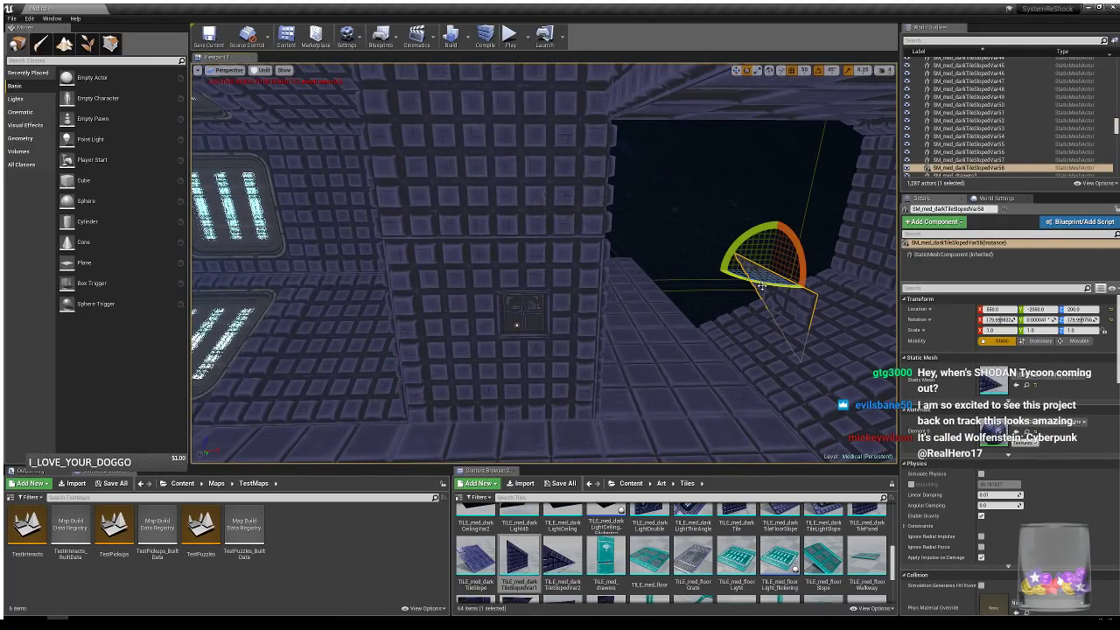
right_click_drag(698, 348, 792, 344)
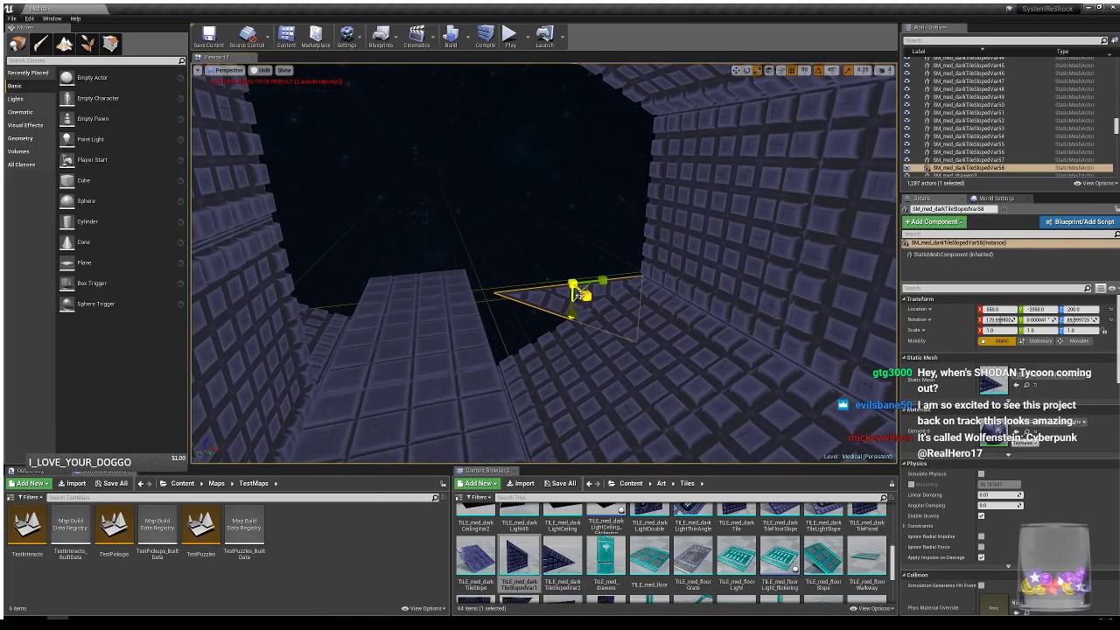
- Duplicate the low dark wall tile below the railing and move the copy along the corridor to X -100
right_click_drag(685, 349, 490, 354)
right_click_drag(675, 370, 420, 372)
left_click(643, 331)
right_click_drag(643, 331, 528, 336)
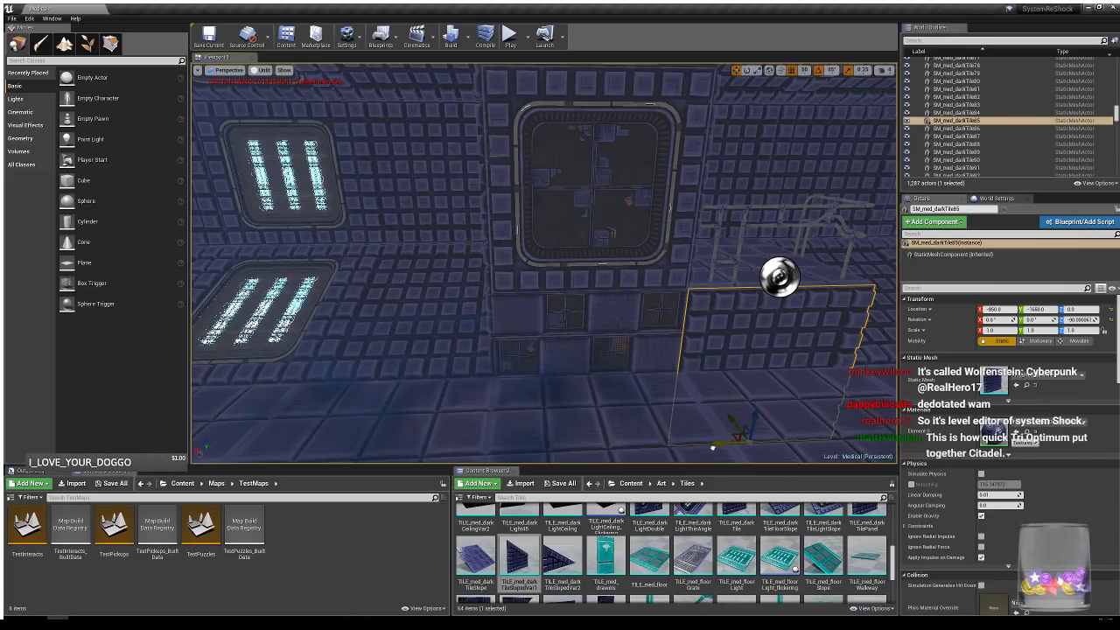
left_click_drag(721, 442, 83, 427, "alt")
right_click_drag(613, 393, 420, 391)
right_click_drag(546, 218, 612, 249)
right_click_drag(616, 403, 617, 420)
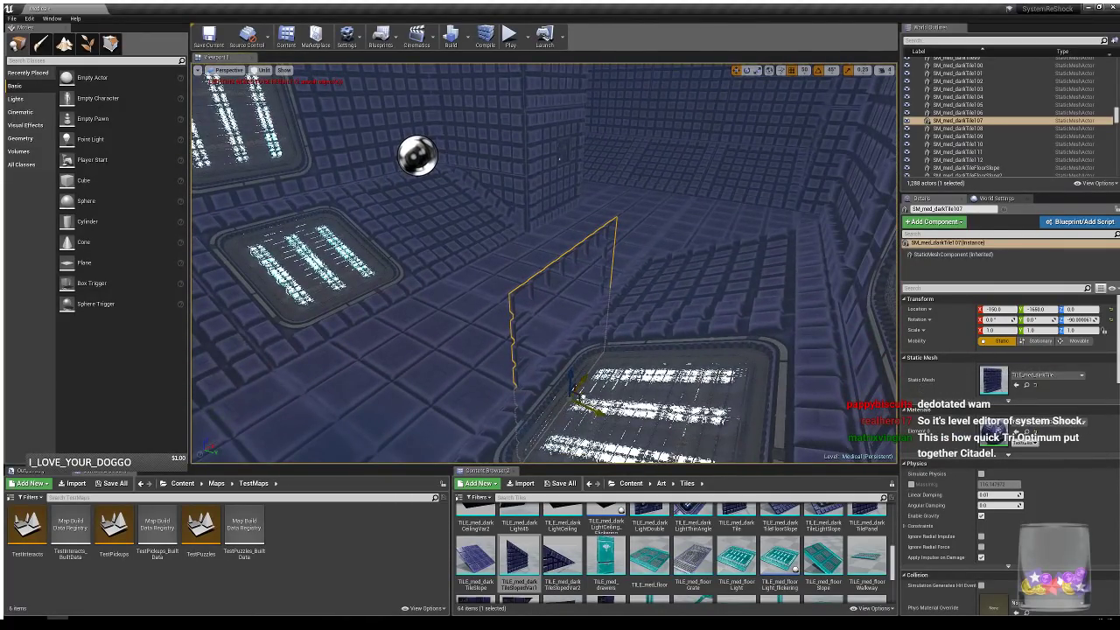
- Move the copied low wall tile to the side passage's floor edge and rotate it to 180° about Z
left_click_drag(620, 165, 610, 165)
right_click_drag(609, 164, 560, 144)
key("w")
key("s")
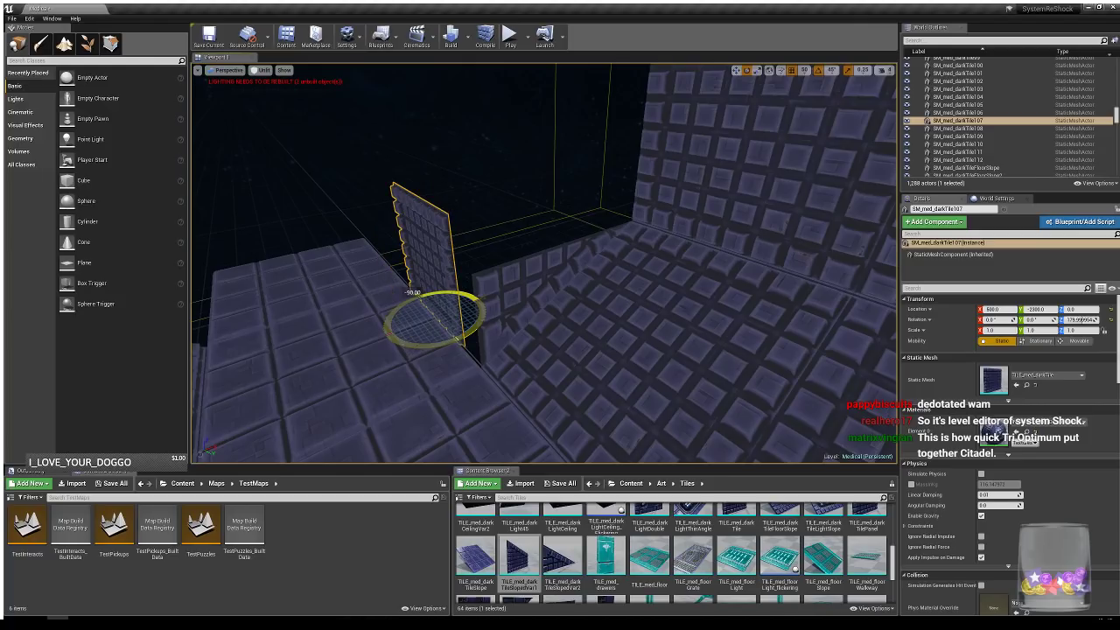
- Align the low wall tile with the walkway edge and slide it along Y against the end of the floor slope
key("a")
mouse_move(546, 353)
right_mouse_down()
mouse_move(463, 346)
mouse_move(547, 342)
right_mouse_up()
left_click_drag(618, 317, 585, 320)
key("a")
right_click_drag(584, 320, 788, 337)
mouse_move(413, 390)
right_mouse_down()
mouse_move(604, 394)
mouse_move(403, 392)
right_mouse_up()
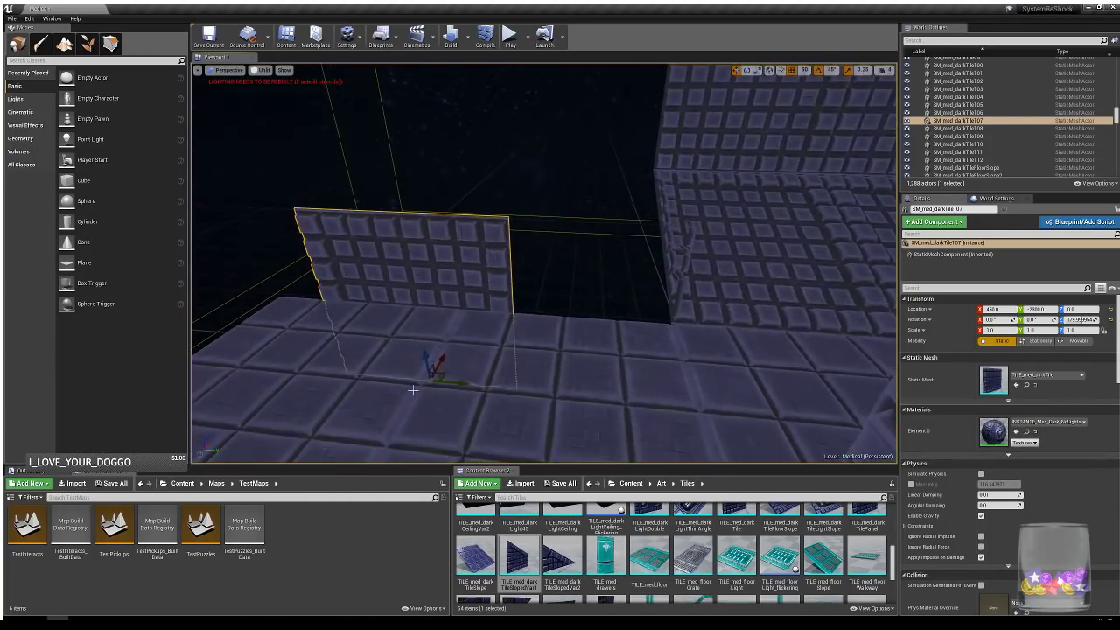
left_click_drag(459, 383, 628, 385)
right_click_drag(628, 385, 588, 350)
left_click_drag(526, 348, 556, 205, "alt")
key("e")
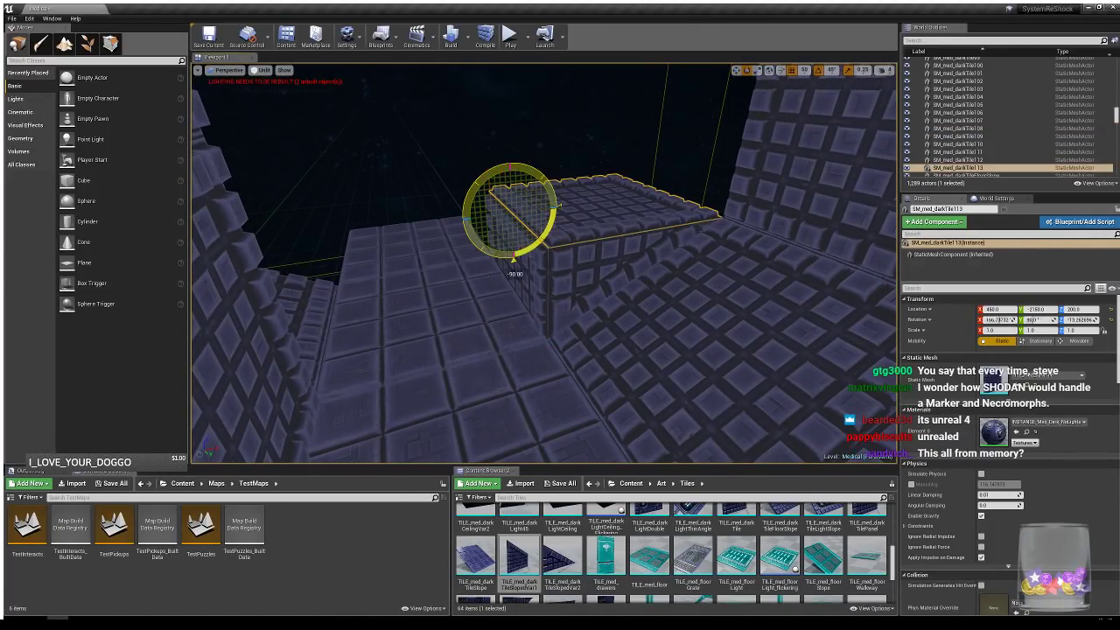
right_click_drag(618, 298, 564, 328)
key("Delete")
left_click(695, 325)
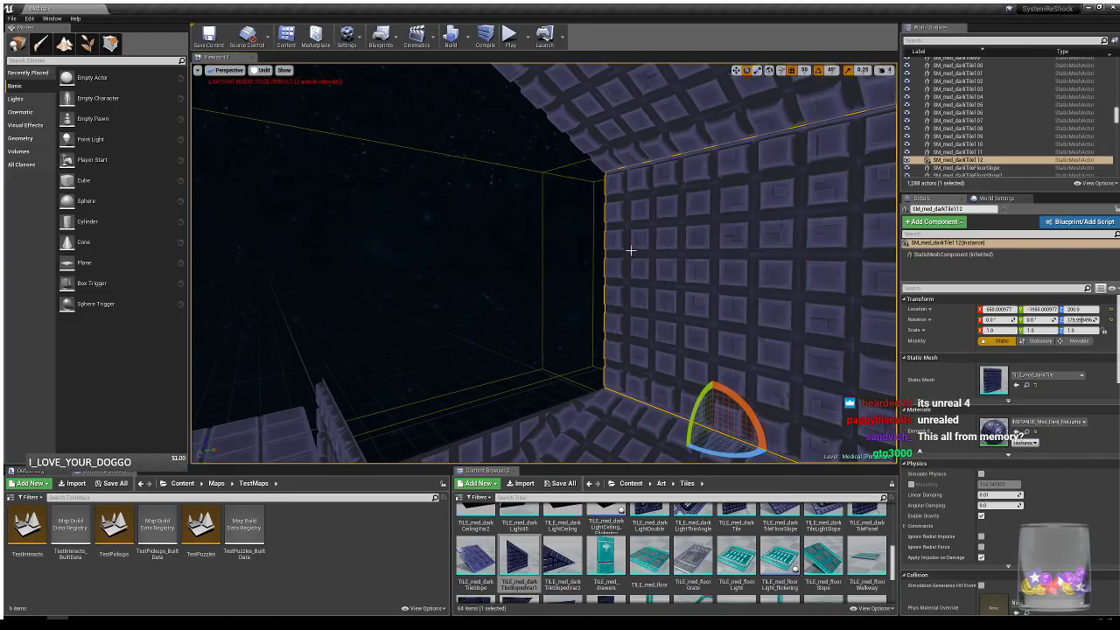
right_click_drag(629, 247, 288, 254)
key("Escape")
- Switch the viewport to lit mode and play-test the corridor junction before returning to editing
right_click_drag(635, 268, 569, 266)
key("alt+4")
right_click_drag(668, 350, 679, 355)
key("alt+p")
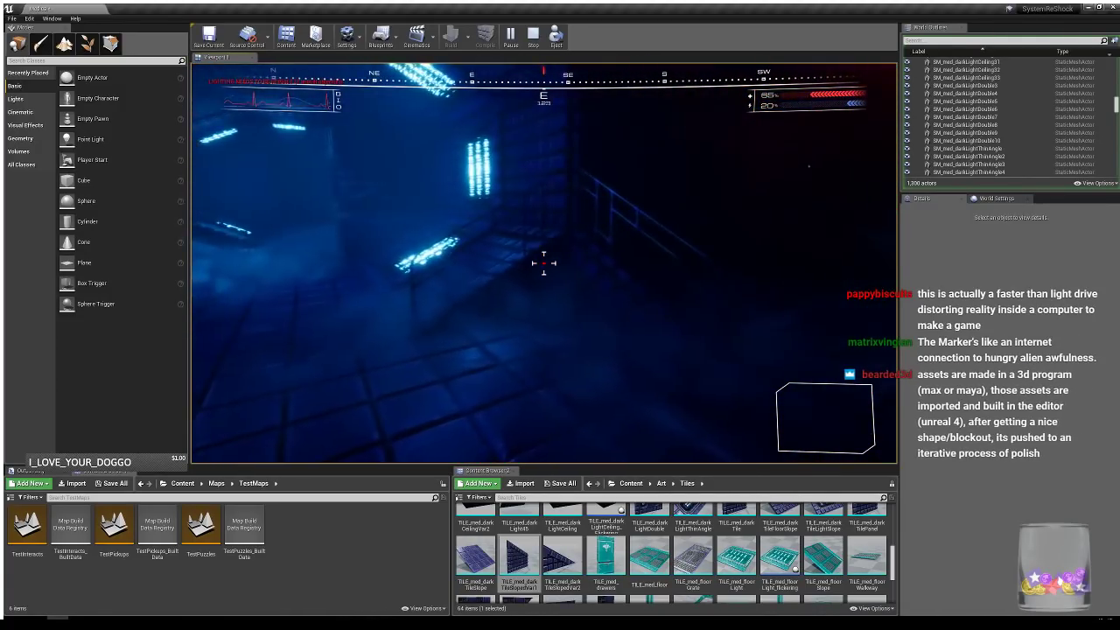
key("Escape")
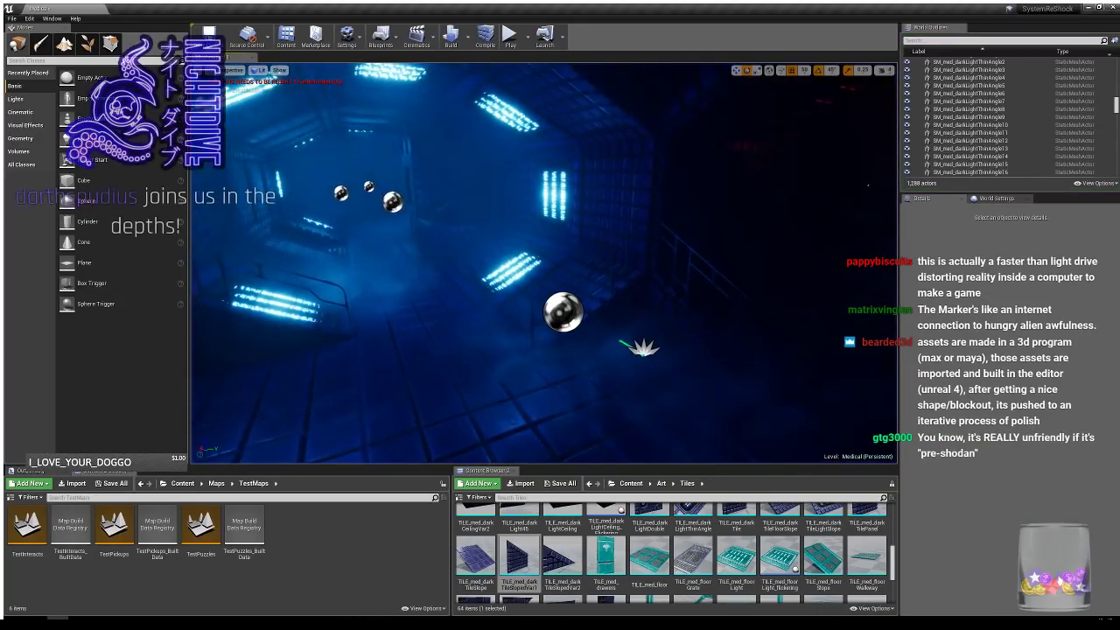
- Move the floor fog emitter toward the junction and duplicate it farther back to spread the mist
left_click(641, 346)
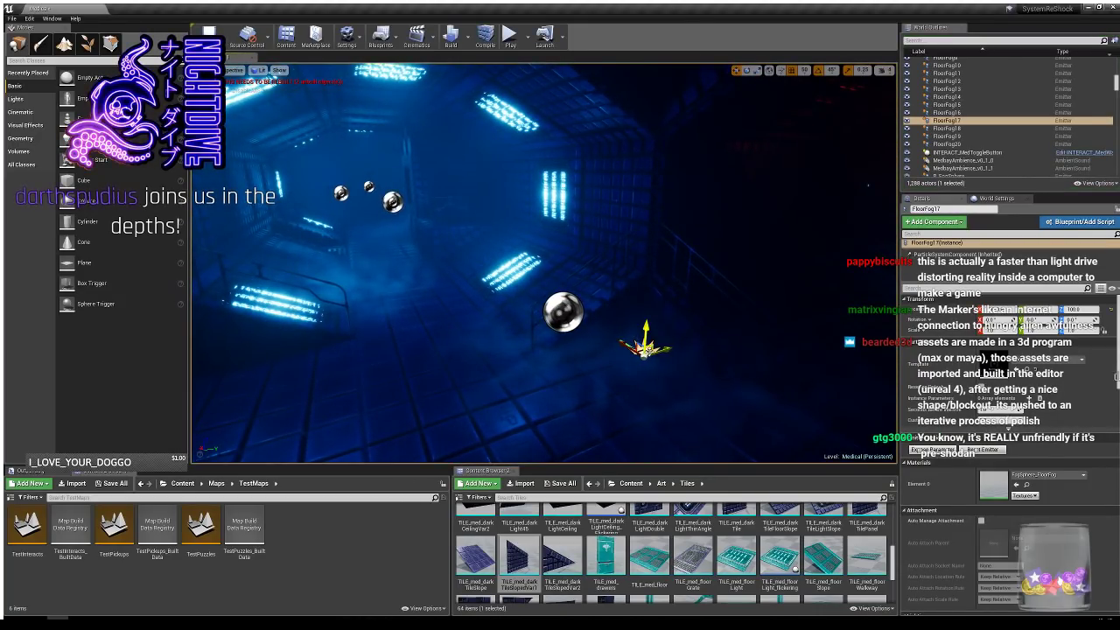
left_click_drag(666, 350, 306, 368)
right_click_drag(306, 368, 197, 361)
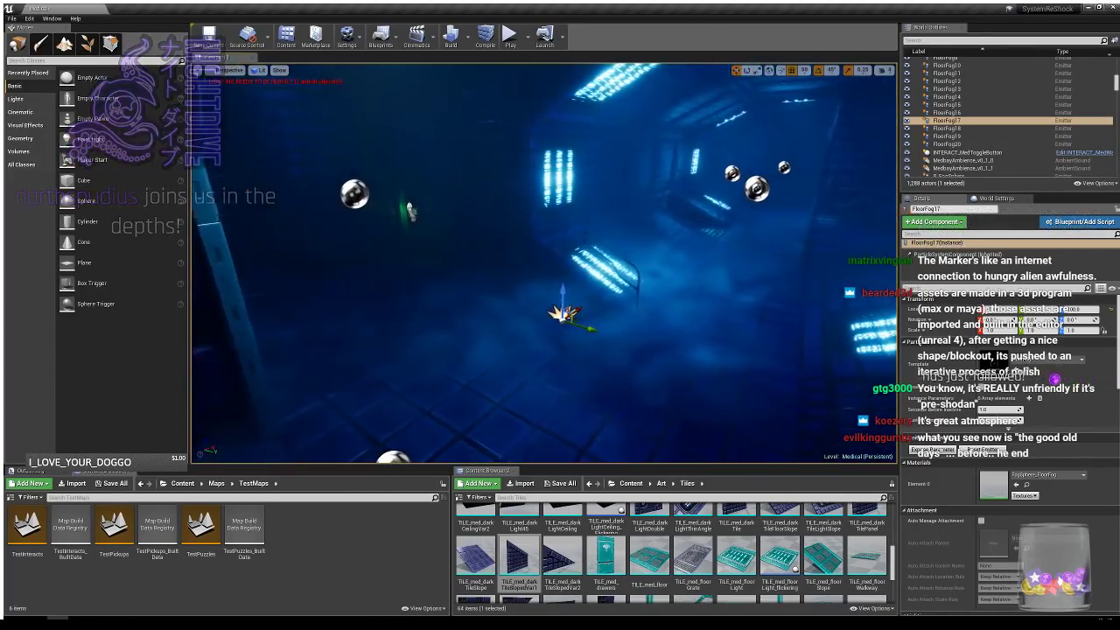
right_click_drag(570, 355, 540, 376)
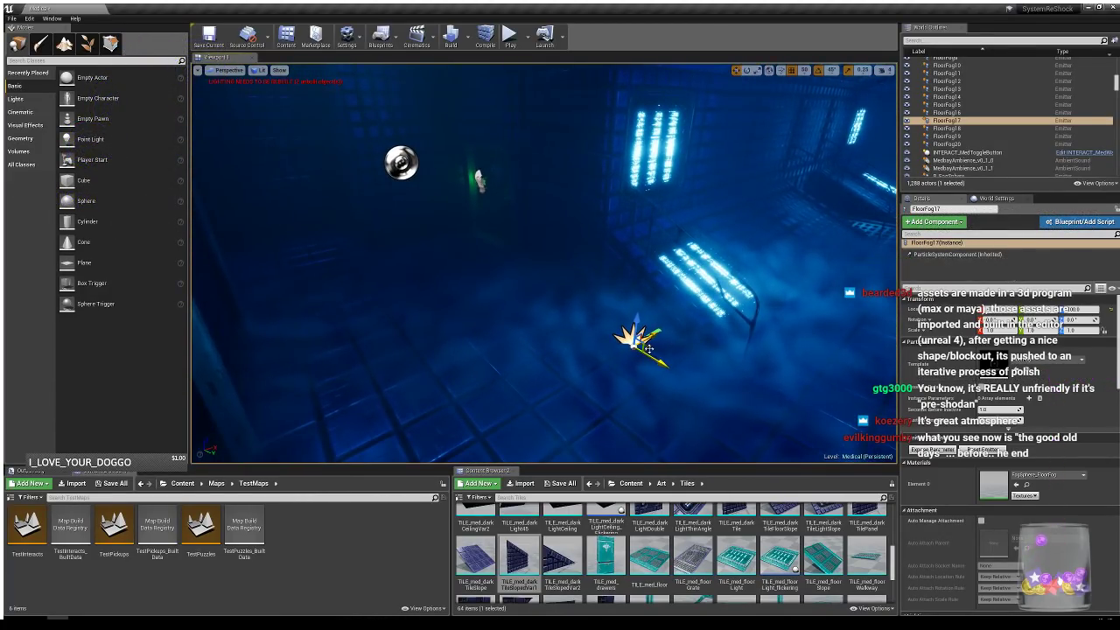
left_click_drag(643, 316, 476, 275, "alt")
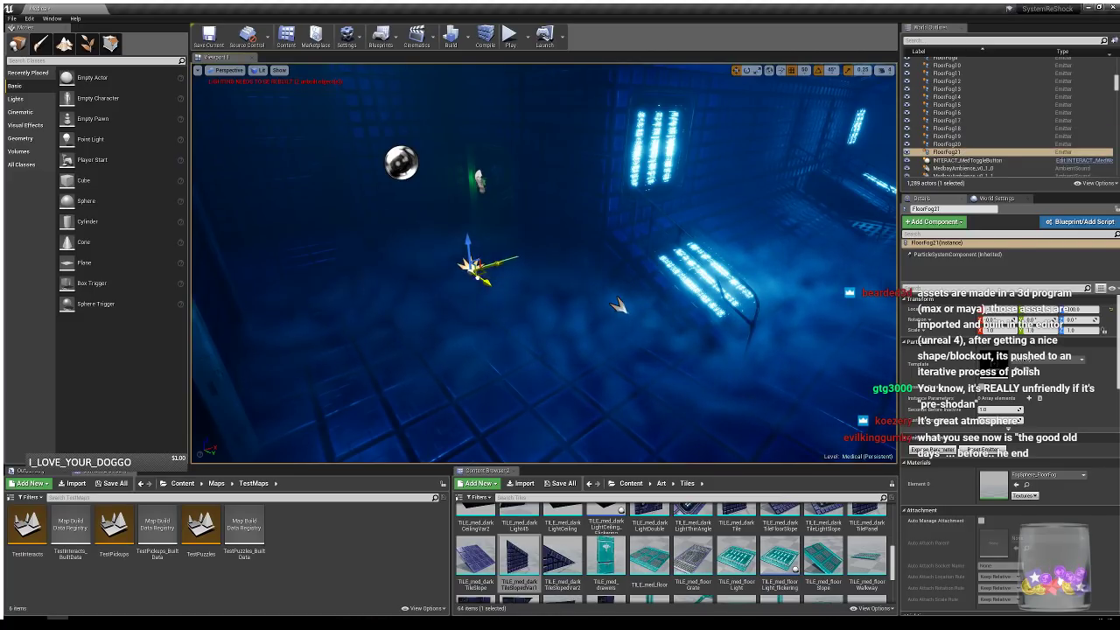
- Select both floor fog emitters in the junction and delete them
right_click_drag(542, 289, 684, 379)
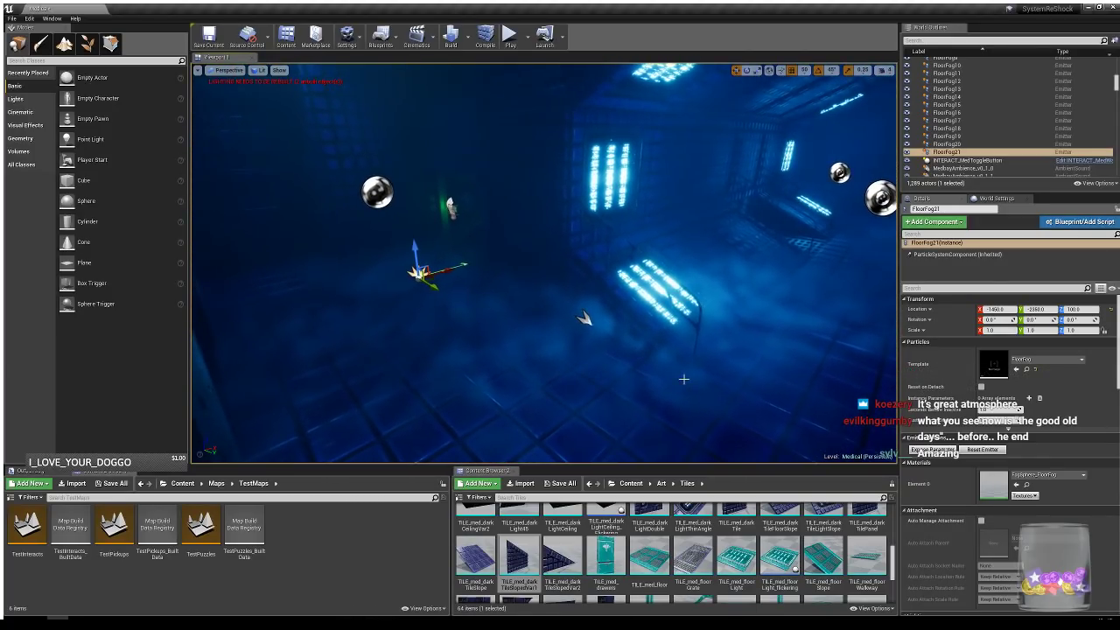
left_click(585, 319, "ctrl")
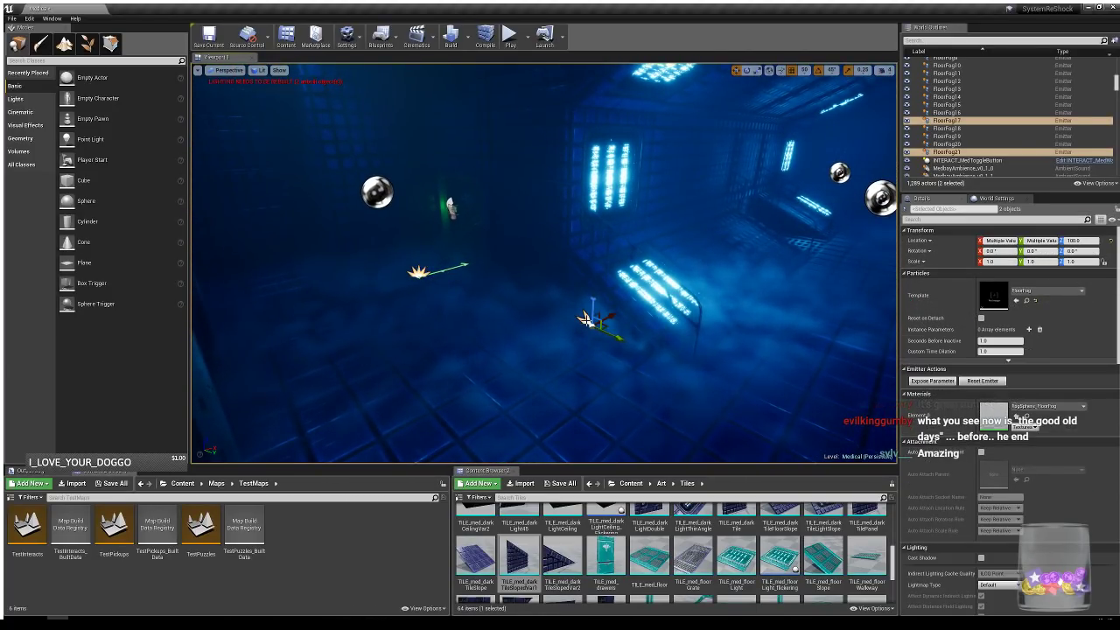
key("Delete")
- Examine the junction and its open side passage in lit and unlit modes, and look through the available dark tile assets
right_click_drag(584, 319, 495, 233)
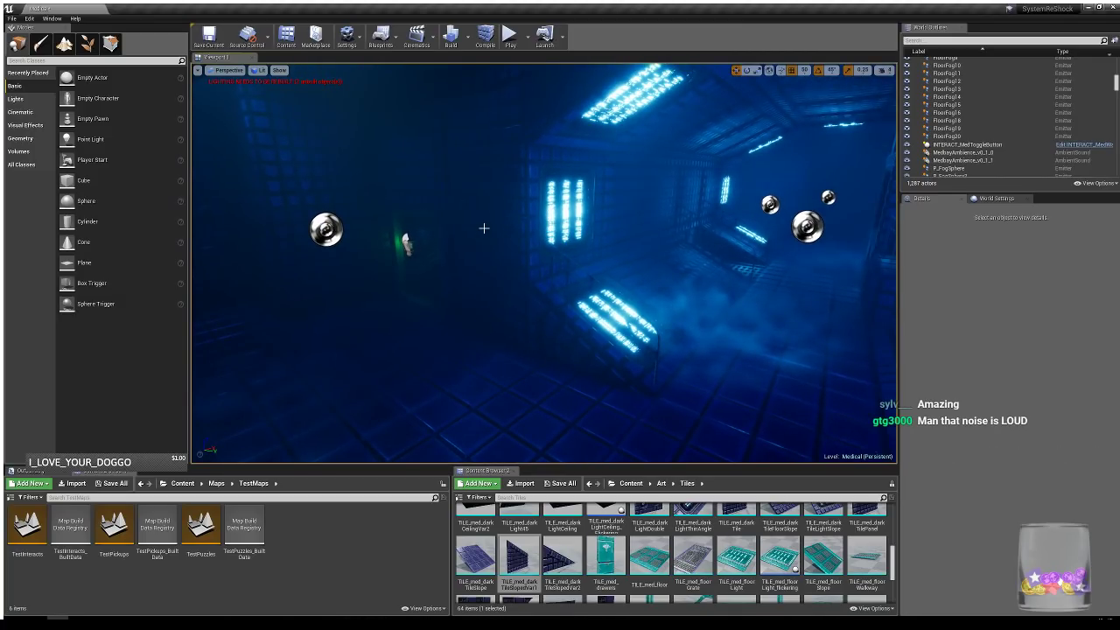
right_click_drag(511, 305, 437, 301)
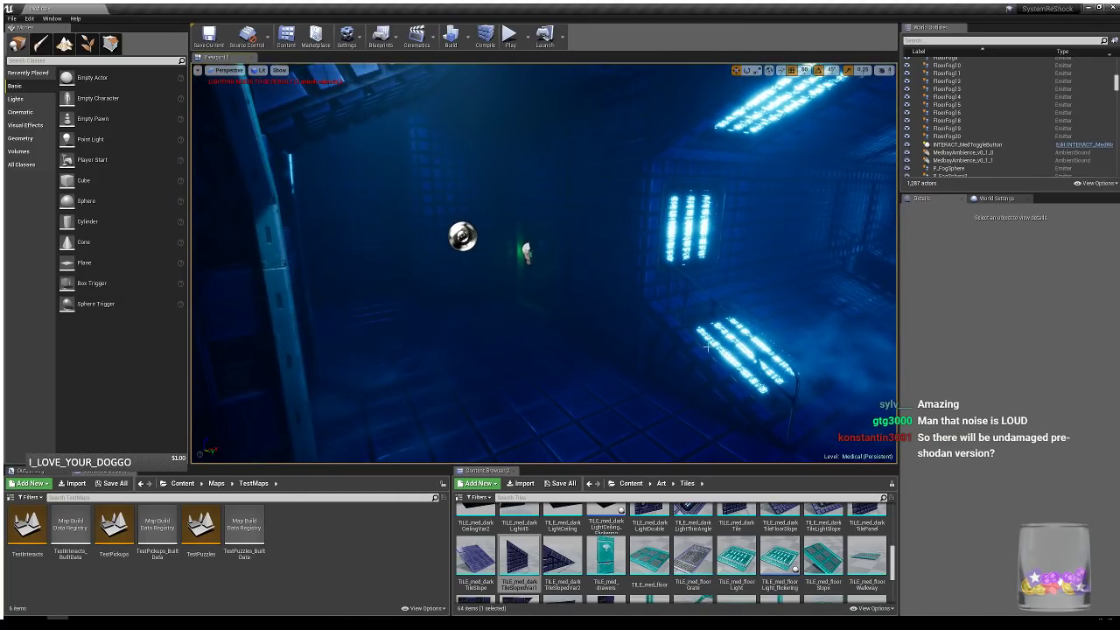
right_click_drag(707, 347, 761, 345)
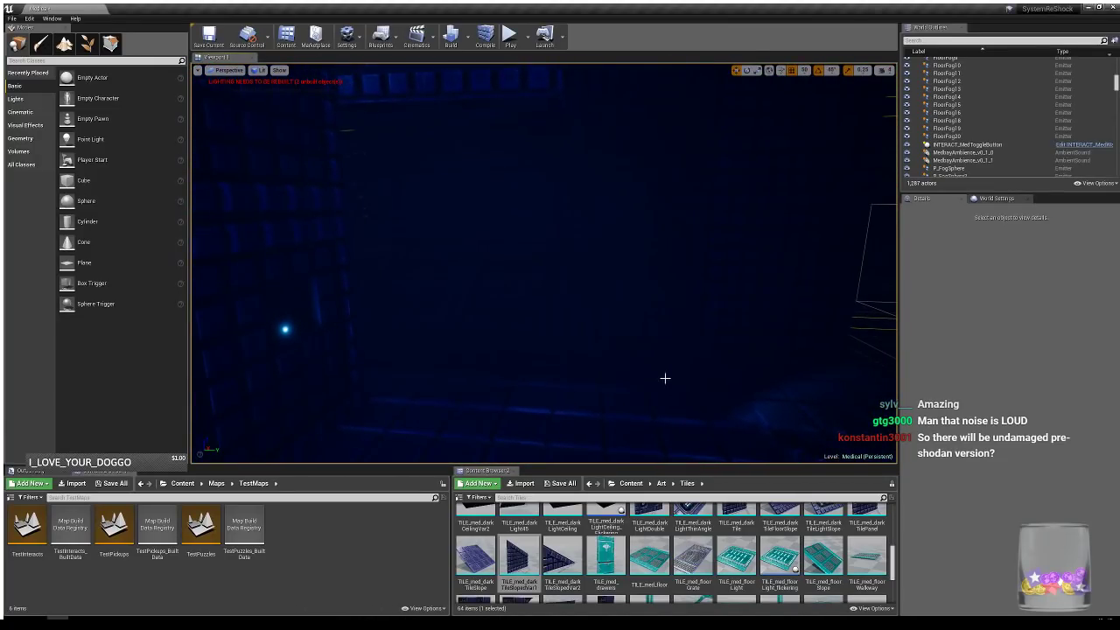
key("alt+3")
right_click_drag(662, 379, 642, 348)
scroll(779, 559, "up", 2)
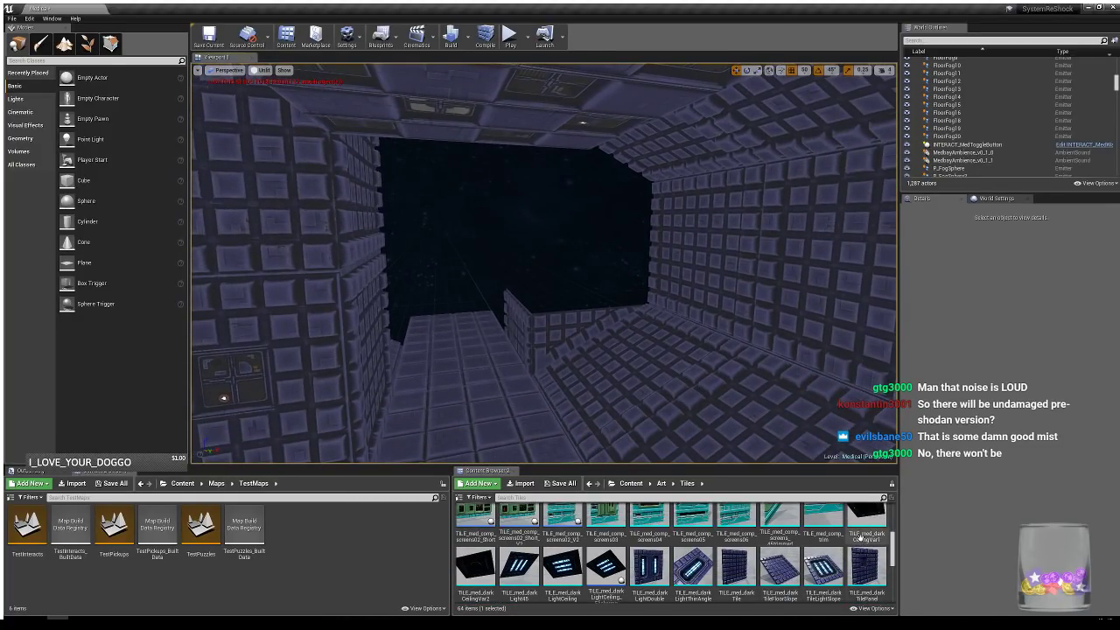
scroll(624, 567, "up", 1)
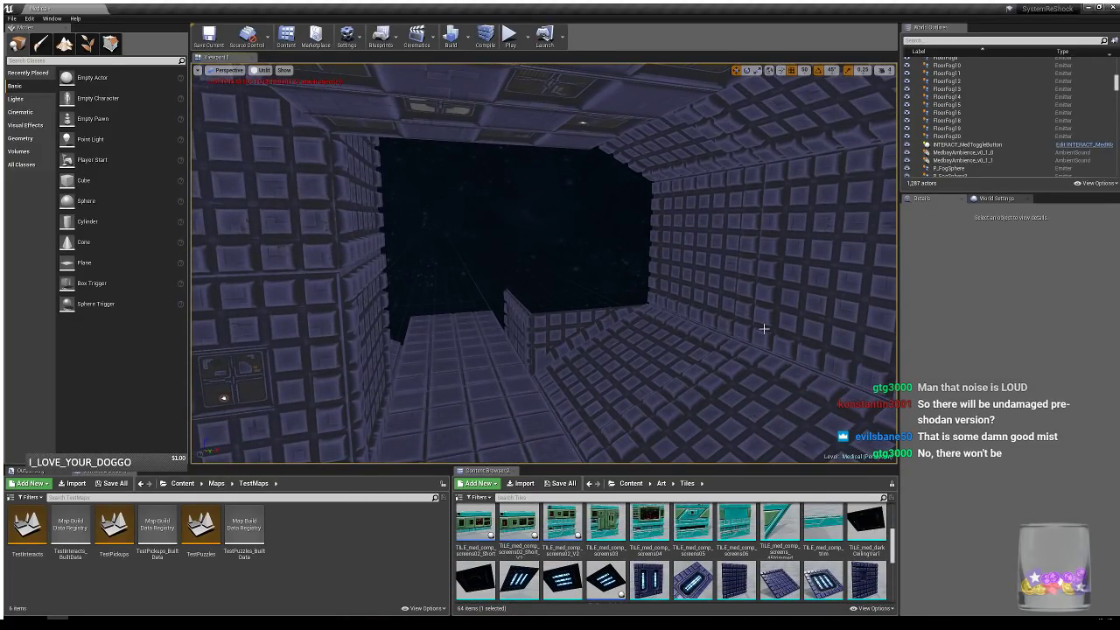
right_click_drag(544, 262, 535, 259)
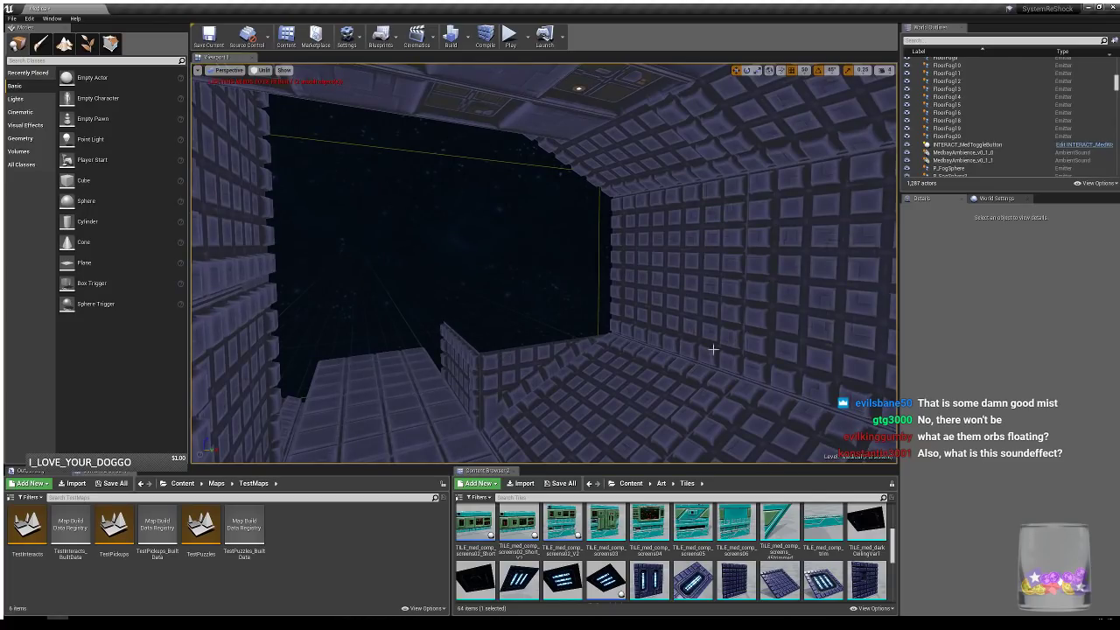
right_click_drag(713, 349, 747, 359)
key("alt+4")
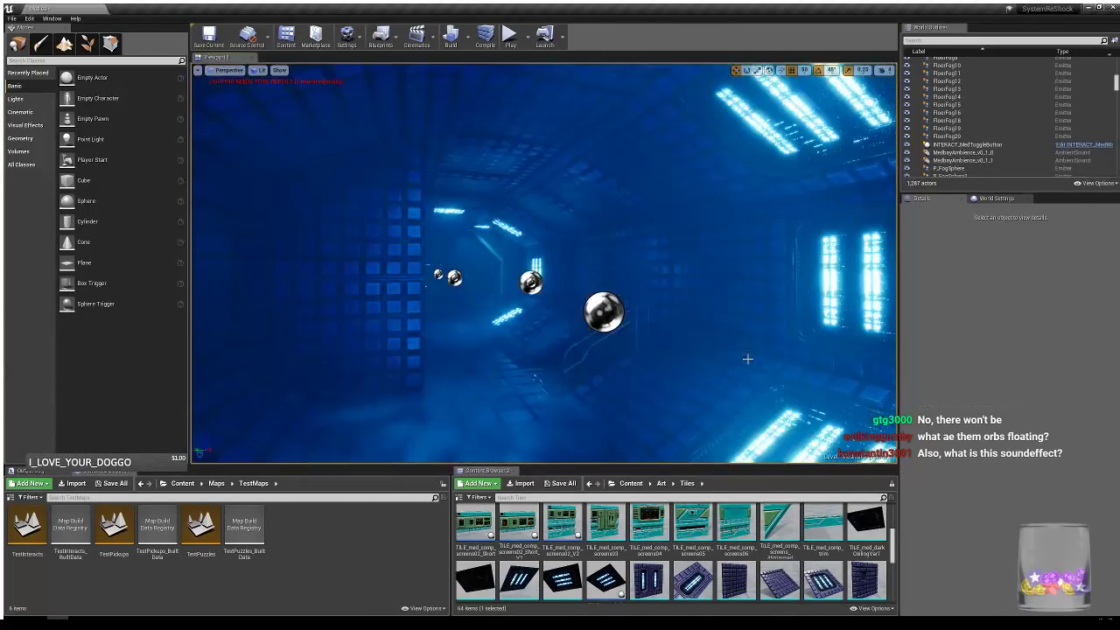
- Duplicate the corridor's nearest sphere reflection capture and place the copy in the middle of the dark side passage
left_click(570, 252)
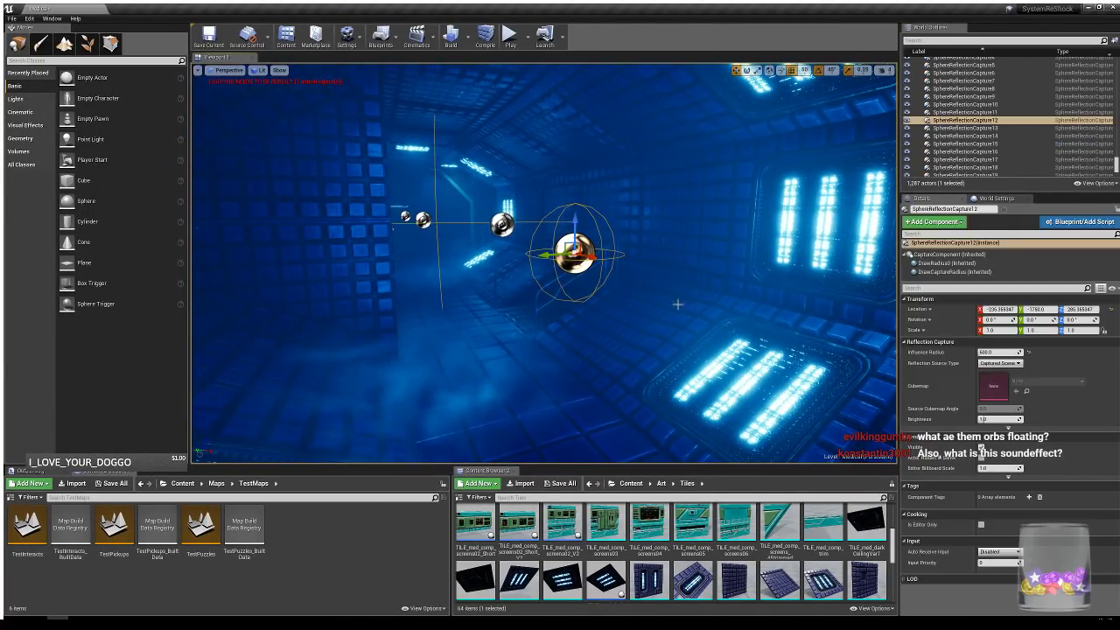
mouse_move(570, 252)
right_mouse_down()
mouse_move(561, 245)
mouse_move(585, 257)
right_mouse_up()
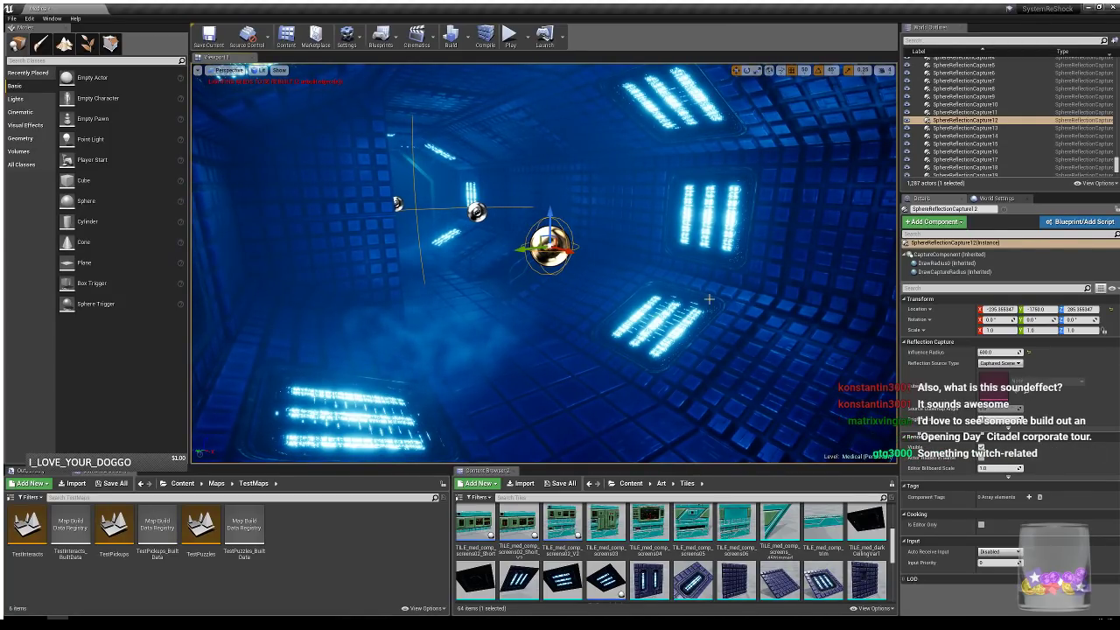
mouse_move(545, 300)
right_mouse_down()
mouse_move(560, 300)
mouse_move(545, 300)
right_mouse_up()
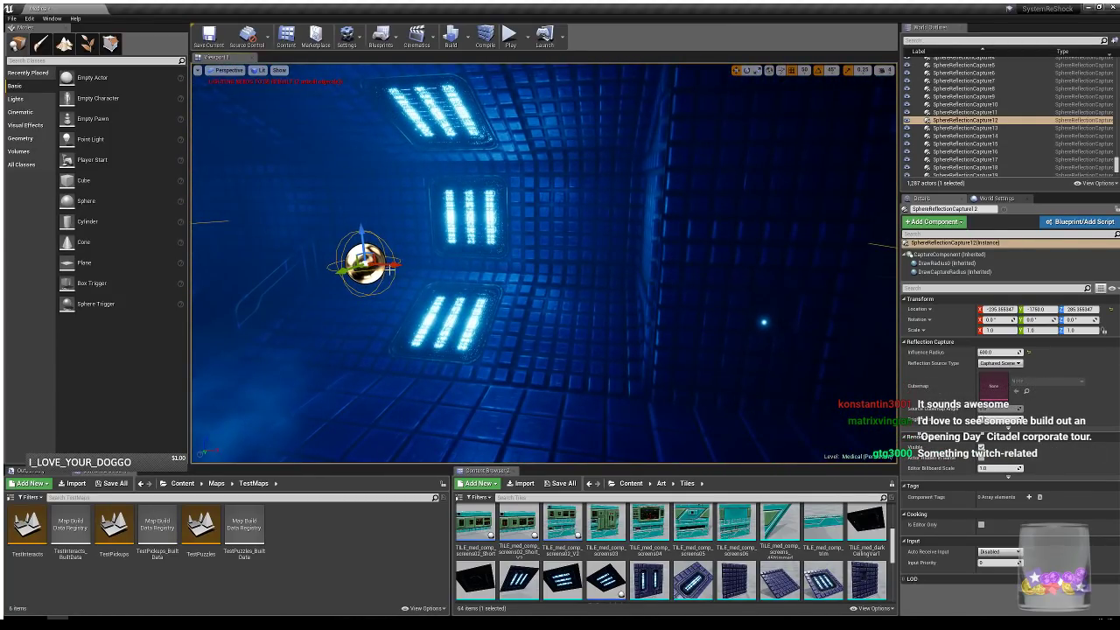
left_click_drag(394, 265, 892, 288, "alt")
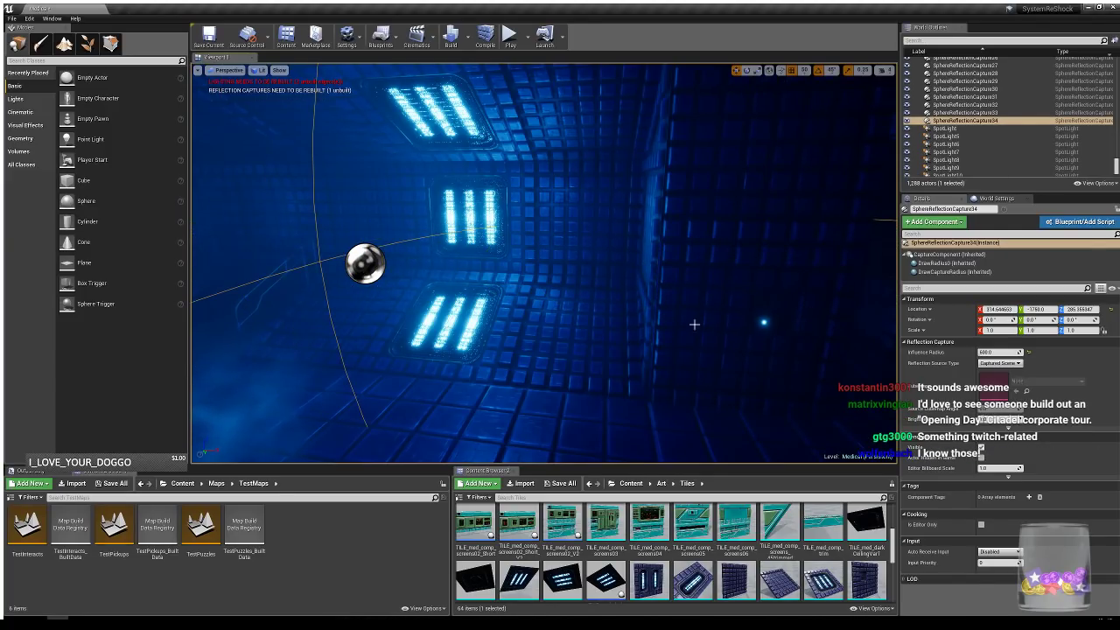
right_click_drag(694, 325, 545, 238)
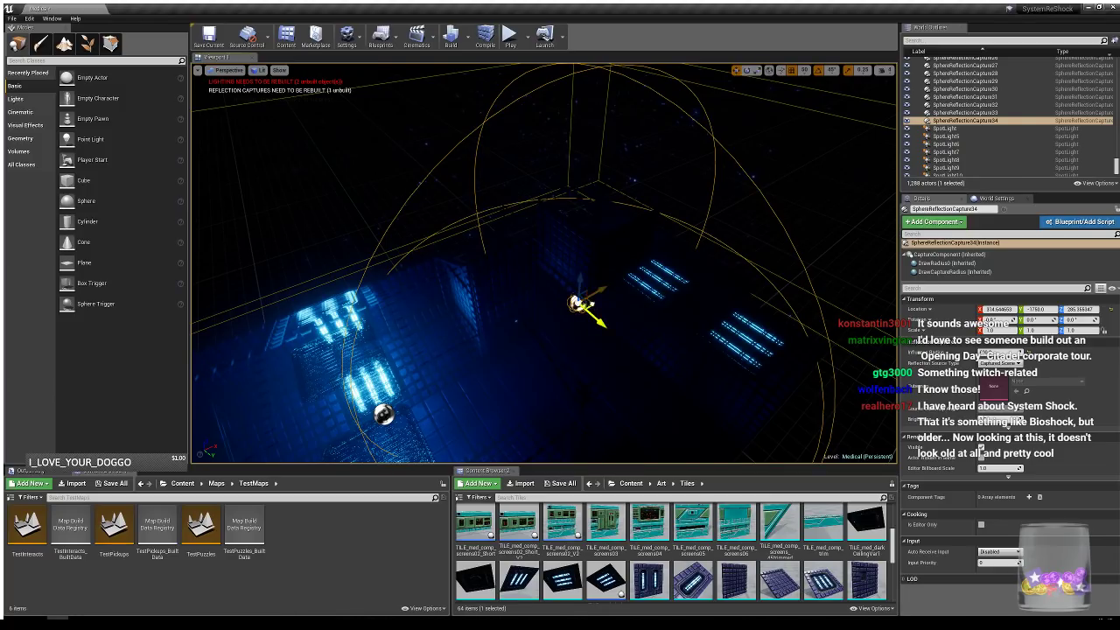
left_click_drag(588, 298, 614, 297)
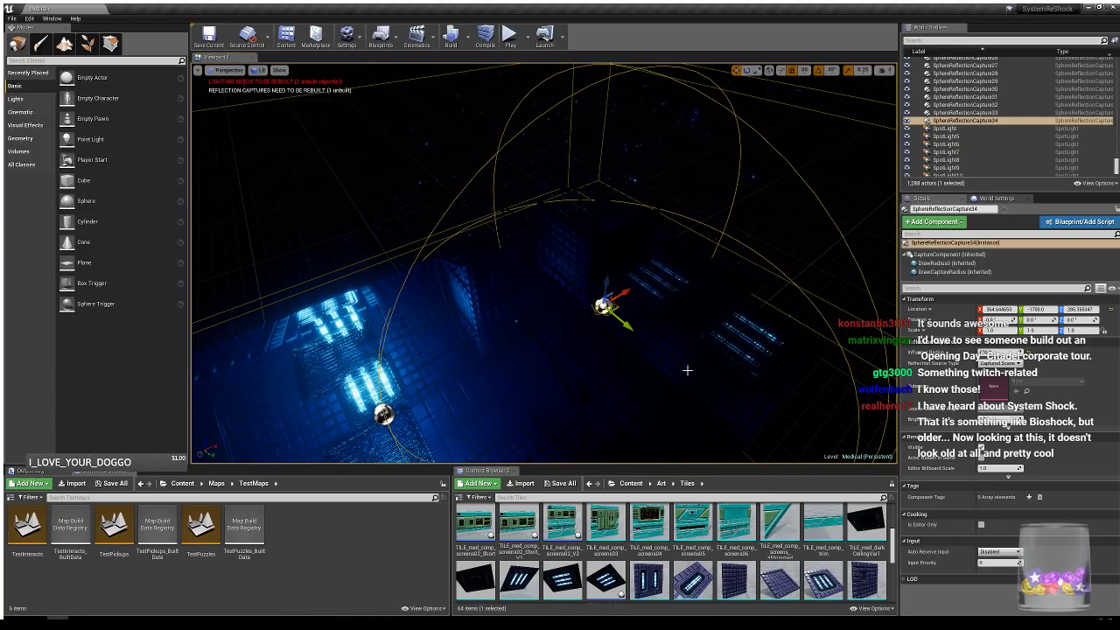
- Try shifting the new reflection capture along the Y axis within the side passage and bring it back
right_click_drag(687, 370, 779, 354)
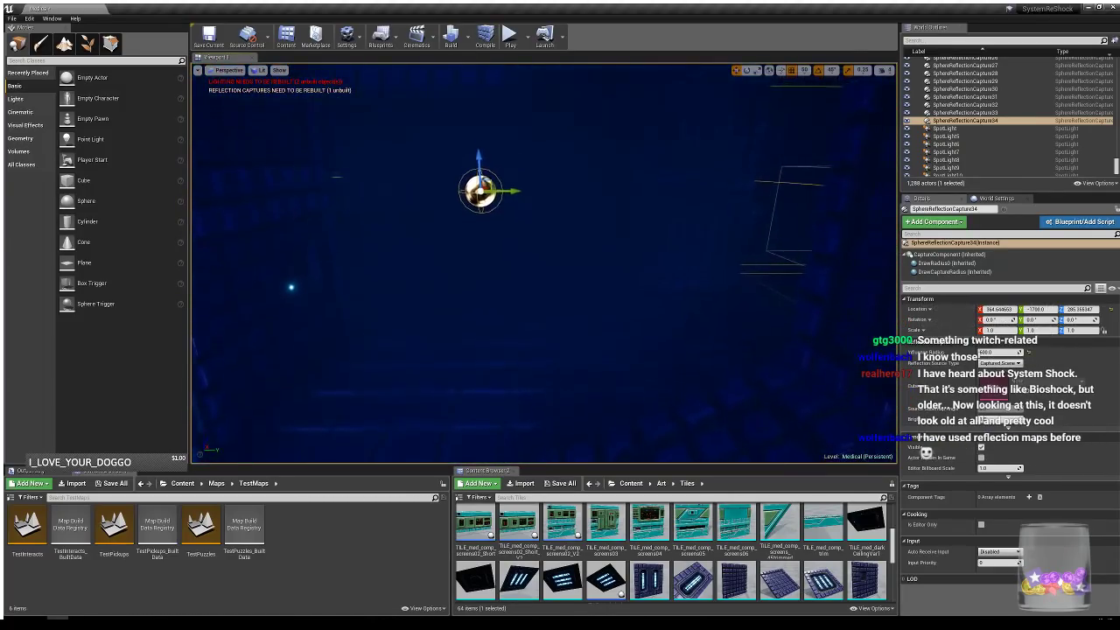
mouse_move(701, 308)
right_mouse_down()
mouse_move(704, 262)
mouse_move(701, 308)
right_mouse_up()
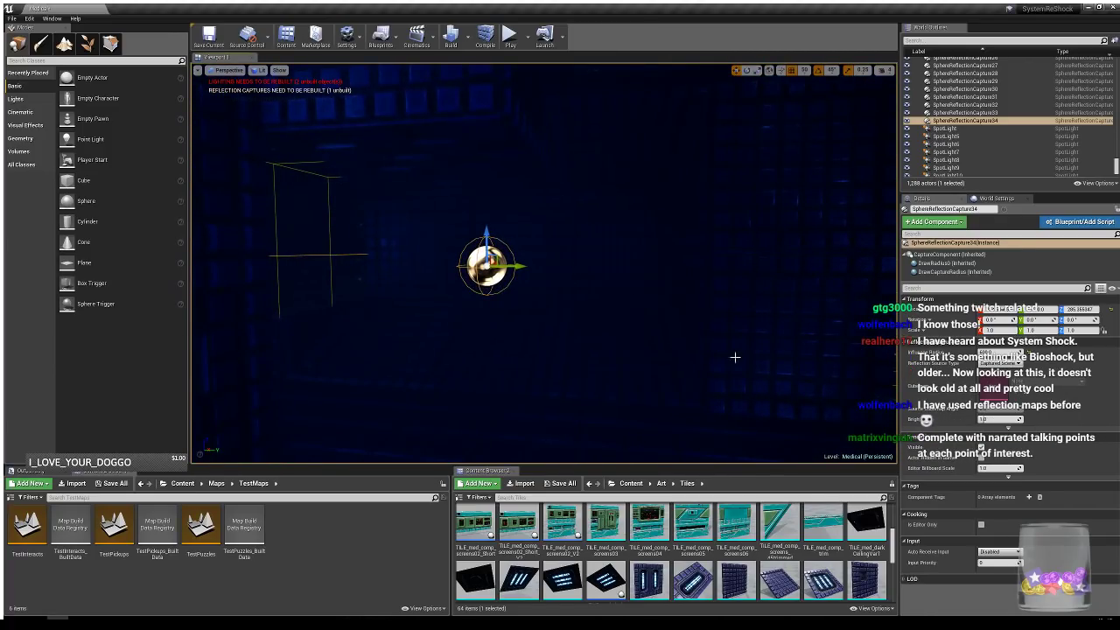
right_click_drag(735, 357, 487, 315)
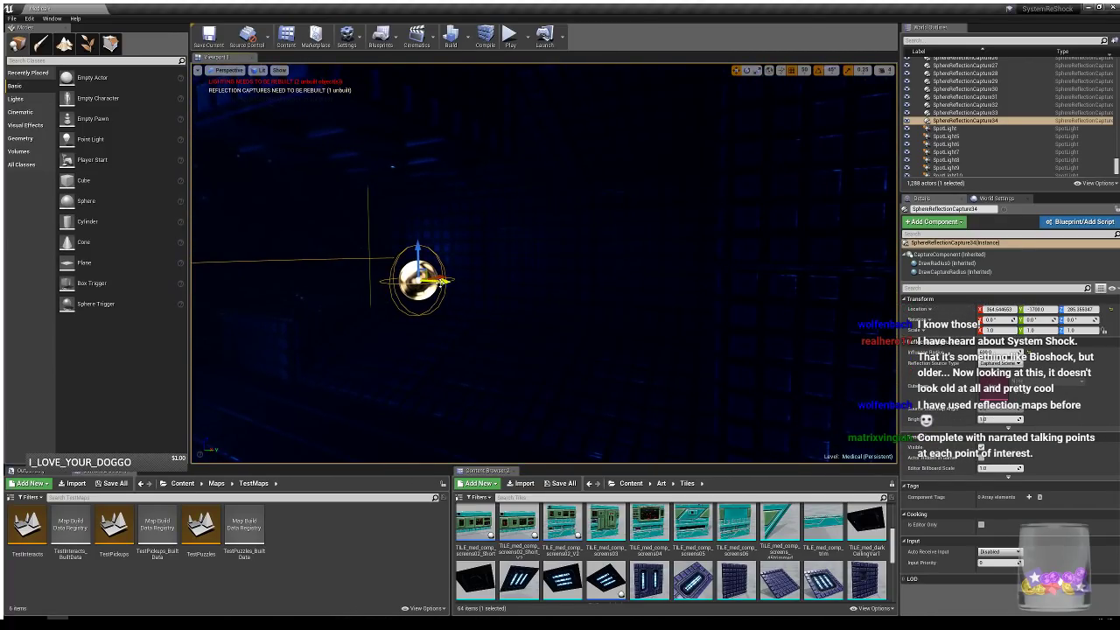
left_click_drag(444, 281, 287, 272)
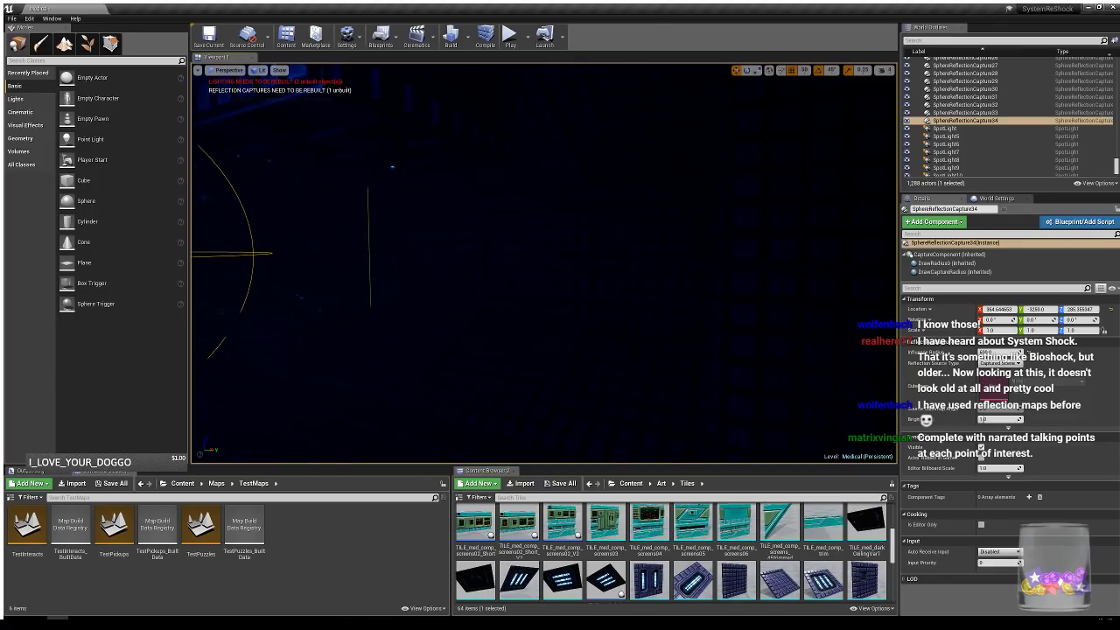
left_click_drag(210, 298, 404, 317)
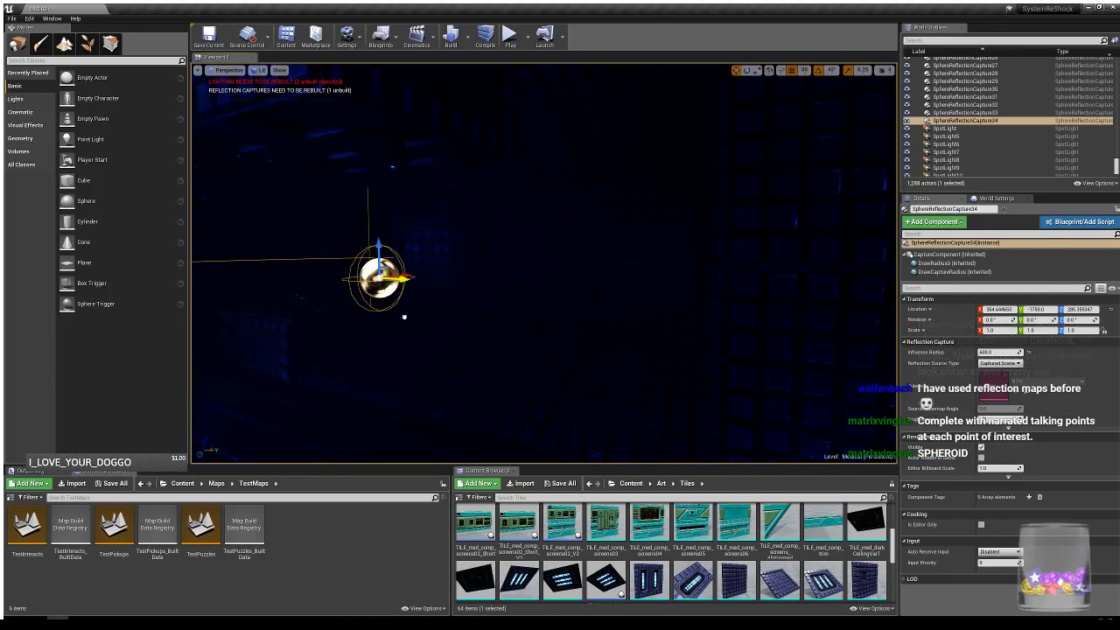
right_click_drag(498, 332, 385, 322)
mouse_move(620, 324)
right_mouse_down()
mouse_move(595, 326)
mouse_move(620, 325)
right_mouse_up()
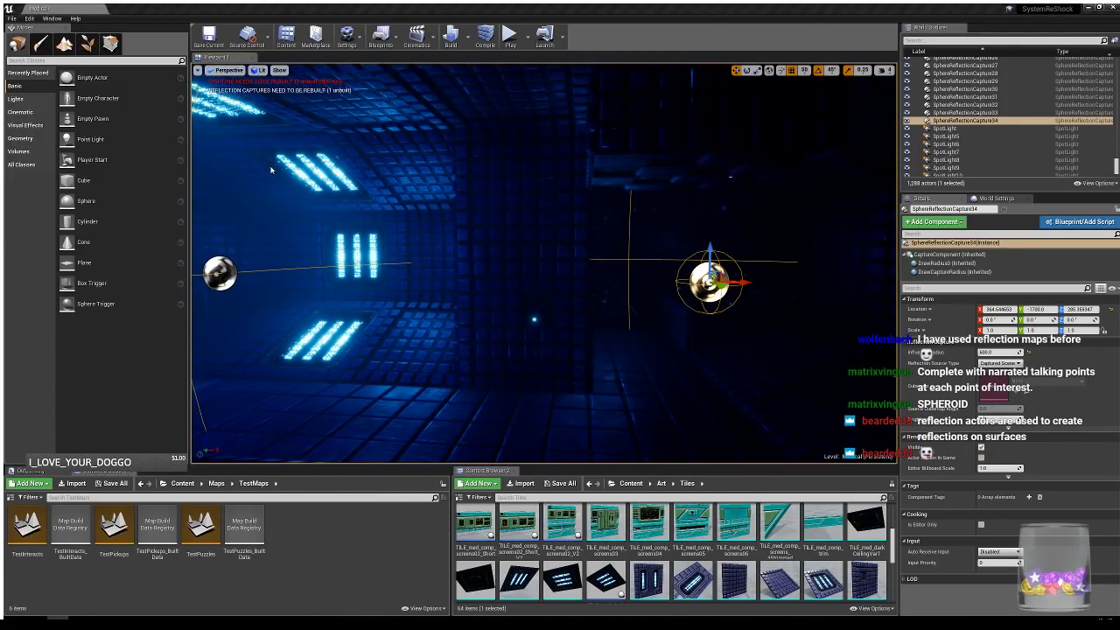
- Switch the viewport to Reflections mode and adjust the new capture's position between the corridor and the side passage
left_click(299, 161)
right_click_drag(437, 262, 376, 260)
mouse_move(679, 339)
right_mouse_down()
mouse_move(723, 338)
mouse_move(679, 338)
right_mouse_up()
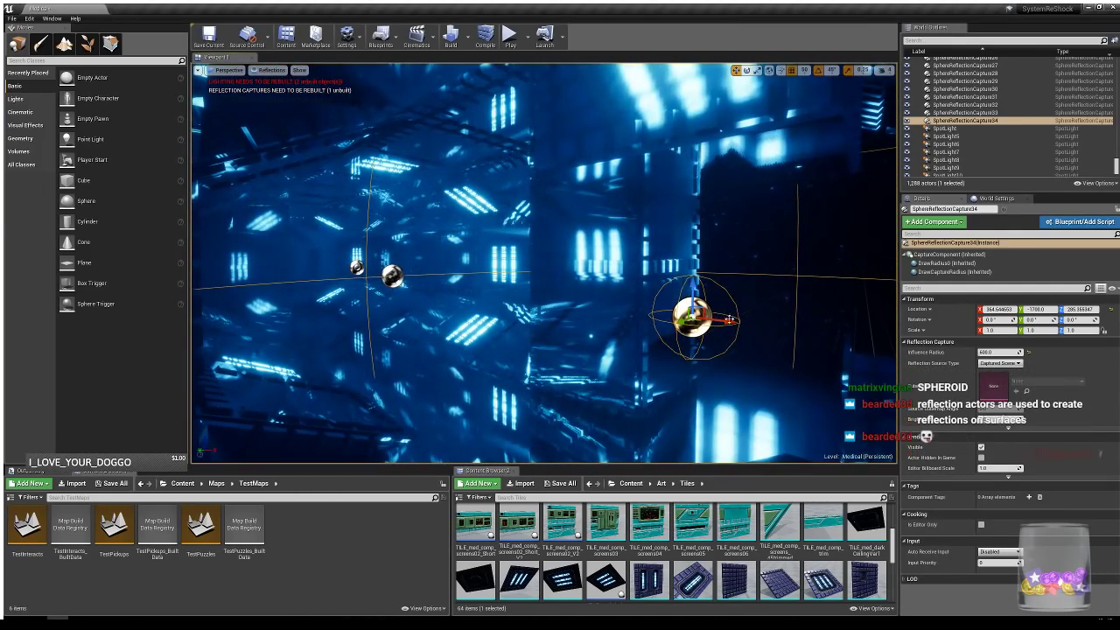
left_click_drag(729, 320, 323, 269)
left_click_drag(231, 199, 290, 201)
right_click_drag(291, 201, 376, 271)
right_click_drag(510, 201, 493, 191)
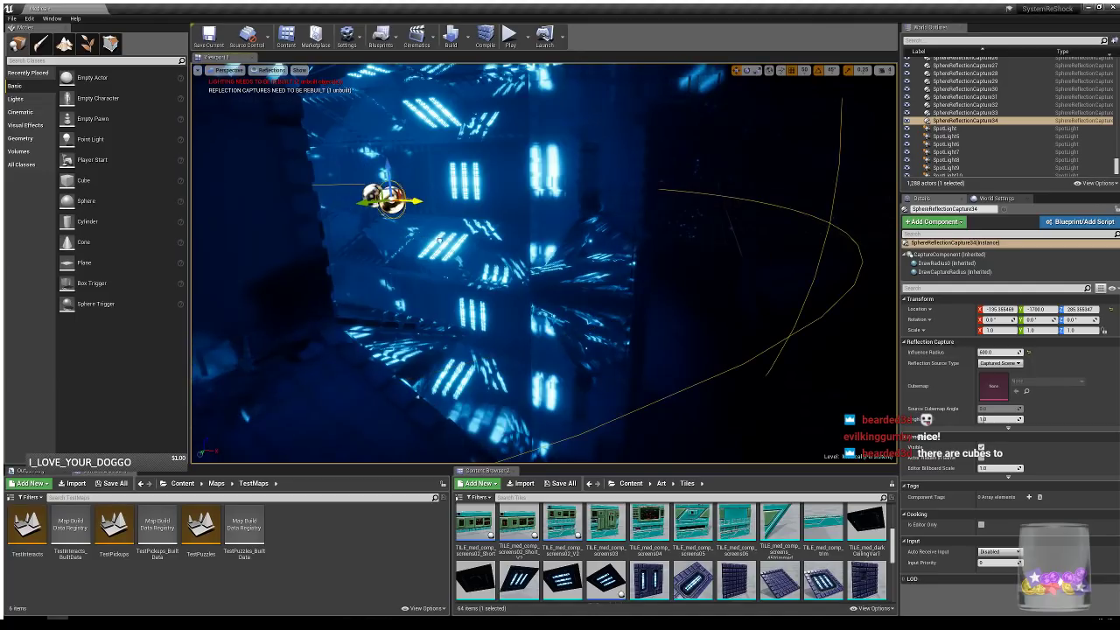
left_click_drag(439, 240, 553, 261)
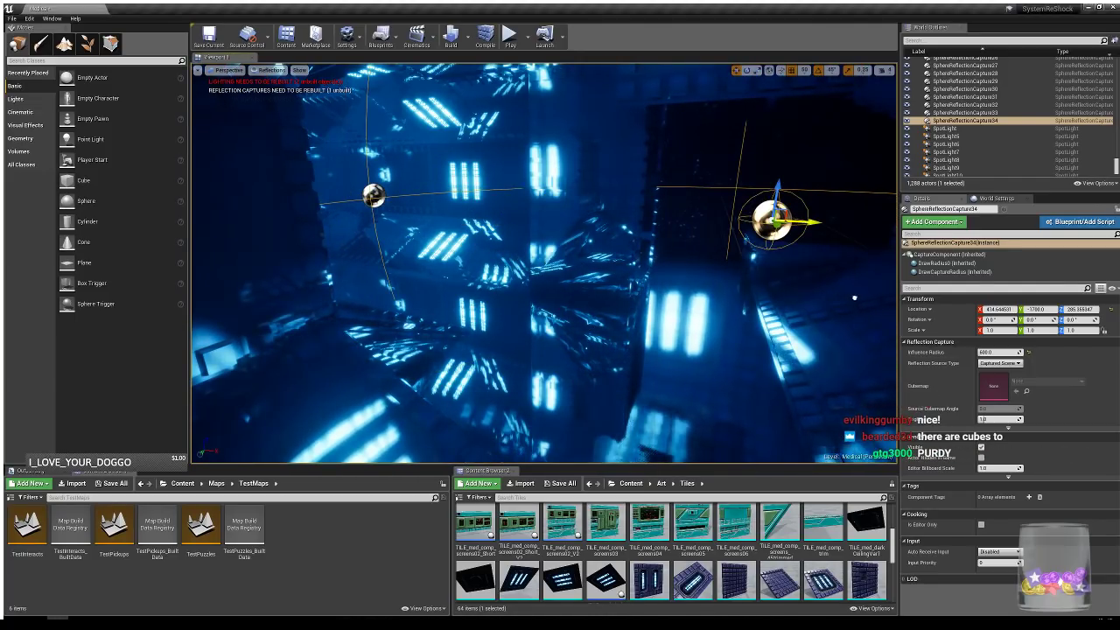
right_click_drag(676, 308, 648, 310)
mouse_move(666, 199)
left_mouse_down()
mouse_move(616, 203)
mouse_move(666, 207)
mouse_move(582, 250)
mouse_move(666, 200)
mouse_move(619, 203)
mouse_move(652, 235)
mouse_move(651, 219)
mouse_move(610, 203)
mouse_move(659, 202)
left_mouse_up()
- Deselect the reflection capture and switch the viewport to unlit mode at the side passage's ledge
right_click_drag(627, 292, 640, 333)
key("Escape")
key("alt+3")
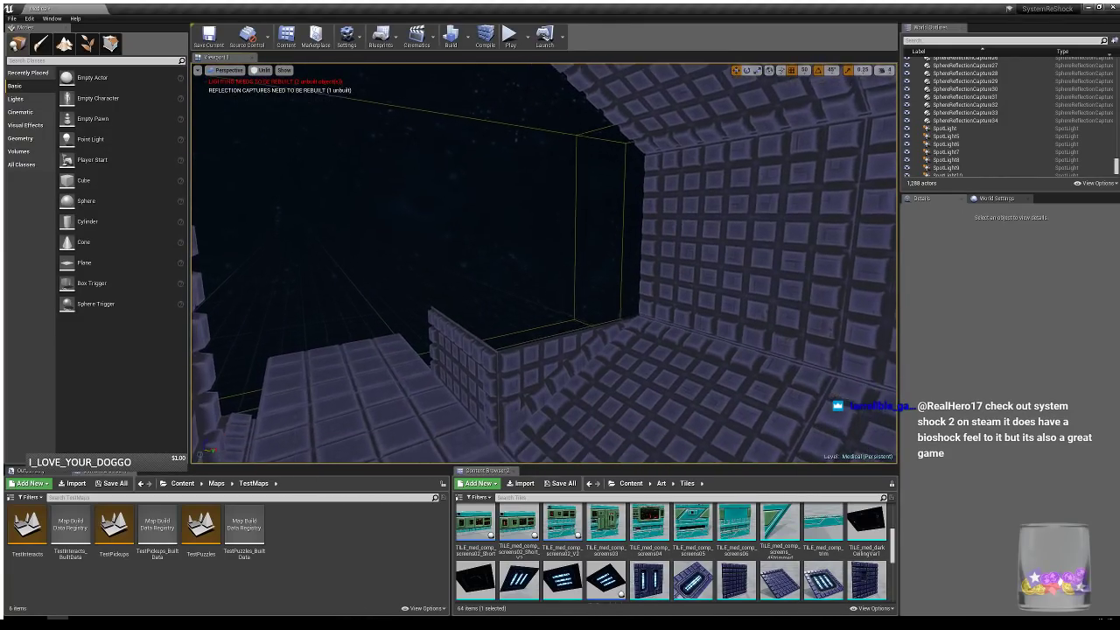
- Place a flickering dark ceiling light tile on the side passage's ledge at Z 200, turned over to face up
right_click_drag(667, 442, 666, 442)
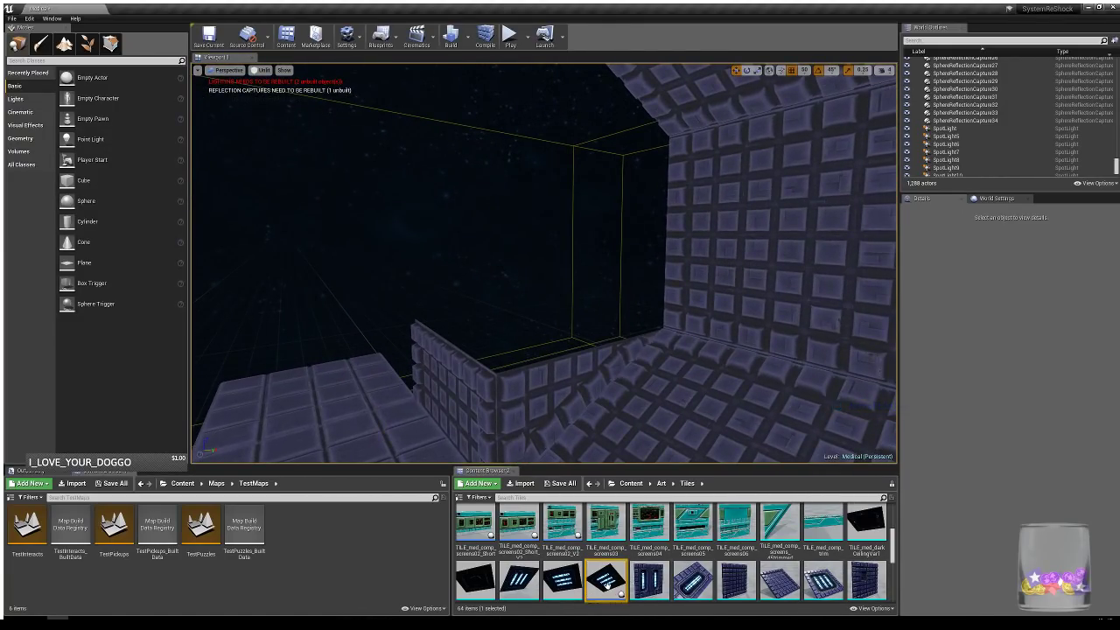
left_click_drag(610, 585, 444, 371)
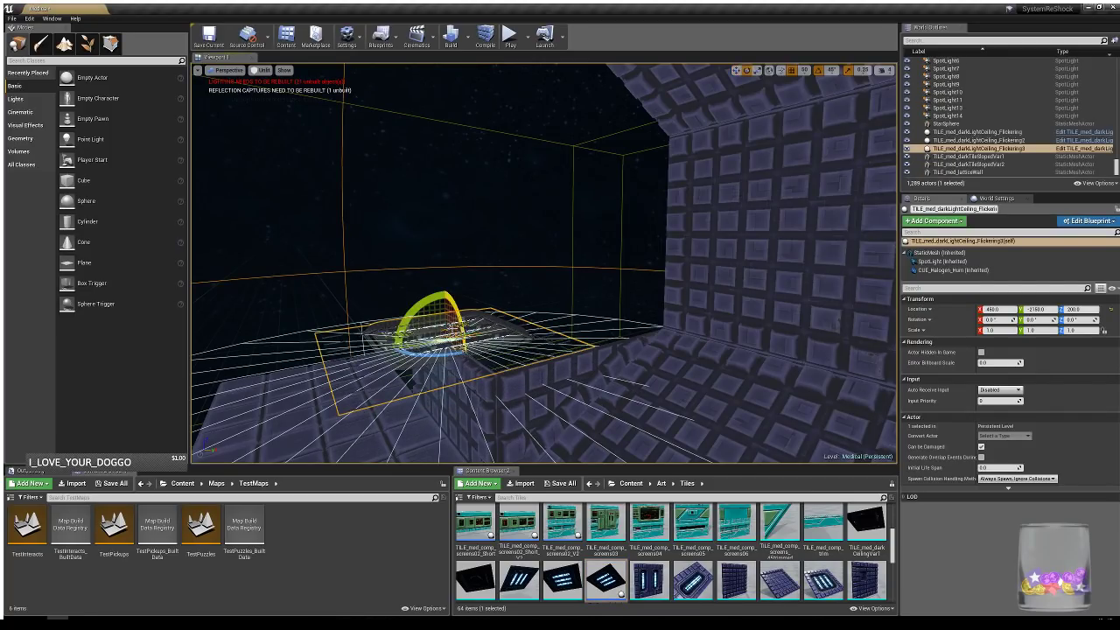
left_click_drag(408, 315, 556, 320)
right_click_drag(627, 424, 617, 398)
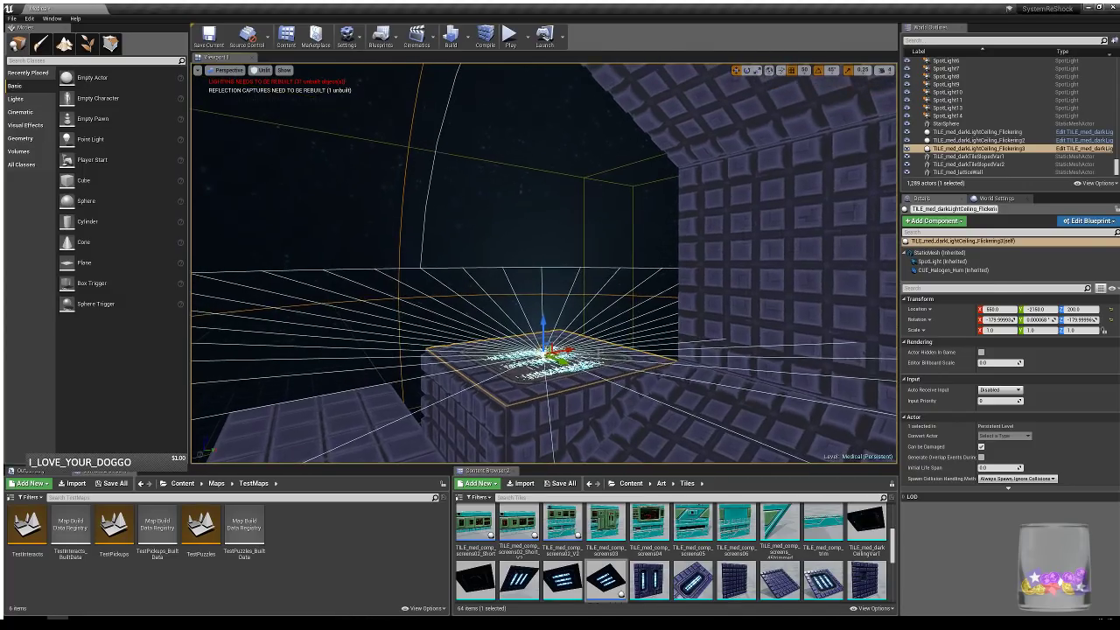
- Duplicate the flickering light tile above the ledge at Z 400 and flip it to face down
left_click_drag(573, 346, 578, 162, "alt")
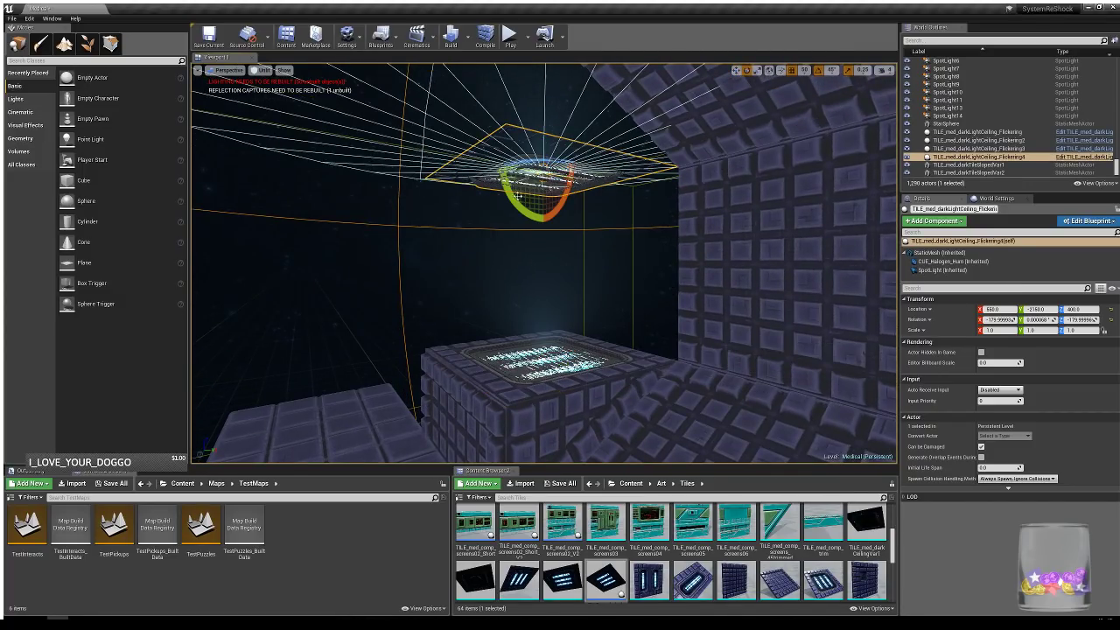
left_click_drag(518, 196, 492, 342)
mouse_move(481, 371)
right_mouse_down()
mouse_move(503, 359)
mouse_move(480, 370)
right_mouse_up()
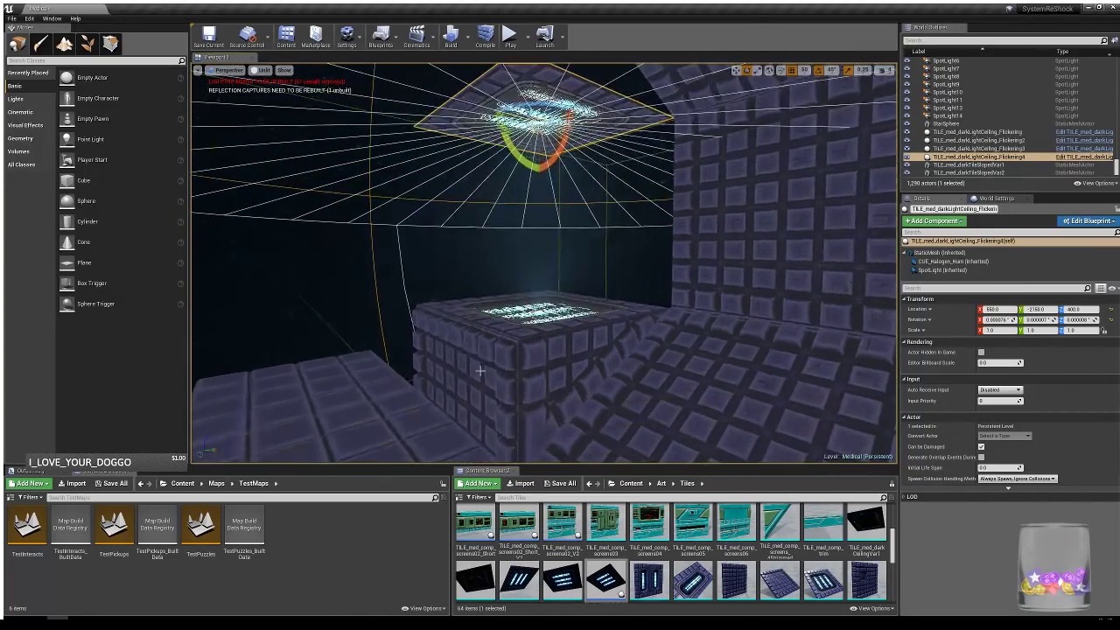
- Duplicate the sloped tile beside the ledge up to Z 400, set its Y scale to 1.0 and turn it over
left_click(565, 352)
right_click_drag(564, 352, 599, 271)
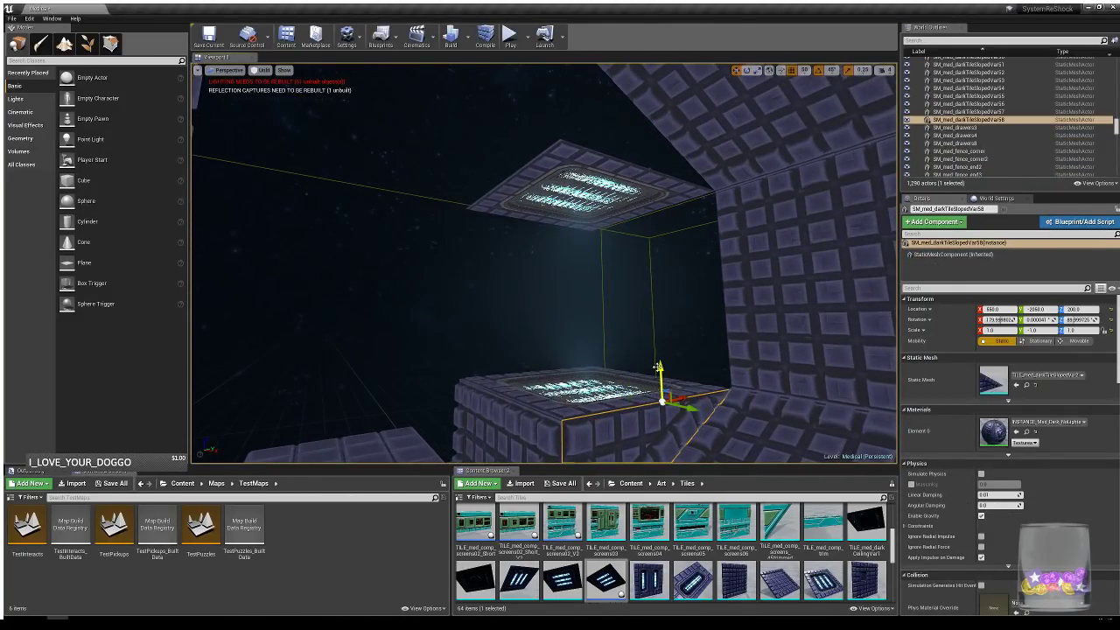
left_click_drag(659, 348, 652, 68, "alt")
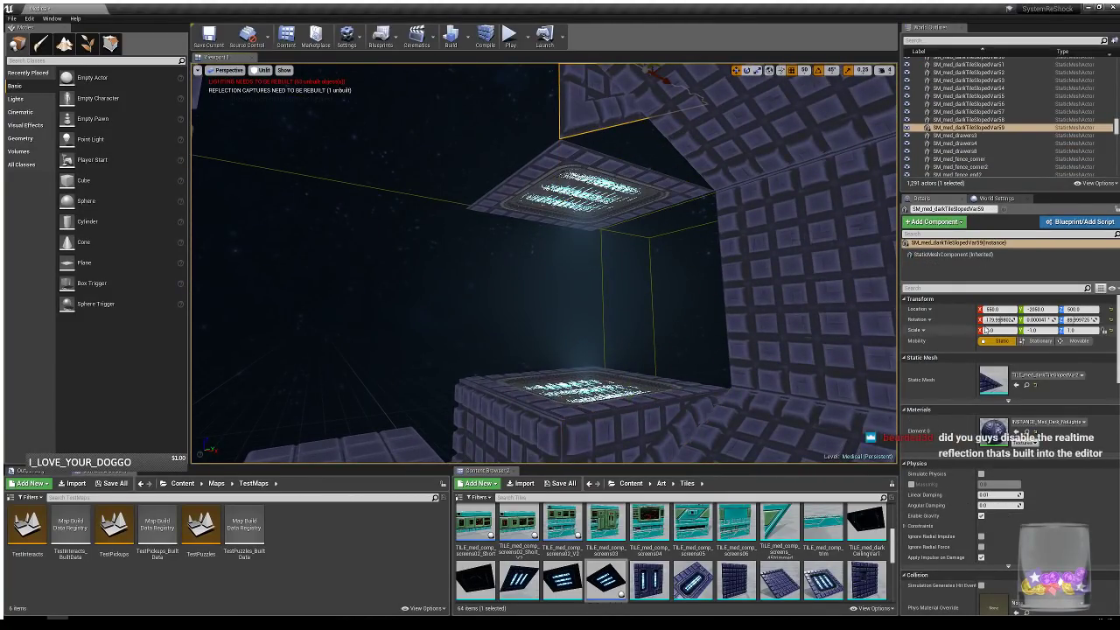
type("0")
key("Return")
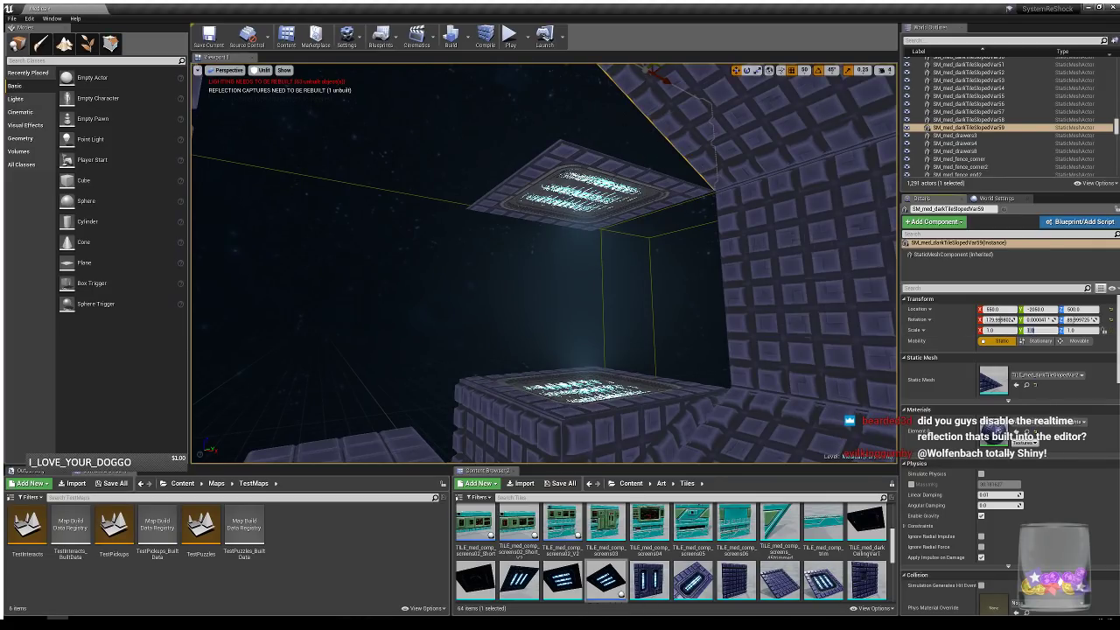
right_click_drag(620, 130, 619, 74)
key("e")
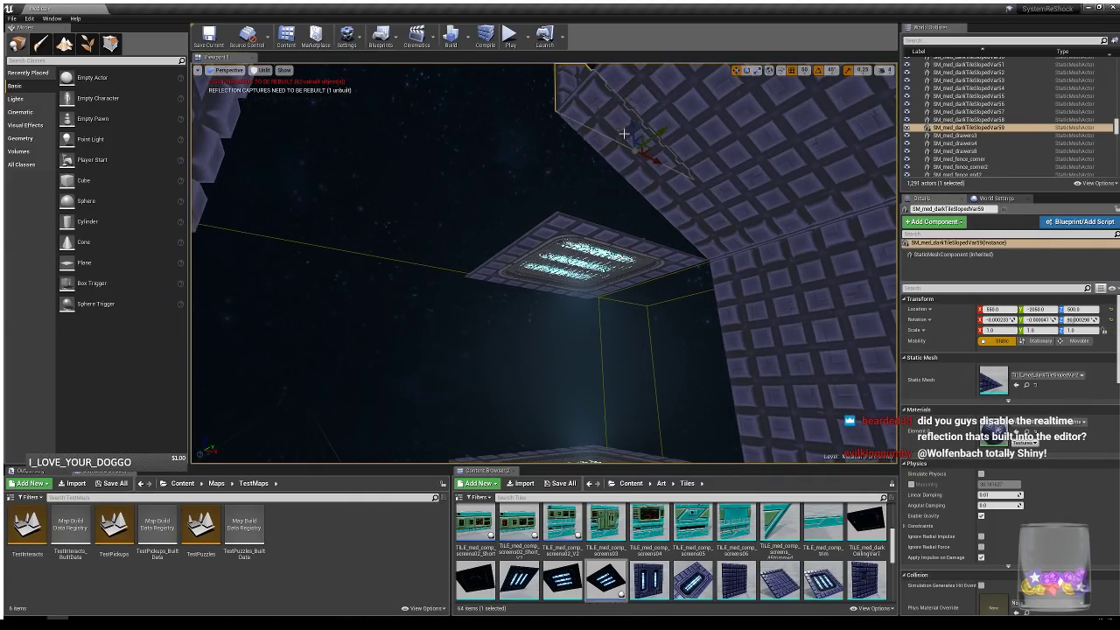
left_click_drag(629, 121, 635, 204)
right_click_drag(578, 250, 574, 278)
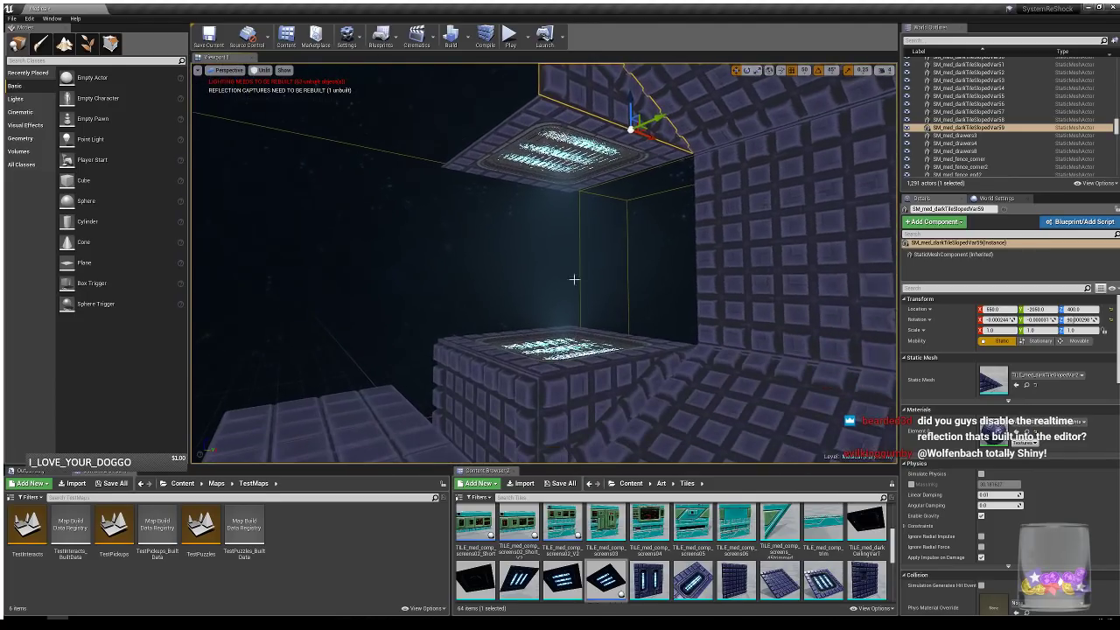
- Duplicate the dark tile on the ledge's front face up to Z 400 to close the overhang's front
left_click(493, 405)
right_click_drag(492, 405, 473, 407)
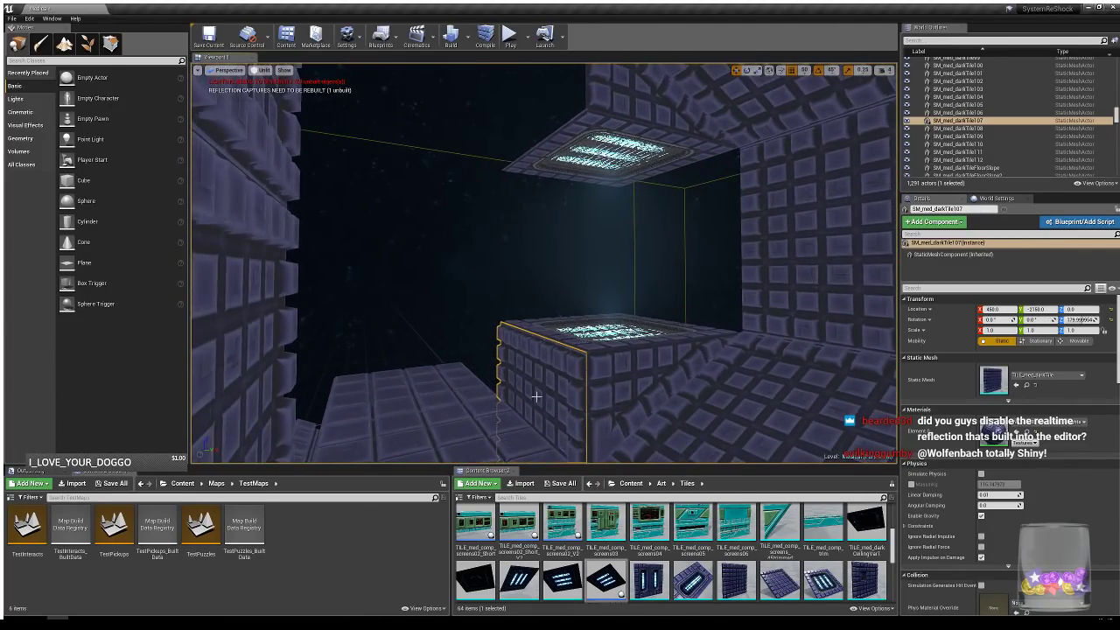
right_click_drag(588, 354, 590, 377)
left_click_drag(533, 435, 530, 101, "alt")
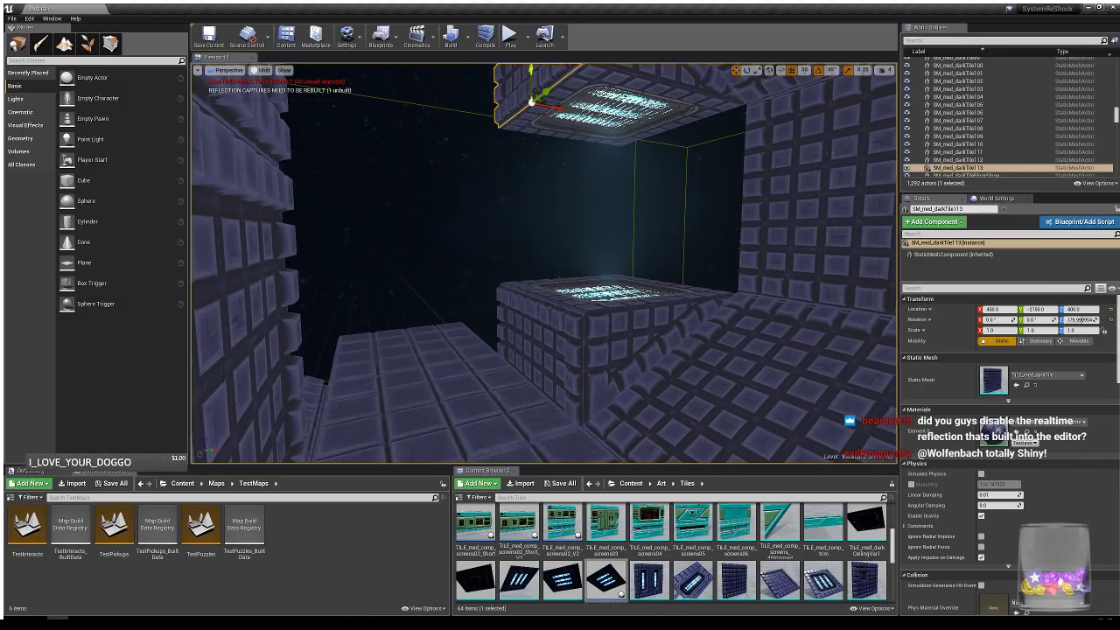
right_click_drag(531, 102, 523, 106)
- Duplicate dark tiles to extend the side passage's wall and add another ceiling tile at Z 500
left_click(658, 399)
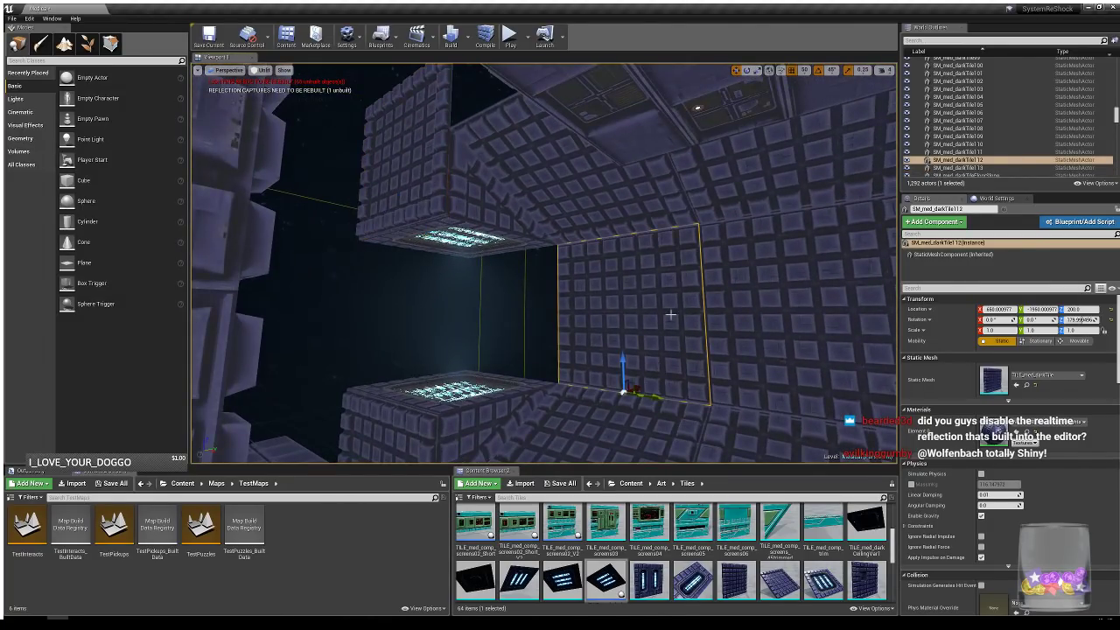
left_click_drag(658, 399, 530, 381, "alt")
right_click_drag(630, 321, 610, 320)
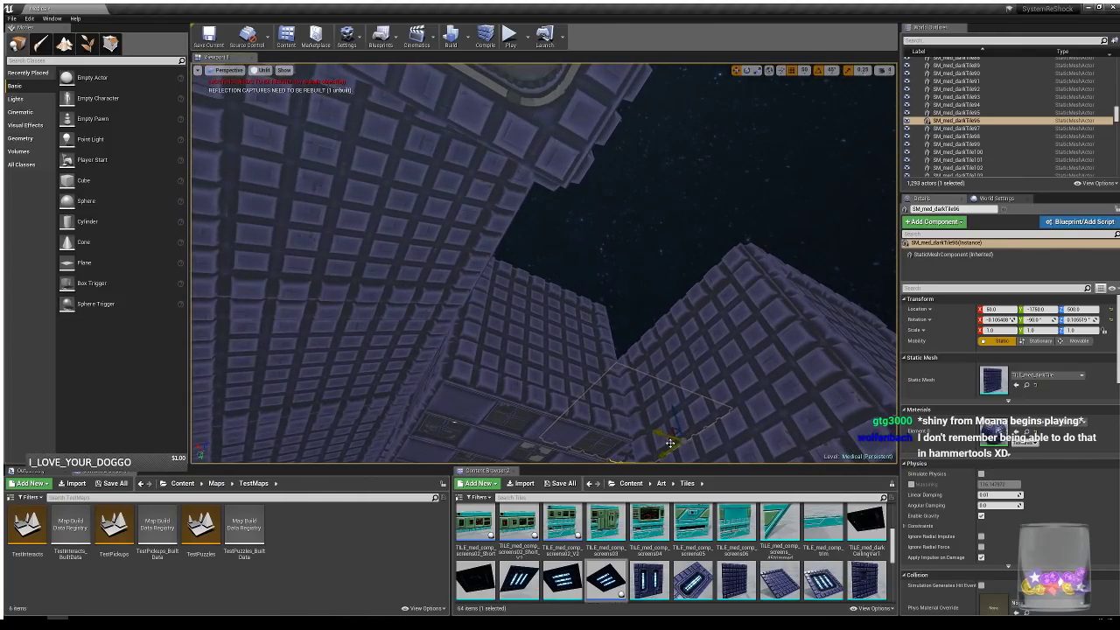
right_click_drag(611, 320, 717, 363)
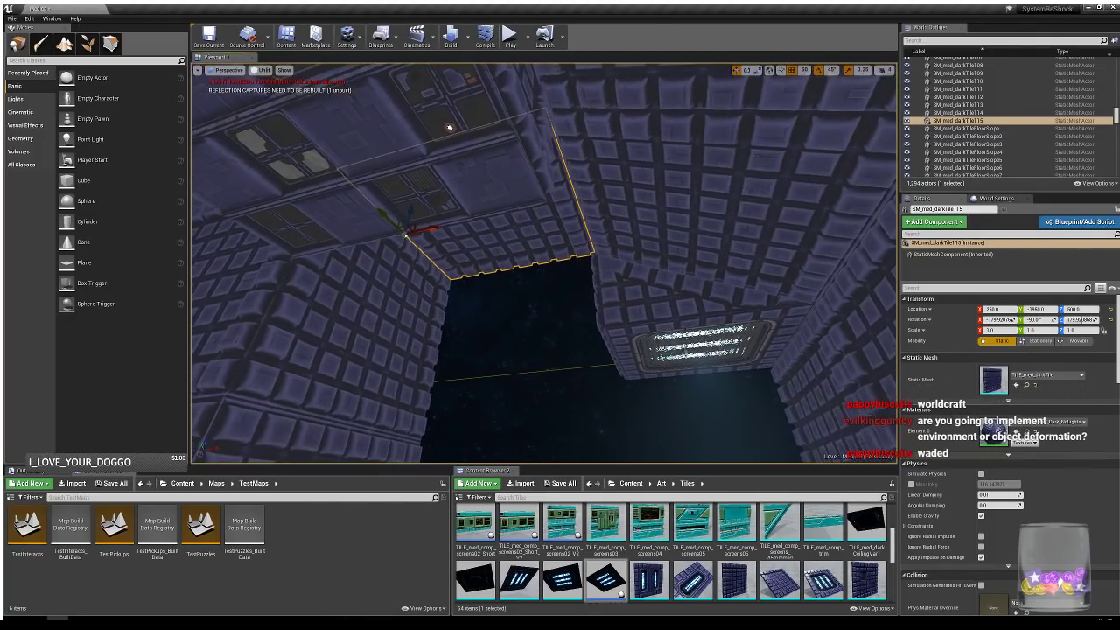
- Try a copy of the flickering ceiling light in the passage's ceiling gap at Z 500, and delete it
left_click(708, 349)
left_click_drag(707, 342, 550, 295, "alt")
right_click_drag(607, 347, 591, 324)
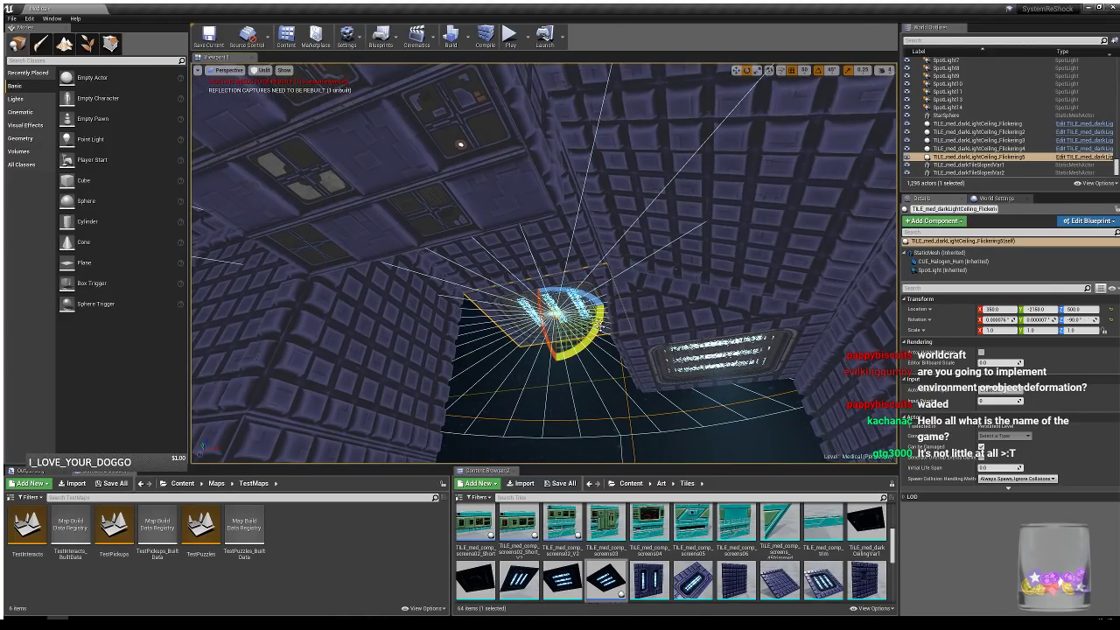
key("Delete")
- Delete the flickering light tiles on the ledge and on the overhang above it
right_click_drag(658, 329, 658, 329)
left_click(658, 329)
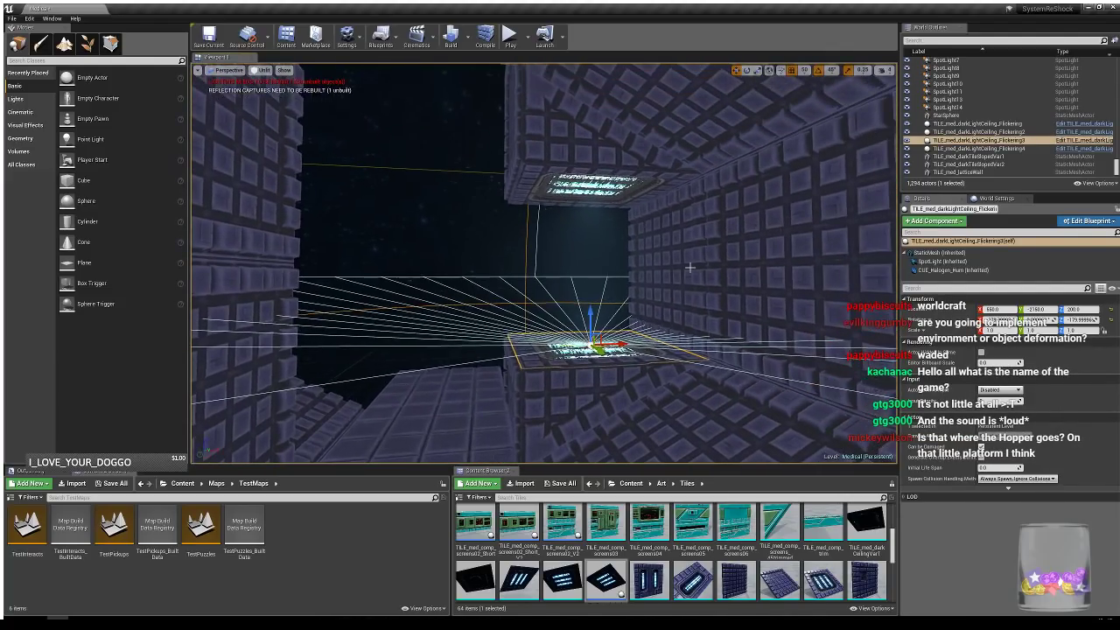
key("Delete")
right_click_drag(692, 274, 692, 274)
right_click_drag(624, 257, 624, 256)
- Duplicate a non-flickering ceiling light tile from the corridor over to the side passage's ledge area at Z 500
left_click(496, 235)
right_click_drag(496, 235, 496, 235)
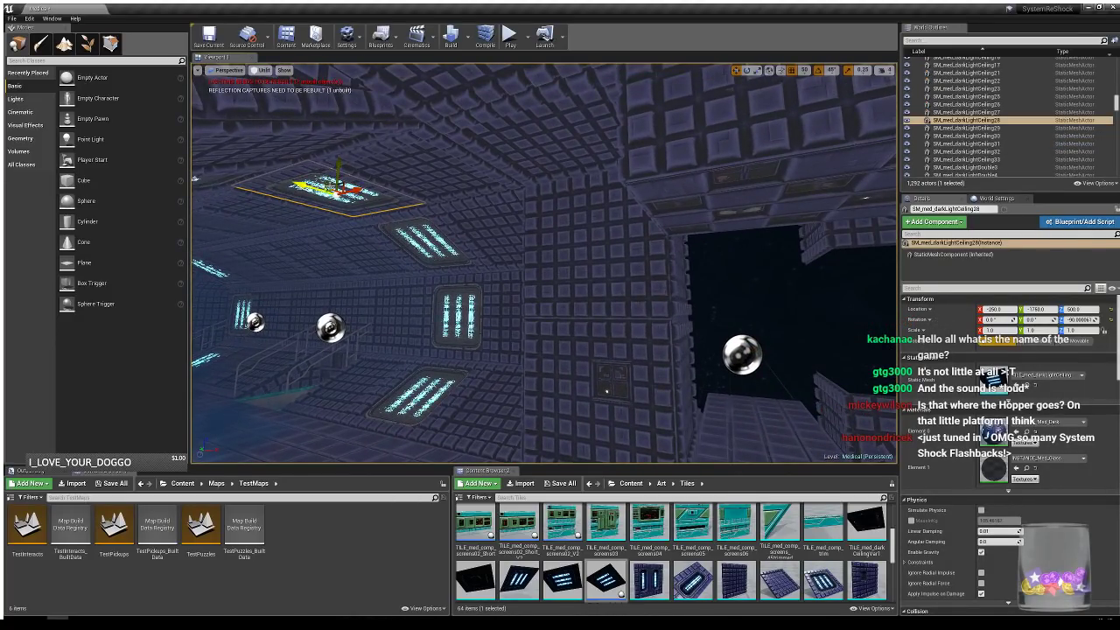
left_click_drag(333, 192, 707, 229, "alt")
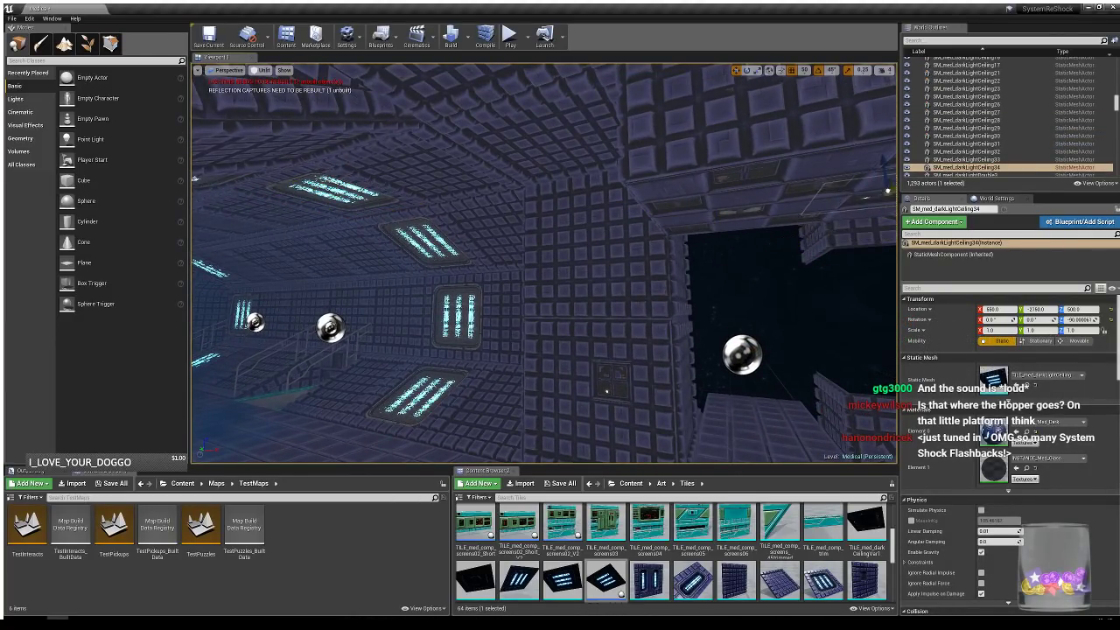
- Duplicate the overhang's ceiling light tile onto the ledge below at Z 200, flipped 180° to face upward
right_click_drag(802, 240, 802, 241)
right_click_drag(528, 274, 529, 274)
left_click_drag(565, 186, 581, 395, "alt")
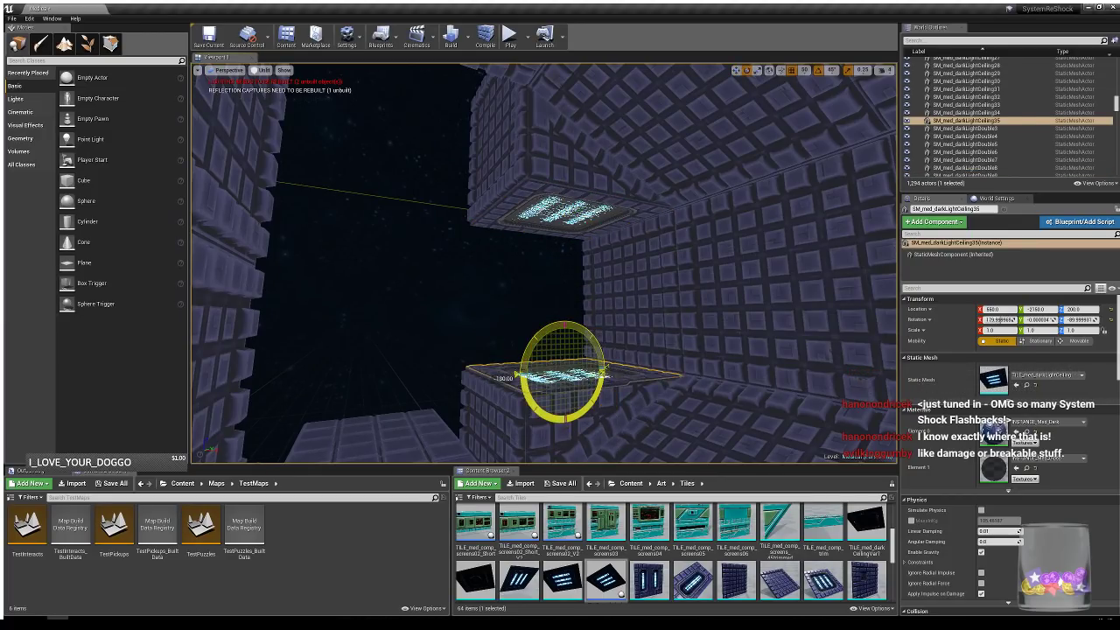
right_click_drag(581, 269, 609, 325)
- Duplicate the dark wall tile behind the ledge and rotate the copy 90° to close the ledge's open side at Z 200
left_click(599, 301)
key("w")
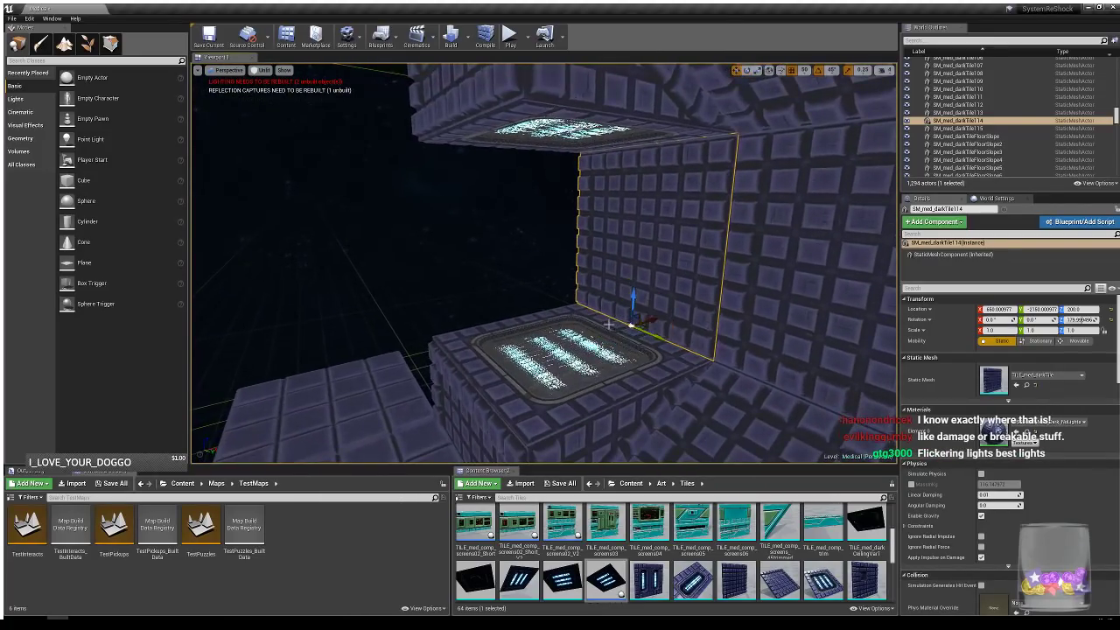
left_click_drag(646, 328, 486, 308, "alt")
right_click_drag(614, 363, 614, 363)
right_click_drag(599, 401, 599, 401)
- Place a TILE_med_latticeWall tile beside the ledge at Z 100 and stack a duplicate above it
scroll(666, 581, "down", 5)
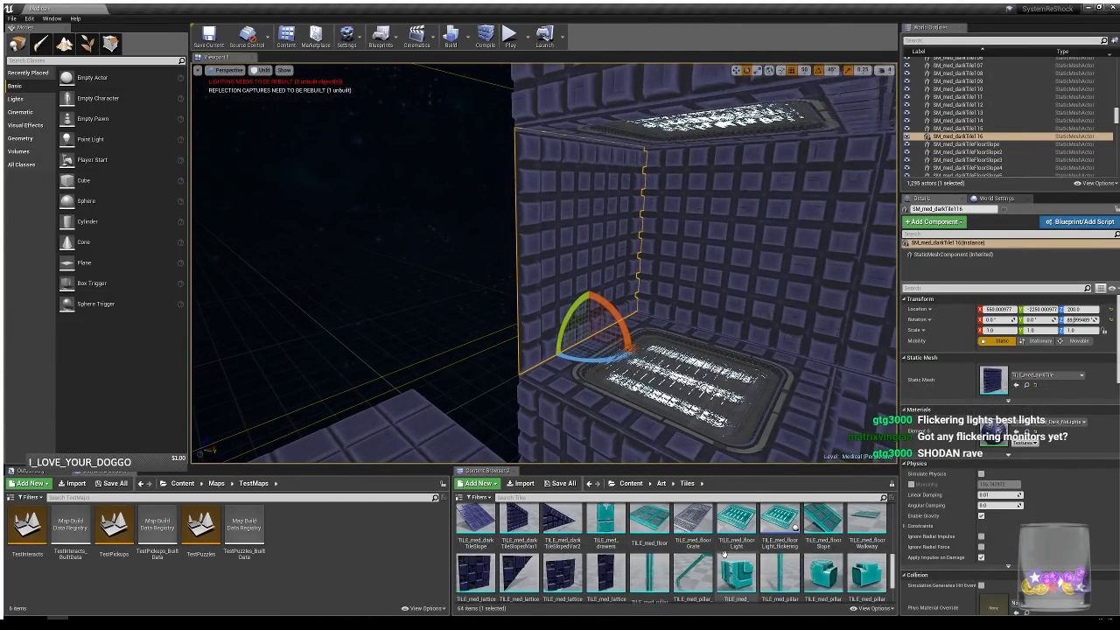
left_click_drag(475, 547, 495, 427)
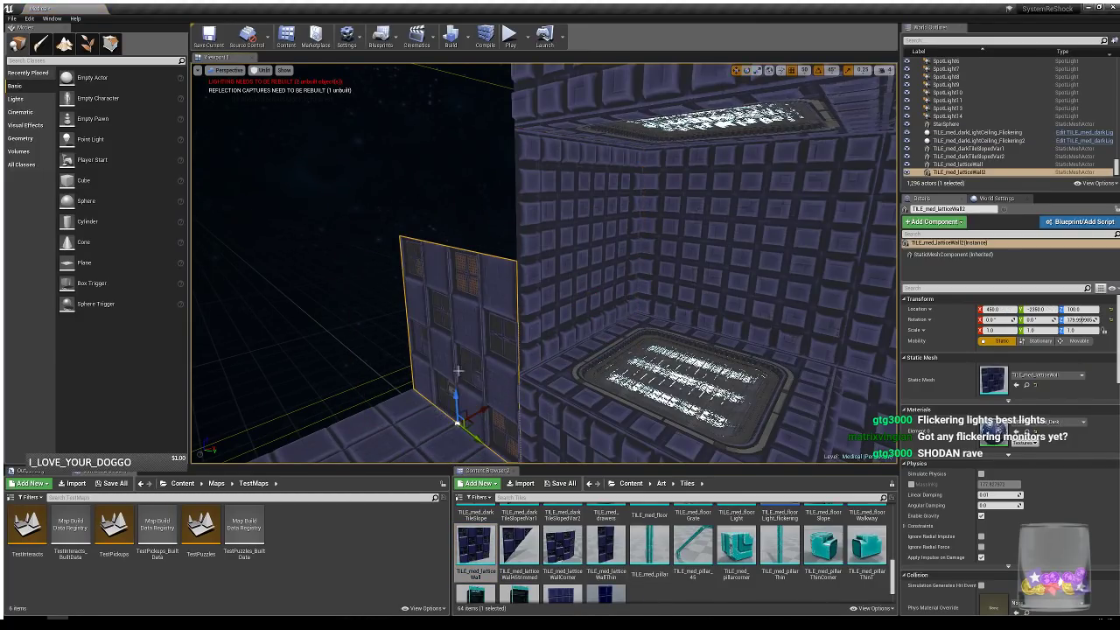
left_click_drag(455, 396, 445, 221, "alt")
right_click_drag(445, 221, 575, 299)
- Duplicate the overhang's ceiling light tile into the side passage's ceiling at Z 500 and rotate the copy 90°
left_click(579, 244)
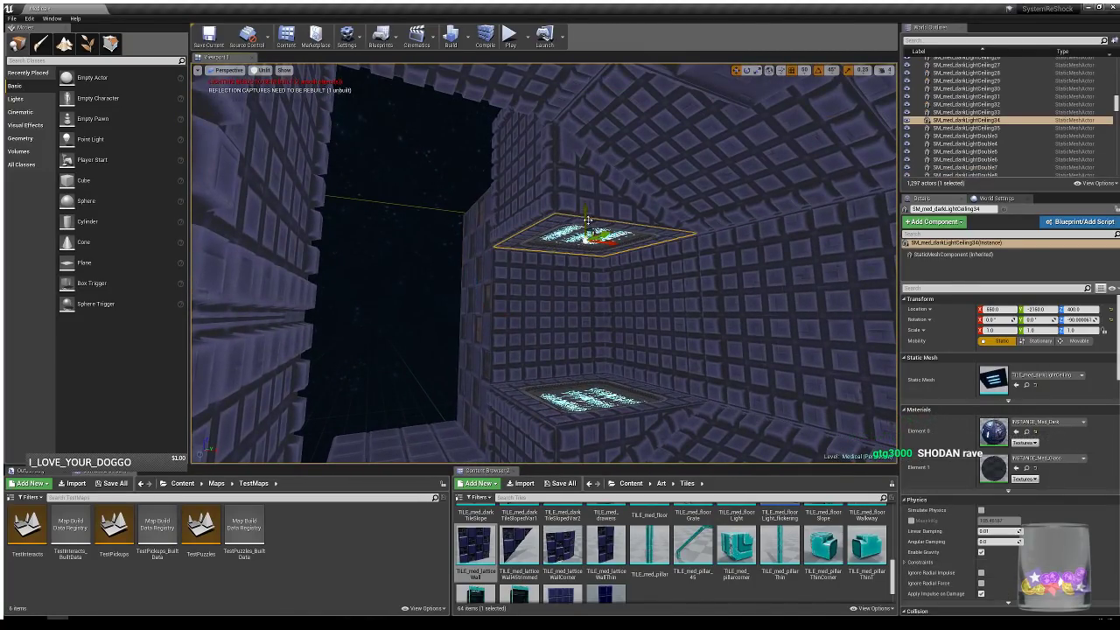
left_click_drag(599, 237, 461, 139, "alt")
right_click_drag(460, 138, 477, 156)
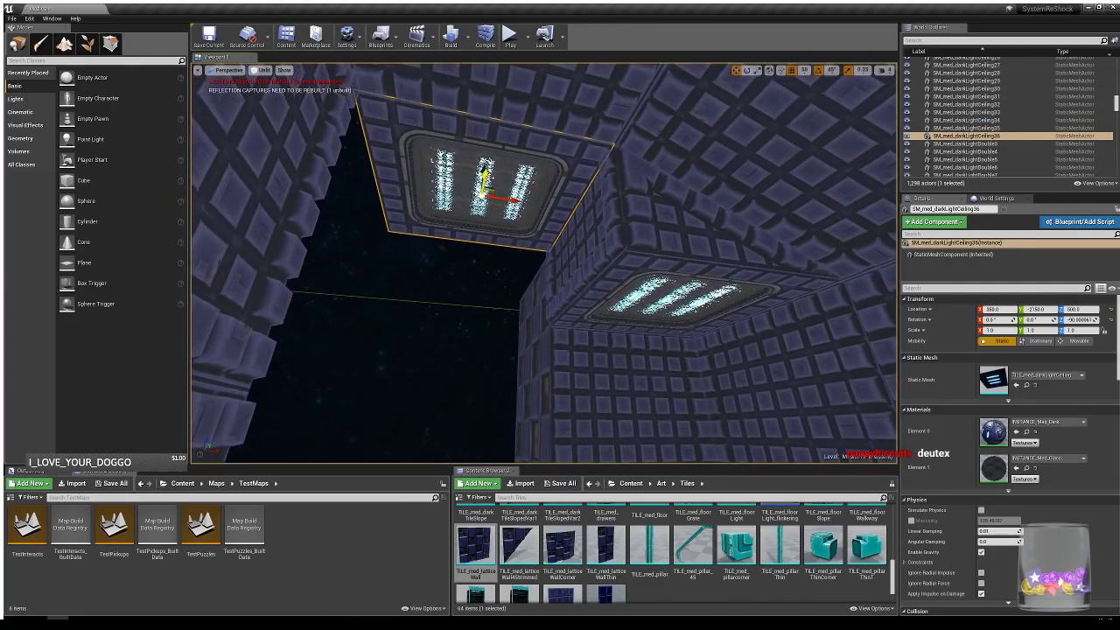
left_click_drag(443, 218, 516, 218)
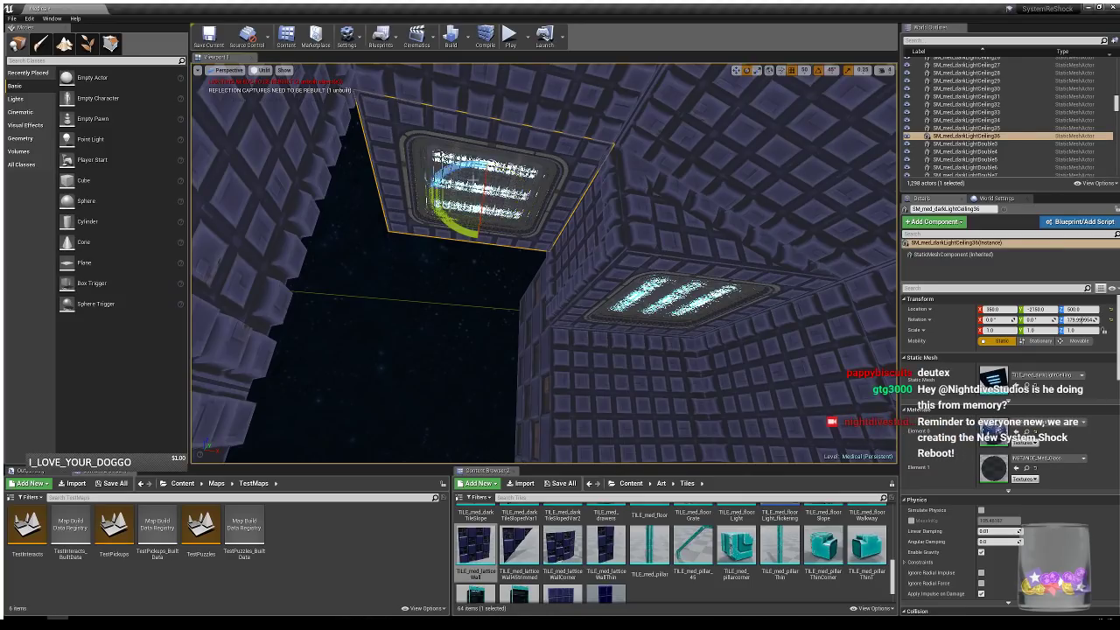
key("w")
right_click_drag(516, 219, 477, 214)
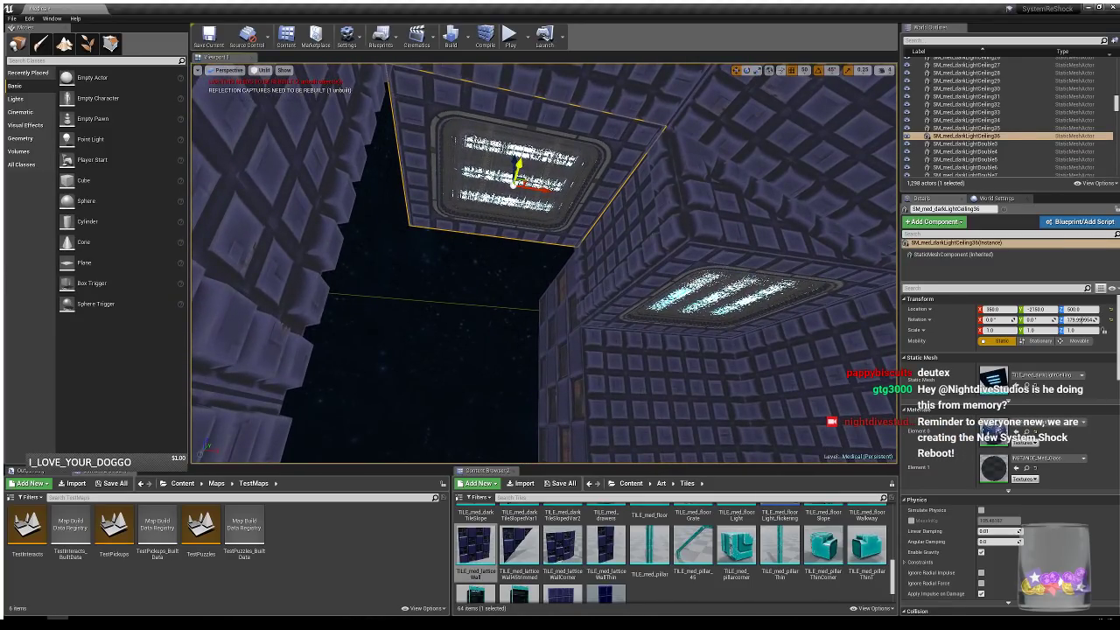
- Duplicate the passage's ceiling light tile twice in a row to extend the ceiling at Z 500
left_click_drag(497, 242, 502, 257)
right_click_drag(567, 312, 535, 352)
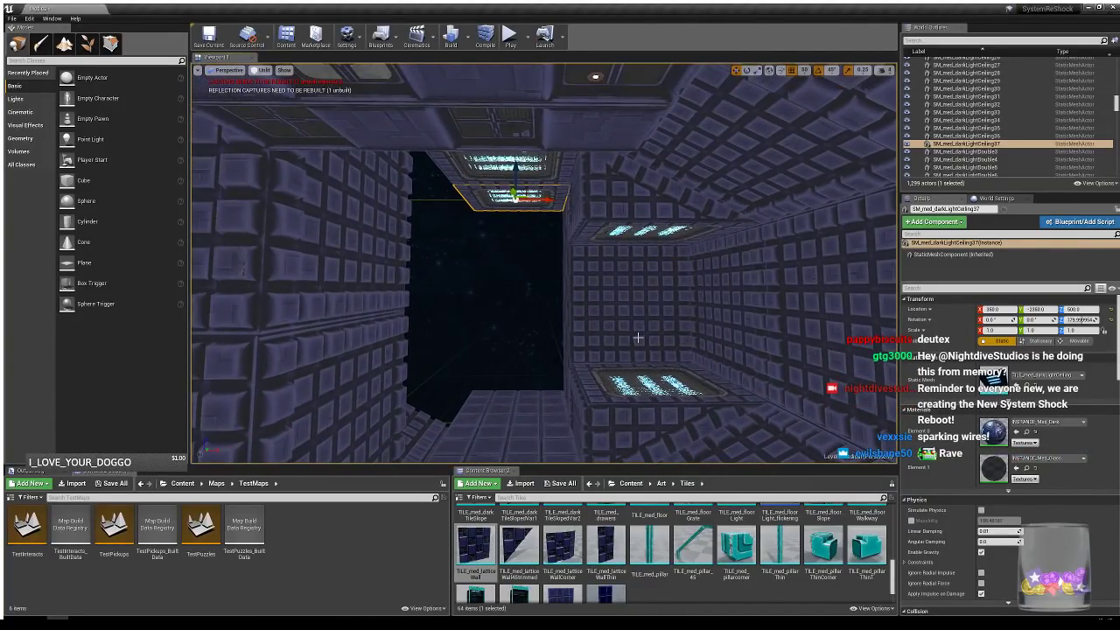
right_click_drag(624, 325, 611, 313)
left_click_drag(543, 216, 533, 265, "alt")
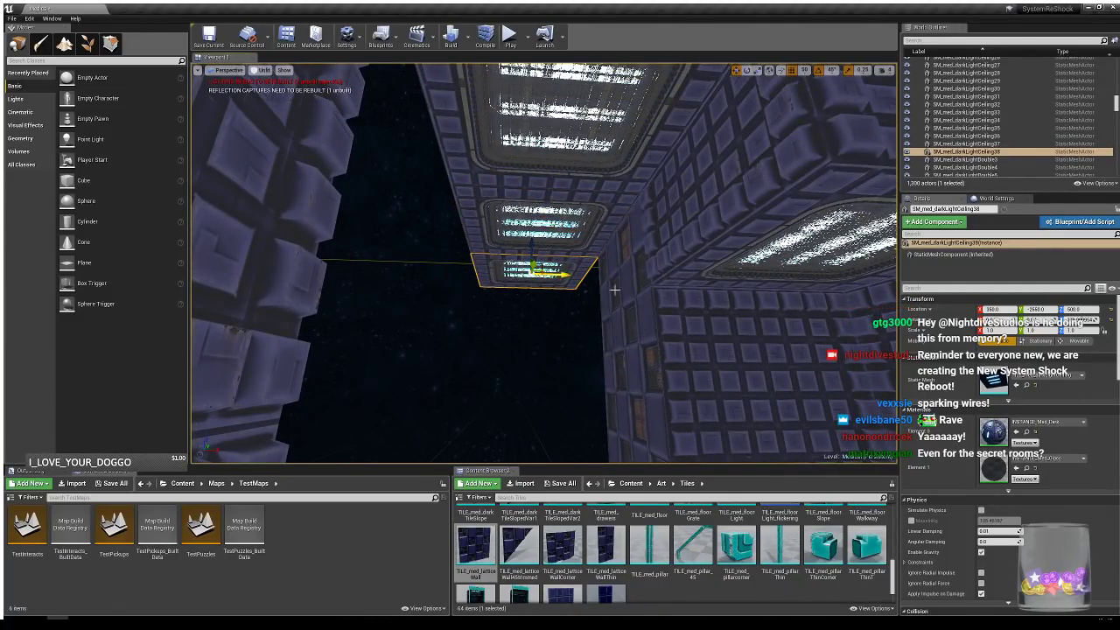
right_click_drag(614, 288, 632, 288)
- Duplicate the passage's end floor tile twice to extend the floor beneath the new ceiling lights
left_click(628, 383)
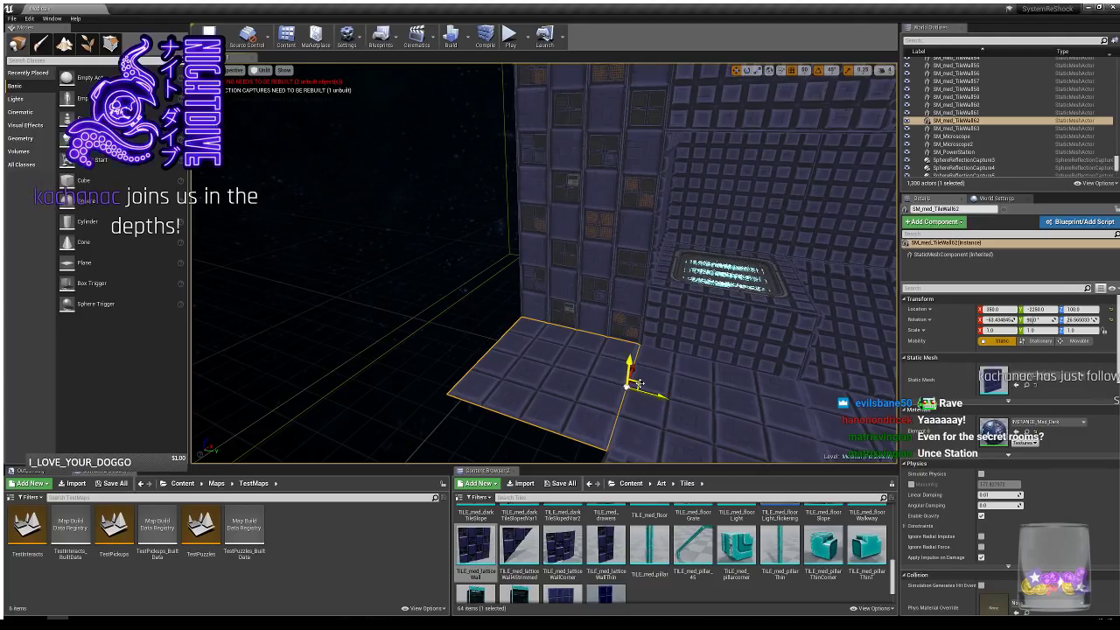
left_click_drag(639, 383, 492, 332, "alt")
right_click_drag(612, 357, 477, 331)
mouse_move(639, 342)
right_mouse_down()
mouse_move(682, 351)
mouse_move(639, 342)
mouse_move(658, 348)
right_mouse_up()
- Duplicate the sloped floor tile up to the passage's ceiling at Z 500 and flip it 180° to face down
left_click(465, 405)
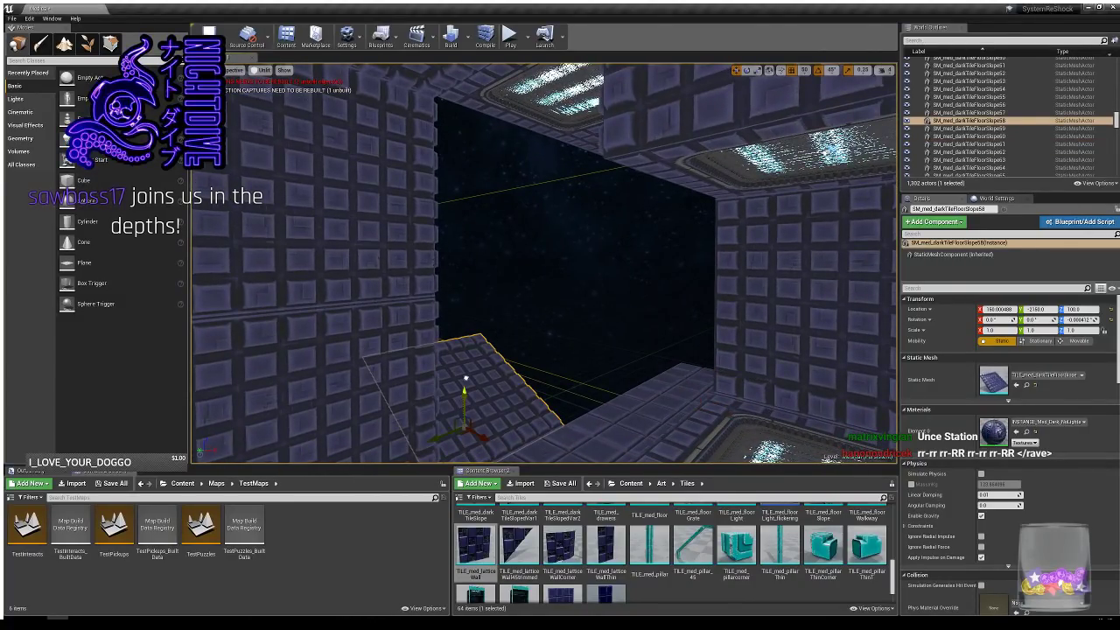
left_click_drag(464, 384, 497, 104, "alt")
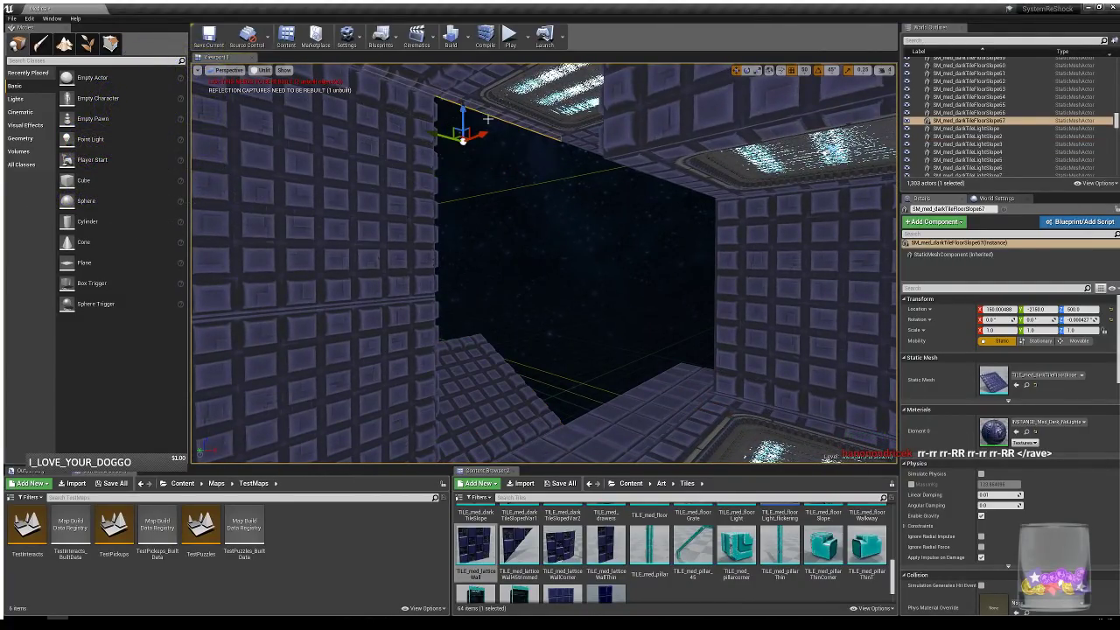
left_click_drag(464, 192, 465, 194)
right_click_drag(490, 262, 491, 335)
key("Escape")
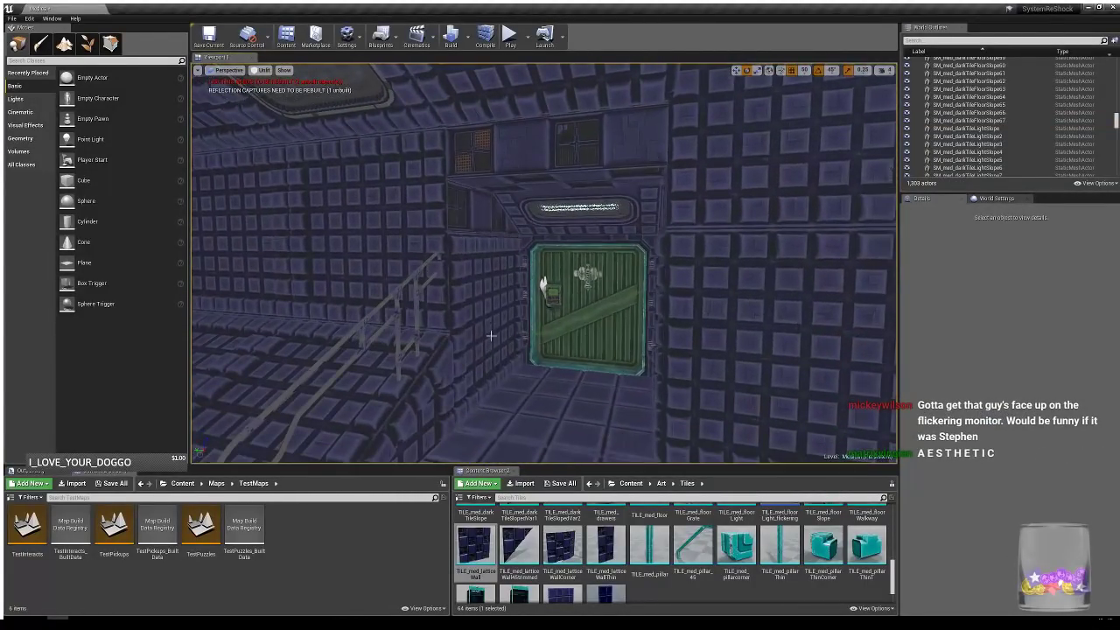
- Play-test the level, walking through the junction and side passage to examine the new tiles and lighting
key("alt+p")
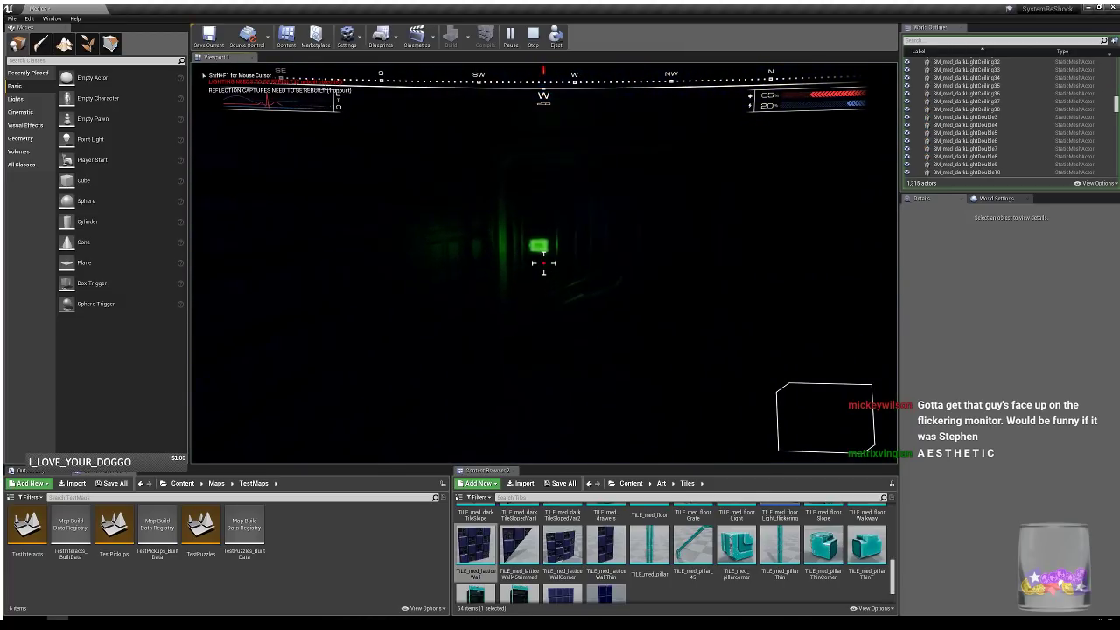
key("w")
key("w")
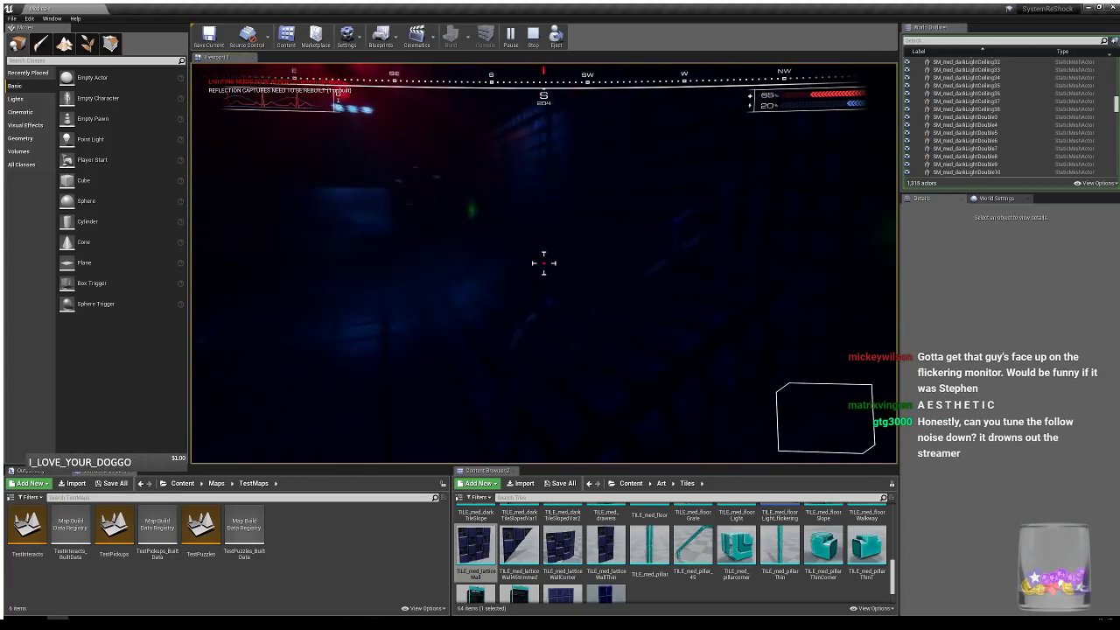
key("w")
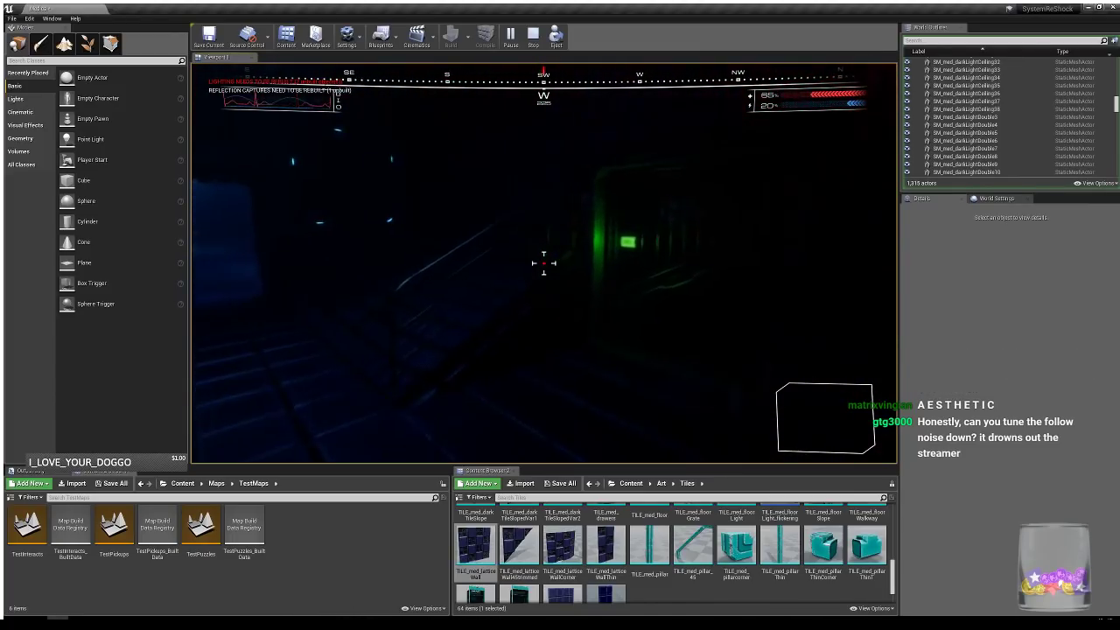
key("w")
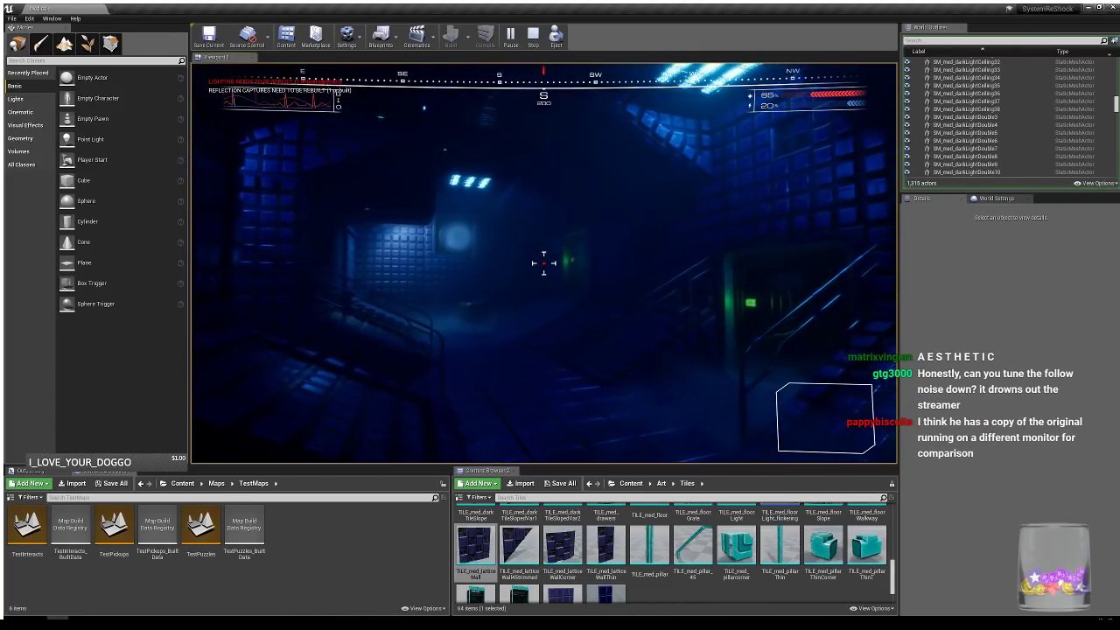
key("w")
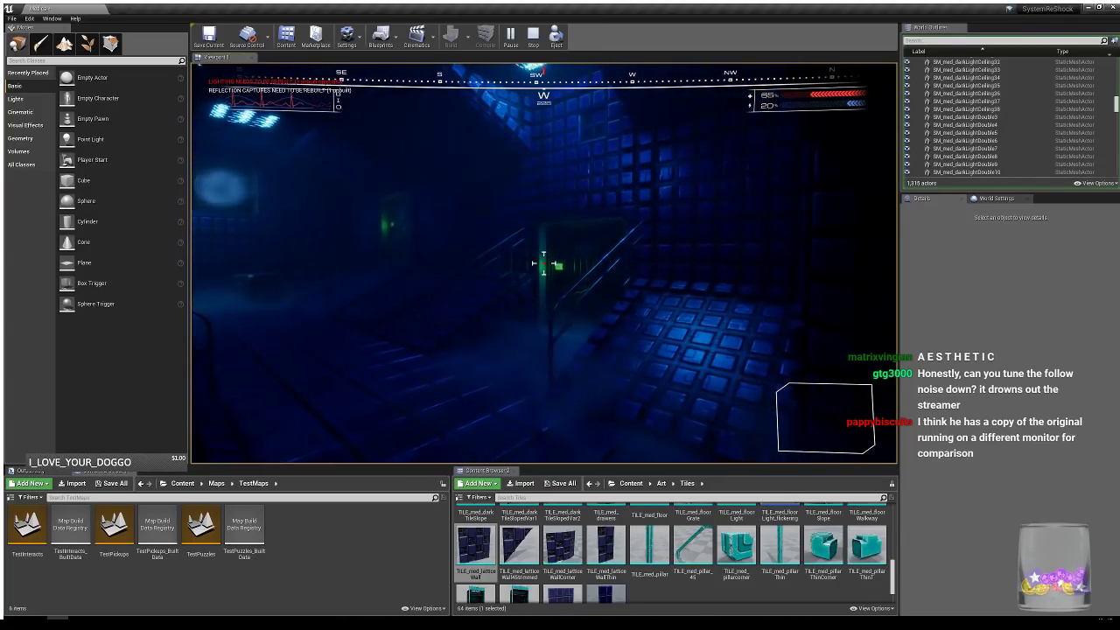
key("w")
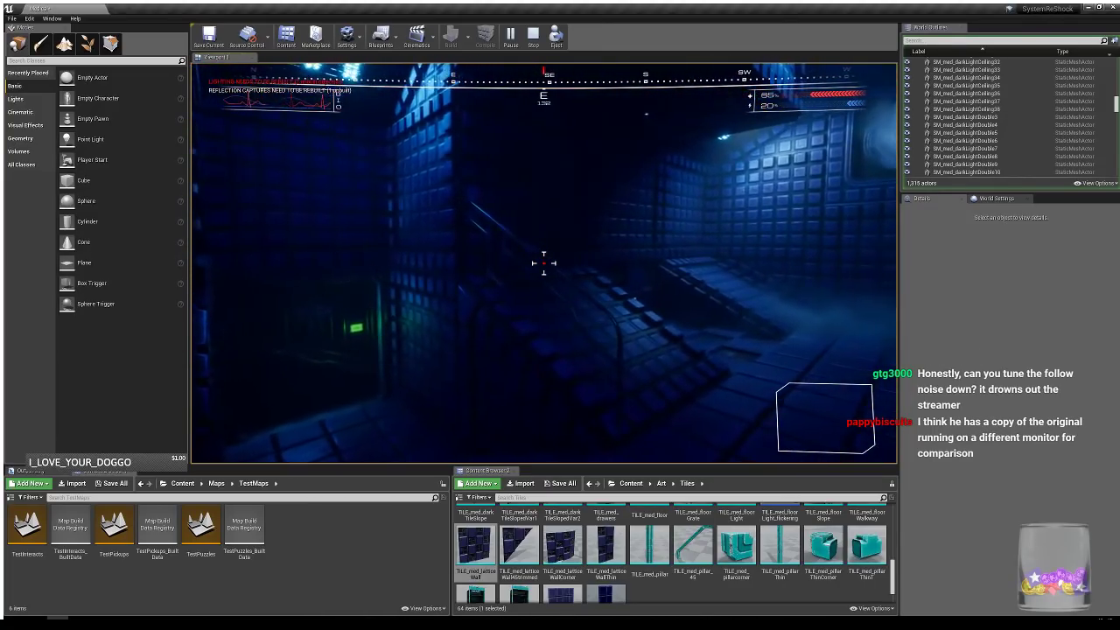
key("s")
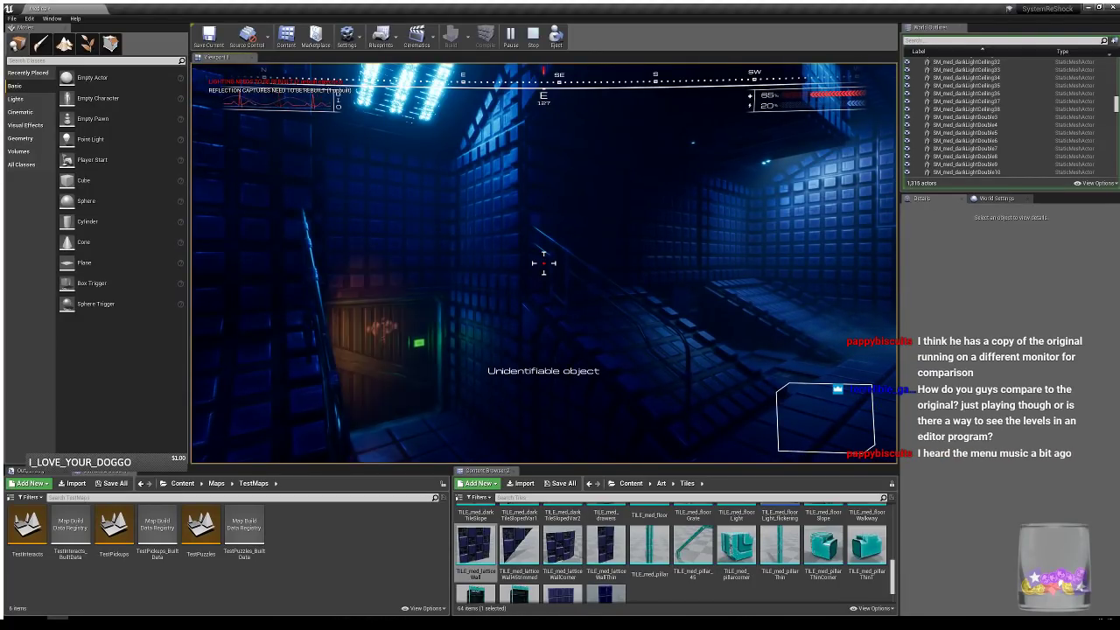
key("w")
key("w")
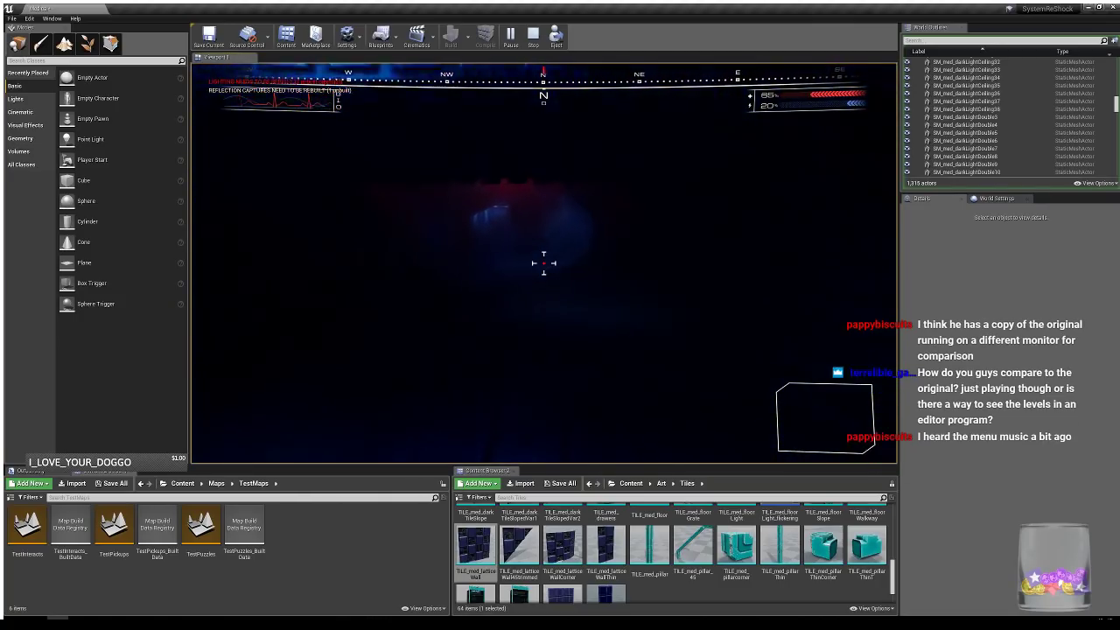
key("w")
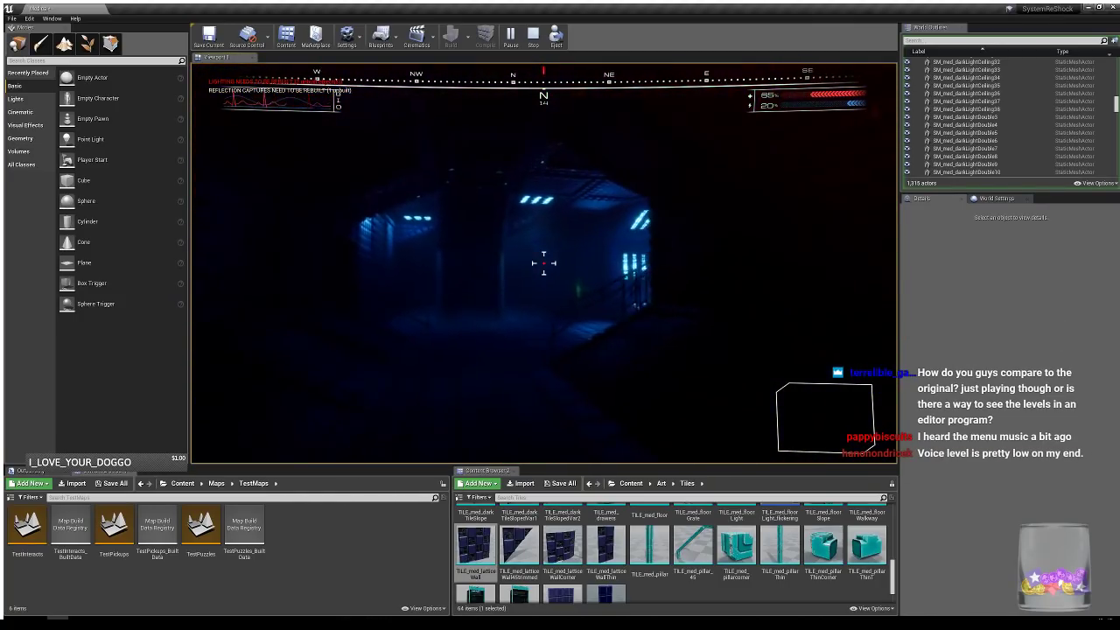
key("w")
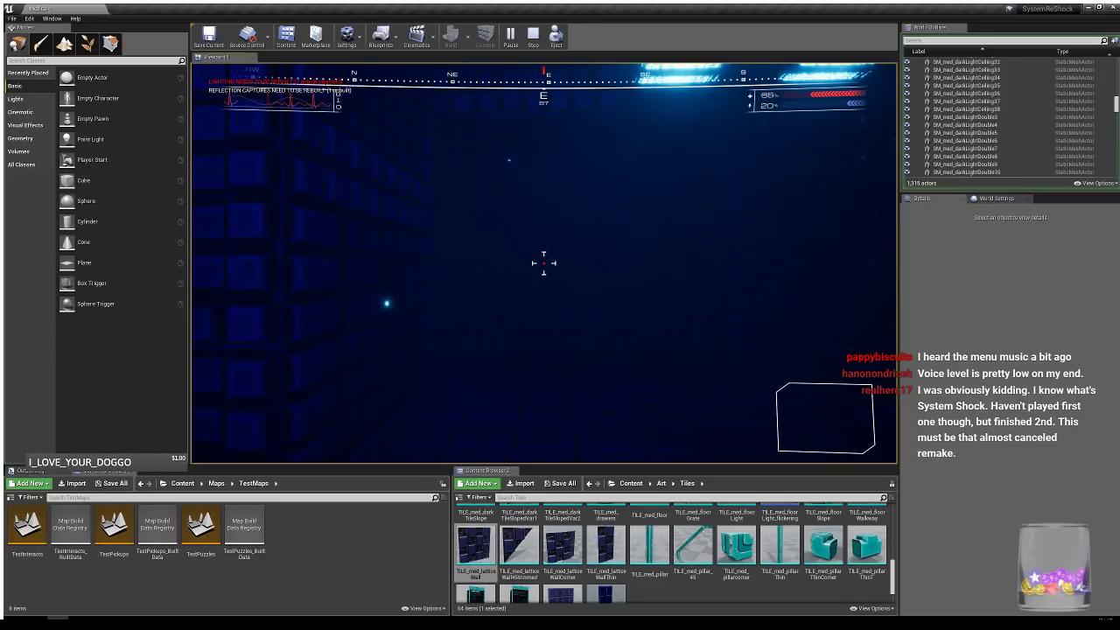
key("Escape")
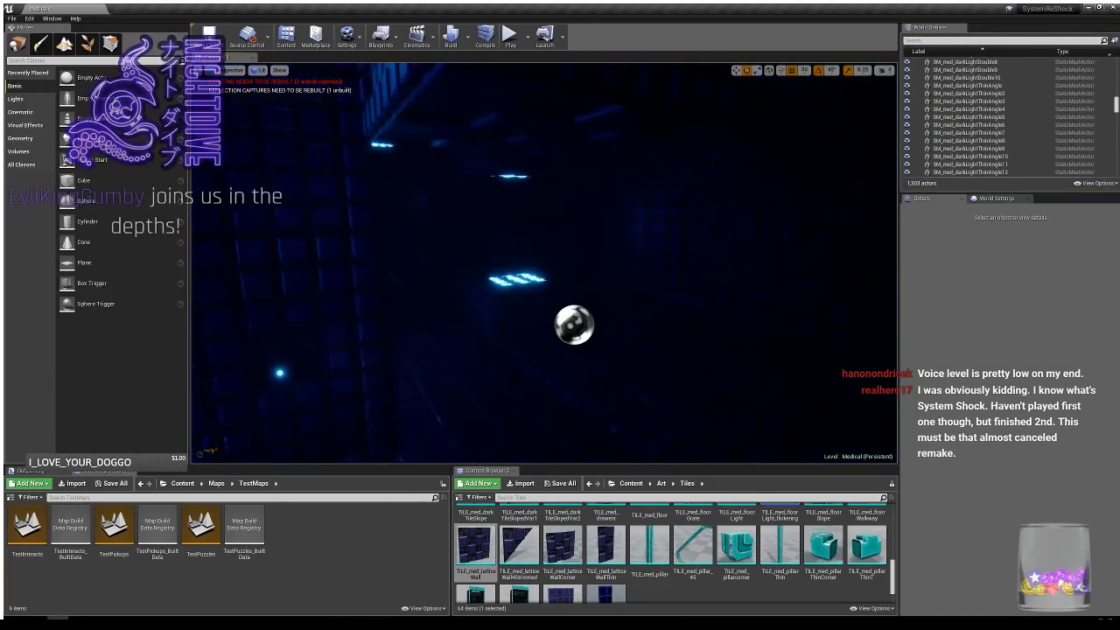
- Switch the view to unlit and duplicate the sloped ceiling tile twice along the side passage at Z 500
right_click_drag(544, 263, 462, 236)
key("alt+3")
key("w")
right_click_drag(705, 302, 637, 303)
key("w")
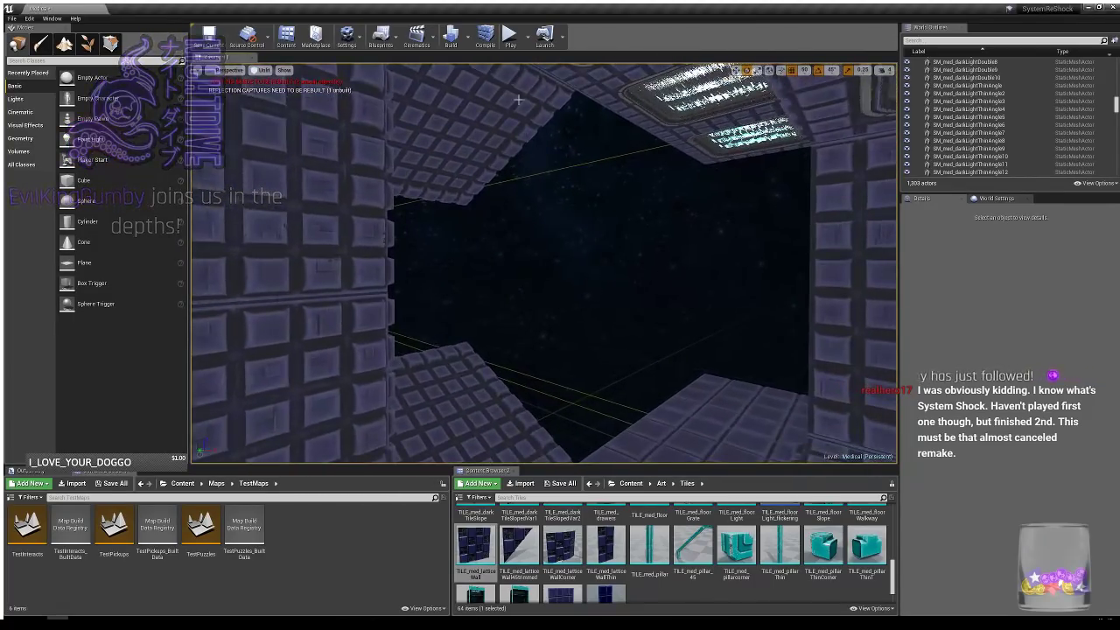
left_click(507, 140)
right_click_drag(611, 222, 643, 201)
key("w")
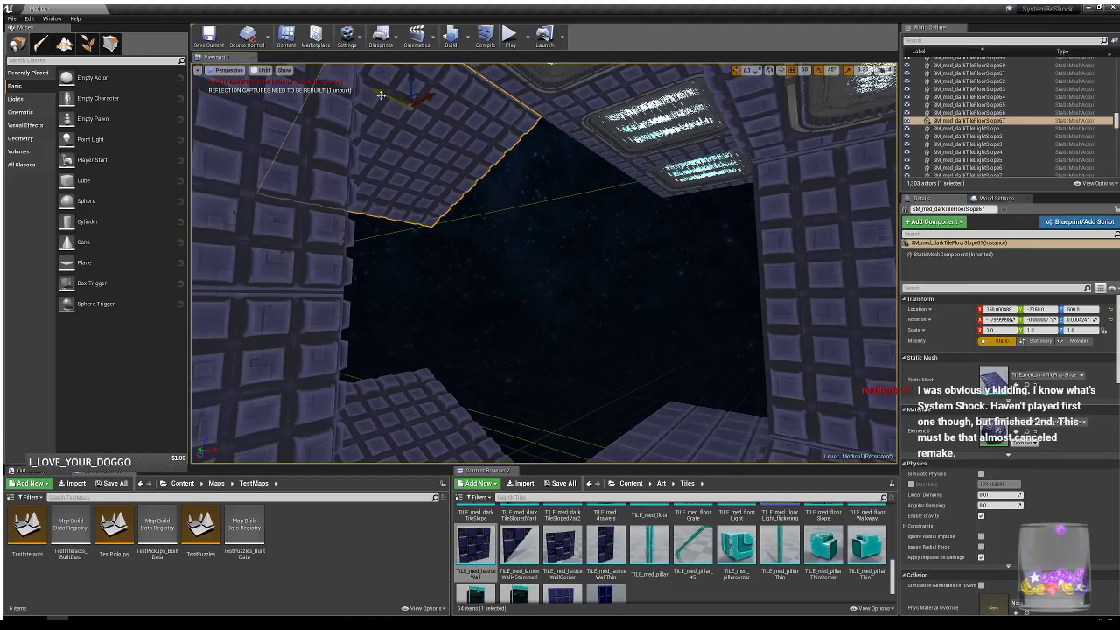
left_click_drag(379, 93, 504, 155, "alt")
right_click_drag(550, 183, 562, 180)
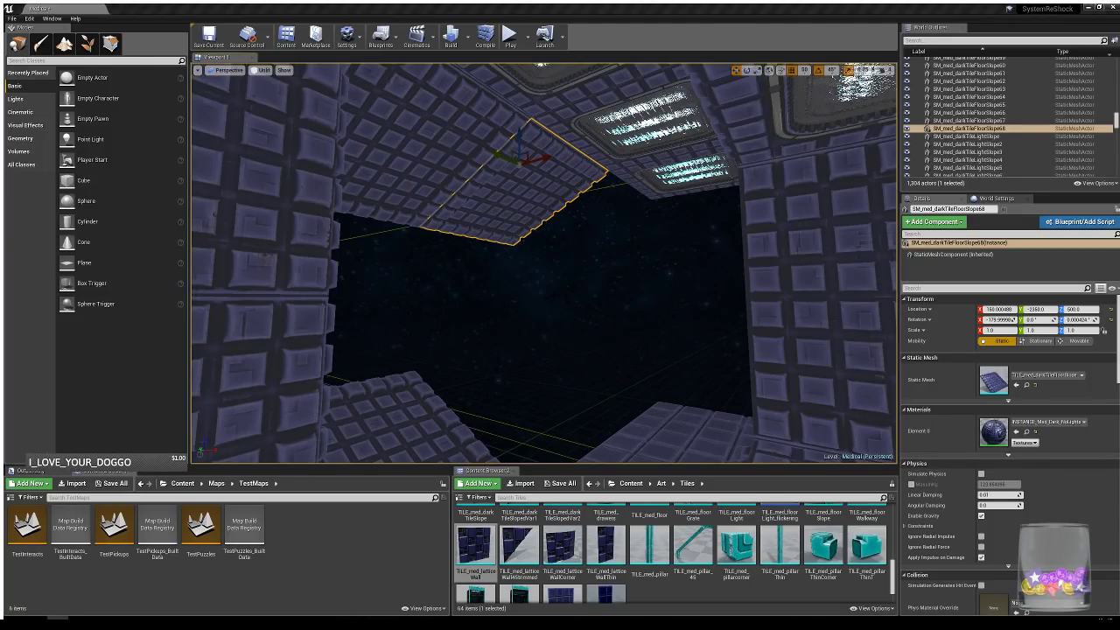
left_click_drag(506, 158, 573, 191, "alt")
right_click_drag(637, 249, 622, 310)
- Duplicate the two new sloped ceiling tiles down to floor level at Z 100 and flip the copies 180° to face up
left_click(525, 142, "ctrl")
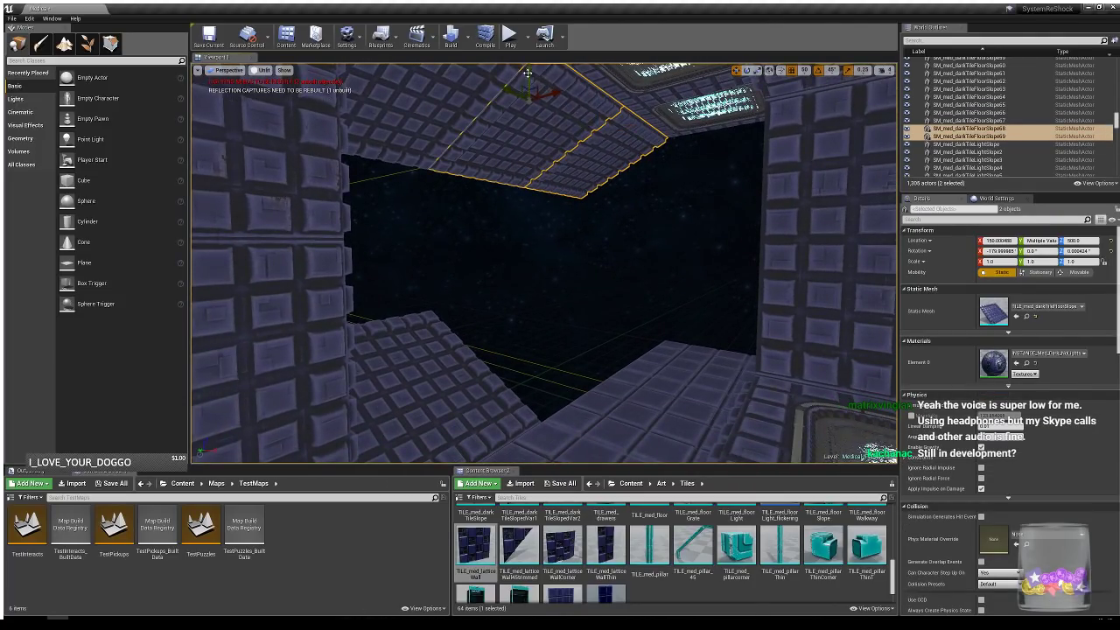
left_click_drag(527, 73, 538, 322, "alt")
key("e")
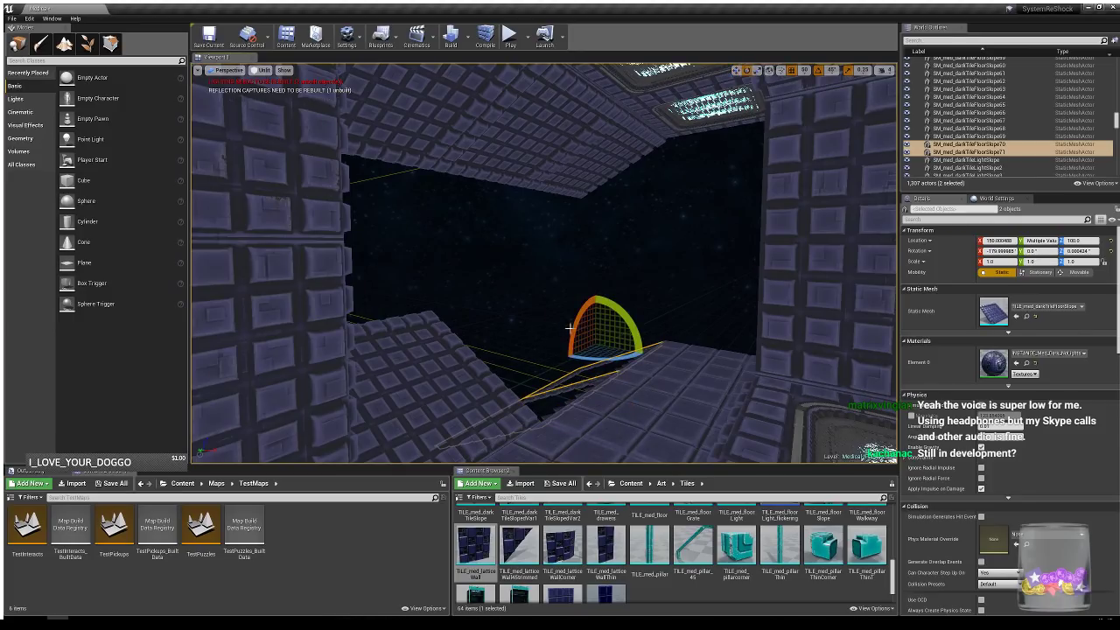
left_click_drag(612, 324, 574, 350)
key("w")
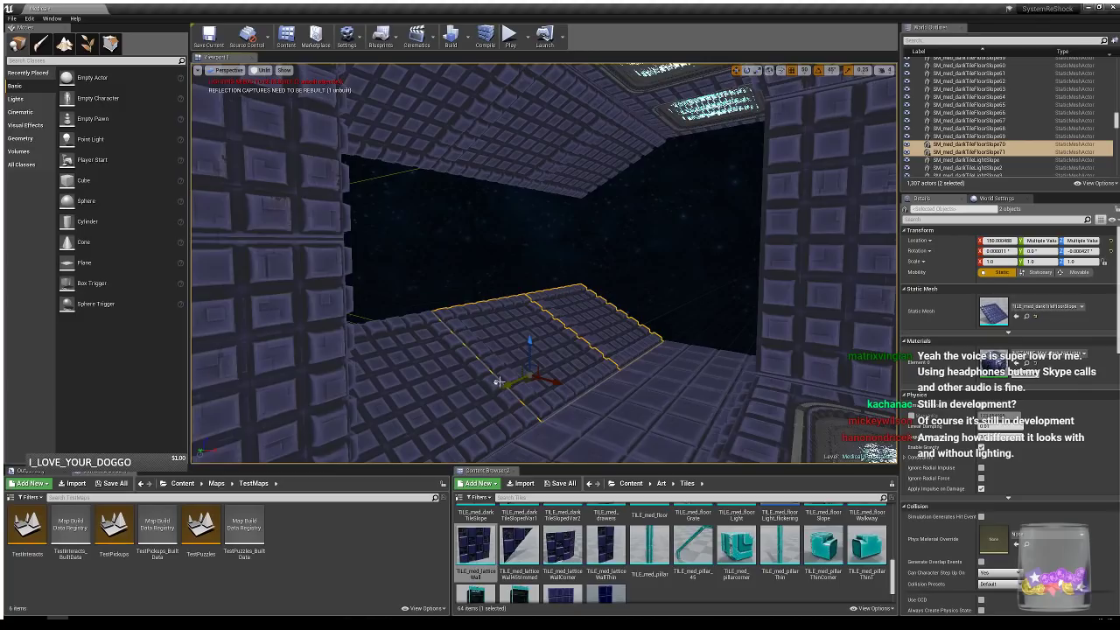
- Duplicate the dark wall tile behind the ledge across to the passage's far side, above the sloped floor at Z 200
right_click_drag(639, 293, 564, 331)
right_click_drag(494, 293, 603, 223)
right_click_drag(662, 302, 761, 306)
left_click(653, 312)
right_click_drag(653, 312, 578, 346)
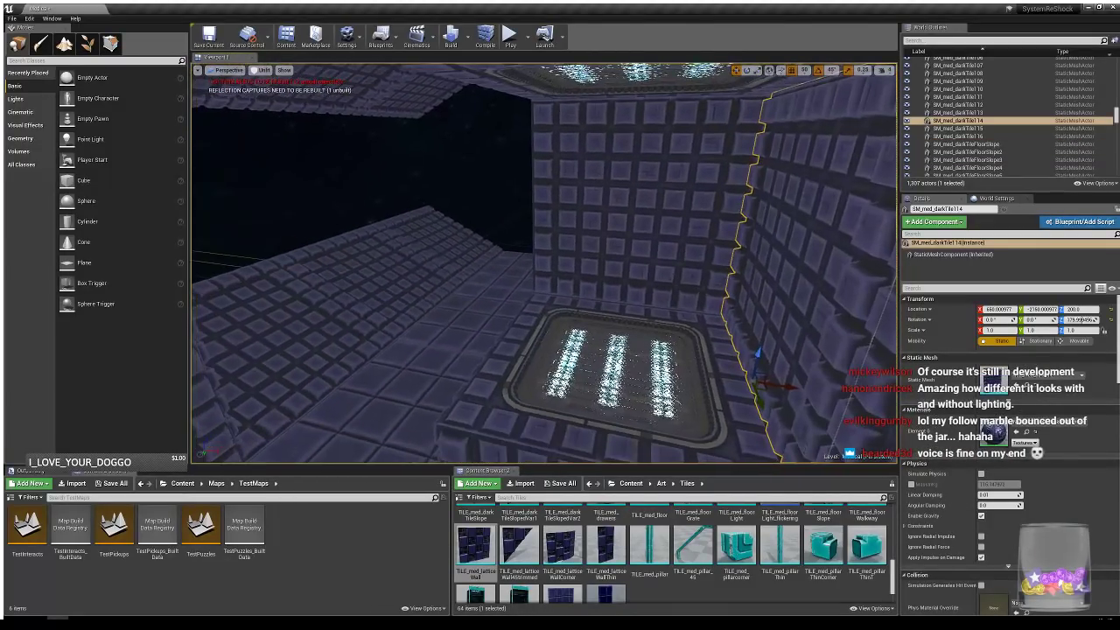
left_click_drag(767, 391, 324, 241, "alt")
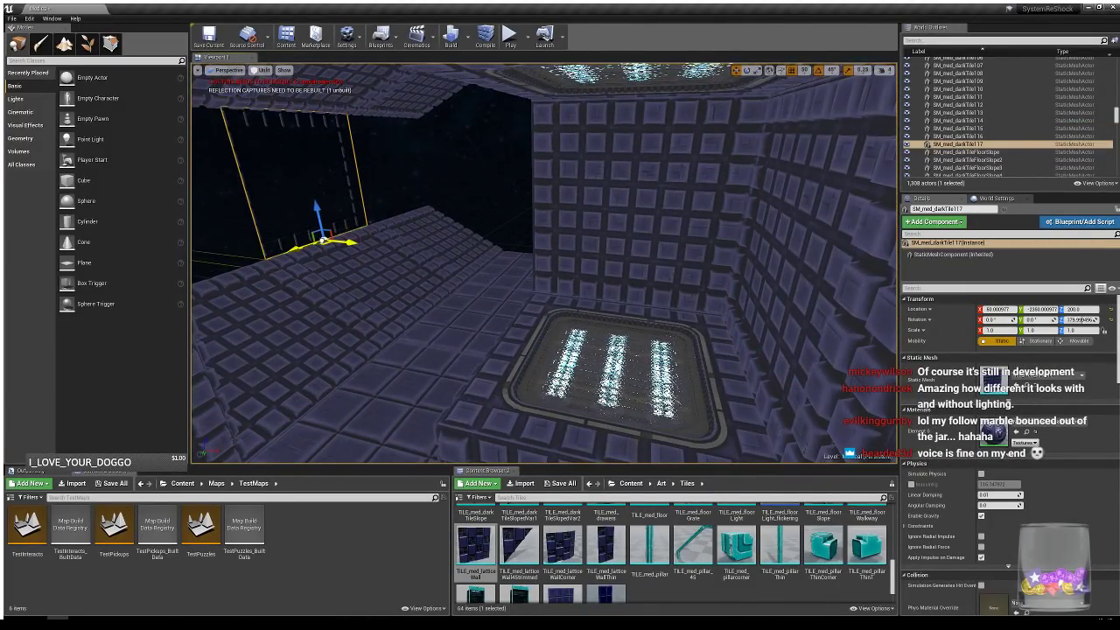
right_click_drag(541, 286, 413, 290)
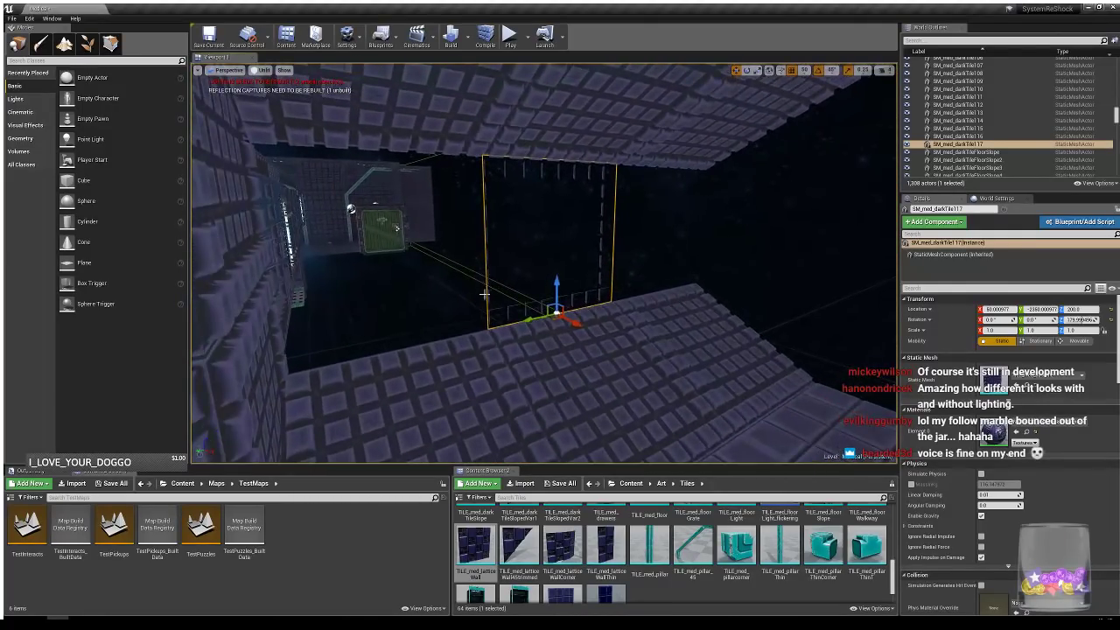
- Rotate the far-side wall tile 180° to face the passage and duplicate it alongside toward the corridor at Z 200
key("e")
left_click_drag(544, 328, 353, 338)
key("w")
mouse_move(549, 341)
right_mouse_down()
mouse_move(581, 333)
mouse_move(562, 337)
right_mouse_up()
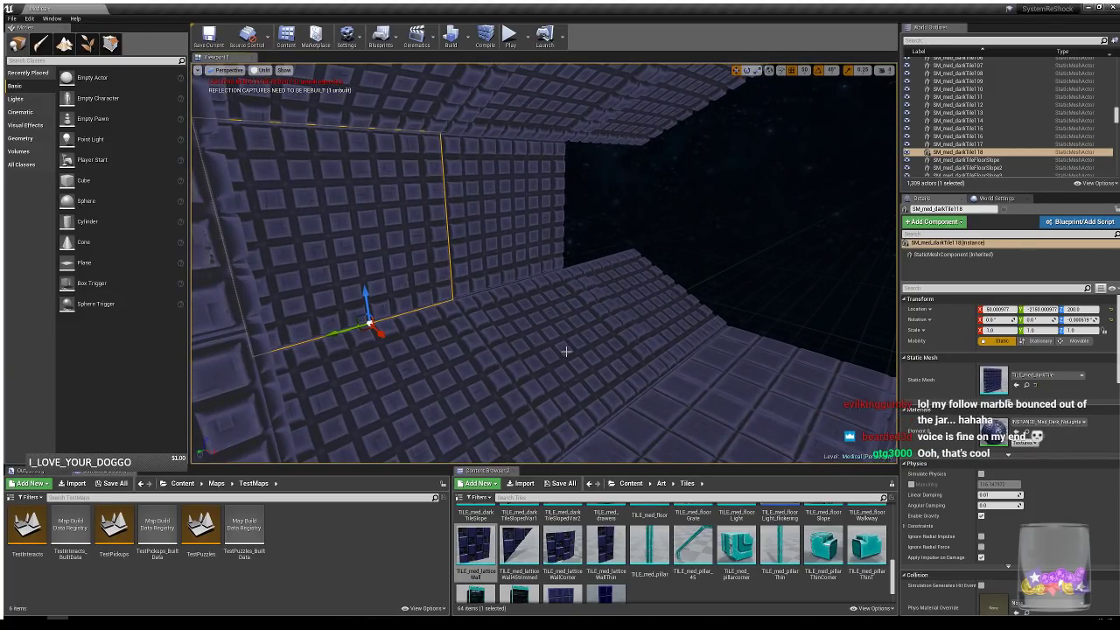
- Duplicate the far-side dark wall tile once more along the passage, above the sloped floor at Z 200
left_click_drag(327, 333, 595, 275, "alt")
right_click_drag(595, 275, 622, 277)
right_click_drag(532, 307, 500, 306)
- Try a copy of the far-side wall tile rotated 180° in place, and delete that copy
left_click(403, 313)
right_click_drag(404, 314, 372, 334)
left_click_drag(500, 354, 409, 377, "alt")
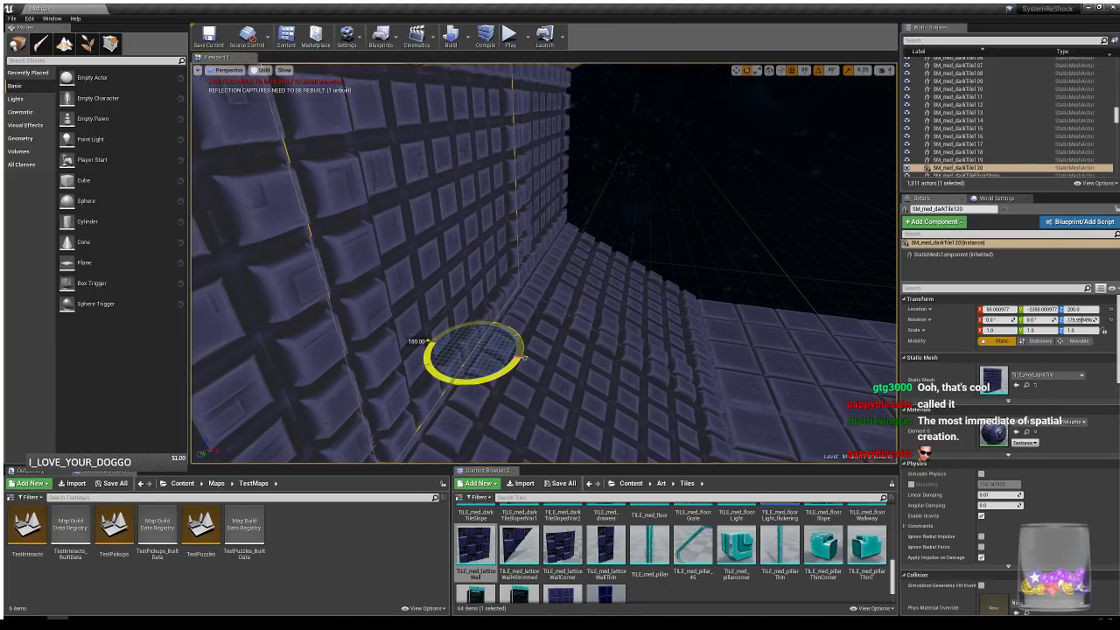
right_click_drag(409, 377, 525, 372)
right_click_drag(866, 304, 850, 305)
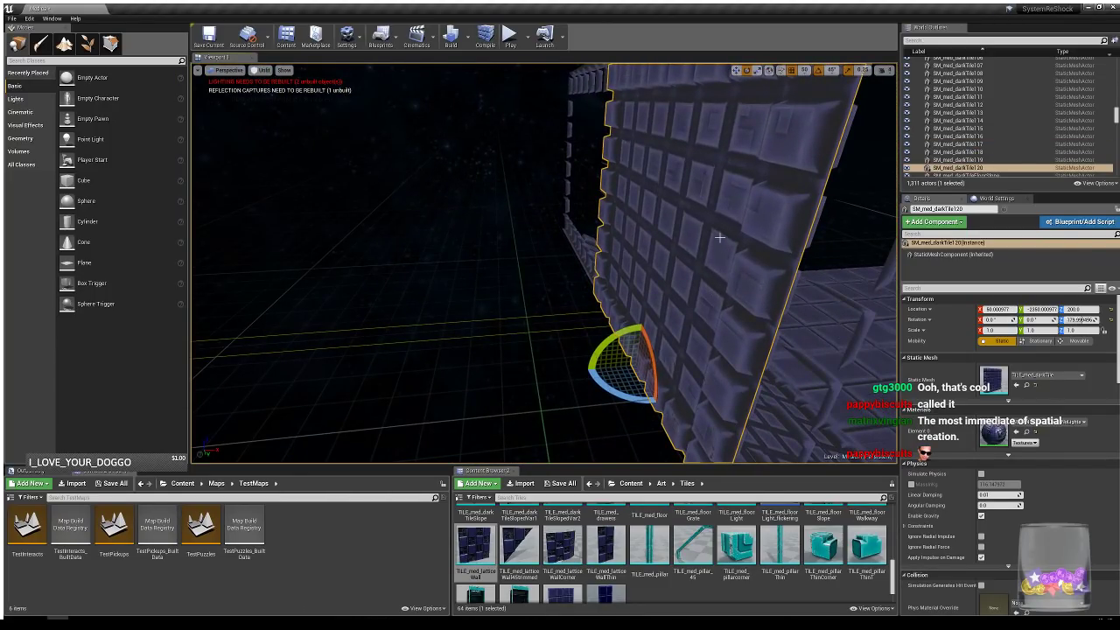
right_click_drag(719, 236, 312, 283)
key("Delete")
- Duplicate the passage's end wall tile as a perpendicular wall piece closing off the far corner at Z 200
left_click(409, 278)
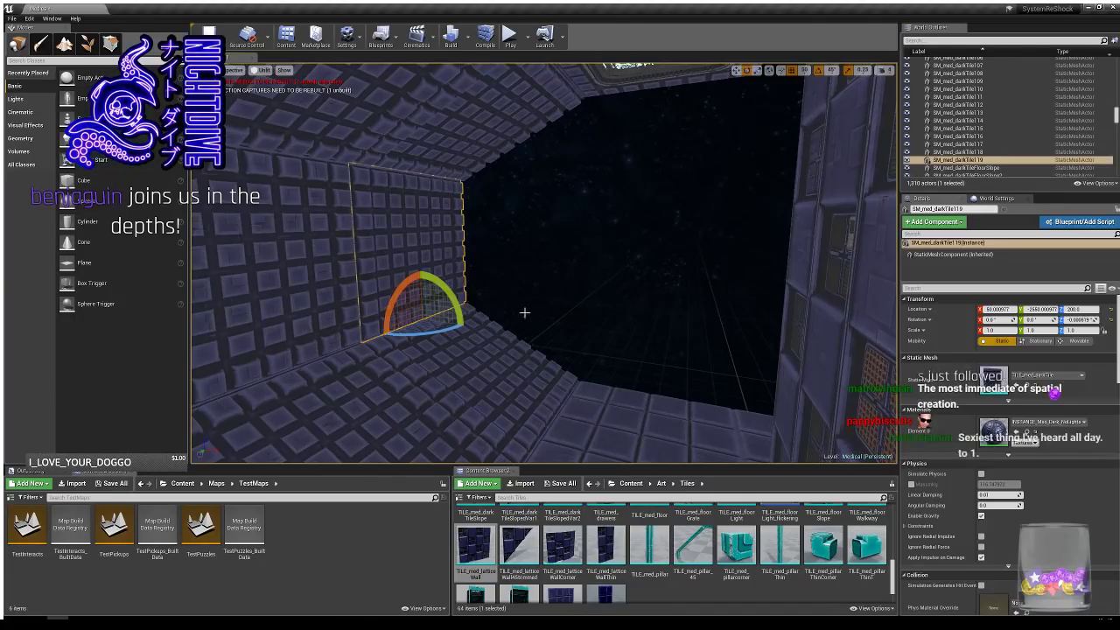
right_click_drag(525, 313, 441, 270)
key("w")
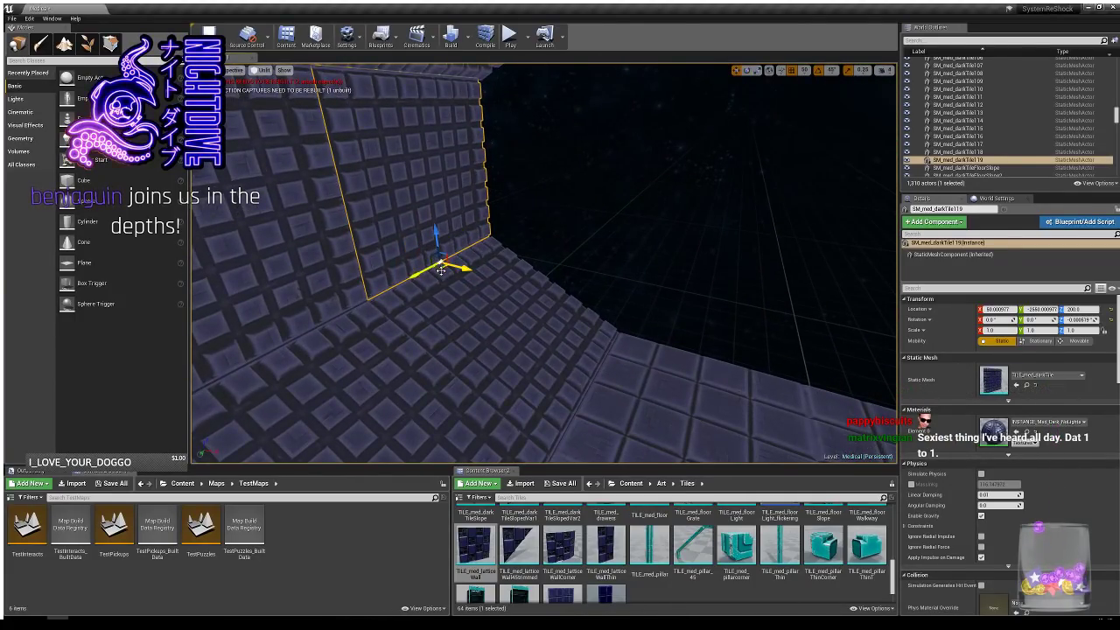
left_click_drag(441, 270, 560, 274, "alt")
right_click_drag(560, 274, 630, 254)
right_click_drag(639, 319, 609, 328)
- Duplicate a dark wall tile for the adjoining face of the outer corner, snap it to the grid and place it at X 250, Y -2750, Z 200
left_click_drag(432, 345, 535, 331, "alt")
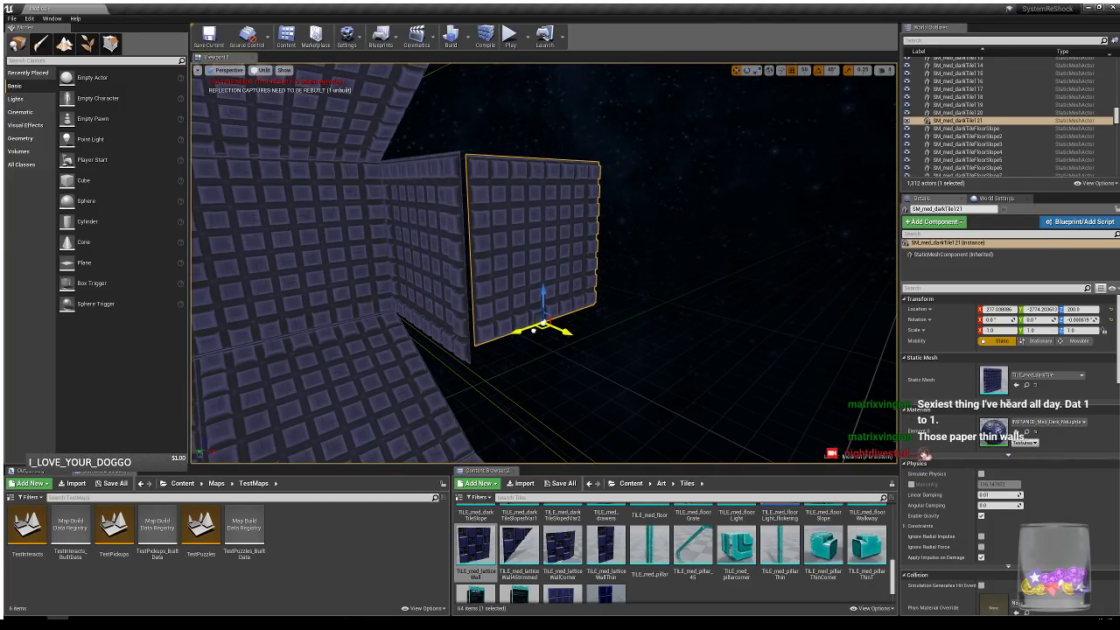
mouse_move(527, 370)
right_mouse_down()
mouse_move(490, 333)
mouse_move(517, 376)
mouse_move(542, 385)
right_mouse_up()
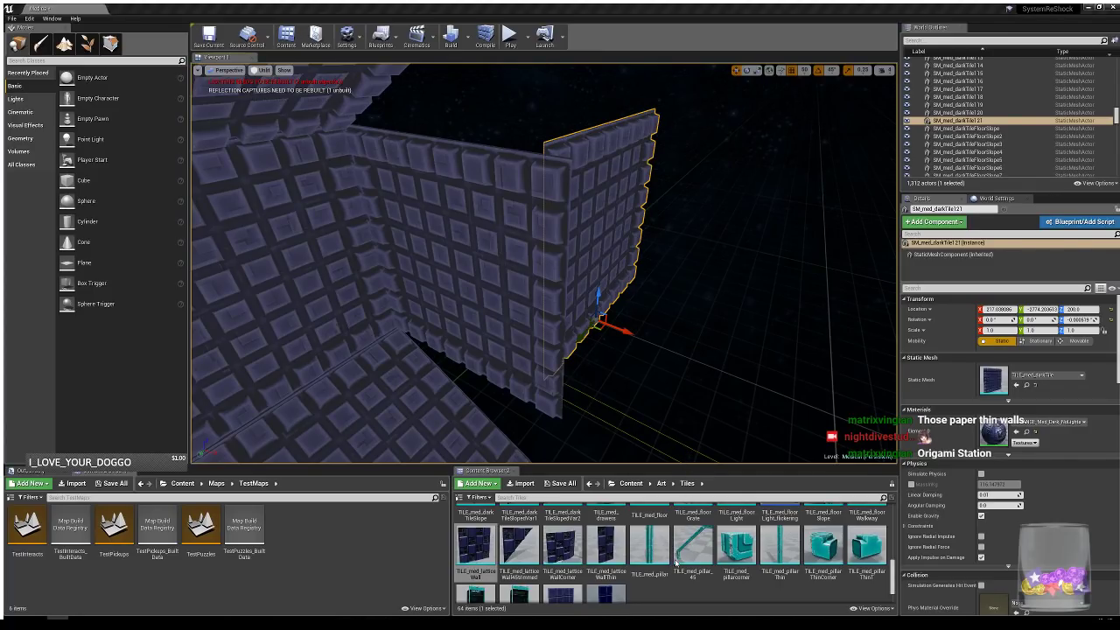
key("ctrl+End")
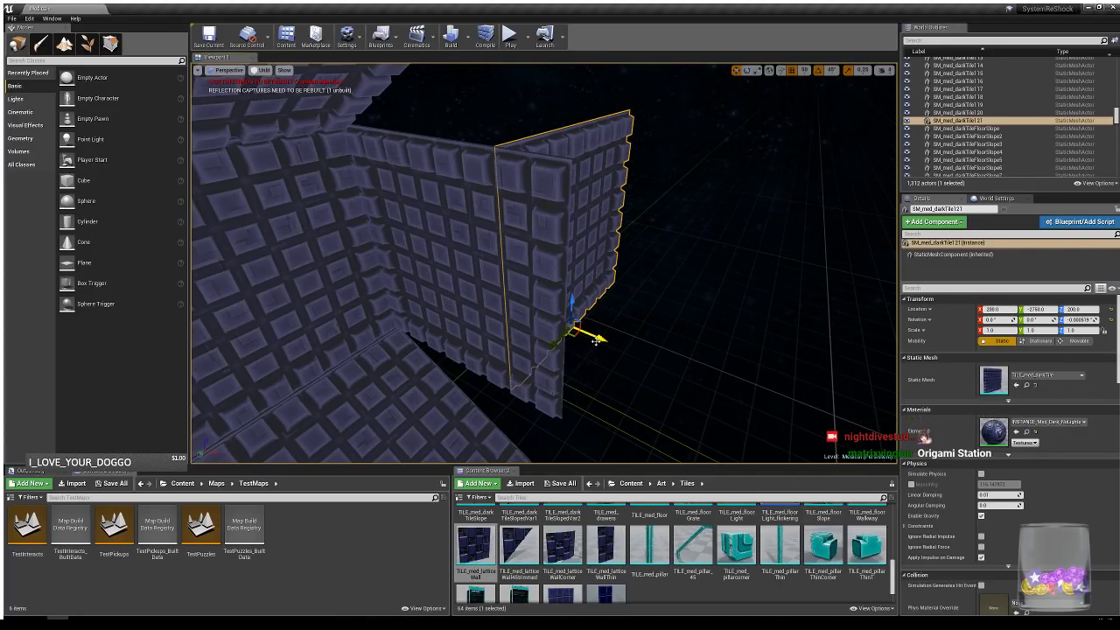
left_click_drag(595, 340, 647, 356)
key("s")
right_click_drag(761, 364, 673, 326)
key("s")
key("s")
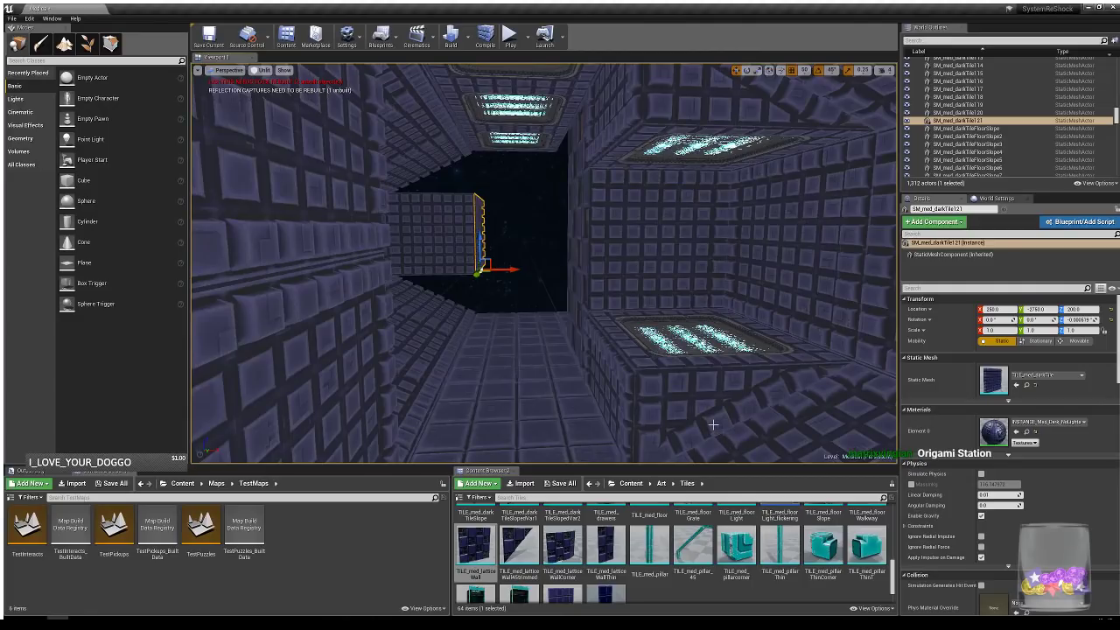
- Duplicate a triangular sloped tile from the corridor junction over to the passage's far corner at X 250, Z 200
left_click(716, 417)
key("s")
right_click_drag(715, 417, 805, 414)
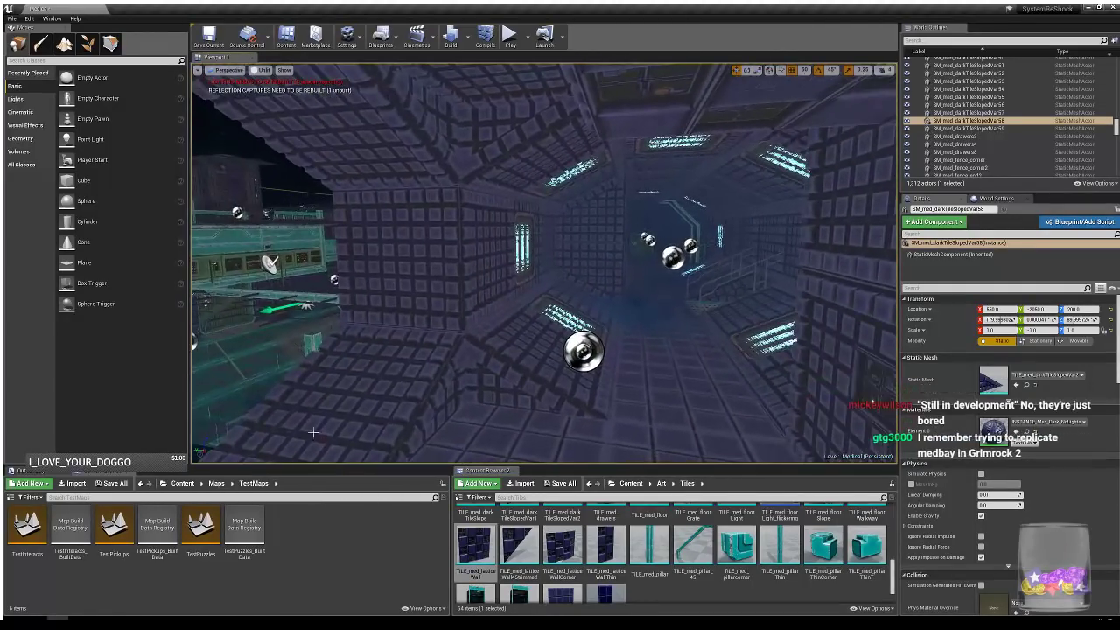
right_click_drag(560, 360, 573, 366)
left_click(465, 375)
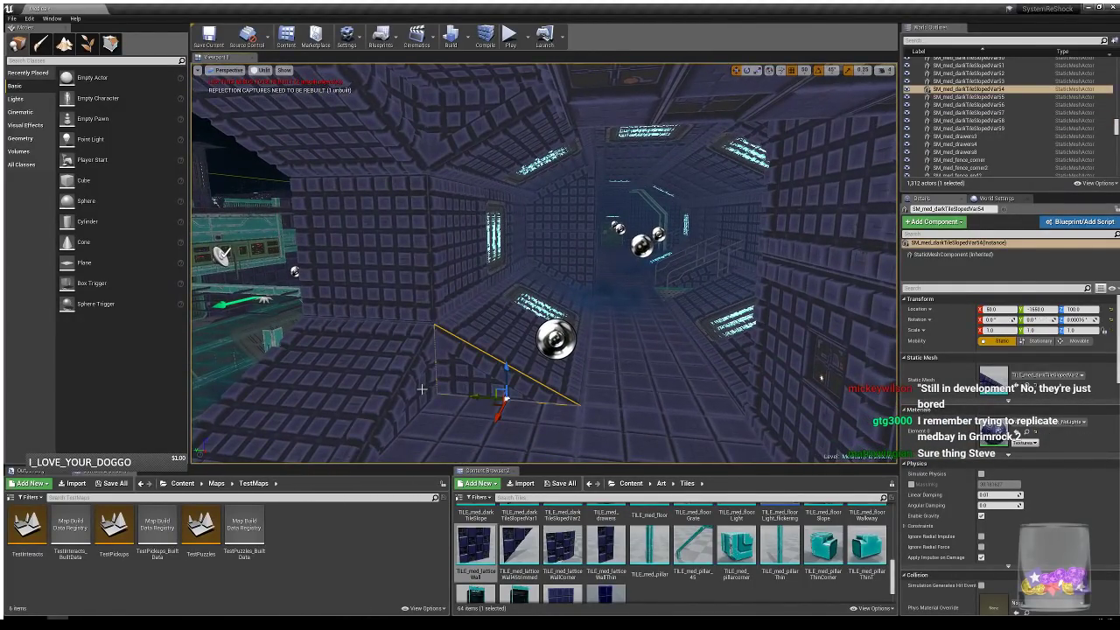
left_click(452, 115)
left_click(457, 117, "ctrl")
right_click_drag(456, 118, 661, 142)
right_click_drag(525, 180, 652, 425)
left_click(652, 347)
left_click_drag(695, 428, 481, 251, "alt")
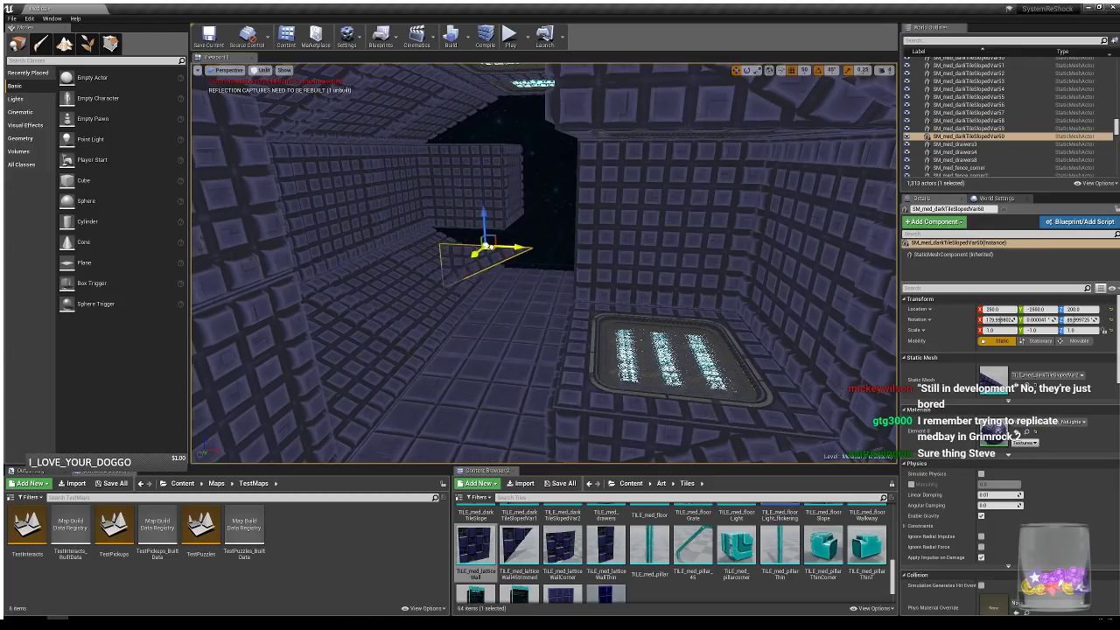
- Duplicate the triangular sloped tile and rotate the pieces to fit beneath both faces of the outer corner, selecting the pair
right_click_drag(510, 327, 581, 345)
left_click_drag(628, 351, 517, 339, "alt")
left_click(551, 376)
key("e")
left_click_drag(614, 375, 530, 302)
key("w")
left_click(453, 352, "ctrl")
- Duplicate the triangular pair up to Z 500 and flip it to fill the gap between the corner walls and the ceiling
right_click_drag(558, 369, 553, 346)
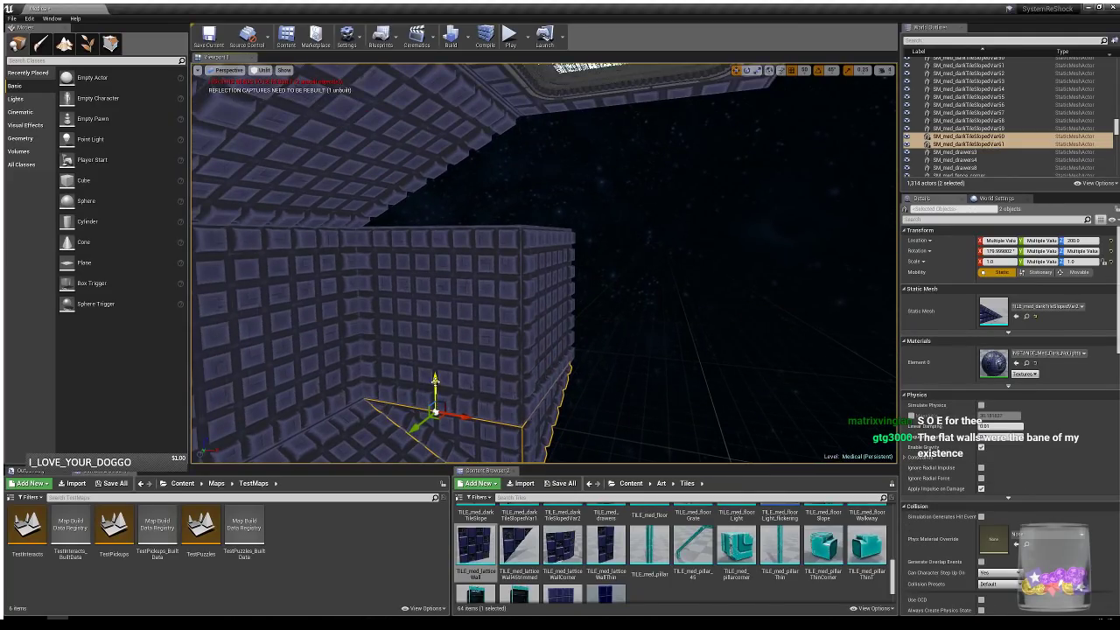
left_click_drag(434, 380, 439, 110, "alt")
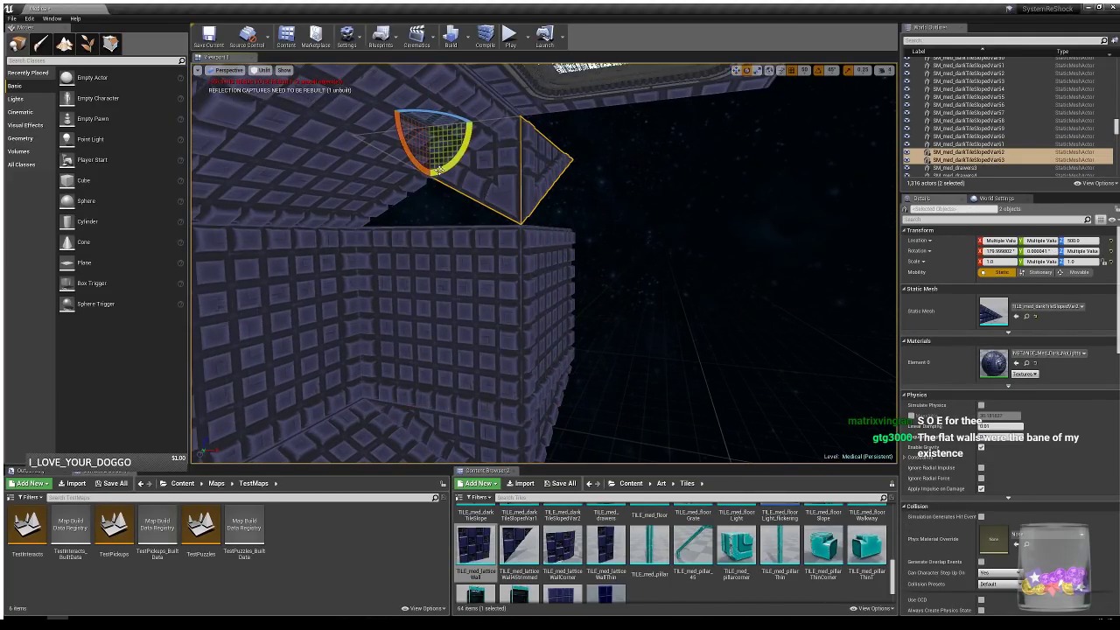
left_click_drag(435, 171, 552, 232)
key("w")
right_click_drag(550, 245, 547, 252)
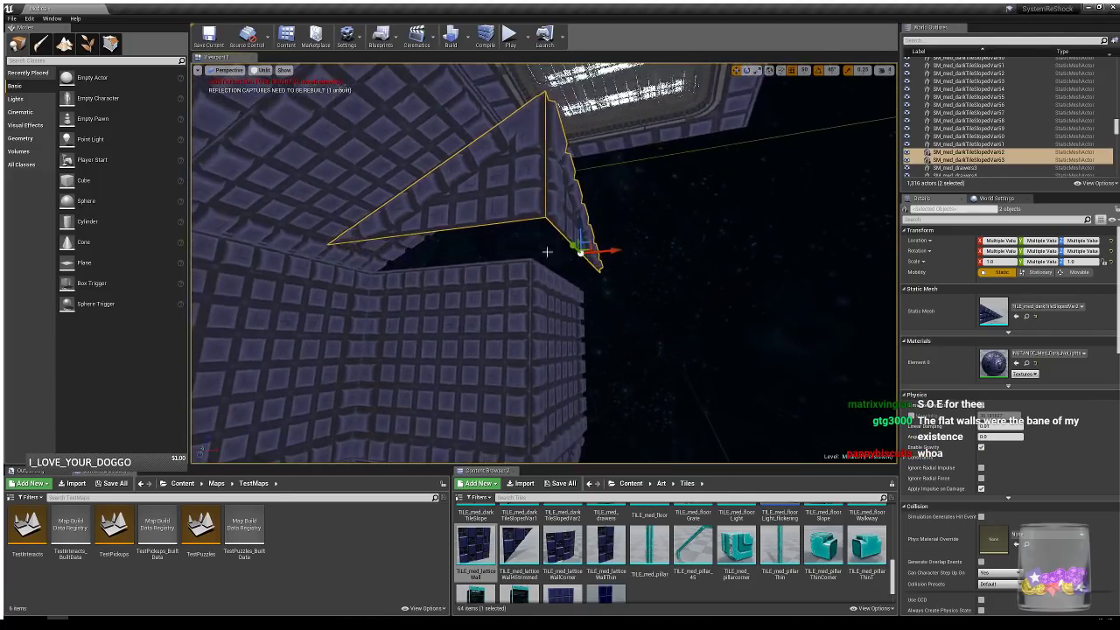
left_click_drag(613, 249, 551, 267)
mouse_move(568, 272)
right_mouse_down()
mouse_move(579, 285)
mouse_move(567, 282)
right_mouse_up()
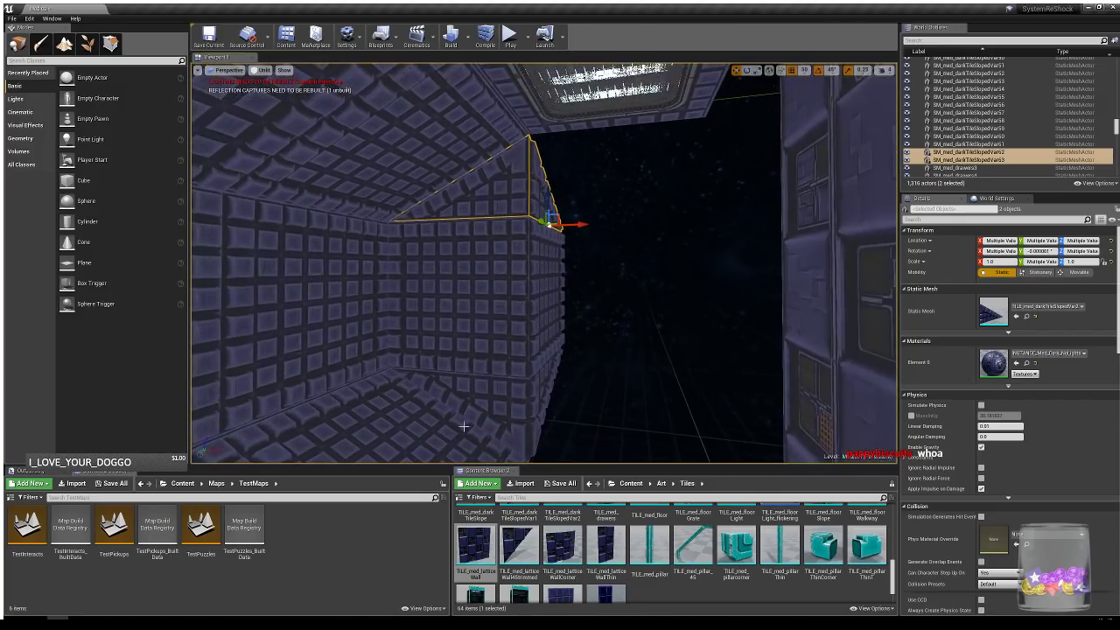
- Duplicate the passage's floor slope, wall and ceiling slope tiles together and turn the set 90° to continue past the outer corner
left_click(372, 408)
left_click(327, 308, "ctrl")
right_click_drag(360, 133, 357, 129)
left_click(360, 135, "ctrl")
left_click_drag(427, 108, 621, 136, "alt")
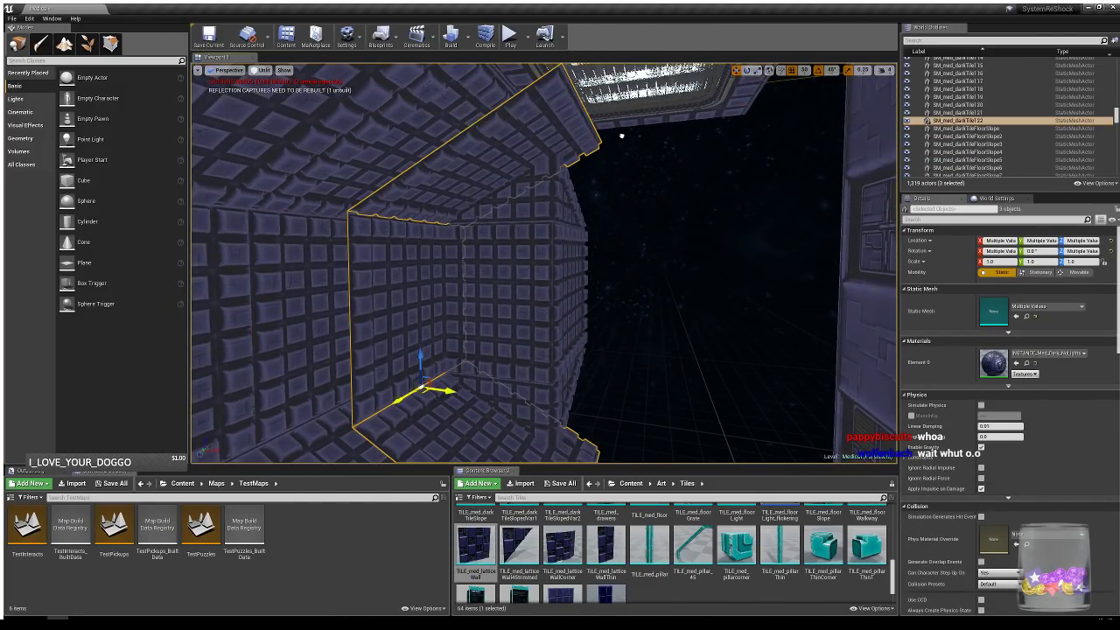
right_click_drag(504, 158, 464, 379)
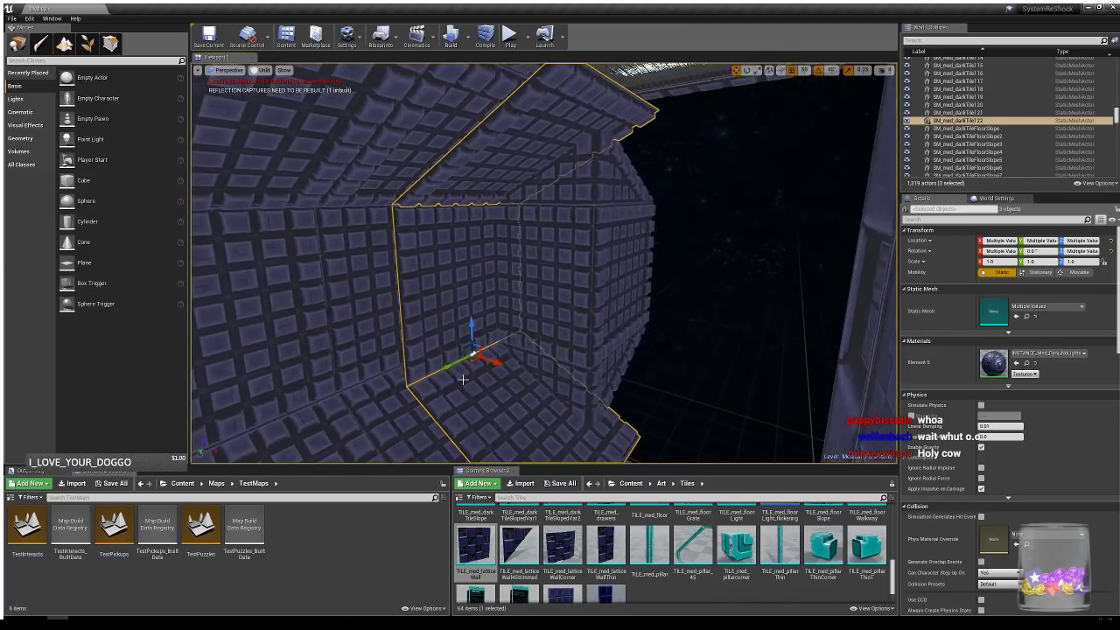
left_click_drag(446, 367, 726, 344)
key("w")
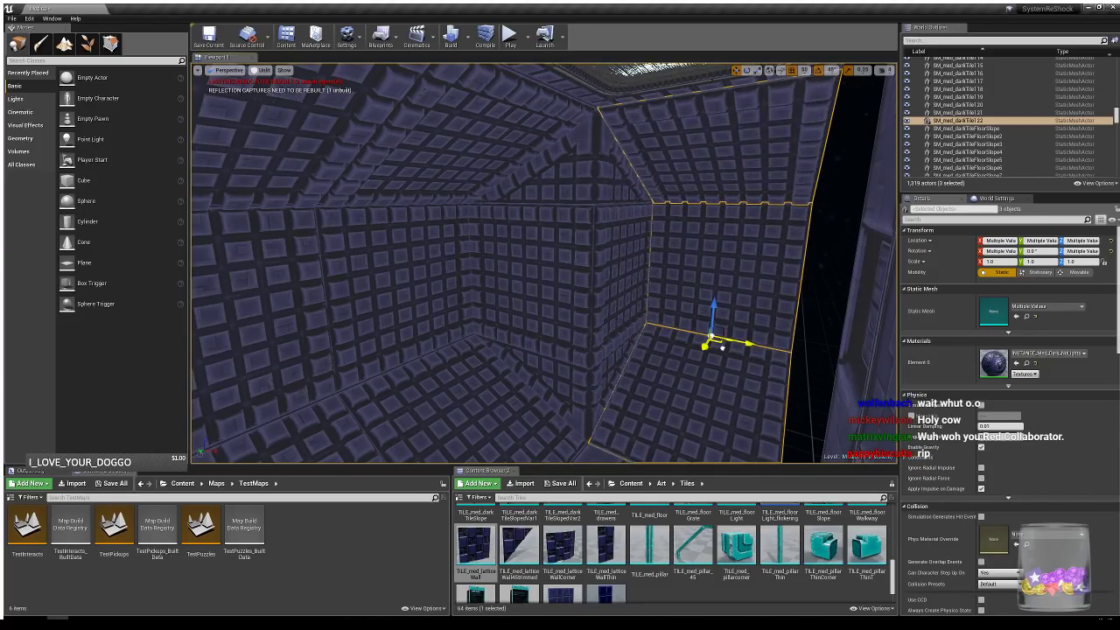
- Duplicate the three-tile floor slope, wall and ceiling slope set one tile further along the new wall
right_click_drag(580, 395, 660, 340)
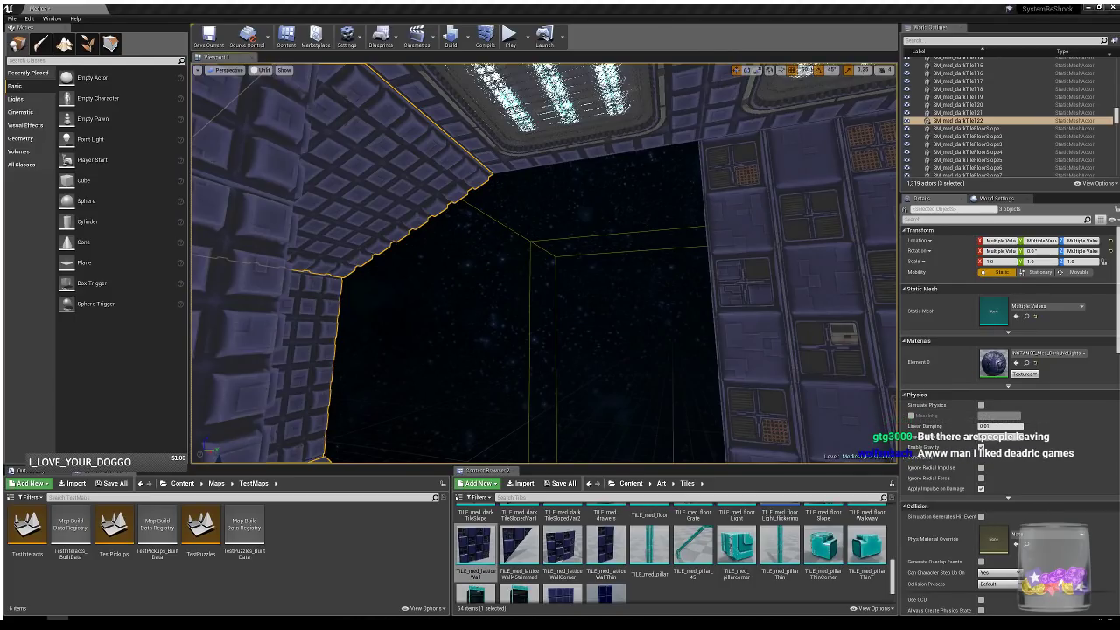
right_click_drag(638, 219, 452, 273)
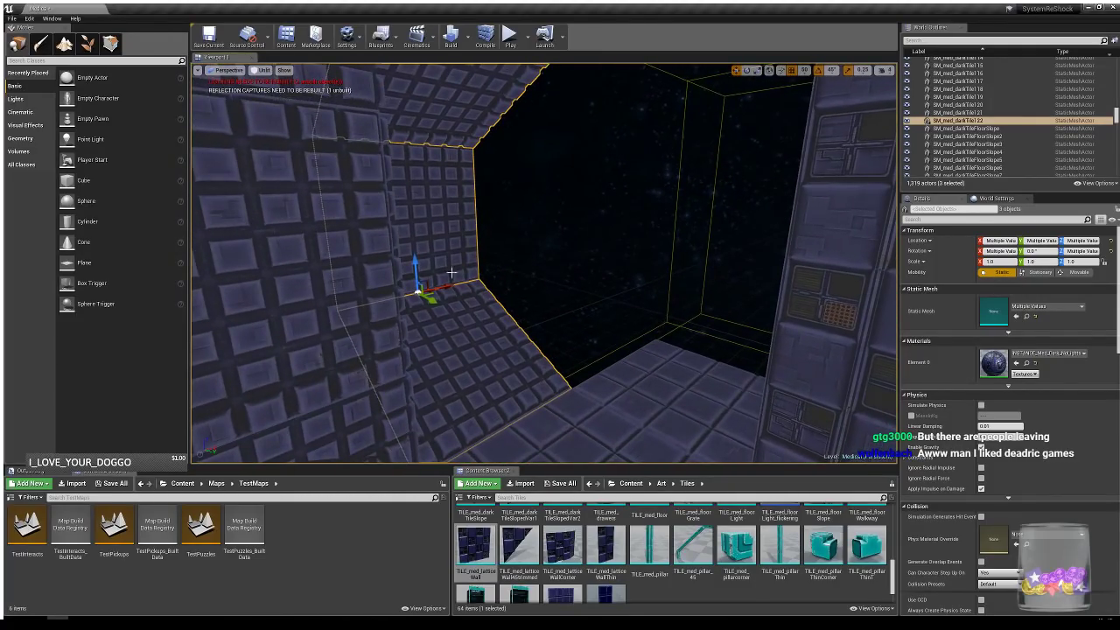
left_click_drag(452, 287, 542, 273, "alt")
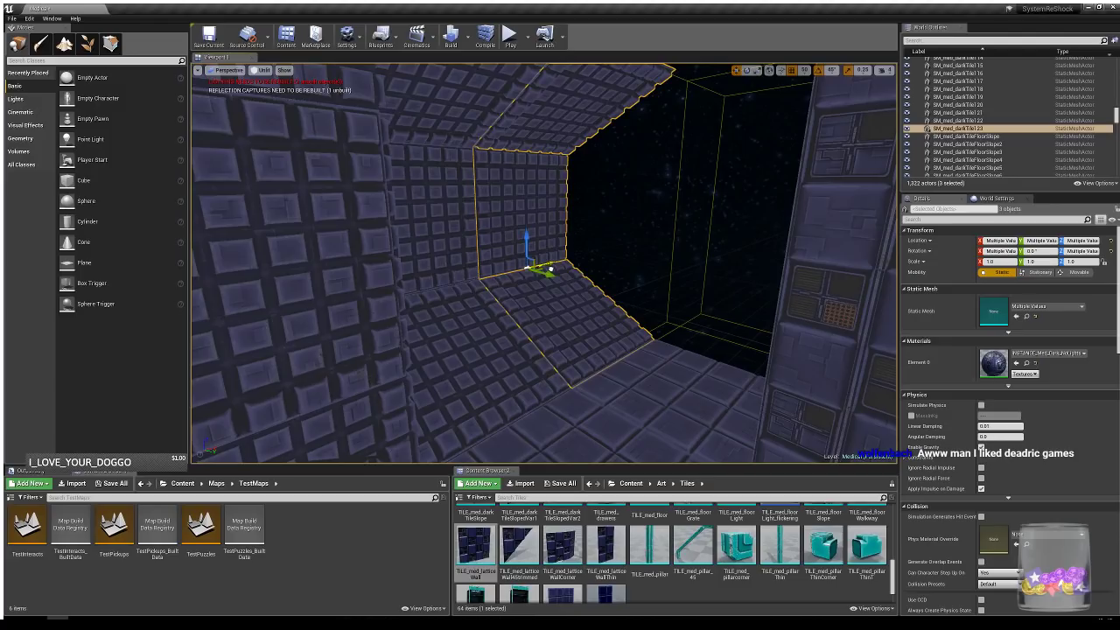
right_click_drag(583, 298, 713, 315)
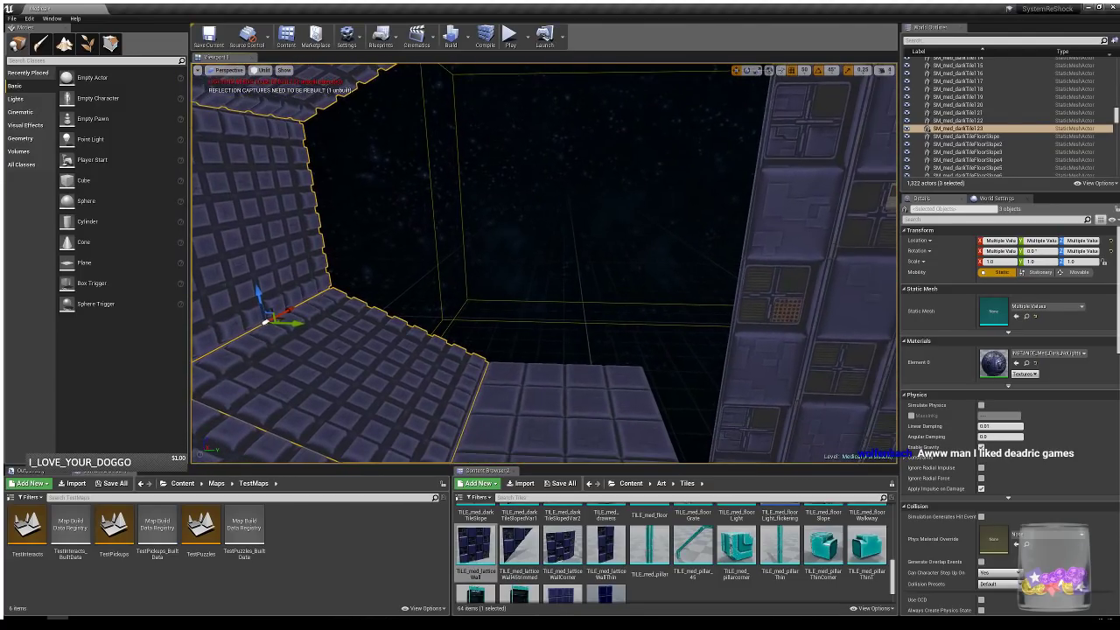
- Extend the flat floor with duplicates at X 750 and X 950 in the Y -2450 row, plus one at X 950, Y -2650
left_click(613, 395)
left_click_drag(653, 400, 623, 317, "alt")
right_click_drag(674, 357, 617, 357)
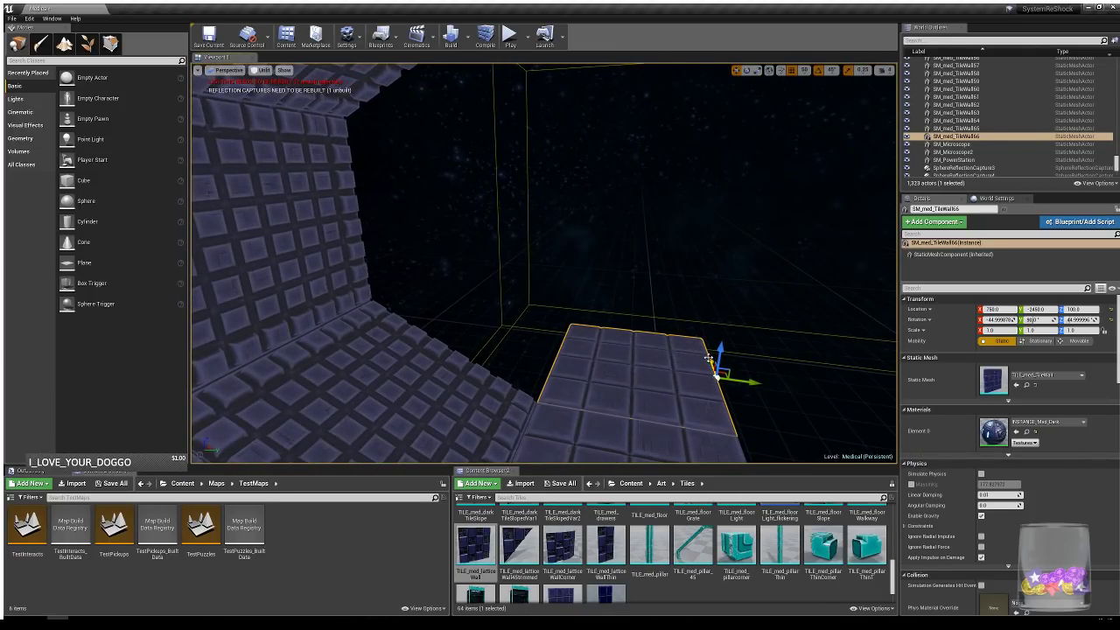
left_click_drag(709, 357, 697, 311, "alt")
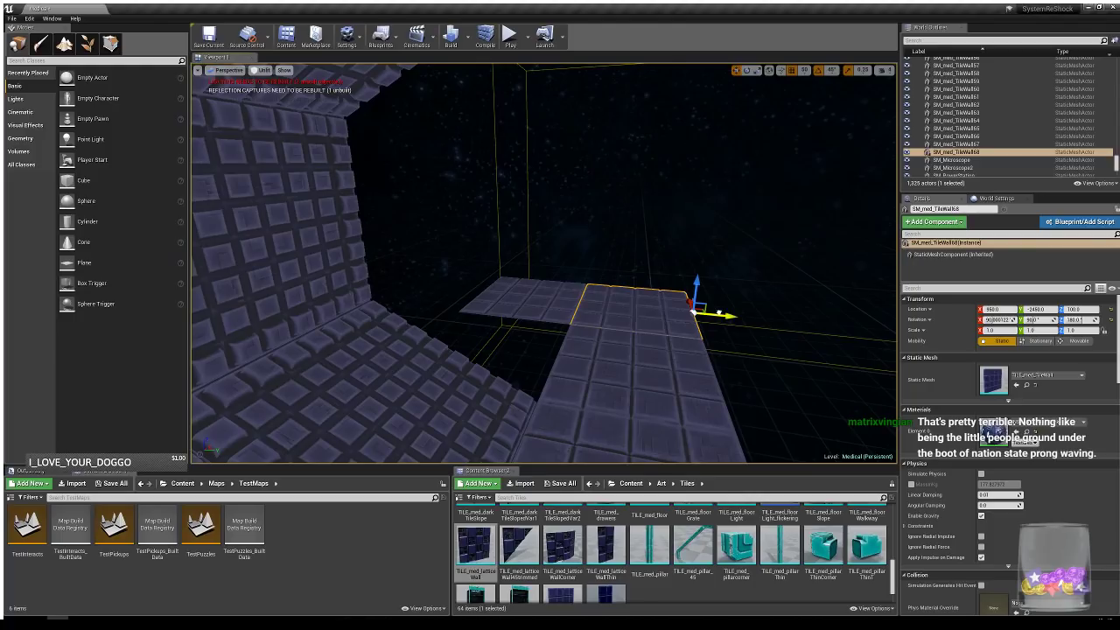
right_click_drag(719, 313, 385, 319)
right_click_drag(545, 262, 748, 327)
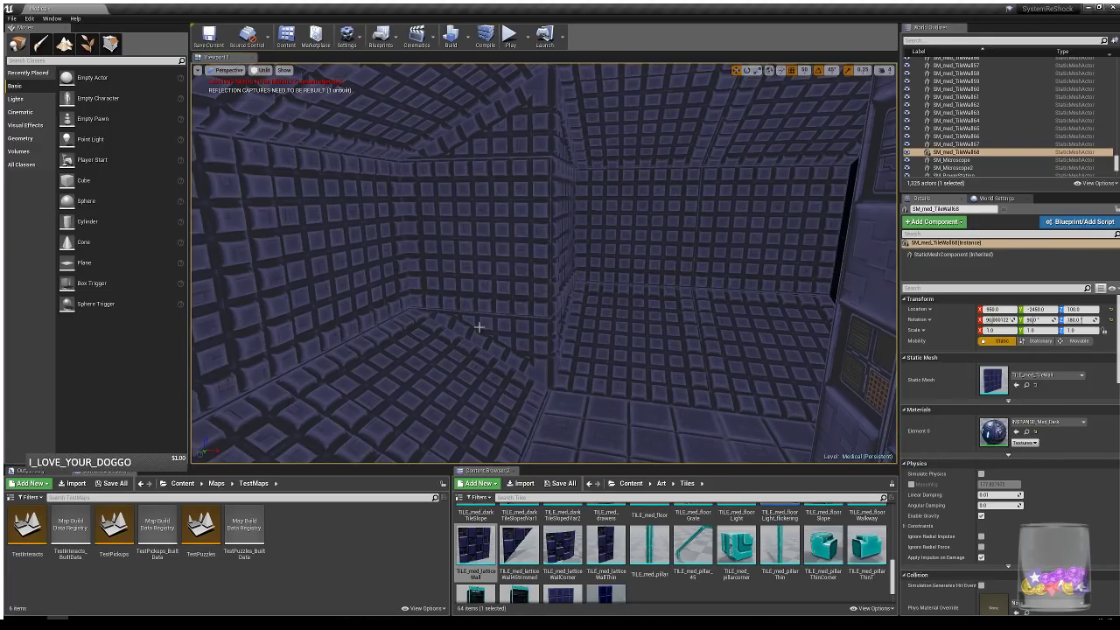
- Duplicate the end floor tile straight ahead to X 1150 and the side floor tile one further along the side branch
right_click_drag(480, 327, 458, 301)
key("w")
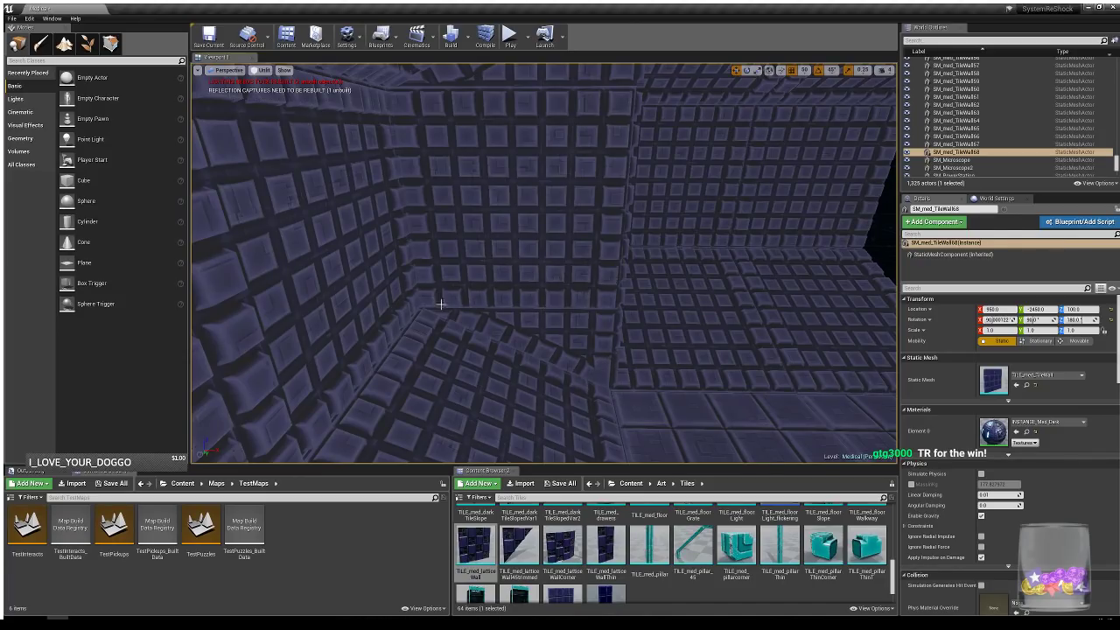
right_click_drag(741, 298, 859, 317)
key("w")
right_click_drag(736, 334, 735, 334)
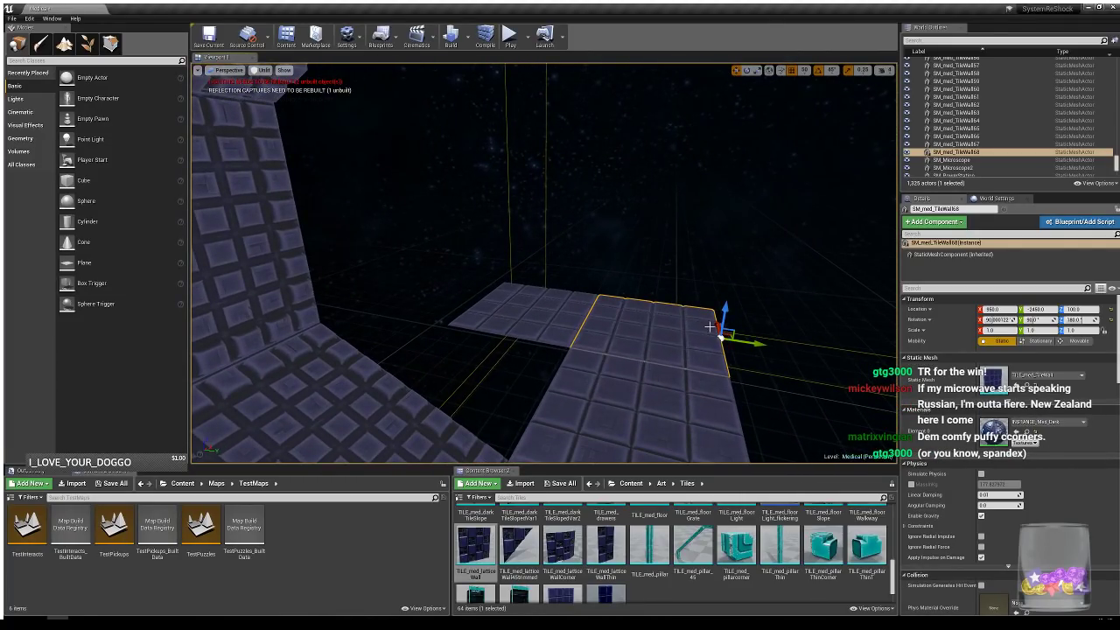
left_click_drag(716, 312, 714, 270, "alt")
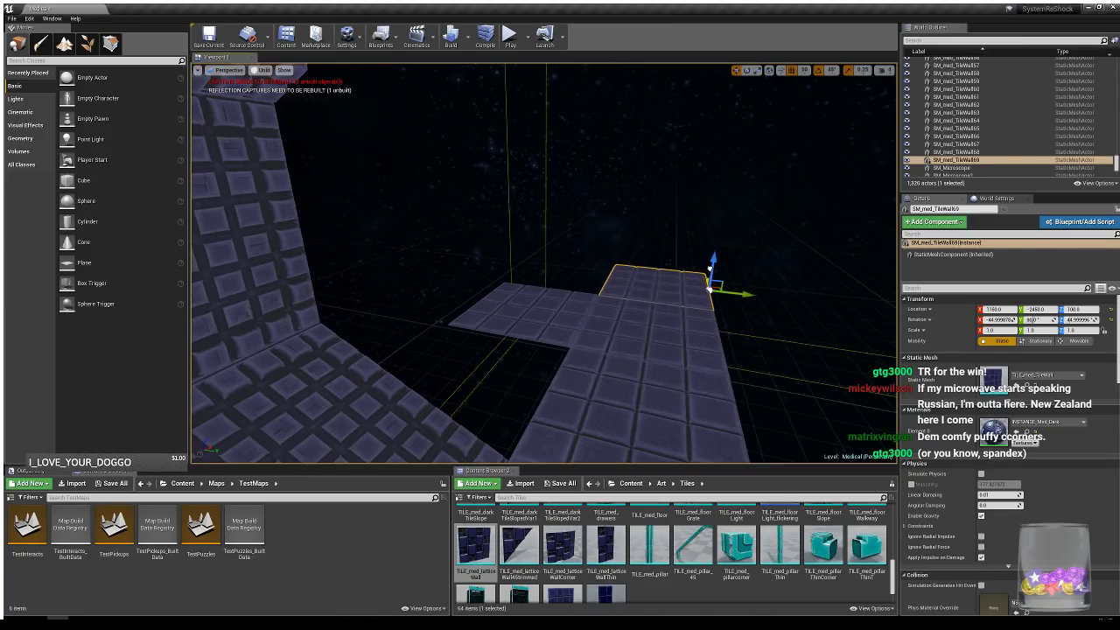
left_click(540, 328)
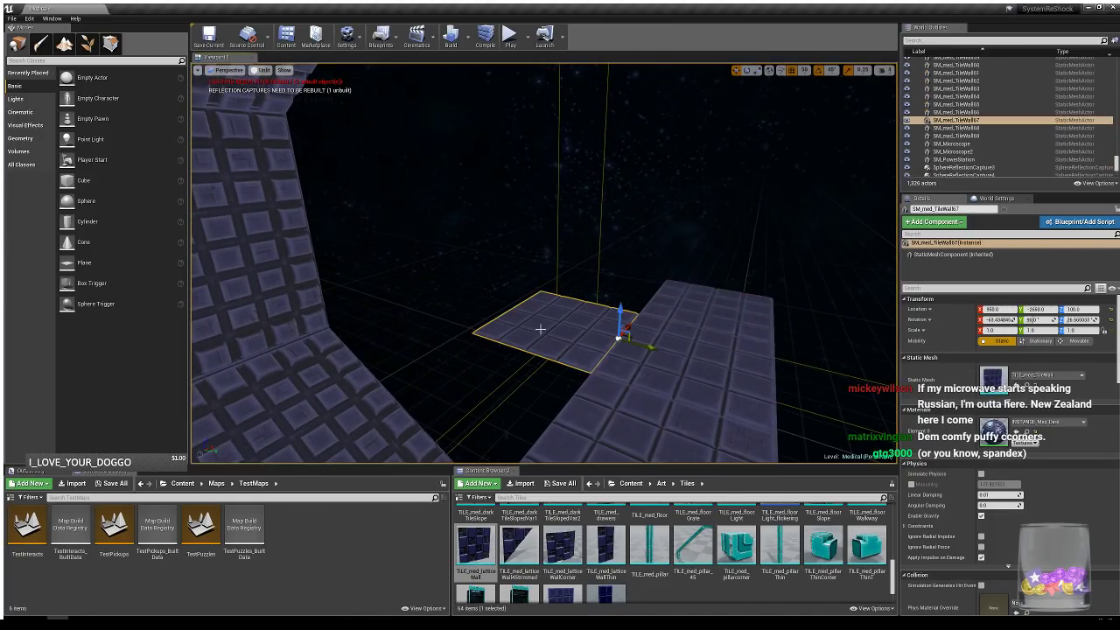
left_click_drag(650, 348, 531, 318, "alt")
- Duplicate the triangular floor slope pair from the corridor corner to the near inner corner where the new floor rows meet, at Z 100
right_click_drag(652, 344, 866, 359)
right_click_drag(573, 320, 735, 325)
left_click(573, 320)
left_click(575, 321, "ctrl")
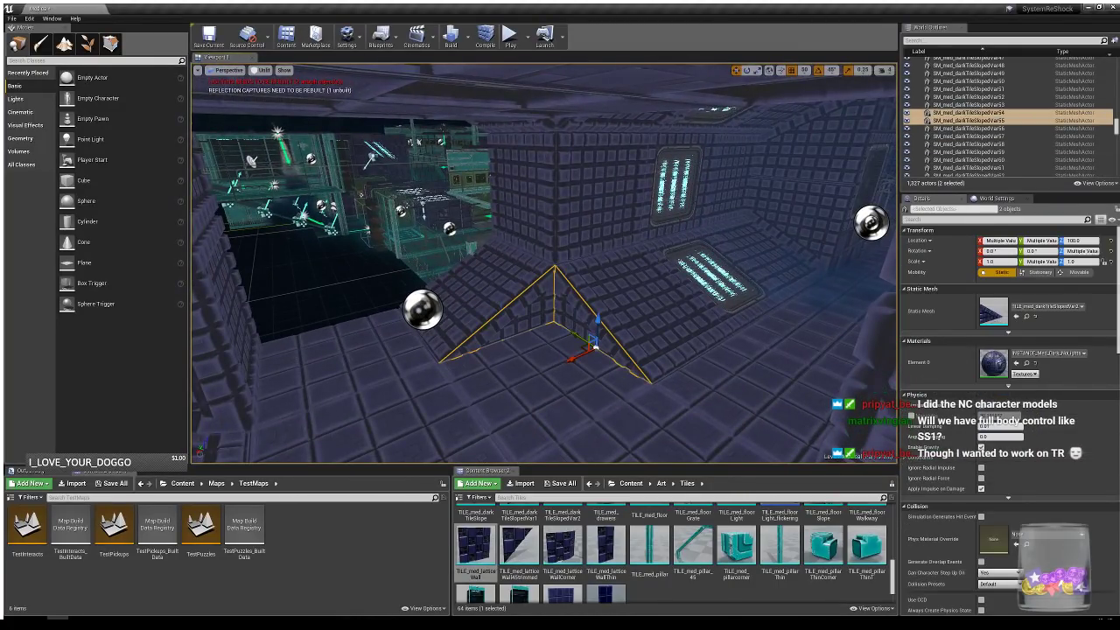
right_click_drag(575, 321, 797, 343)
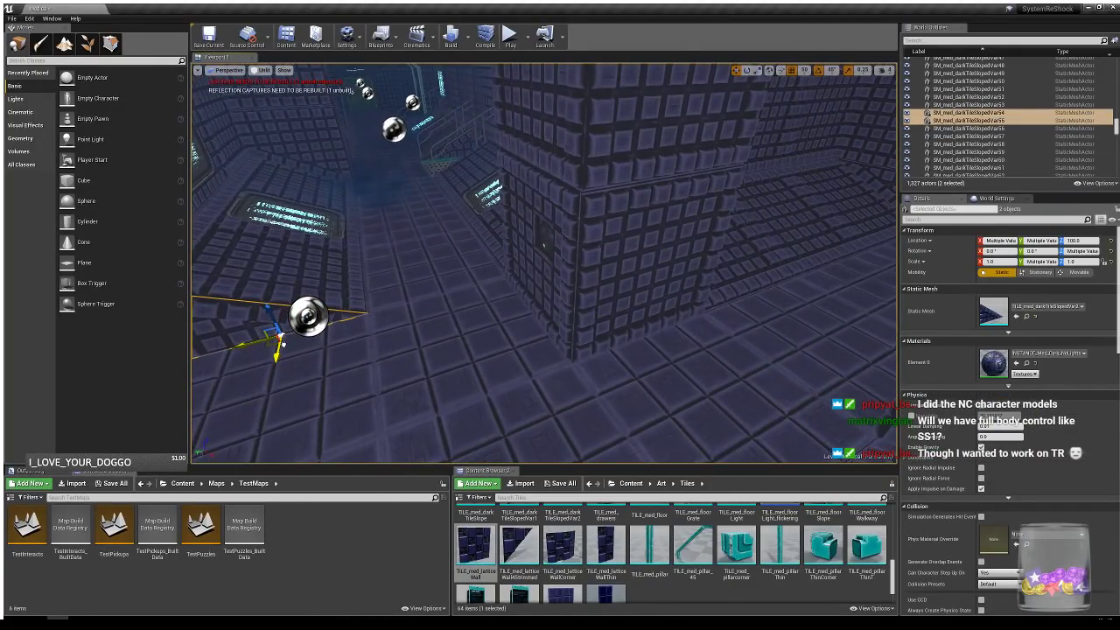
left_click_drag(281, 343, 893, 249, "alt")
right_click_drag(698, 330, 892, 342)
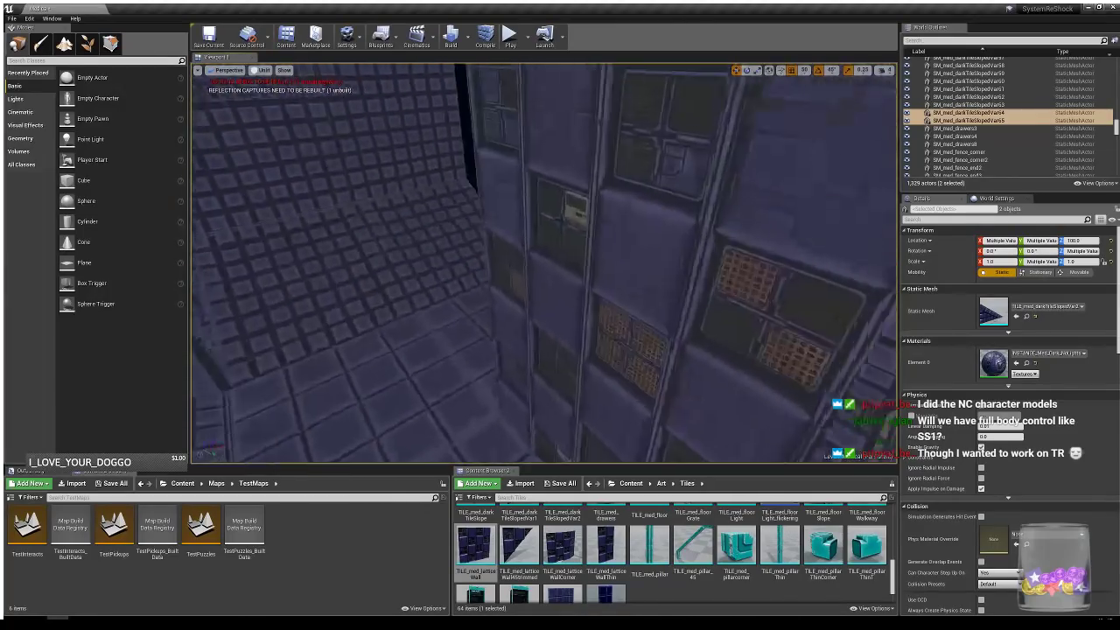
mouse_move(614, 345)
right_mouse_down()
mouse_move(682, 343)
mouse_move(534, 337)
mouse_move(614, 345)
right_mouse_up()
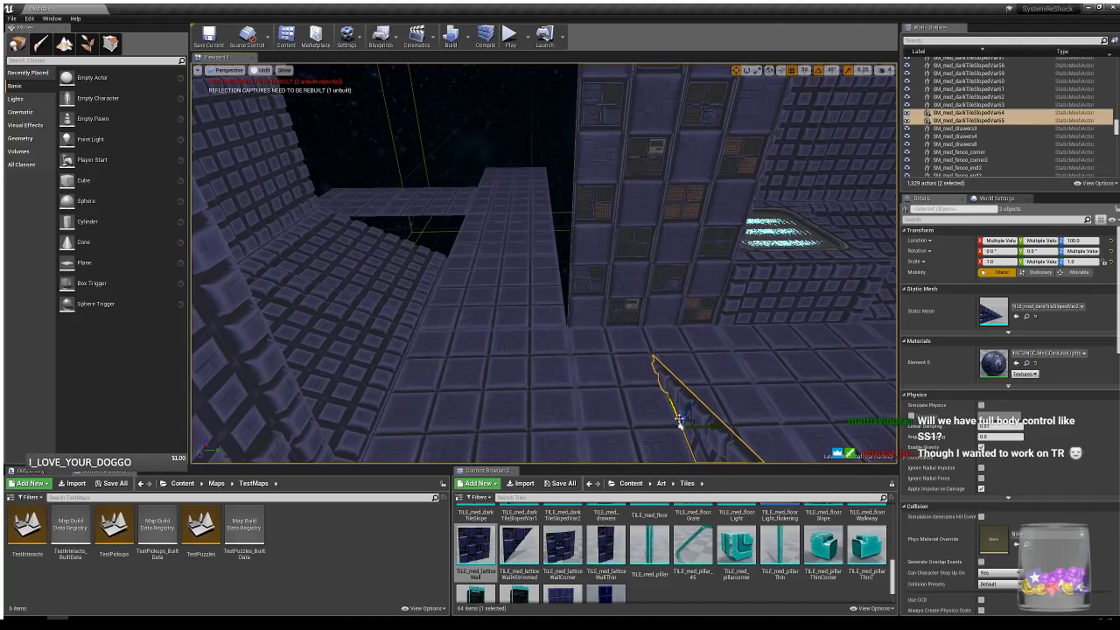
left_click_drag(681, 421, 486, 244)
key("e")
key("w")
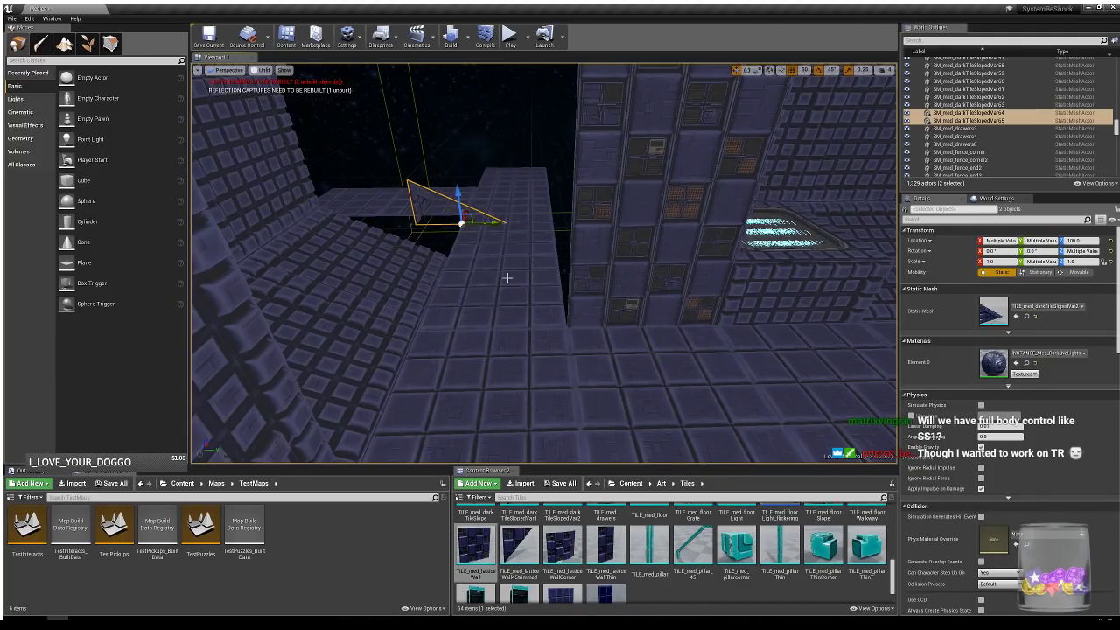
- Duplicate the triangular corner pair across the side branch and orient it to the opposite inner floor corner at Z 100
right_click_drag(508, 277, 481, 267)
left_click_drag(545, 338, 508, 209)
key("e")
key("w")
mouse_move(506, 216)
right_mouse_down()
mouse_move(518, 189)
mouse_move(501, 215)
right_mouse_up()
- Place a TILE_med_latticeWall tile from the Tiles assets beside the nearer floor gap of the side branch
scroll(781, 581, "down", 3)
scroll(783, 584, "up", 7)
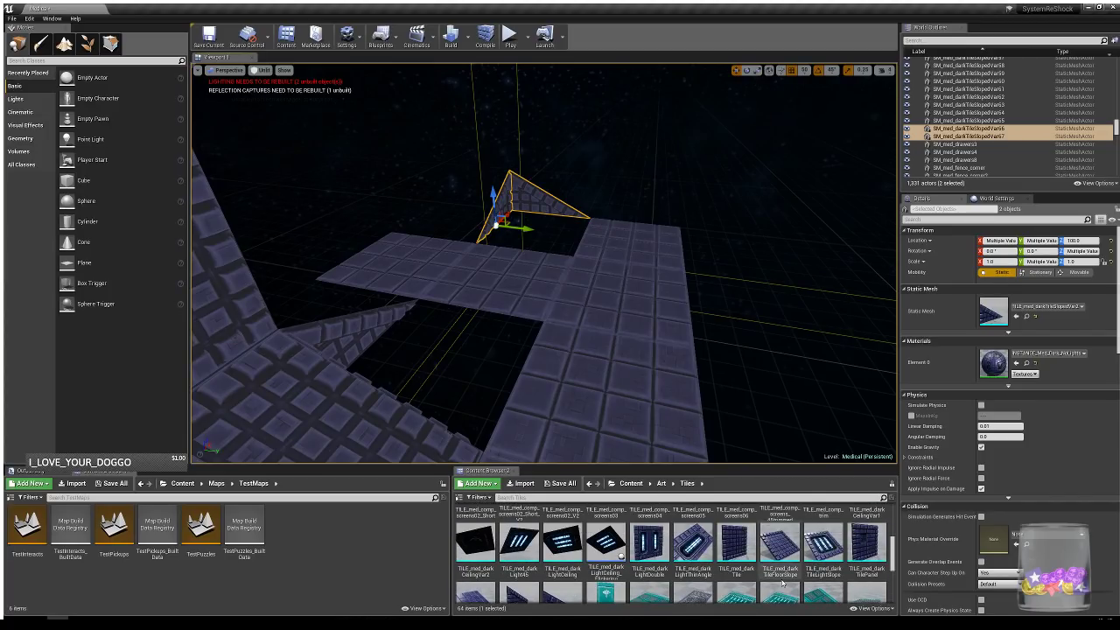
scroll(781, 583, "down", 2)
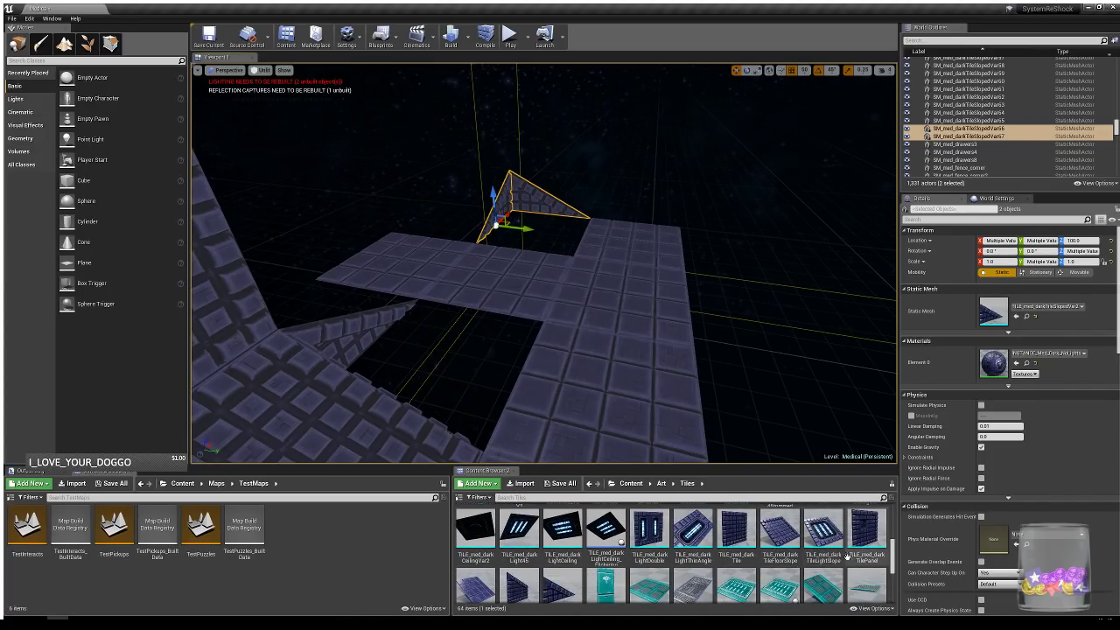
scroll(846, 556, "down", 3)
left_click_drag(471, 553, 477, 405)
- Lay the lattice wall tile flat to fill the nearer floor gap and duplicate it into the opposite gap at Z 100
key("e")
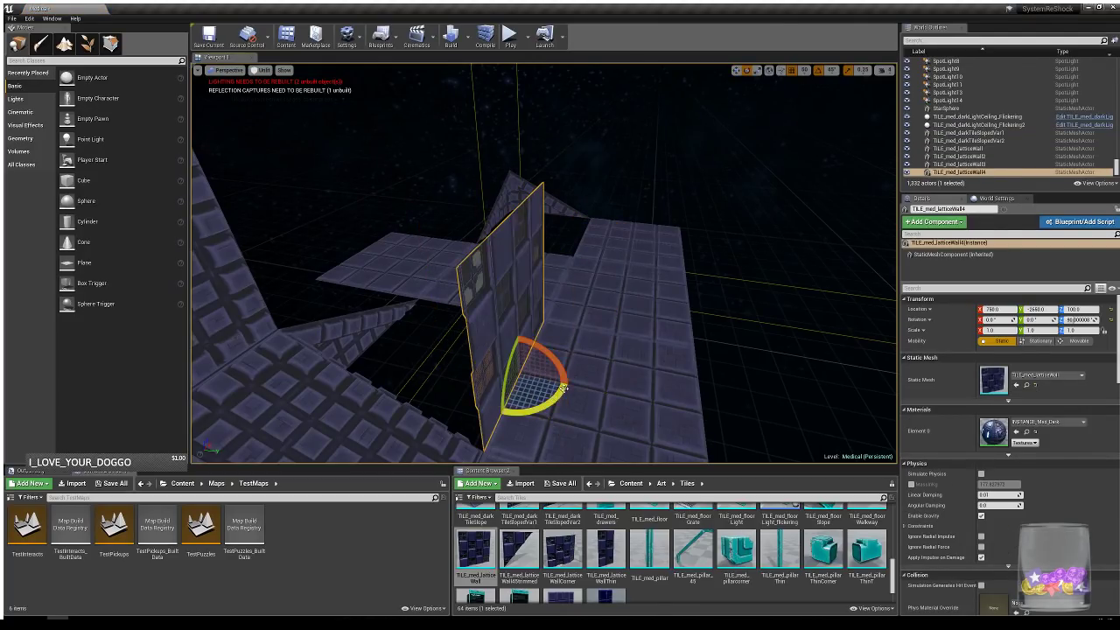
key("w")
key("e")
left_click_drag(519, 354, 590, 224)
key("w")
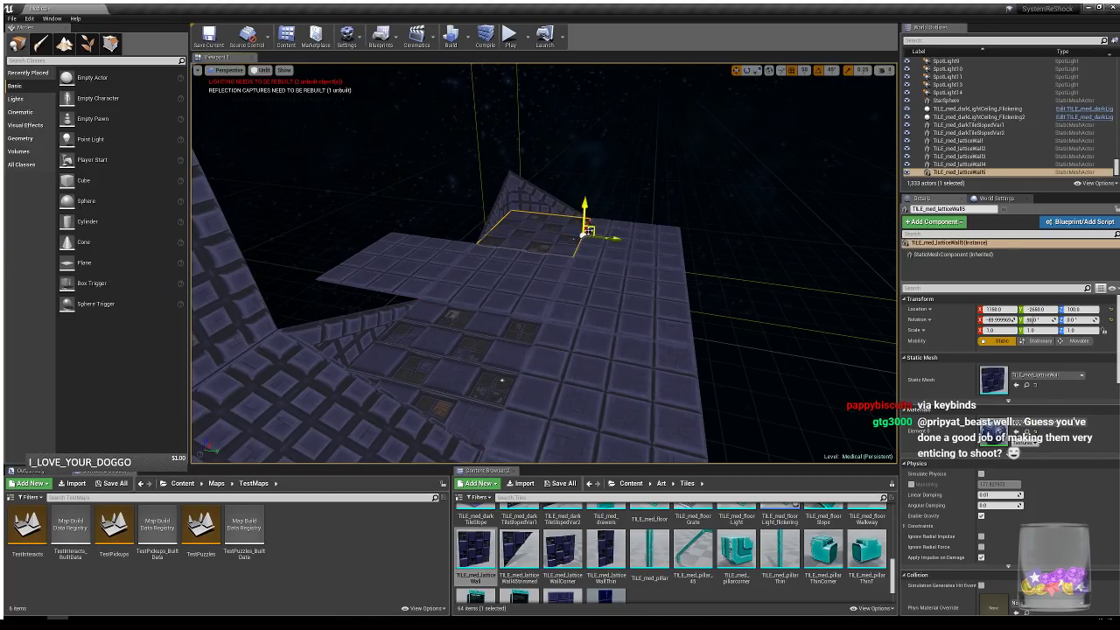
right_click_drag(579, 329, 530, 317)
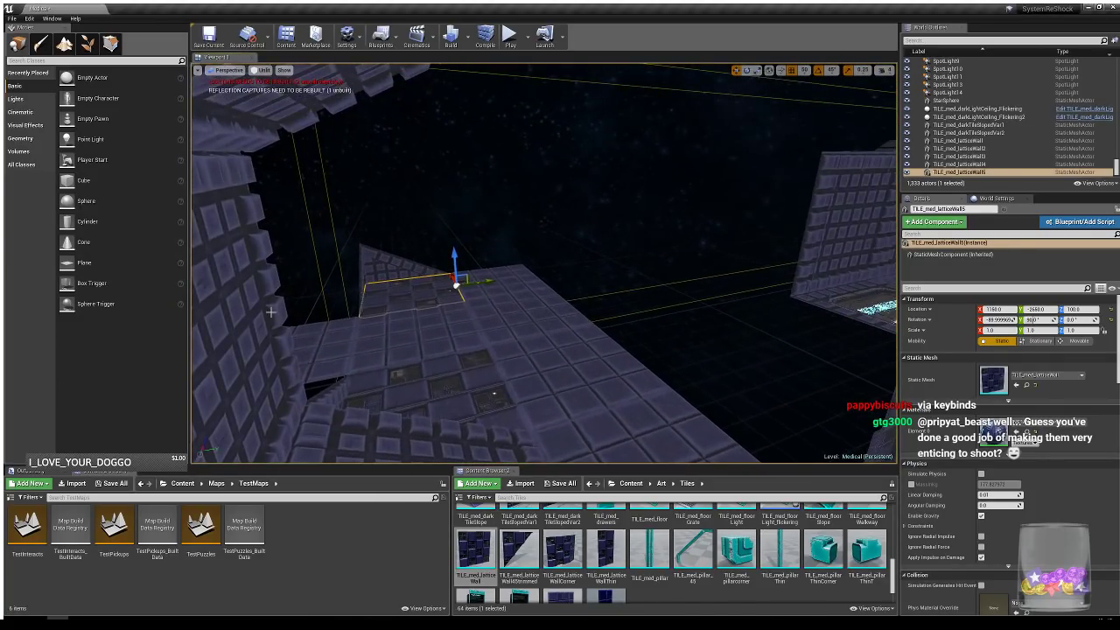
- Duplicate a dark wall tile across the floor to X 550, Y -2450 and turn it 180 degrees to face the junction
left_click(271, 312)
right_click_drag(270, 312, 217, 314)
left_click_drag(449, 388, 878, 377, "alt")
right_click_drag(849, 368, 950, 366)
right_click_drag(671, 320, 672, 340)
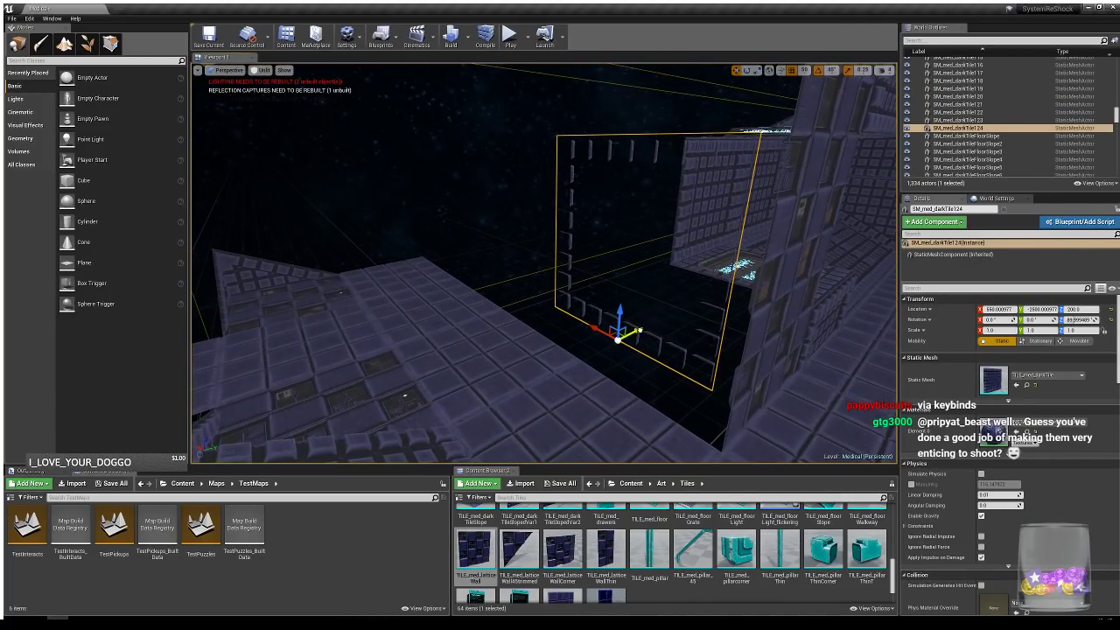
key("e")
left_click_drag(647, 350, 700, 350)
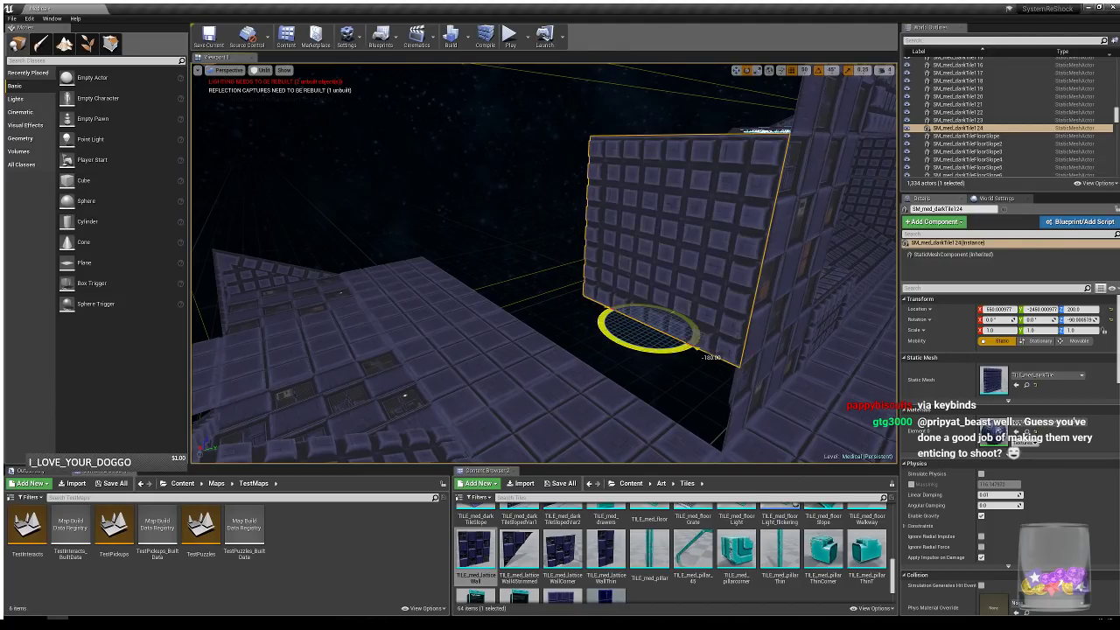
- Stack a duplicate of the dark wall tile above it to raise the corner wall to ceiling height
key("w")
left_click_drag(645, 298, 660, 205)
right_click_drag(660, 205, 818, 285)
mouse_move(653, 350)
right_mouse_down()
mouse_move(661, 338)
mouse_move(637, 350)
right_mouse_up()
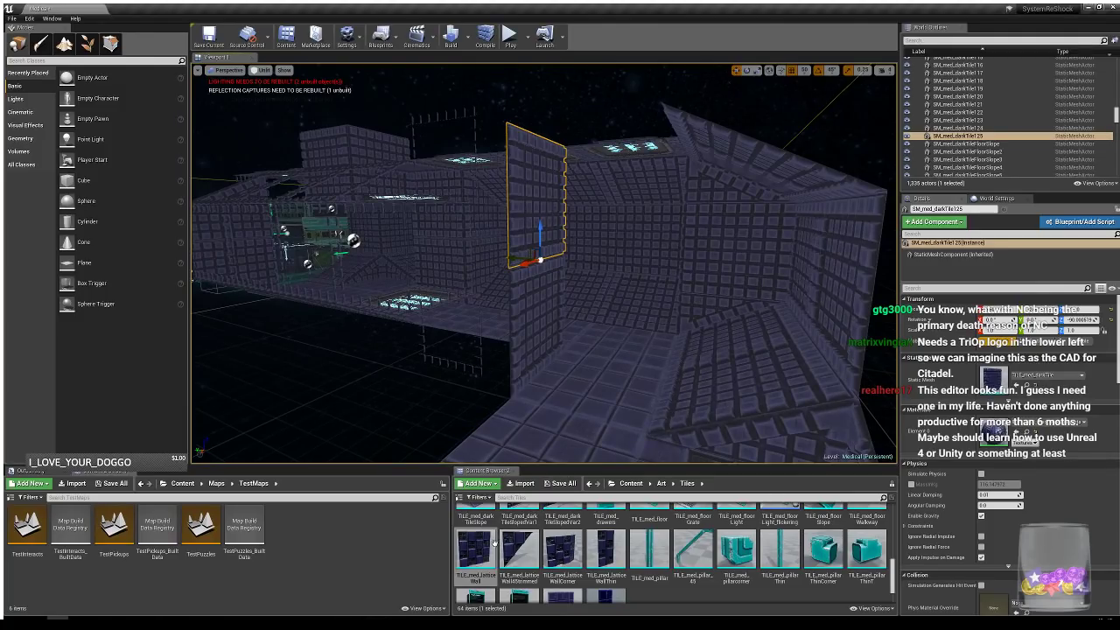
- Place another TILE_med_latticeWall tile at the top of the new corner wall and lay it flat as ceiling
left_click_drag(472, 539, 551, 137)
right_click_drag(530, 130, 533, 130)
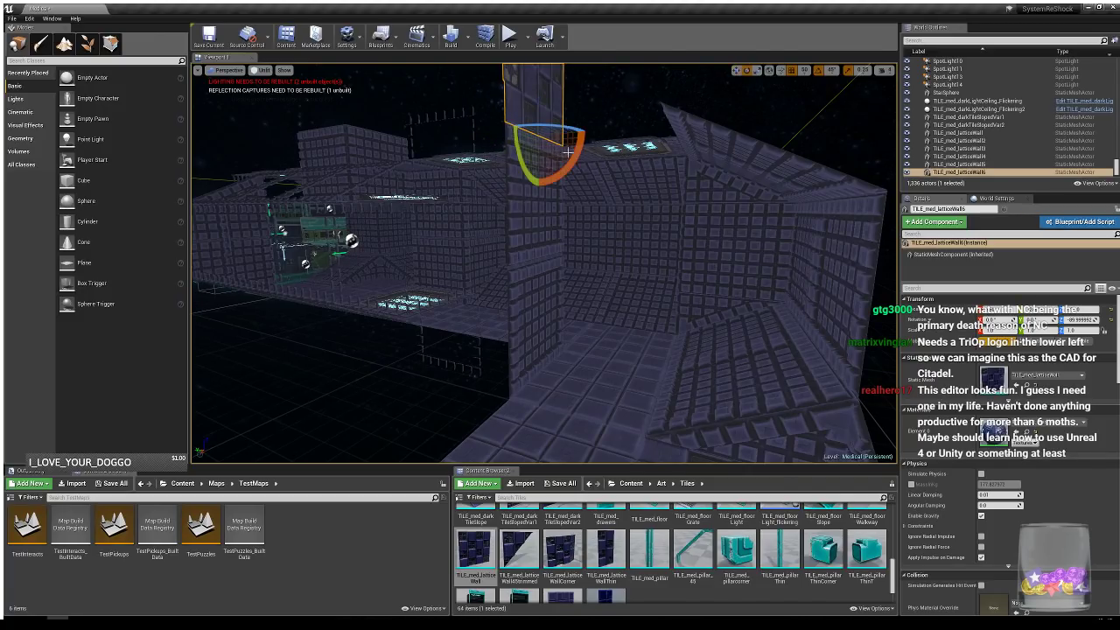
left_click_drag(573, 157, 630, 225)
right_click_drag(630, 225, 627, 167)
key("w")
- Duplicate the lattice ceiling tile twice along the corridor at Z 500 and rotate the last copy to vary its pattern
left_click_drag(543, 225, 238, 129, "alt")
right_click_drag(311, 154, 272, 152)
right_click_drag(381, 168, 386, 123)
key("e")
left_click_drag(383, 244, 488, 255)
key("w")
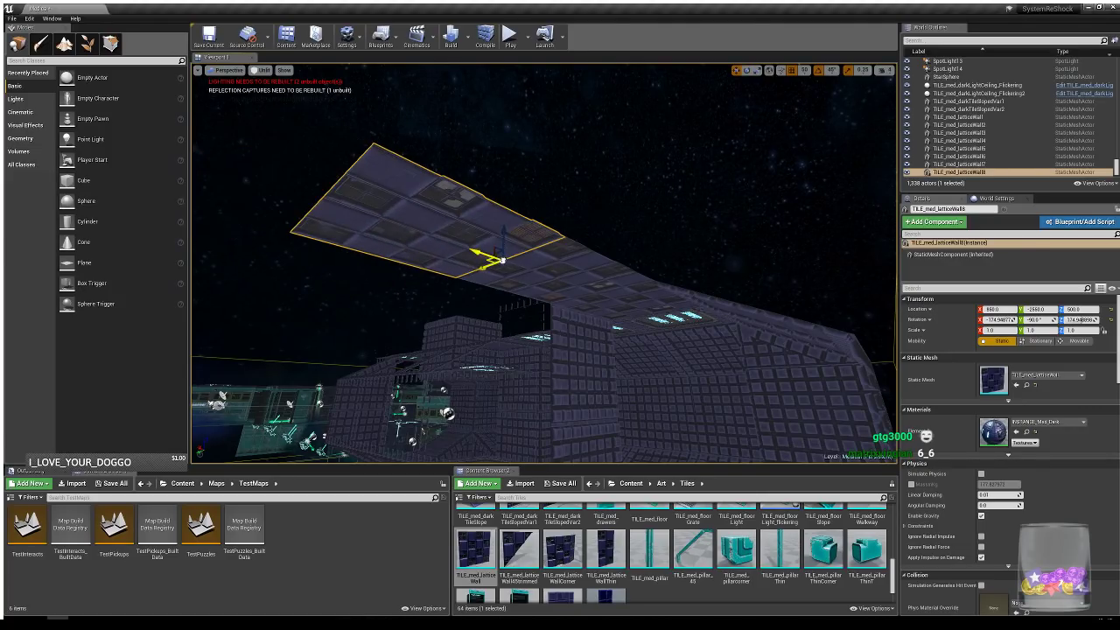
- Rotate the middle lattice ceiling tile so its panel pattern differs from its neighbours, and clear the selection
right_click_drag(617, 280, 613, 310)
left_click(560, 243)
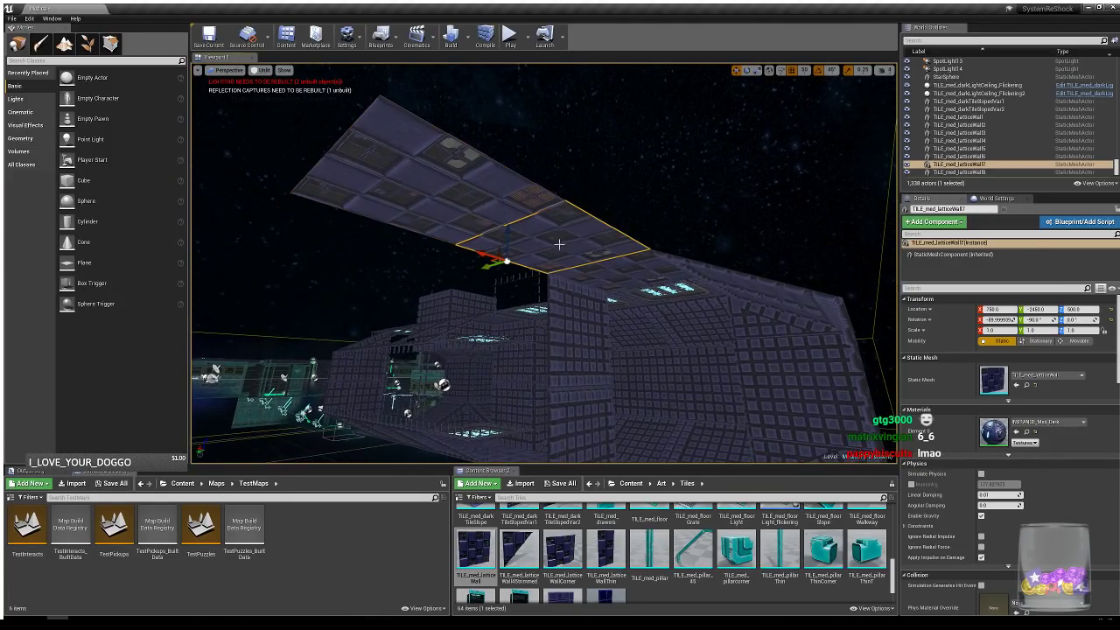
key("e")
mouse_move(518, 255)
left_mouse_down()
mouse_move(530, 268)
mouse_move(441, 245)
mouse_move(477, 241)
mouse_move(529, 259)
left_mouse_up()
key("w")
key("w")
right_click_drag(529, 259, 541, 268)
key("Escape")
right_click_drag(622, 305, 666, 289)
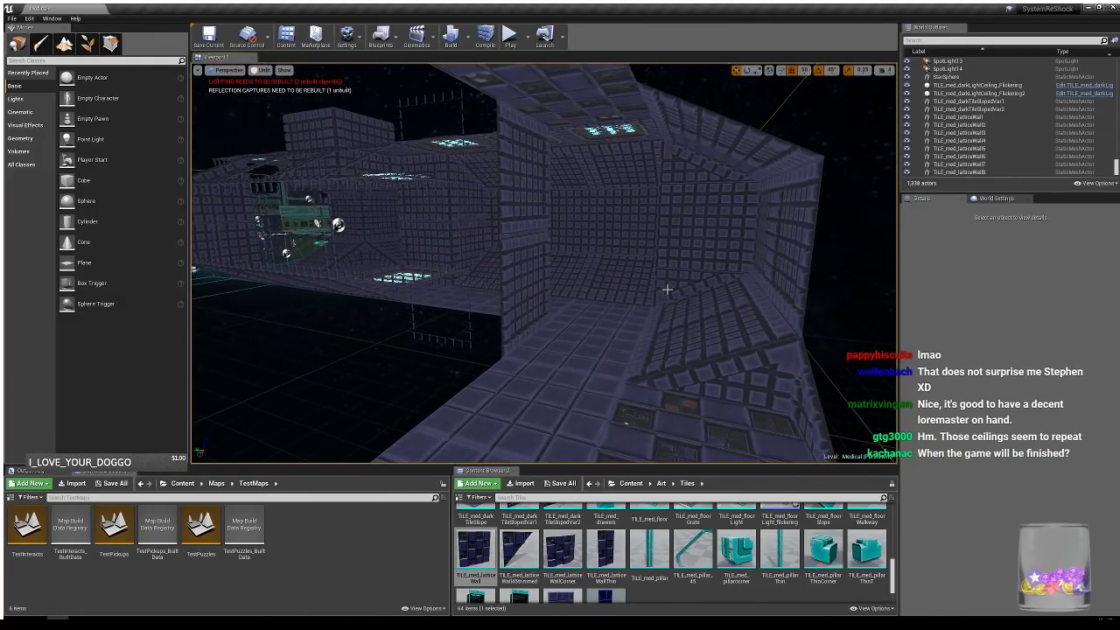
- Duplicate an end wall tile with its two triangular slope pieces to X 550, Y -2350 and turn it to face the side recess
left_click(682, 279)
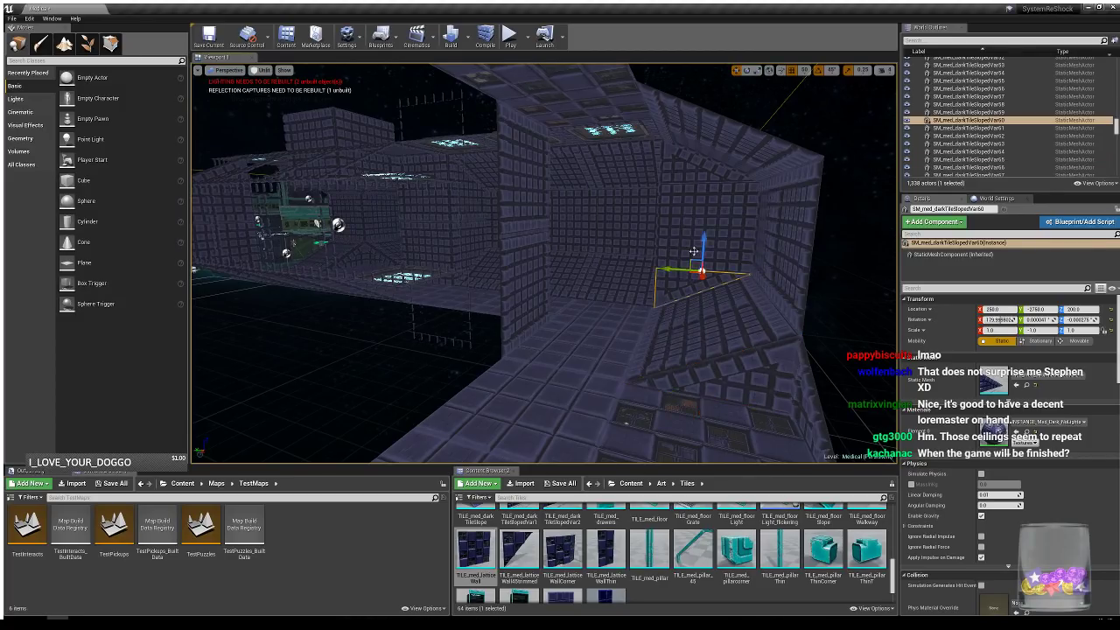
left_click(697, 210, "ctrl")
left_click(704, 167, "ctrl")
right_click_drag(706, 142, 706, 139)
left_click_drag(683, 161, 392, 223, "alt")
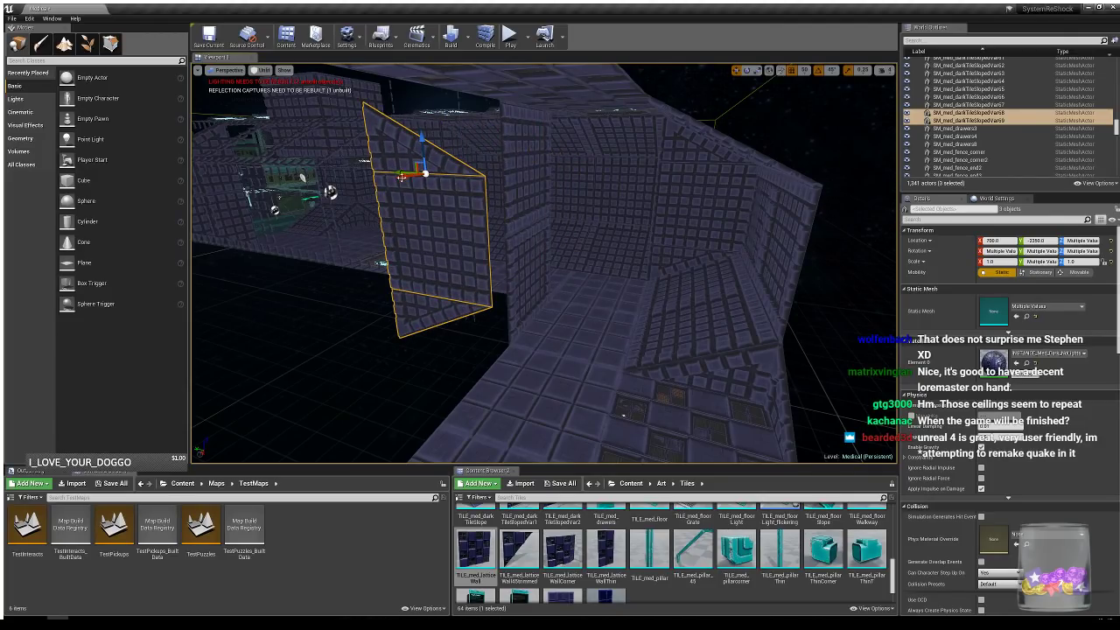
left_click_drag(411, 173, 447, 292)
key("w")
right_click_drag(604, 305, 596, 315)
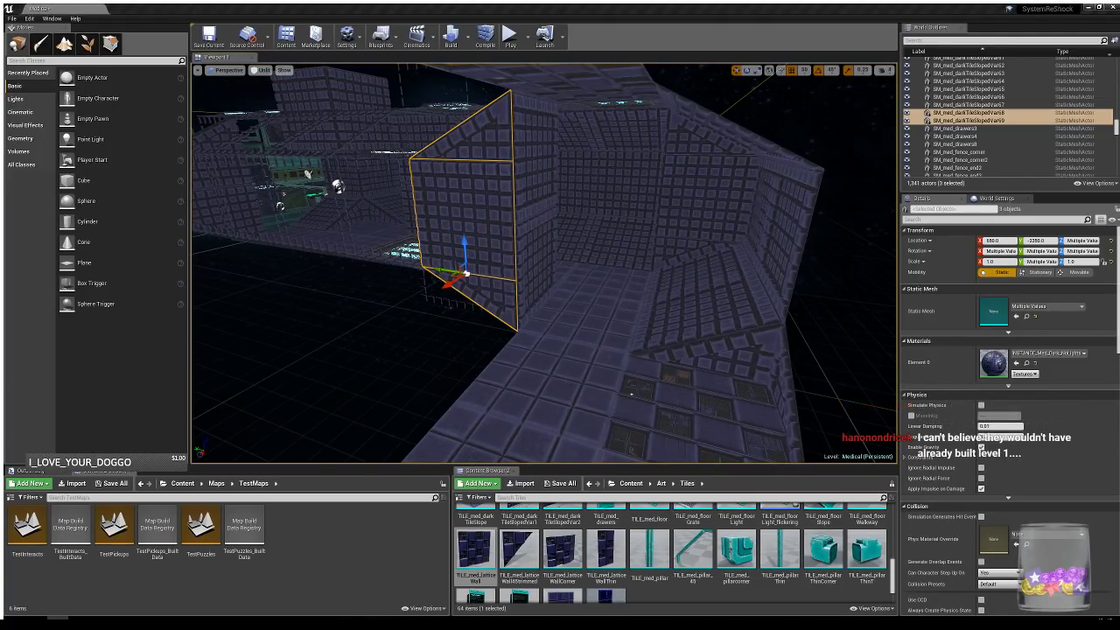
- Duplicate two sloped floor tiles across the corridor to Y -2350, Z 100 and turn them to rise toward the recess's back wall
right_click_drag(612, 137, 568, 136)
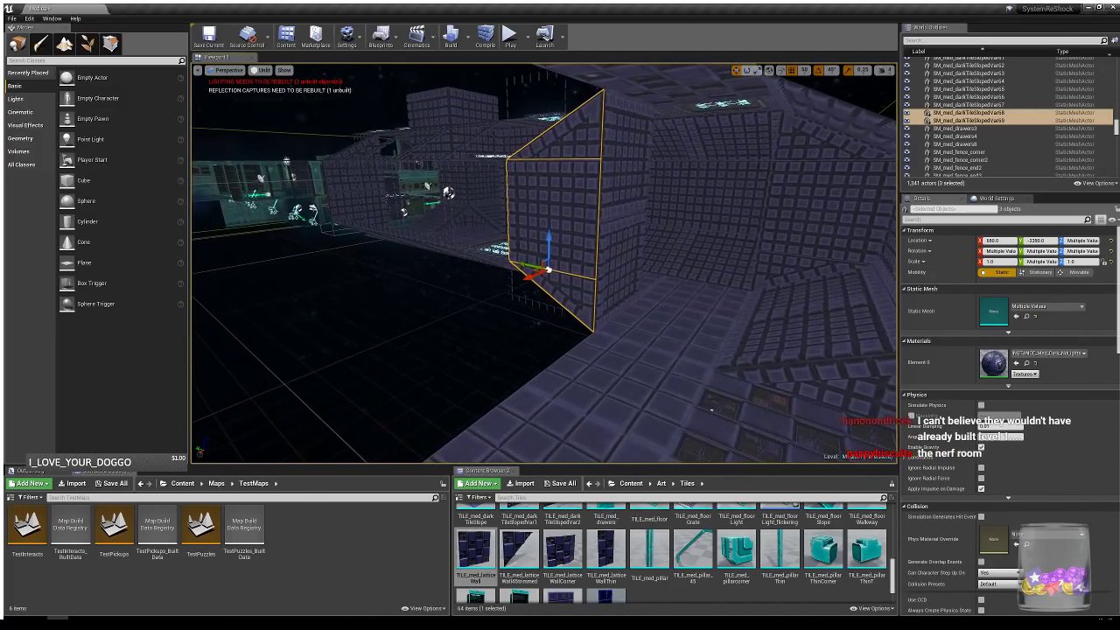
right_click_drag(680, 312, 696, 310)
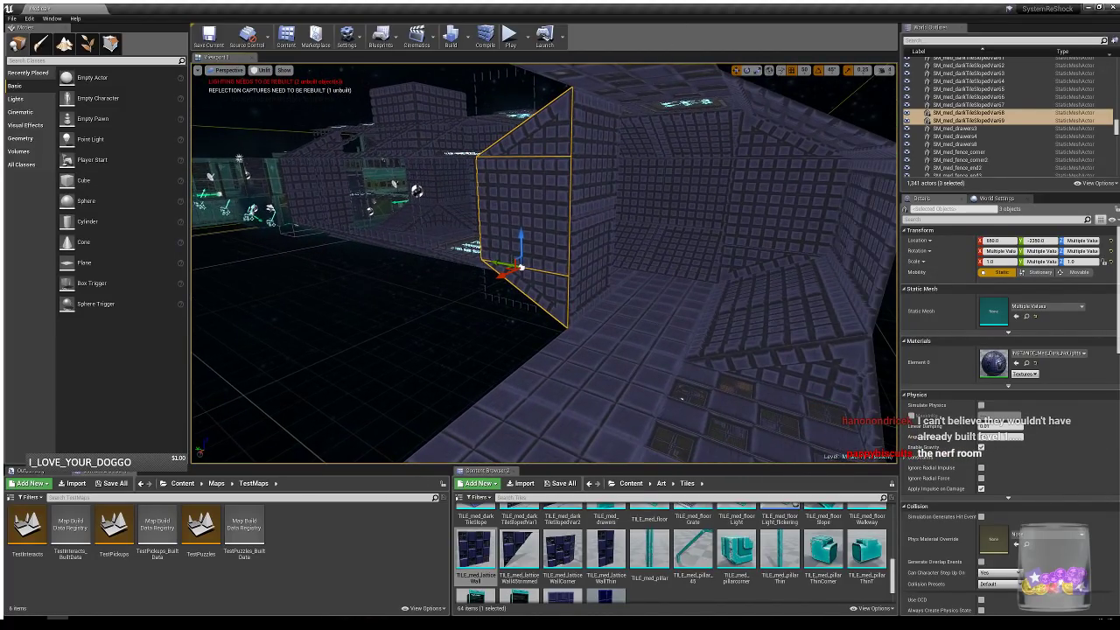
left_click(748, 320)
left_click_drag(755, 310, 475, 351, "alt")
key("e")
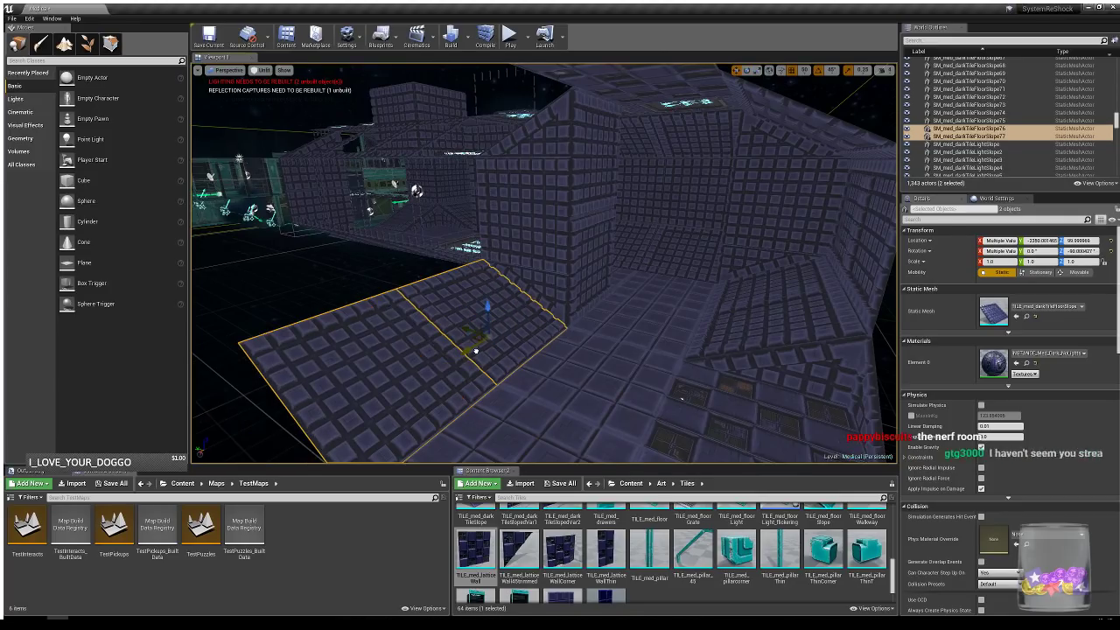
- Duplicate a dark wall tile behind the new floor slopes at X 750, Y -2250, Z 200, facing the corridor, and copy it to X 950
right_click_drag(662, 297, 651, 286)
right_click_drag(649, 199, 640, 197)
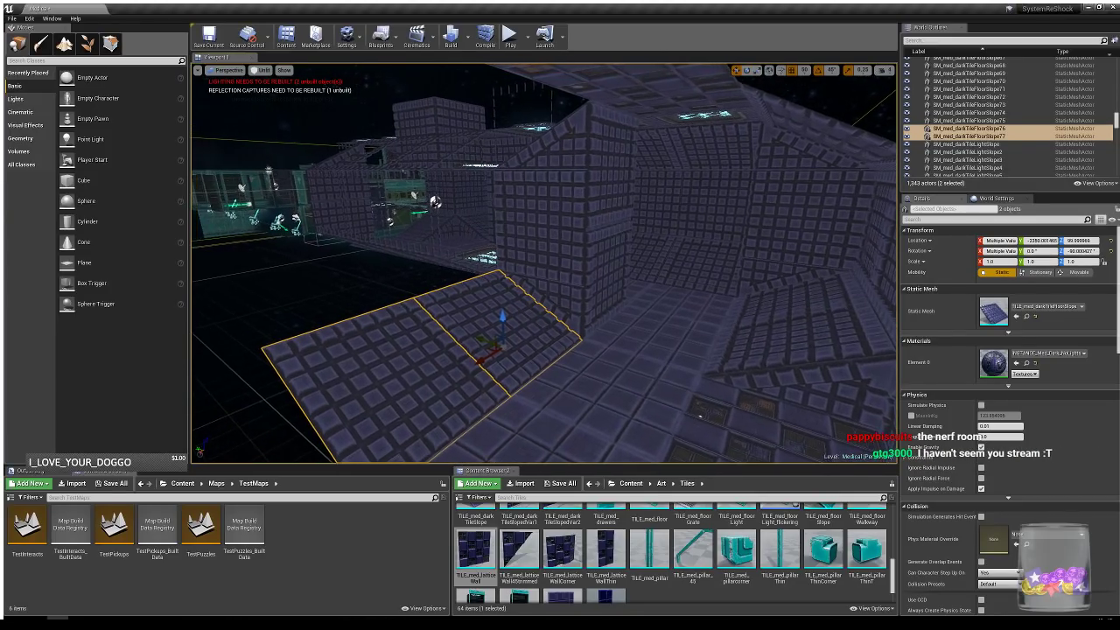
left_click(649, 200, "ctrl")
left_click(714, 208)
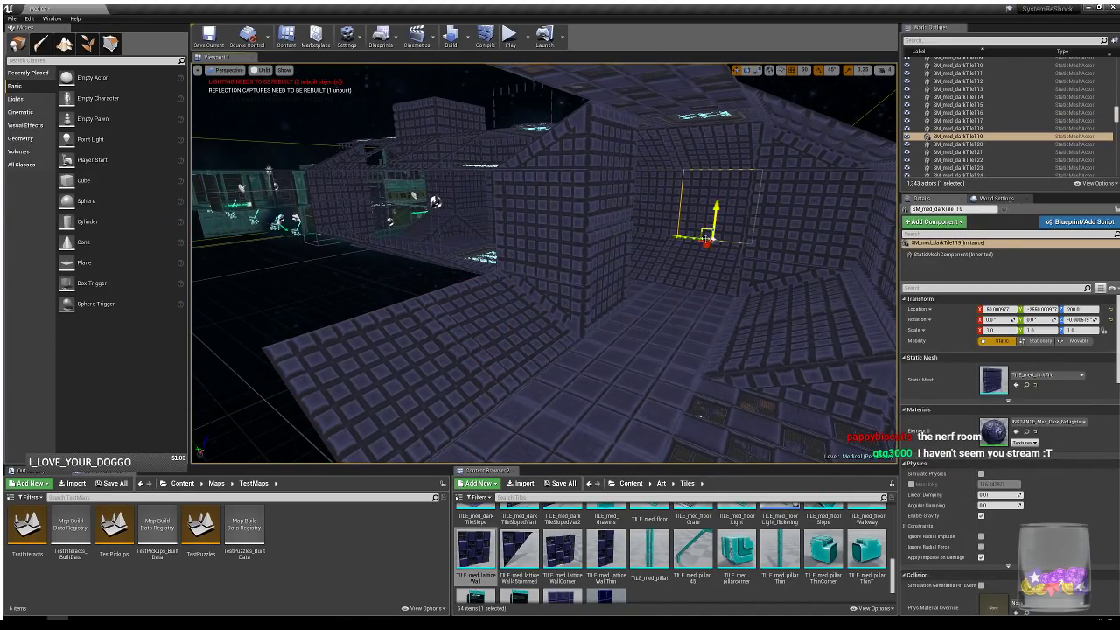
left_click_drag(705, 238, 504, 296, "alt")
key("e")
key("w")
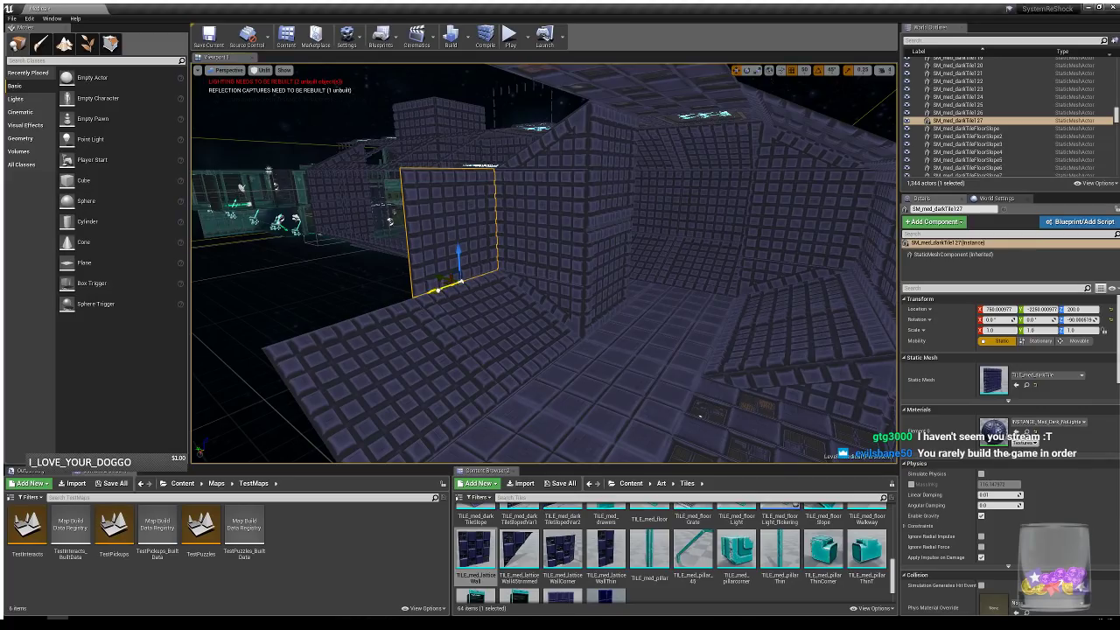
left_click_drag(440, 282, 335, 317, "alt")
- Duplicate the two recess floor slopes upward and flip them into ceiling slopes above the back wall
left_click(457, 341)
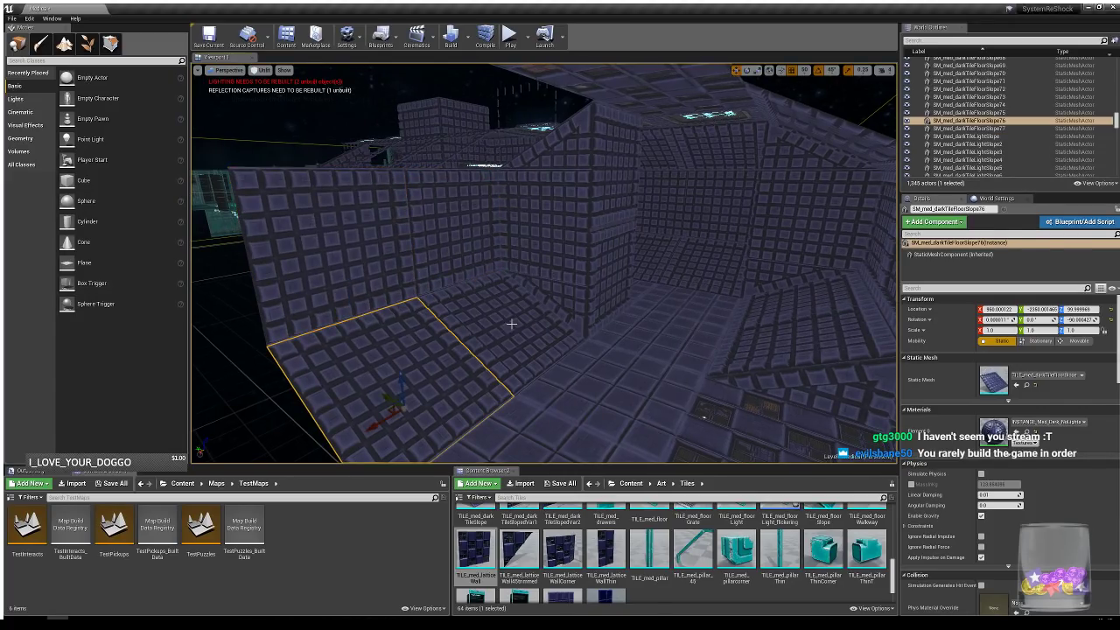
left_click(511, 324, "ctrl")
left_click_drag(498, 282, 496, 119, "alt")
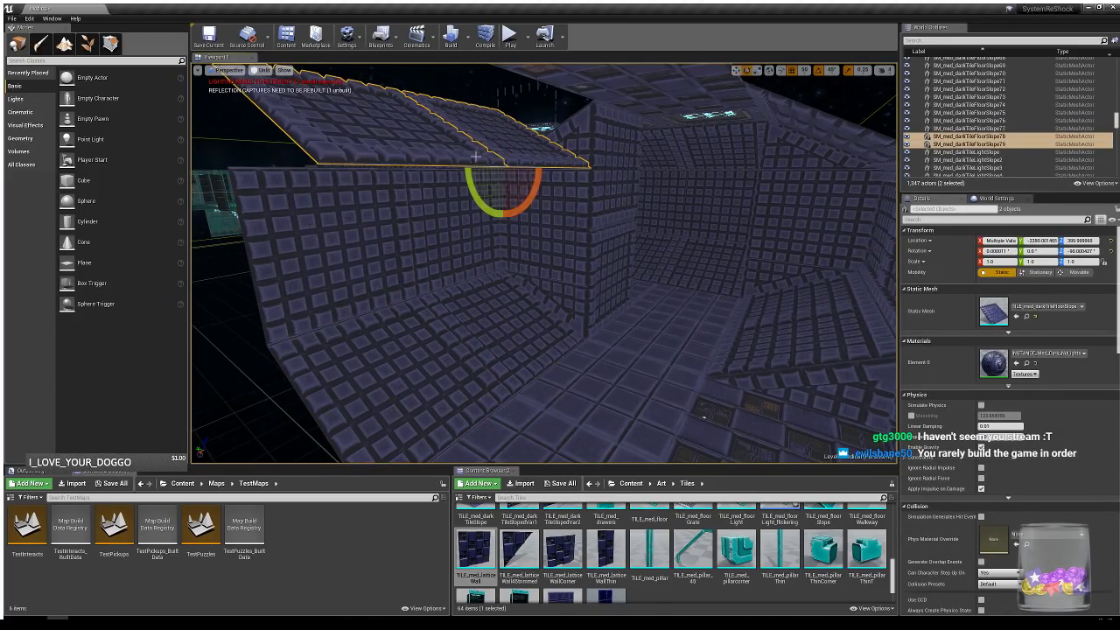
left_click_drag(490, 209, 354, 68)
key("w")
- Duplicate the recess's end column of floor slope, wall and ceiling slope one tile further along the corridor
right_click_drag(438, 99, 293, 65)
left_click(558, 329)
left_click(583, 265, "ctrl")
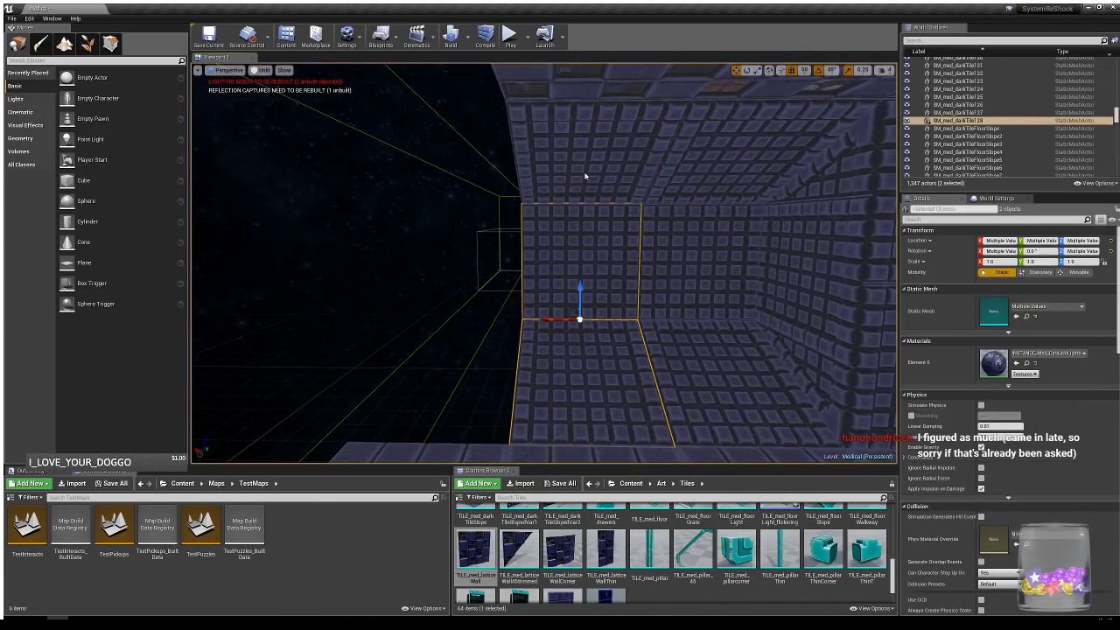
left_click(567, 190, "ctrl")
left_click_drag(555, 122, 408, 122, "alt")
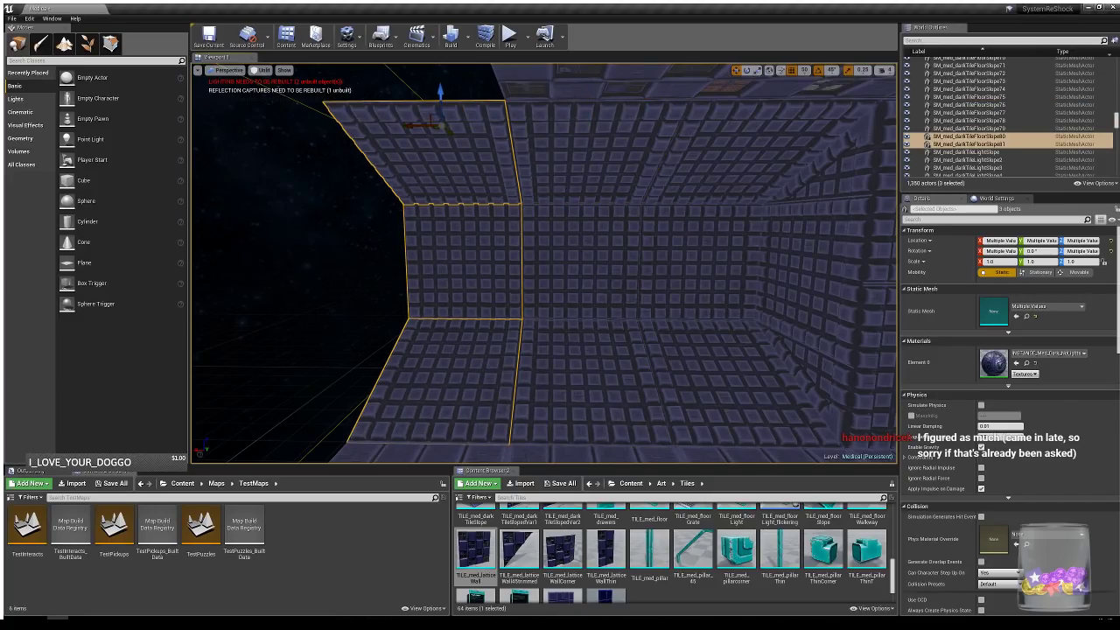
- Duplicate the end lattice ceiling tile one tile further along the corridor at Z 500
right_click_drag(407, 123, 328, 122)
left_click(529, 235)
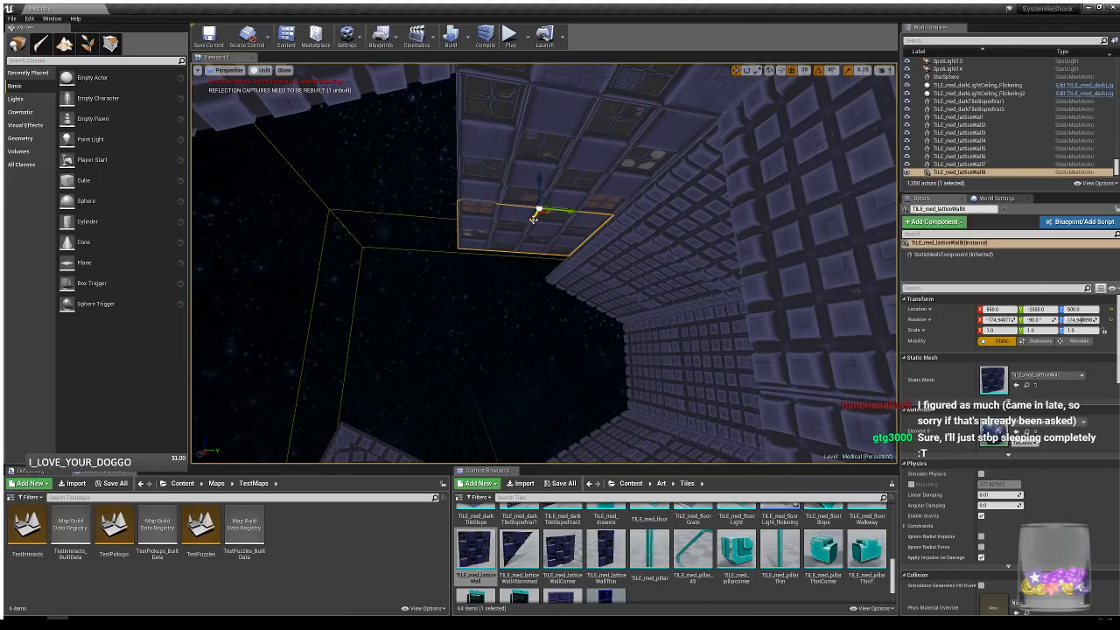
left_click_drag(534, 219, 517, 249, "alt")
- Duplicate the two stacked dark wall tiles at the recess's near corner to its far corner at X 1250, Y -2450
right_click_drag(584, 238, 583, 306)
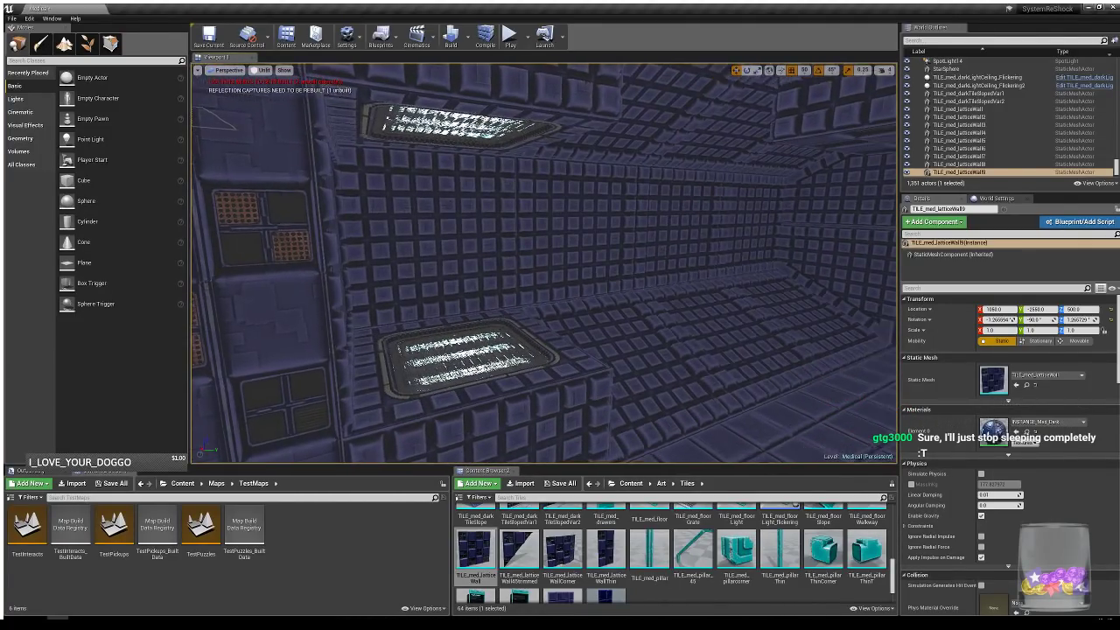
key("s")
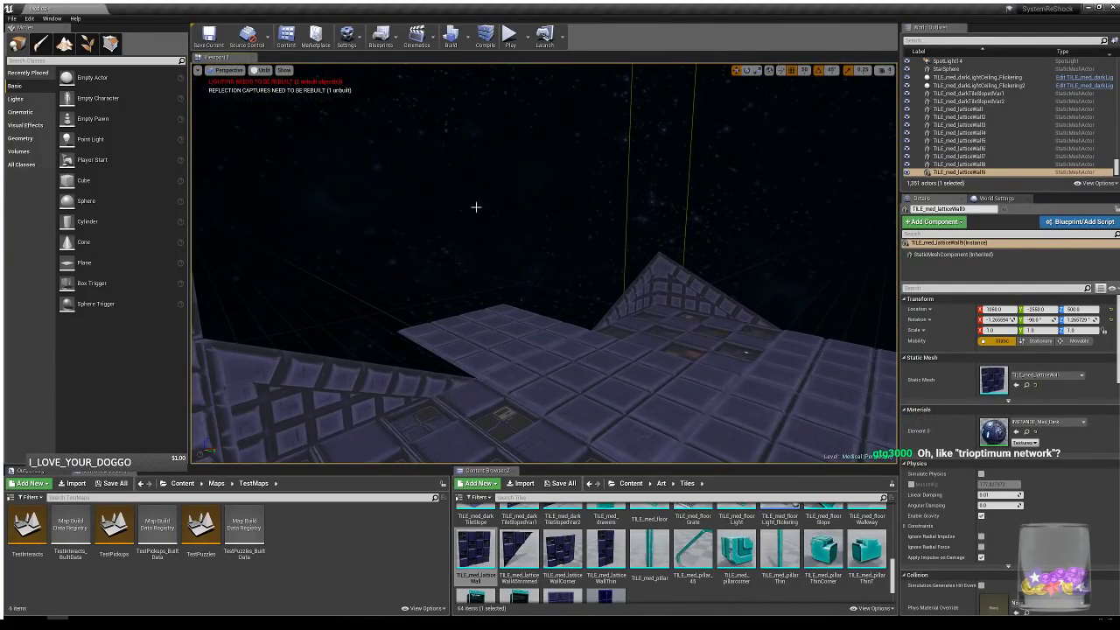
right_click_drag(545, 263, 711, 263)
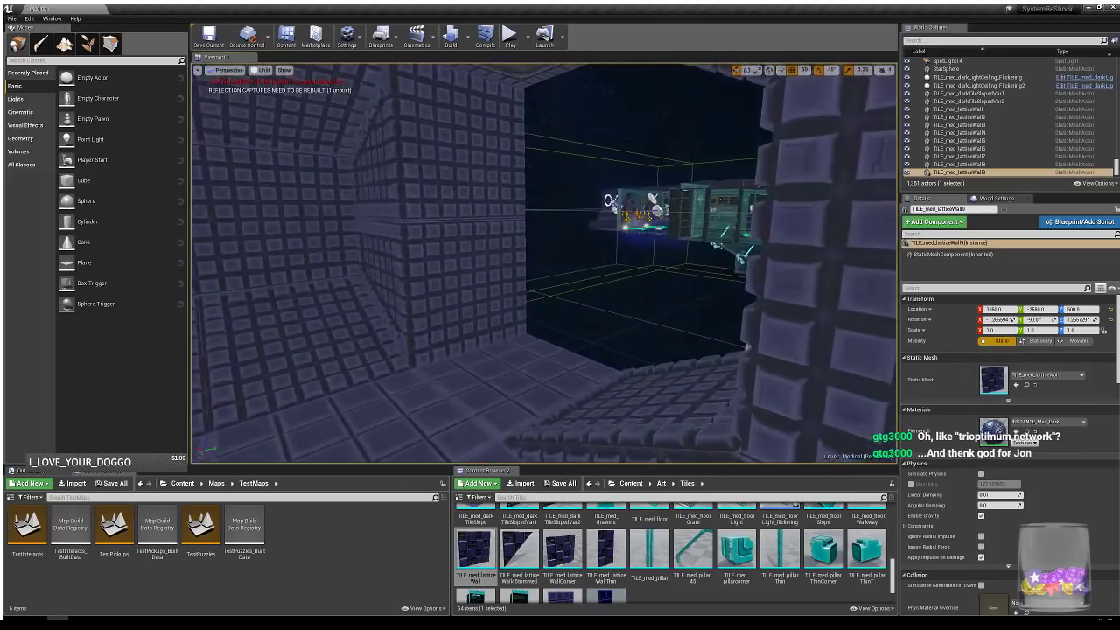
right_click_drag(544, 262, 387, 263)
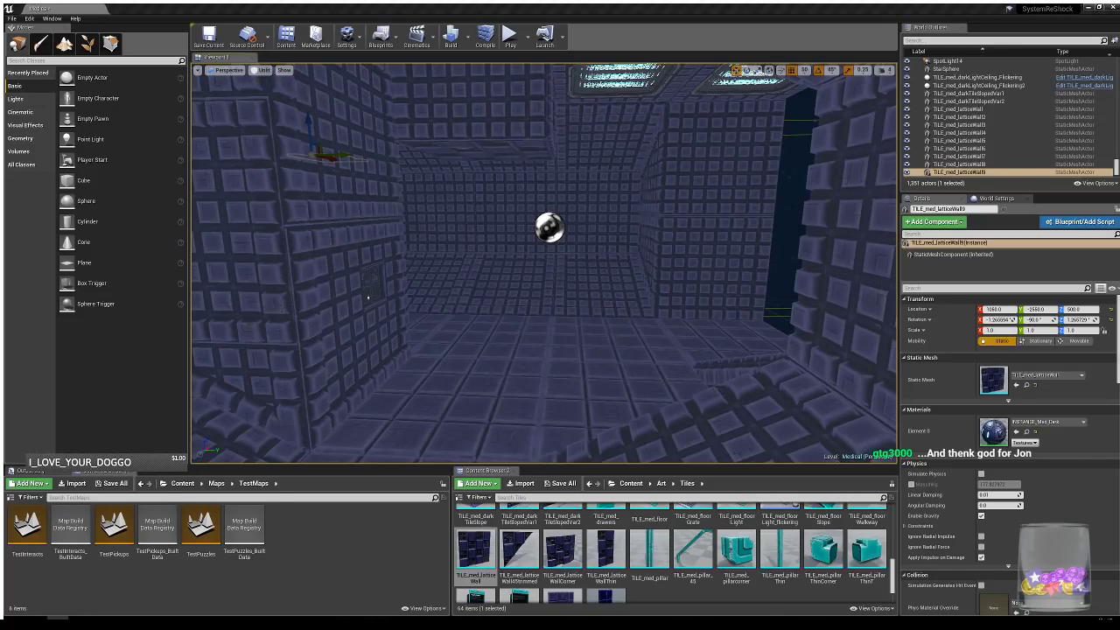
mouse_move(368, 298)
right_mouse_down()
mouse_move(315, 294)
mouse_move(289, 273)
mouse_move(201, 302)
mouse_move(302, 302)
mouse_move(367, 317)
mouse_move(411, 297)
mouse_move(354, 302)
right_mouse_up()
left_click(705, 317)
left_click(727, 211, "ctrl")
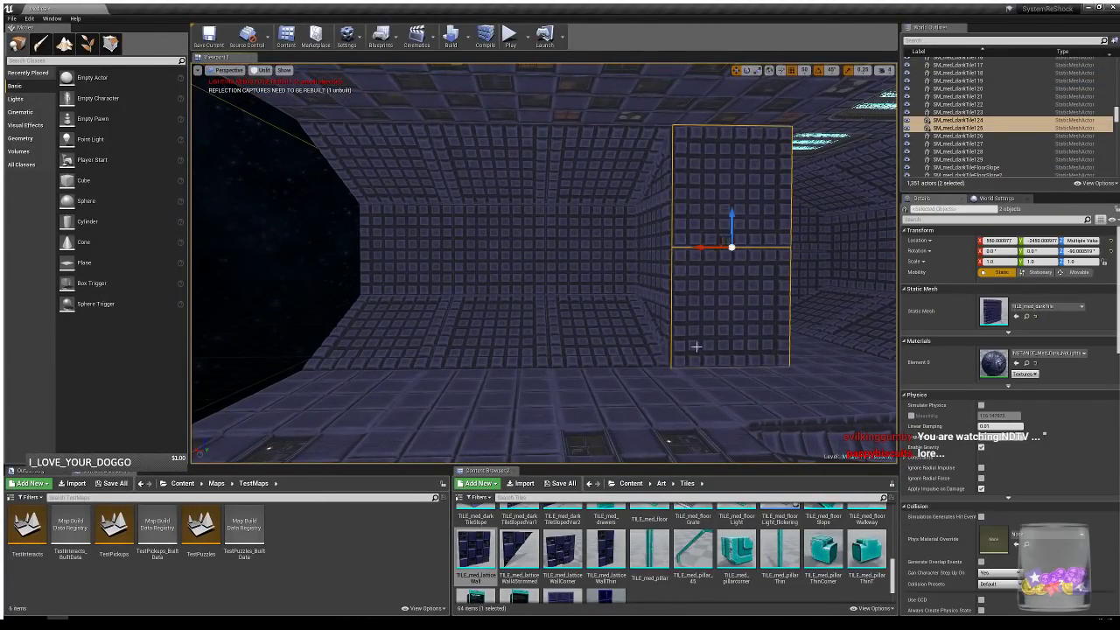
left_click_drag(700, 248, 210, 250, "alt")
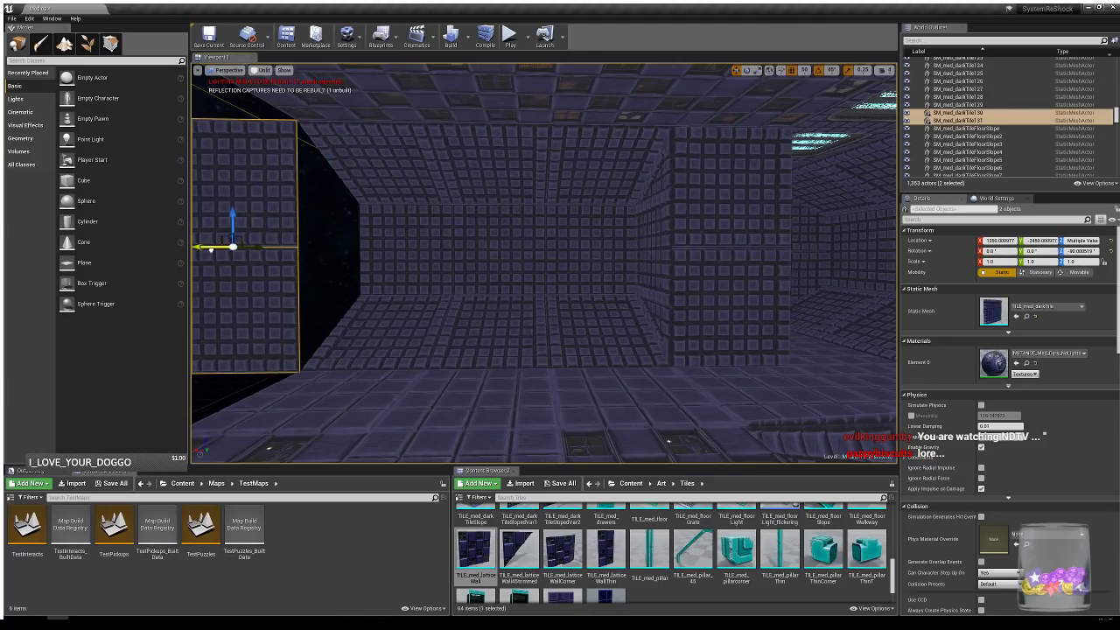
- Duplicate the recess's three side-wall tiles, the wall and its two sloped triangles, to the recess's opposite open end at X 1250
right_click_drag(667, 309, 781, 348)
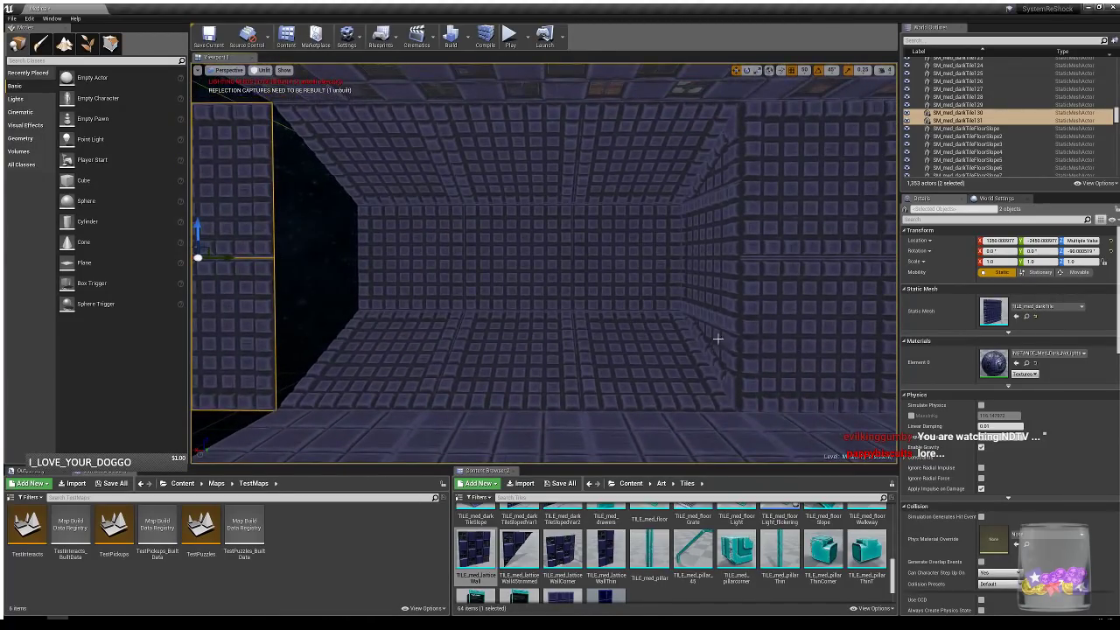
left_click(717, 341)
left_click(711, 240, "ctrl")
left_click(730, 161, "ctrl")
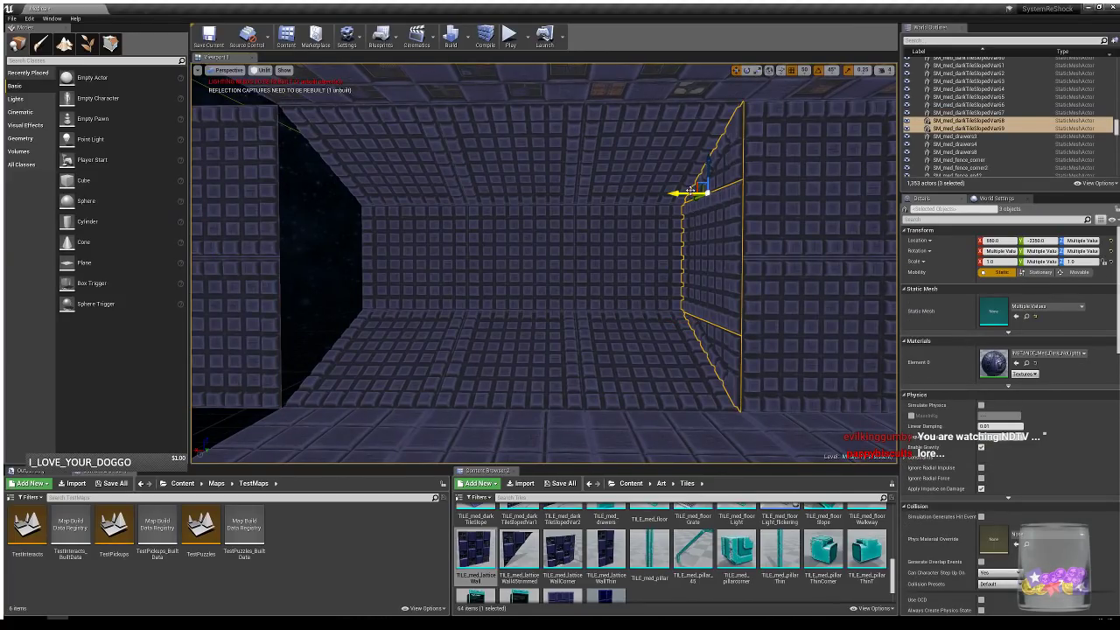
left_click_drag(691, 190, 299, 188, "alt")
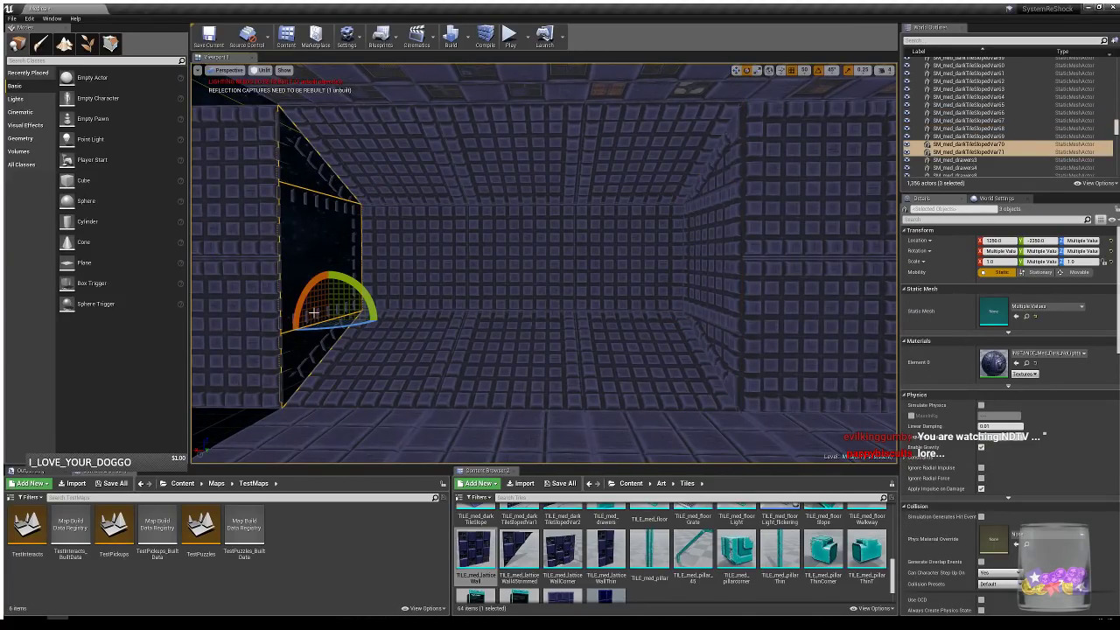
- Rotate the duplicated side-wall tiles to face into the recess, raise them to fill the open end, and clear the selection
left_click_drag(313, 313, 246, 325)
key("w")
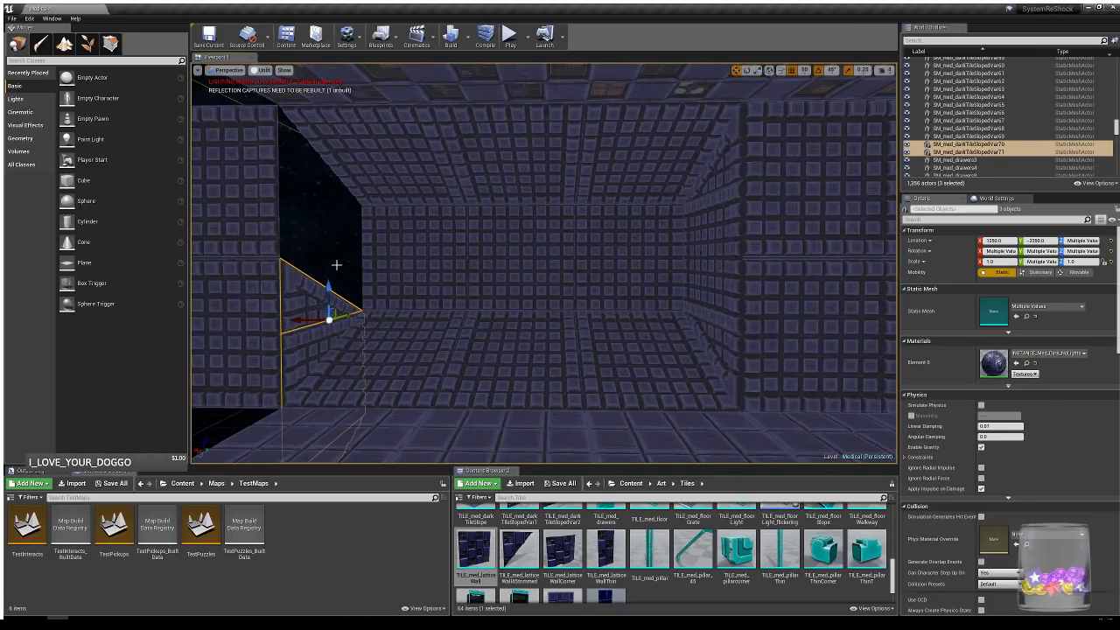
left_click_drag(326, 280, 329, 158)
right_click_drag(408, 292, 542, 292)
key("Escape")
- Preview the level with lighting in play mode, walking down the corridor and opening the side room's door
mouse_move(471, 311)
right_mouse_down()
mouse_move(577, 311)
mouse_move(471, 311)
right_mouse_up()
right_click_drag(642, 318, 682, 358)
key("alt+4")
left_click(511, 39)
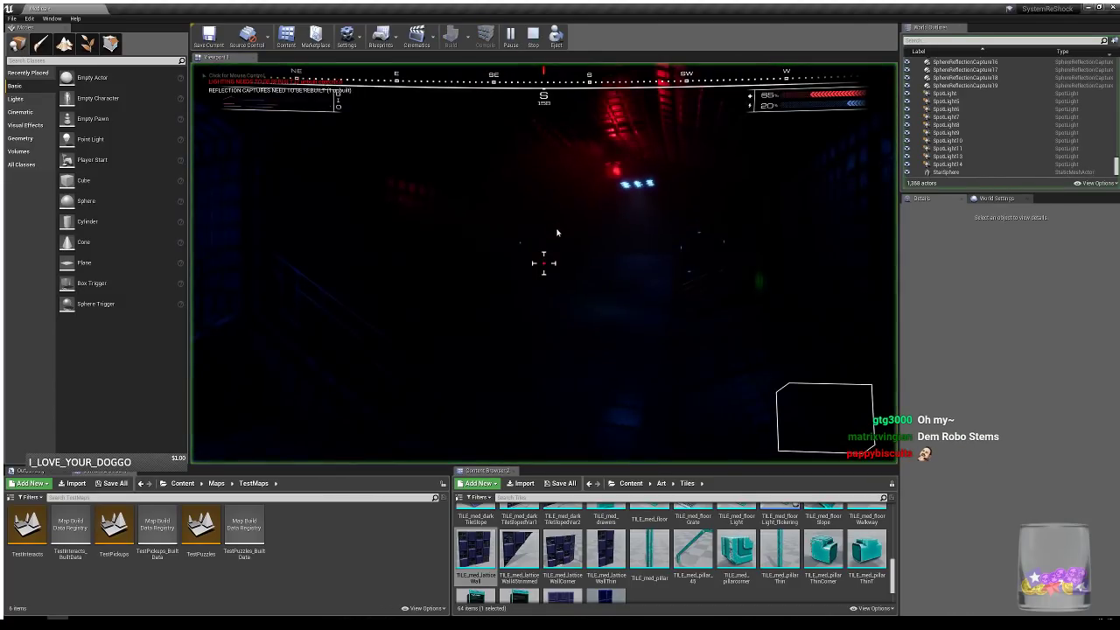
key("w")
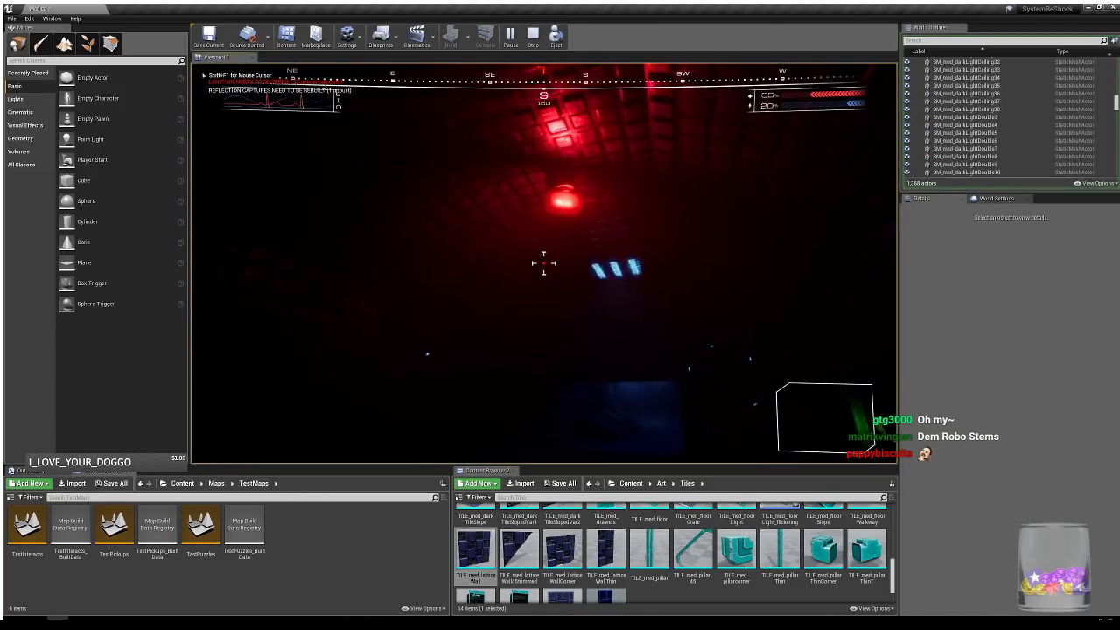
key("w")
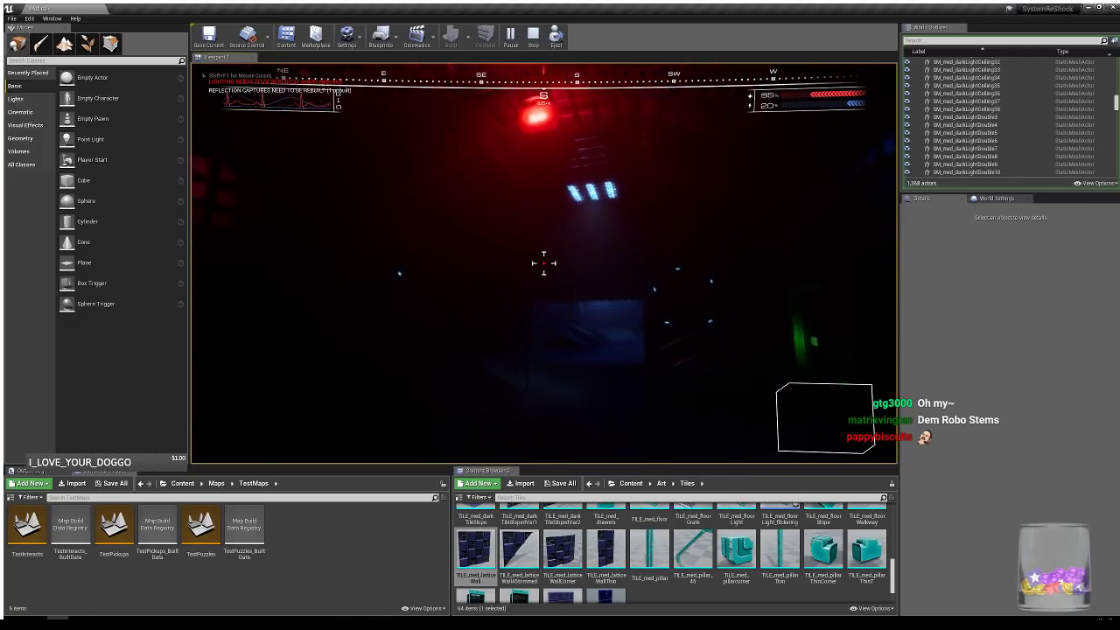
key("w")
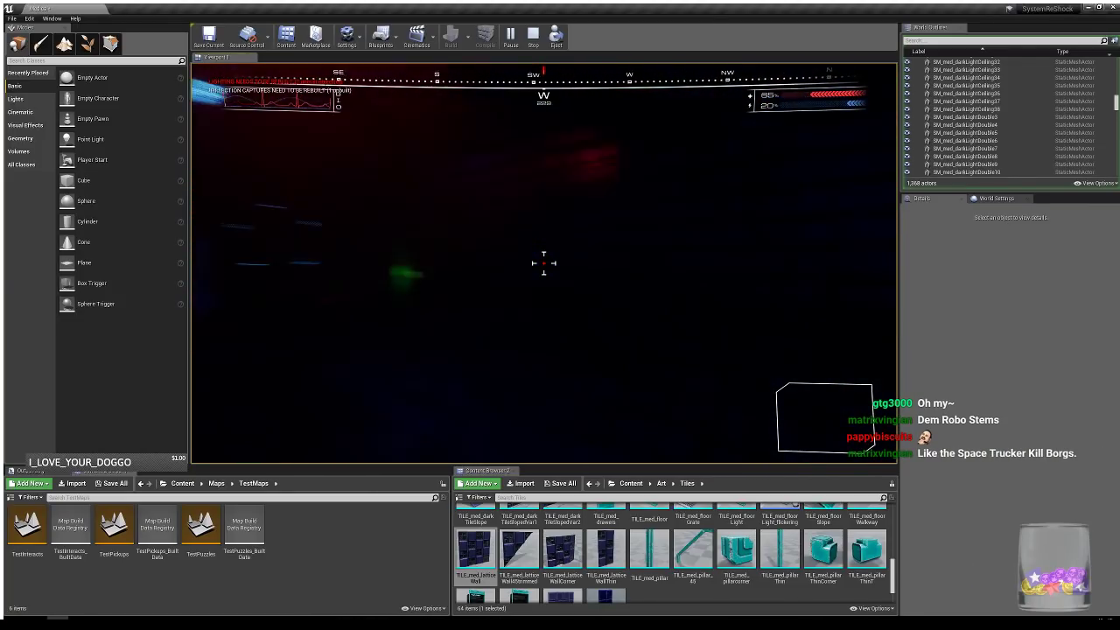
key("w")
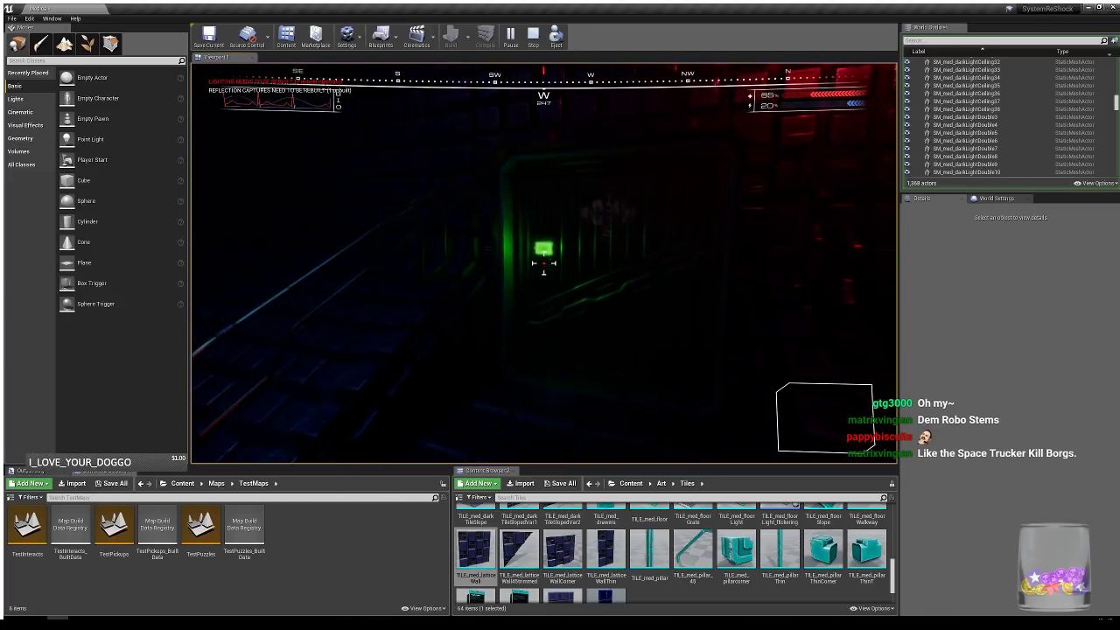
key("e")
key("w")
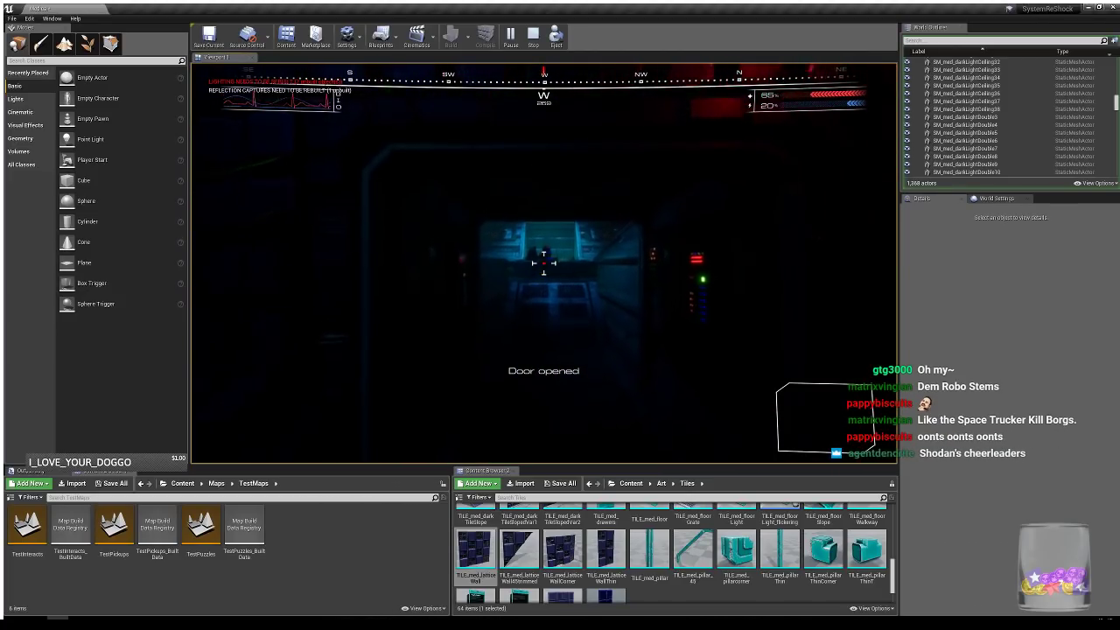
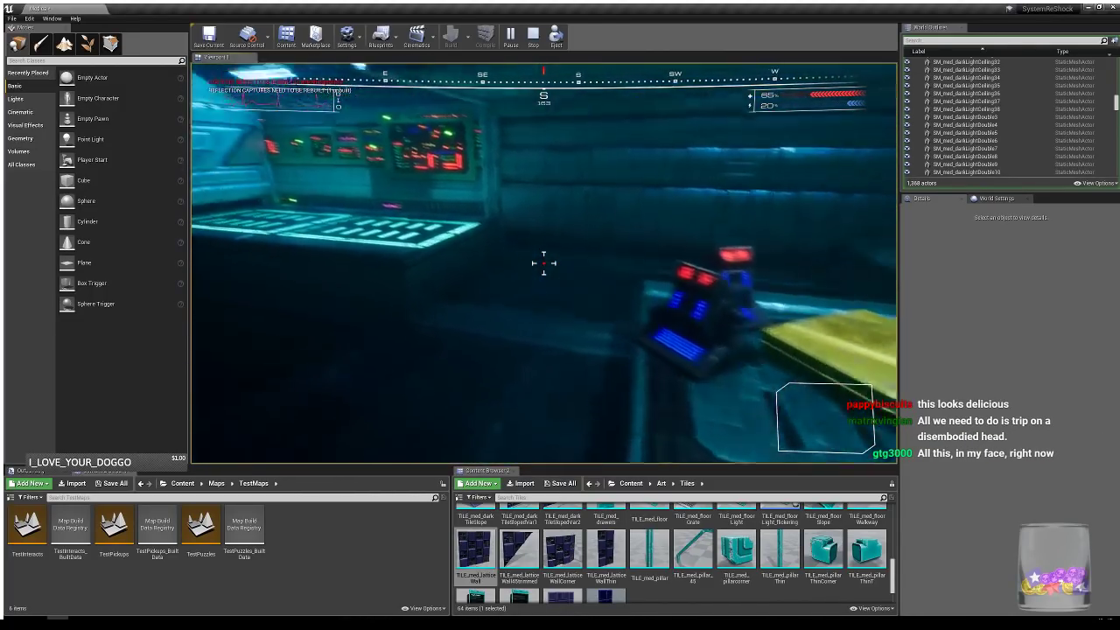
- Walk back out of the side room and through the lit corridor junction to inspect the tiles, and end the play session
key("w")
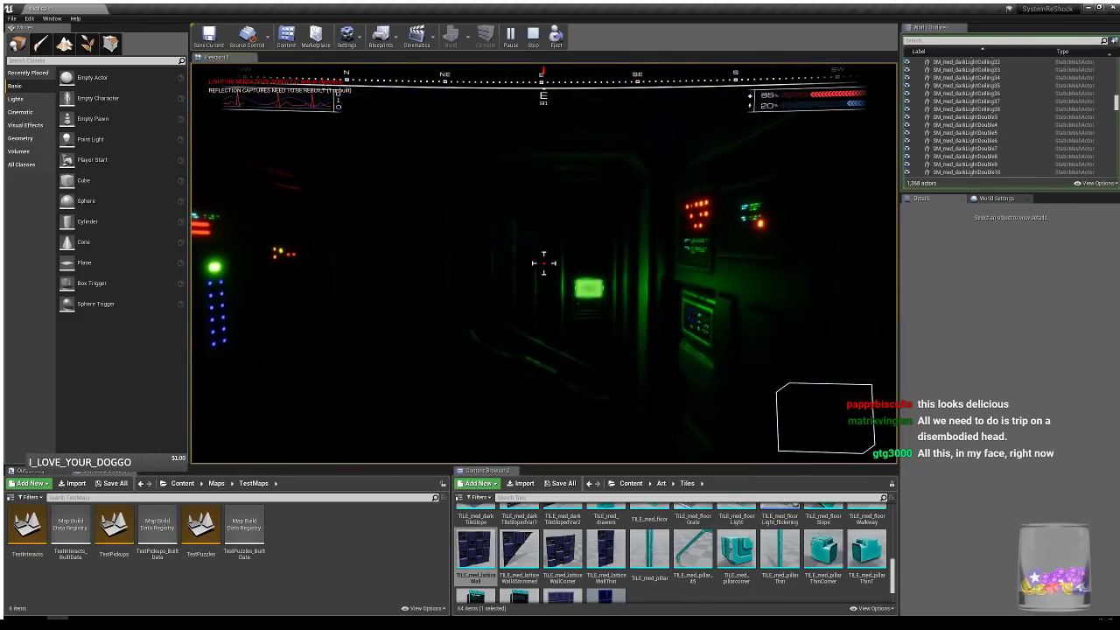
key("e")
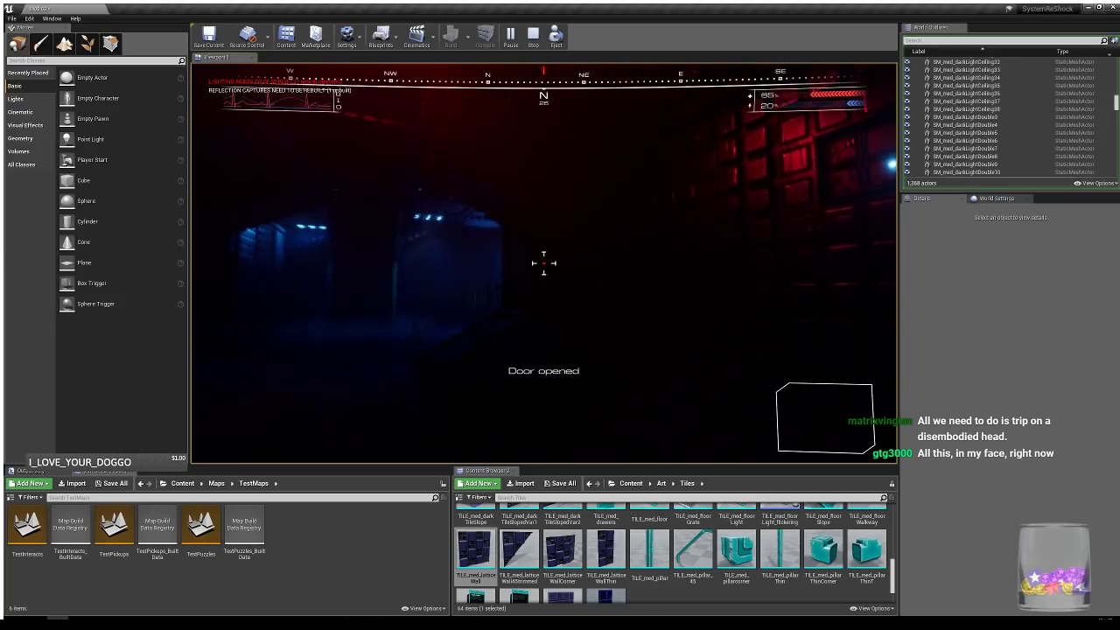
key("w")
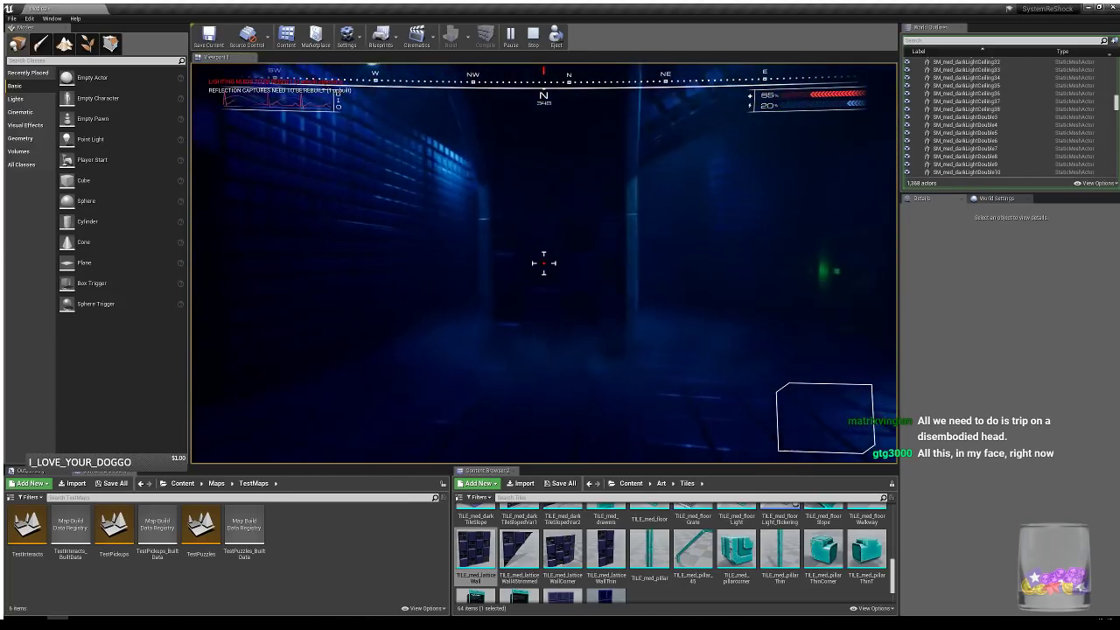
key("w")
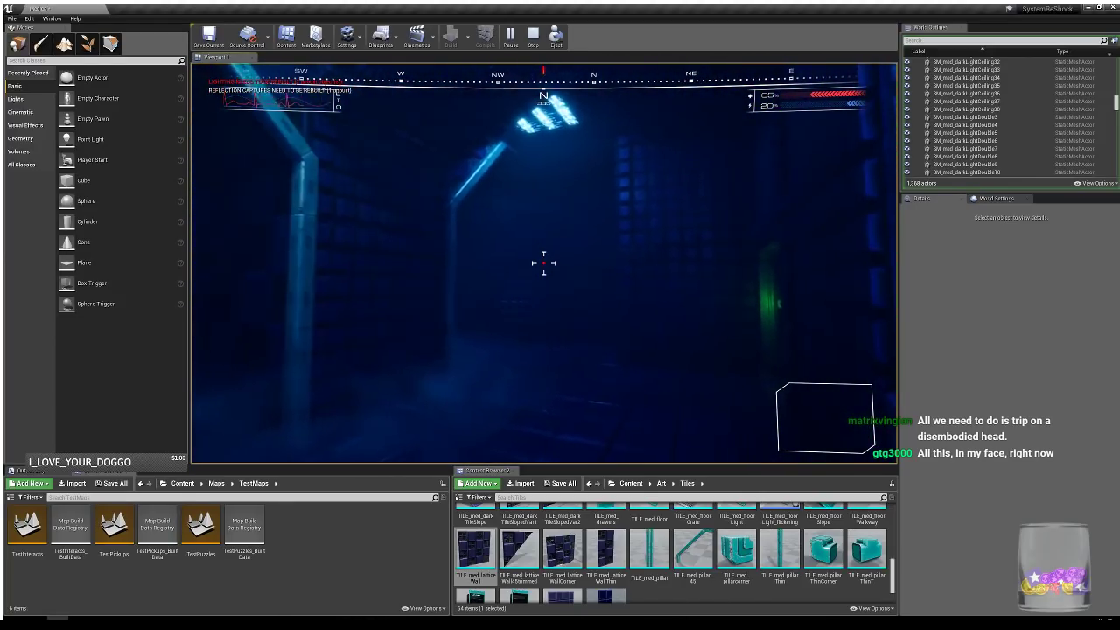
key("w")
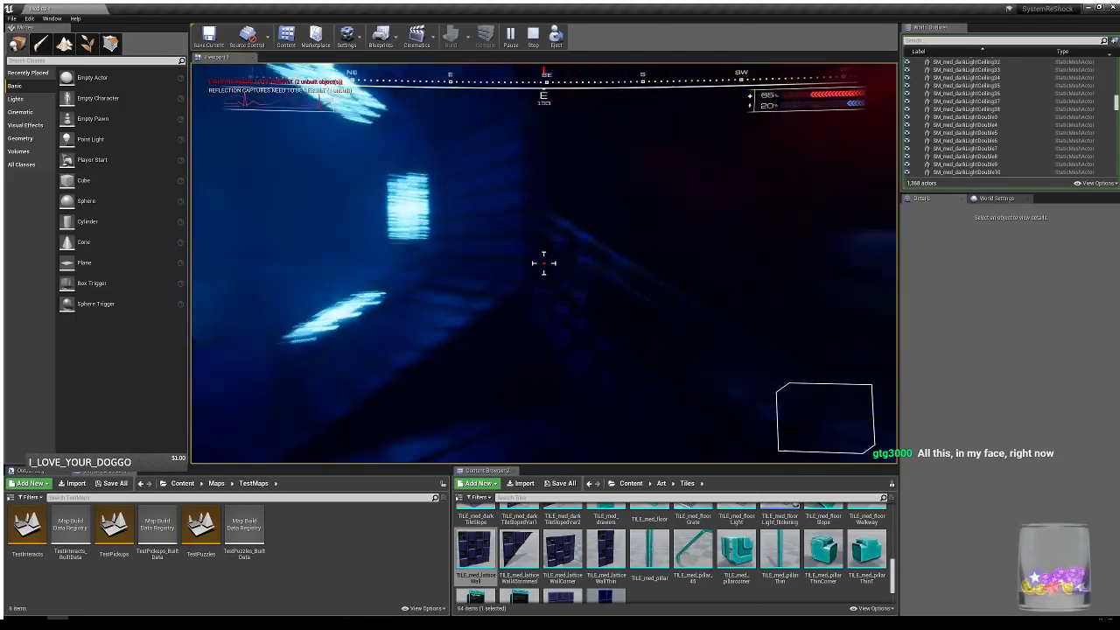
key("w")
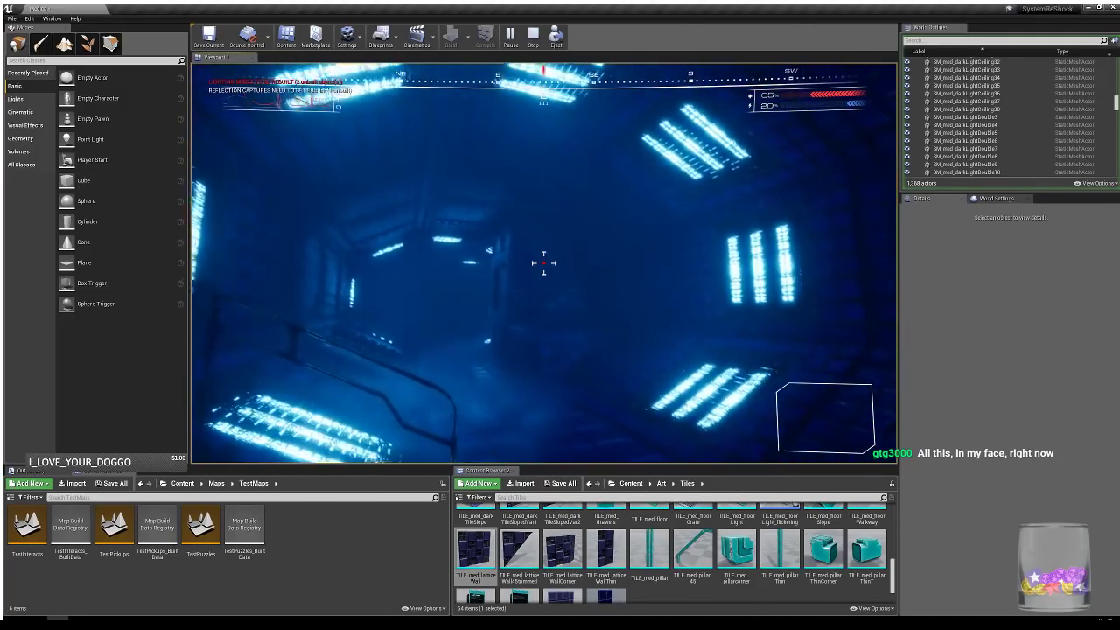
key("w")
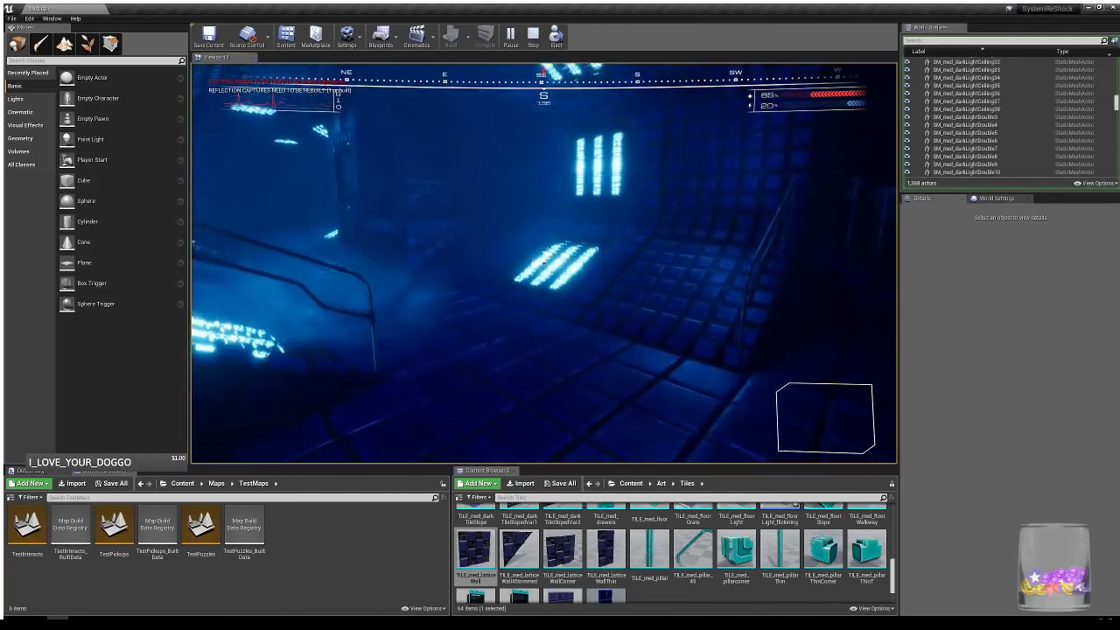
key("w")
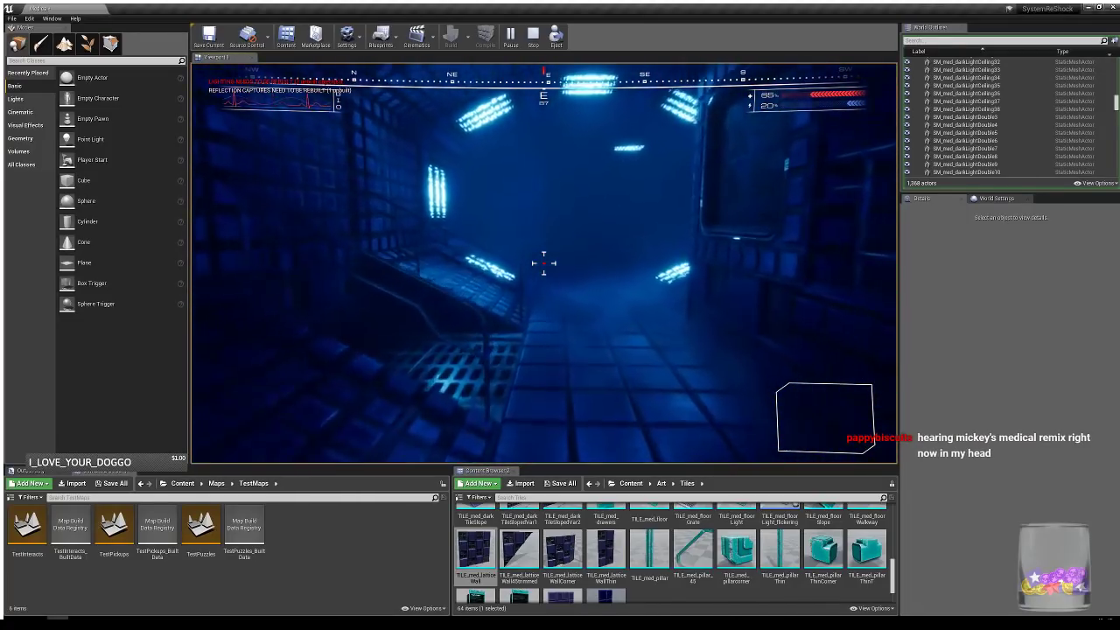
key("w")
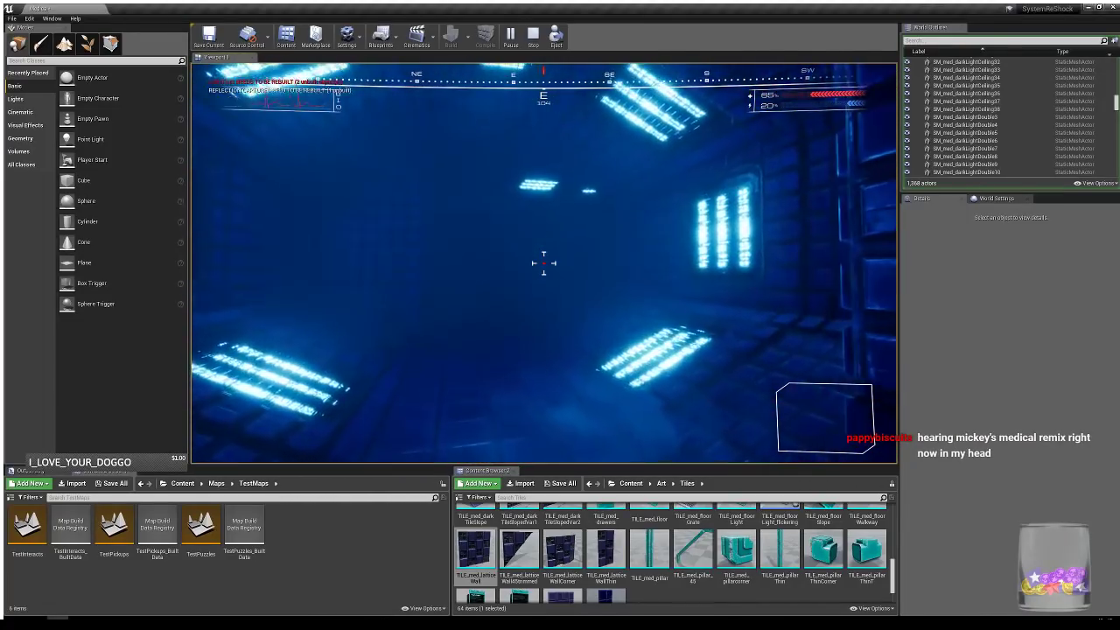
key("w")
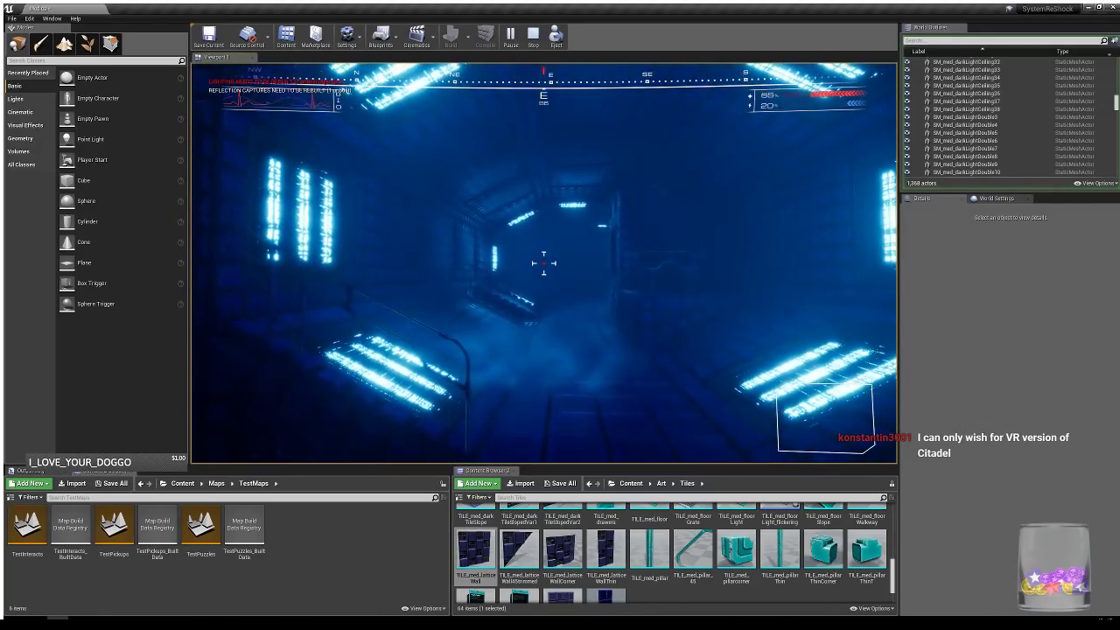
key("Escape")
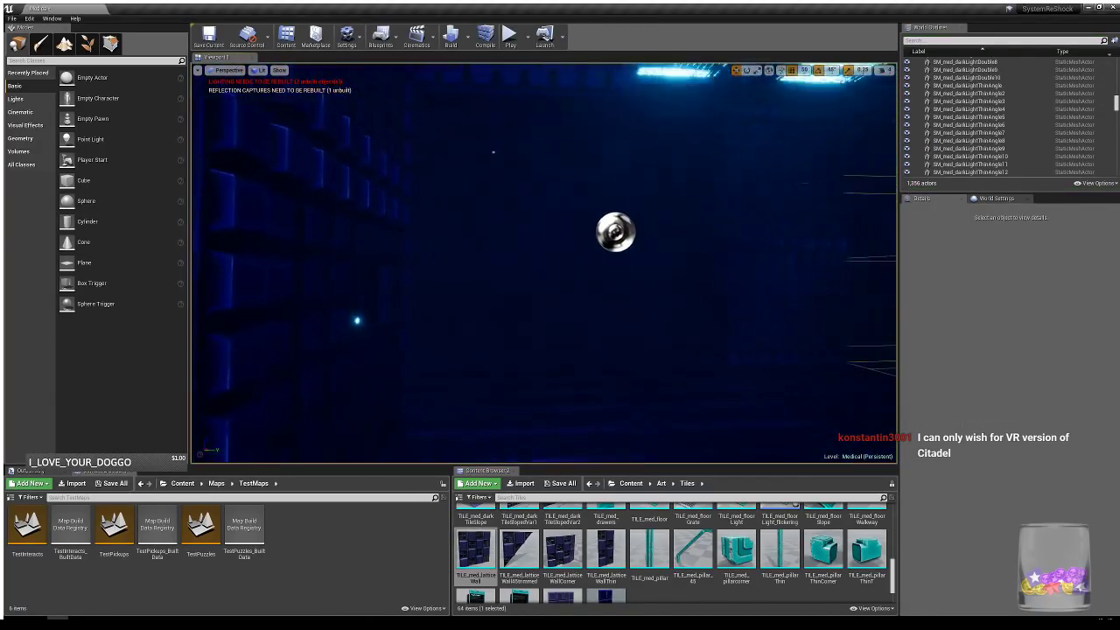
- In unlit view, duplicate the floor tile beside the junction corner into the open side passage at Z 100
right_click_drag(544, 262, 196, 263)
right_click_drag(420, 262, 735, 262)
right_click_drag(433, 313, 787, 311)
key("alt+3")
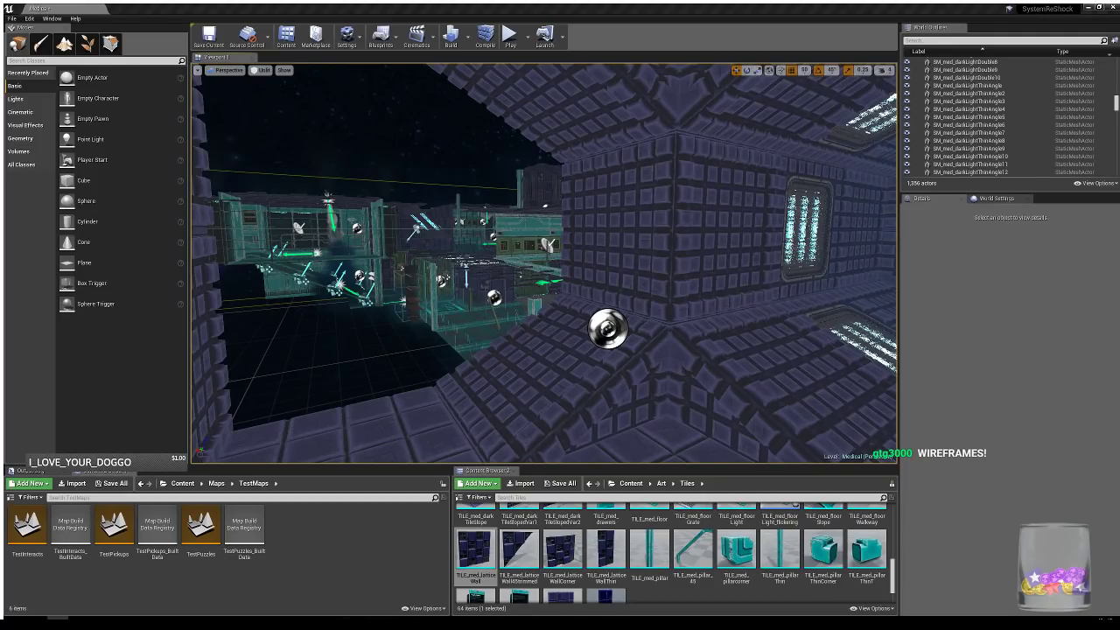
right_click_drag(544, 262, 631, 306)
key("w")
key("s")
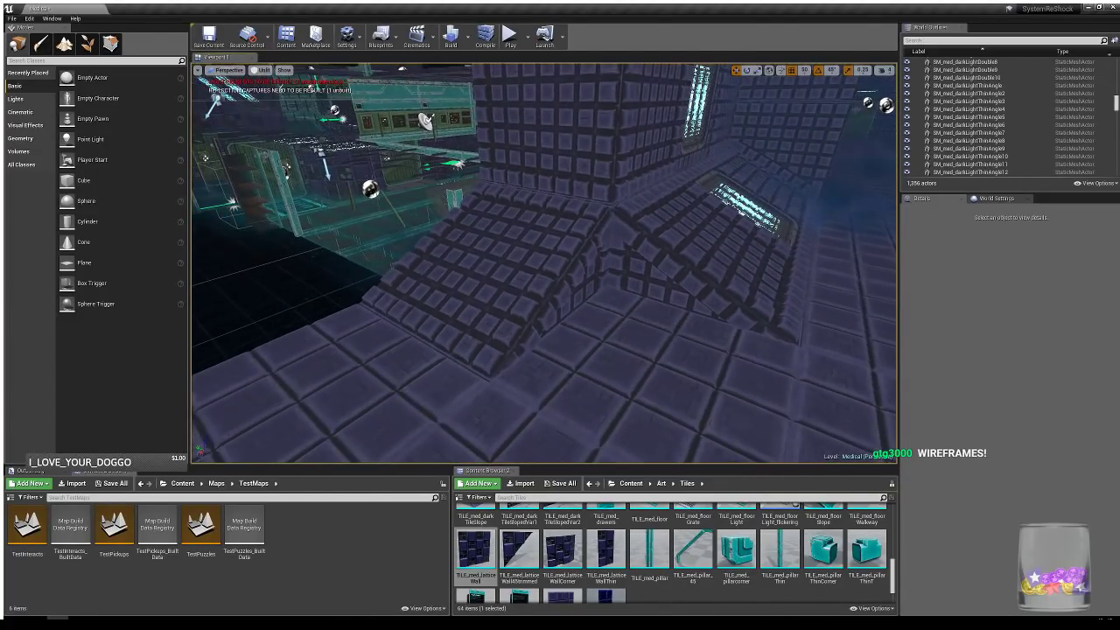
left_click(656, 349)
left_click_drag(528, 315, 351, 265, "alt")
right_click_drag(513, 330, 460, 257)
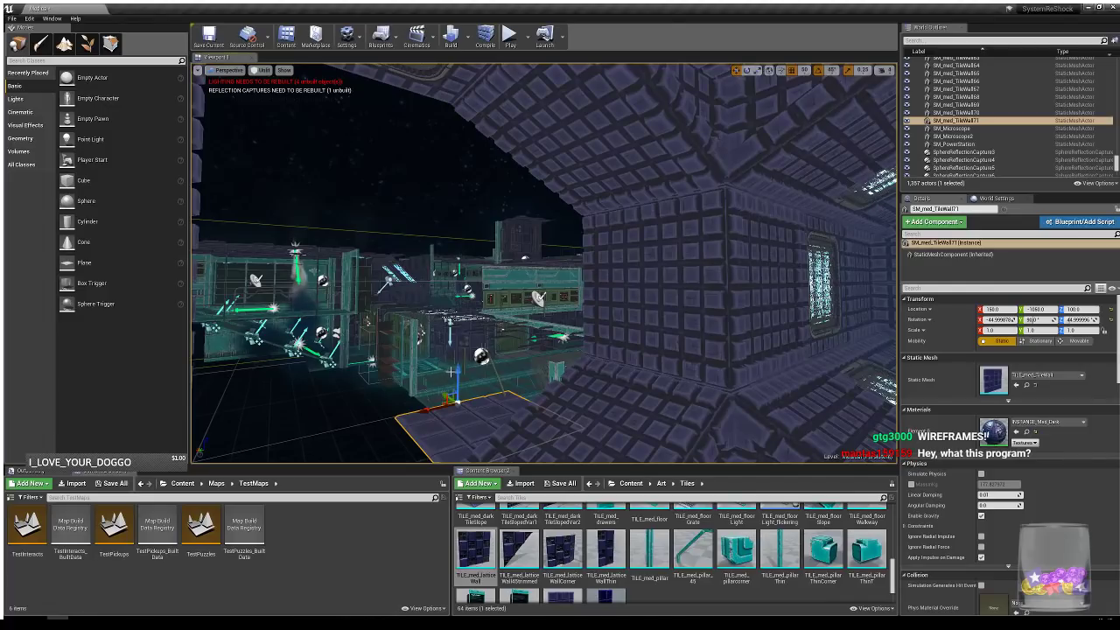
- Duplicate the new side-passage floor tile up to Z 500 and flip it to face down as a ceiling tile
left_click_drag(457, 377, 460, 142, "alt")
key("e")
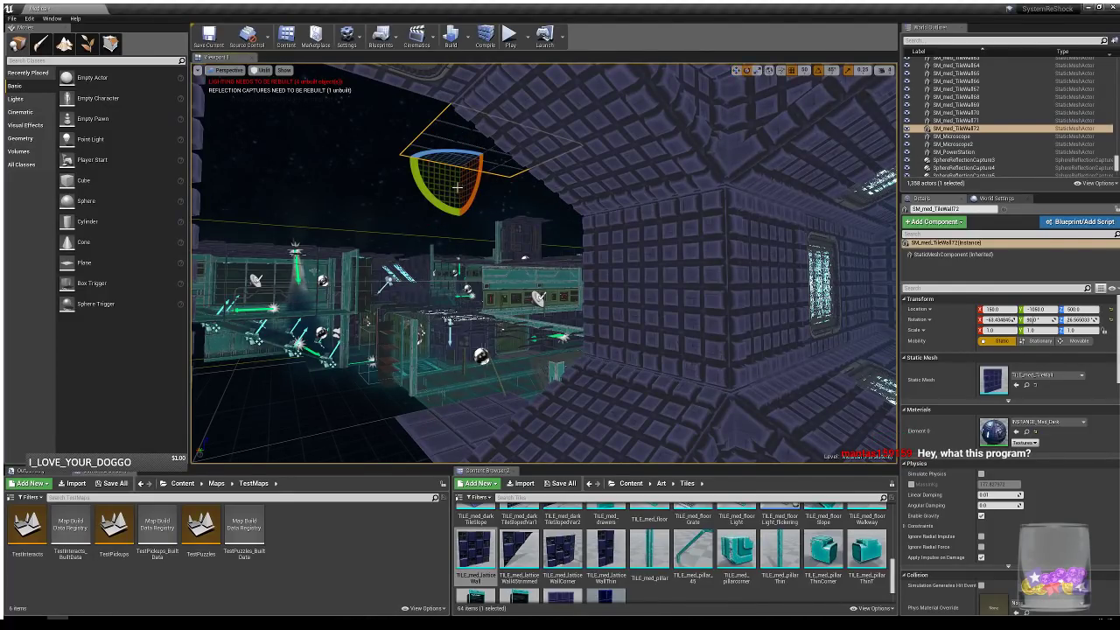
left_click_drag(425, 200, 572, 223)
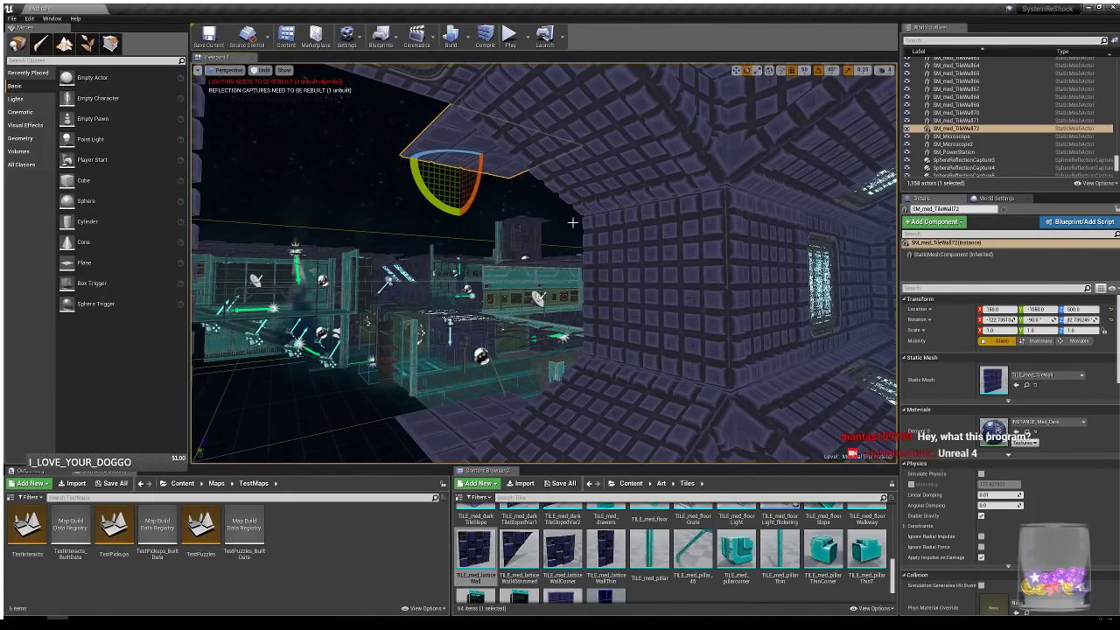
- Place a TILE_med_darkTileFloorSlope tile from the Tiles folder beside the junction corner at the side passage
scroll(676, 563, "down", 3)
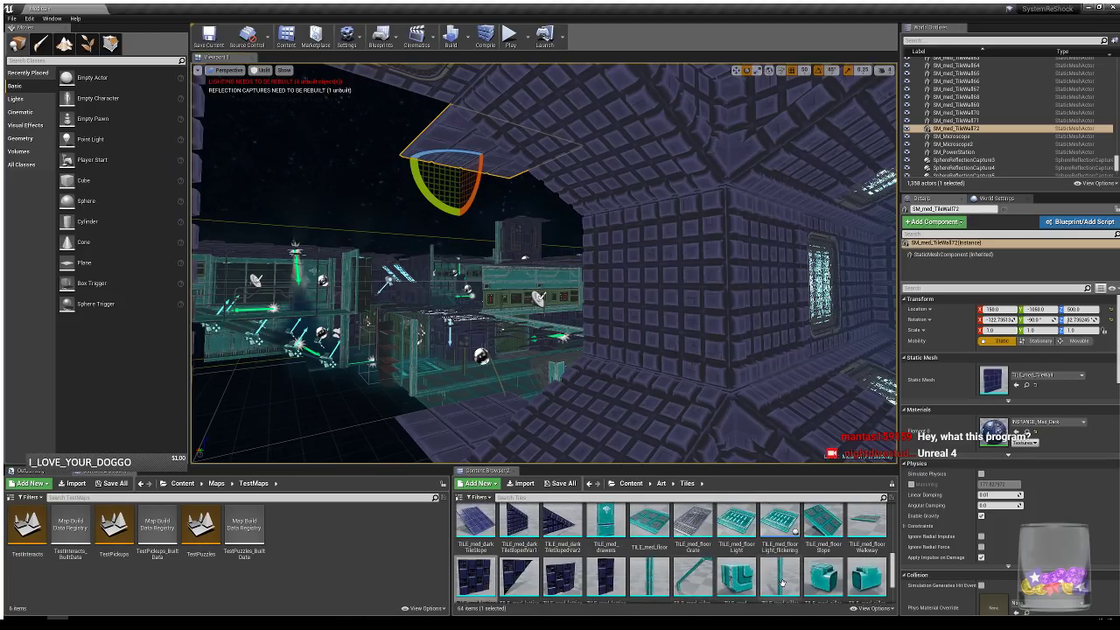
scroll(882, 567, "up", 3)
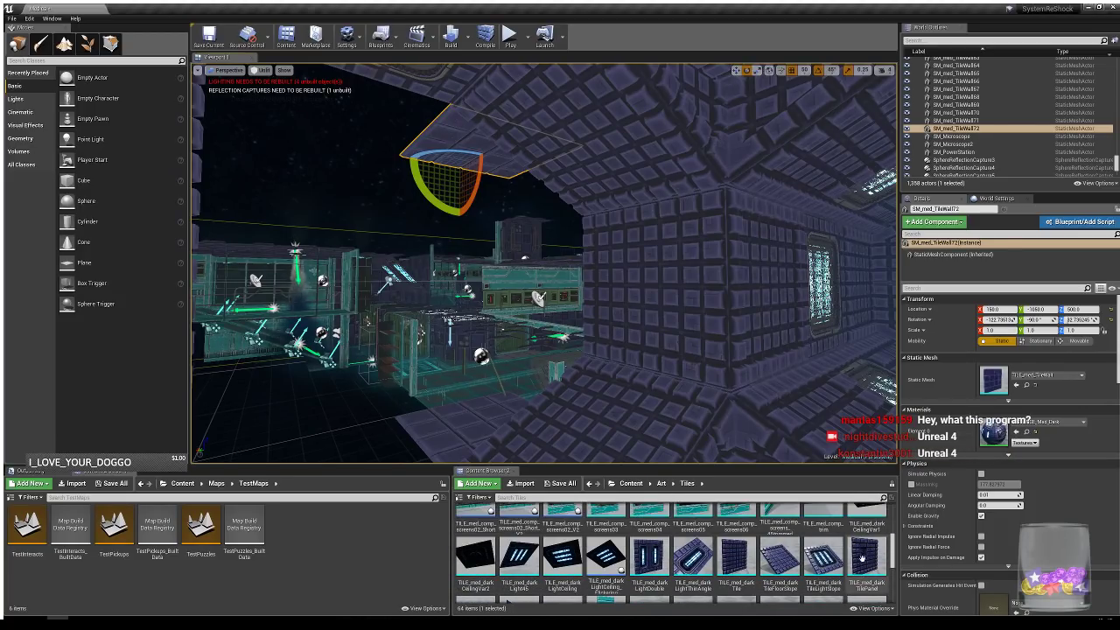
scroll(871, 534, "down", 5)
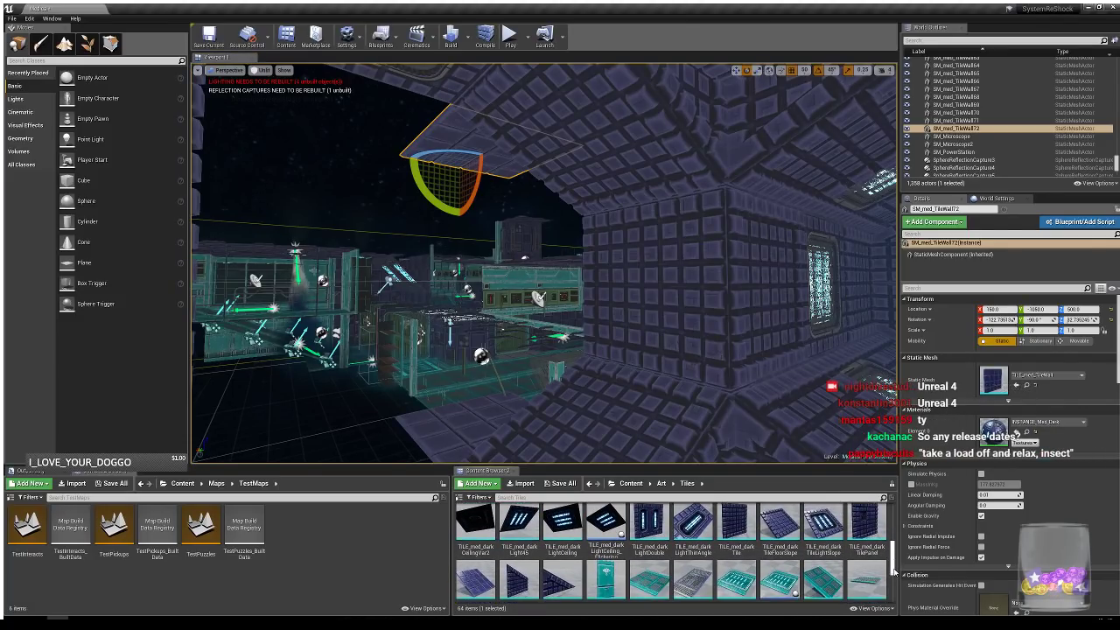
scroll(892, 569, "up", 1)
scroll(892, 567, "up", 2)
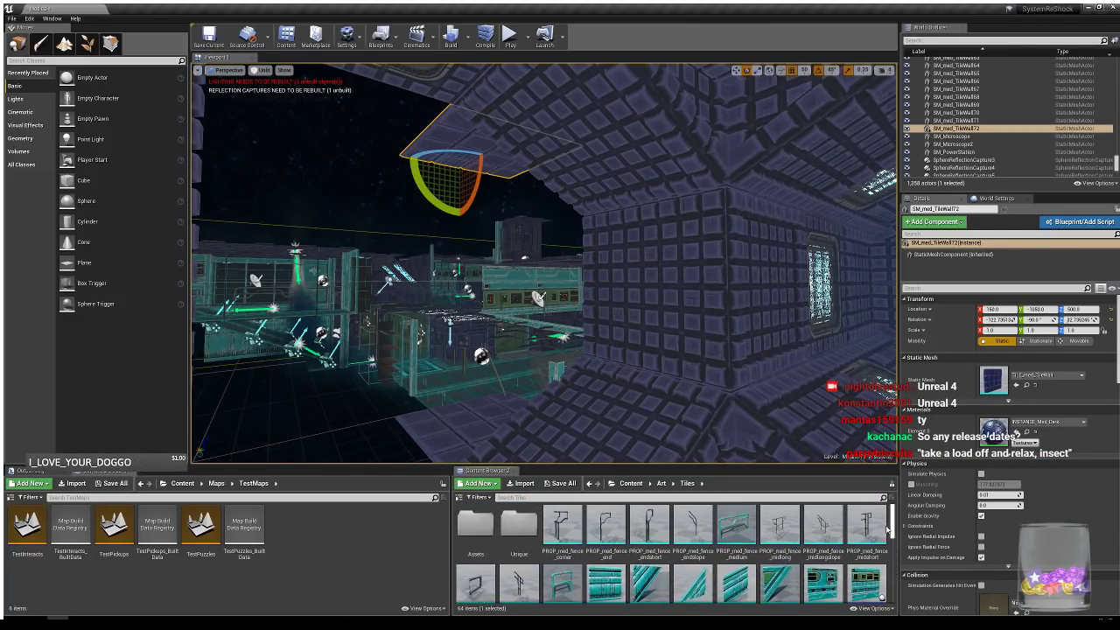
scroll(892, 558, "down", 1)
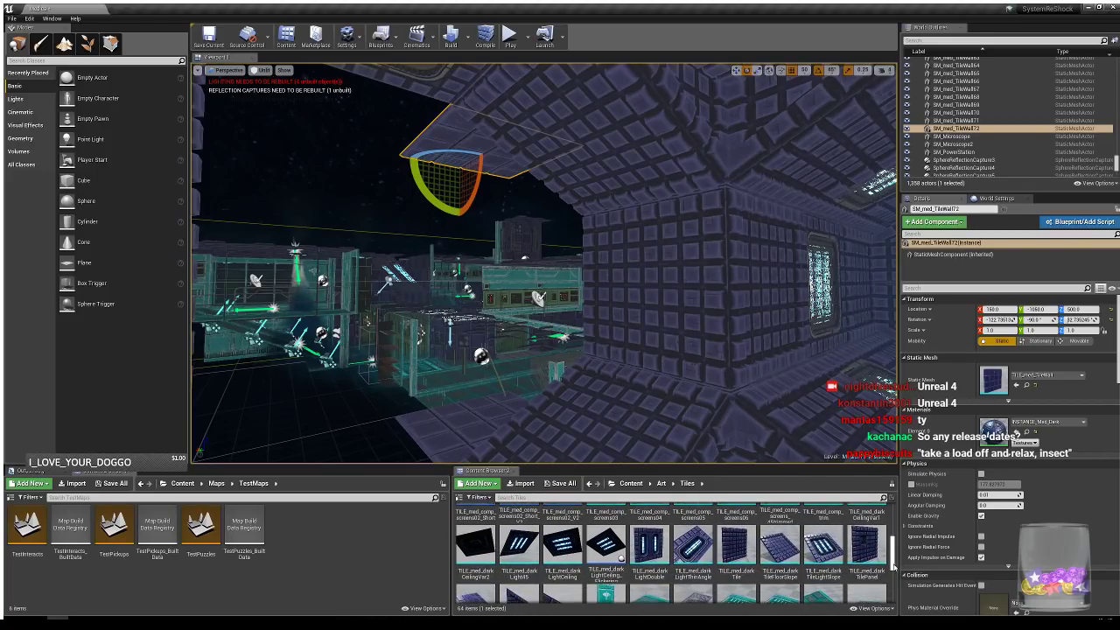
left_click_drag(791, 547, 614, 308)
- Rotate the slope tile upright against the side passage at X 160 and duplicate it upward to Z 400 as a wall
left_click_drag(678, 336, 688, 355)
left_click_drag(595, 334, 696, 335)
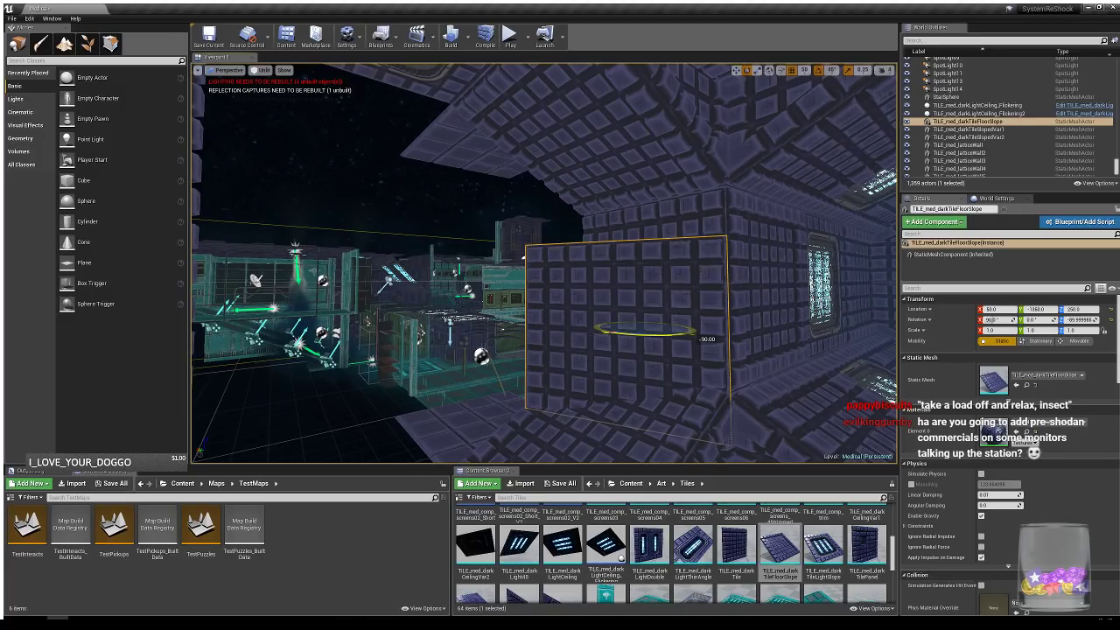
mouse_move(696, 335)
left_mouse_down()
mouse_move(723, 334)
mouse_move(695, 334)
left_mouse_up()
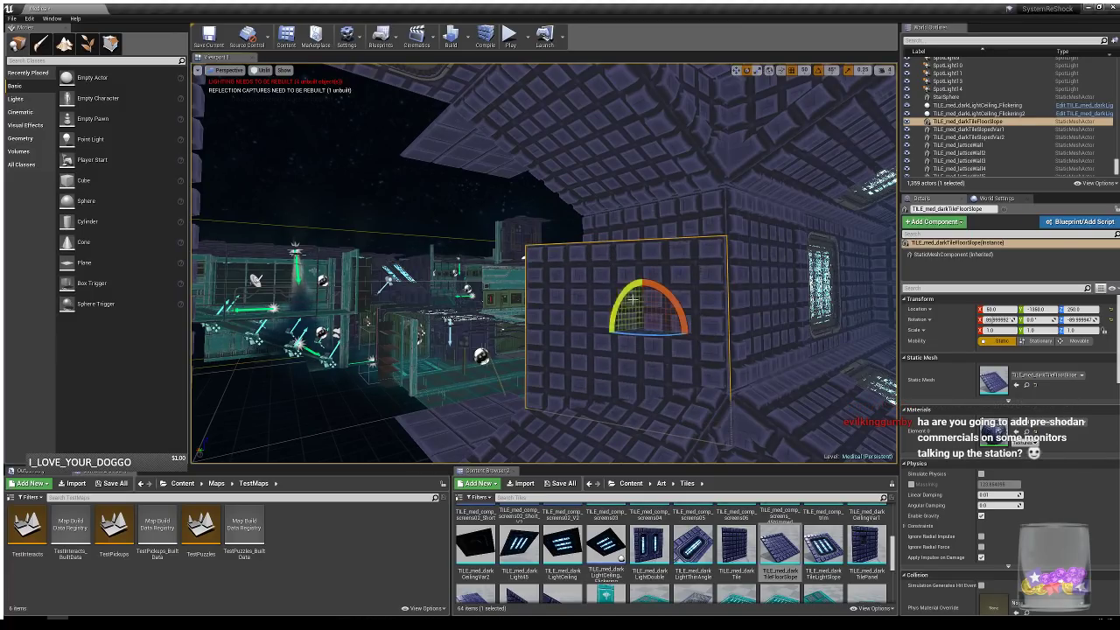
left_click_drag(615, 304, 589, 342)
left_click_drag(595, 334, 699, 338)
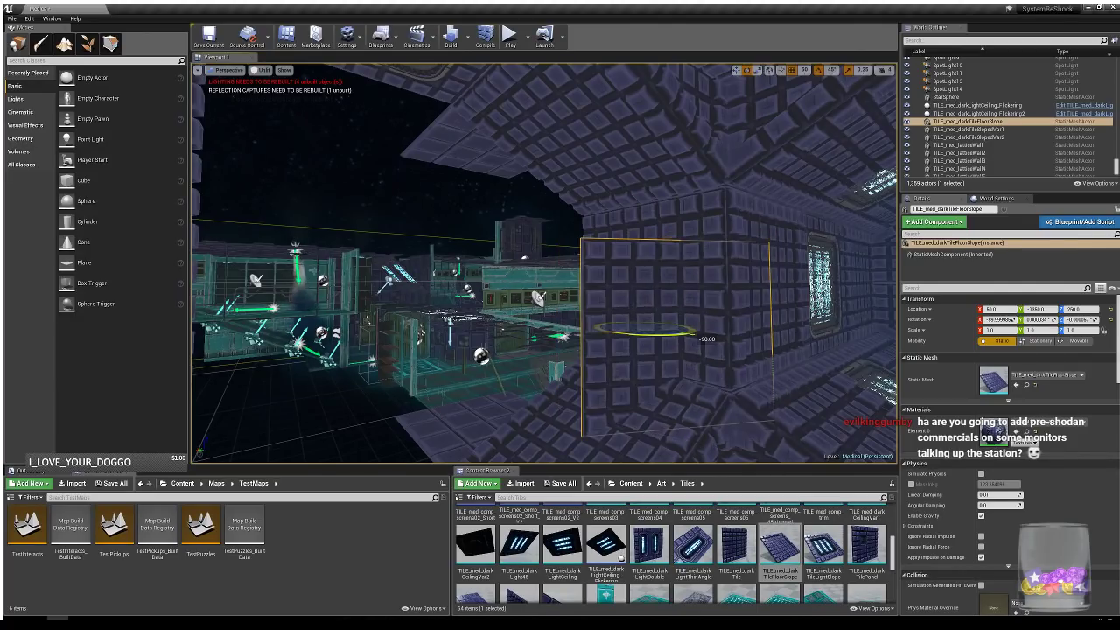
left_click_drag(623, 330, 453, 186)
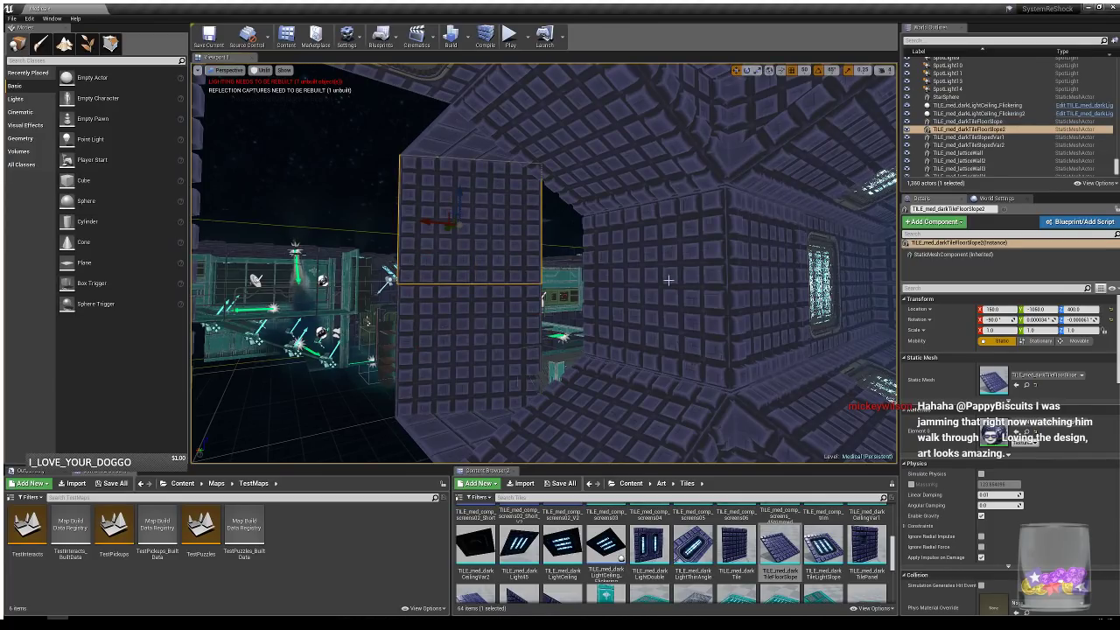
- Stack duplicate dark wall tiles in the gap between the new upright wall and the junction corner
left_click(597, 351)
left_click(535, 324)
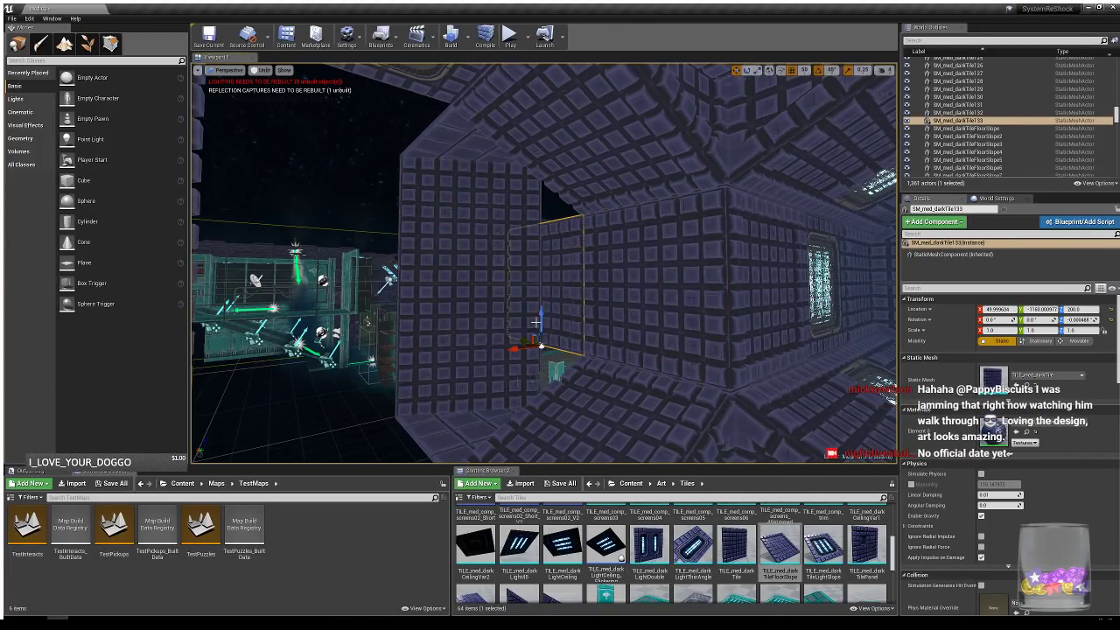
left_click_drag(541, 319, 541, 385, "alt")
left_click(541, 257)
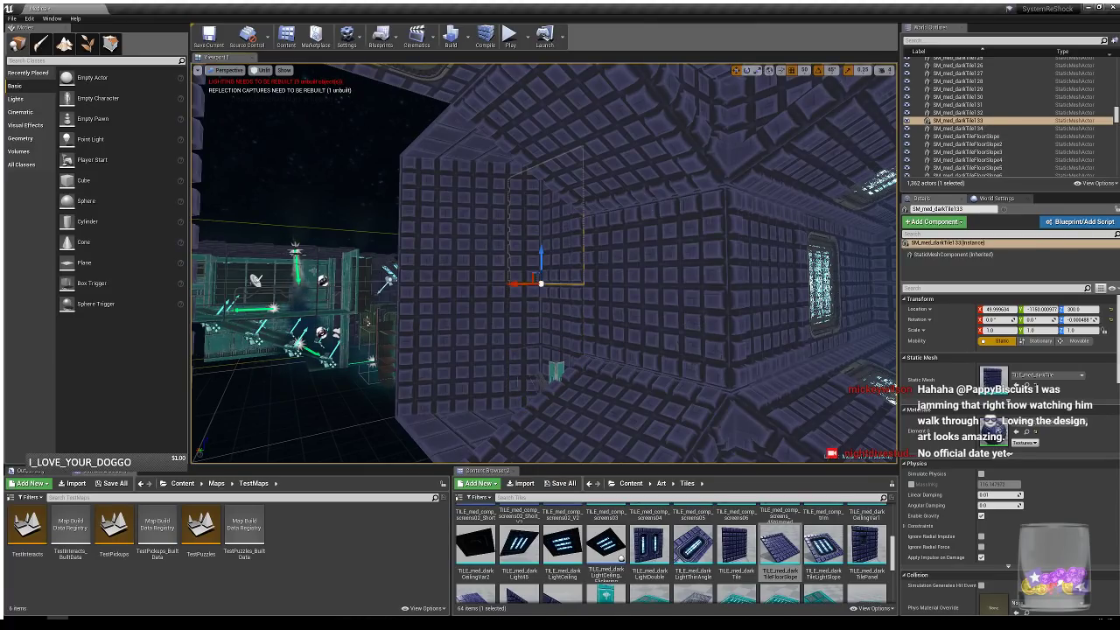
- Duplicate the side-passage floor tile farther along the passage to X 360 at Z 100
right_click_drag(547, 388, 468, 429)
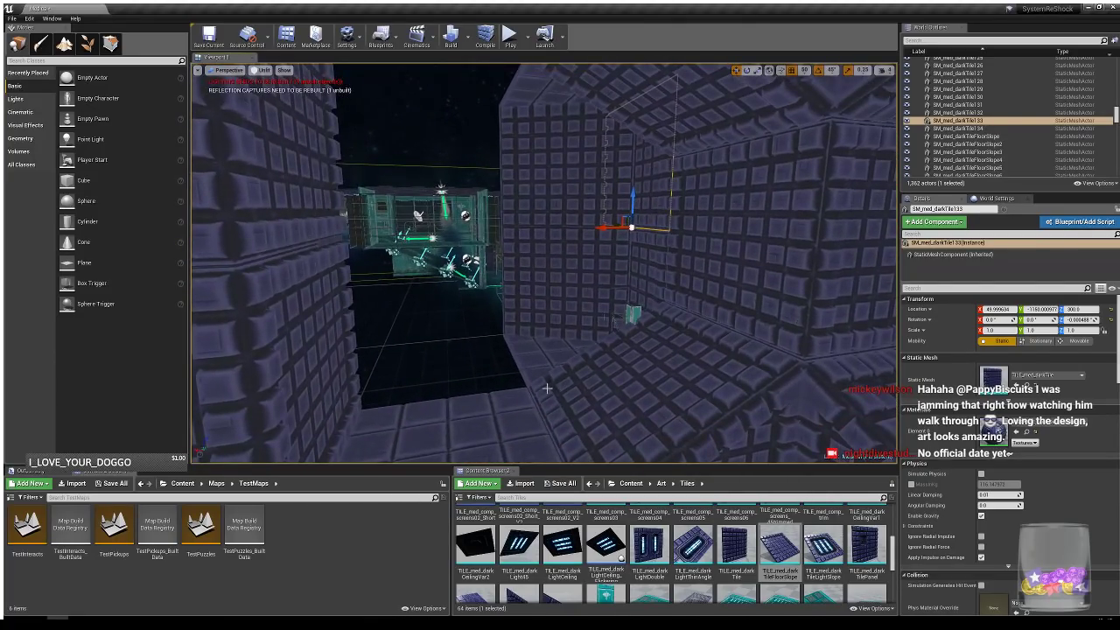
left_click(551, 357)
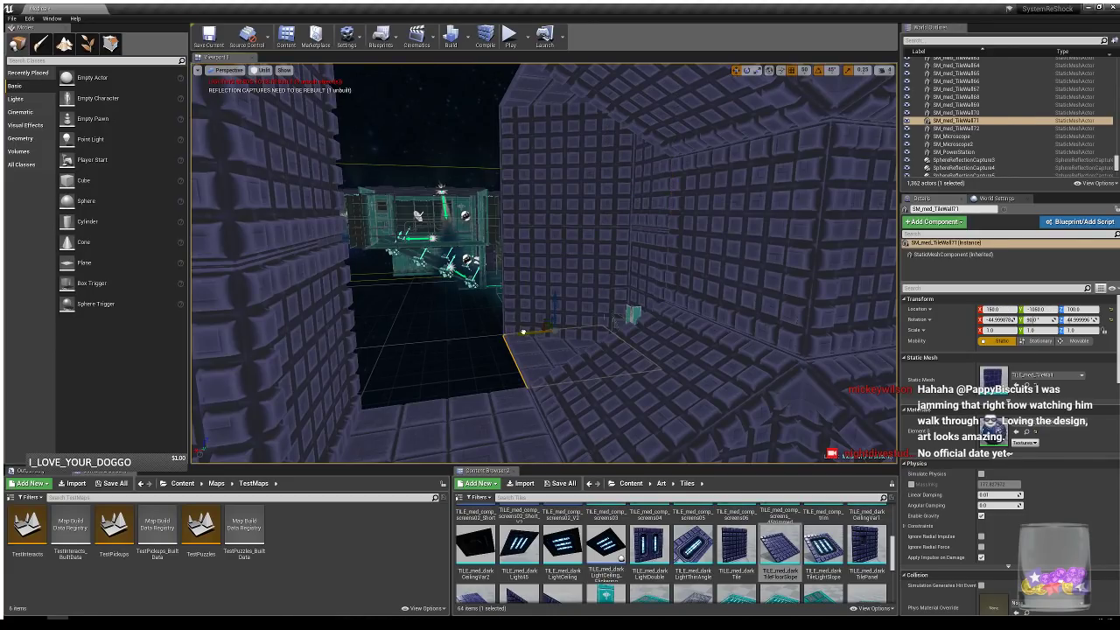
left_click_drag(523, 332, 405, 346, "alt")
right_click_drag(517, 402, 492, 434)
- Place a TILE_med_latticeWall tile from the Tiles folder at the end of the passage floor and rotate it to lie flat
scroll(691, 578, "up", 5)
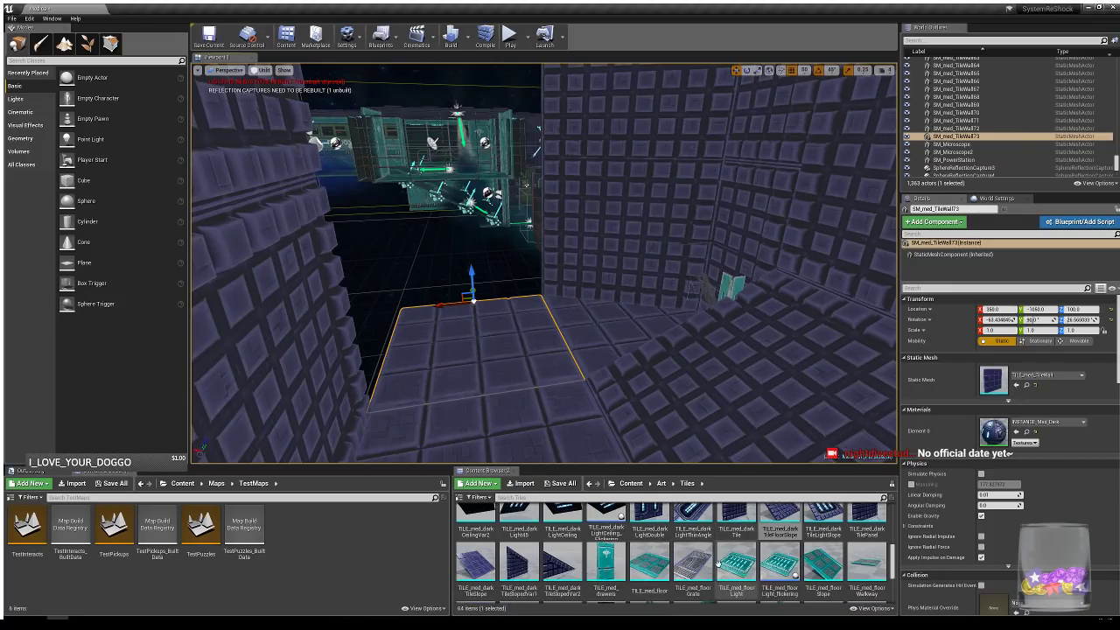
scroll(751, 567, "down", 5)
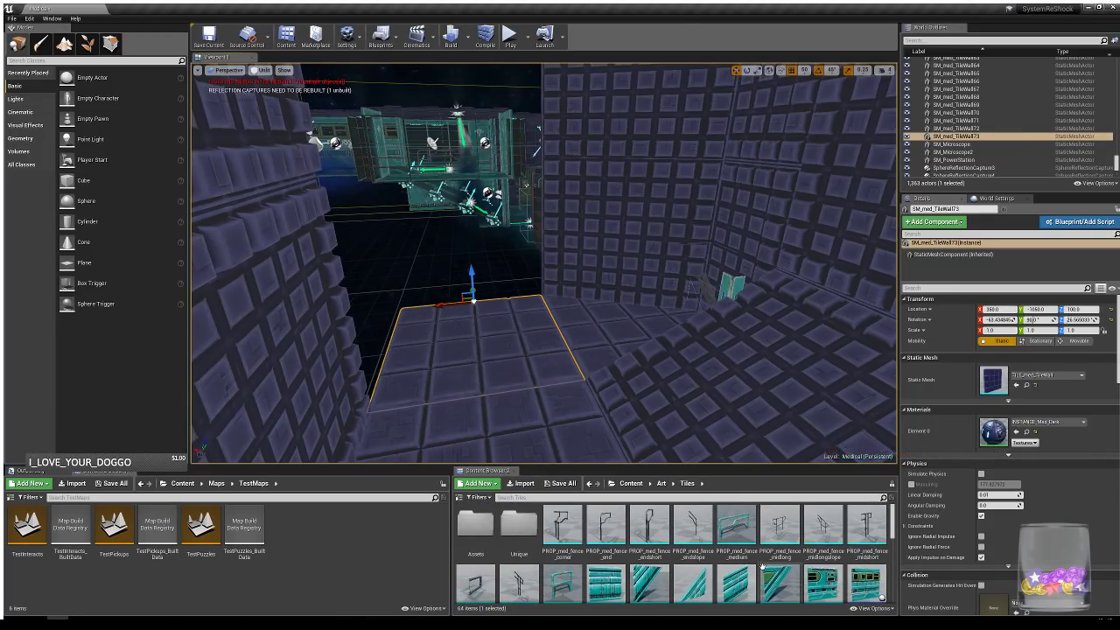
scroll(828, 545, "down", 1)
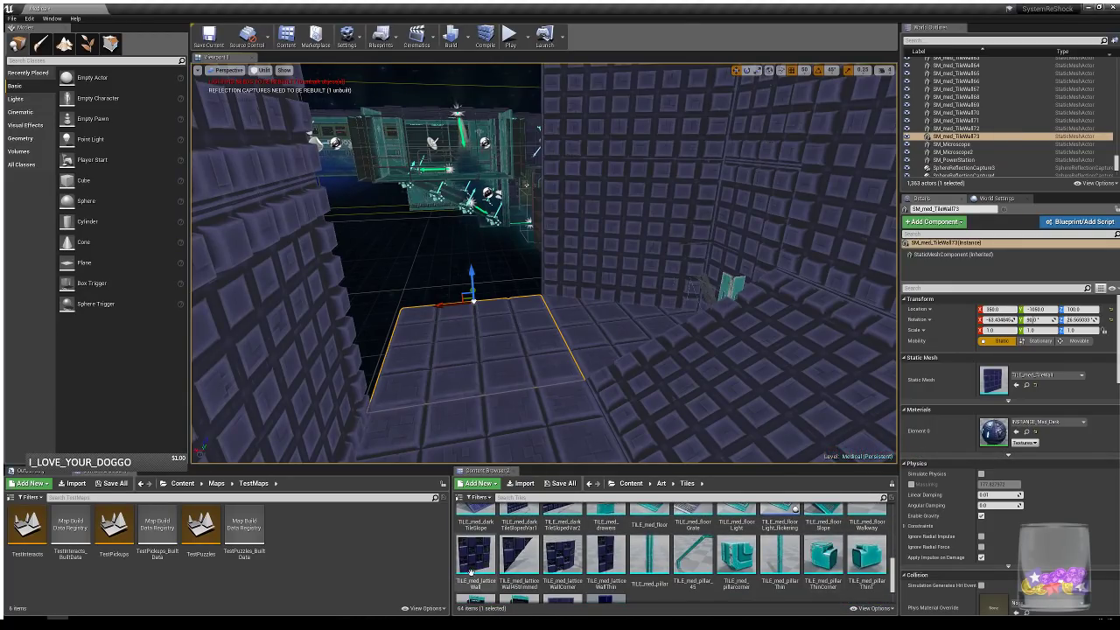
left_click_drag(471, 569, 473, 302)
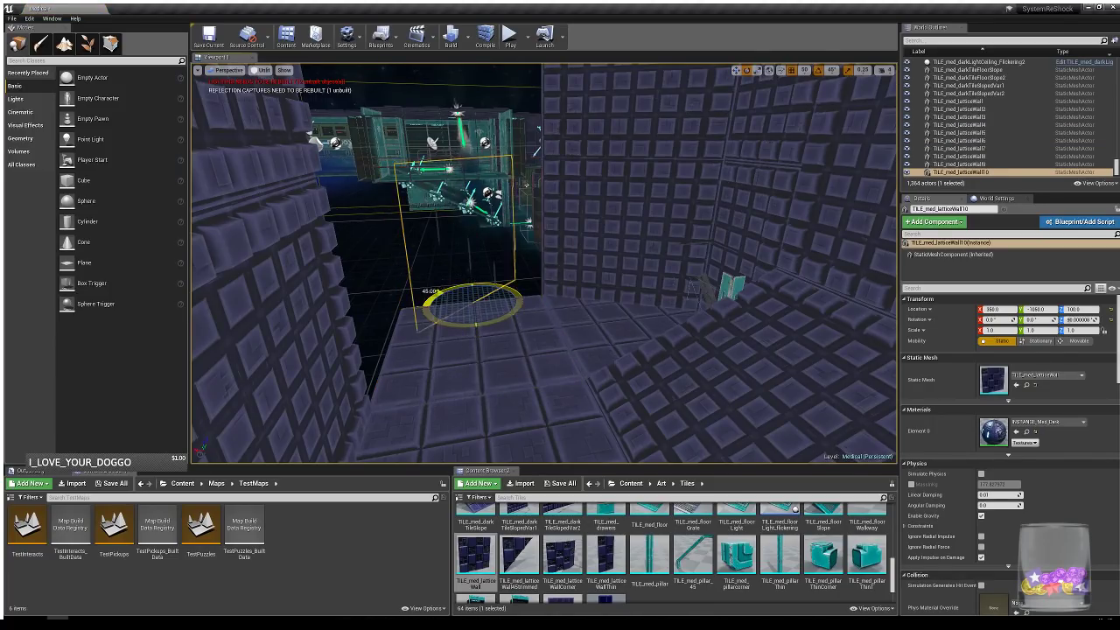
right_click_drag(578, 341, 567, 306)
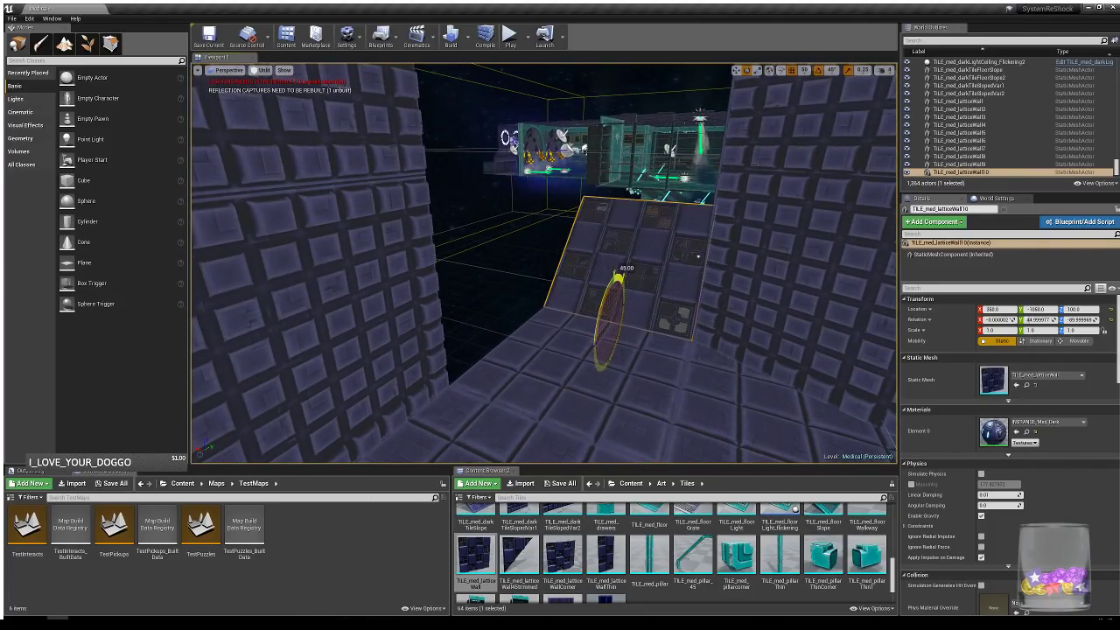
right_click_drag(613, 302, 752, 306)
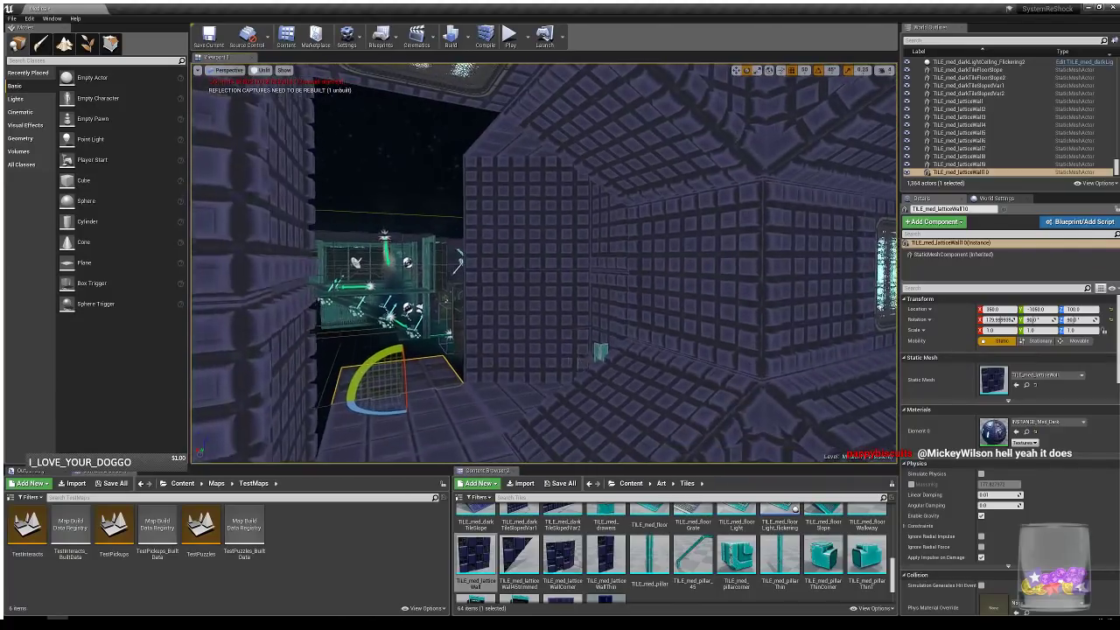
right_click_drag(560, 262, 575, 332)
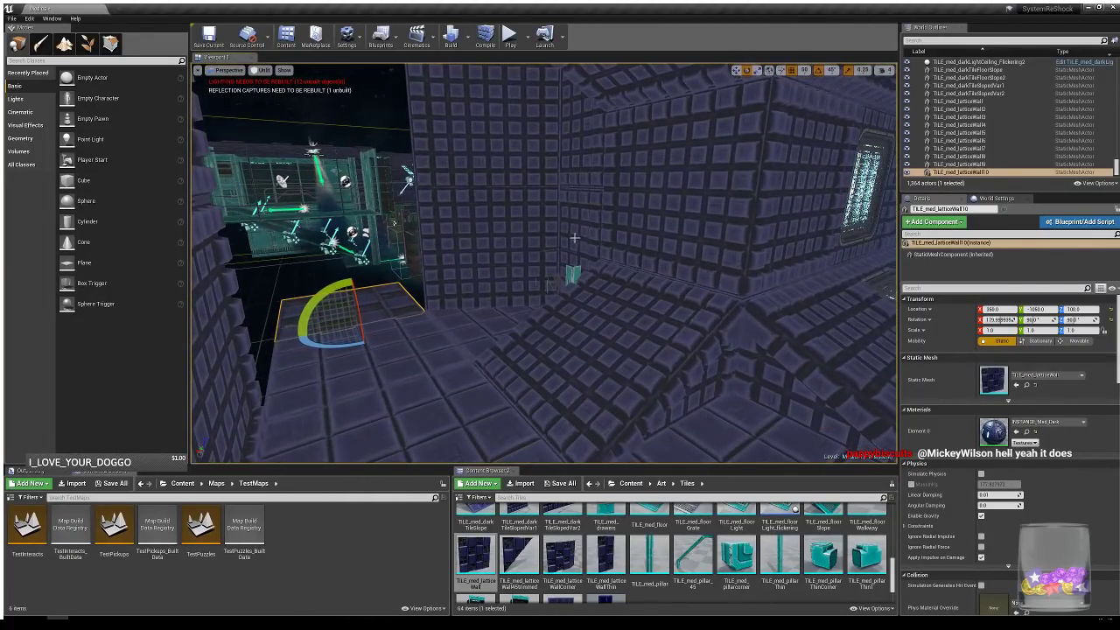
- Select the side passage's walls, slopes, floor and ceiling tiles, including the ceiling light, and shift them together along X
left_click(579, 186)
right_click_drag(573, 218, 504, 250)
left_click(494, 260, "ctrl")
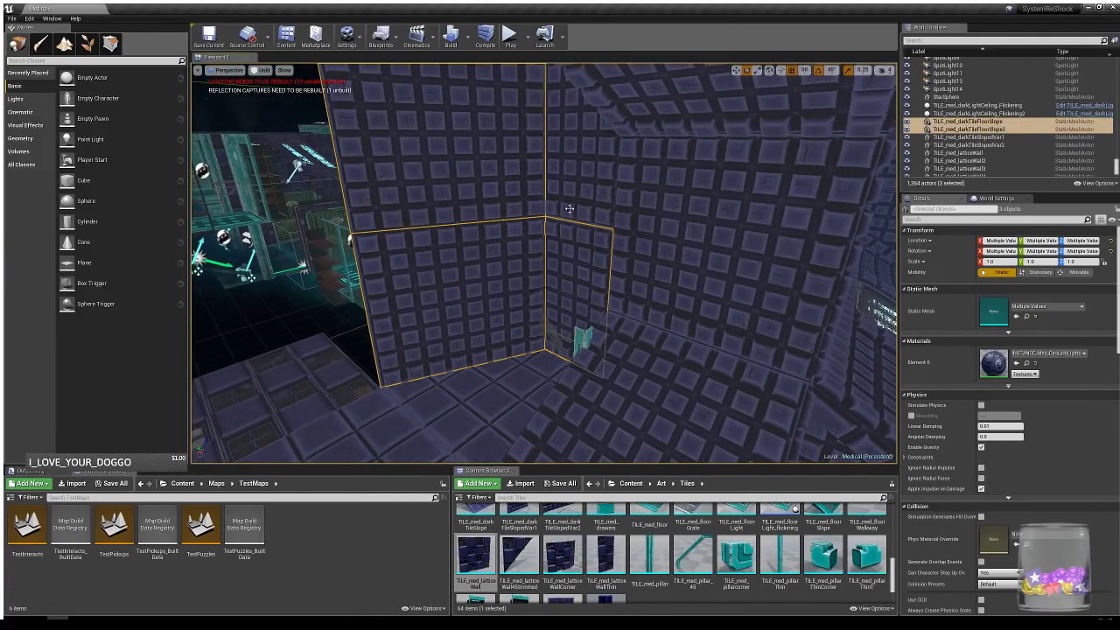
left_click(570, 209, "ctrl")
left_click(528, 385, "ctrl")
left_click(626, 363, "ctrl")
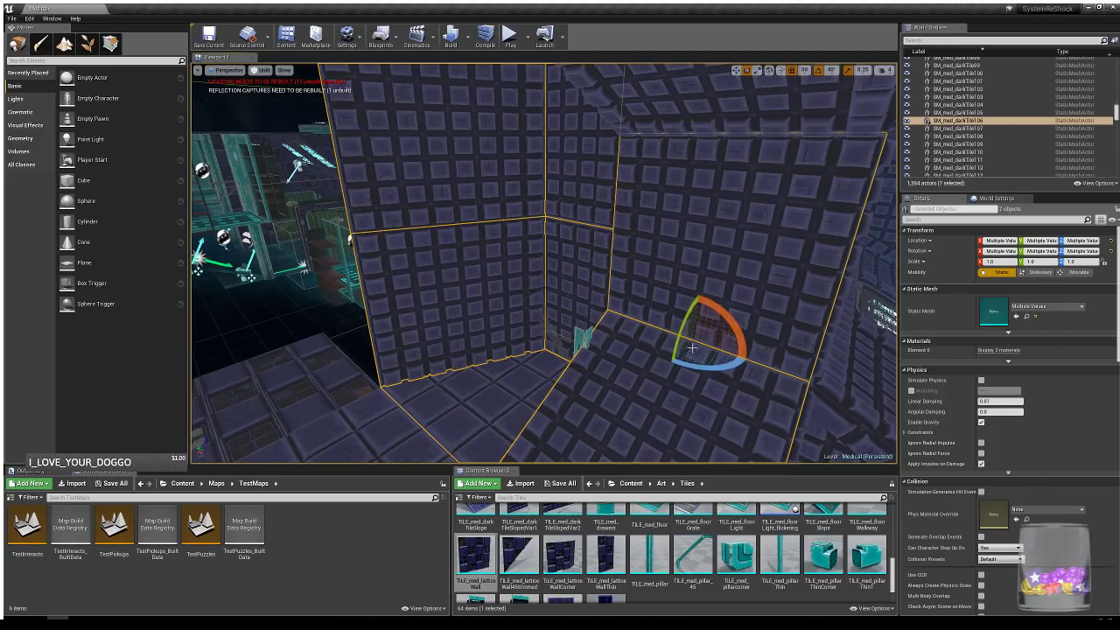
right_click_drag(692, 347, 680, 293)
left_click(672, 238, "ctrl")
right_click_drag(672, 238, 866, 213)
left_click(405, 218, "ctrl")
right_click_drag(405, 219, 491, 319)
left_click(513, 325, "ctrl")
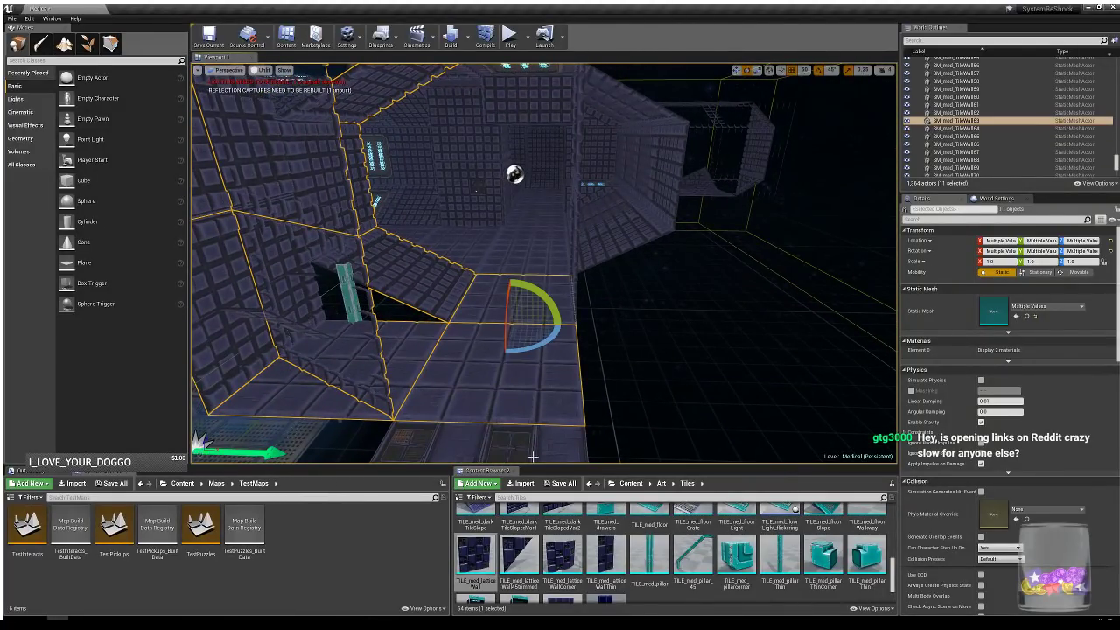
left_click(487, 452, "ctrl")
right_click_drag(488, 453, 503, 170)
left_click(514, 243, "ctrl")
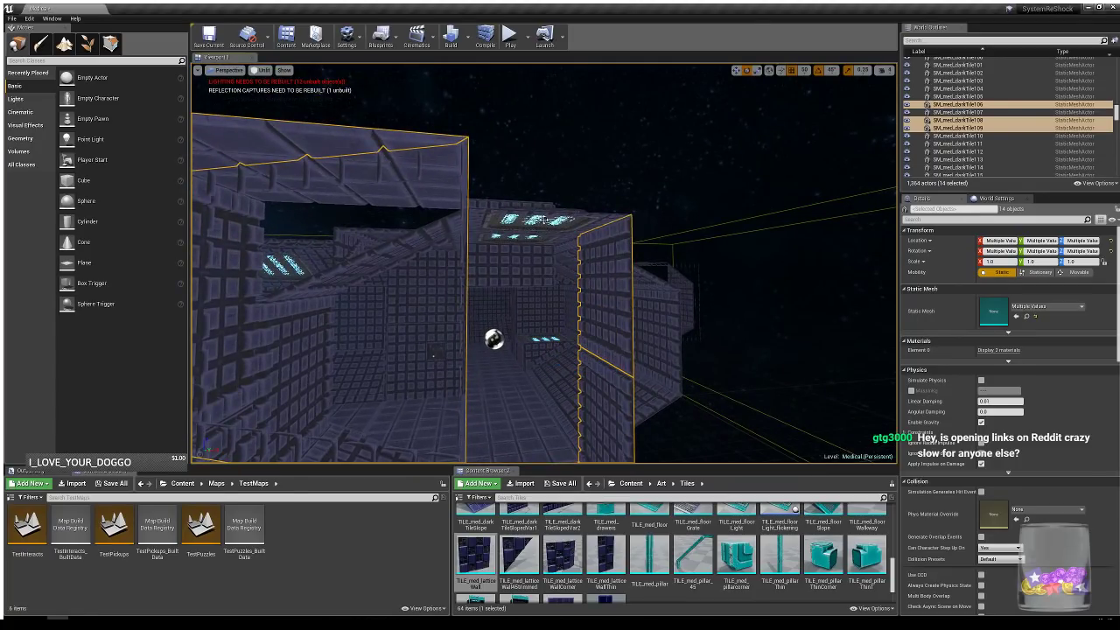
left_click(544, 220, "ctrl")
right_click_drag(545, 221, 561, 301)
key("w")
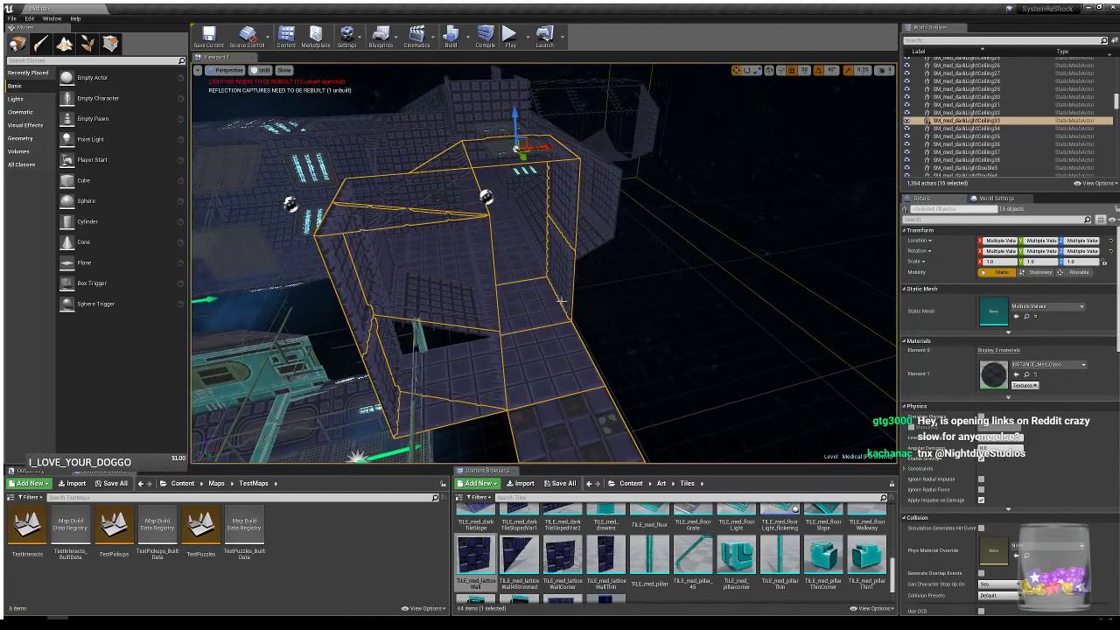
left_click_drag(547, 147, 634, 145)
- Select the adjoining junction's floor, wall, slope, triangular, lattice and ceiling light tiles and shift them together 200 units along X
right_click_drag(649, 304, 518, 306)
left_click(541, 398)
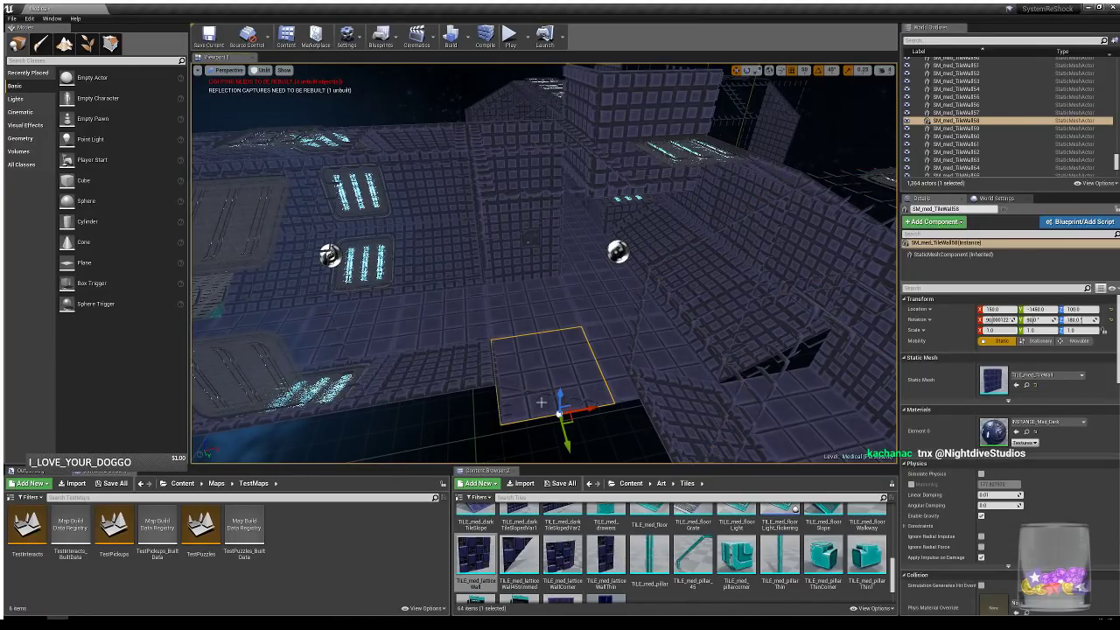
left_click(543, 397)
mouse_move(611, 316)
right_mouse_down()
mouse_move(611, 385)
mouse_move(611, 316)
right_mouse_up()
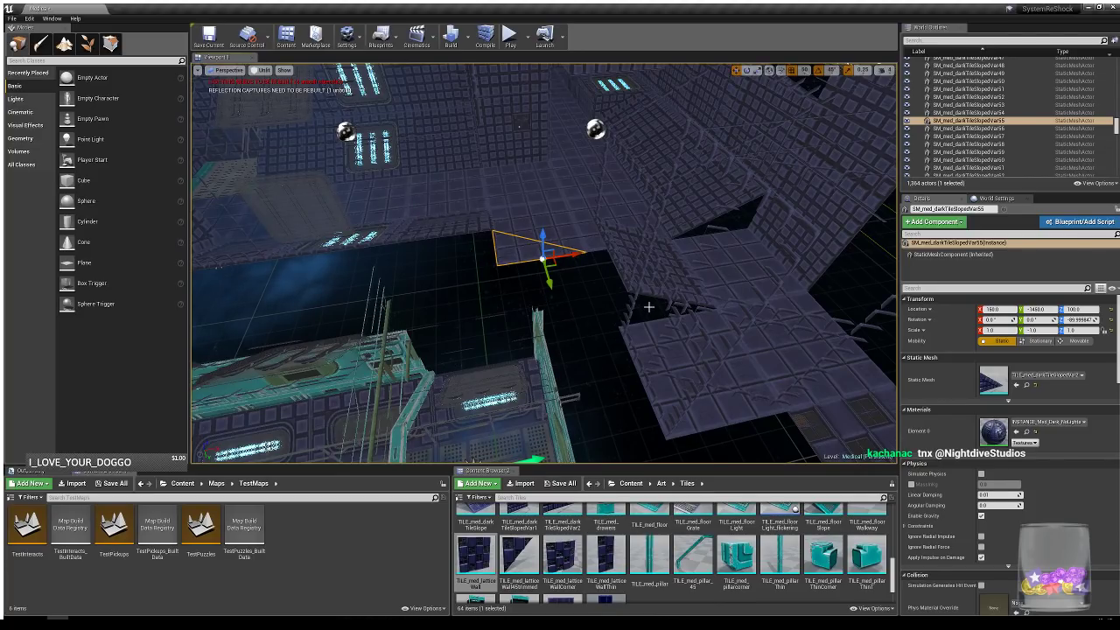
right_click_drag(598, 367, 575, 362)
left_click(552, 347, "ctrl")
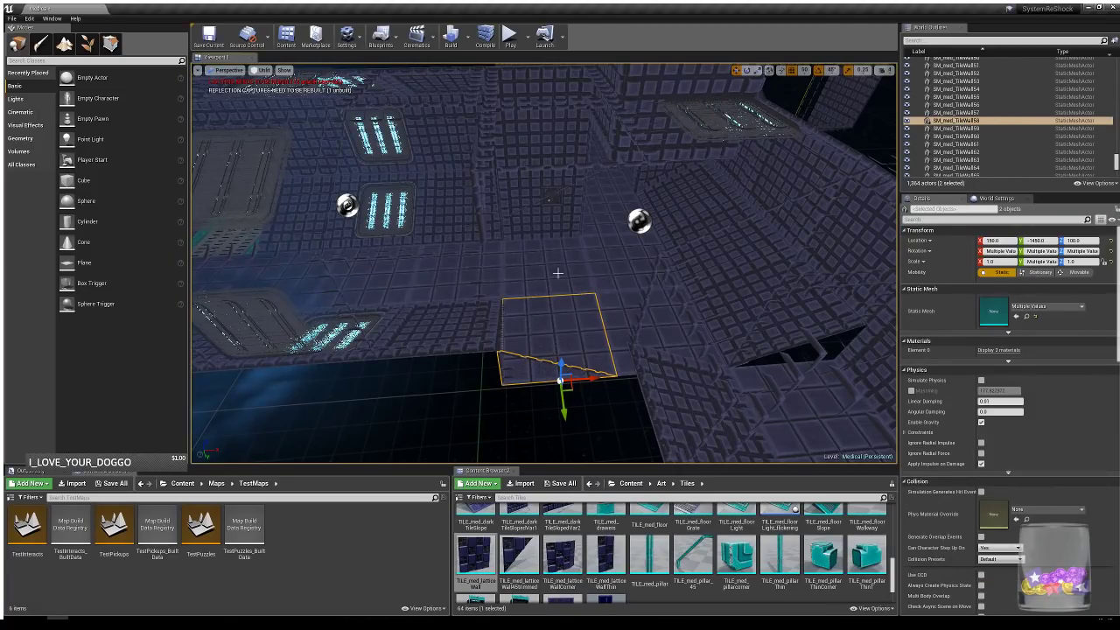
left_click(557, 275, "ctrl")
left_click(565, 216, "ctrl")
right_click_drag(542, 263, 559, 298)
right_click_drag(405, 303, 404, 303)
left_click(404, 303, "ctrl")
left_click(409, 208, "ctrl")
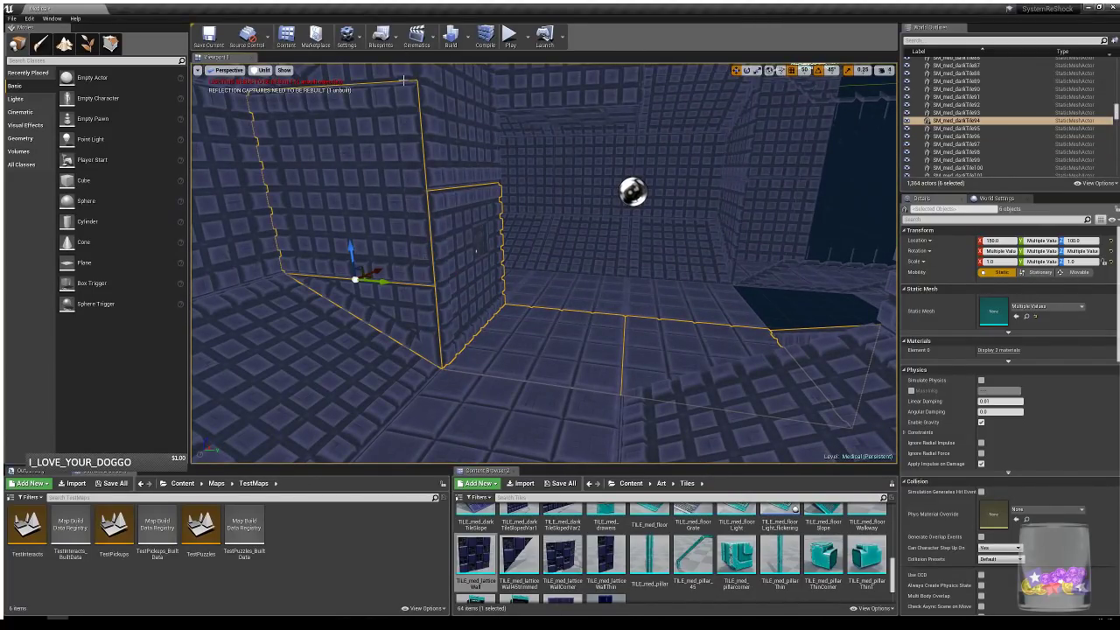
left_click(403, 79, "ctrl")
left_click(451, 141, "ctrl")
mouse_move(455, 154)
right_mouse_down()
mouse_move(453, 119)
mouse_move(455, 154)
right_mouse_up()
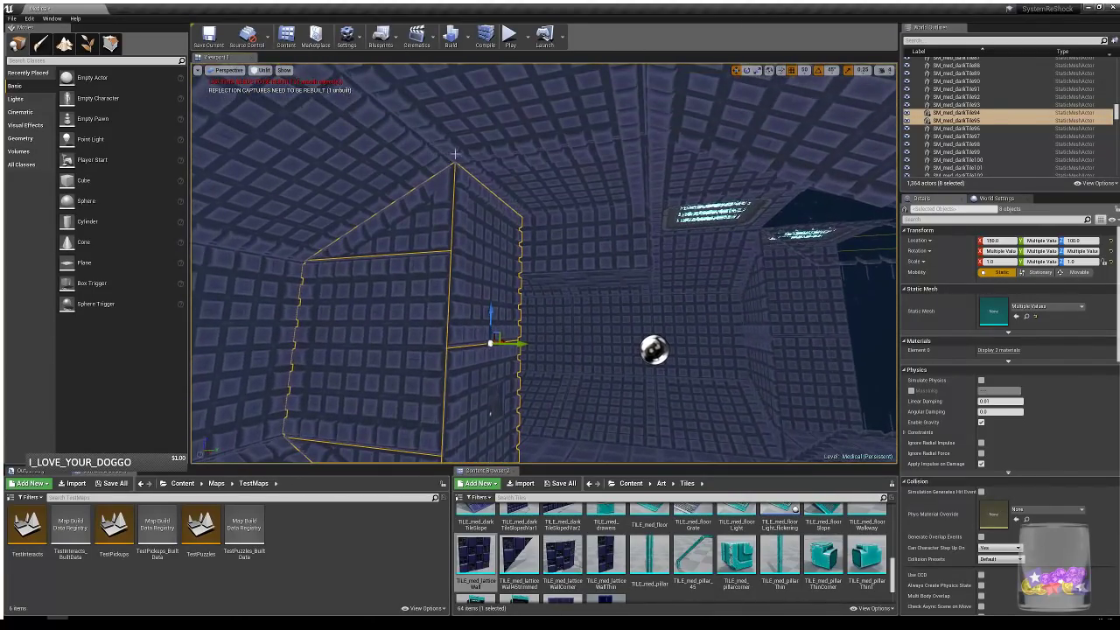
left_click(632, 278, "ctrl")
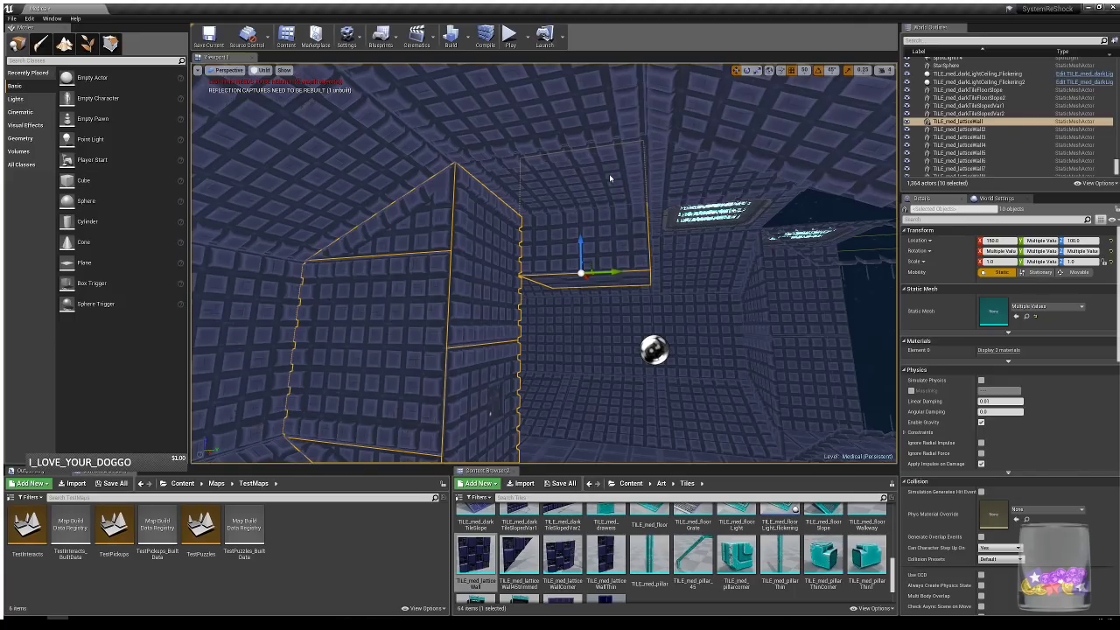
left_click(691, 197, "ctrl")
left_click(678, 219, "ctrl")
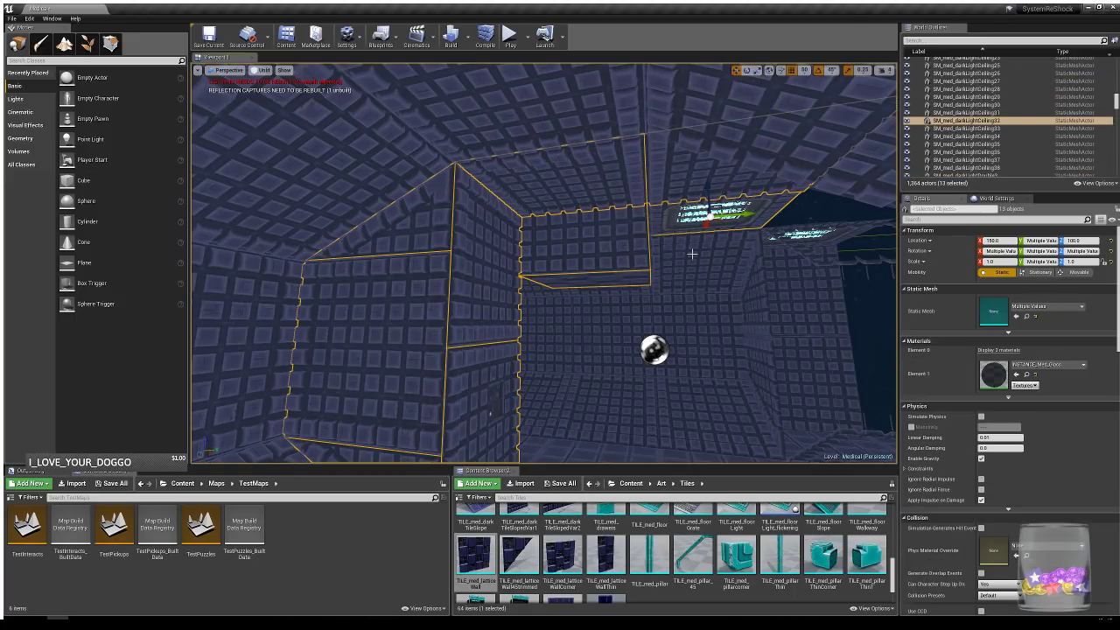
left_click(691, 356, "ctrl")
left_click(678, 406, "ctrl")
left_click(620, 337, "ctrl")
right_click_drag(620, 336, 700, 435)
key("w")
left_click(685, 403, "ctrl")
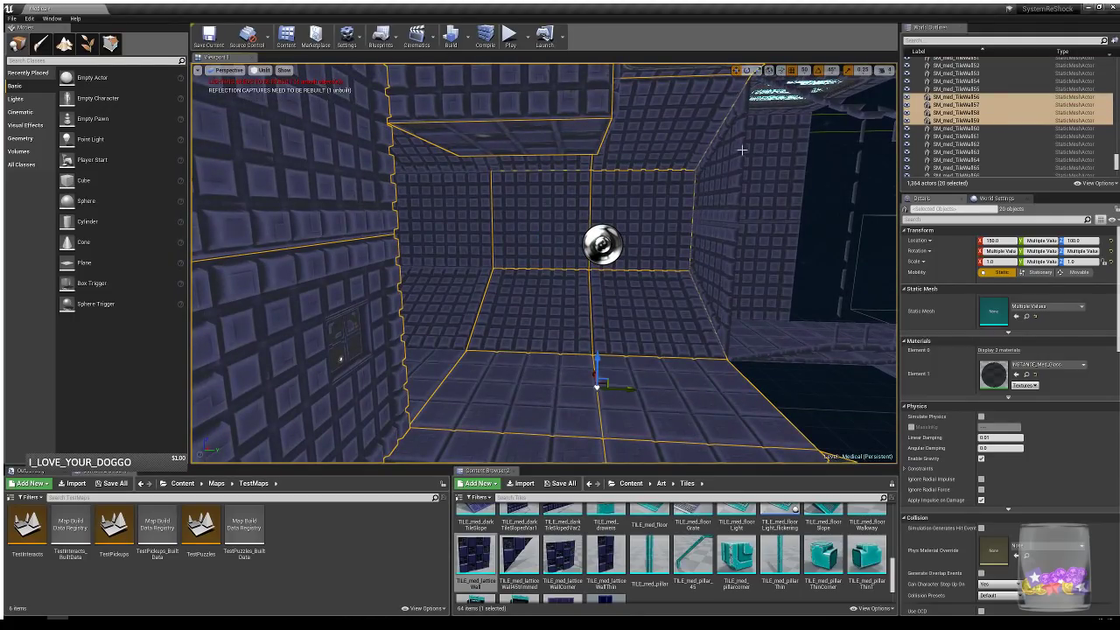
left_click(713, 253, "ctrl")
left_click(722, 150, "ctrl")
right_click_drag(723, 151, 637, 304)
key("w")
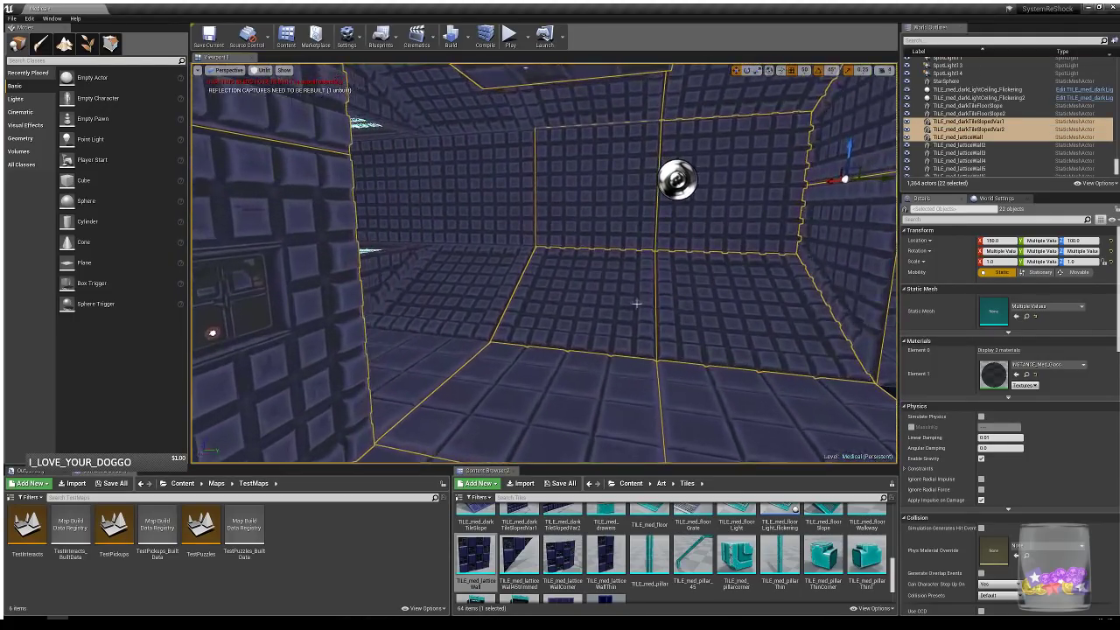
left_click(451, 357, "ctrl")
left_click(469, 291, "ctrl")
left_click(490, 205, "ctrl")
left_click(475, 117, "ctrl")
right_click_drag(475, 117, 253, 271)
key("w")
left_click(427, 272, "ctrl")
key("s")
left_click(652, 328, "ctrl")
left_click(672, 413, "ctrl")
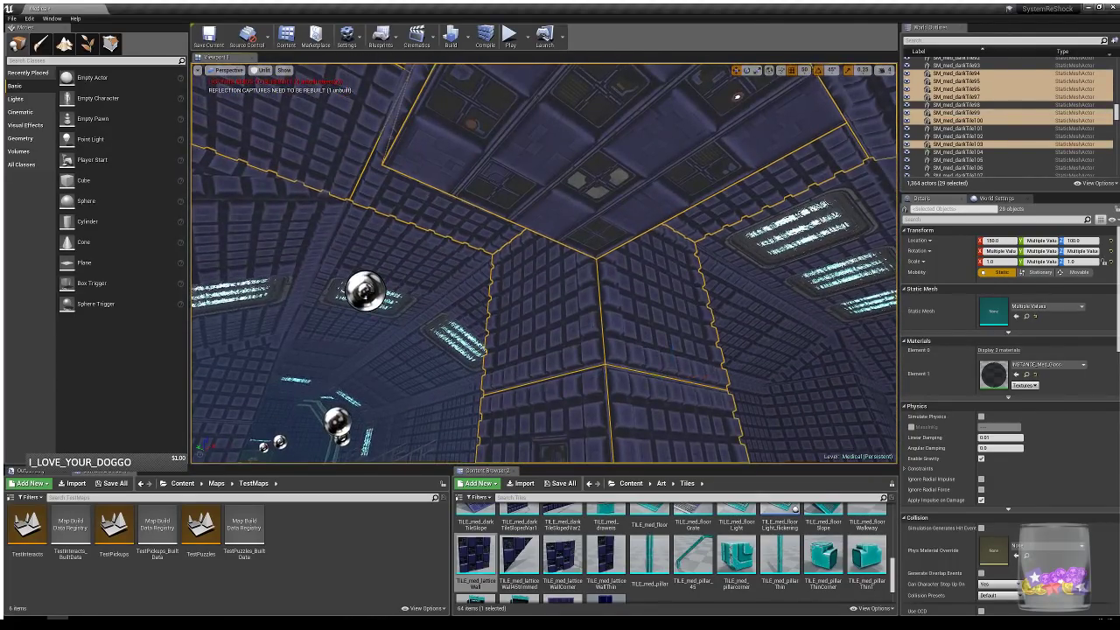
key("s")
right_click_drag(672, 413, 613, 450)
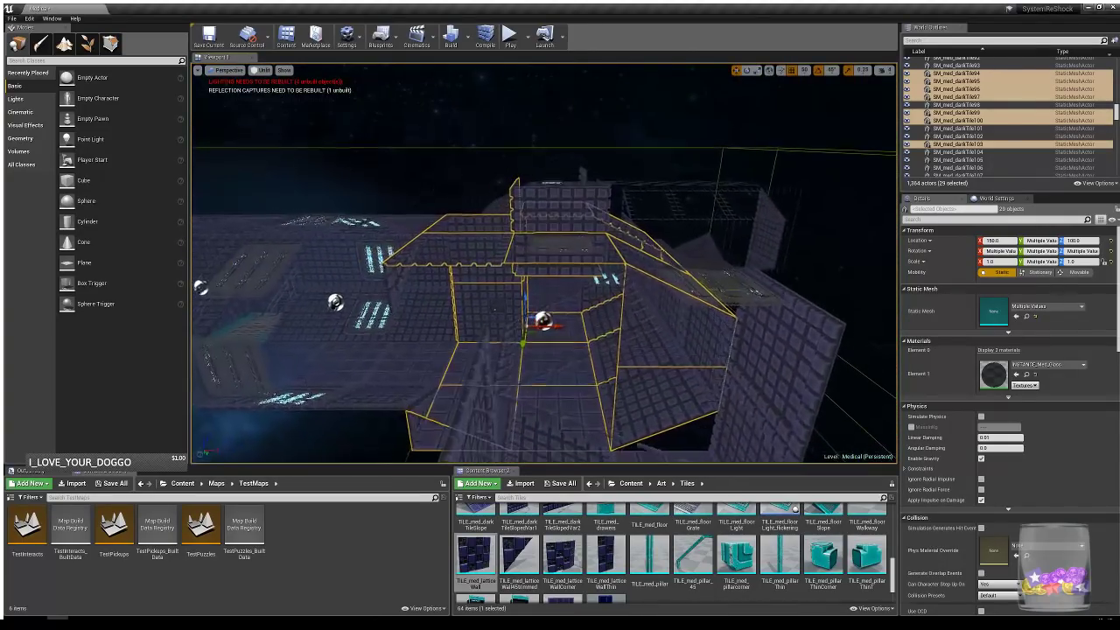
right_click_drag(600, 324, 599, 322)
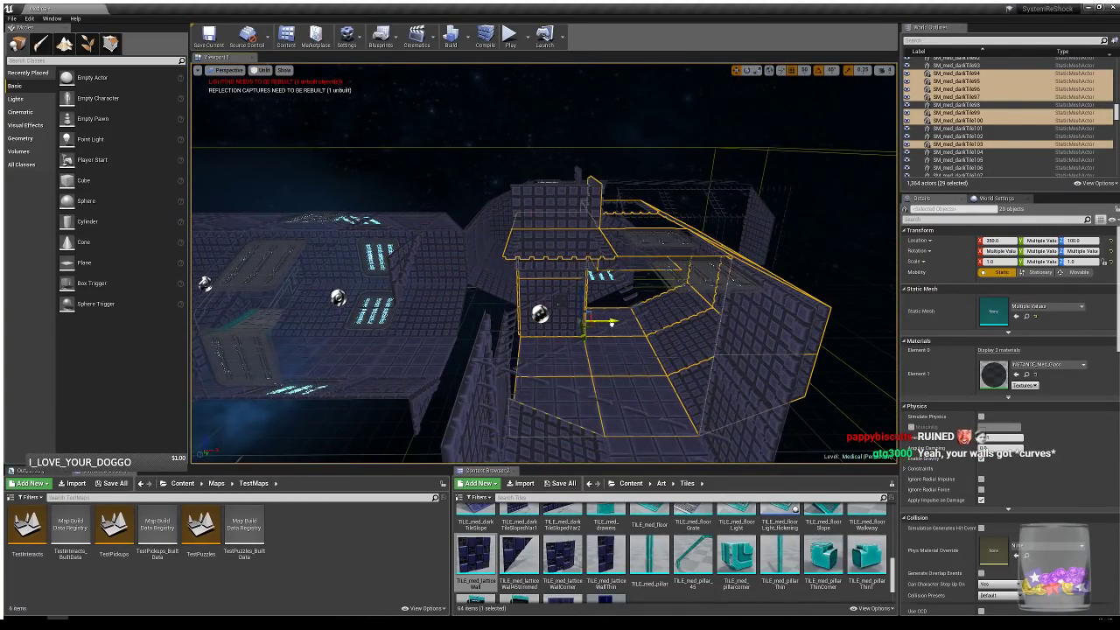
mouse_move(615, 323)
left_mouse_down()
mouse_move(628, 324)
mouse_move(544, 323)
mouse_move(617, 326)
left_mouse_up()
- Select the leftover upper wall tile and the neighbouring sloped tile by the junction and move both along X
key("q")
right_click_drag(644, 326, 657, 278)
key("w")
left_click(608, 214)
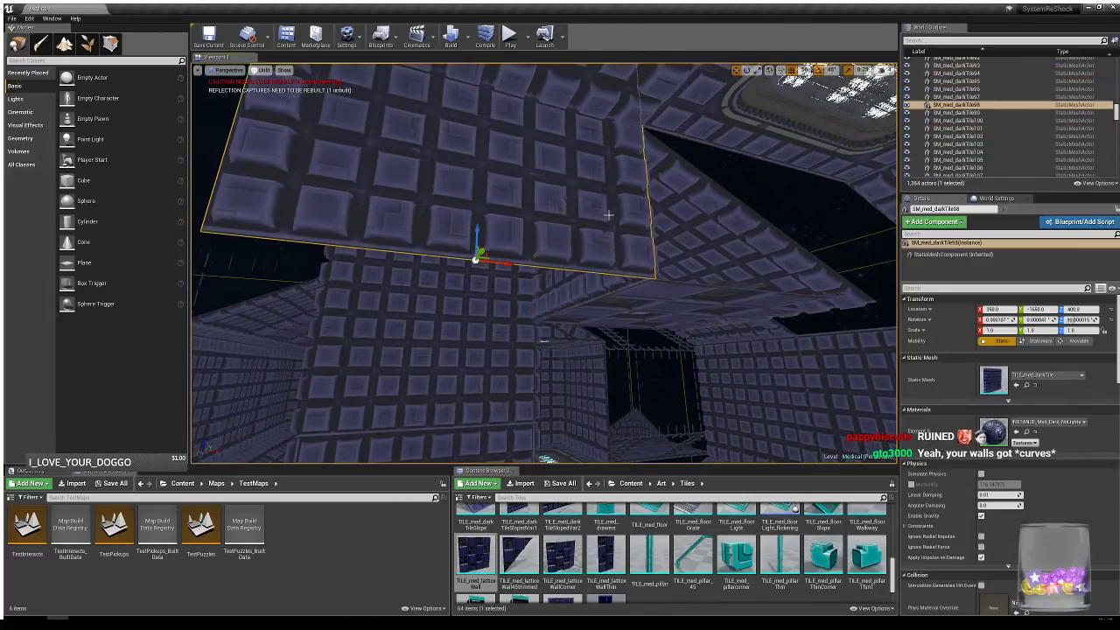
left_click(724, 228, "ctrl")
left_click_drag(695, 212, 825, 230)
- Select the side passage's end wall tiles together with the floor slopes and upper slopes that adjoin them
right_click_drag(825, 230, 821, 230)
right_click_drag(607, 213, 606, 213)
left_click(597, 191)
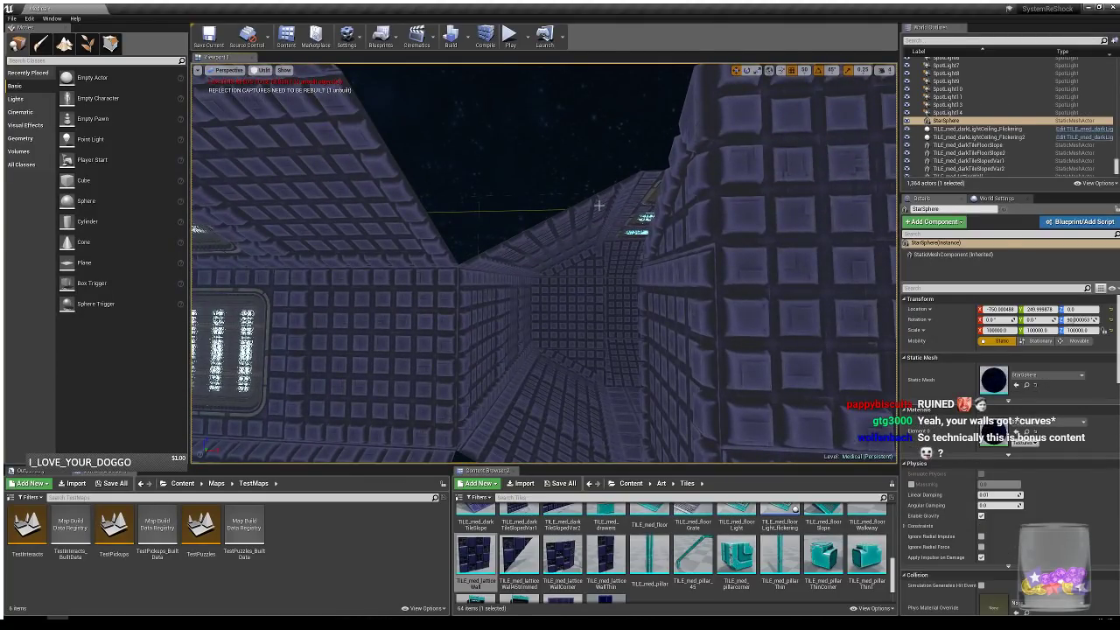
left_click(597, 206)
left_click(491, 306, "ctrl")
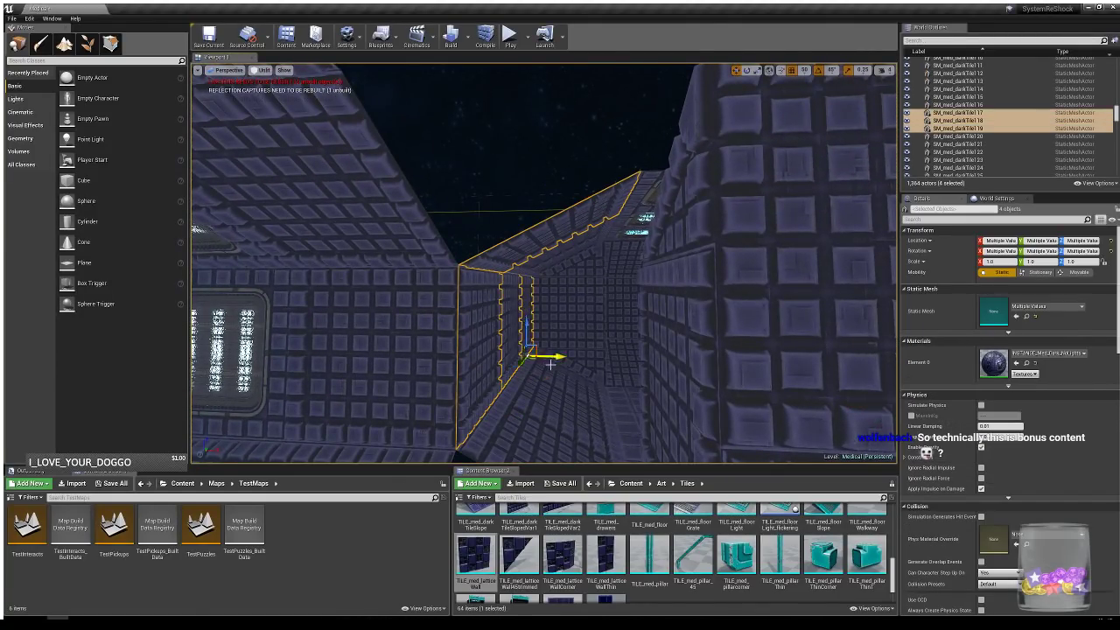
left_click(519, 426, "ctrl")
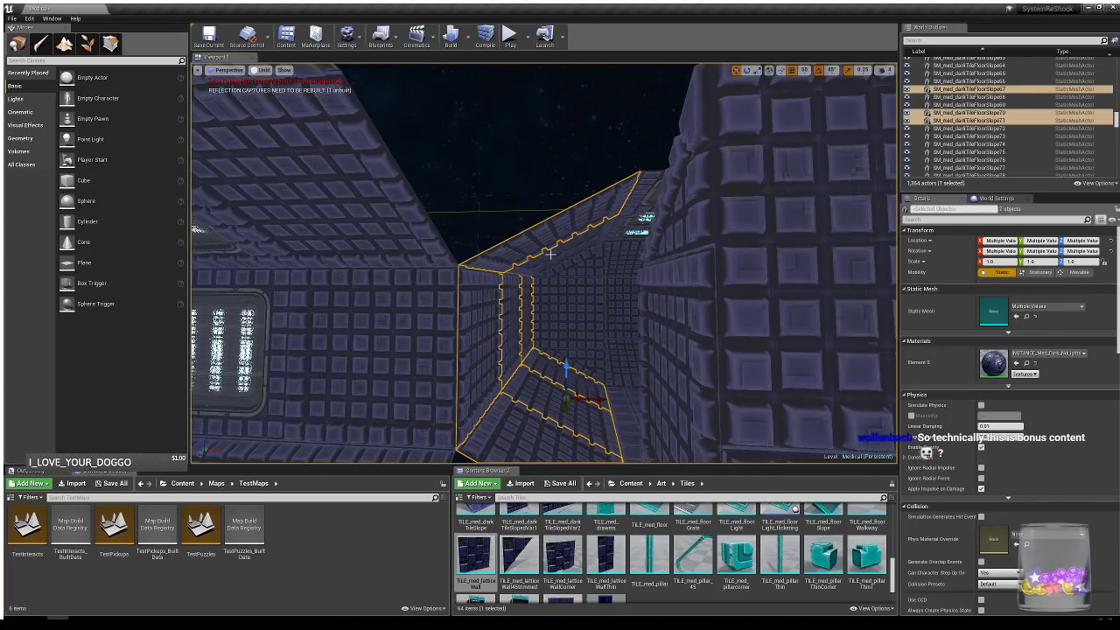
left_click(582, 272, "ctrl")
left_click(580, 309, "ctrl")
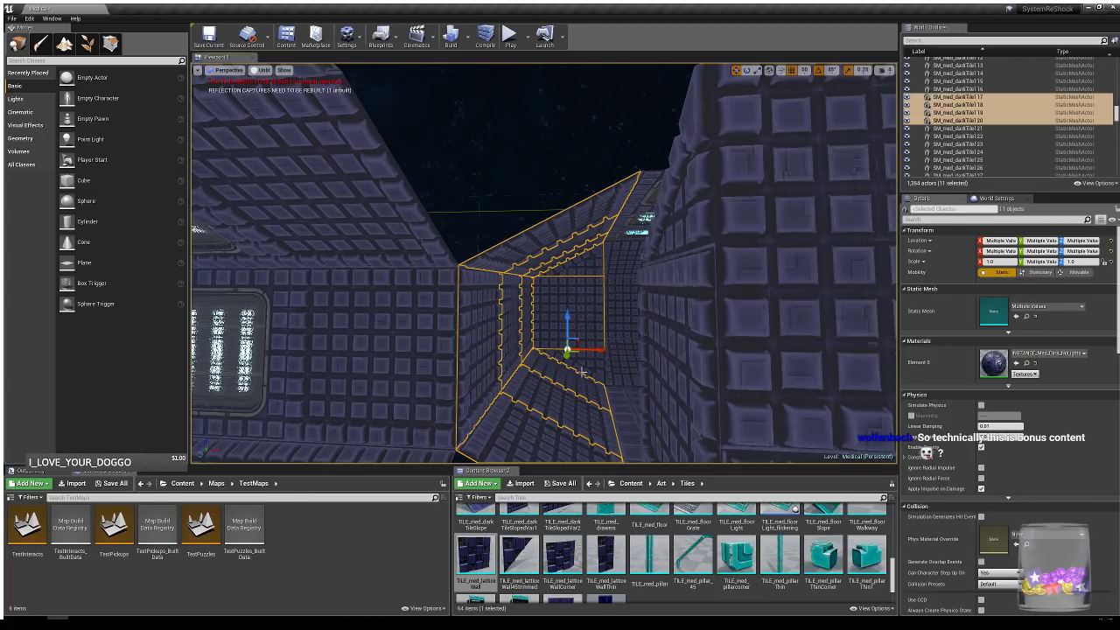
left_click(587, 361, "ctrl")
- Select the light tile with its adjoining wall and slope tiles and move them together along X
right_click_drag(586, 360, 547, 415)
left_click(579, 372)
left_click(548, 415, "ctrl")
left_click(532, 156, "ctrl")
left_click(579, 173, "ctrl")
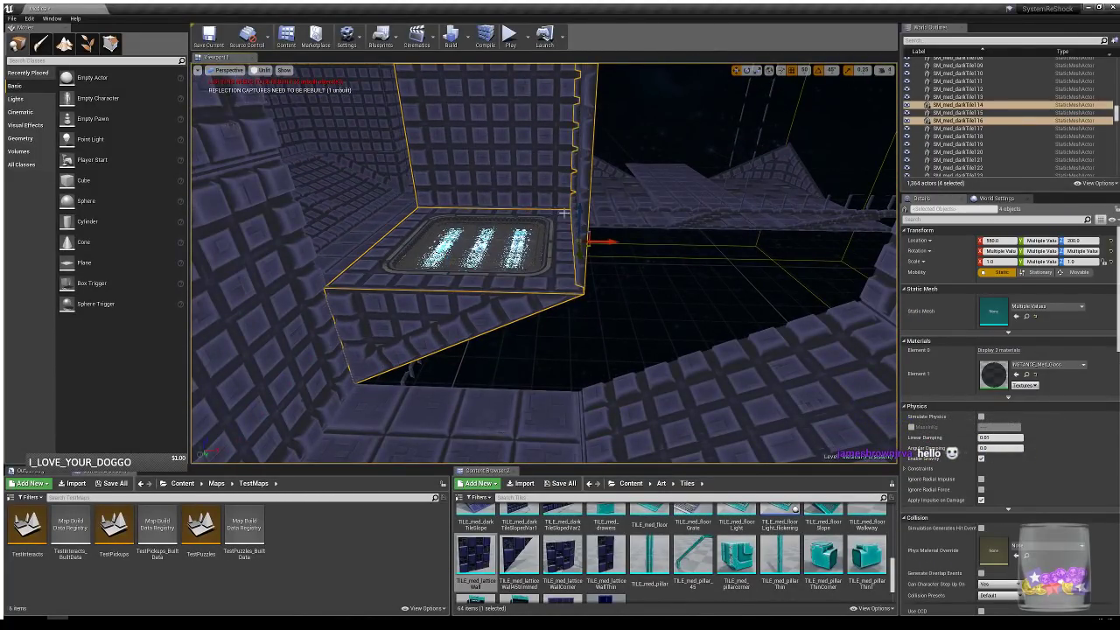
left_click_drag(610, 243, 792, 245)
right_click_drag(792, 245, 791, 245)
- Select the lattice wall tiles and the adjoining end walls, floor slopes, upper slopes and triangular tiles behind them
right_click_drag(475, 272, 475, 272)
left_click(475, 270)
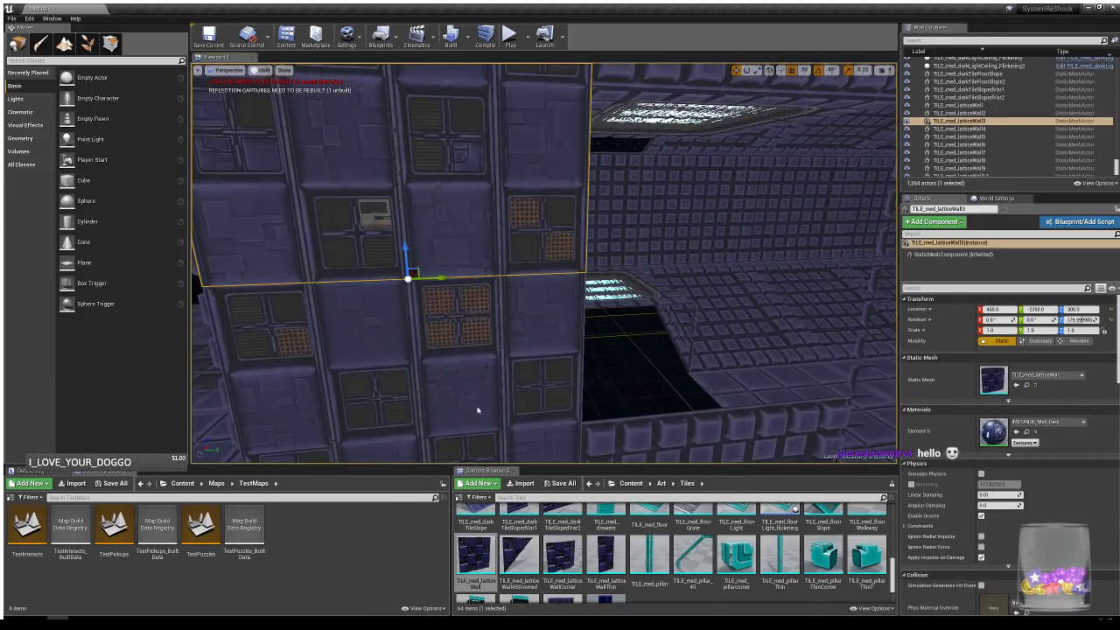
left_click(478, 410, "ctrl")
left_click(628, 438, "ctrl")
right_click_drag(637, 385, 549, 346)
left_click(250, 196, "ctrl")
scroll(550, 348, "down", 4)
left_click(602, 387, "ctrl")
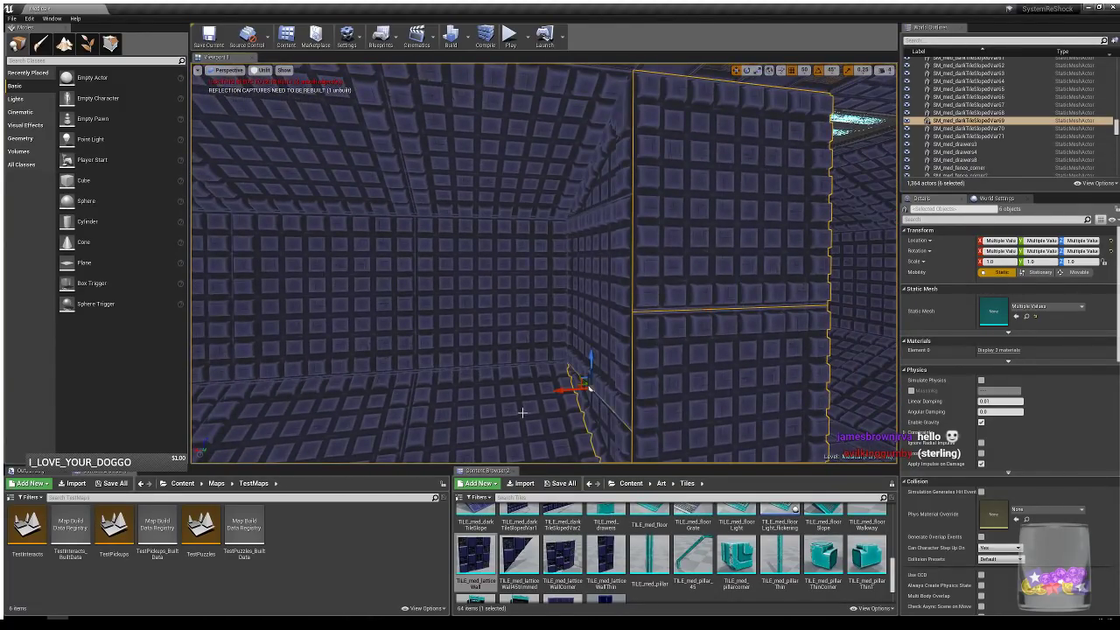
left_click(511, 292, "ctrl")
left_click(605, 186, "ctrl")
left_click(530, 177, "ctrl")
right_click_drag(537, 293, 537, 293)
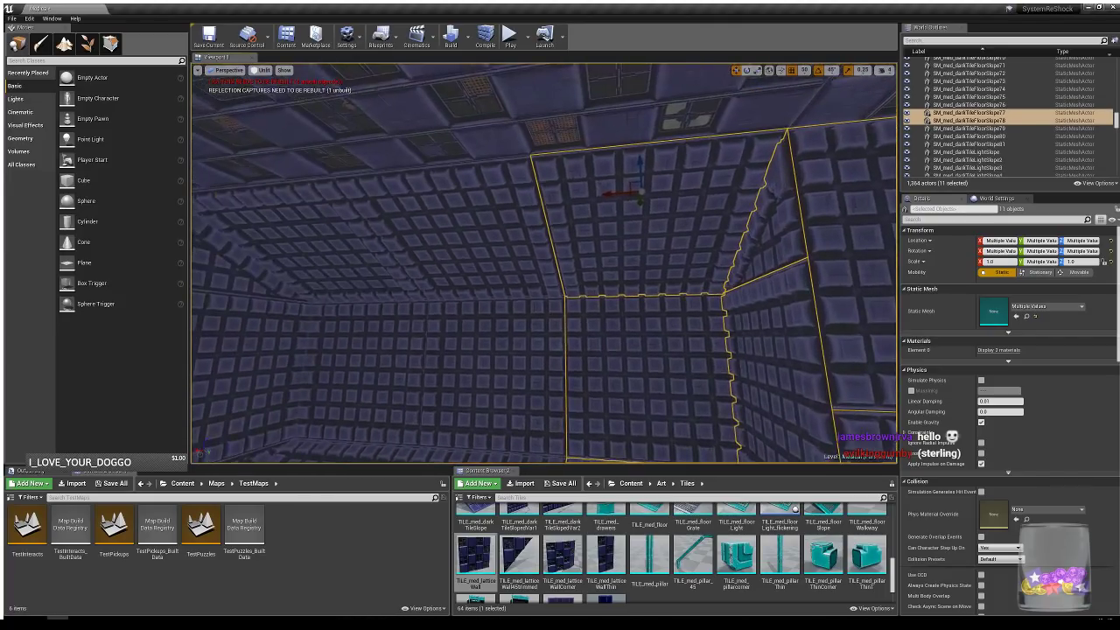
- Add the room's remaining back walls, slopes, triangular tiles and outer side walls to the selection and shift the group along X
left_click(459, 408, "ctrl")
left_click(438, 461, "ctrl")
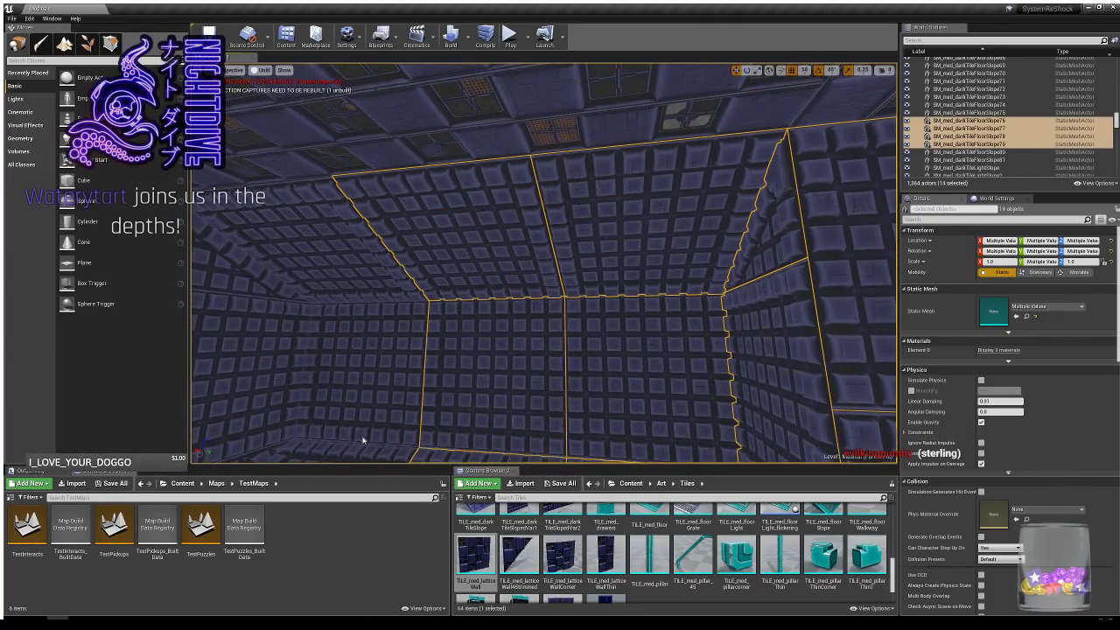
left_click(362, 442, "ctrl")
left_click(350, 376, "ctrl")
left_click(332, 240, "ctrl")
right_click_drag(334, 222, 334, 222)
left_click(334, 222, "ctrl")
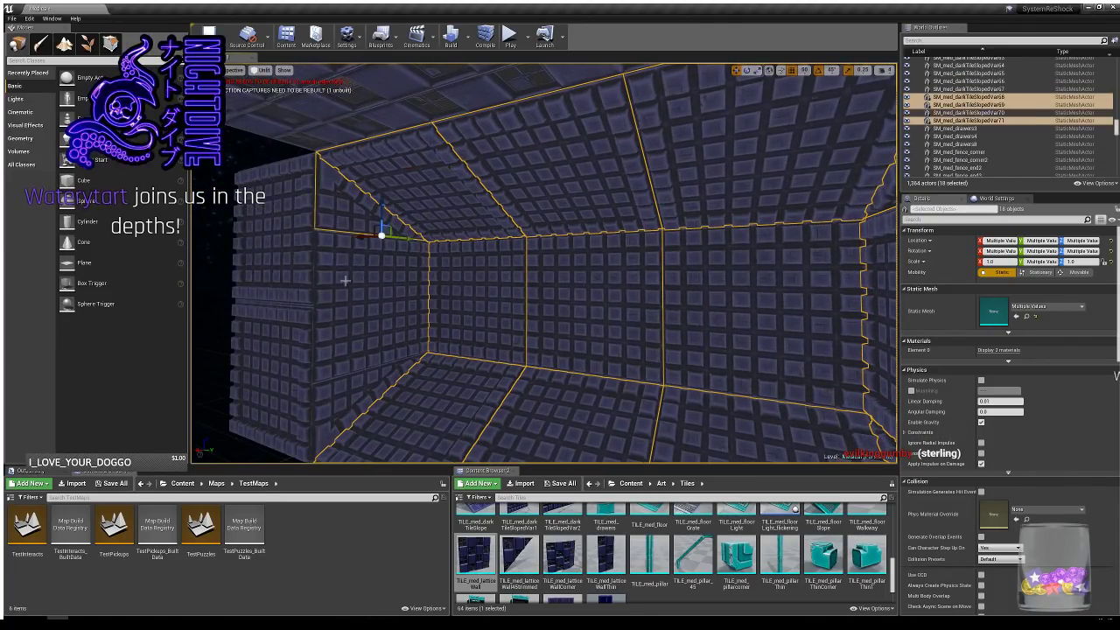
left_click(331, 297, "ctrl")
left_click(322, 401, "ctrl")
left_click(277, 367, "ctrl")
left_click(263, 266, "ctrl")
right_click_drag(262, 266, 262, 266)
right_click_drag(307, 369, 273, 356)
right_click_drag(600, 327, 600, 327)
- Select the two neighbouring ceiling light tiles beside the lattice wall and move them 200 units along X
left_click(567, 271)
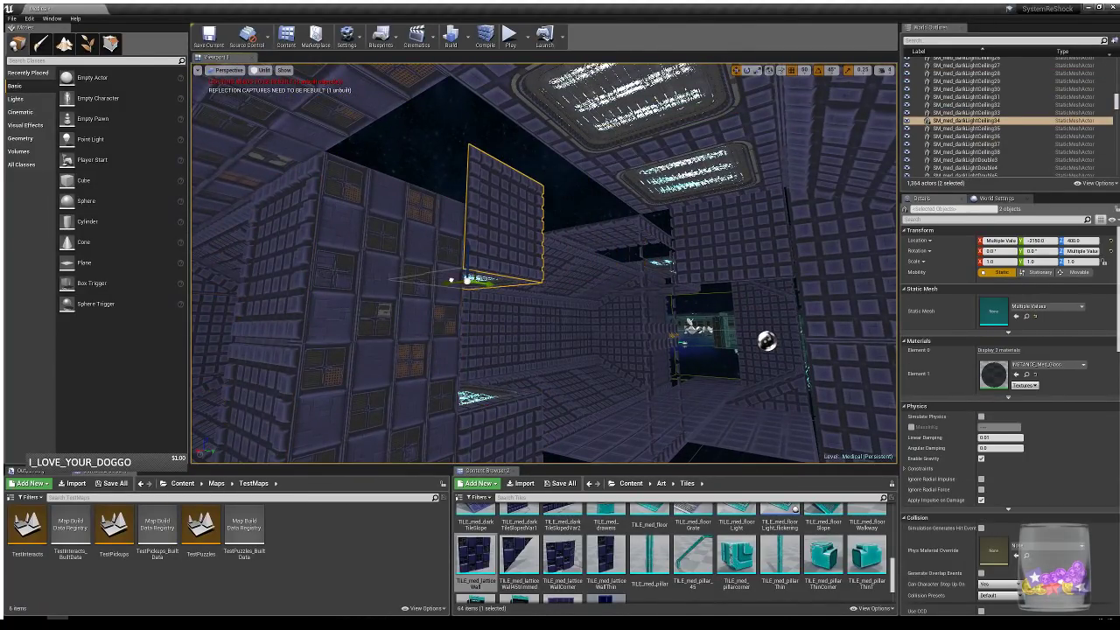
right_click_drag(629, 239, 629, 238)
left_click(623, 226)
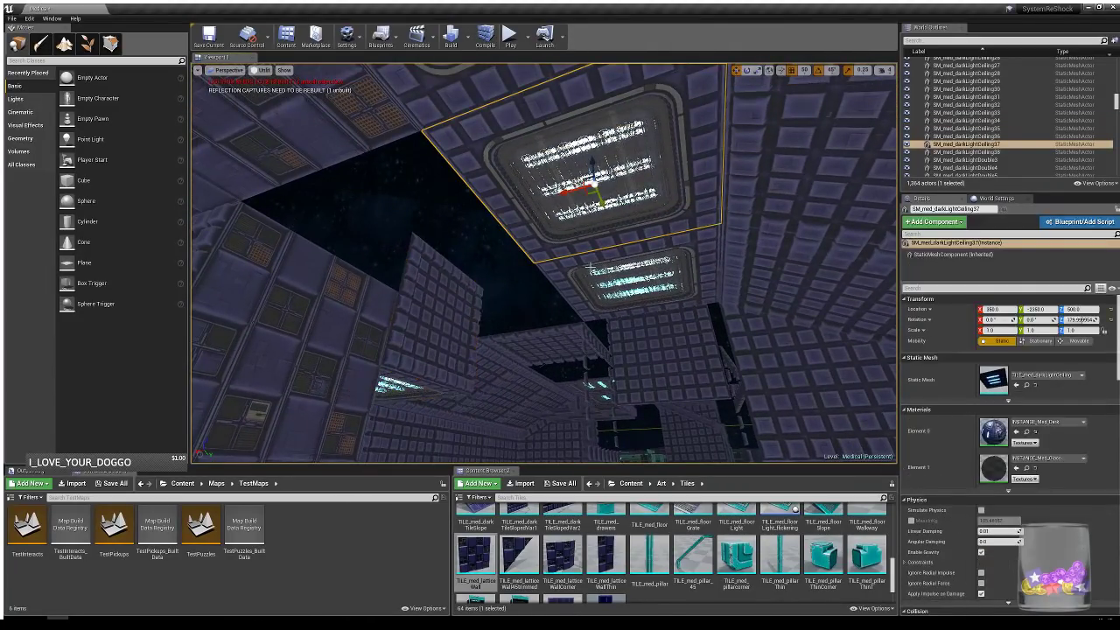
left_click(619, 287, "ctrl")
left_click_drag(617, 285, 481, 309)
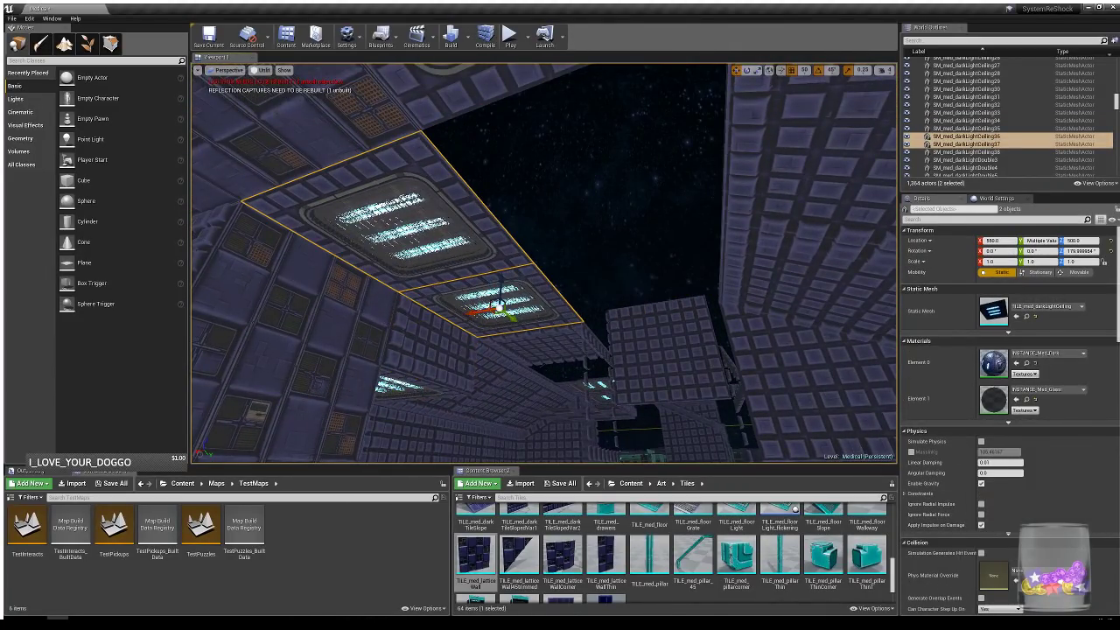
- Move the isolated upper wall tile 200 units along X and shift the triangular slope tile near it along X
right_click_drag(613, 413, 613, 414)
left_click(619, 350)
right_click_drag(620, 350, 619, 350)
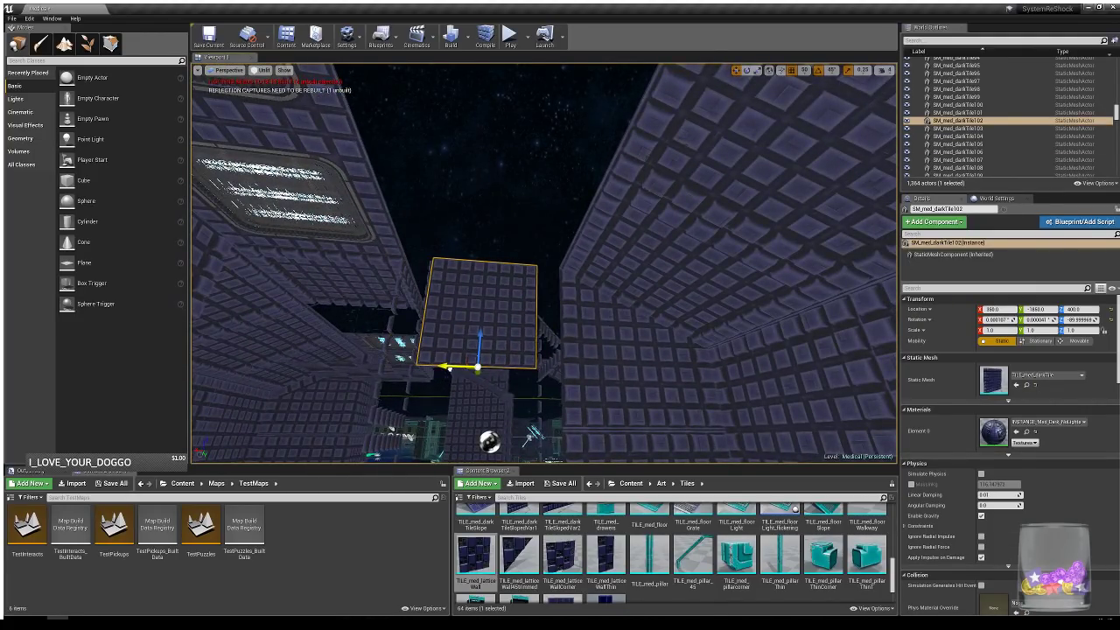
right_click_drag(450, 368, 449, 368)
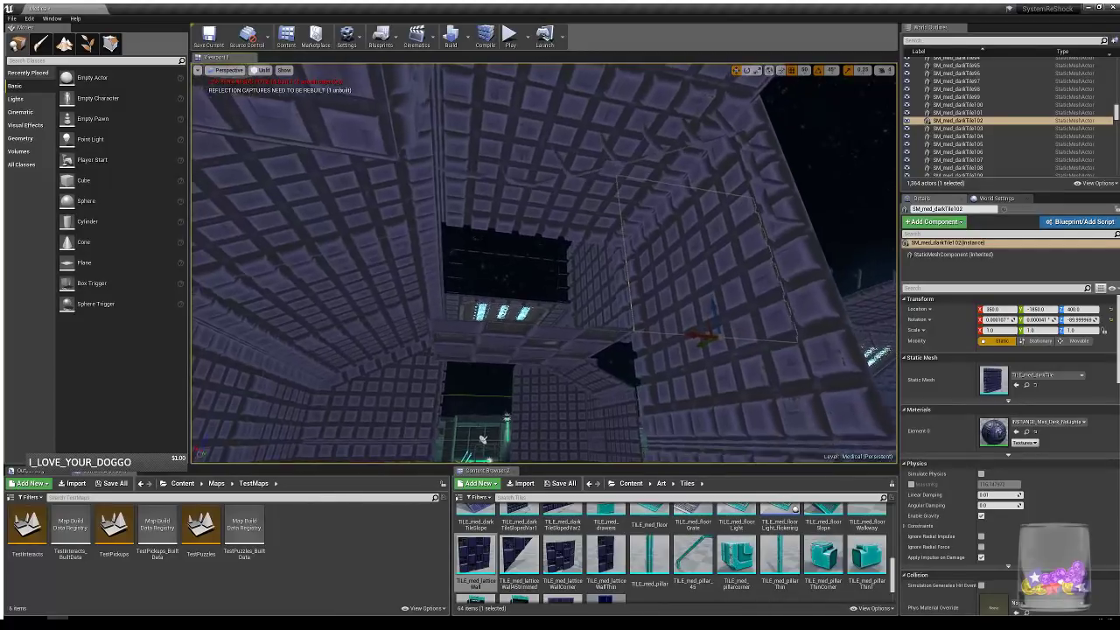
right_click_drag(647, 346, 647, 345)
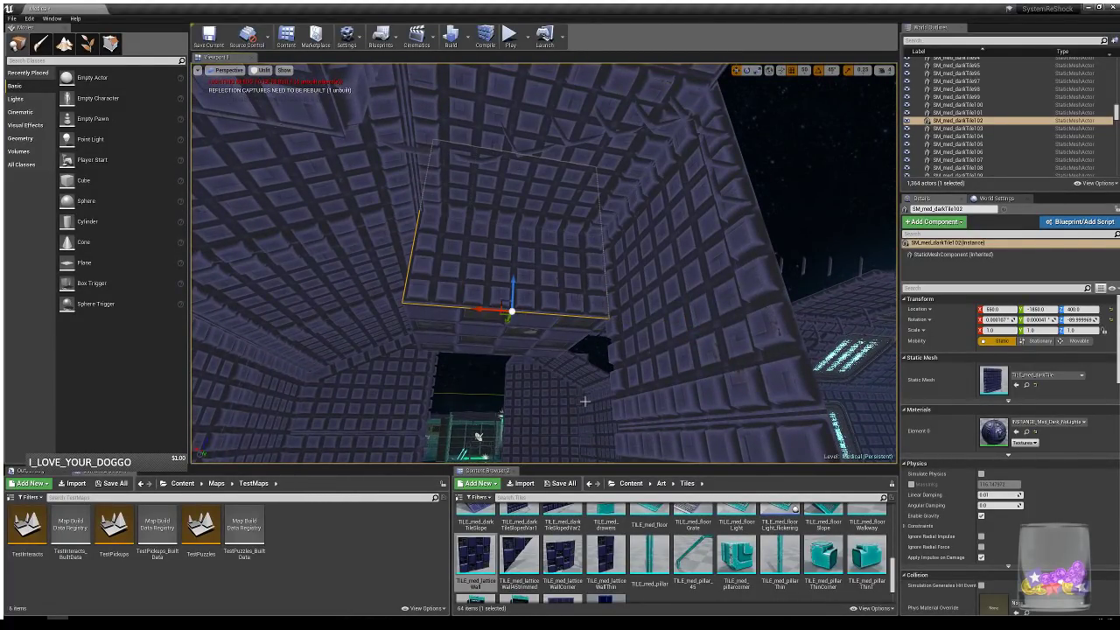
right_click_drag(584, 401, 584, 372)
left_click(617, 199)
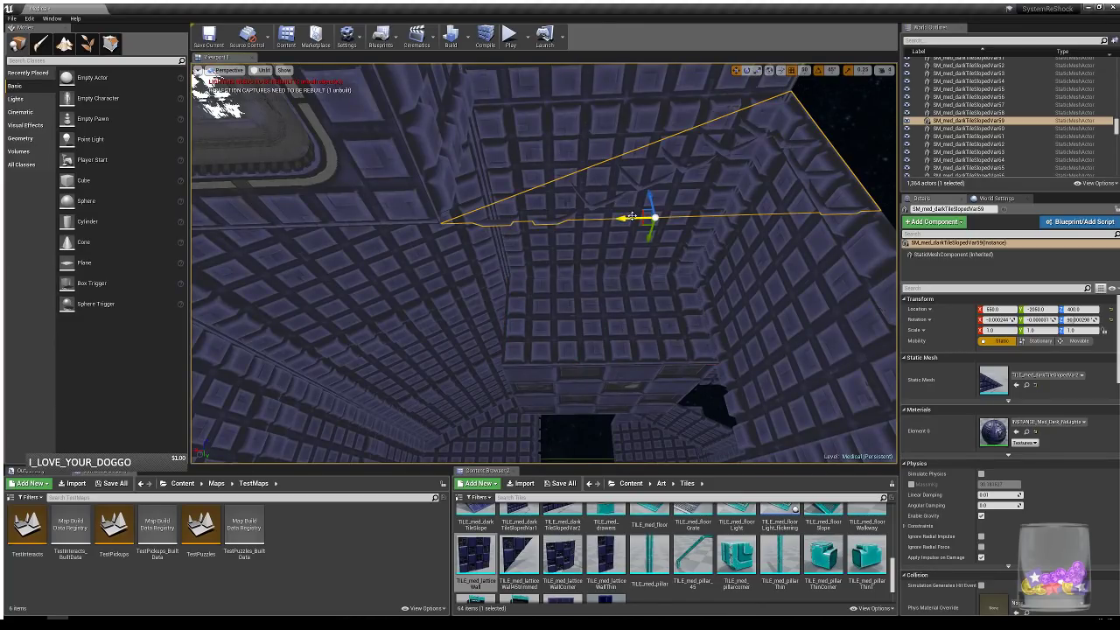
left_click_drag(631, 216, 398, 224)
- Move the two floor tiles between the passage openings along X to 550
right_click_drag(574, 306, 492, 301)
left_click(492, 302)
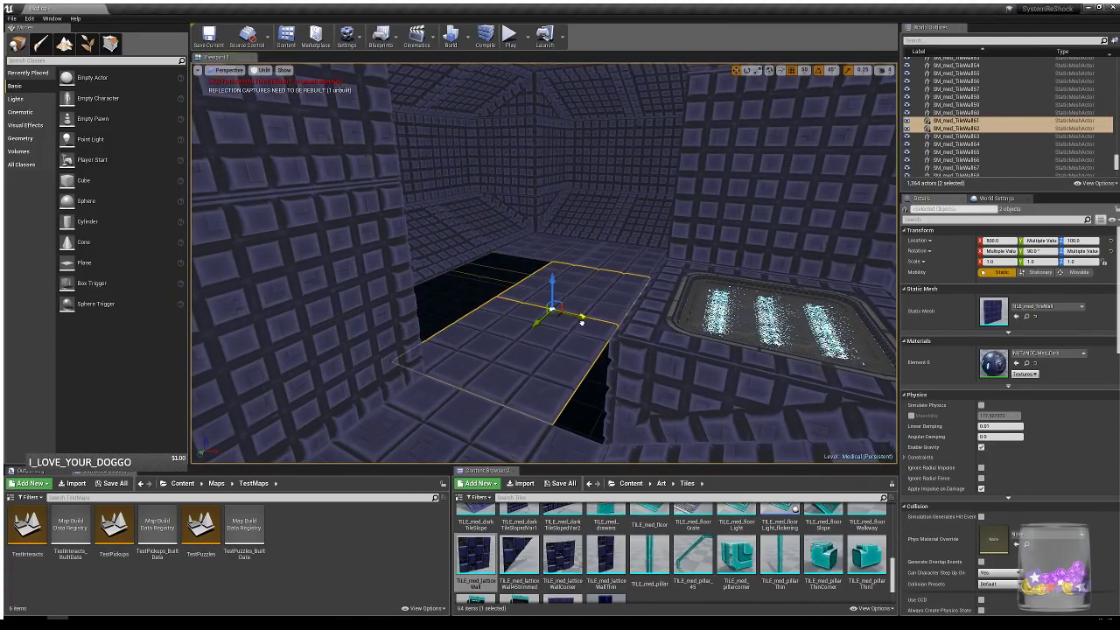
right_click_drag(626, 338, 595, 323)
right_click_drag(544, 262, 727, 280)
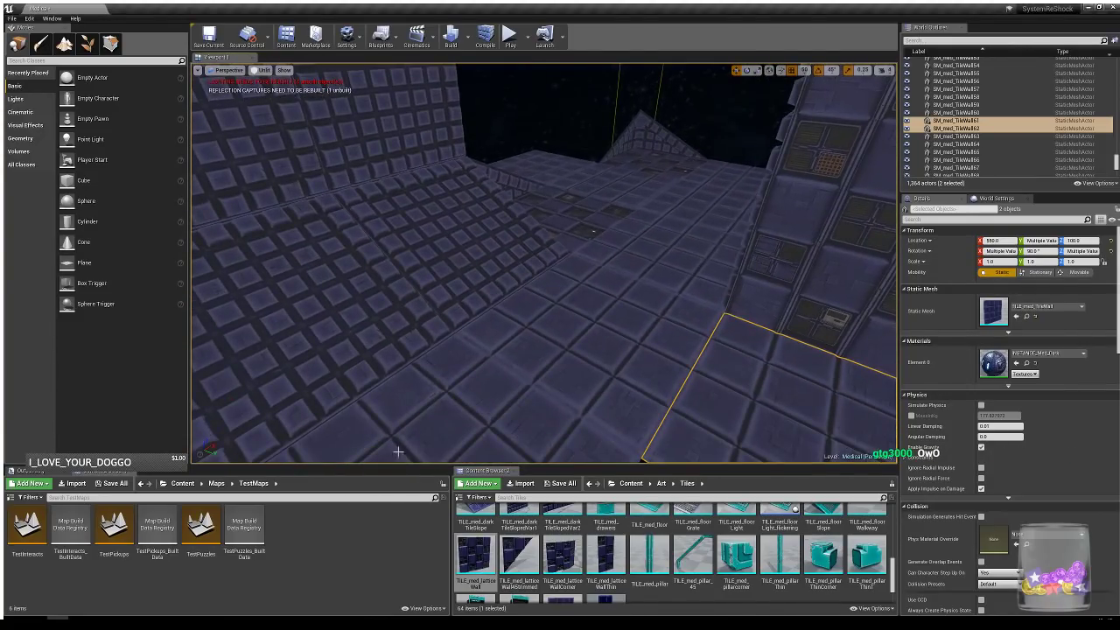
- Delete the diagonally rotated floor tile at the bend of the passage
left_click(487, 363)
key("f")
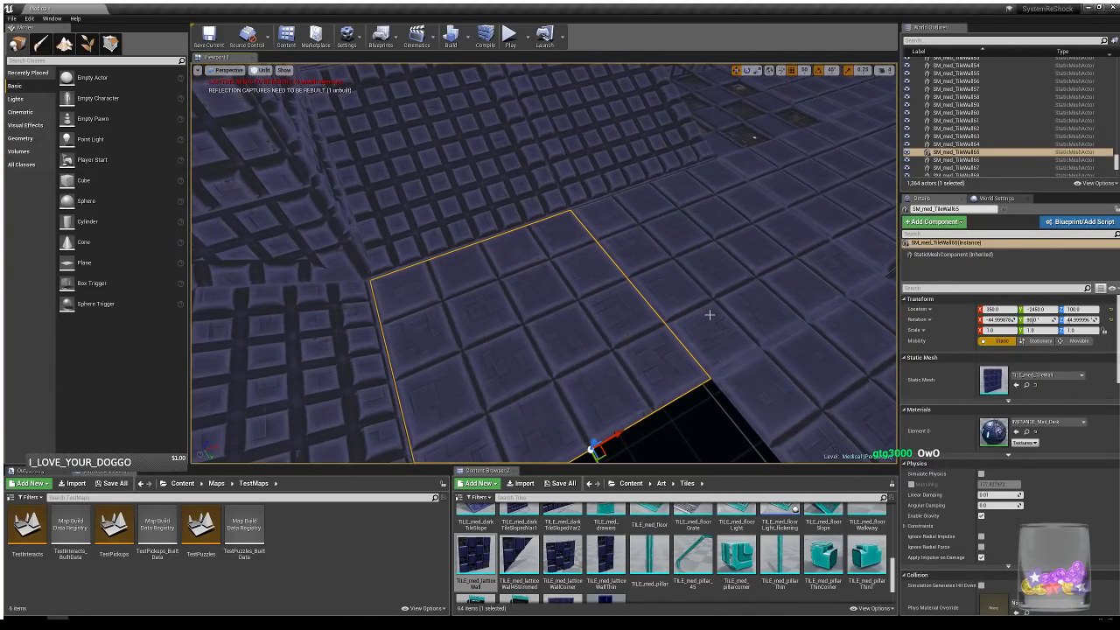
key("Delete")
- Select the side opening's lattice floor tiles, plain floor tiles and triangular slopes and move them together 200 units along X
mouse_move(670, 349)
right_mouse_down()
mouse_move(674, 337)
mouse_move(670, 349)
mouse_move(490, 341)
mouse_move(667, 351)
right_mouse_up()
left_click(492, 354)
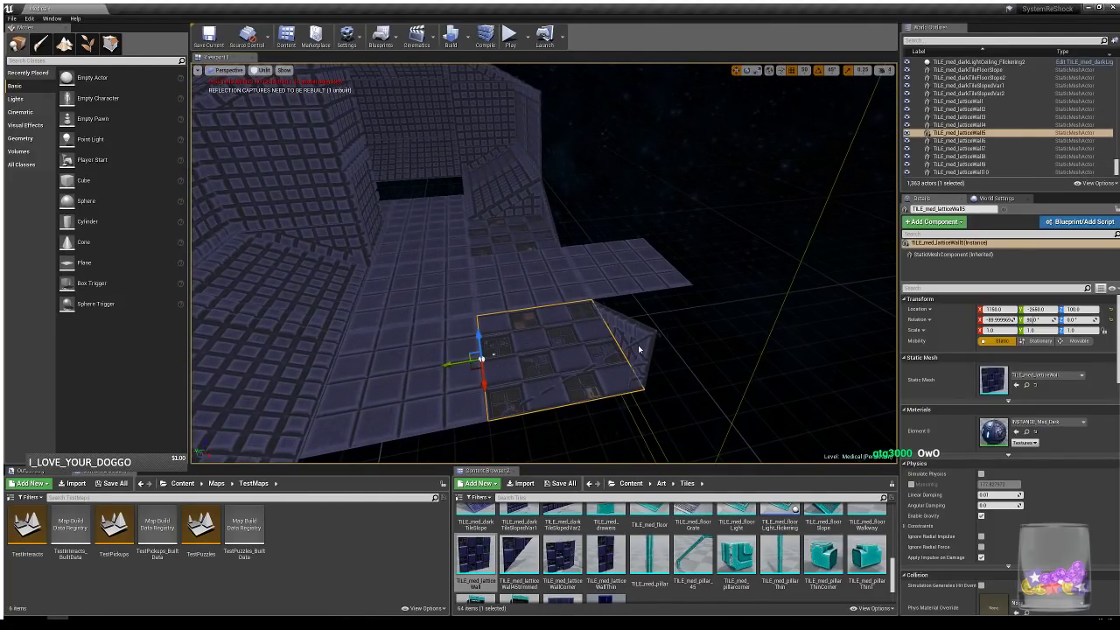
left_click(628, 325, "ctrl")
left_click(638, 334, "ctrl")
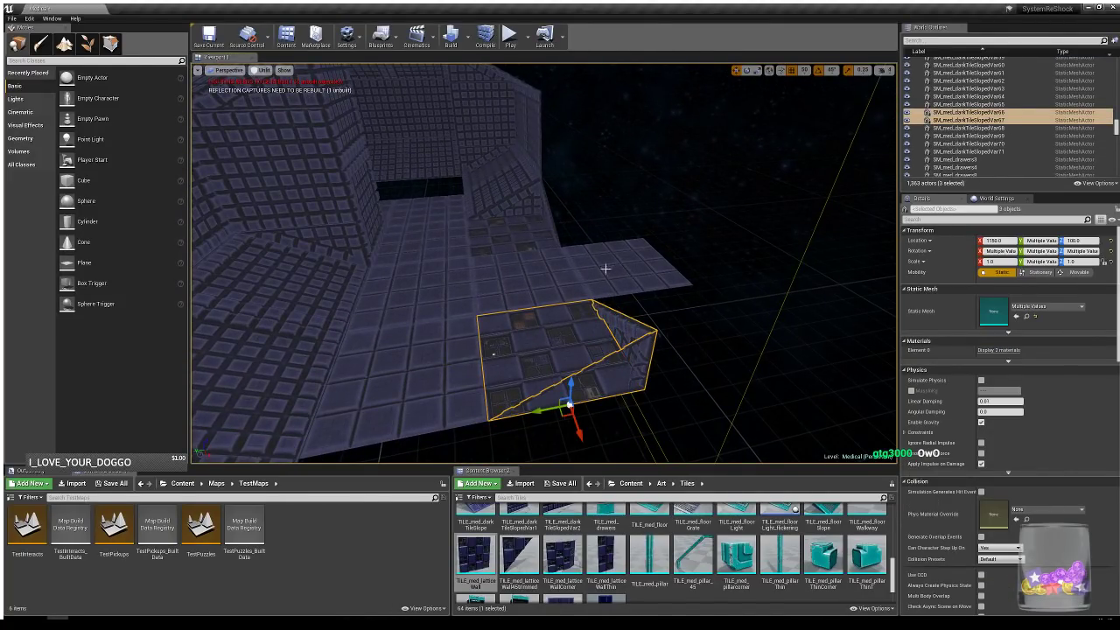
left_click(605, 269, "ctrl")
left_click(530, 267, "ctrl")
left_click(500, 233, "ctrl")
left_click(520, 203, "ctrl")
left_click(547, 215, "ctrl")
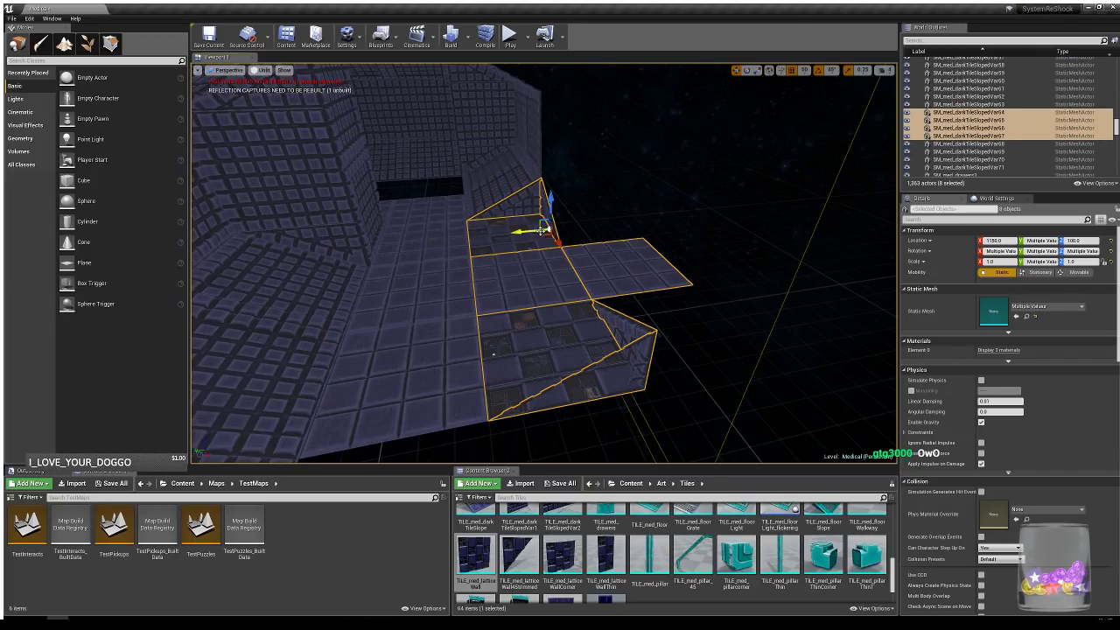
left_click_drag(557, 242, 572, 290)
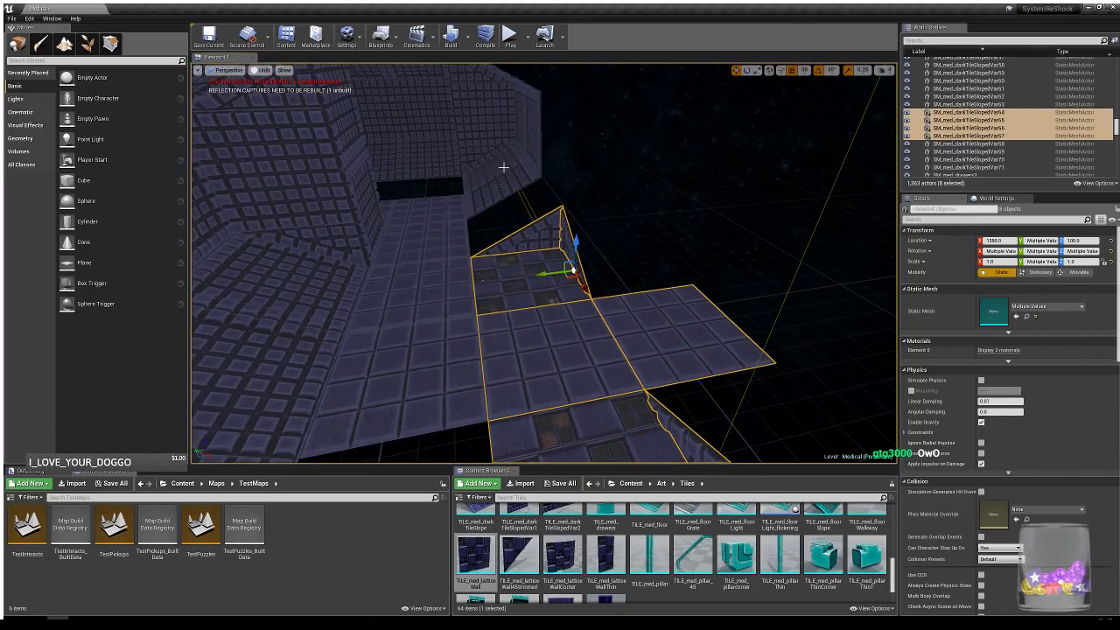
- Select the corner section's walls, floor slopes, upper slopes and triangular tiles beside the side opening and move them along X
left_click(503, 167)
left_click(492, 160, "ctrl")
left_click(479, 150, "ctrl")
left_click(480, 115, "ctrl")
left_click(465, 77, "ctrl")
right_click_drag(466, 77, 450, 96)
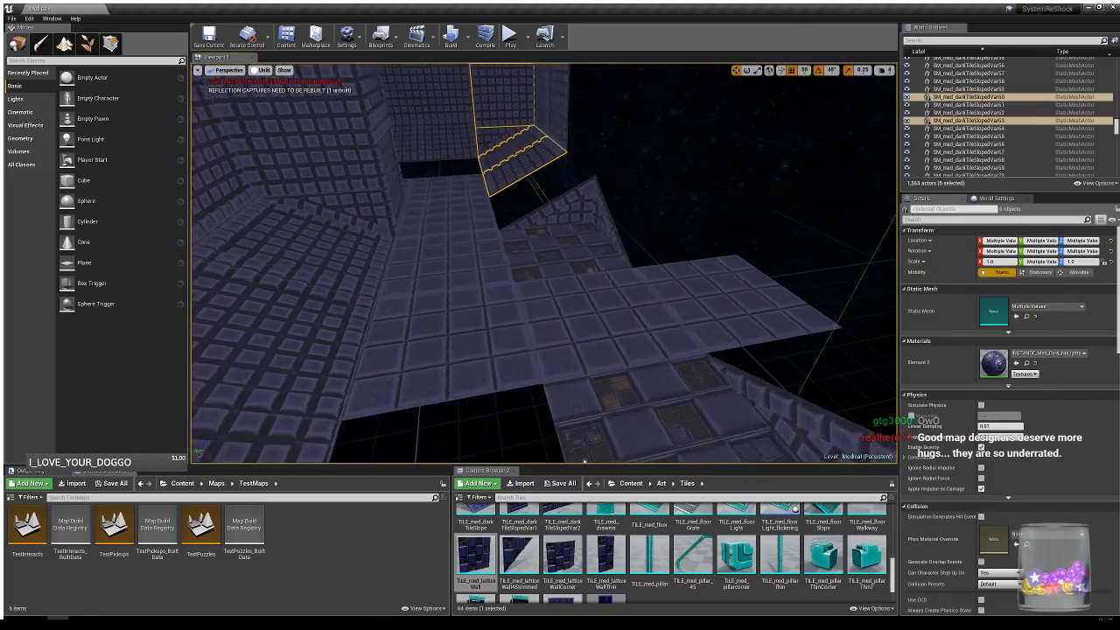
right_click_drag(584, 461, 563, 178)
left_click(482, 275, "ctrl")
left_click(503, 274, "ctrl")
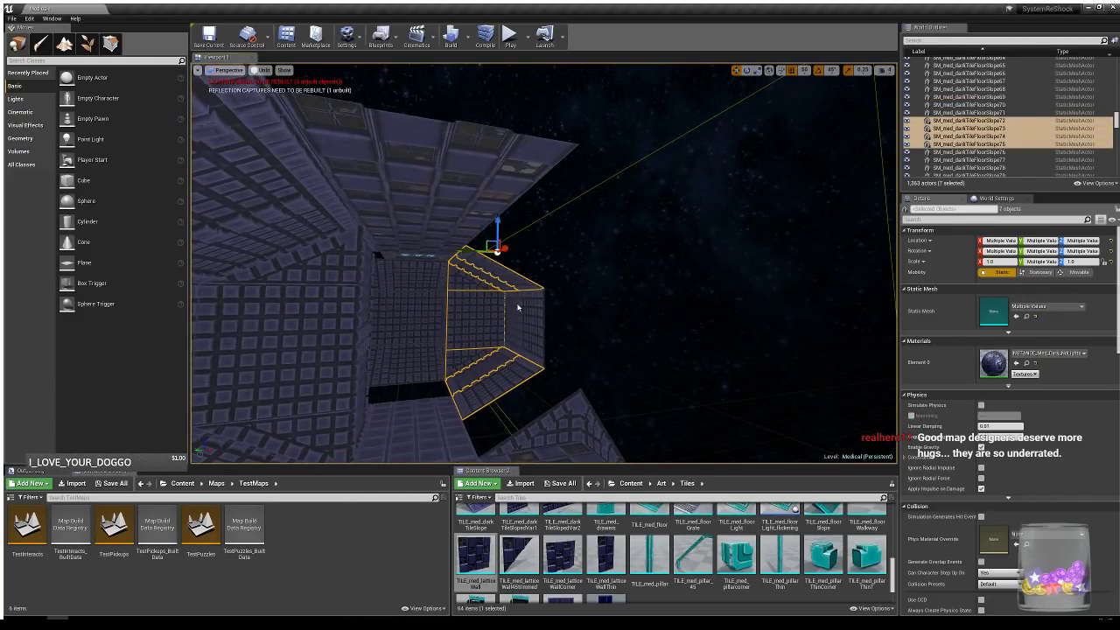
left_click(518, 307, "ctrl")
left_click(533, 308, "ctrl")
right_click_drag(572, 305, 574, 304)
left_click_drag(525, 297, 558, 319)
- Move the lattice ceiling tiles along X and shift the ceiling light tile next to them along X
right_click_drag(671, 338, 596, 338)
left_click(620, 327)
left_click(619, 371)
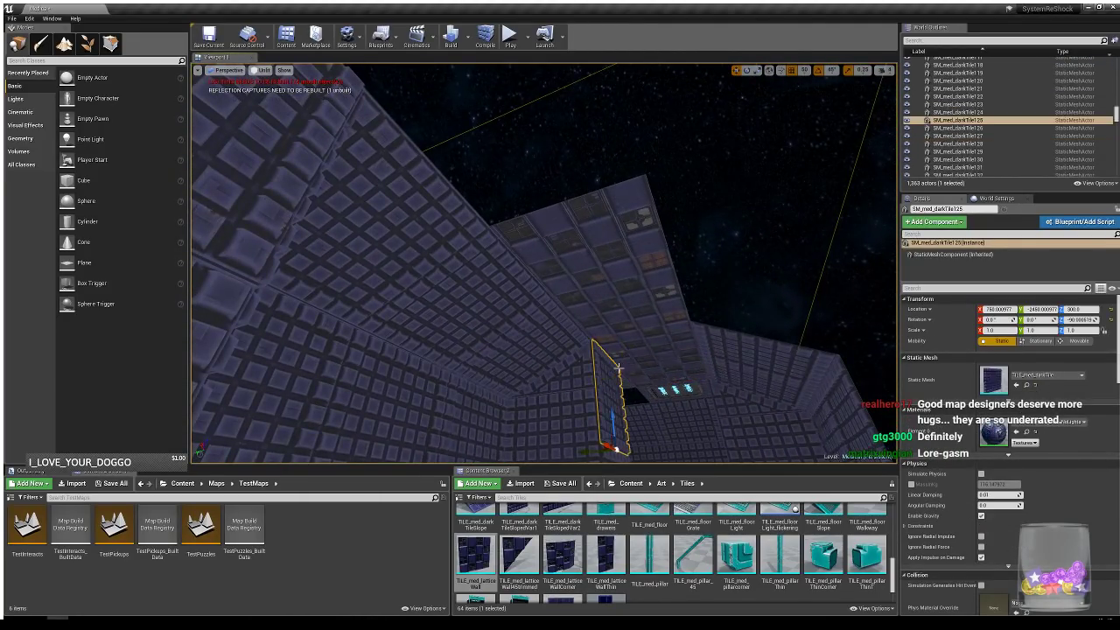
key("ctrl+z")
left_click_drag(618, 367, 454, 128)
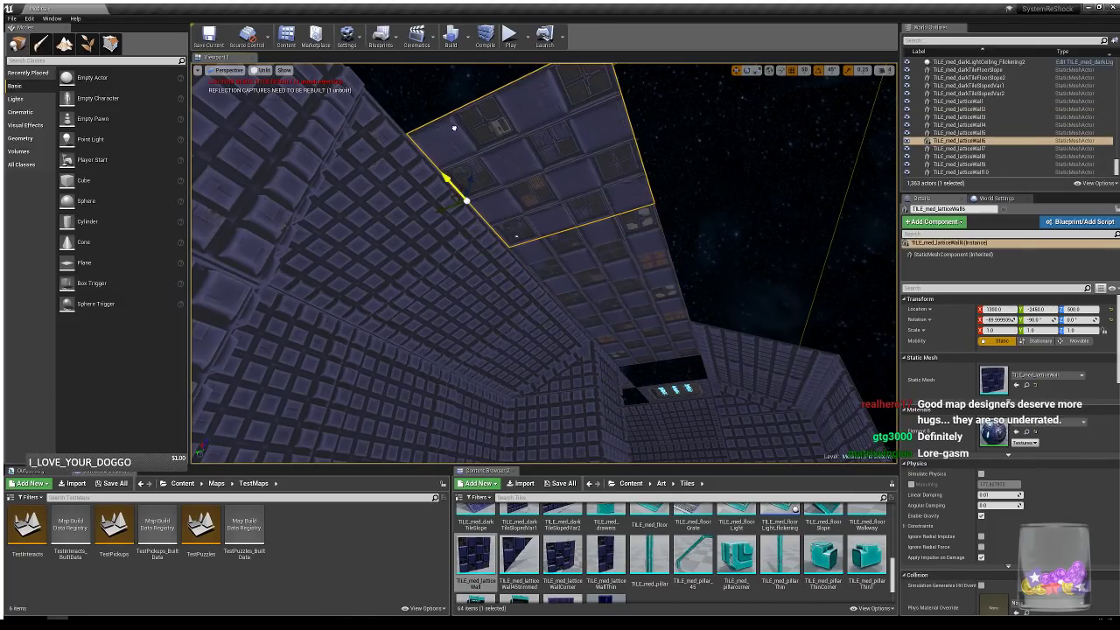
left_click_drag(412, 89, 389, 67)
right_click_drag(389, 66, 408, 112)
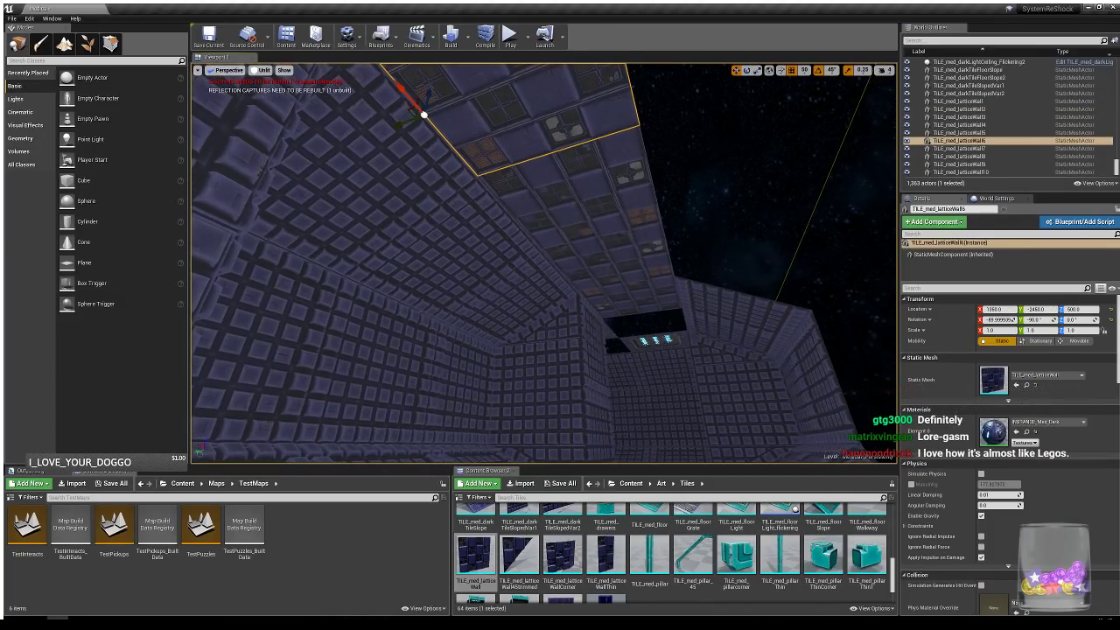
left_click(652, 337)
left_click_drag(652, 337, 643, 320)
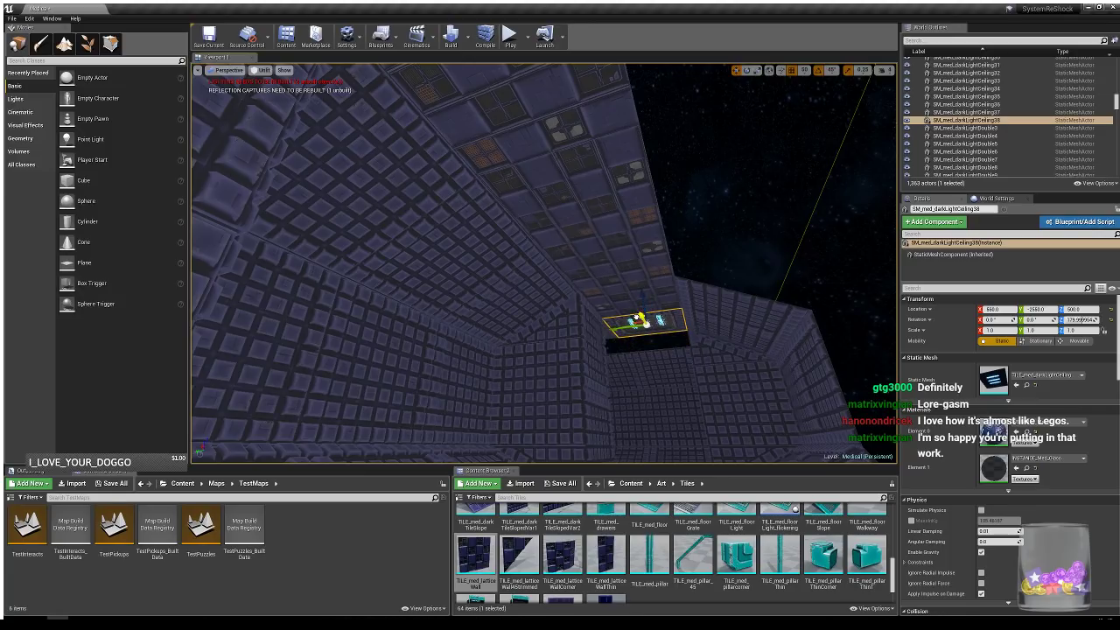
- Select the wall, floor slope, upper slope and triangular tiles at the end of the passage's inner side
left_click(670, 371)
left_click(627, 372, "ctrl")
left_click(626, 416, "ctrl")
left_click(672, 418, "ctrl")
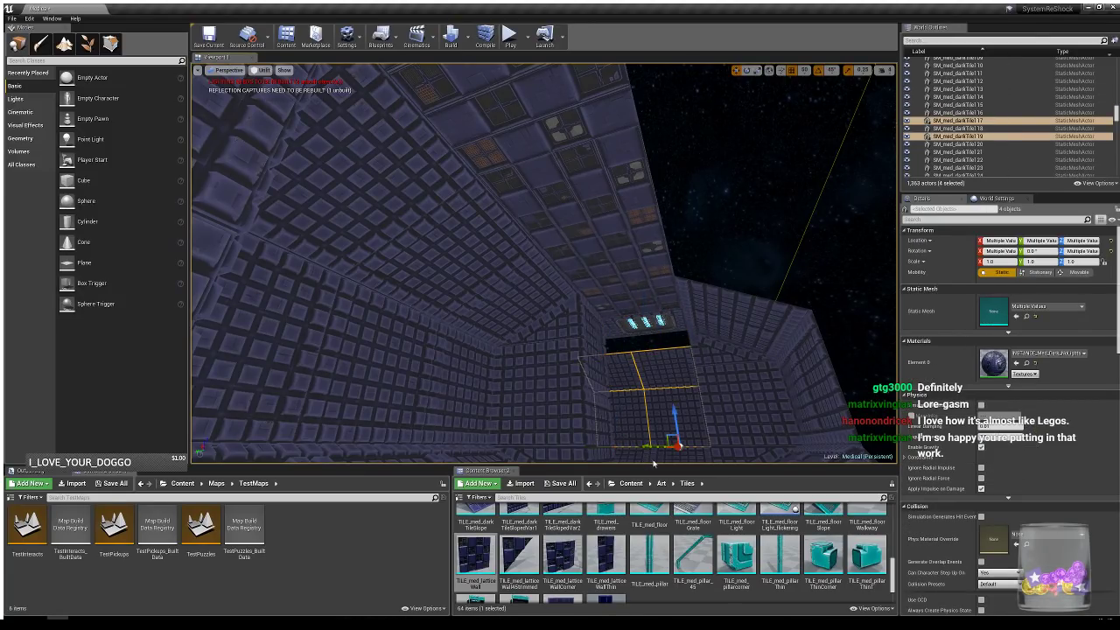
left_click(637, 458, "ctrl")
left_click(674, 460, "ctrl")
right_click_drag(675, 460, 691, 366)
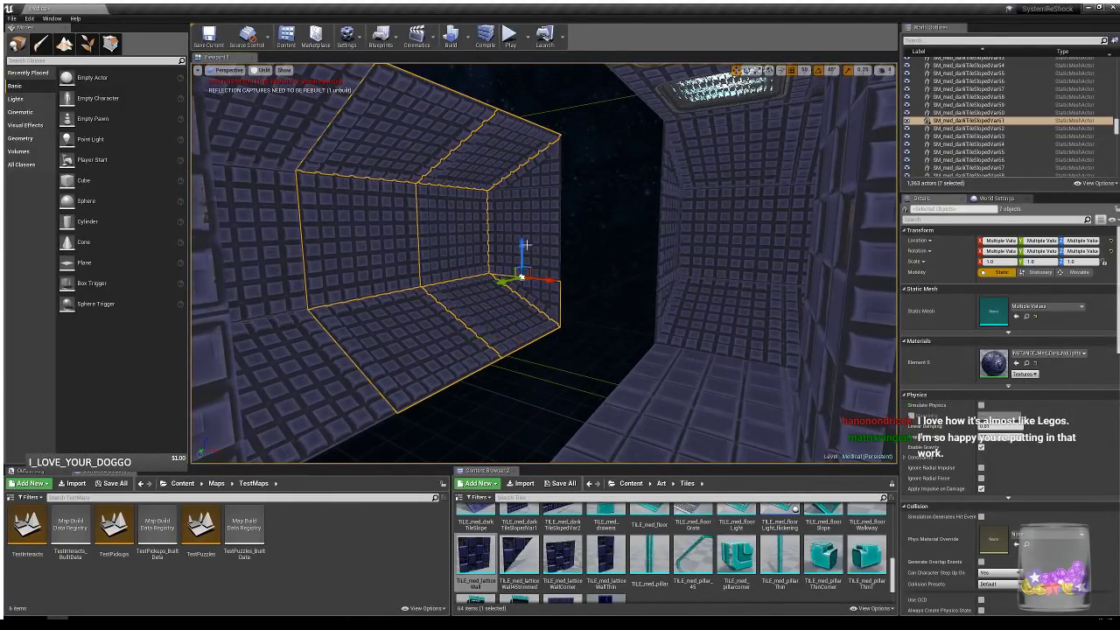
left_click(540, 174, "ctrl")
right_click_drag(540, 174, 437, 180)
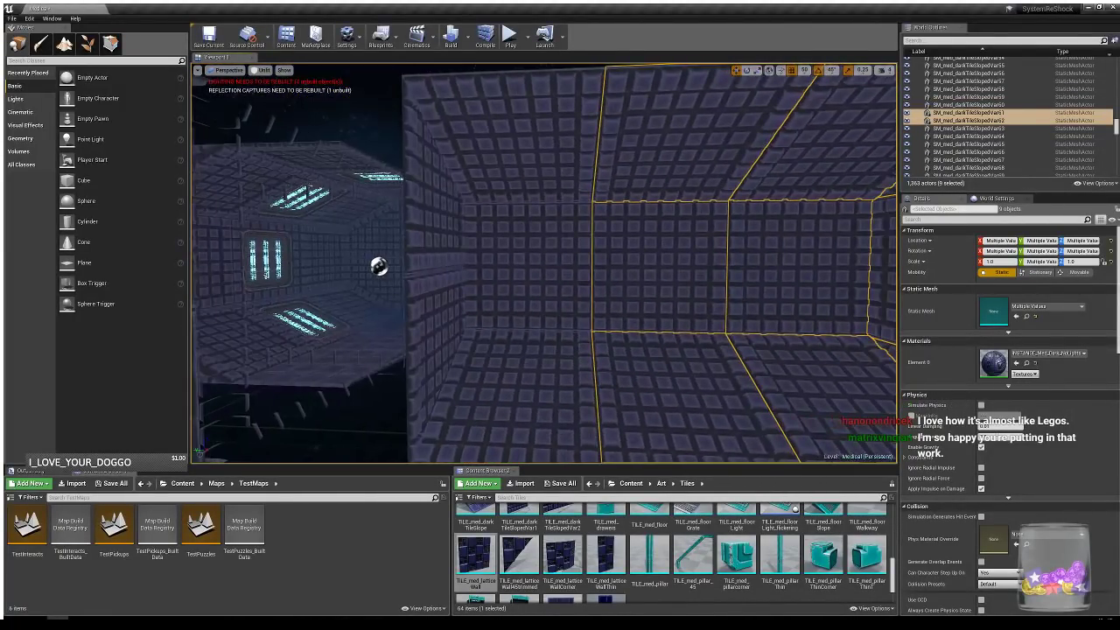
- Add the adjoining wall and slope tiles around the corner to the selection and move the whole group along X
left_click(448, 319, "ctrl")
left_click(443, 261, "ctrl")
left_click(490, 359, "ctrl")
left_click(510, 268, "ctrl")
left_click(523, 175, "ctrl")
right_click_drag(533, 220, 565, 186)
left_click_drag(377, 192, 482, 177)
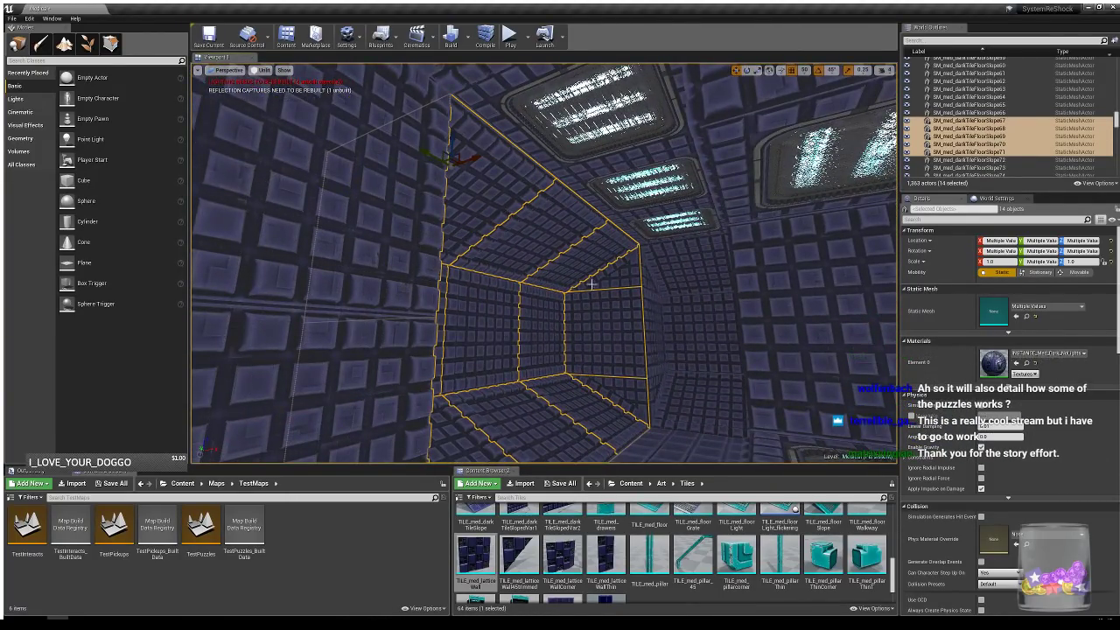
- Select the upper and lower triangular sloped tiles at the open corner of the junction
right_click_drag(592, 283, 700, 290)
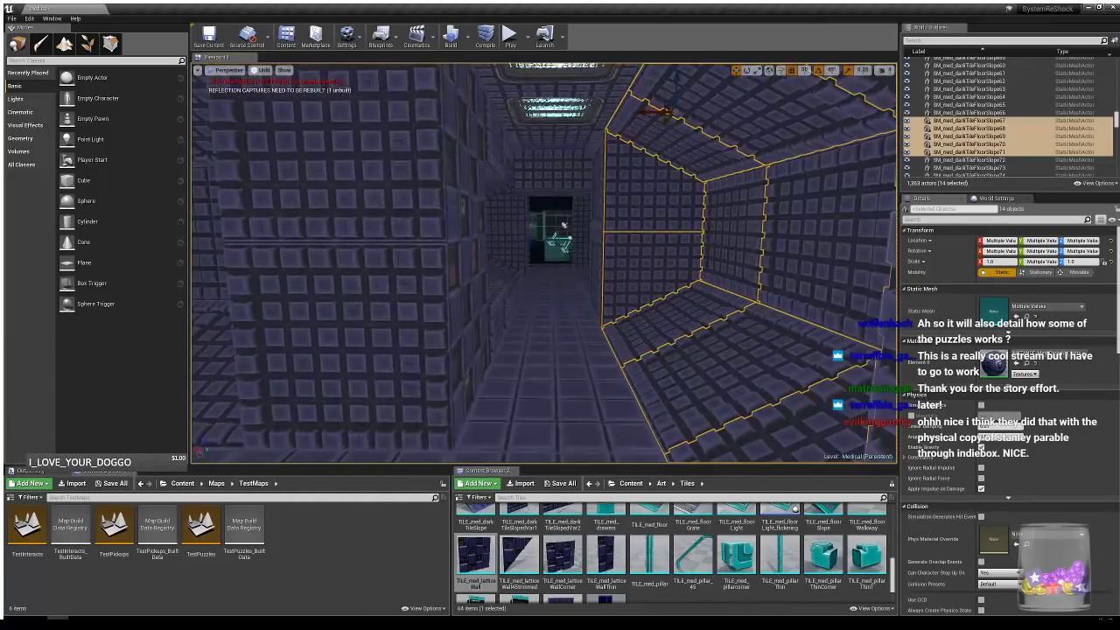
right_click_drag(564, 226, 691, 231)
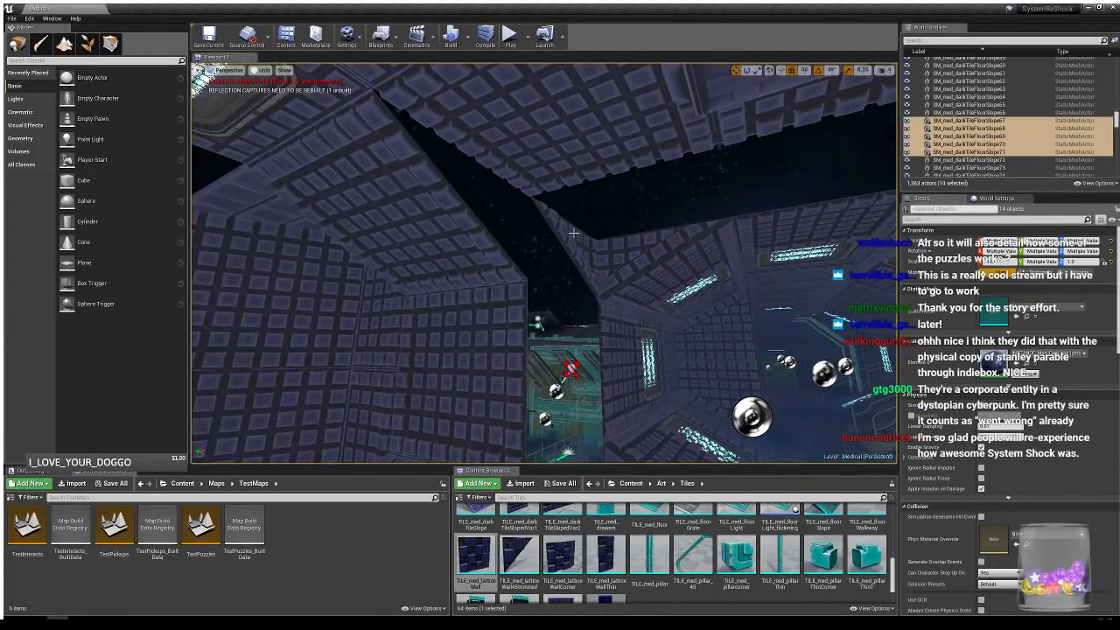
left_click(612, 238)
left_click(671, 298, "ctrl")
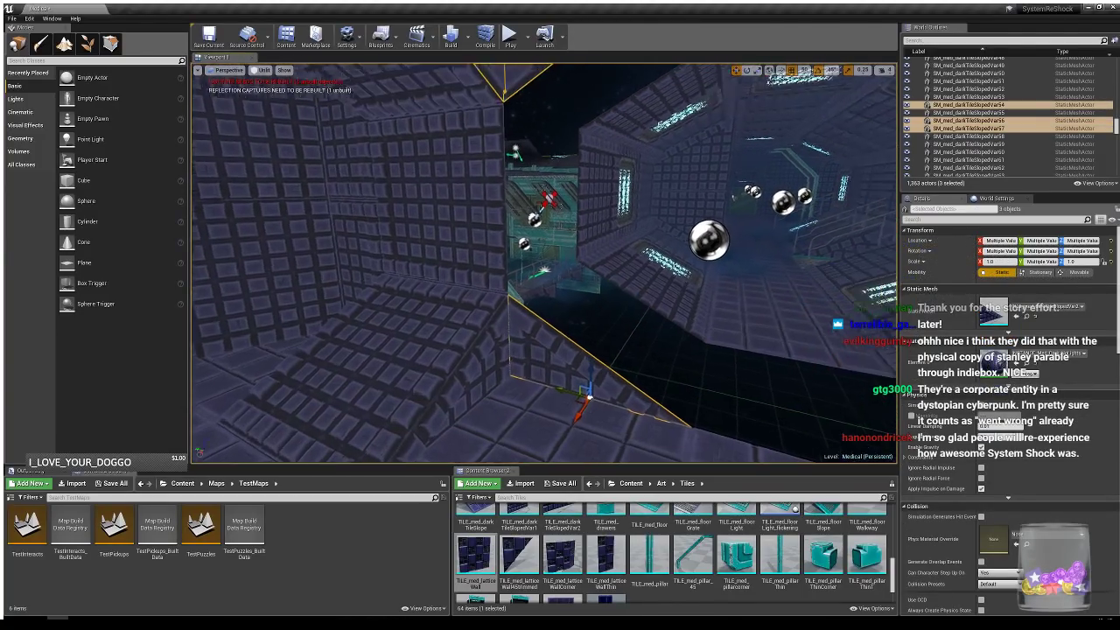
right_click_drag(641, 268, 791, 269)
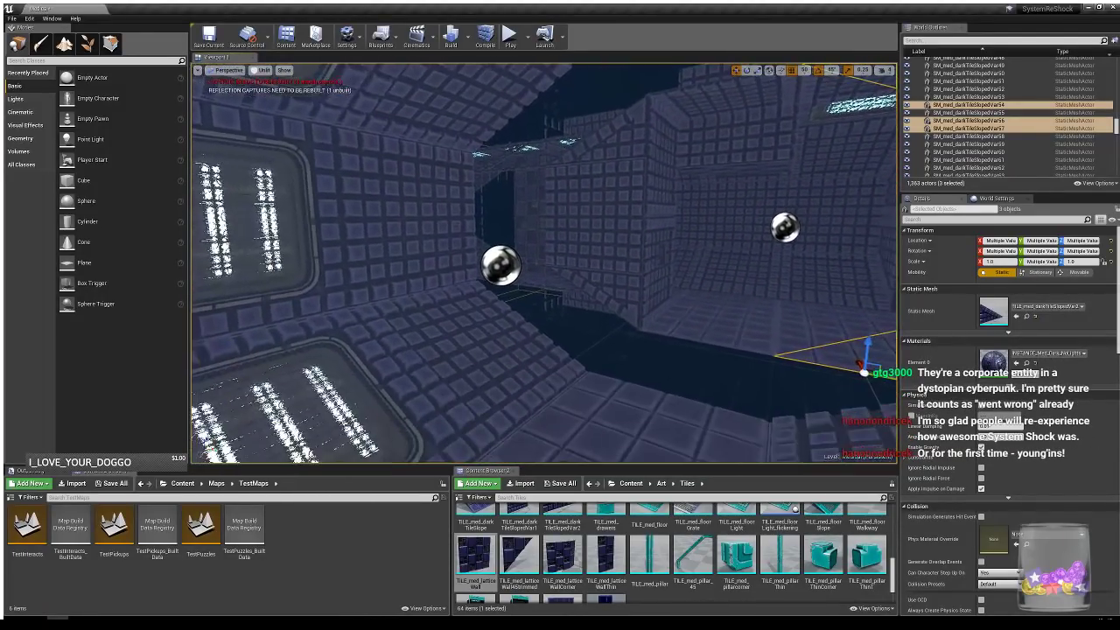
- Select the ring of dark wall, floor, ceiling and slope tiles around the corridor section and duplicate it into the adjoining gap
left_click(445, 317)
left_click(410, 206, "ctrl")
left_click(420, 109, "ctrl")
right_click_drag(438, 297, 484, 330)
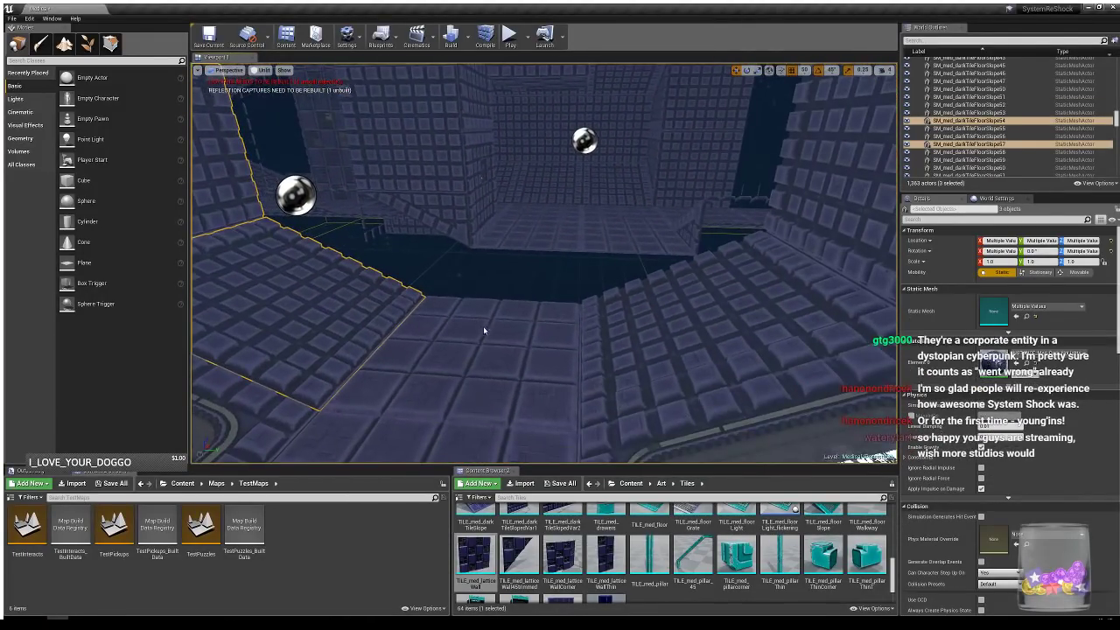
left_click(490, 336, "ctrl")
left_click(670, 341, "ctrl")
left_click(825, 220, "ctrl")
right_click_drag(825, 220, 813, 140)
left_click(667, 127, "ctrl")
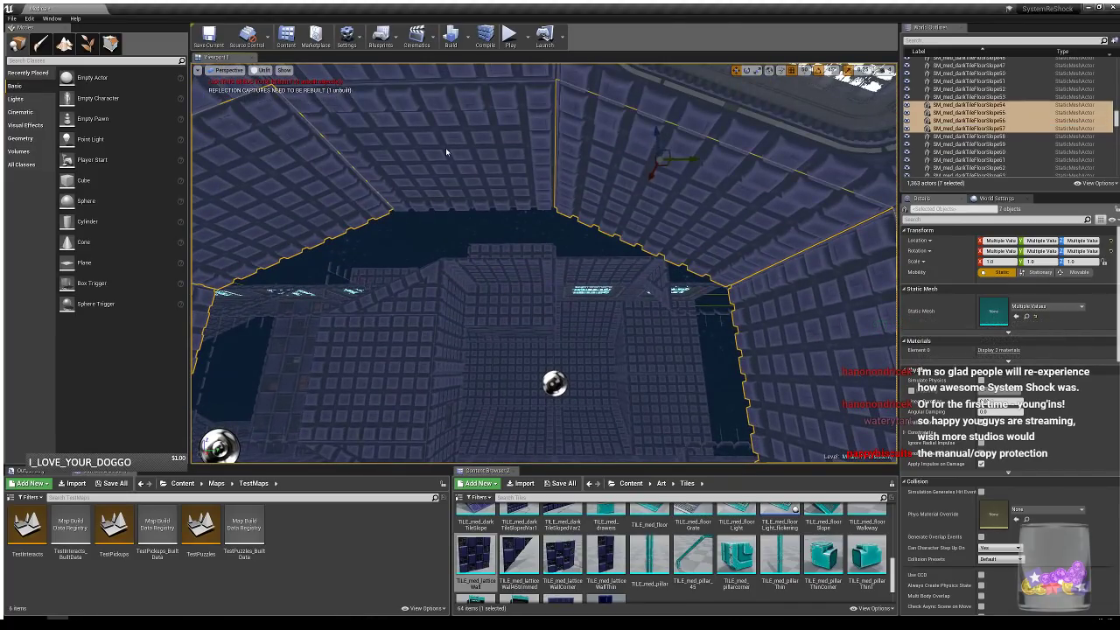
left_click(446, 152, "ctrl")
right_click_drag(446, 152, 341, 127)
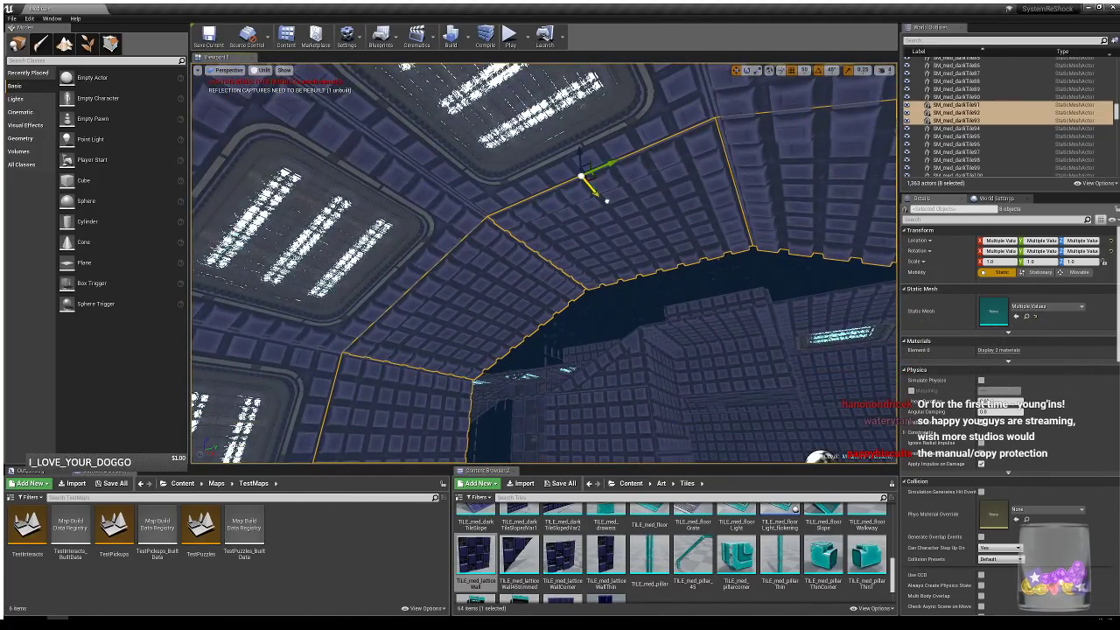
left_click_drag(607, 201, 695, 281, "alt")
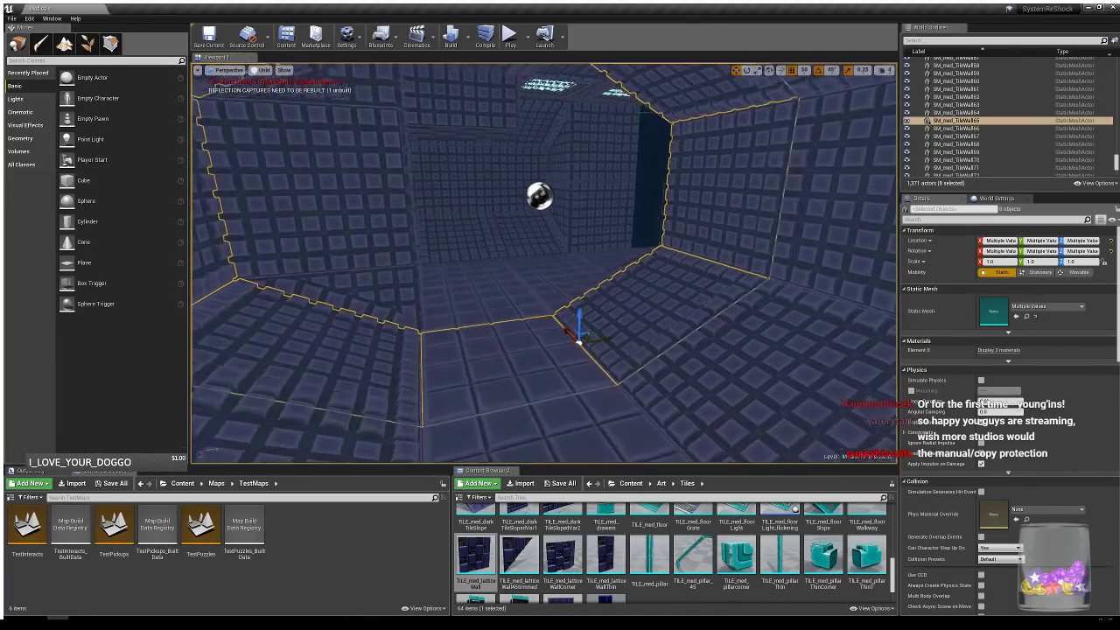
key("Escape")
- Duplicate a dark floor tile to extend the side passage's floor
right_click_drag(481, 368, 516, 382)
left_click(537, 366)
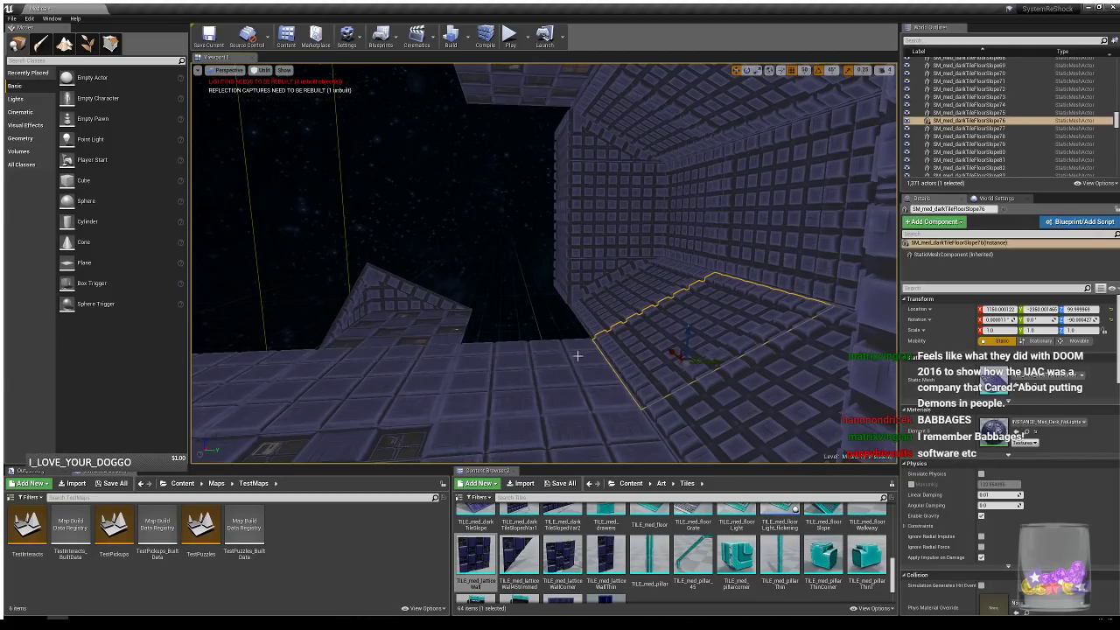
left_click_drag(599, 353, 559, 292, "alt")
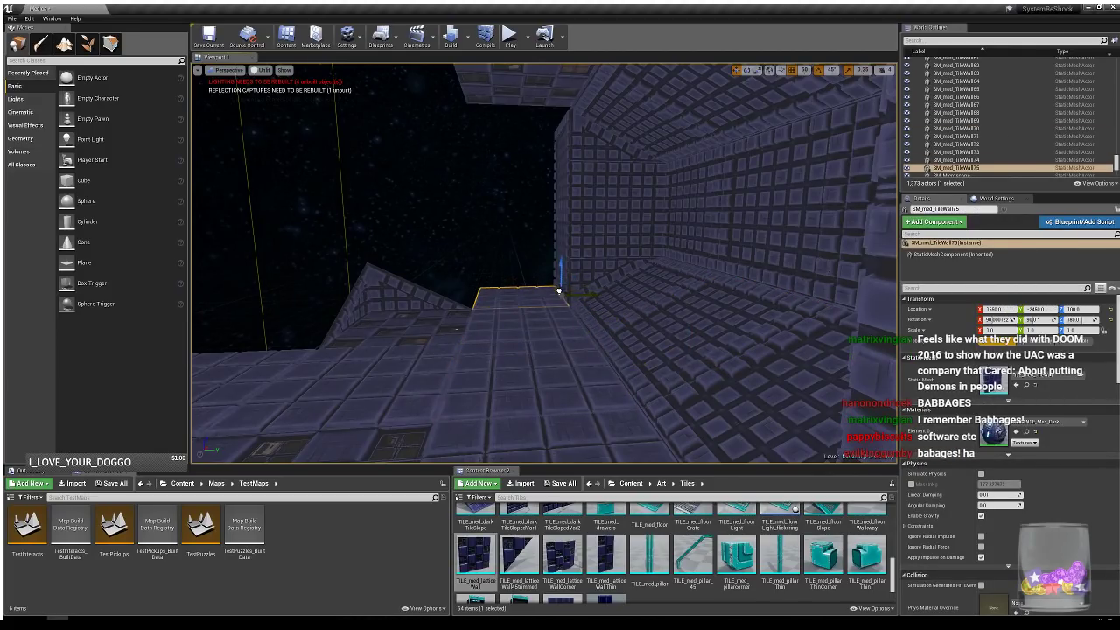
- Duplicate the side passage's floor slope tile onto the opposite edge of the floor, facing inward
left_click(664, 329)
mouse_move(664, 328)
right_mouse_down()
mouse_move(643, 330)
mouse_move(649, 303)
mouse_move(656, 326)
right_mouse_up()
left_click_drag(669, 375, 512, 375, "alt")
key("e")
right_click_drag(511, 375, 632, 275)
- Duplicate the dark wall tile to the opposite side of the passage and rotate the copy 180 degrees
left_click(632, 275)
key("w")
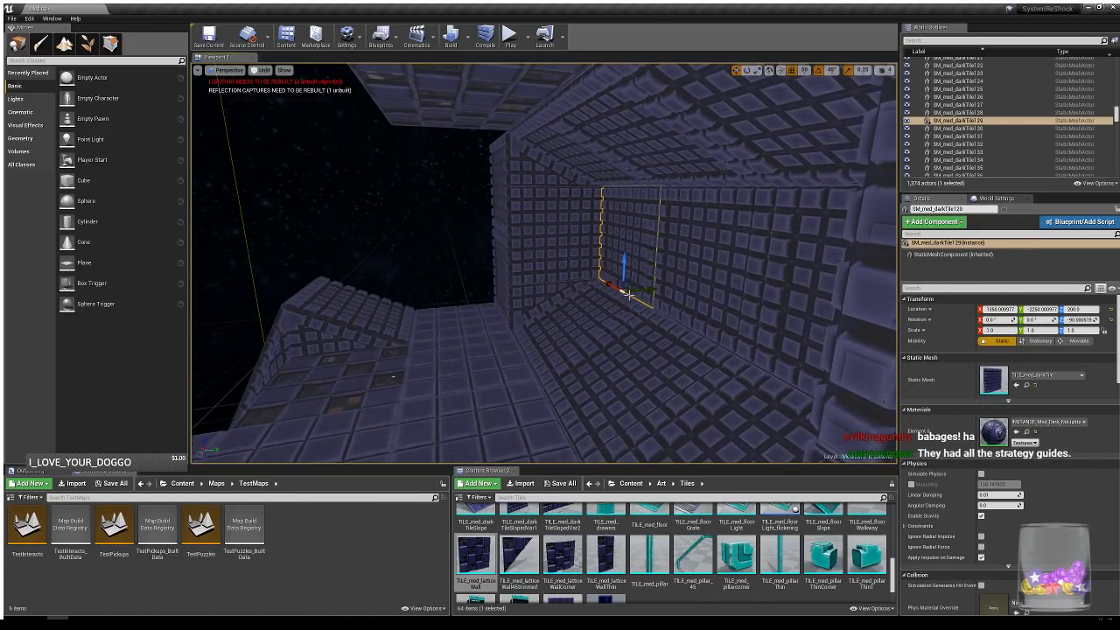
left_click_drag(615, 292, 221, 299, "alt")
key("e")
right_click_drag(221, 299, 221, 264)
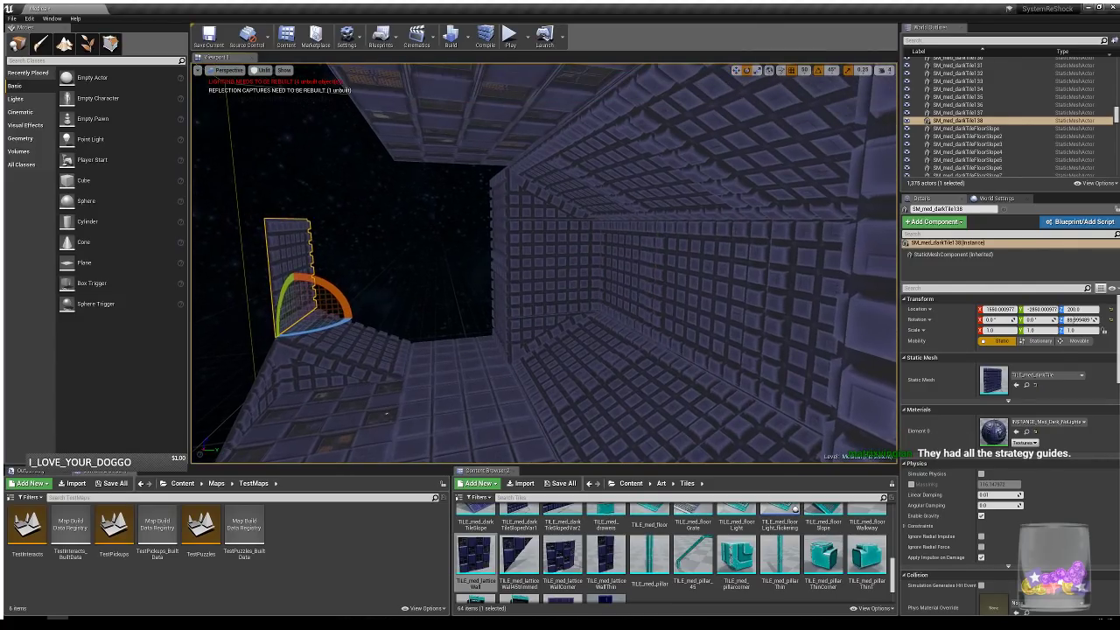
- Duplicate the opposite floor slope tile up to ceiling height and rotate the copy 90 degrees as the upper slope
left_click(368, 326)
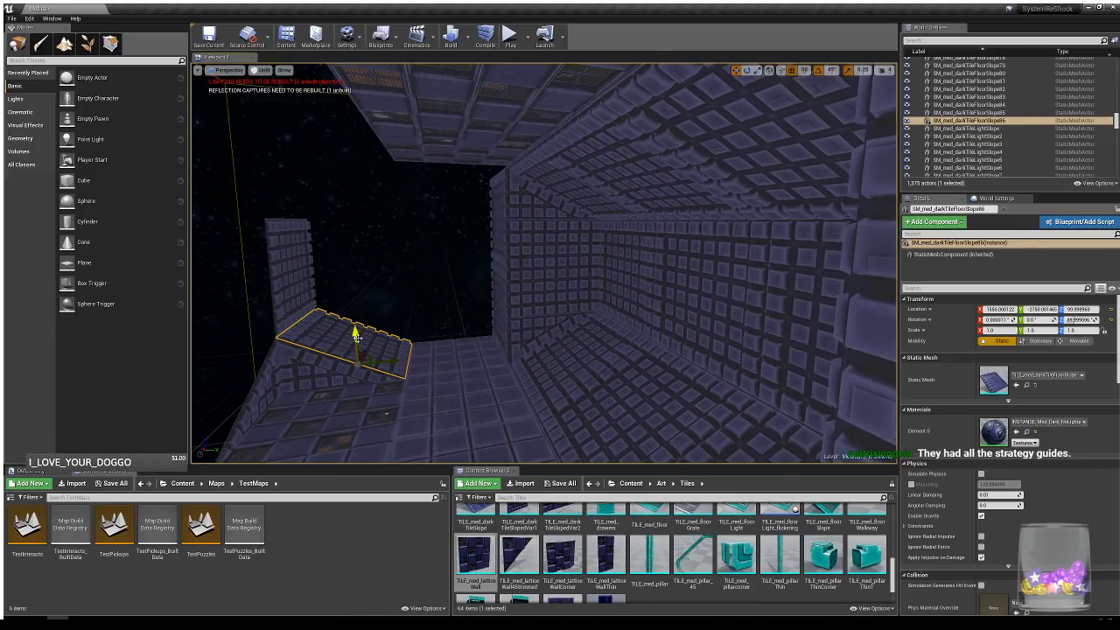
left_click_drag(357, 338, 345, 137, "alt")
key("e")
left_click_drag(338, 196, 338, 151)
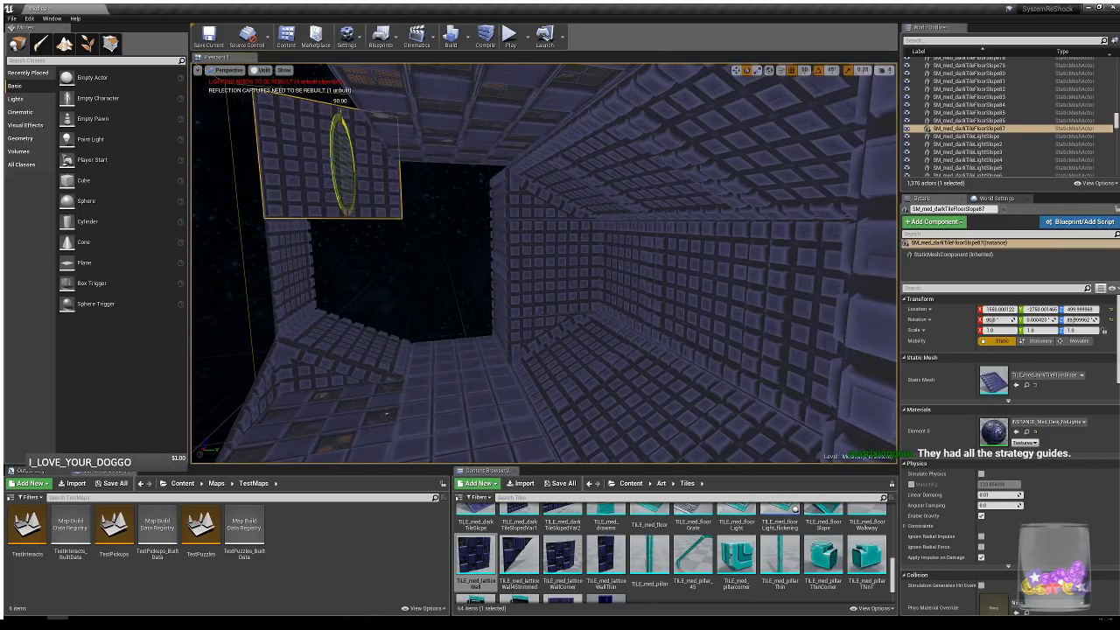
left_click_drag(370, 214, 403, 238)
key("d")
right_click_drag(402, 238, 385, 205)
- Duplicate the lattice wall ceiling tile to extend the side passage's ceiling
left_click(494, 238)
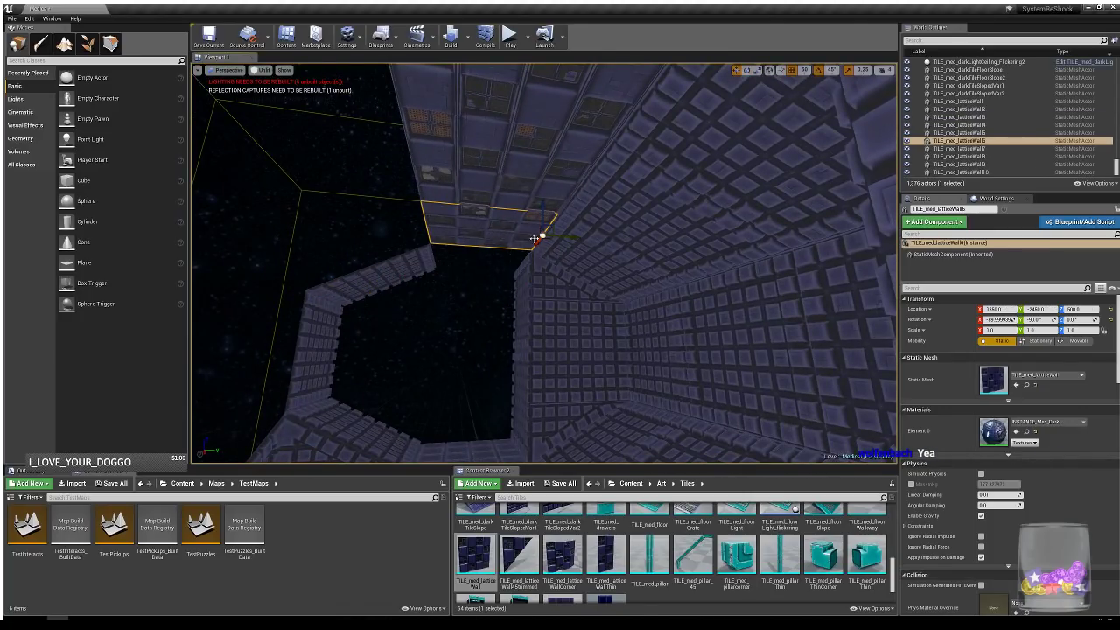
left_click_drag(535, 245, 516, 268, "alt")
right_click_drag(493, 285, 717, 337)
key("Escape")
right_click_drag(482, 297, 603, 297)
key("w")
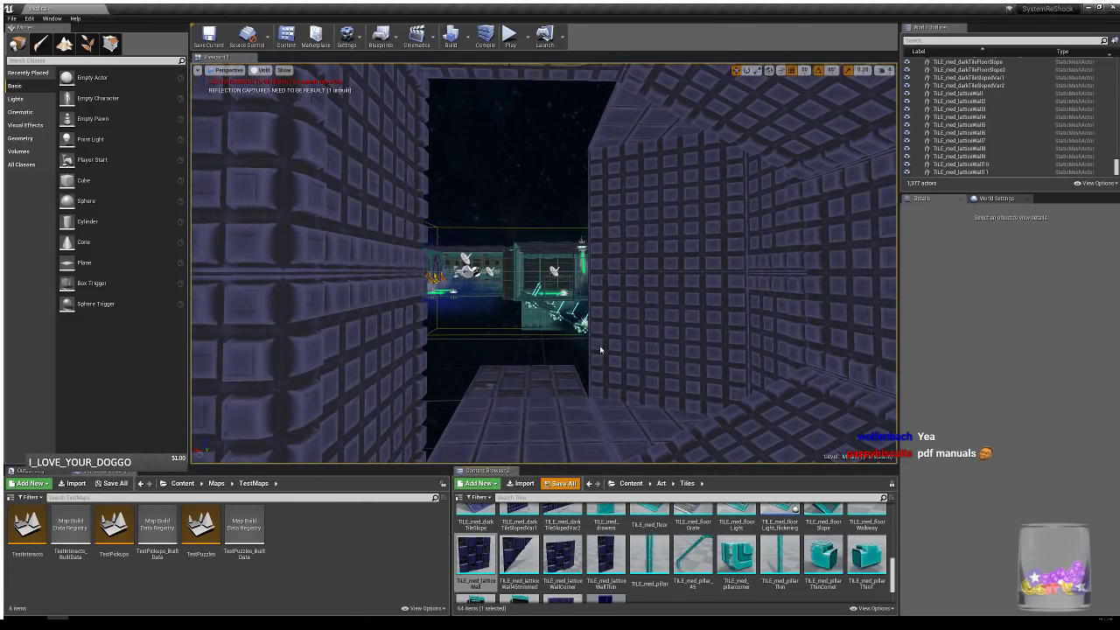
right_click_drag(637, 308, 915, 323)
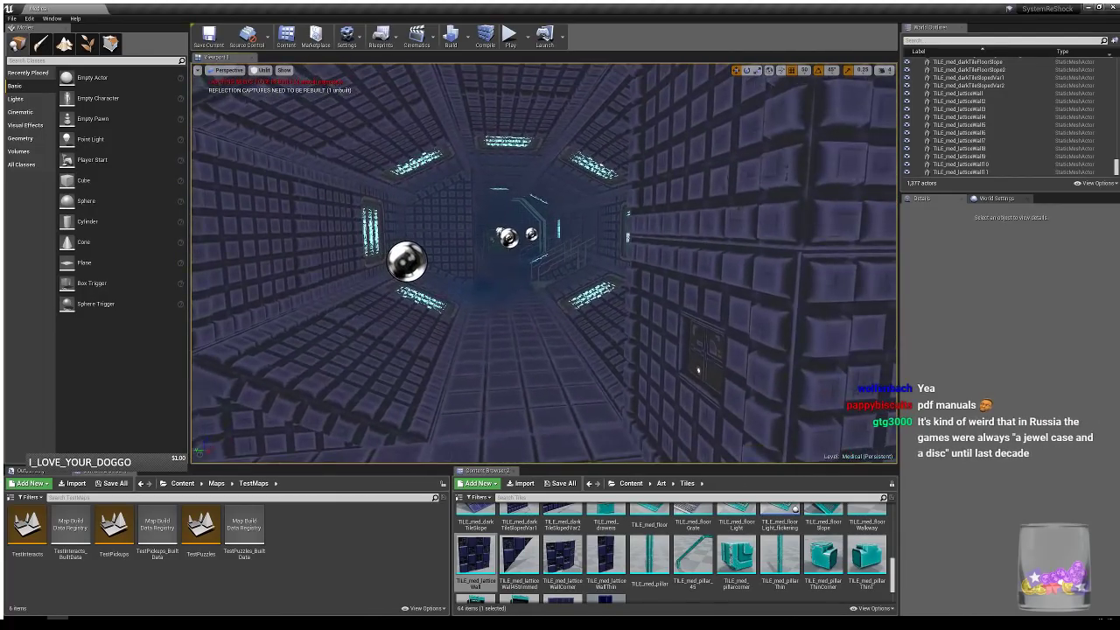
right_click_drag(686, 266, 708, 285)
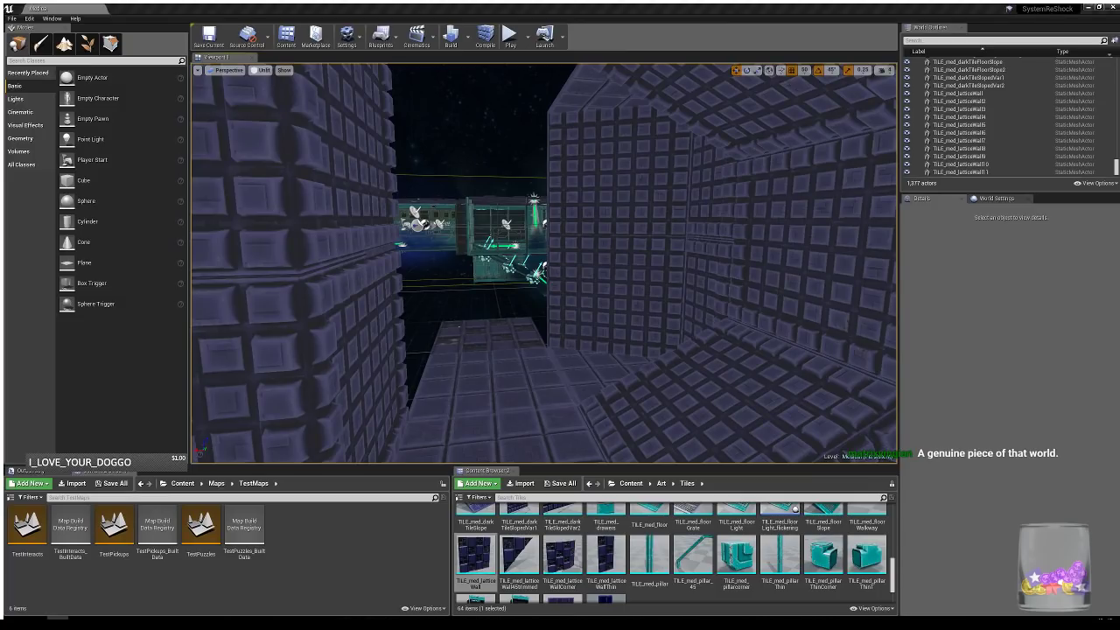
- Select the energy terminal in the medical room together with its alcove's wall tiles, floor grate, ceiling piece and point light
mouse_move(607, 267)
right_mouse_down()
mouse_move(761, 278)
mouse_move(787, 323)
mouse_move(638, 285)
mouse_move(621, 267)
mouse_move(665, 262)
mouse_move(604, 273)
right_mouse_up()
left_click(506, 286)
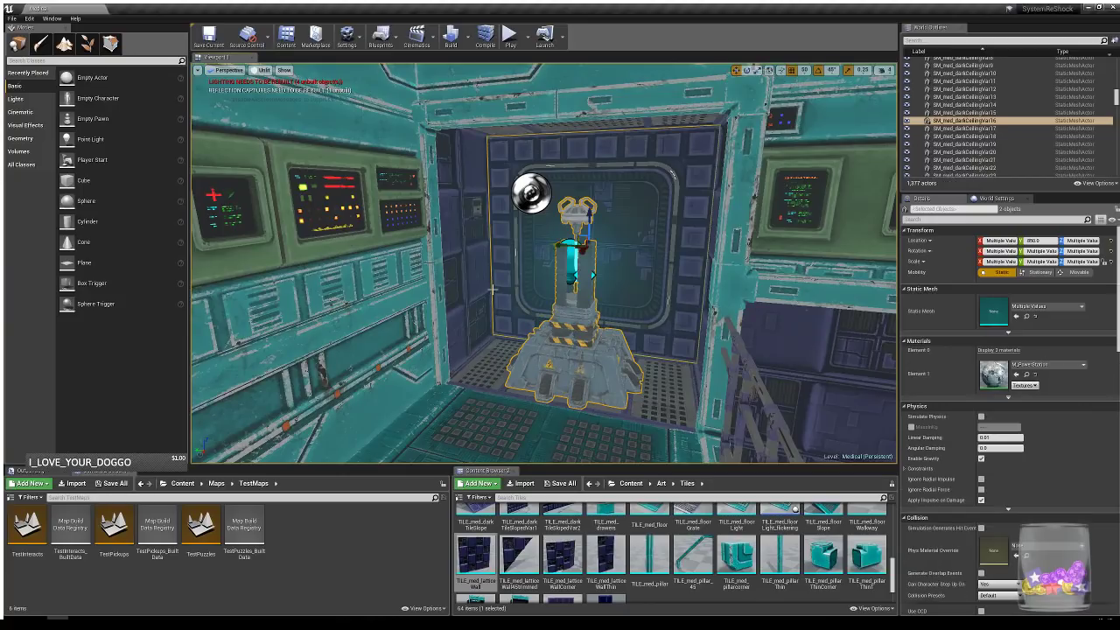
left_click(476, 302, "ctrl")
left_click(664, 378, "ctrl")
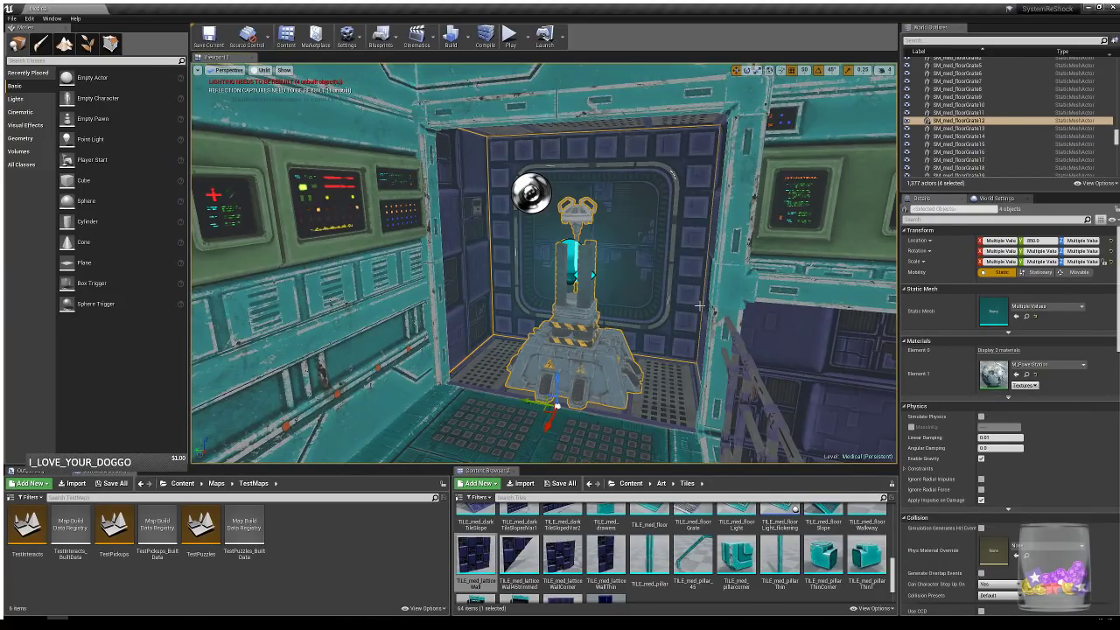
left_click(705, 308, "ctrl")
left_click(571, 260, "ctrl")
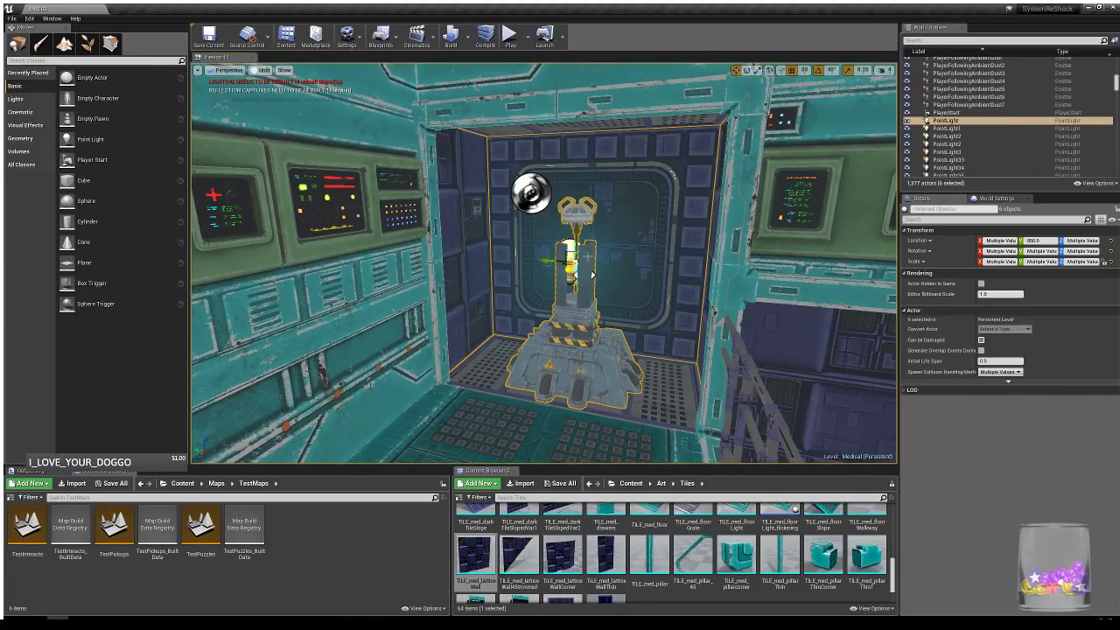
right_click_drag(664, 243, 614, 338)
left_click(613, 211, "ctrl")
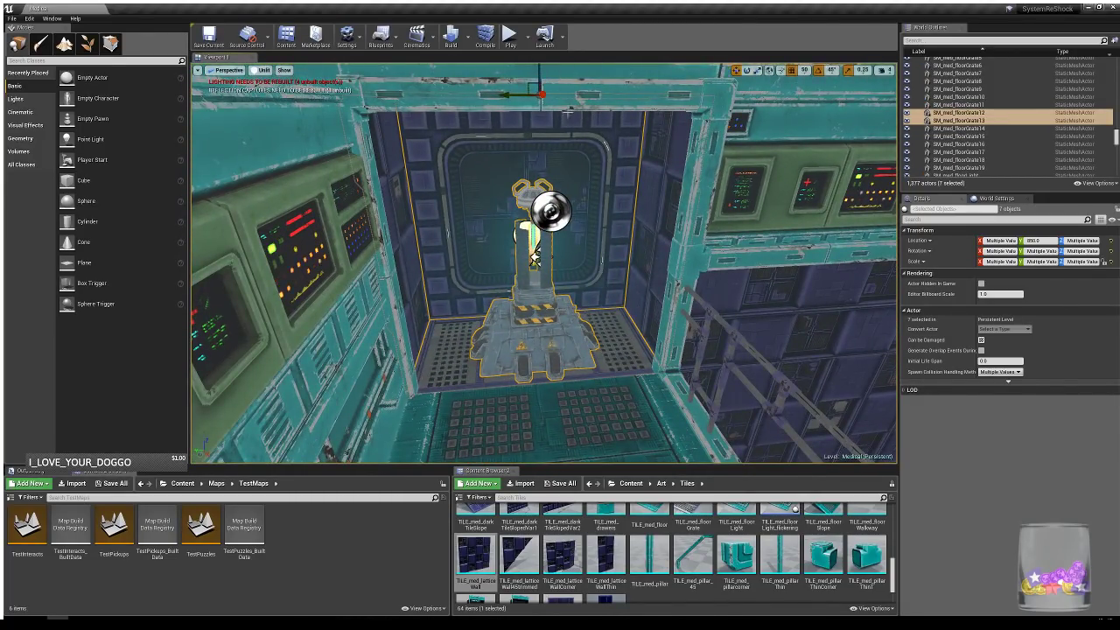
right_click_drag(614, 338, 646, 375)
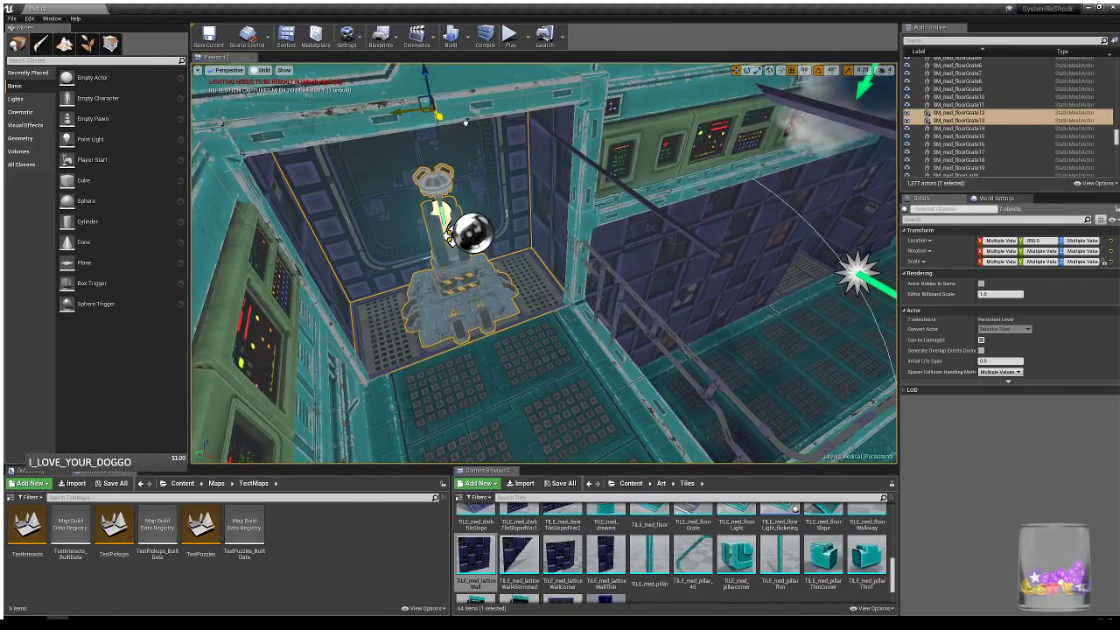
- Duplicate the selected terminal alcove and move the copy across the level to the new side passage
left_click_drag(440, 117, 863, 245, "alt")
right_click_drag(862, 245, 452, 385)
left_click_drag(455, 344, 674, 118)
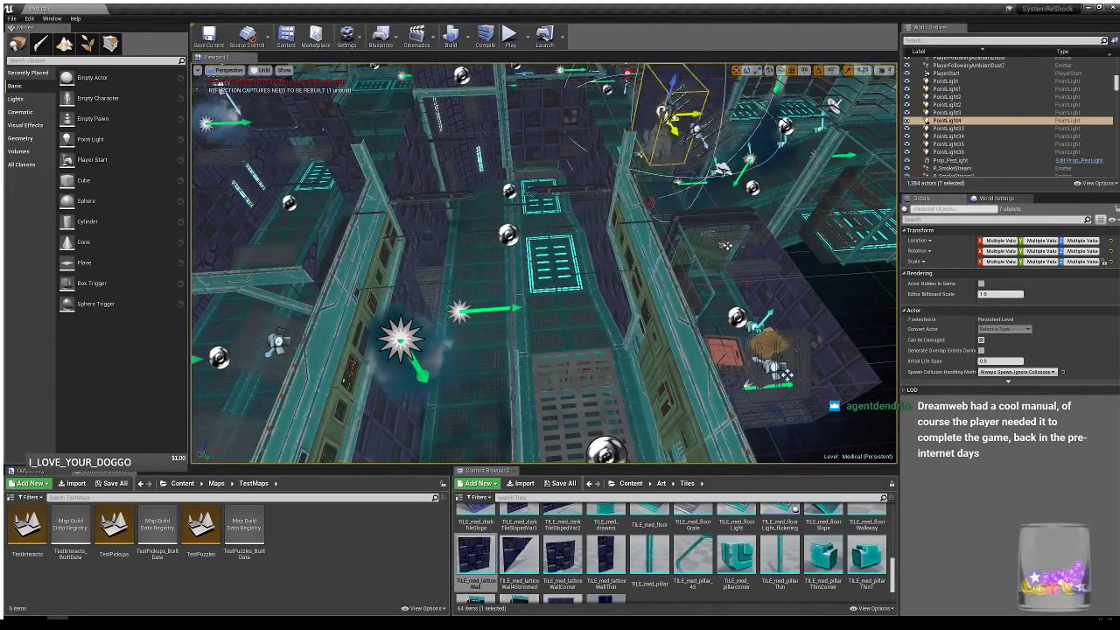
right_click_drag(674, 120, 814, 105)
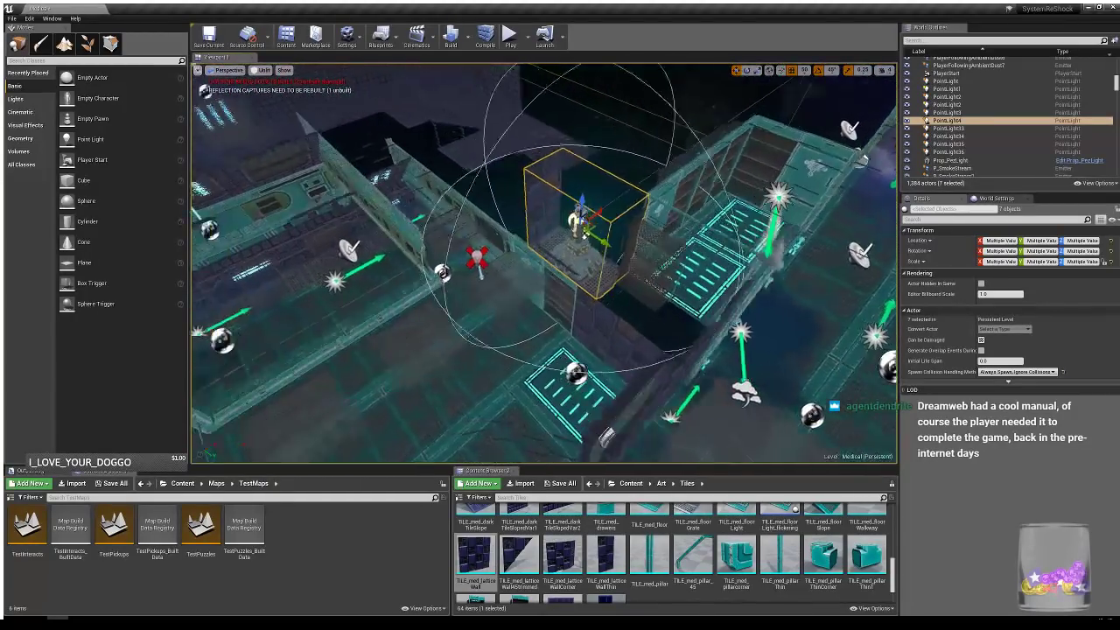
right_click_drag(787, 306, 718, 288)
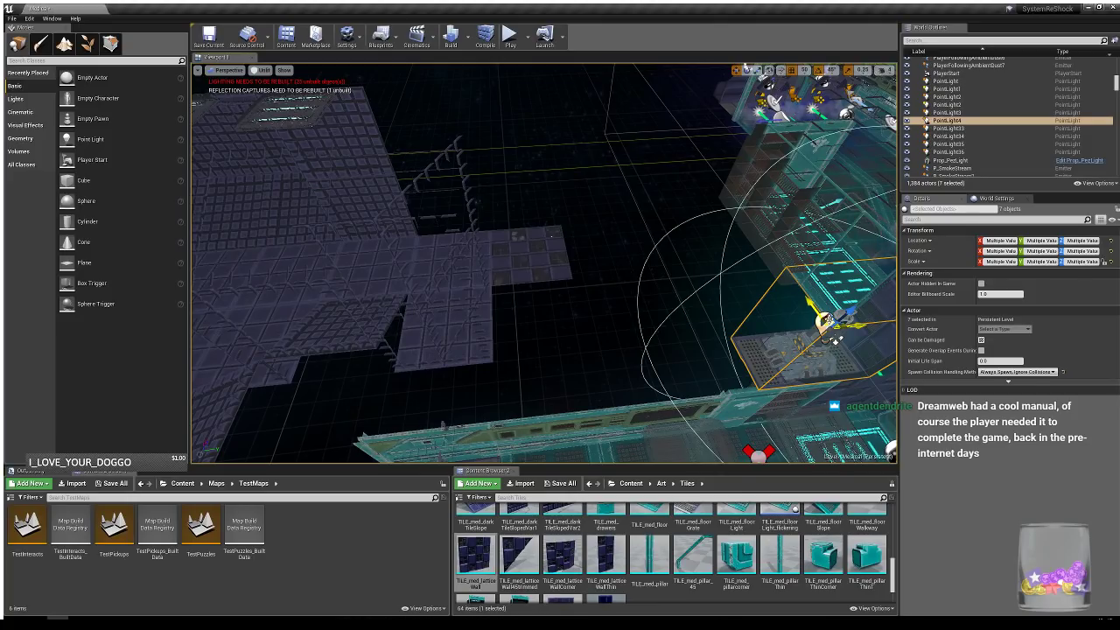
left_click_drag(837, 317, 602, 180)
- Turn the terminal alcove copy to face the side passage and fit it against the end of the passage floor
right_click_drag(602, 180, 396, 141)
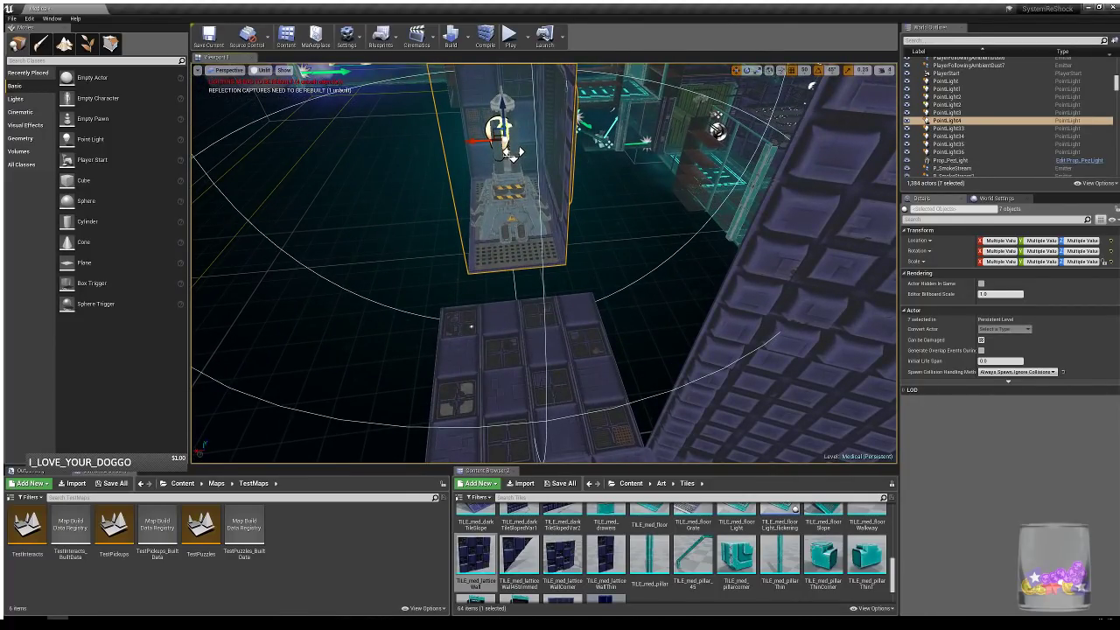
left_click_drag(514, 153, 516, 151)
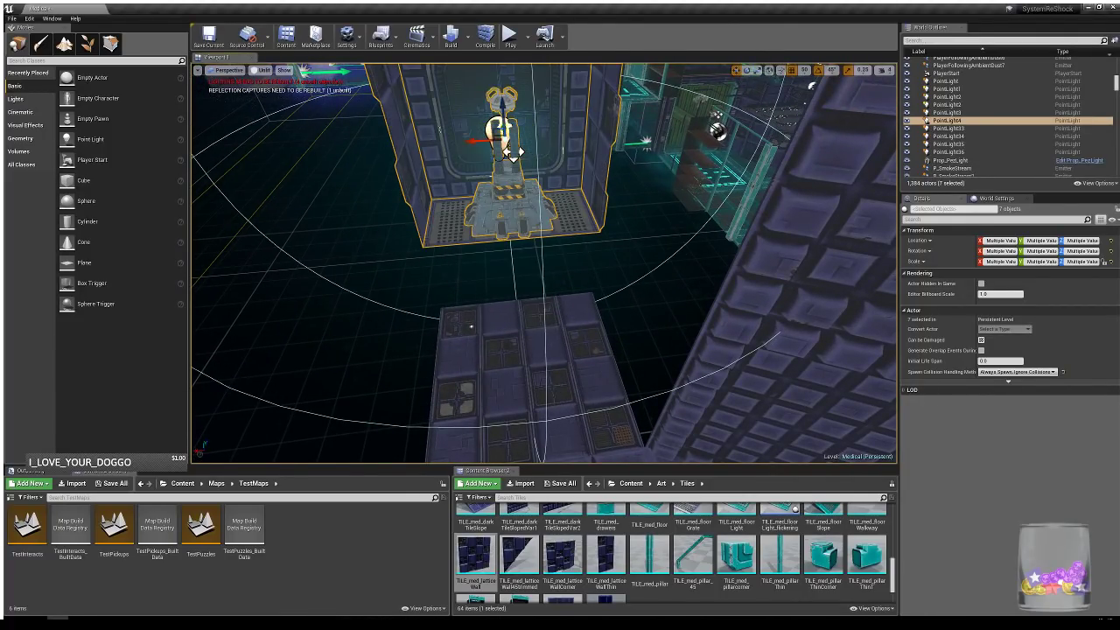
right_click_drag(514, 152, 395, 227)
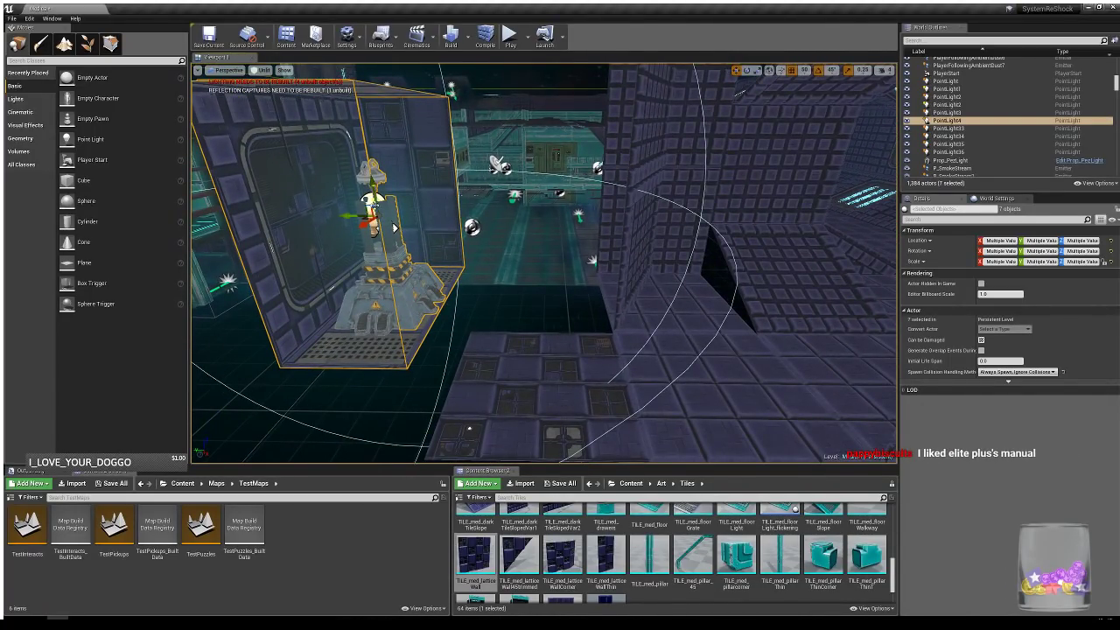
left_click_drag(368, 201, 432, 252)
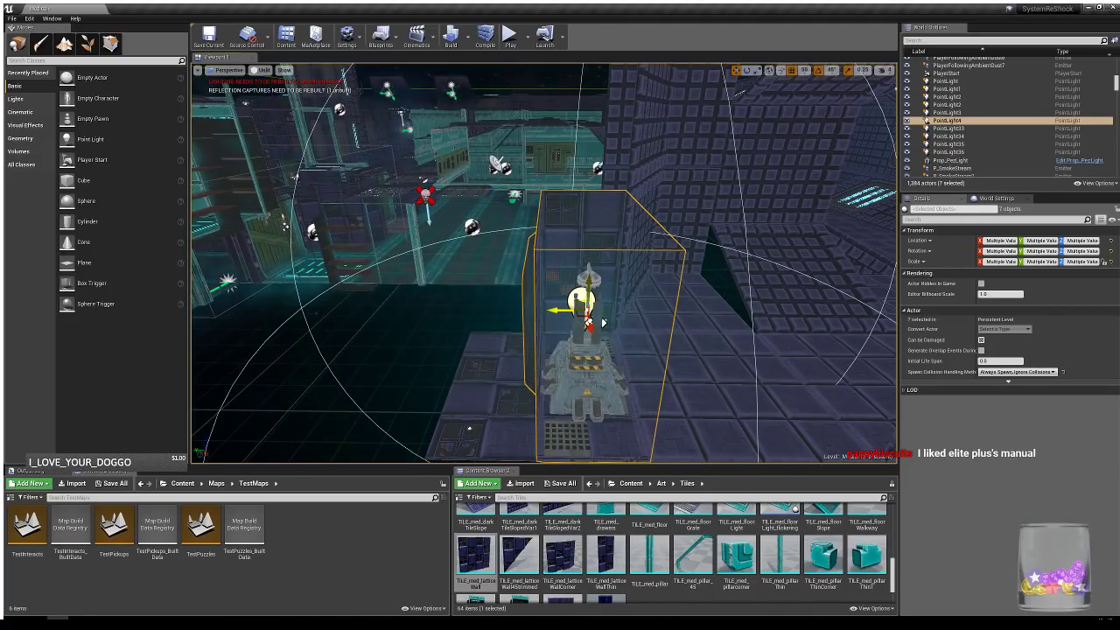
key("f")
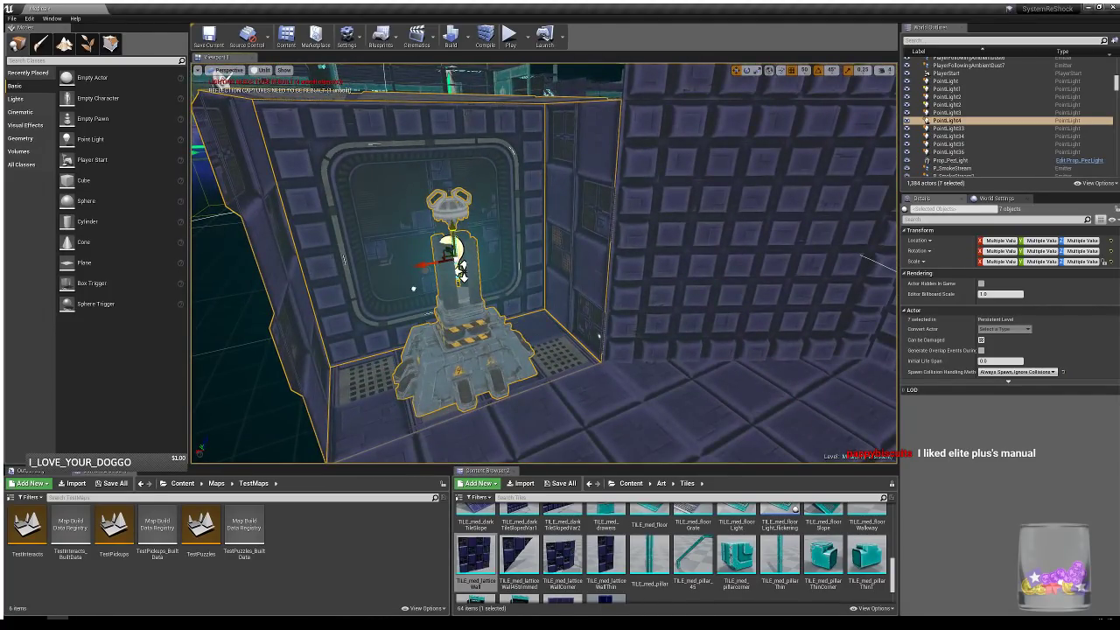
right_click_drag(473, 286, 524, 280)
key("Escape")
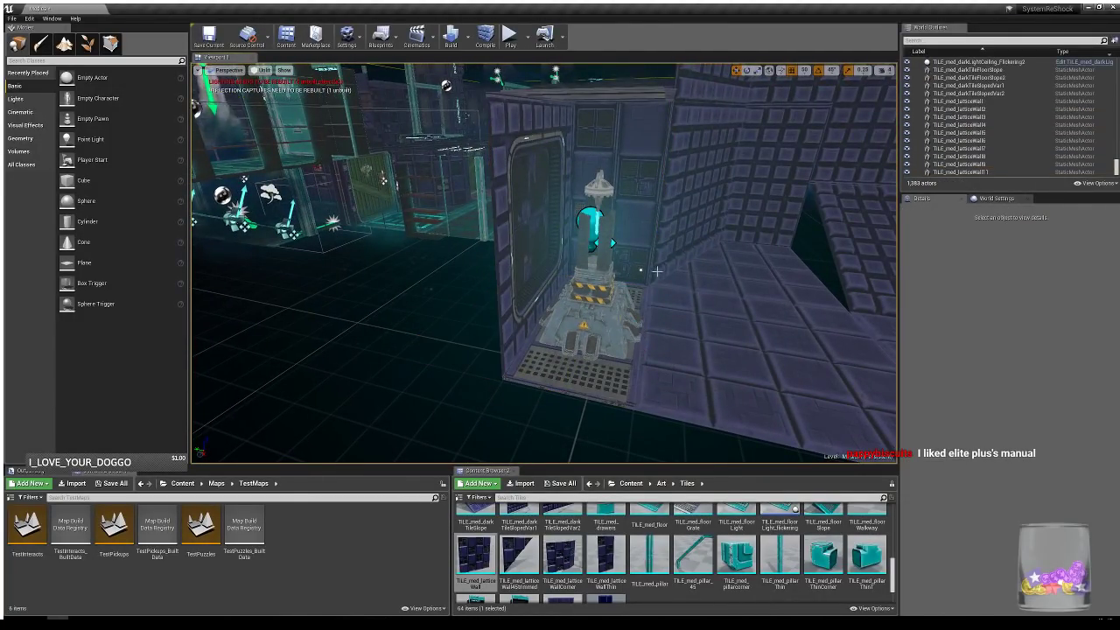
- Duplicate the upper and lower triangular sloped tiles to the neighbouring corridor corner and rotate the copies 90 degrees
mouse_move(656, 271)
right_mouse_down()
mouse_move(770, 273)
mouse_move(677, 272)
right_mouse_up()
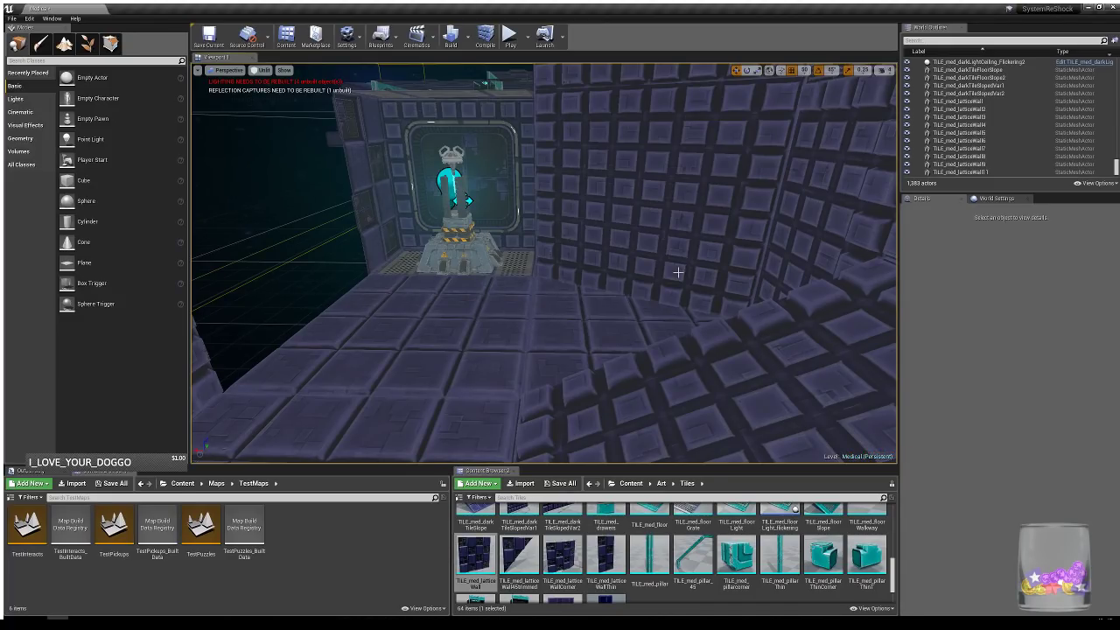
right_click_drag(751, 291, 688, 219)
left_click(713, 348)
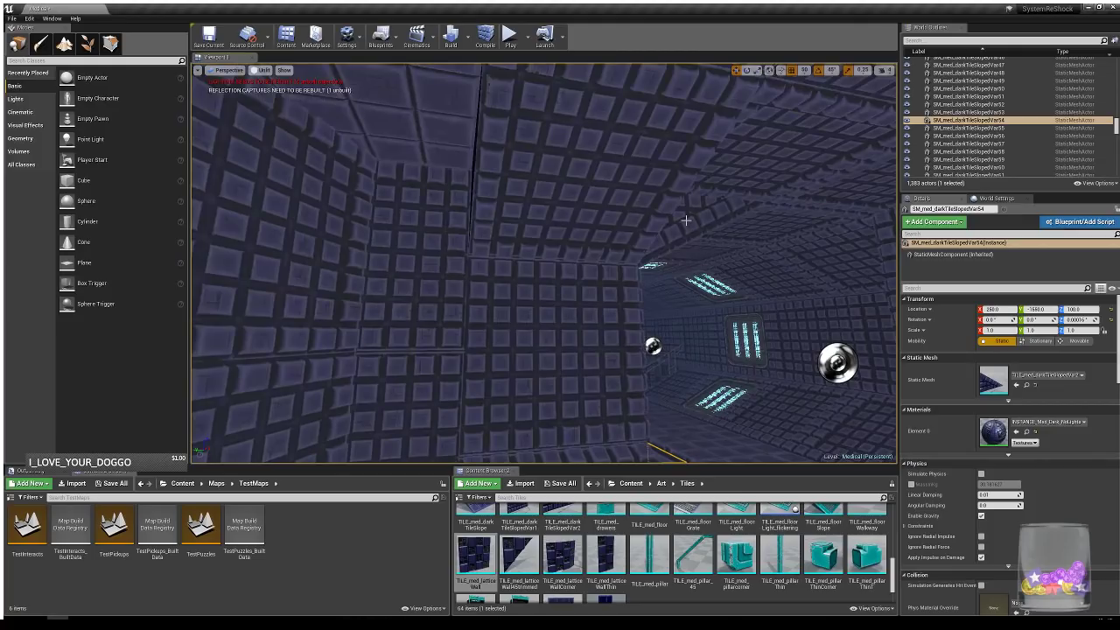
left_click(688, 220, "ctrl")
right_click_drag(799, 300, 827, 294)
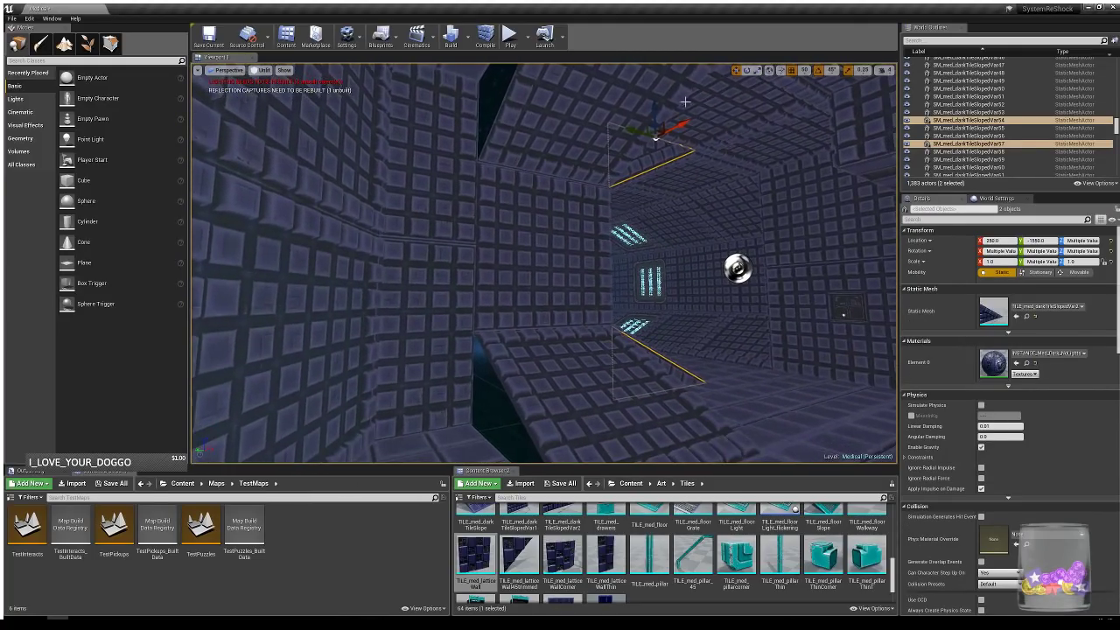
left_click_drag(666, 205, 514, 127, "alt")
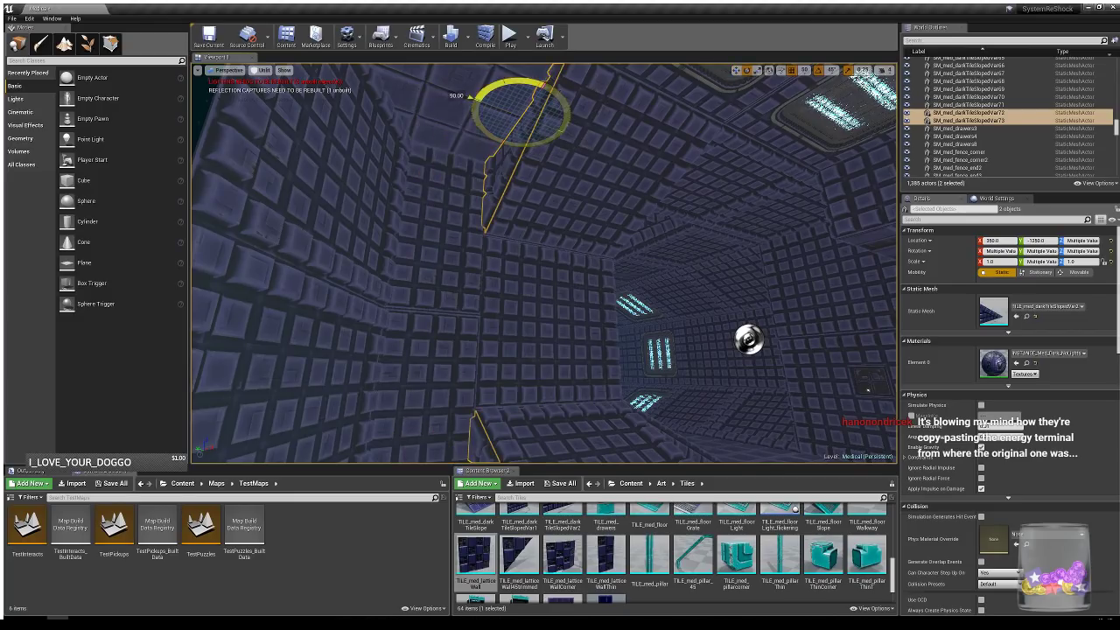
key("Escape")
- Duplicate the lit ceiling tile one tile along the side passage to cover the open ceiling towards the energy terminal
right_click_drag(635, 264, 626, 243)
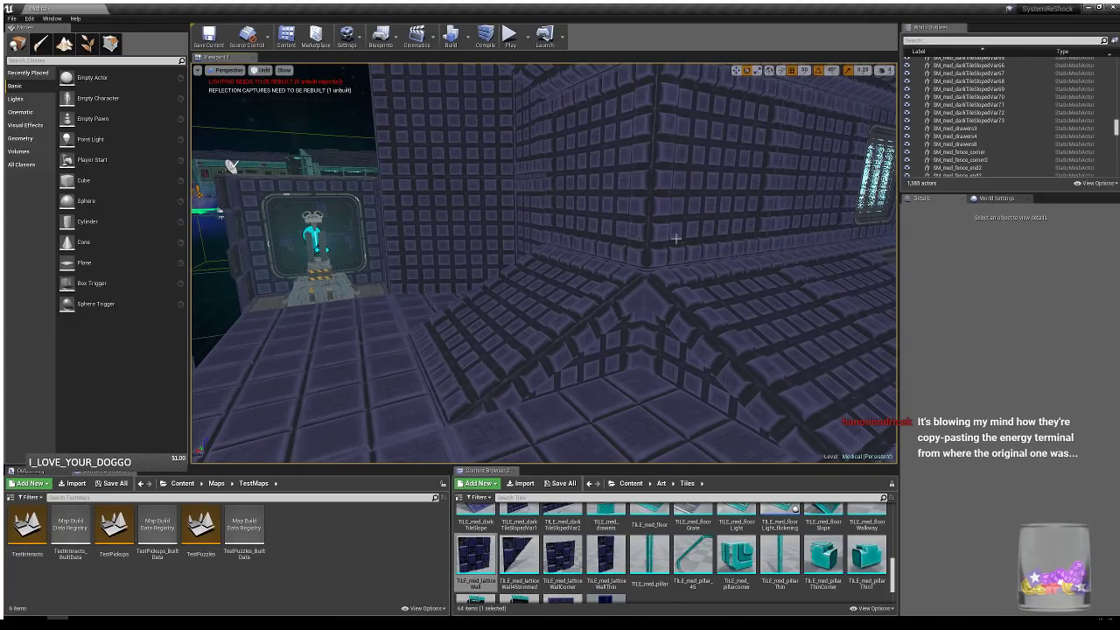
right_click_drag(677, 238, 598, 225)
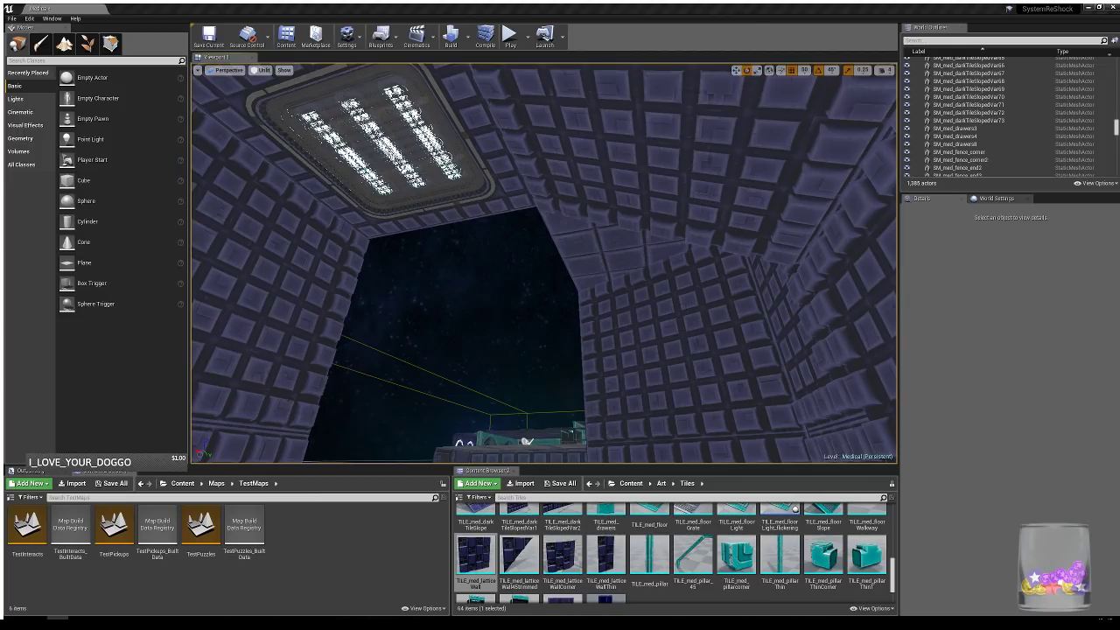
left_click(707, 8)
right_click_drag(522, 228, 505, 207)
left_click(485, 228)
key("w")
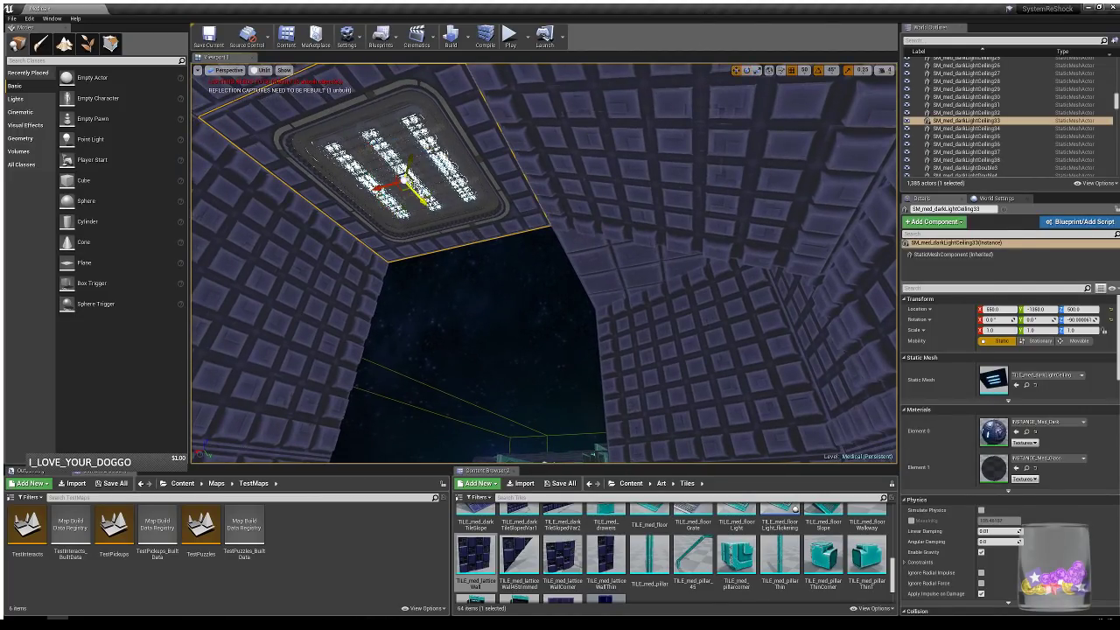
left_click_drag(420, 202, 505, 293, "alt")
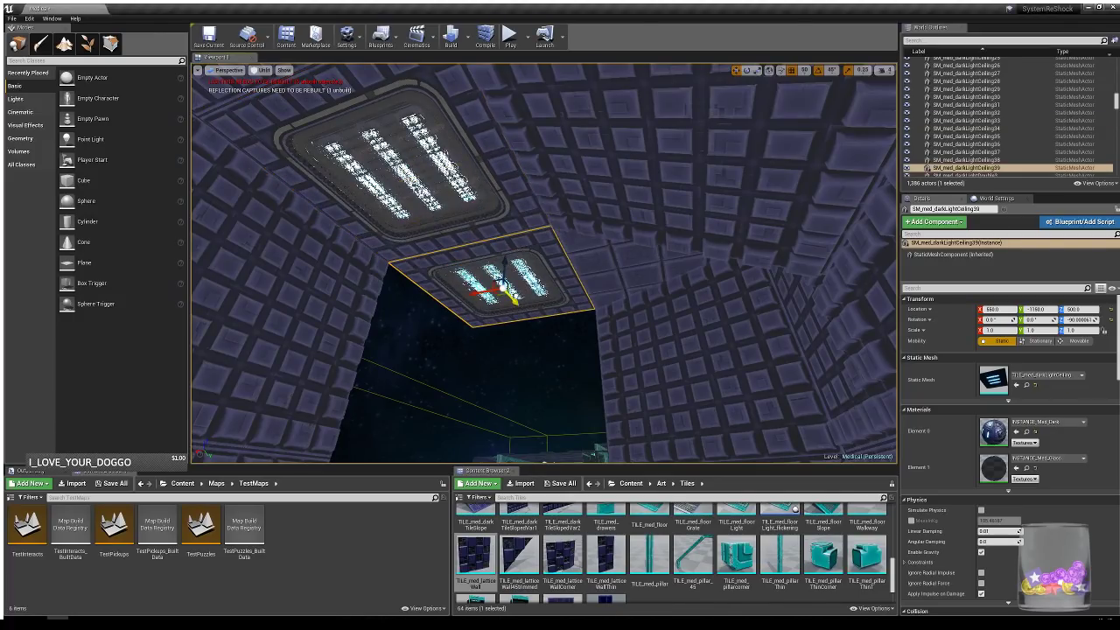
- Place a TILE_med_latticeWall above the energy terminal alcove and rotate it to face down the side passage
right_click_drag(506, 293, 488, 360)
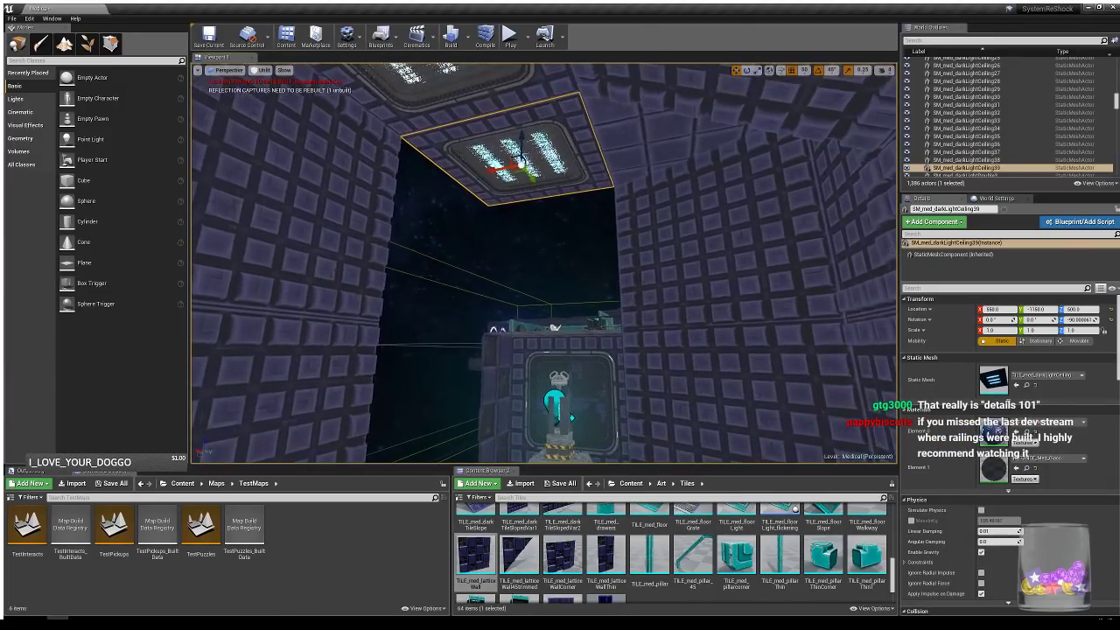
left_click_drag(469, 554, 626, 233)
key("e")
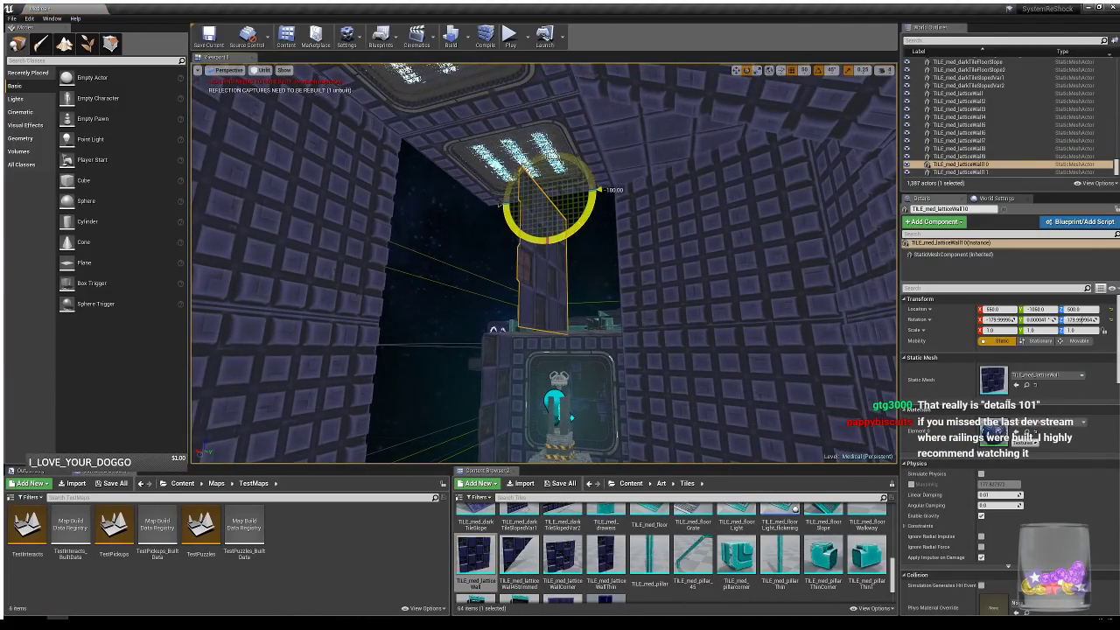
left_click_drag(562, 179, 498, 182)
right_click_drag(562, 179, 551, 228)
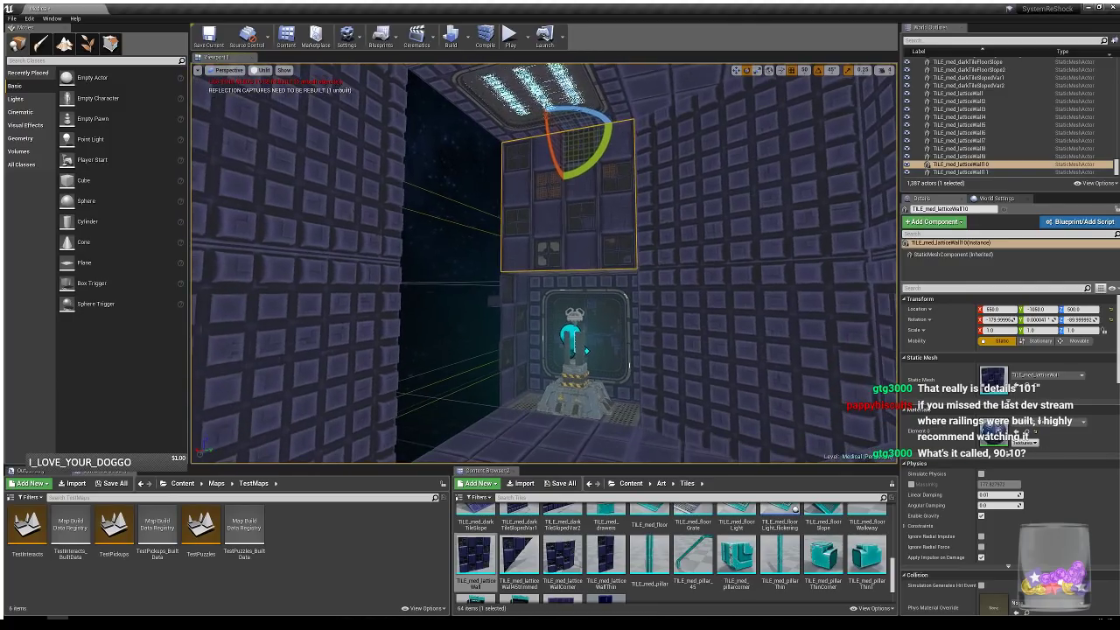
key("Escape")
- Duplicate the two stacked dark wall tiles beside the opening and rotate the copies 90 degrees next to the terminal alcove
mouse_move(666, 309)
right_mouse_down()
mouse_move(677, 302)
mouse_move(667, 295)
right_mouse_up()
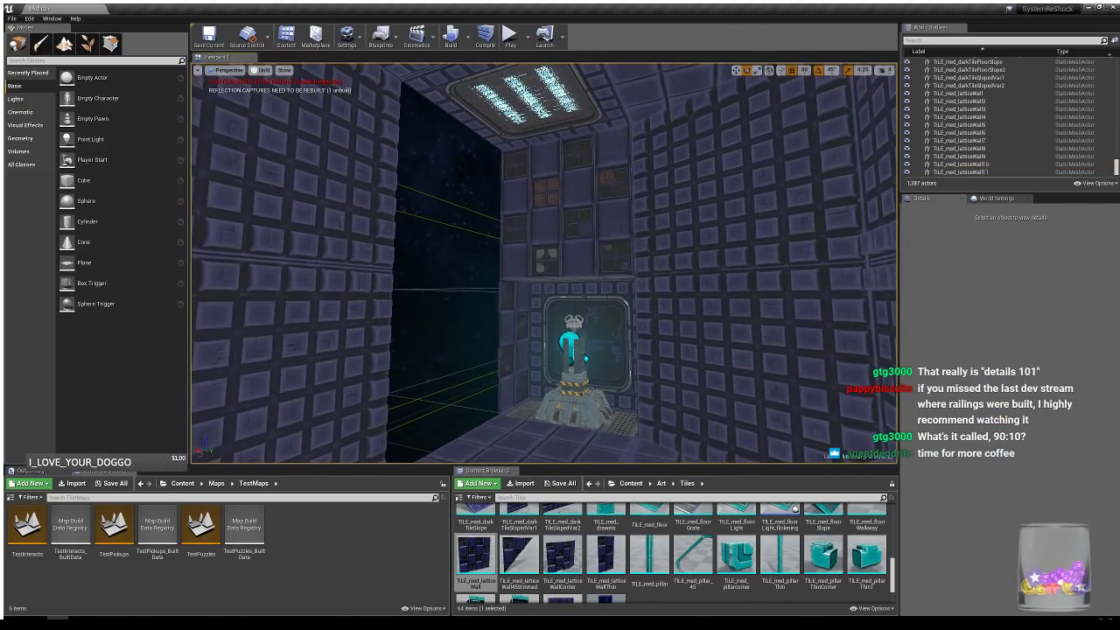
left_click(359, 219)
left_click(374, 337, "ctrl")
right_click_drag(375, 337, 307, 383)
key("w")
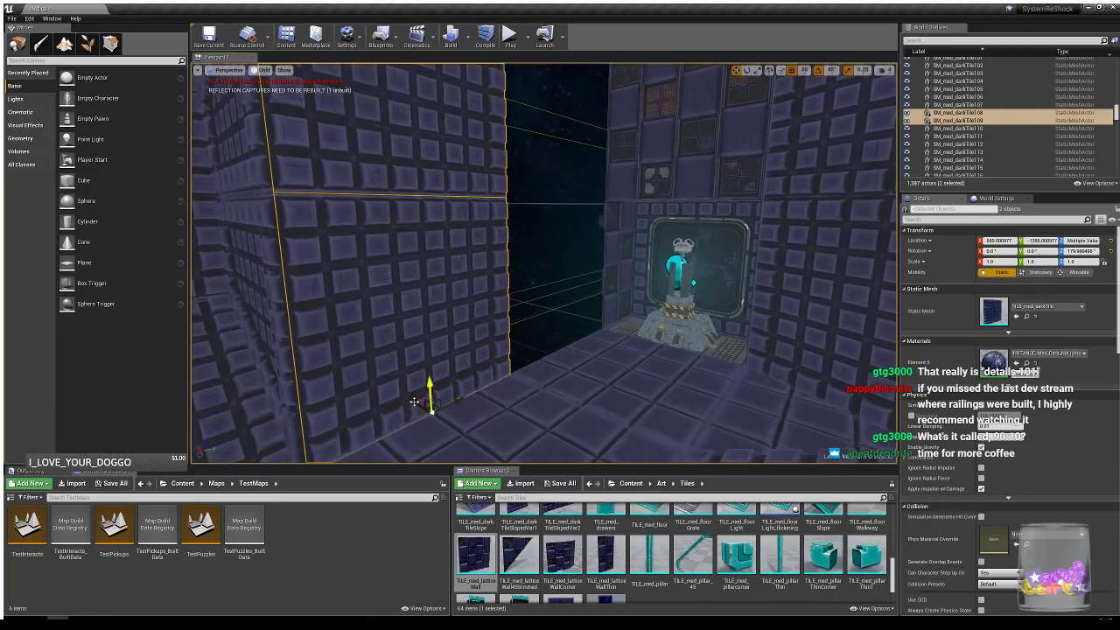
left_click_drag(443, 399, 573, 306, "alt")
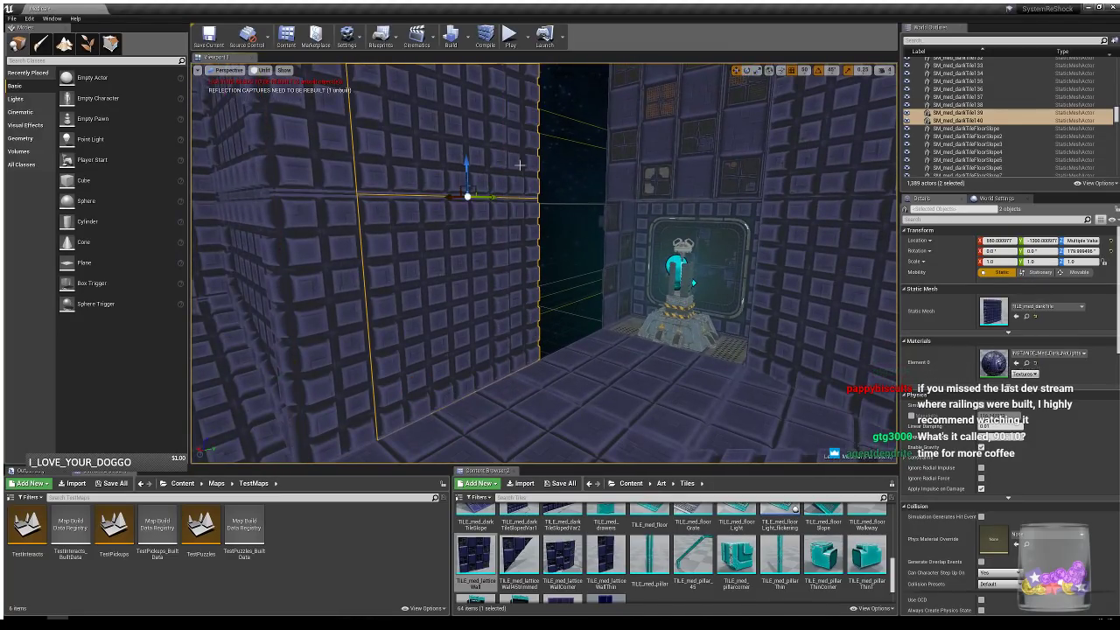
left_click_drag(494, 199, 626, 201)
right_click_drag(618, 302, 590, 328)
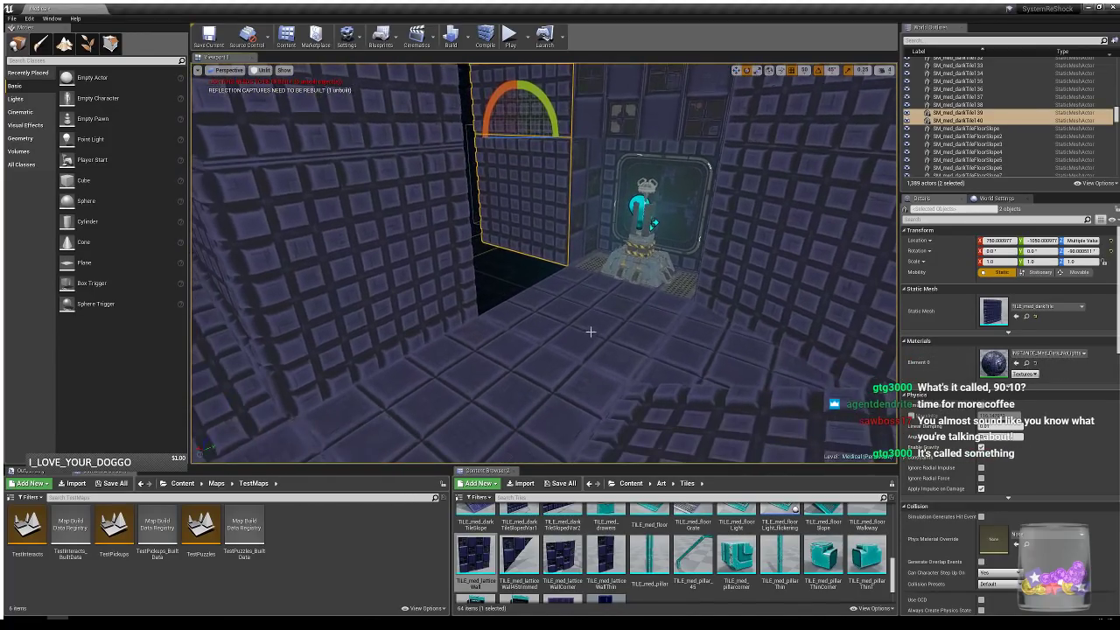
- Duplicate the passage floor tile and the lit ceiling tile one tile sideways into the recess beside the terminal
left_click(591, 331)
left_click_drag(593, 273, 498, 254, "alt")
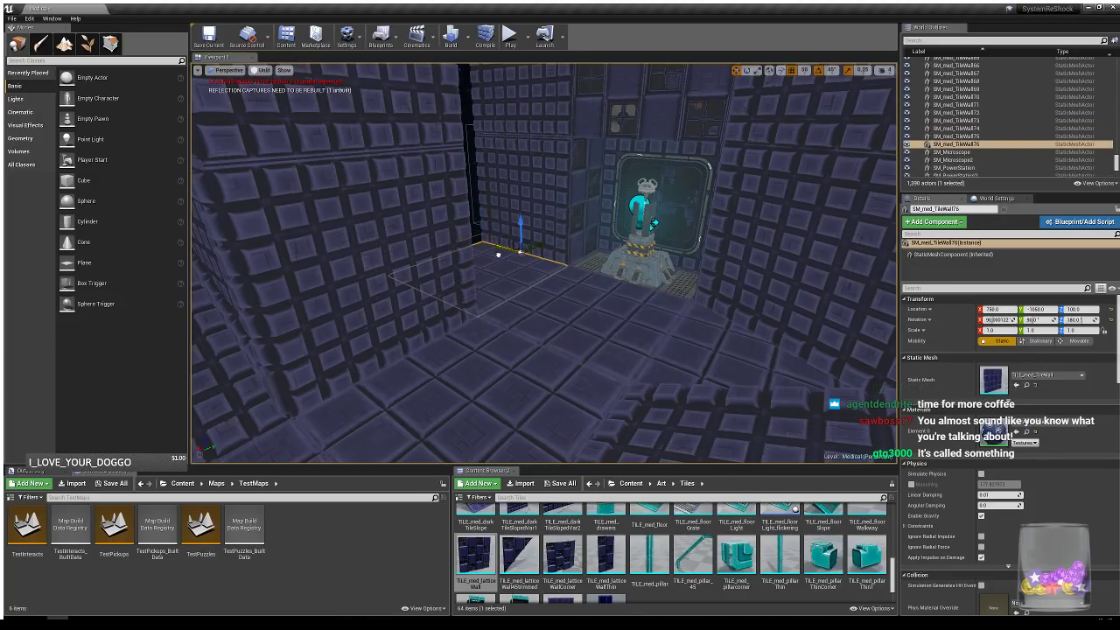
right_click_drag(507, 262, 509, 186)
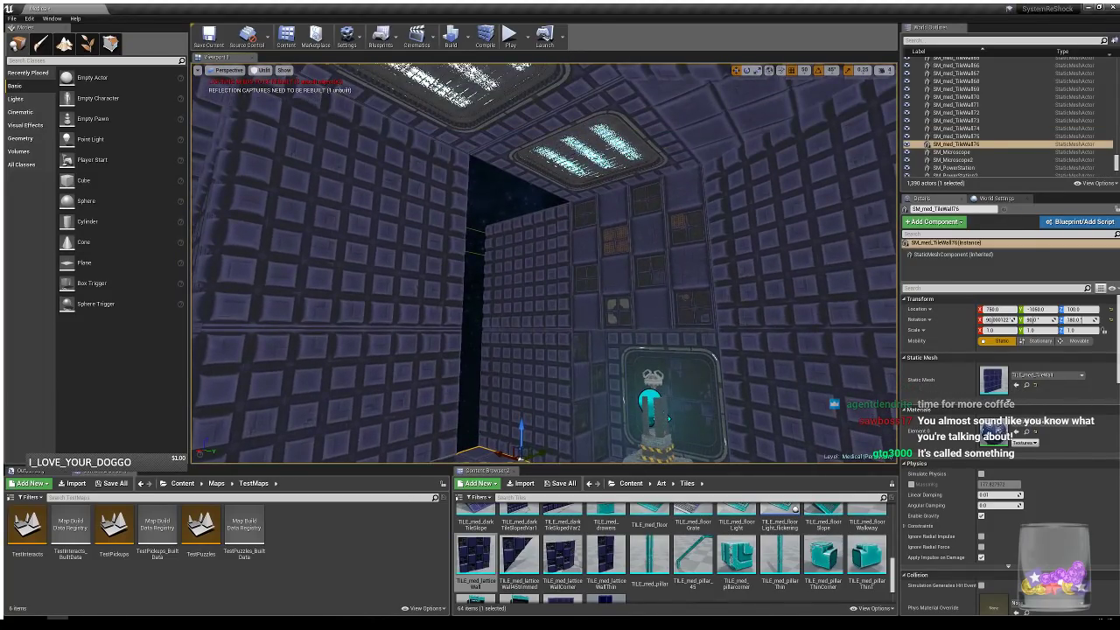
left_click(598, 159)
left_click_drag(597, 159, 465, 187, "alt")
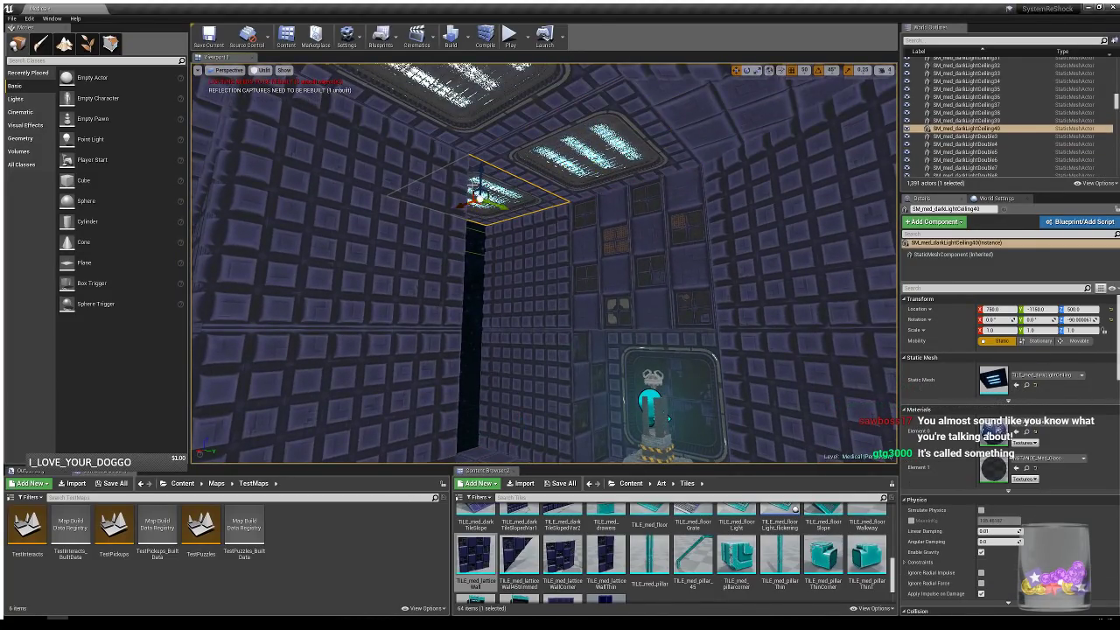
right_click_drag(632, 245, 724, 232)
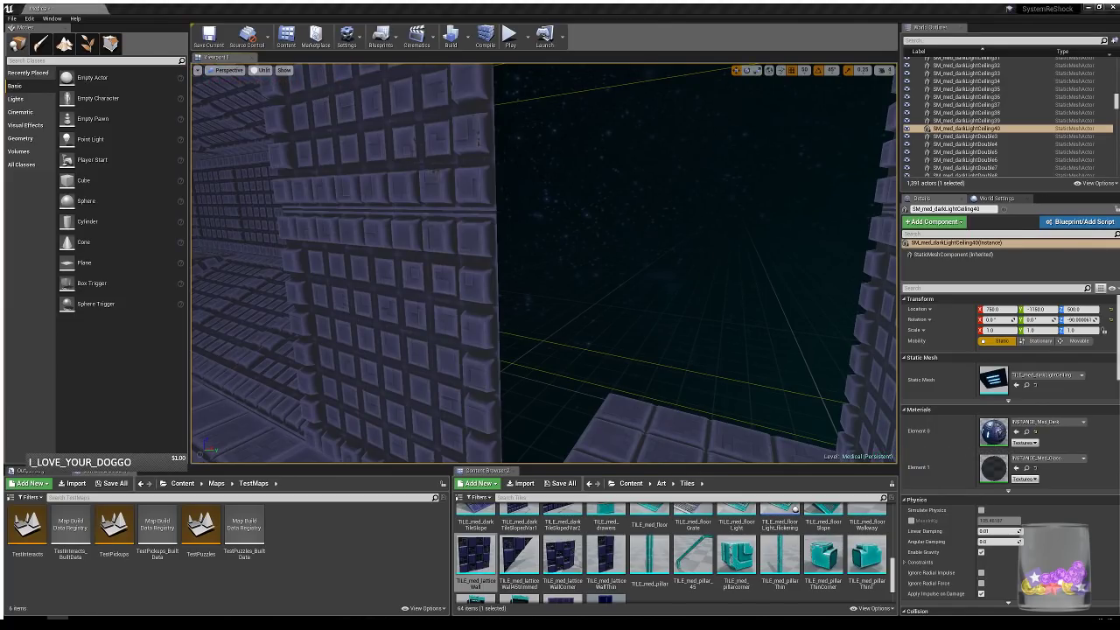
left_click(432, 178)
left_click(437, 261, "ctrl")
right_click_drag(607, 203, 588, 246)
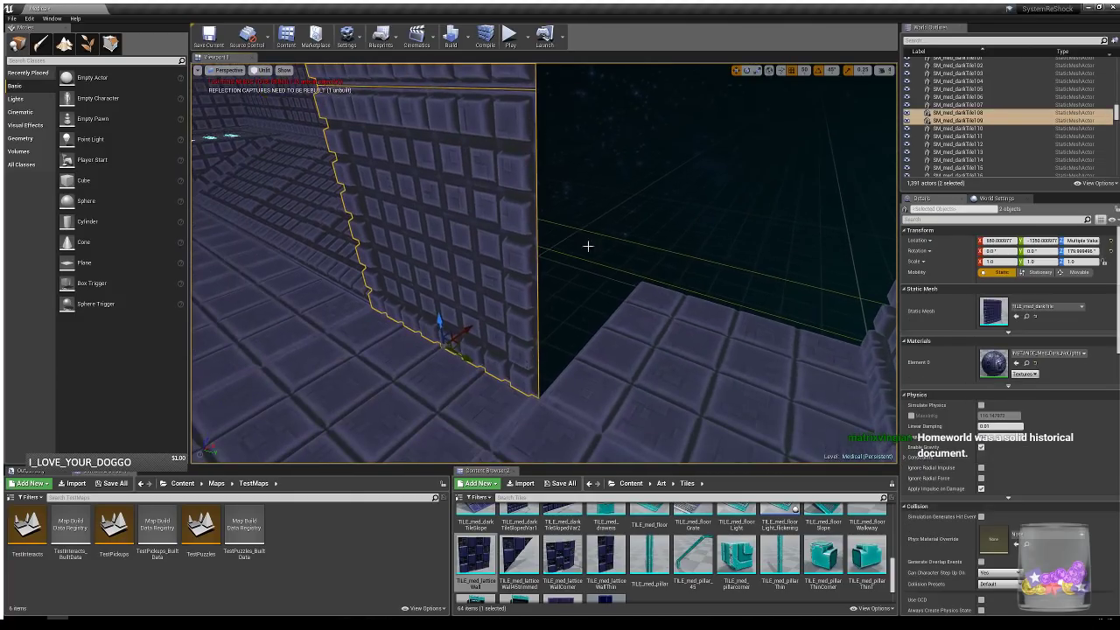
left_click_drag(460, 343, 548, 320, "alt")
right_click_drag(548, 320, 745, 259)
key("ctrl+z")
- Duplicate the two stacked dark wall tiles at the recess corner and turn the copies 90 degrees to wall its opposite side
right_click_drag(653, 268, 822, 245)
left_click(671, 346)
right_click_drag(672, 346, 733, 289)
left_click(657, 264, "ctrl")
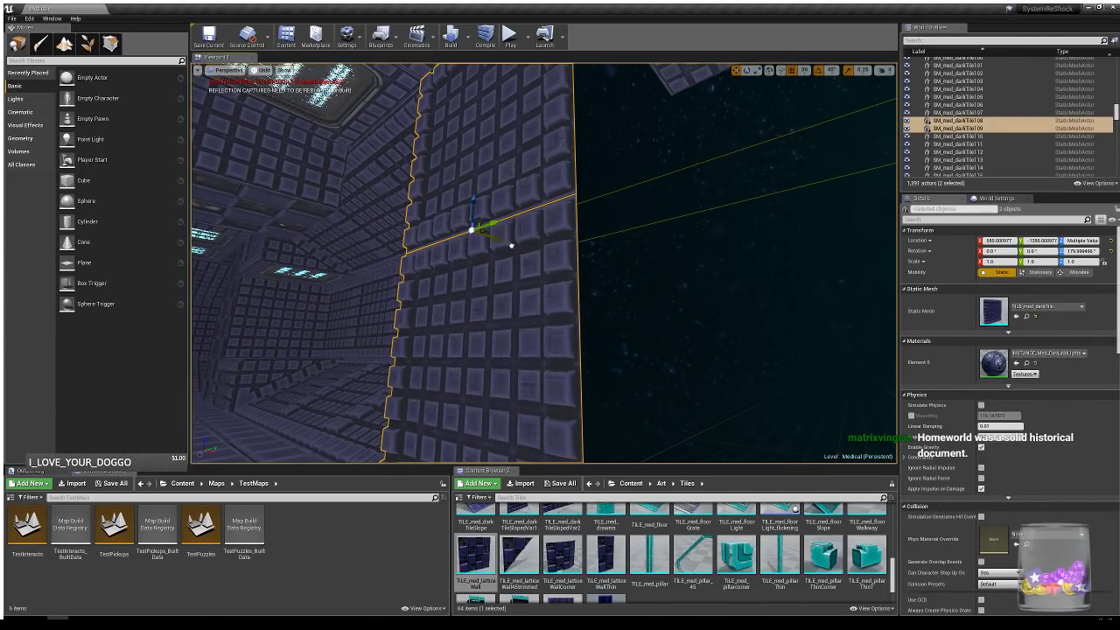
left_click_drag(511, 245, 744, 265, "alt")
key("e")
right_click_drag(743, 265, 738, 328)
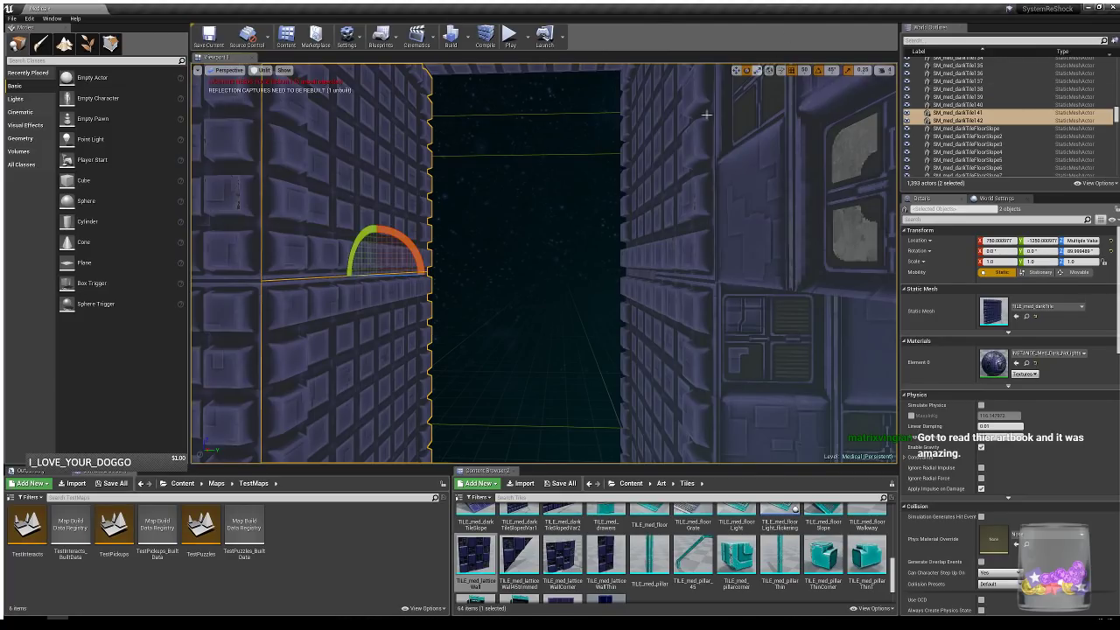
right_click_drag(422, 203, 398, 213)
right_click_drag(524, 246, 395, 267)
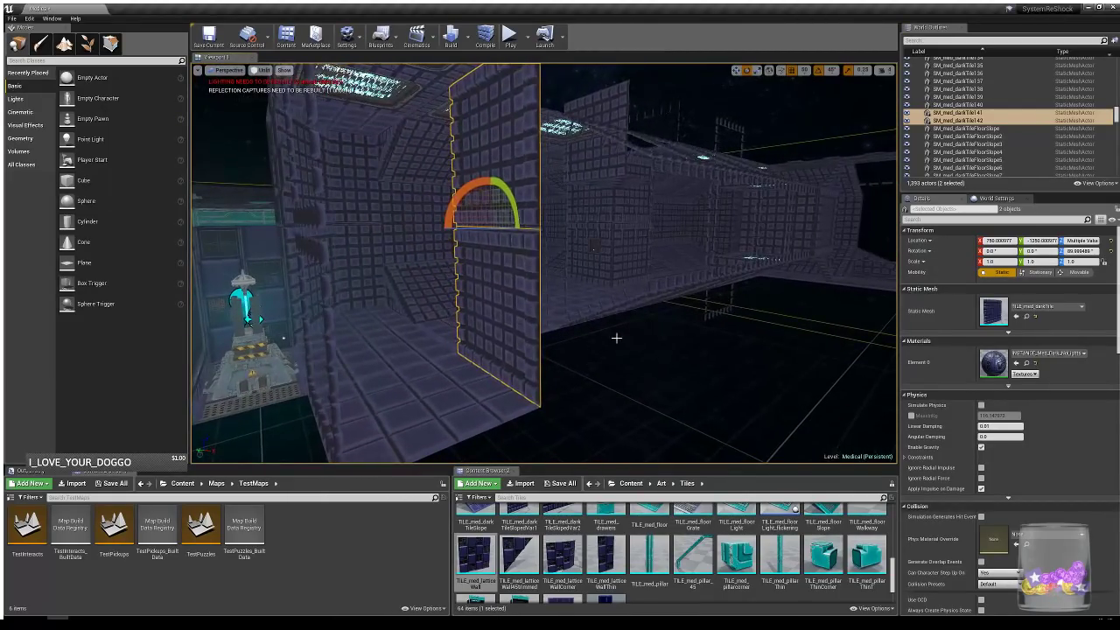
- Place a TILE_med_latticeWall against the outer end of the new recess wall and stack a duplicate directly above it
right_click_drag(617, 338, 616, 357)
left_click_drag(478, 569, 576, 374)
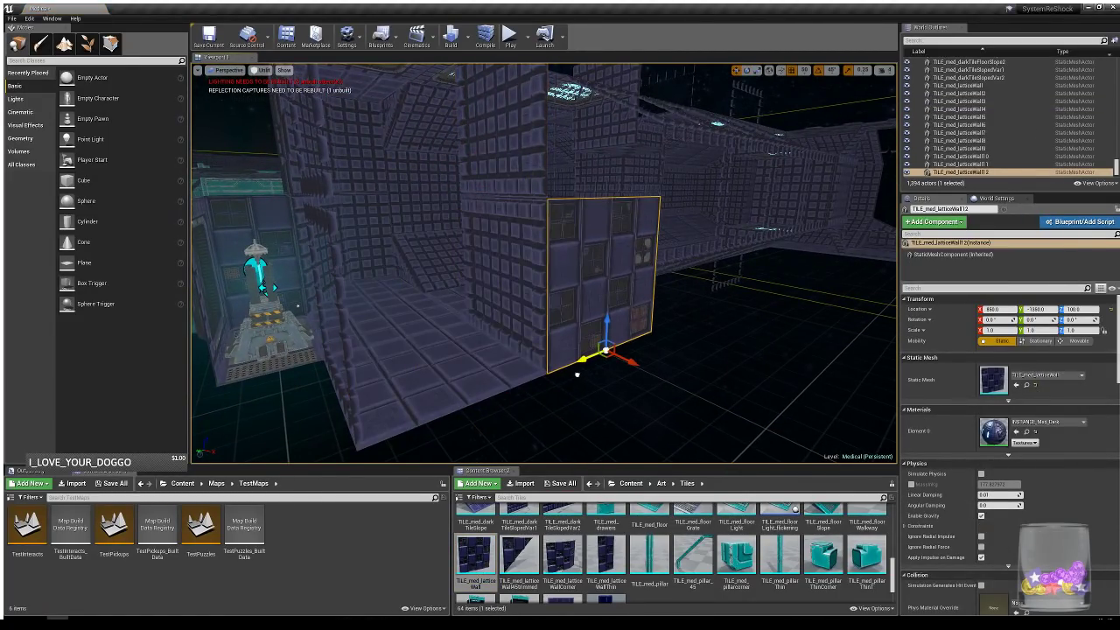
left_click_drag(609, 315, 627, 162, "alt")
right_click_drag(615, 308, 700, 249)
right_click_drag(600, 313, 597, 307)
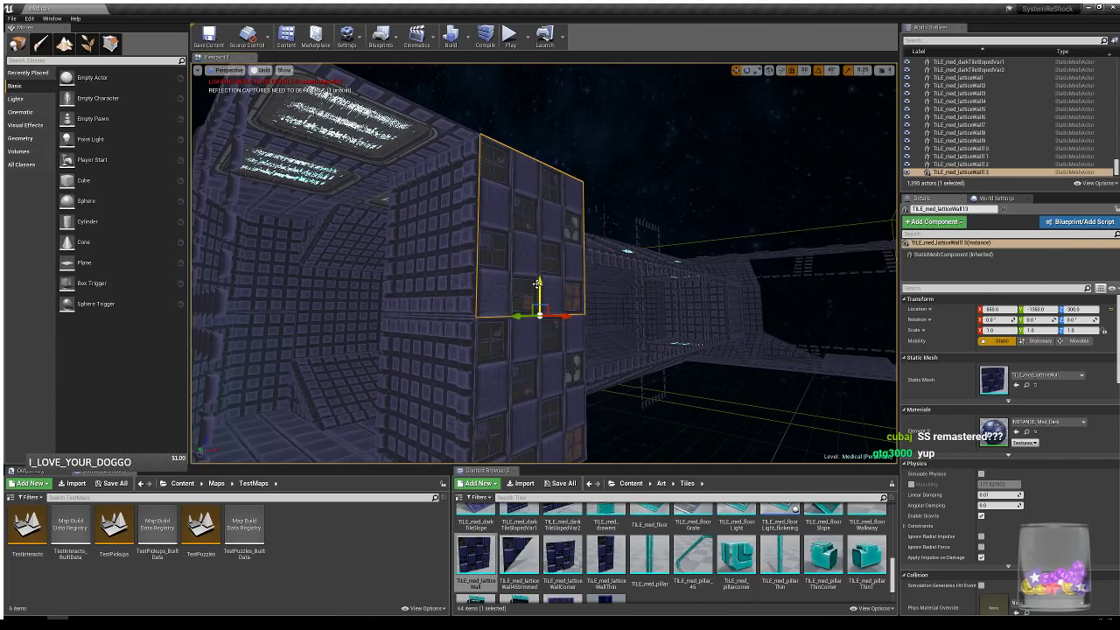
left_click_drag(537, 282, 538, 129, "alt")
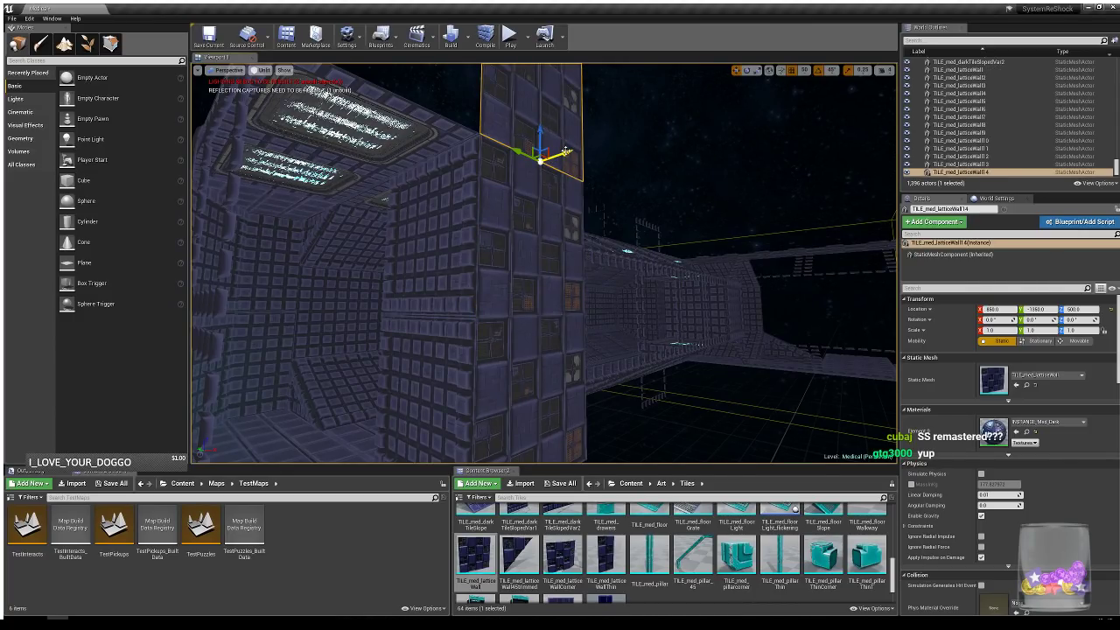
key("Delete")
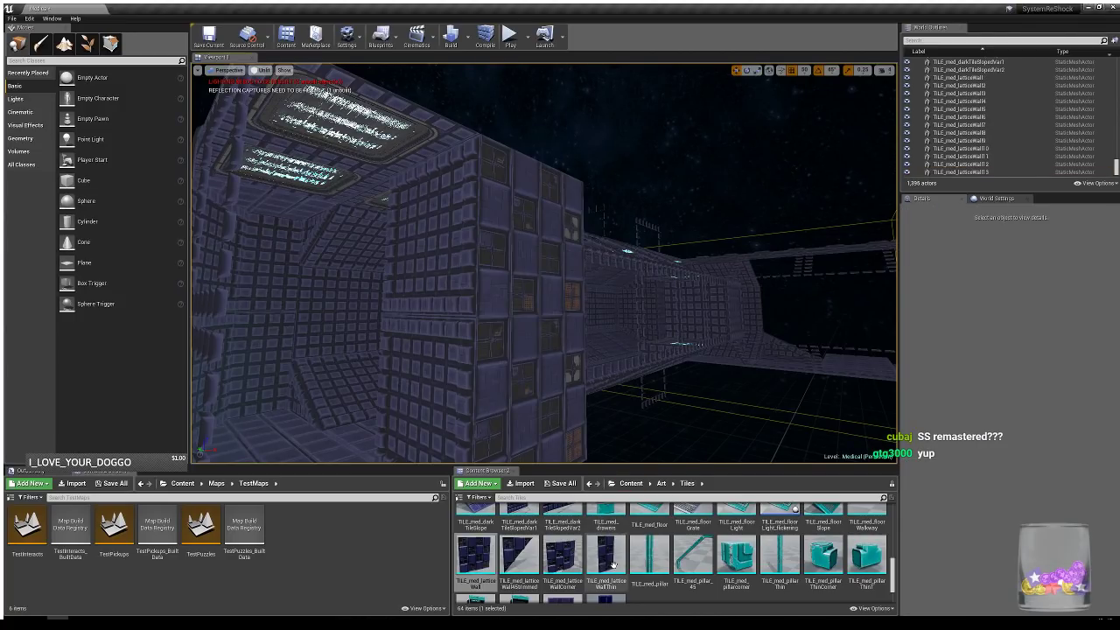
- Place a TILE_med_latticeWallThin on top of the stacked lattice walls, laid sideways and mirrored with a Y scale of -1
left_click_drag(606, 556, 483, 124)
key("e")
key("w")
key("r")
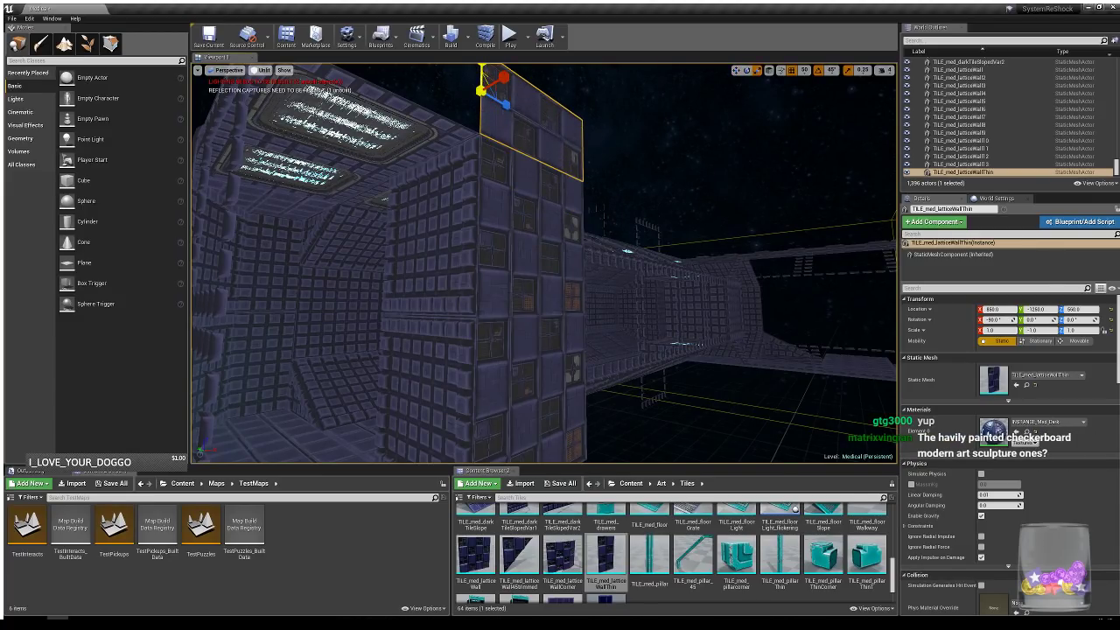
key("w")
- Duplicate the two full-size stacked lattice walls and rotate the copies 90 degrees to form a corner at their outer edge
right_click_drag(528, 139, 519, 122)
left_click(557, 253, "ctrl")
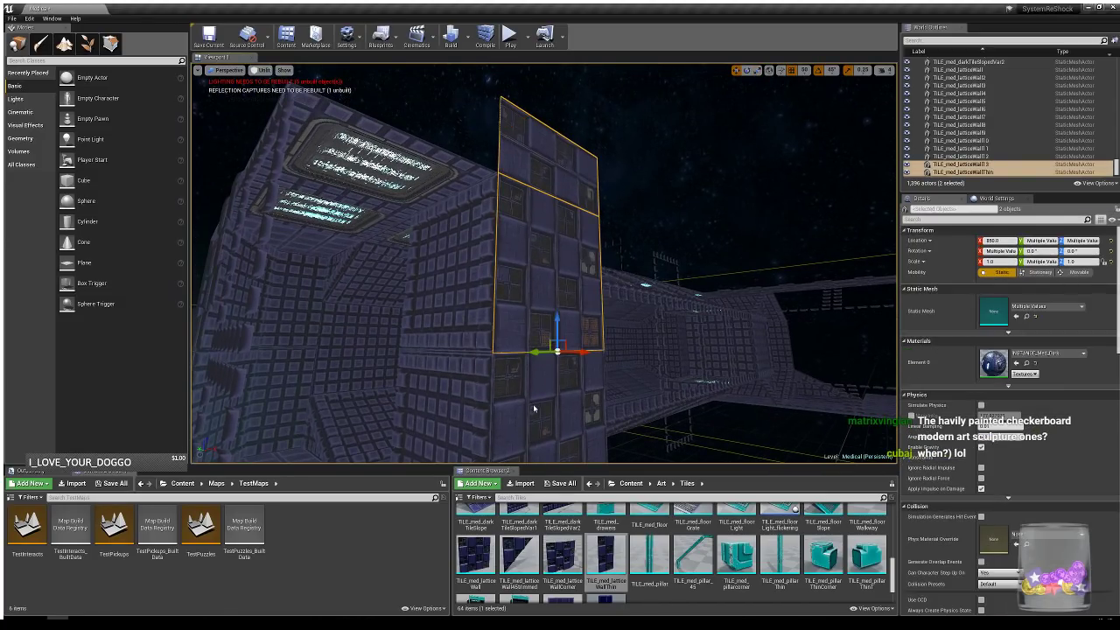
left_click(533, 408, "ctrl")
right_click_drag(533, 407, 551, 274)
left_click(551, 273)
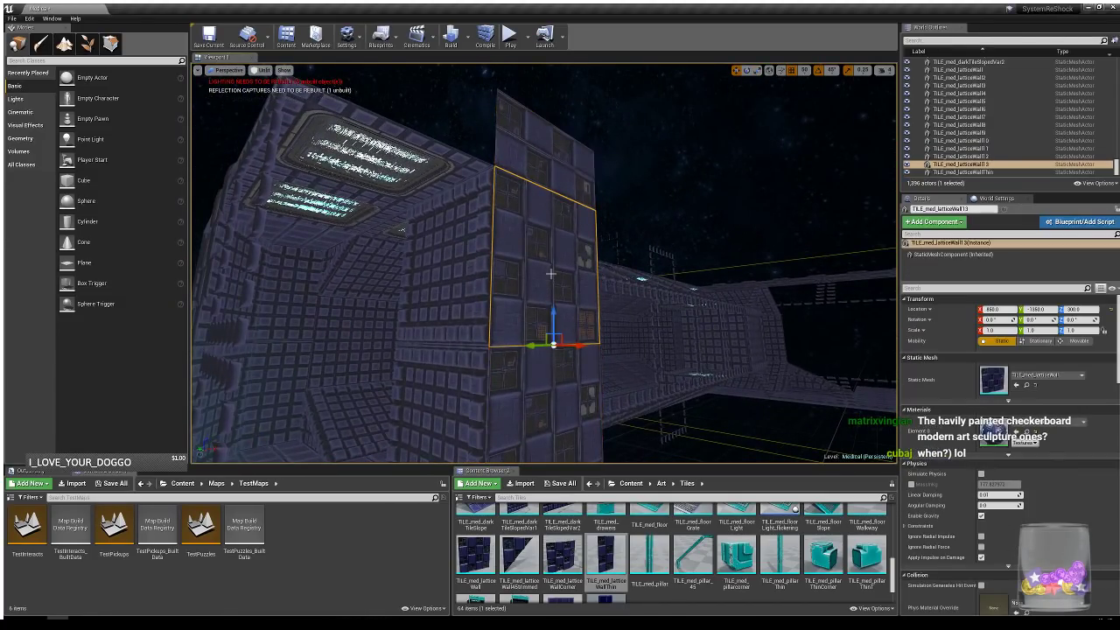
left_click(550, 400, "ctrl")
mouse_move(604, 308)
right_mouse_down()
mouse_move(588, 342)
mouse_move(607, 310)
right_mouse_up()
right_click_drag(637, 378, 621, 416)
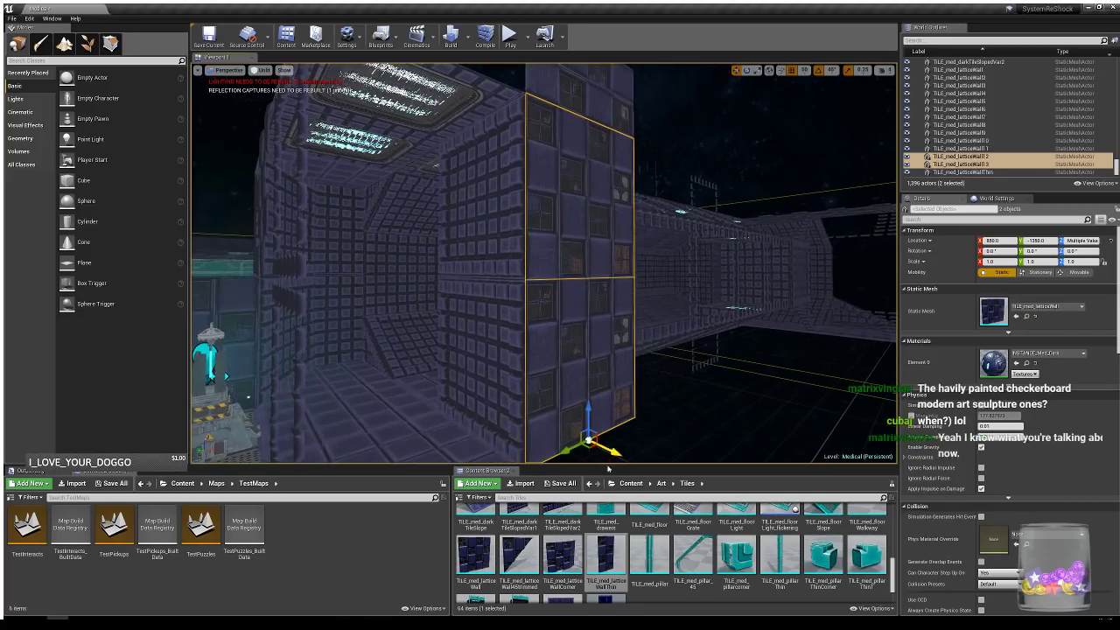
left_click_drag(589, 444, 678, 454, "alt")
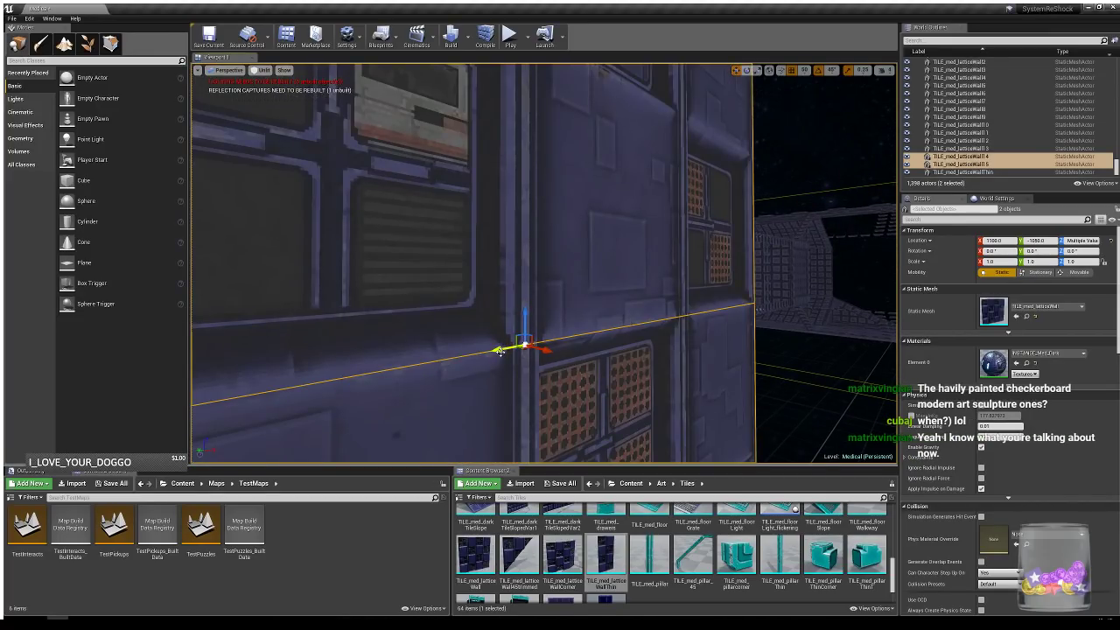
left_click_drag(500, 352, 722, 287)
key("e")
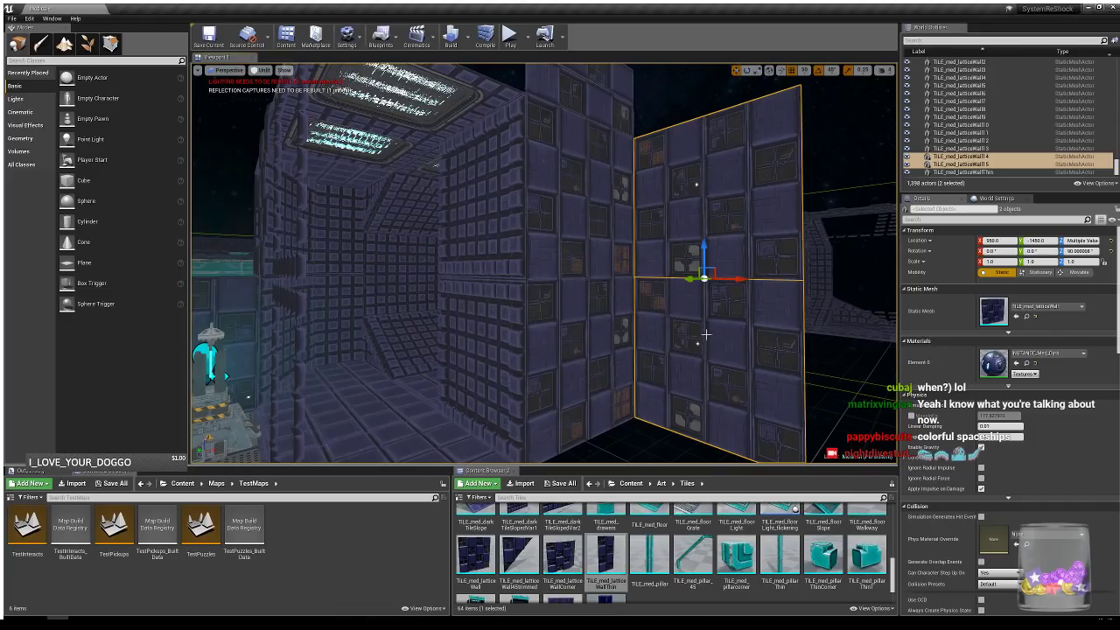
- Place a TILE_med_darkTileFloorSlope above the rotated lattice walls and turn it upside down as a sloped ceiling
right_click_drag(706, 334, 678, 281)
left_click(678, 281)
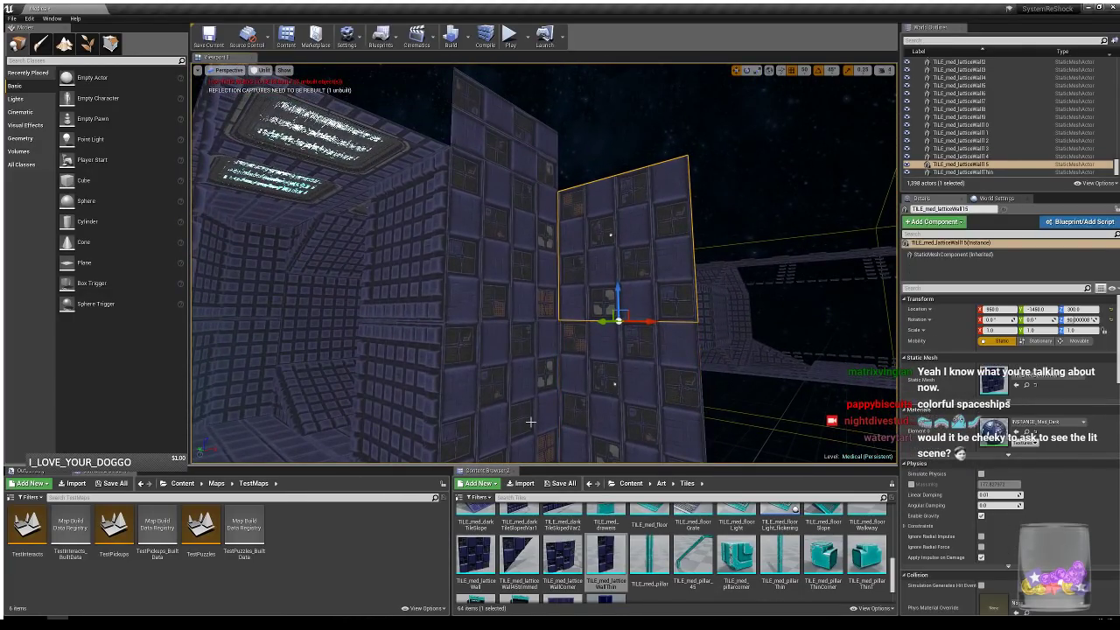
scroll(772, 573, "up", 5)
scroll(771, 573, "down", 1)
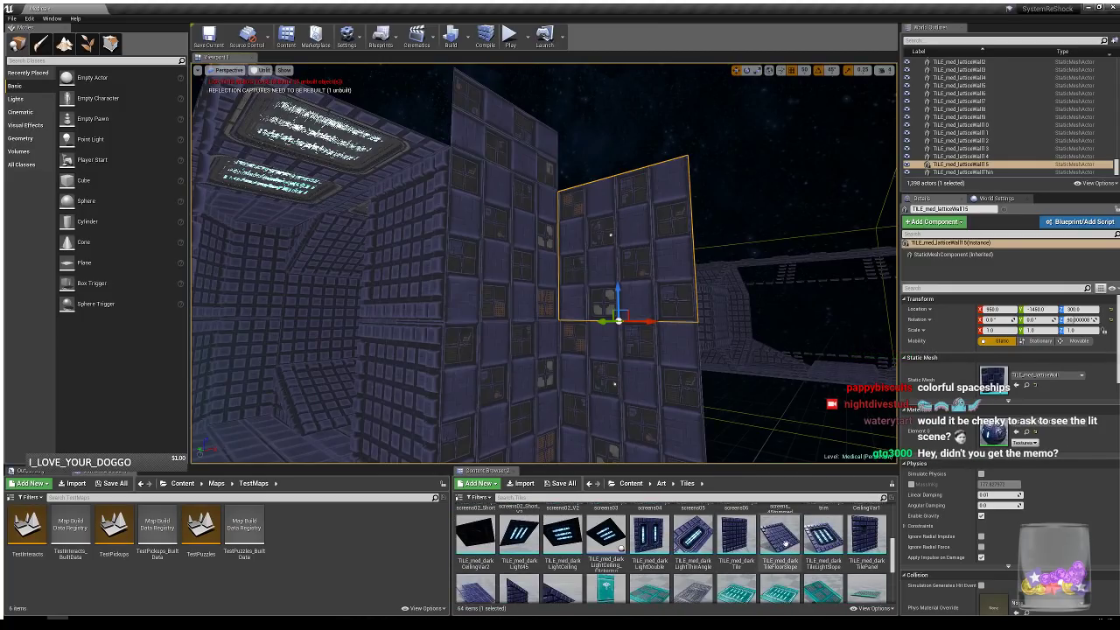
left_click_drag(777, 538, 588, 161)
key("e")
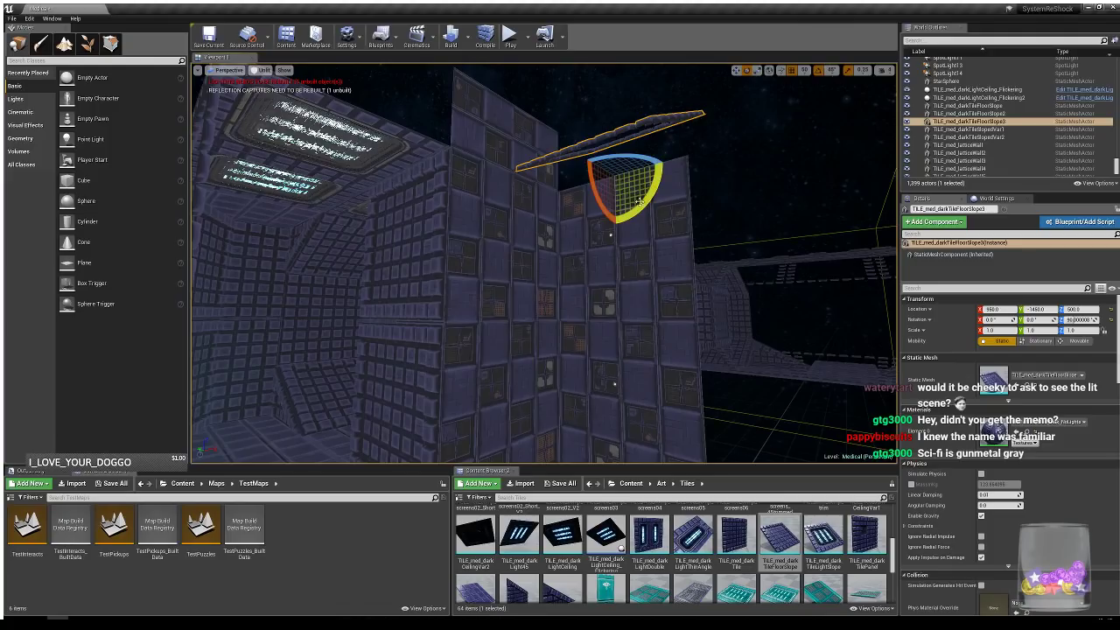
left_click_drag(653, 192, 565, 66)
key("w")
- Duplicate the thin lattice tile atop the first lattice wall column and reposition the copy beside the sloped ceiling
mouse_move(567, 214)
right_mouse_down()
mouse_move(550, 193)
mouse_move(564, 229)
right_mouse_up()
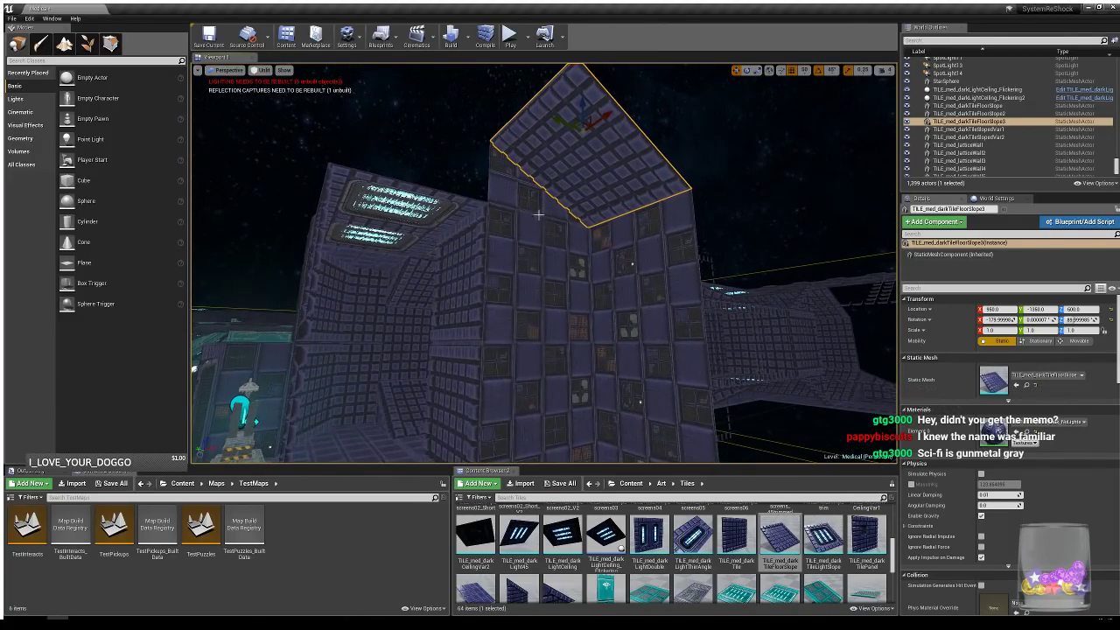
left_click(525, 178)
left_click_drag(462, 164, 473, 204, "alt")
key("e")
right_click_drag(536, 234, 559, 210)
left_click(425, 234)
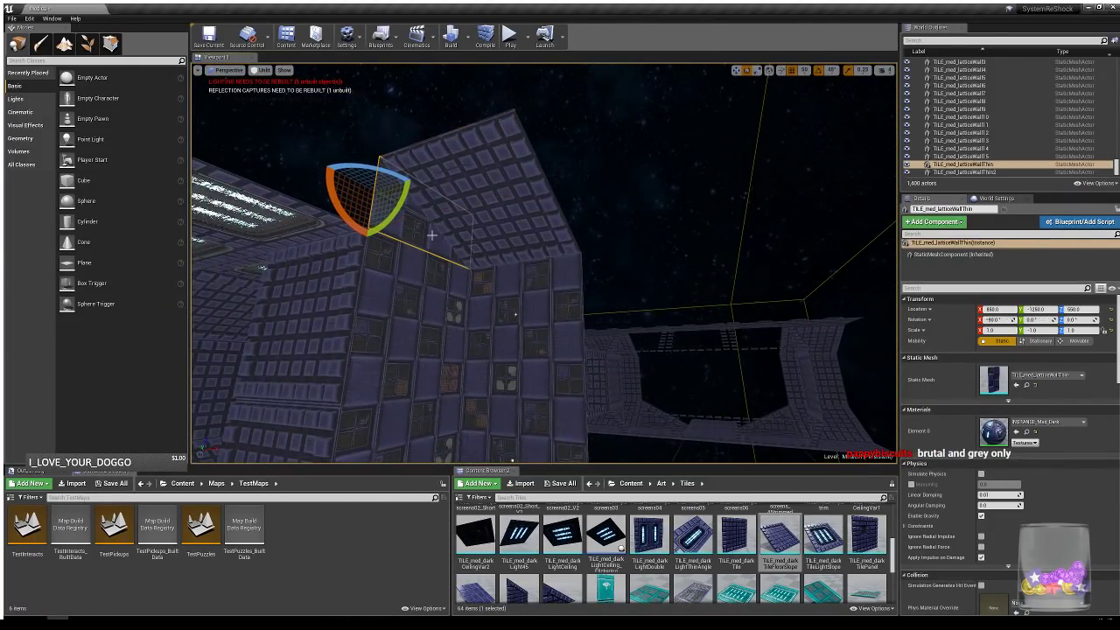
key("w")
left_click_drag(396, 181, 455, 172, "alt")
key("e")
key("w")
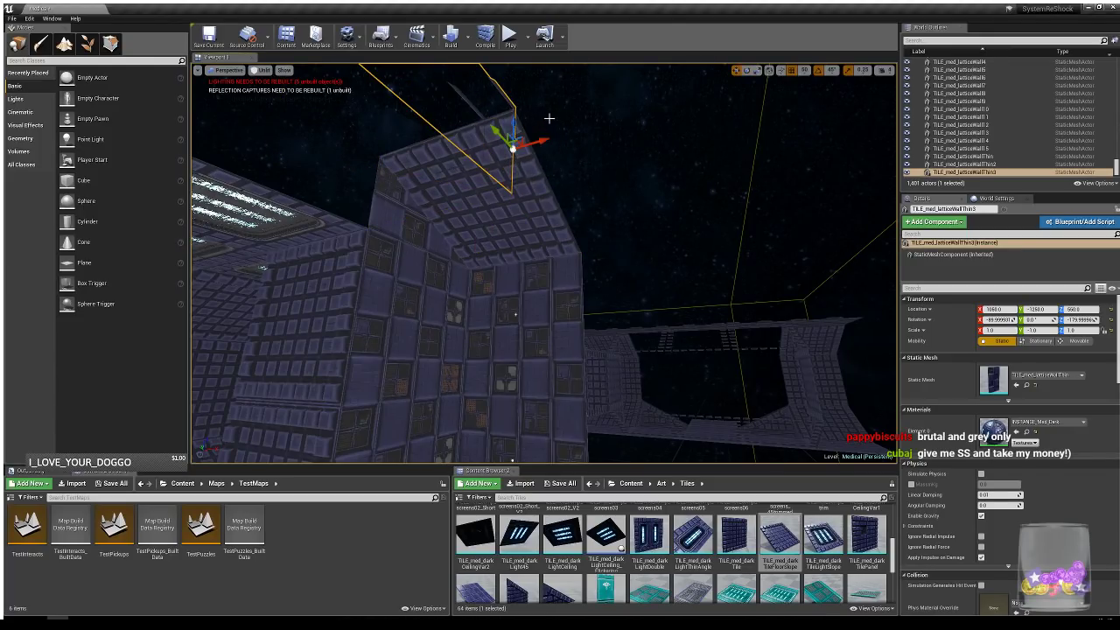
left_click_drag(492, 130, 579, 209)
right_click_drag(544, 262, 621, 210)
right_click_drag(510, 228, 579, 256)
key("Delete")
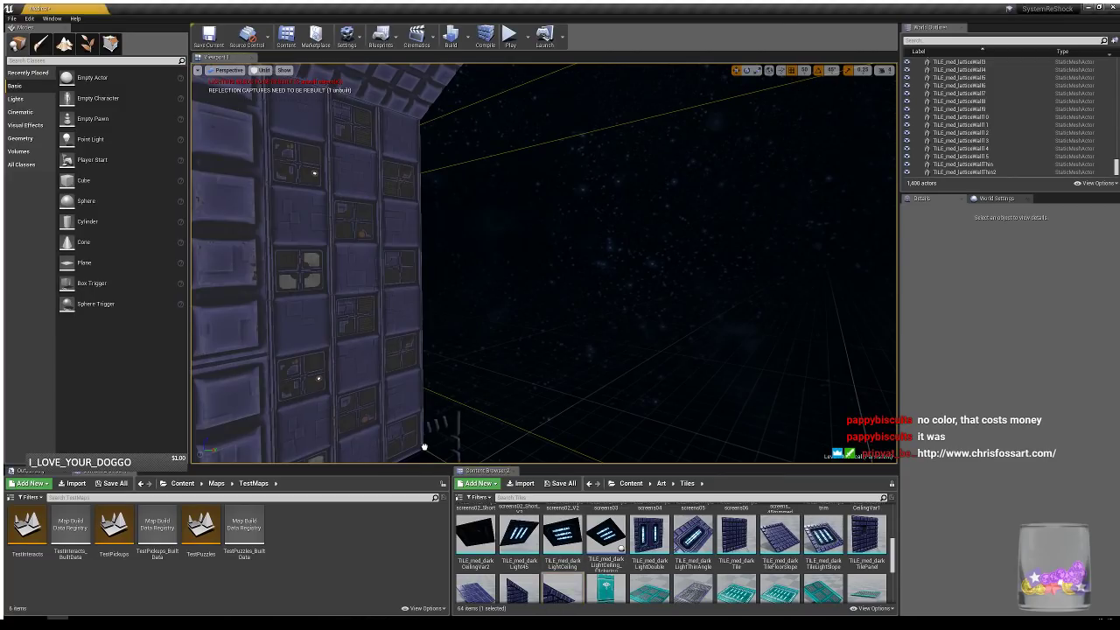
- Place a TILE_med_darkTileSlopedVar2 at the foot of the lattice wall and fit a rotated copy beside the sloped ceiling
key("ctrl+z")
right_click_drag(429, 418, 440, 354)
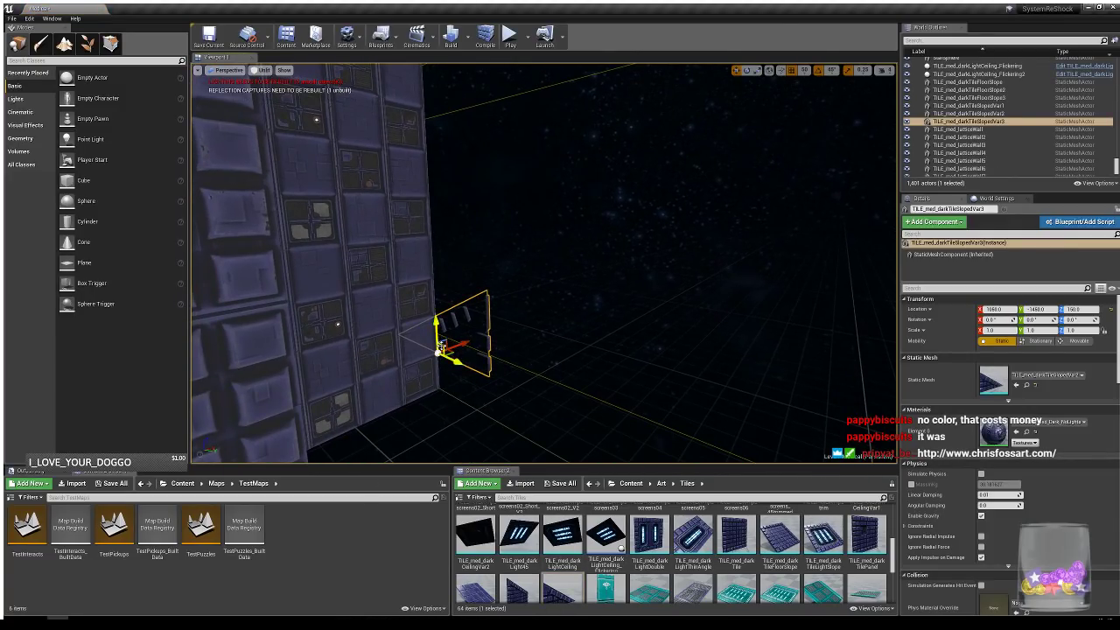
key("e")
left_click_drag(430, 376, 476, 113)
key("w")
right_click_drag(476, 113, 475, 213)
key("e")
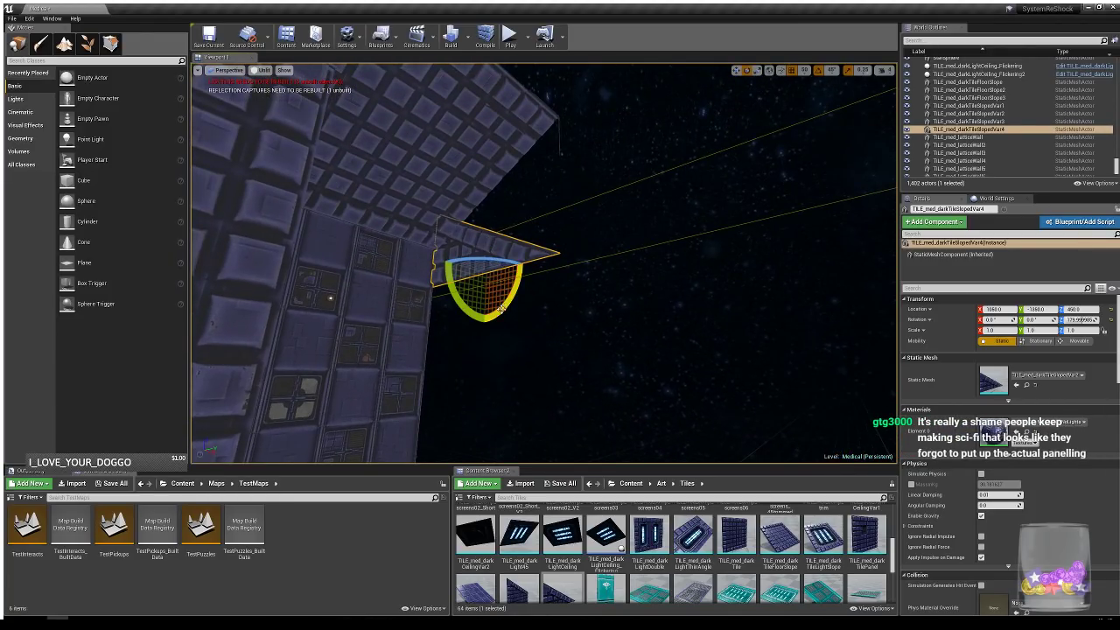
left_click_drag(501, 309, 488, 204)
key("w")
key("e")
key("w")
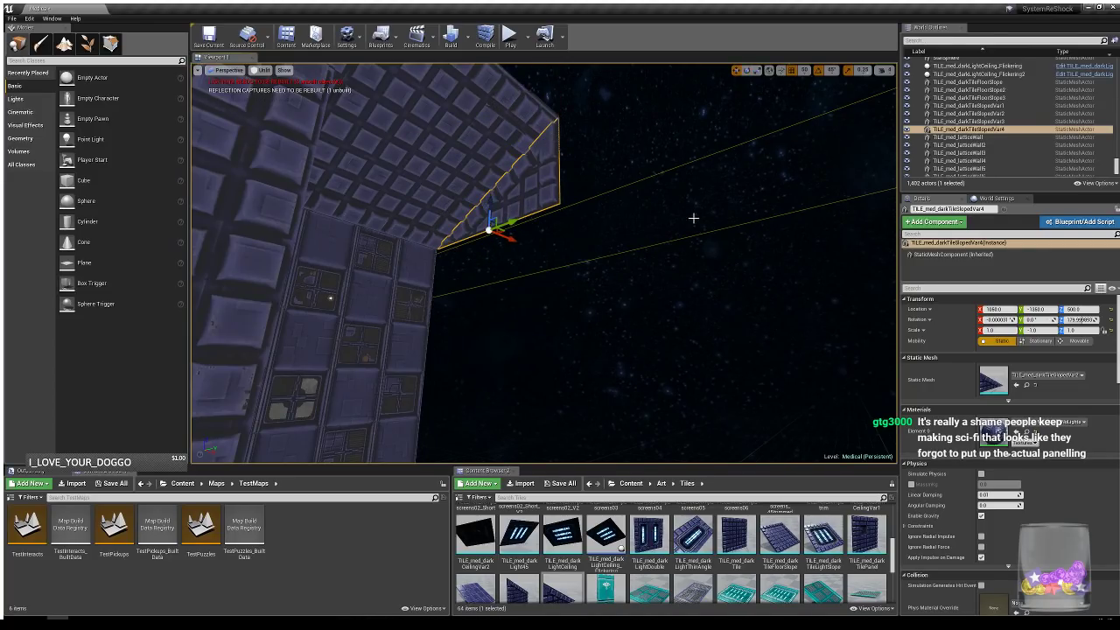
- Duplicate the sloped tile beside the ceiling and turn the copy over to complete the upper corner against the lattice wall
right_click_drag(692, 219, 623, 245)
key("s")
key("Delete")
key("ctrl+z")
right_click_drag(377, 254, 383, 256)
mouse_move(501, 145)
left_mouse_down("alt")
mouse_move(499, 237)
mouse_move(513, 149)
left_mouse_up("alt")
key("e")
left_click_drag(516, 190, 498, 206)
right_click_drag(498, 206, 501, 245)
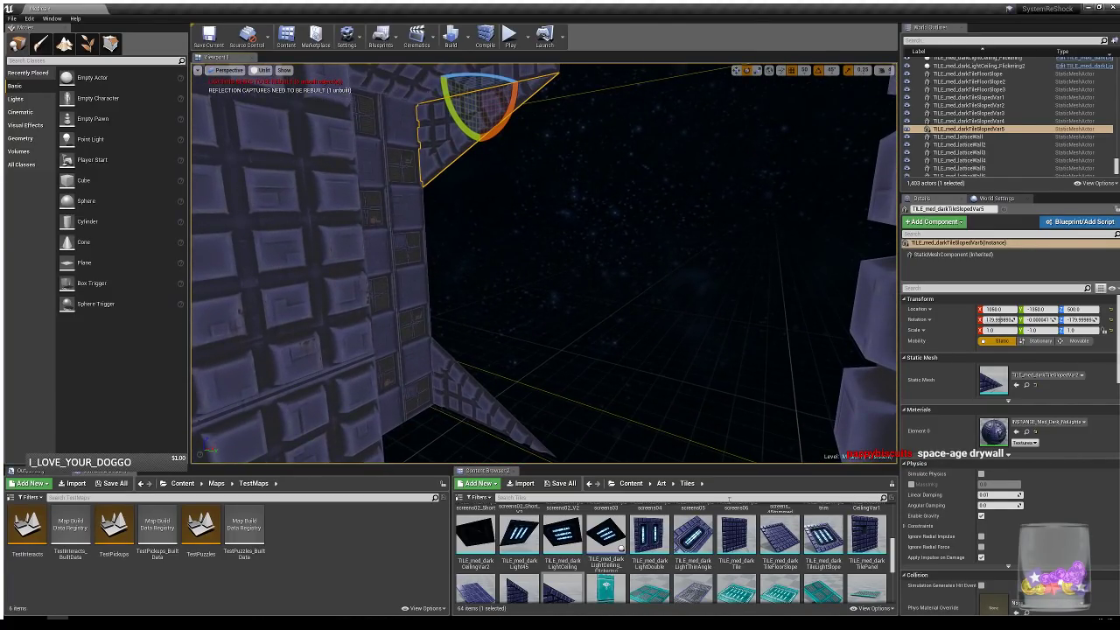
- Place a TILE_med_darkTileFloorSlope next to the lower sloped tile and rotate it 90 degrees to continue along the corridor side
left_click_drag(779, 534, 528, 440)
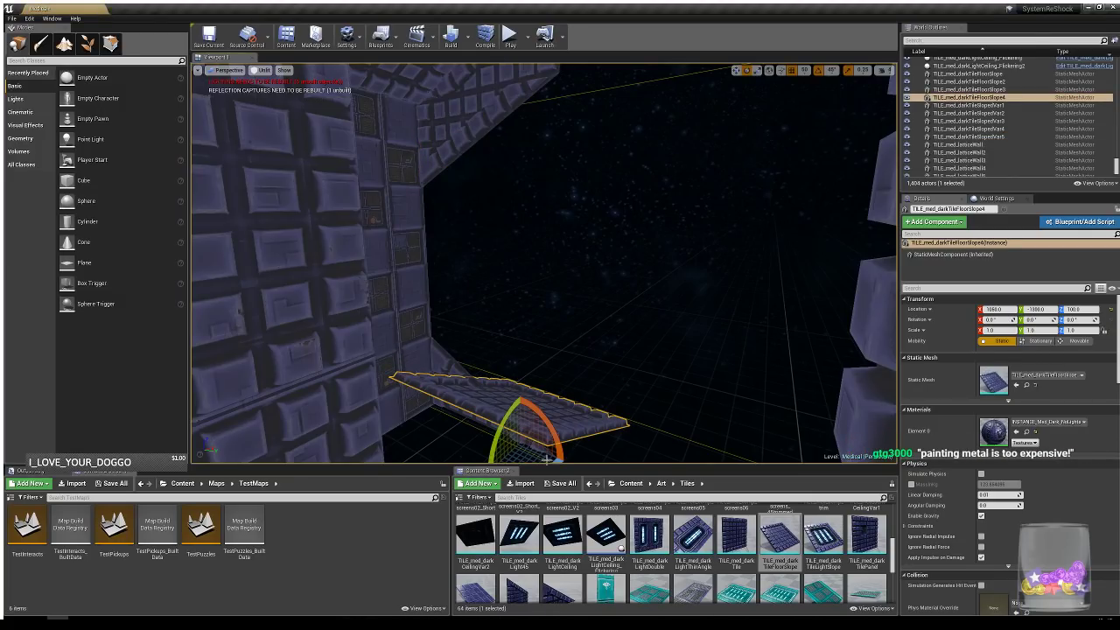
right_click_drag(554, 446, 550, 473)
left_click_drag(555, 427, 554, 349)
key("w")
right_click_drag(647, 368, 543, 296)
- Duplicate the new floor slope straight up and turn the copy upside down as the matching ceiling slope
left_click_drag(511, 343, 509, 72, "alt")
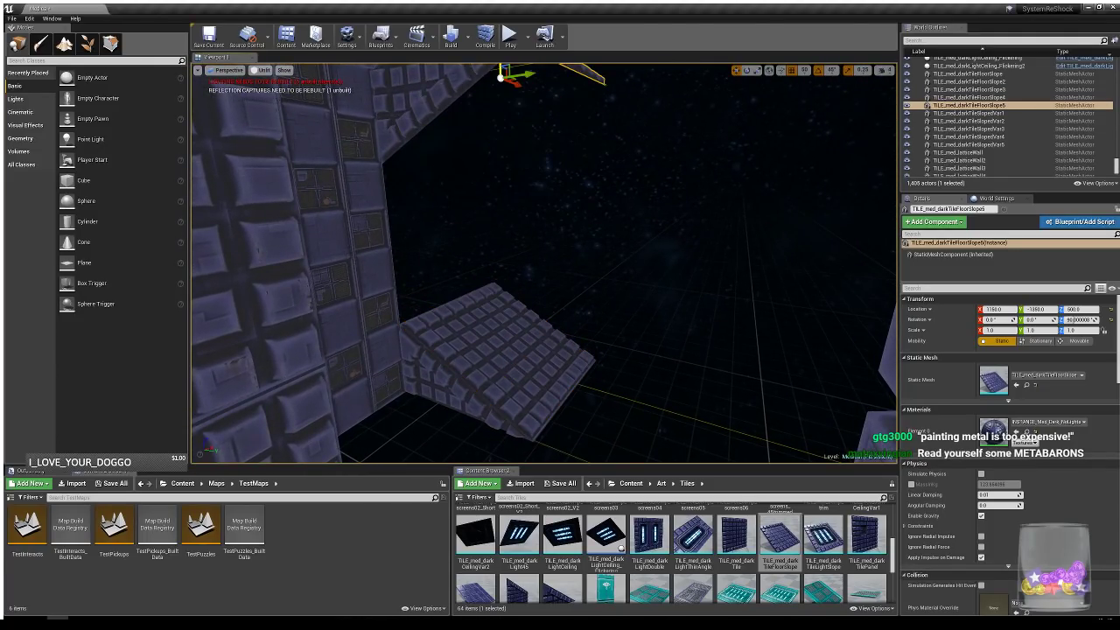
right_click_drag(525, 160, 506, 103)
key("e")
left_click_drag(487, 202, 488, 216)
right_click_drag(562, 260, 560, 230)
mouse_move(612, 266)
right_mouse_down()
mouse_move(490, 262)
mouse_move(604, 266)
right_mouse_up()
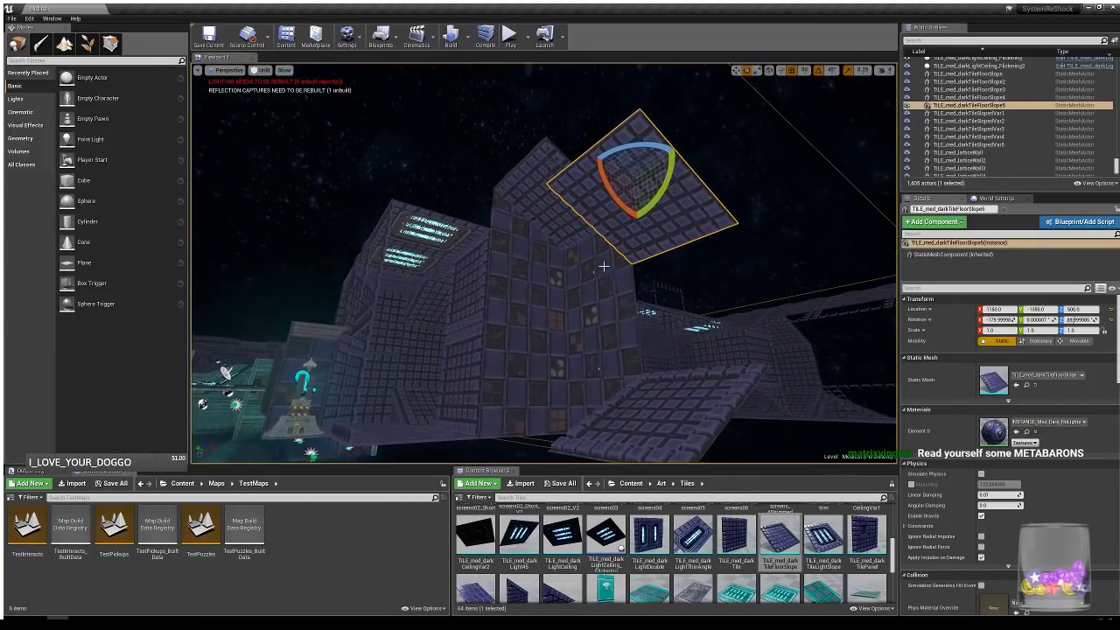
- Duplicate the side passage's two ceiling light tiles and move the copies on along the ceiling past the lattice walls
left_click(428, 230)
right_click_drag(545, 215, 553, 185)
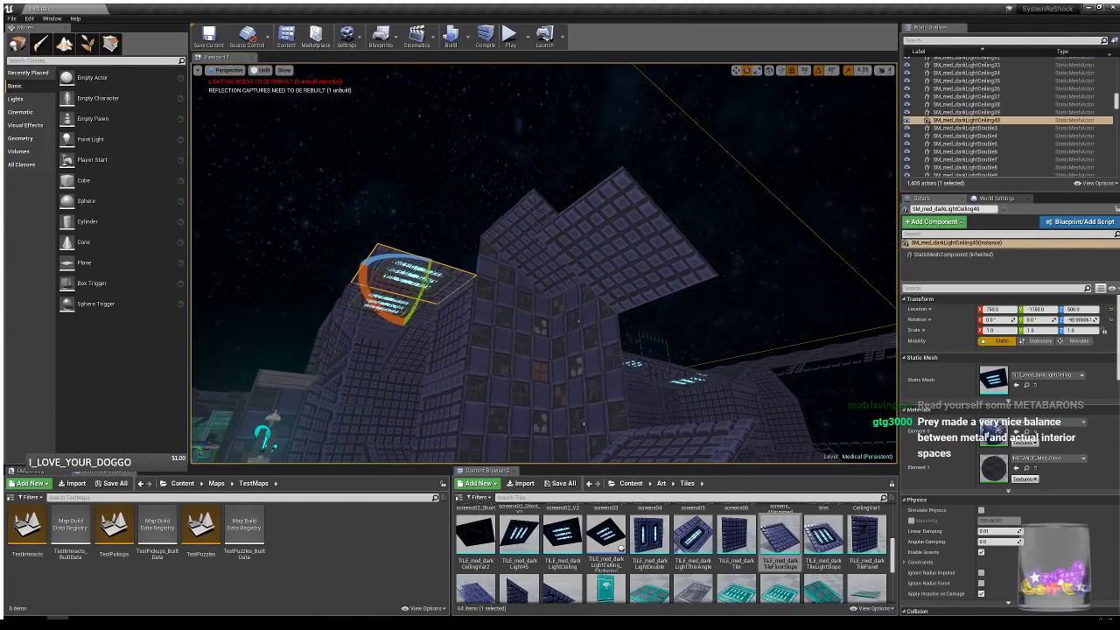
left_click(366, 308, "ctrl")
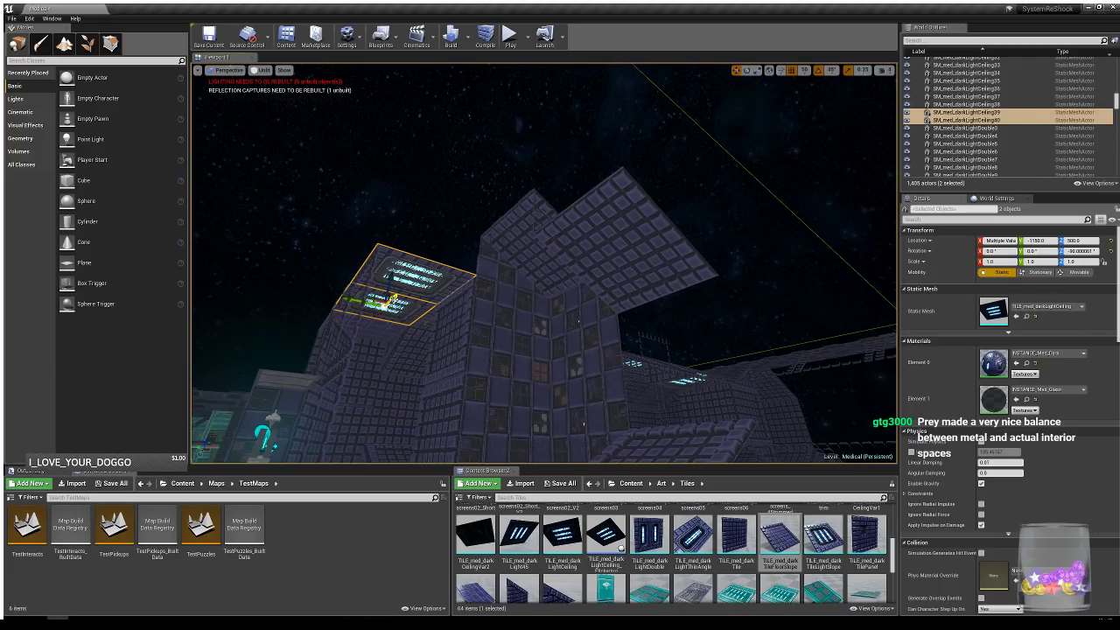
left_click_drag(392, 302, 529, 160, "alt")
right_click_drag(594, 278, 595, 306)
right_click_drag(569, 341, 612, 341)
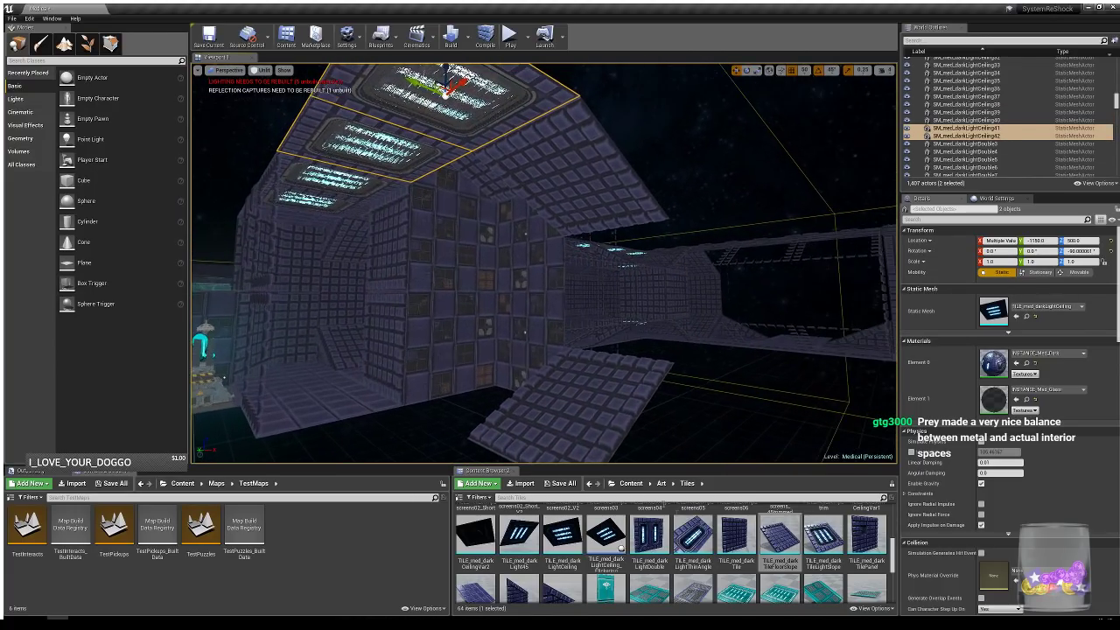
- Place a TILE_med_darkTile wall between the floor and ceiling slopes, and an upturned TILE_med_darkLightCeiling in the floor corner by the lattice walls
left_click_drag(738, 540, 679, 370)
key("e")
right_click_drag(647, 350, 590, 371)
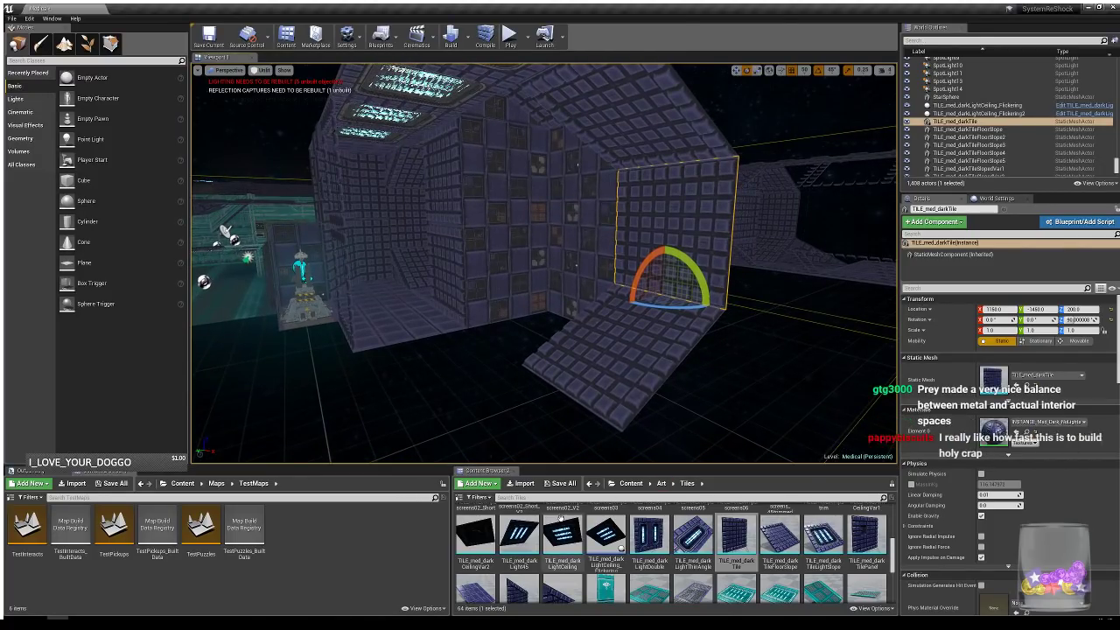
left_click_drag(557, 544, 568, 340)
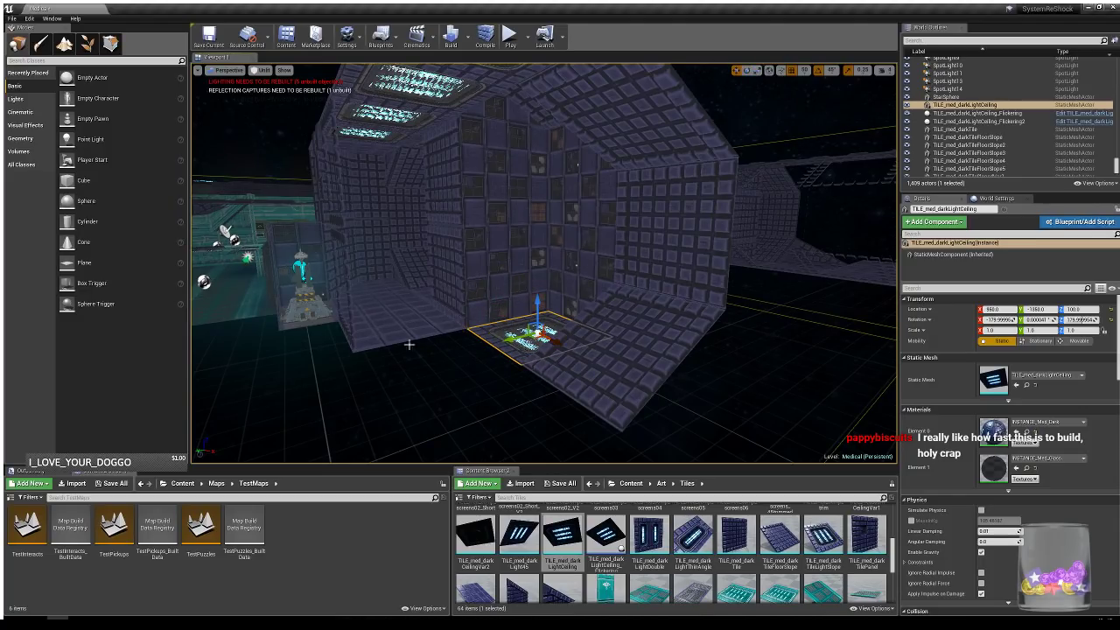
- Duplicate the side passage's two floor tiles to extend the corridor floor past the lattice walls
left_click(385, 300)
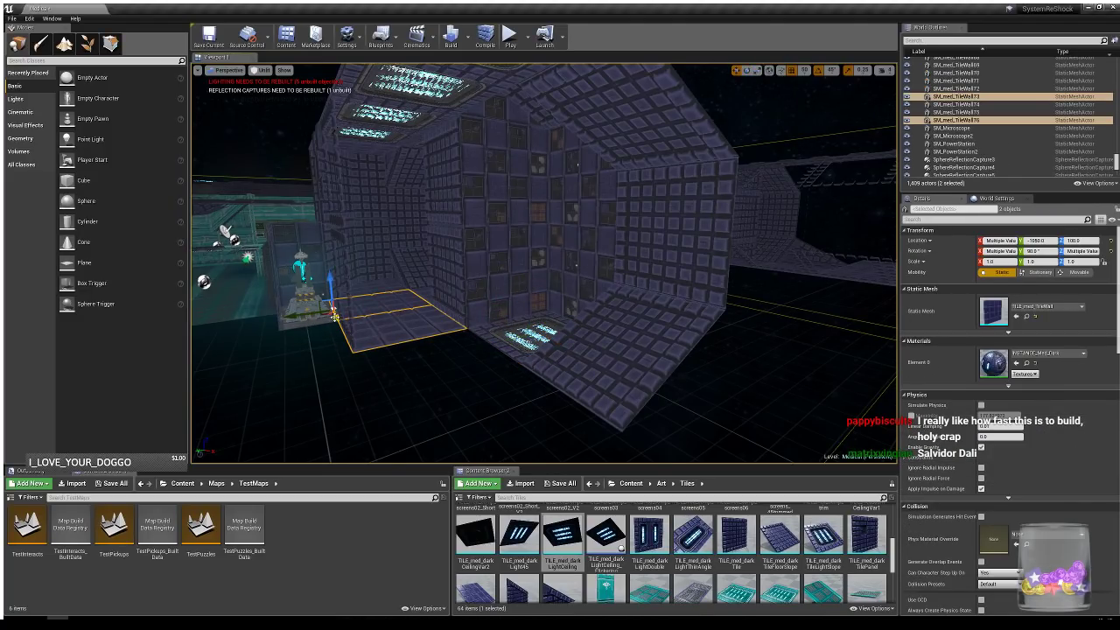
left_click_drag(335, 316, 414, 381, "alt")
right_click_drag(620, 355, 529, 354)
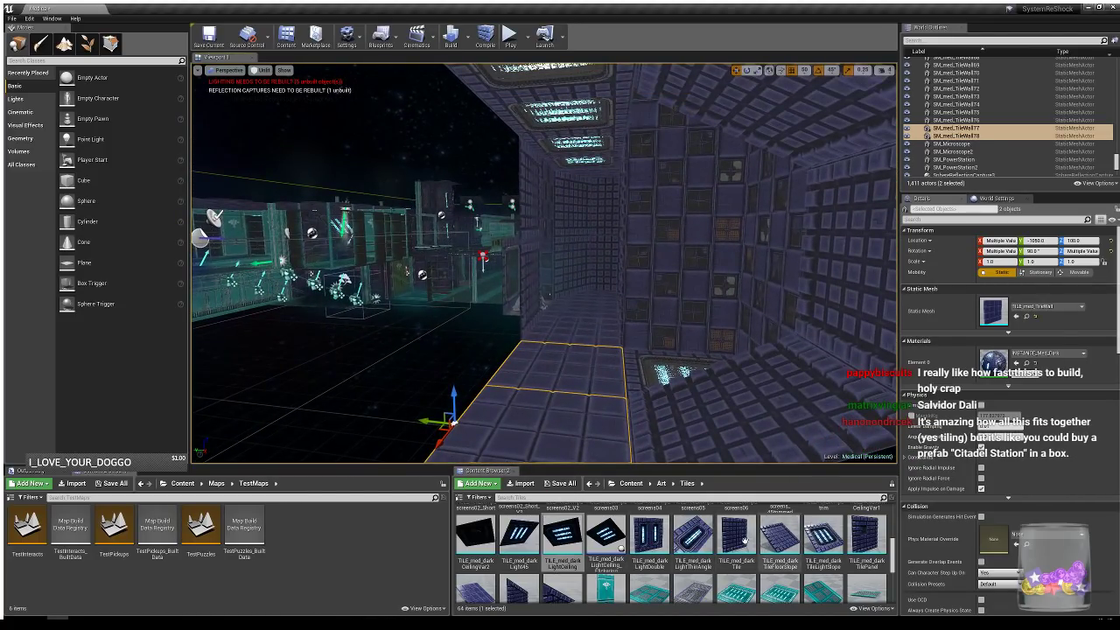
- Place a TILE_med_darkTile as a wall on the corridor's open side, opposite the lattice walls
left_click_drag(735, 534, 538, 248)
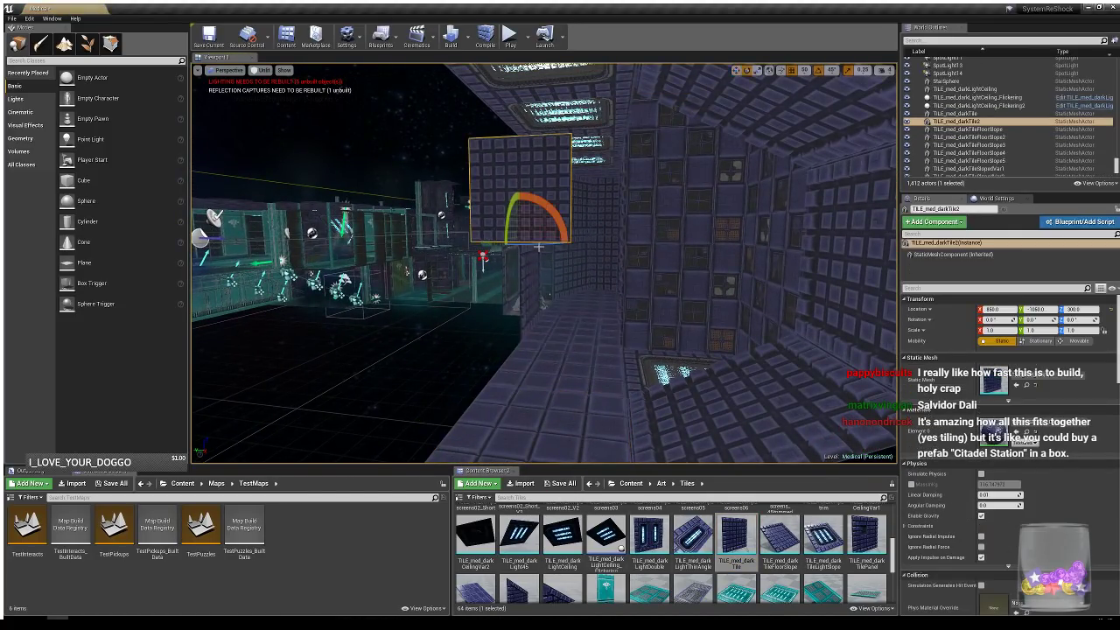
left_click_drag(546, 205, 663, 274)
mouse_move(663, 275)
right_mouse_down()
mouse_move(639, 284)
mouse_move(665, 274)
right_mouse_up()
- Fit a TILE_med_darkTileSlopedVar2 below the new open-side wall tile and a mirrored copy above it
left_click_drag(558, 584, 619, 322)
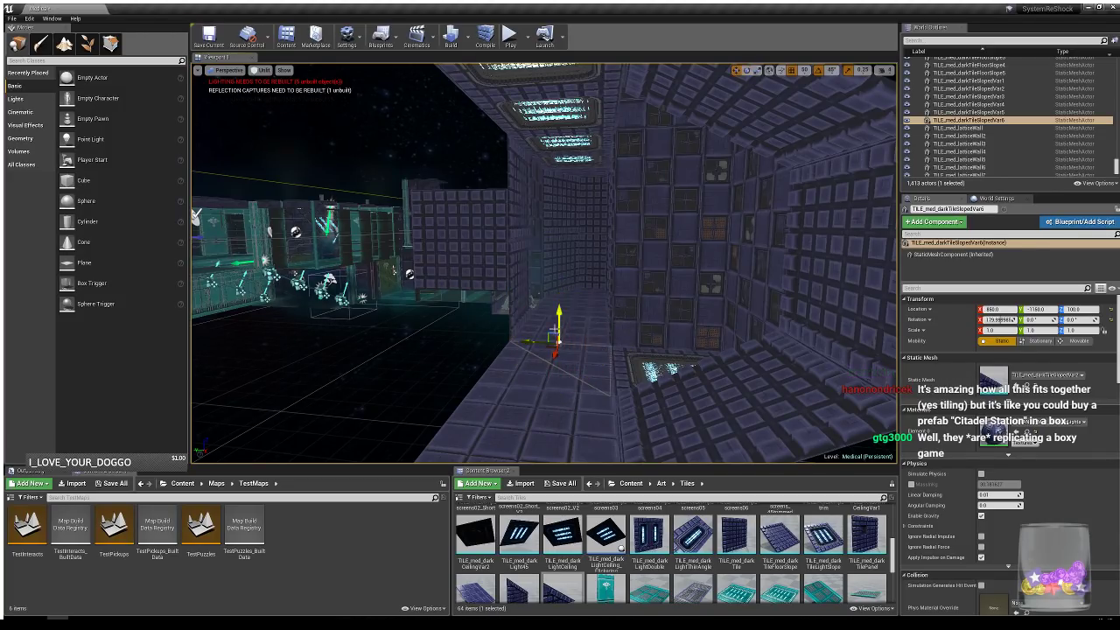
left_click_drag(529, 324, 462, 154)
left_click_drag(490, 219, 560, 219)
key("space")
left_click_drag(434, 191, 429, 189)
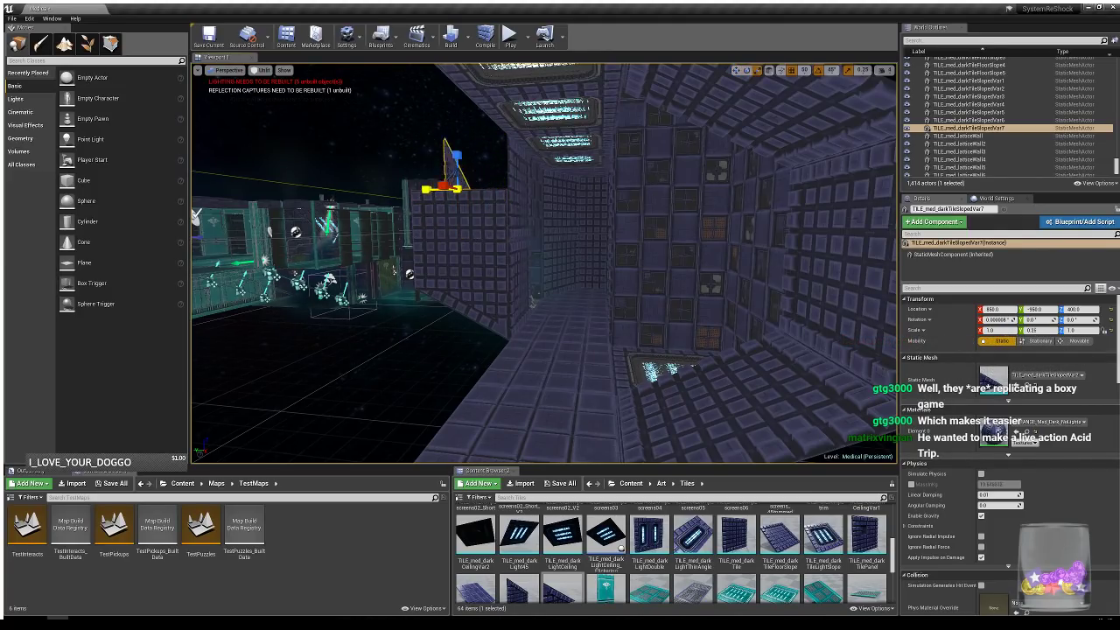
right_click_drag(427, 192, 656, 435)
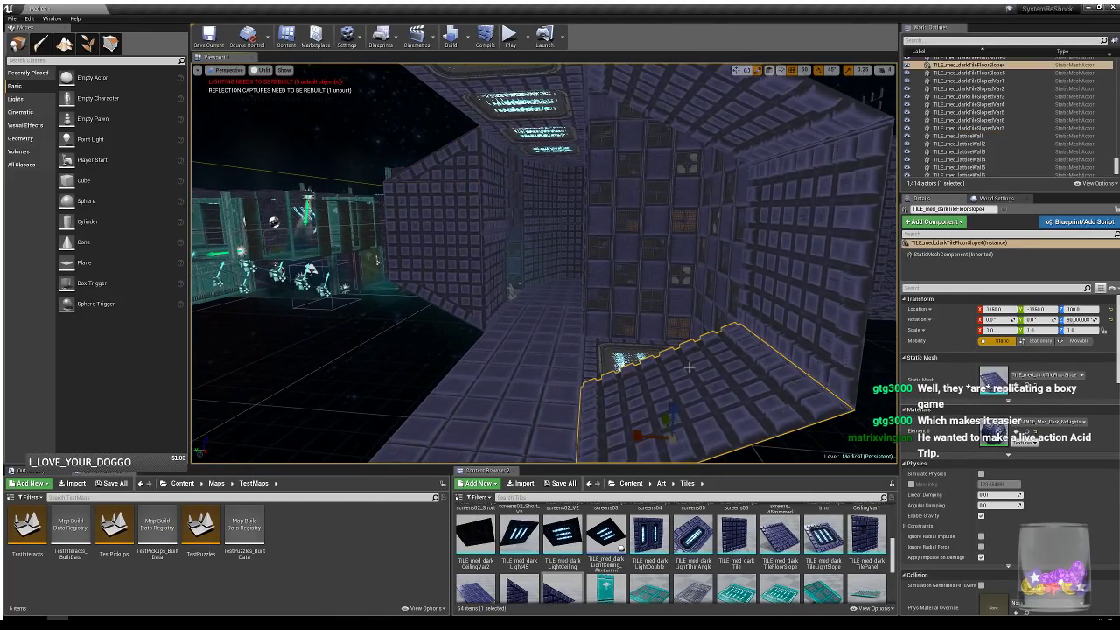
- Duplicate the corridor's floor slope twice onto the opposite side, rotated to -90 degrees to face the floor
left_click(659, 430)
left_click_drag(666, 446, 329, 428, "alt")
key("e")
key("w")
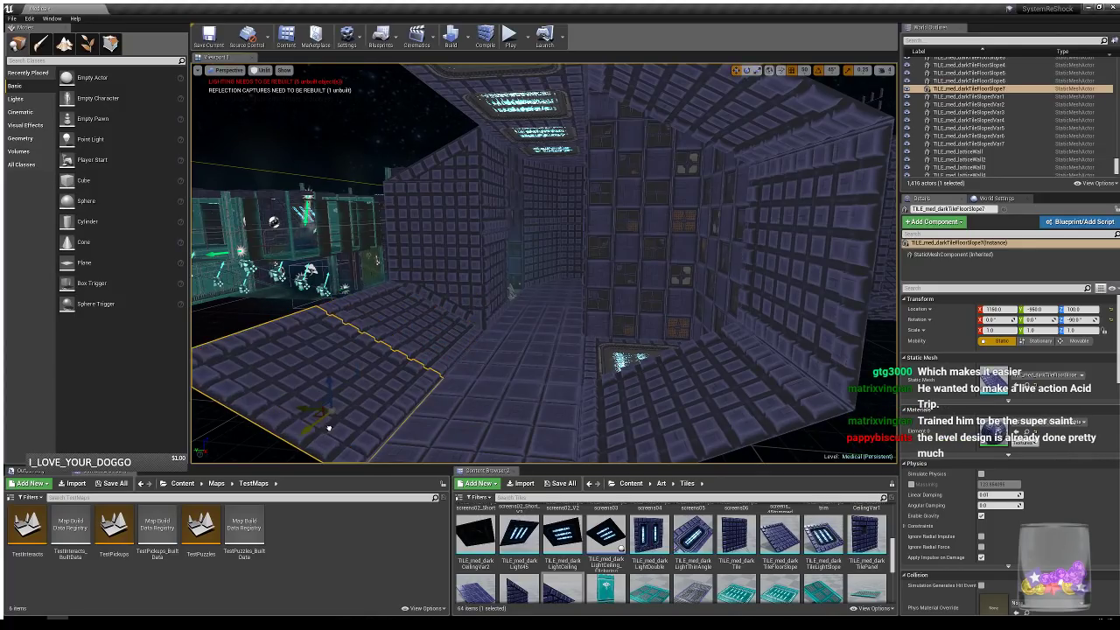
right_click_drag(521, 383, 484, 379)
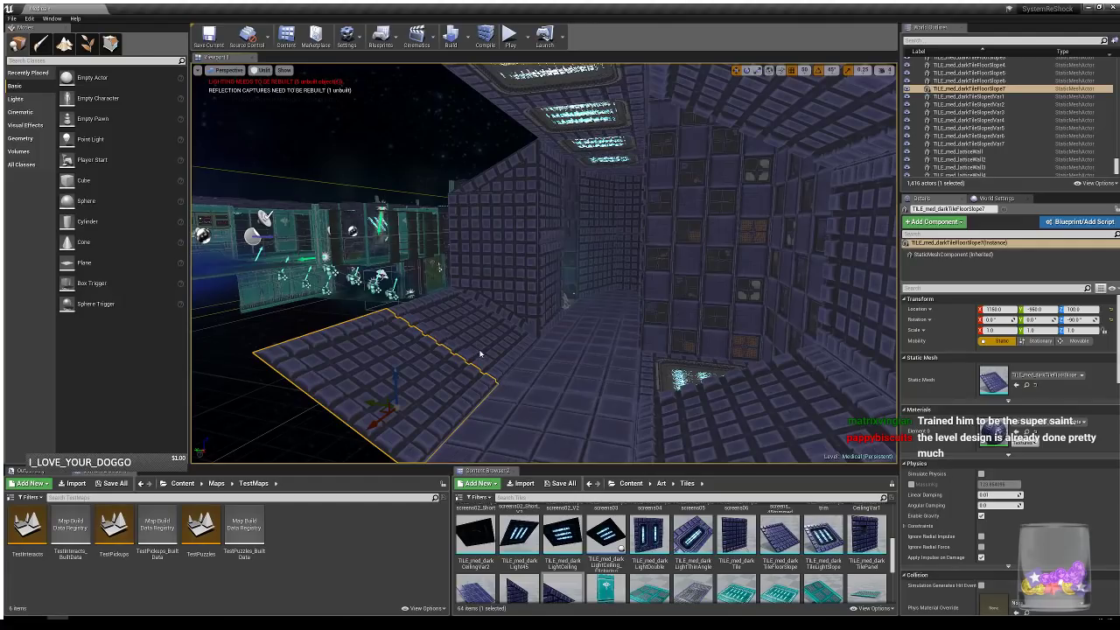
- Duplicate both open-side floor slopes upward and turn the copies upside down as ceiling slopes
left_click(464, 319, "ctrl")
left_click_drag(473, 315, 472, 139, "alt")
key("e")
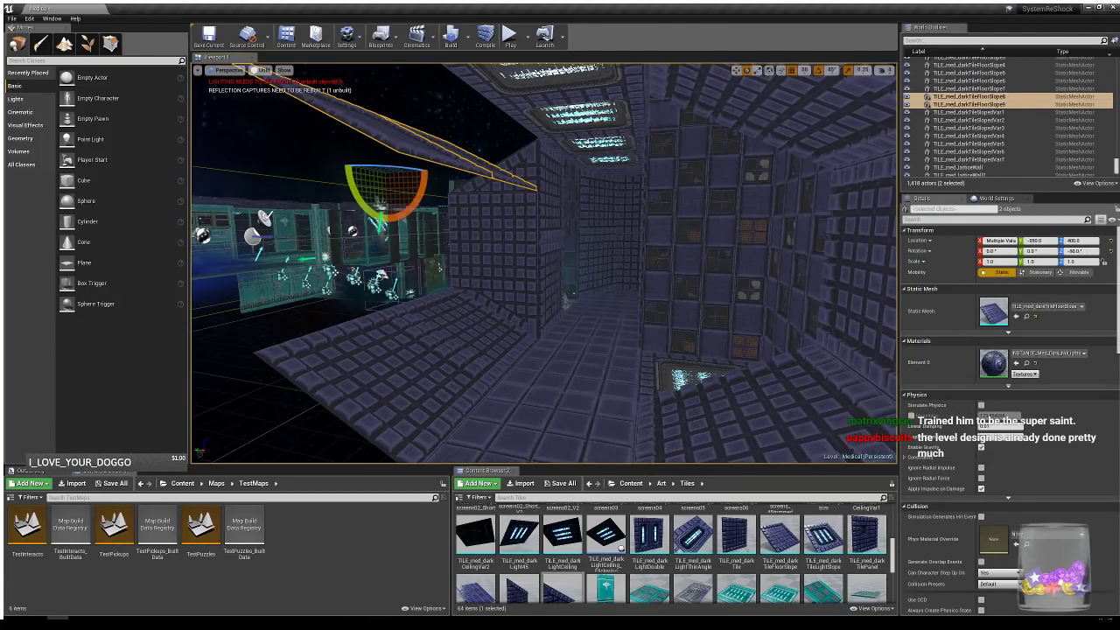
left_click_drag(378, 206, 465, 115)
key("w")
right_click_drag(465, 115, 459, 122)
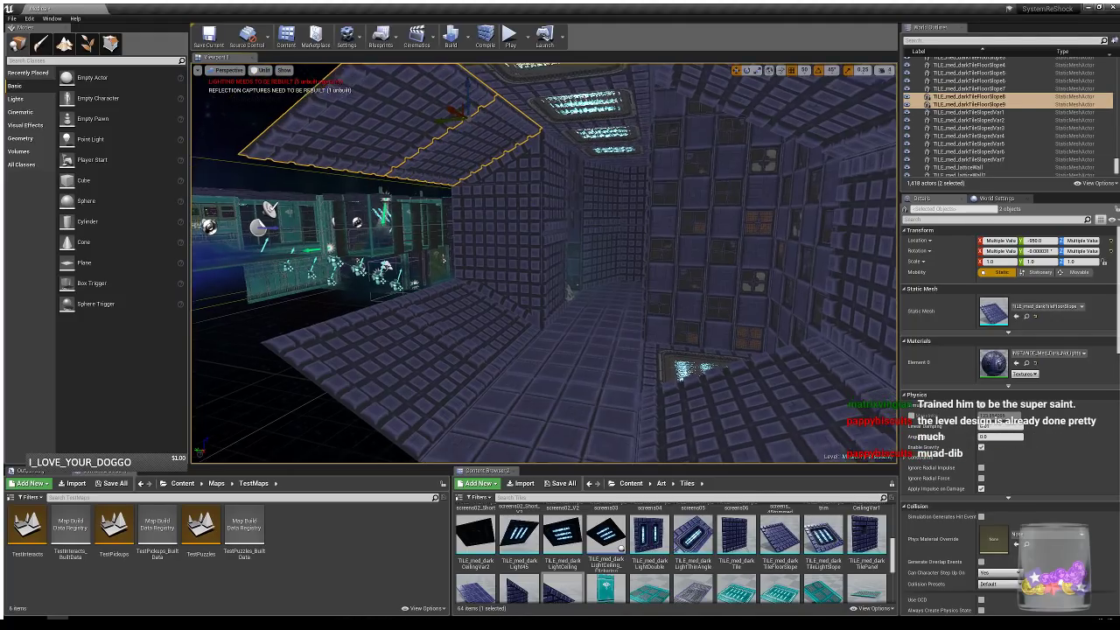
mouse_move(548, 184)
right_mouse_down()
mouse_move(564, 176)
mouse_move(549, 184)
right_mouse_up()
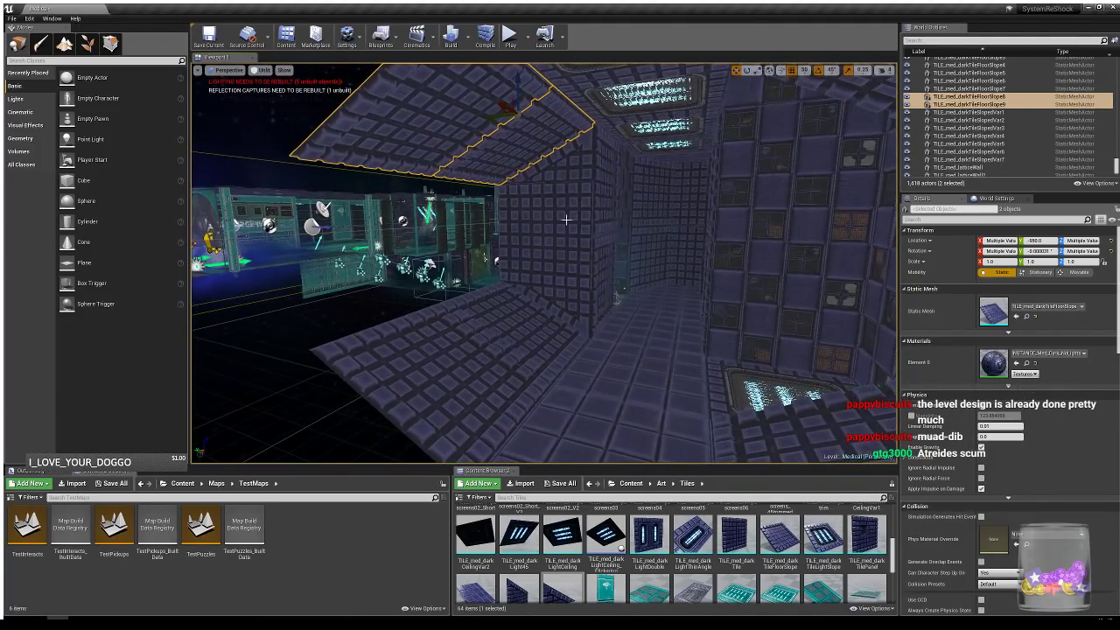
- Duplicate the open-side dark wall tile, rotate the copy along the corridor, and add a second copy beside it between the slopes
left_click(567, 223)
mouse_move(571, 237)
left_mouse_down("alt")
mouse_move(481, 235)
mouse_move(551, 238)
left_mouse_up("alt")
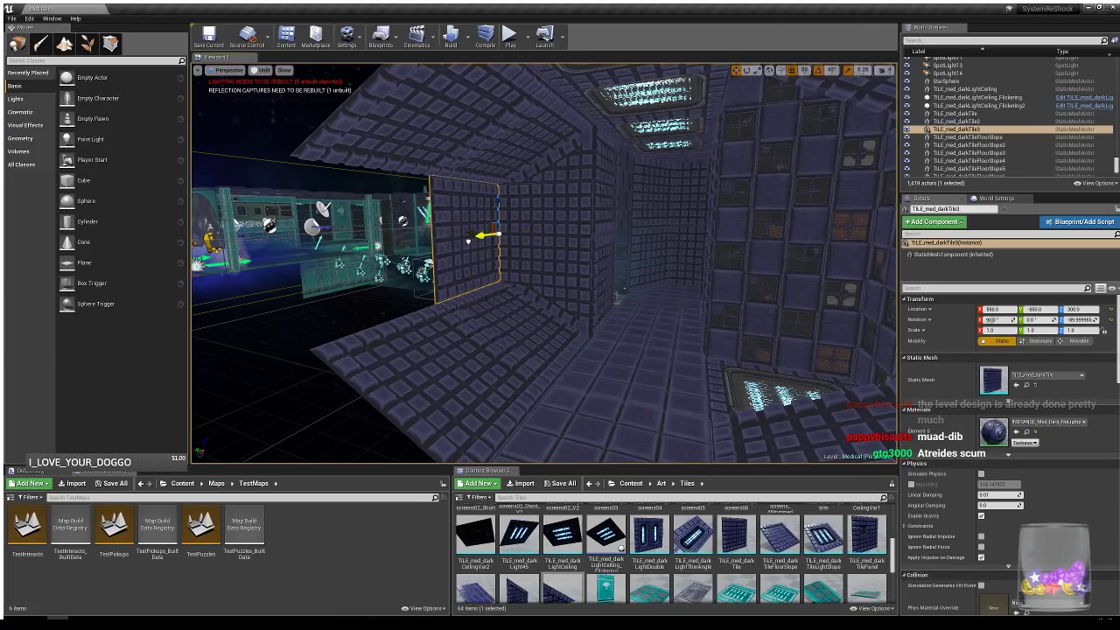
left_click_drag(468, 241, 401, 251, "alt")
right_click_drag(530, 308, 685, 266)
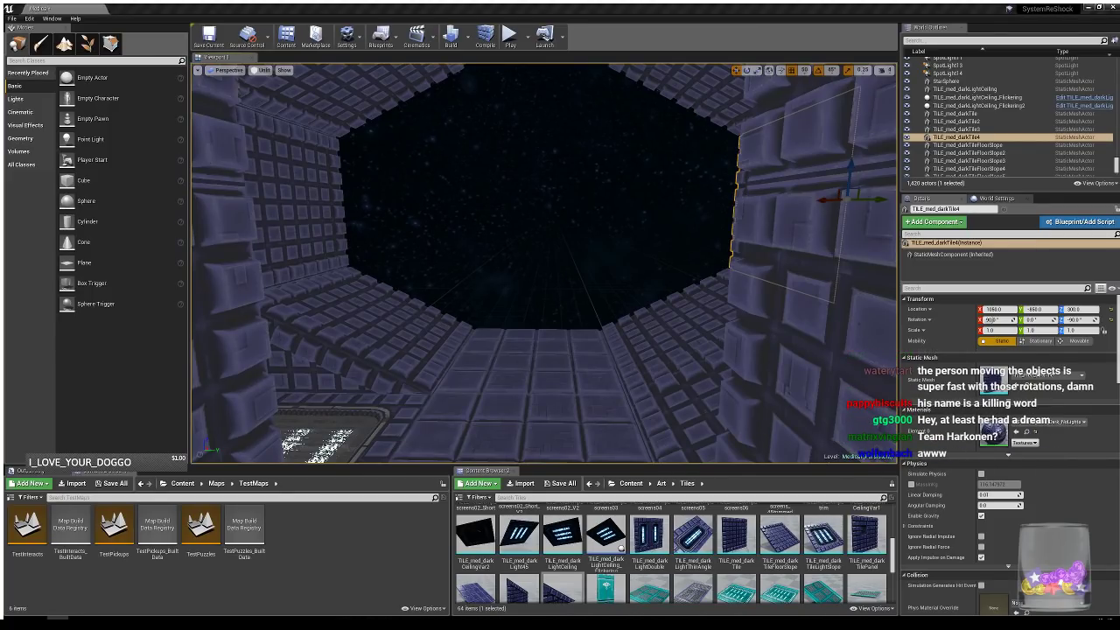
right_click_drag(710, 187, 752, 171)
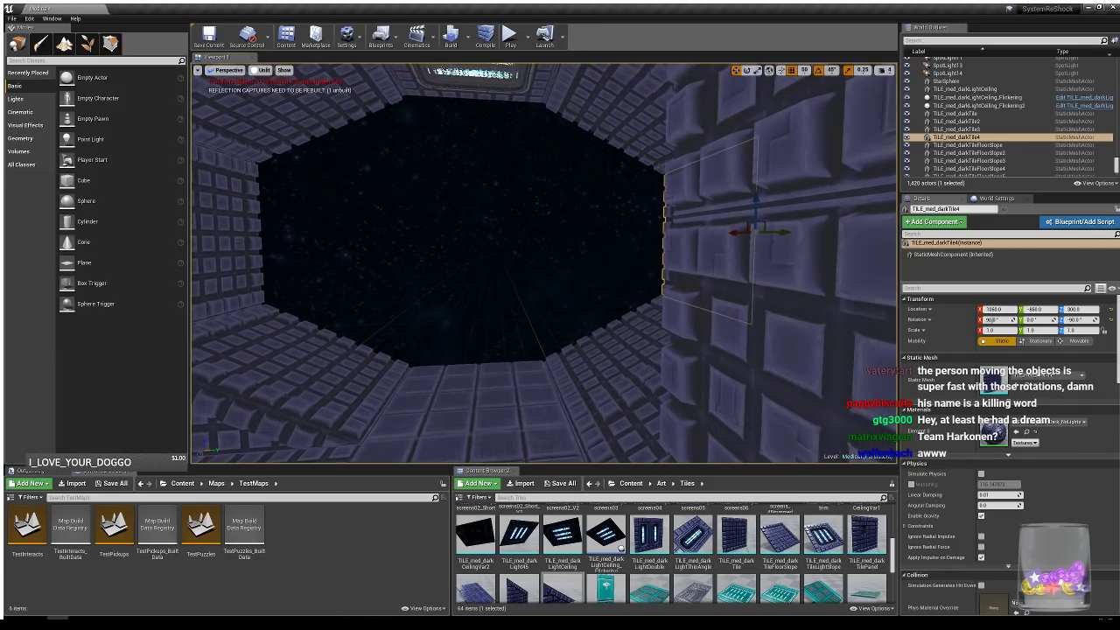
- Duplicate the wall tile beyond the lattice walls together with its floor and ceiling slopes twice further along the corridor
left_click(671, 297)
right_click_drag(608, 315, 565, 305)
right_click_drag(621, 390, 559, 401)
left_click(465, 331)
left_click(401, 221, "ctrl")
left_click(420, 112, "ctrl")
right_click_drag(421, 112, 627, 259)
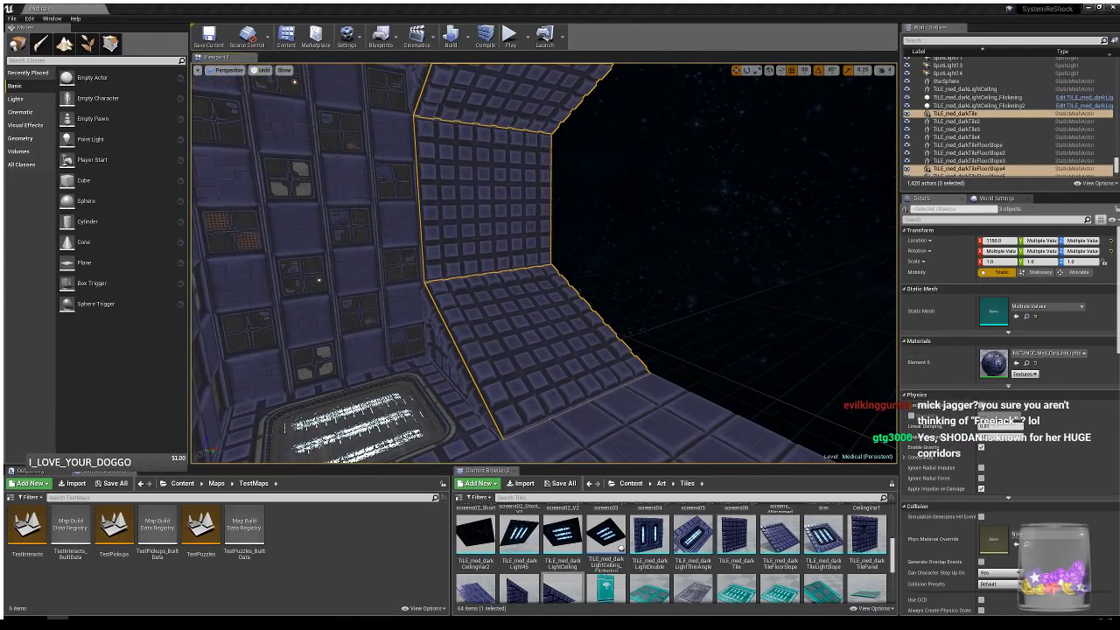
right_click_drag(600, 250, 606, 251)
right_click_drag(500, 273, 499, 285)
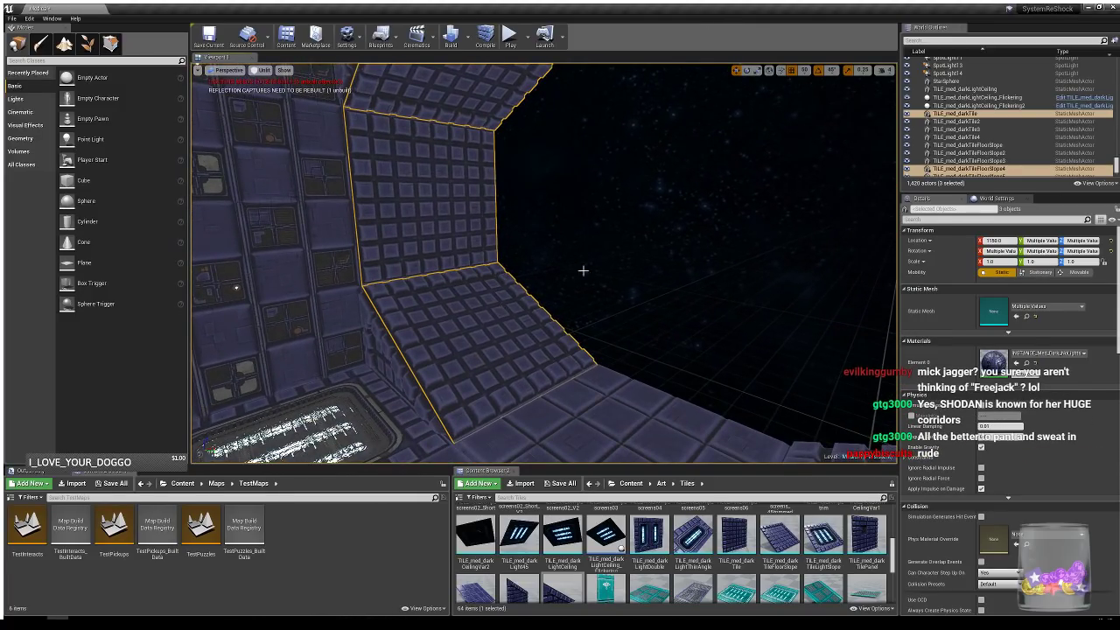
right_click_drag(583, 271, 603, 244)
left_click_drag(523, 183, 573, 205, "alt")
left_click_drag(591, 394, 644, 387, "alt")
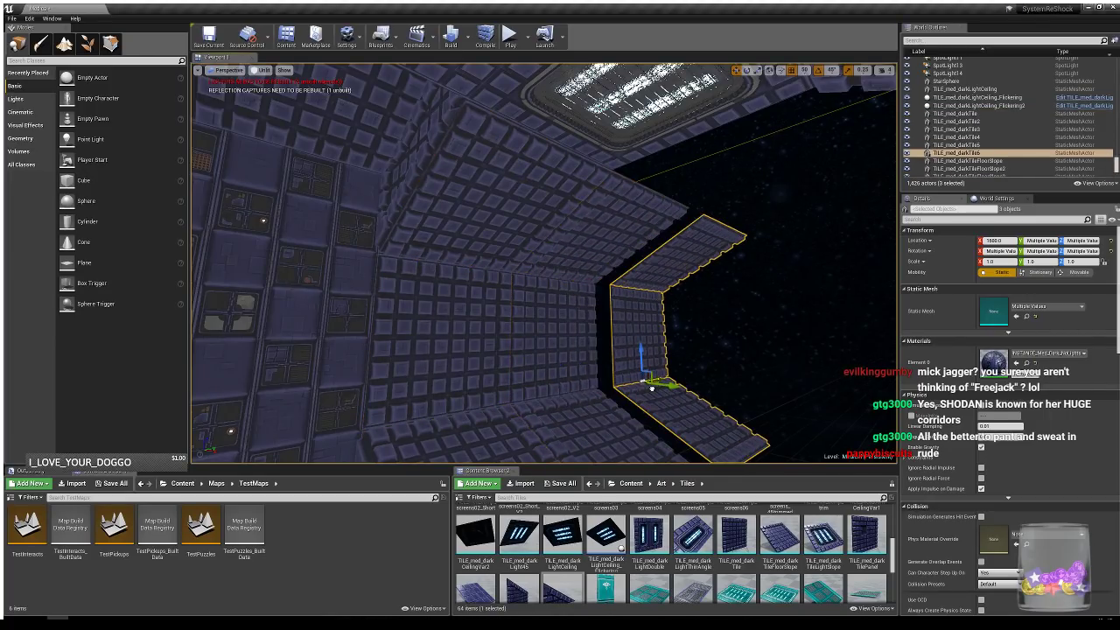
- Duplicate the endmost dark wall tile twice, stacking the copies as a full-height wall beyond the sloped section
right_click_drag(729, 333, 728, 363)
left_click(694, 386)
left_click(641, 305)
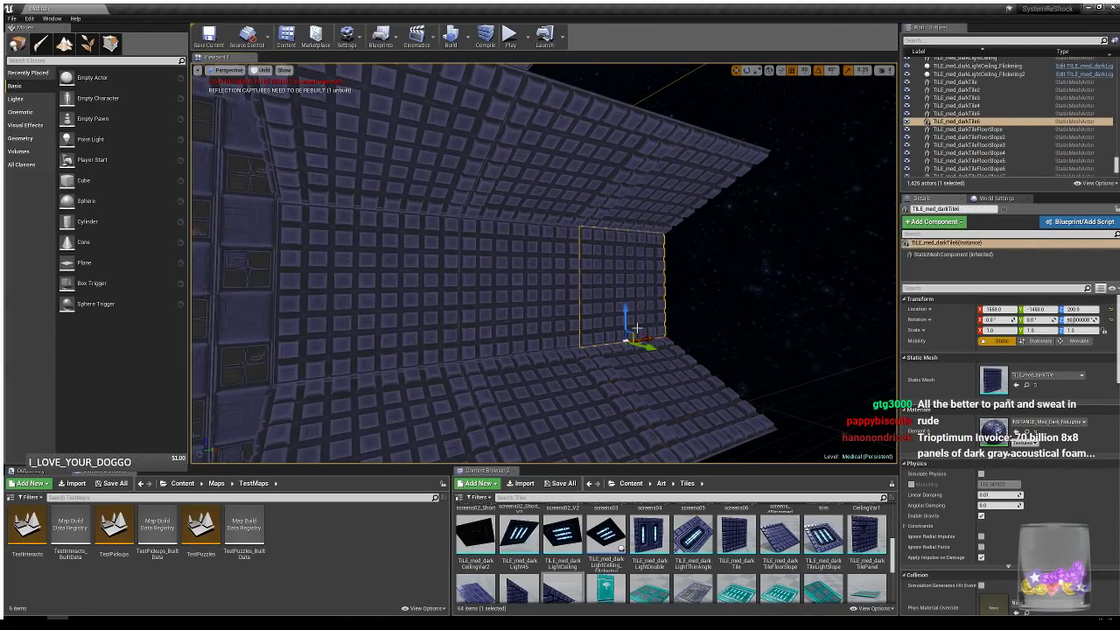
left_click_drag(636, 332, 697, 275, "alt")
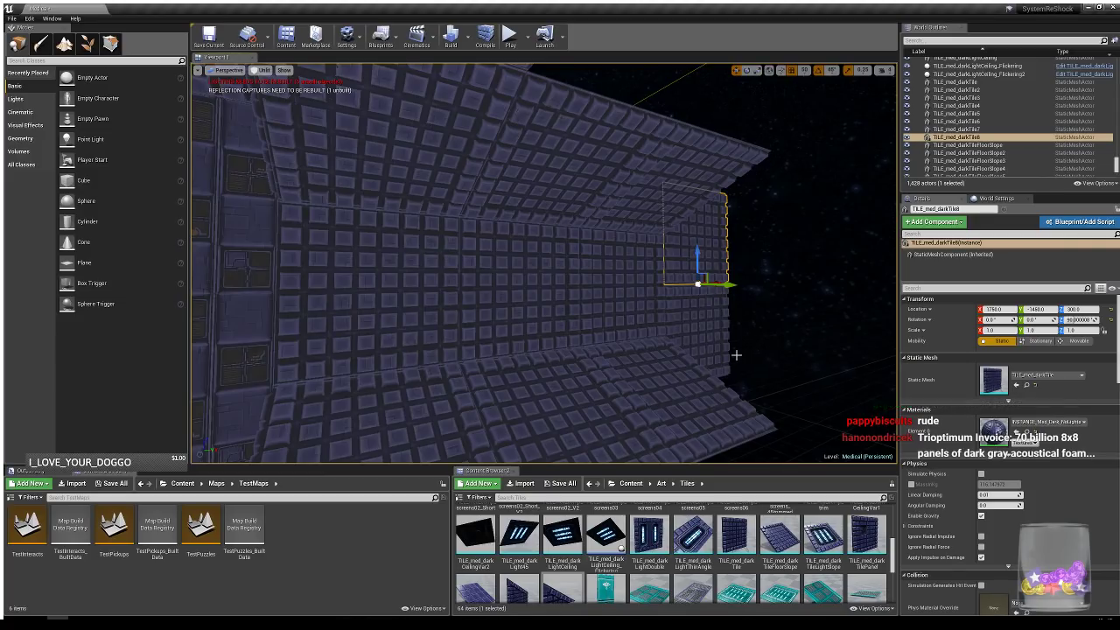
- Duplicate the floor tile at the corridor's end and extend the copies along the sloped wall to the full-height wall
right_click_drag(736, 355, 733, 419)
left_click(539, 427)
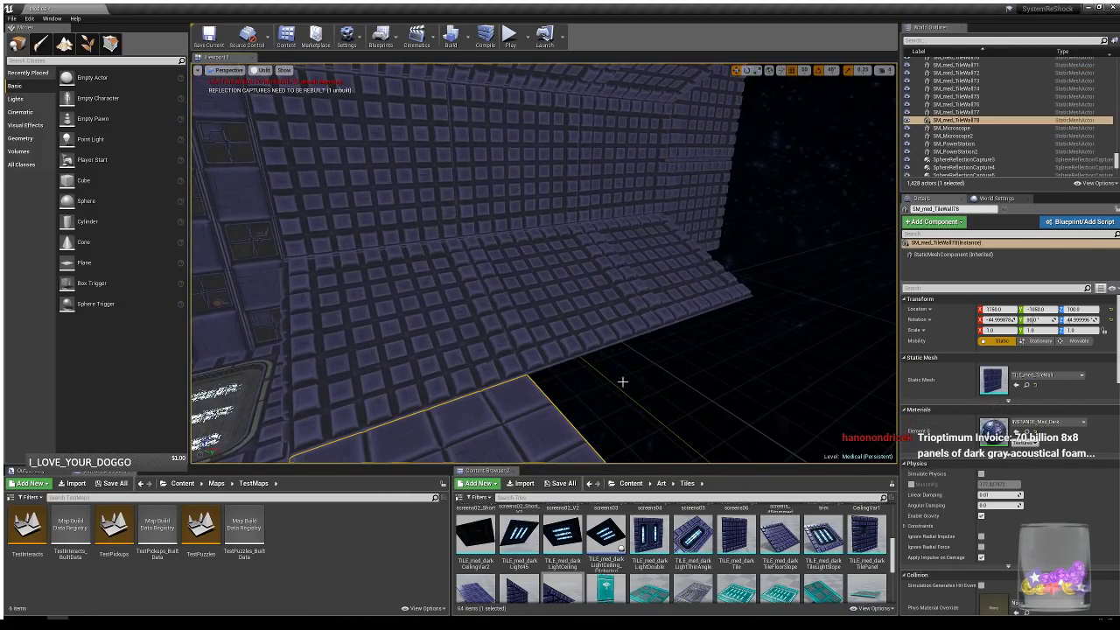
key("f")
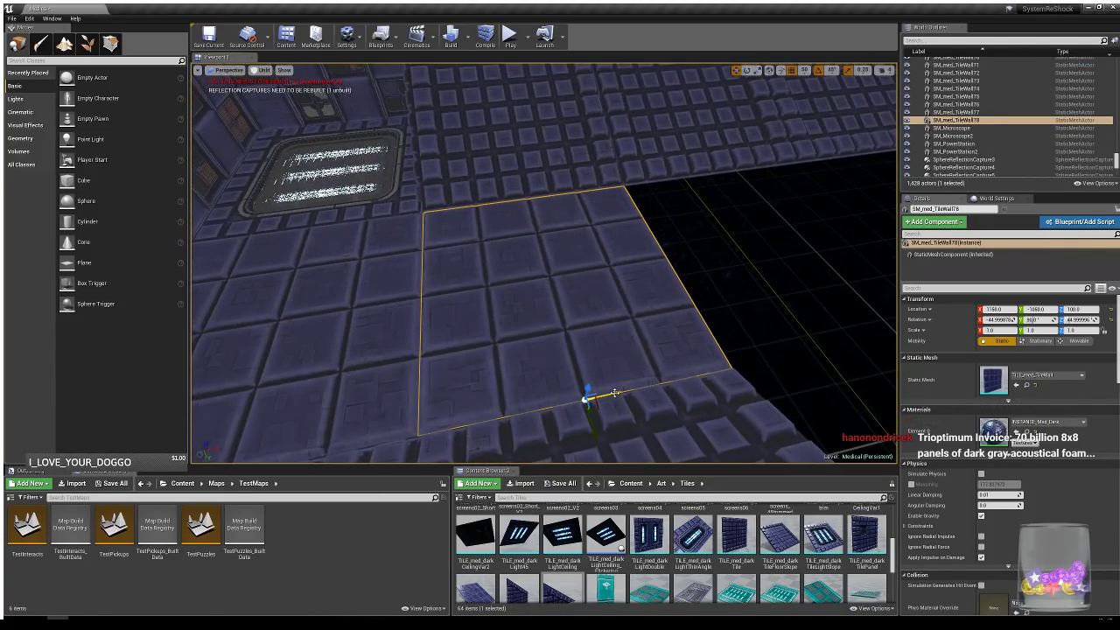
left_click_drag(614, 393, 891, 334, "alt")
right_click_drag(686, 401, 779, 355)
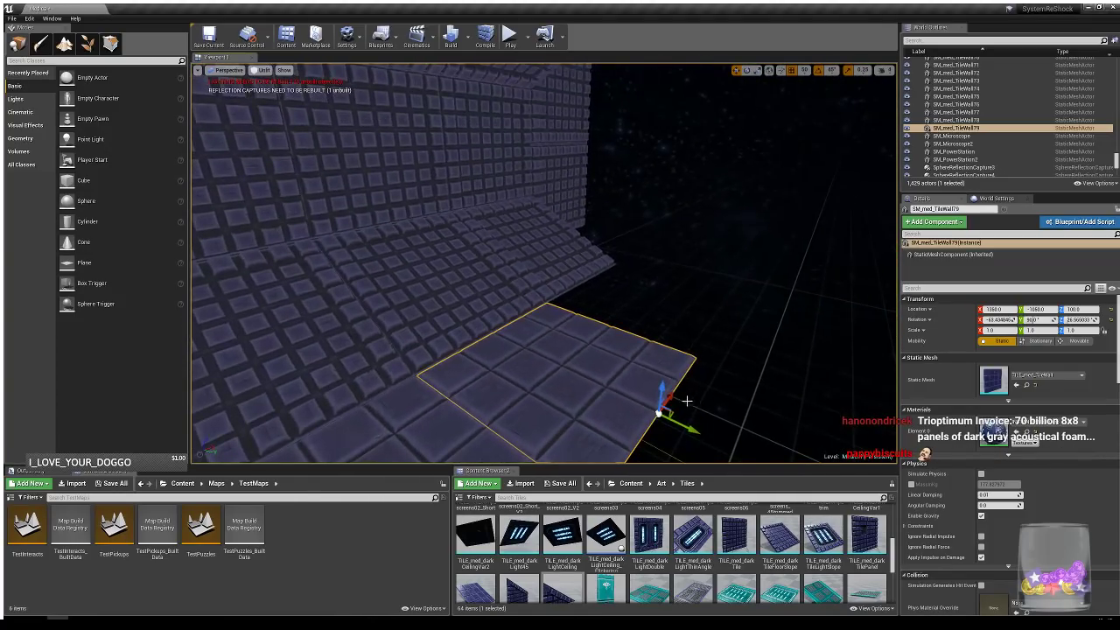
left_click_drag(687, 427, 694, 267, "alt")
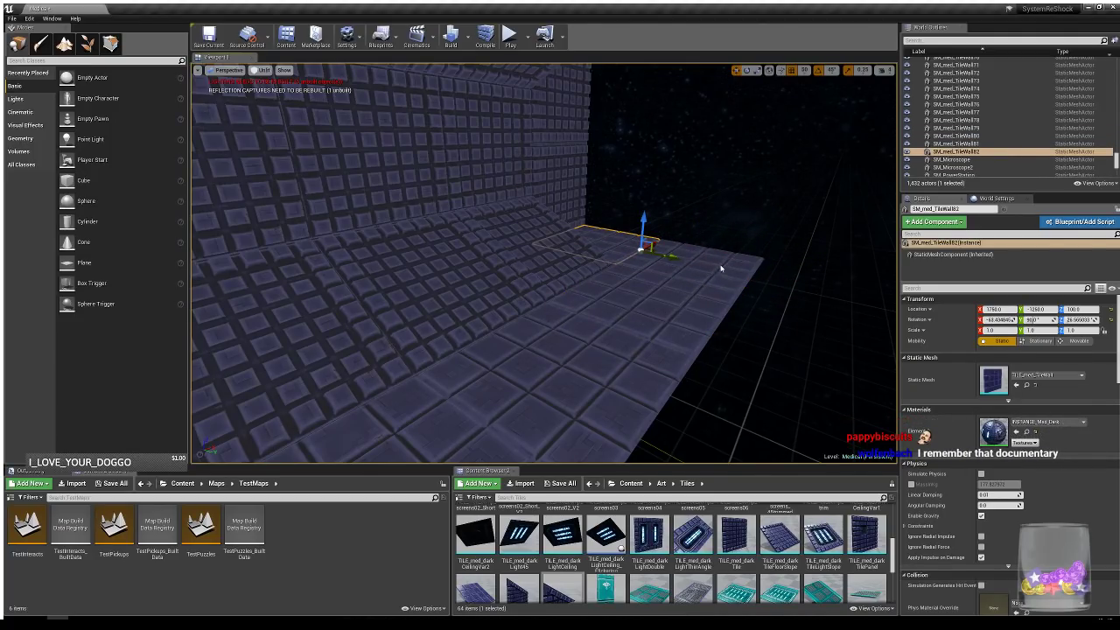
- Duplicate the two endmost floor tiles one tile further along, past the end of the full-height wall
left_click(721, 269, "ctrl")
left_click_drag(766, 254, 675, 311)
mouse_move(662, 280)
right_mouse_down()
mouse_move(631, 259)
mouse_move(665, 262)
mouse_move(662, 280)
right_mouse_up()
key("w")
- Duplicate the two stacked end wall tiles one tile further along the corridor
left_click(587, 250)
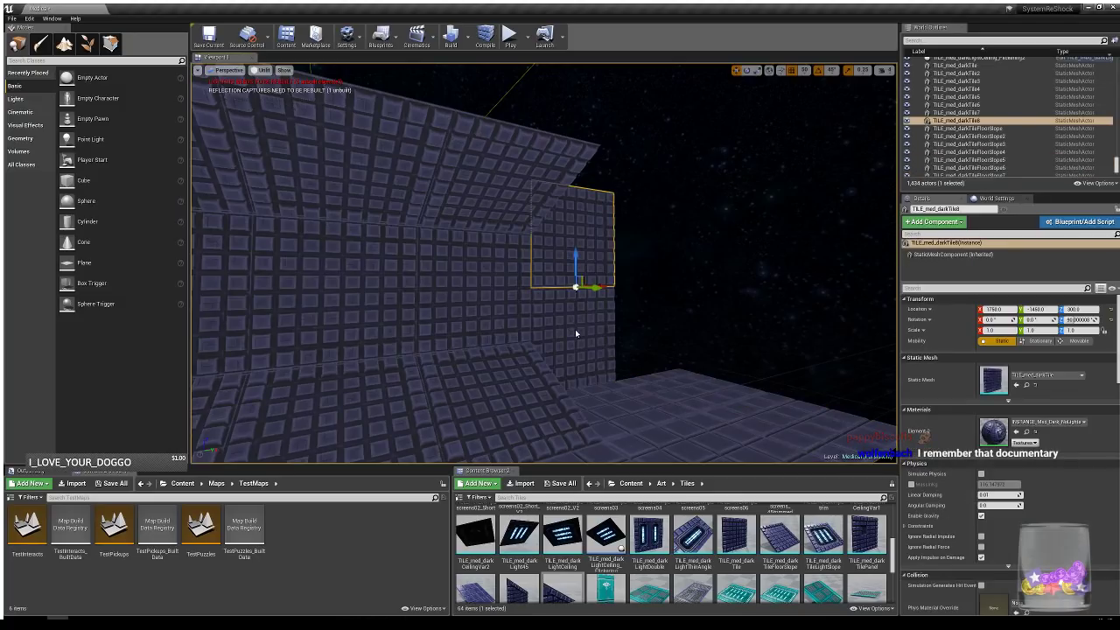
left_click(597, 367, "ctrl")
left_click_drag(604, 384, 677, 369, "alt")
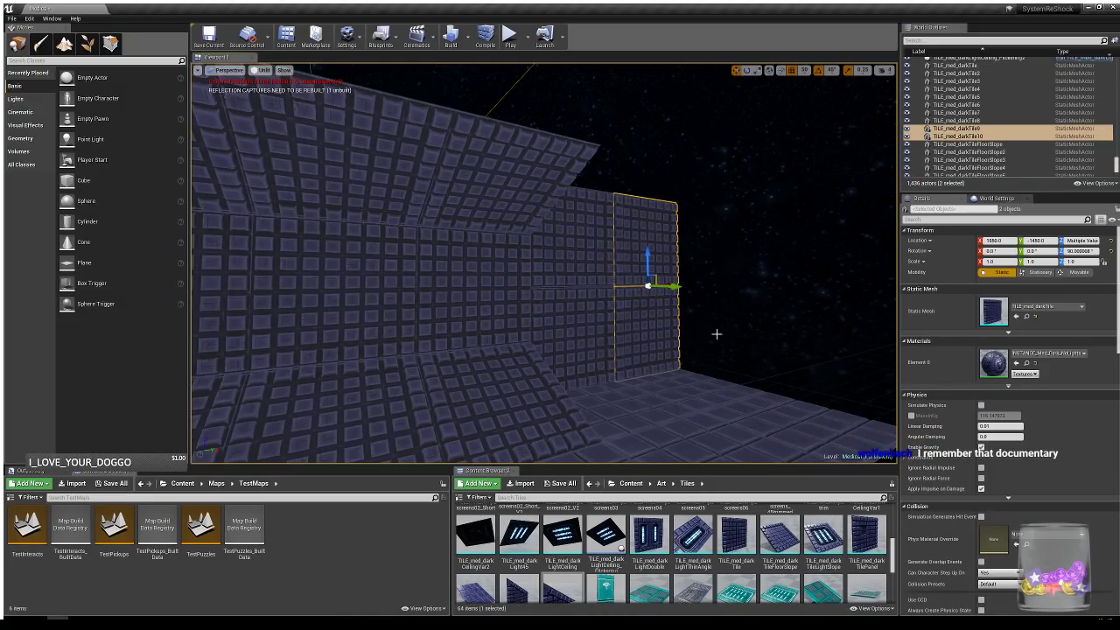
- Duplicate three of the edge floor tiles sideways to widen the floor on the corridor's open side
right_click_drag(709, 350, 806, 418)
left_click(556, 301)
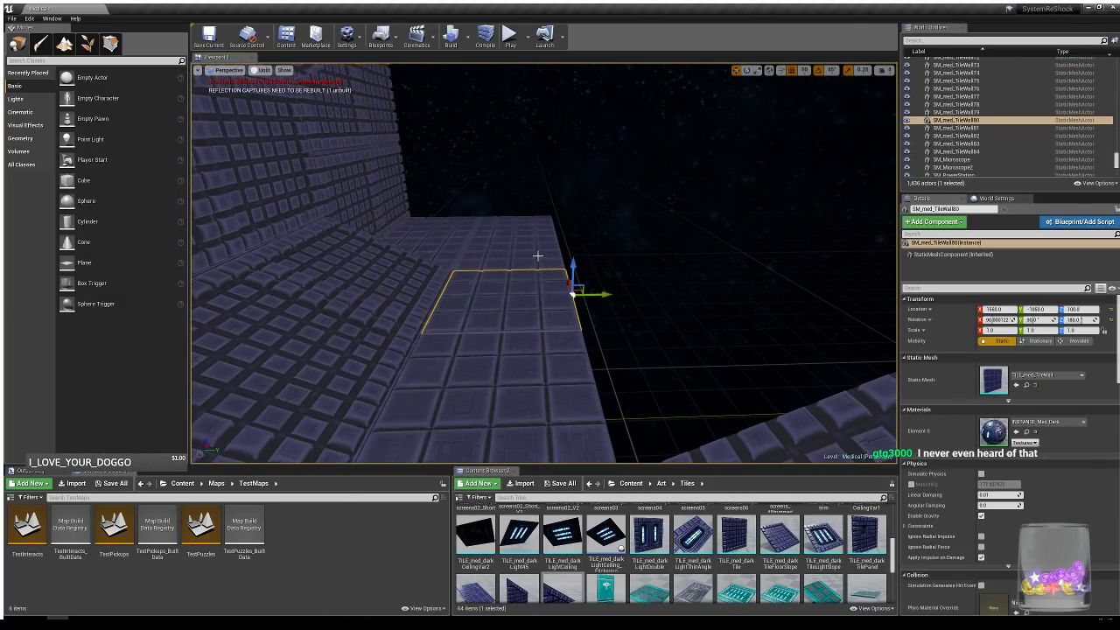
left_click(538, 256, "ctrl")
left_click_drag(599, 253, 696, 252, "alt")
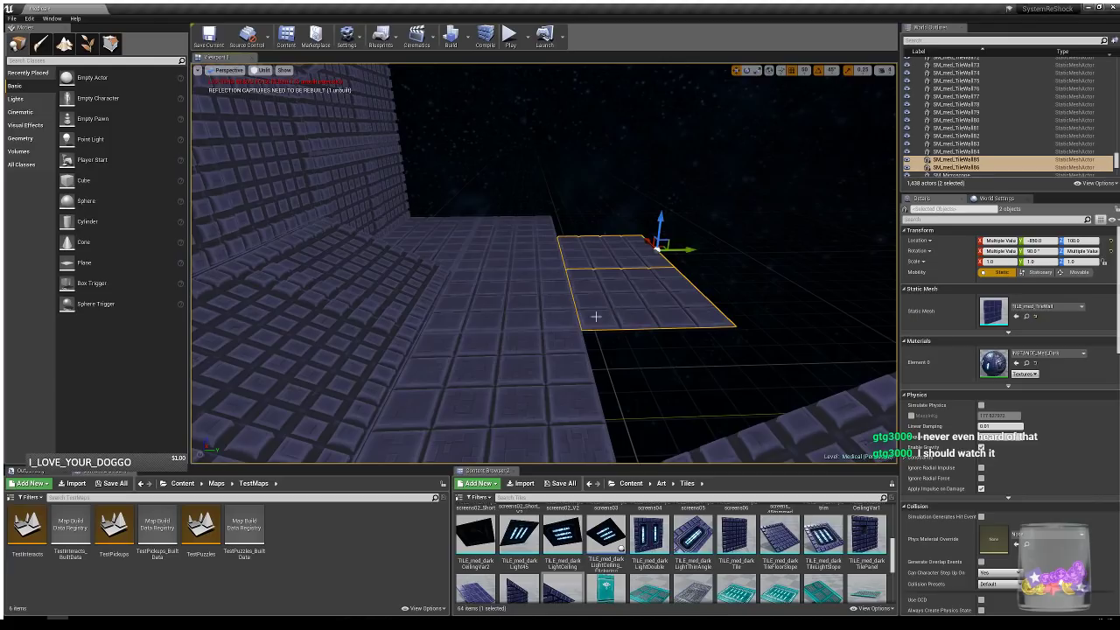
right_click_drag(595, 316, 643, 319)
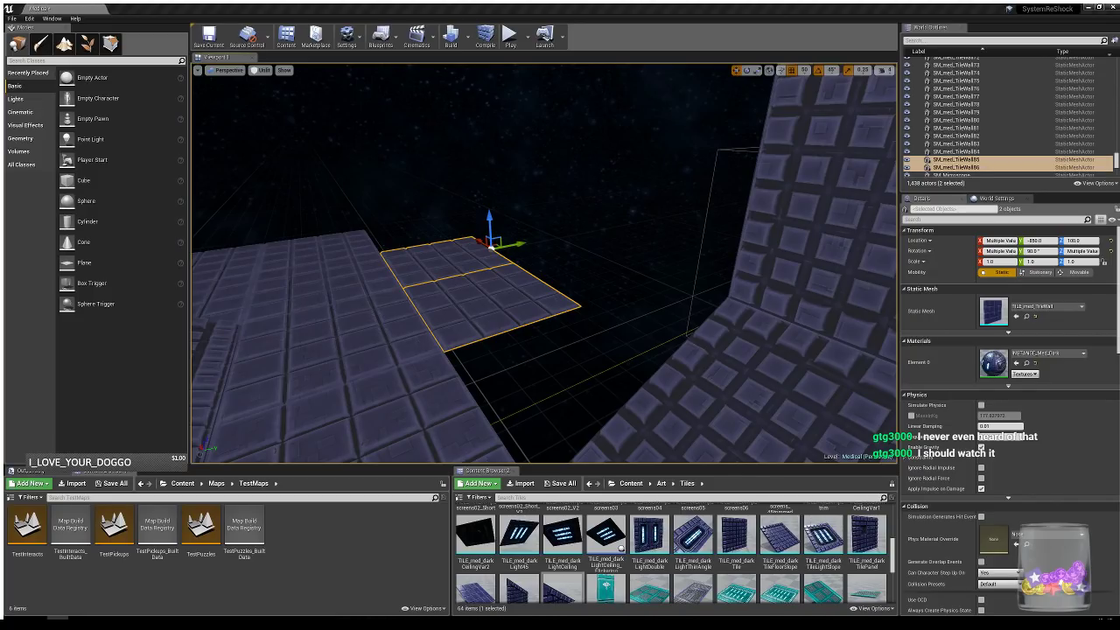
left_click(429, 406)
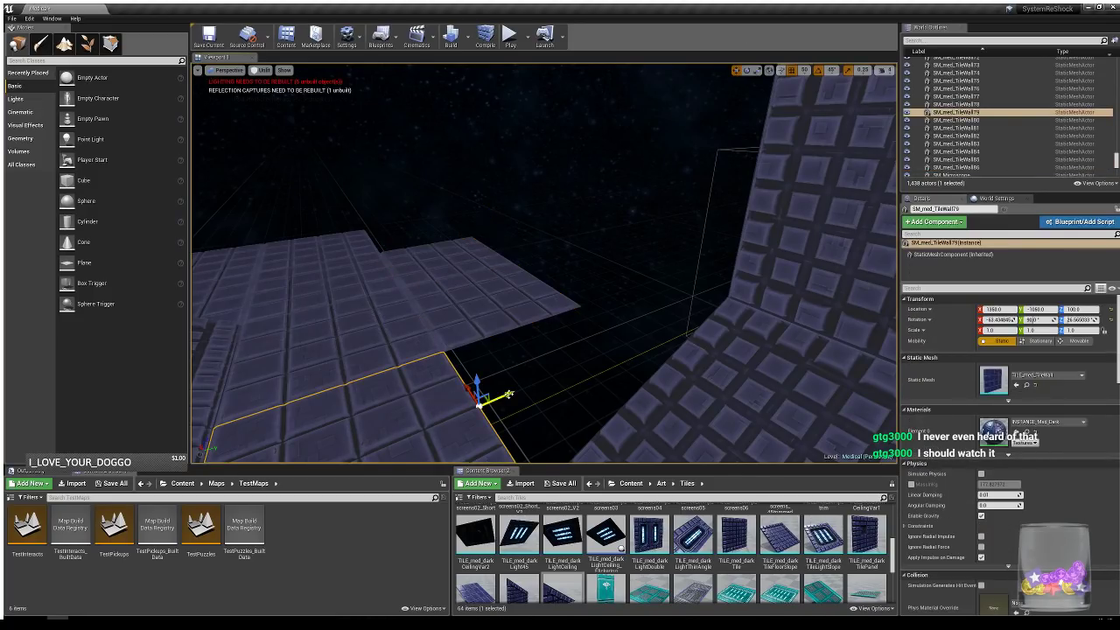
left_click_drag(522, 390, 646, 359, "alt")
- Place a TILE_med_darkTileSlopedVar2 at the open-side floor slope's end and align it with the slope's edge
right_click_drag(510, 385, 752, 381)
right_click_drag(525, 411, 490, 410)
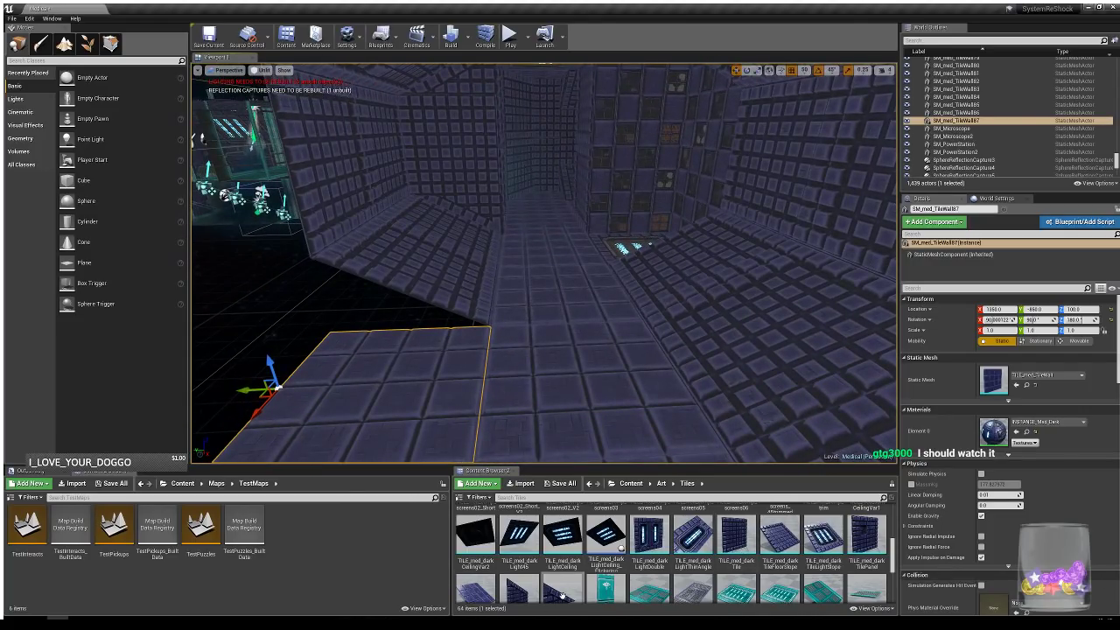
left_click_drag(564, 597, 415, 337)
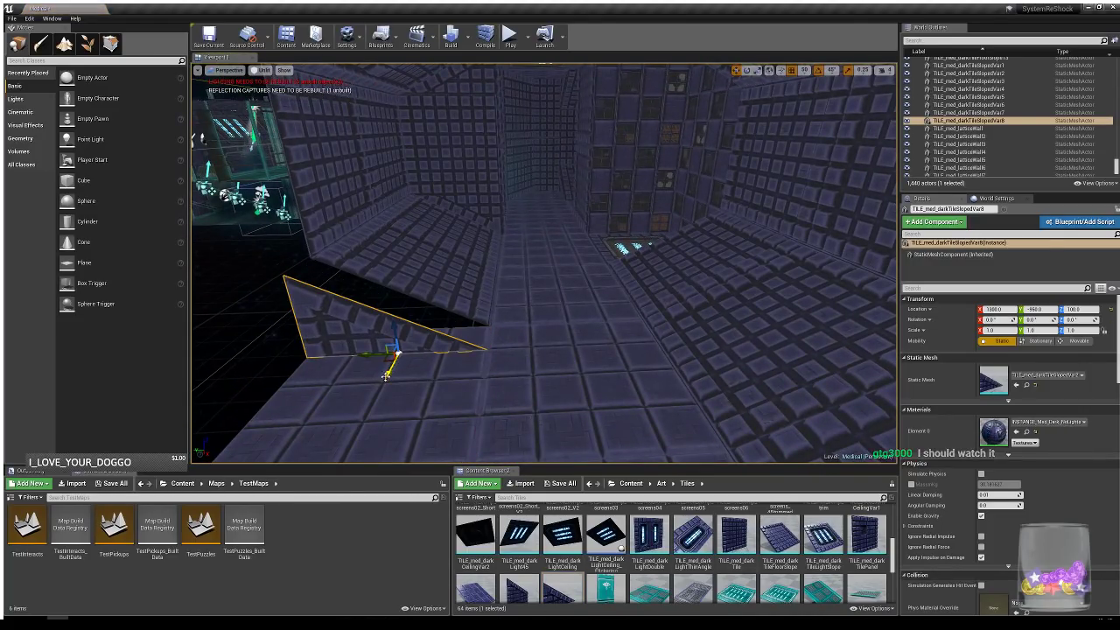
left_click_drag(385, 376, 392, 354)
right_click_drag(639, 319, 627, 264)
- Duplicate the sloped end tile up to the ceiling slope, turn the copy upside down, and mirror it in Y
left_click_drag(422, 351, 417, 103, "alt")
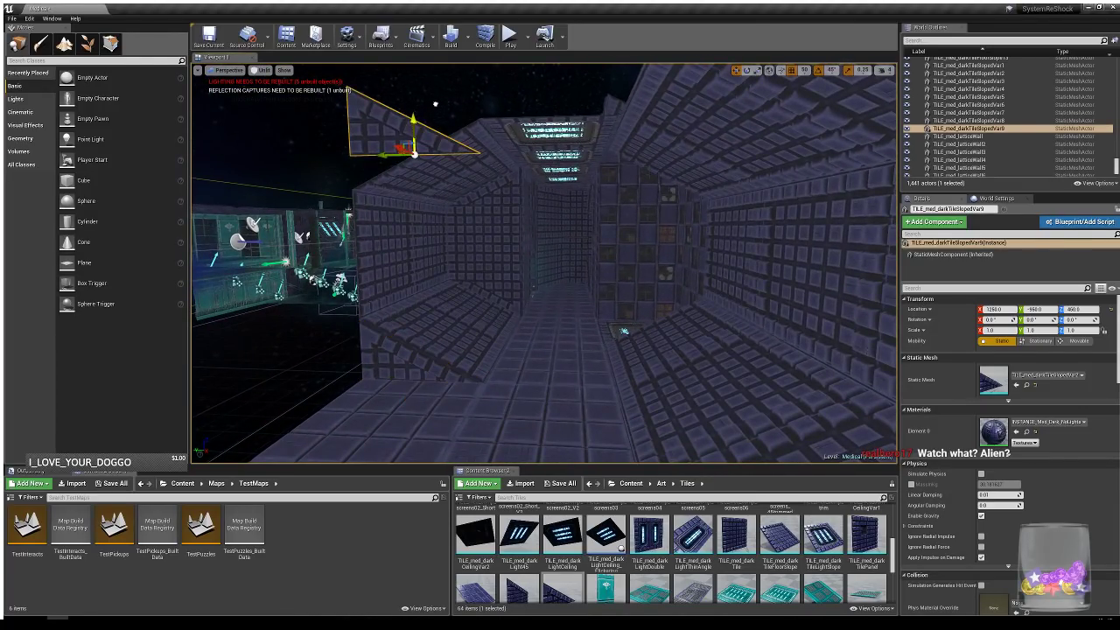
key("e")
left_click_drag(444, 154, 362, 121)
key("r")
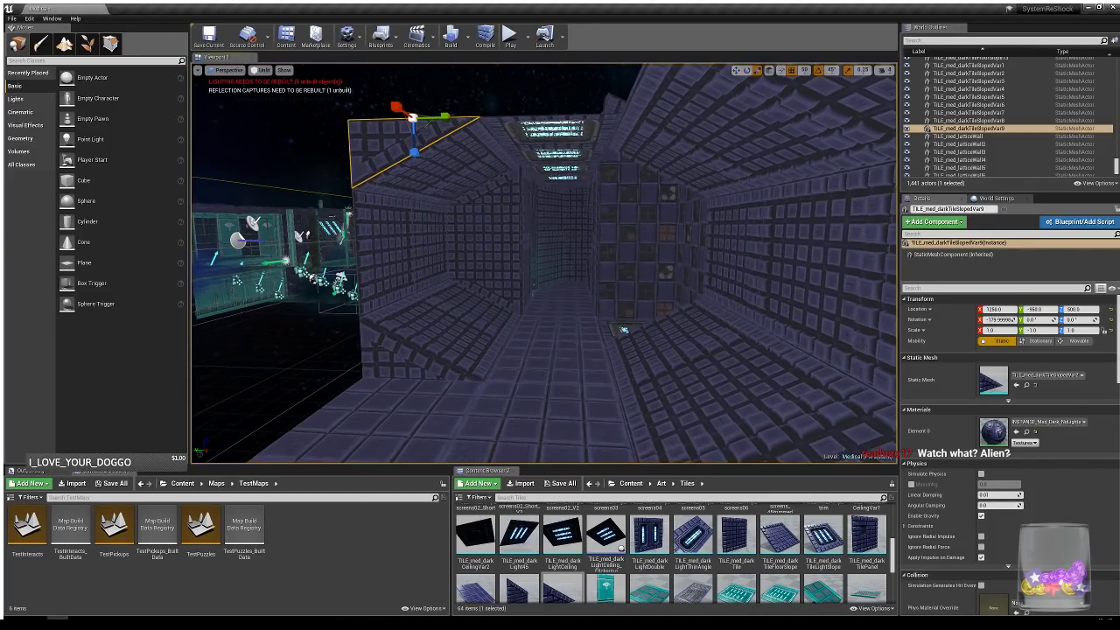
right_click_drag(420, 192, 456, 182)
right_click_drag(489, 305, 486, 313)
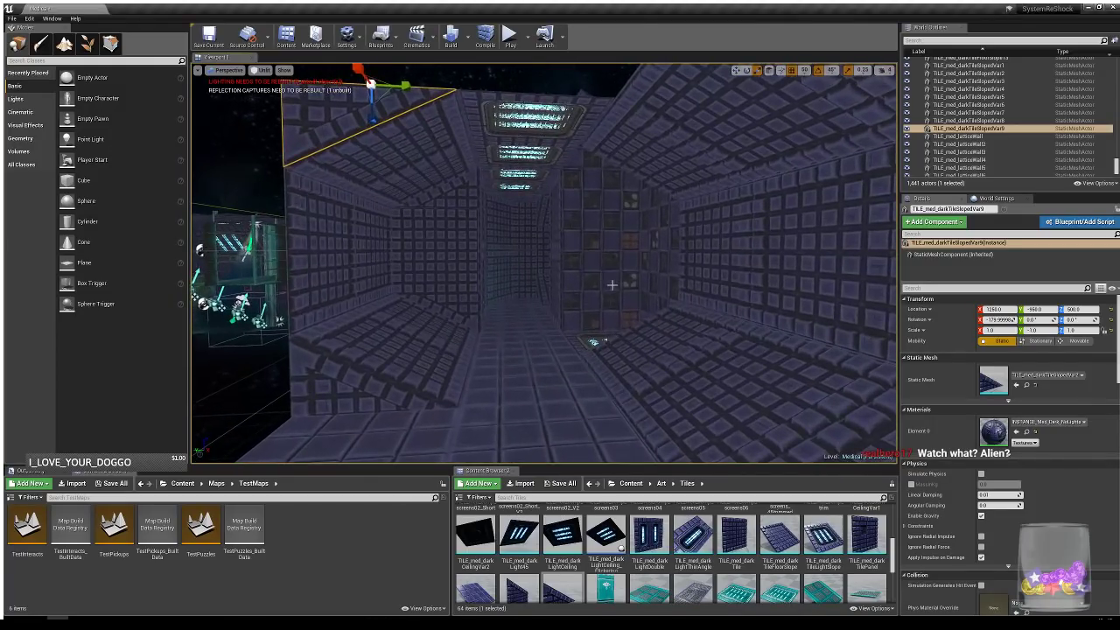
key("Escape")
- Rotate the endmost ceiling light tile by 90 degrees about the vertical axis
right_click_drag(587, 263, 573, 186)
left_click(579, 264)
left_click(546, 298, "ctrl")
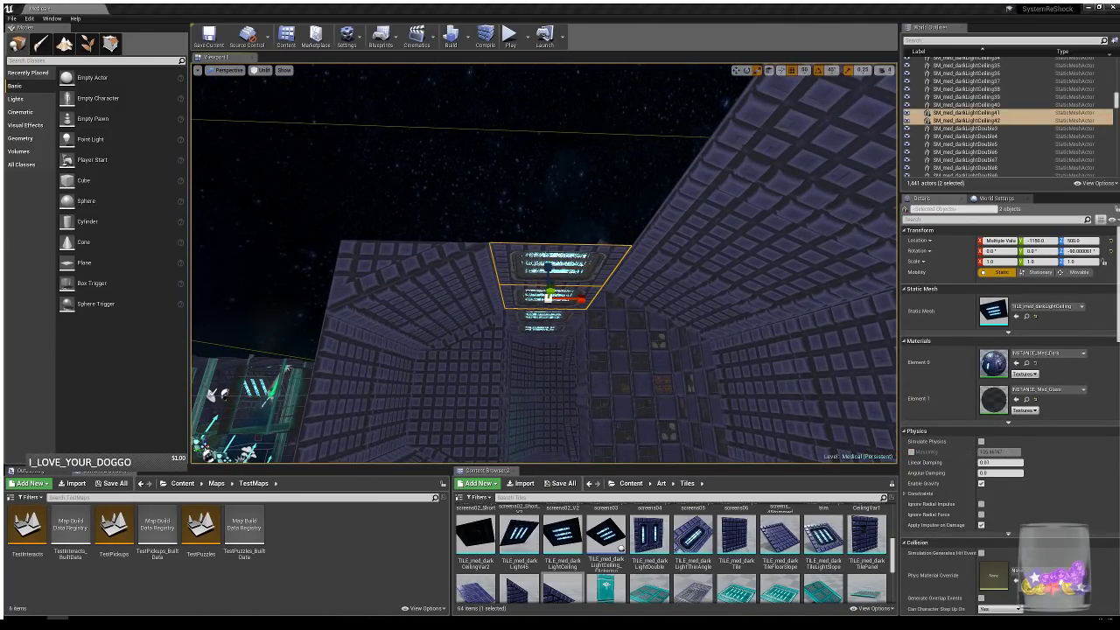
mouse_move(667, 248)
right_mouse_down()
mouse_move(635, 255)
mouse_move(667, 249)
right_mouse_up()
left_click(421, 317)
key("e")
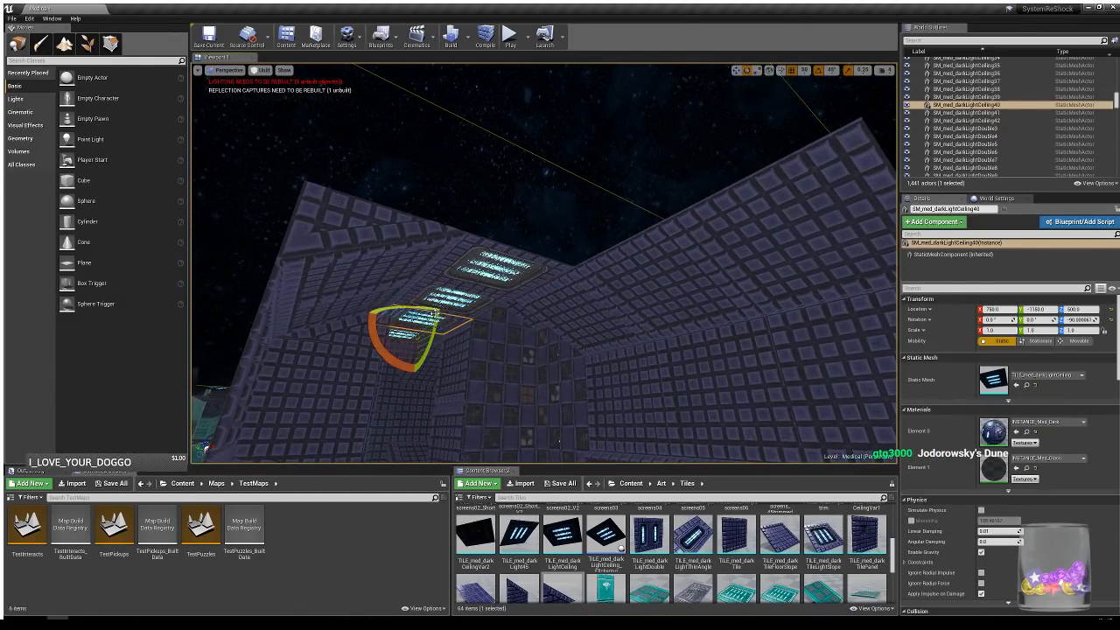
left_click(465, 289)
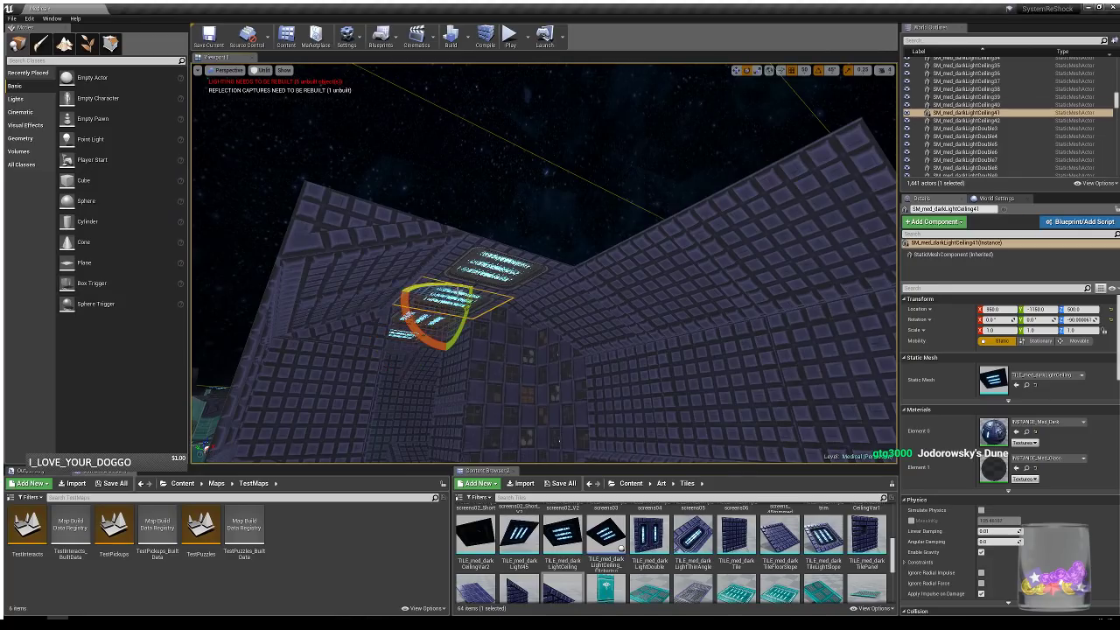
left_click(529, 262)
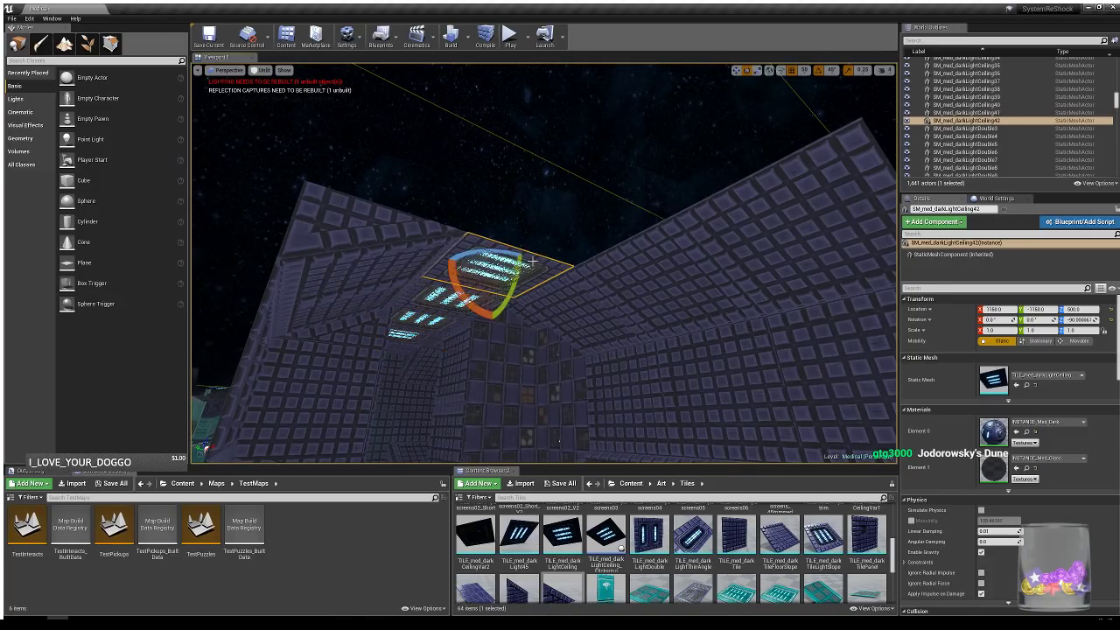
key("w")
key("e")
left_click_drag(499, 252, 546, 259)
key("w")
- Shift the rotated ceiling light along the corridor and extend the row with an adjacent copy and a duplicated pair beyond
right_click_drag(596, 303, 629, 294)
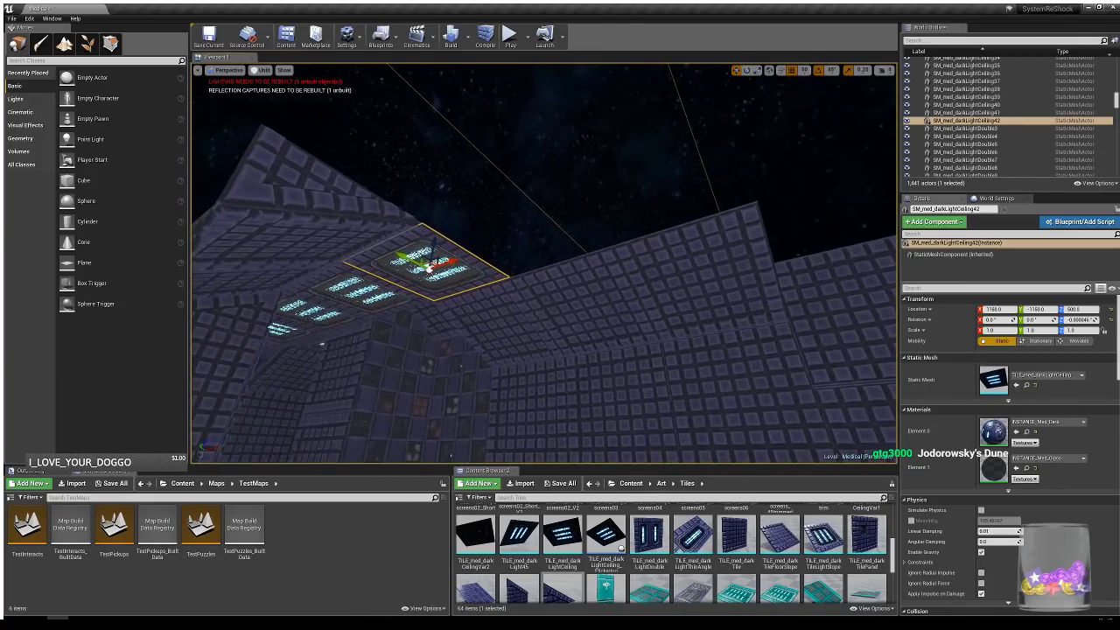
left_click_drag(442, 262, 688, 179)
right_click_drag(658, 261, 726, 233)
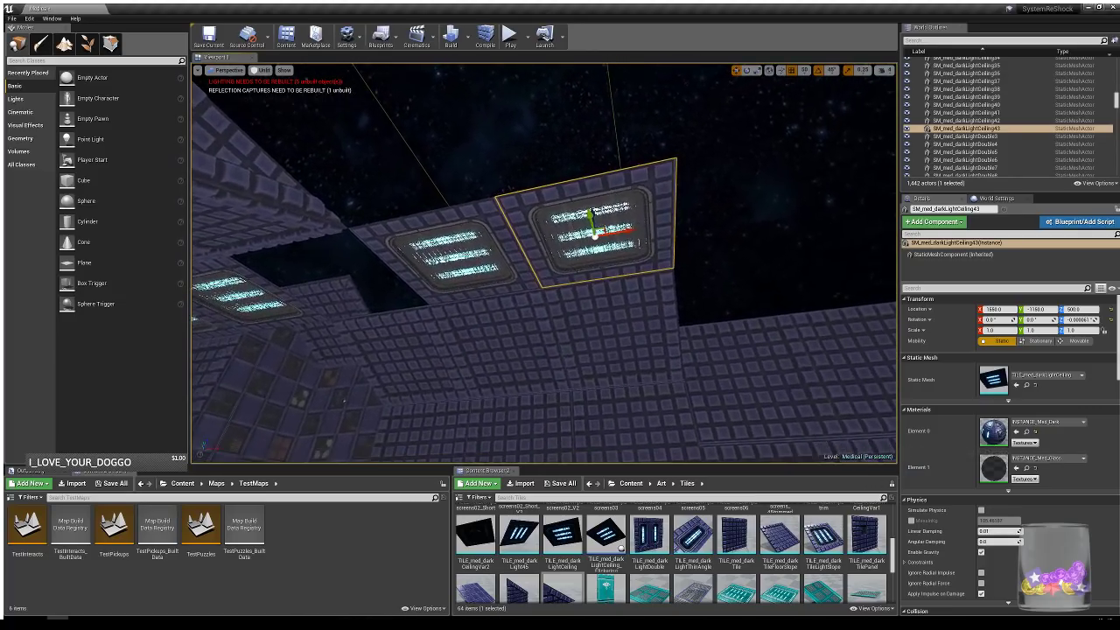
left_click(494, 252, "ctrl")
right_click_drag(494, 252, 570, 260)
left_click_drag(451, 253, 892, 194, "alt")
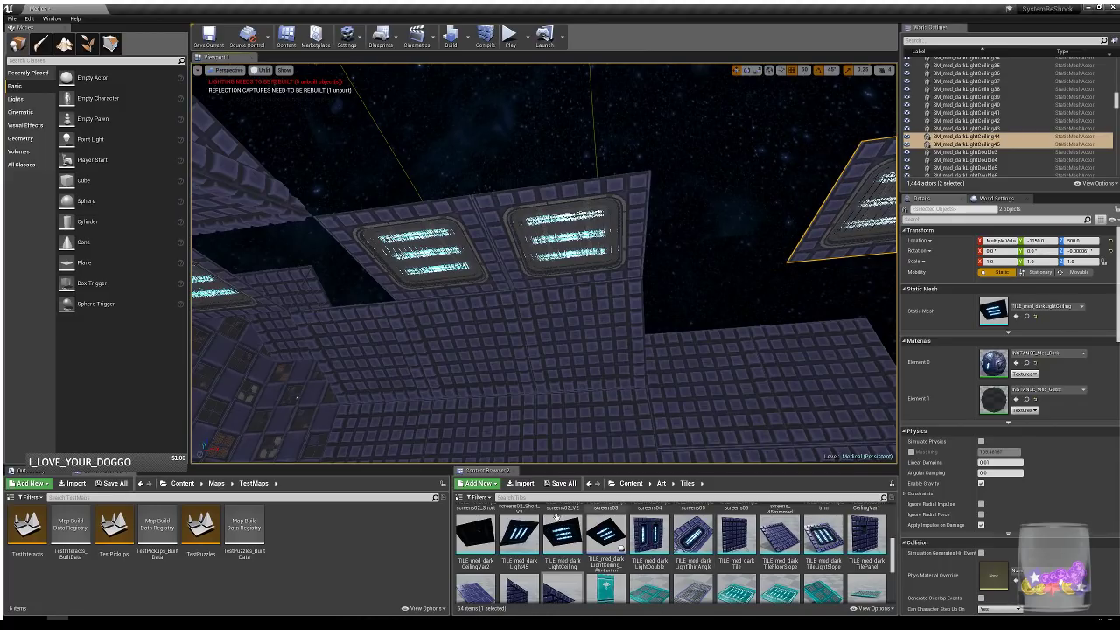
- Fill the gaps between the ceiling lights with TILE_med_darkCeilingVar1 tiles
scroll(554, 515, "up", 3)
left_click_drag(866, 538, 328, 268)
right_click_drag(336, 266, 388, 289)
right_click_drag(567, 352, 580, 342)
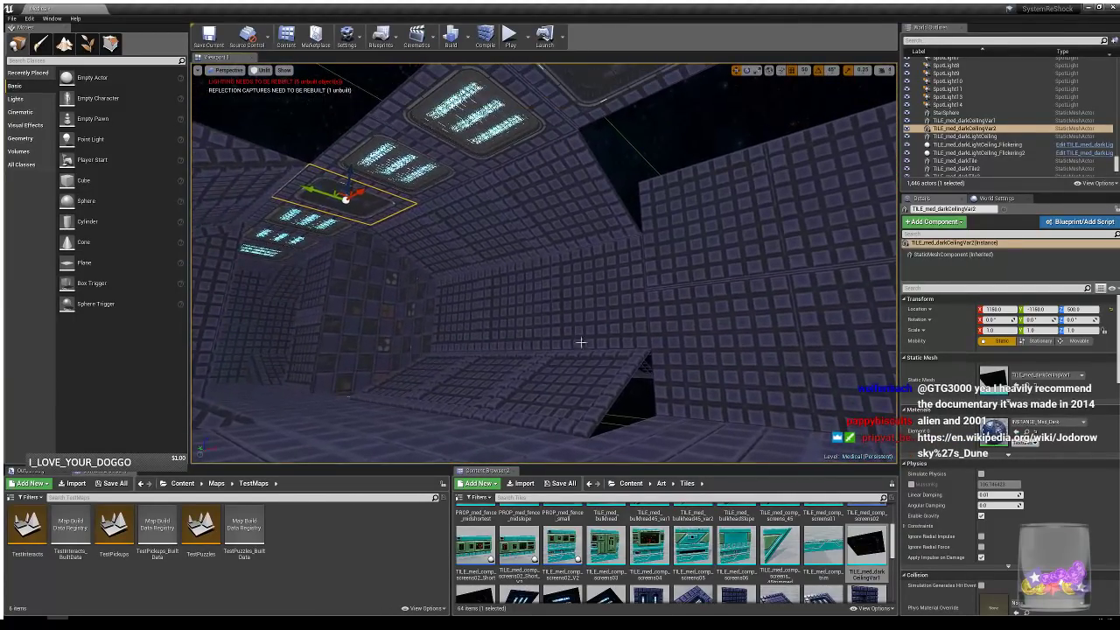
- Cap the far wall's floor slope with TILE_med_darkTileSlopedVar2 and add a ceiling copy turned upside down with Y scale 1
scroll(649, 555, "down", 4)
left_click_drag(563, 524, 595, 442)
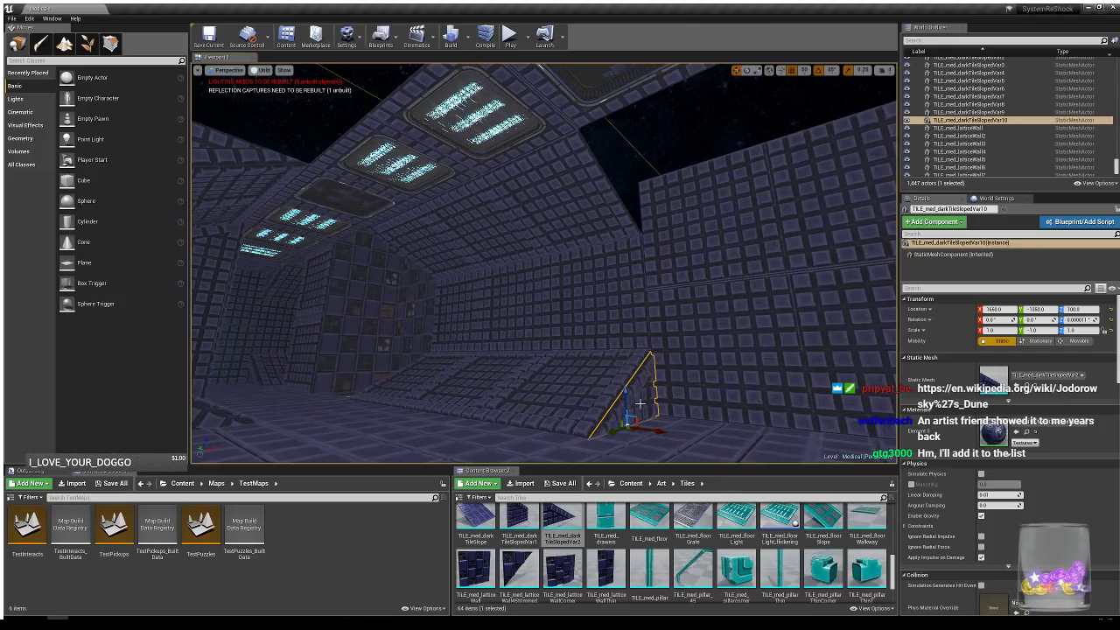
left_click_drag(624, 382, 619, 129, "alt")
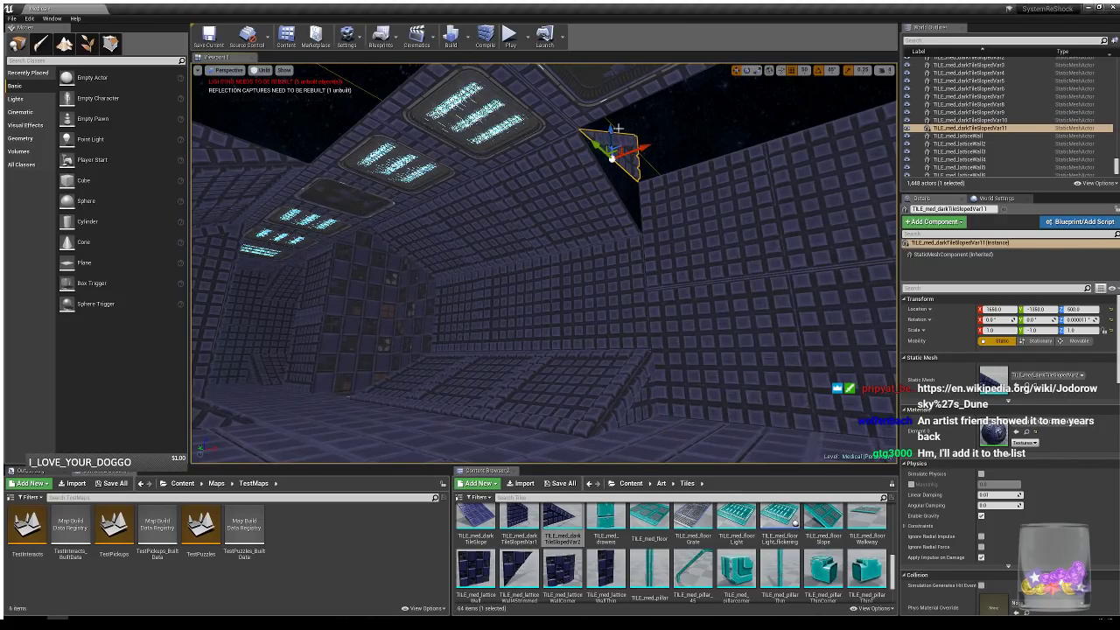
key("e")
left_click_drag(595, 172, 617, 211)
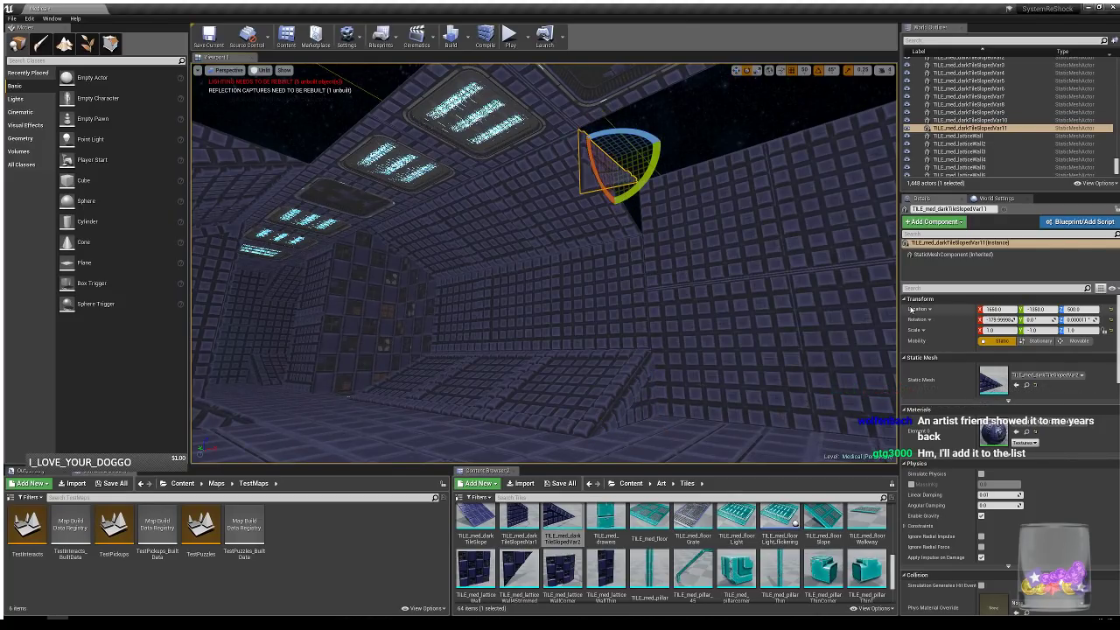
type("1")
key("Return")
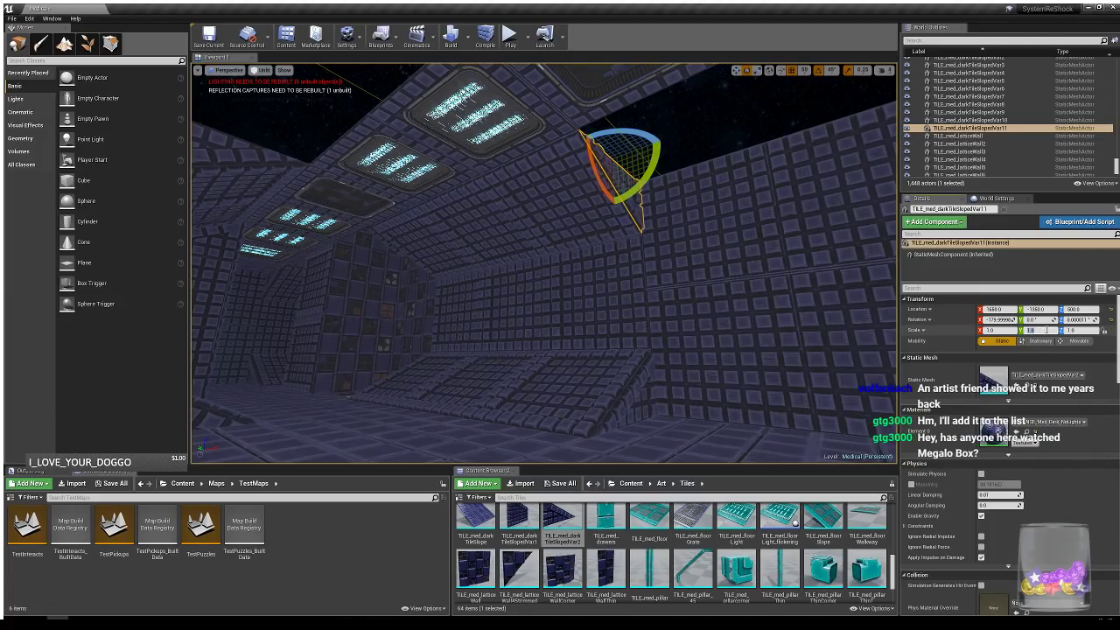
- Lay a TILE_med_latticeWall flat in the ceiling opening by the wall and duplicate the dark ceiling panel next to it
right_click_drag(744, 263, 714, 272)
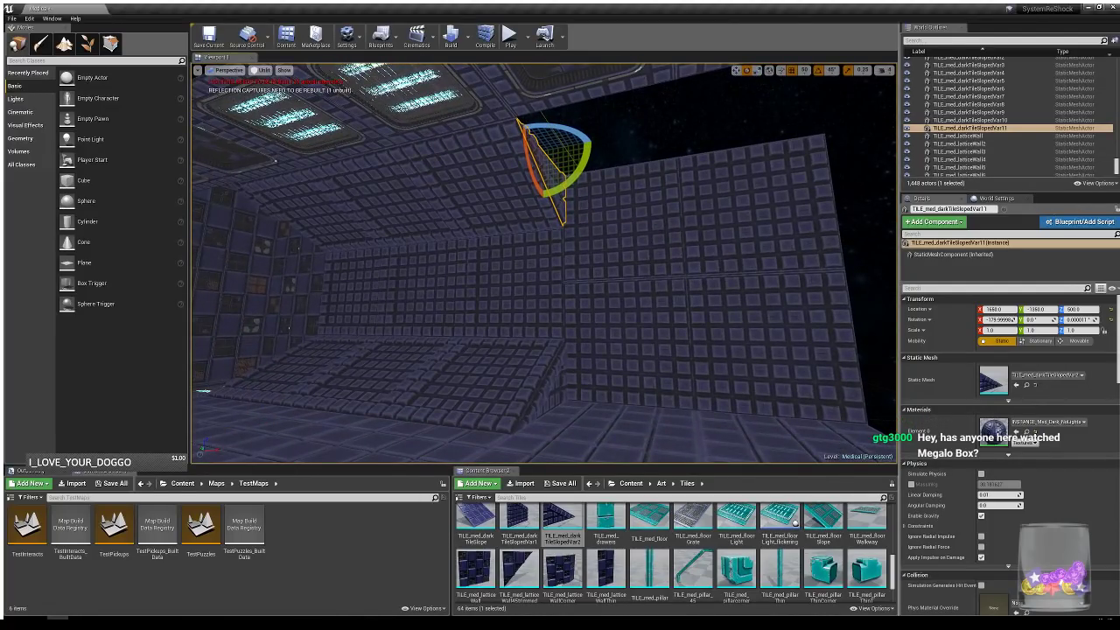
mouse_move(870, 179)
right_mouse_down()
mouse_move(866, 200)
mouse_move(827, 180)
mouse_move(879, 182)
right_mouse_up()
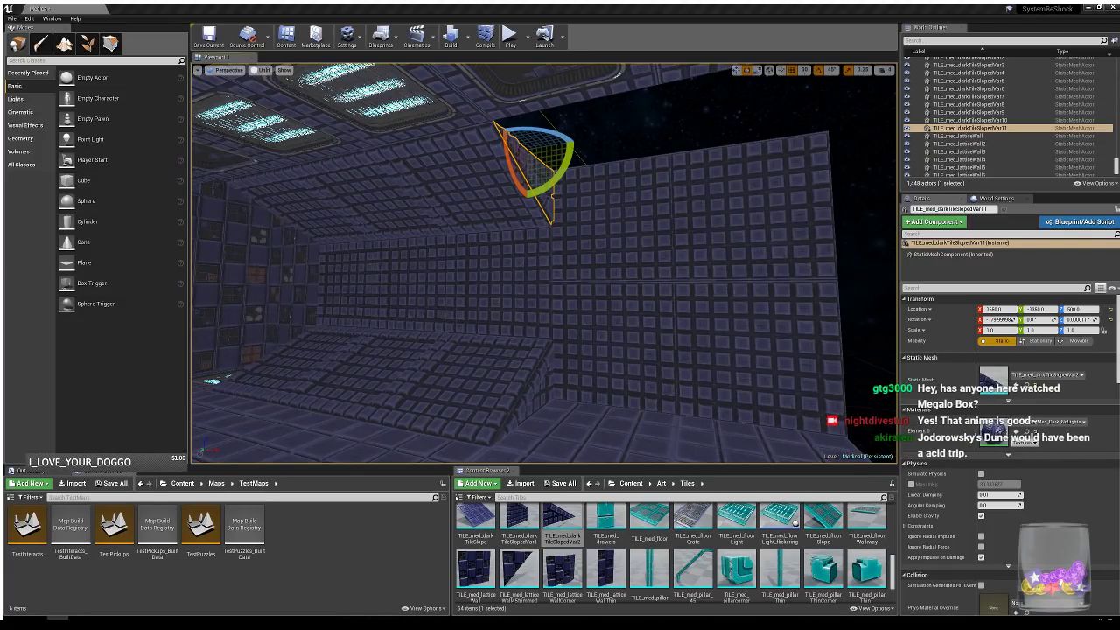
right_click_drag(543, 262, 577, 207)
key("Escape")
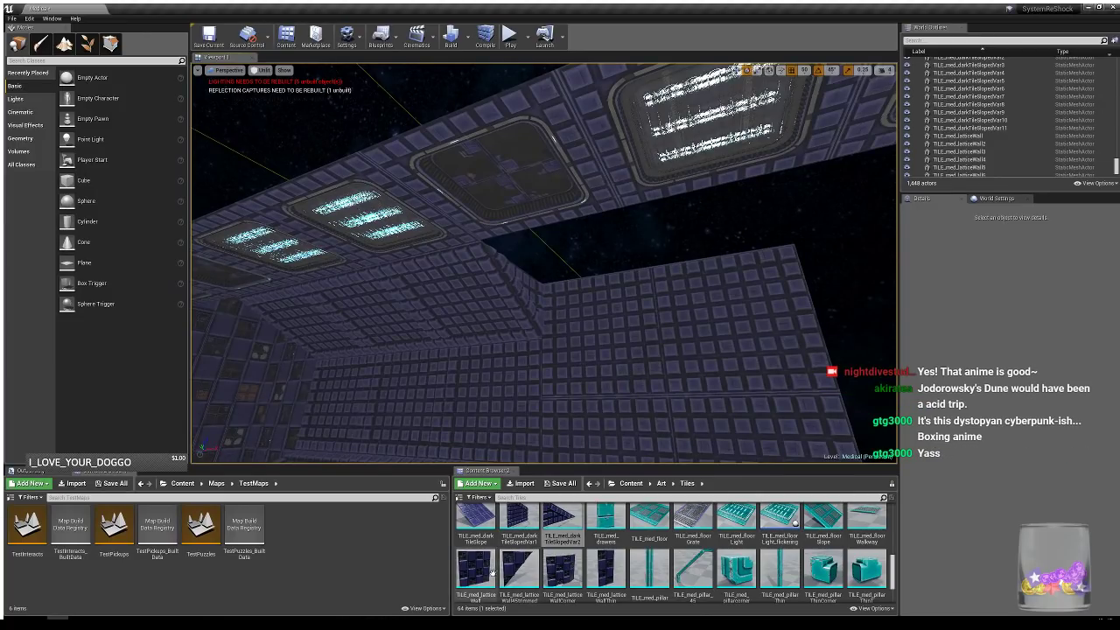
left_click_drag(492, 573, 566, 256)
left_click_drag(628, 302, 566, 345)
right_click_drag(655, 246, 611, 241)
key("w")
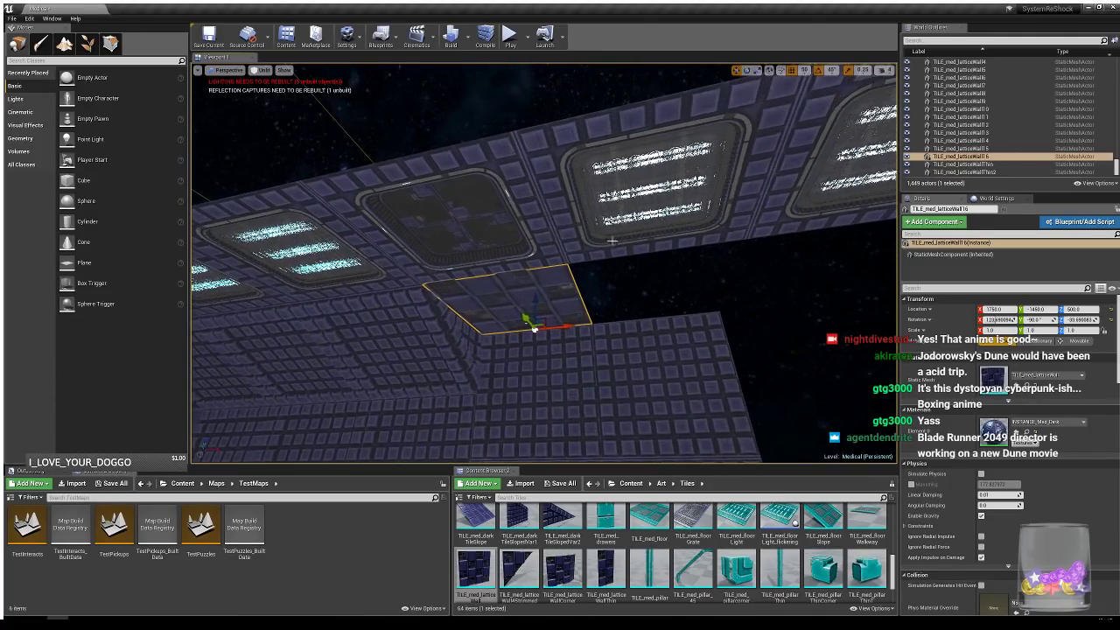
left_click(479, 234)
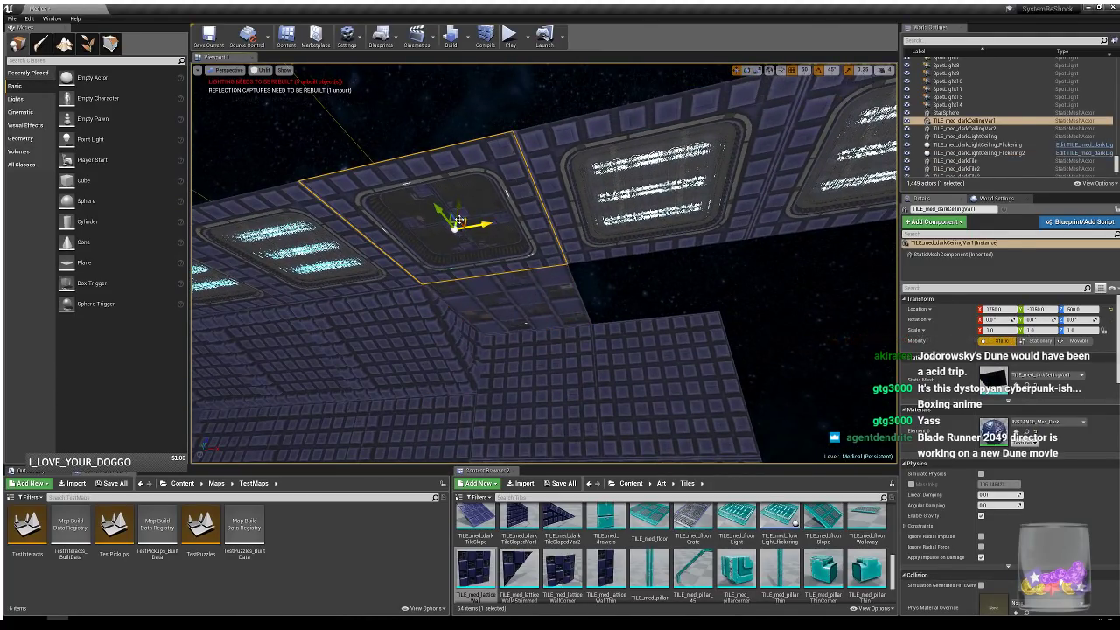
left_click_drag(459, 225, 657, 288, "alt")
- Duplicate the four endmost floor tiles as a block further along the corridor
right_click_drag(657, 289, 537, 358)
left_click(537, 358)
left_click(429, 359, "ctrl")
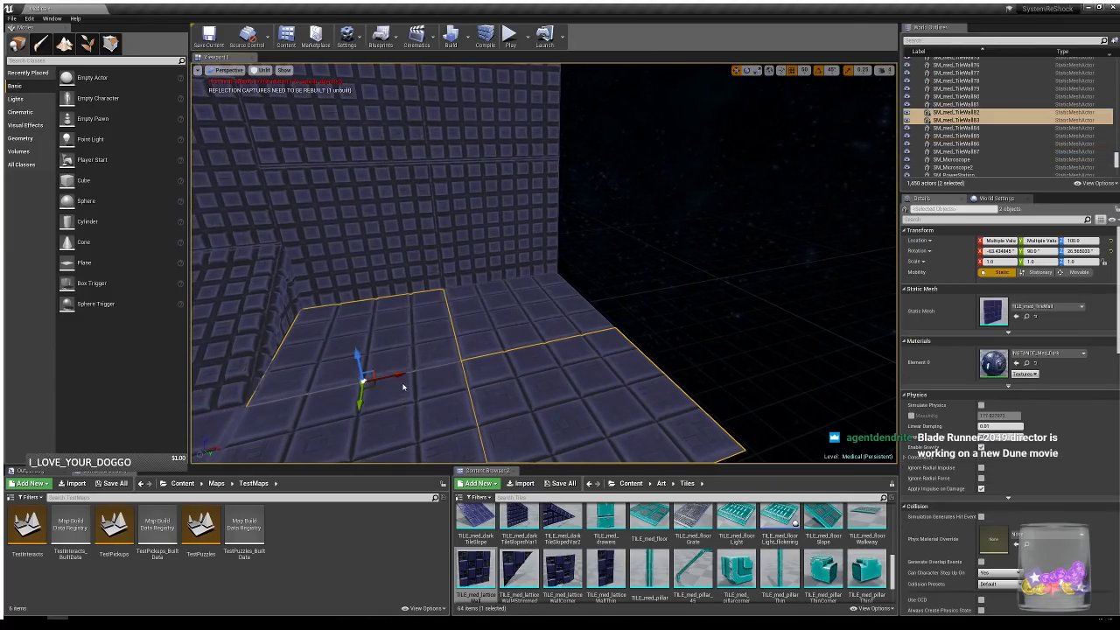
left_click(407, 391, "ctrl")
left_click(491, 334, "ctrl")
left_click_drag(594, 333, 796, 316, "alt")
right_click_drag(659, 327, 623, 296)
right_click_drag(622, 362, 740, 372)
key("s")
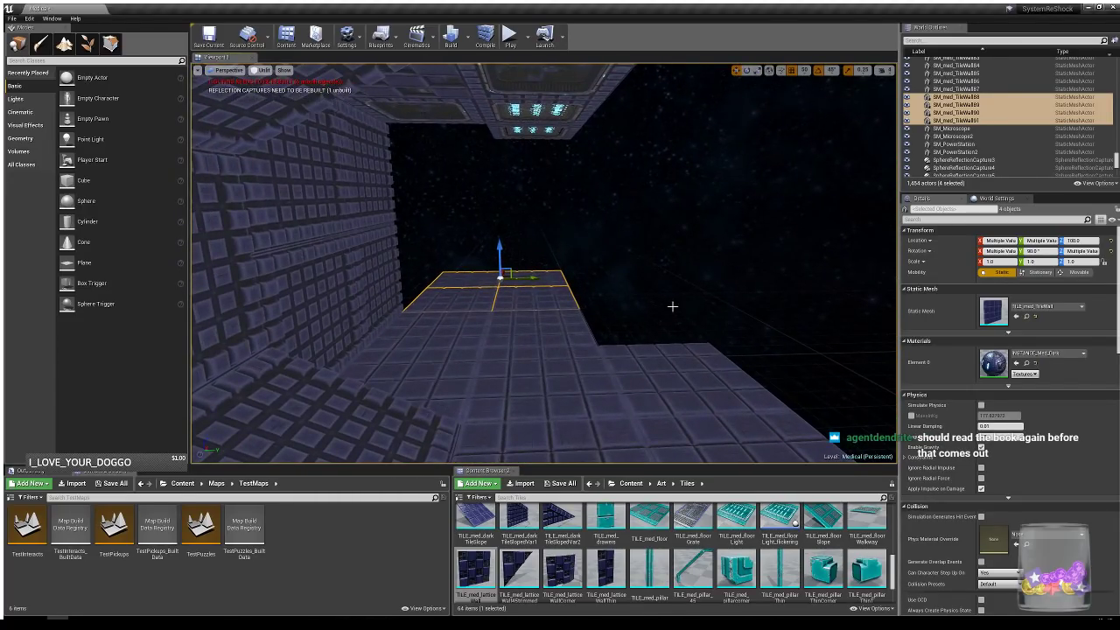
right_click_drag(673, 307, 826, 343)
key("f")
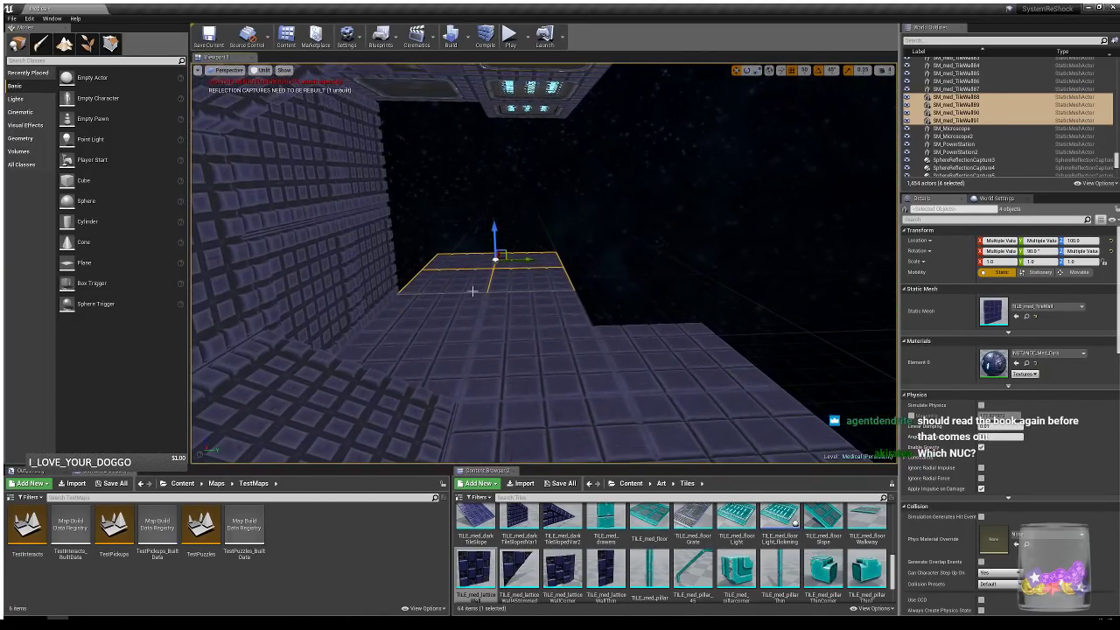
- Duplicate the two stacked dark wall tiles across to the far side of the floor, rotated to -180° about Z
left_click(371, 242)
left_click(360, 185, "ctrl")
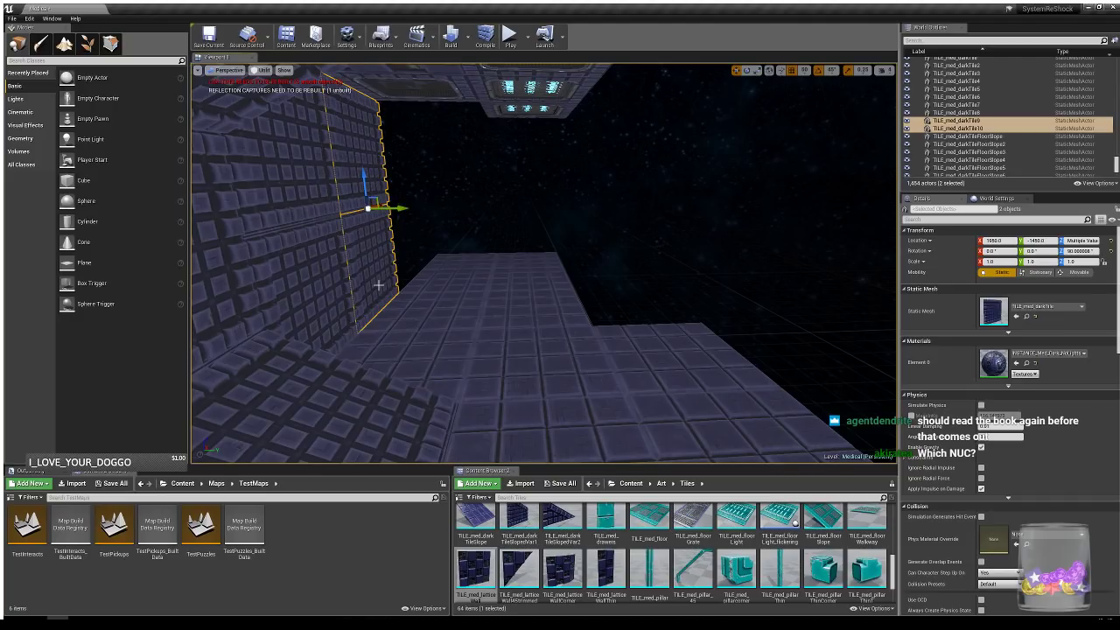
left_click_drag(400, 208, 631, 215, "alt")
key("e")
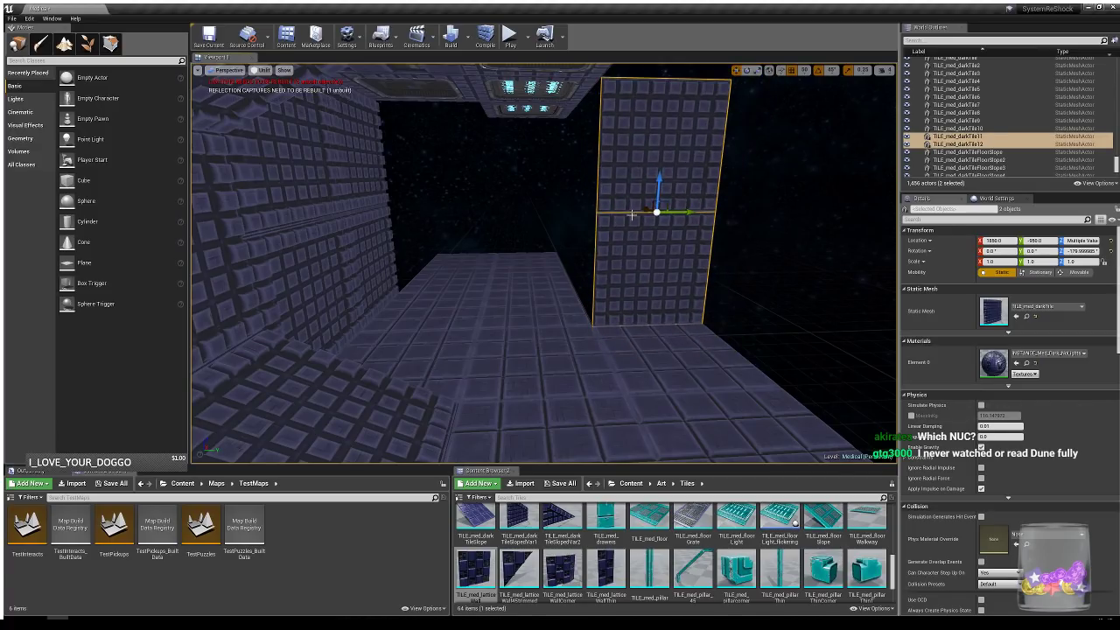
- Duplicate the new stacked wall pair around its corner, rotated to -90° about Z to face the narrower floor section
mouse_move(635, 279)
right_mouse_down()
mouse_move(613, 253)
mouse_move(643, 256)
mouse_move(635, 279)
right_mouse_up()
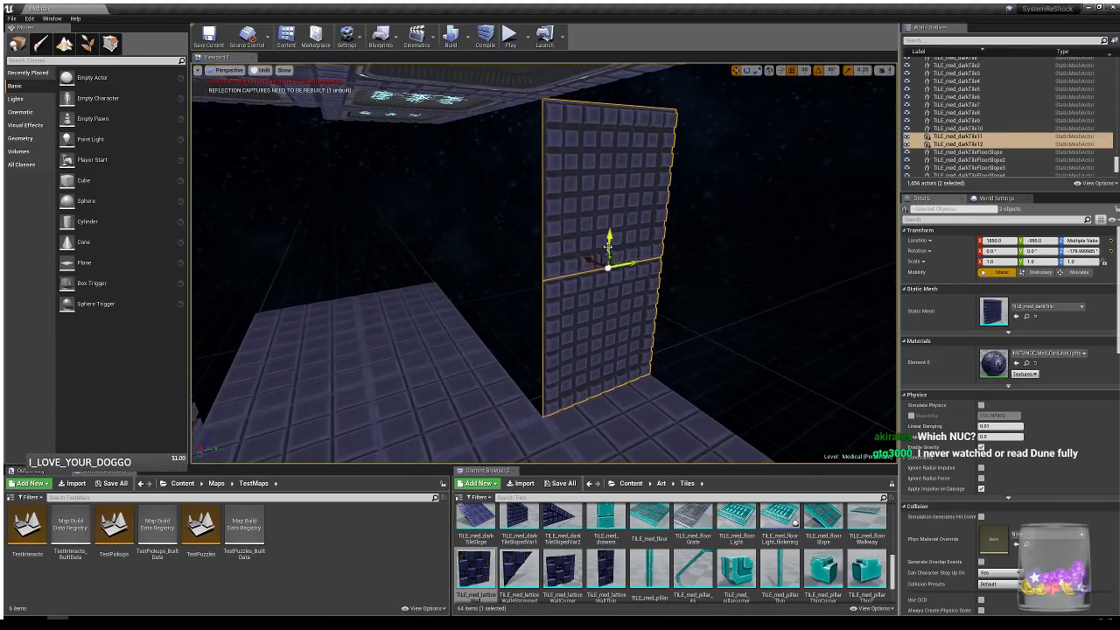
left_click_drag(591, 263, 526, 257, "alt")
key("e")
key("w")
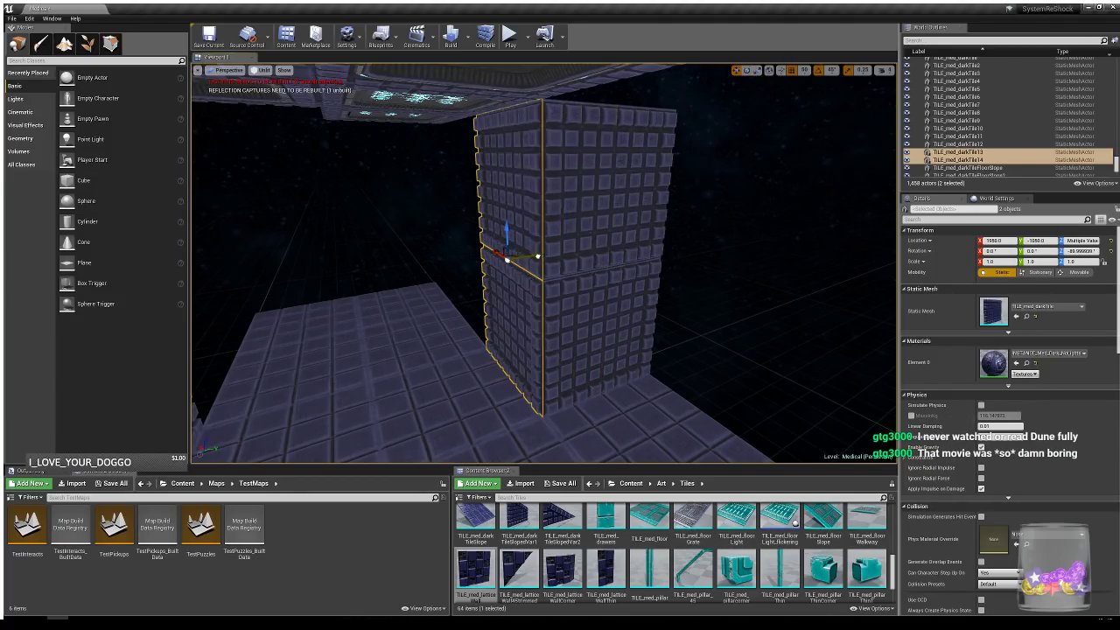
right_click_drag(622, 288, 605, 243)
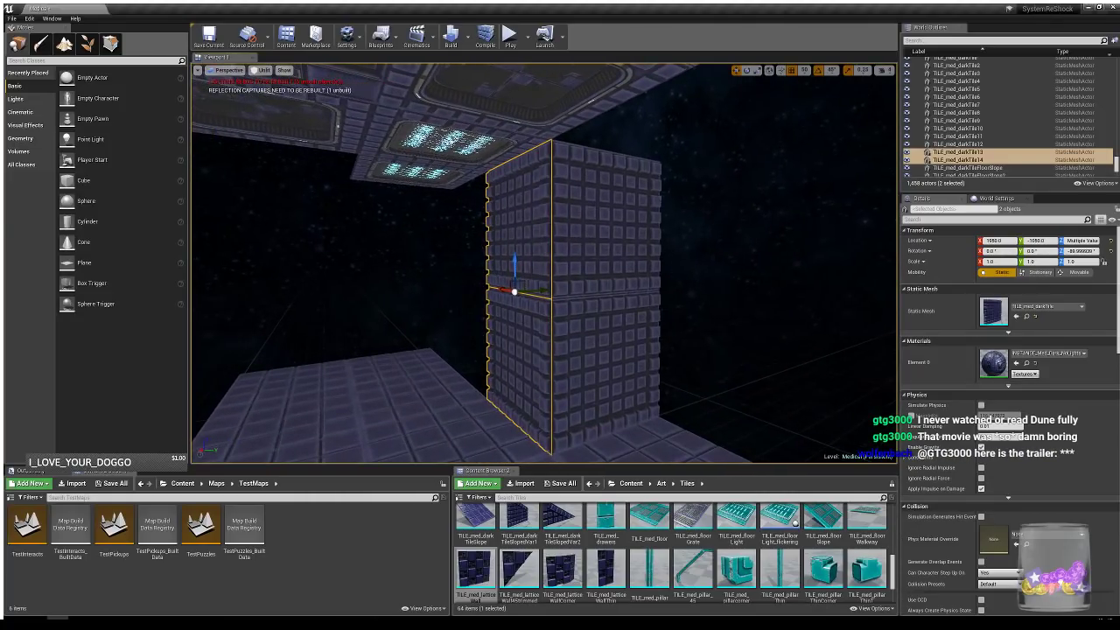
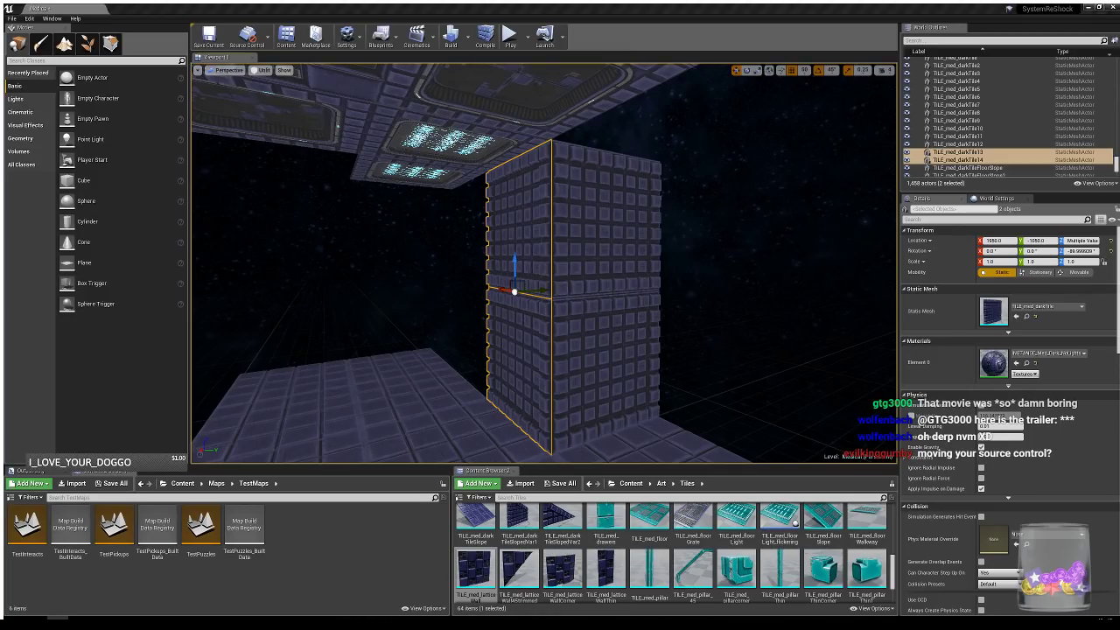
- Fill the ceiling opening beside the corridor lights with TILE_med_latticeWall tiles laid flat at Z 500
left_click(742, 7)
right_click_drag(612, 218, 735, 153)
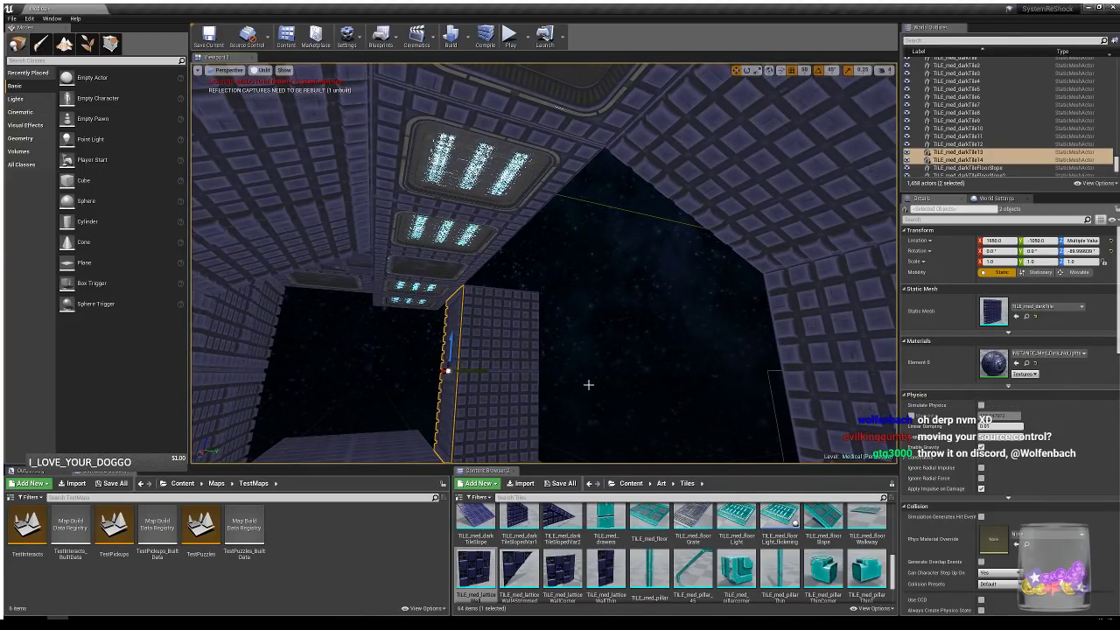
left_click_drag(471, 566, 562, 258)
key("e")
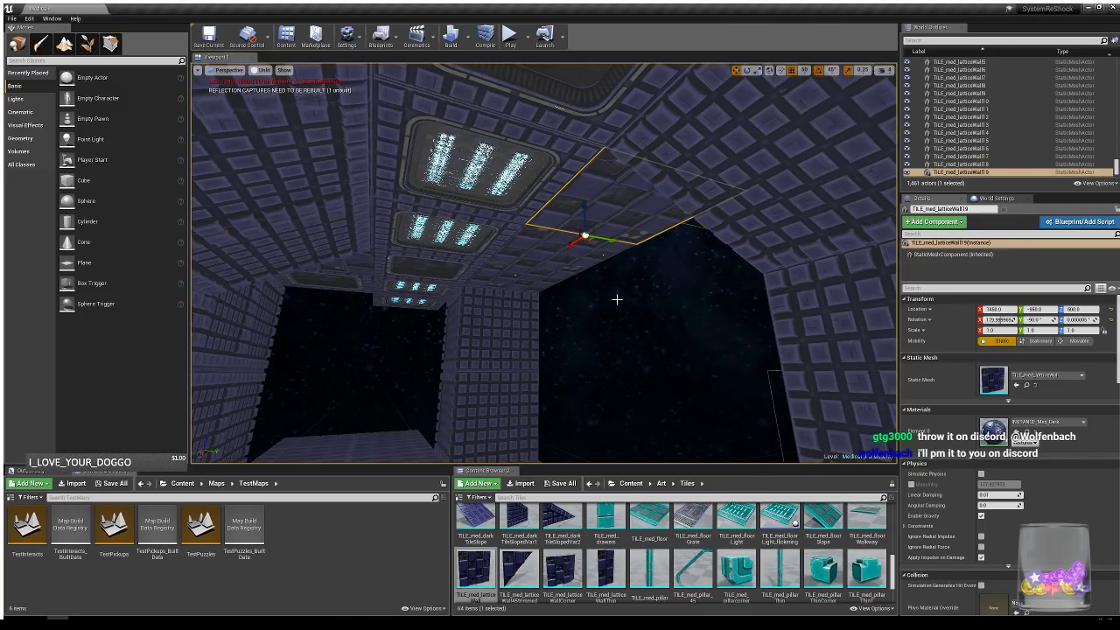
key("w")
- Extend the corridor's side wall beyond the corner with stacked copies of its TILE_med_darkTile
right_click_drag(617, 299, 643, 316)
key("a")
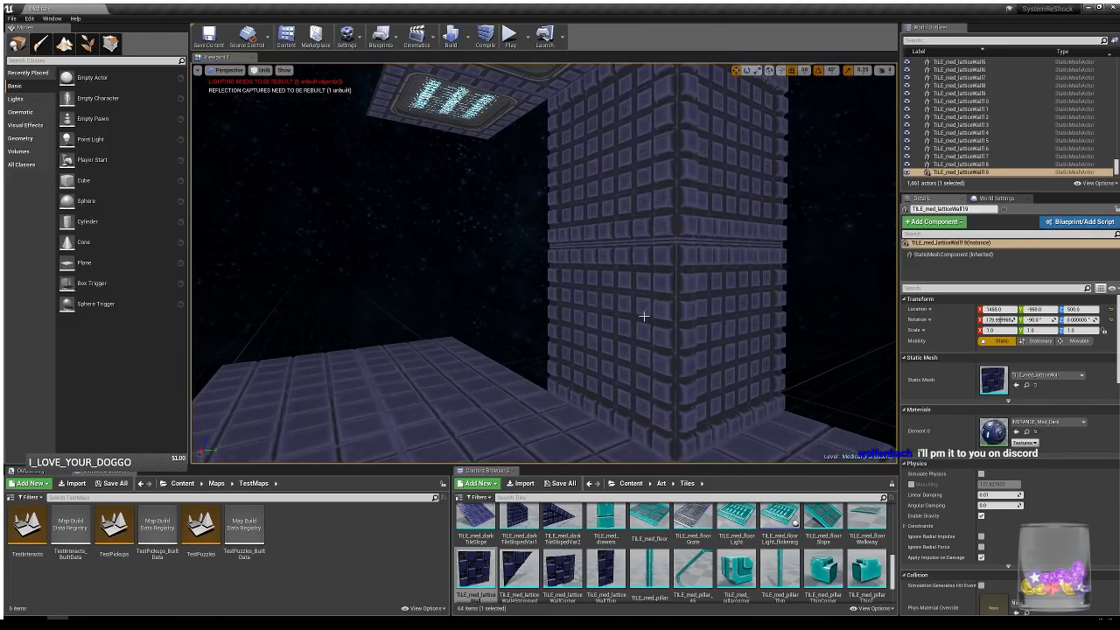
left_click(644, 305)
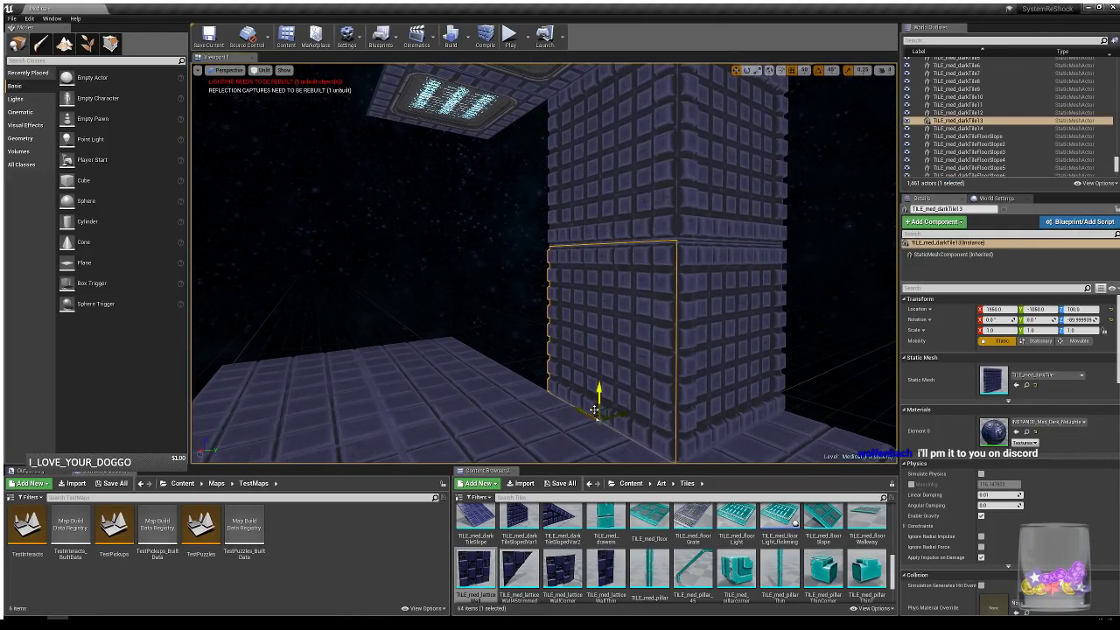
left_click_drag(594, 409, 512, 181, "alt")
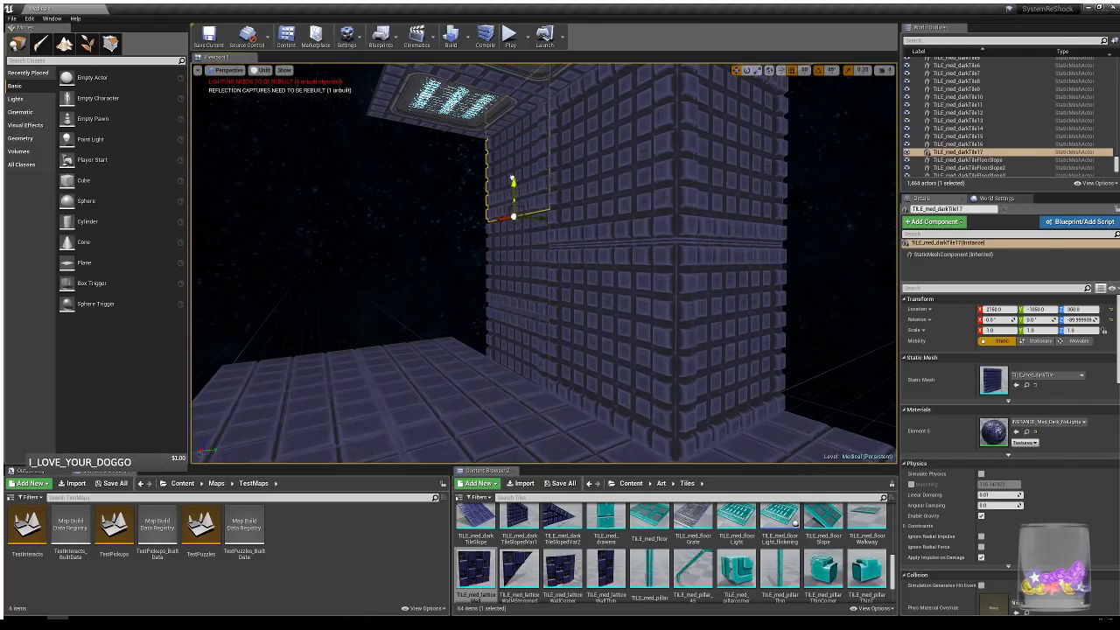
- Place a TILE_med_darkLightDouble at the floor end of the extended side wall, rotated to -90° about Z
right_click_drag(527, 169, 535, 168)
key("w")
key("w")
right_click_drag(631, 299, 560, 325)
scroll(735, 556, "up", 5)
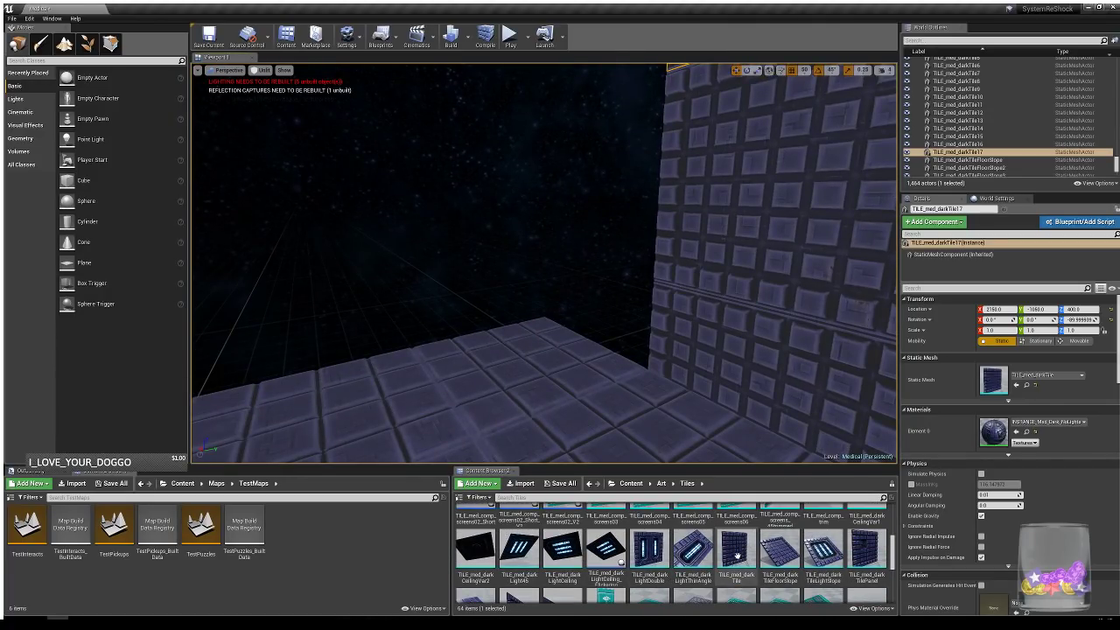
scroll(738, 557, "down", 1)
left_click_drag(648, 538, 579, 328)
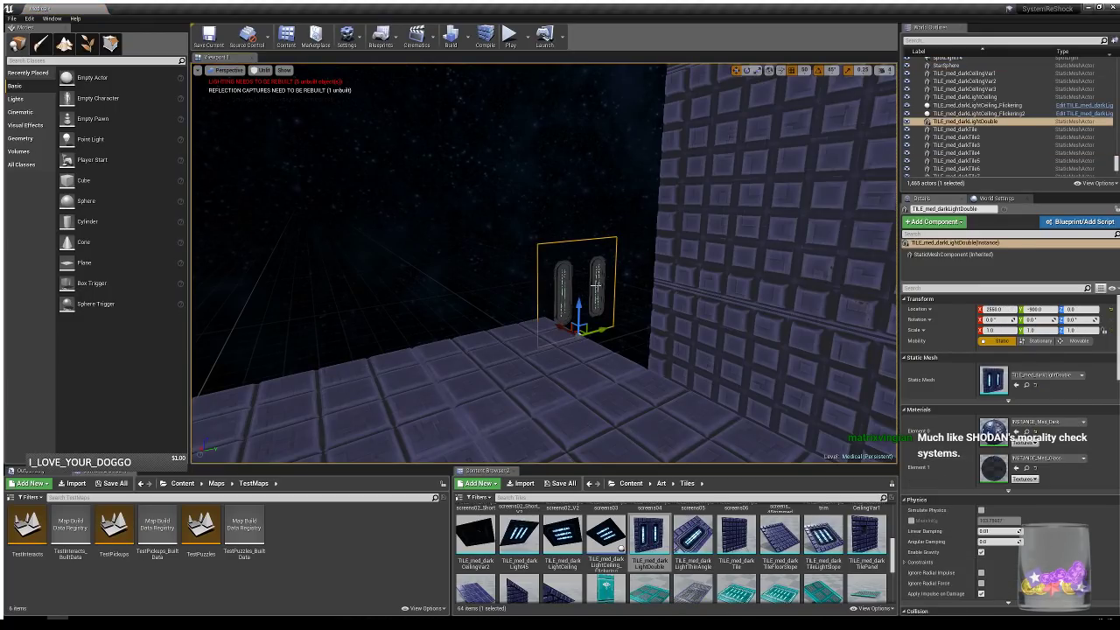
key("ctrl+z")
left_click_drag(649, 538, 543, 339)
key("e")
key("w")
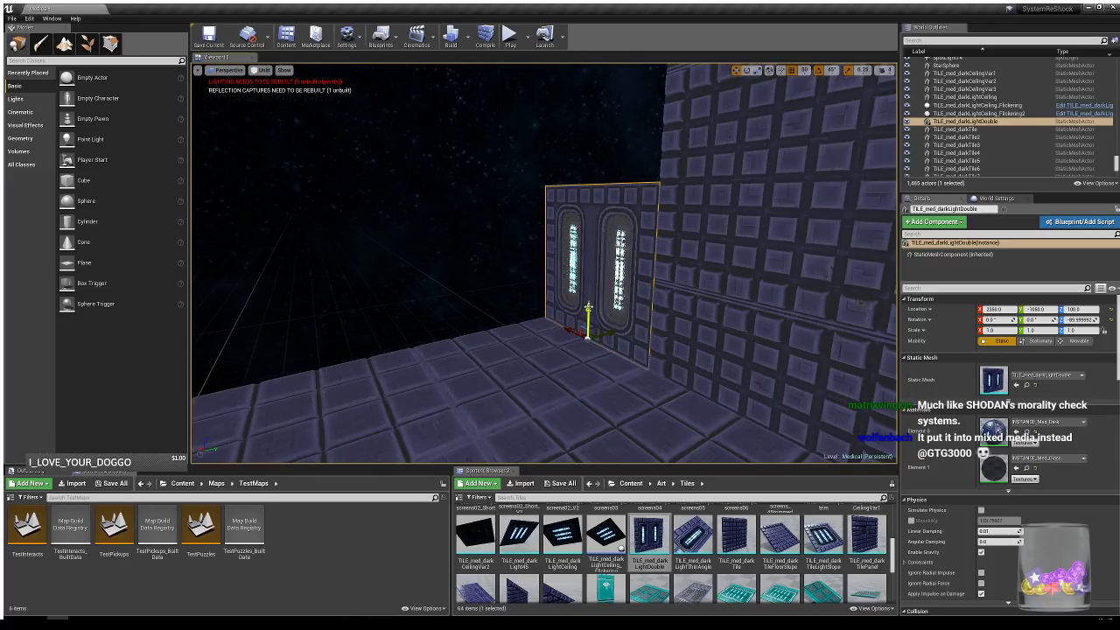
- Duplicate the double light tile directly above itself and select both light tiles
left_click_drag(588, 307, 597, 194, "alt")
left_click(606, 266, "ctrl")
right_click_drag(654, 319, 628, 267)
right_click_drag(609, 420, 621, 437)
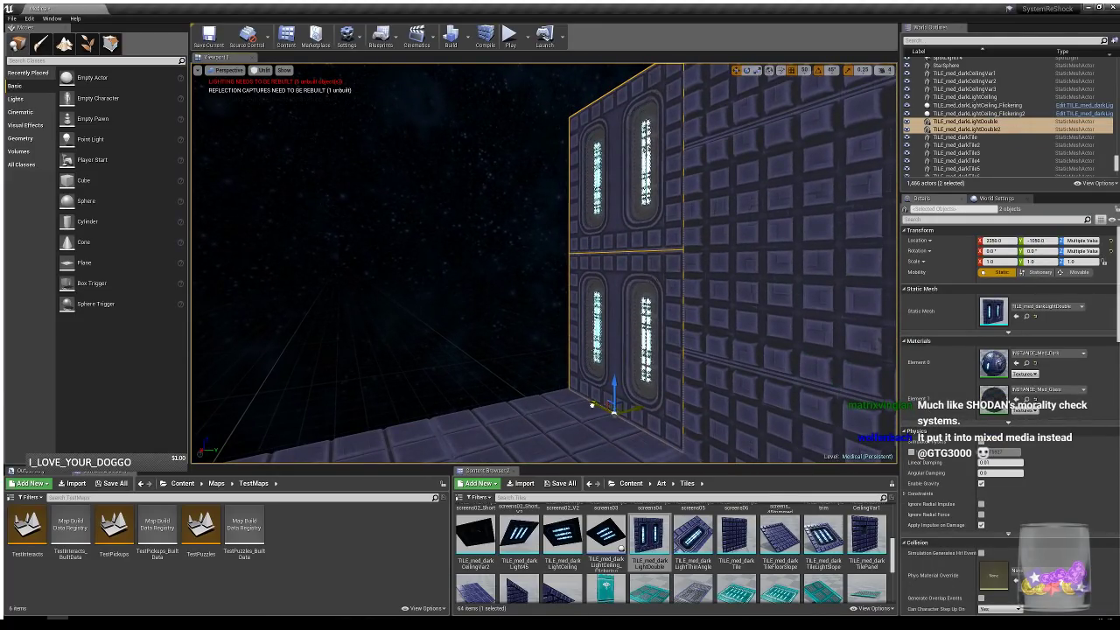
- Duplicate the stacked light pair onto the adjoining end wall, turned to face back down the corridor
left_click_drag(591, 405, 470, 403, "alt")
left_click_drag(568, 258, 538, 247)
key("e")
right_click_drag(538, 248, 548, 287)
key("Escape")
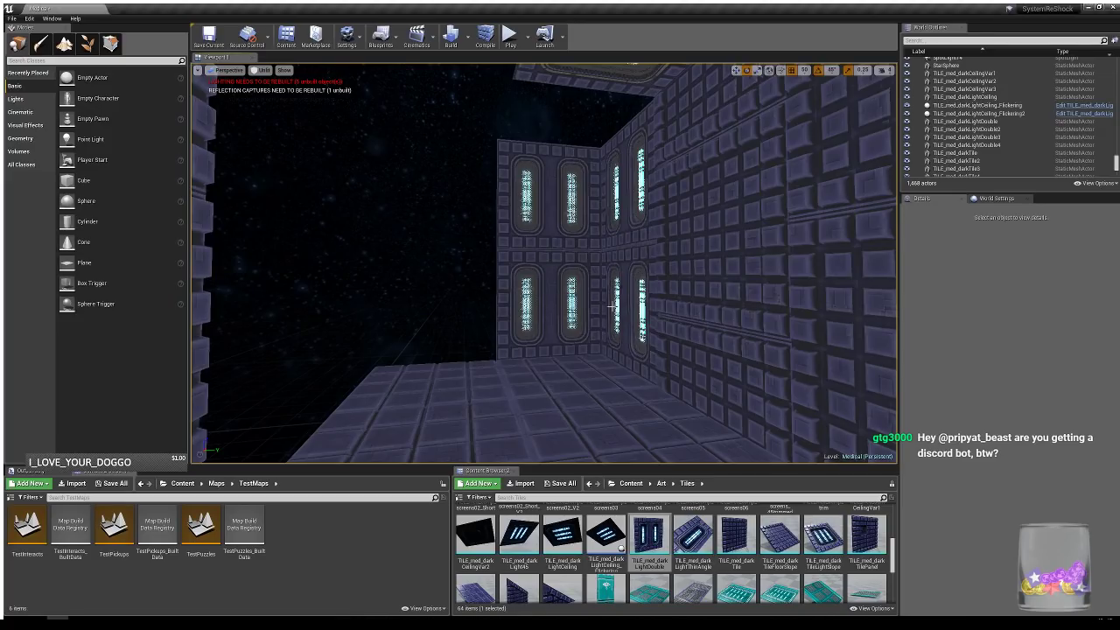
right_click_drag(609, 294, 591, 181)
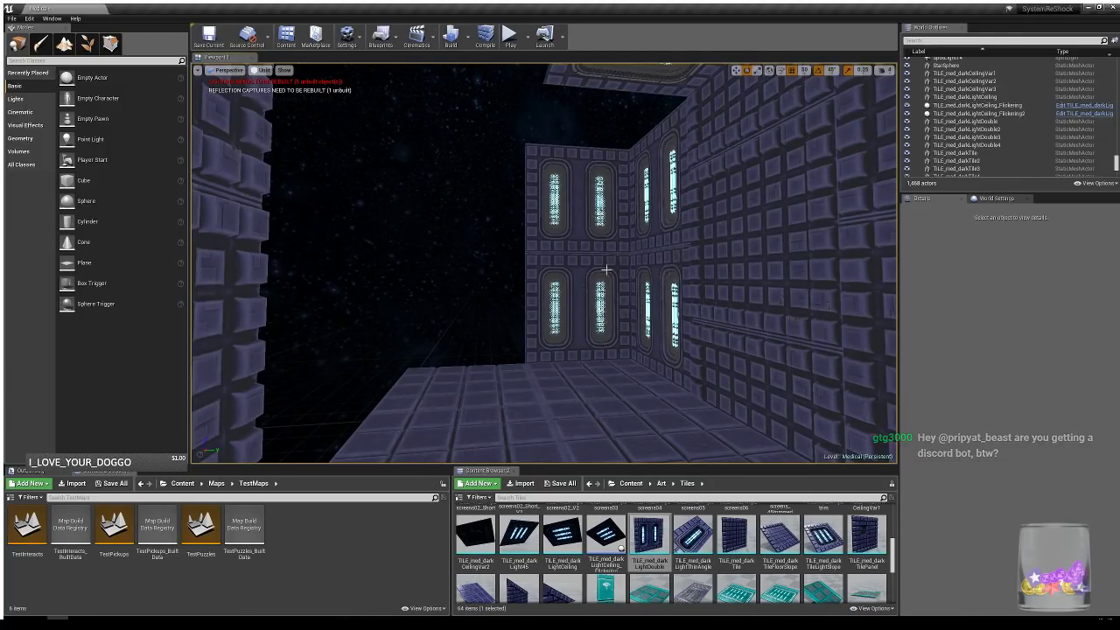
left_click(603, 378)
right_click_drag(603, 378, 635, 361)
left_click(771, 267)
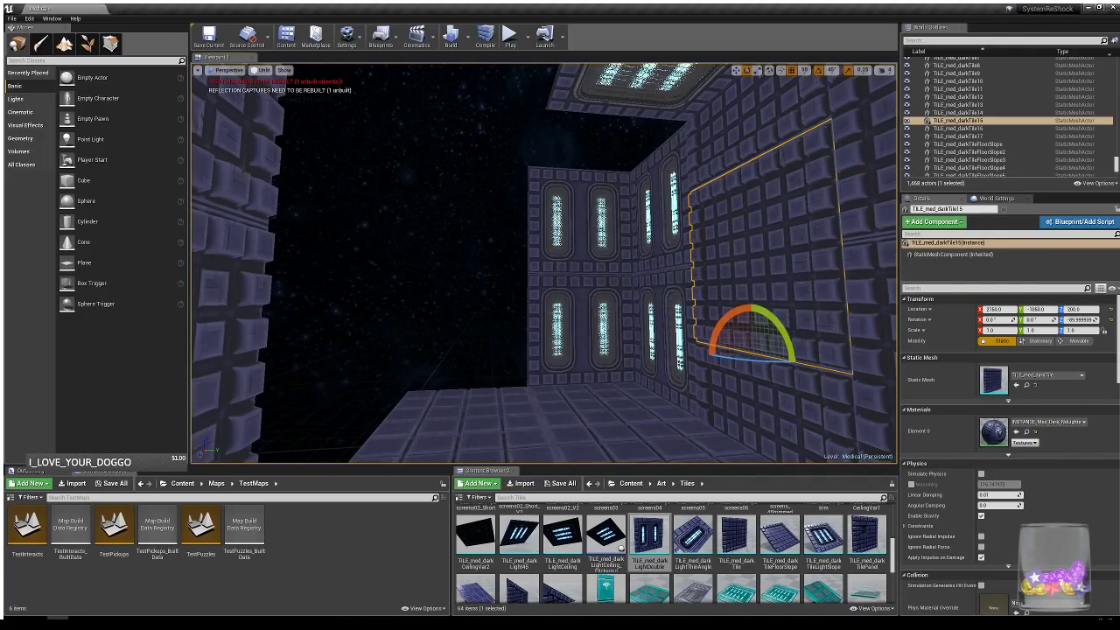
right_click_drag(777, 224, 812, 208)
key("Escape")
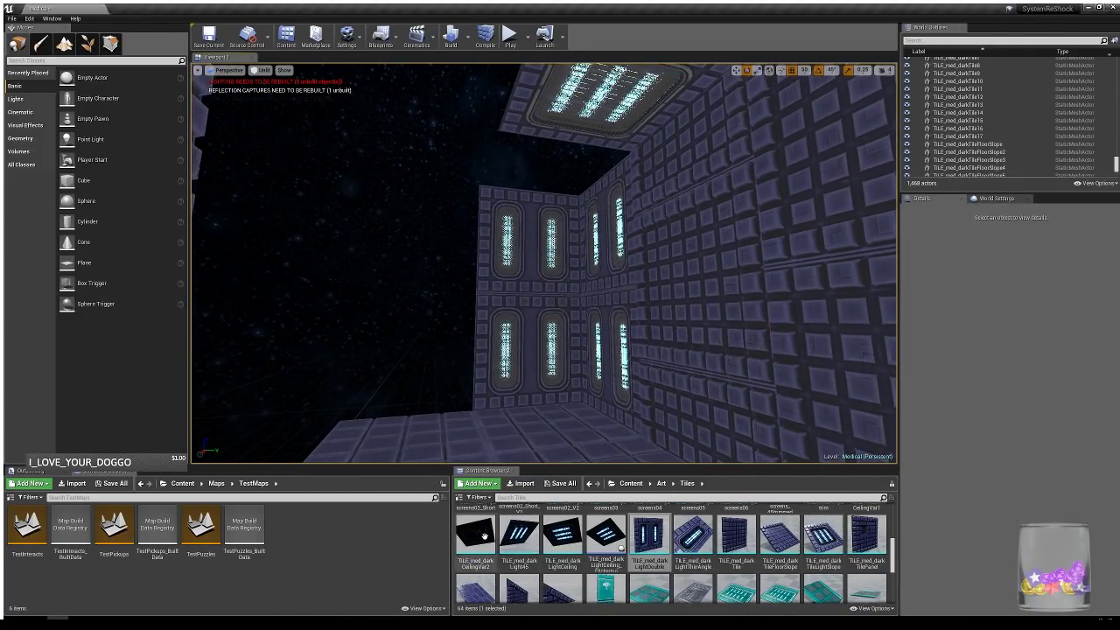
- Place a TILE_med_darkCeilingVar2 on the ceiling at Z 500 above the corner of light tiles
left_click_drag(476, 535, 538, 184)
right_click_drag(615, 238, 615, 238)
mouse_move(517, 281)
right_mouse_down()
mouse_move(547, 281)
mouse_move(503, 292)
right_mouse_up()
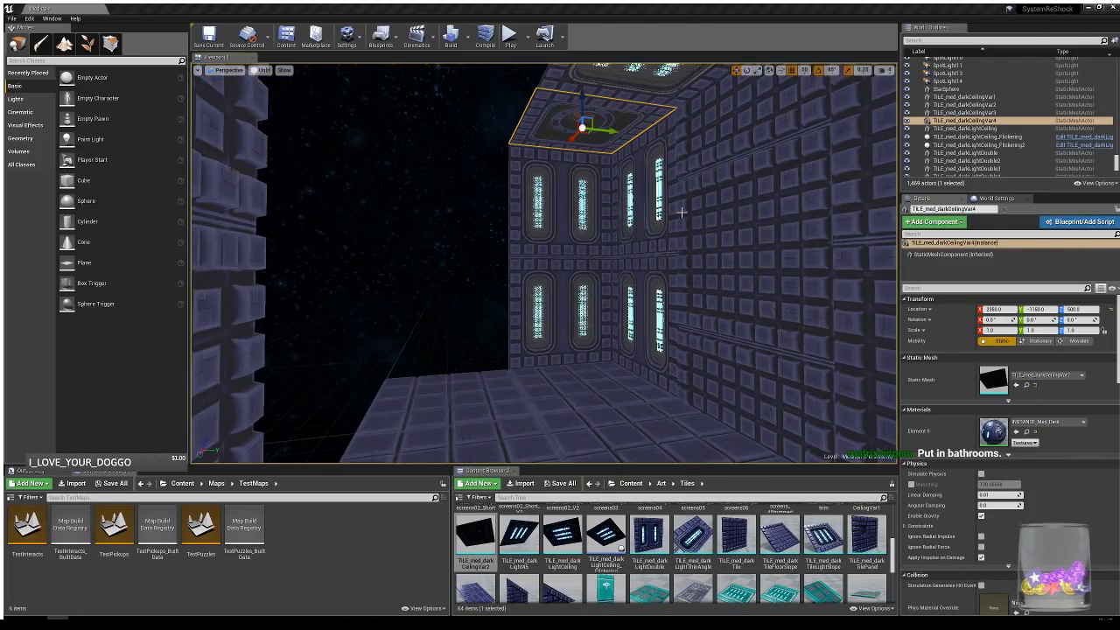
- Place a TILE_med_darkTile flat on the ceiling next to the corner panel and duplicate it along the ceiling
right_click_drag(681, 213, 655, 133)
left_click_drag(735, 535, 559, 212)
key("e")
key("e")
right_click_drag(563, 260, 563, 238)
key("w")
left_click_drag(568, 311, 537, 281, "alt")
right_click_drag(537, 282, 546, 410)
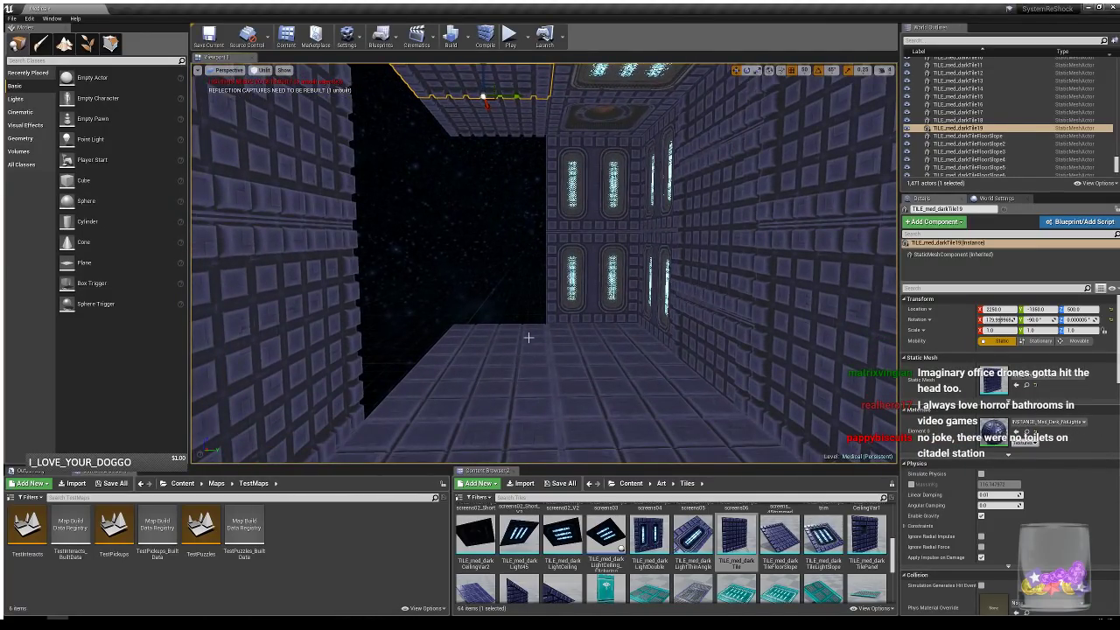
- Duplicate the opposite wall's two stacked dark tiles to the corridor end beside the lights, rotated to -180° about Z
left_click(336, 255)
left_click(334, 185, "ctrl")
right_click_drag(334, 185, 302, 210)
left_click_drag(433, 251, 560, 193, "alt")
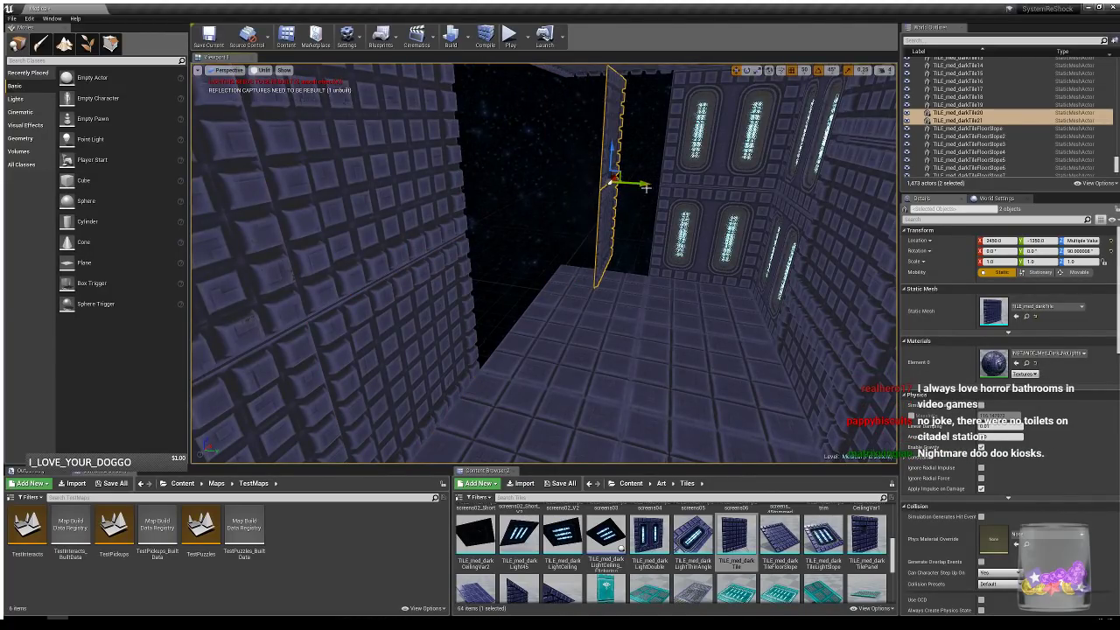
key("e")
left_click_drag(642, 189, 588, 191)
right_click_drag(588, 191, 649, 178)
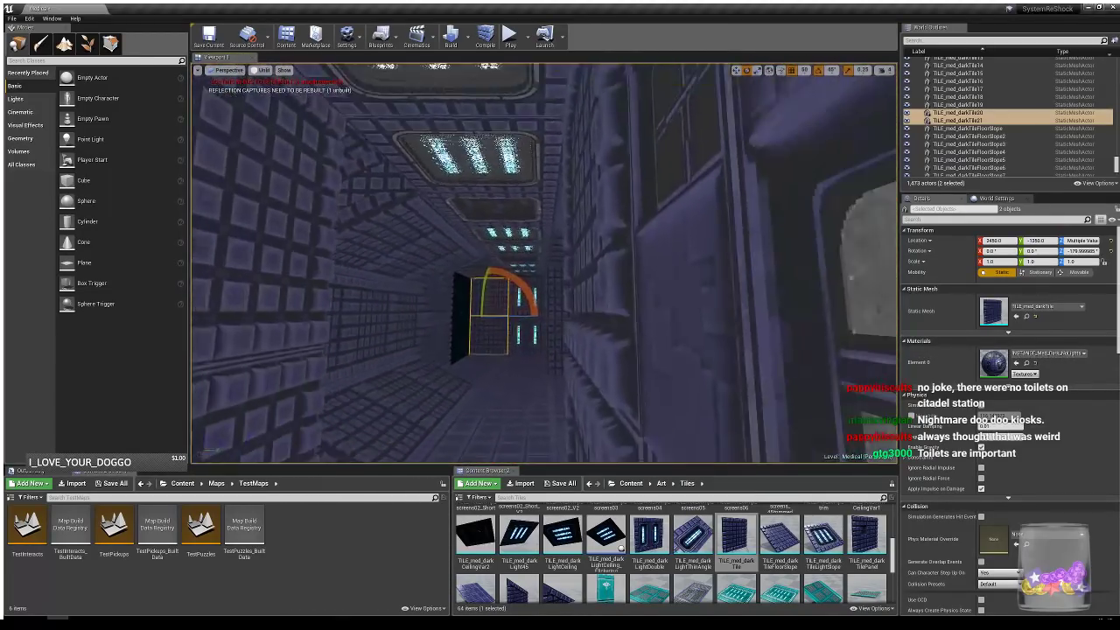
- Duplicate the large area's two triangular floor slope corner tiles up to the ceiling and turn them upside down
key("w")
right_click_drag(649, 179, 508, 196)
key("s")
key("w")
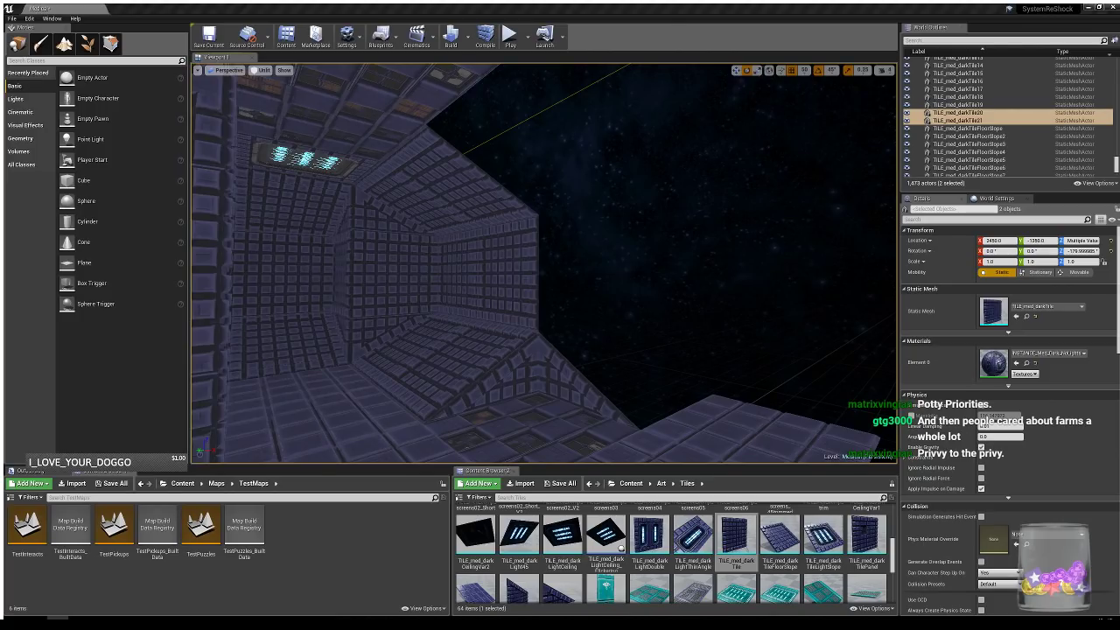
right_click_drag(560, 329, 542, 335)
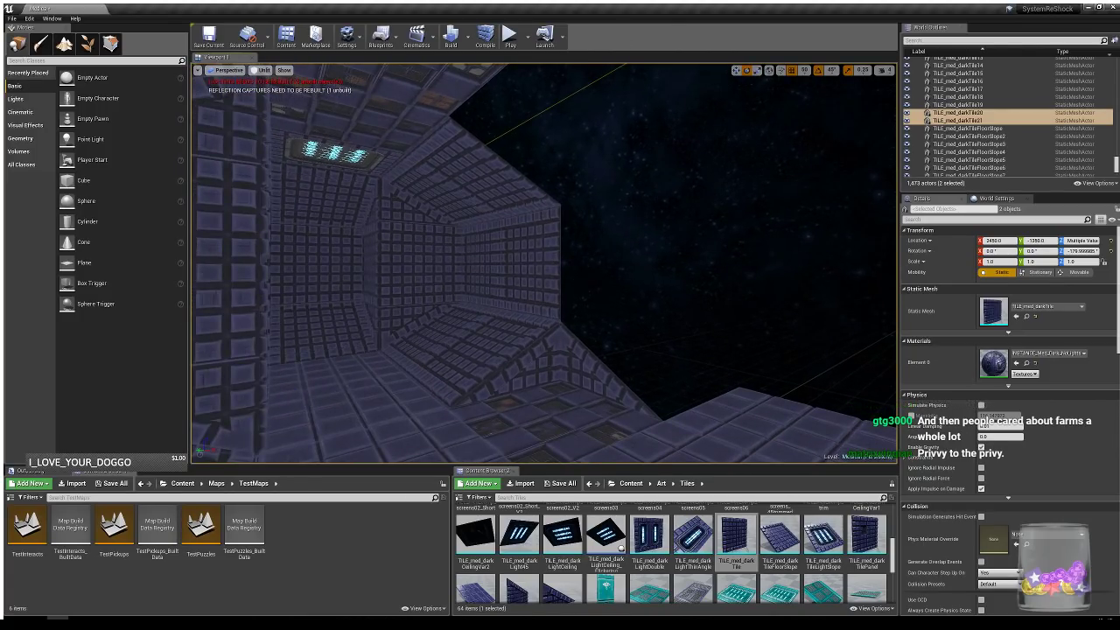
left_click(513, 367)
left_click(590, 372, "ctrl")
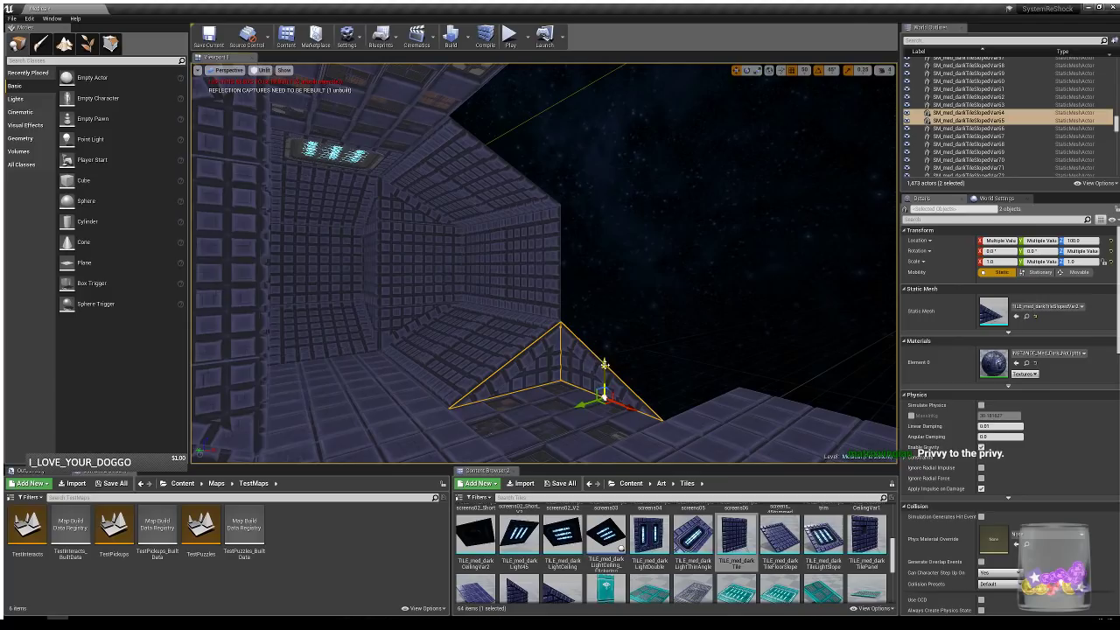
left_click_drag(605, 365, 591, 173, "alt")
key("e")
left_click_drag(482, 229, 512, 272)
left_click_drag(486, 185, 501, 79)
key("w")
left_click_drag(483, 125, 628, 123)
right_click_drag(572, 227, 573, 227)
- Duplicate the floor slope tile to the other side of the triangular corner, turned to follow the side passage
left_click(521, 259)
left_click(438, 335)
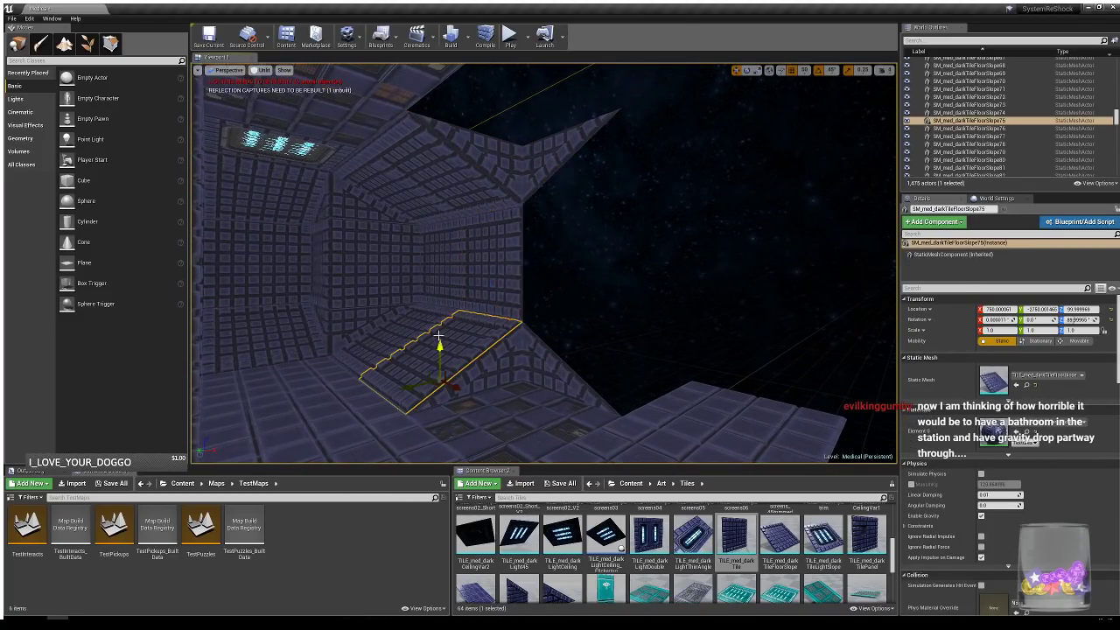
right_click_drag(583, 314, 492, 330)
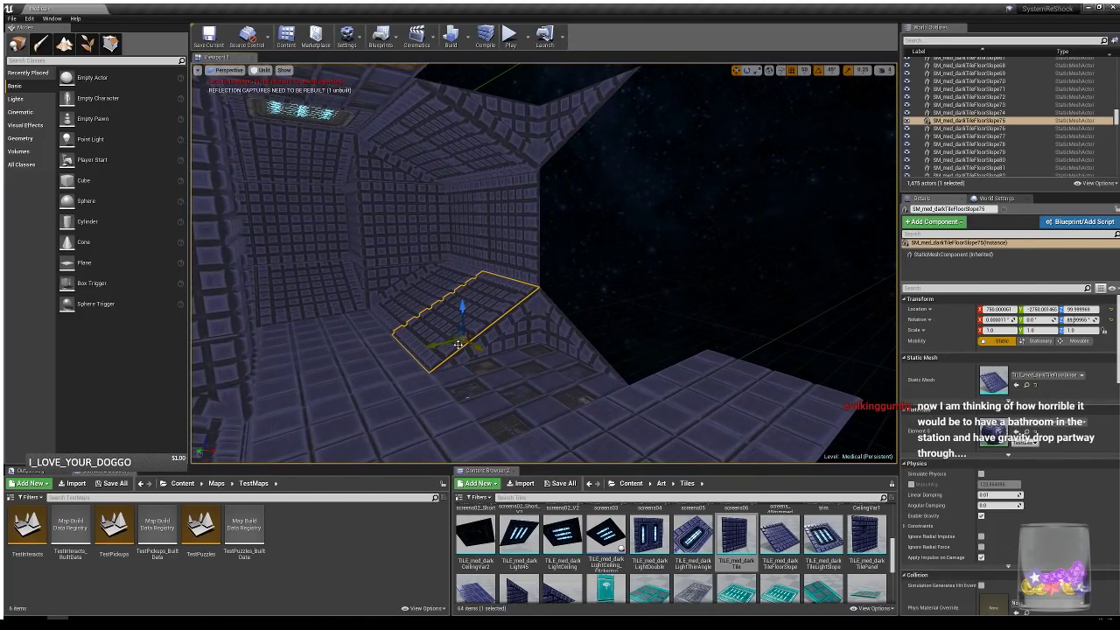
left_click_drag(458, 344, 641, 329, "alt")
key("e")
- Duplicate the dark wall tile around the corner above the new floor slope, rotated to 0° about Z
left_click(523, 248)
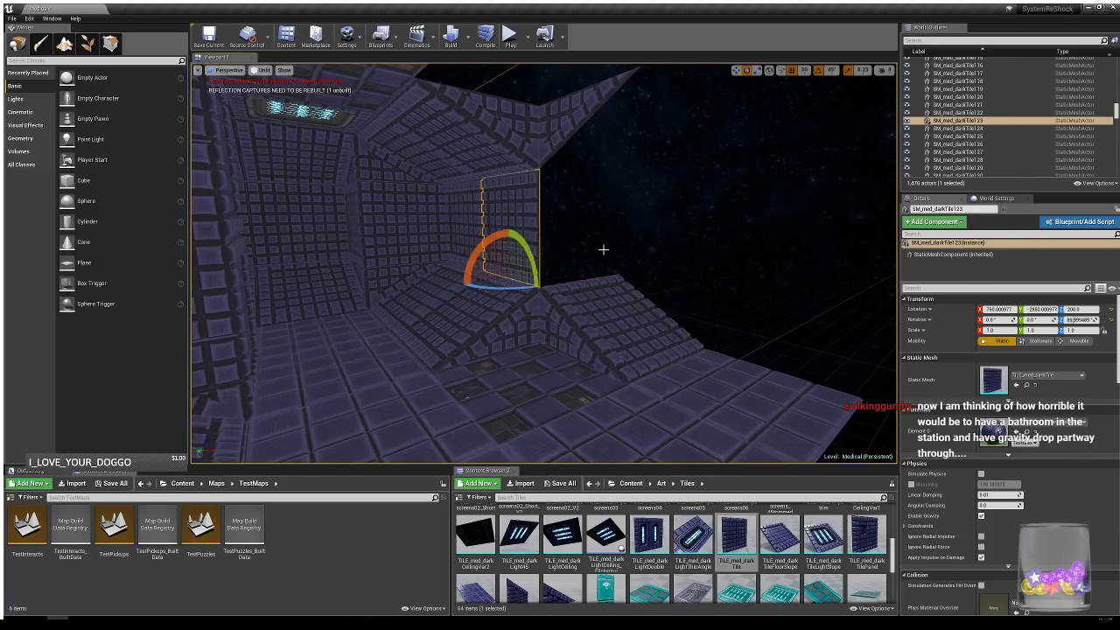
right_click_drag(603, 249, 623, 262)
key("w")
left_click_drag(482, 264, 572, 274, "alt")
key("e")
right_click_drag(643, 276, 651, 256)
key("w")
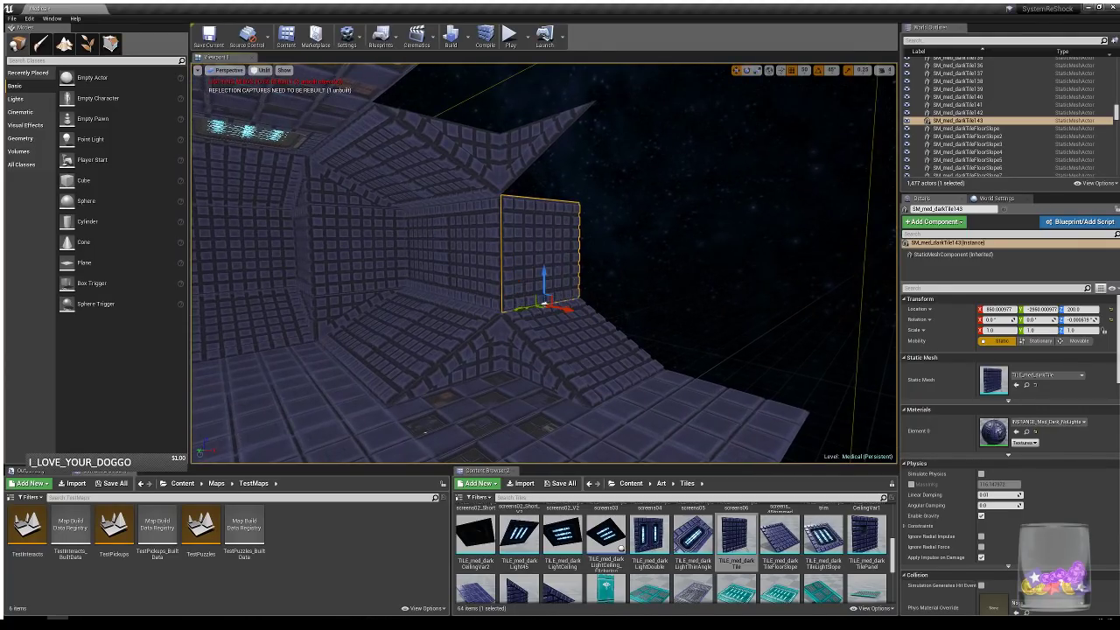
- Duplicate the side passage's floor slope up to the ceiling at Z 500, flipped upside down
left_click(609, 345)
left_click_drag(583, 321, 574, 82, "alt")
key("e")
left_click_drag(567, 165, 581, 180)
right_click_drag(604, 226, 676, 226)
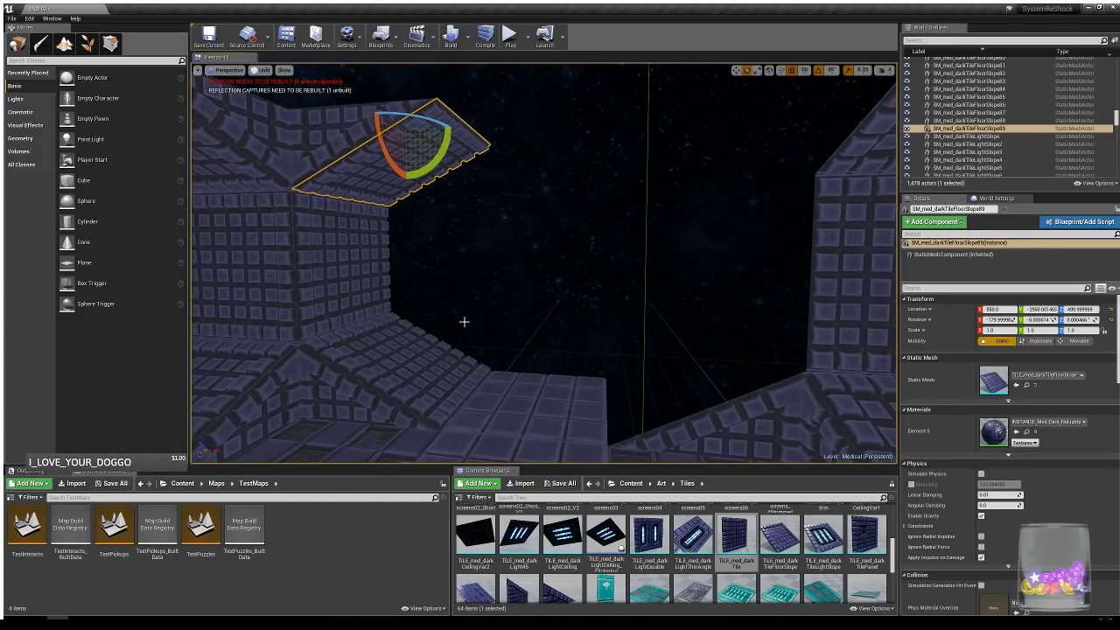
- Duplicate the passage's floor slope, wall tile and ceiling slope together to its opposite side, turned to face the originals
left_click(397, 338)
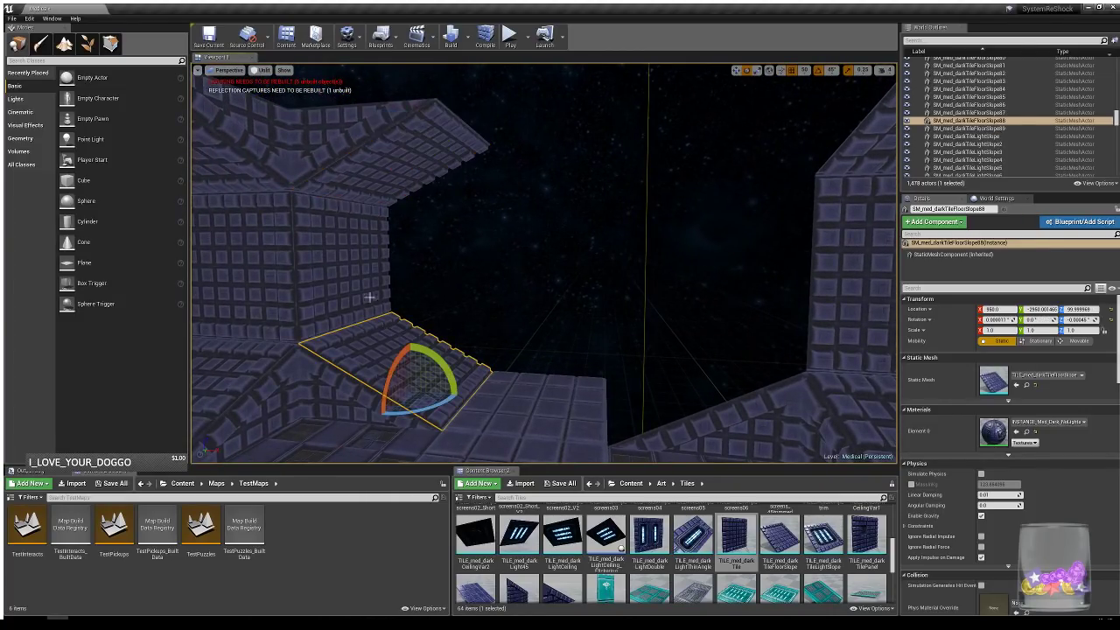
left_click(381, 170)
left_click(380, 312, "ctrl")
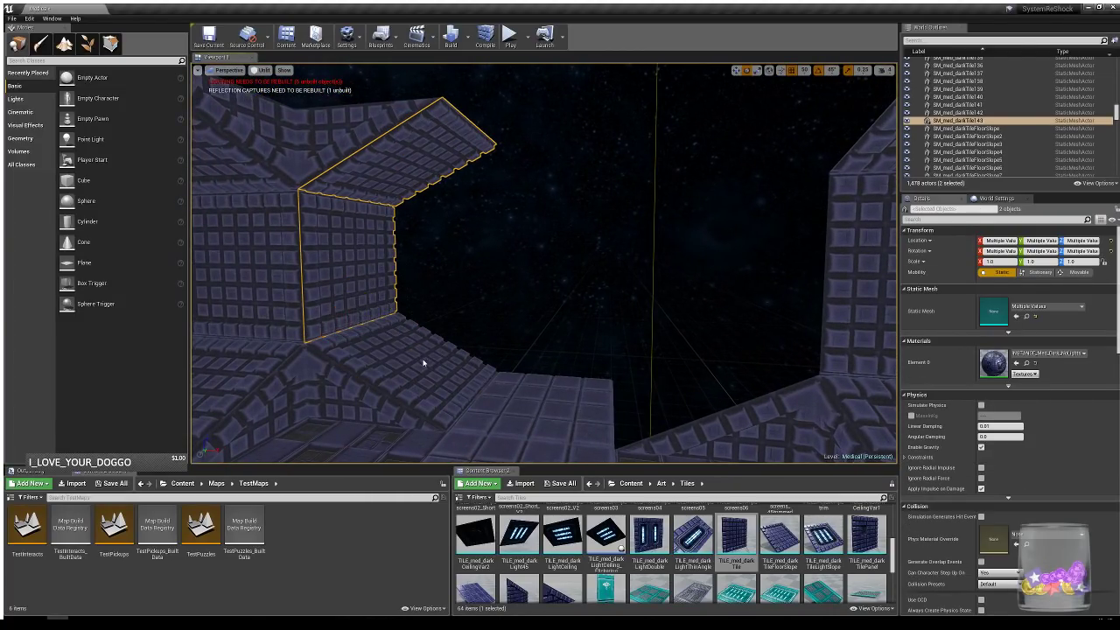
left_click(423, 364, "ctrl")
key("w")
left_click_drag(443, 395, 724, 424, "alt")
key("e")
left_click_drag(679, 96, 629, 118)
mouse_move(751, 224)
right_mouse_down()
mouse_move(748, 215)
mouse_move(766, 216)
mouse_move(751, 222)
right_mouse_up()
mouse_move(664, 300)
right_mouse_down()
mouse_move(643, 321)
mouse_move(656, 312)
right_mouse_up()
- Place a TILE_med_darkTileSlopedVar1 tile across the end of the side passage's wall at Z 300, rotated 90° about Z
left_click(409, 271)
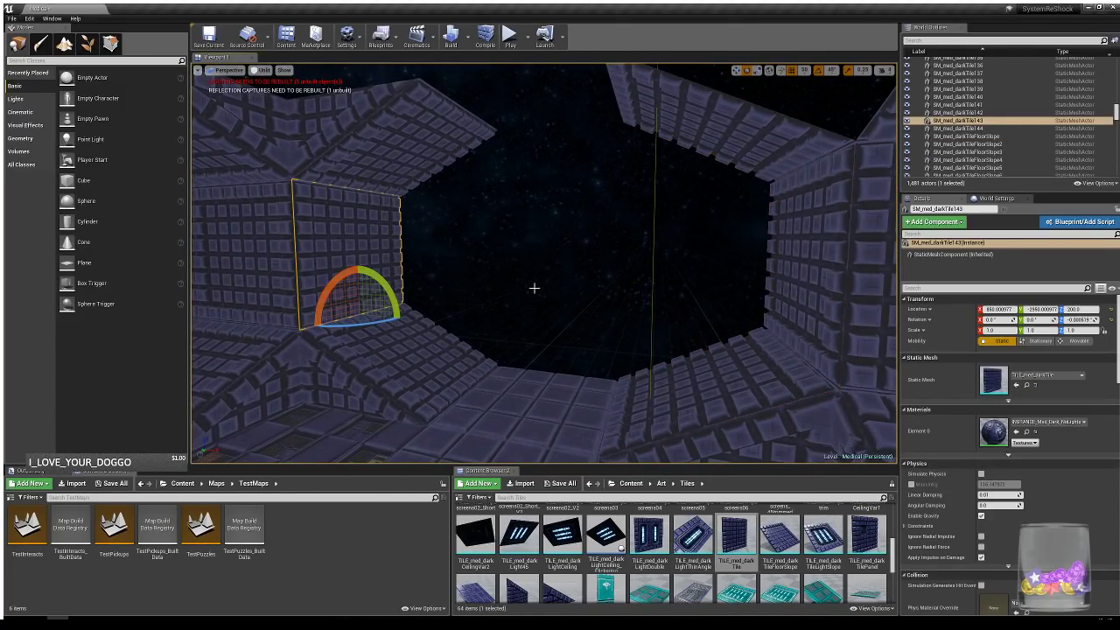
right_click_drag(535, 288, 516, 290)
right_click_drag(427, 276, 376, 249)
key("w")
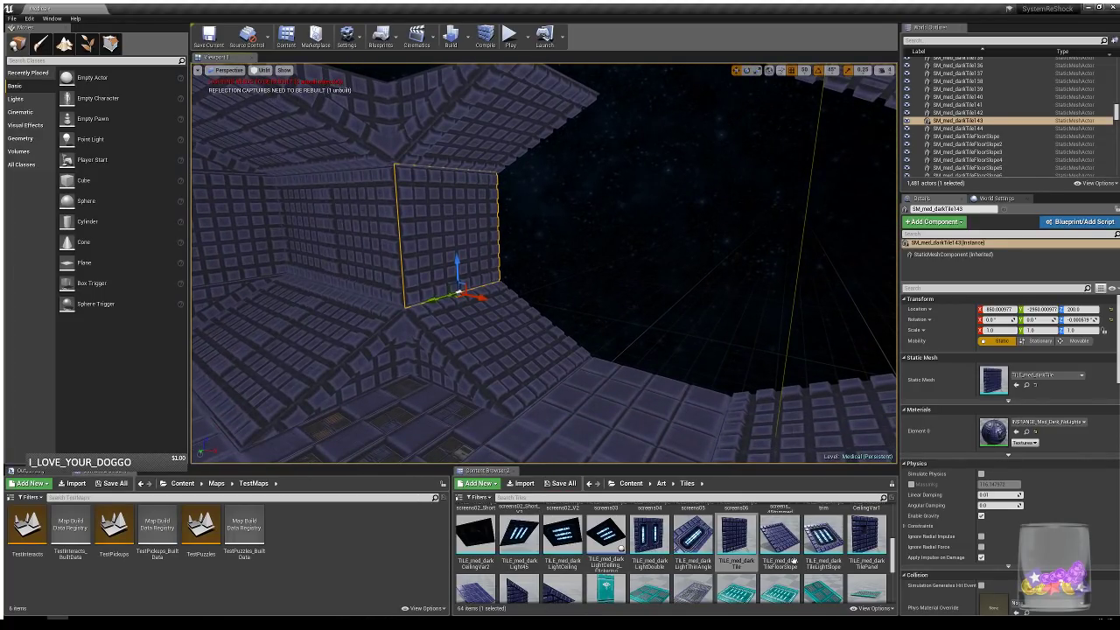
scroll(845, 555, "up", 1)
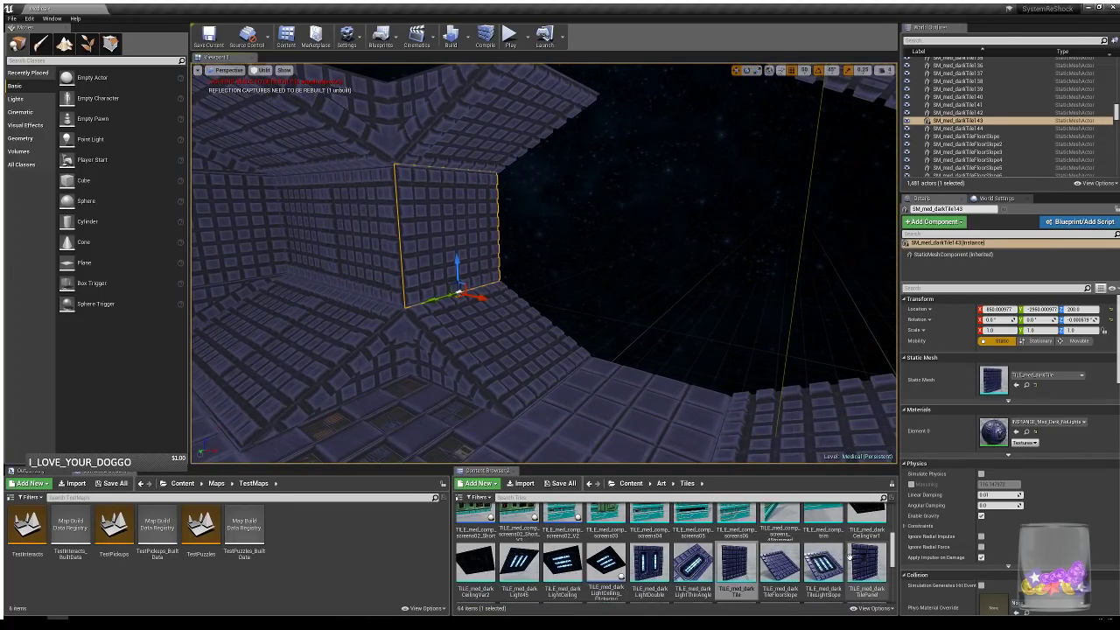
scroll(848, 556, "down", 1)
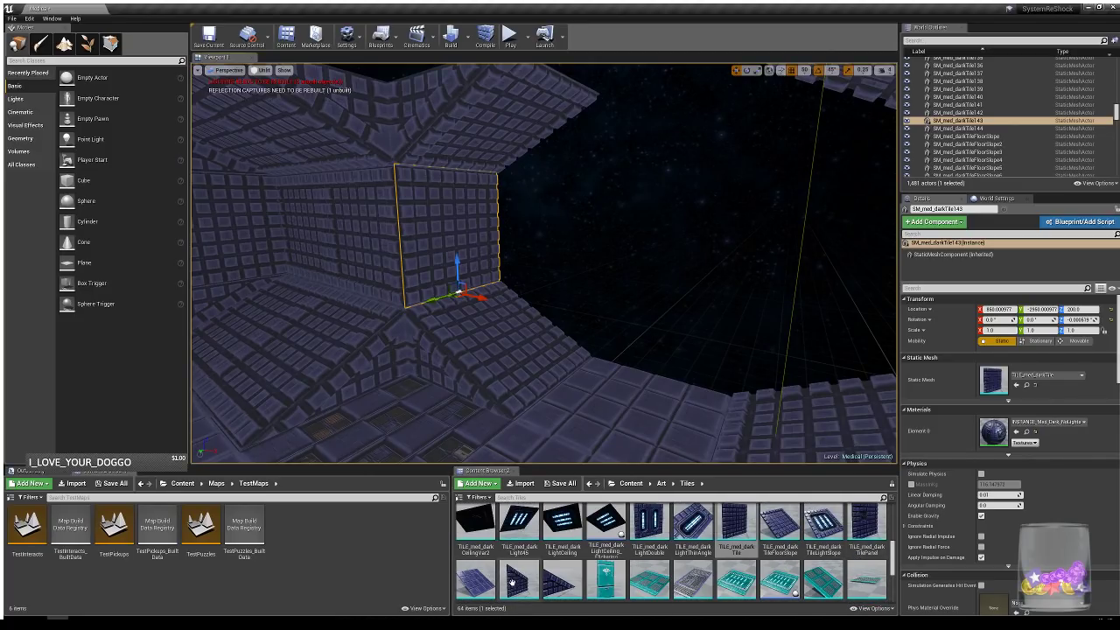
left_click_drag(513, 583, 604, 340)
key("e")
key("w")
left_click_drag(542, 398, 557, 226)
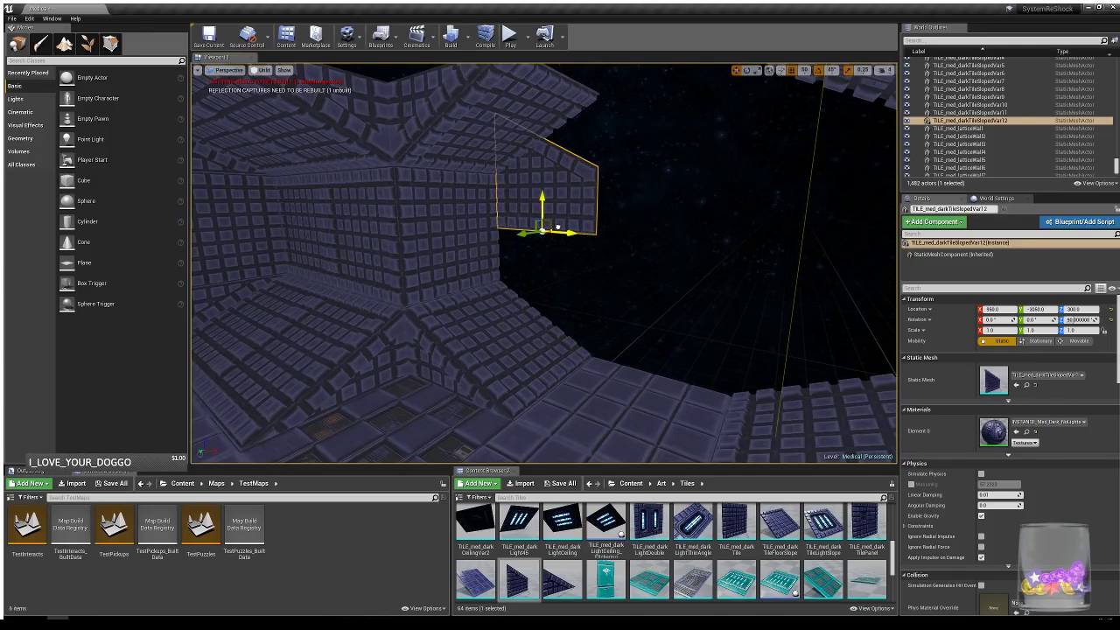
- Duplicate the sloped end tile below itself, flipped upside down, and mirror the upper tile with a Y scale of -1
key("ctrl+w")
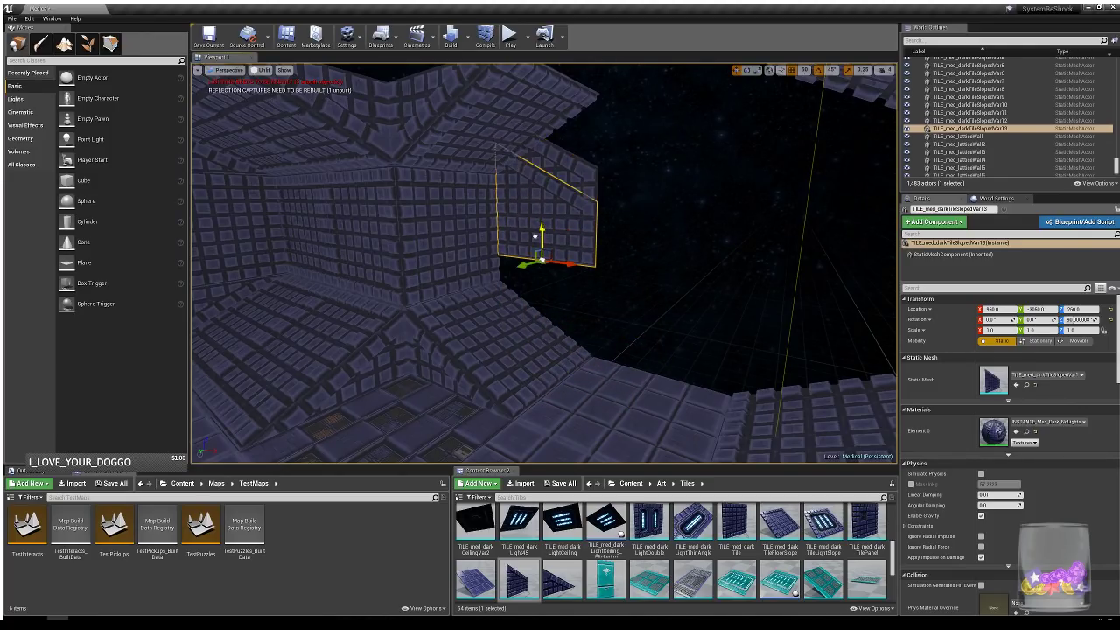
key("e")
left_click_drag(562, 203, 582, 230)
left_click(576, 183)
key("r")
right_click_drag(582, 230, 627, 278)
key("w")
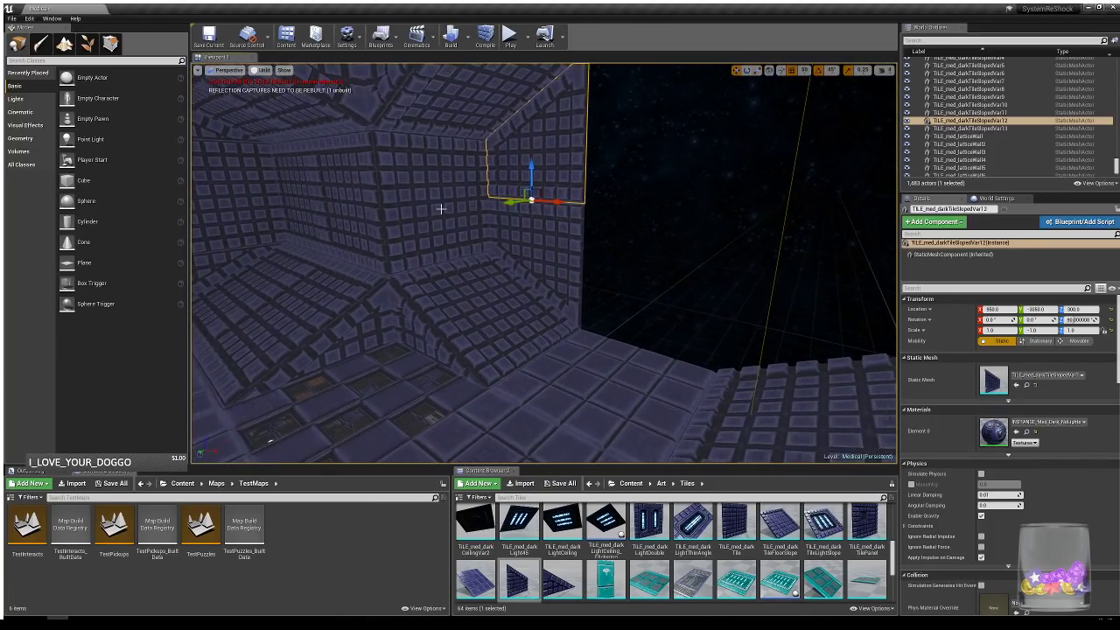
- Duplicate the side passage's dark wall tile to the outer edge of the sloped end tiles at Z 100, and again above at Z 300
left_click(467, 210)
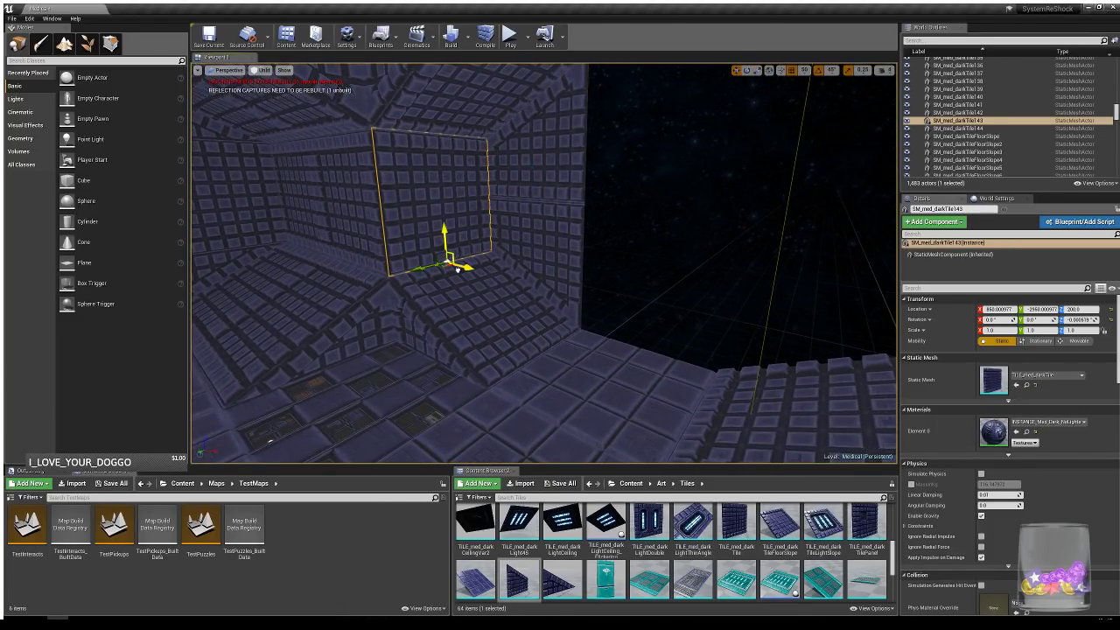
left_click_drag(456, 269, 598, 312, "alt")
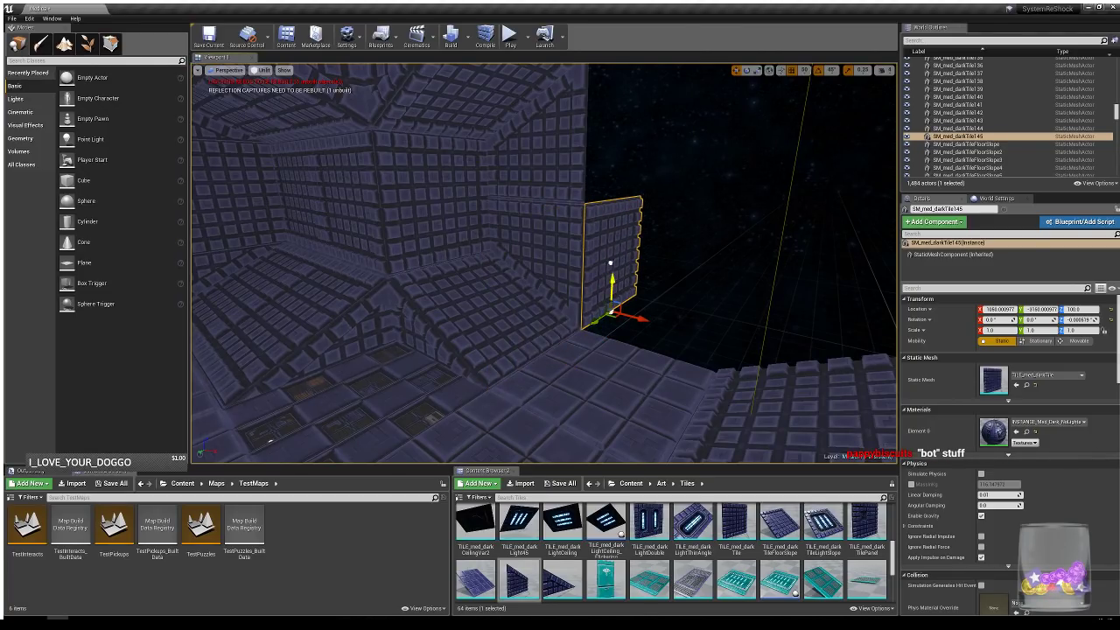
left_click_drag(610, 262, 610, 152, "alt")
right_click_drag(634, 261, 603, 259)
- Turn the upper wall tile to 90° about Z and align it with the sloped end tiles above the opening
key("e")
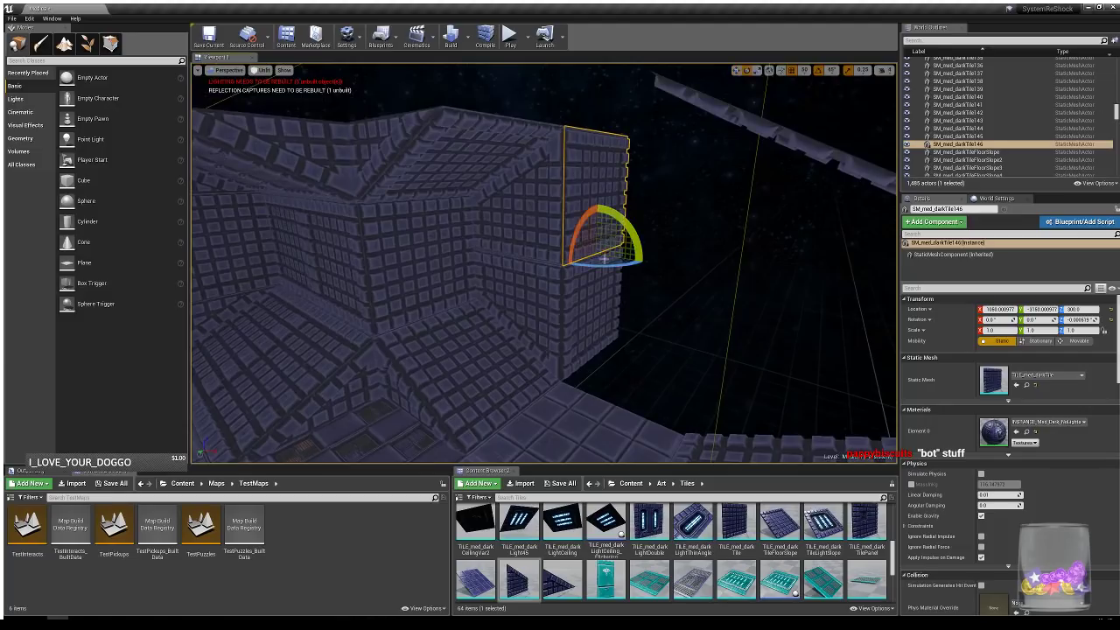
left_click_drag(604, 260, 620, 291)
key("w")
mouse_move(627, 303)
right_mouse_down()
mouse_move(640, 346)
mouse_move(627, 304)
right_mouse_up()
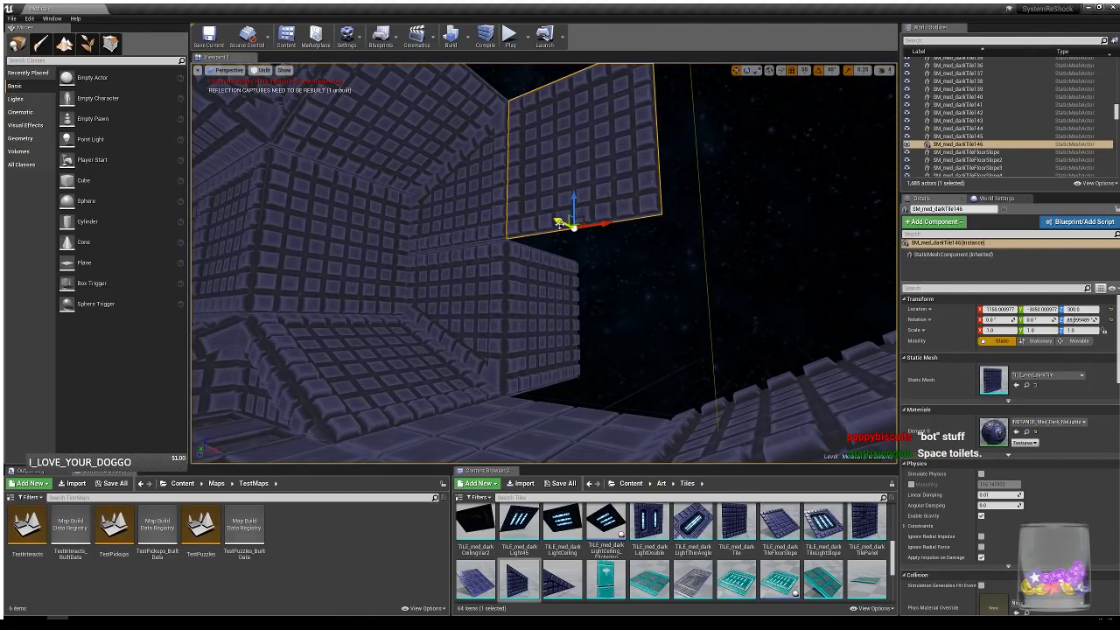
- Duplicate the wall tile above the opening and lay the copy flat as its underside at Z 300
left_click_drag(571, 224, 616, 264, "alt")
key("e")
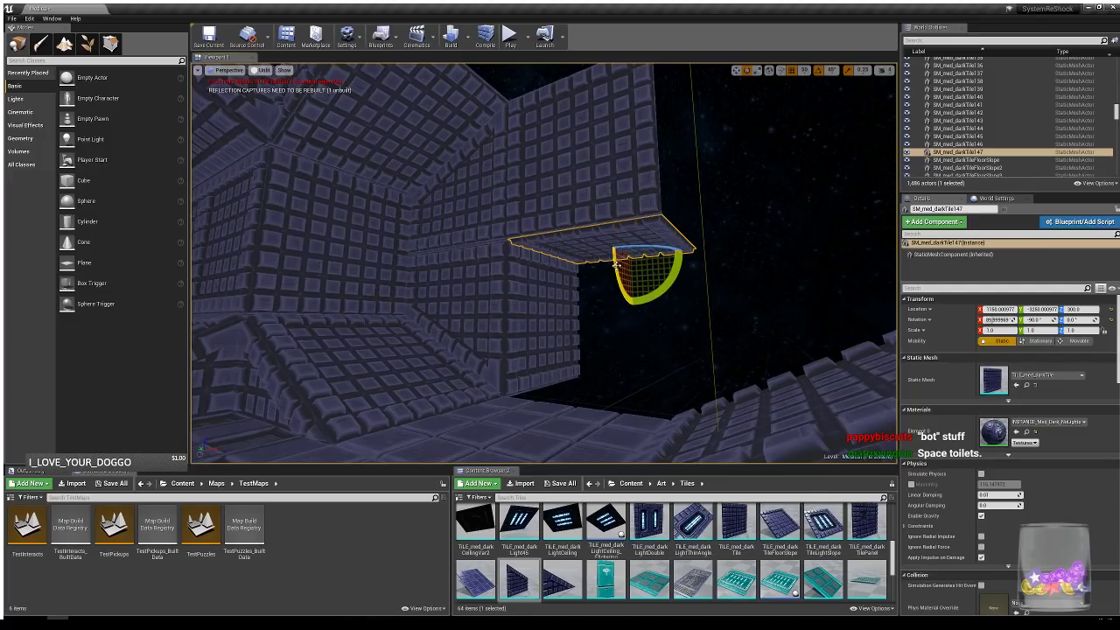
right_click_drag(569, 337, 567, 376)
- Duplicate the last floor tile of the side passage one tile further, beside the new recessed opening
left_click(532, 405)
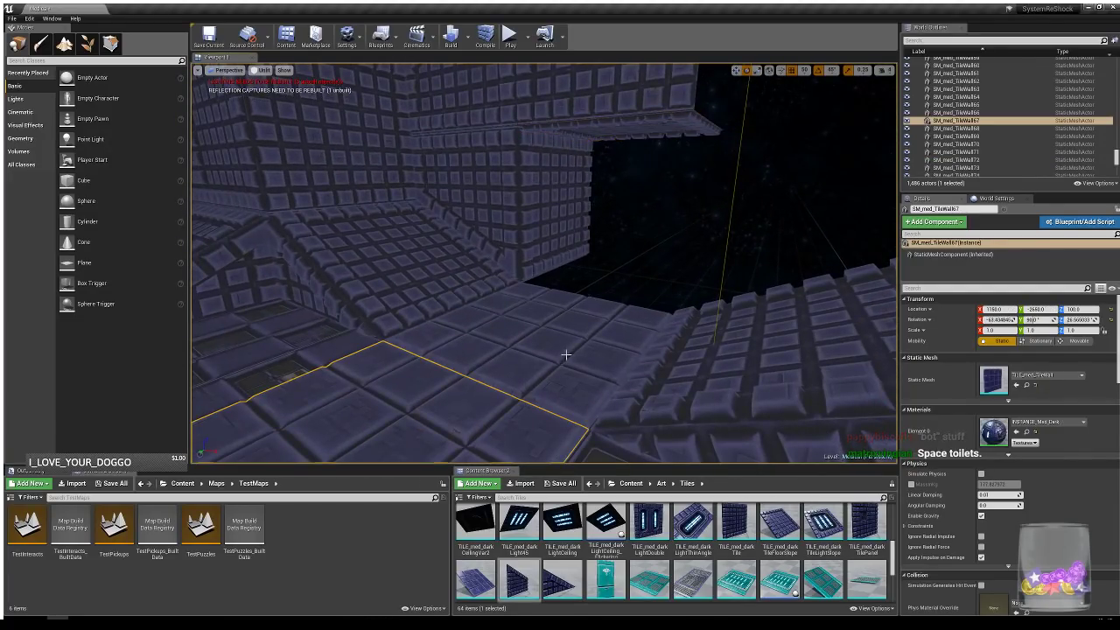
left_click(577, 308)
key("w")
left_click_drag(447, 389, 582, 305, "alt")
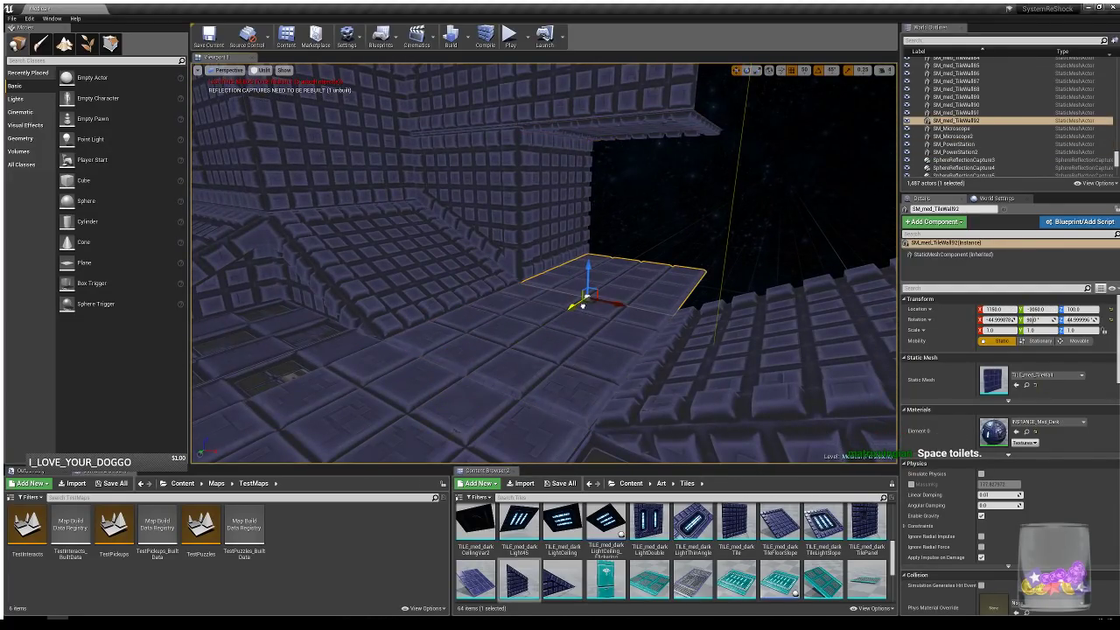
right_click_drag(591, 345, 551, 329)
mouse_move(544, 262)
right_mouse_down()
mouse_move(544, 324)
mouse_move(525, 299)
mouse_move(565, 259)
mouse_move(553, 260)
mouse_move(553, 279)
right_mouse_up()
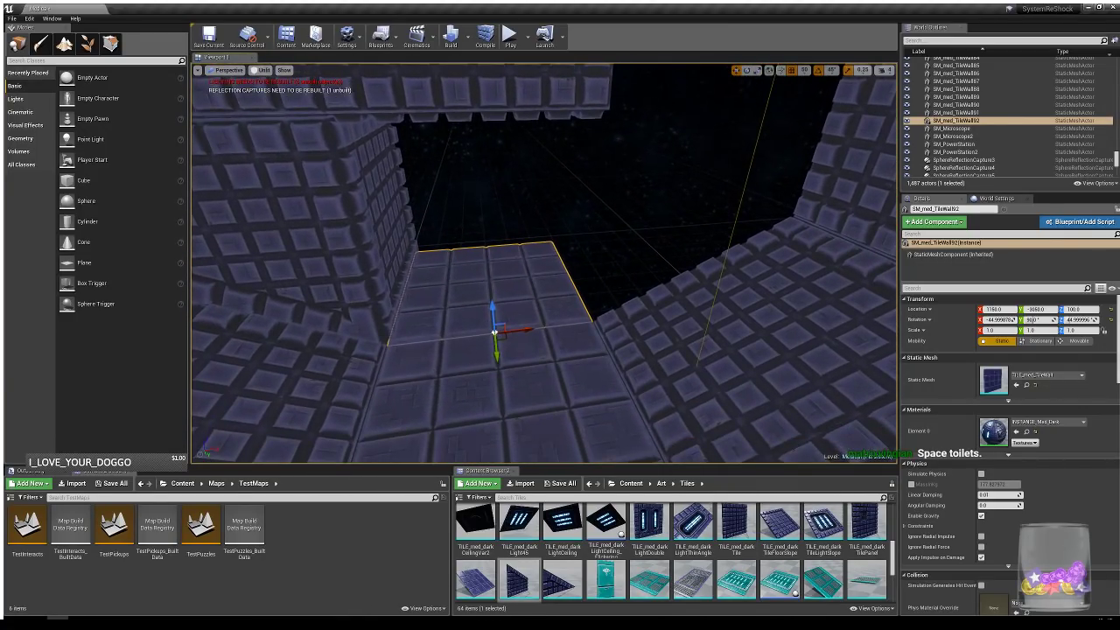
- Place a TILE_med_latticeWall tile flat as a floor tile at the far end of the side passage
scroll(691, 551, "down", 2)
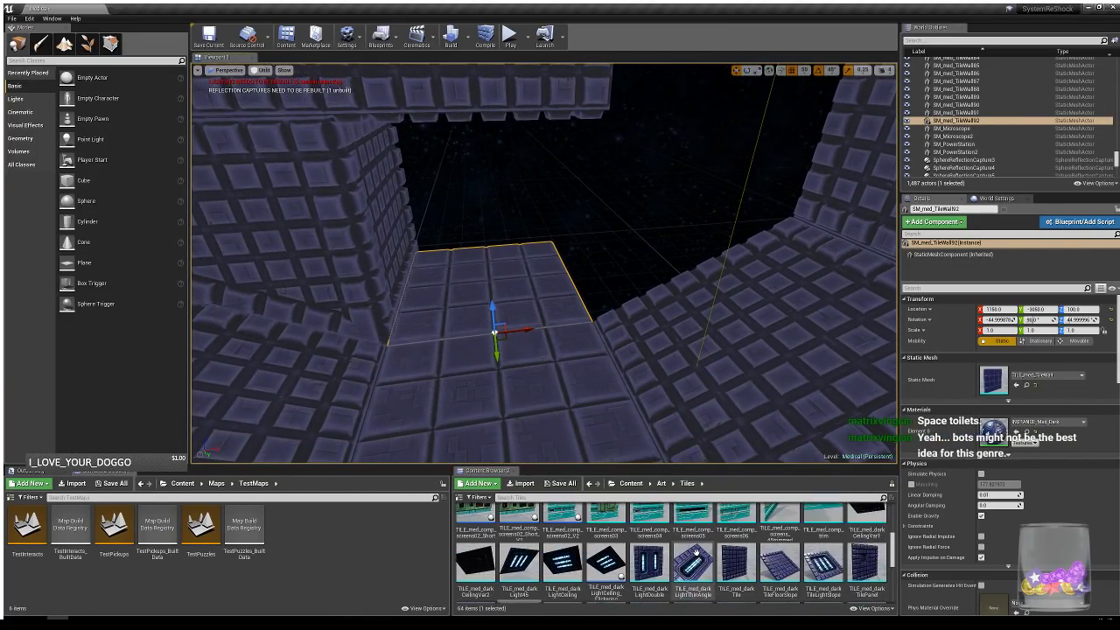
scroll(691, 551, "down", 1)
left_click_drag(475, 582, 516, 281)
key("e")
left_click_drag(549, 246, 527, 297)
mouse_move(653, 324)
right_mouse_down()
mouse_move(689, 325)
mouse_move(670, 316)
mouse_move(656, 329)
right_mouse_up()
key("w")
key("Escape")
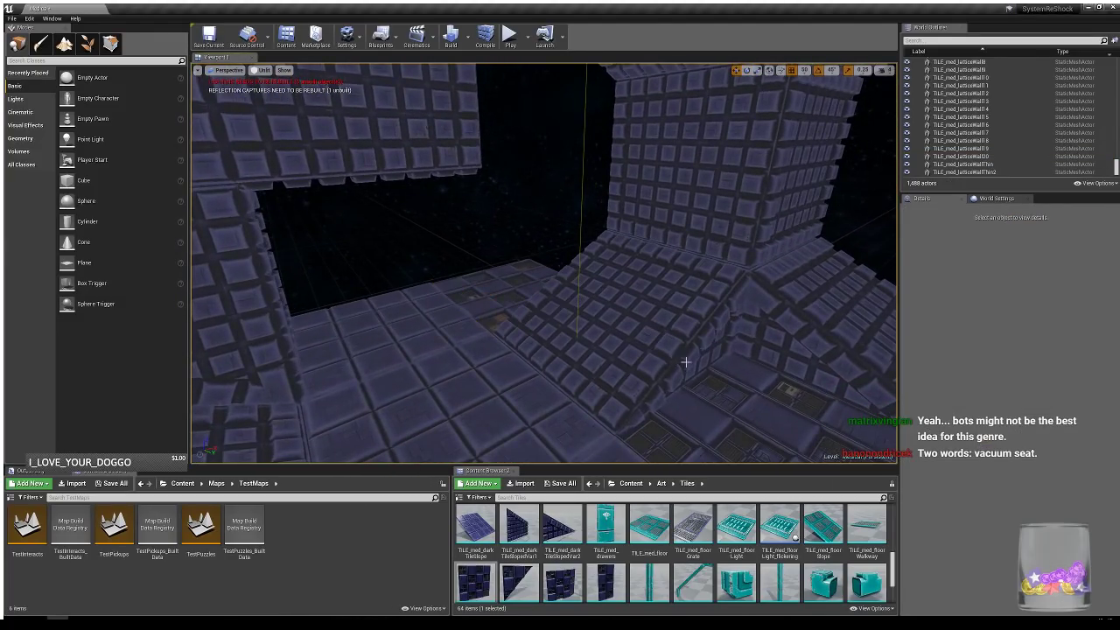
- Duplicate the triangular slope tile from the corner to the open end of the passage's floor slope, rotated to -90° about Z
left_click(722, 395)
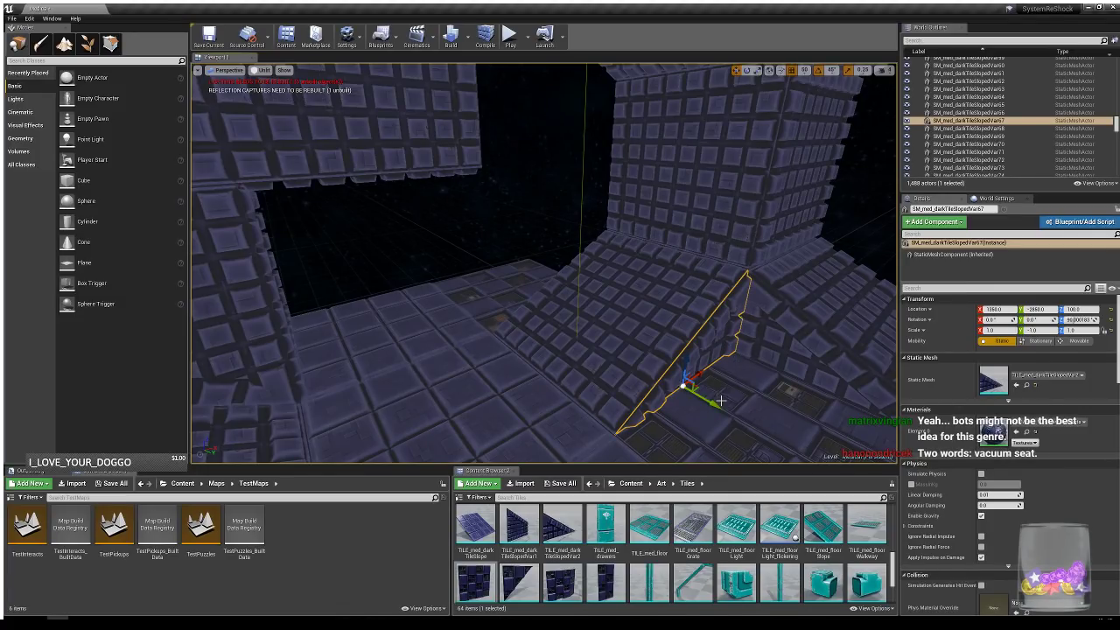
left_click(839, 404)
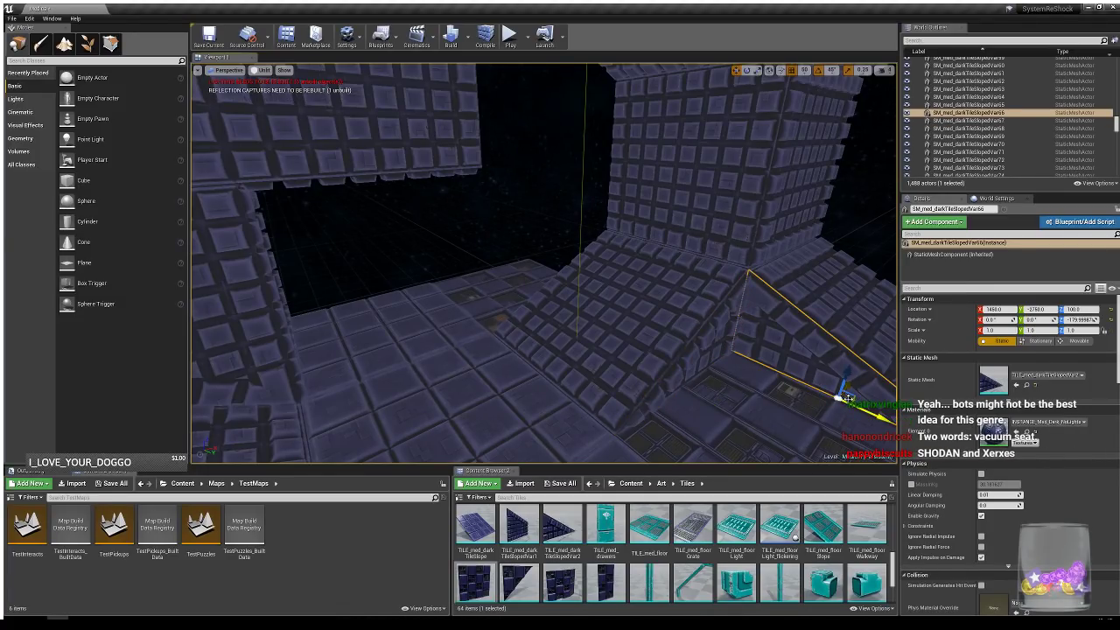
left_click_drag(825, 404, 602, 331, "alt")
key("e")
right_click_drag(602, 331, 628, 316)
key("w")
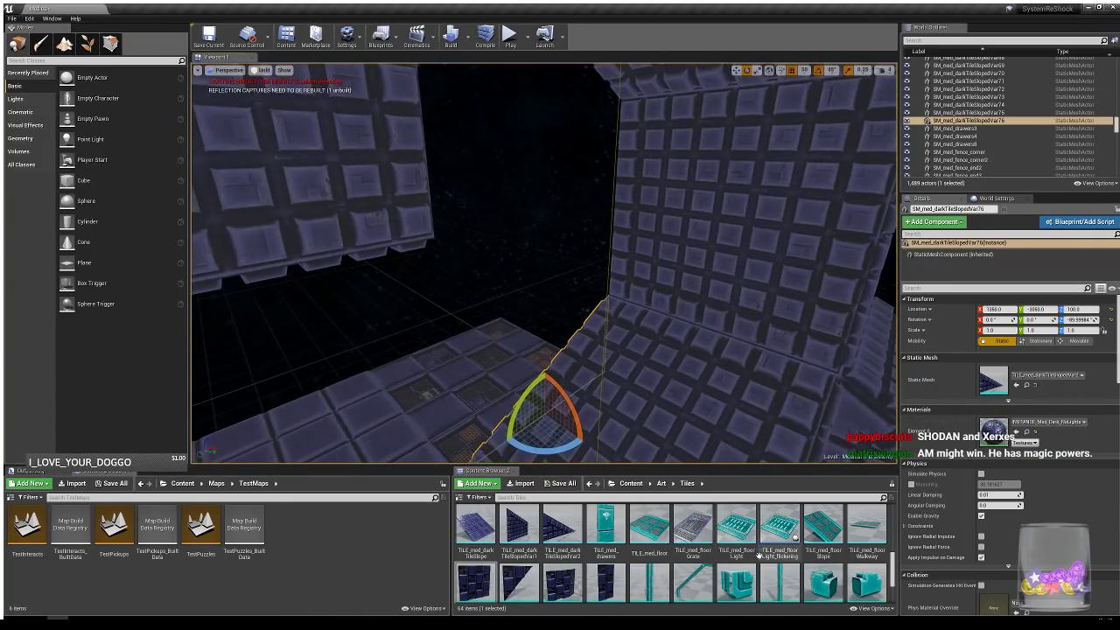
scroll(760, 549, "up", 3)
scroll(759, 550, "up", 2)
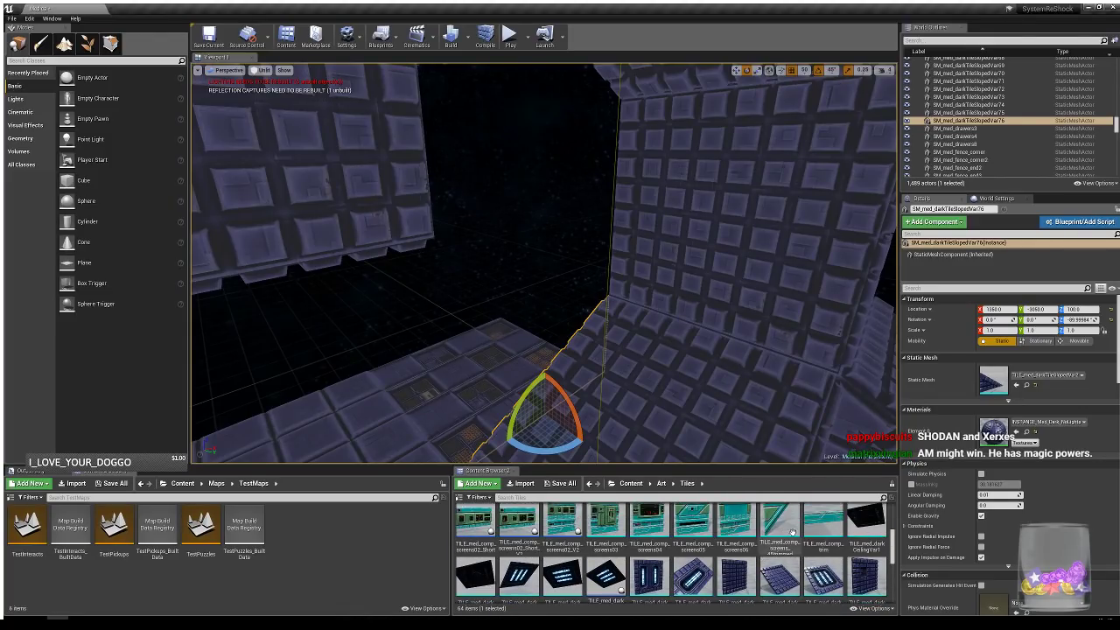
left_click_drag(649, 537, 539, 335)
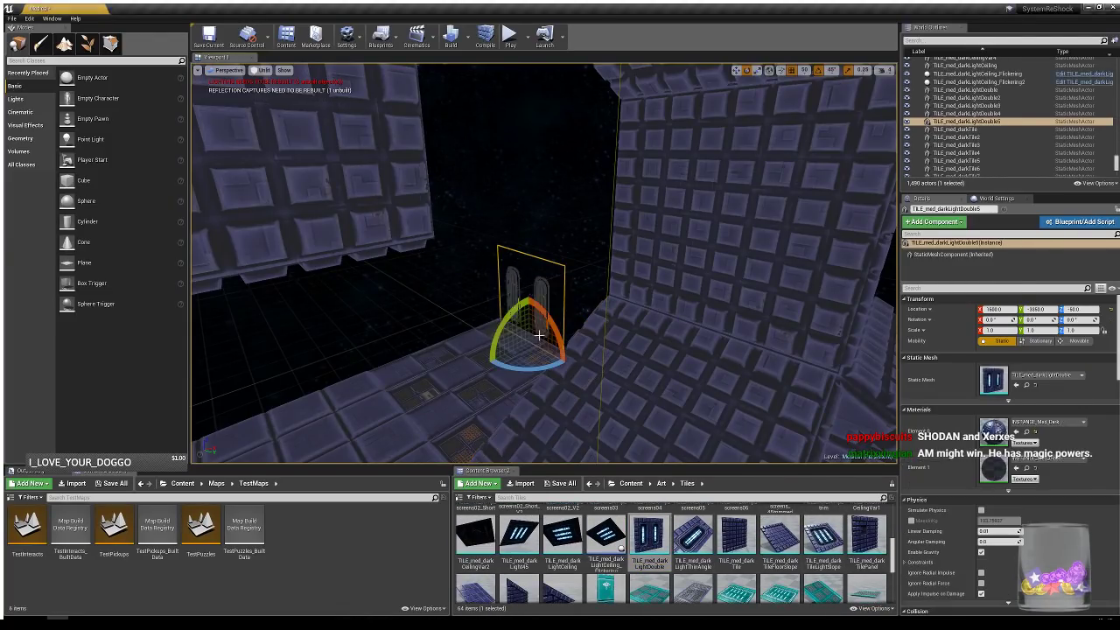
key("w")
key("Delete")
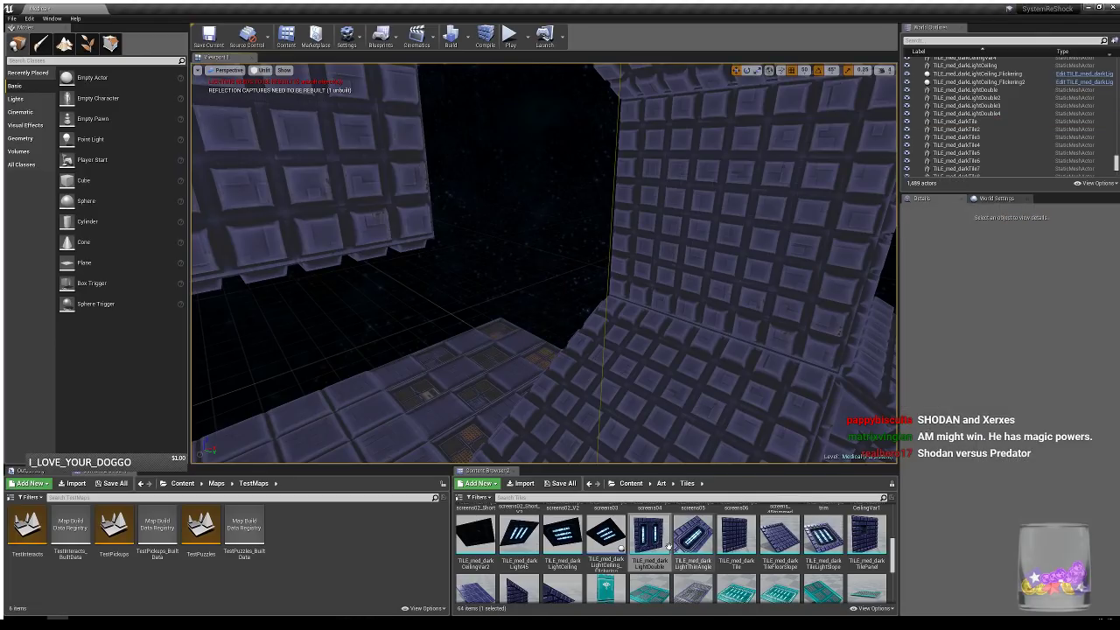
- Place a TILE_med_darkLightDouble tile against the end of the side passage's floor slope, standing on the lattice floor
left_click_drag(654, 537, 483, 351)
key("e")
key("w")
key("e")
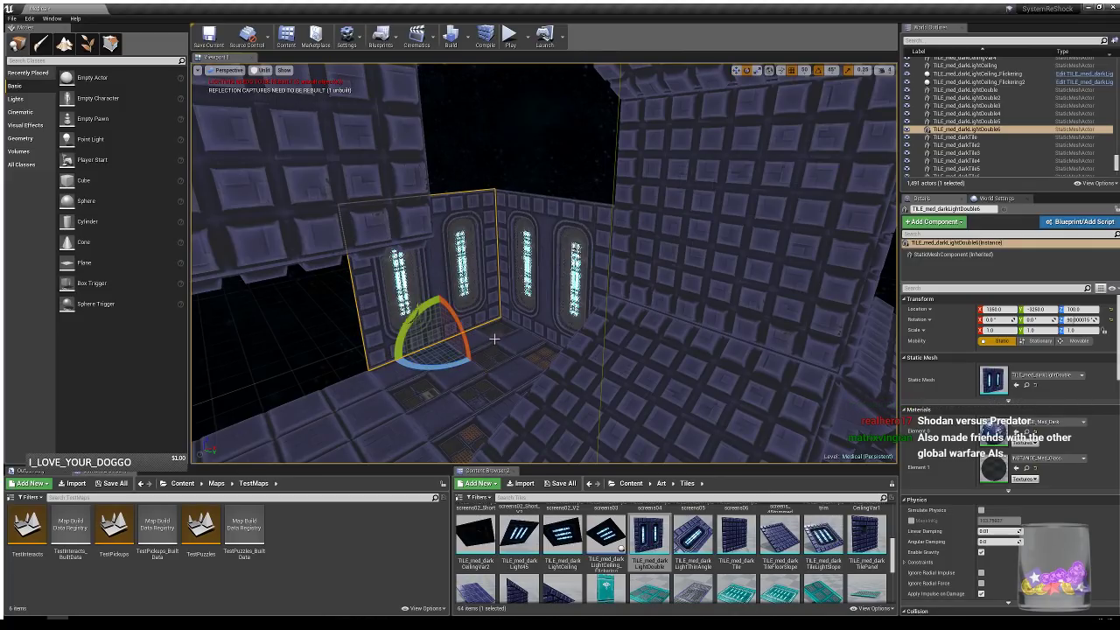
key("w")
mouse_move(532, 351)
right_mouse_down()
mouse_move(526, 341)
mouse_move(542, 336)
mouse_move(532, 351)
right_mouse_up()
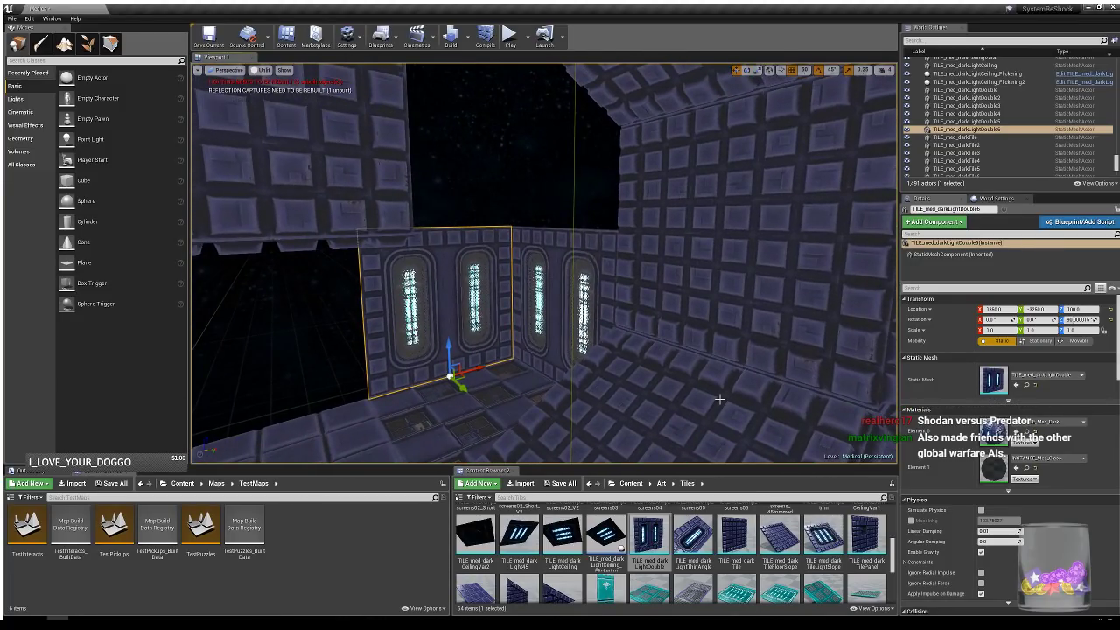
key("Delete")
- Place a TILE_med_darkLightThinAngle tile diagonally across the corner beside the double light tile, at Z 200
scroll(835, 536, "up", 2)
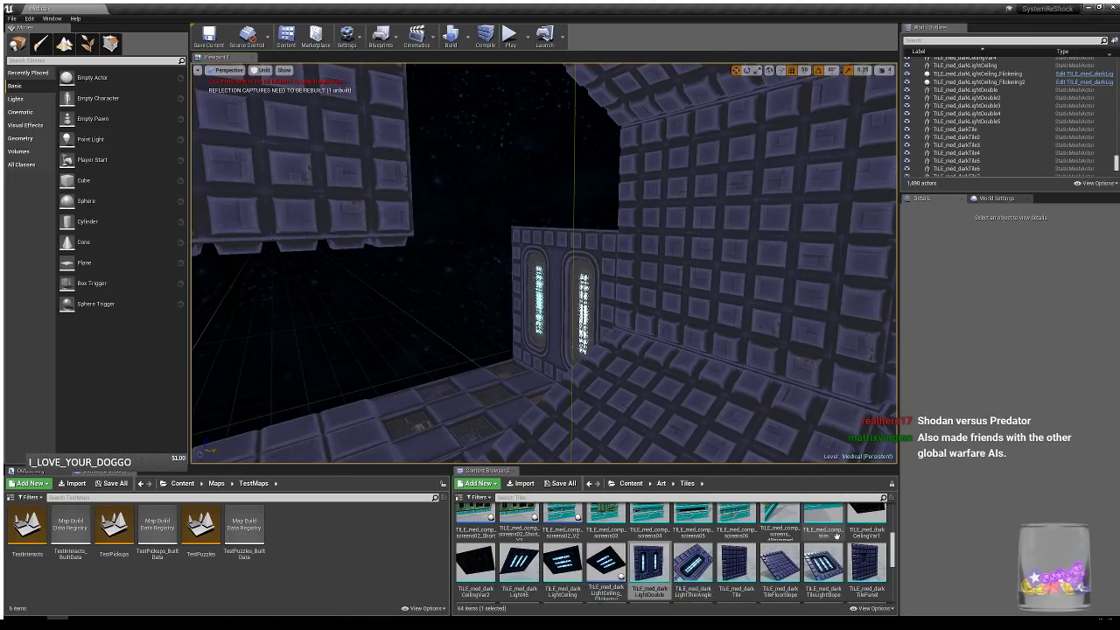
scroll(836, 536, "down", 3)
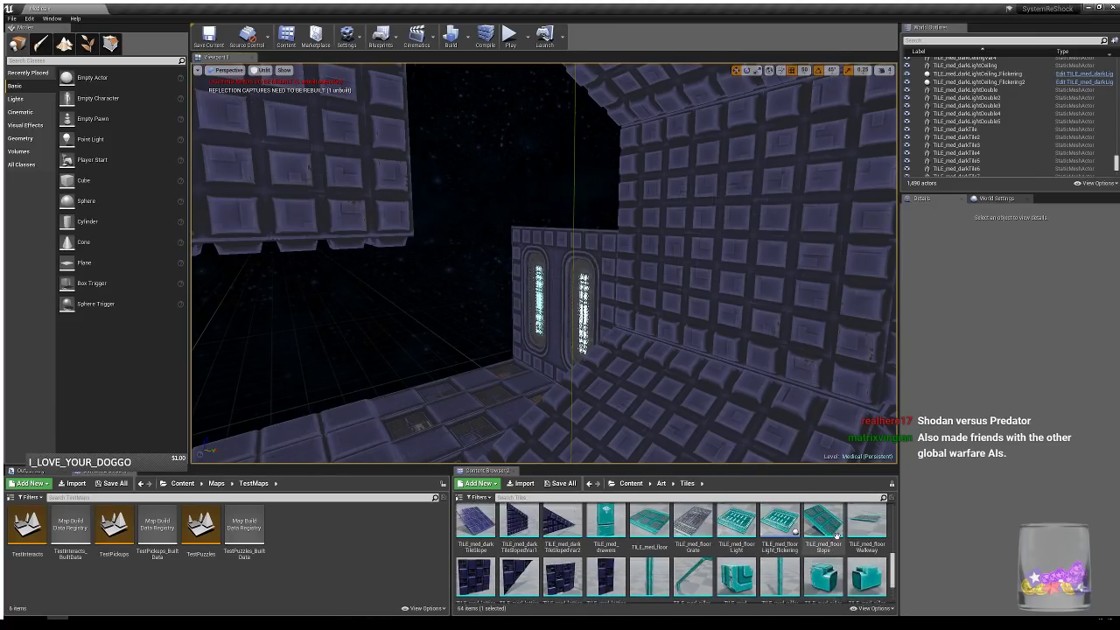
scroll(835, 535, "up", 5)
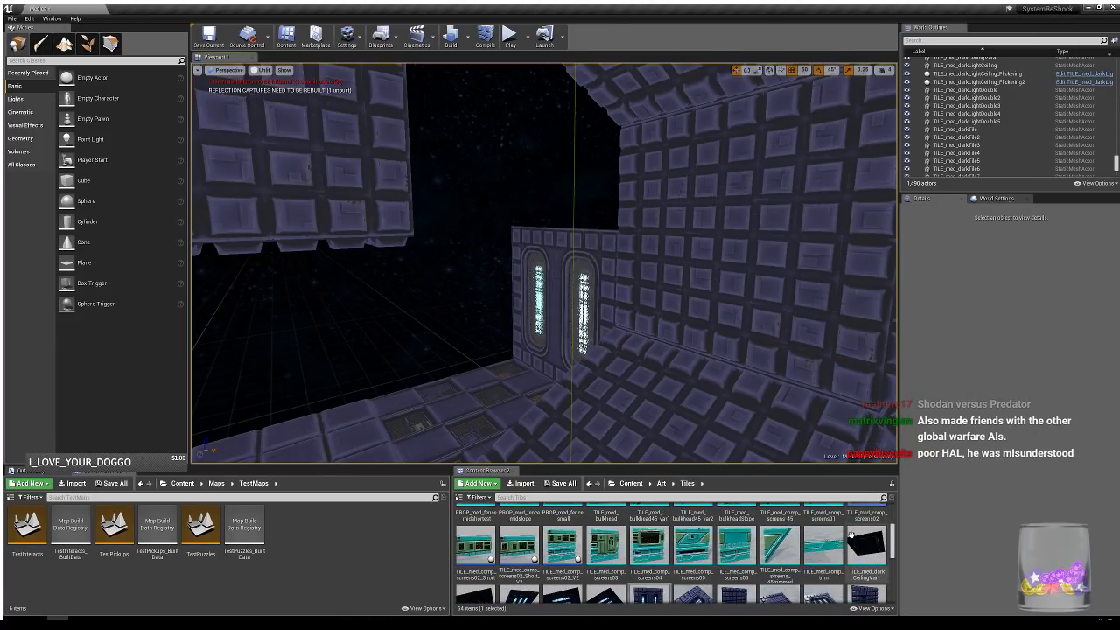
scroll(850, 535, "down", 1)
left_click_drag(620, 438, 571, 385)
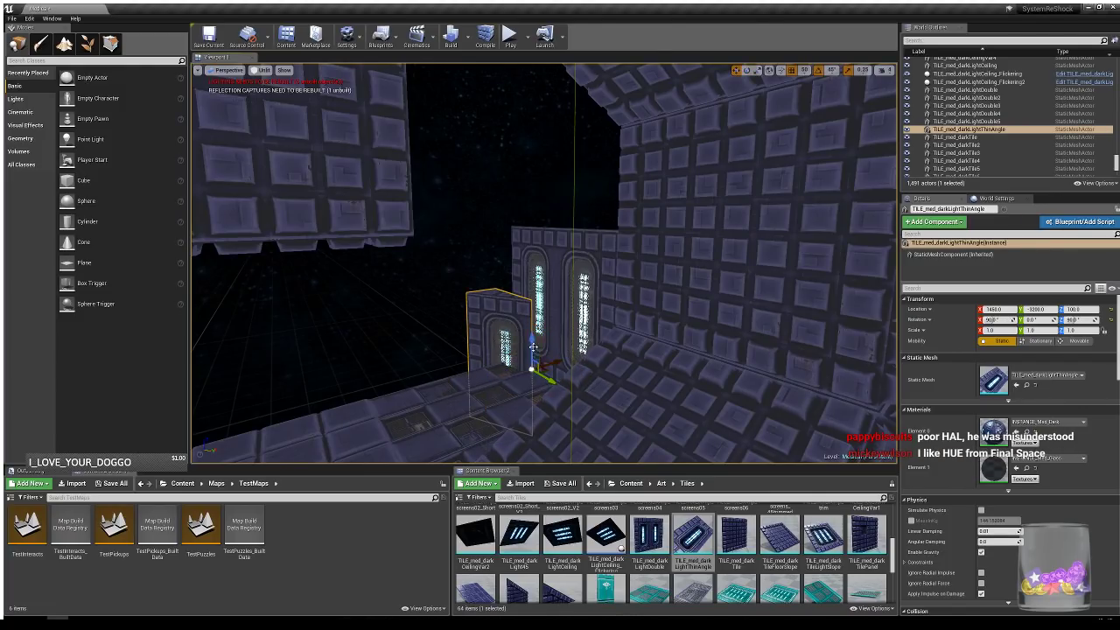
left_click_drag(532, 347, 571, 315)
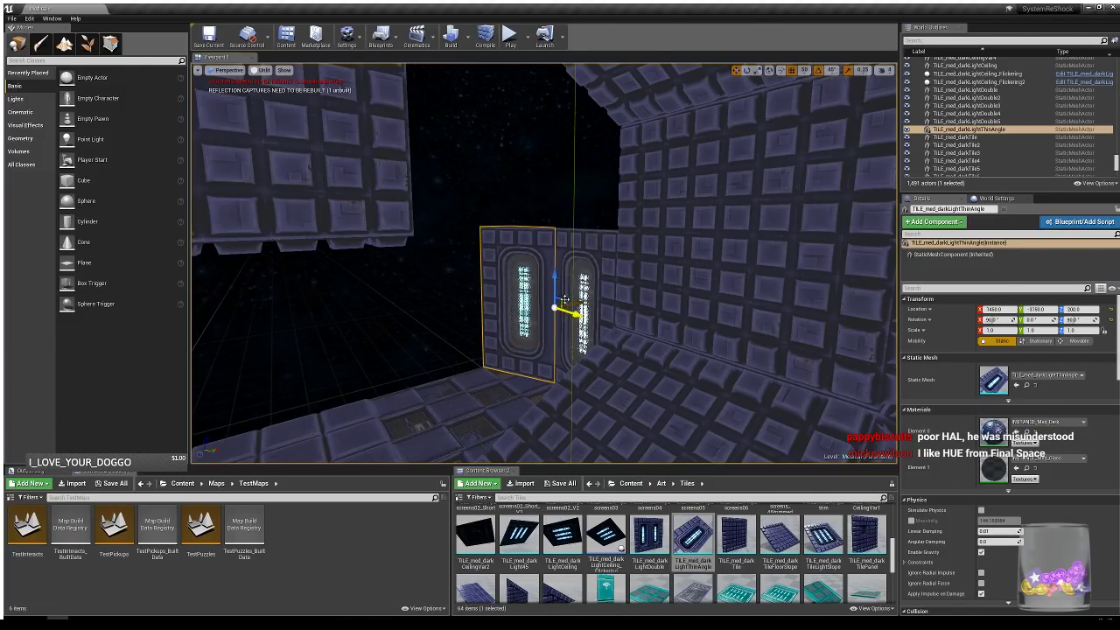
- Duplicate the angled light tile and the double light tile together, stacked directly above the originals
left_click(575, 306, "ctrl")
left_click_drag(553, 356, 564, 173, "alt")
right_click_drag(565, 171, 507, 198)
- Place a TILE_med_latticeWall tile upright beside the angled light tile at Z 100, rotated 90° about Z
scroll(640, 542, "down", 1)
scroll(641, 542, "down", 1)
scroll(643, 546, "up", 11)
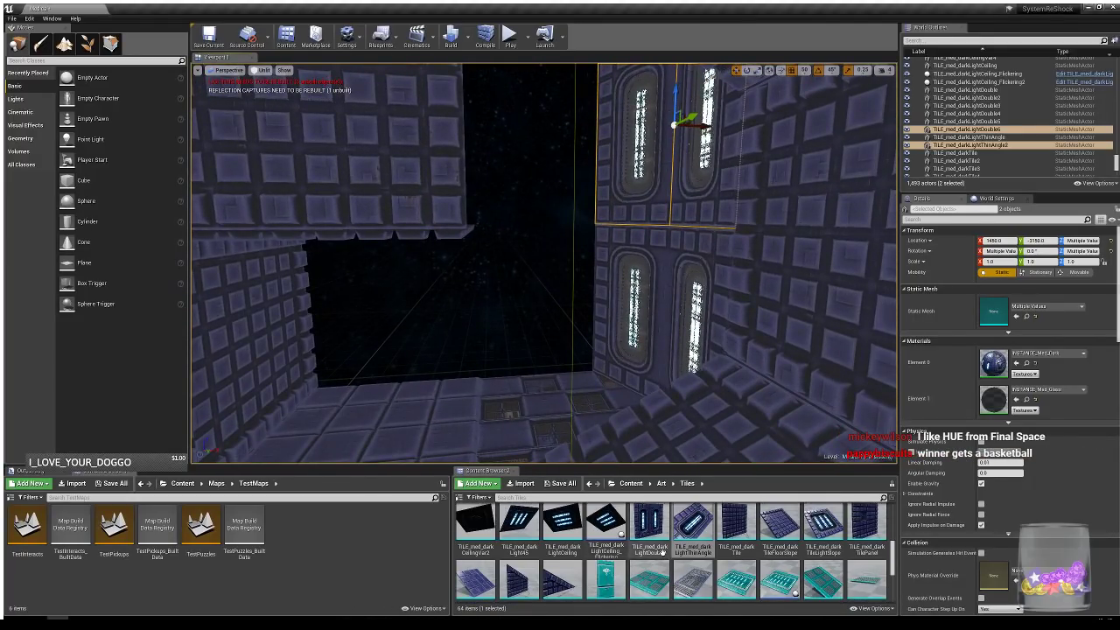
scroll(663, 553, "down", 7)
scroll(669, 548, "down", 3)
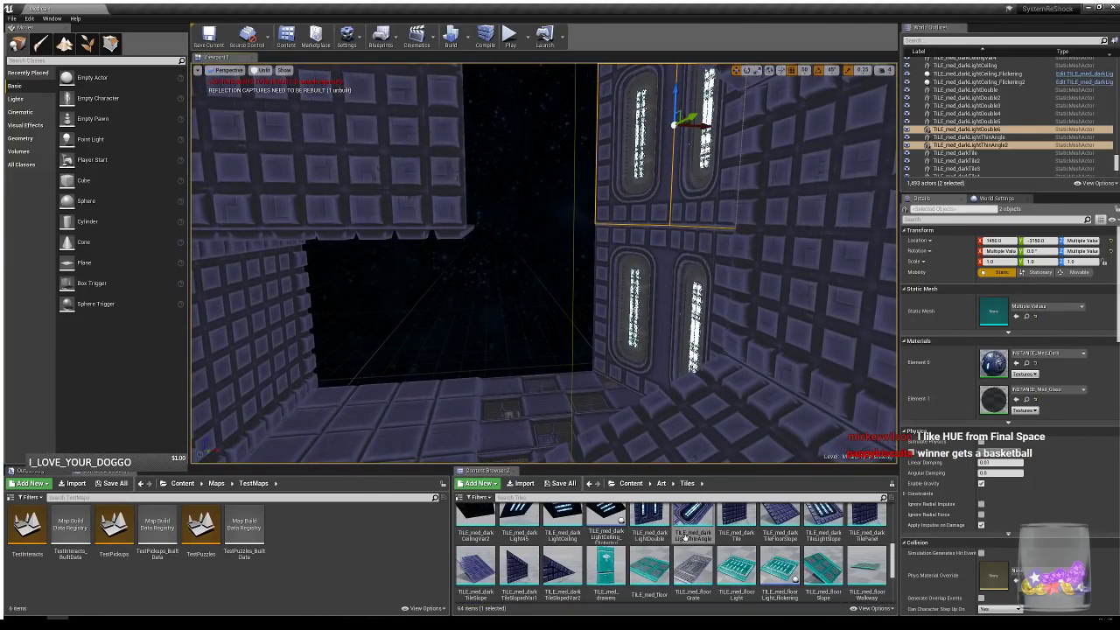
left_click_drag(475, 541, 481, 390)
key("e")
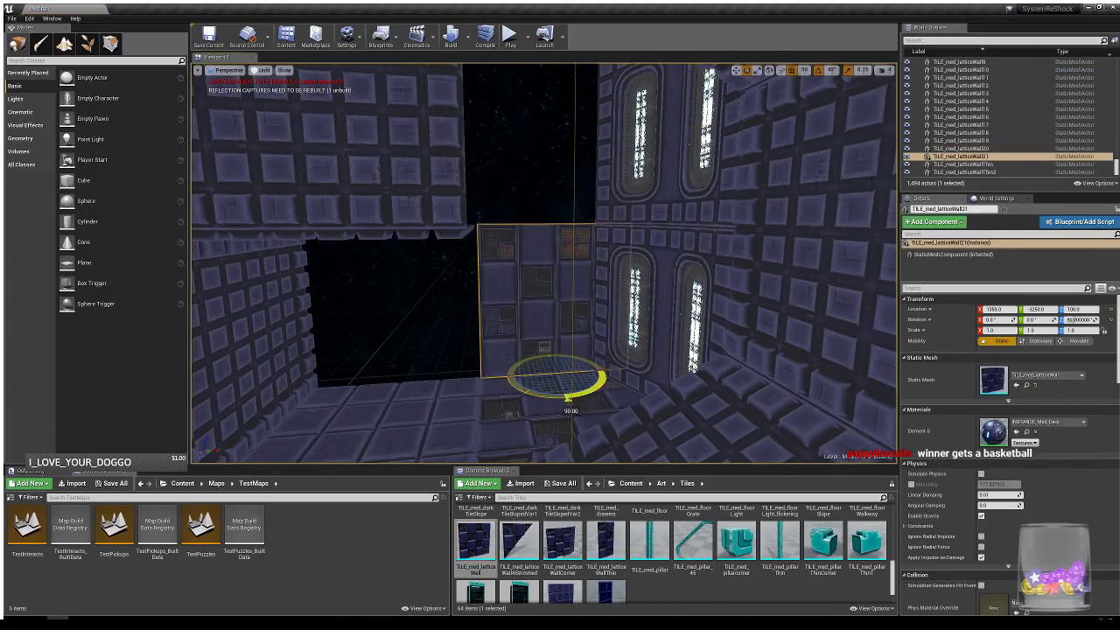
- Duplicate the upright lattice wall tile directly above itself at Z 300
left_click_drag(553, 348, 565, 212, "alt")
right_click_drag(564, 212, 520, 201)
right_click_drag(590, 356, 584, 362)
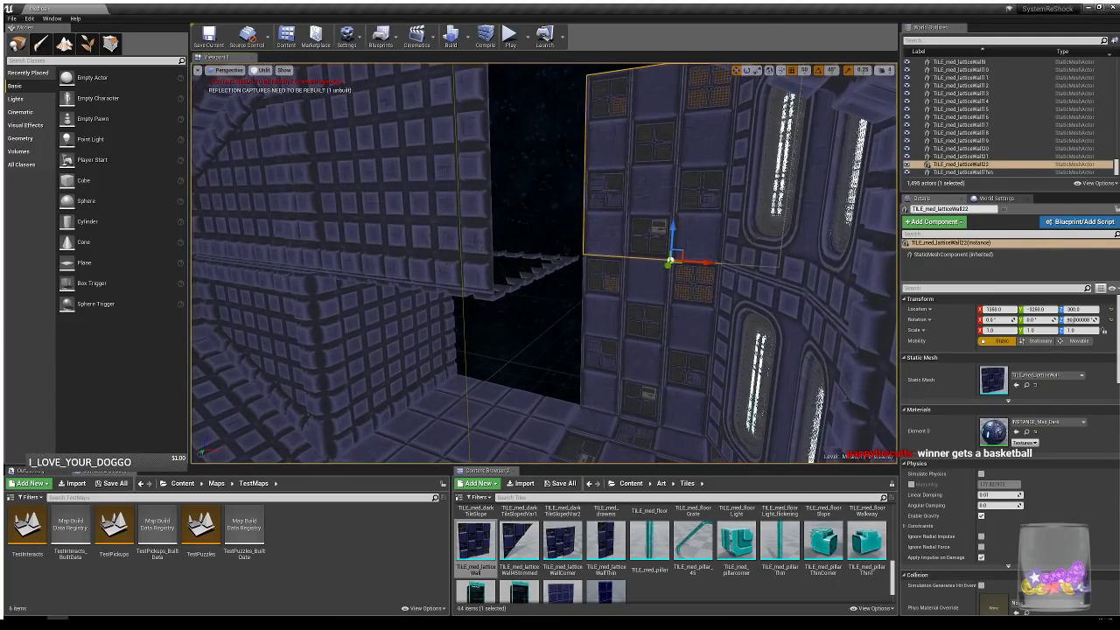
- Duplicate the dark wall tile above the opening around its outer corner at Z 300, rotated to 0° about Z
left_click(429, 270)
left_click_drag(386, 283, 613, 278, "alt")
key("e")
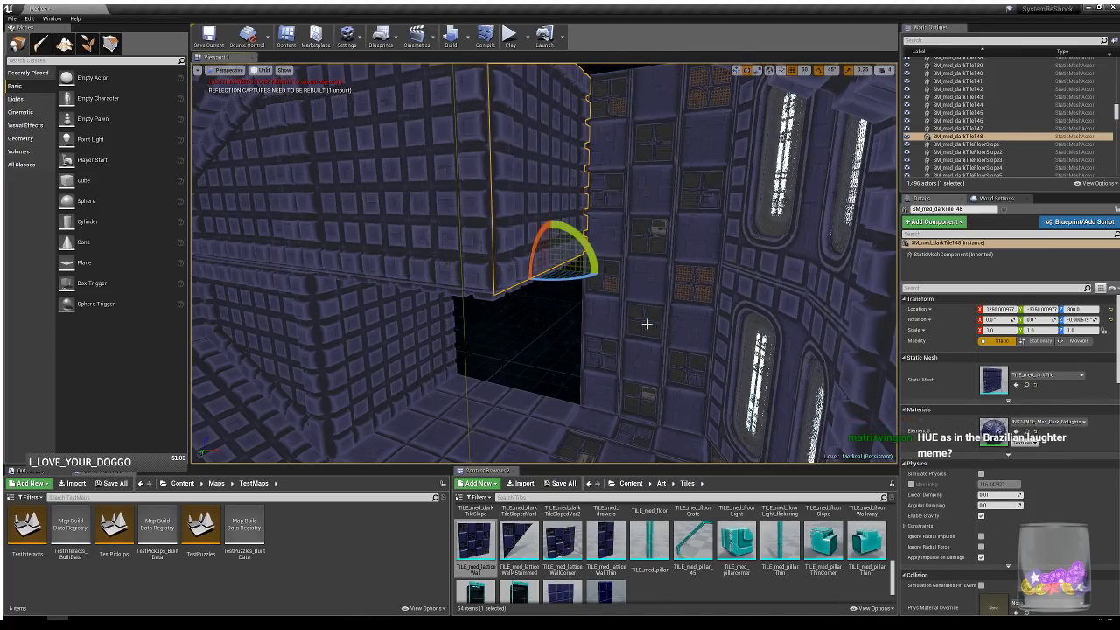
- Examine the lit end of the side passage and its recessed opening from inside and from above
right_click_drag(647, 324, 663, 294)
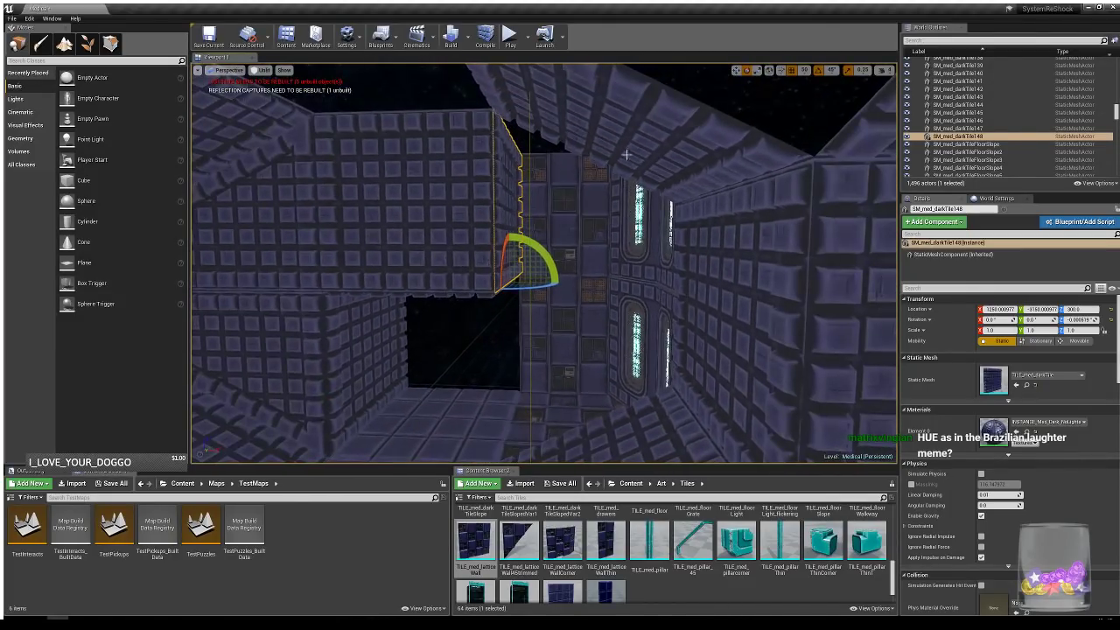
mouse_move(250, 162)
right_mouse_down()
mouse_move(257, 156)
mouse_move(264, 175)
right_mouse_up()
mouse_move(550, 190)
right_mouse_down()
mouse_move(557, 180)
mouse_move(550, 189)
right_mouse_up()
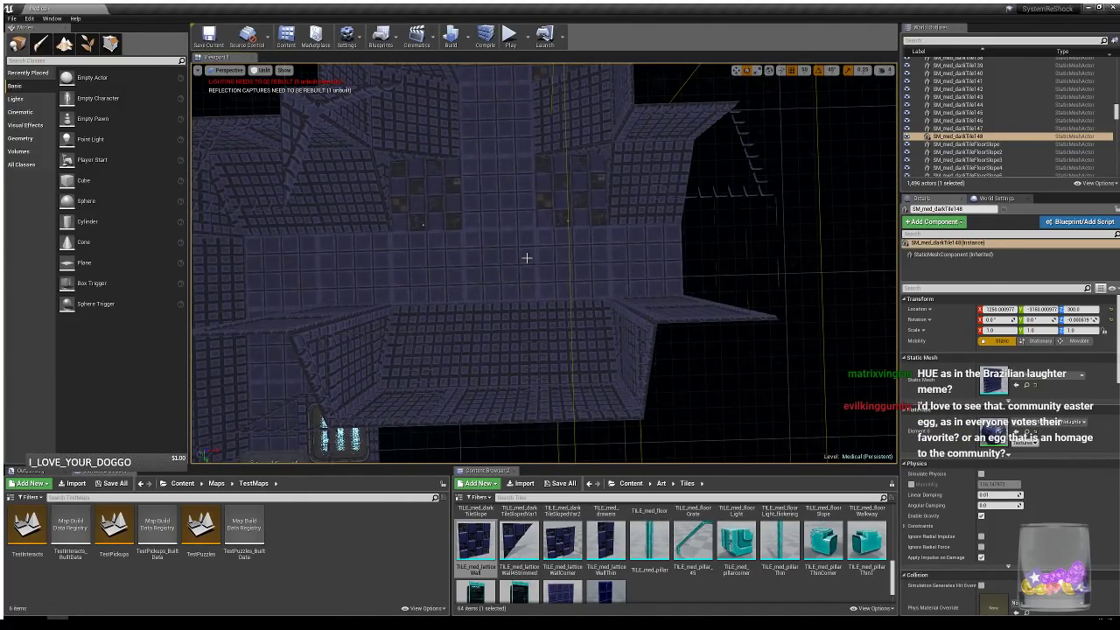
right_click_drag(550, 225, 549, 175)
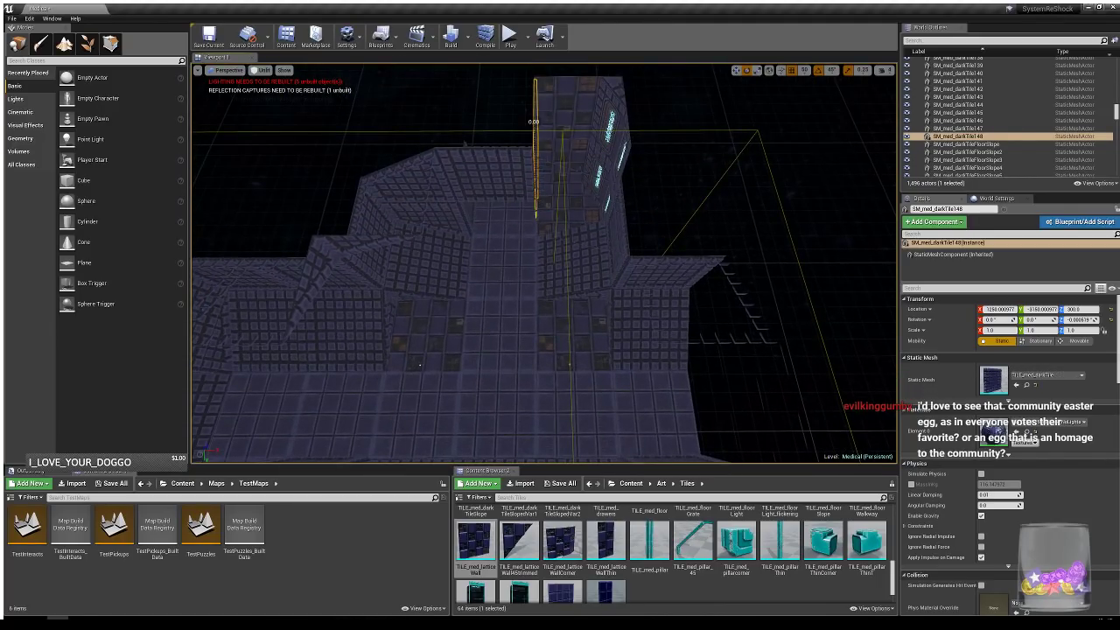
left_click(580, 339)
key("Escape")
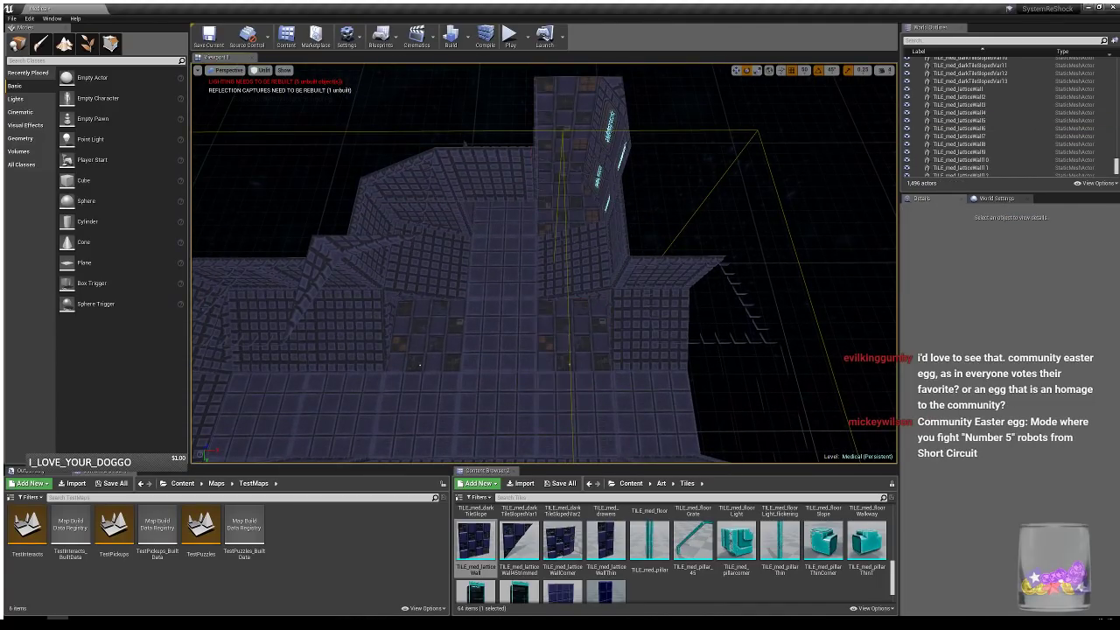
mouse_move(589, 303)
right_mouse_down()
mouse_move(595, 273)
mouse_move(591, 306)
right_mouse_up()
mouse_move(562, 342)
right_mouse_down()
mouse_move(553, 308)
mouse_move(588, 366)
mouse_move(571, 339)
mouse_move(573, 316)
mouse_move(558, 357)
right_mouse_up()
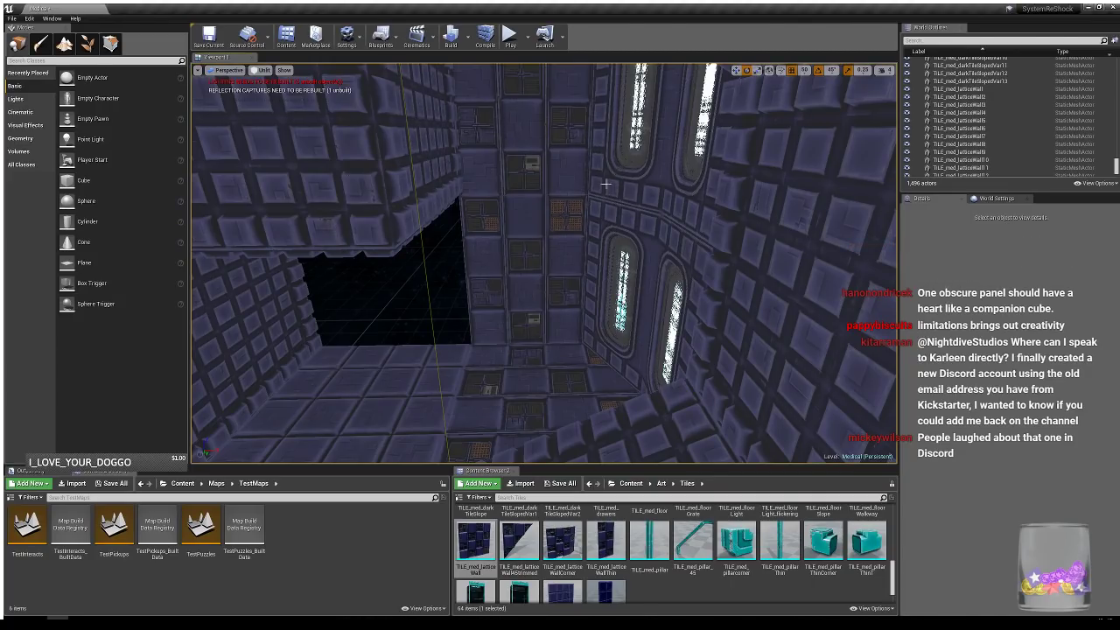
- Raise the three dark tiles above the recessed opening together to Z 350
mouse_move(596, 222)
right_mouse_down()
mouse_move(596, 253)
mouse_move(609, 257)
mouse_move(582, 267)
mouse_move(574, 250)
mouse_move(604, 245)
mouse_move(607, 232)
right_mouse_up()
key("w")
key("s")
key("s")
left_click(574, 250)
left_click(603, 282, "ctrl")
left_click(607, 232, "ctrl")
key("w")
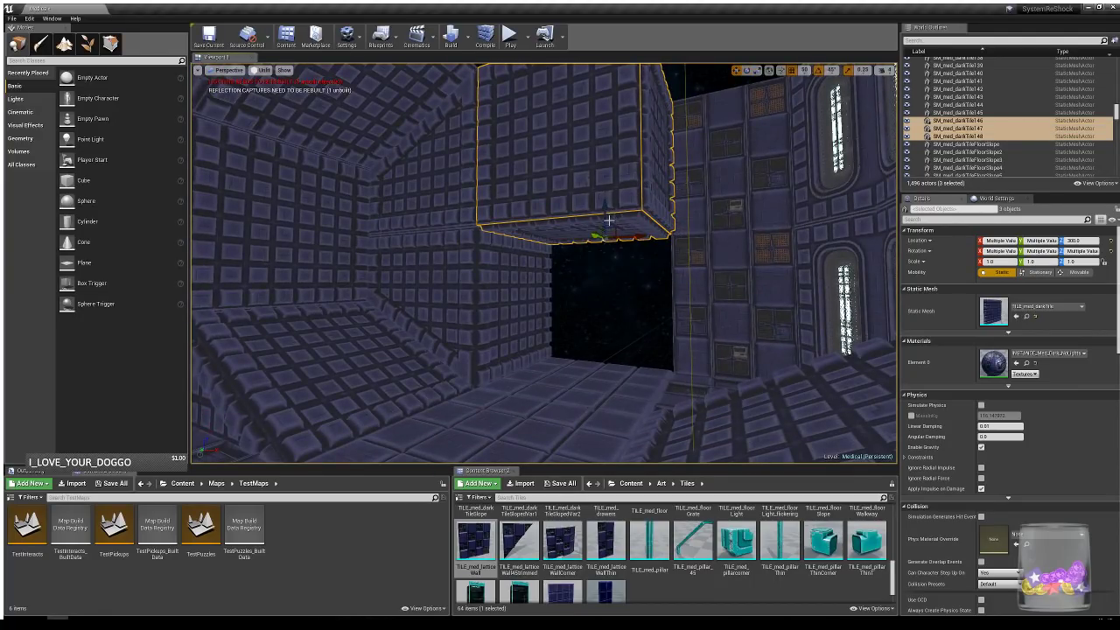
left_click_drag(607, 219, 608, 181)
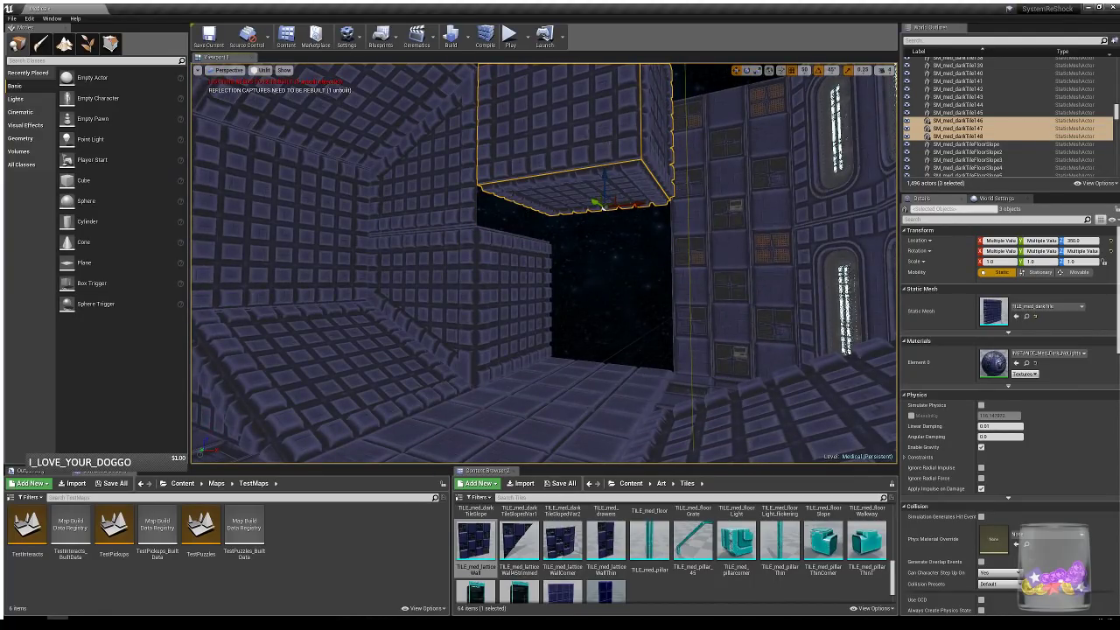
- Replace the dark tile on the underside above the opening with a TILE_med_darkCeilingVar2 tile at Z 350
left_click(621, 190)
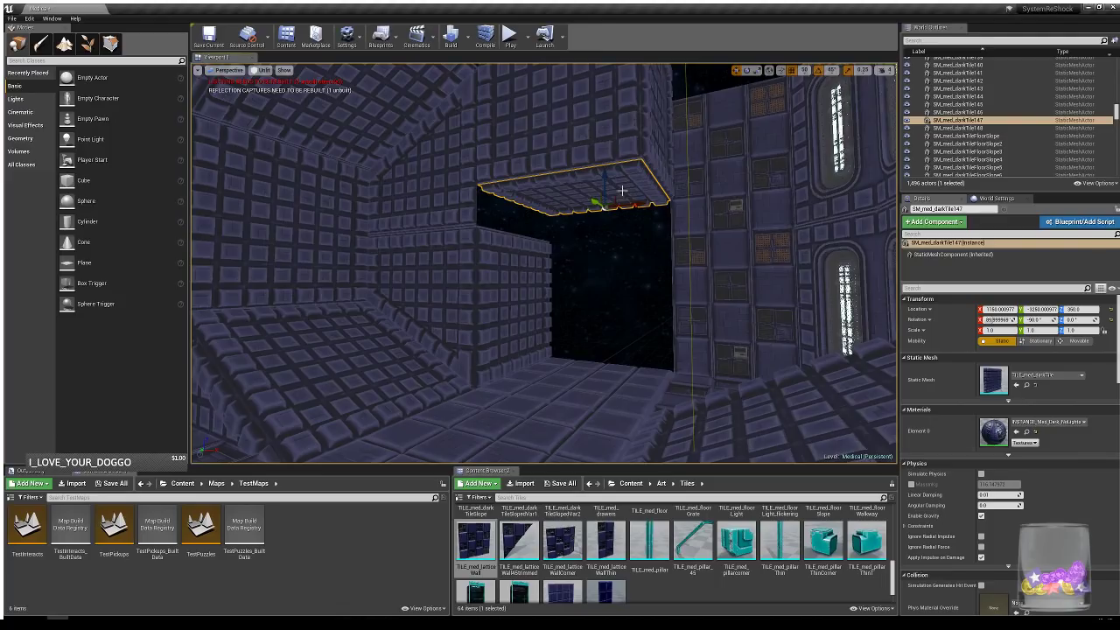
right_click_drag(630, 186, 625, 198)
key("Delete")
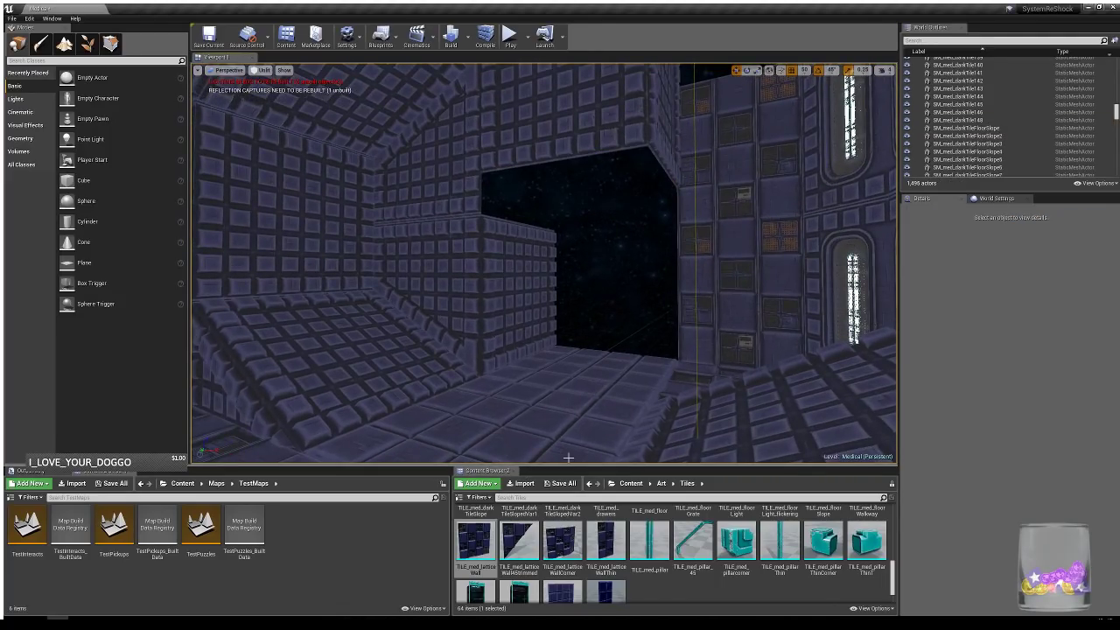
scroll(621, 555, "down", 4)
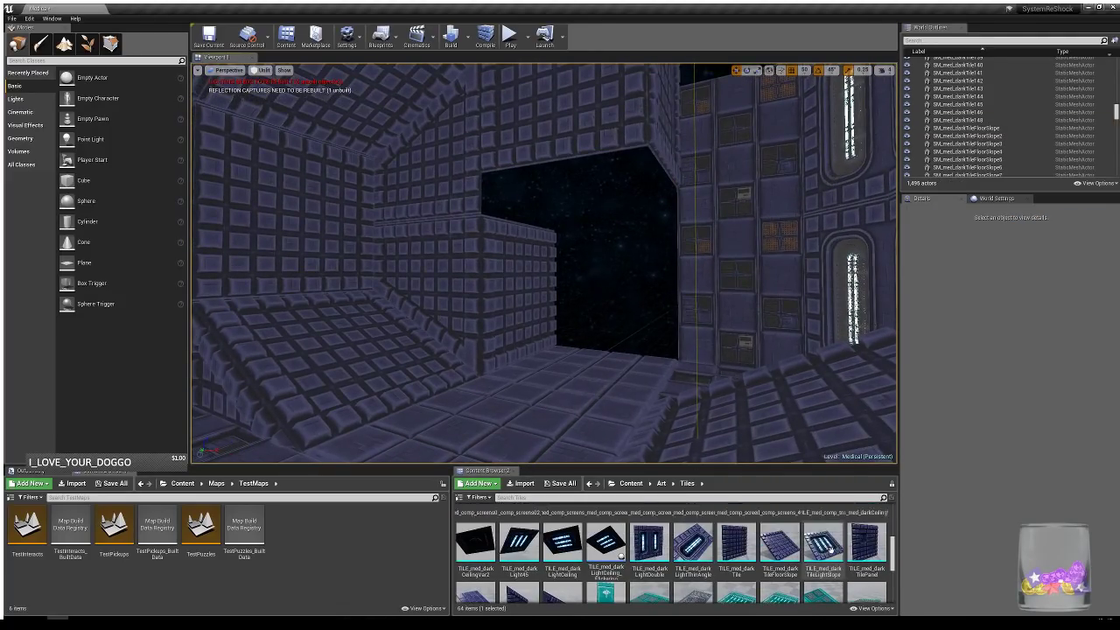
scroll(589, 583, "up", 1)
left_click_drag(487, 574, 578, 175)
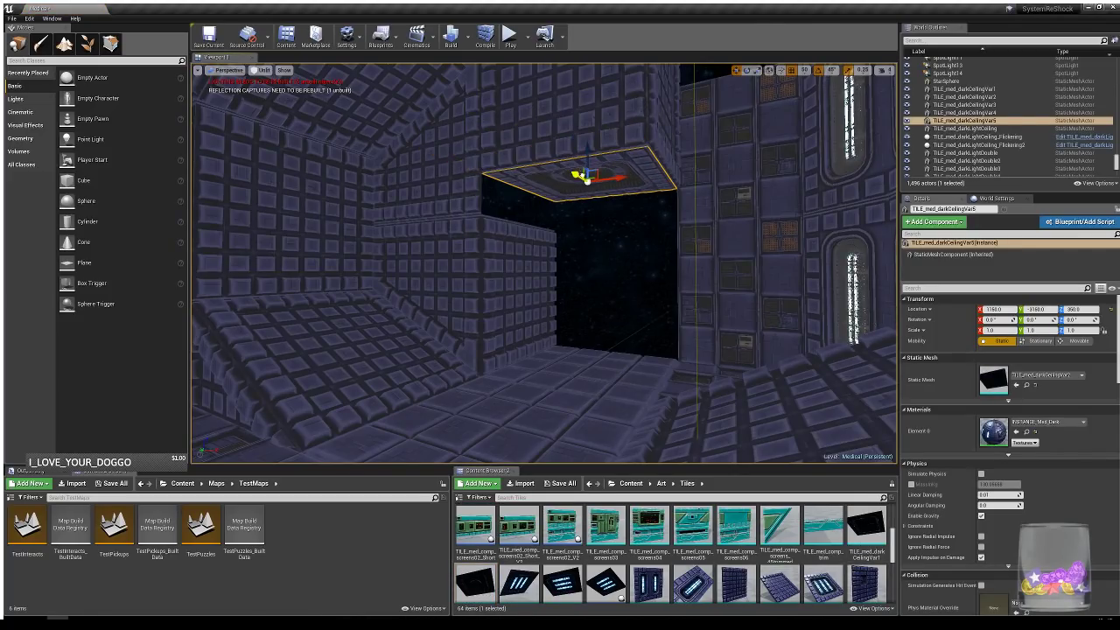
- Close the gaps under the recess ceiling with two TILE_med_latticeWallThin tiles laid sideways at Z 350, one on each of two adjoining walls
scroll(820, 523, "down", 5)
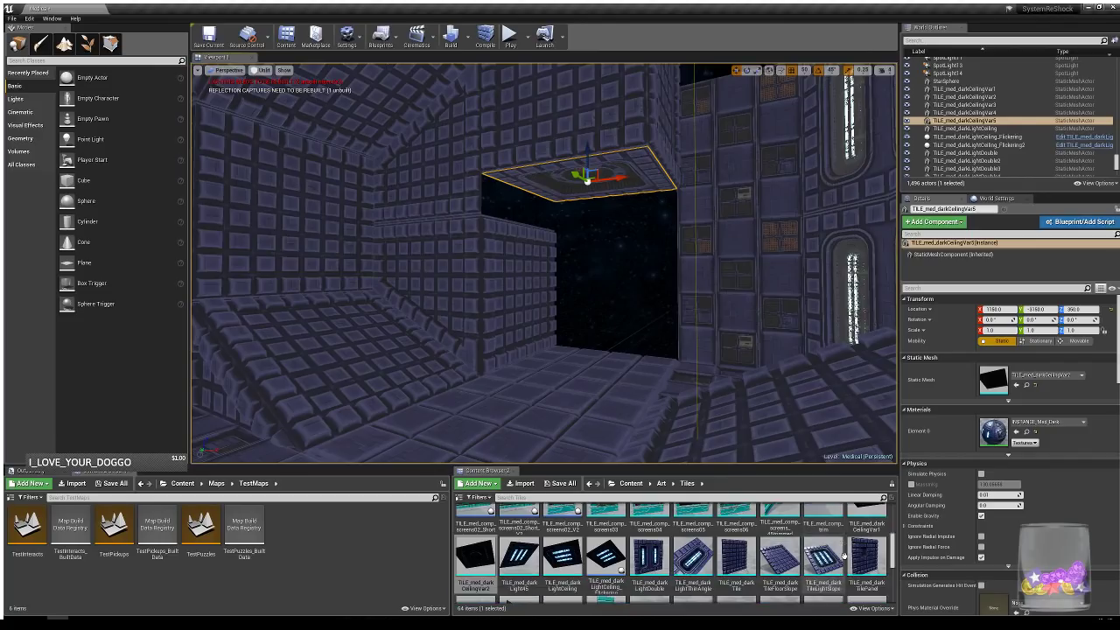
scroll(684, 584, "up", 1)
left_click_drag(606, 557, 475, 182)
key("e")
left_click_drag(479, 122, 463, 164)
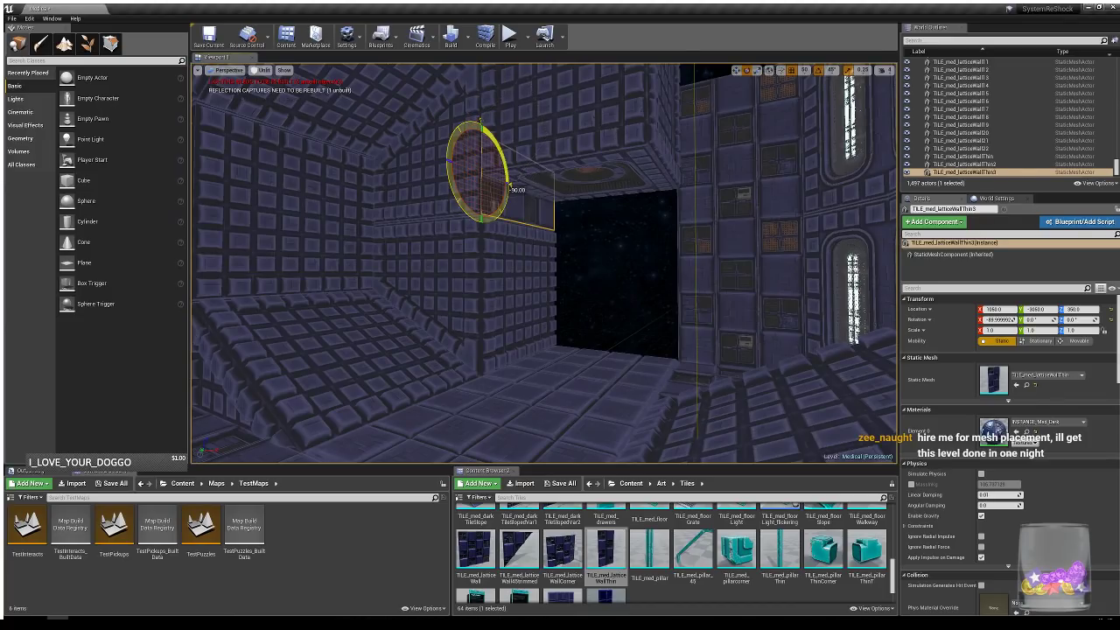
key("w")
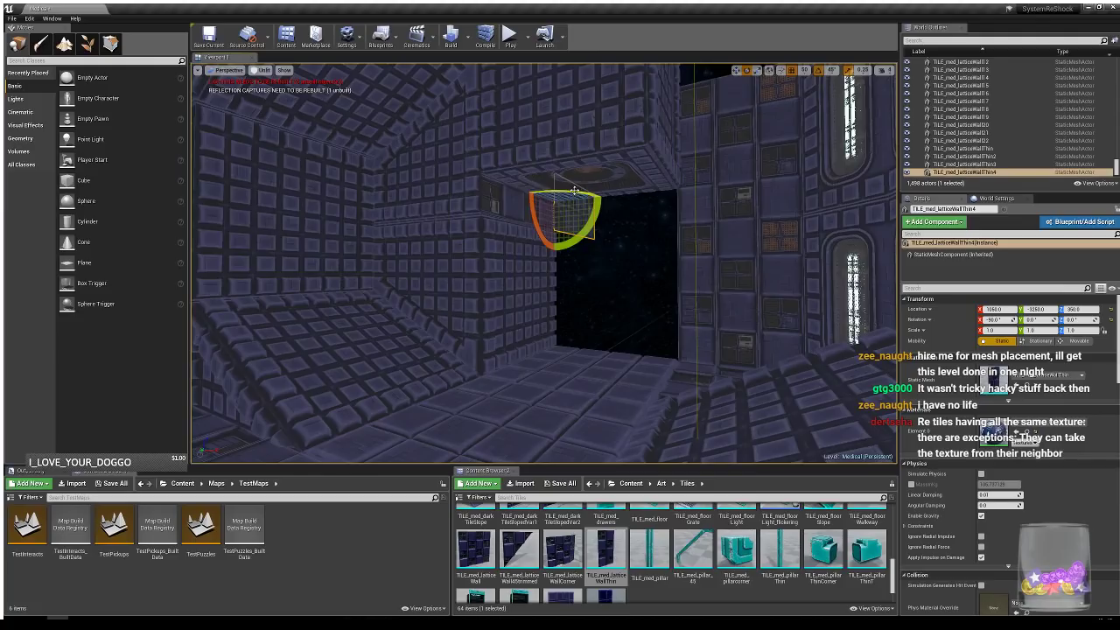
right_click_drag(709, 259, 883, 306)
key("Escape")
- Place a TILE_med_latticeWall tile flat as ceiling over the passage's lit end at Z 500
right_click_drag(706, 323, 564, 418)
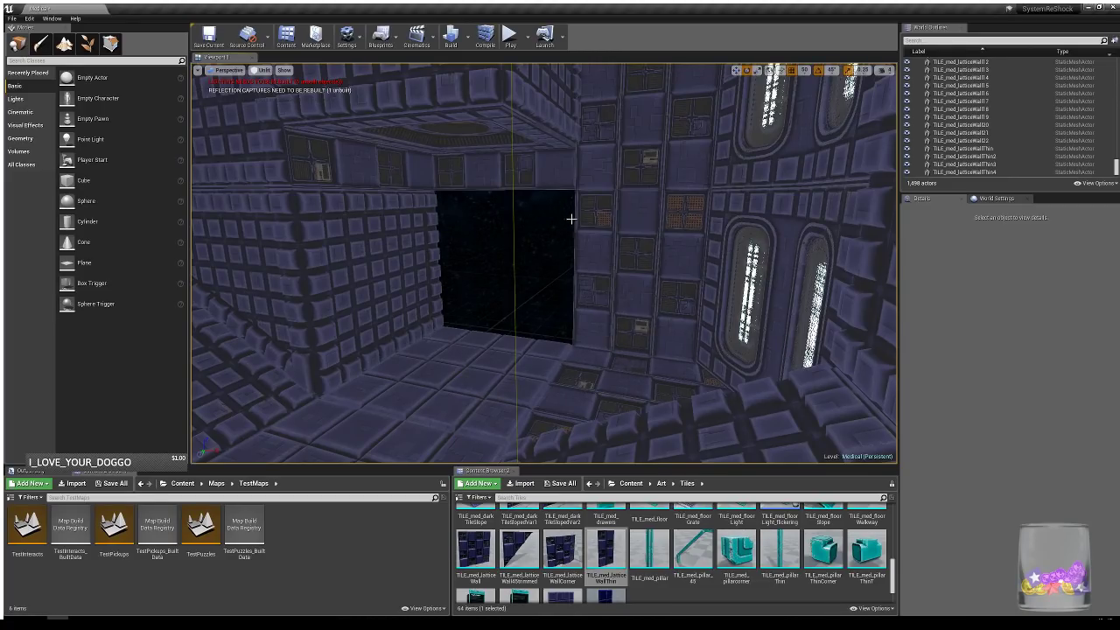
right_click_drag(616, 321, 606, 255)
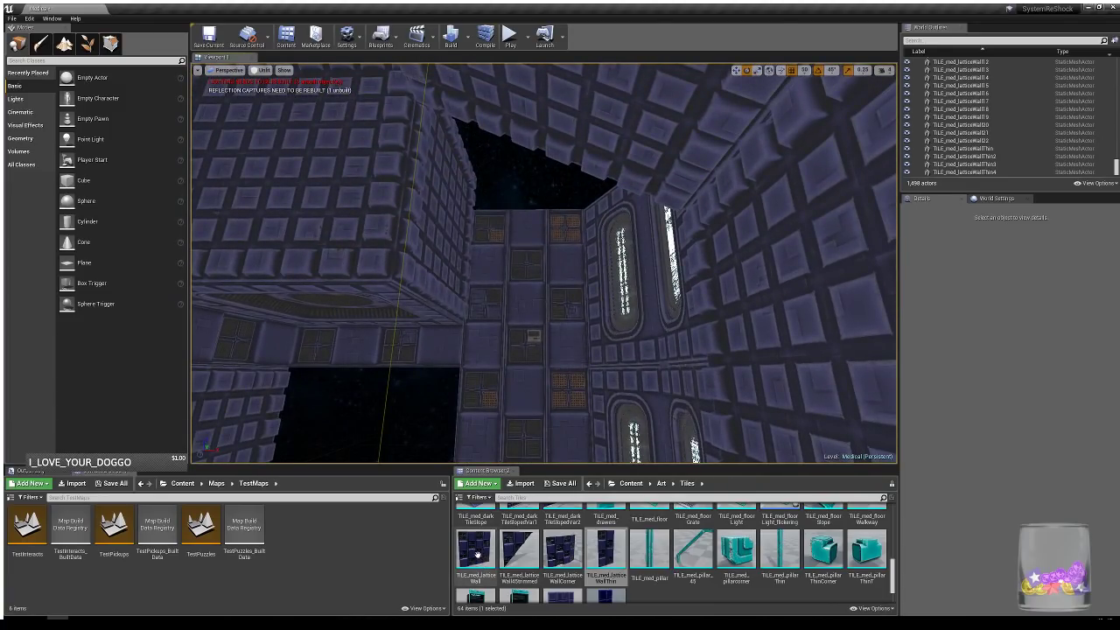
left_click_drag(477, 554, 541, 285)
left_click_drag(546, 216, 605, 192)
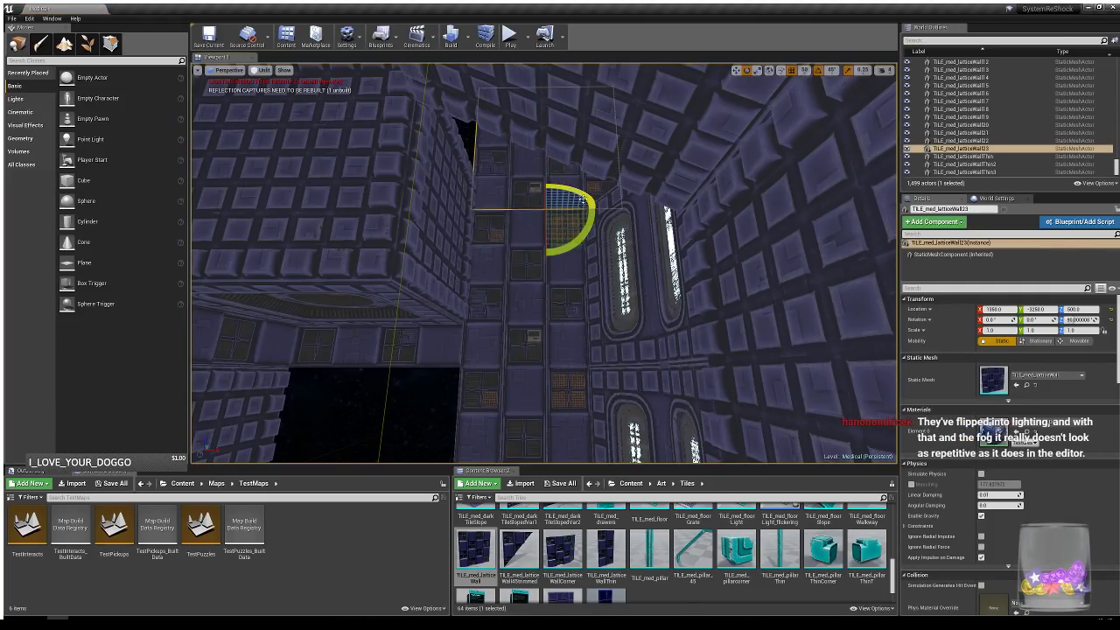
mouse_move(646, 217)
right_mouse_down()
mouse_move(612, 219)
mouse_move(626, 223)
right_mouse_up()
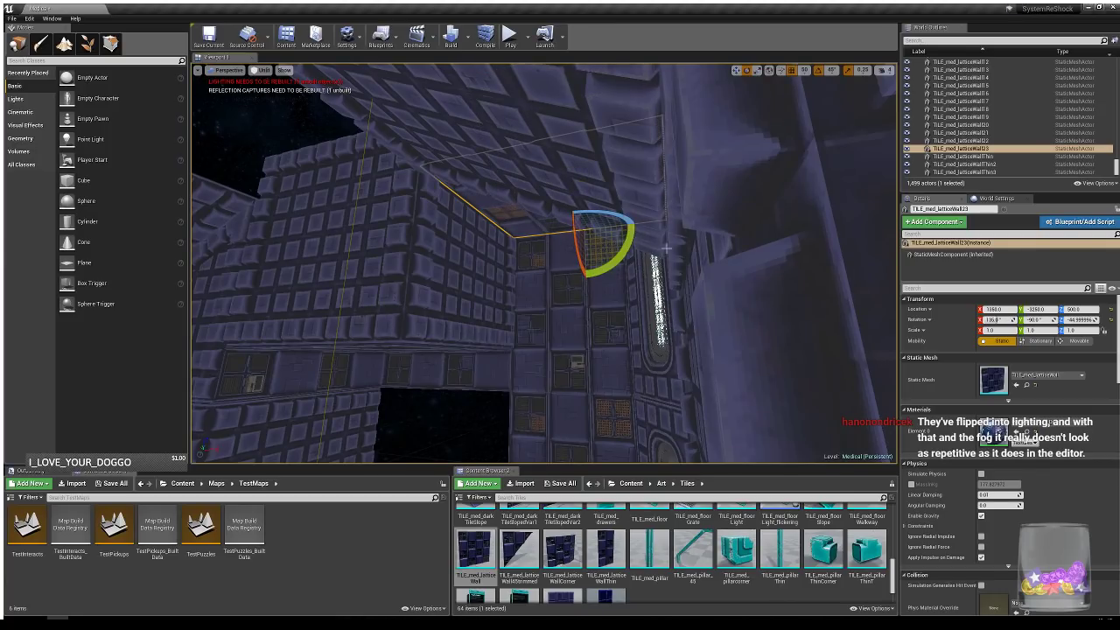
key("Escape")
- Duplicate the dark sloped floor tile beside the light panels up to Z 500, flipped 180° about X and mirrored to fit the ceiling slope
right_click_drag(665, 249, 702, 269)
left_click(544, 401)
mouse_move(544, 400)
right_mouse_down()
mouse_move(529, 446)
mouse_move(534, 411)
right_mouse_up()
key("w")
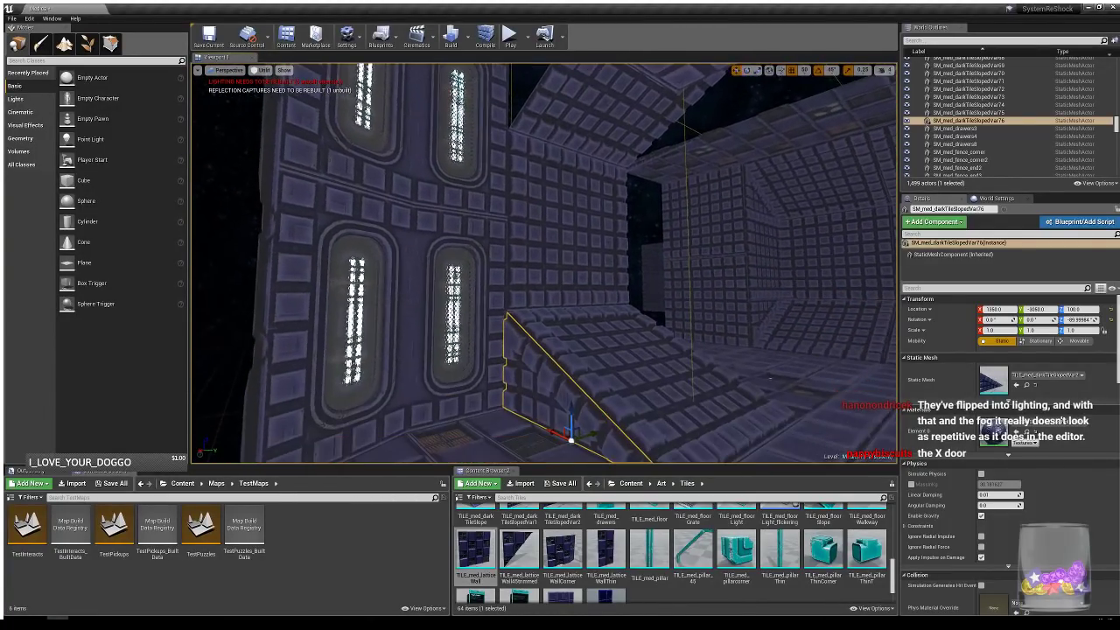
left_click_drag(569, 384, 569, 70, "alt")
right_click_drag(570, 70, 573, 88)
mouse_move(480, 207)
right_mouse_down()
mouse_move(495, 198)
mouse_move(487, 188)
mouse_move(480, 207)
right_mouse_up()
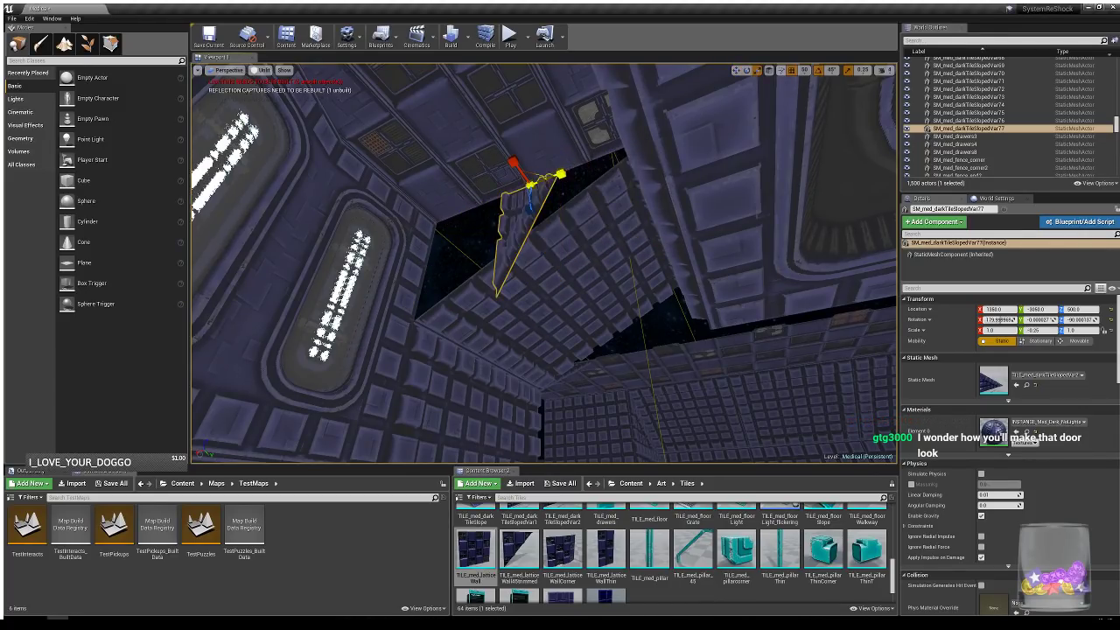
right_click_drag(544, 179, 630, 210)
key("Escape")
- Duplicate the two adjoining sloped floor tiles at the wall corner up to Z 500 and rotate the copies upside down
key("s")
mouse_move(544, 263)
right_mouse_down()
mouse_move(490, 255)
mouse_move(602, 262)
mouse_move(560, 260)
right_mouse_up()
key("s")
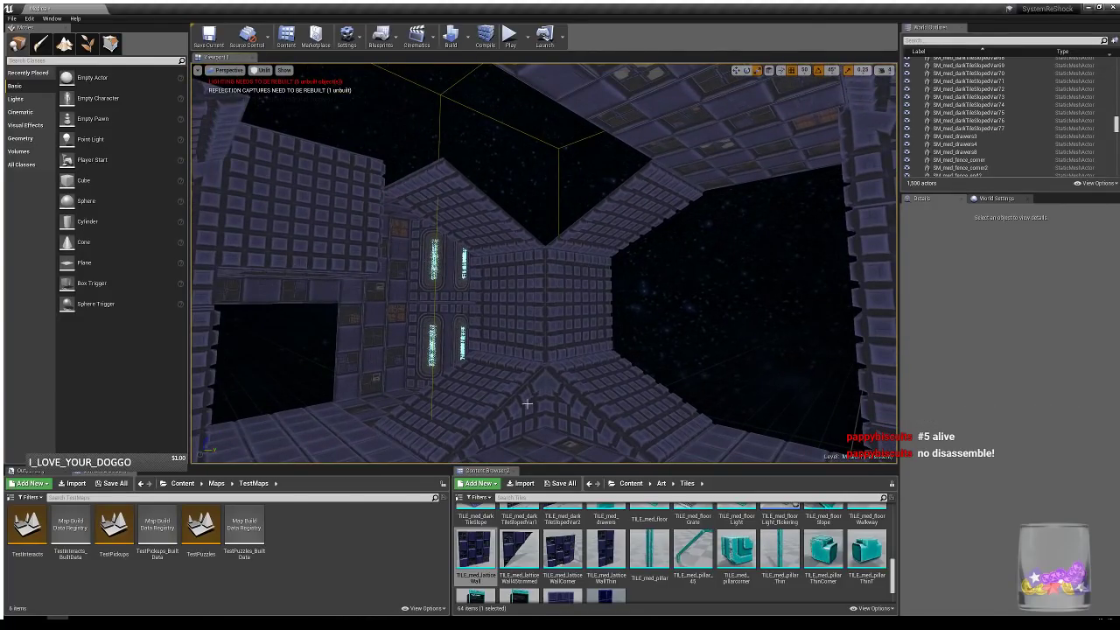
left_click(566, 403)
left_click_drag(594, 409, 580, 184, "alt")
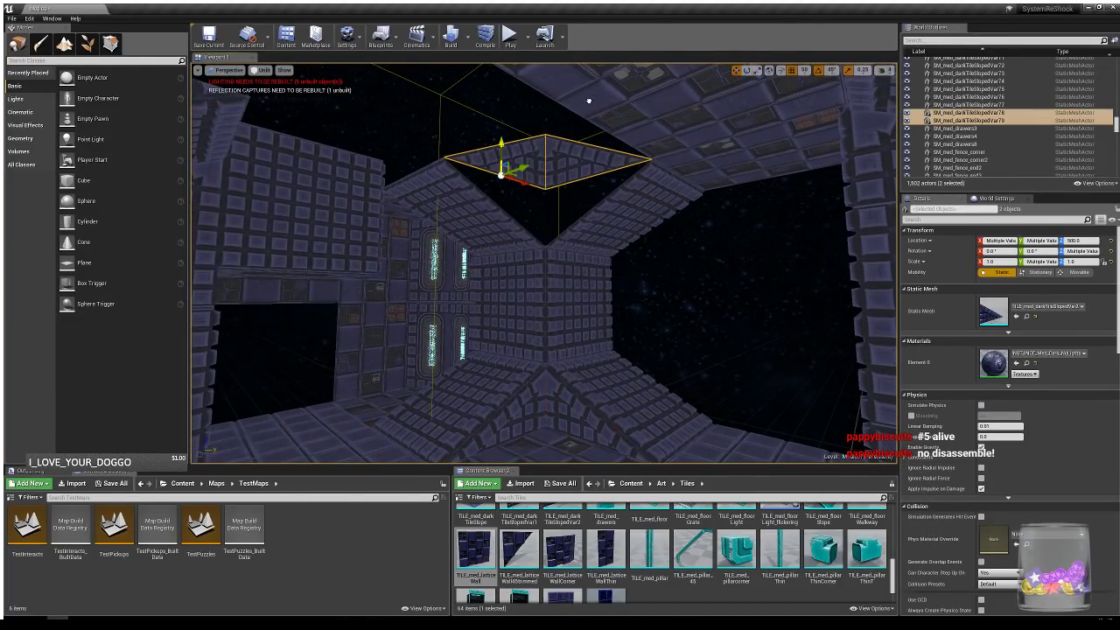
key("e")
left_click_drag(478, 205, 503, 254)
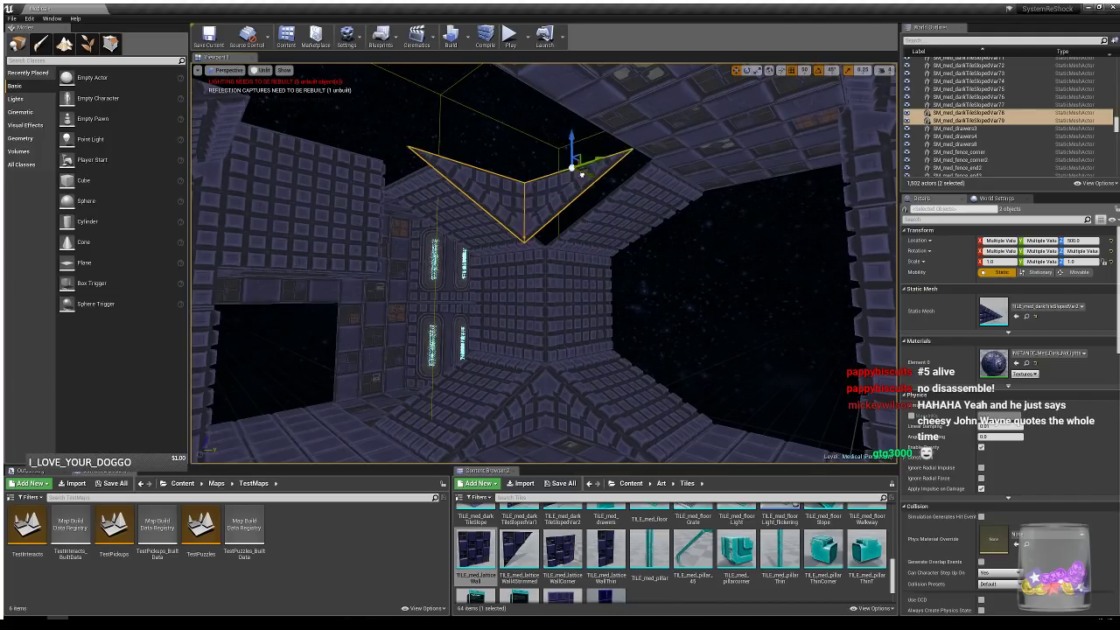
- Shift the pair of flipped sloped tiles together into the ceiling corner above their floor counterparts
left_click(600, 186)
left_click(560, 194)
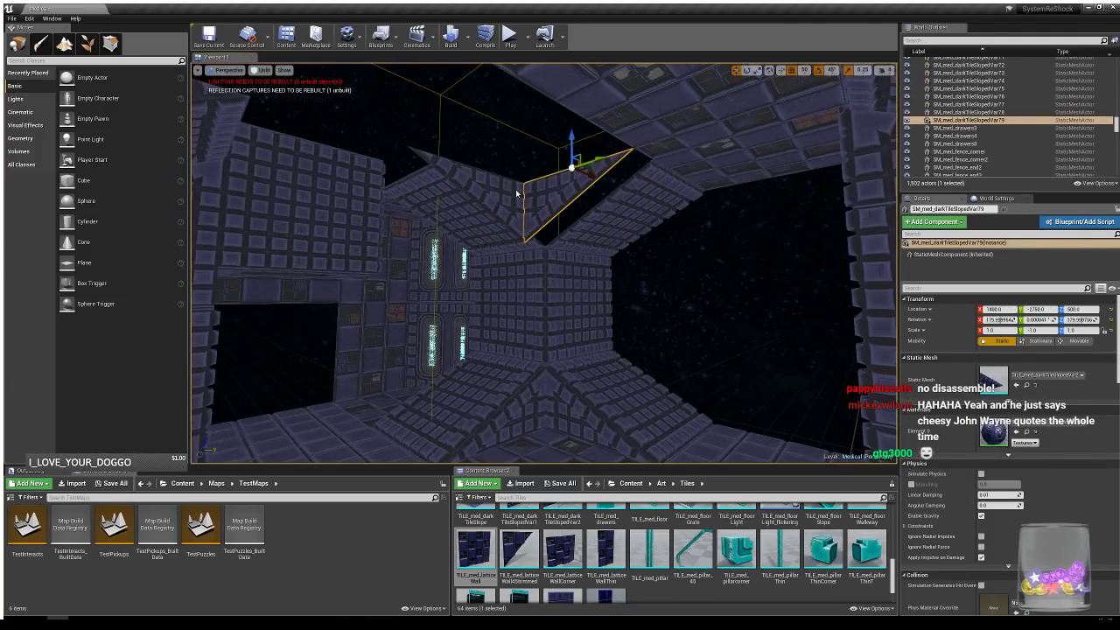
left_click(515, 187, "ctrl")
left_click_drag(510, 178, 538, 188)
- Duplicate a lattice ceiling tile at Z 500 into the adjacent ceiling gap toward the lit end
right_click_drag(650, 218, 639, 151)
left_click(705, 201)
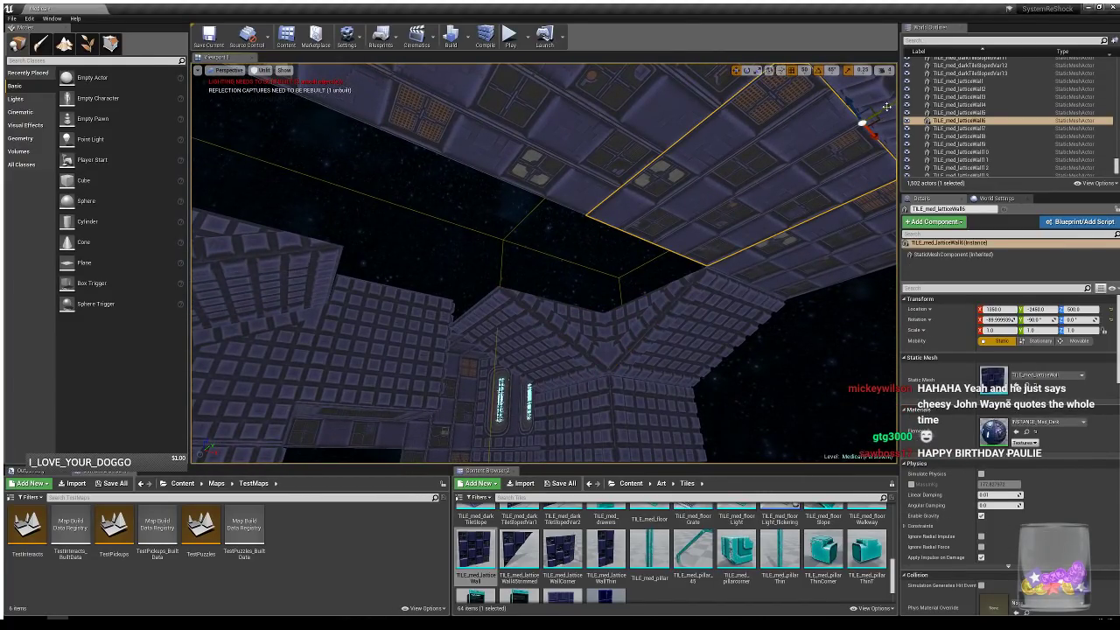
left_click_drag(862, 125, 662, 231, "alt")
mouse_move(727, 226)
right_mouse_down()
mouse_move(682, 227)
mouse_move(713, 241)
right_mouse_up()
right_click_drag(612, 219, 600, 208)
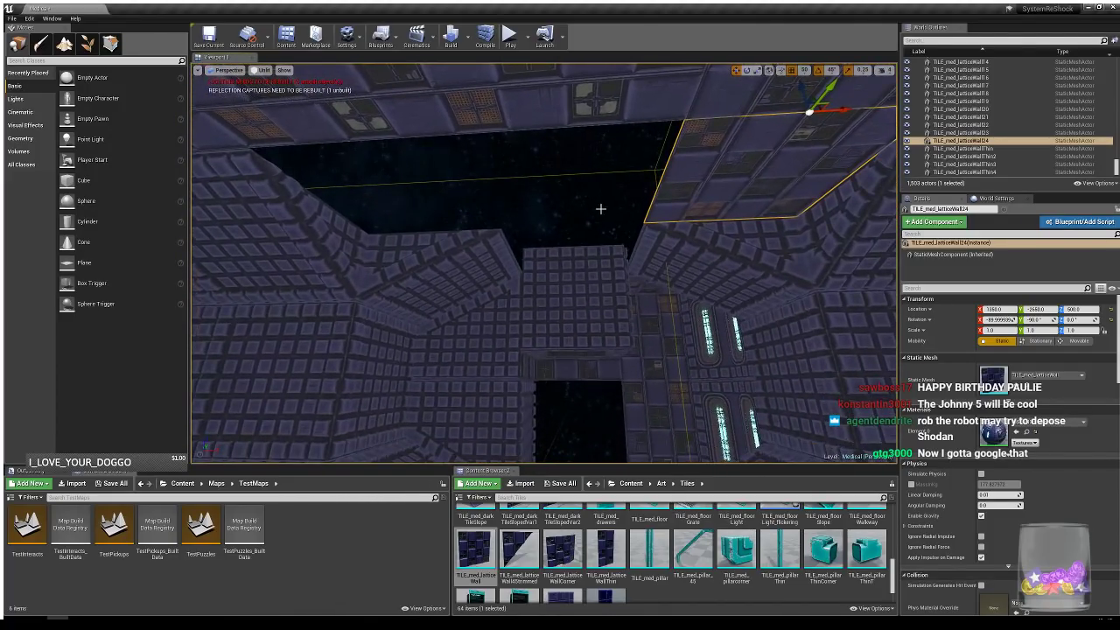
- Duplicate the dark wall tile above the opening and lay the copy flat in the ceiling gap beside the sloped tiles at Z 500
right_click_drag(583, 278, 573, 303)
left_click(584, 304)
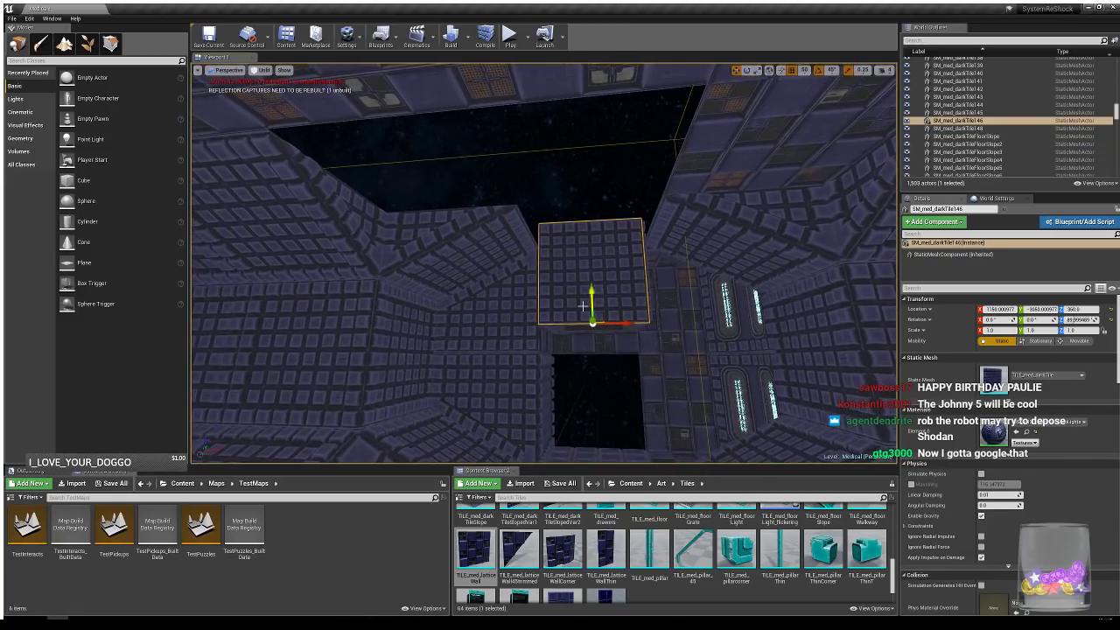
left_click_drag(604, 312, 485, 315, "alt")
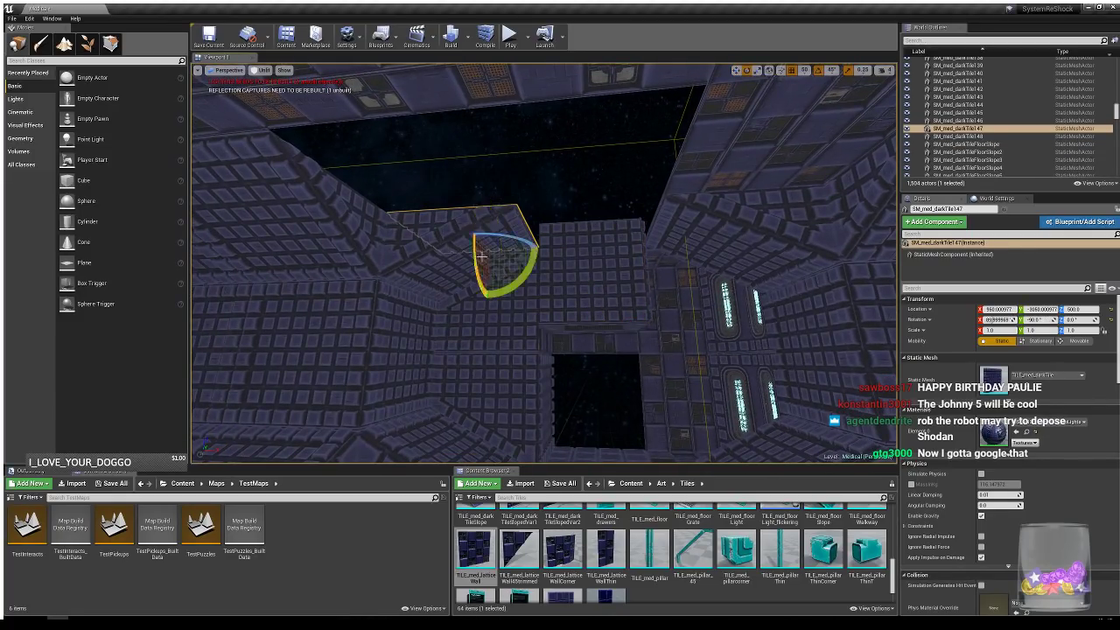
key("w")
left_click_drag(479, 237, 419, 175)
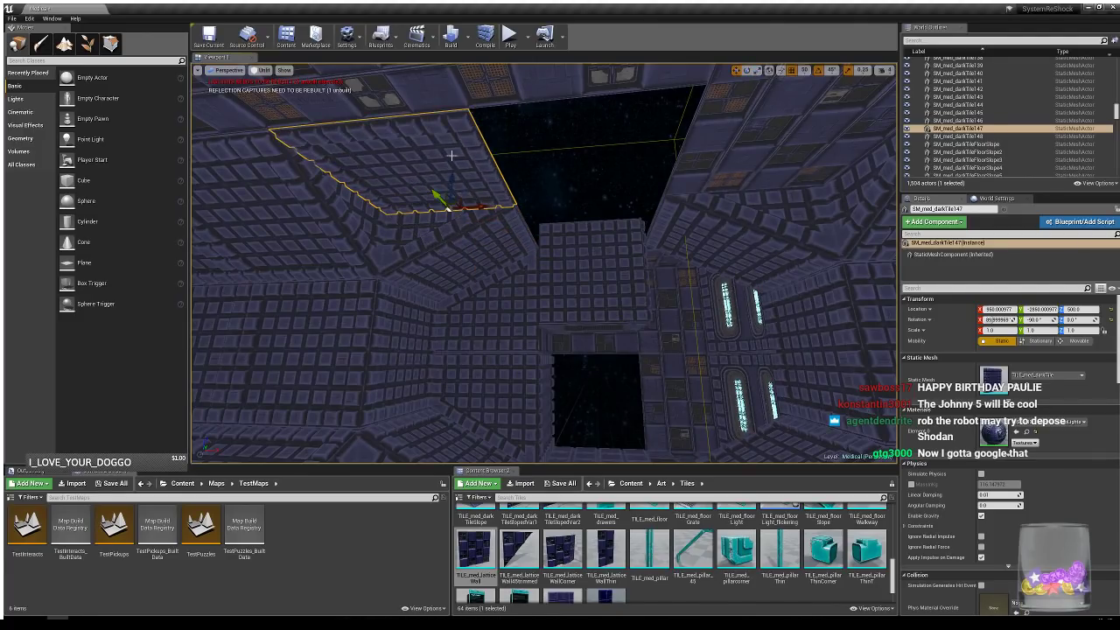
right_click_drag(536, 188, 536, 157)
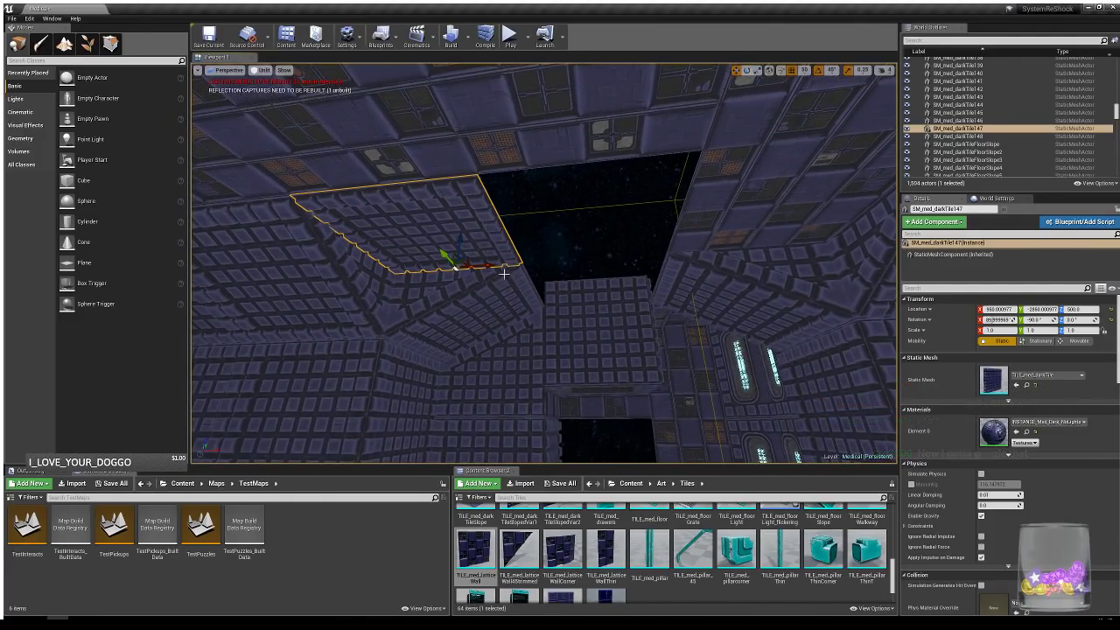
- Place a TILE_med_darkCeilingVar2 tile at Z 500 in the ceiling hole next to the recess
right_click_drag(498, 254, 525, 252)
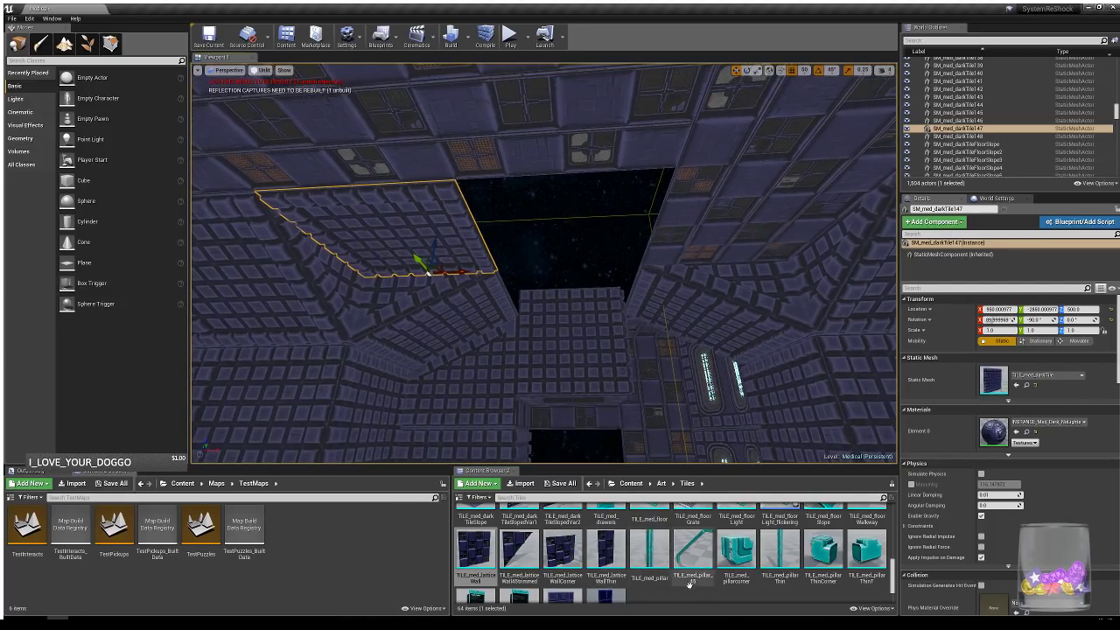
scroll(758, 543, "up", 3)
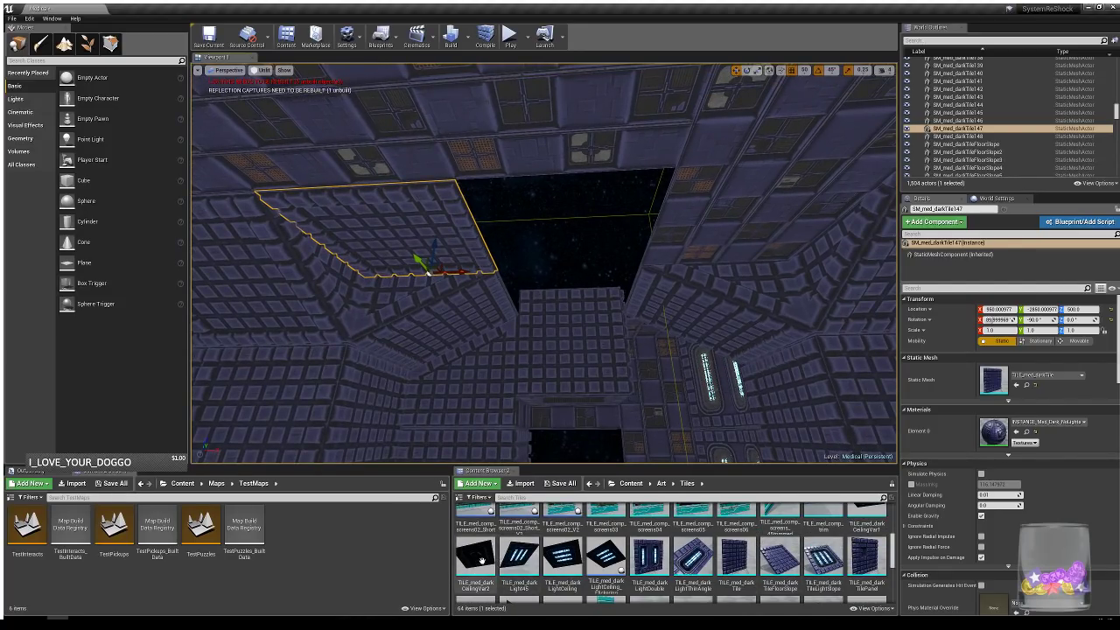
left_click_drag(480, 560, 569, 287)
right_click_drag(610, 325, 628, 327)
left_click_drag(652, 285, 621, 274)
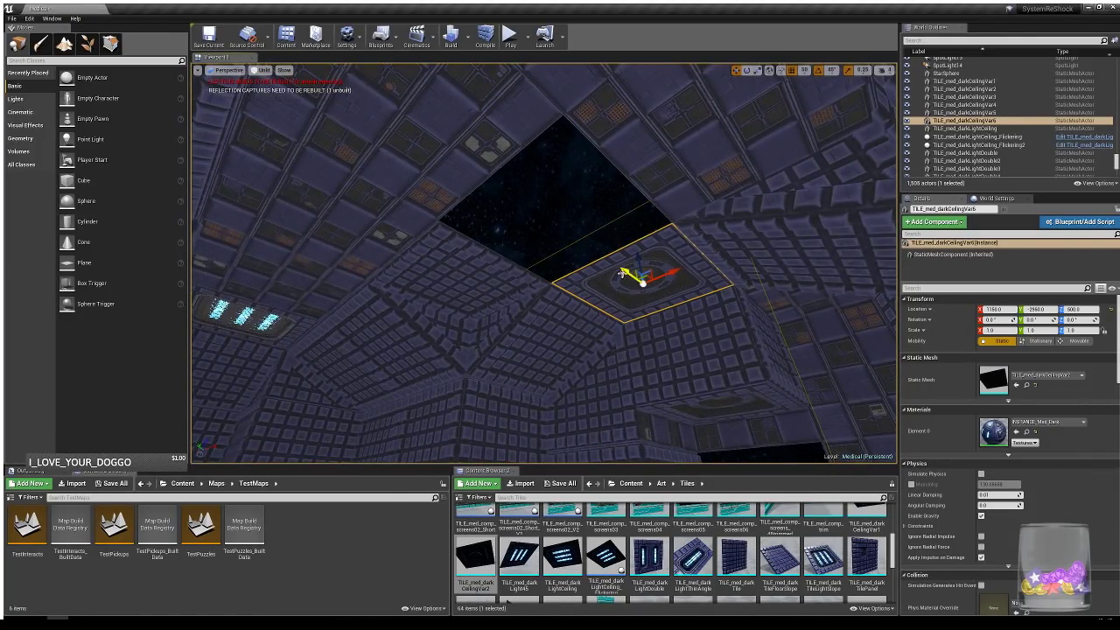
- Fill the remaining ceiling hole beside it with a TILE_med_darkCeilingVar1 tile
scroll(725, 548, "up", 2)
left_click_drag(866, 569, 806, 502)
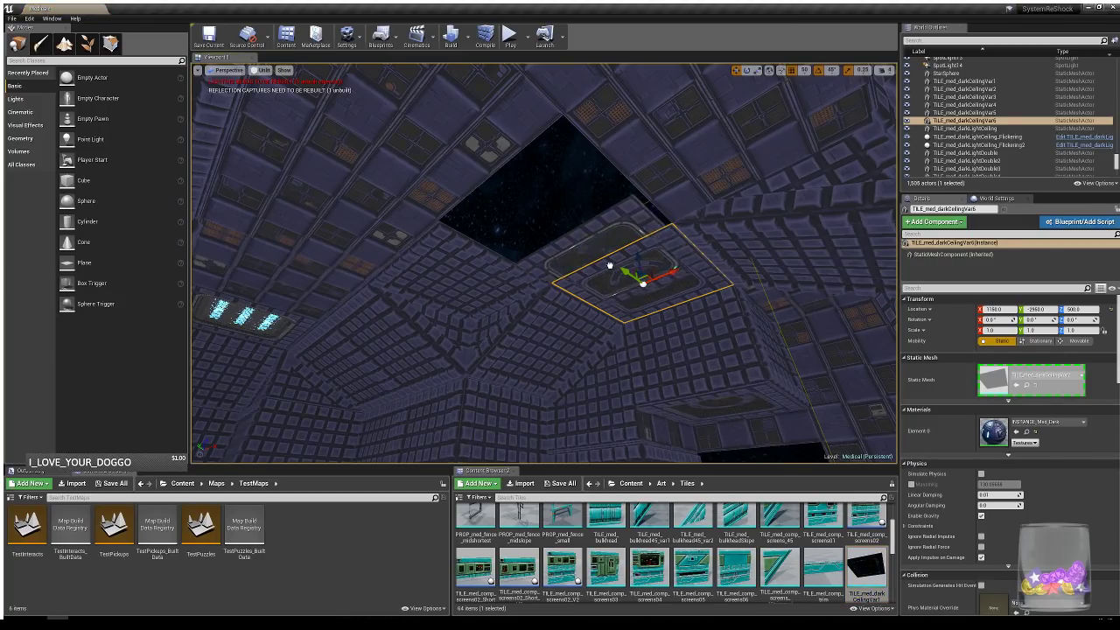
left_click_drag(610, 264, 614, 251)
mouse_move(601, 384)
right_mouse_down()
mouse_move(596, 397)
mouse_move(577, 393)
mouse_move(787, 381)
mouse_move(358, 386)
mouse_move(599, 382)
mouse_move(585, 381)
right_mouse_up()
key("Escape")
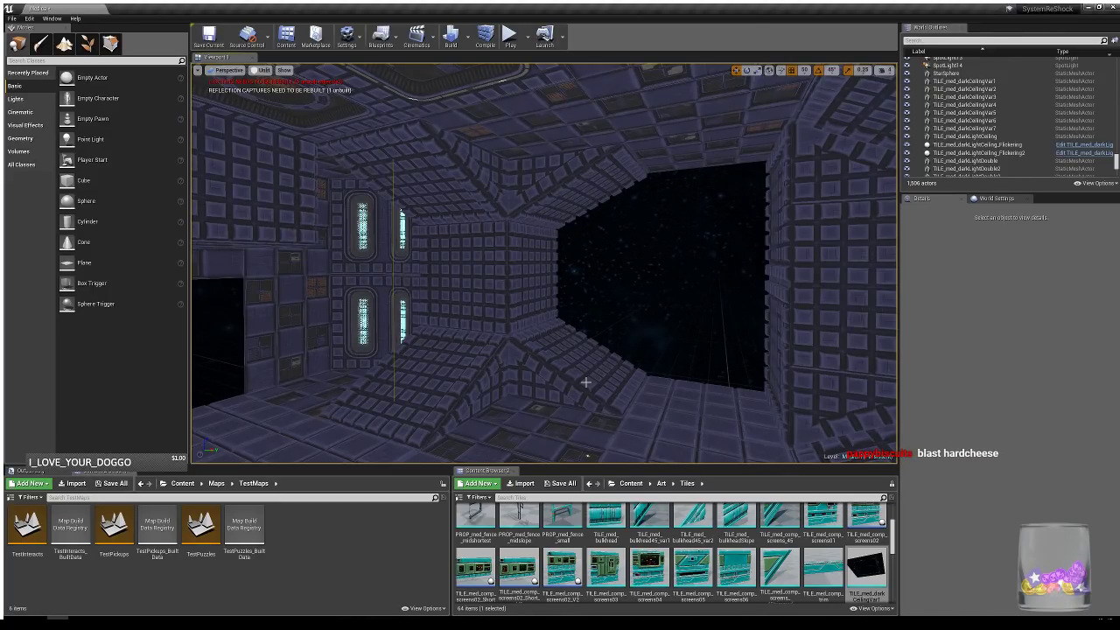
- Duplicate the sloped floor tile twice outward through the open side passage to extend its slope
right_click_drag(677, 301, 739, 302)
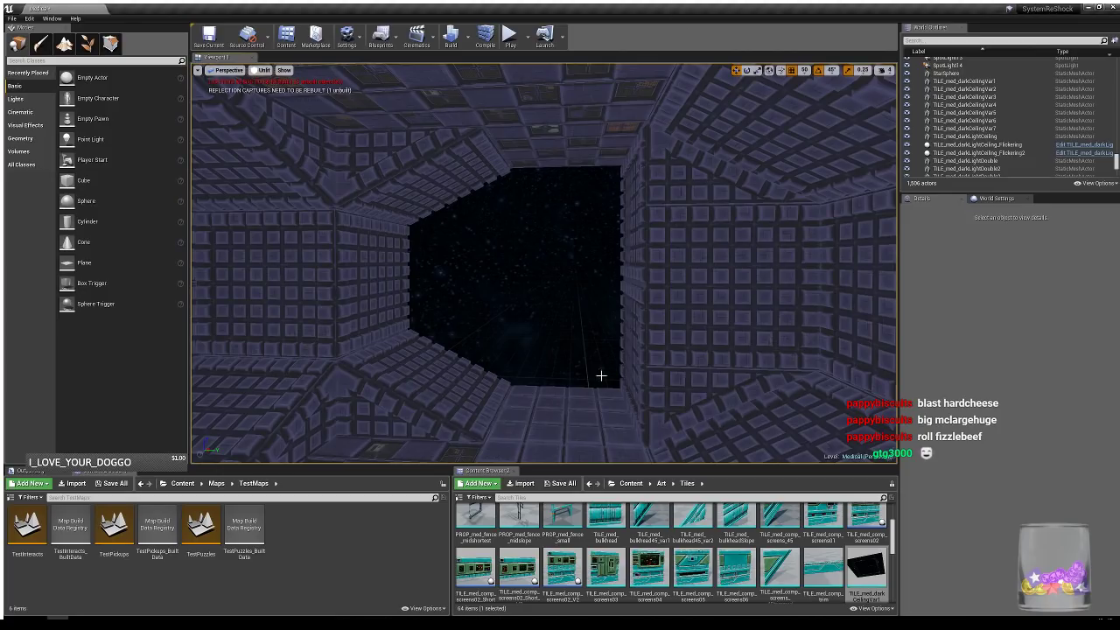
key("w")
mouse_move(628, 334)
right_mouse_down()
mouse_move(656, 336)
mouse_move(639, 338)
right_mouse_up()
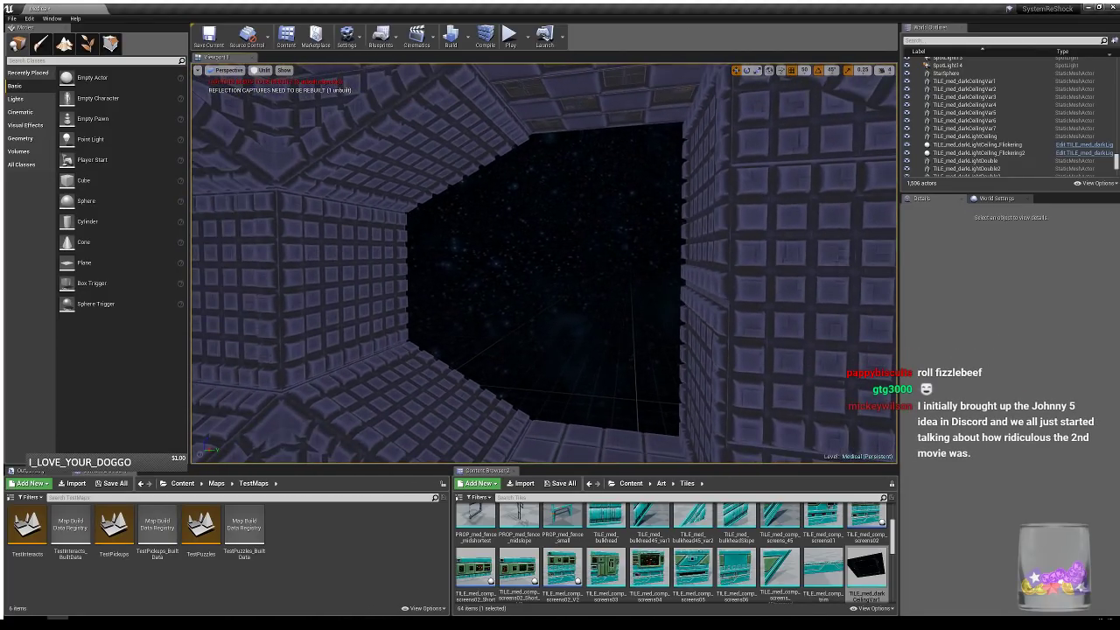
left_click(471, 445)
right_click_drag(539, 347, 552, 362)
left_click_drag(424, 399, 513, 322, "alt")
- Duplicate the flat floor tile at the opening twice outward alongside the extended slope
left_click(556, 397)
right_click_drag(556, 396, 599, 412)
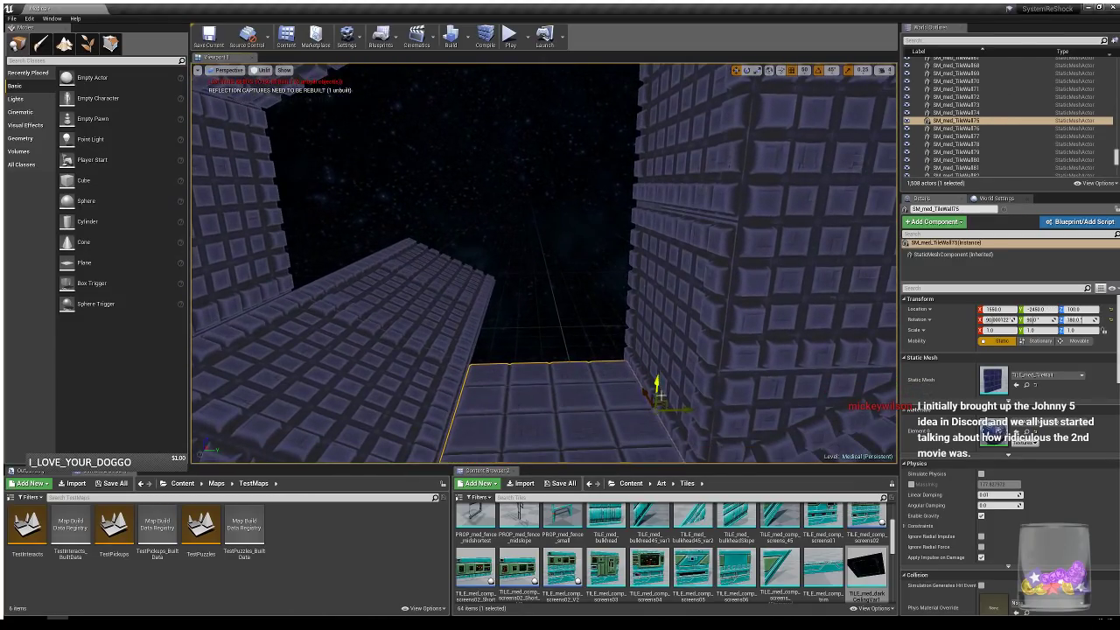
left_click_drag(646, 392, 580, 278, "alt")
right_click_drag(607, 350, 508, 343)
- Extend the passage wall with two copies of the dark wall tile, and copy the pair vertically to make a second row
left_click(323, 273)
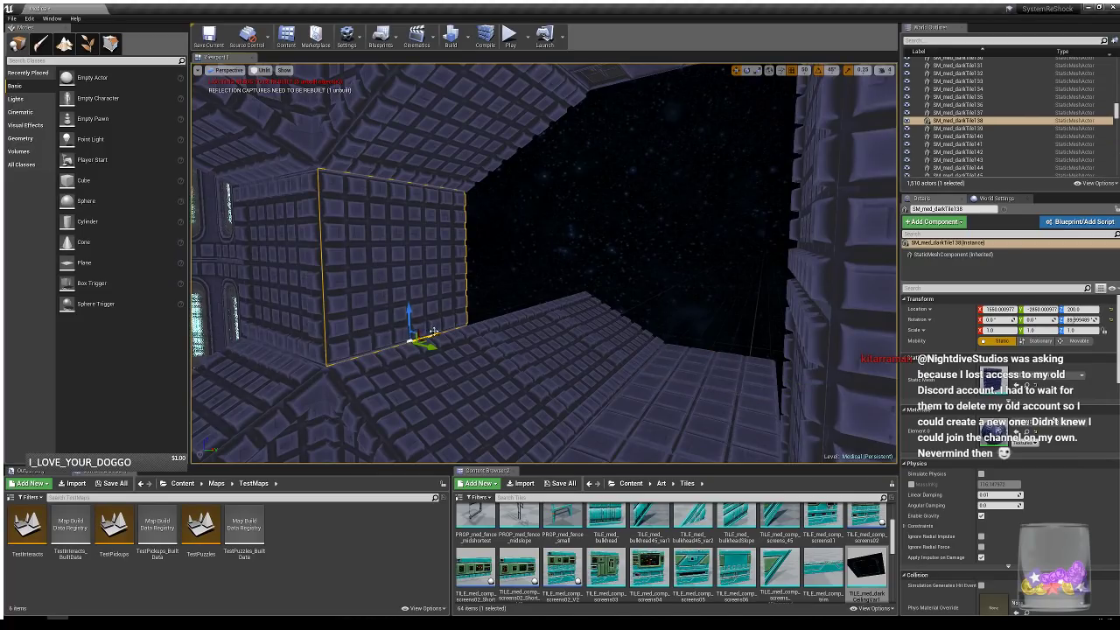
left_click_drag(433, 332, 579, 298, "alt")
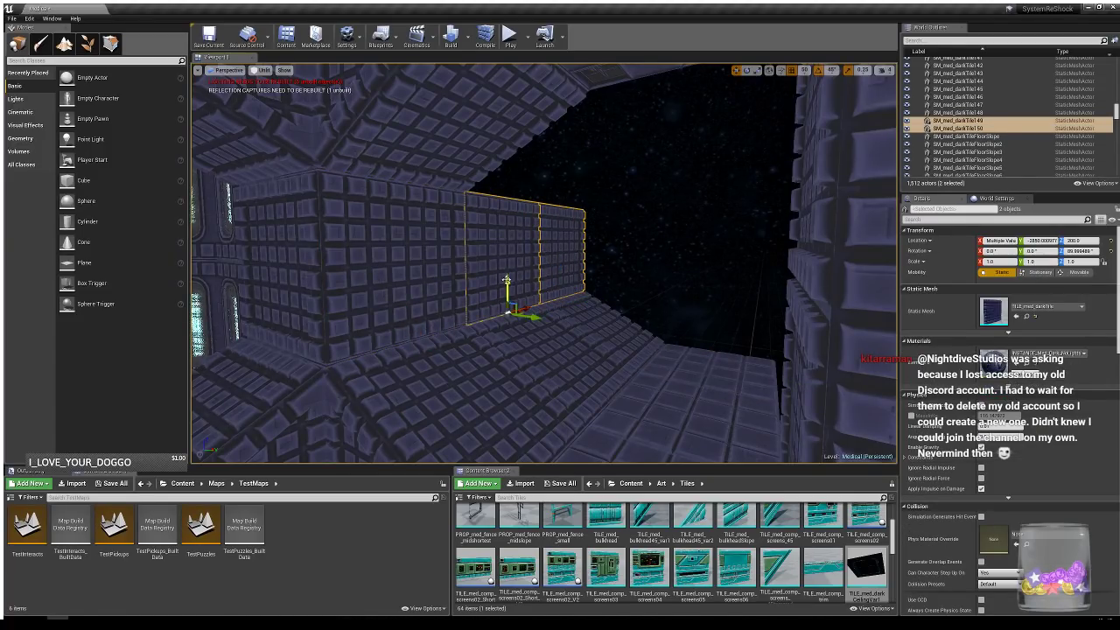
left_click_drag(506, 280, 501, 313, "alt")
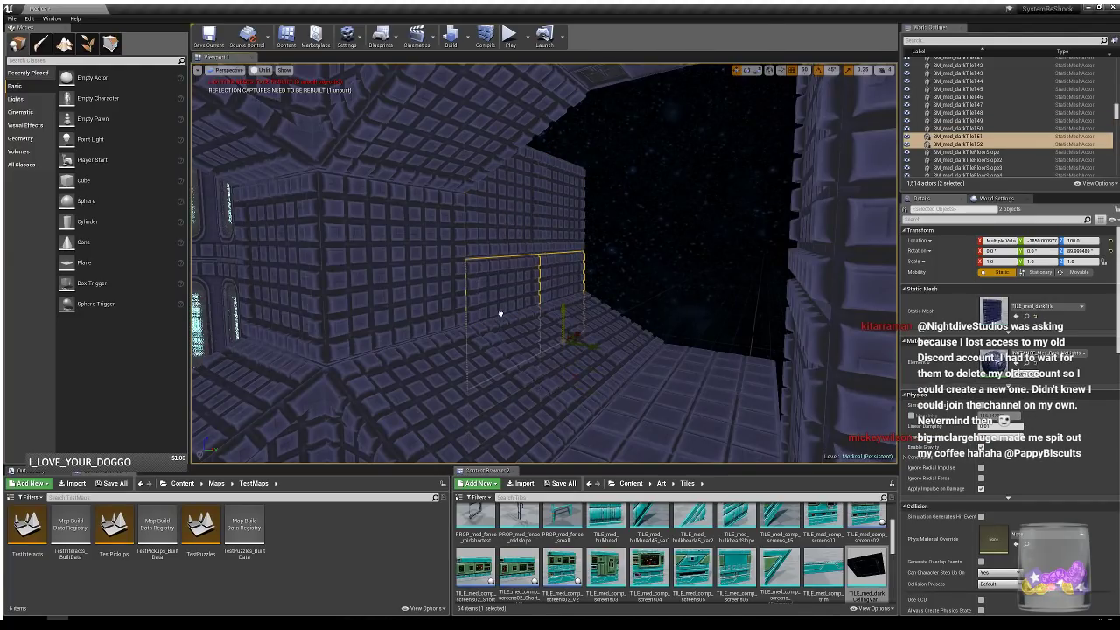
- Copy the triangular sloped tile to the far end of the new floor slope and turn it to fit the corner
right_click_drag(654, 333, 657, 376)
key("Escape")
left_click(447, 375)
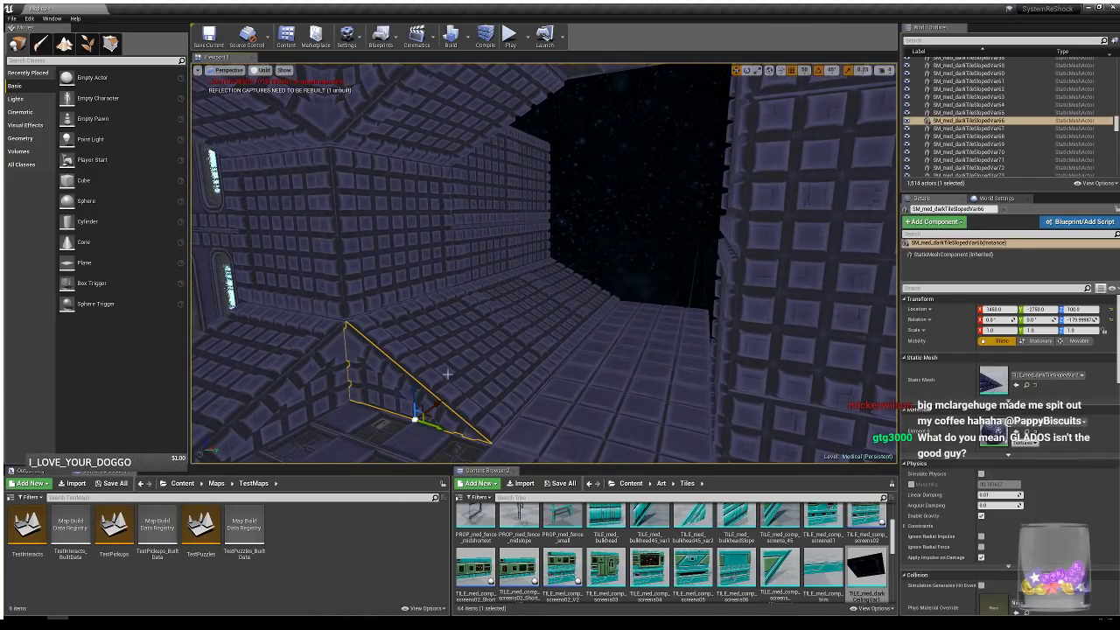
left_click_drag(437, 407, 599, 271, "alt")
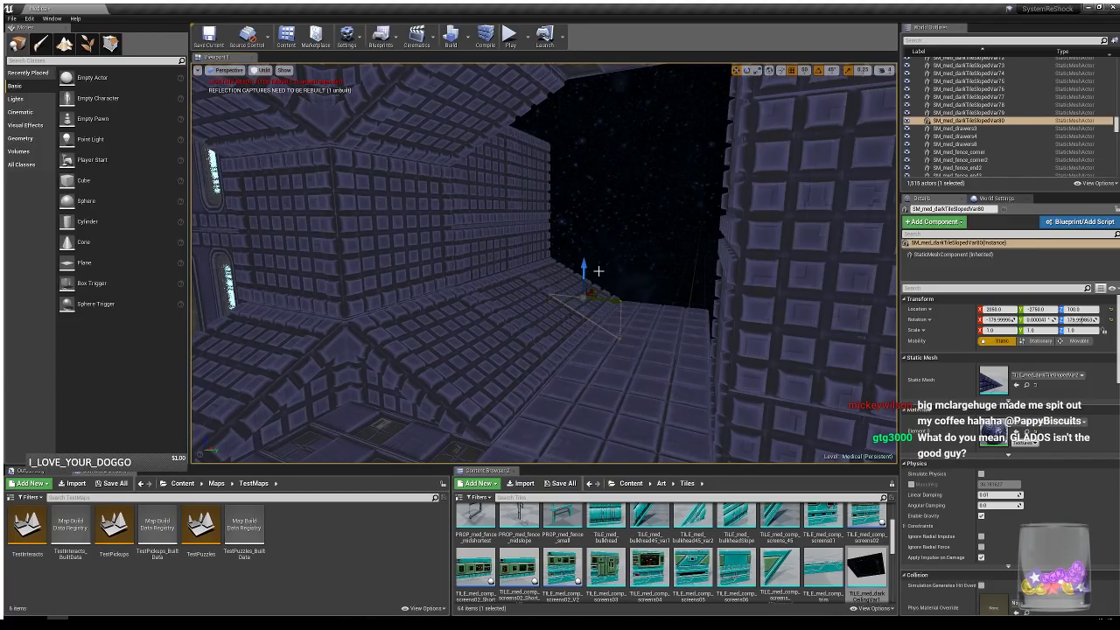
right_click_drag(604, 340, 559, 322)
key("w")
- Duplicate the triangular corner tile just past the slope's end and rotate the copy 90 degrees
left_click_drag(538, 322, 680, 335, "alt")
key("e")
key("w")
right_click_drag(502, 269, 492, 245)
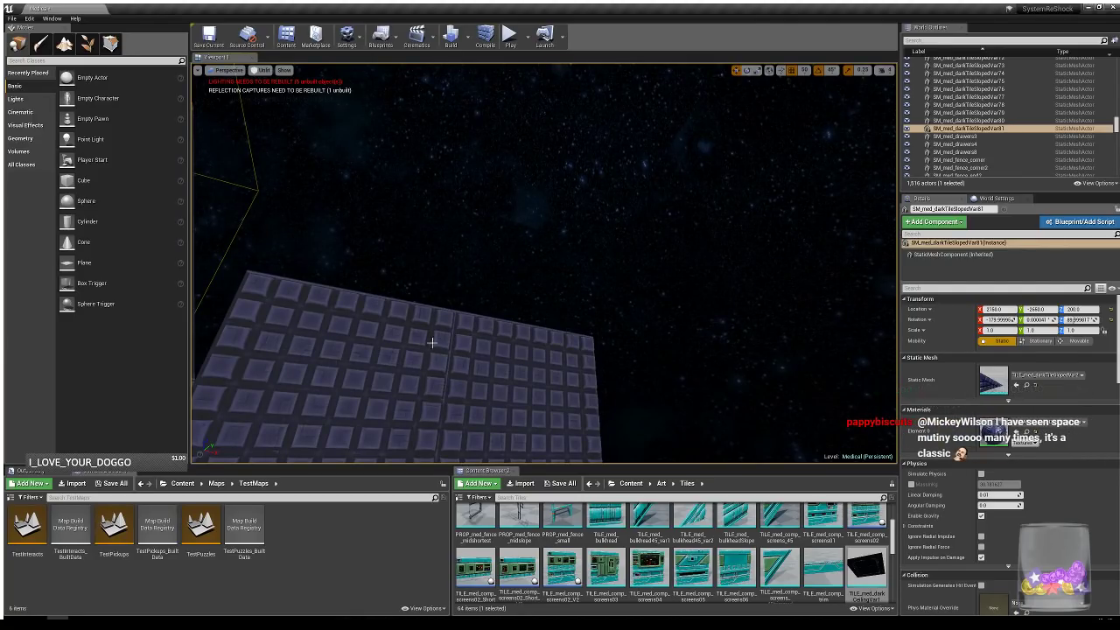
right_click_drag(432, 342, 735, 363)
key("f")
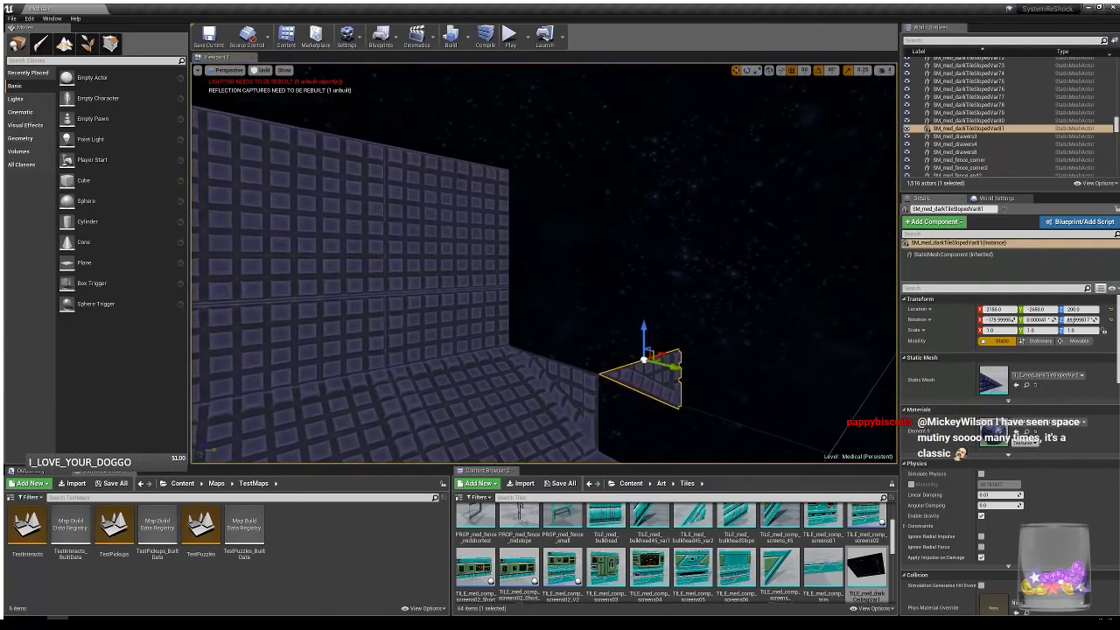
- Flip the copied triangular tile and mirror it with Y scale -1.0 so it meets the first one at the corner
key("e")
left_click_drag(579, 315, 569, 326)
key("w")
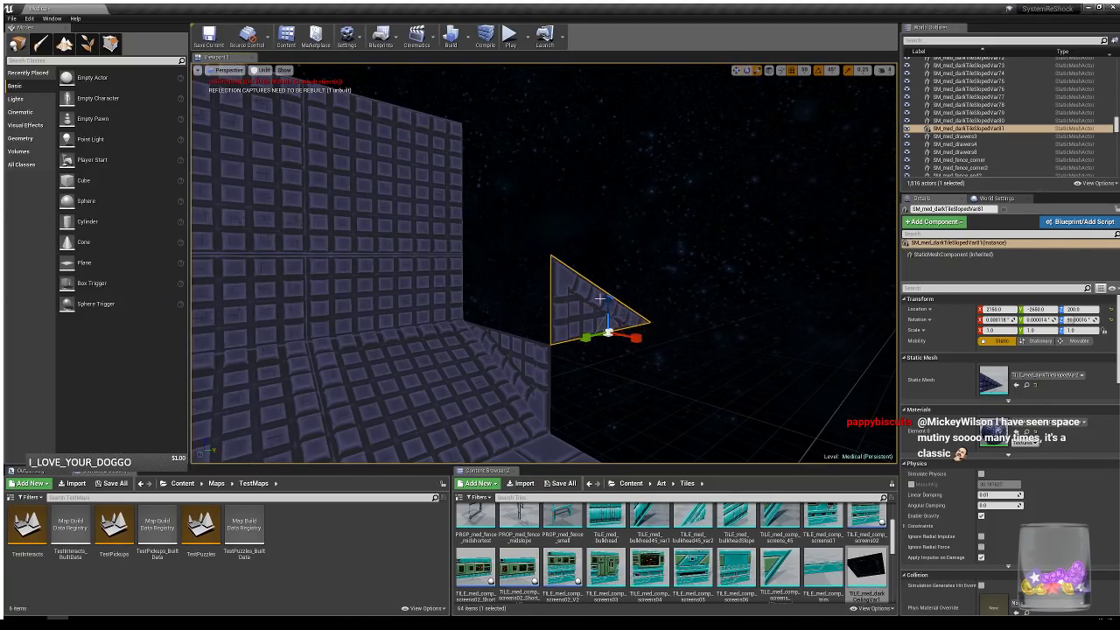
left_click_drag(585, 337, 613, 305)
key("w")
right_click_drag(612, 305, 550, 242)
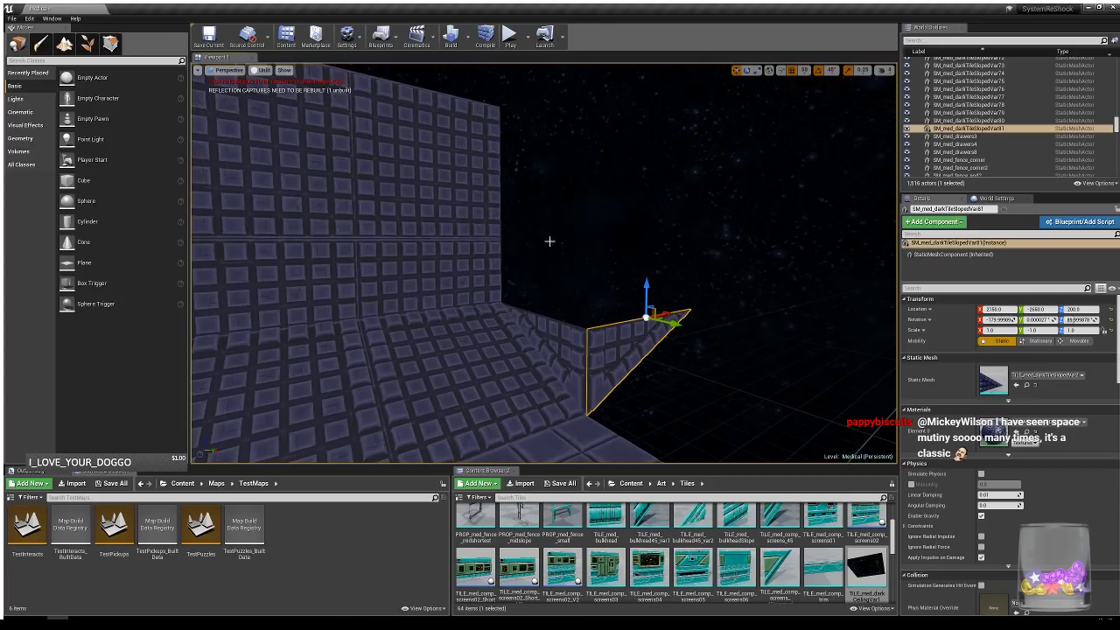
left_click(566, 346, "ctrl")
right_click_drag(566, 346, 595, 302)
left_click_drag(507, 333, 537, 67, "alt")
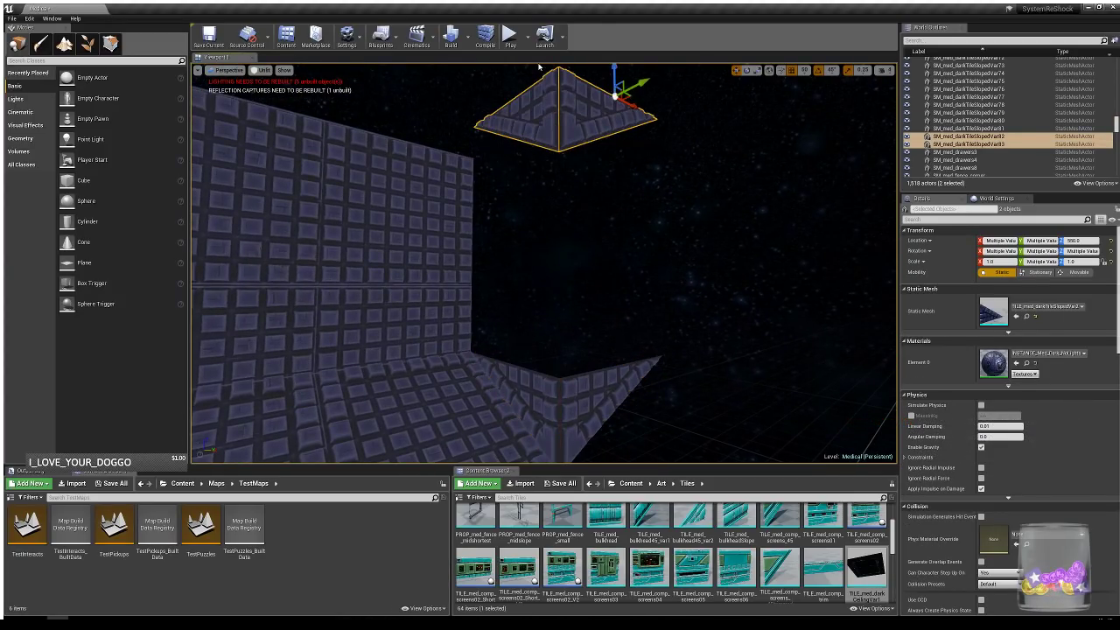
key("Delete")
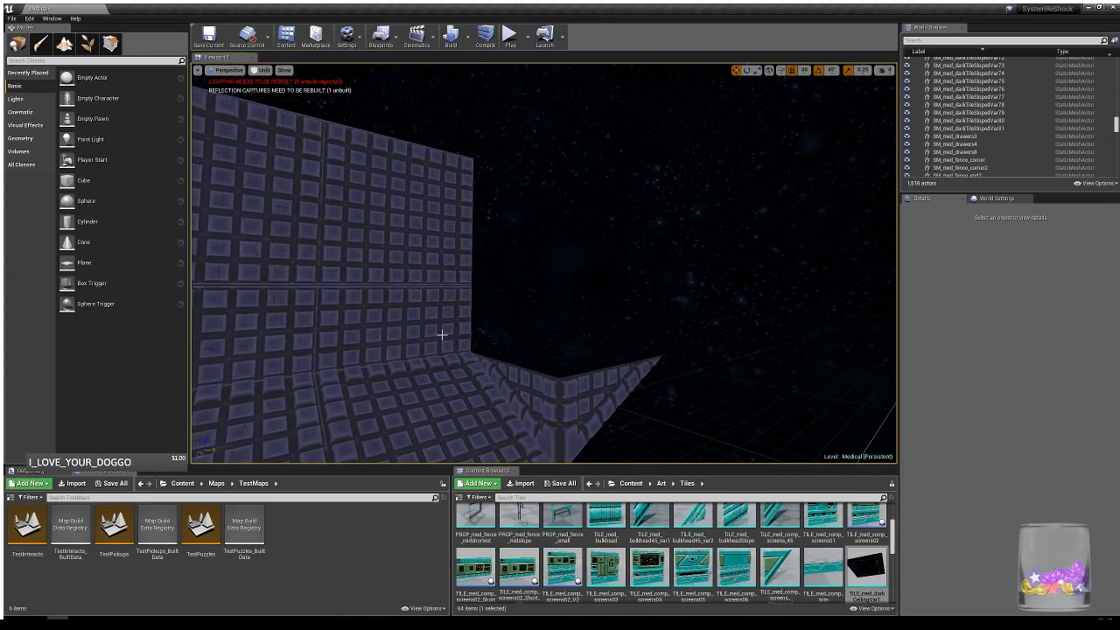
- Duplicate the two stacked end wall tiles, rotate the copies 90 degrees and set them against the wall's end as an inner corner
left_click(441, 334)
right_click_drag(437, 273, 516, 306)
left_click(482, 265, "ctrl")
left_click_drag(495, 225, 600, 212, "alt")
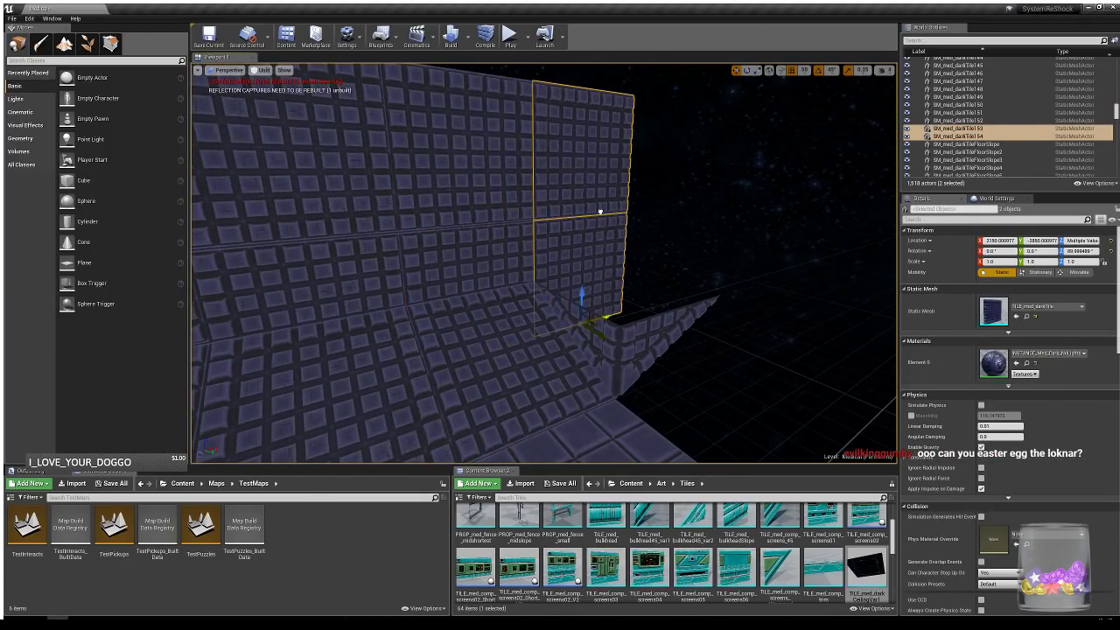
left_click_drag(588, 335, 628, 354)
key("w")
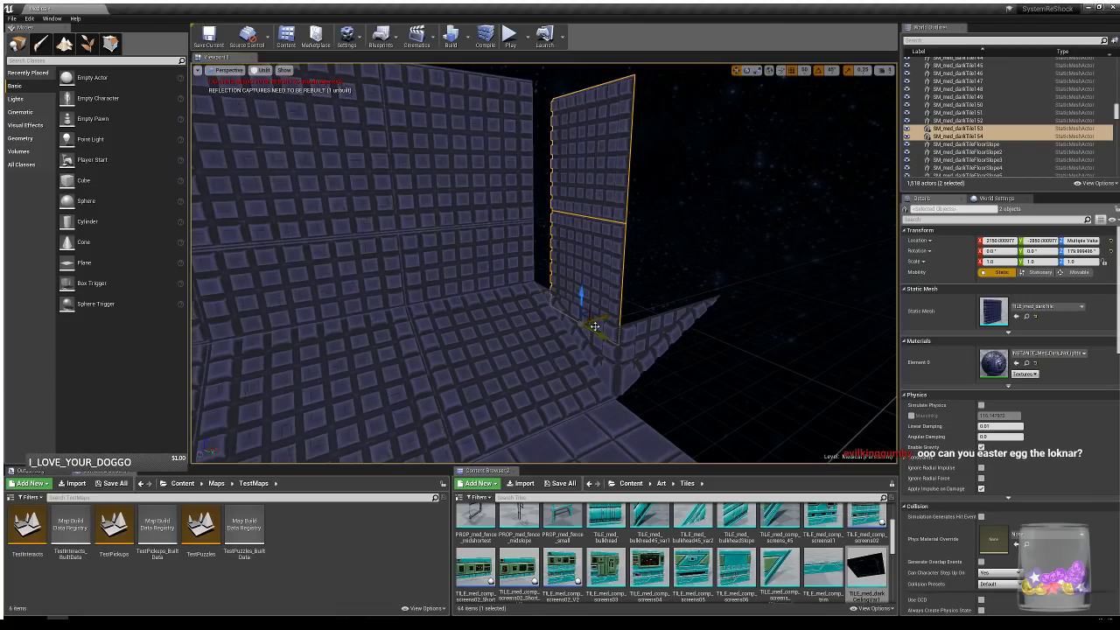
left_click_drag(573, 325, 573, 260)
right_click_drag(573, 260, 602, 219)
mouse_move(629, 318)
right_mouse_down()
mouse_move(644, 287)
mouse_move(630, 320)
right_mouse_up()
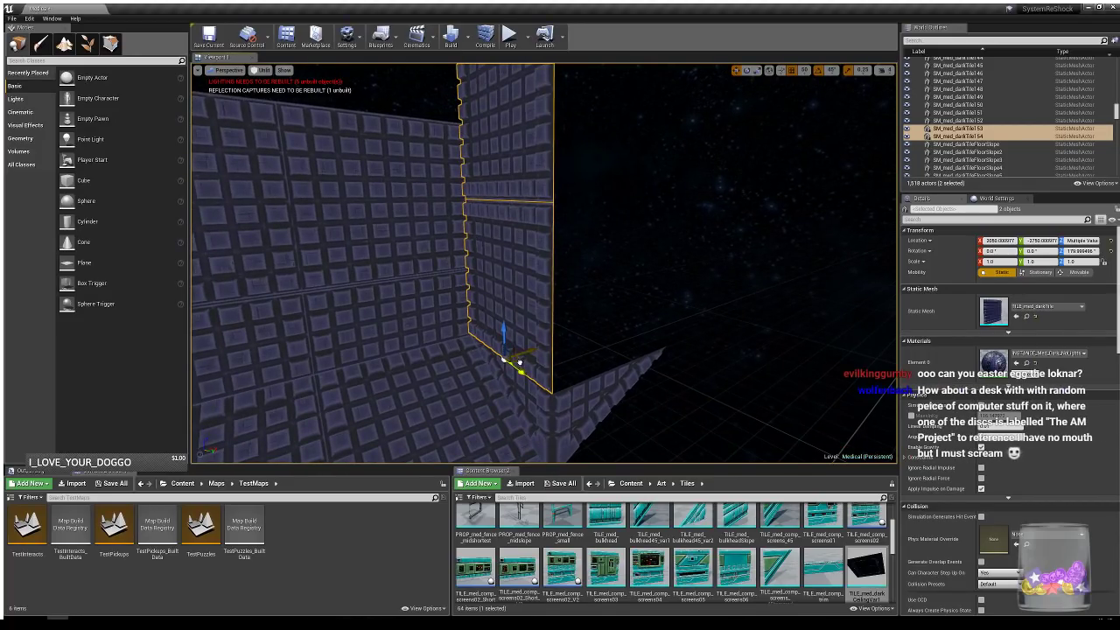
- Duplicate the two corner wall tiles and rotate the copies 90 degrees to wrap around the outer corner
left_click_drag(518, 365, 607, 398, "alt")
key("e")
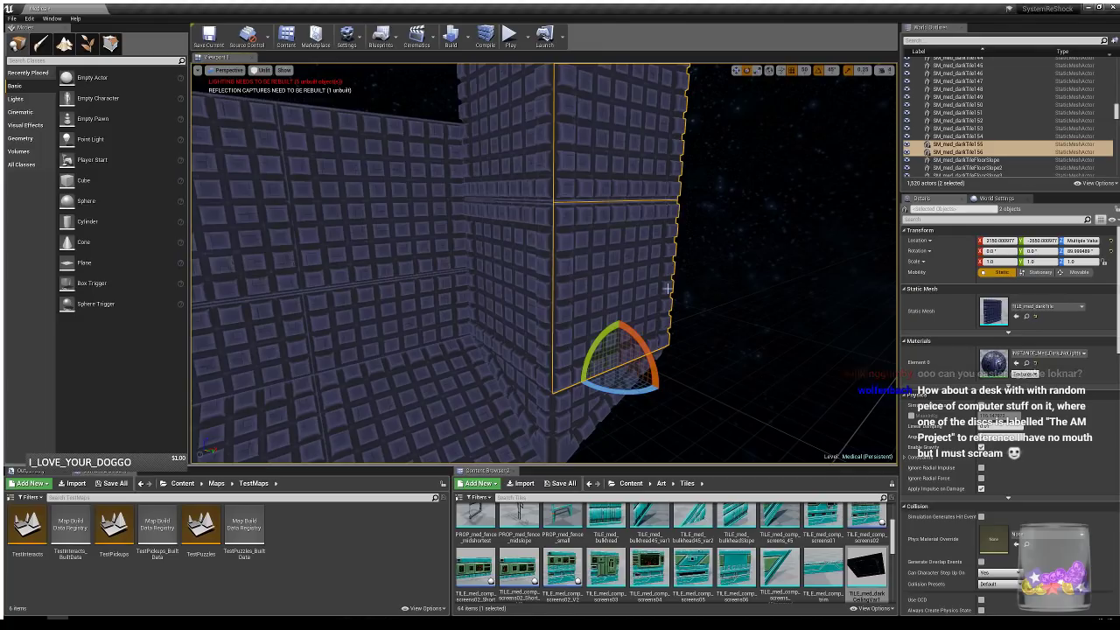
right_click_drag(691, 350, 729, 303)
- Duplicate the upper tiles on both faces of the outer corner upward to add another row
left_click(581, 182)
left_click(513, 219, "ctrl")
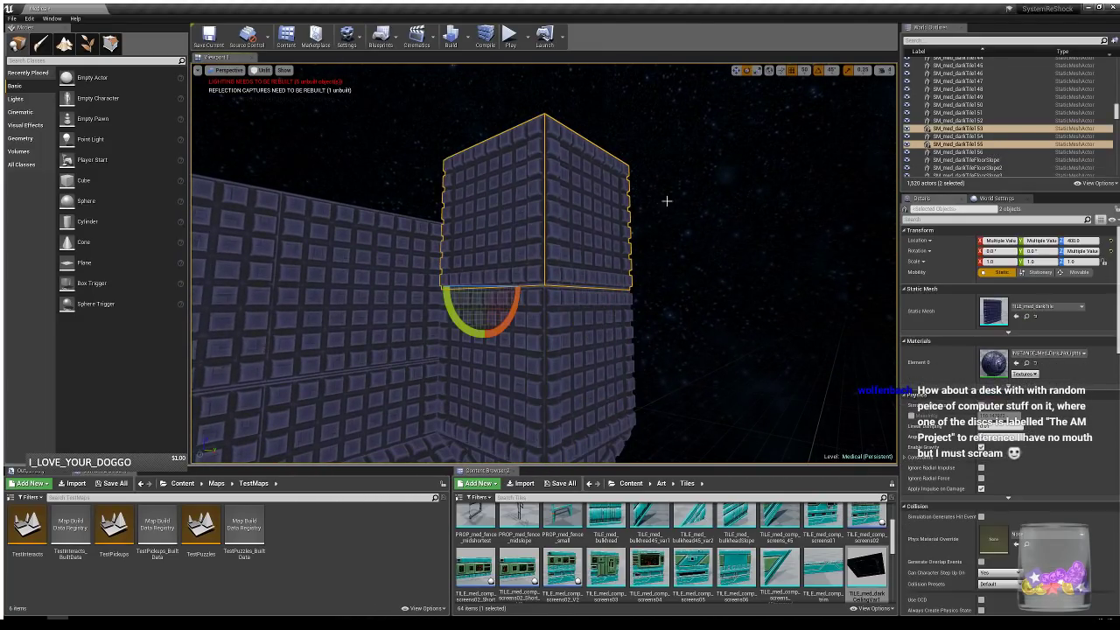
left_click_drag(486, 244, 496, 147, "alt")
right_click_drag(507, 159, 460, 327)
- Duplicate the sloped floor tile beyond the outer corner and rotate the copy 90 degrees to face the passage
left_click(450, 327)
left_click_drag(505, 339, 685, 317, "alt")
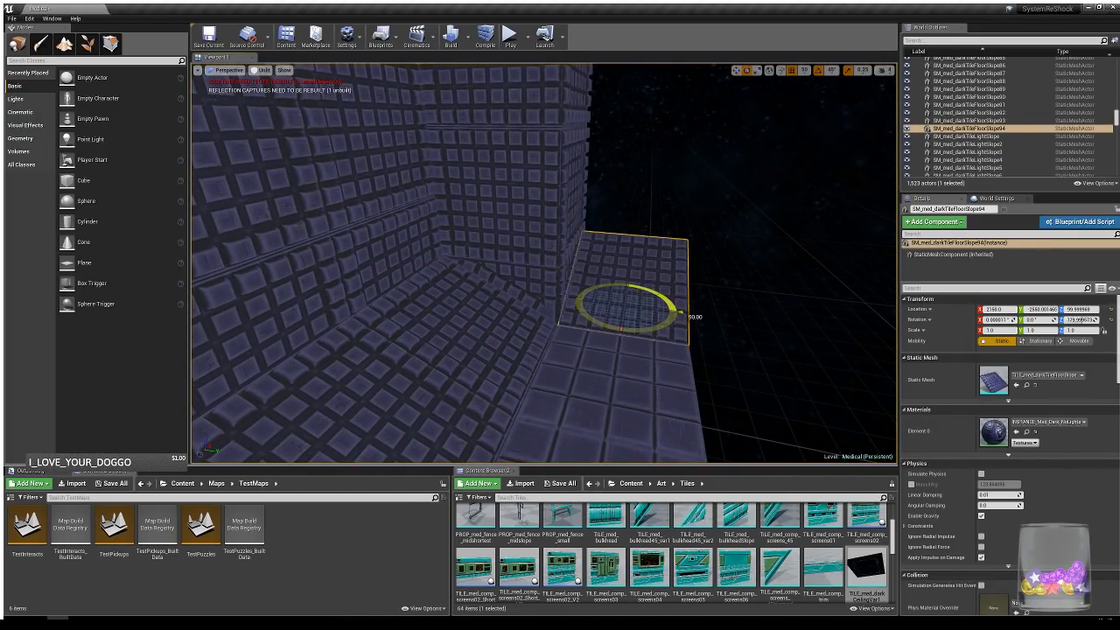
right_click_drag(684, 317, 679, 287)
- Duplicate the three-tile wall column at the inner corner sideways past the outer corner
left_click(506, 276)
left_click(514, 122, "ctrl")
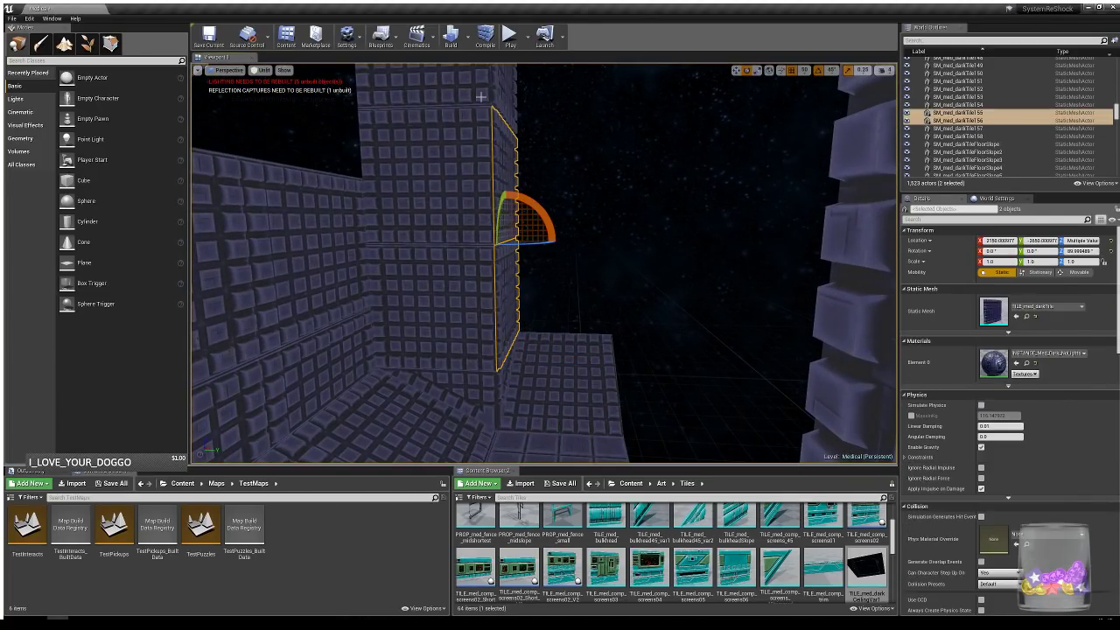
left_click(481, 95)
left_click(460, 181, "ctrl")
left_click(461, 254, "ctrl")
right_click_drag(599, 283, 593, 280)
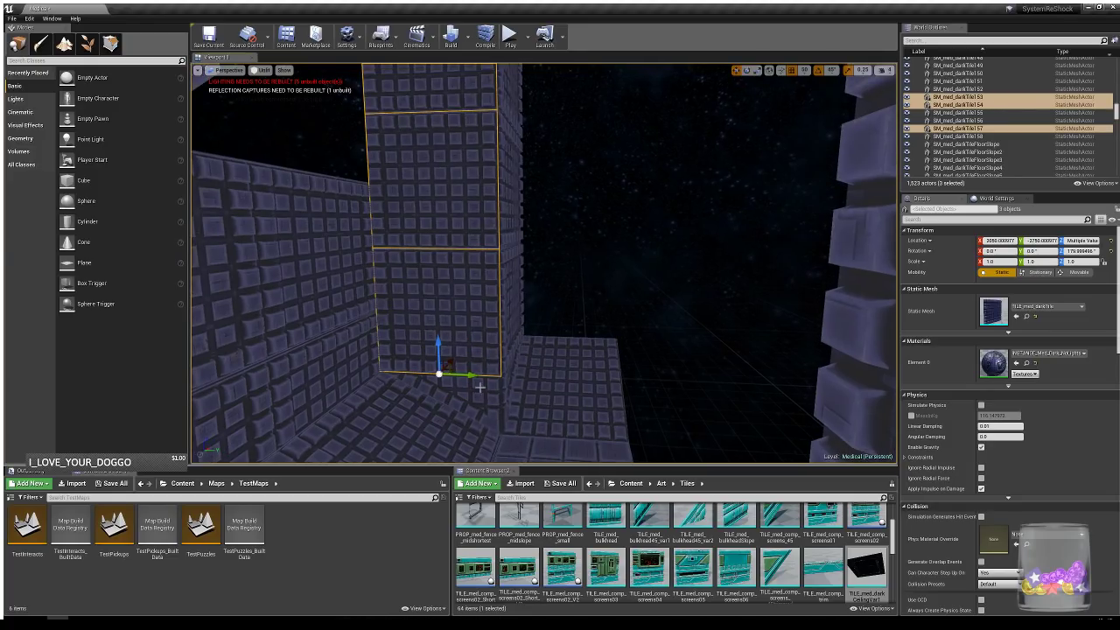
left_click_drag(476, 375, 615, 382, "alt")
- Move the copied three-tile wall column back to X 2250, behind the new floor slope
right_click_drag(720, 340, 884, 343)
right_click_drag(652, 249, 771, 208)
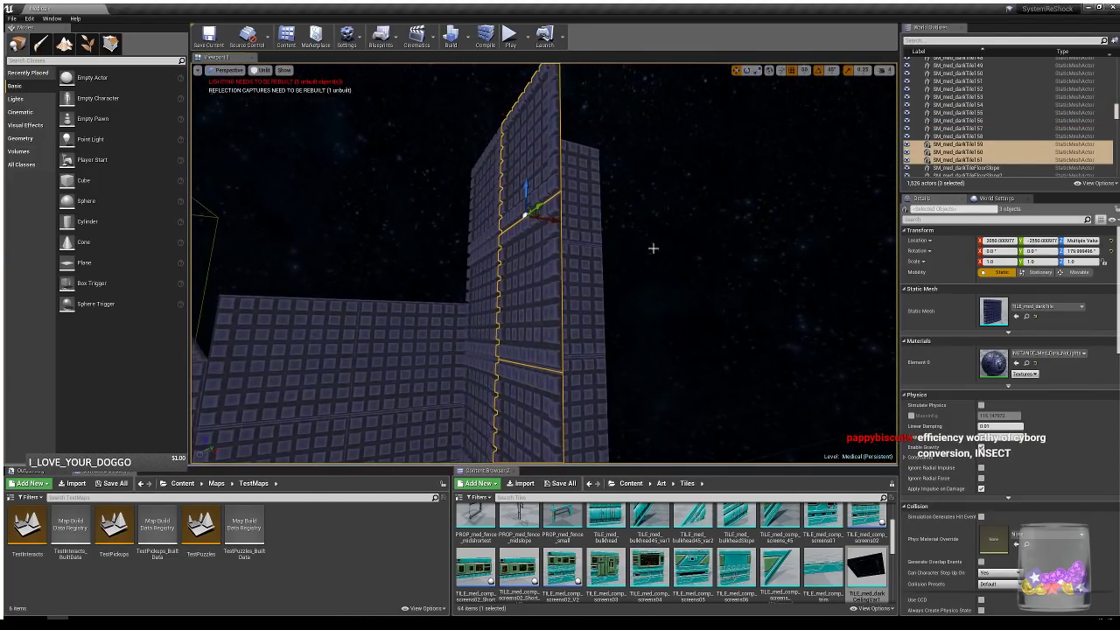
left_click_drag(555, 217, 676, 239)
key("w")
right_click_drag(675, 239, 770, 282)
key("s")
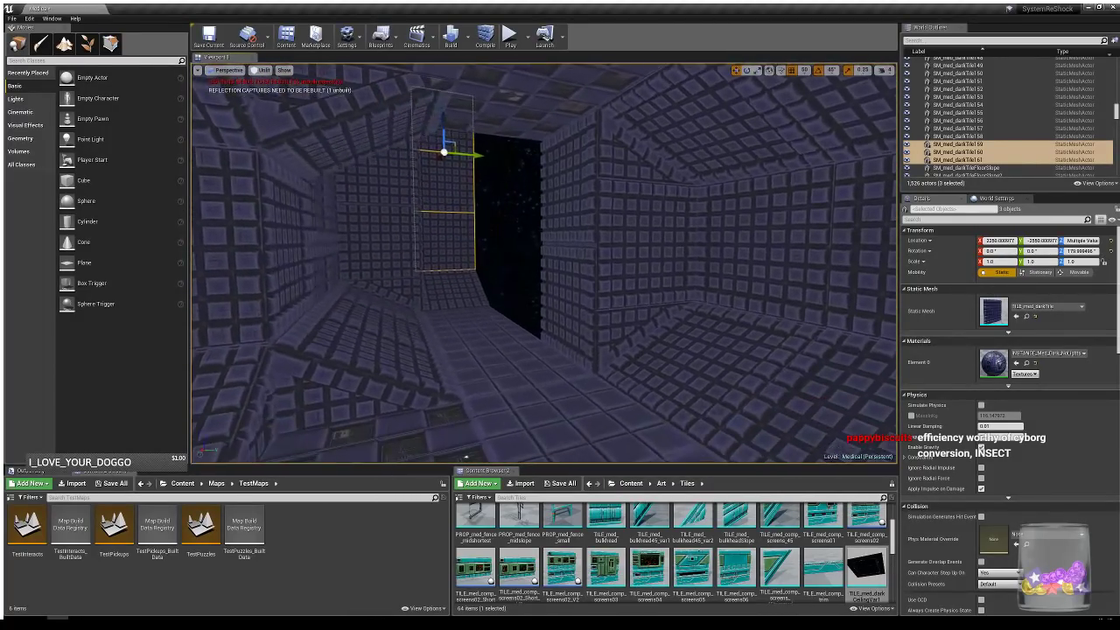
- Examine the passage's walls and lattice ceiling around the new recess for remaining gaps
right_click_drag(544, 262, 700, 262)
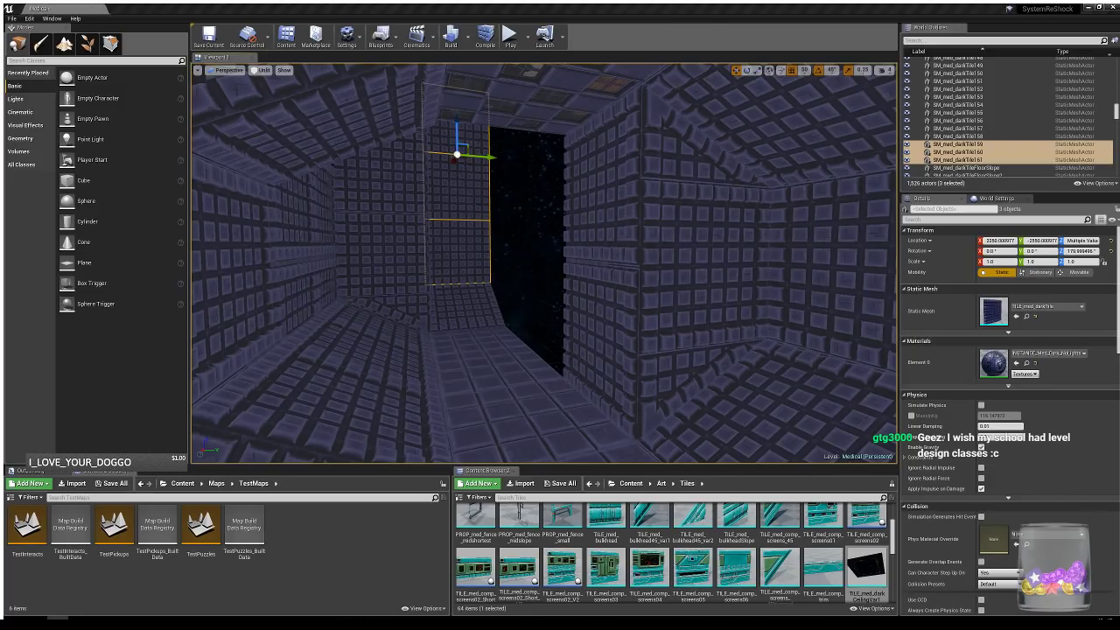
right_click_drag(612, 245, 743, 87)
right_click_drag(613, 210, 512, 372)
right_click_drag(787, 201, 827, 176)
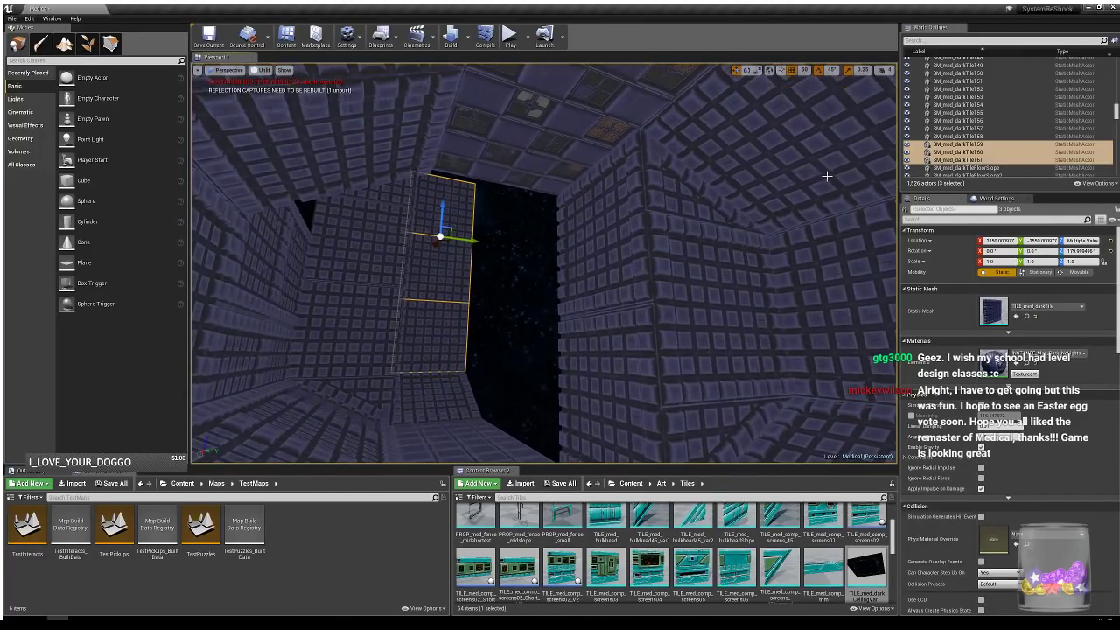
left_click(543, 146)
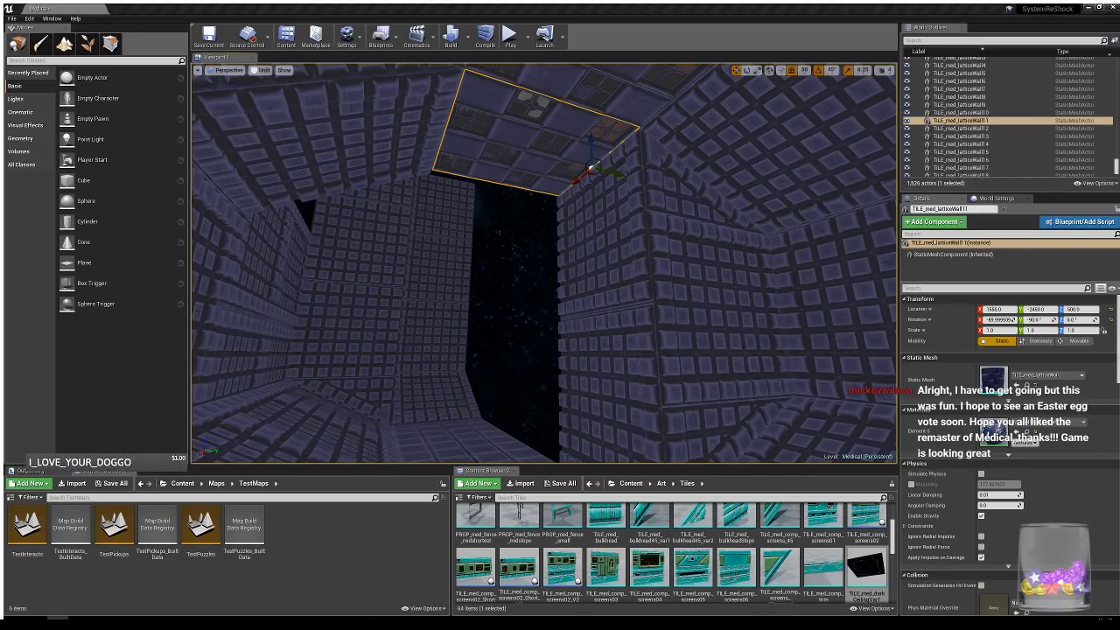
right_click_drag(657, 228, 623, 179)
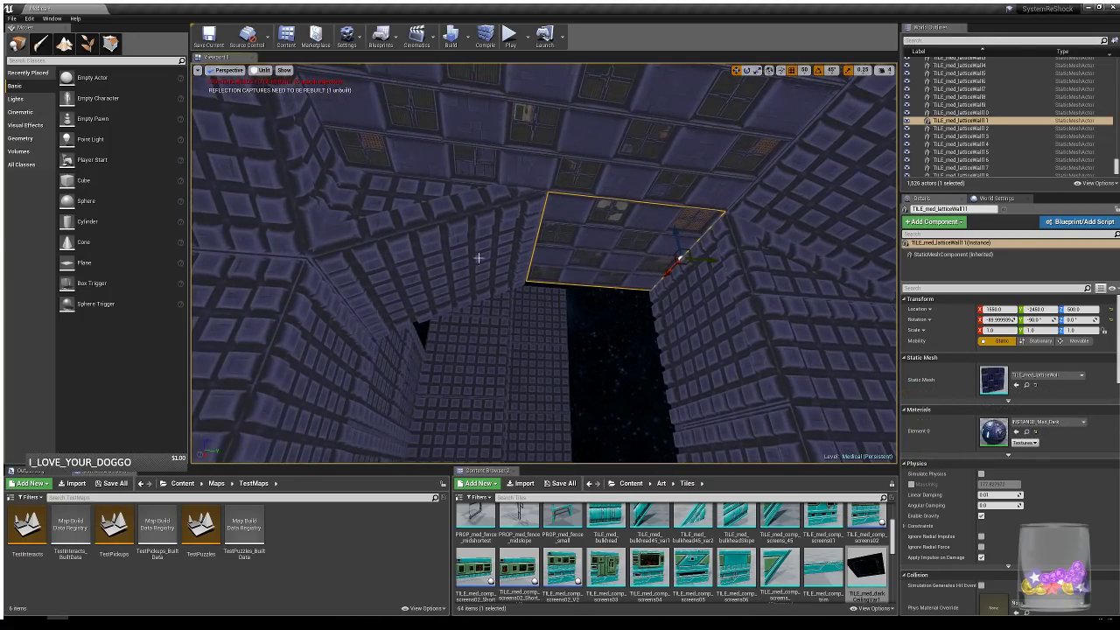
right_click_drag(479, 257, 743, 324)
- Move the five-tile wall corner on the opposite side of the opening deeper into the passage, to X 1650
left_click(640, 196)
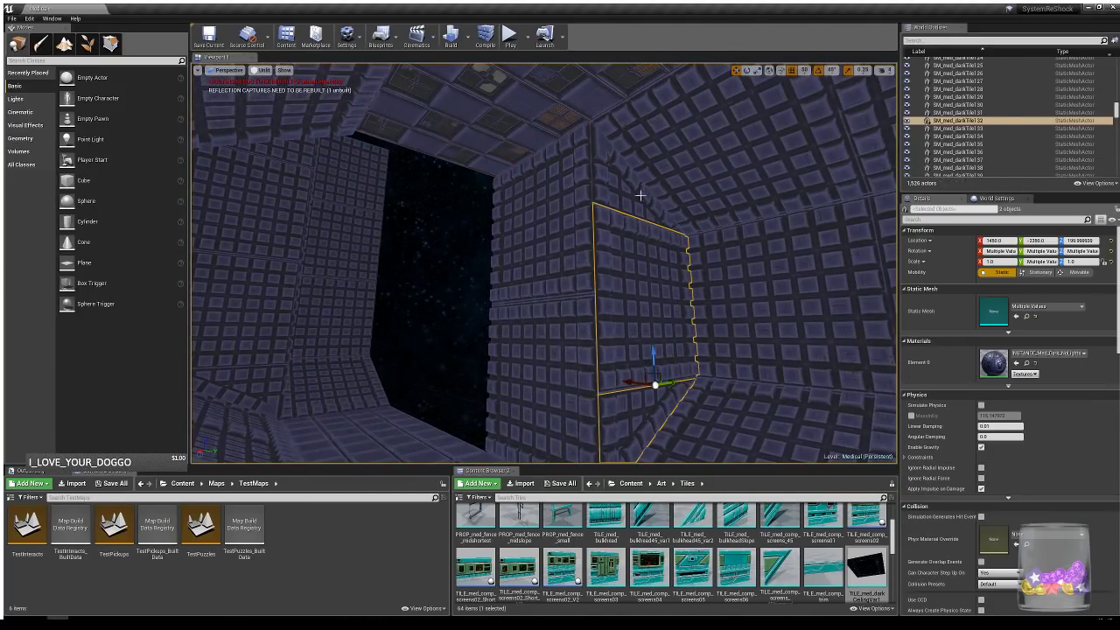
left_click(591, 183, "ctrl")
left_click(558, 349, "ctrl")
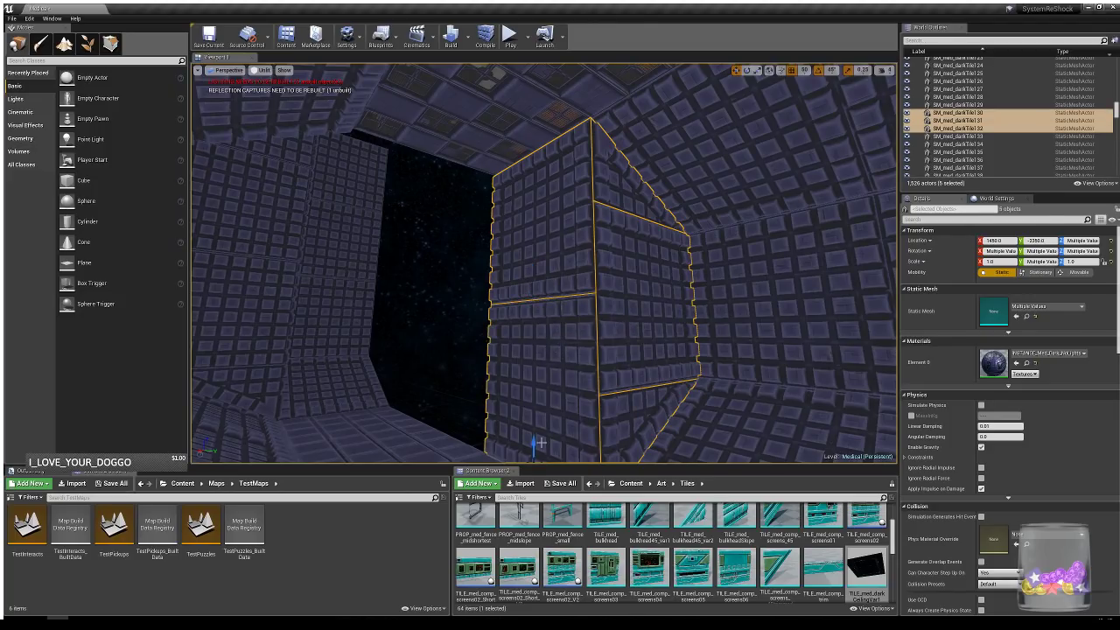
right_click_drag(558, 349, 552, 410)
left_click_drag(510, 378, 446, 352)
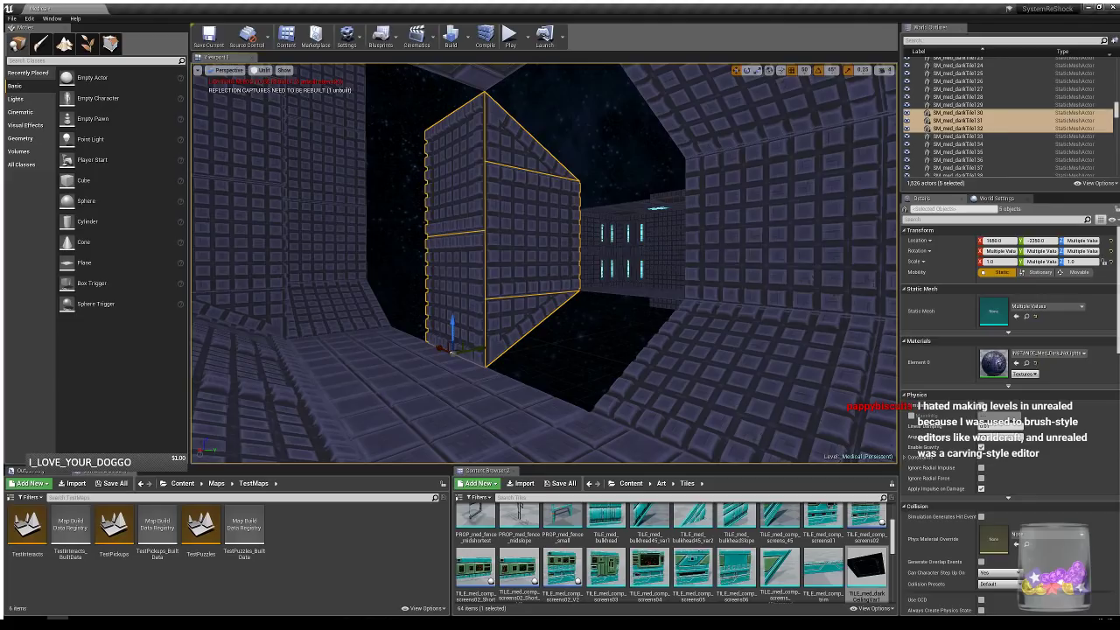
- Duplicate the adjoining wall tile with its upper and lower sloped tiles into the gap beside the moved corner
left_click(740, 251)
left_click(746, 118, "ctrl")
right_click_drag(747, 118, 683, 142)
left_click_drag(647, 191, 533, 238, "alt")
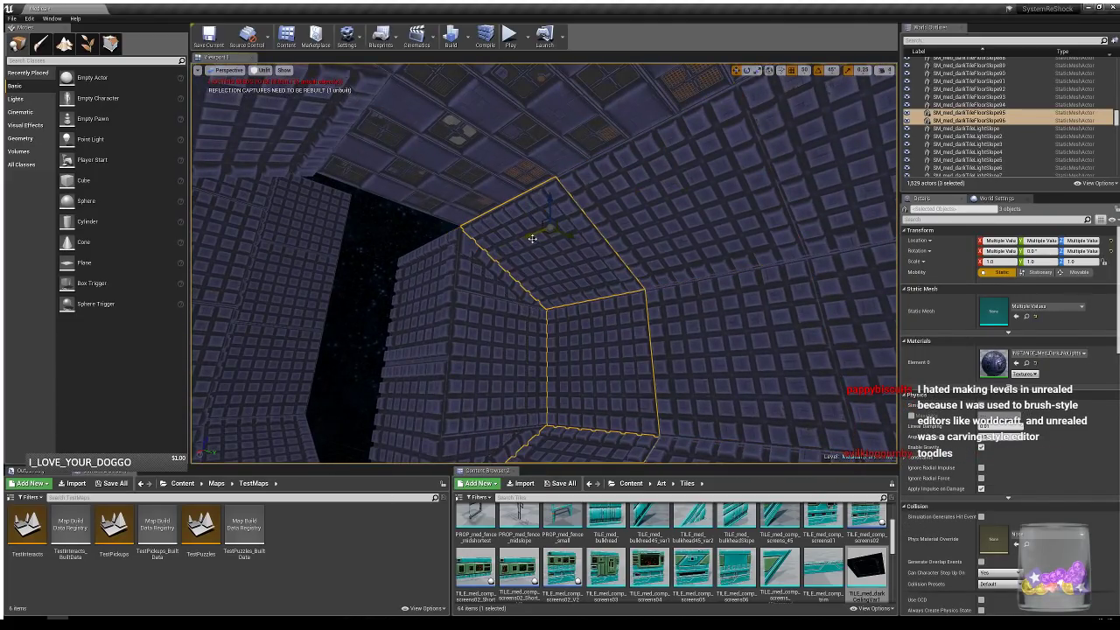
right_click_drag(533, 238, 494, 287)
- Duplicate the moved corner's upper wall tile up to Z 500, and place another copy farther along the passage at that height
right_click_drag(705, 301, 686, 224)
left_click(626, 254)
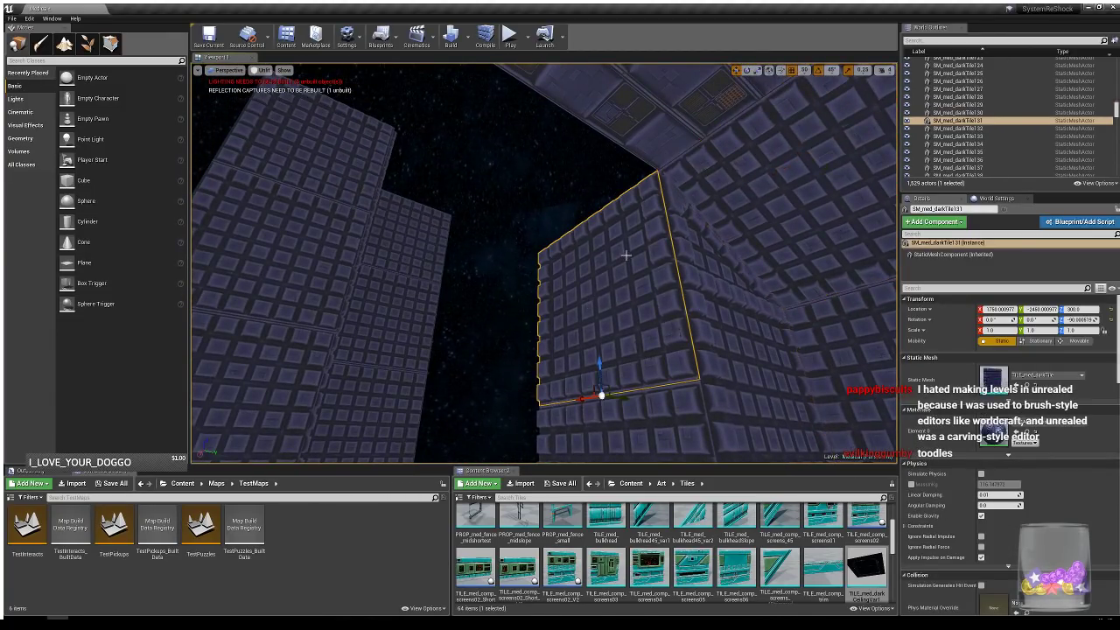
left_click_drag(600, 385, 495, 251, "alt")
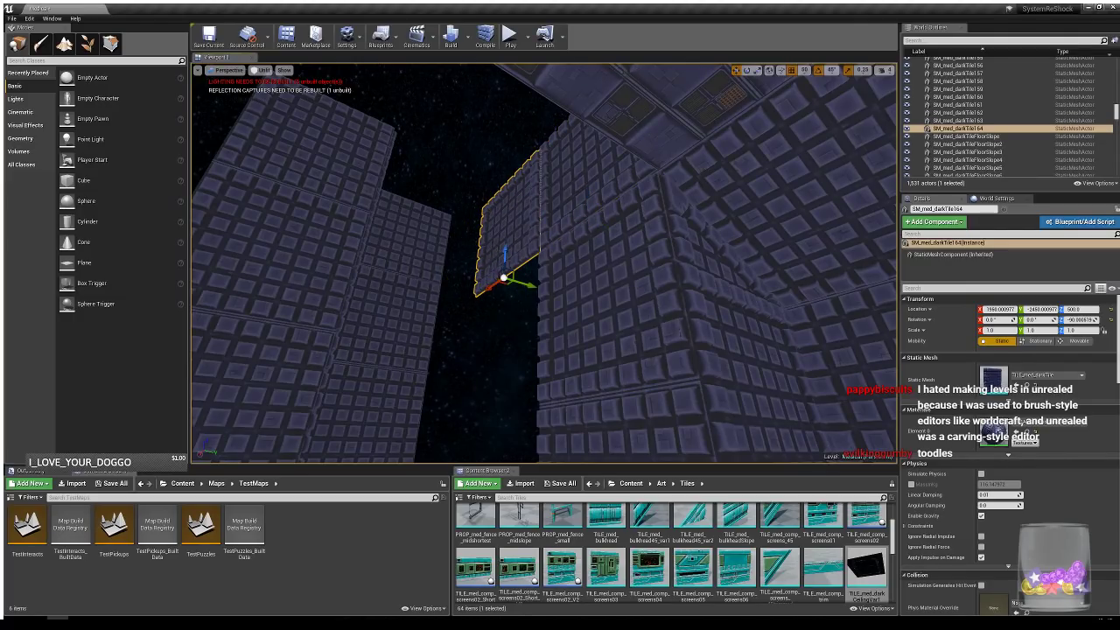
mouse_move(596, 266)
right_mouse_down()
mouse_move(598, 282)
mouse_move(584, 280)
mouse_move(596, 266)
right_mouse_up()
right_click_drag(517, 275, 545, 249)
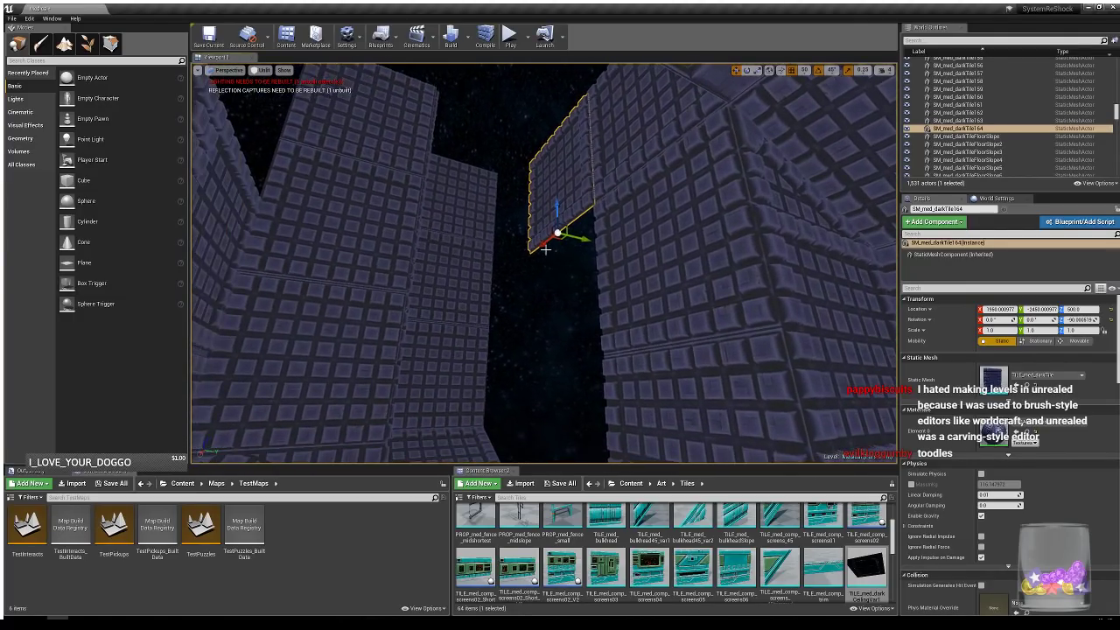
- Duplicate the upper wall tile one position farther along the passage at Z 500
left_click_drag(535, 249, 496, 266, "alt")
right_click_drag(692, 281, 700, 285)
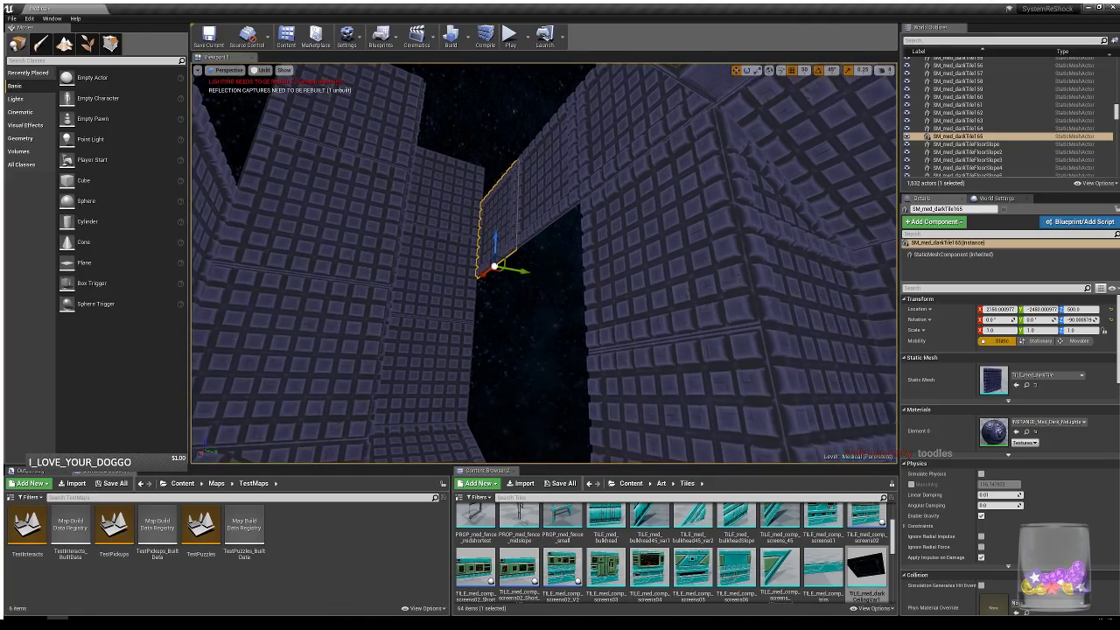
right_click_drag(570, 269, 509, 391)
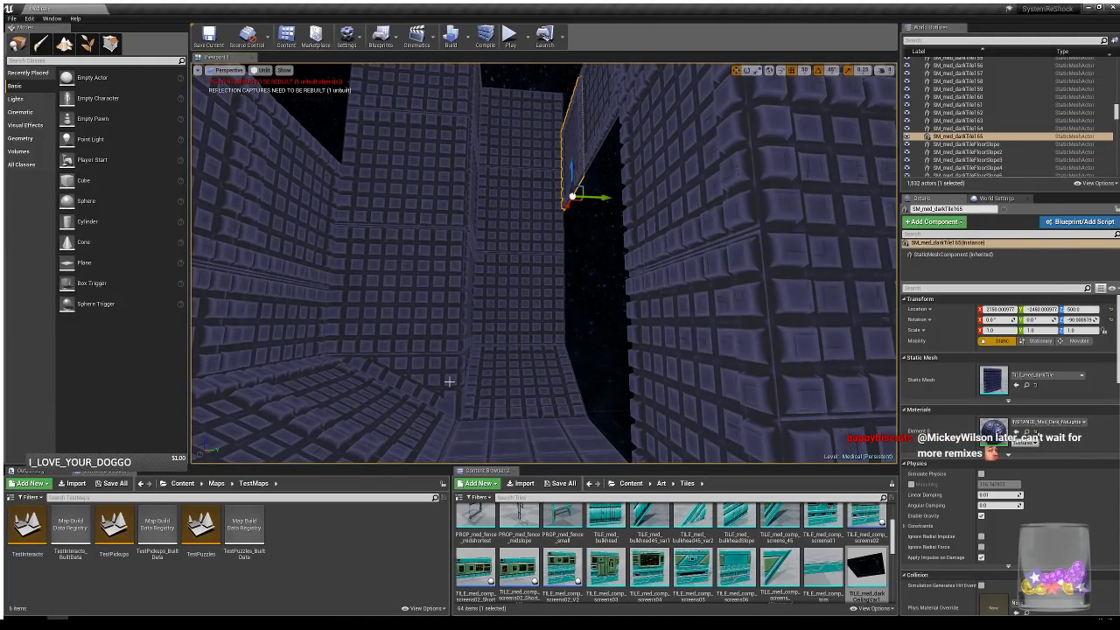
- Duplicate a sloped tile at the passage's end, and copy the end wall tile sideways into the open gap
left_click(491, 364)
left_click_drag(478, 339, 677, 259, "alt")
right_click_drag(677, 259, 691, 255)
right_click_drag(589, 280, 630, 306)
left_click(516, 273)
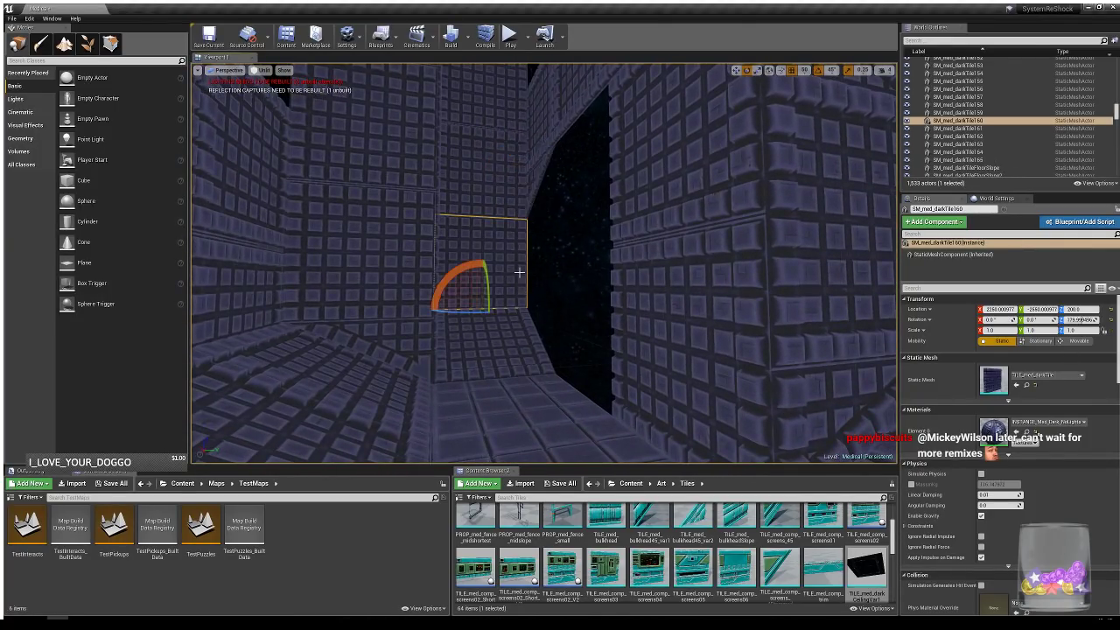
key("w")
left_click_drag(514, 306, 602, 307, "alt")
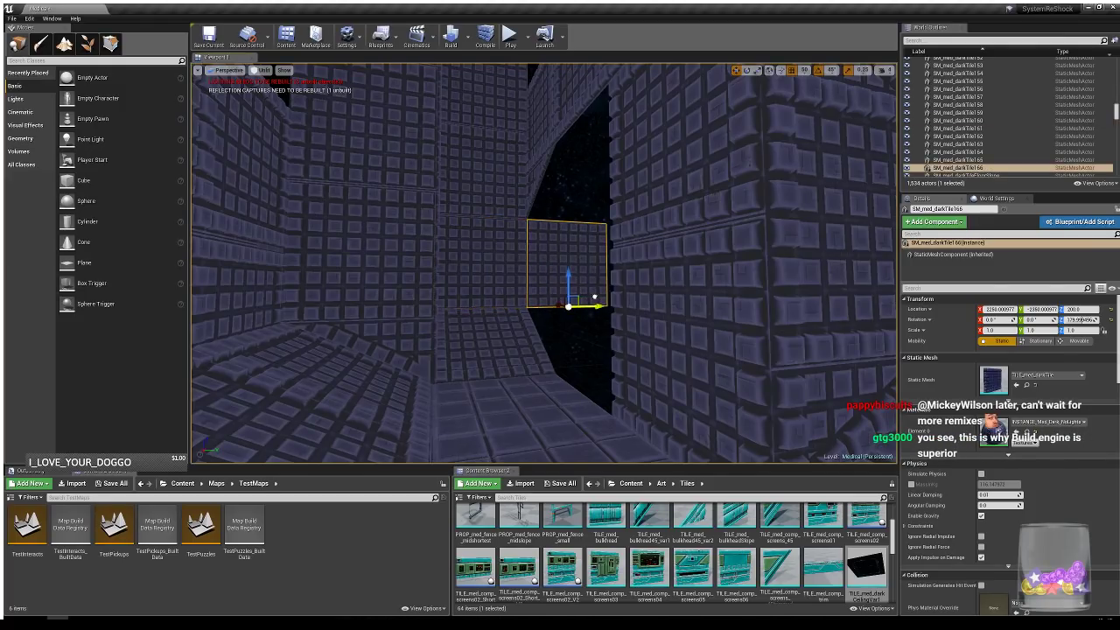
right_click_drag(602, 306, 599, 337)
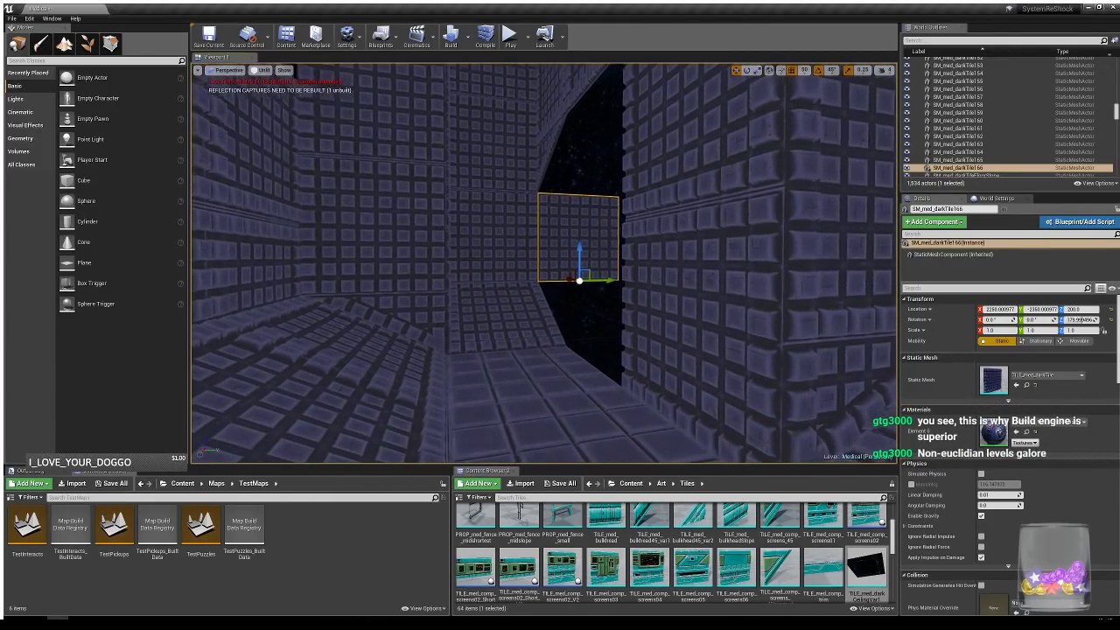
- Duplicate the floor slope into the gap below the new wall tile, and place another copy flipped 180° at Z 500
left_click(505, 309)
left_click_drag(527, 339, 615, 329, "alt")
left_click_drag(595, 291, 596, 107, "alt")
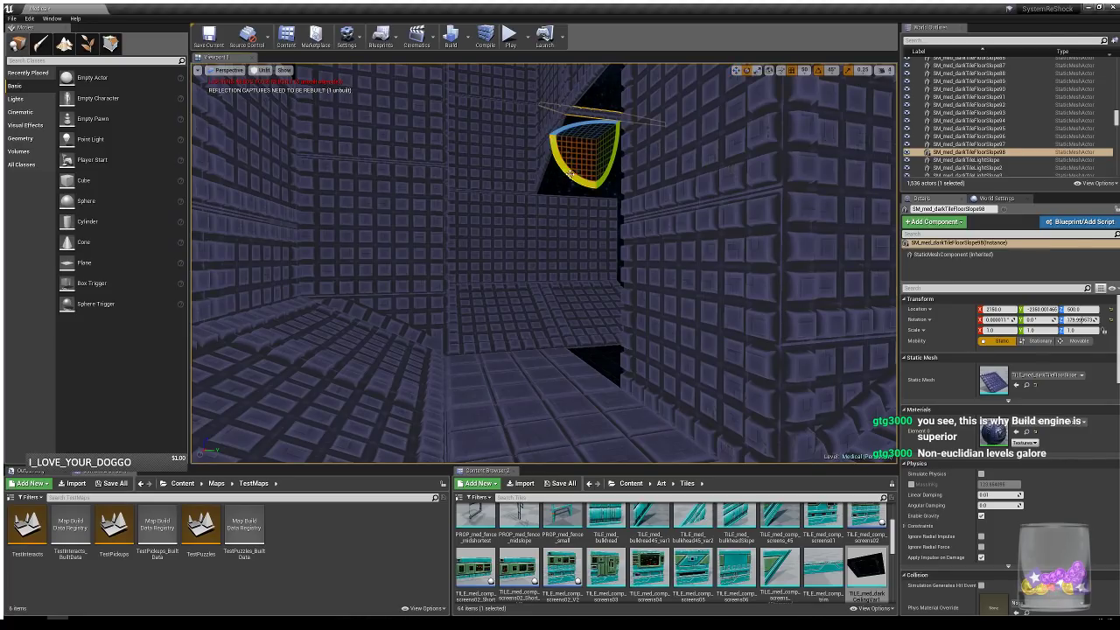
right_click_drag(528, 240, 543, 210)
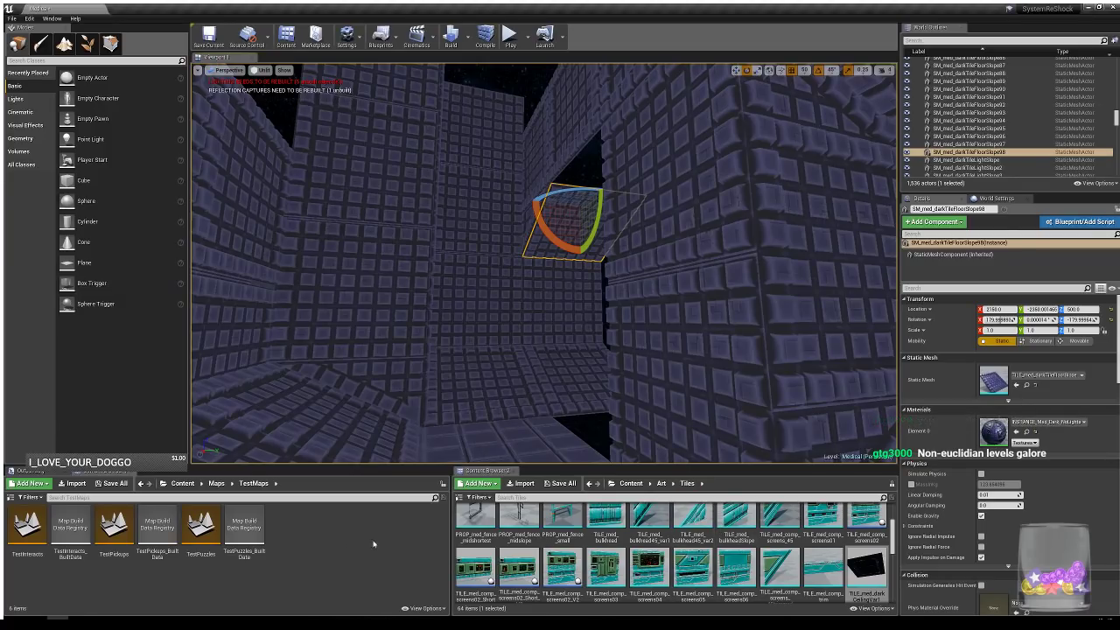
scroll(716, 538, "up", 1)
- Duplicate the lit ceiling panel from the other corridor into the new recess at Z 500
right_click_drag(560, 288, 547, 175)
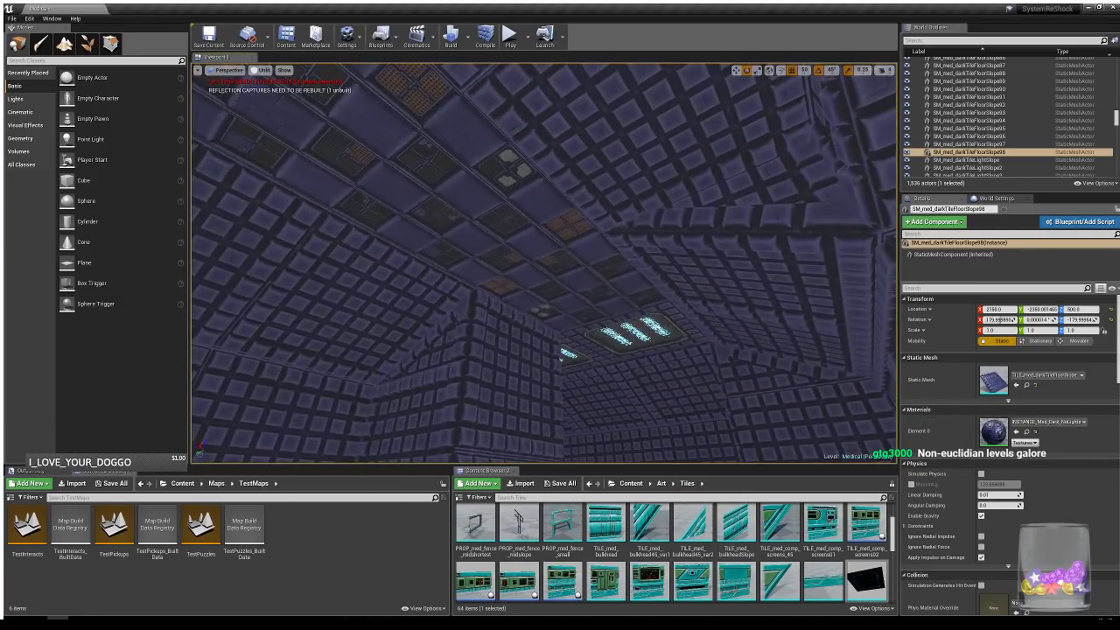
left_click(665, 312)
right_click_drag(767, 264, 750, 284)
key("w")
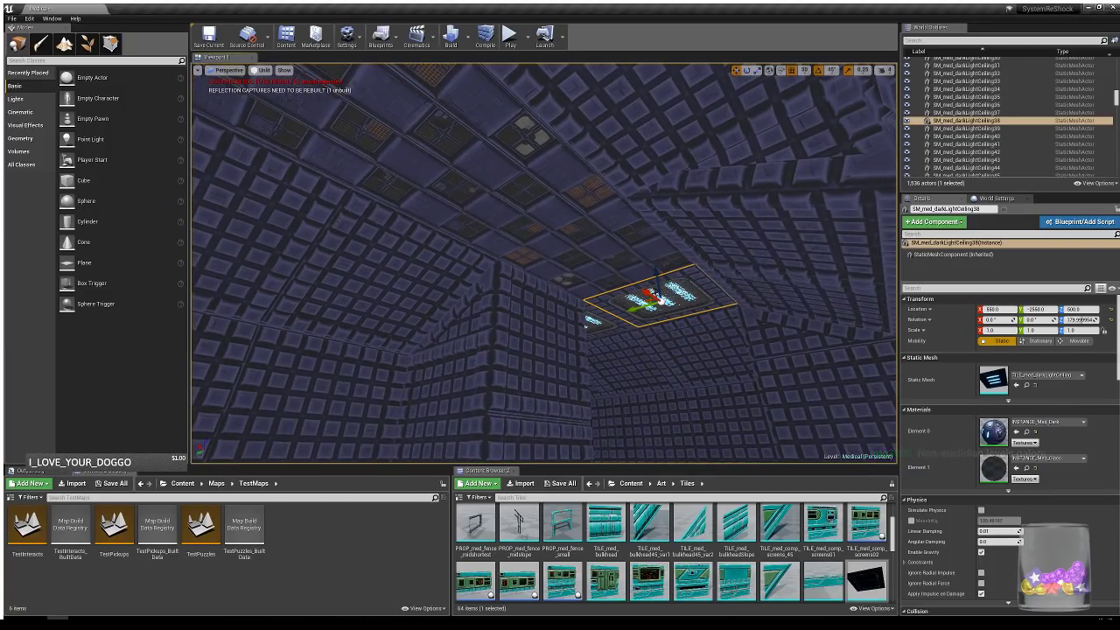
right_click_drag(664, 278, 625, 296)
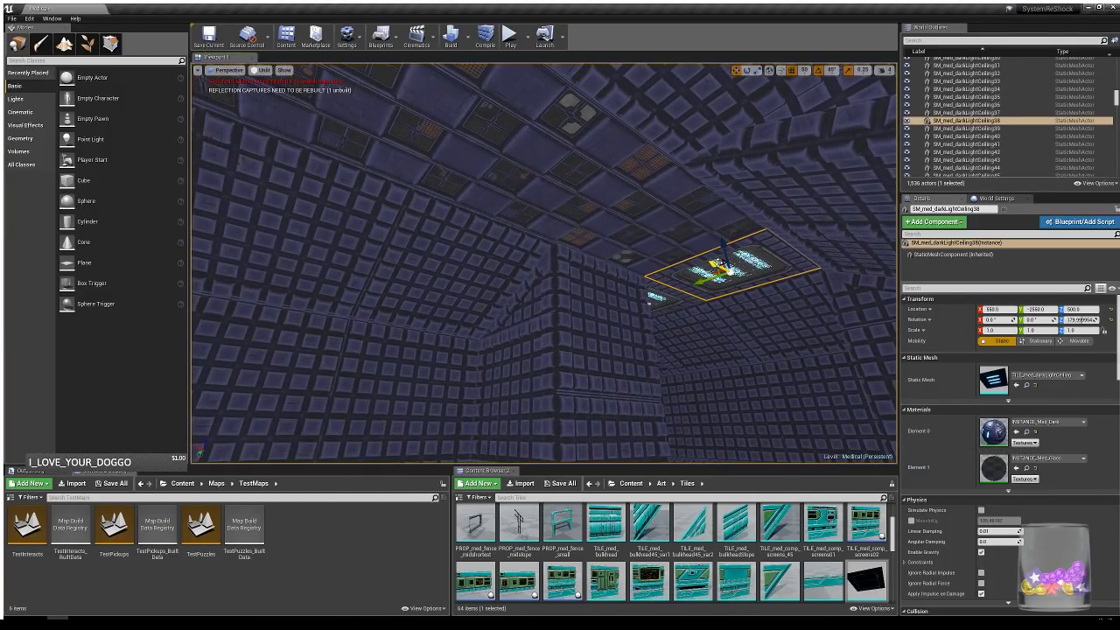
left_click_drag(718, 264, 325, 68, "alt")
right_click_drag(695, 101, 499, 109)
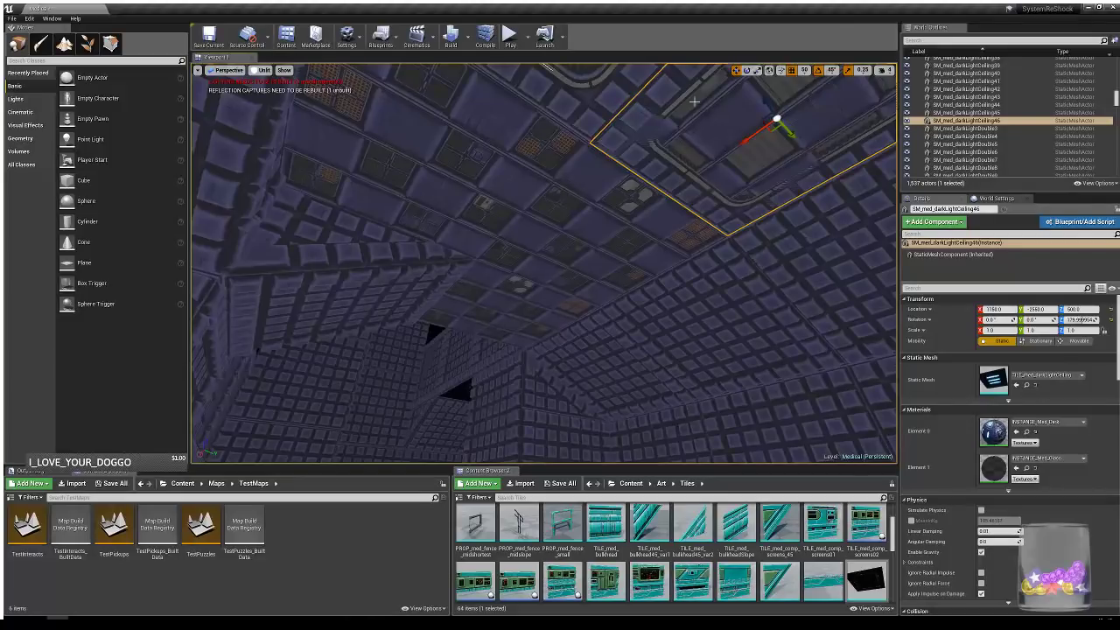
left_click_drag(752, 137, 521, 403)
- Duplicate the floor tile into the remaining floor gap inside the recess
mouse_move(521, 404)
right_mouse_down()
mouse_move(500, 455)
mouse_move(468, 462)
mouse_move(533, 402)
right_mouse_up()
left_click(547, 402)
left_click_drag(607, 391, 702, 383, "alt")
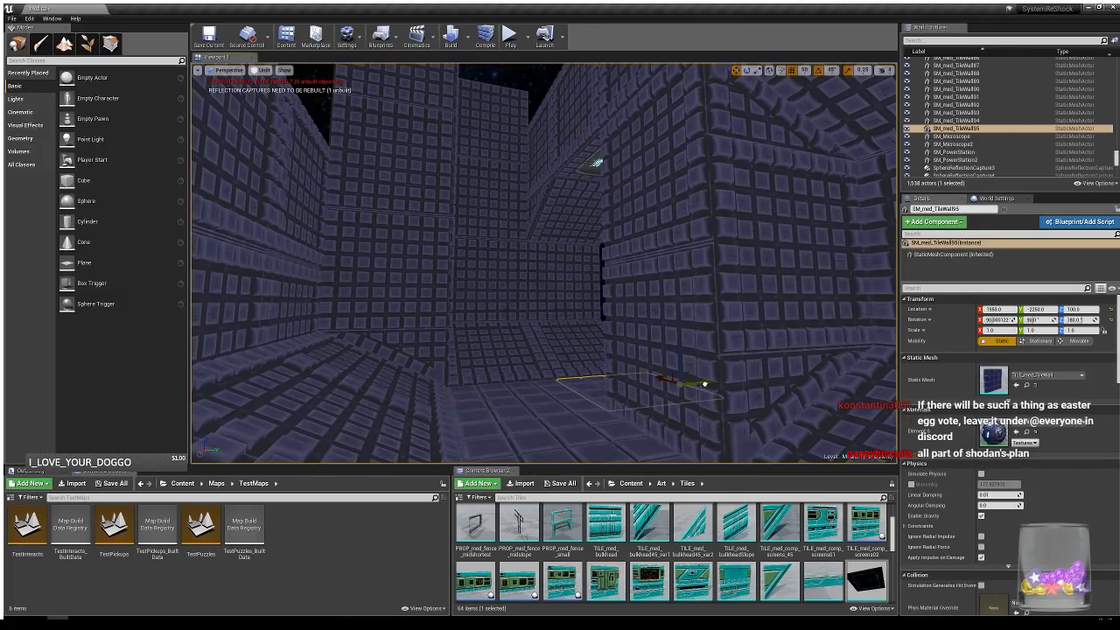
- Duplicate the upper wall tile up to Z 700 and rotate the copy flat as a ceiling tile
right_click_drag(641, 397, 623, 319)
right_click_drag(565, 272, 595, 265)
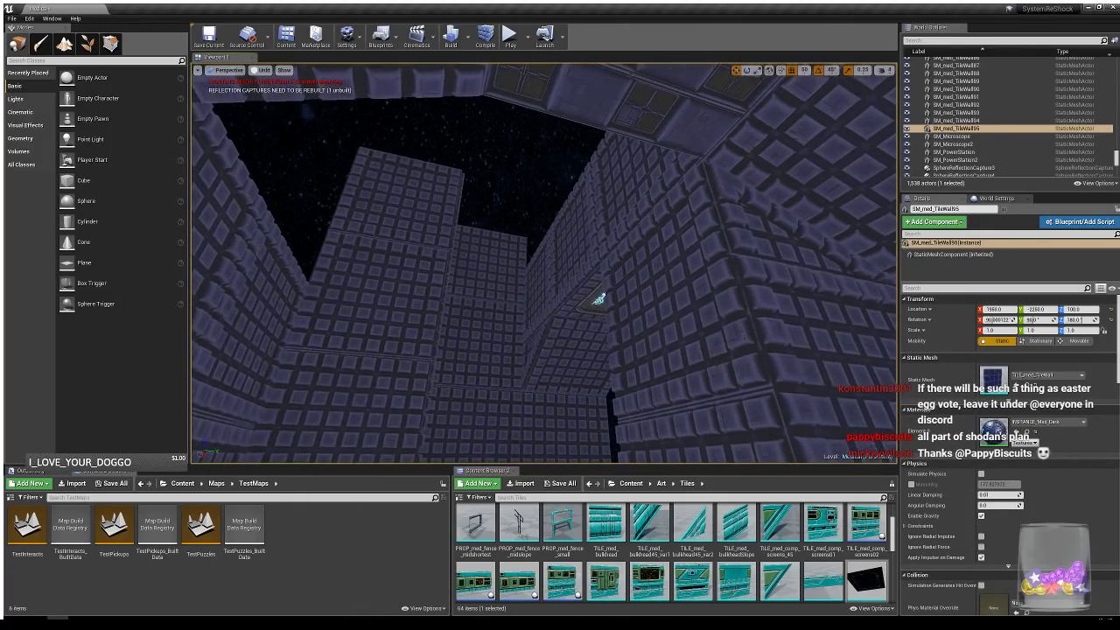
left_click(544, 280)
left_click_drag(538, 300, 538, 229, "alt")
key("e")
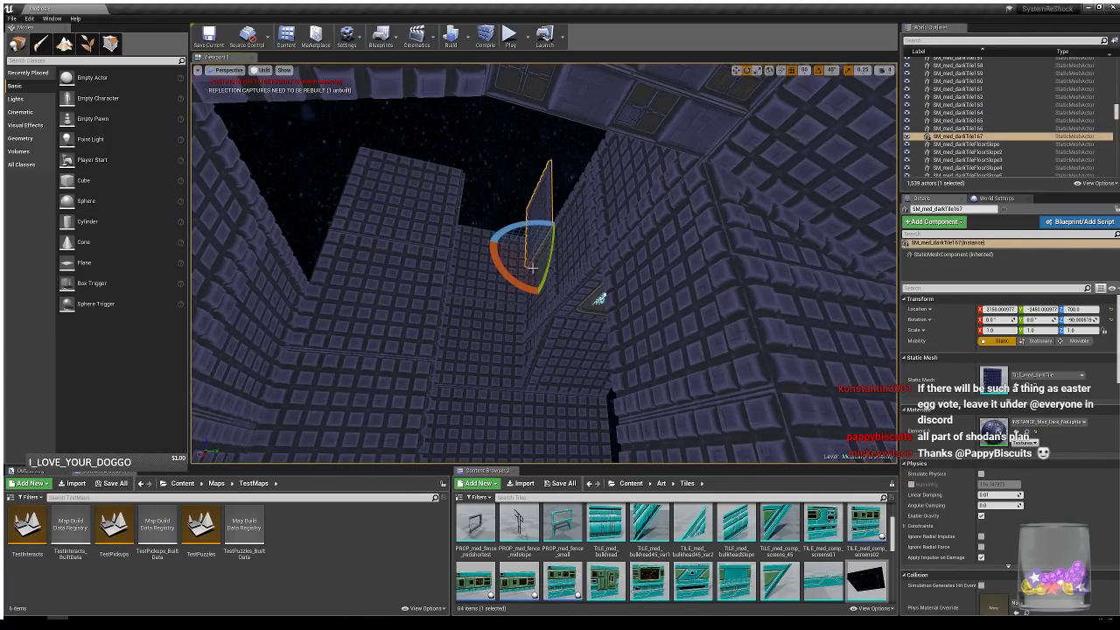
left_click_drag(522, 284, 487, 256)
right_click_drag(507, 298, 535, 277)
- Duplicate the flat ceiling tile twice back along the passage at Z 700, ending at X 1750
key("w")
left_click_drag(492, 320, 532, 283, "alt")
right_click_drag(532, 282, 588, 269)
left_click_drag(479, 329, 564, 279, "alt")
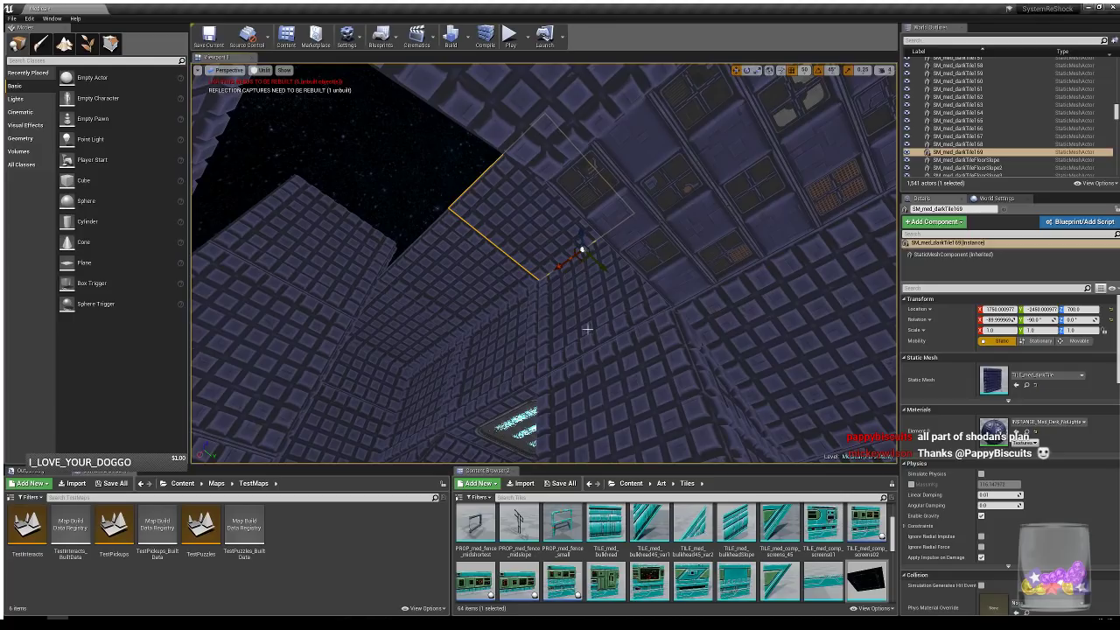
mouse_move(478, 256)
right_mouse_down()
mouse_move(511, 273)
mouse_move(478, 255)
right_mouse_up()
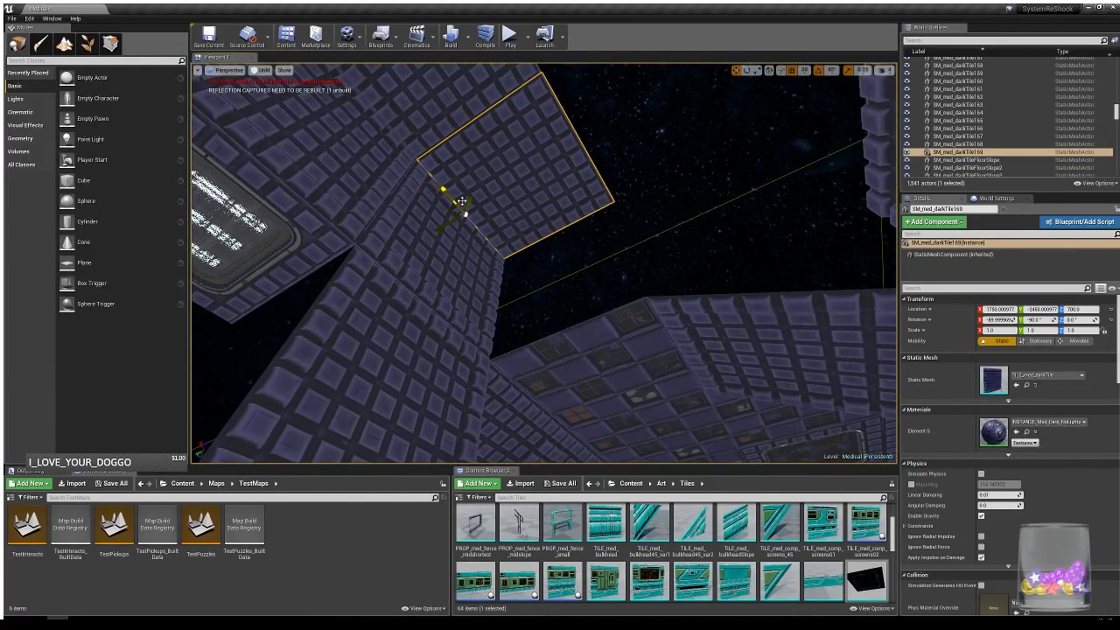
- Duplicate the last ceiling tile down to the lattice ceiling's edge and rotate the copy upright to close the height step
left_click_drag(464, 213, 510, 350, "alt")
key("e")
right_click_drag(516, 306, 544, 308)
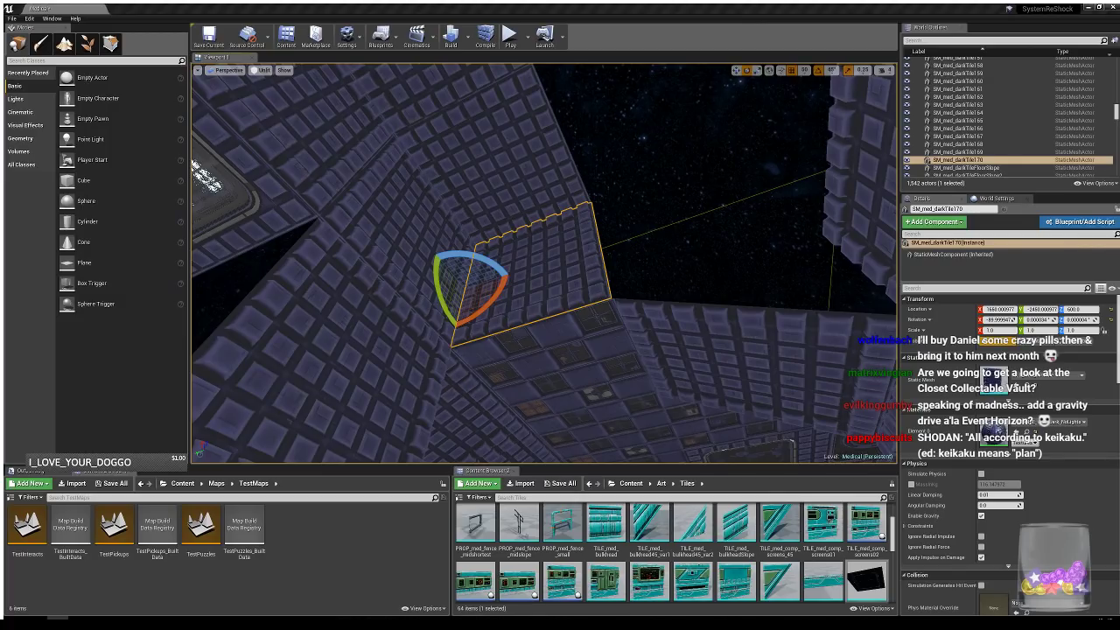
right_click_drag(663, 228, 631, 240)
left_click(424, 348)
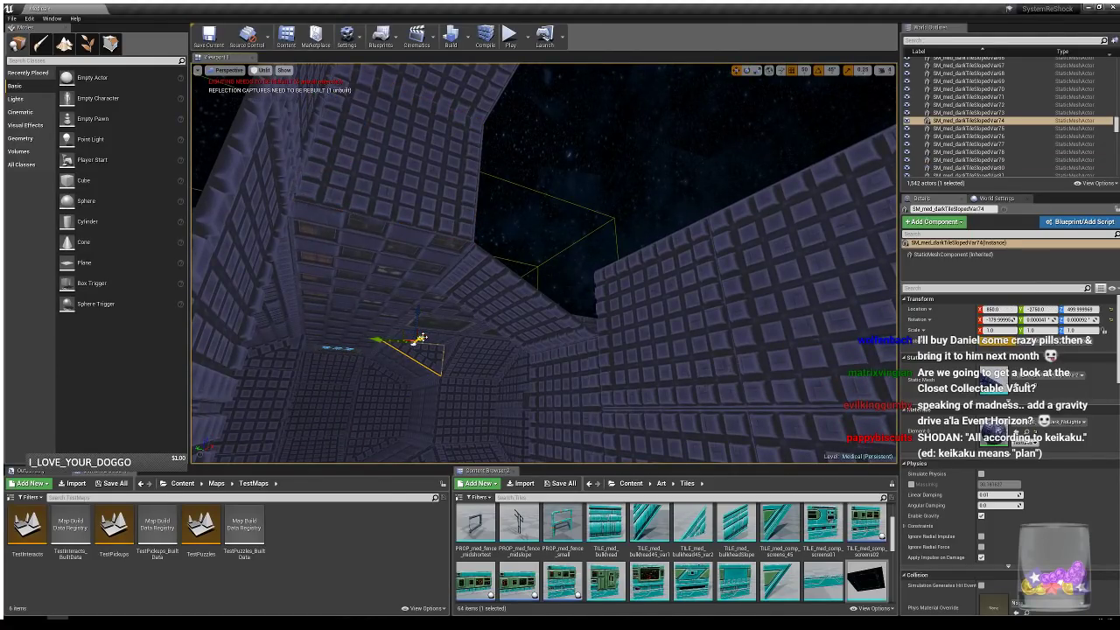
left_click_drag(420, 338, 578, 276, "alt")
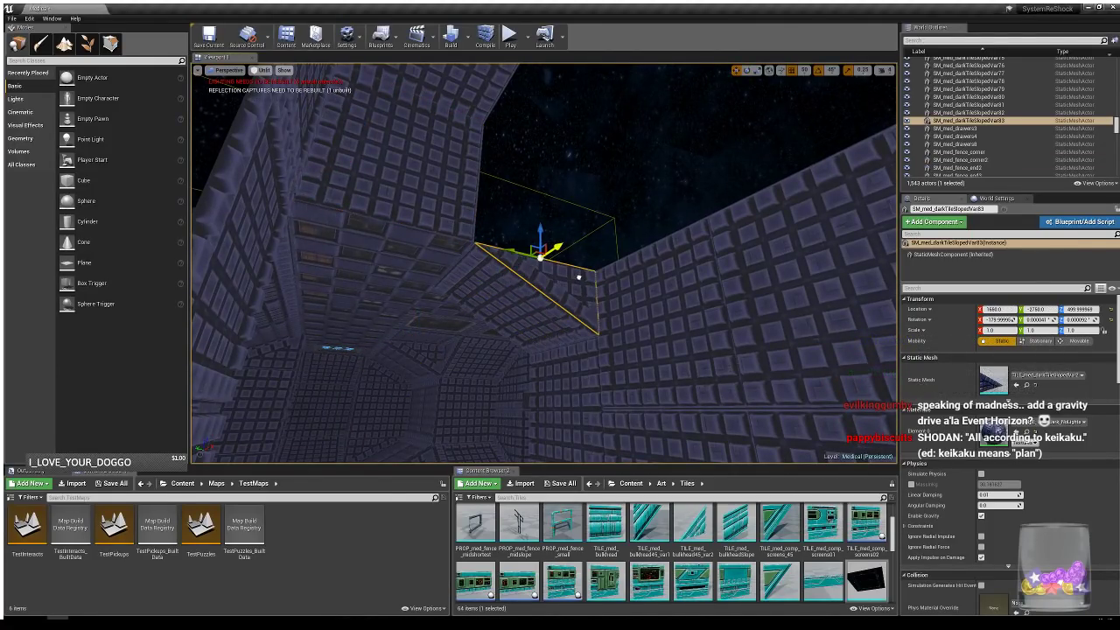
left_click(414, 175)
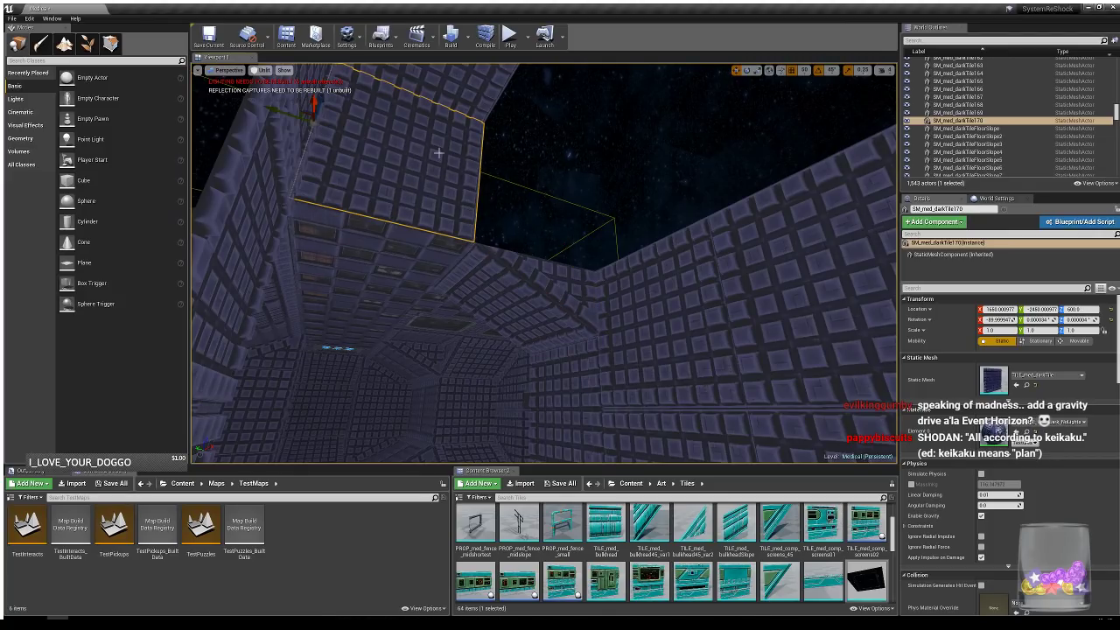
right_click_drag(439, 153, 440, 142)
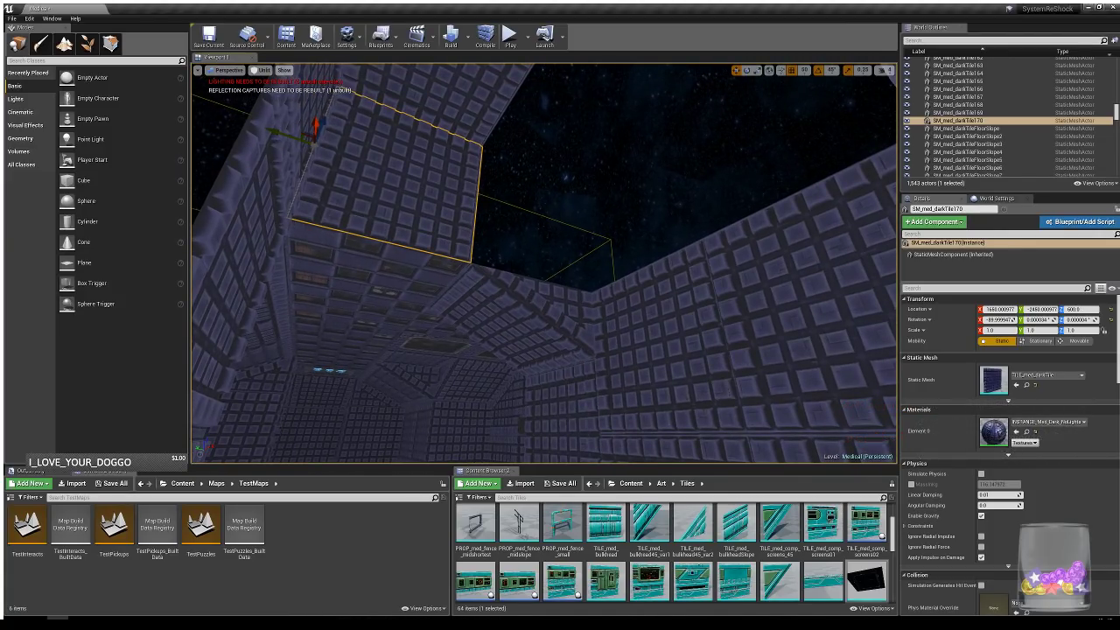
key("ctrl+z")
key("ctrl+z")
- Place a TILE_med_darkTileSlopedVar1 piece beside the upright tile, at the edge of the raised ceiling at Z 600
scroll(664, 516, "down", 5)
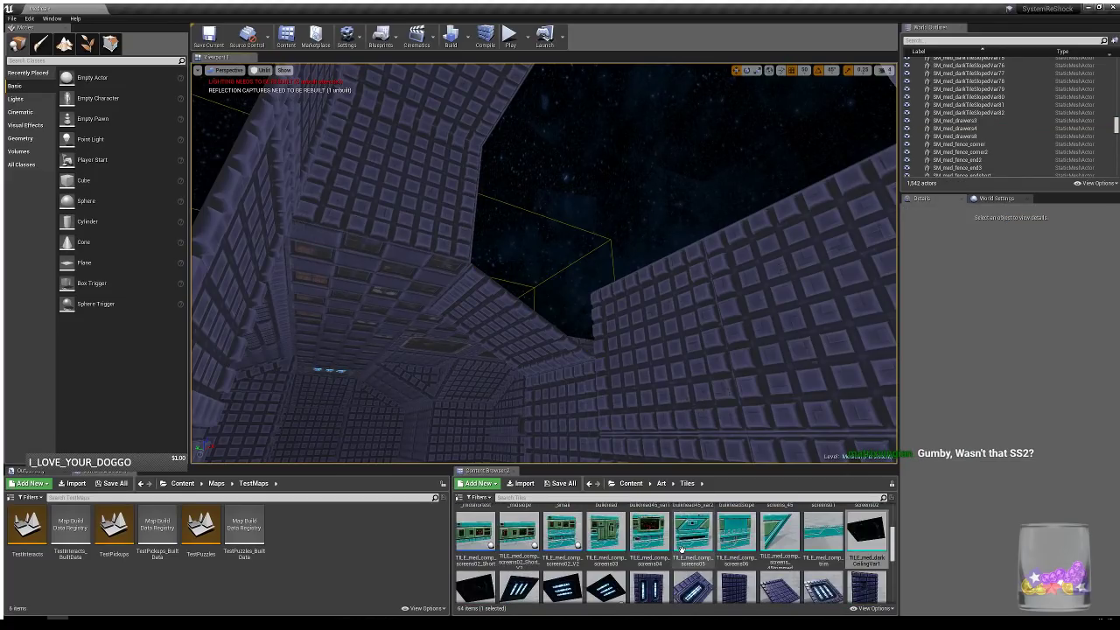
left_click_drag(518, 566, 526, 190)
key("w")
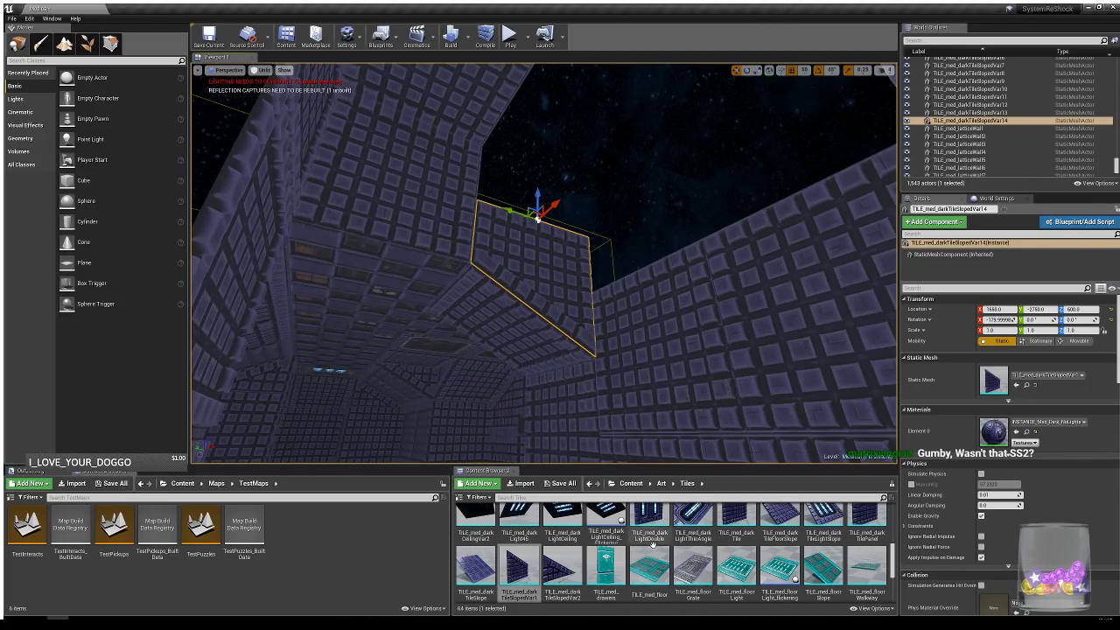
- Add a thin lattice wall tile to the upright face at the edge of the raised ceiling
scroll(803, 542, "up", 3)
scroll(803, 542, "down", 3)
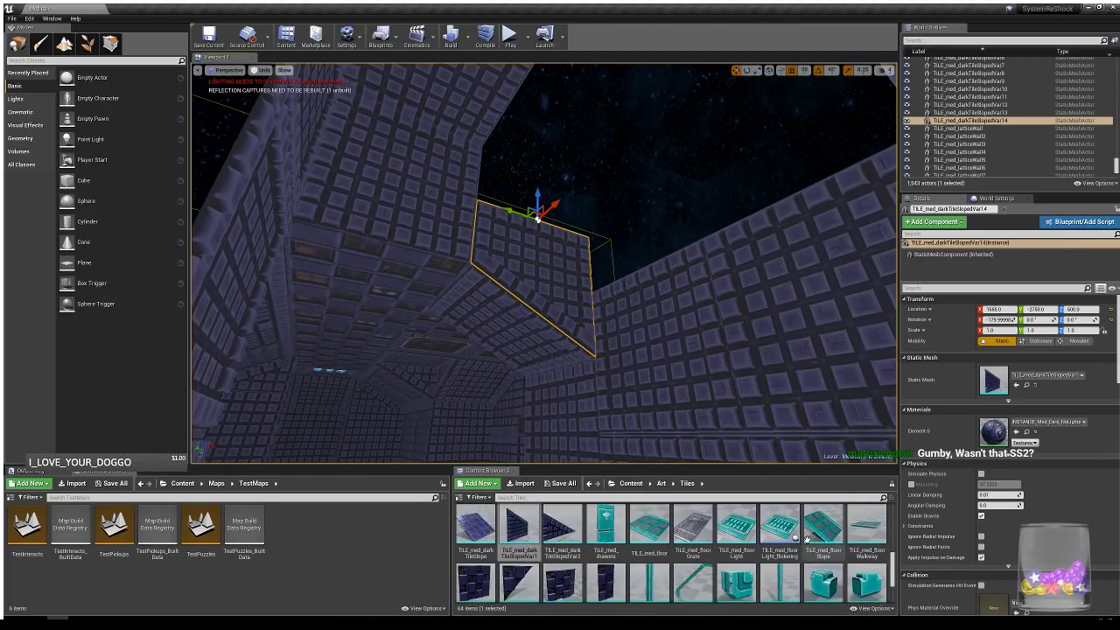
left_click_drag(606, 577, 436, 138)
key("e")
right_click_drag(576, 241, 583, 203)
- Place a lattice wall tile flat in the raised ceiling at Z 700, and duplicate it once across the opening
left_click(480, 575)
left_click_drag(481, 575, 503, 214)
right_click_drag(577, 226, 665, 209)
key("w")
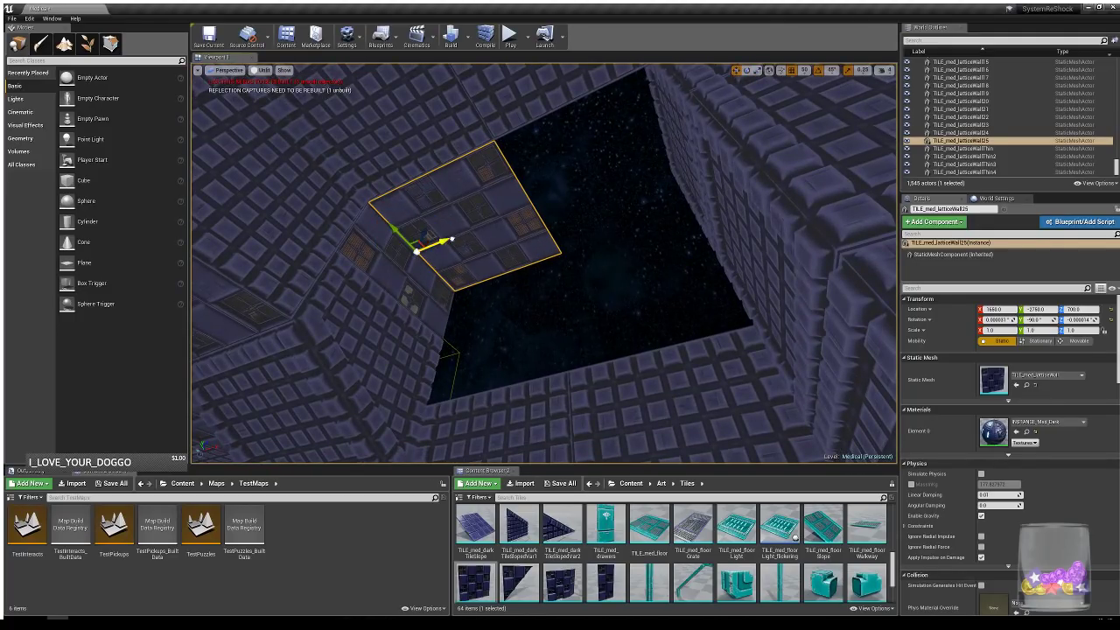
left_click_drag(452, 238, 592, 205, "alt")
right_click_drag(592, 206, 608, 187)
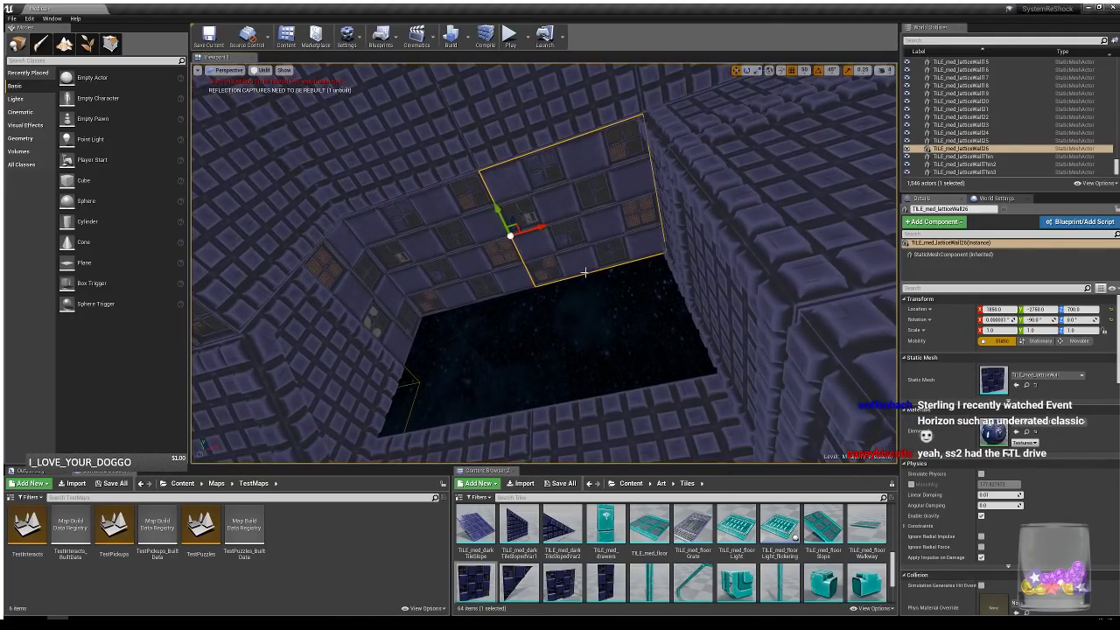
right_click_drag(584, 273, 586, 289)
mouse_move(622, 247)
right_mouse_down()
mouse_move(622, 263)
mouse_move(617, 247)
right_mouse_up()
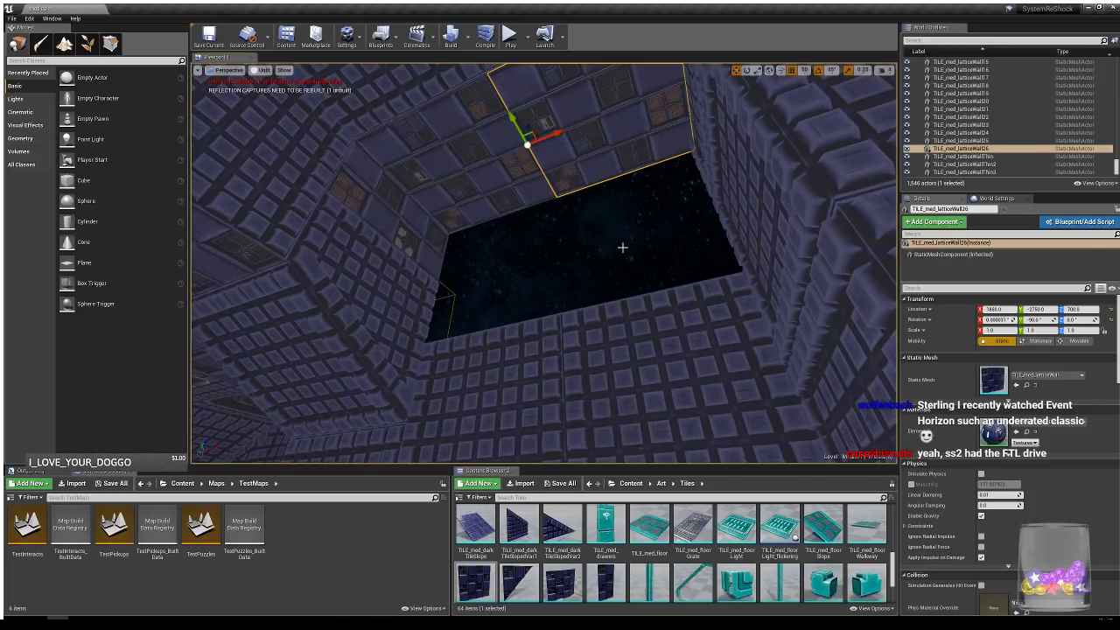
- Duplicate the first lattice ceiling tile, rotate the copy upright and set it at Z 500 beside the ceiling hole
left_click(469, 208)
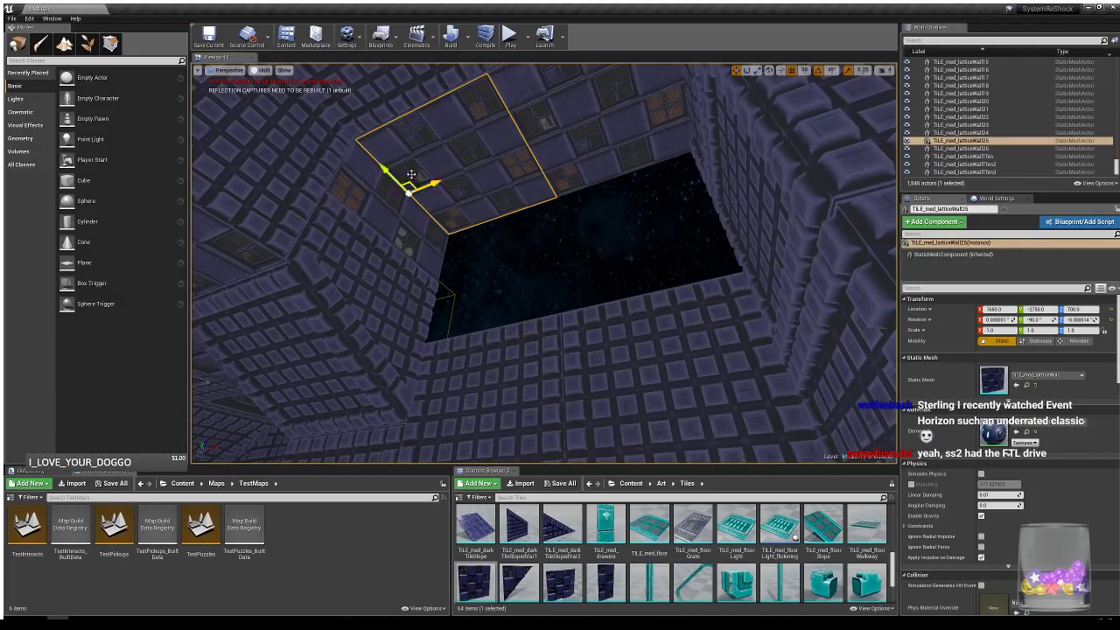
left_click_drag(413, 180, 375, 292, "alt")
key("e")
right_click_drag(376, 332, 394, 328)
left_click_drag(375, 332, 500, 354)
key("w")
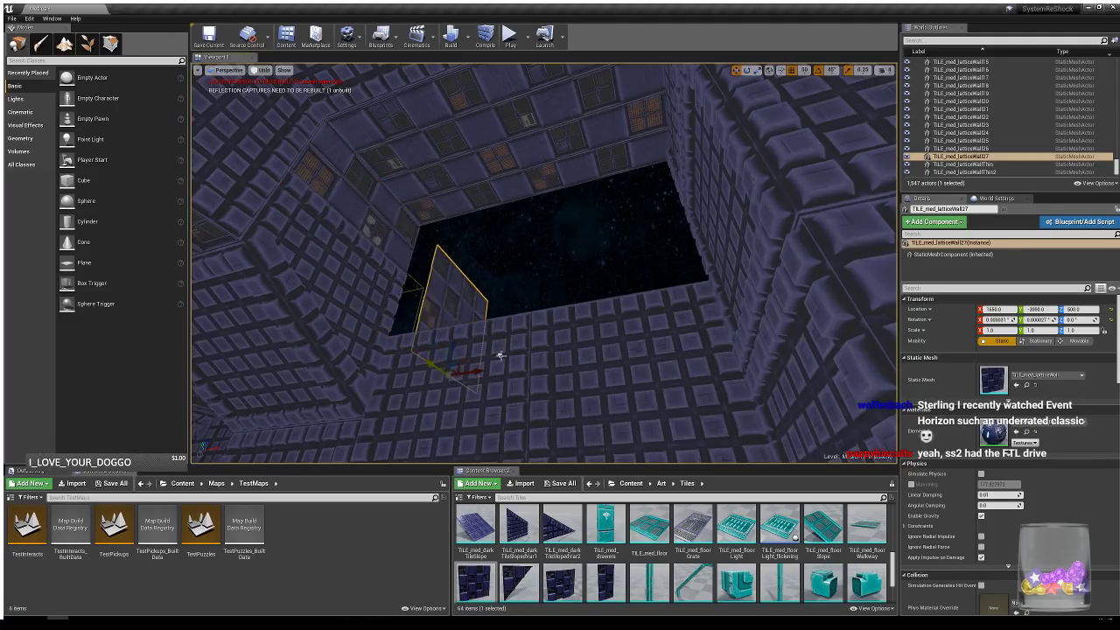
left_click_drag(425, 365, 414, 356)
- Duplicate the recess's ceiling light into the raised ceiling at X 1750, Z 700, and add a second copy beside it
right_click_drag(550, 360, 743, 333)
right_click_drag(533, 332, 582, 326)
left_click(536, 269)
right_click_drag(542, 273, 573, 252)
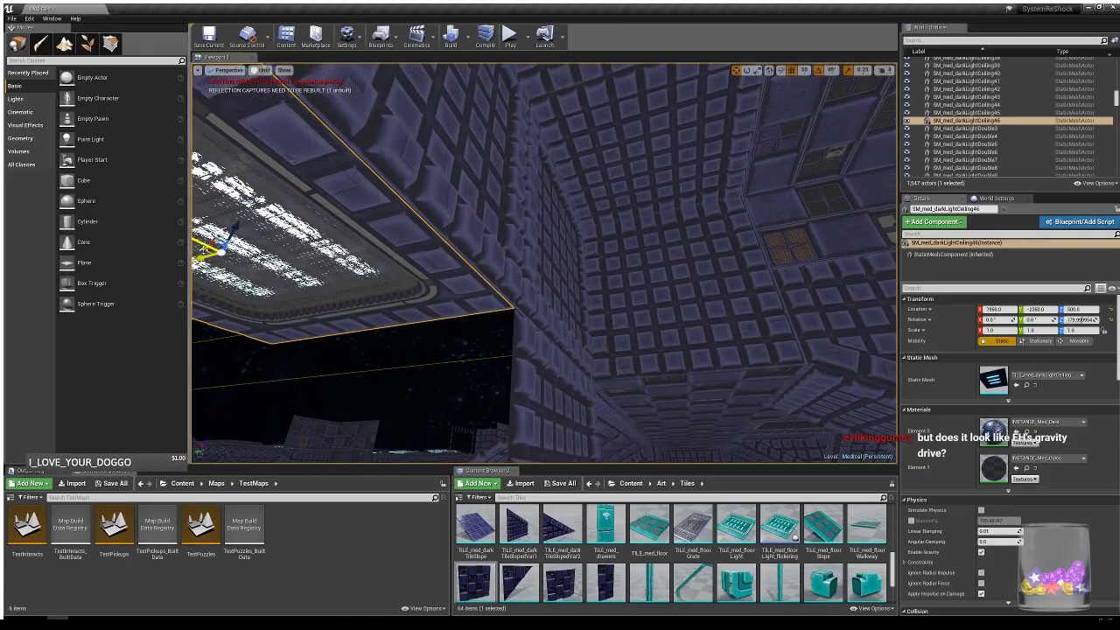
left_click_drag(205, 250, 844, 319, "alt")
right_click_drag(660, 341, 801, 323)
left_click_drag(446, 325, 625, 243)
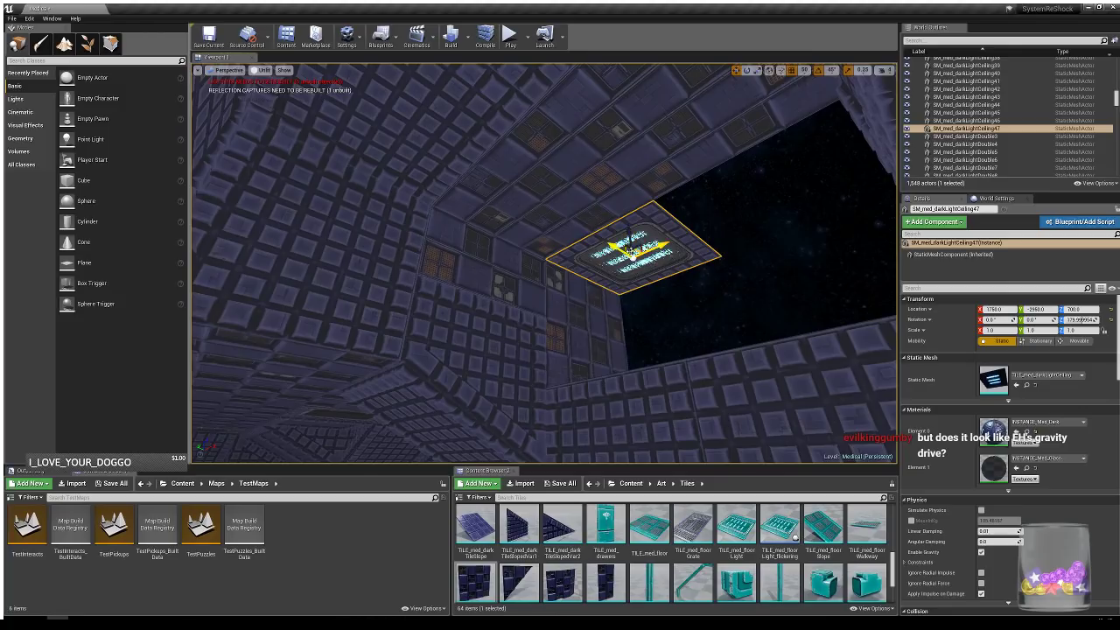
right_click_drag(544, 294, 621, 296)
left_click_drag(592, 246, 706, 221, "alt")
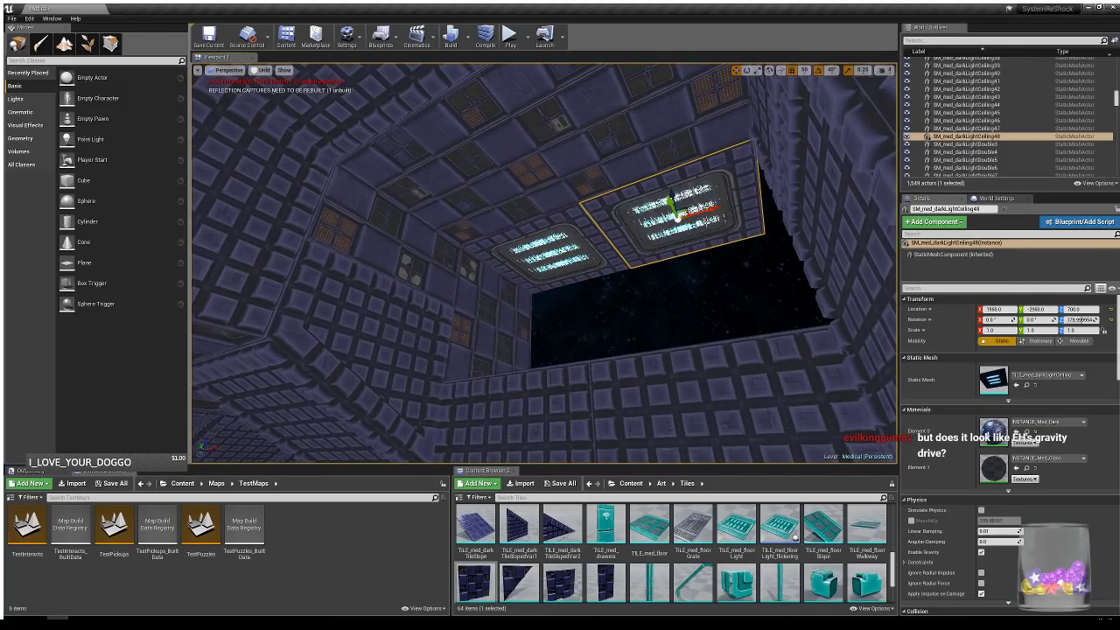
mouse_move(706, 285)
right_mouse_down()
mouse_move(695, 302)
mouse_move(706, 284)
right_mouse_up()
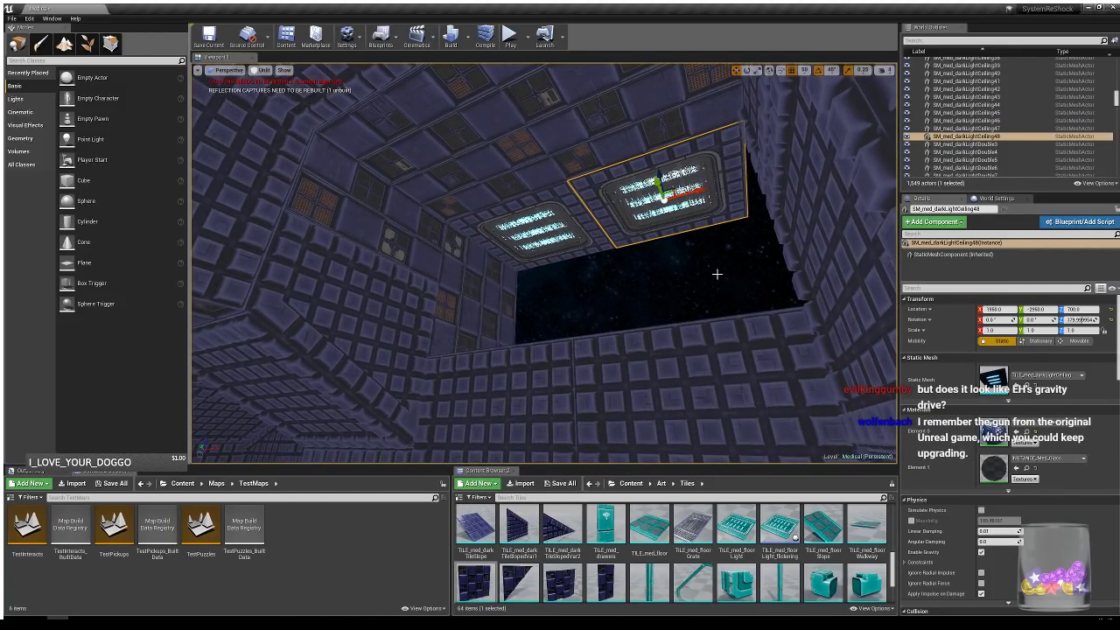
- Duplicate the upright lattice wall tile to X 1750 and rotate the copy 90° to close the hole's far side
left_click(482, 306)
mouse_move(528, 317)
right_mouse_down()
mouse_move(538, 350)
mouse_move(528, 316)
right_mouse_up()
left_click_drag(451, 325, 594, 339, "alt")
key("e")
key("w")
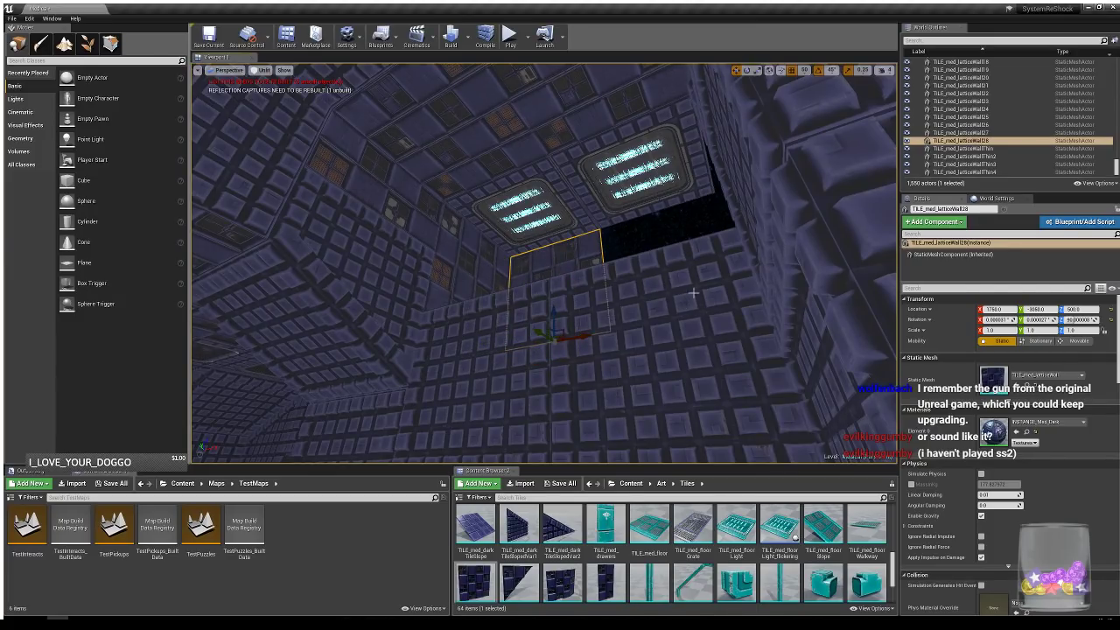
- Duplicate the rotated lattice wall tile farther along the hole and turn the copy back to 0°
left_click_drag(584, 338, 653, 331, "alt")
key("e")
right_click_drag(653, 331, 839, 371)
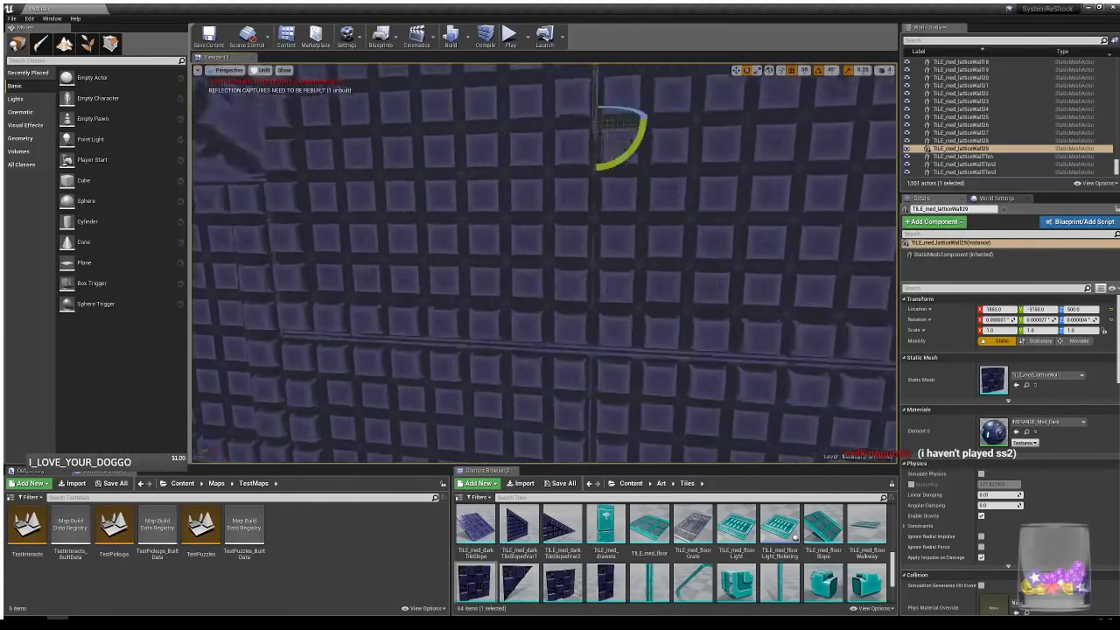
- Duplicate the two stacked dark wall tiles to continue the corridor's side wall past the recess opening
right_click_drag(560, 262, 708, 267)
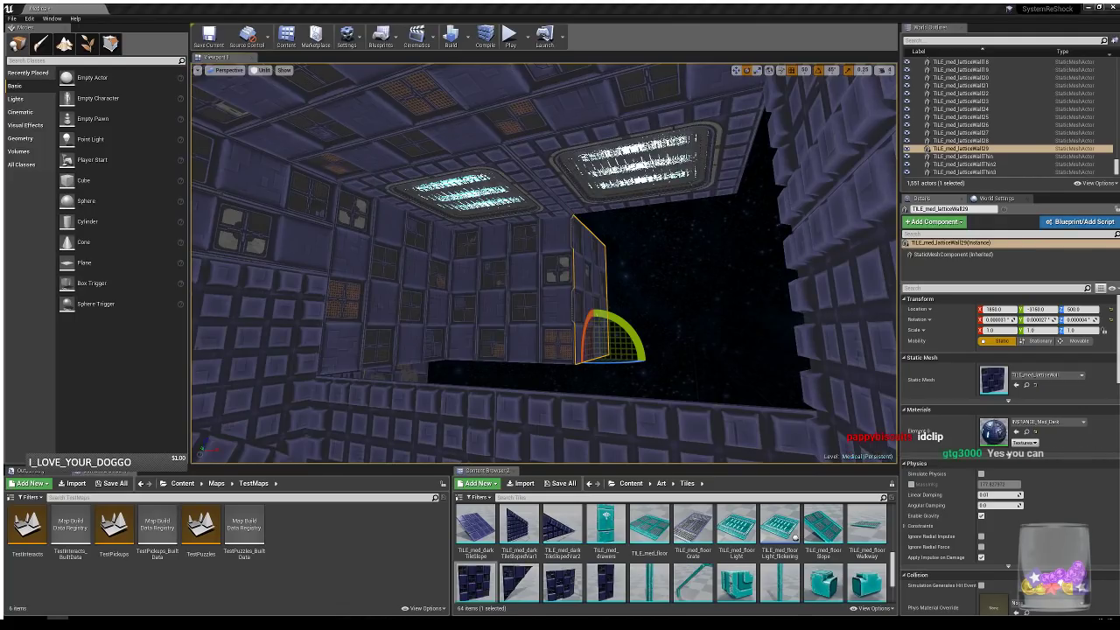
right_click_drag(668, 277, 527, 275)
right_click_drag(703, 348, 745, 390)
left_click(714, 321)
left_click(738, 218, "ctrl")
right_click_drag(738, 217, 748, 259)
left_click_drag(691, 242, 584, 200, "alt")
right_click_drag(675, 280, 654, 220)
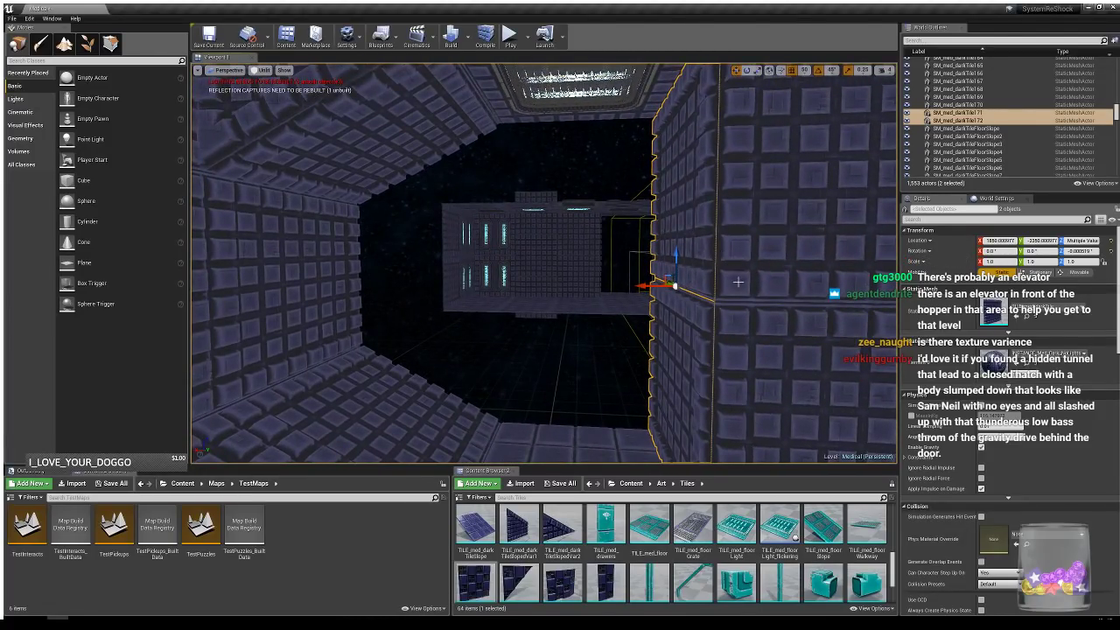
right_click_drag(738, 282, 778, 294)
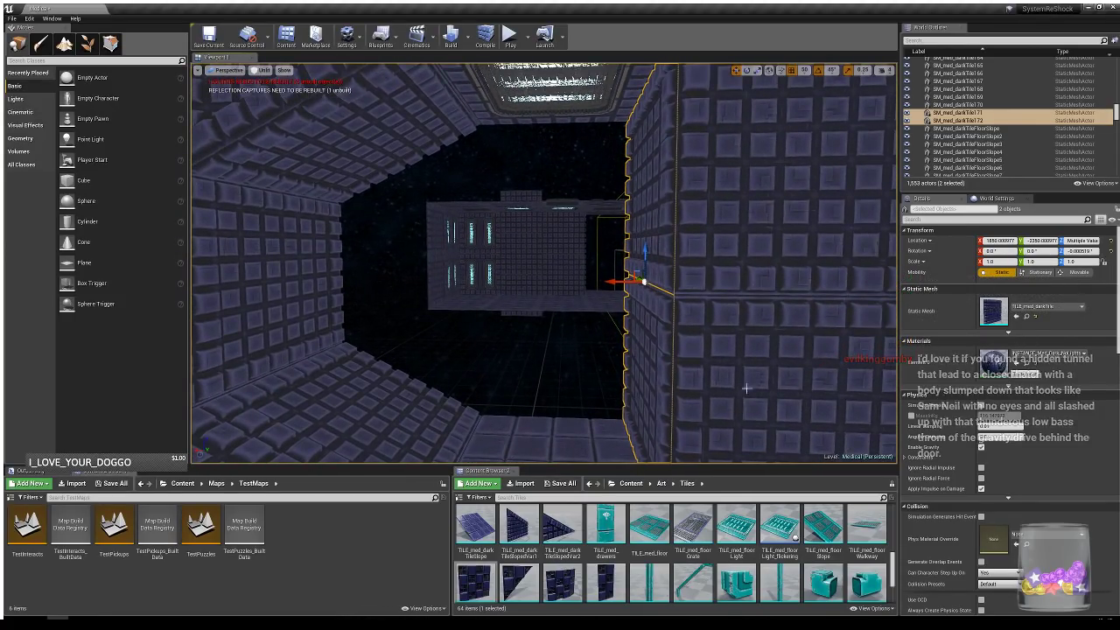
- Extend the corridor floor at Z 100 with duplicated floor tiles, adding copies ahead and one to the side
mouse_move(558, 418)
right_mouse_down()
mouse_move(559, 448)
mouse_move(561, 430)
right_mouse_up()
left_click(558, 417)
left_click_drag(552, 358, 572, 314, "alt")
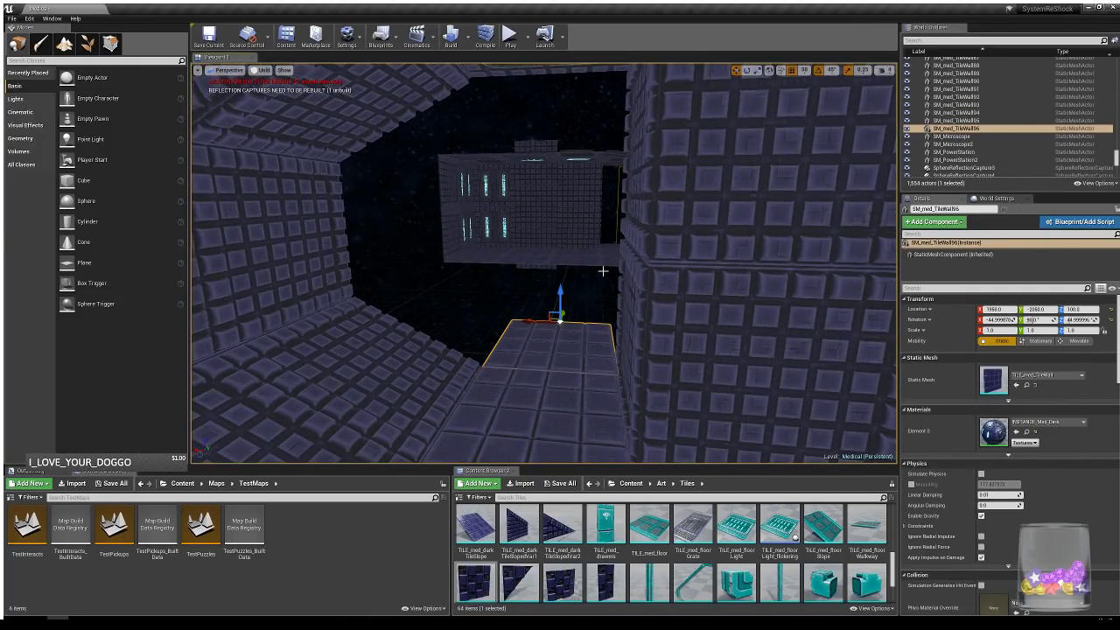
mouse_move(531, 300)
right_mouse_down()
mouse_move(533, 328)
mouse_move(531, 319)
right_mouse_up()
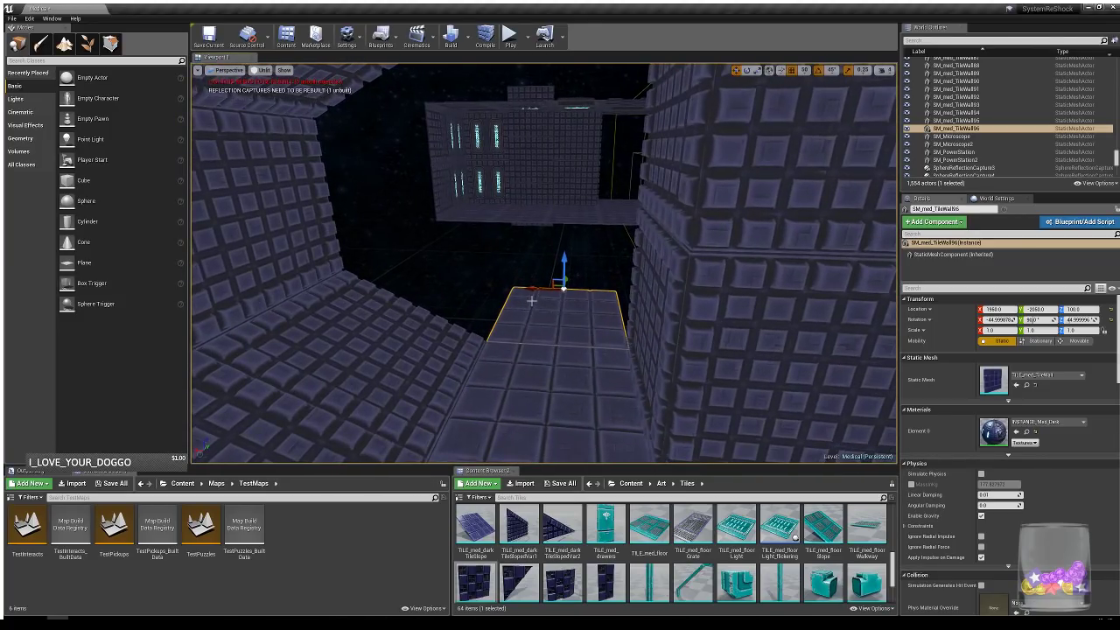
left_click_drag(568, 278, 461, 253, "alt")
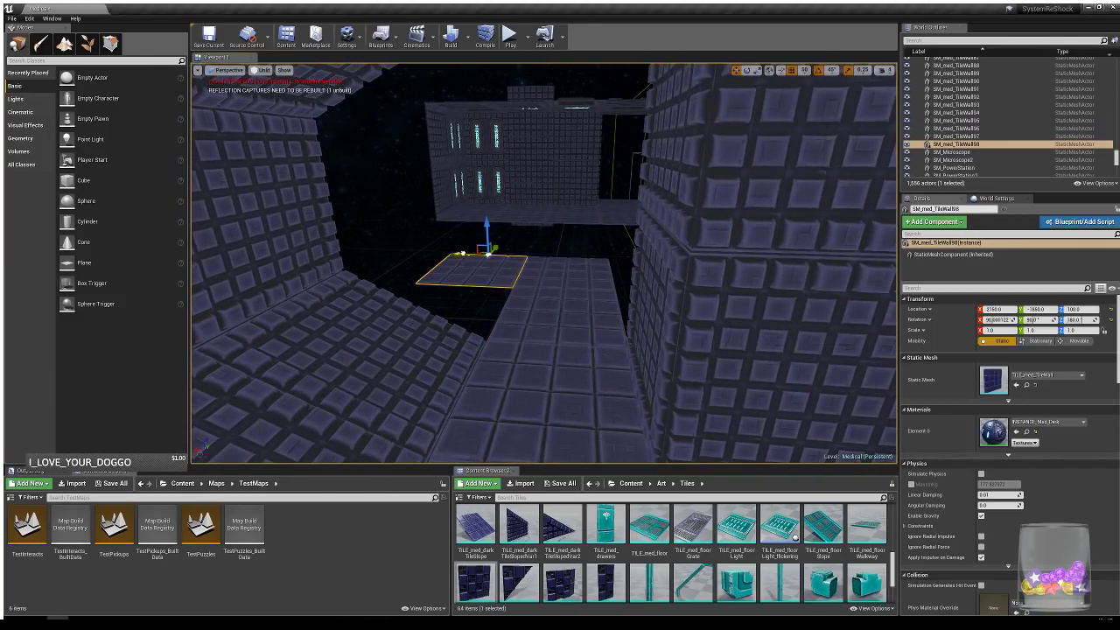
- Duplicate the front pair of floor tiles one row farther along the corridor
left_click(552, 289, "ctrl")
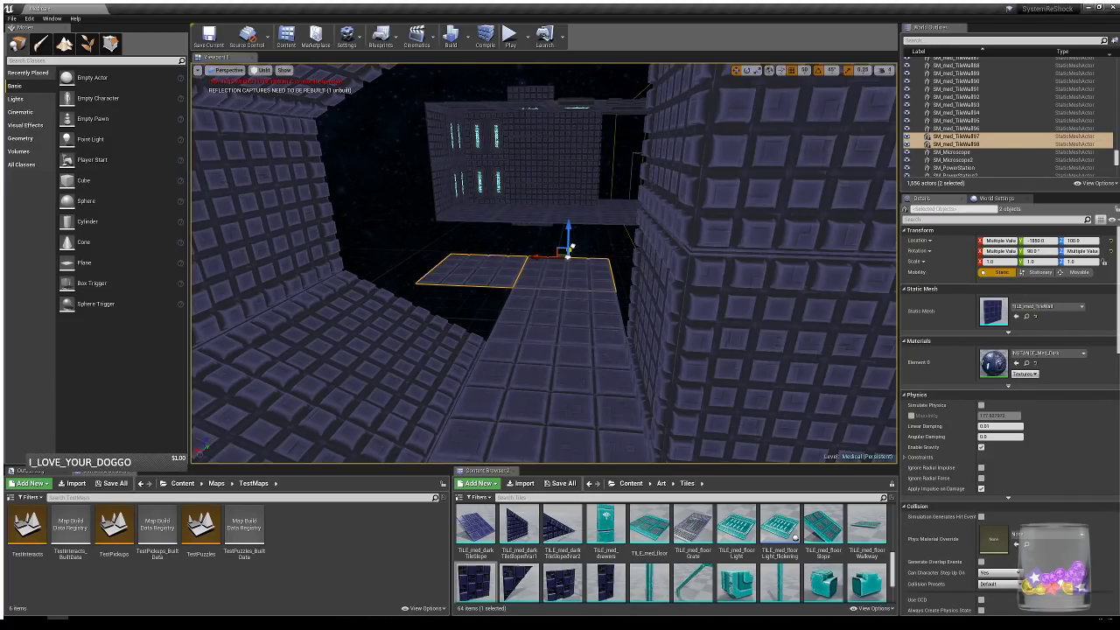
left_click_drag(569, 250, 577, 230, "alt")
right_click_drag(560, 306, 558, 335)
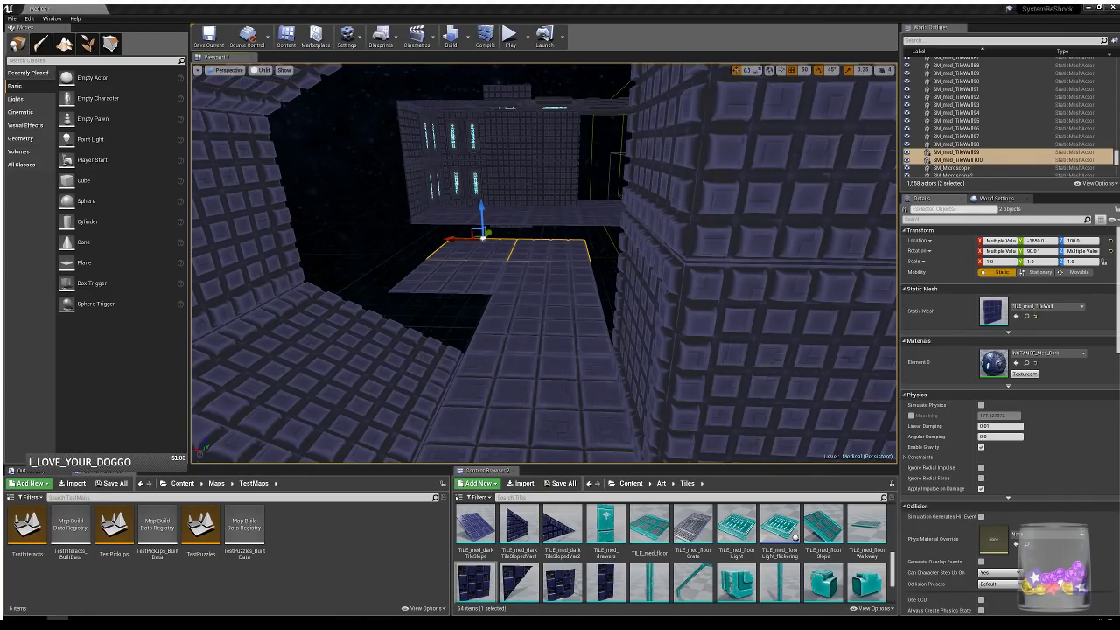
- Place a TILE_med_latticeWall beside the corridor floor at Z 100 and rotate it flat as a floor panel
left_click_drag(562, 582, 504, 338)
key("e")
left_click_drag(507, 299, 485, 378)
right_click_drag(485, 378, 800, 398)
right_click_drag(498, 293, 543, 306)
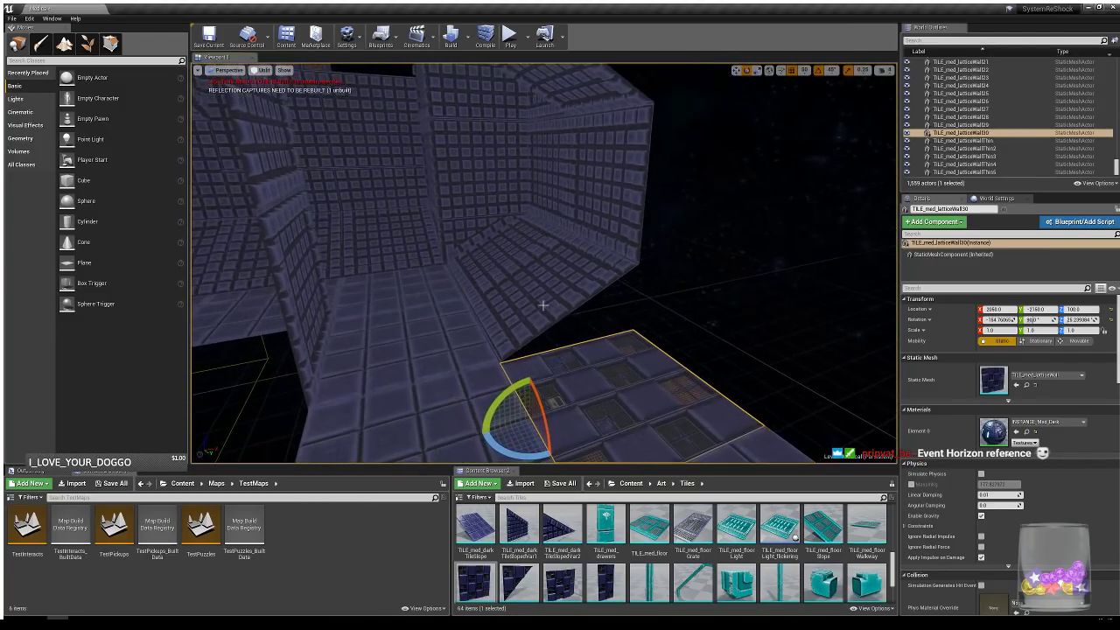
- Duplicate the triangular sloped tile to the lattice floor panel's edge at Y -2250 and rotate the copy to meet the floor slope
left_click(434, 229)
key("w")
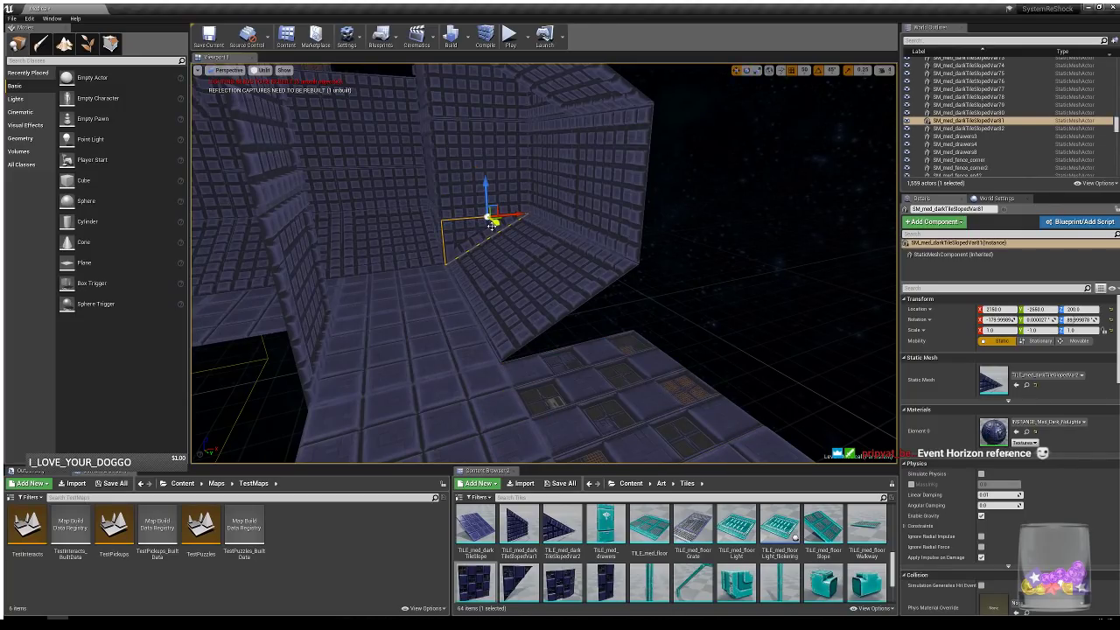
left_click_drag(496, 230, 565, 278, "alt")
key("e")
left_click_drag(555, 237, 574, 312)
key("w")
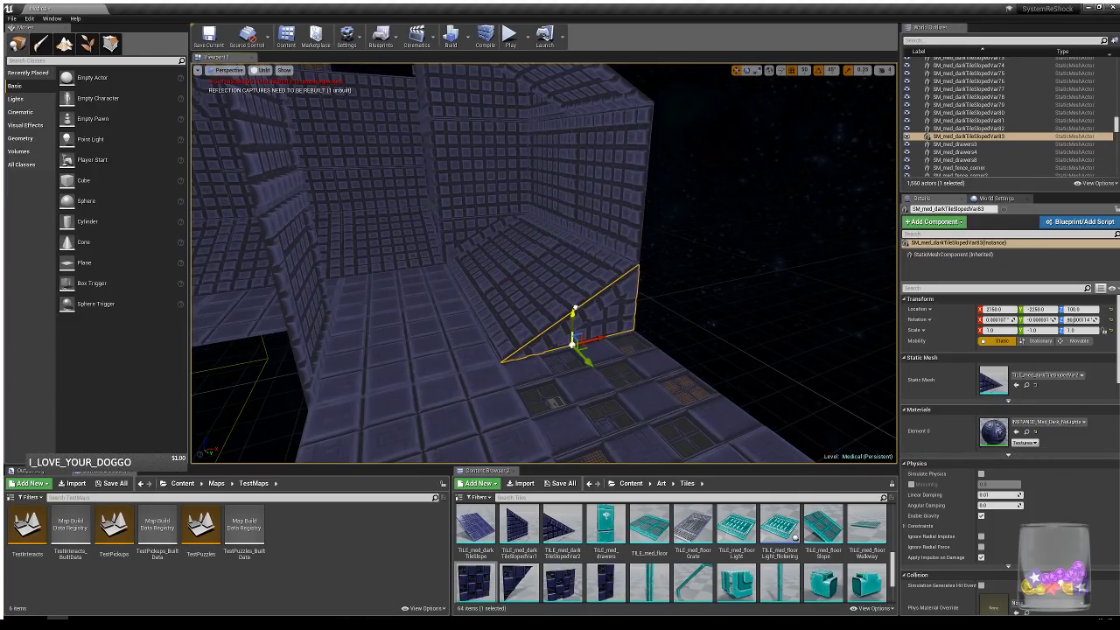
- Duplicate the triangular tile to the lattice panel's adjacent edge, turn the copy around the corner and set its Y scale to 1
left_click_drag(601, 352, 752, 368, "alt")
key("e")
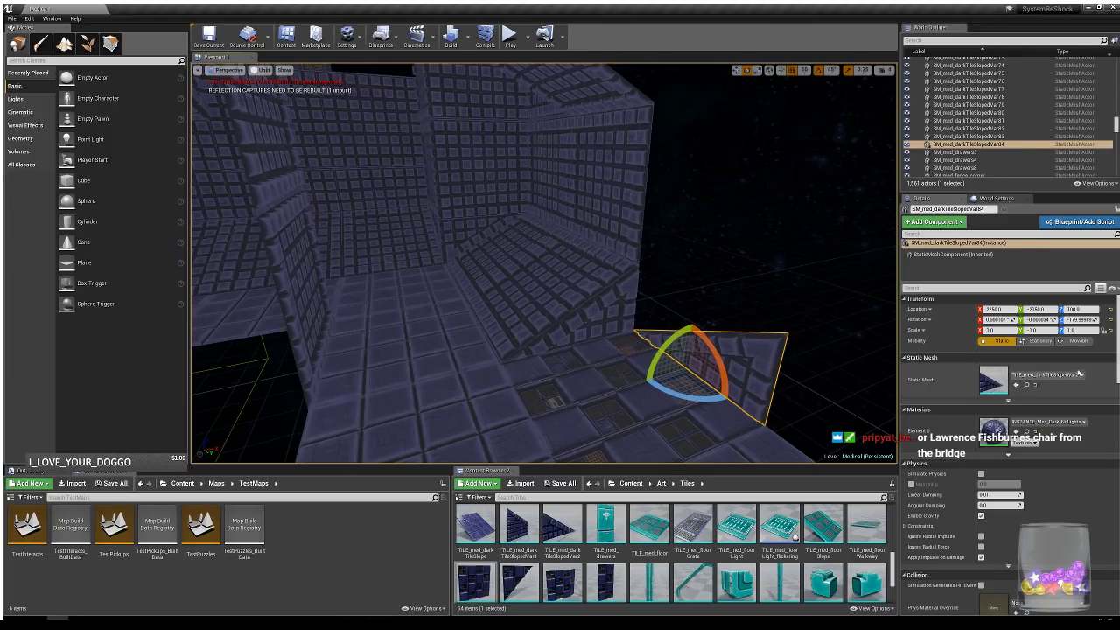
left_click(1048, 331)
type("0")
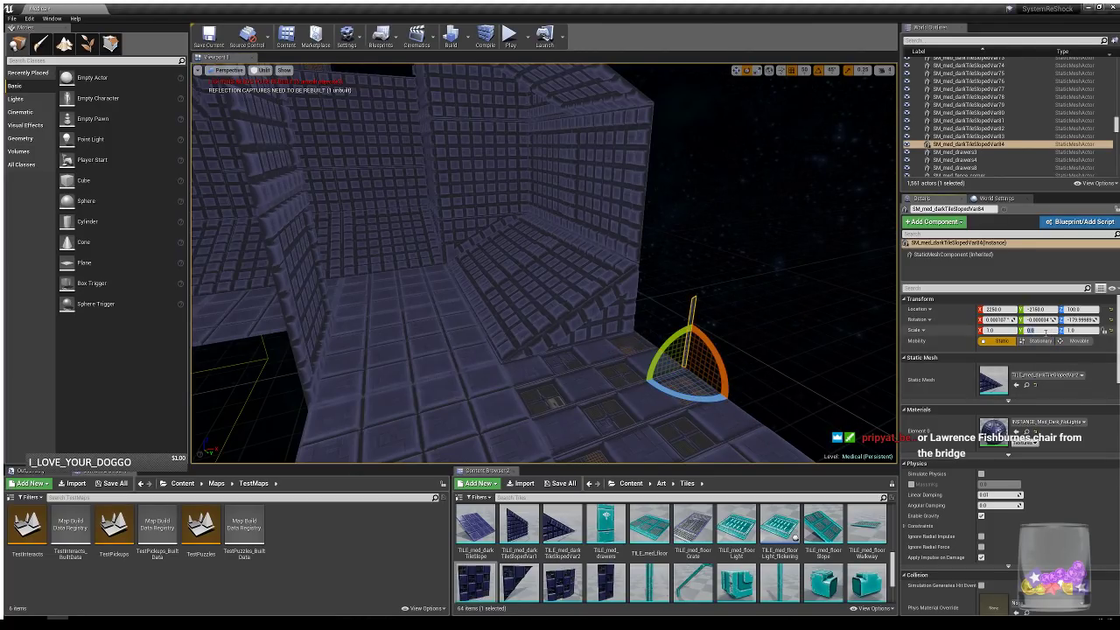
type("1")
key("Return")
right_click_drag(739, 276, 749, 300)
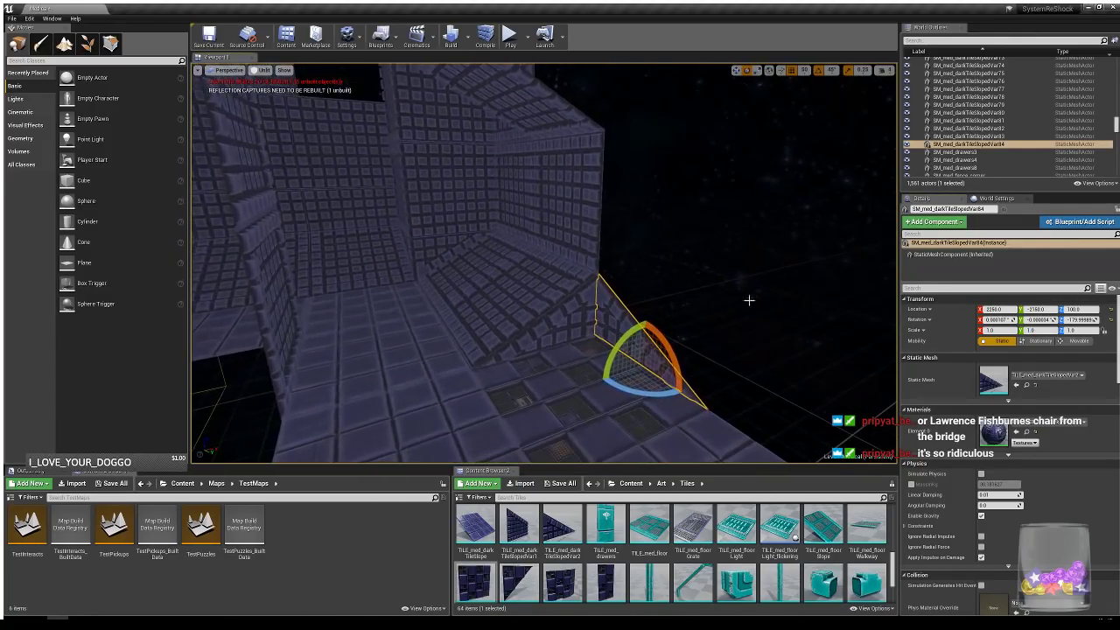
- Duplicate the dark floor slope tile around the lattice panel's corner and rotate the copy to continue the slope
left_click(516, 342)
key("w")
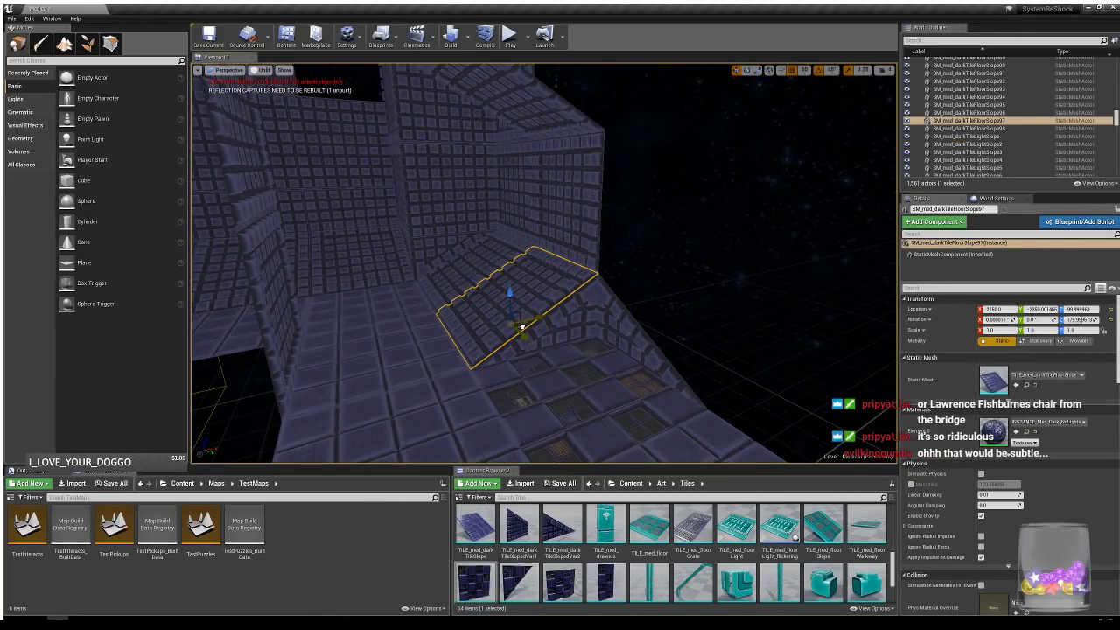
left_click_drag(524, 328, 653, 327, "alt")
key("e")
- Duplicate the dark wall tile above the new floor slope and rotate the copy to turn the corner
left_click(589, 251)
key("w")
left_click_drag(575, 262, 654, 291, "alt")
key("e")
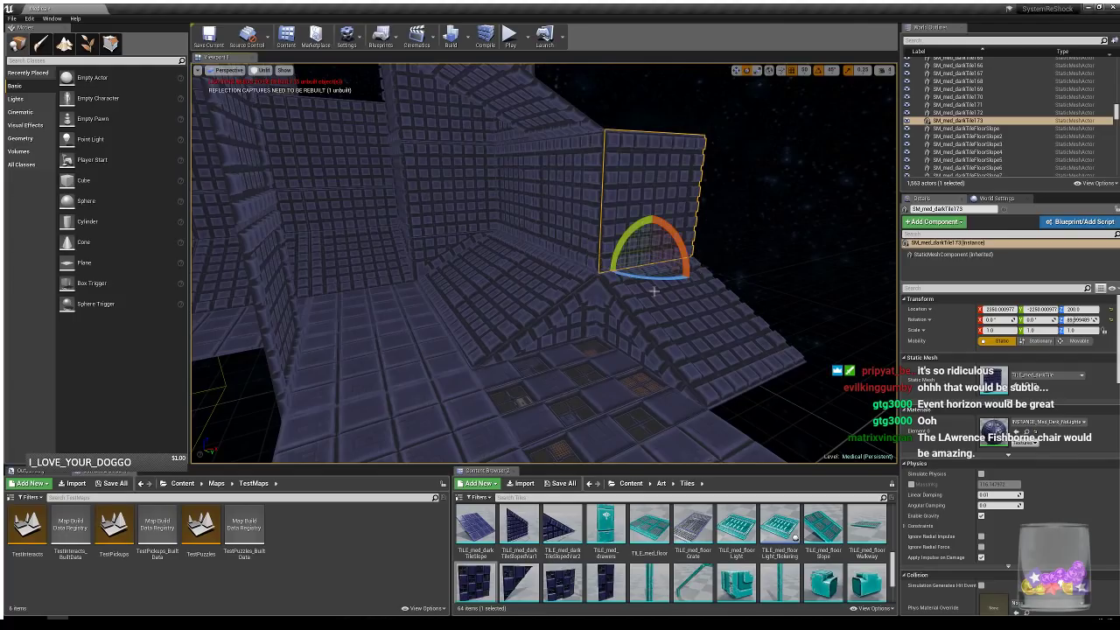
- Duplicate both triangular corner tiles up to the ceiling corner and flip the copies upside down above the wall
right_click_drag(585, 412, 586, 378)
left_click(585, 412)
left_click(618, 412, "ctrl")
key("w")
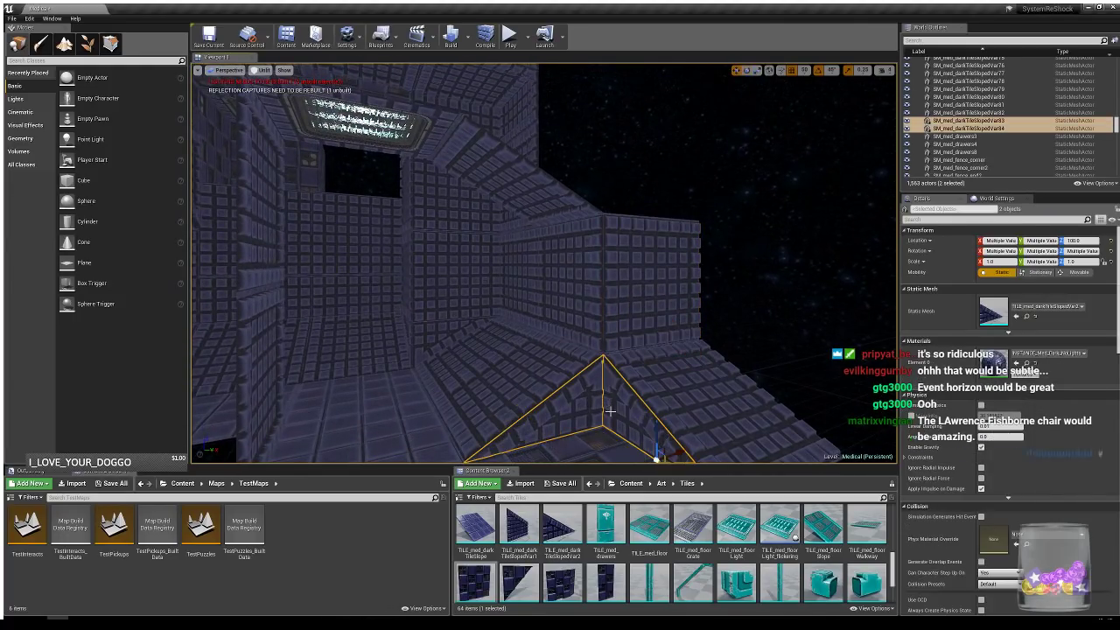
left_click_drag(656, 431, 578, 158, "alt")
key("e")
key("w")
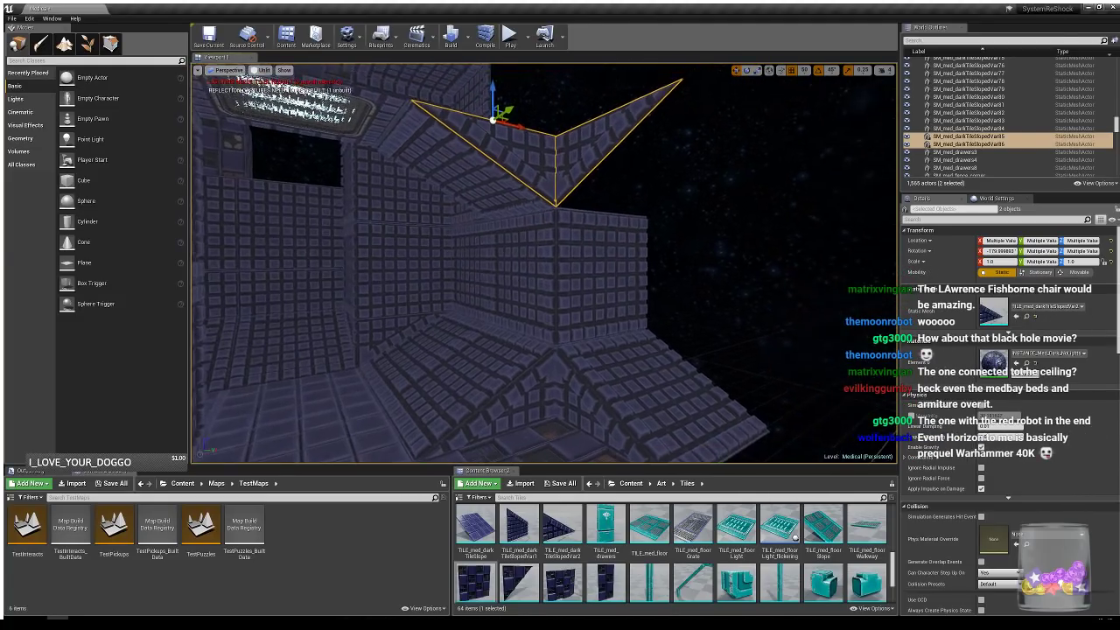
- Duplicate the two stacked dark wall tiles at the end of the other corridor and move the copies beside the open corner
right_click_drag(560, 201, 700, 261)
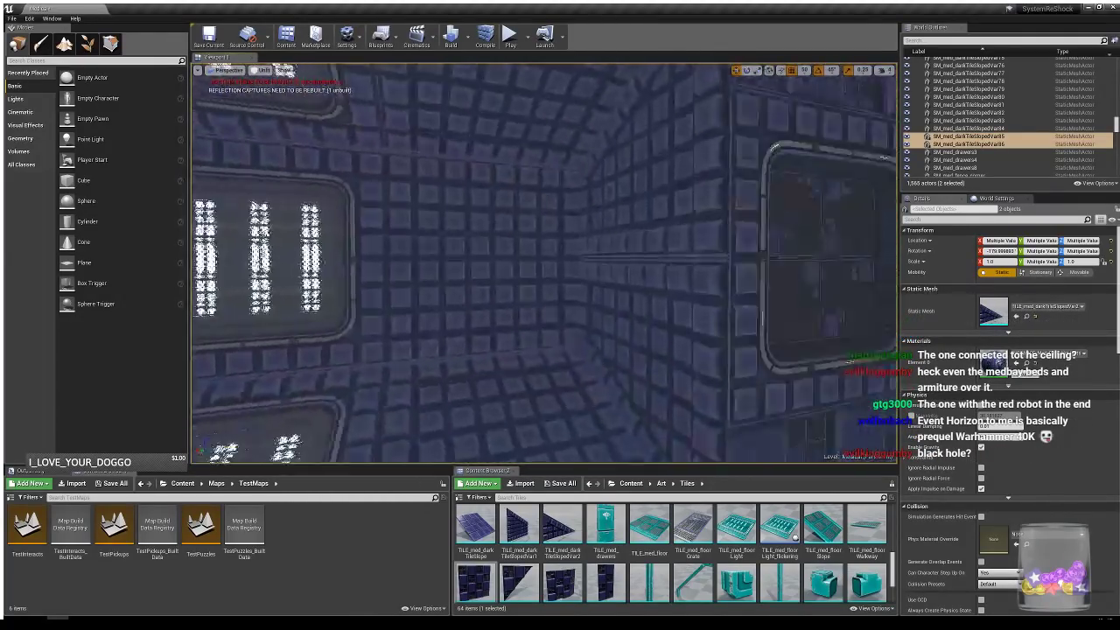
right_click_drag(560, 263, 455, 268)
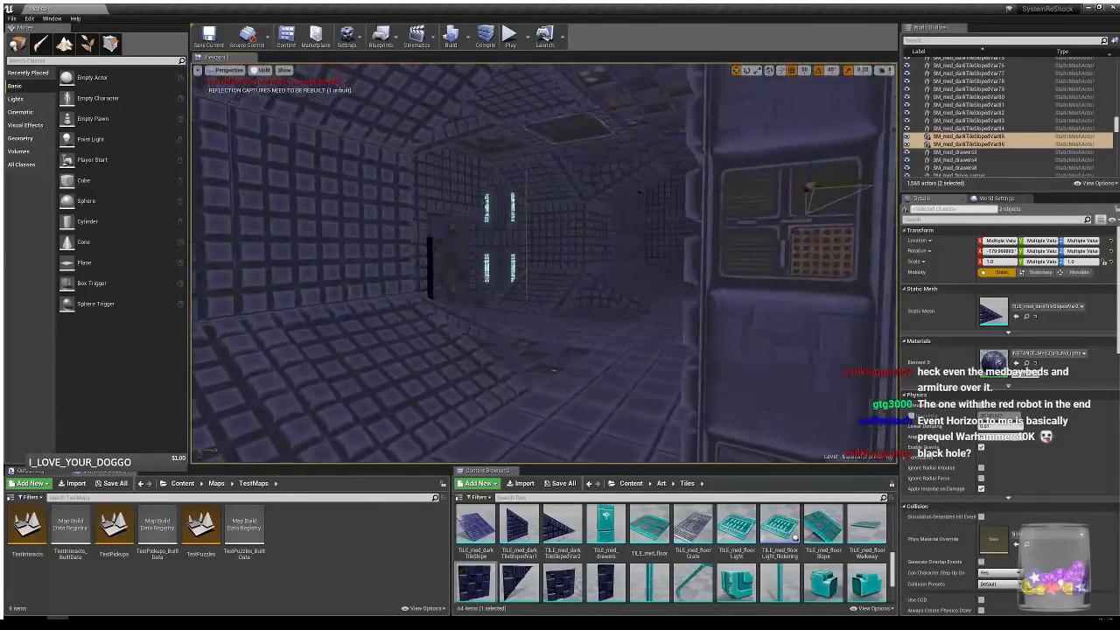
right_click_drag(542, 263, 753, 264)
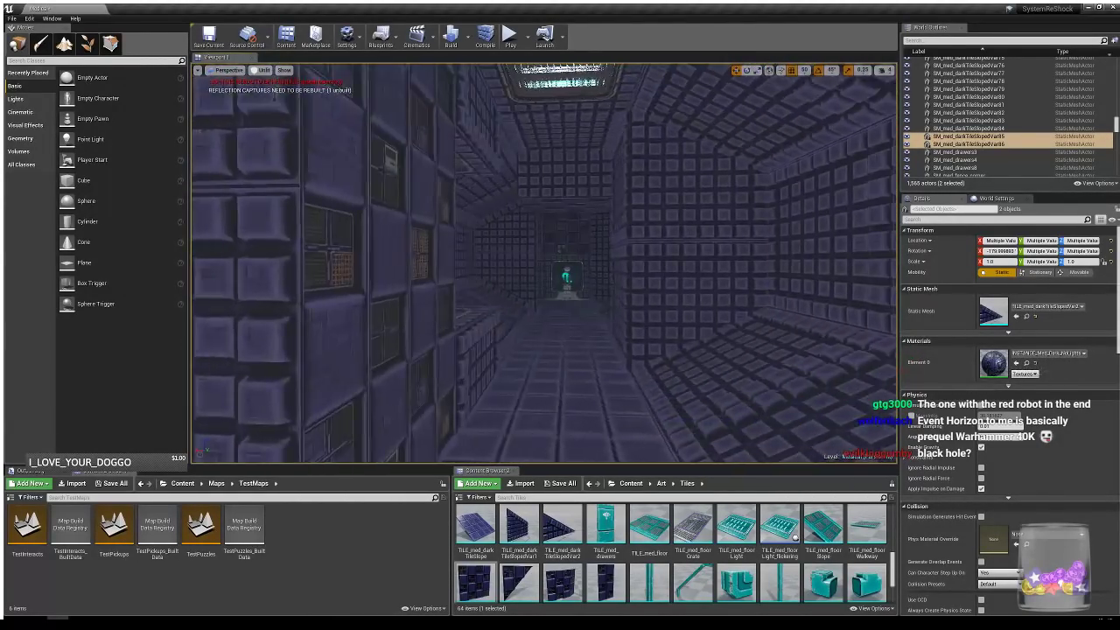
right_click_drag(542, 262, 438, 263)
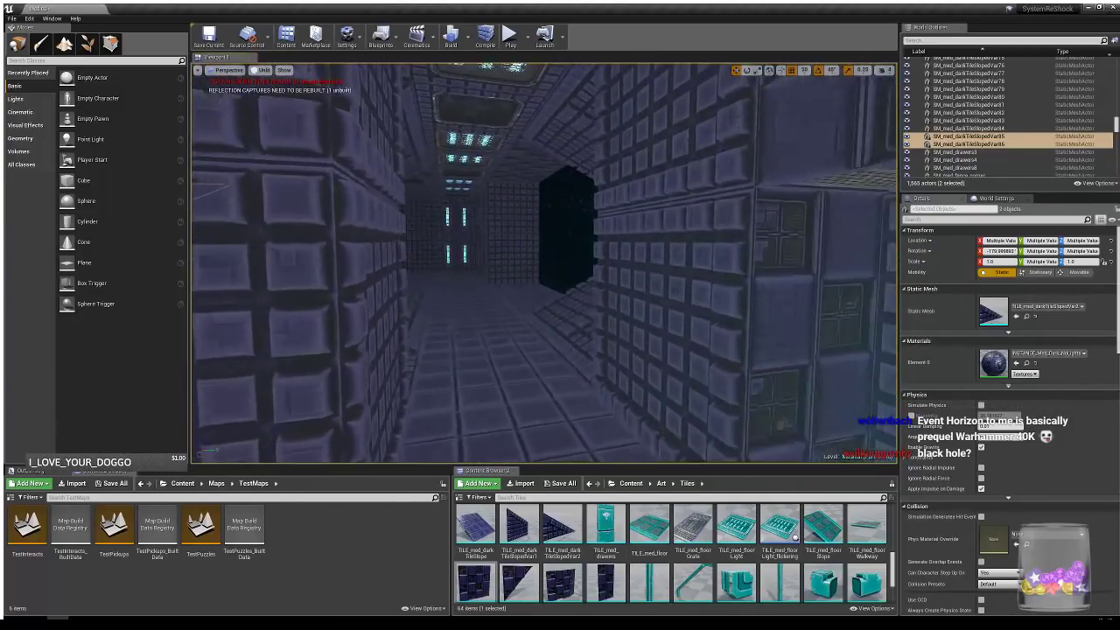
right_click_drag(559, 262, 455, 259)
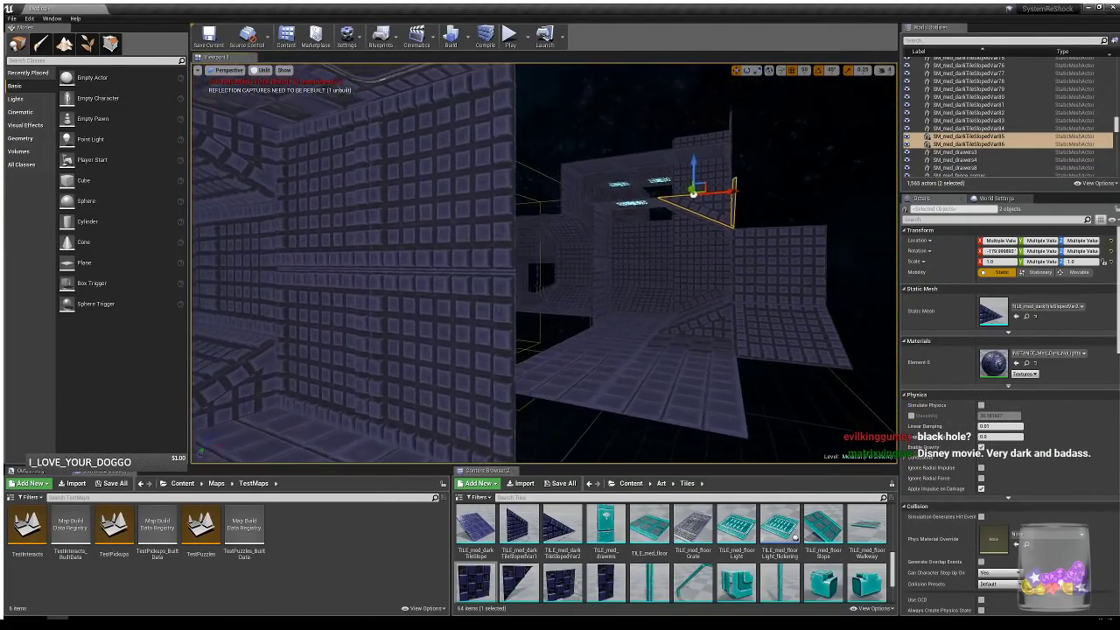
left_click(478, 182)
left_click(475, 350, "ctrl")
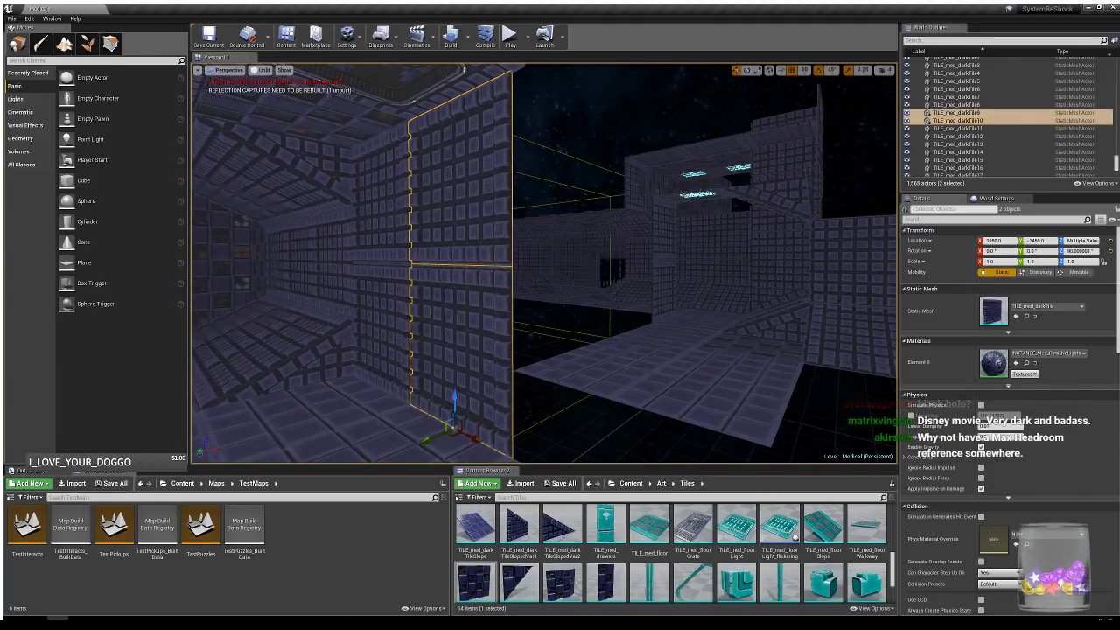
right_click_drag(475, 354, 464, 383)
left_click_drag(473, 398, 588, 391, "alt")
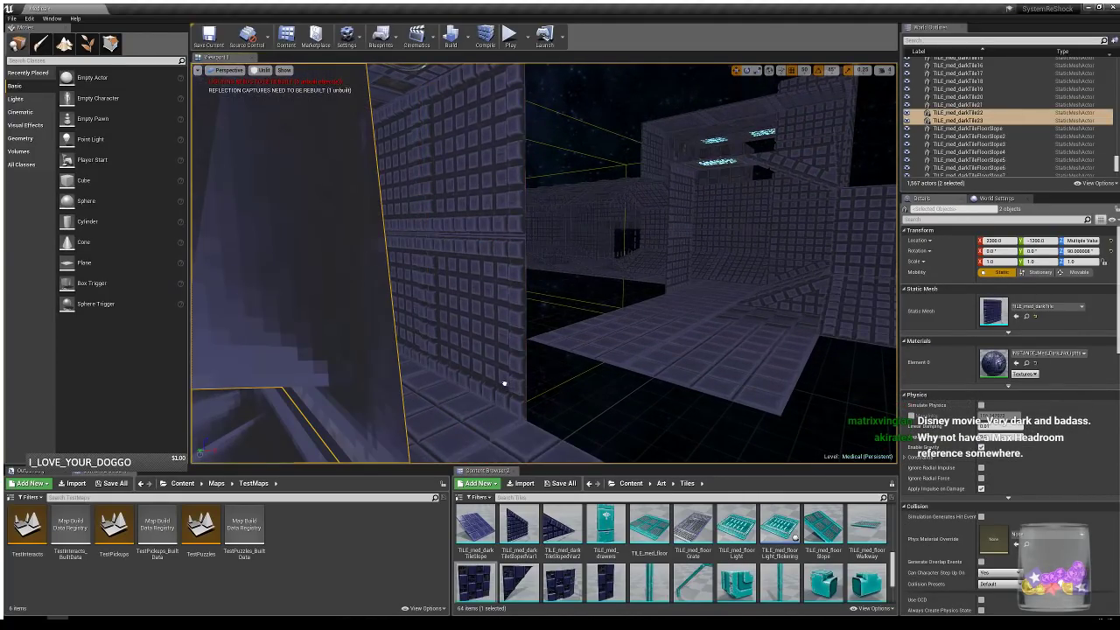
key("f")
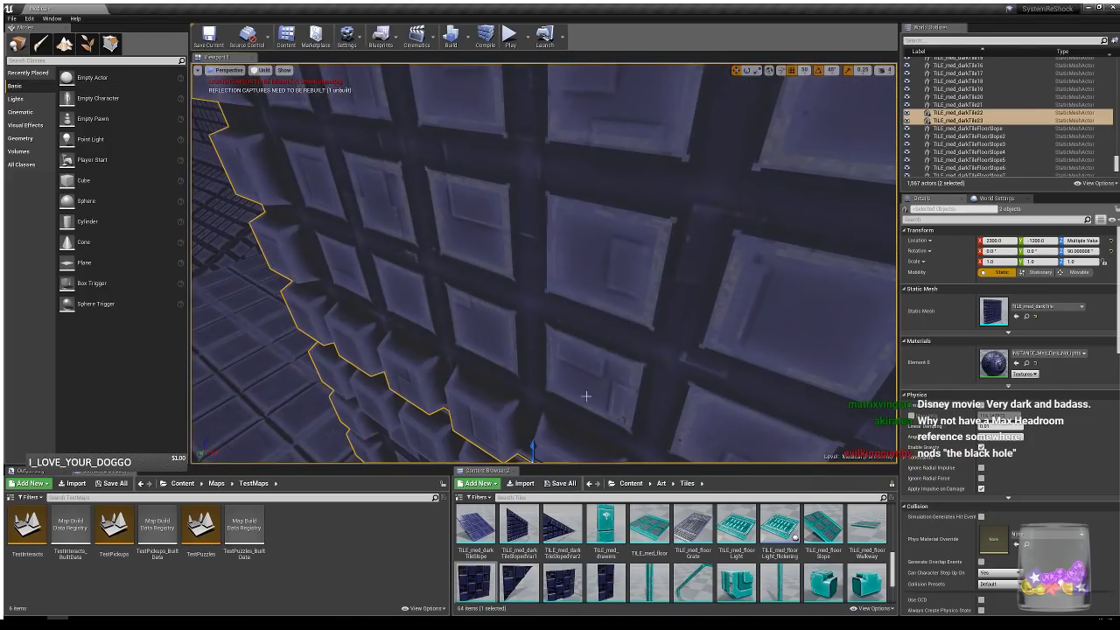
left_click_drag(545, 421, 591, 108)
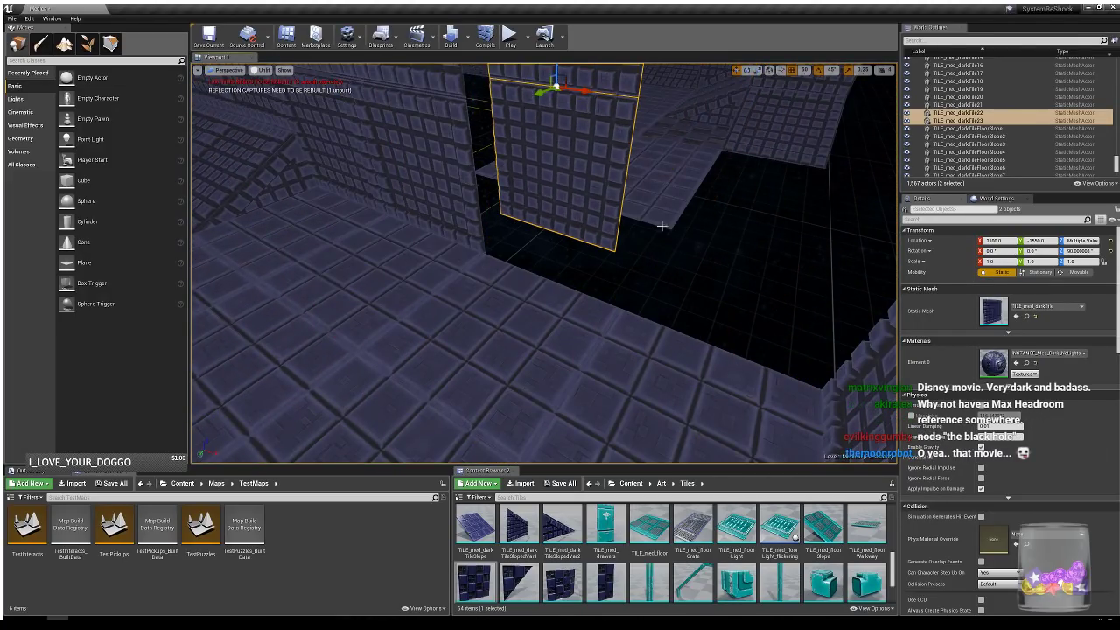
- Rotate the duplicated wall pair and fit it against the corridor's end to form an outside corner
right_click_drag(662, 228, 665, 157)
right_click_drag(583, 194, 583, 186)
key("e")
mouse_move(564, 182)
left_mouse_down()
mouse_move(612, 182)
mouse_move(544, 177)
left_mouse_up()
key("w")
right_click_drag(544, 179, 588, 202)
right_click_drag(636, 237, 616, 242)
- Duplicate the floor tile beside the new wall corner to X 2150, Y -1450, Z 100 to bridge the floor gap
left_click(542, 417)
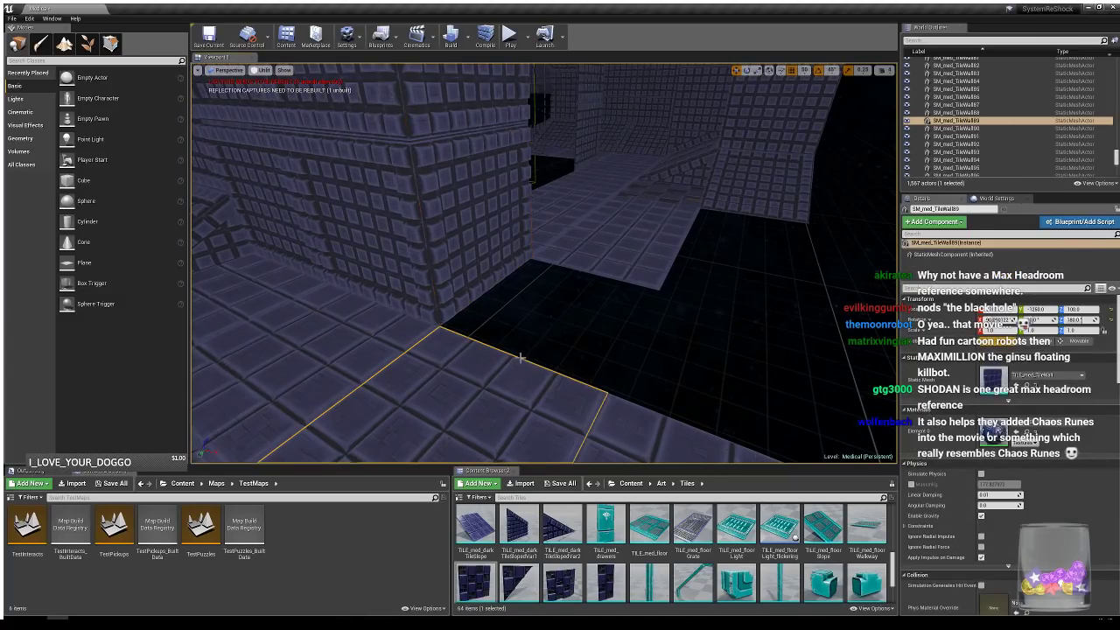
right_click_drag(520, 358, 495, 404)
right_click_drag(575, 358, 575, 340)
right_click_drag(411, 433, 411, 455)
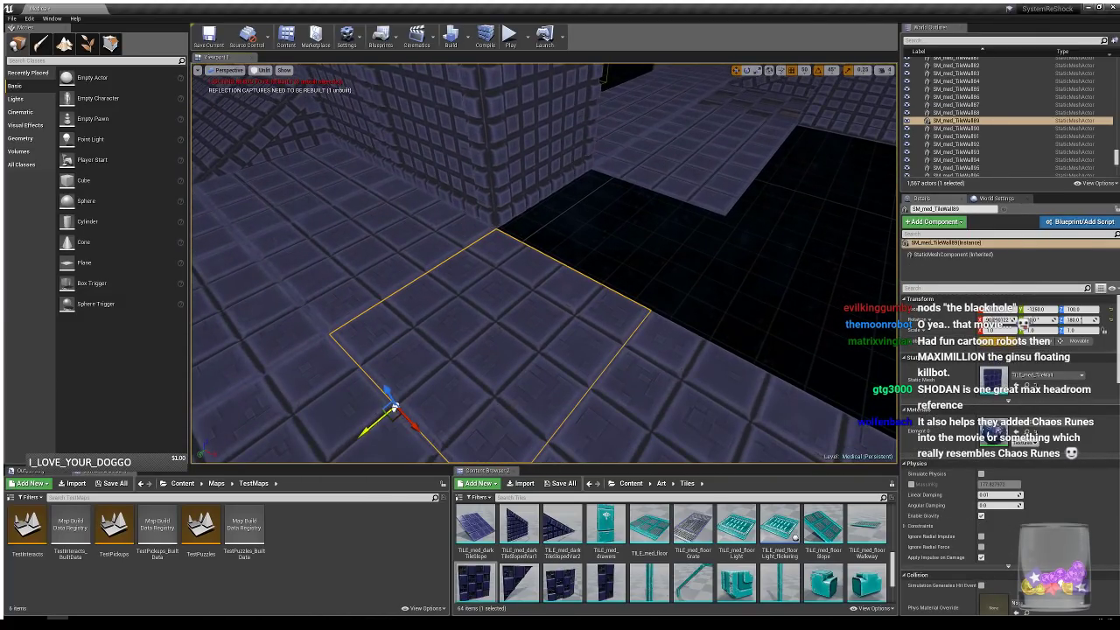
left_click_drag(376, 422, 560, 287, "alt")
right_click_drag(655, 204, 698, 173)
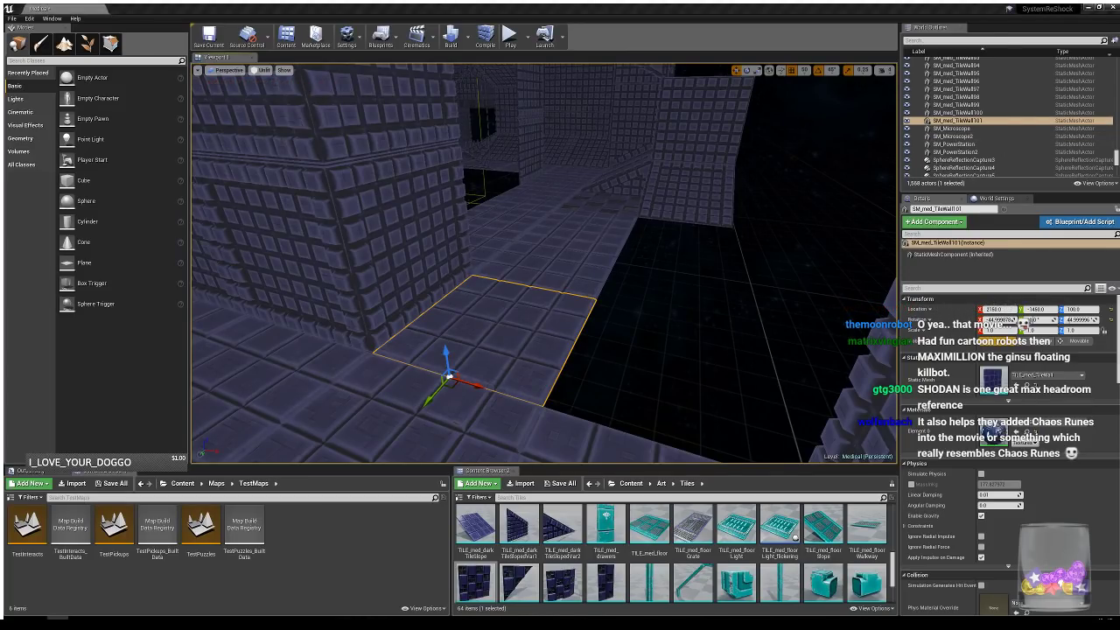
- Place a trimmed 45° lattice wall tile at the open corridor's upper wall corner at X 2450 and undo the stray selections
right_click_drag(544, 263, 731, 246)
scroll(643, 540, "down", 1)
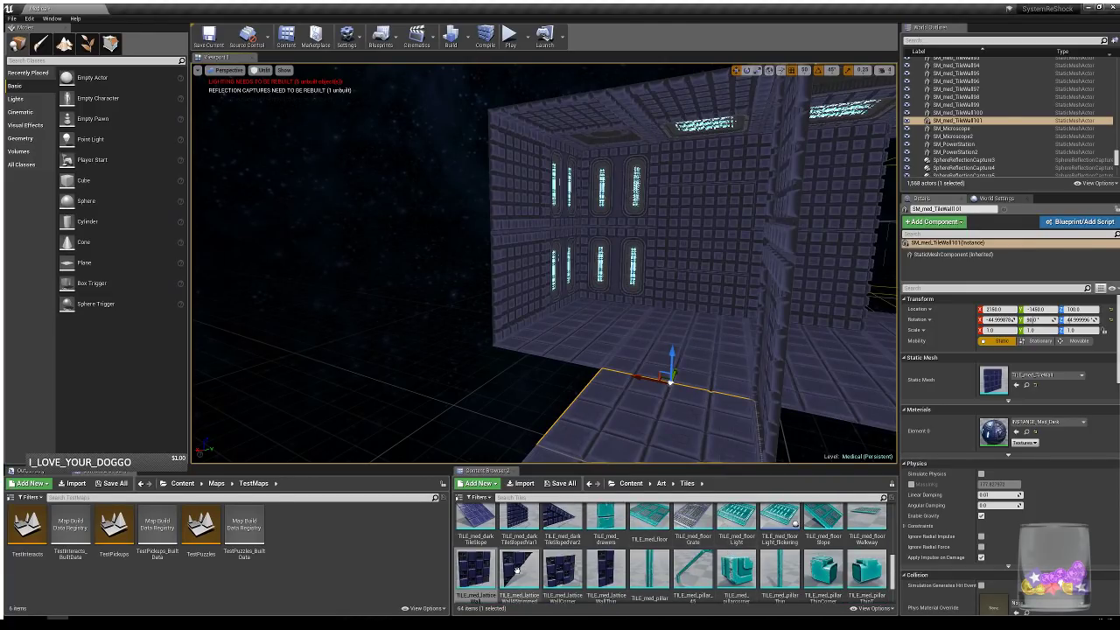
left_click_drag(519, 567, 507, 137)
key("e")
left_click(545, 165)
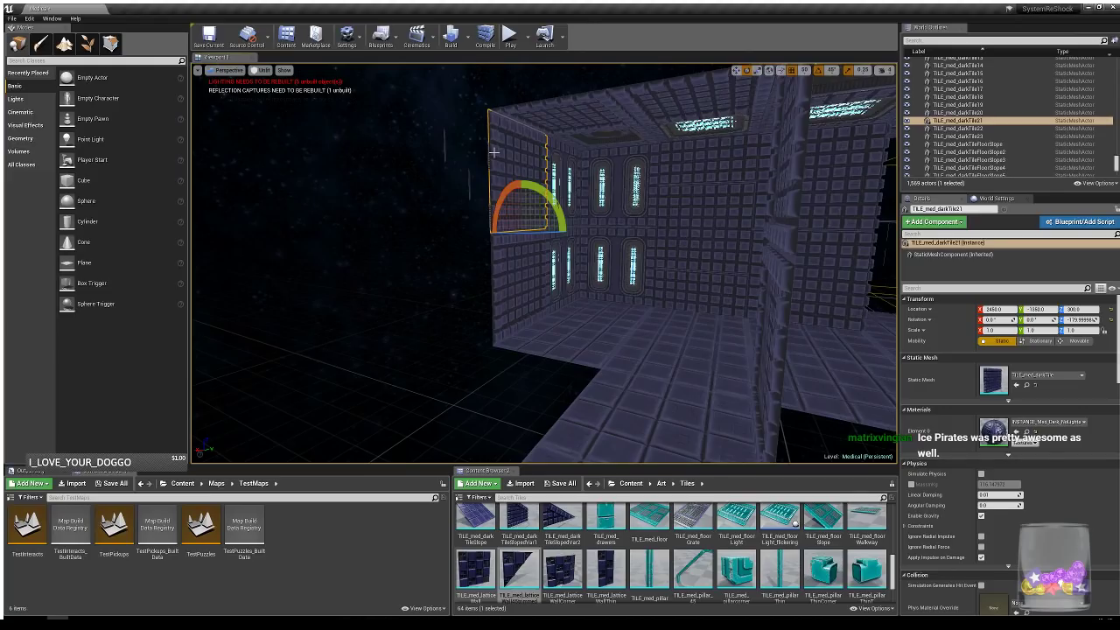
left_click(445, 145)
key("ctrl+z")
key("ctrl+z")
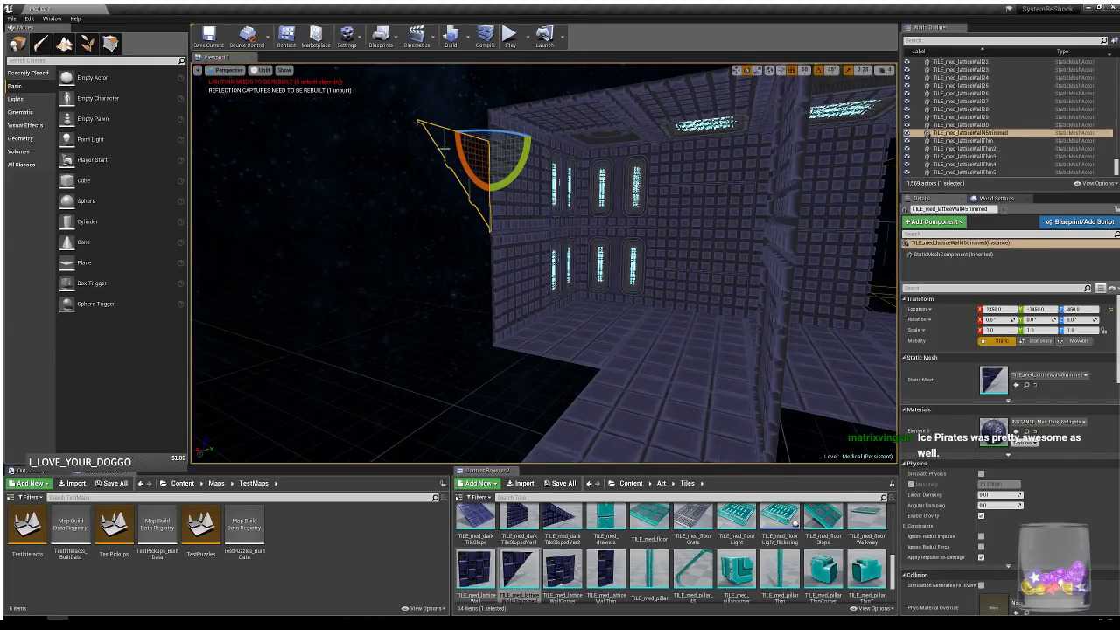
- Rotate the trimmed lattice tile and duplicate it, mirroring the copy with a Y scale of -1 and turning it to 90°
left_click_drag(483, 131, 586, 143)
key("w")
key("r")
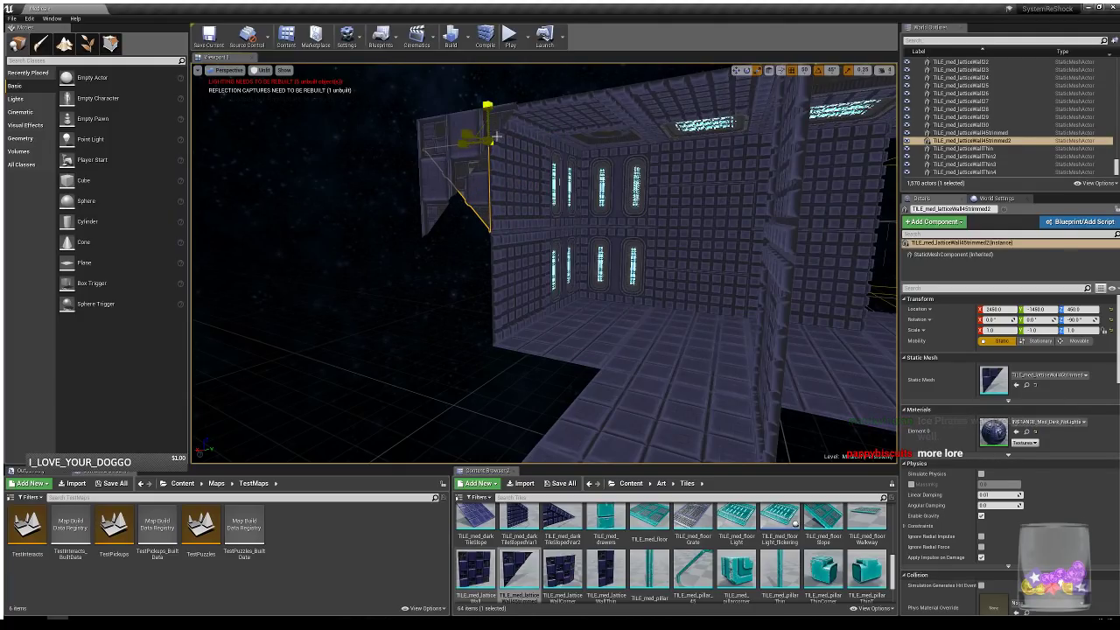
key("e")
left_click_drag(495, 132, 437, 135)
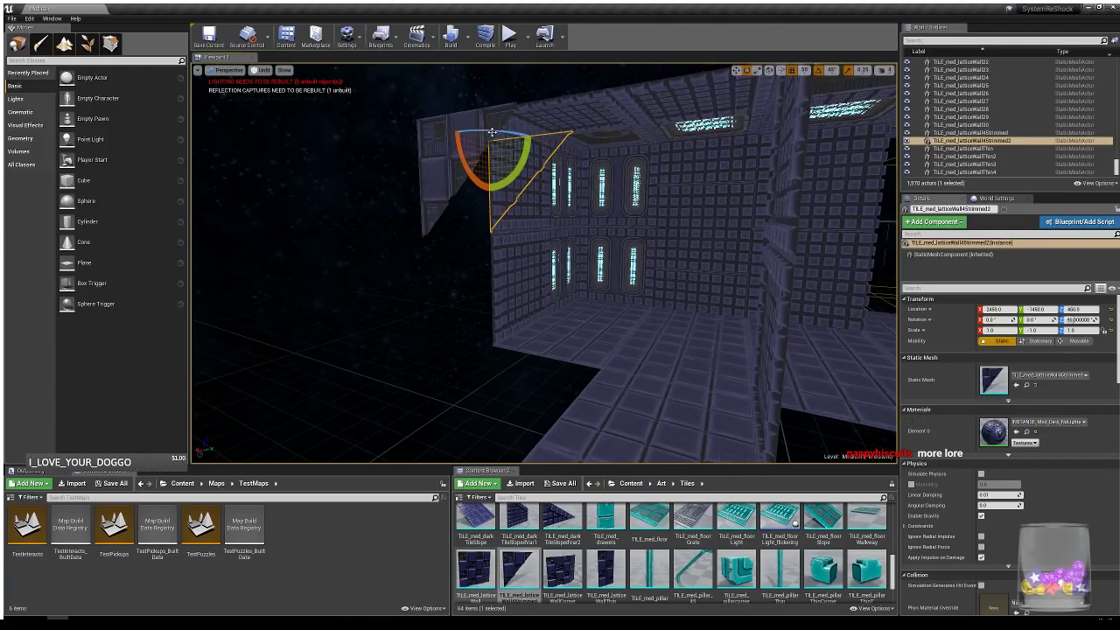
- Raise both trimmed 45° lattice wall tiles at the open corridor end to Z 500
key("w")
left_click(476, 105, "ctrl")
left_click_drag(415, 85, 415, 42)
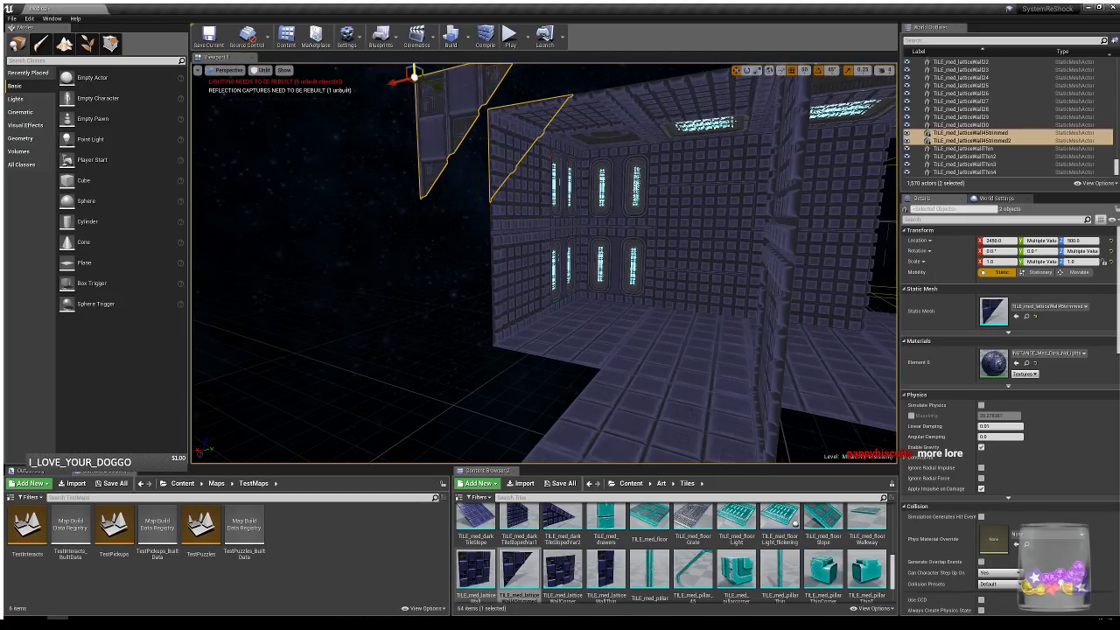
right_click_drag(420, 88, 394, 80)
key("d")
right_click_drag(520, 155, 493, 156)
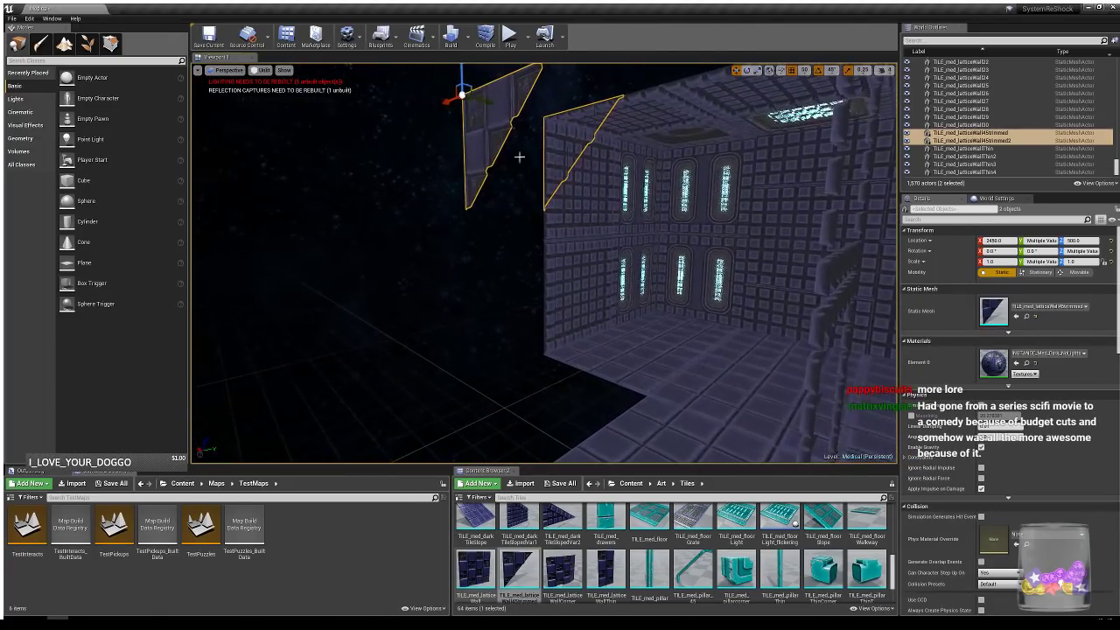
- Delete both trimmed 45° lattice wall tiles from the open corridor's end
left_click(566, 164, "ctrl")
left_click(597, 233)
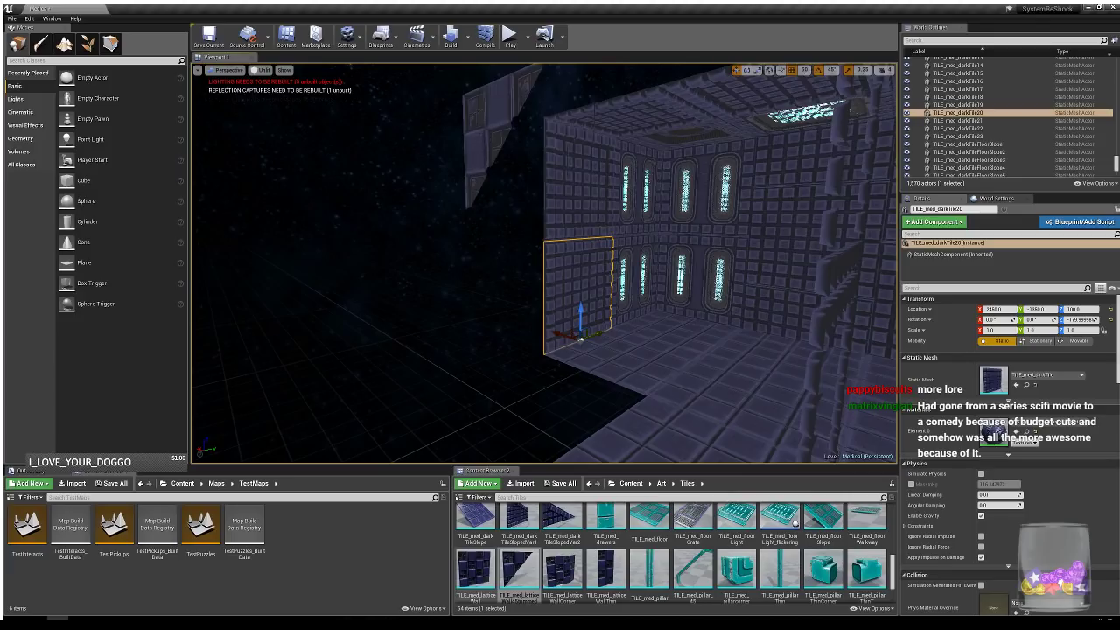
left_click(489, 140)
right_click_drag(669, 197, 597, 200)
key("Delete")
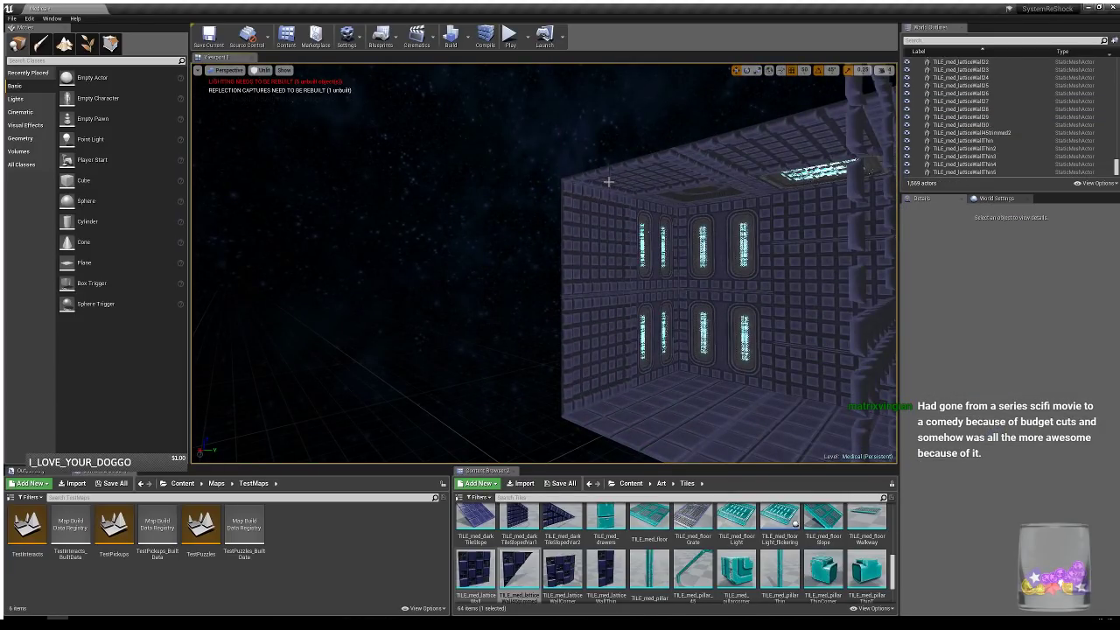
left_click(610, 182)
key("Delete")
right_click_drag(610, 182, 792, 145)
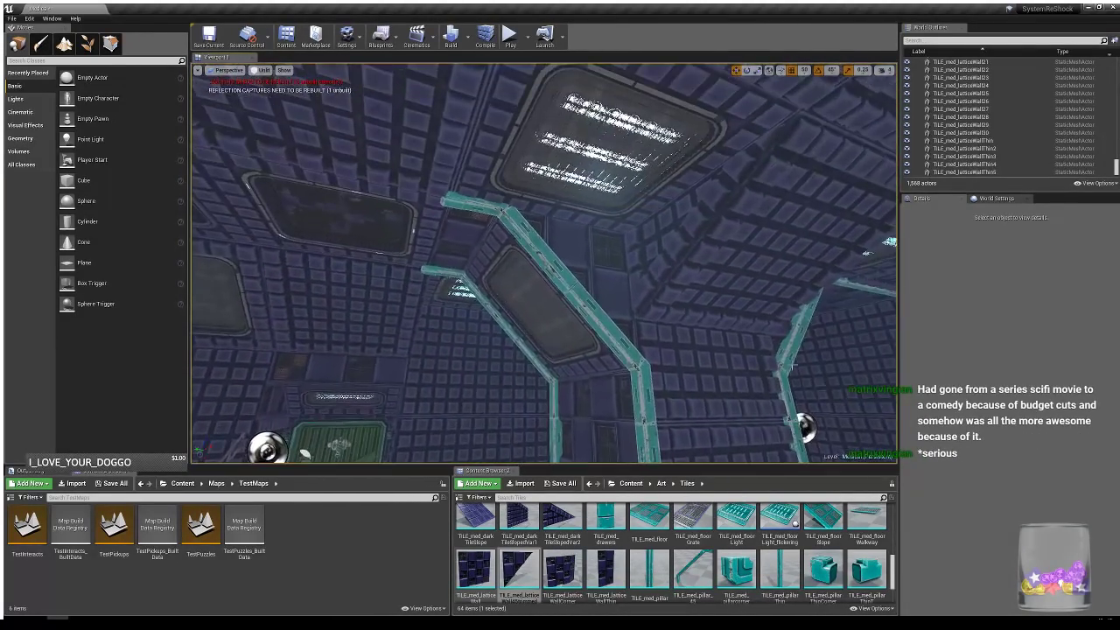
- Duplicate the finished corridor's pillar-framed wall section with its sloped light panel, trimmed lattice pieces, thin pillars and lattice walls
left_click(479, 229)
left_click(524, 285, "ctrl")
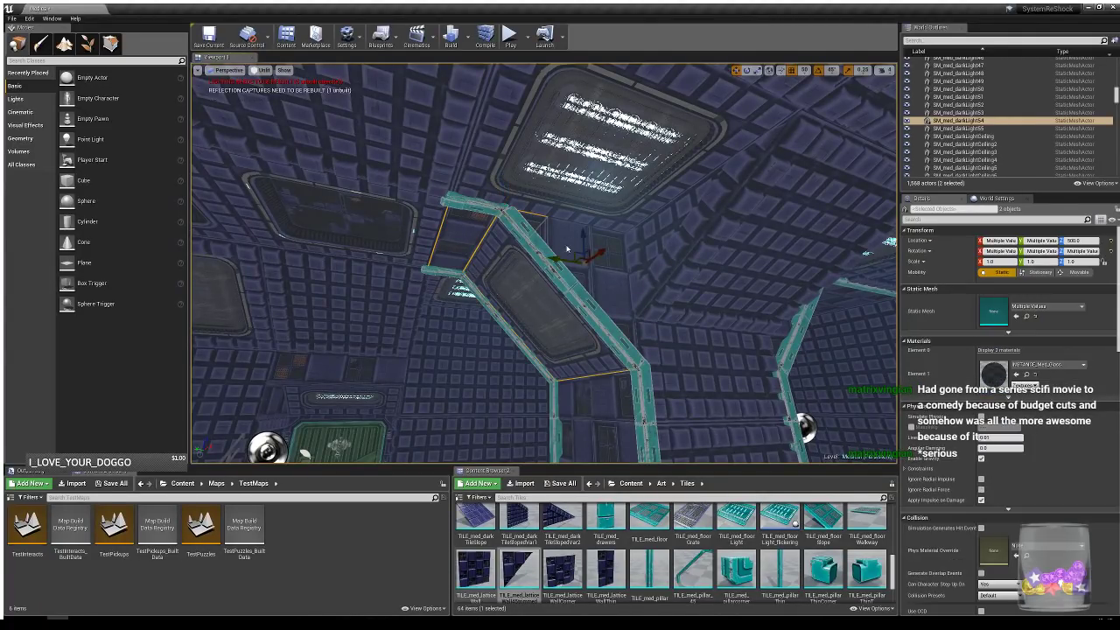
left_click(577, 251, "ctrl")
left_click(602, 425, "ctrl")
right_click_drag(601, 425, 503, 284)
left_click(510, 243, "ctrl")
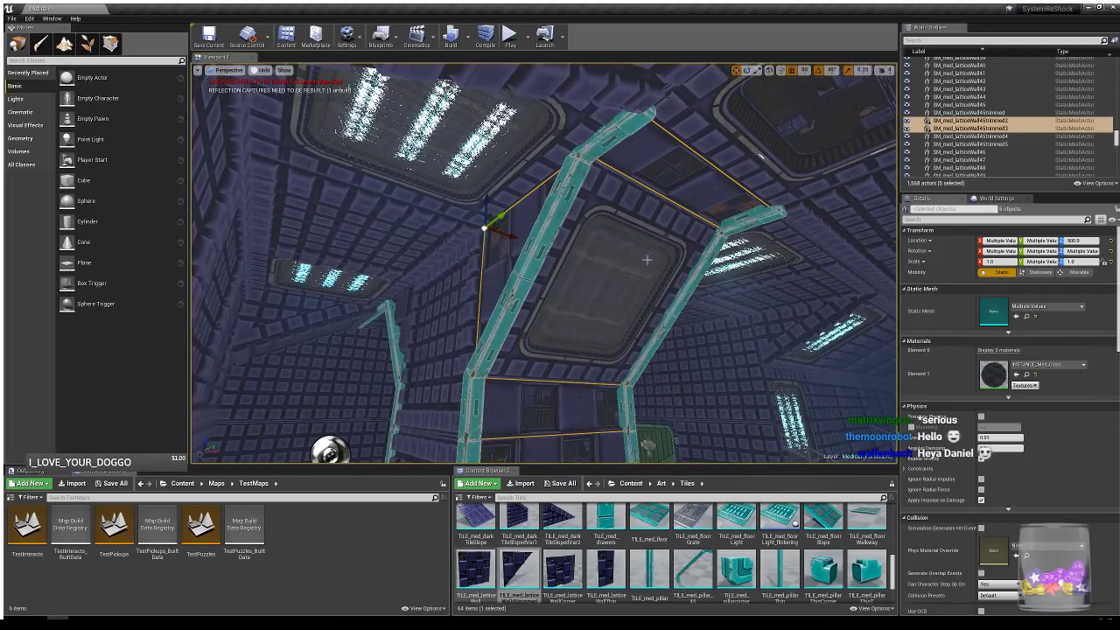
left_click(612, 138, "ctrl")
left_click(643, 115, "ctrl")
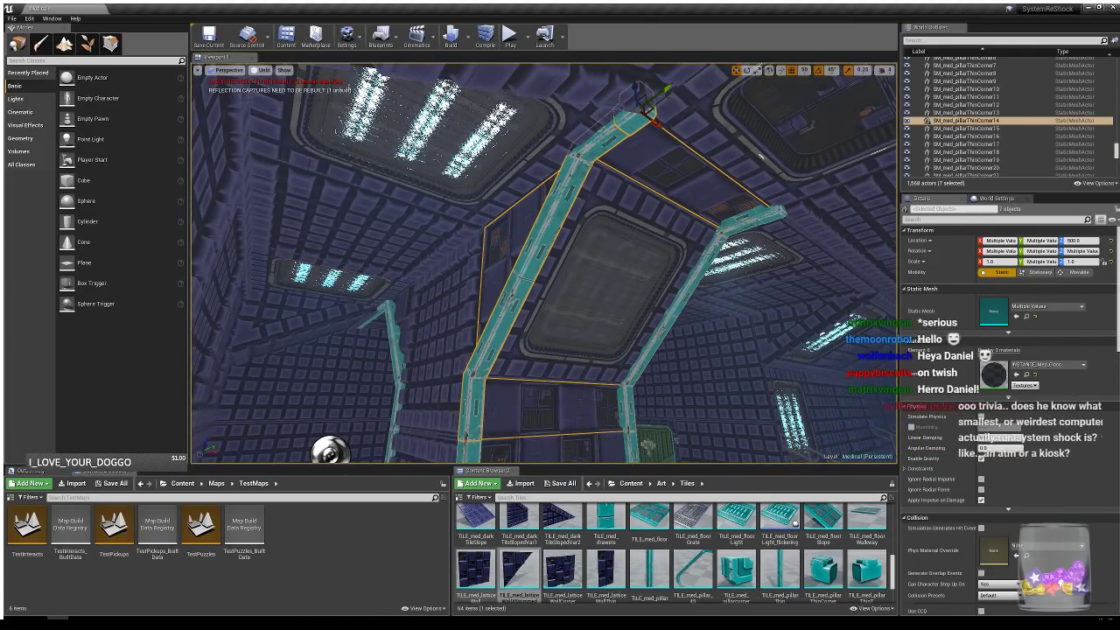
left_click(717, 245, "ctrl")
left_click(770, 215, "ctrl")
right_click_drag(676, 238, 582, 372)
left_click(641, 367, "ctrl")
left_click(495, 367, "ctrl")
left_click(558, 367, "ctrl")
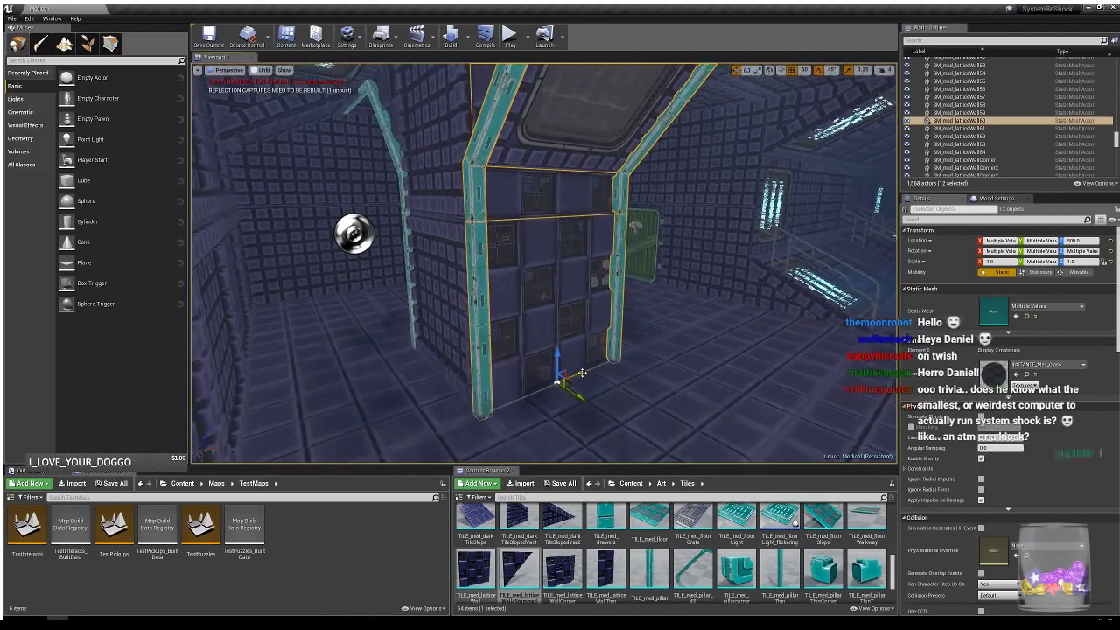
left_click_drag(582, 373, 647, 357, "alt")
- Move the duplicated pillar-framed wall section to Y -1750 and group its pieces
right_click_drag(697, 308, 781, 241)
right_click_drag(467, 297, 467, 310)
left_click_drag(452, 317, 866, 209)
right_click_drag(694, 307, 597, 315)
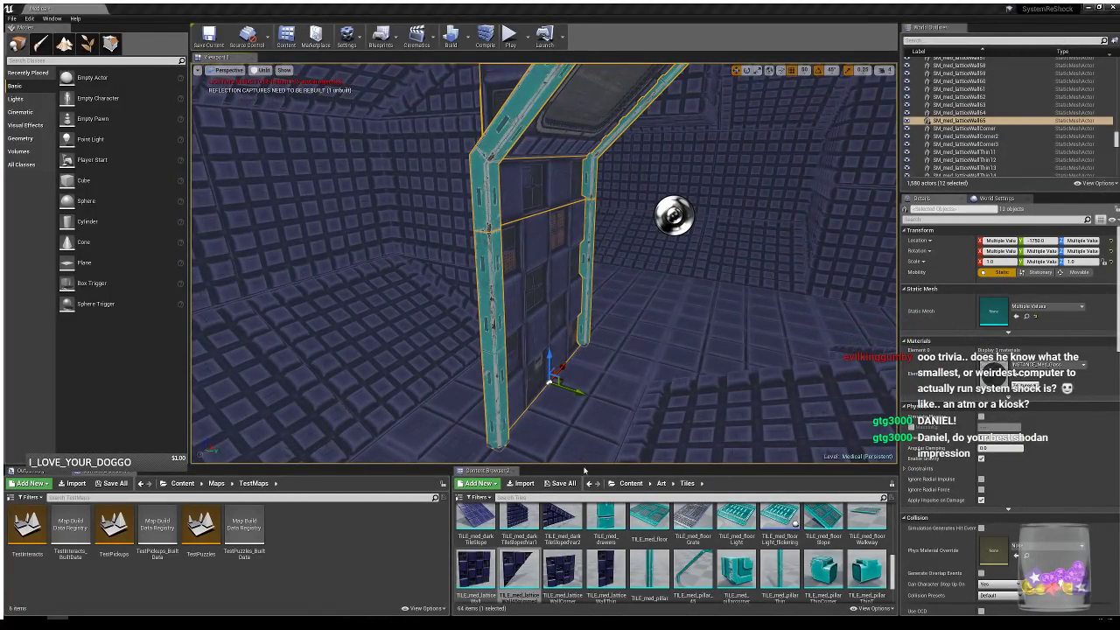
key("ctrl+g")
- Move the grouped wall section across the level to the open corridor's end at about X 2450, against the existing wall
right_click_drag(601, 318, 604, 243)
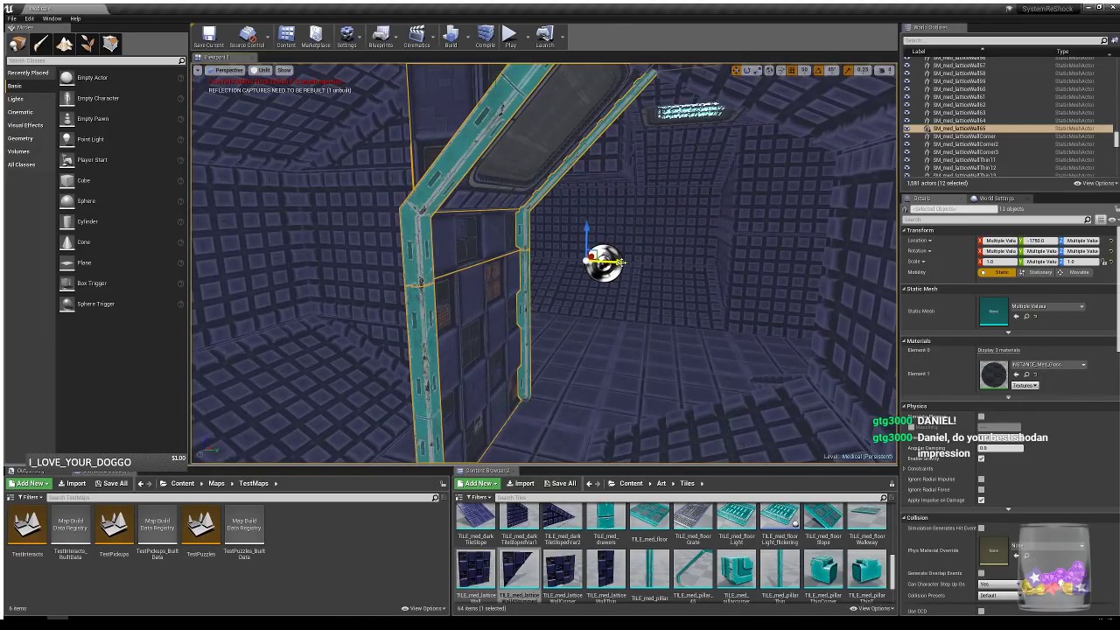
left_click_drag(621, 263, 884, 289)
right_click_drag(884, 289, 954, 328)
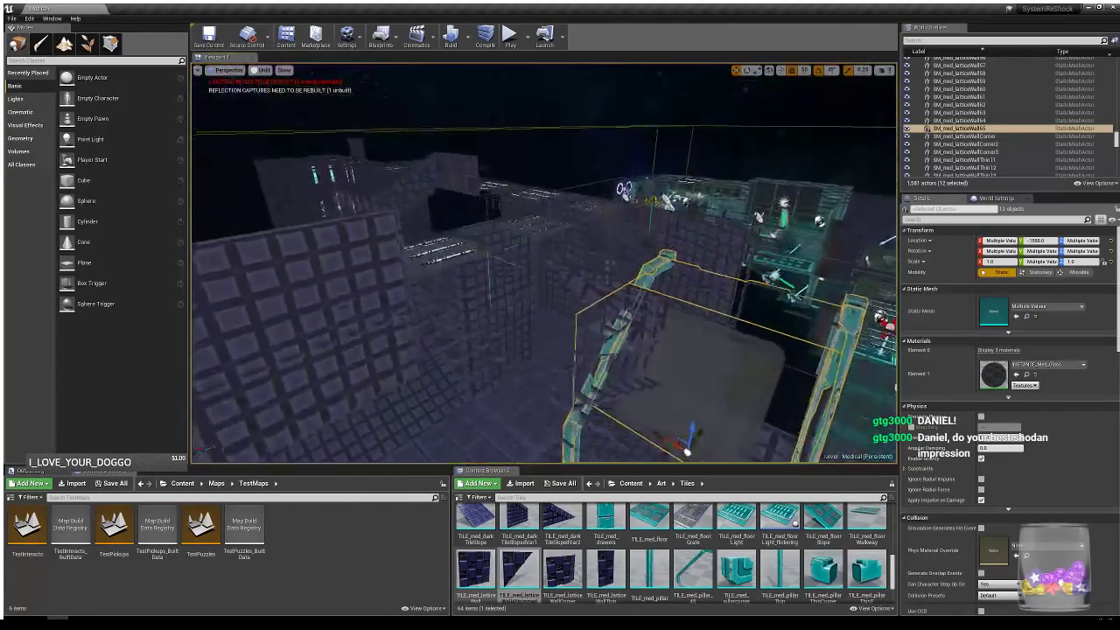
scroll(586, 394, "up", 1)
right_click_drag(597, 342, 529, 403)
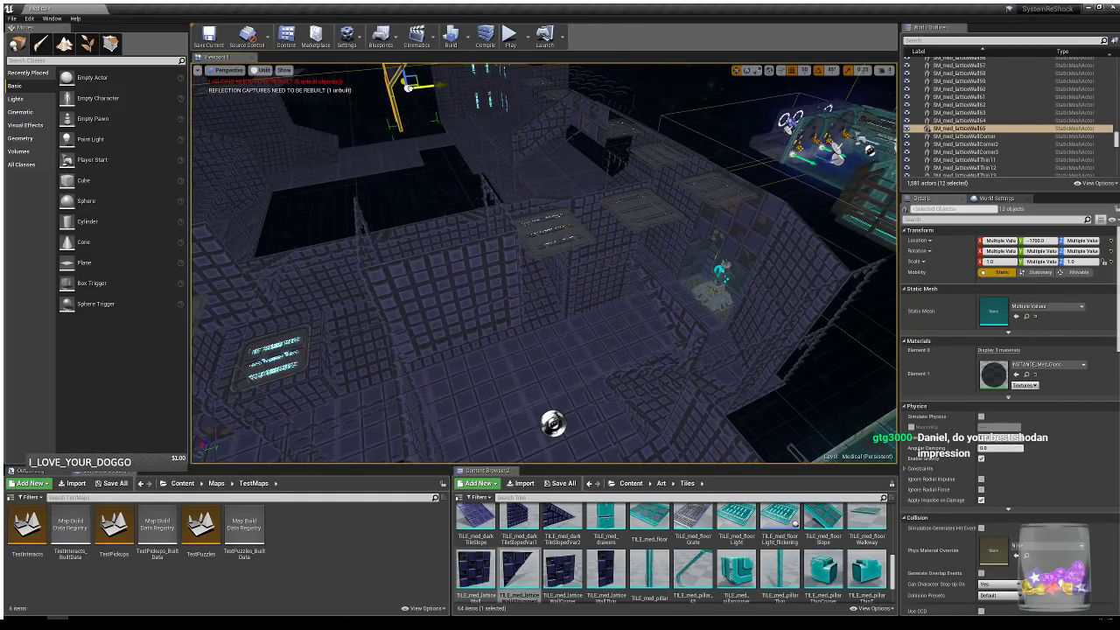
right_click_drag(485, 232, 433, 179)
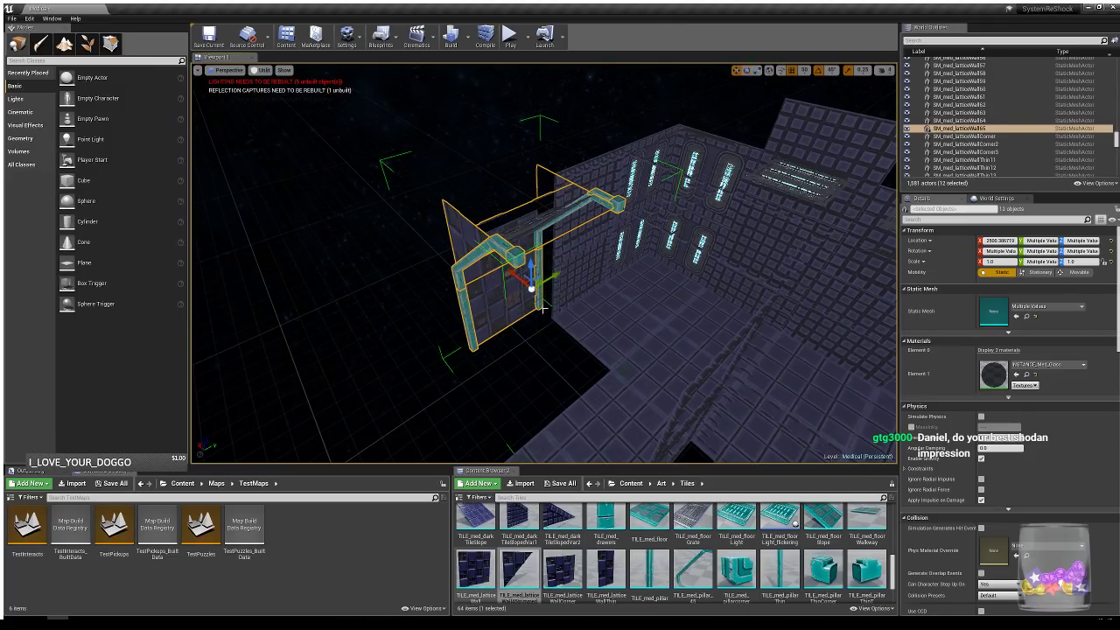
left_click_drag(515, 274, 531, 291)
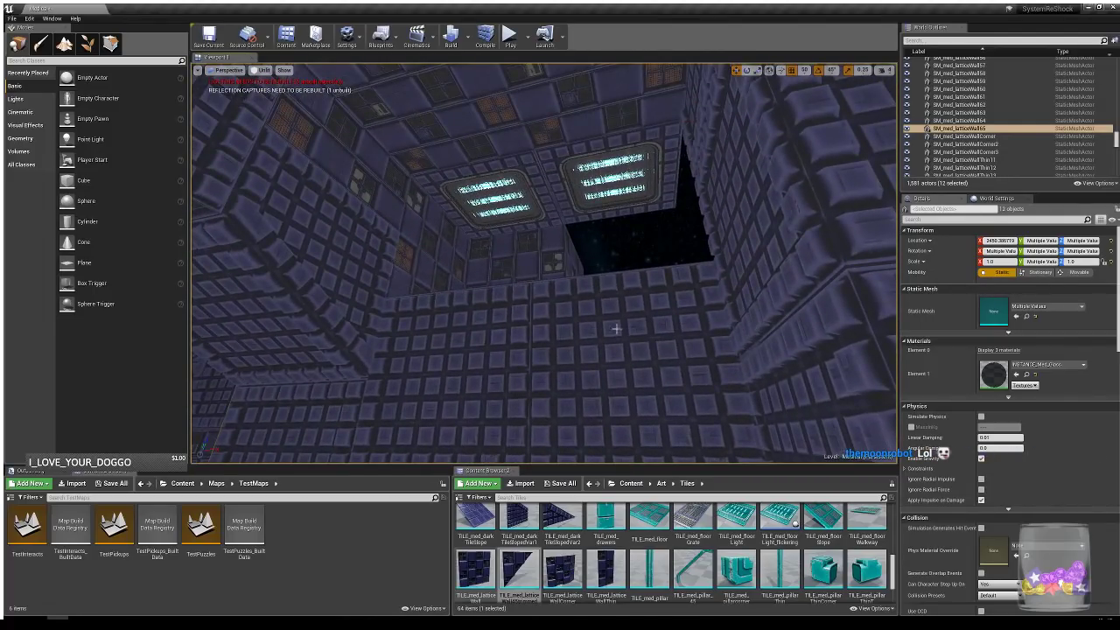
- Duplicate the neighbouring floor tile into the gap at the base of the pillar-framed wall section at Z 100
right_click_drag(638, 345, 499, 343)
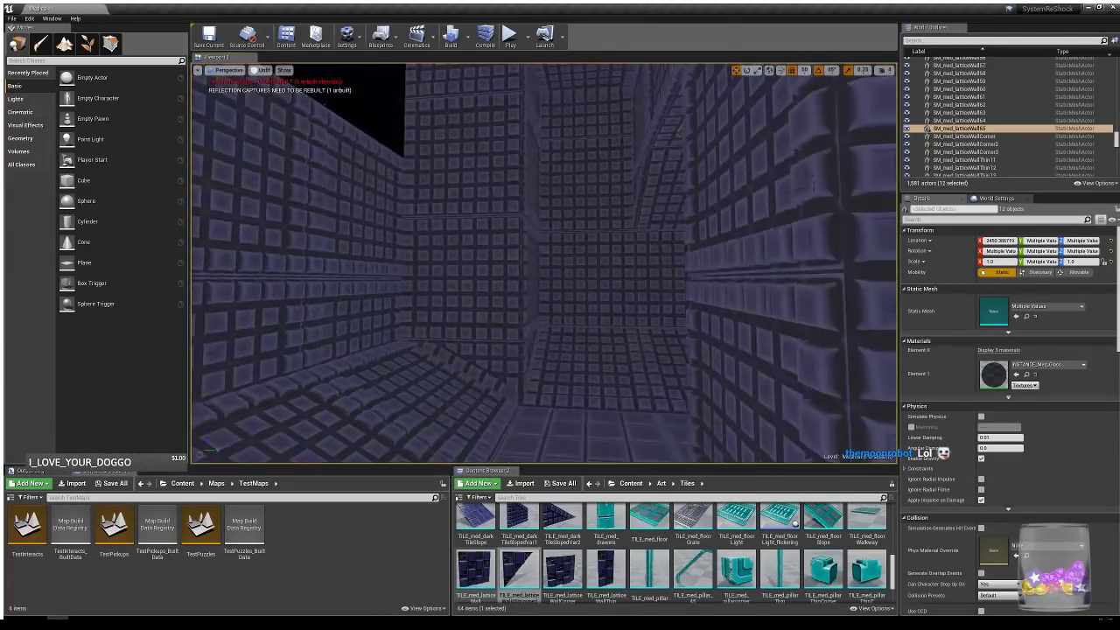
right_click_drag(499, 343, 719, 429)
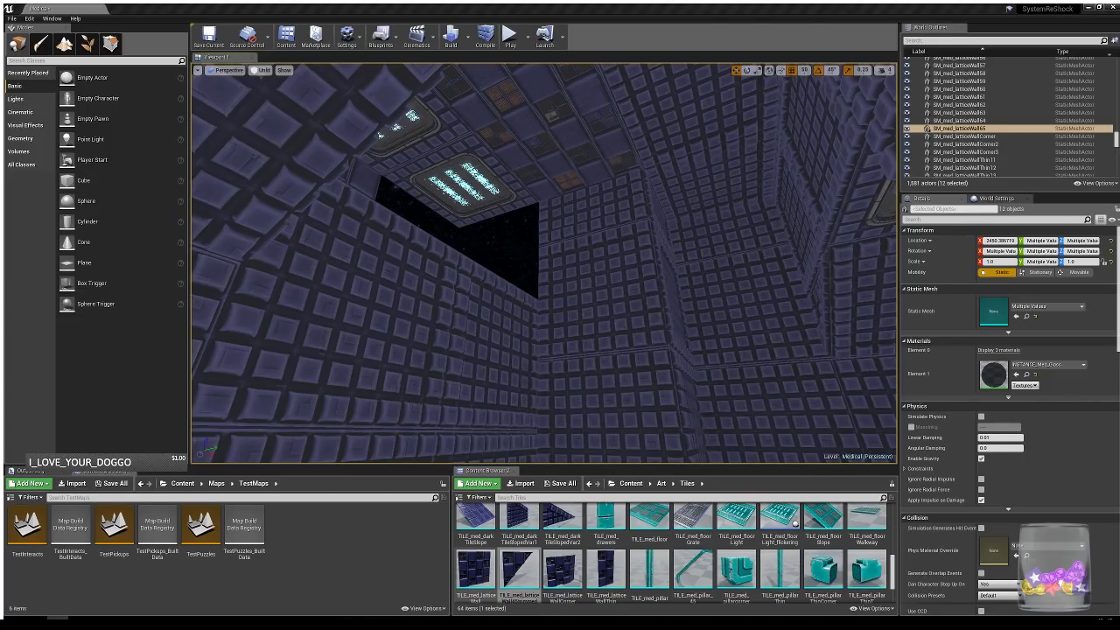
right_click_drag(571, 263, 632, 294)
key("w")
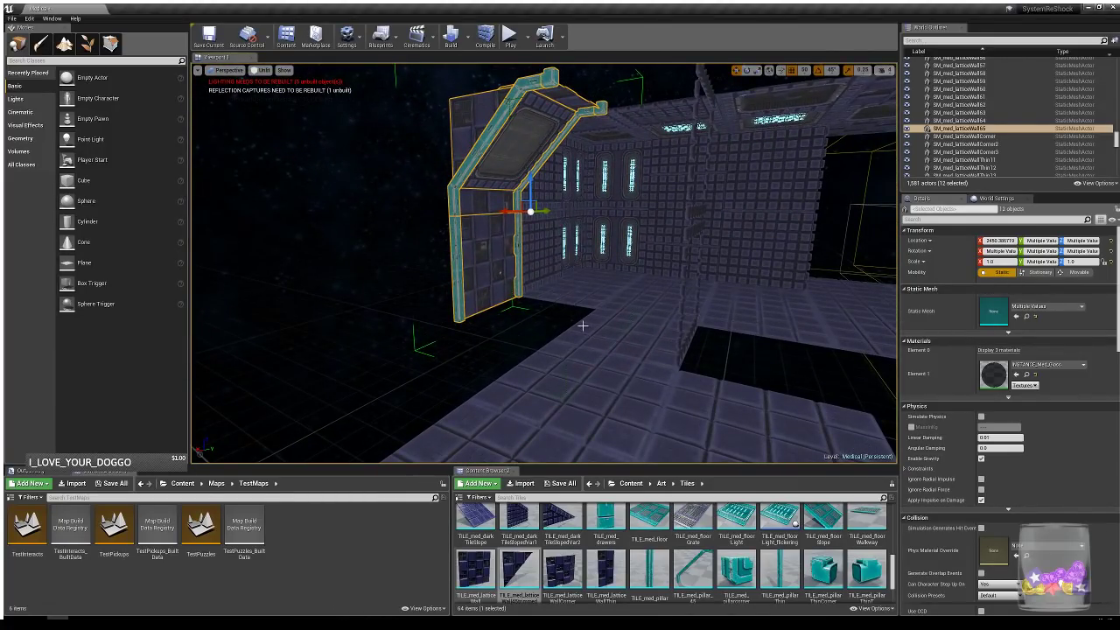
left_click(651, 338)
left_click_drag(607, 311, 528, 303, "alt")
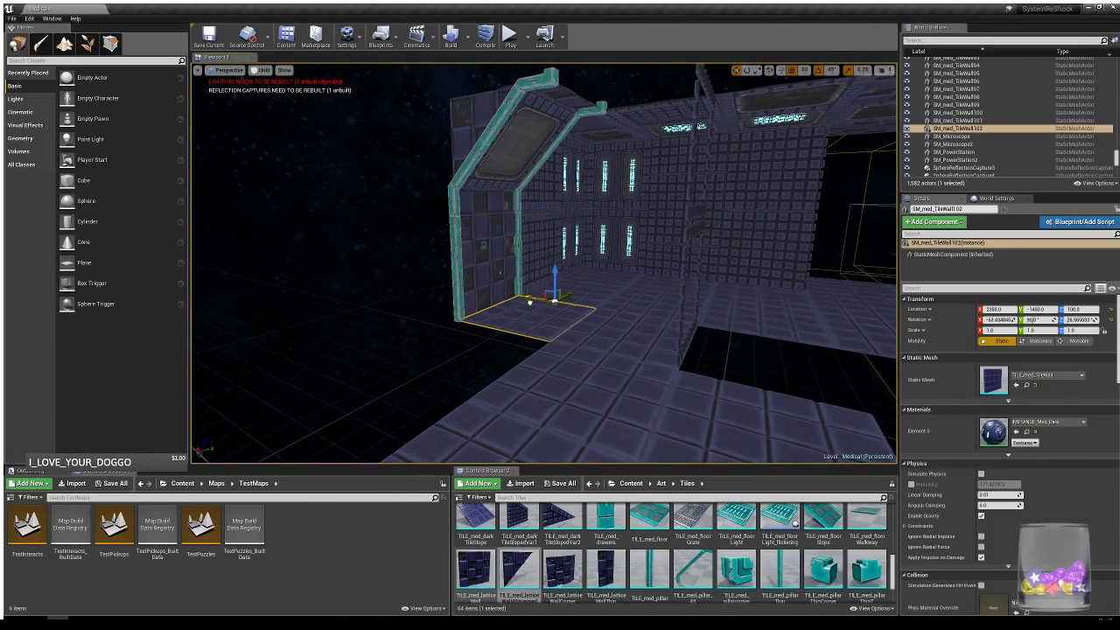
right_click_drag(631, 326, 673, 308)
right_click_drag(540, 362, 557, 377)
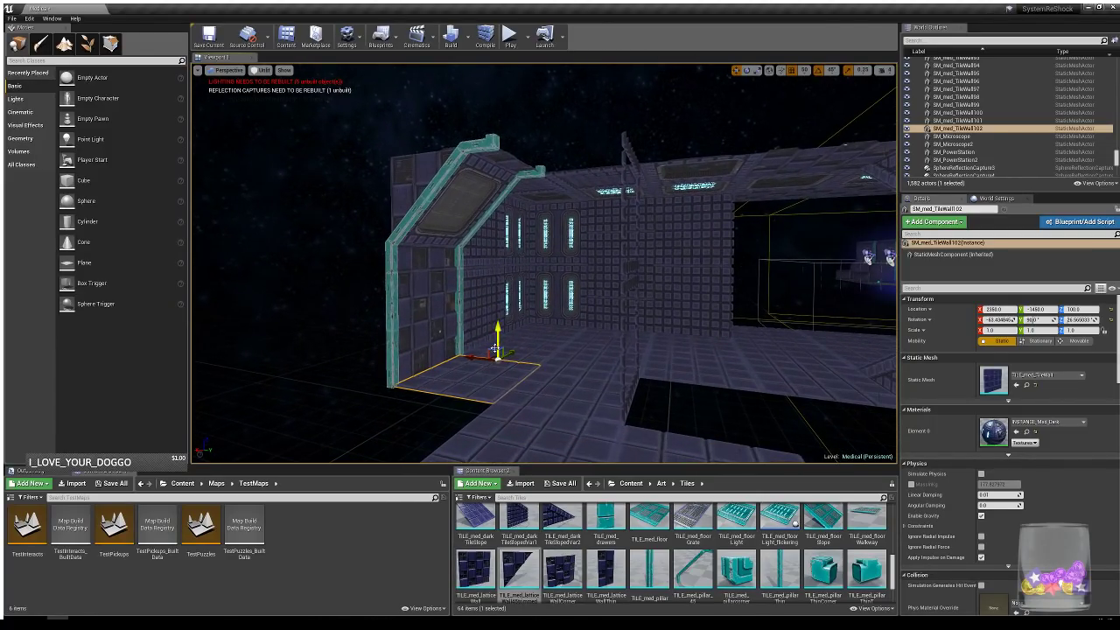
- Duplicate the adjacent dark ceiling tile toward the top of the pillar-framed wall section at X 2250, Z 500
left_click(593, 176)
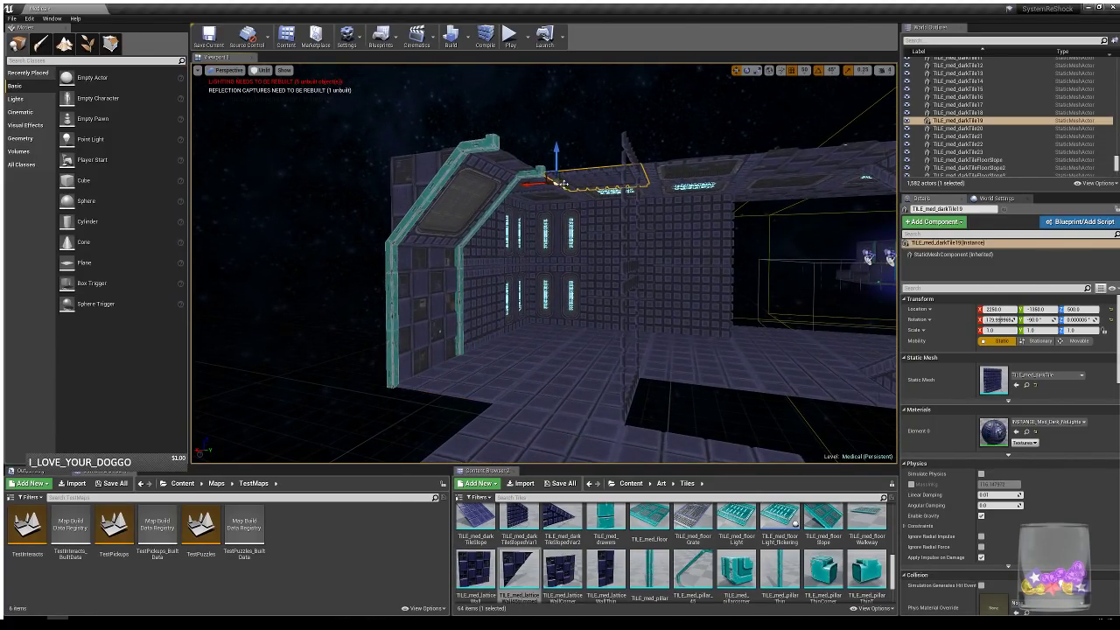
left_click_drag(565, 186, 532, 167, "alt")
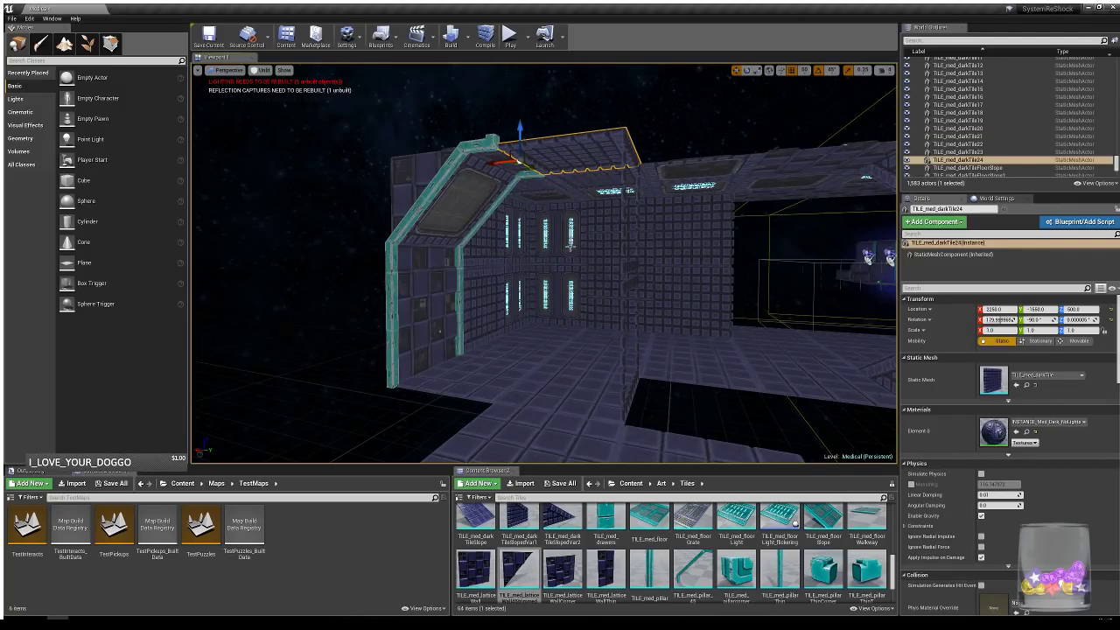
right_click_drag(570, 247, 523, 228)
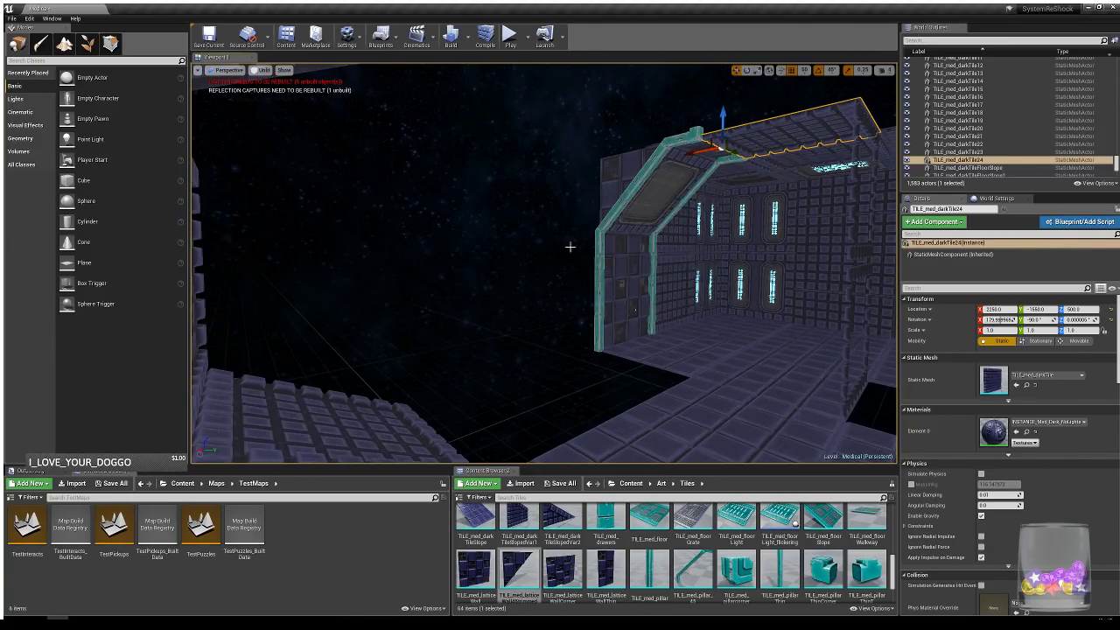
- Extend the corridor floor past the pillar-framed section with three duplicated floor tiles at Z 100
right_click_drag(673, 401, 652, 444)
left_click(714, 371)
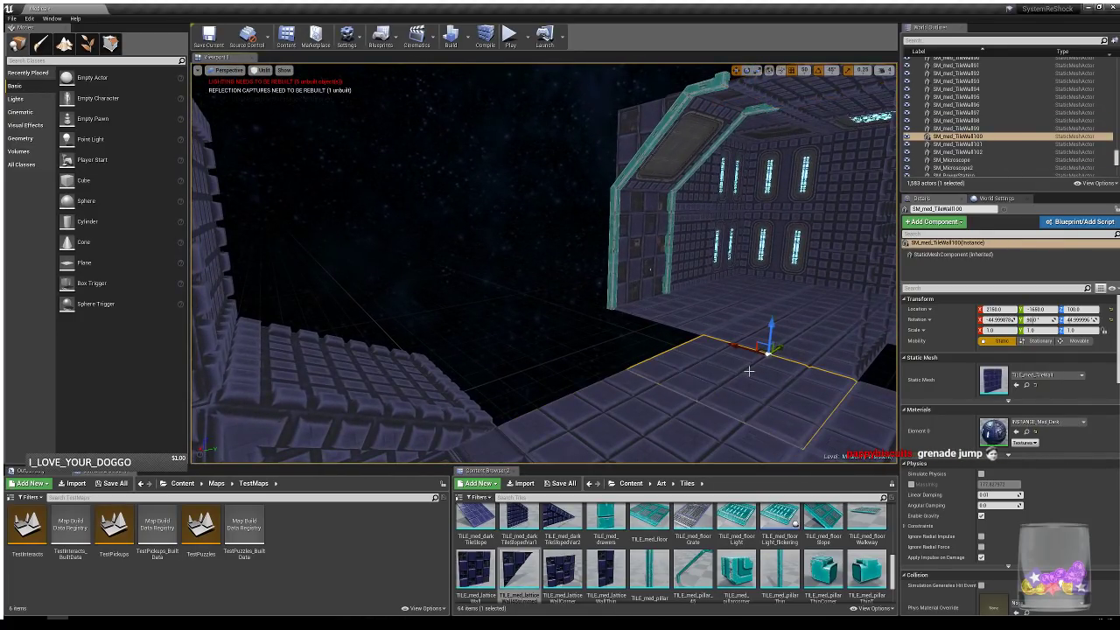
left_click_drag(729, 339, 494, 314, "alt")
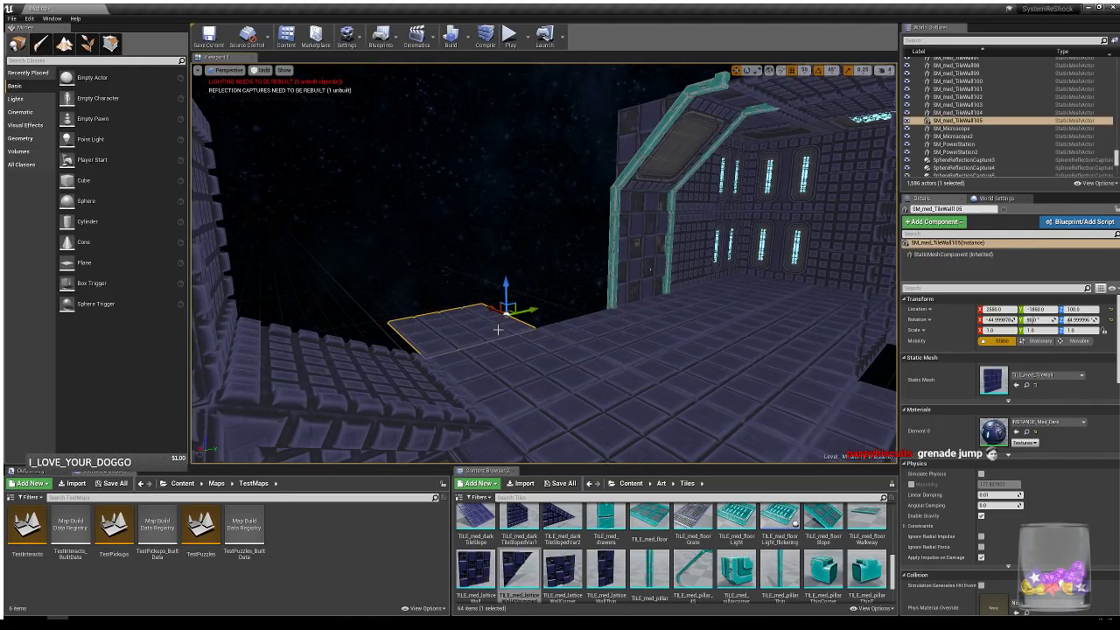
- Duplicate the triangular sloped tile to the wall section's base at X 2450, Y -1750, Z 100 and mirror it with a Y scale of -1
right_click_drag(500, 330, 510, 409)
left_click(431, 402)
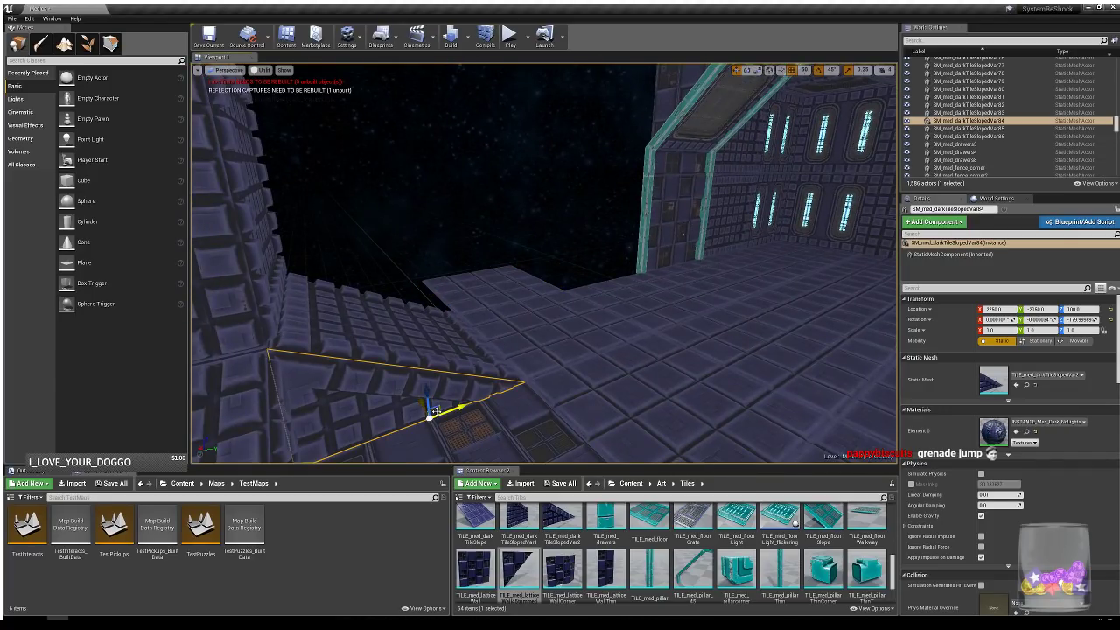
left_click_drag(435, 411, 663, 266, "alt")
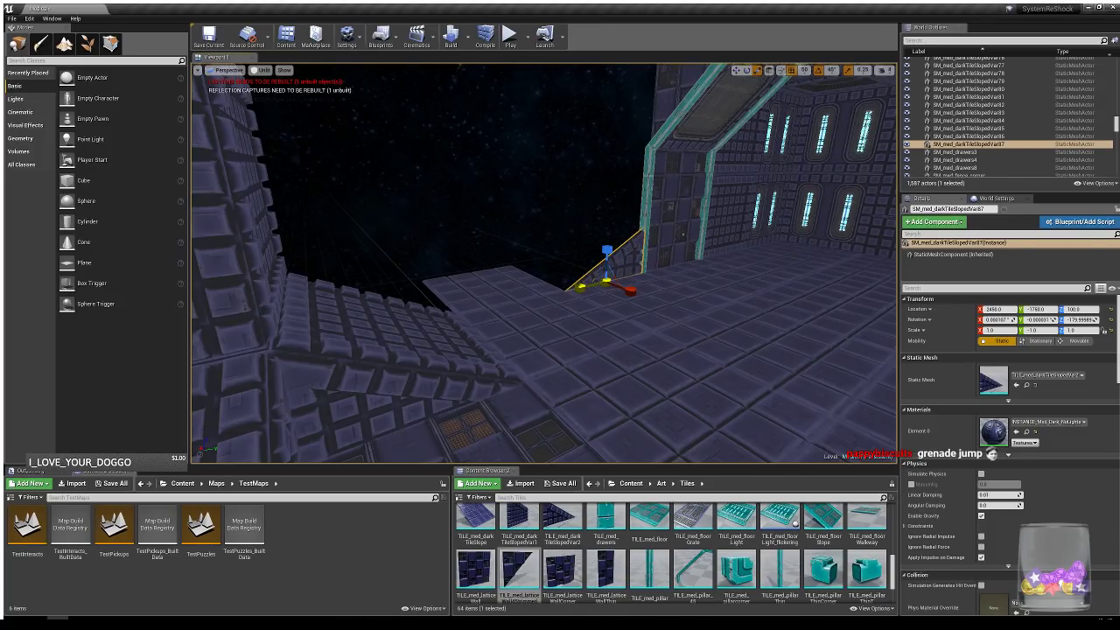
- Place dark light slope tiles on both sides of the extended floor at Z 100, rotated to face each other
right_click_drag(612, 353, 490, 262)
scroll(702, 553, "up", 3)
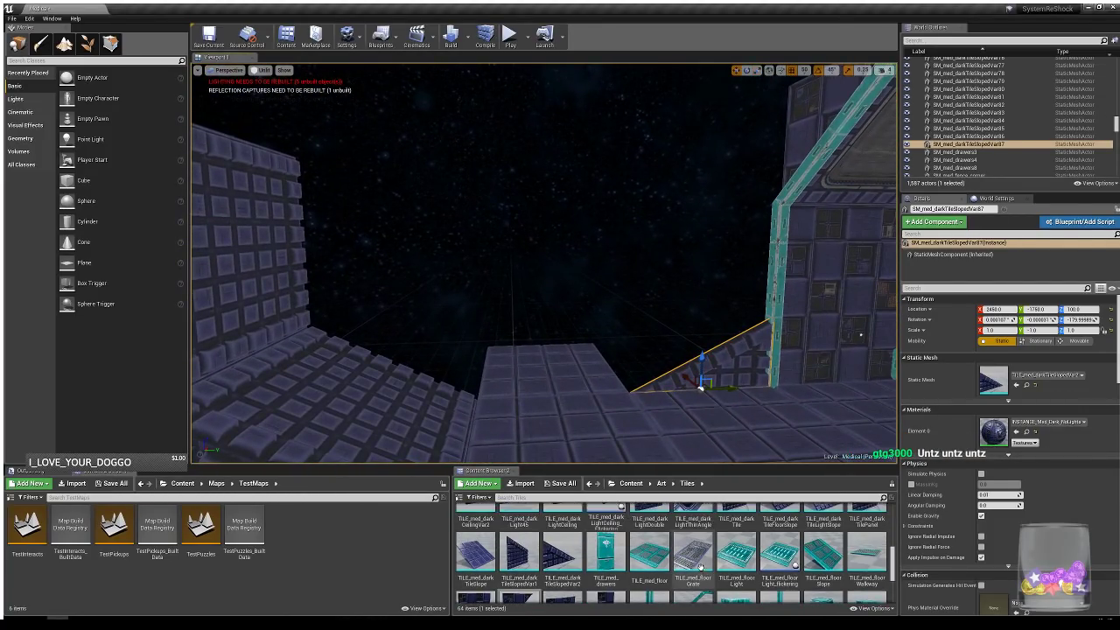
scroll(702, 553, "down", 1)
left_click_drag(822, 548, 357, 380)
key("e")
key("w")
key("e")
- Place a dark ceiling light tile upright as a wall panel above the light slope beside the pillar-framed section at Z 300
scroll(833, 558, "down", 3)
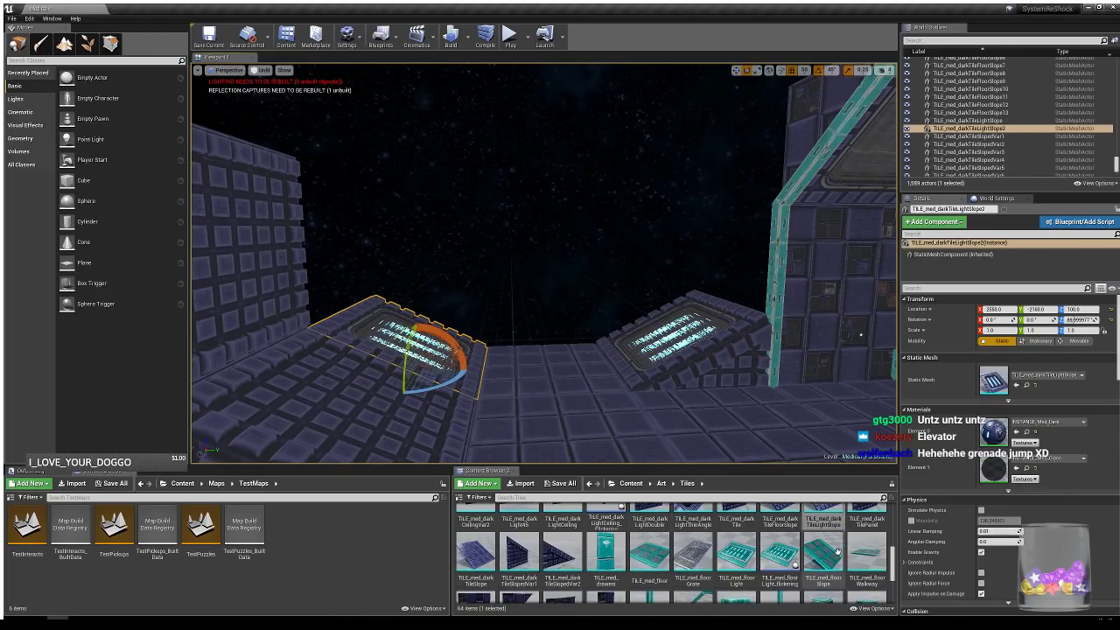
scroll(838, 551, "up", 3)
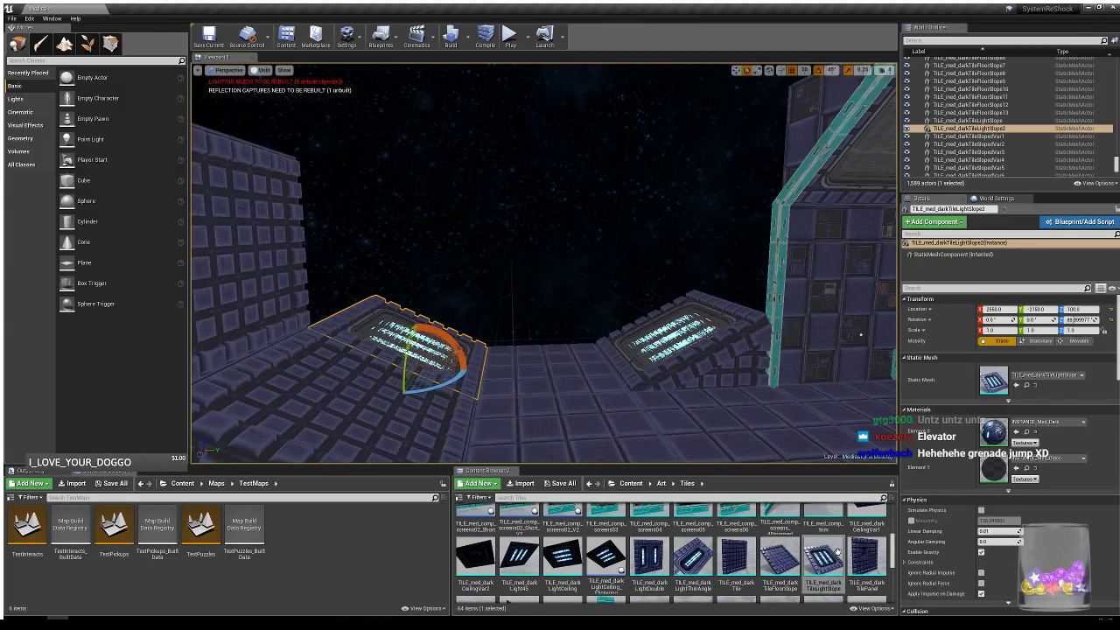
left_click_drag(563, 558, 723, 303)
left_click_drag(745, 265, 773, 298)
key("w")
left_click_drag(734, 265, 739, 199)
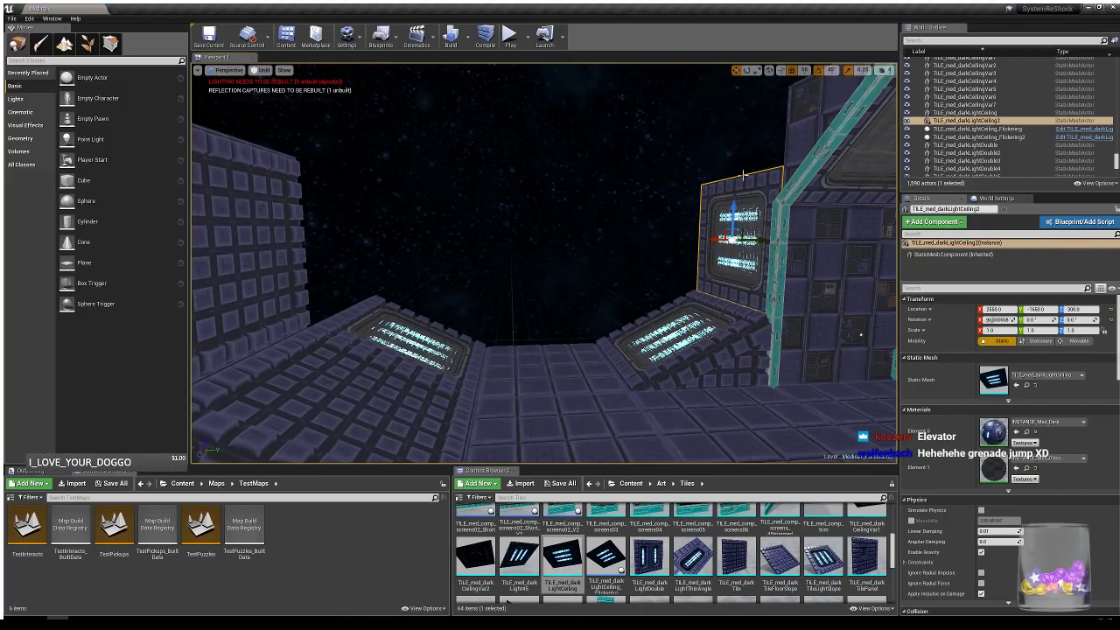
- Duplicate the upright light panel to the opposite wall at Y -2250, Z 300 and rotate it 180° to face inward
left_click_drag(761, 241, 472, 290, "alt")
key("e")
right_click_drag(444, 264, 447, 253)
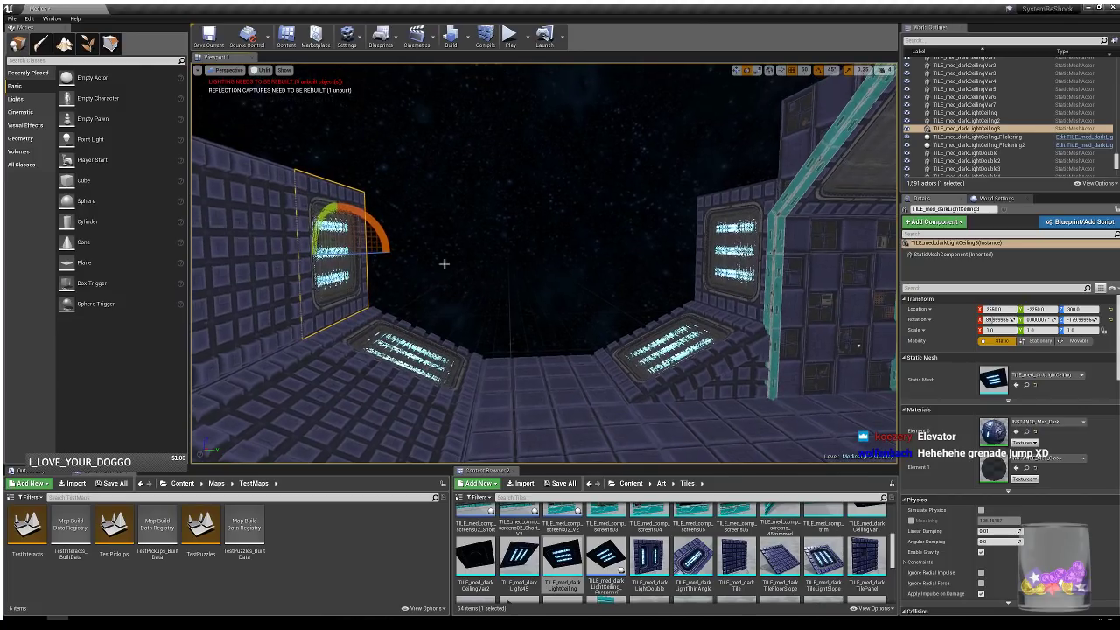
- Rotate the two light tiles on the opposing side walls by 90° so their light strips run vertically
left_click_drag(318, 215, 315, 271)
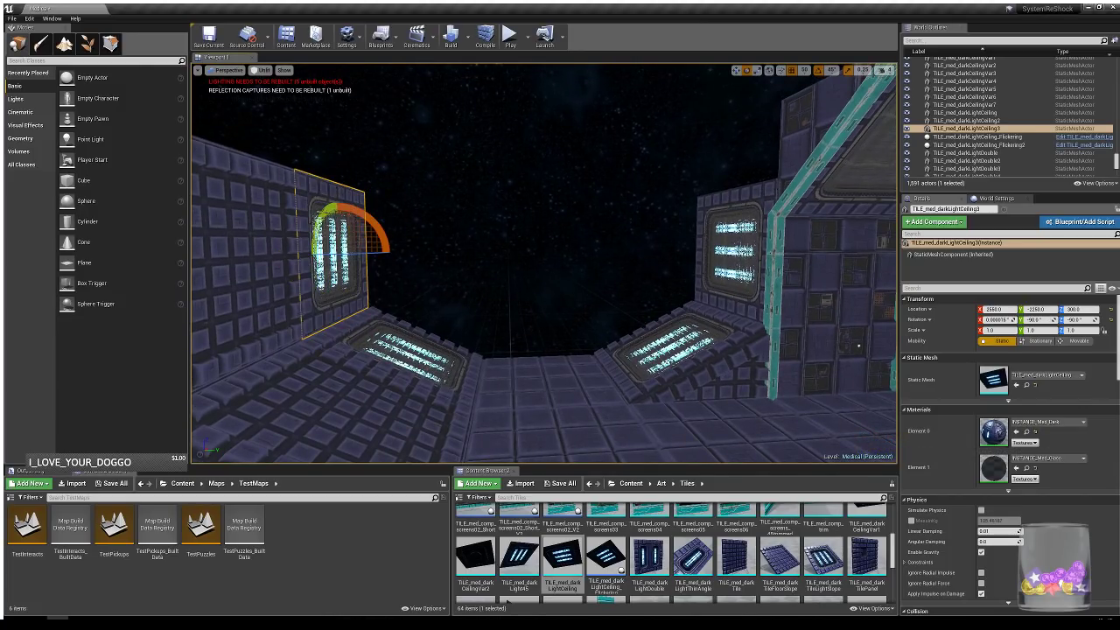
left_click(708, 219)
mouse_move(745, 208)
left_mouse_down()
mouse_move(745, 229)
mouse_move(746, 208)
left_mouse_up()
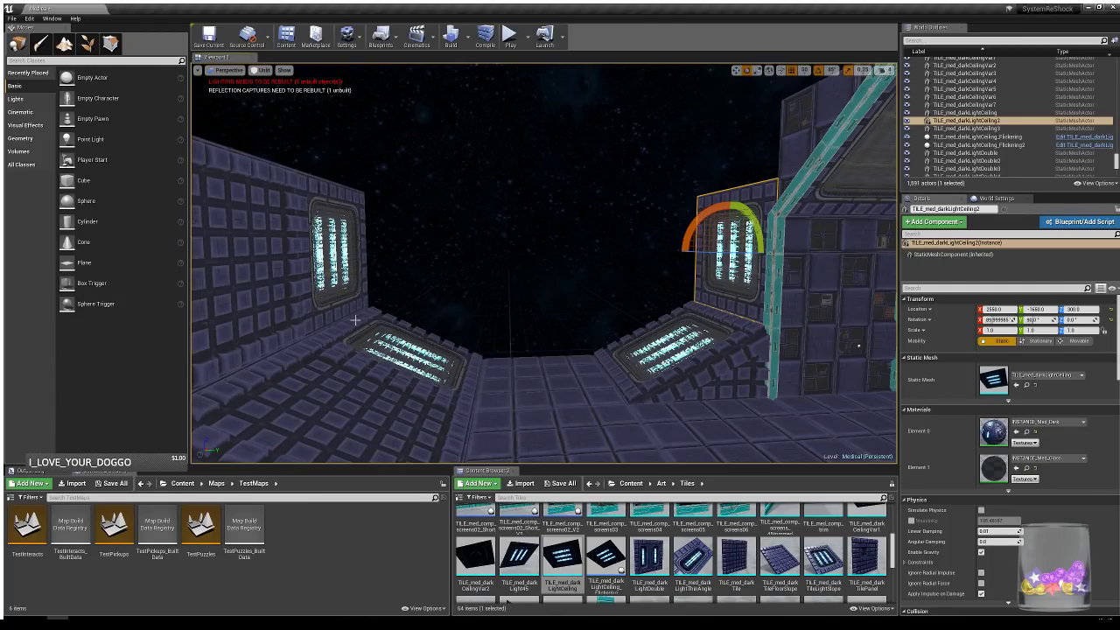
right_click_drag(645, 269, 645, 257)
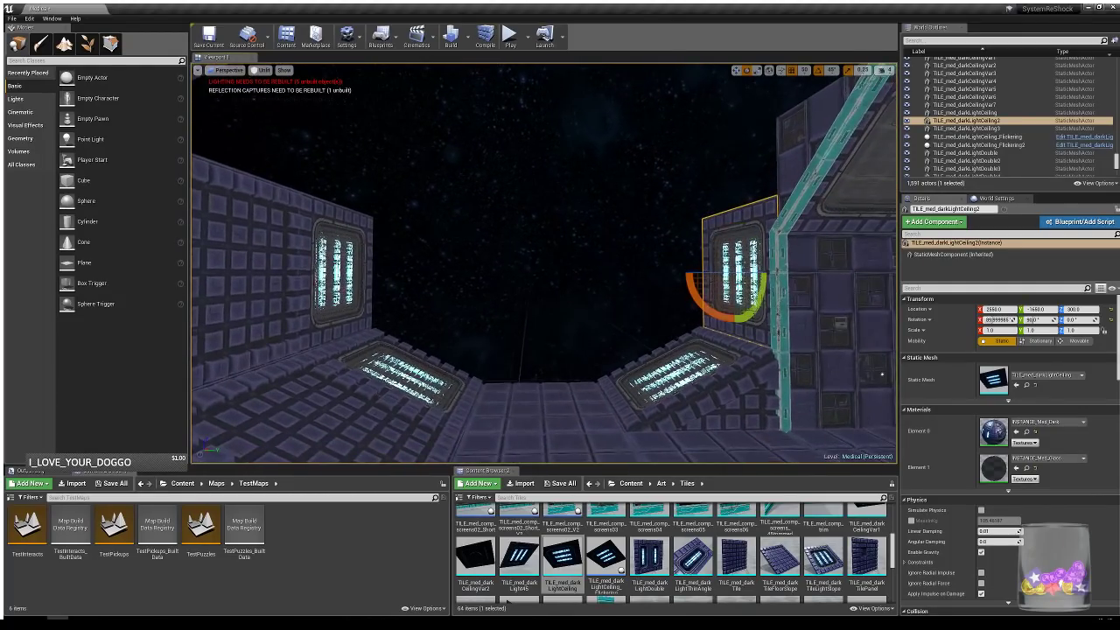
- Duplicate the two lower sloped light tiles upward, flip the copies, and position them as the upper slopes above both side walls
left_click(674, 368)
left_click(411, 376, "ctrl")
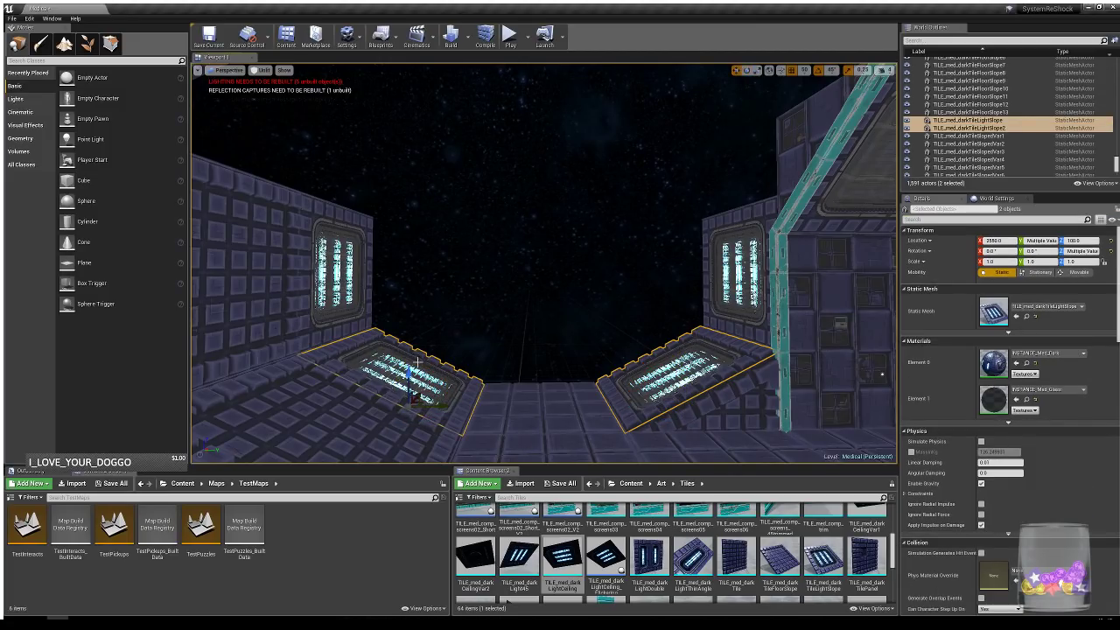
left_click_drag(409, 375, 411, 148, "alt")
key("e")
left_click_drag(425, 211, 498, 205)
key("w")
left_click_drag(420, 165, 672, 129)
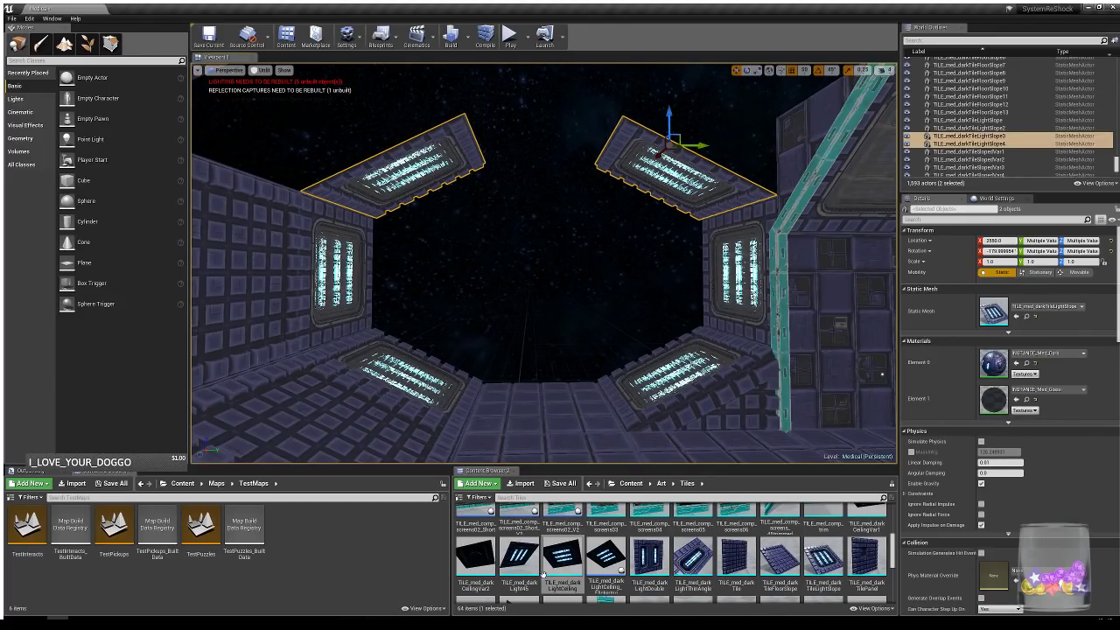
- Place a TILE_med_darkLightCeiling between the two upper slopes at Y -1950, Z 500, rotated -90° about Z
left_click_drag(563, 553, 608, 238)
key("e")
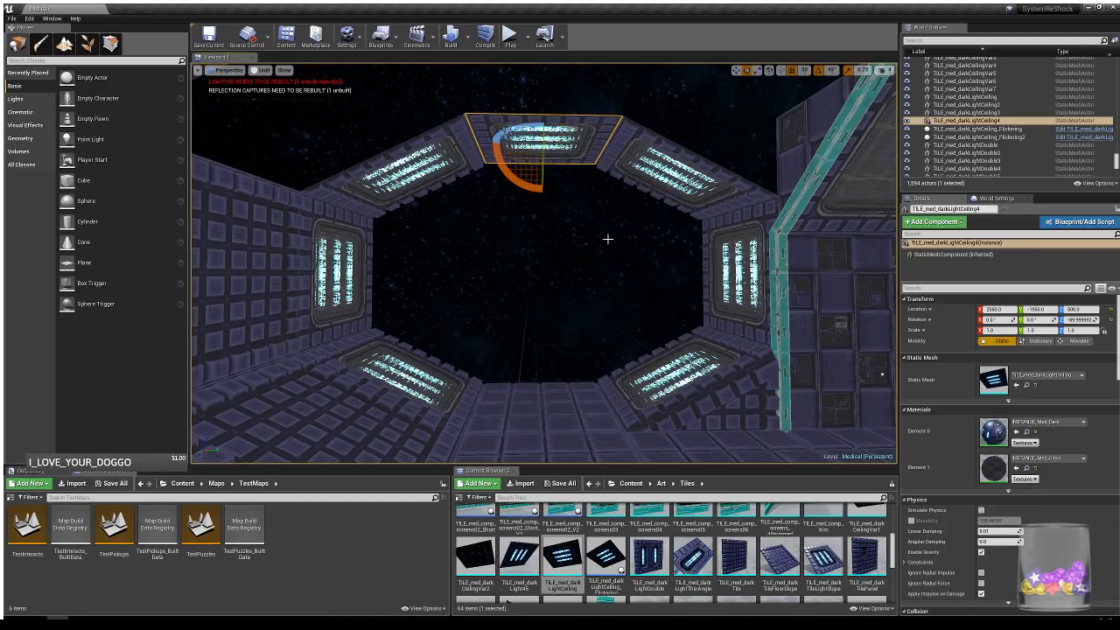
right_click_drag(607, 239, 596, 416)
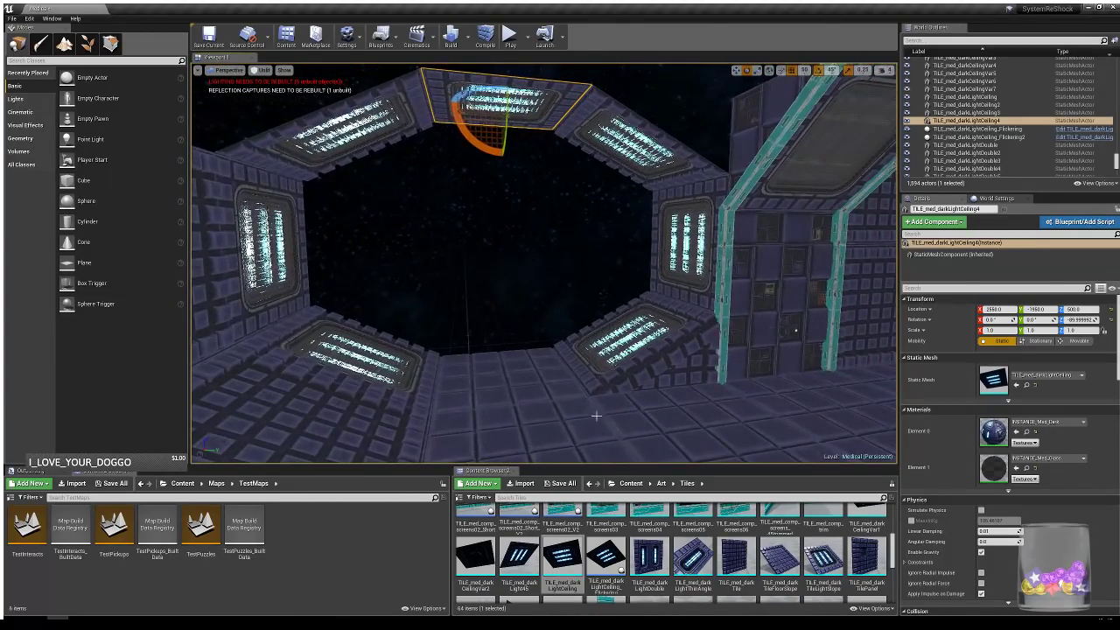
key("w")
scroll(694, 560, "up", 1)
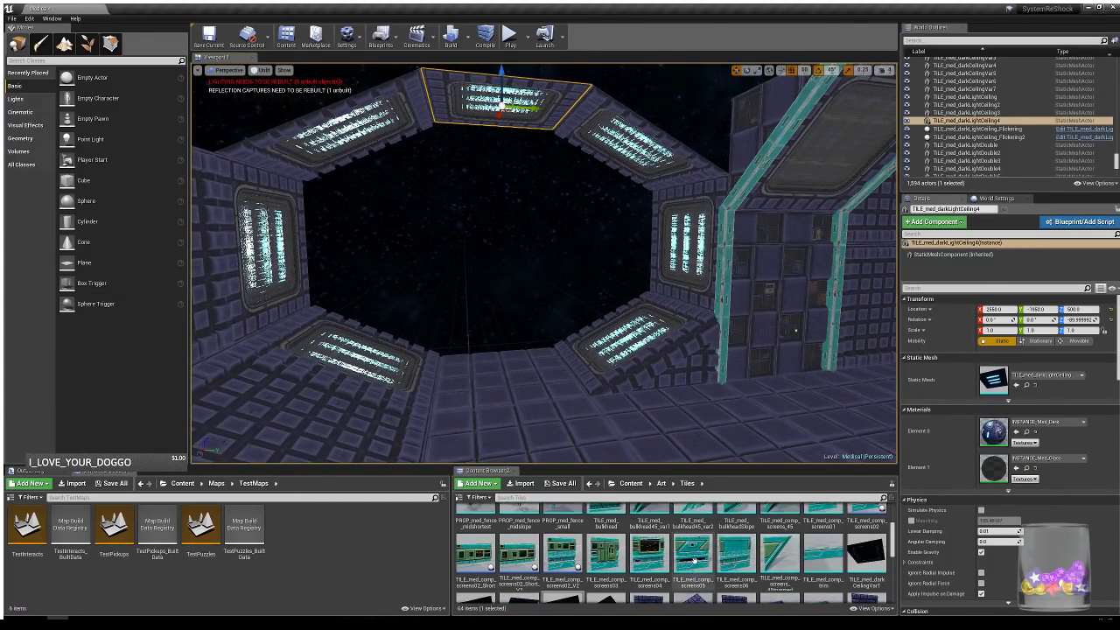
scroll(695, 560, "down", 3)
left_click_drag(606, 530, 501, 420)
key("e")
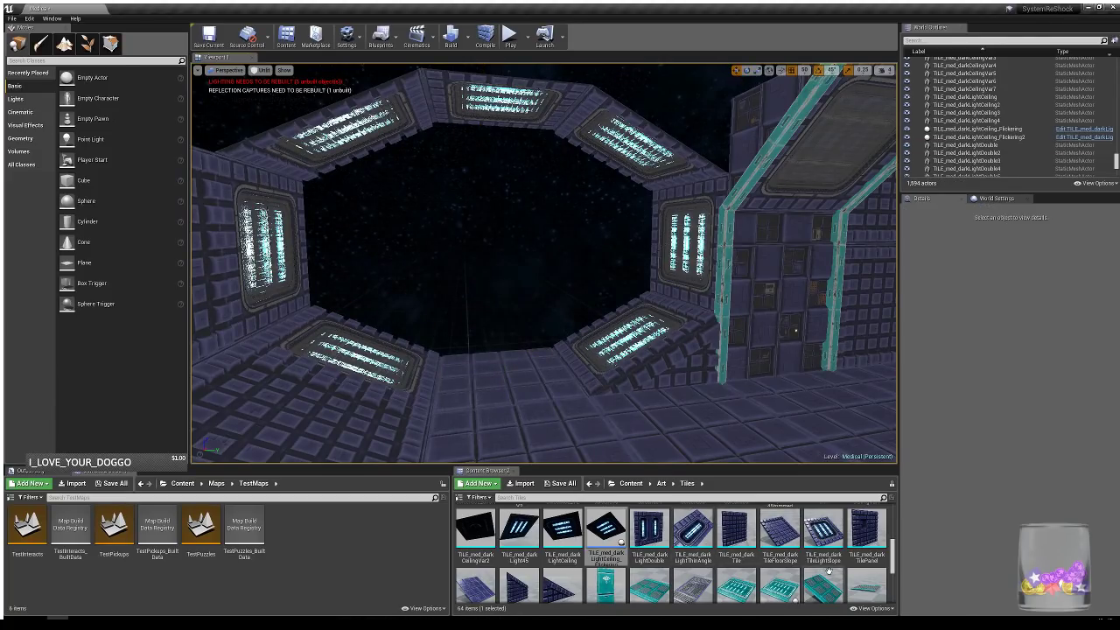
- Duplicate the right side wall's light tile onto the end wall, placing one copy on each side of a central gap
left_click(671, 220)
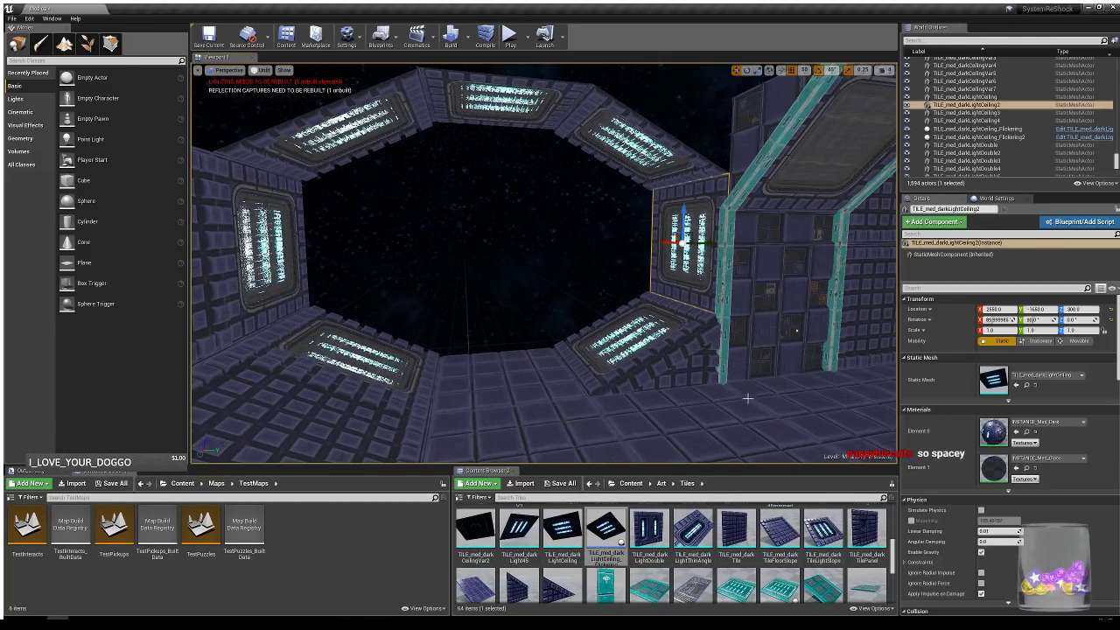
right_click_drag(682, 236, 840, 391)
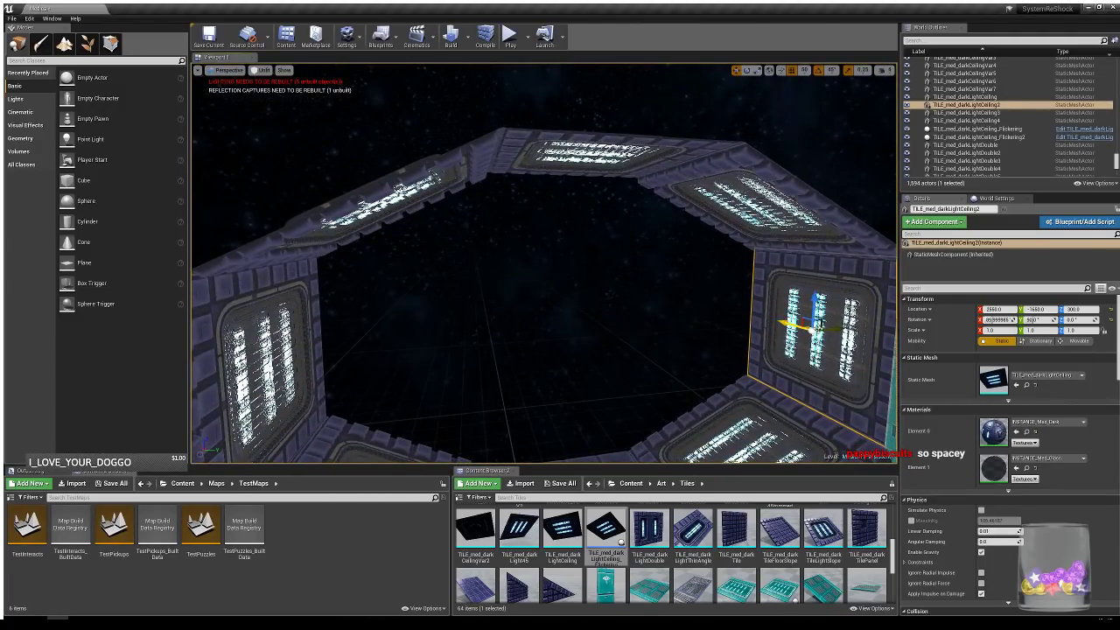
left_click_drag(817, 325, 430, 334, "alt")
key("e")
key("w")
right_click_drag(567, 347, 551, 438)
key("s")
- Duplicate the triangular sloped wall tile onto the end wall, with one copy below and one above the right light tile
left_click(757, 357)
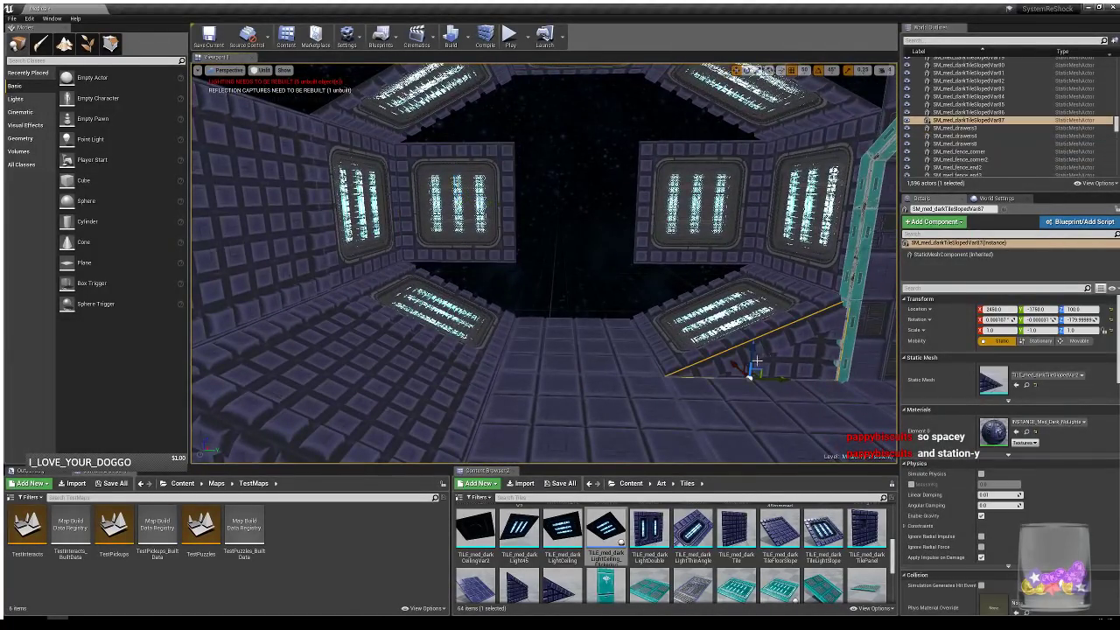
right_click_drag(753, 358, 751, 306)
key("s")
left_click_drag(731, 427, 683, 150, "alt")
key("e")
left_click_drag(673, 229, 701, 191)
key("w")
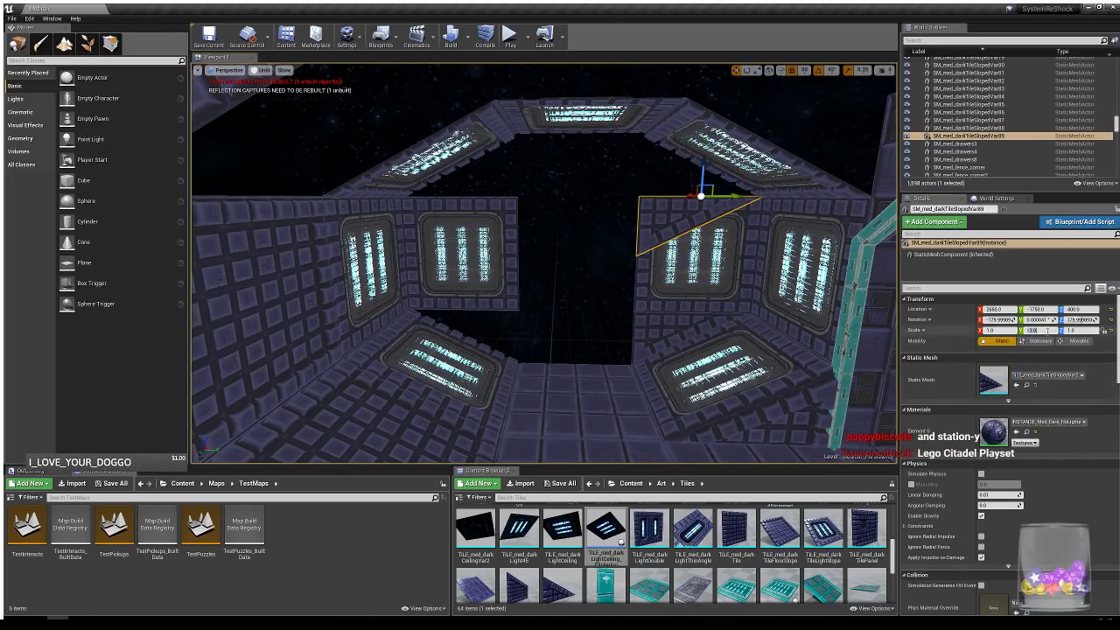
- Set the upper triangular tile's Y scale to 1 and rotate it 180° to fit under the right upper slope
type("1")
key("Return")
right_click_drag(760, 174, 781, 182)
key("e")
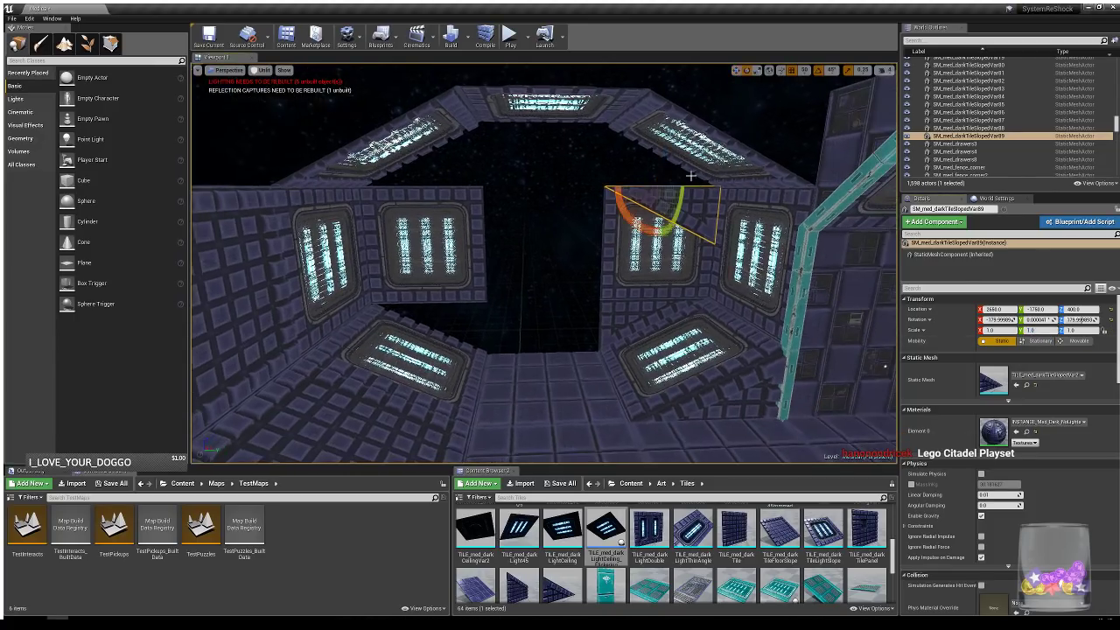
left_click_drag(623, 216, 598, 317)
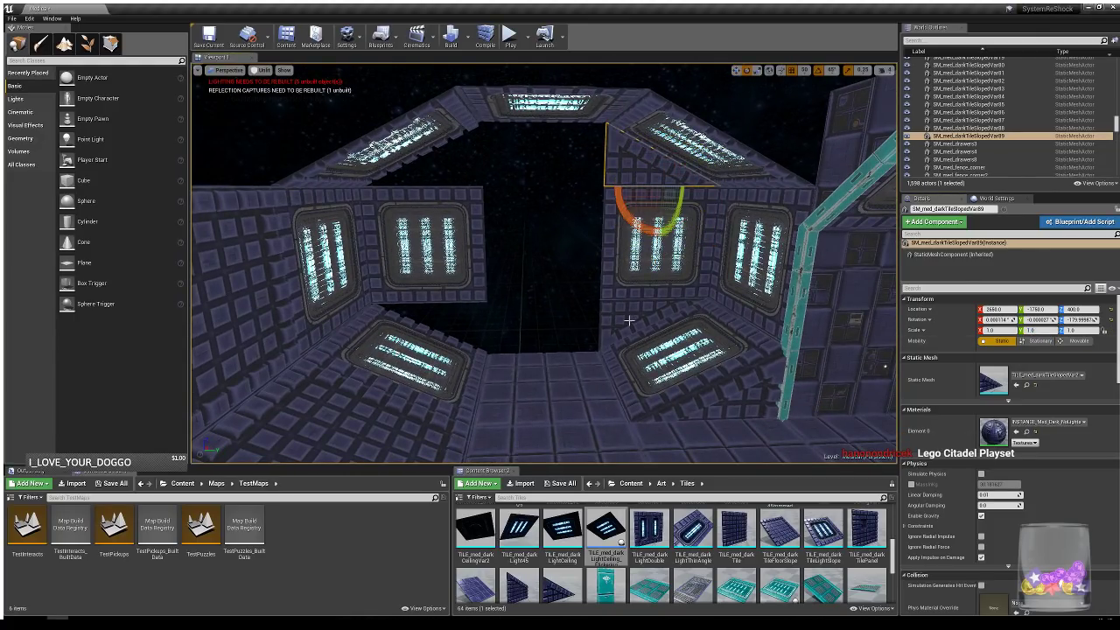
- Duplicate both triangular tiles to the left half of the end wall and rotate the copies 180° to mirror the right side
left_click(628, 321, "ctrl")
key("w")
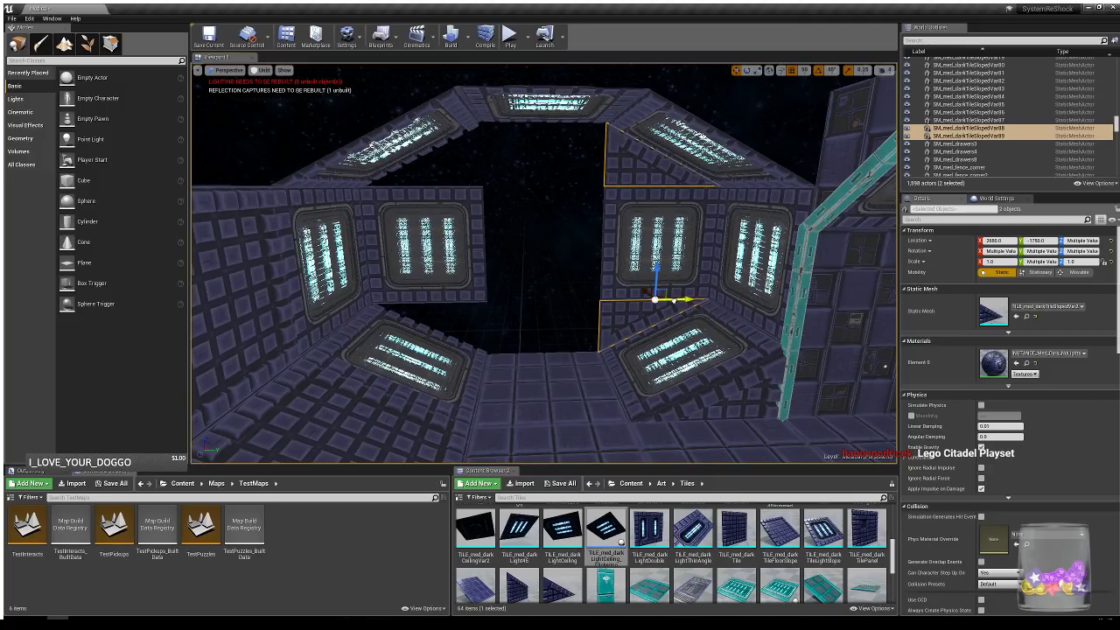
left_click_drag(674, 300, 563, 304, "alt")
key("e")
left_click_drag(506, 201, 451, 293)
key("w")
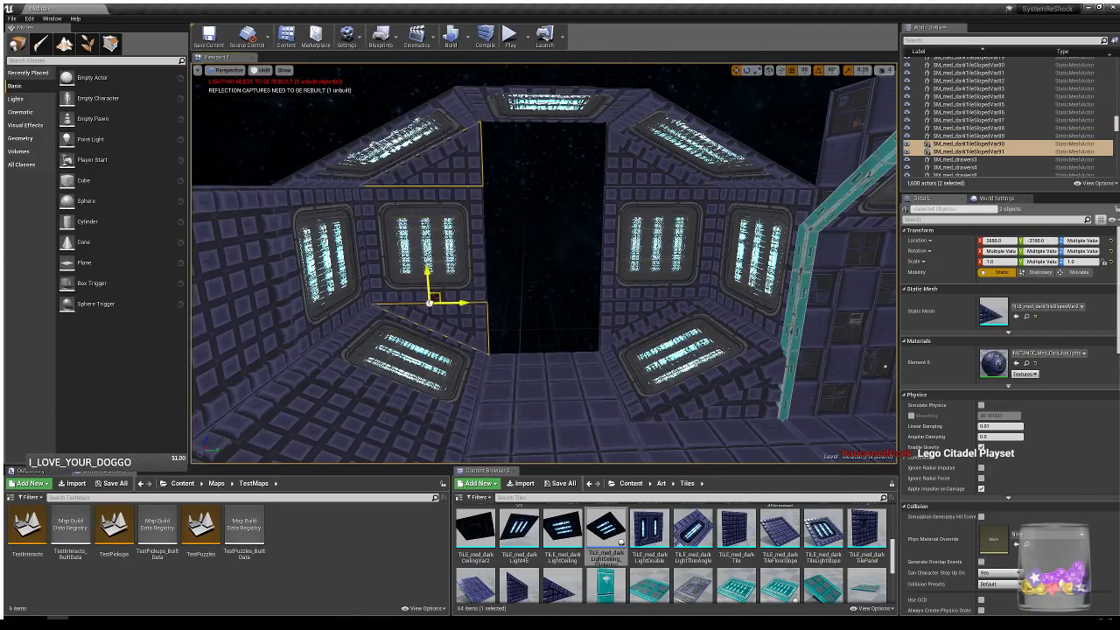
- Place a TILE_med_darkTile in the end wall's central gap, rotated 180°, and duplicate it upward to Z 250
right_click_drag(593, 278, 538, 359)
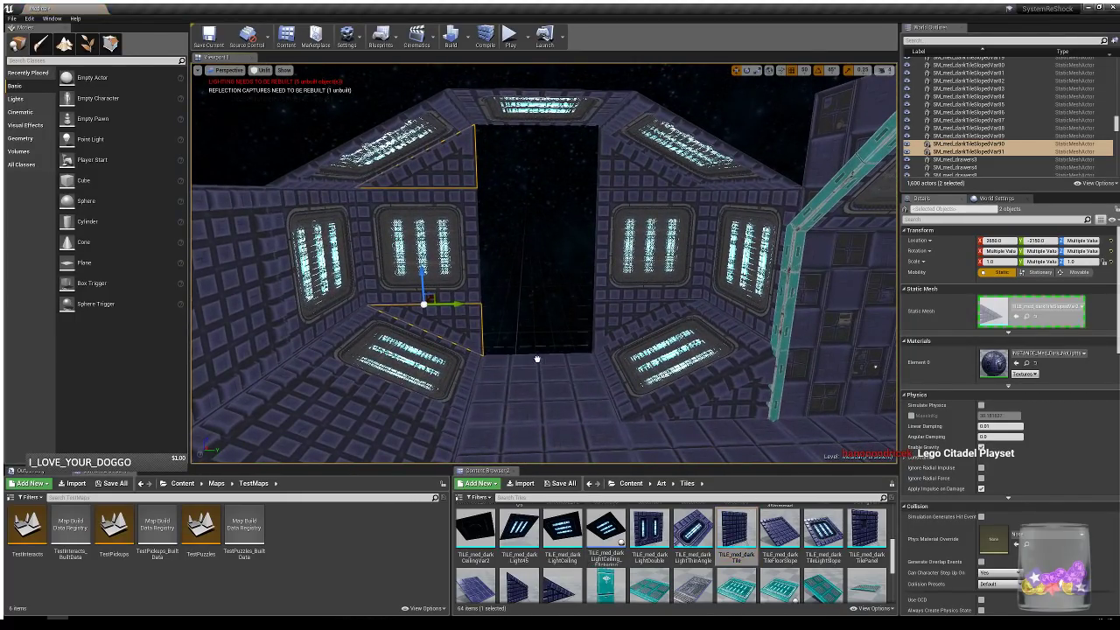
key("e")
left_click_drag(538, 358, 621, 386)
key("w")
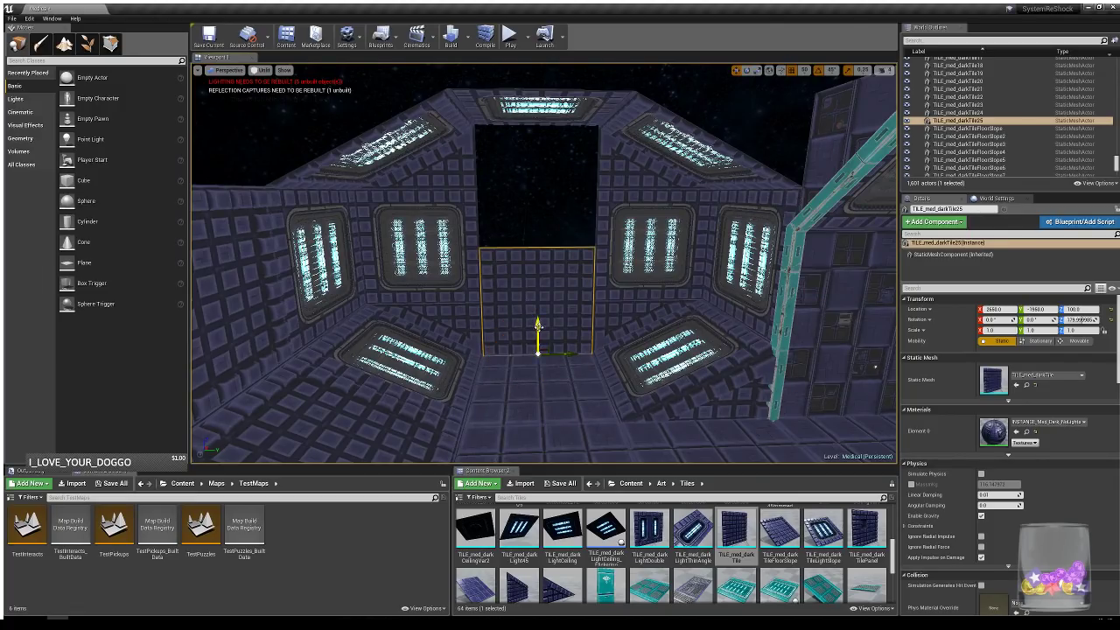
left_click_drag(538, 328, 537, 254, "alt")
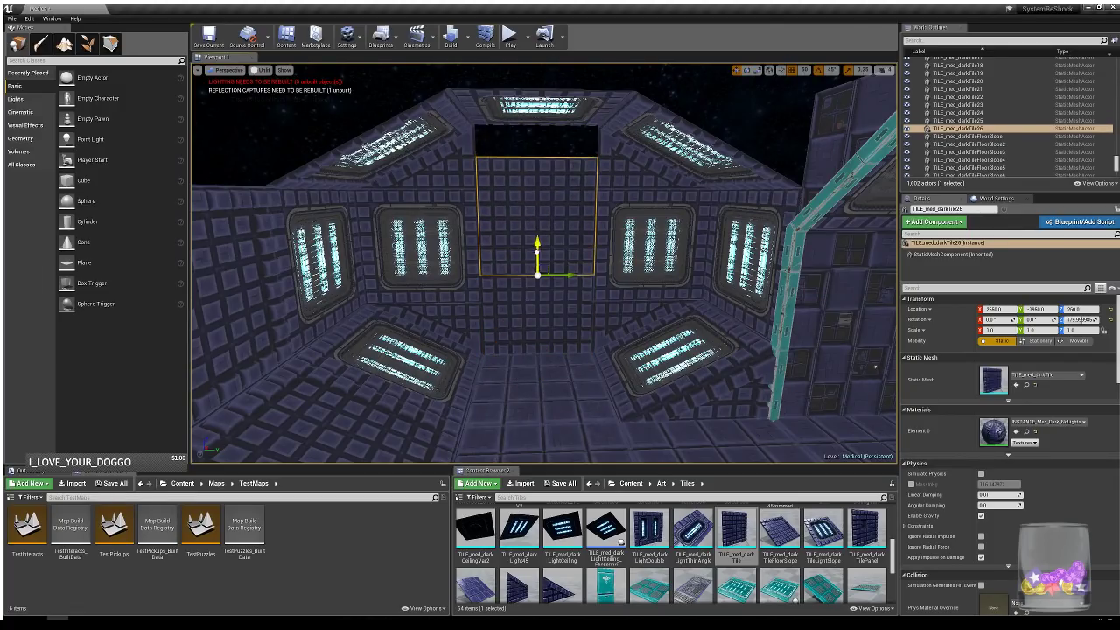
- Lower the bottom plain tile in the central gap to Z 50 and check its seam with the tile above
left_click(564, 315)
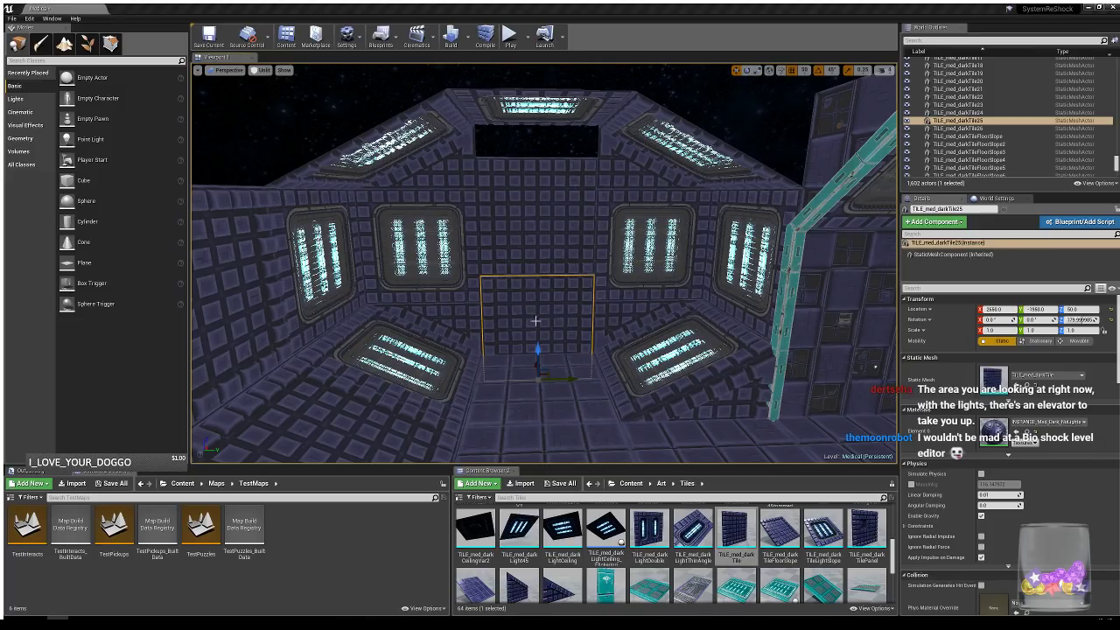
left_click(535, 237)
left_click(536, 310, "ctrl")
right_click_drag(536, 310, 583, 294)
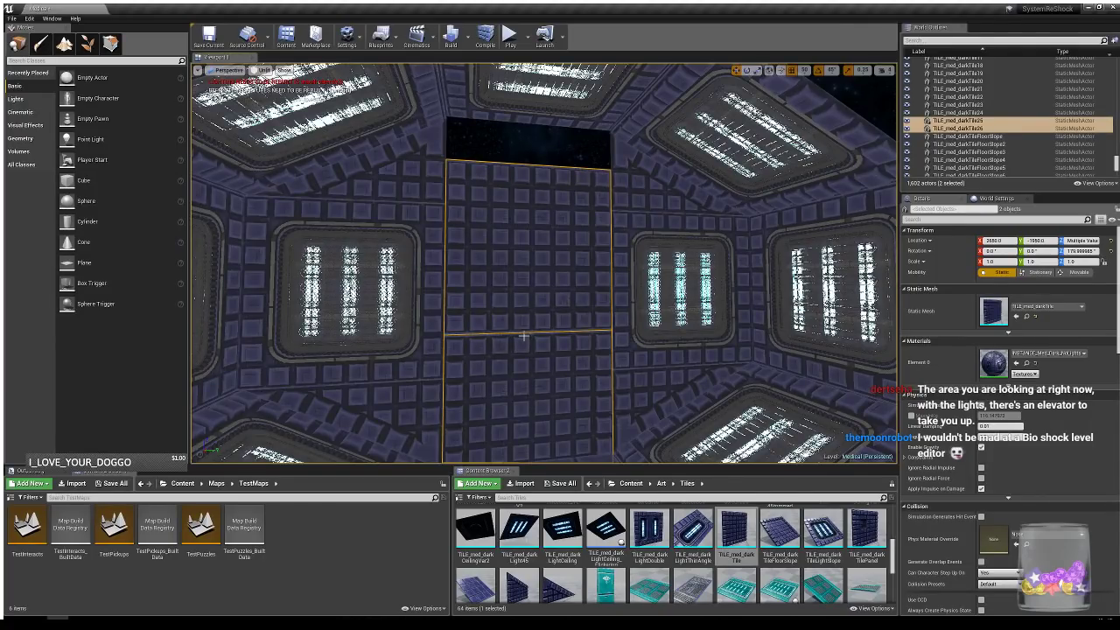
right_click_drag(538, 311, 628, 359)
key("Escape")
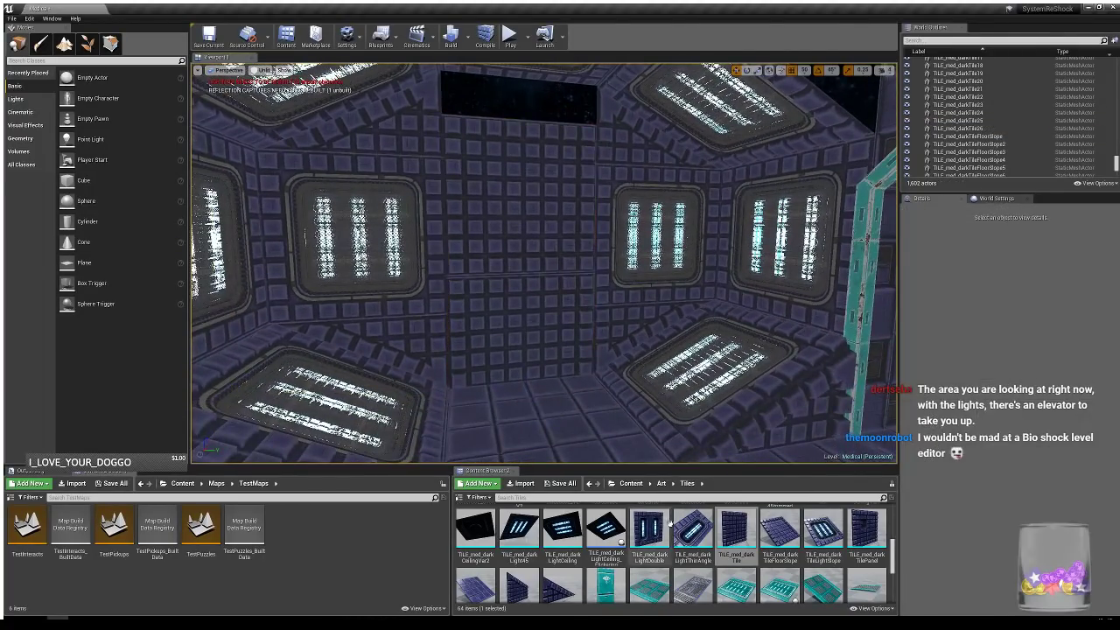
- Browse the art assets to the Props/Assets/Med_Button folder
left_click(662, 483)
double_click(649, 525)
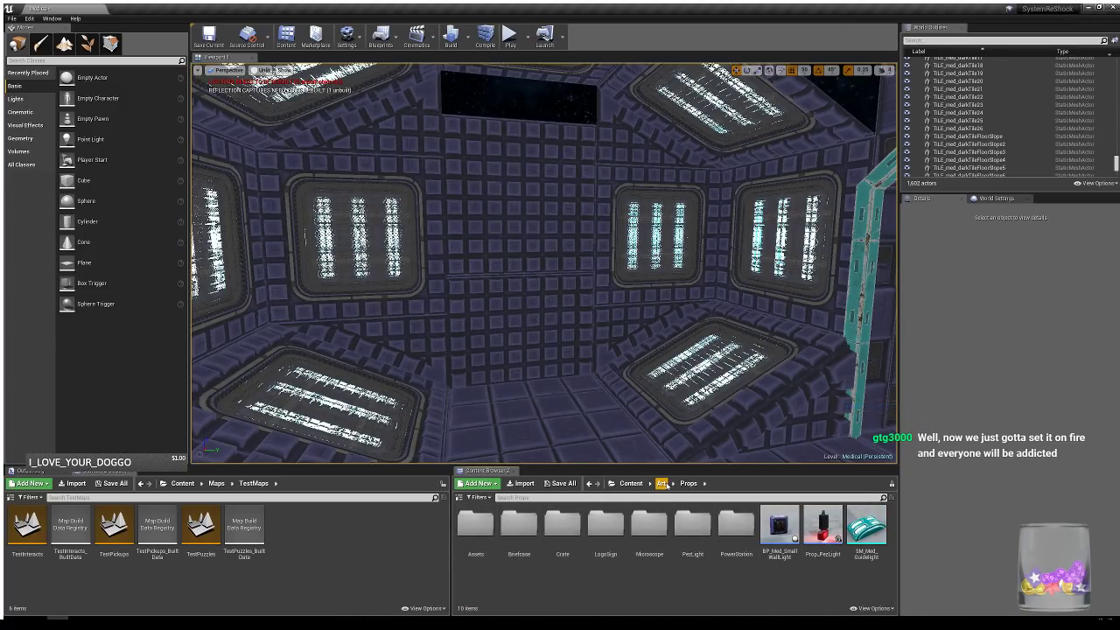
double_click(475, 525)
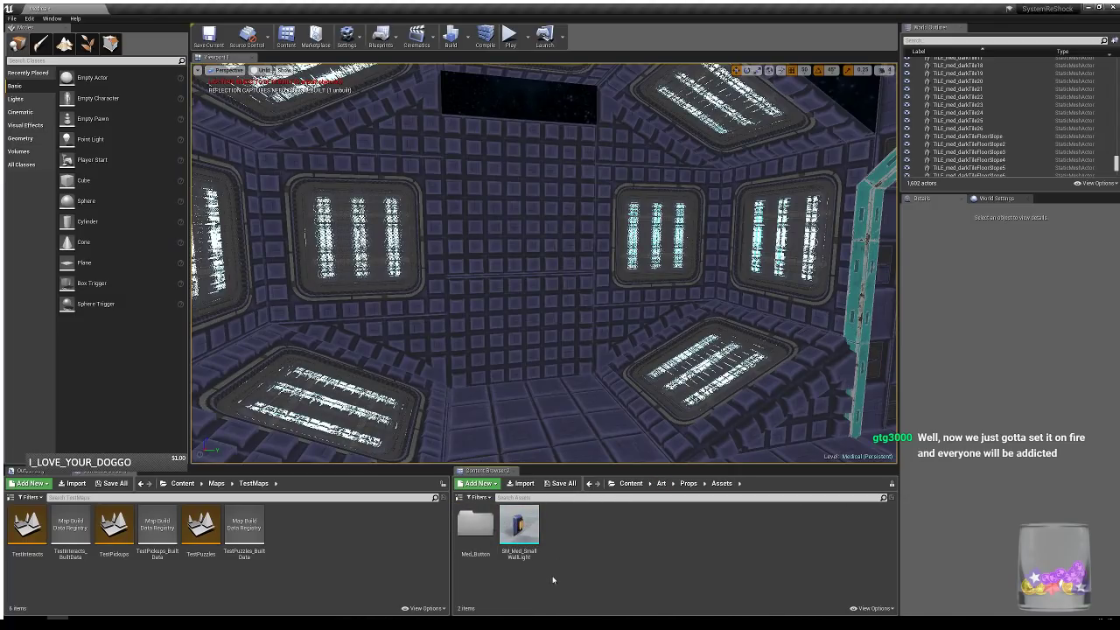
double_click(475, 524)
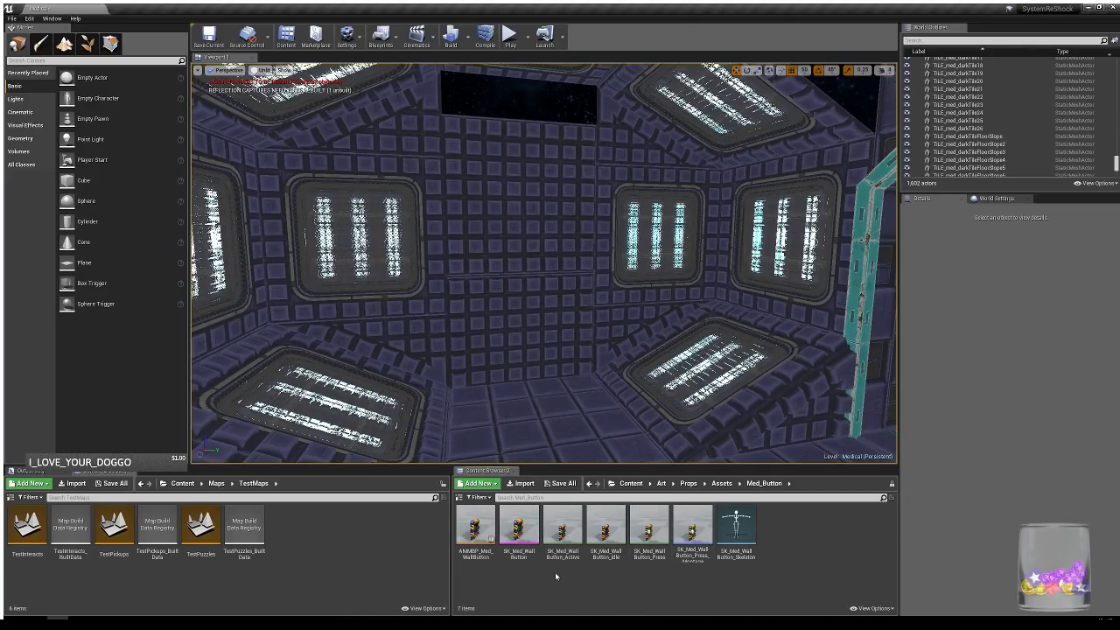
- Place SK_Med_WallButton on the end wall just below the right light tile, at Y -1800, Z 200
left_click(519, 529)
left_click_drag(618, 314, 520, 316)
key("e")
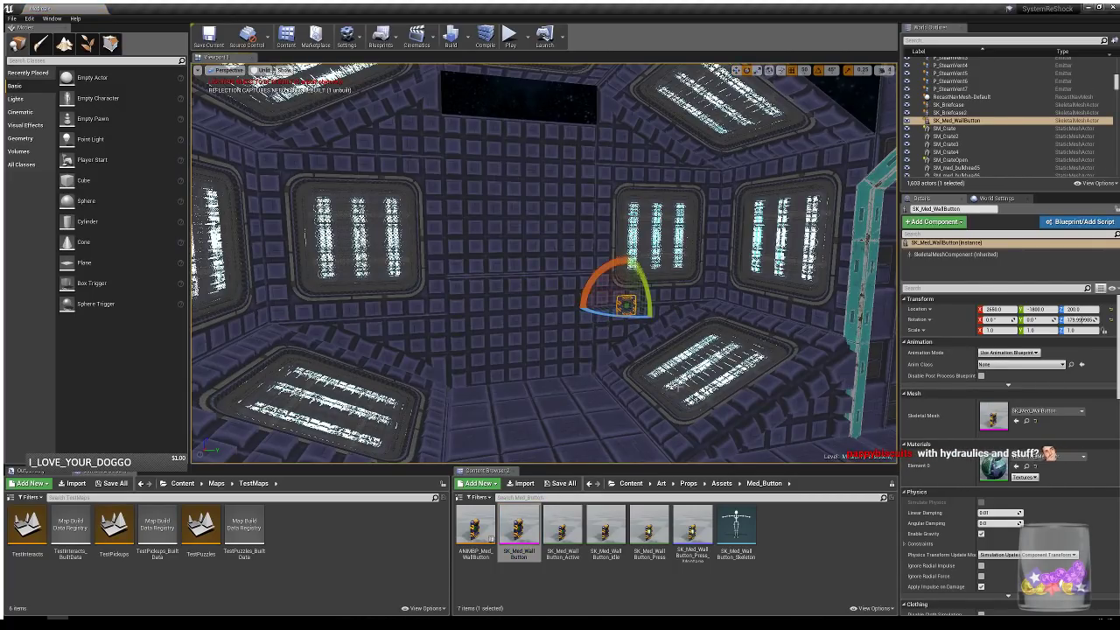
right_click_drag(520, 316, 662, 259)
key("w")
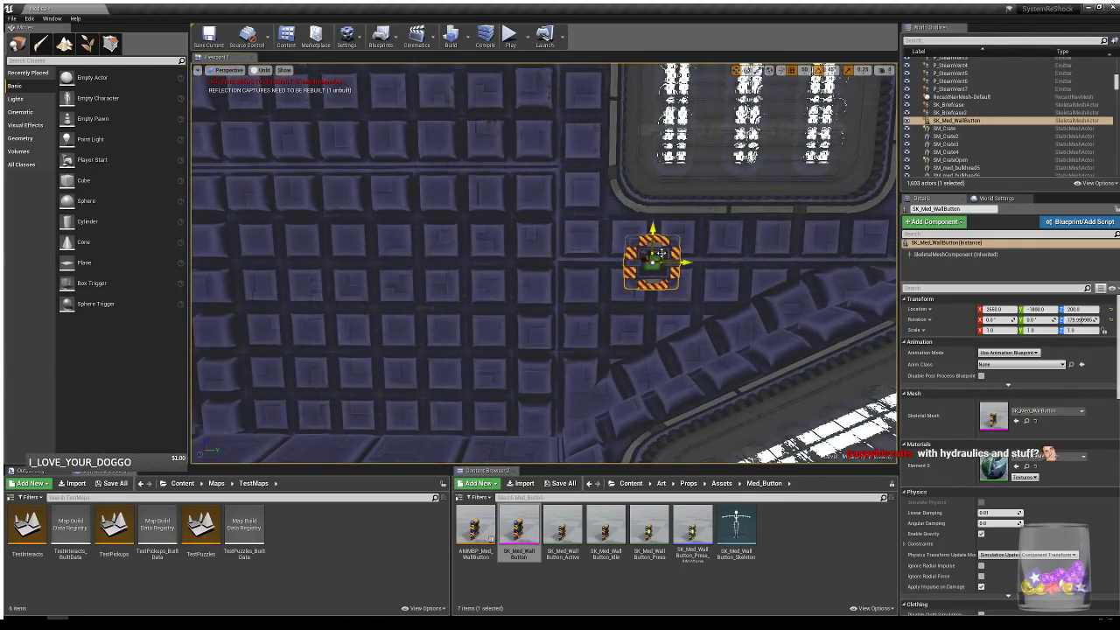
left_click_drag(661, 253, 627, 280)
right_click_drag(624, 407, 573, 351)
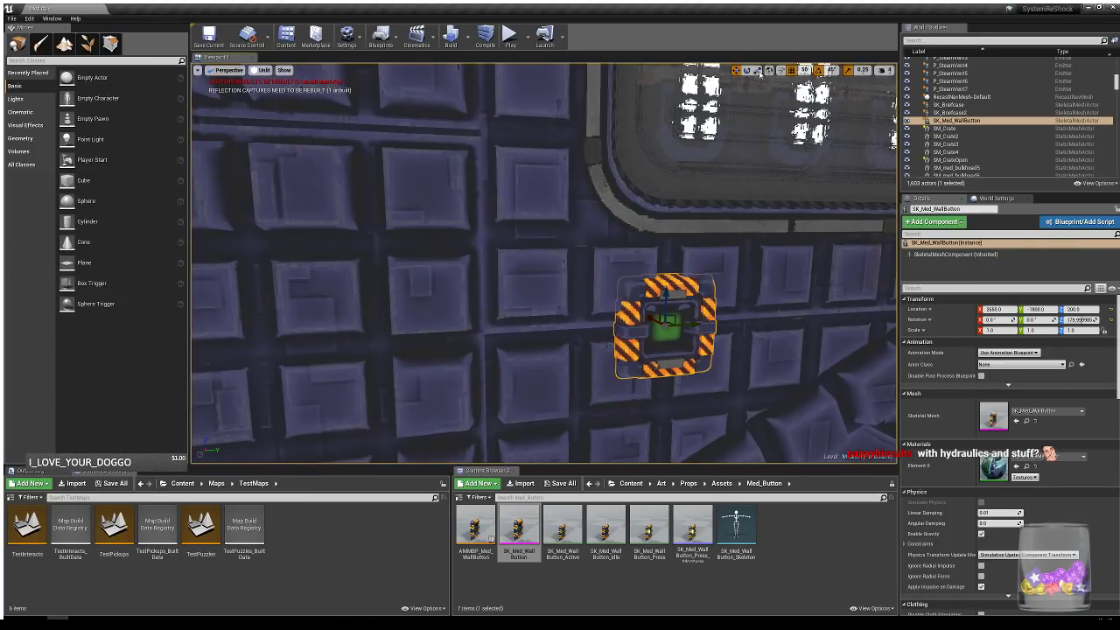
- Set the position grid snap to 1, move the wall button to X 2649, and check its fit against the wall
left_click(809, 71)
left_click(812, 92)
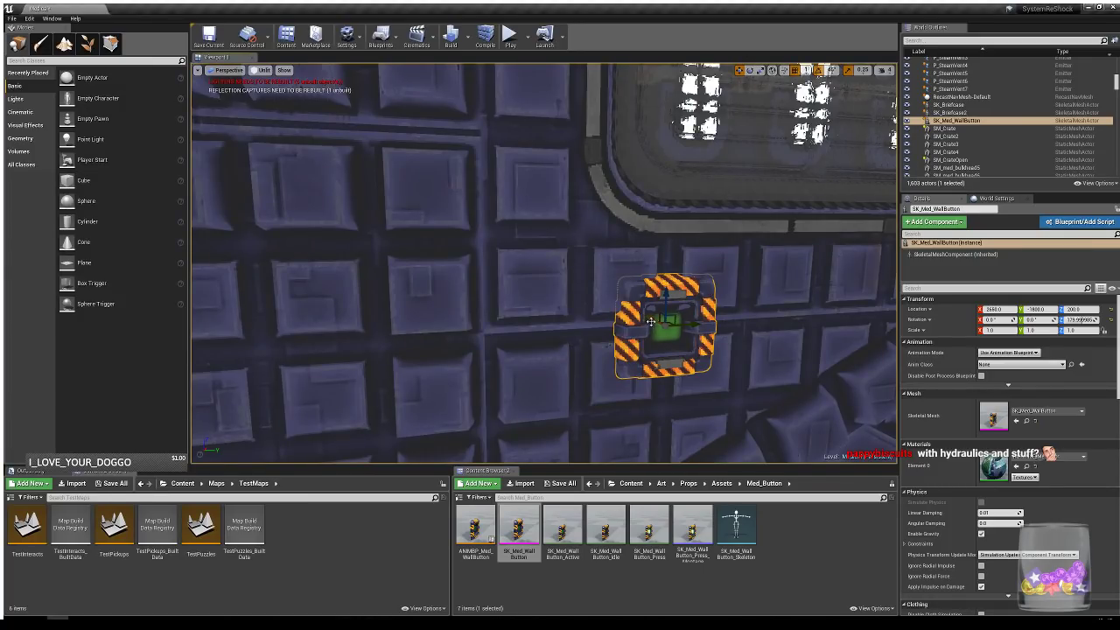
left_click_drag(651, 321, 652, 322)
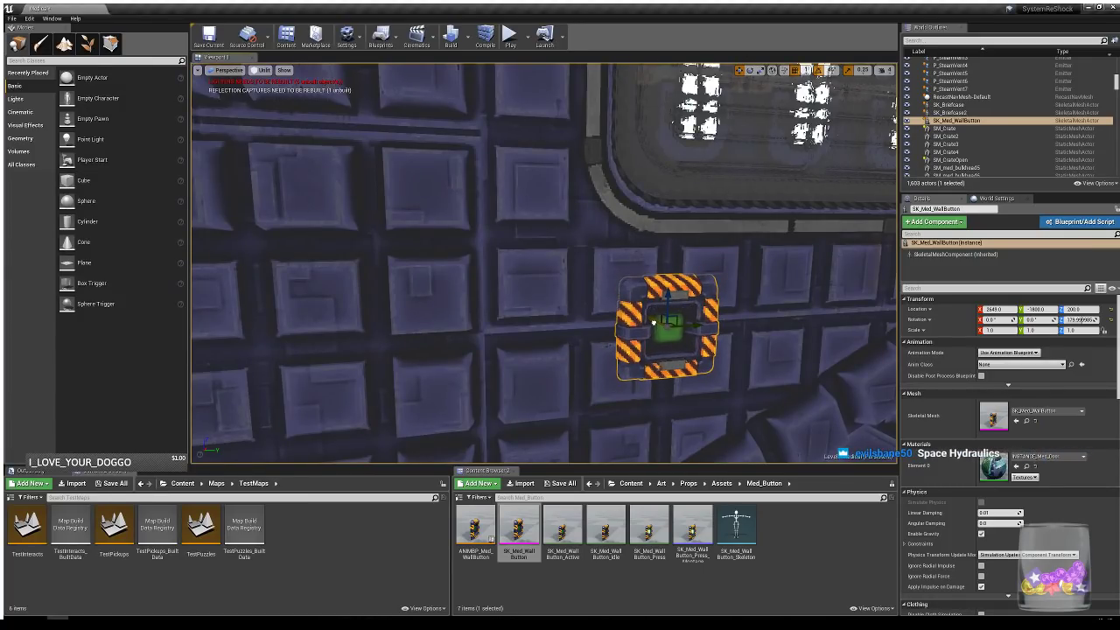
mouse_move(525, 332)
right_mouse_down()
mouse_move(560, 329)
mouse_move(525, 332)
right_mouse_up()
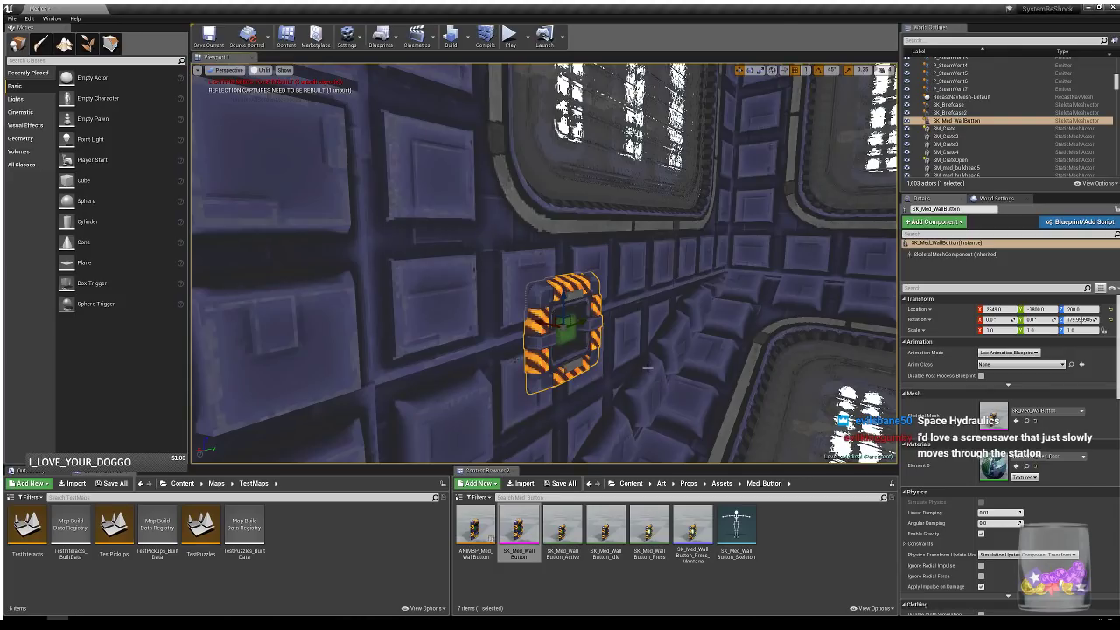
right_click_drag(647, 370, 696, 373)
right_click_drag(707, 331, 661, 317)
key("Escape")
mouse_move(705, 359)
right_mouse_down()
mouse_move(682, 345)
mouse_move(744, 352)
mouse_move(705, 354)
mouse_move(697, 319)
mouse_move(705, 349)
right_mouse_up()
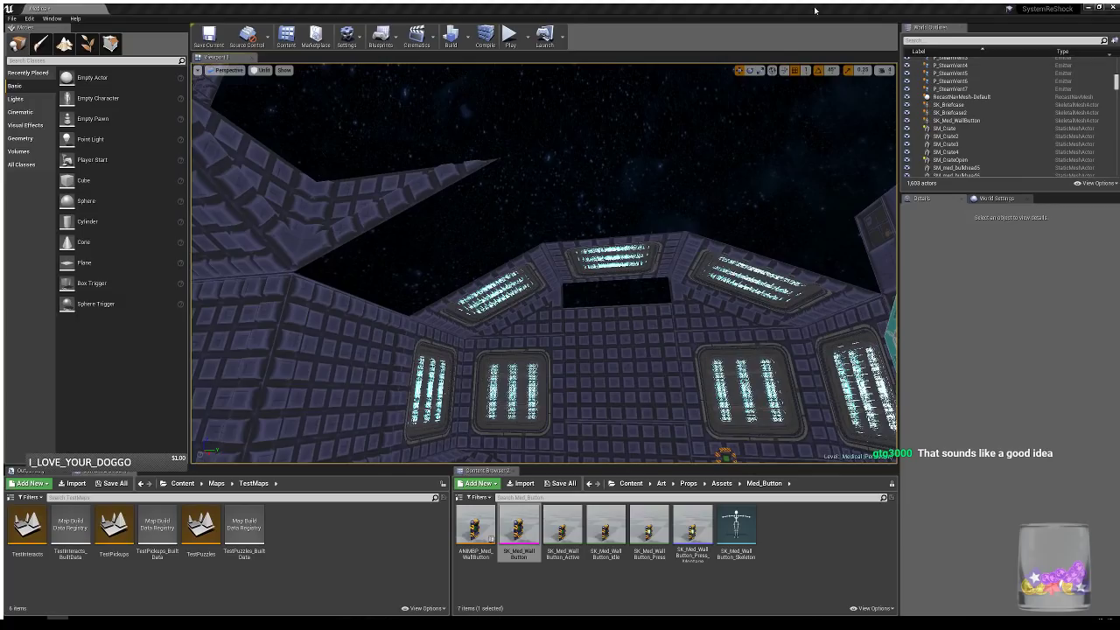
right_click_drag(428, 250, 613, 320)
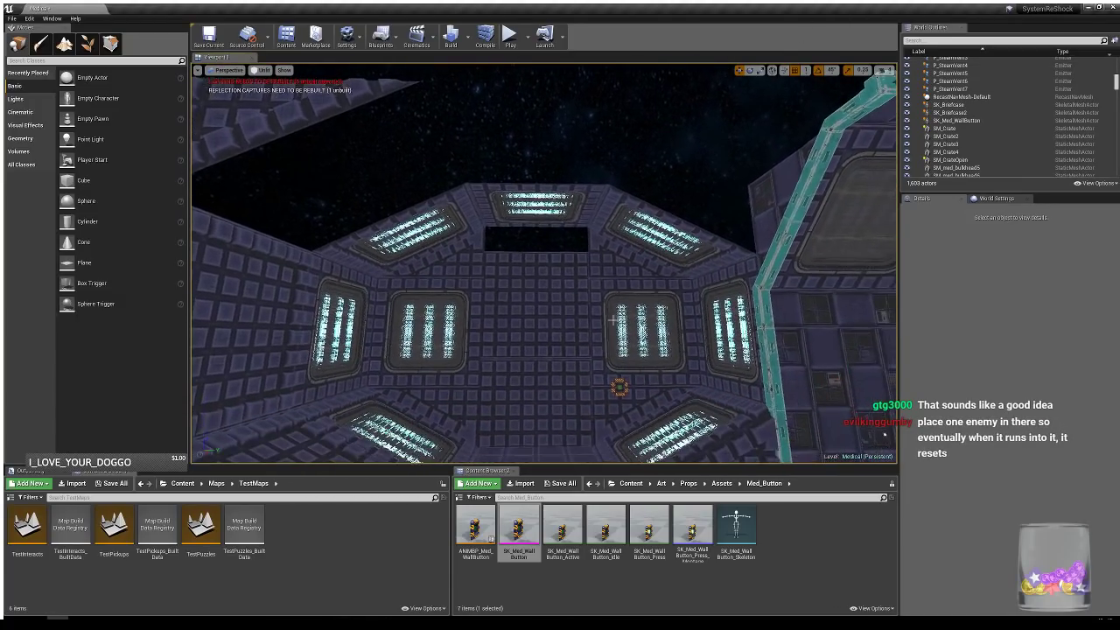
left_click(455, 403)
left_click(430, 330)
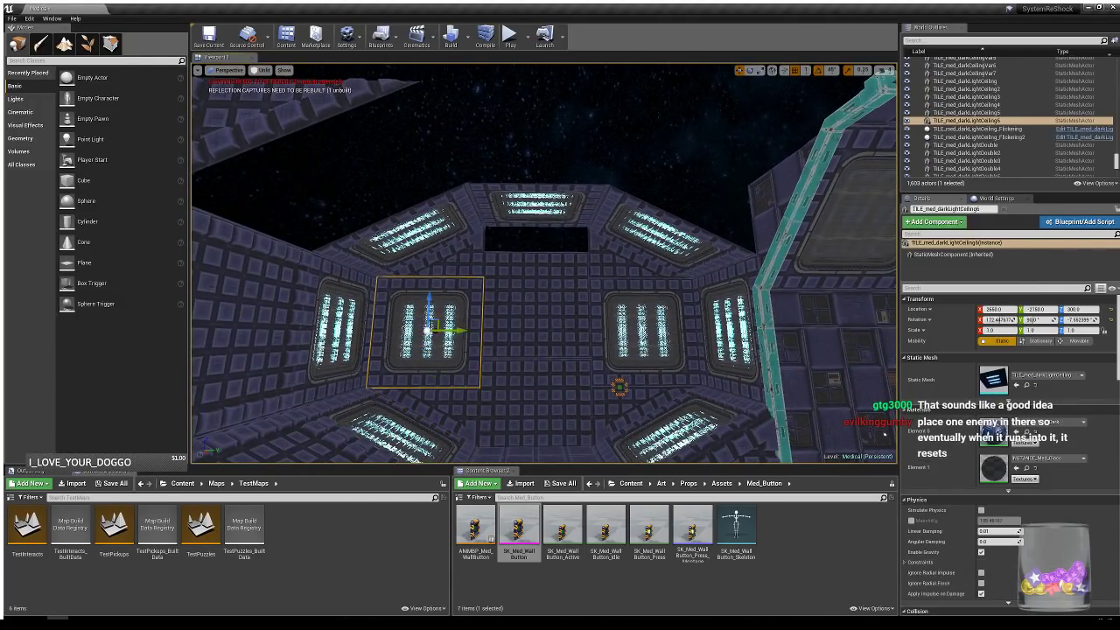
left_click(439, 410)
left_click_drag(430, 378, 640, 223, "alt")
key("Delete")
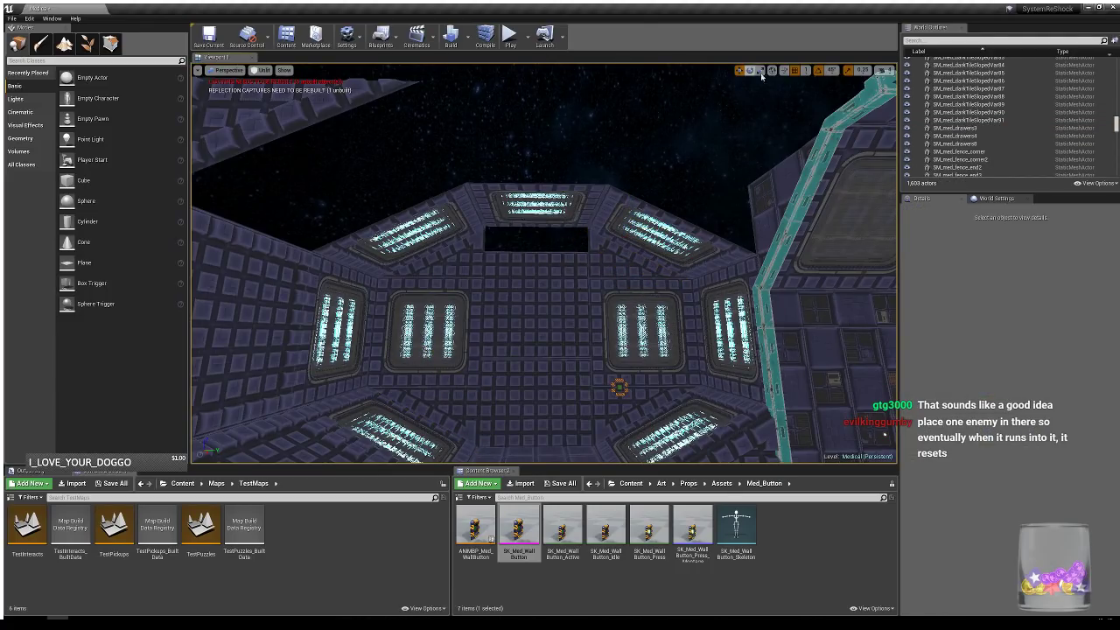
- Set the position grid snap to 50 and copy the sloped corner tile to the alcove's upper right corner at Y -1750, Z 500
left_click(820, 75)
left_click(825, 123)
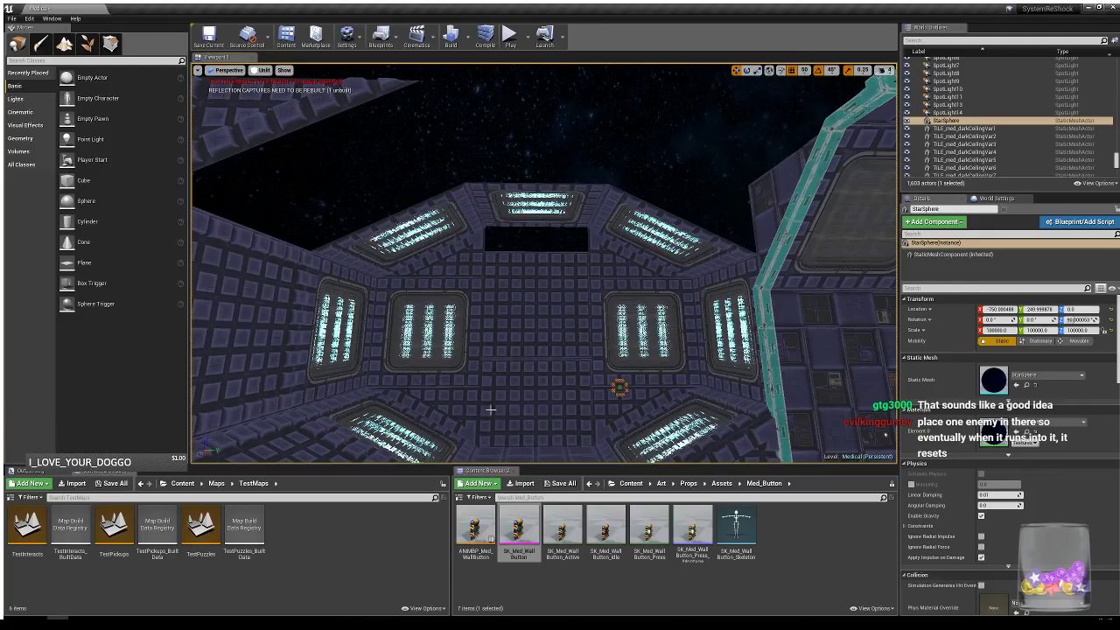
left_click(472, 406)
left_click_drag(433, 377, 673, 201, "alt")
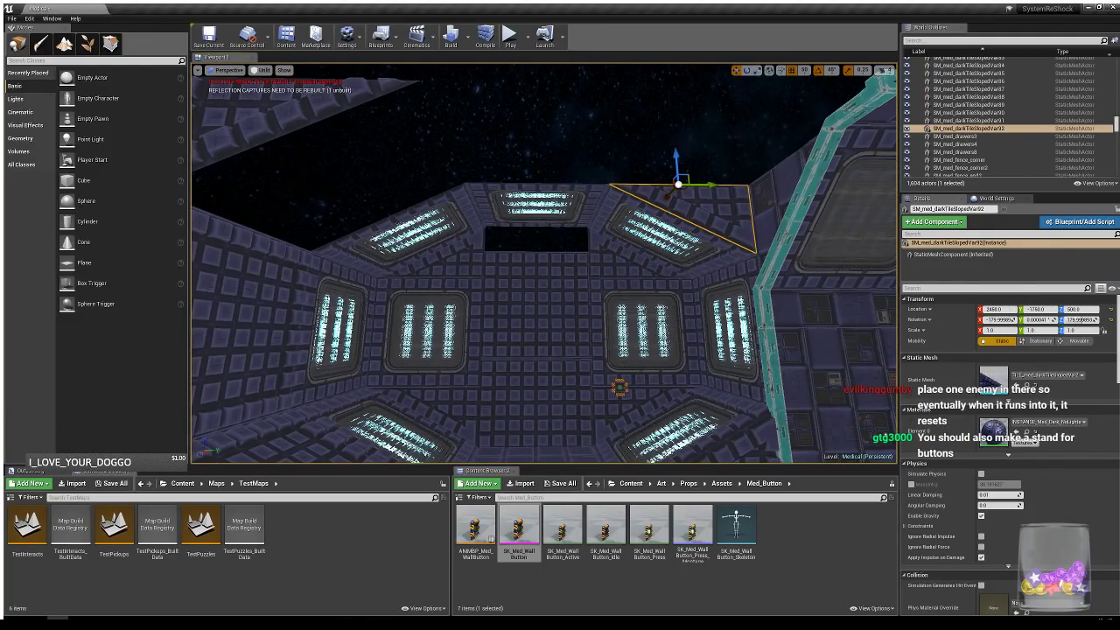
- Browse the art assets to the Art/Tiles folder
mouse_move(626, 289)
right_mouse_down()
mouse_move(651, 261)
mouse_move(627, 288)
right_mouse_up()
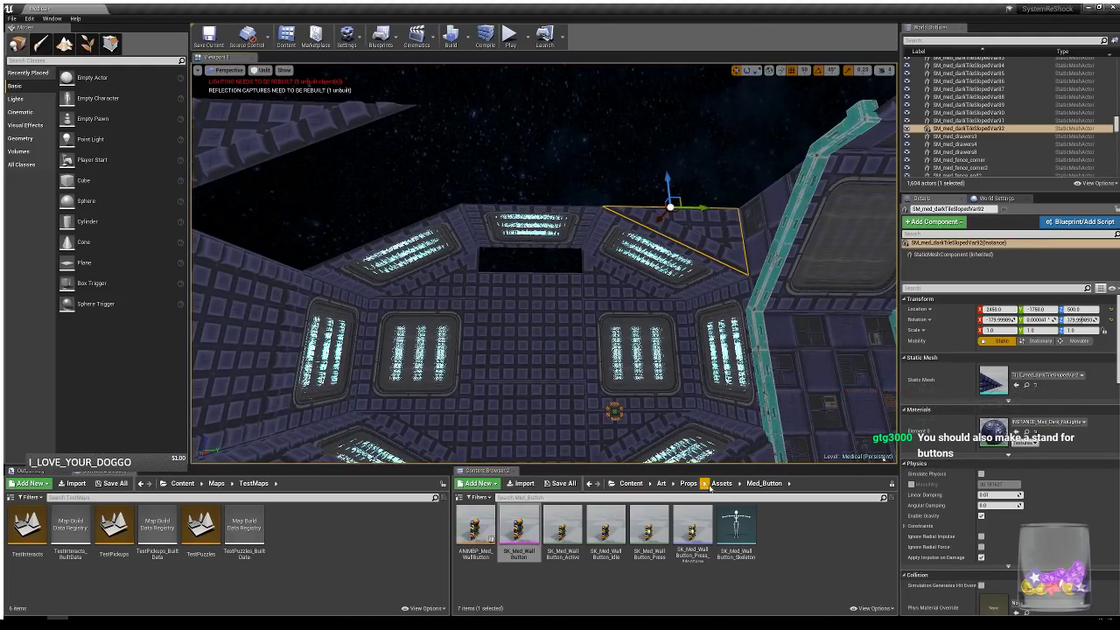
left_click(697, 487)
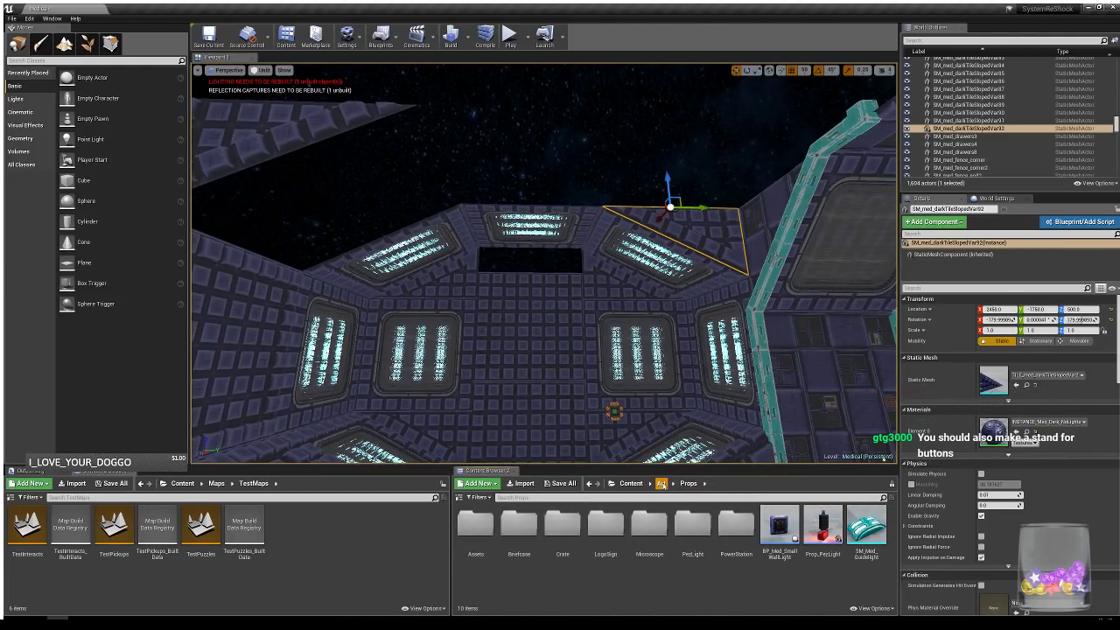
left_click(662, 485)
double_click(779, 525)
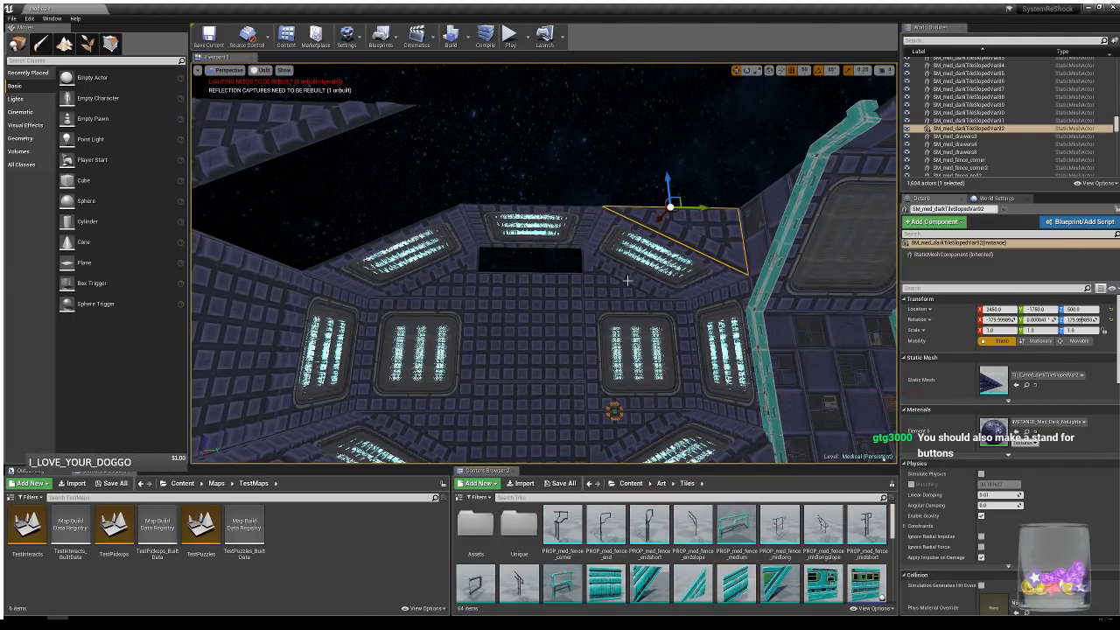
right_click_drag(628, 280, 647, 308)
right_click_drag(500, 320, 411, 354)
left_click(490, 296)
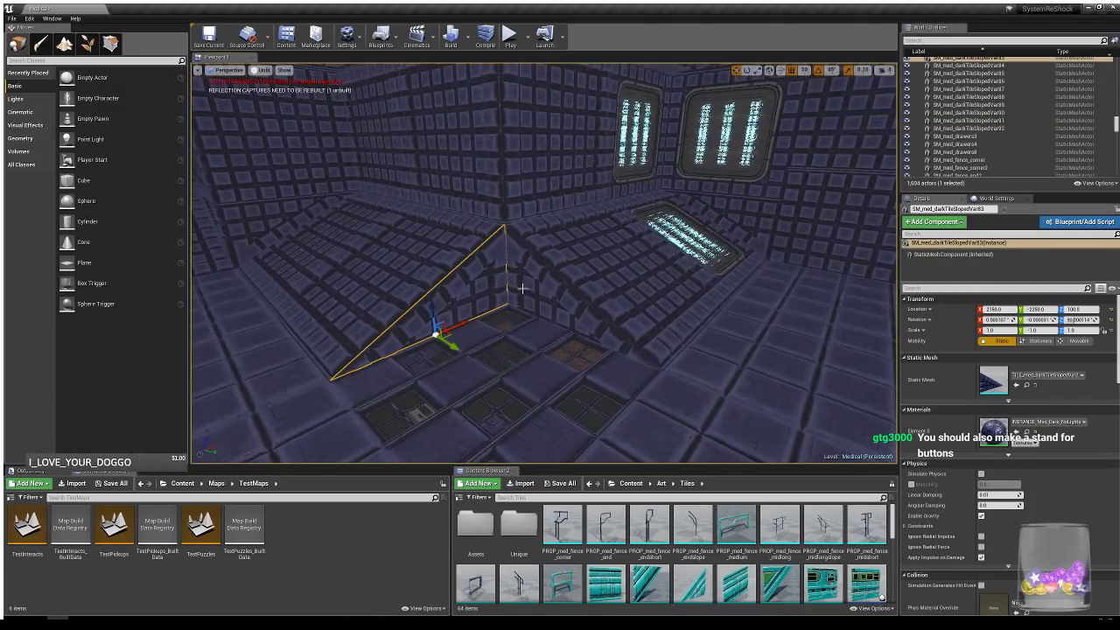
left_click(524, 291, "ctrl")
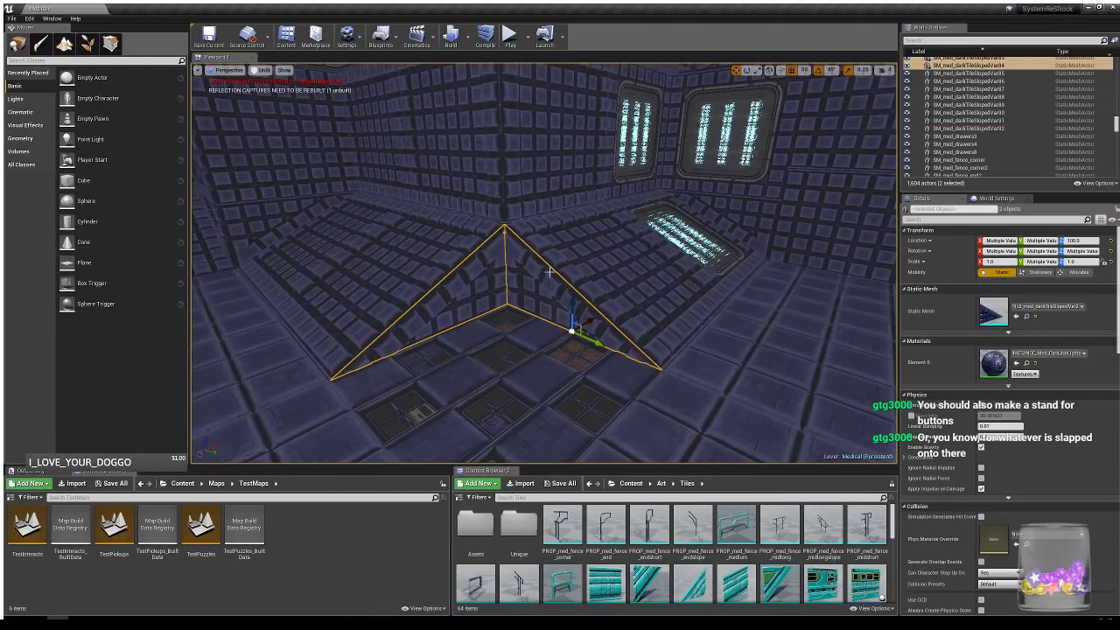
right_click_drag(550, 272, 648, 222)
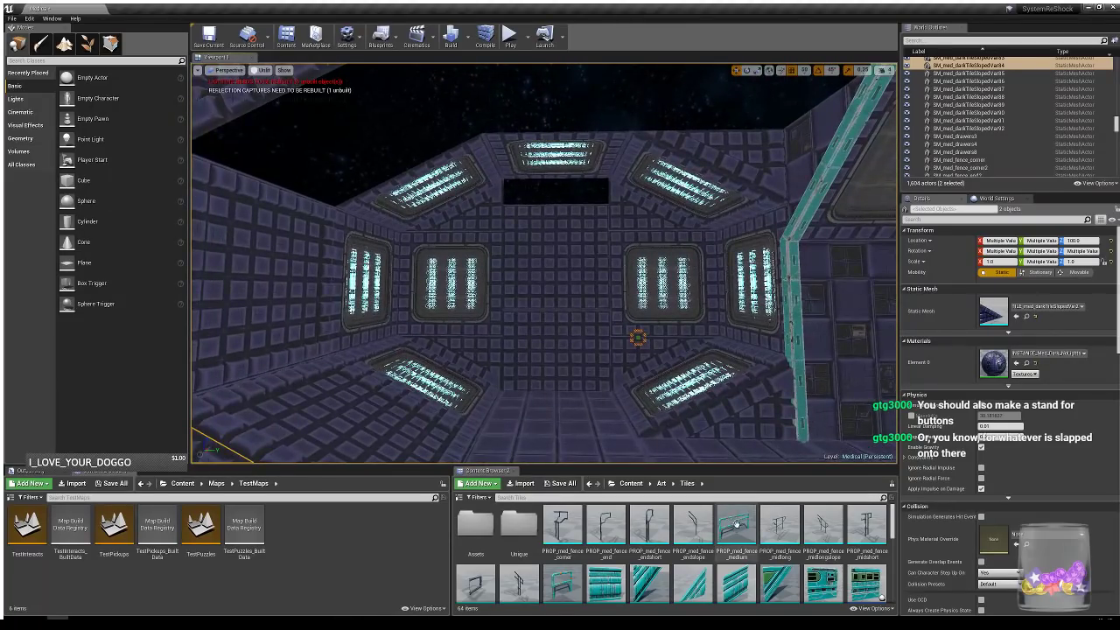
- Copy the sloped dark ceiling tile beside the teal door frame twice along the alcove ceiling, to X 2450 at Y -1750 and Y -1950
right_click_drag(772, 164, 831, 127)
left_click(771, 163)
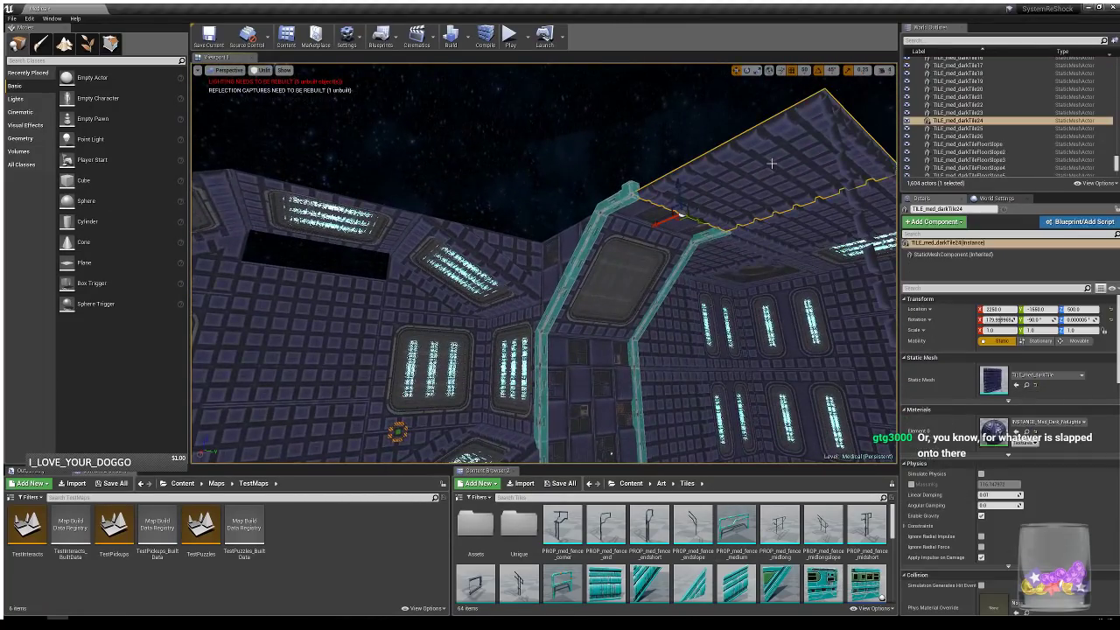
left_click_drag(681, 220, 491, 233, "alt")
right_click_drag(687, 267, 719, 296)
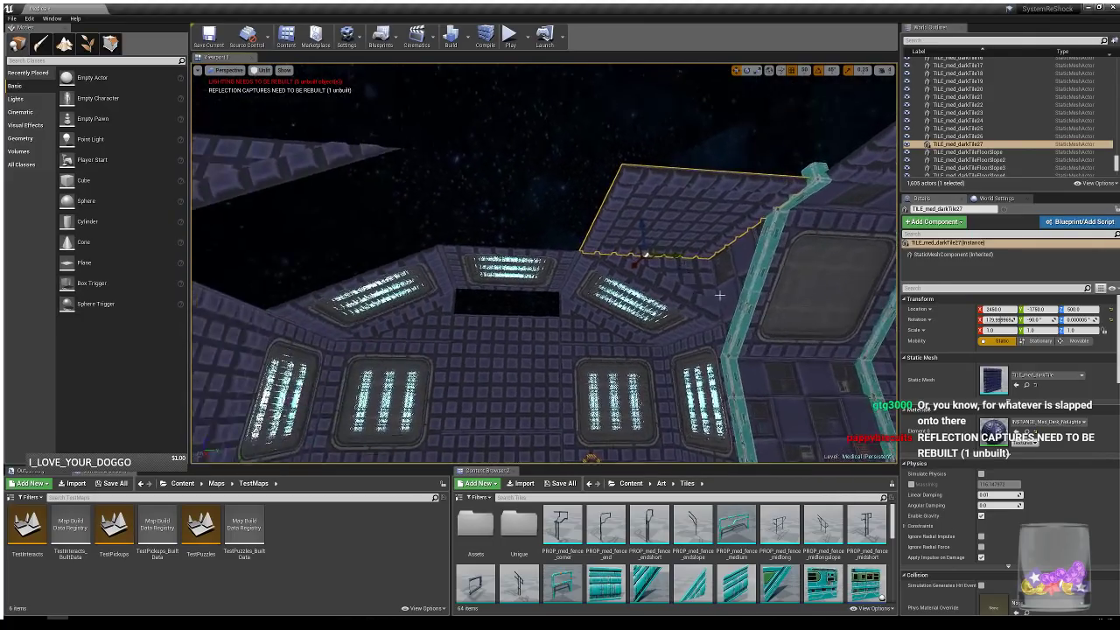
left_click_drag(675, 251, 538, 242, "alt")
right_click_drag(649, 292, 658, 296)
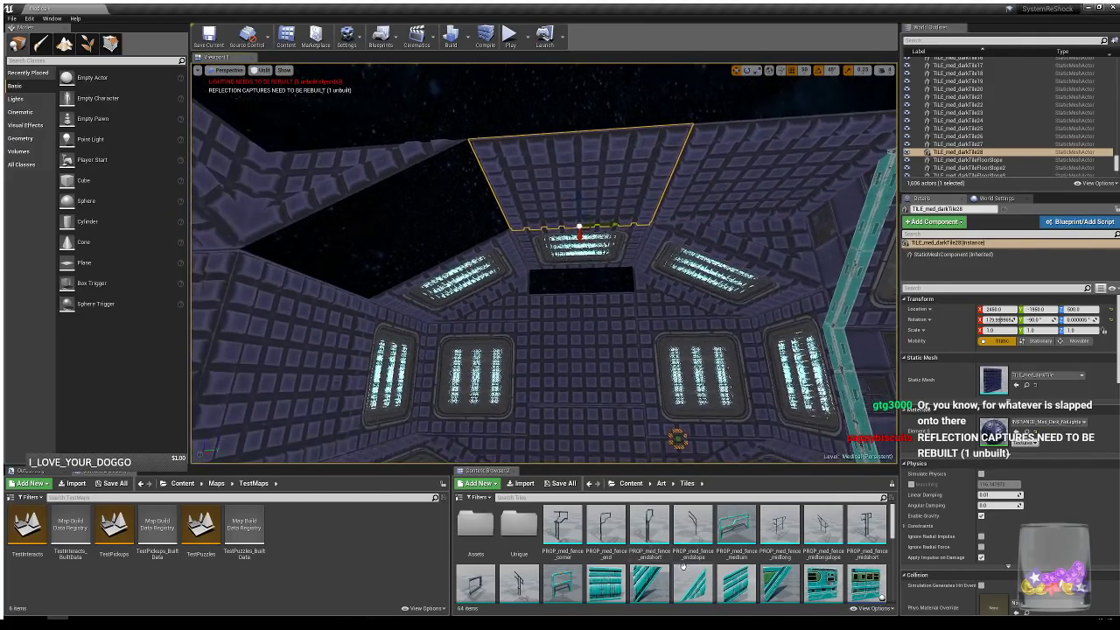
- Place a TILE_med_darkTileFloorSlope in the left ceiling gap at Y -2150, Z 500 and rotate it upside down to face into the alcove
scroll(825, 545, "down", 5)
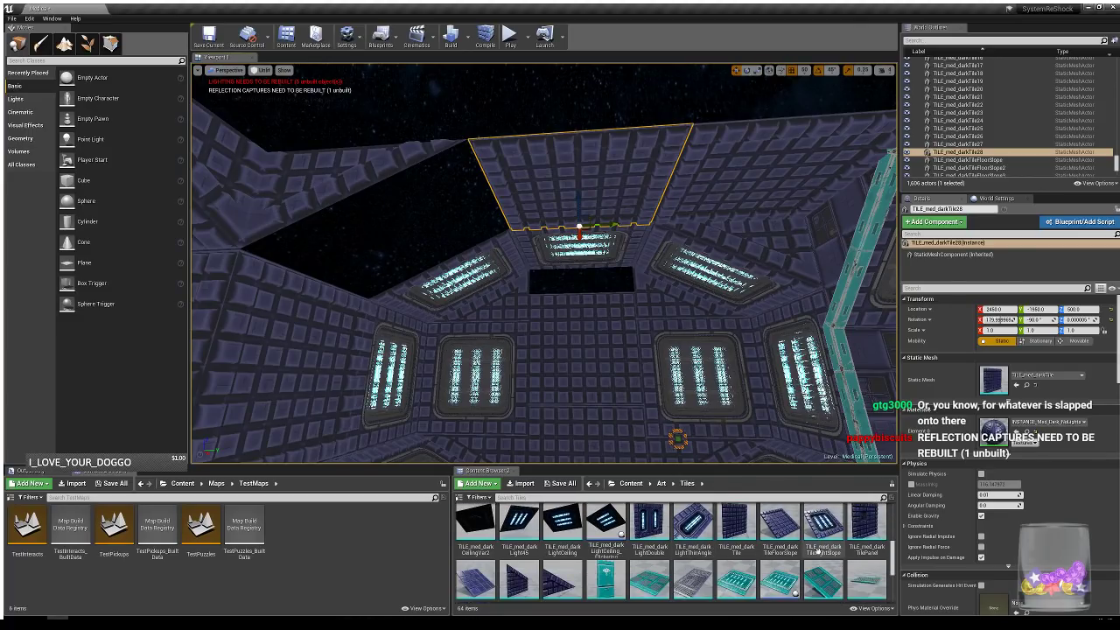
left_click(780, 525)
left_click_drag(779, 525, 566, 198)
key("e")
key("w")
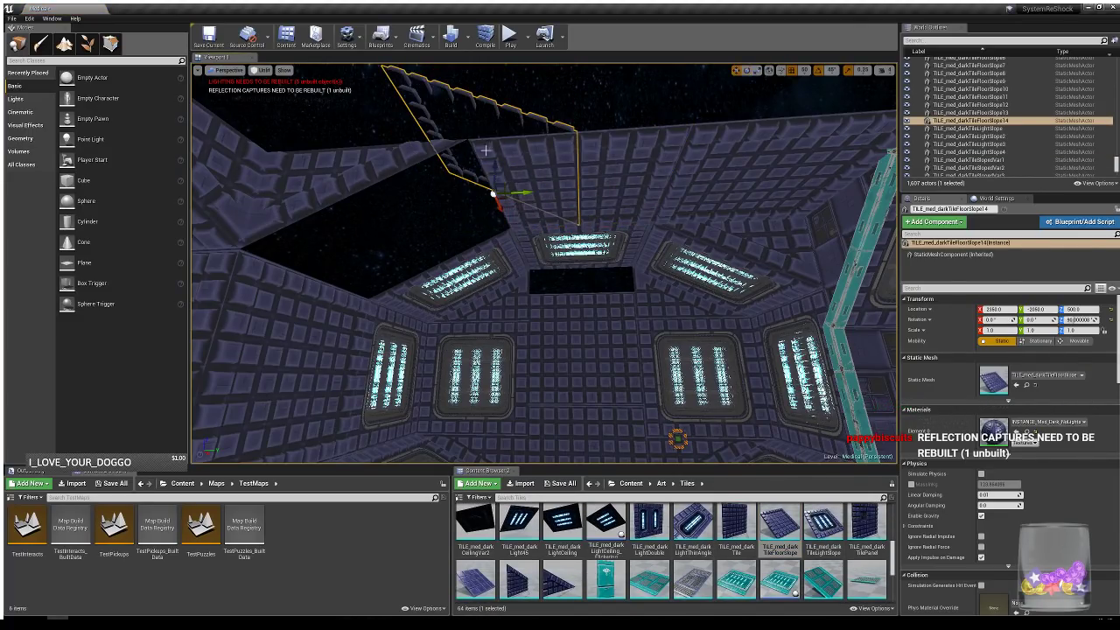
key("e")
left_click_drag(487, 215, 455, 197)
key("w")
right_click_drag(455, 198, 262, 140)
- Place a TILE_med_latticeWall at X 2250, Y -2150, Z 500, rotate it -90° to lie flat as a ceiling panel, and inspect the ceiling
scroll(628, 546, "down", 2)
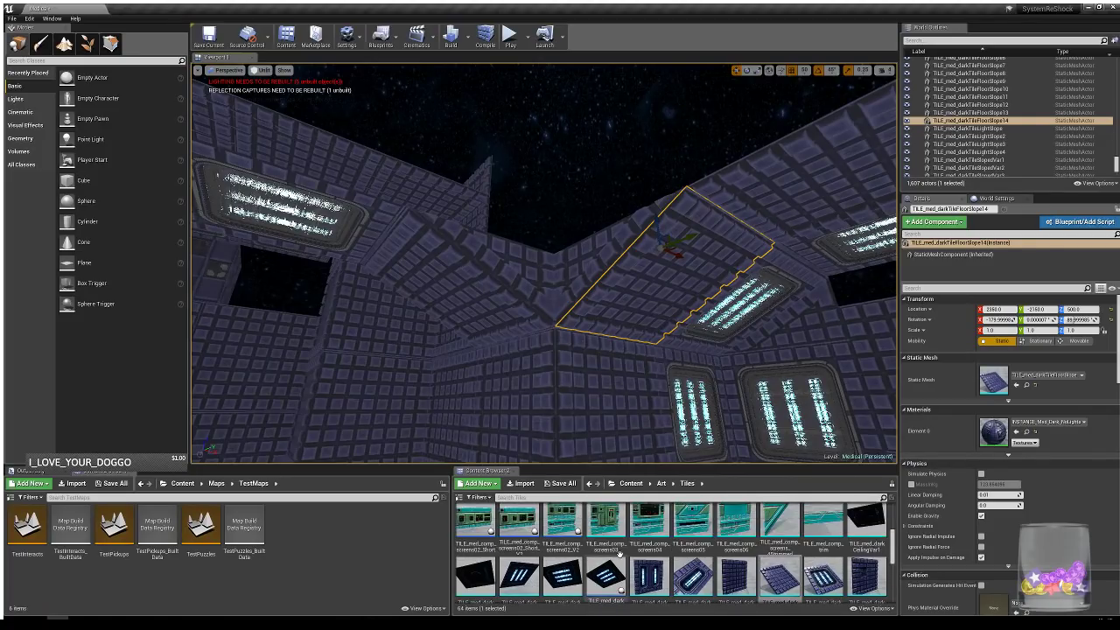
scroll(629, 547, "down", 3)
left_click_drag(476, 543, 565, 210)
key("e")
left_click_drag(588, 247, 614, 256)
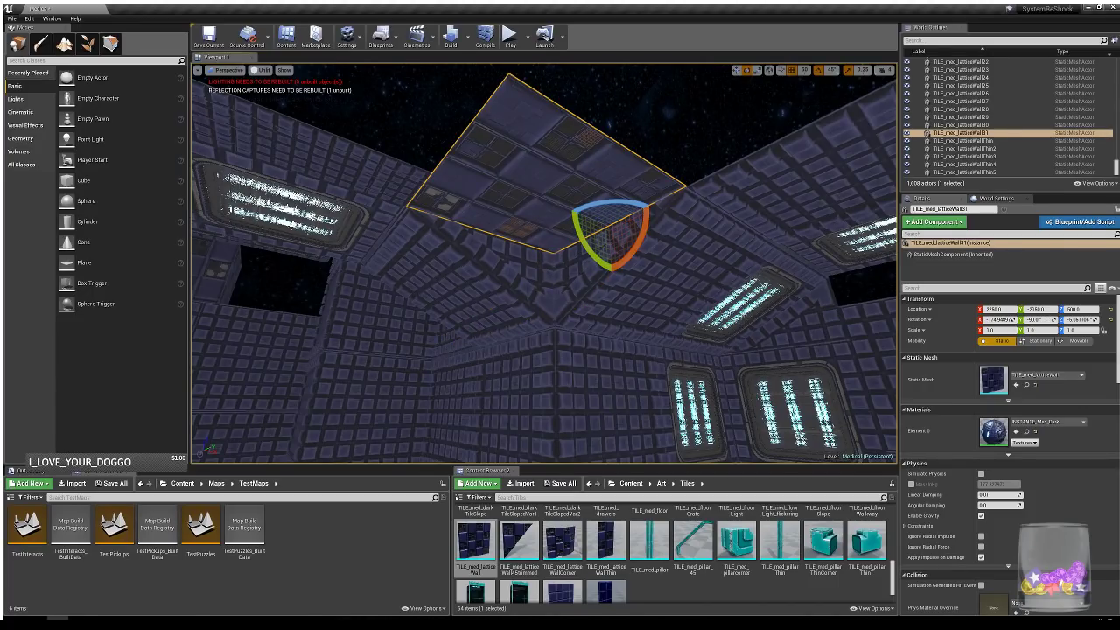
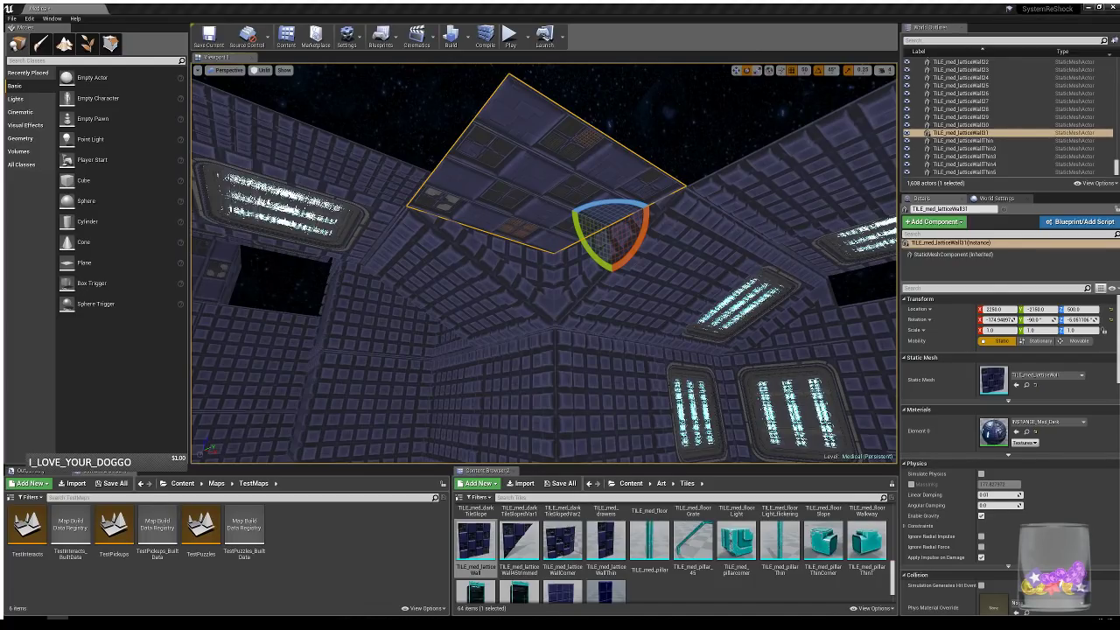
right_click_drag(707, 283, 761, 319)
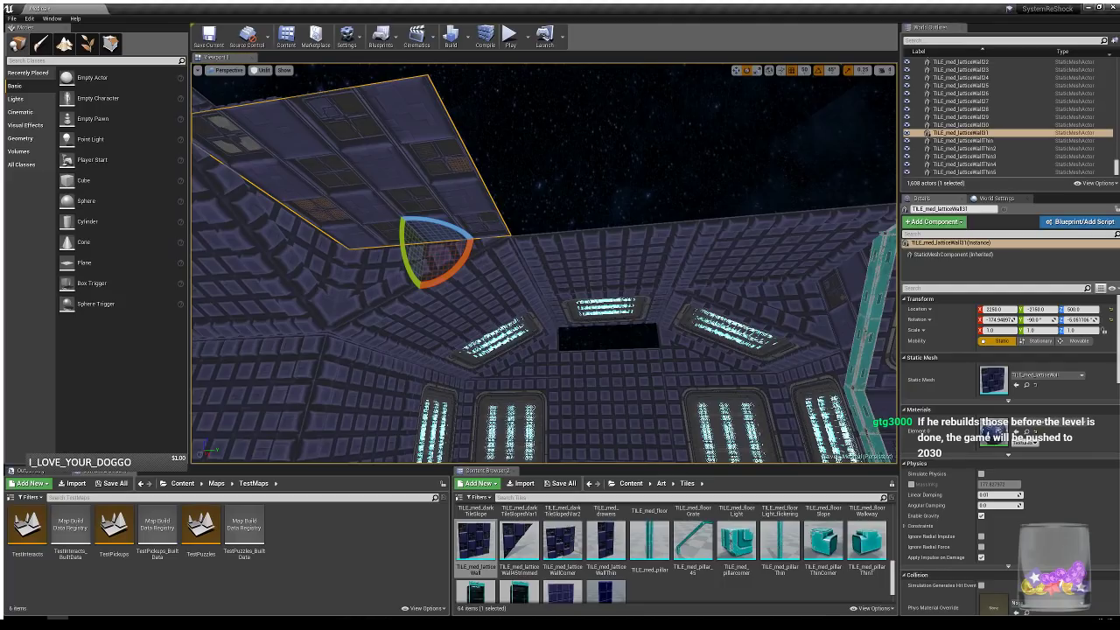
right_click_drag(544, 263, 365, 197)
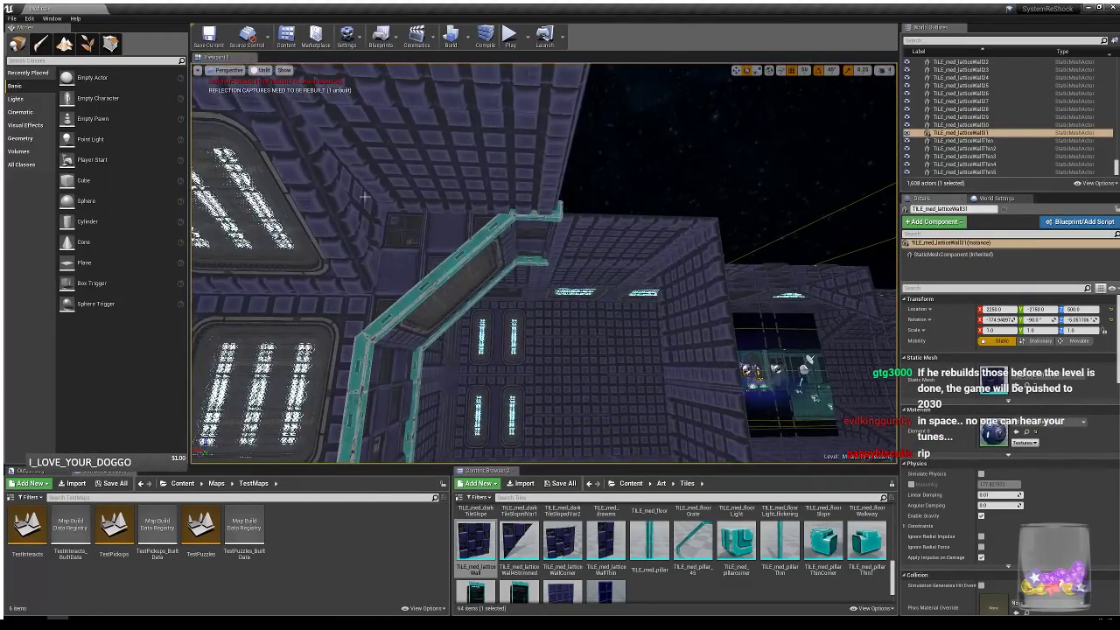
- Turn the corridor's ceiling light panel to 90° and make three copies of it across the opening, up to Y -1750
left_click(643, 245)
right_click_drag(643, 245, 1009, 225)
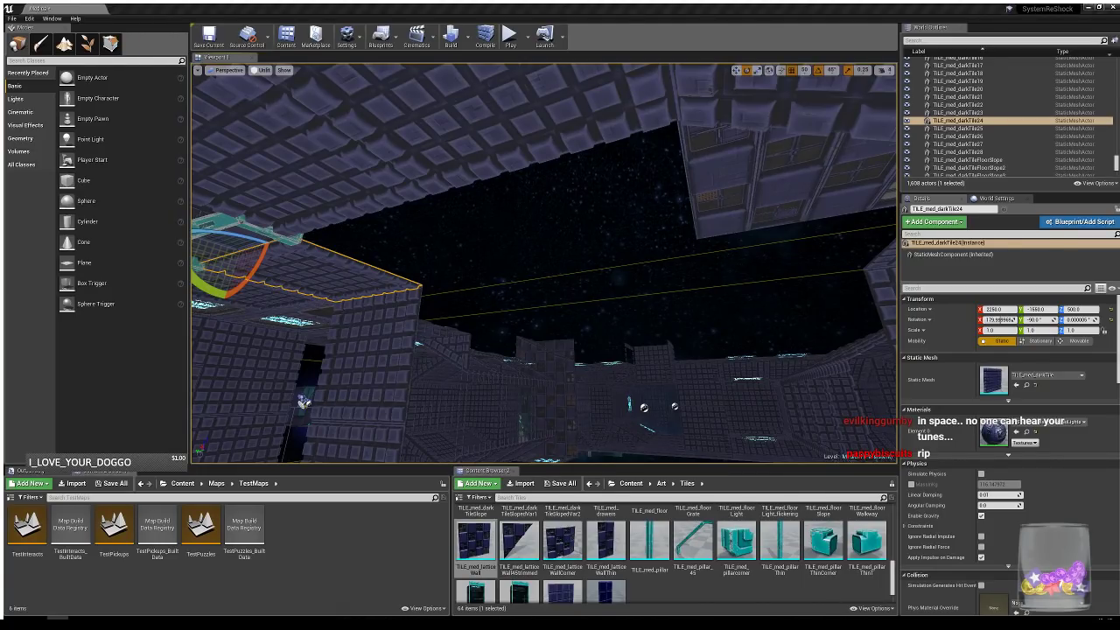
mouse_move(542, 262)
right_mouse_down()
mouse_move(437, 333)
mouse_move(394, 332)
mouse_move(582, 308)
mouse_move(544, 306)
mouse_move(553, 271)
right_mouse_up()
key("Escape")
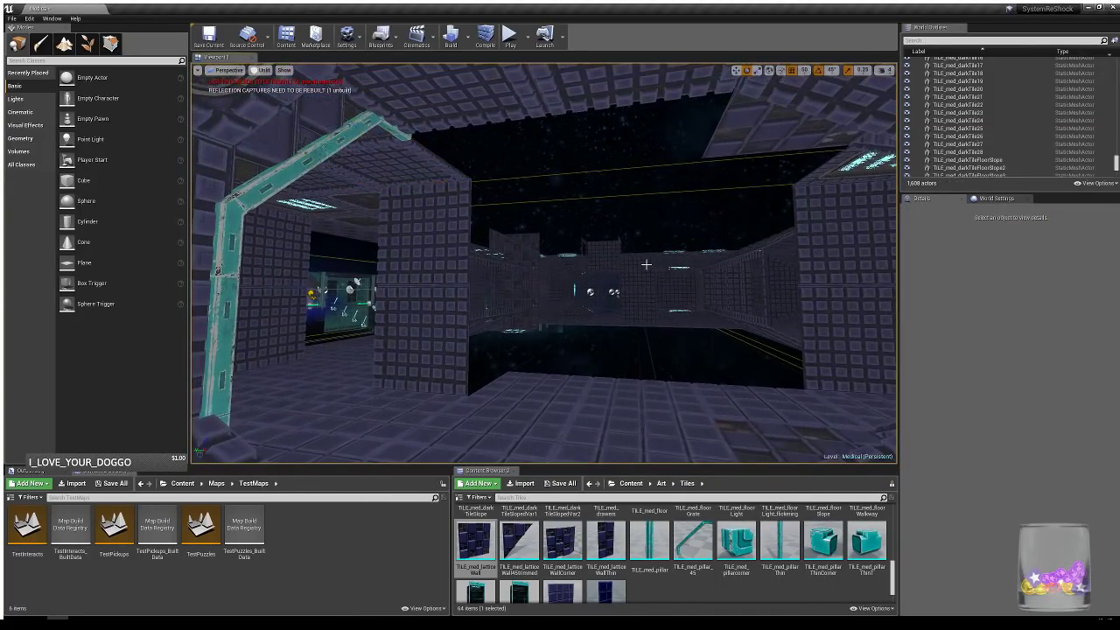
right_click_drag(647, 264, 754, 236)
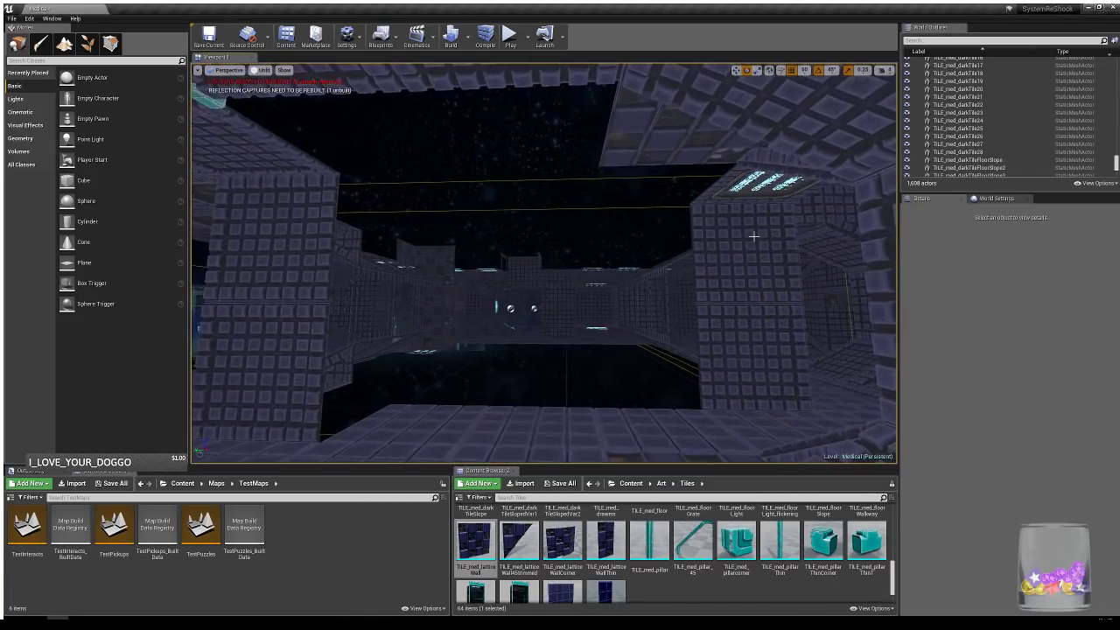
left_click(769, 197)
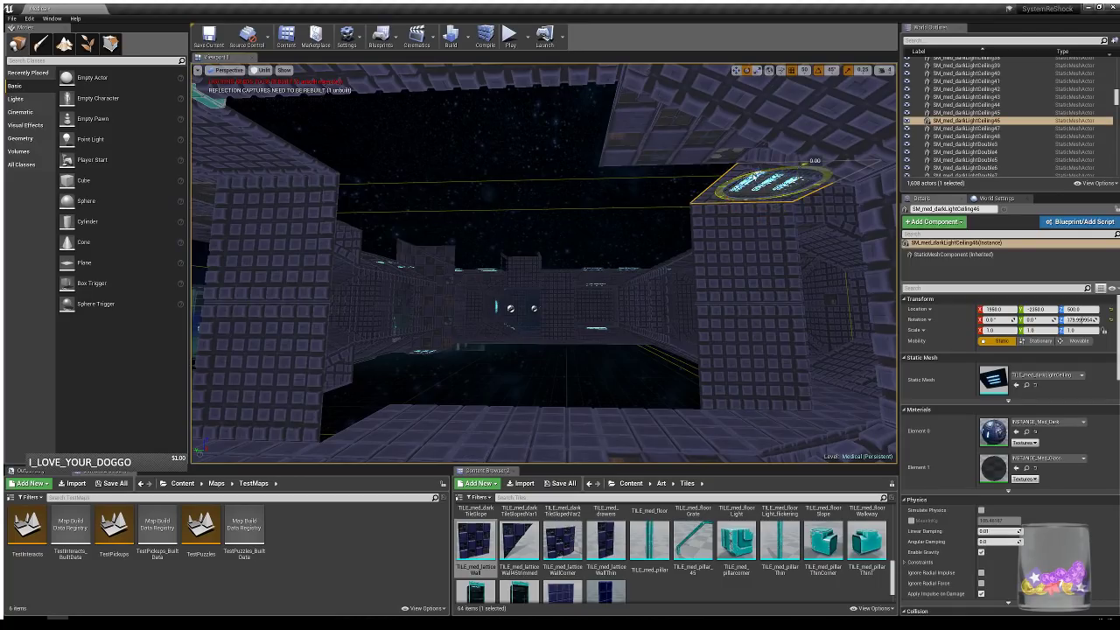
key("w")
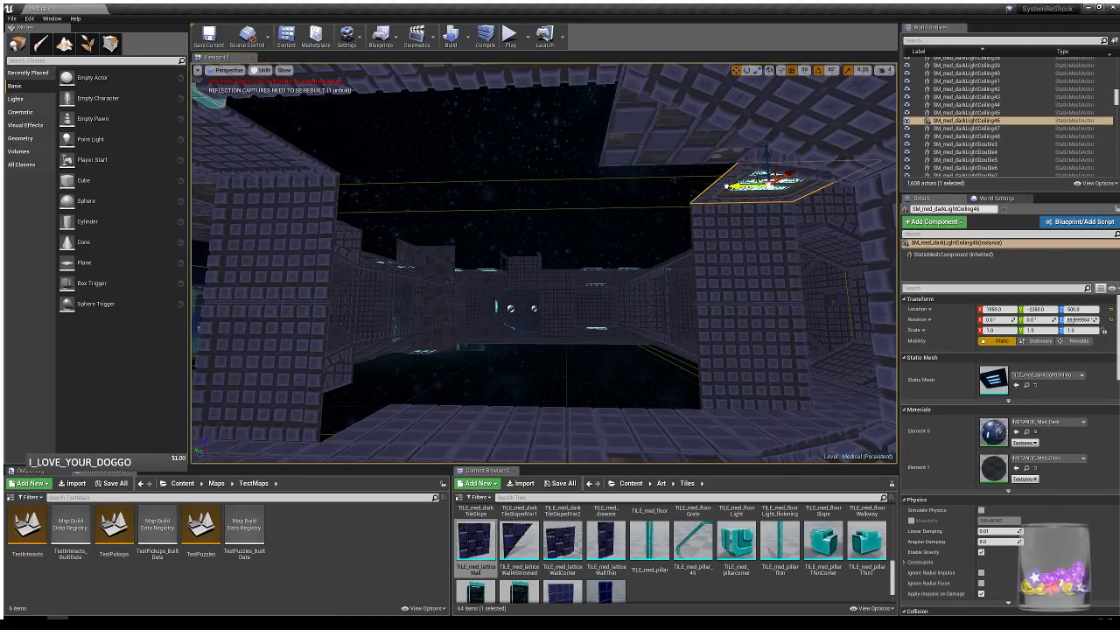
left_click_drag(735, 196, 392, 192, "alt")
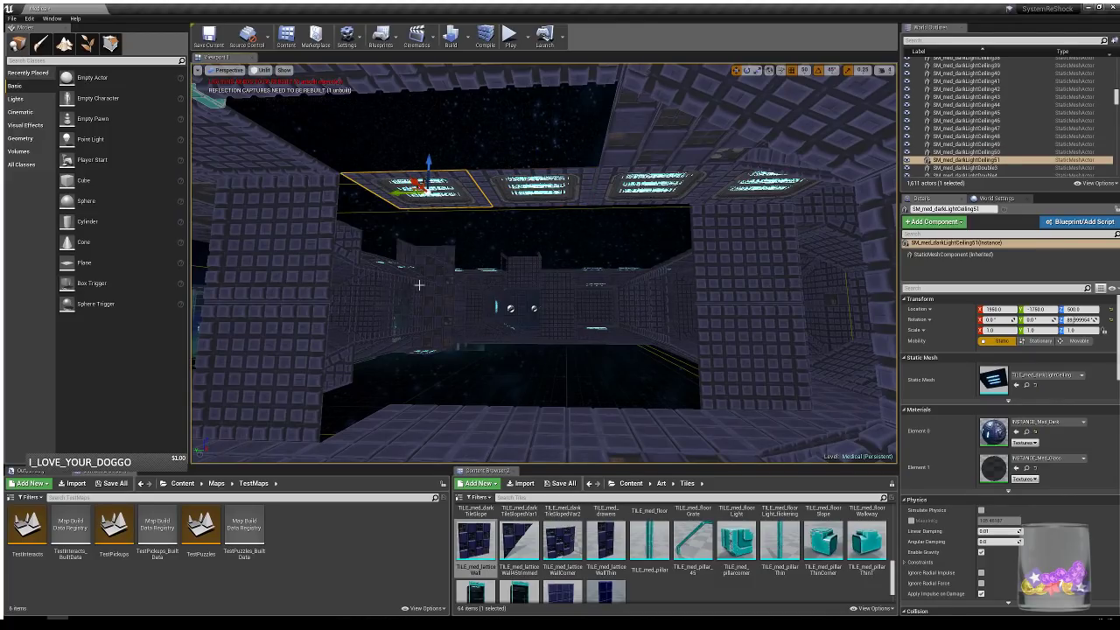
- Copy the two stacked dark tiles at the corridor opening's left side, rotate the copies to -90°, and attach them as a return wall at X 1950
right_click_drag(533, 299, 533, 307)
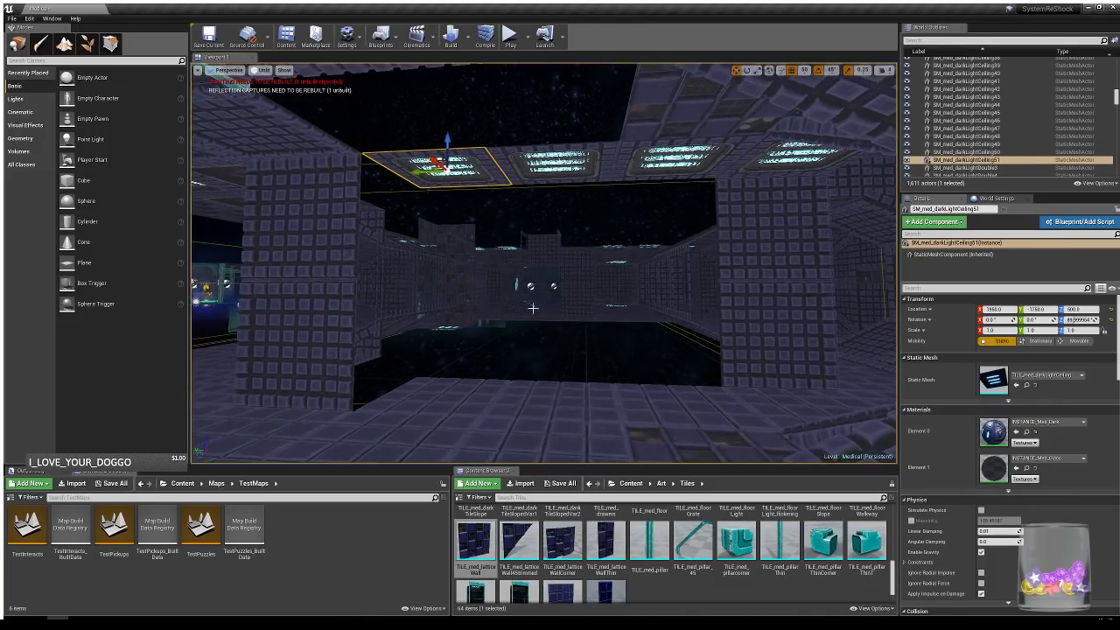
left_click(320, 223)
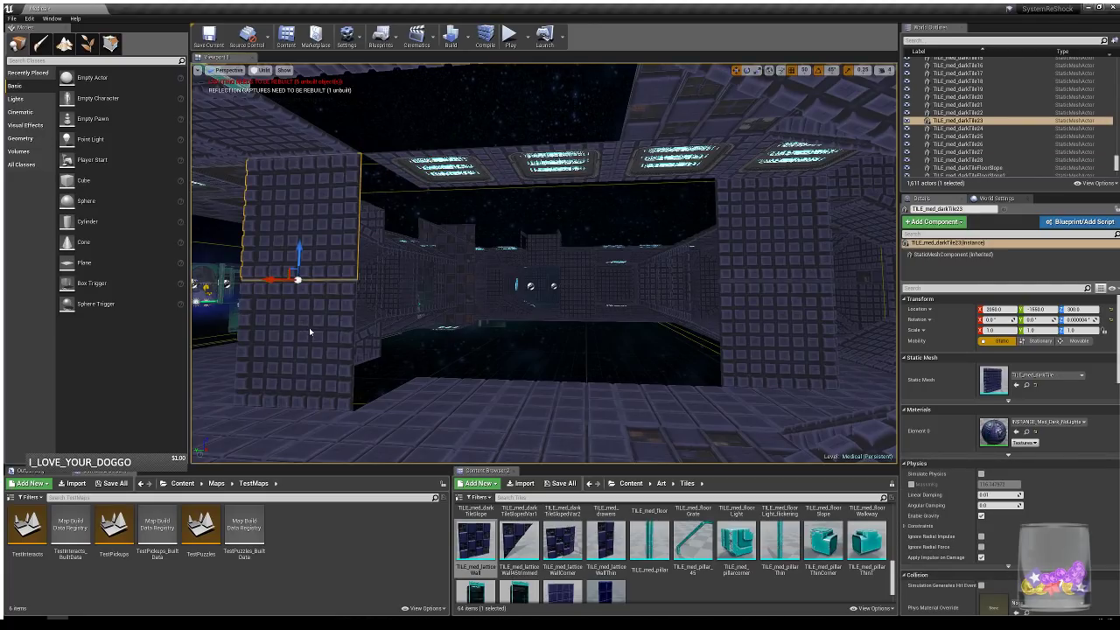
left_click(339, 329, "ctrl")
right_click_drag(341, 328, 569, 334)
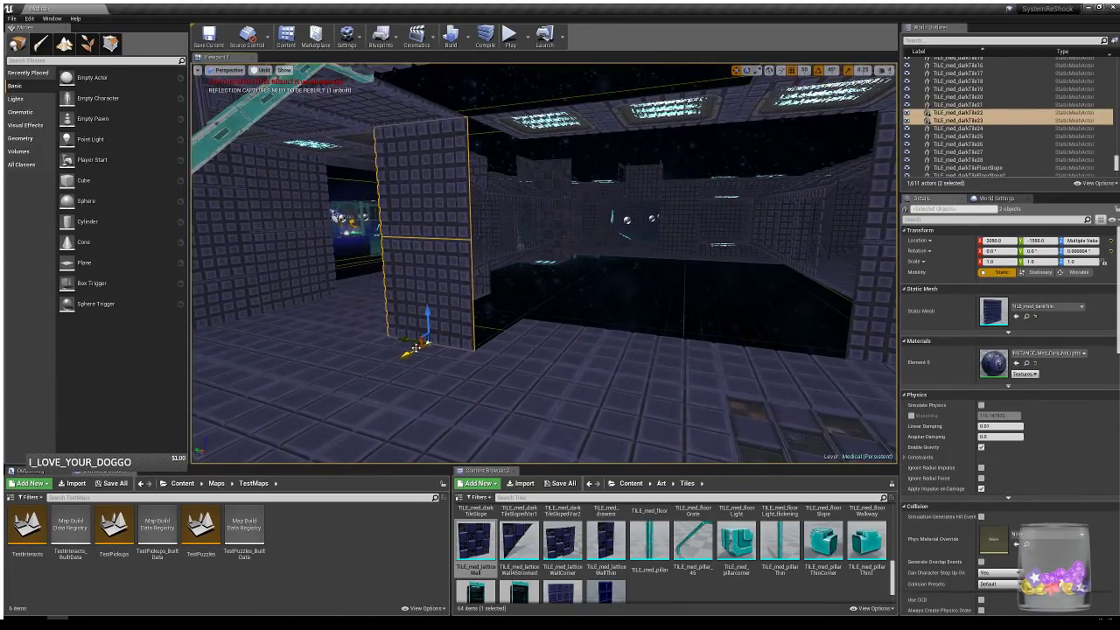
left_click_drag(424, 344, 503, 330, "alt")
left_click_drag(591, 319, 467, 235)
key("e")
key("w")
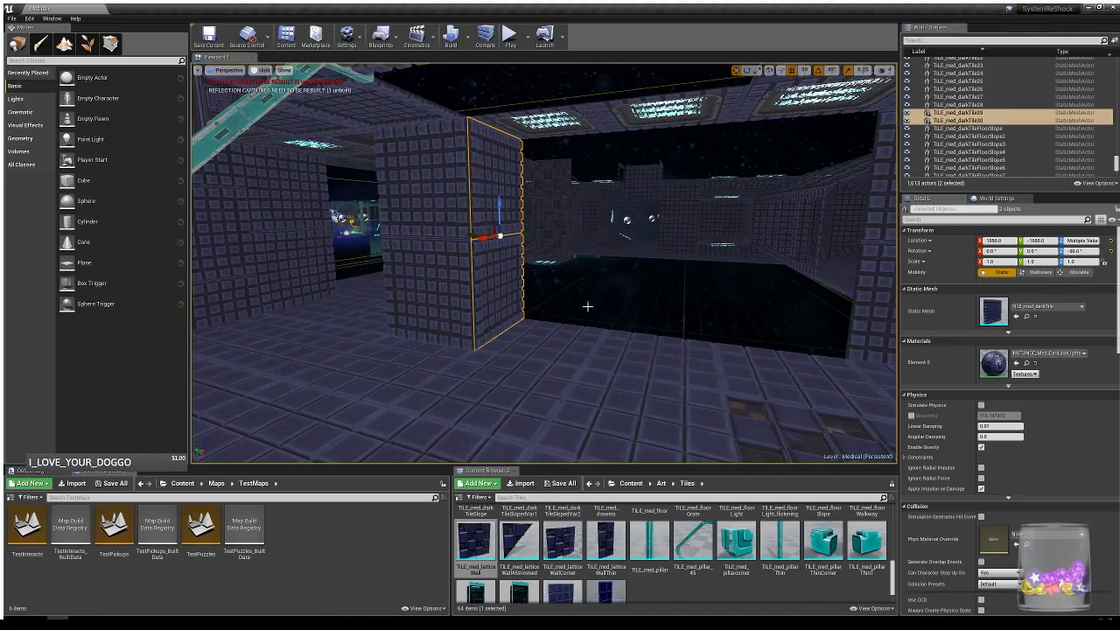
- Place TILE_med_darkTileFloorSlope tiles at X 1750, Z 100, at Y -2150 and -1750, and stand a TILE_med_darkTile above each slope
right_click_drag(588, 306, 667, 319)
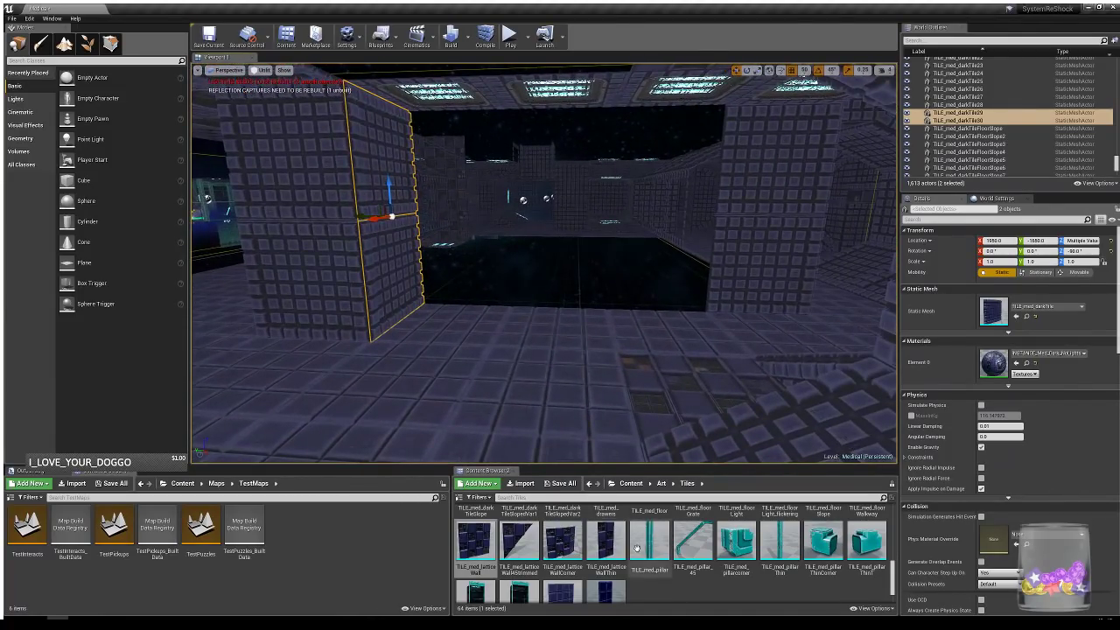
scroll(674, 547, "up", 2)
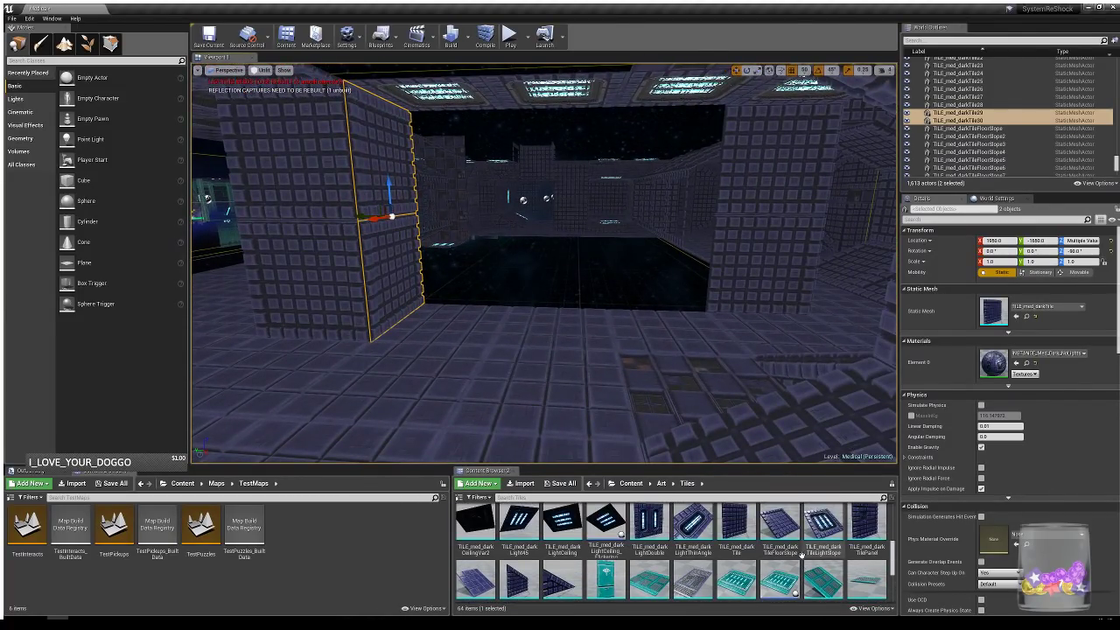
left_click_drag(800, 553, 654, 306)
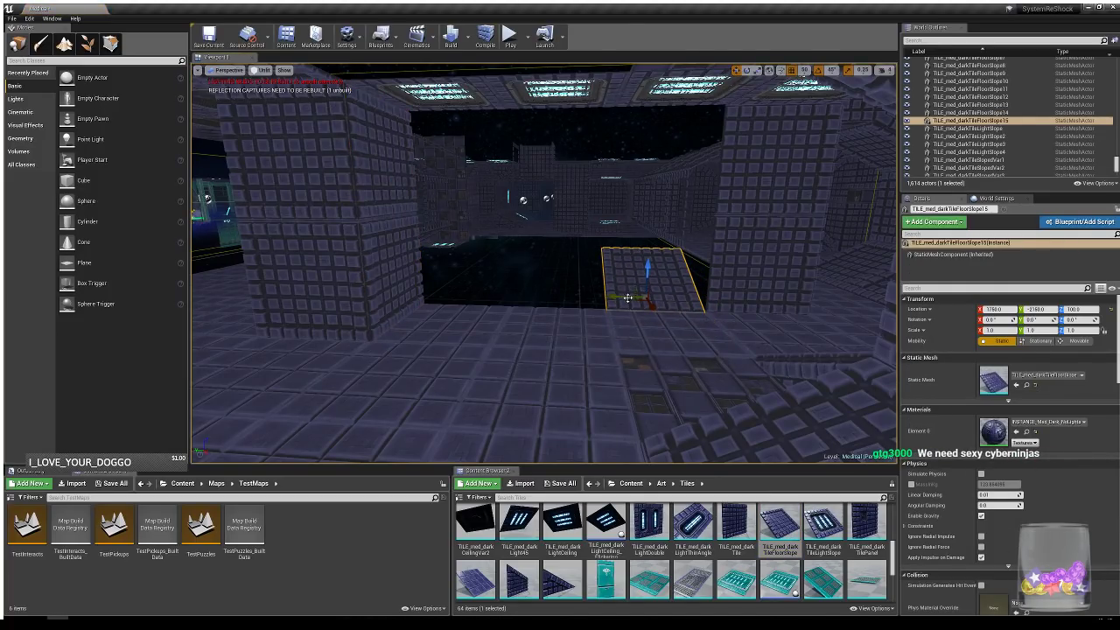
left_click_drag(617, 299, 449, 297, "alt")
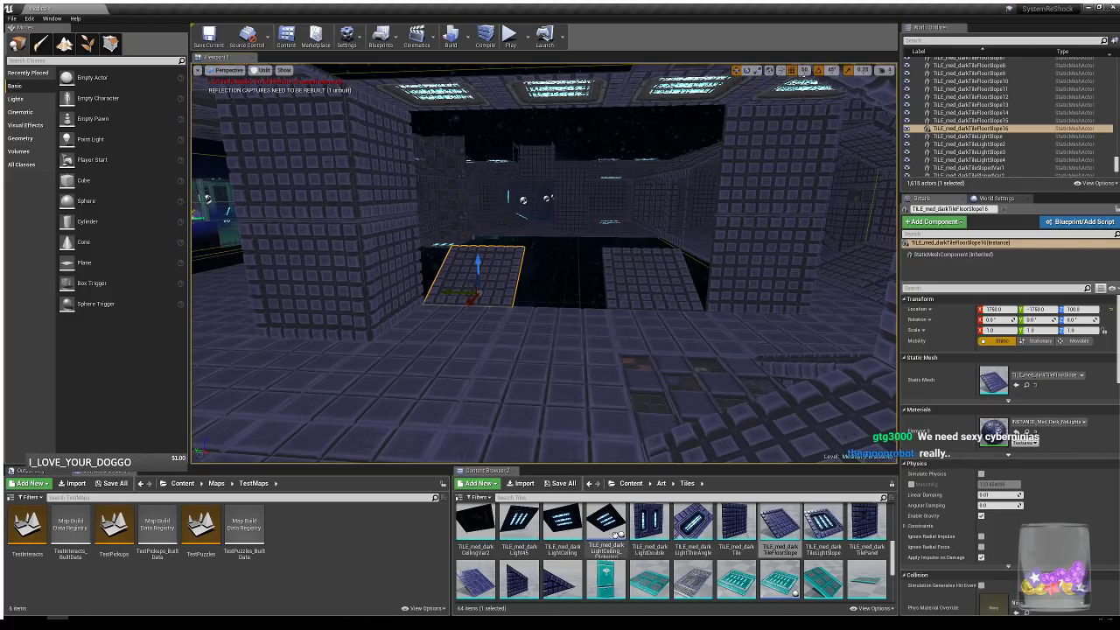
left_click_drag(735, 525, 472, 133)
- Copy the left floor slope upward, flip the copy 180° at Z 500 as a ceiling slope, and duplicate it at Y -2150
left_click(492, 263)
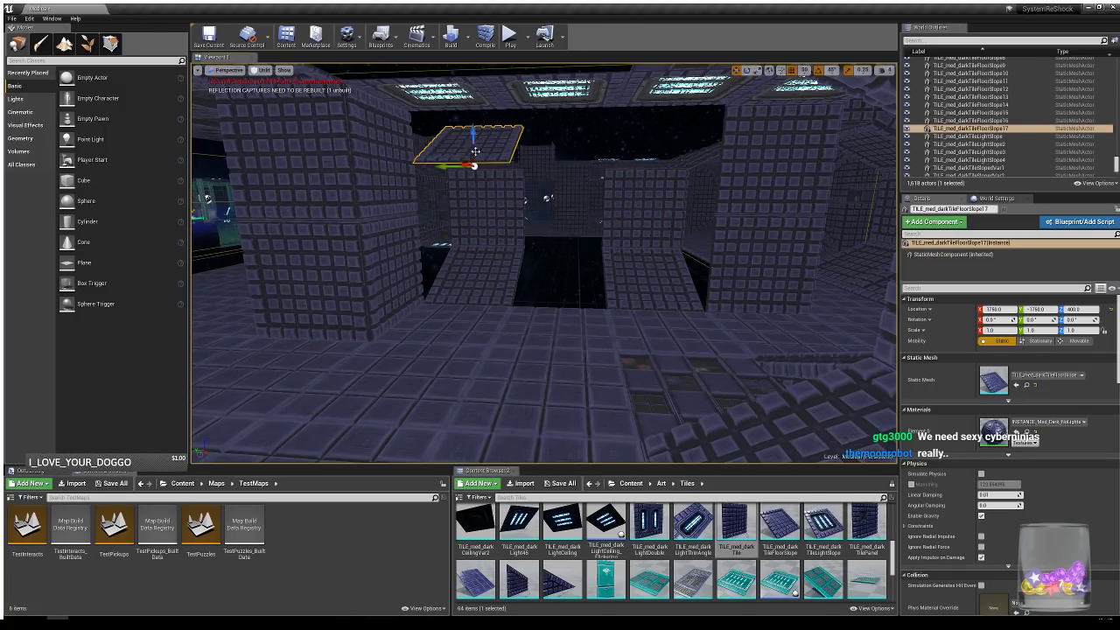
key("e")
left_click_drag(507, 198, 588, 131)
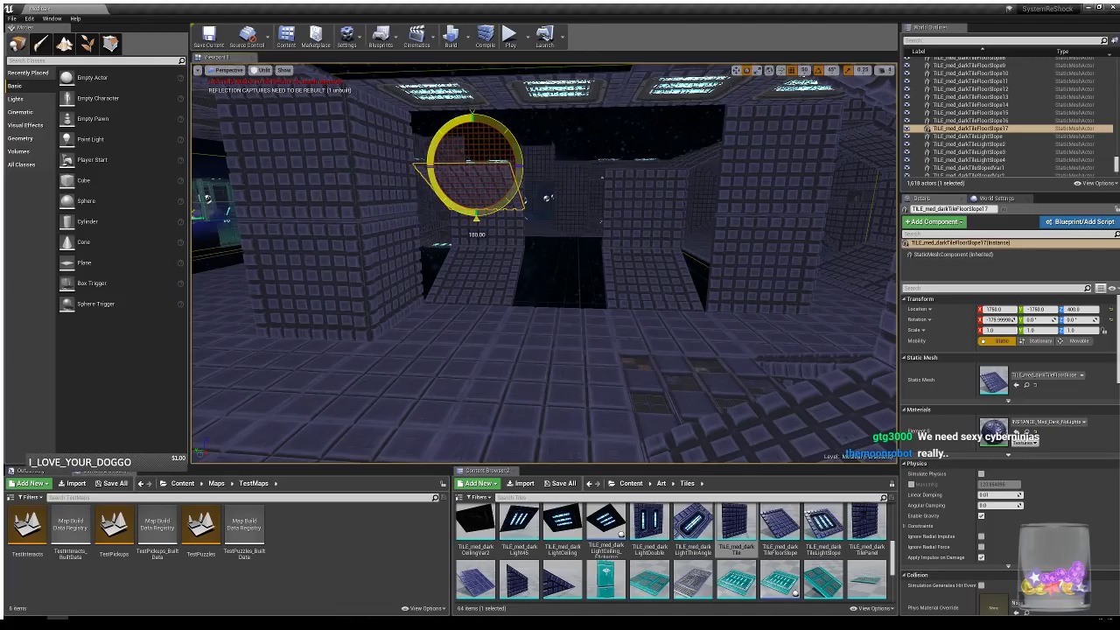
key("w")
left_click_drag(472, 136, 625, 117)
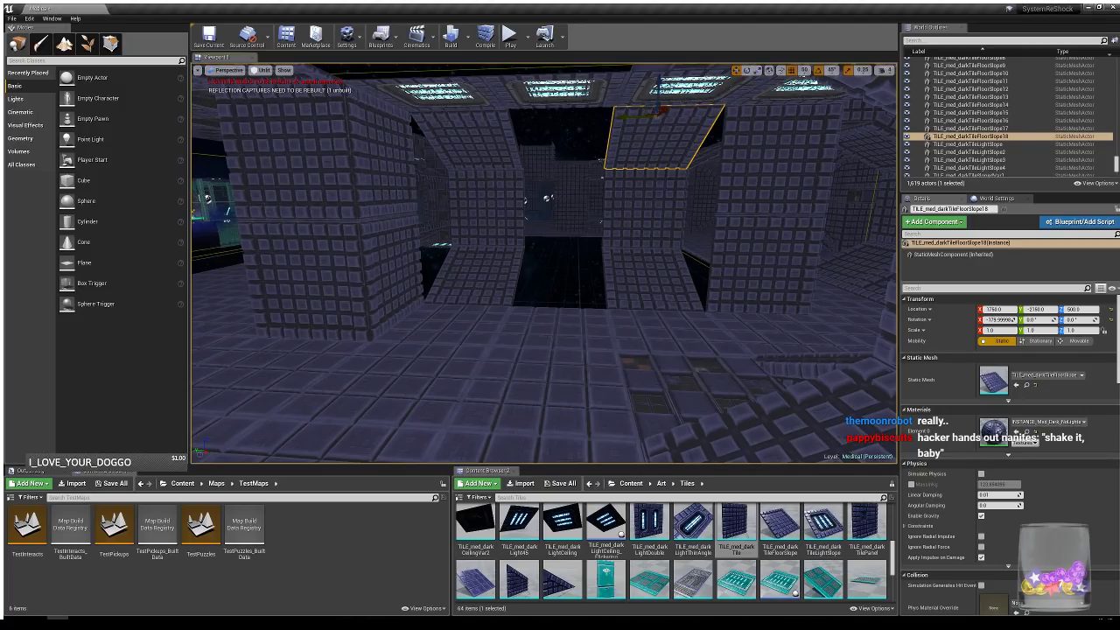
- Place a TILE_med_darkTile at floor level between the two floor slopes and another above it at Z 400 between the ceiling slopes
right_click_drag(659, 197, 645, 199)
right_click_drag(586, 354, 500, 268)
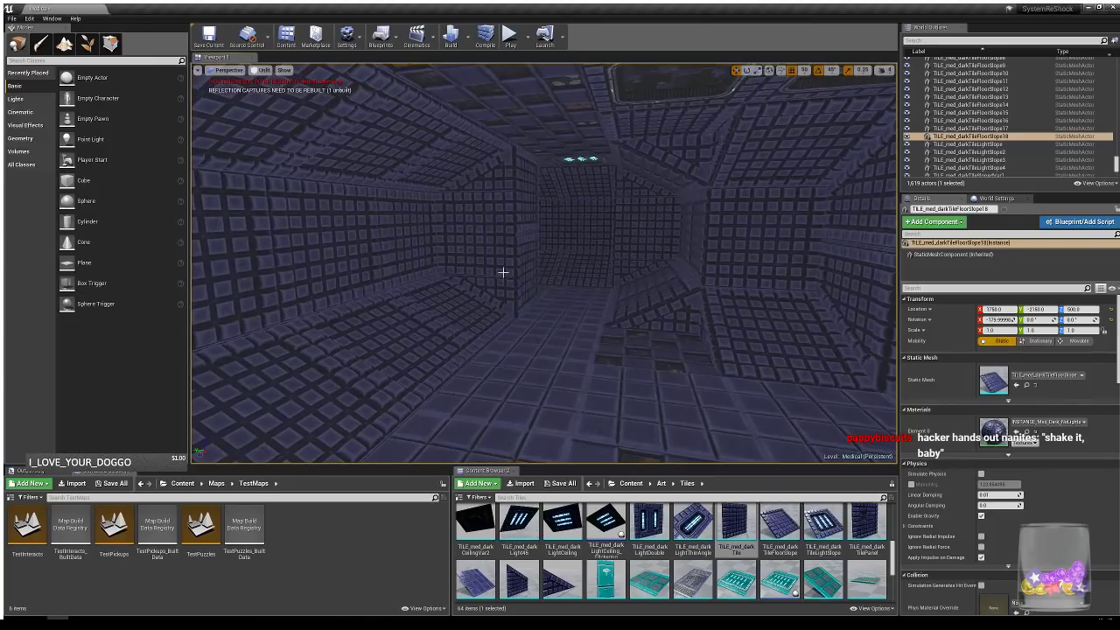
left_click(524, 288)
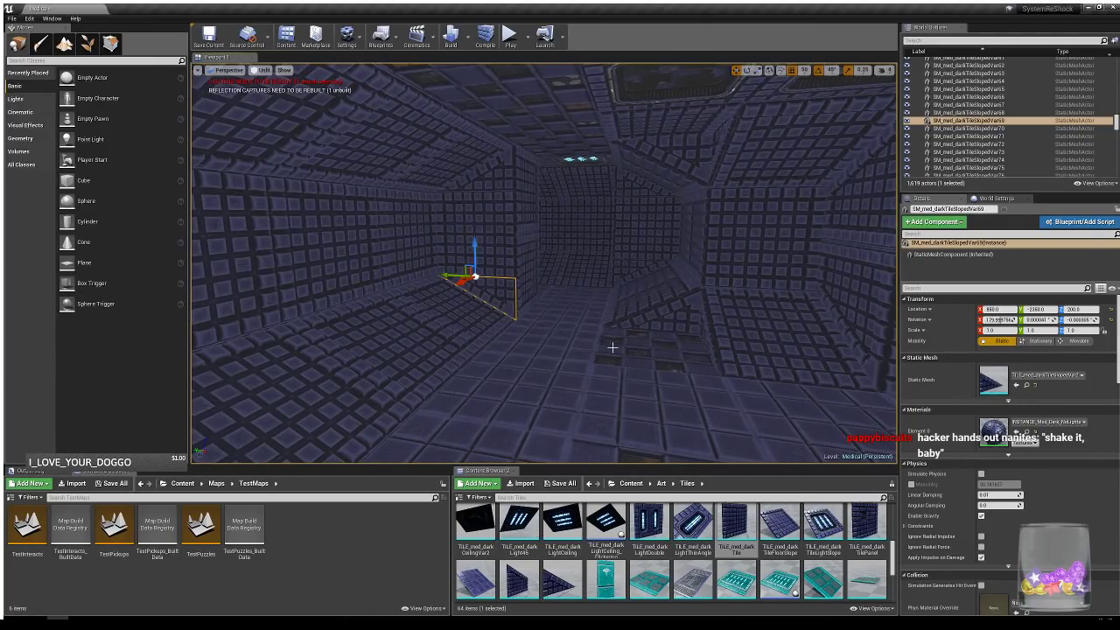
right_click_drag(612, 348, 602, 347)
scroll(821, 556, "up", 3)
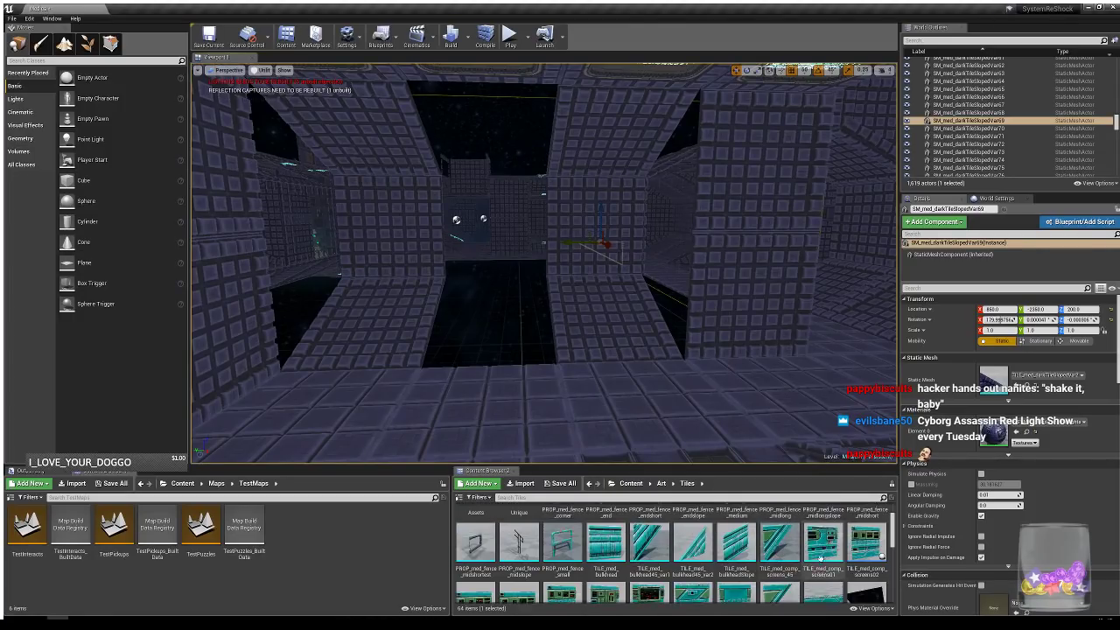
scroll(821, 557, "down", 4)
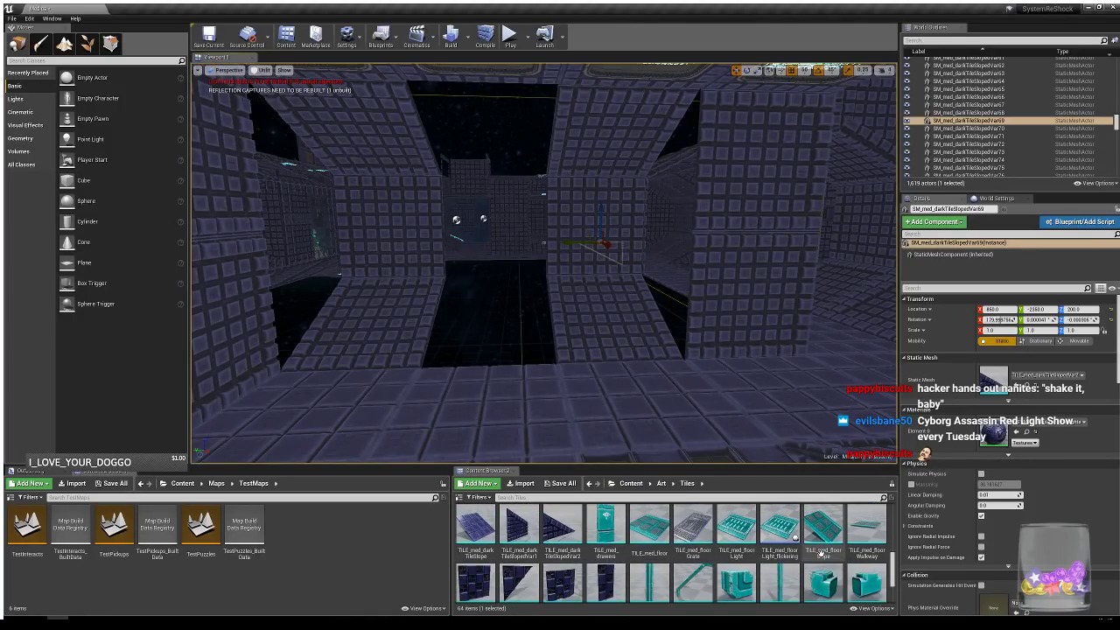
scroll(821, 556, "up", 4)
scroll(894, 553, "up", 3)
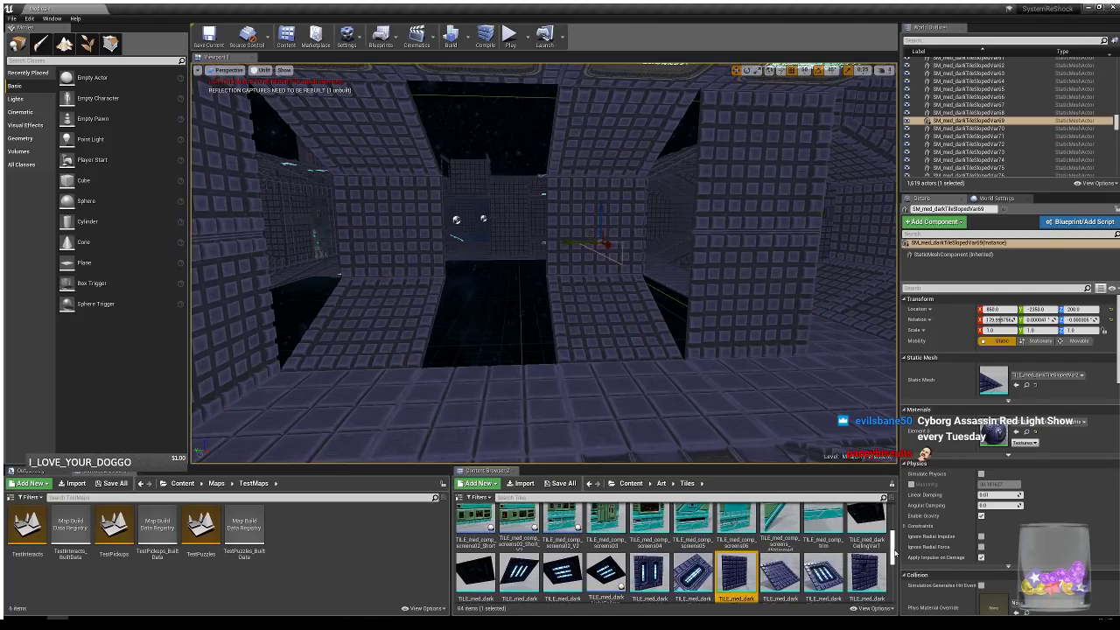
left_click_drag(736, 581, 531, 125)
scroll(636, 395, "down", 5)
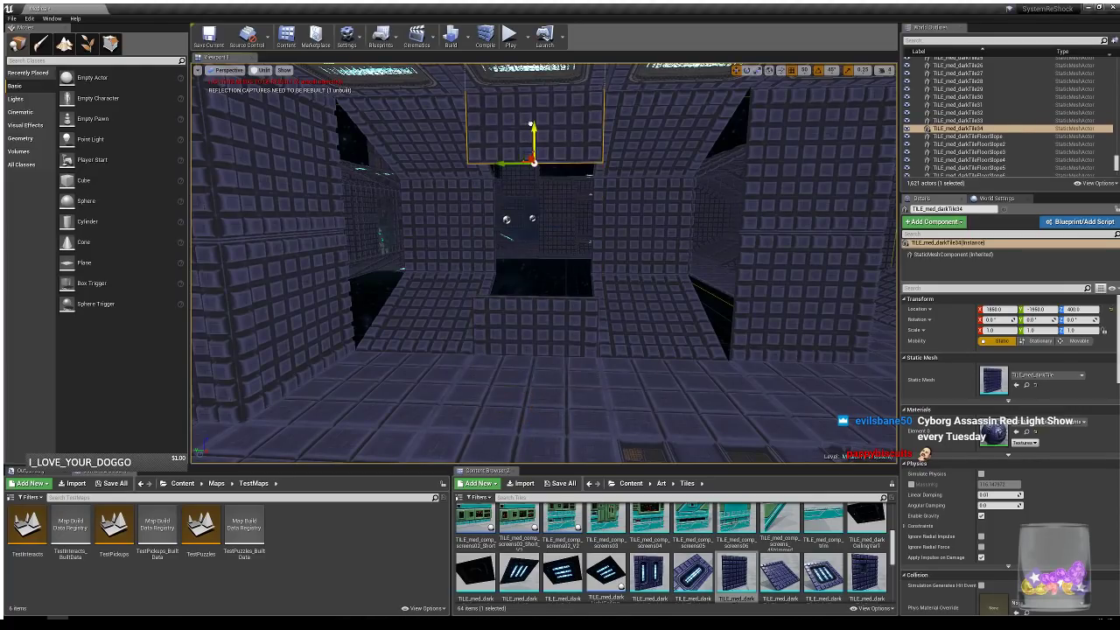
- Copy the triangular sloped tile beside the corridor's floor slope to the floor area in front of the new recess
right_click_drag(586, 303, 678, 304)
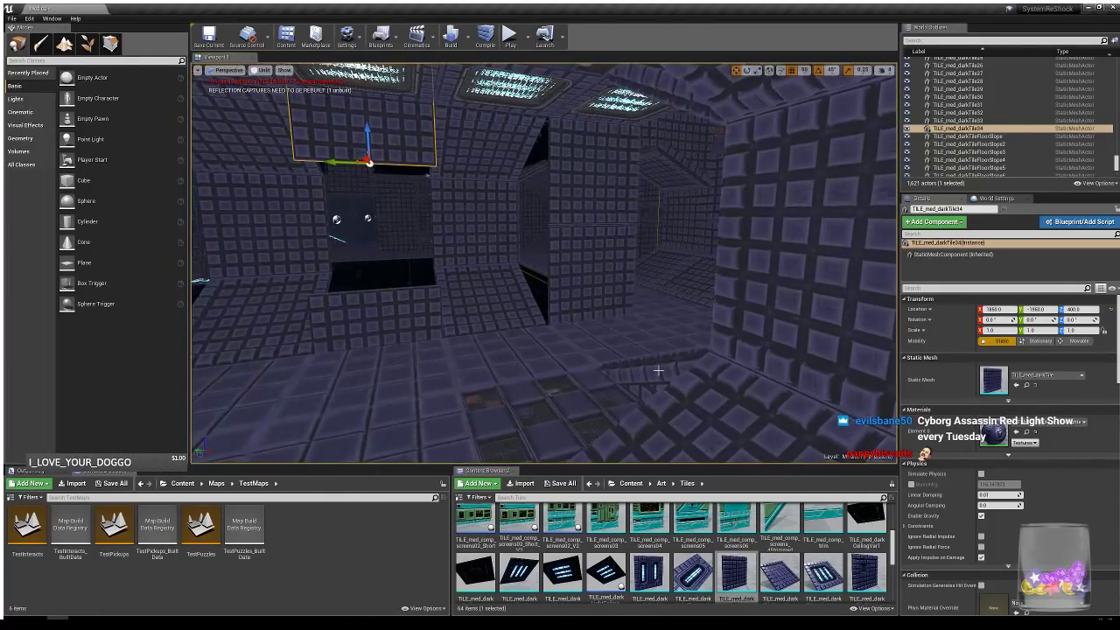
left_click(659, 371)
left_click_drag(637, 401, 468, 360, "alt")
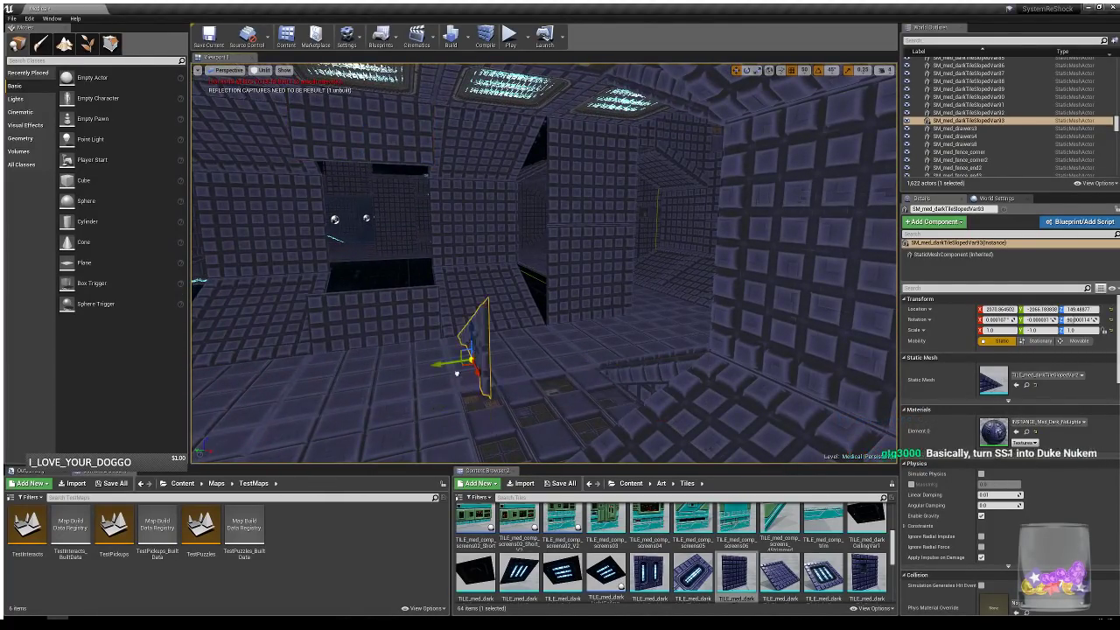
right_click_drag(687, 329, 672, 327)
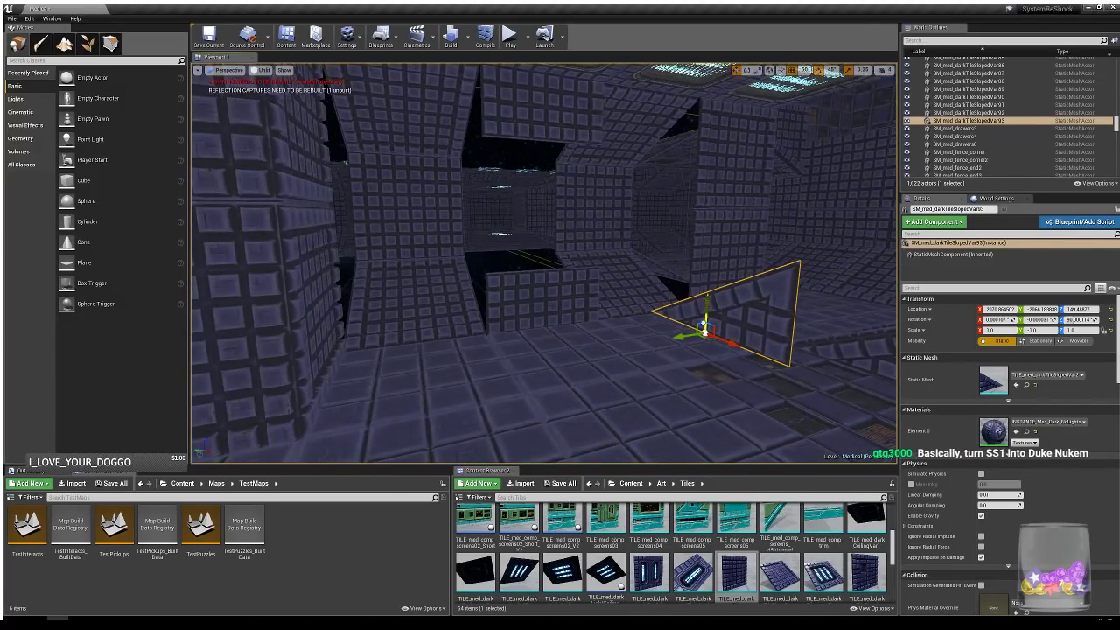
- Rotate the triangular tile to -180° on X and -90° on Z, and snap it to X 1750, Y -2050, Z 200 beside the centre block
key("e")
left_click_drag(728, 348, 715, 274)
key("w")
right_click_drag(661, 361, 661, 370)
left_click_drag(660, 353, 660, 381)
key("e")
right_click_drag(661, 396, 663, 418)
key("w")
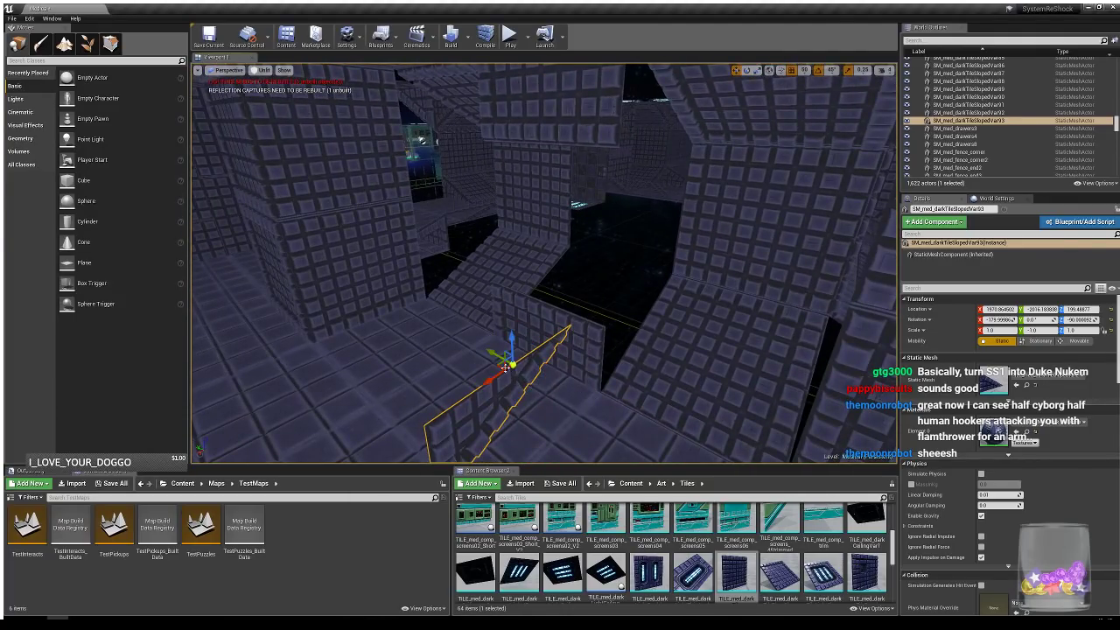
left_click_drag(506, 364, 645, 304)
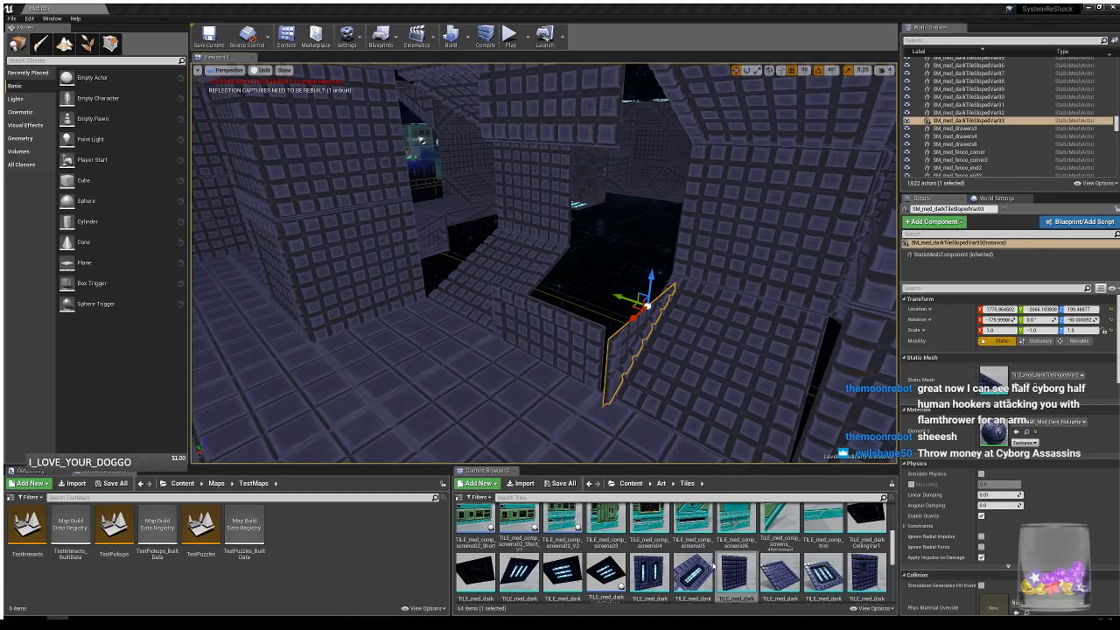
key("ctrl+End")
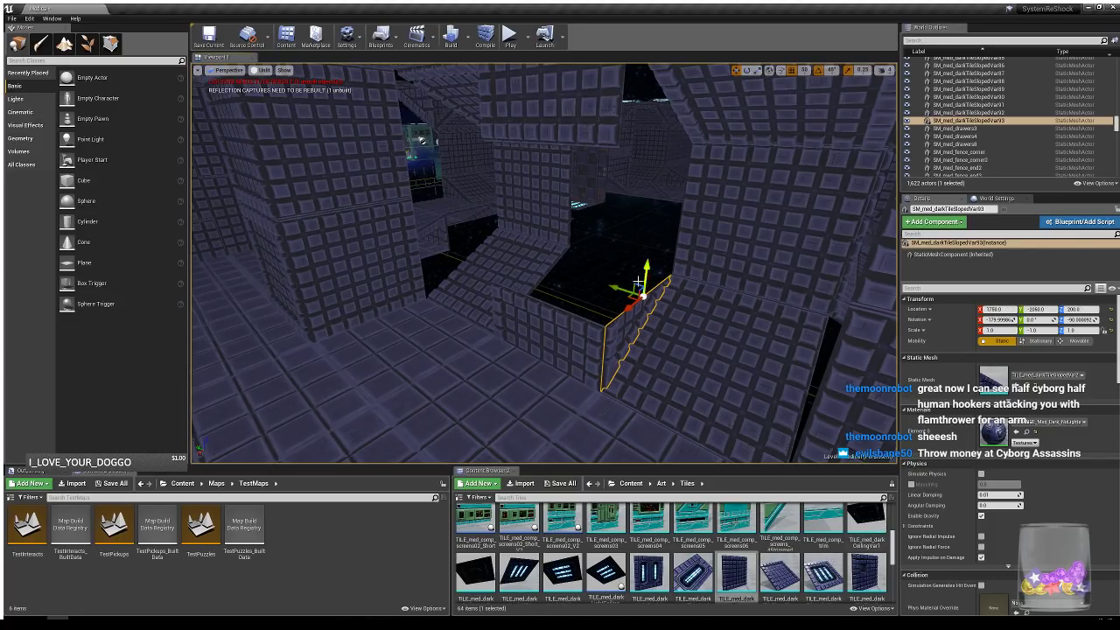
- Copy the triangular tile to Y -1850, rotate it to 90° on Z, and mirror its scale to fit the centre block's other side
left_click_drag(615, 291, 508, 256, "alt")
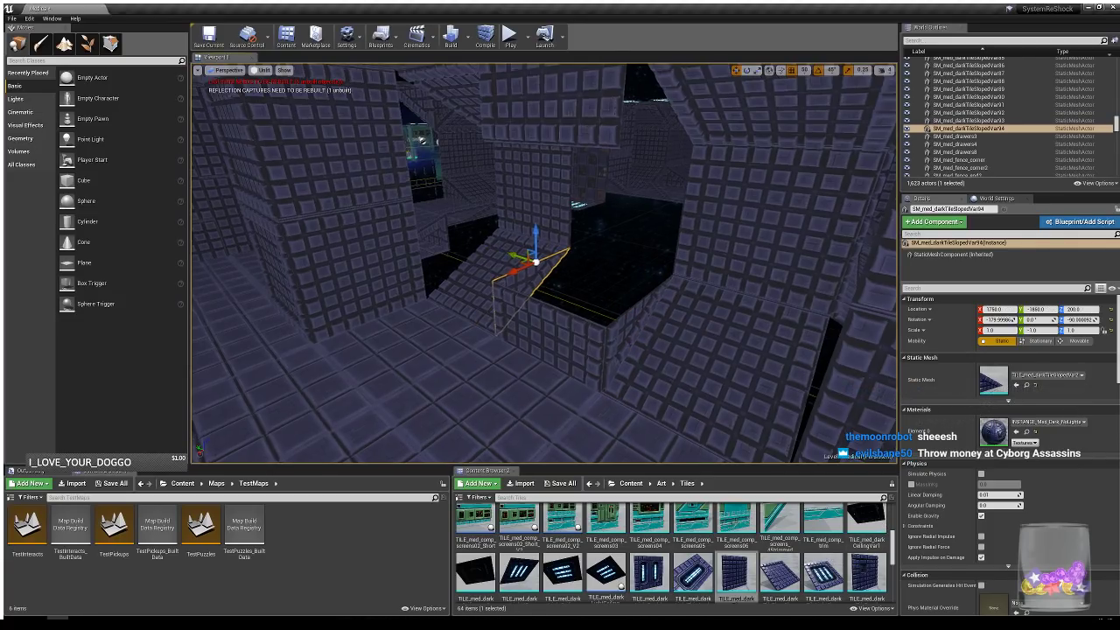
right_click_drag(507, 255, 394, 249)
right_click_drag(518, 318, 636, 317)
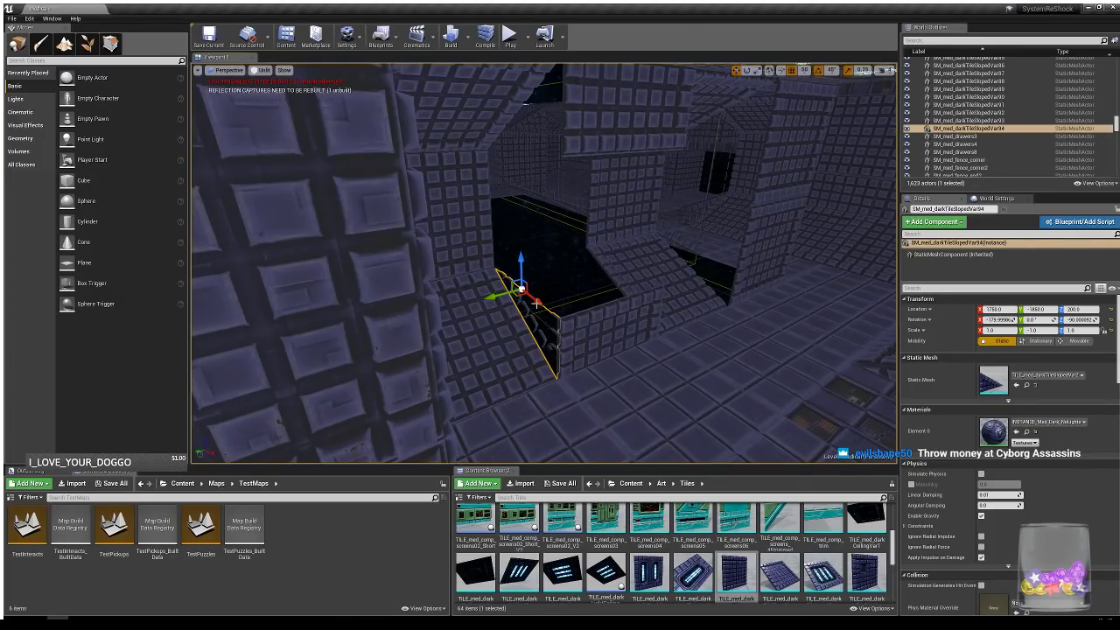
key("e")
left_click_drag(515, 311, 572, 347)
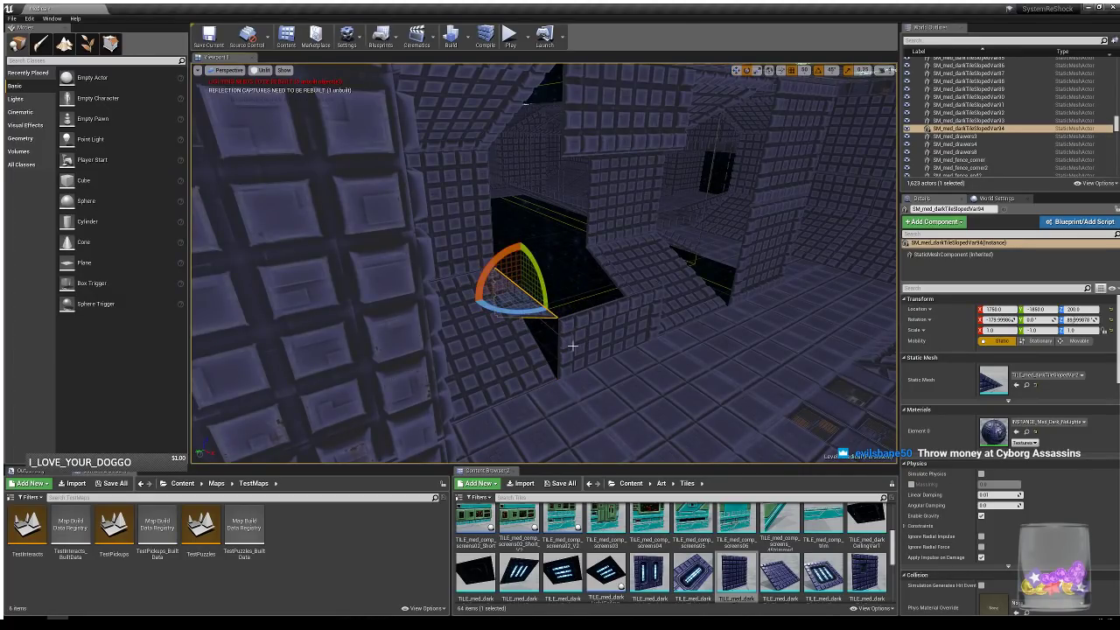
key("w")
left_click(528, 300)
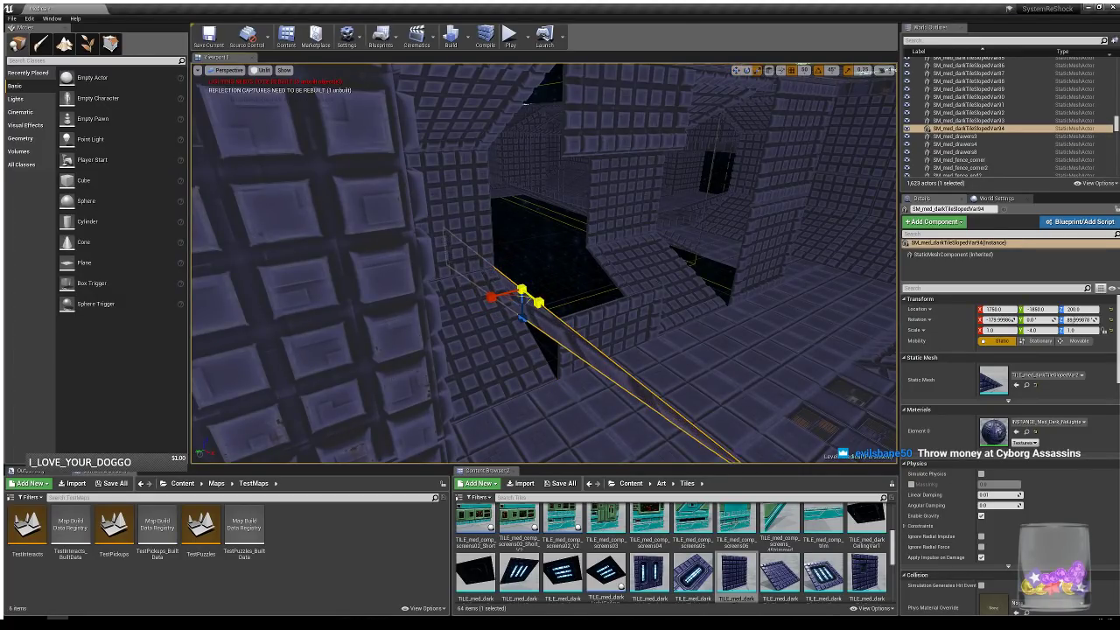
left_click_drag(530, 296, 567, 325)
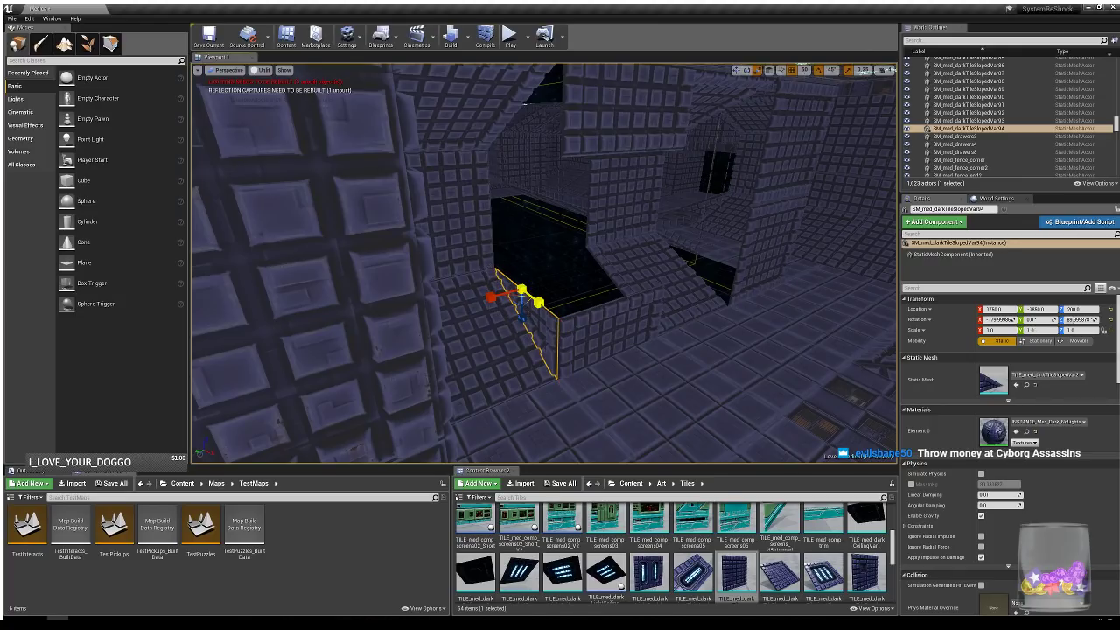
- Copy both triangular side tiles up to Z 400 and flip the copies upside down to close the upper centre block's sides
right_click_drag(616, 316, 632, 337)
key("d")
key("w")
left_click(598, 310, "ctrl")
key("a")
key("s")
left_click_drag(594, 227, 600, 93, "alt")
key("e")
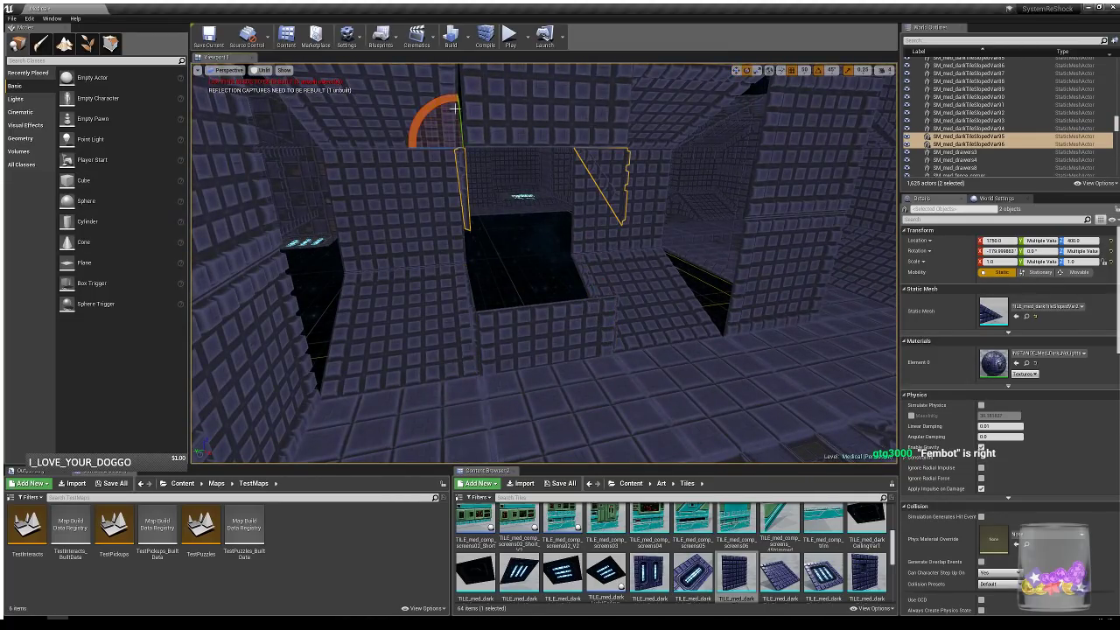
left_click_drag(417, 135, 580, 171)
key("w")
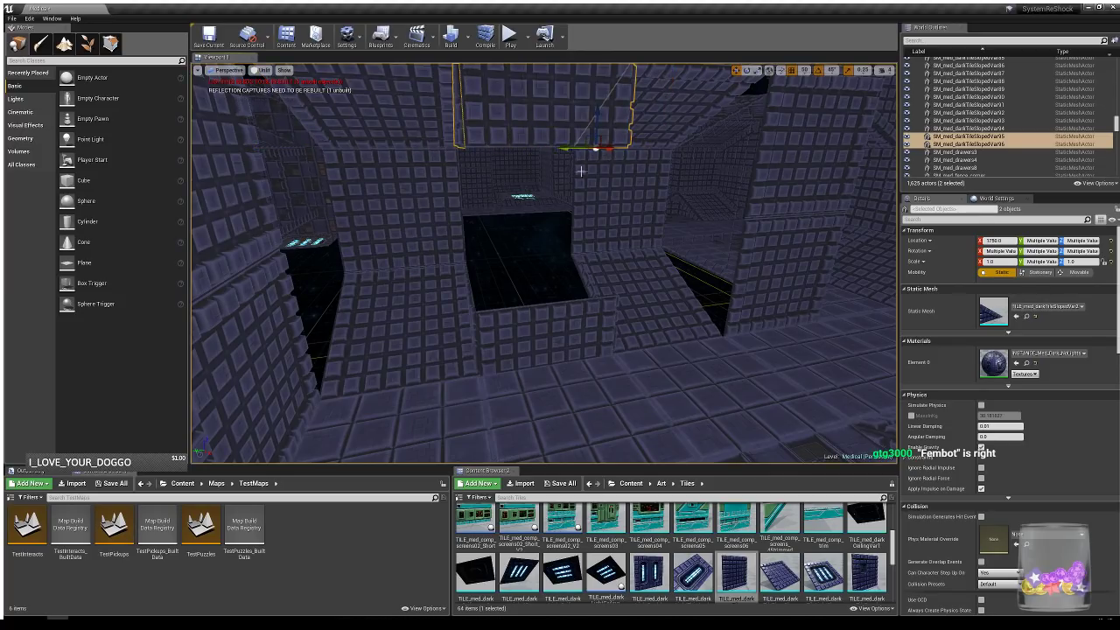
- Copy the left upper and lower triangles to Y -2250, and the right pair to the recess's far left side
left_click(454, 141)
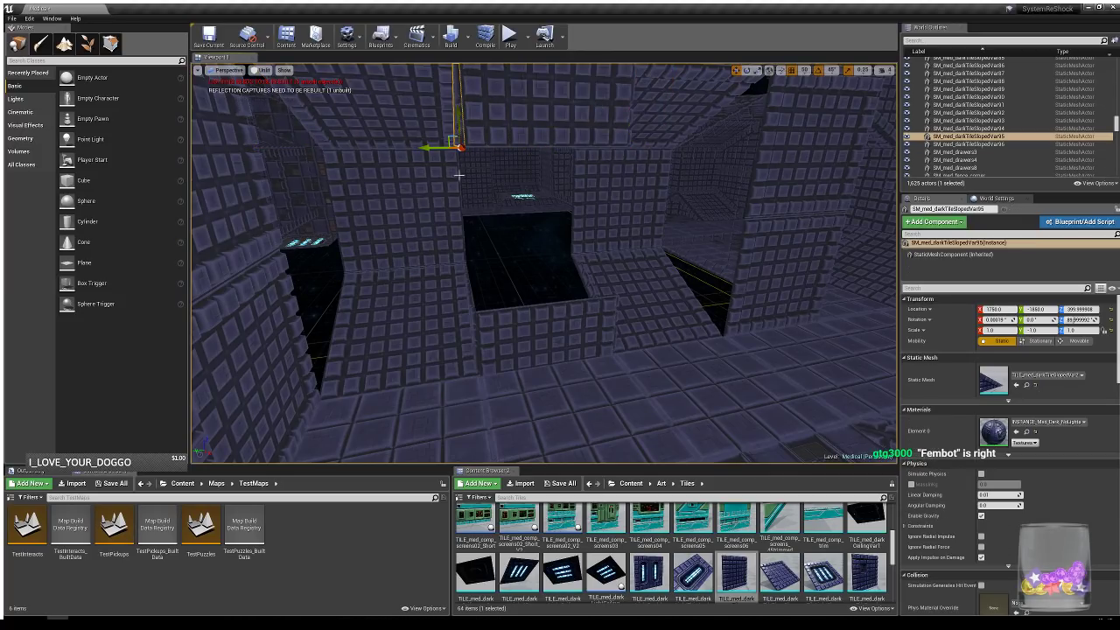
left_click(473, 322, "ctrl")
left_click_drag(435, 286, 672, 280, "alt")
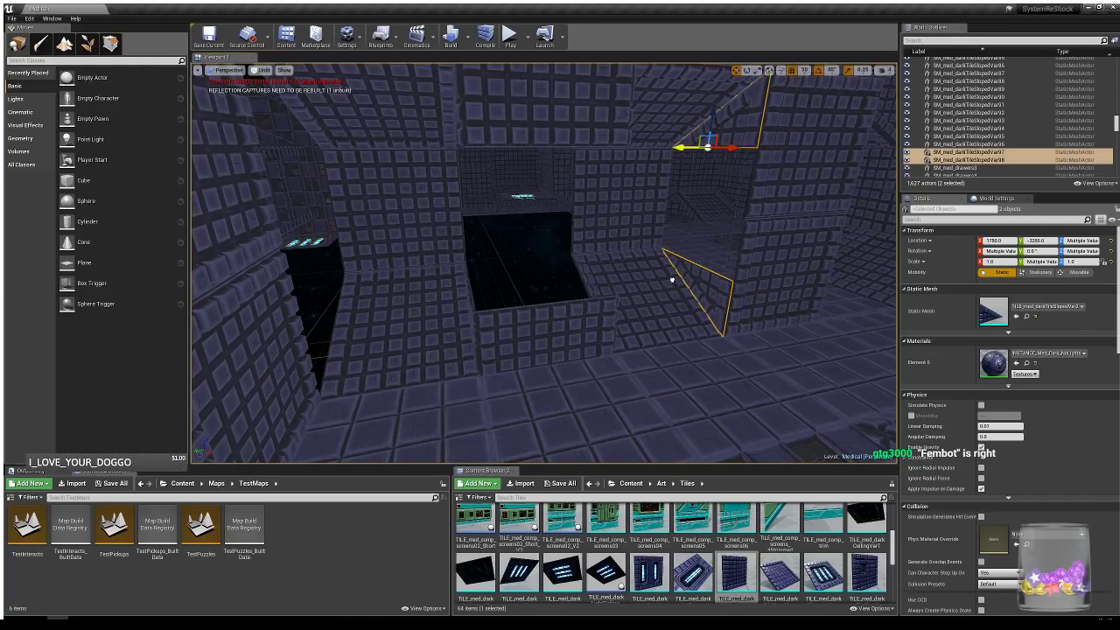
left_click(598, 284)
left_click(594, 279)
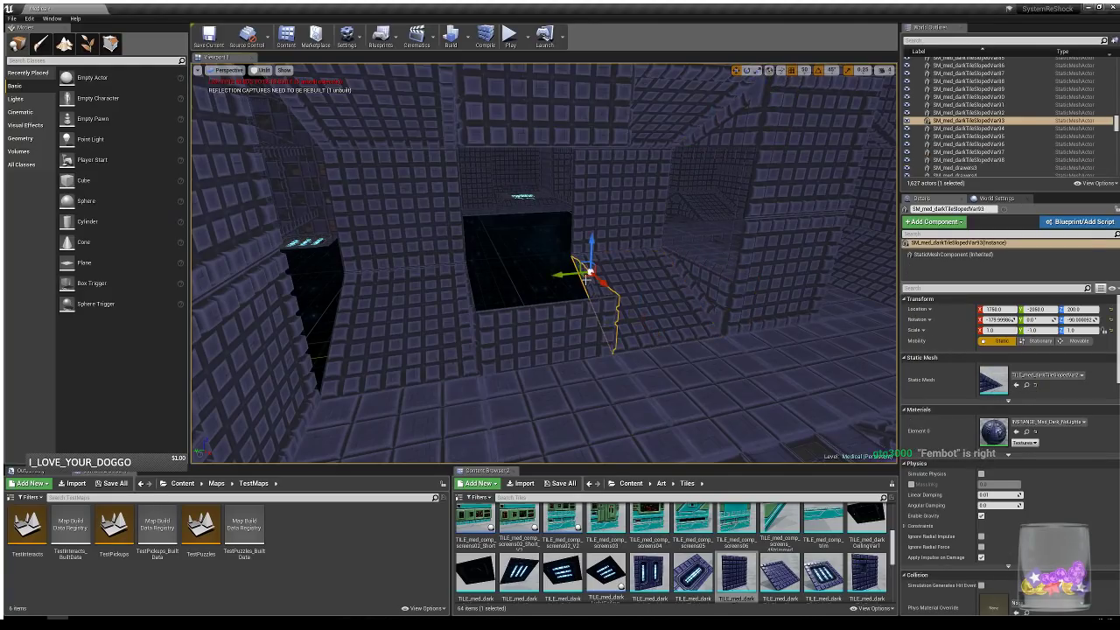
right_click_drag(665, 187, 664, 171)
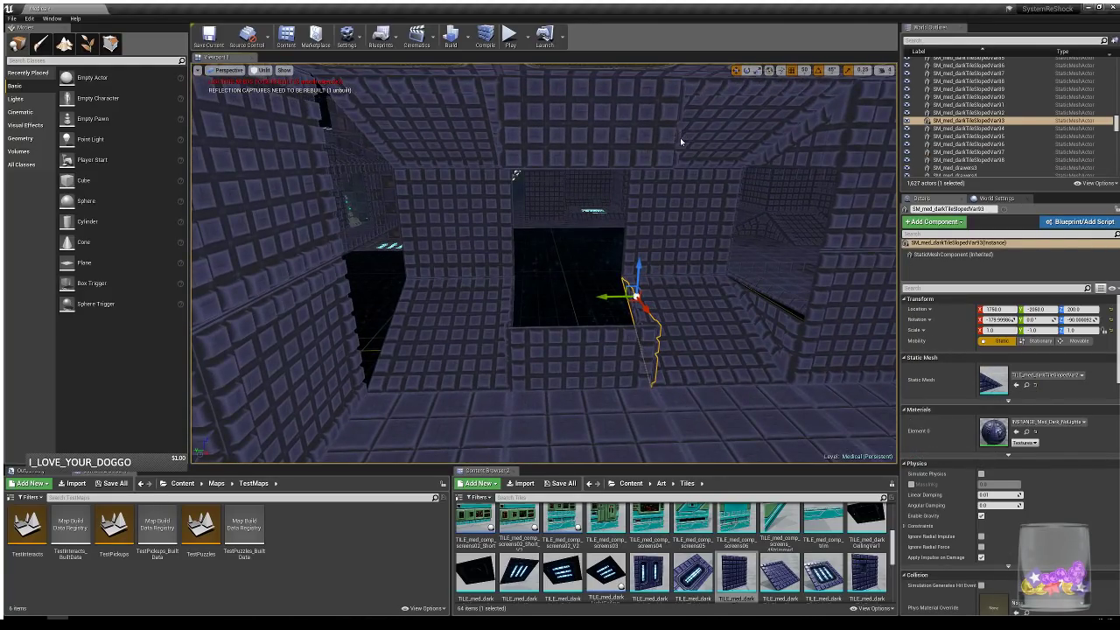
left_click(680, 141, "ctrl")
left_click_drag(616, 170, 340, 172, "alt")
- Copy the dark wall tile above the left slope and rotate the copies to close the recess's two side openings
left_click(447, 276)
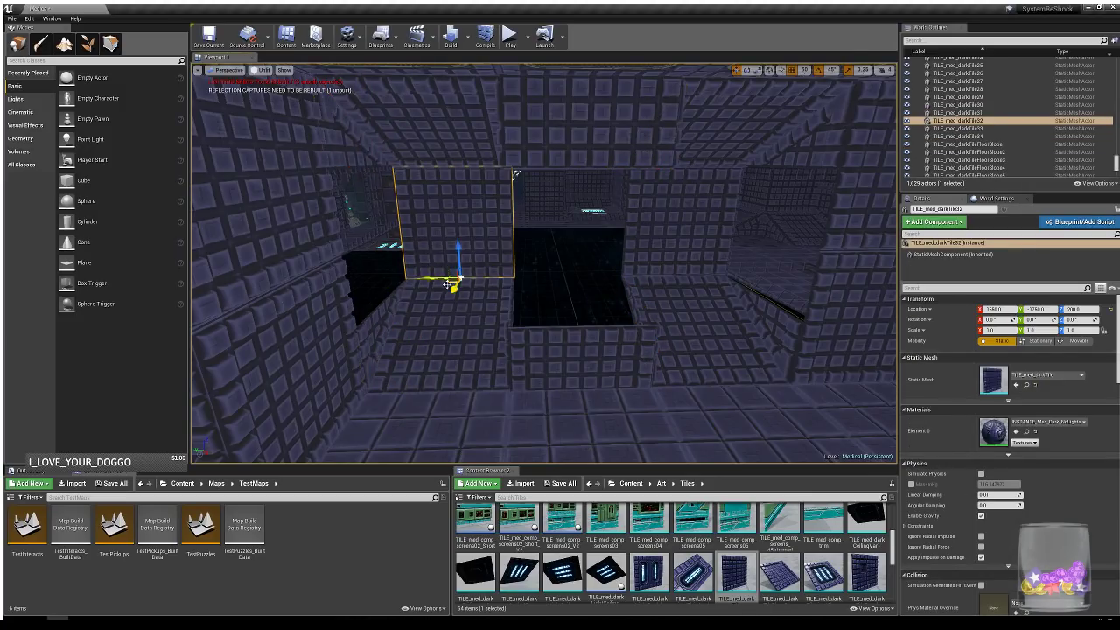
left_click_drag(447, 284, 699, 296, "alt")
key("e")
key("e")
left_click_drag(792, 302, 691, 308)
- Copy the dark wall tile above the right slope to Y -1950, Z 200 to close the central back opening
left_click(662, 251)
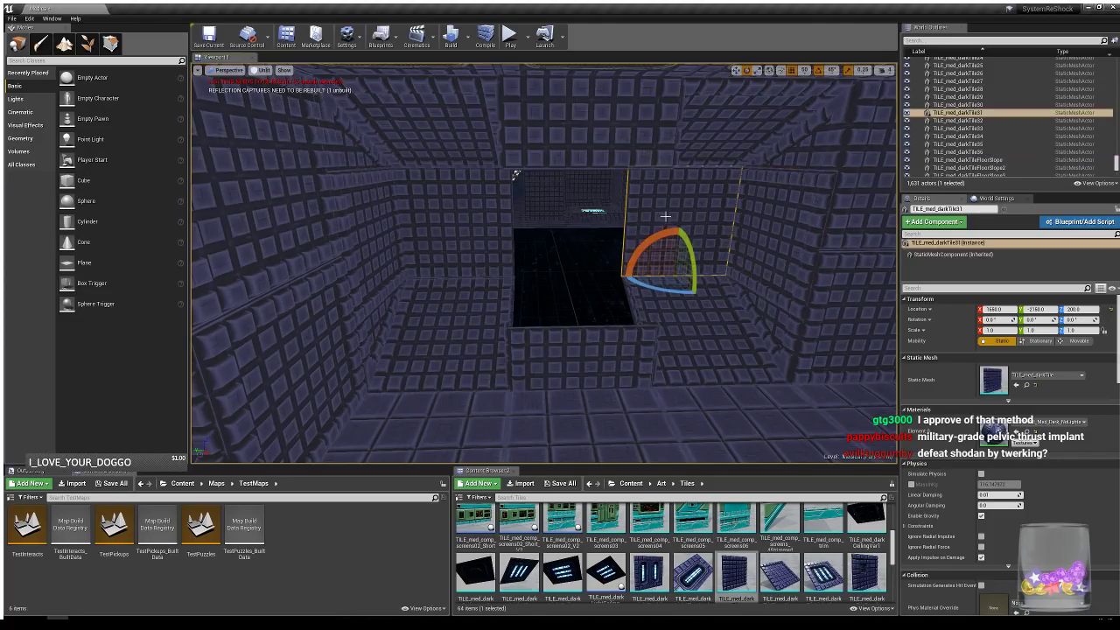
key("w")
left_click_drag(637, 277, 527, 278, "alt")
- Copy the floor tile in front of the centre block onto its open top at X 1750, Y -1850, Z 200
right_click_drag(674, 278, 749, 262)
right_click_drag(692, 295, 690, 312)
scroll(704, 578, "down", 1)
scroll(704, 578, "down", 2)
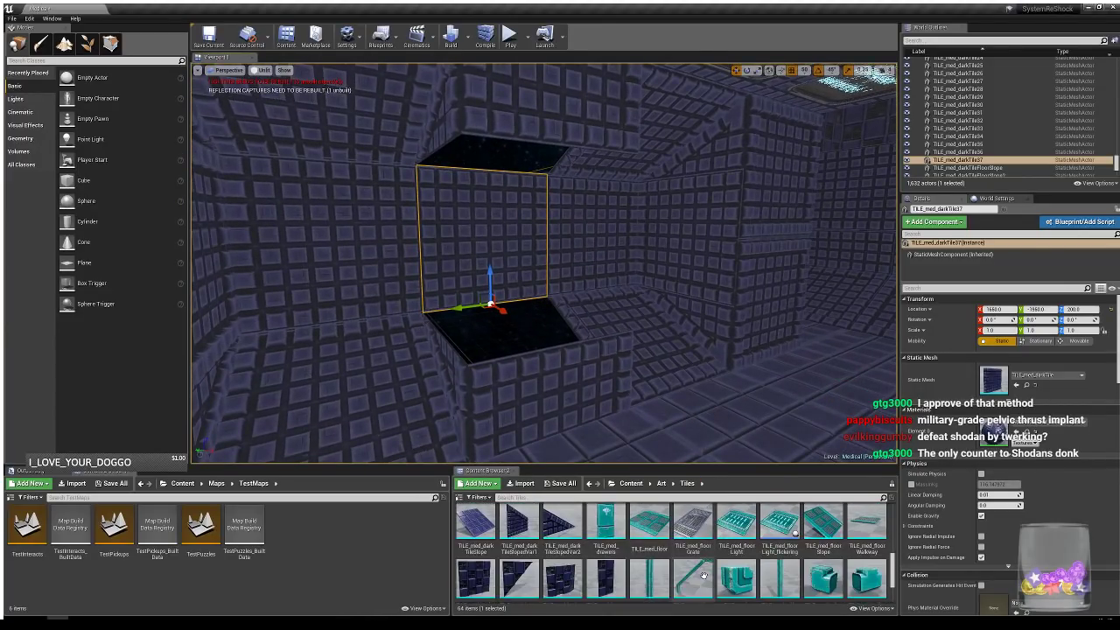
scroll(704, 571, "up", 1)
mouse_move(682, 362)
right_mouse_down()
mouse_move(697, 377)
mouse_move(686, 384)
right_mouse_up()
left_click(510, 437)
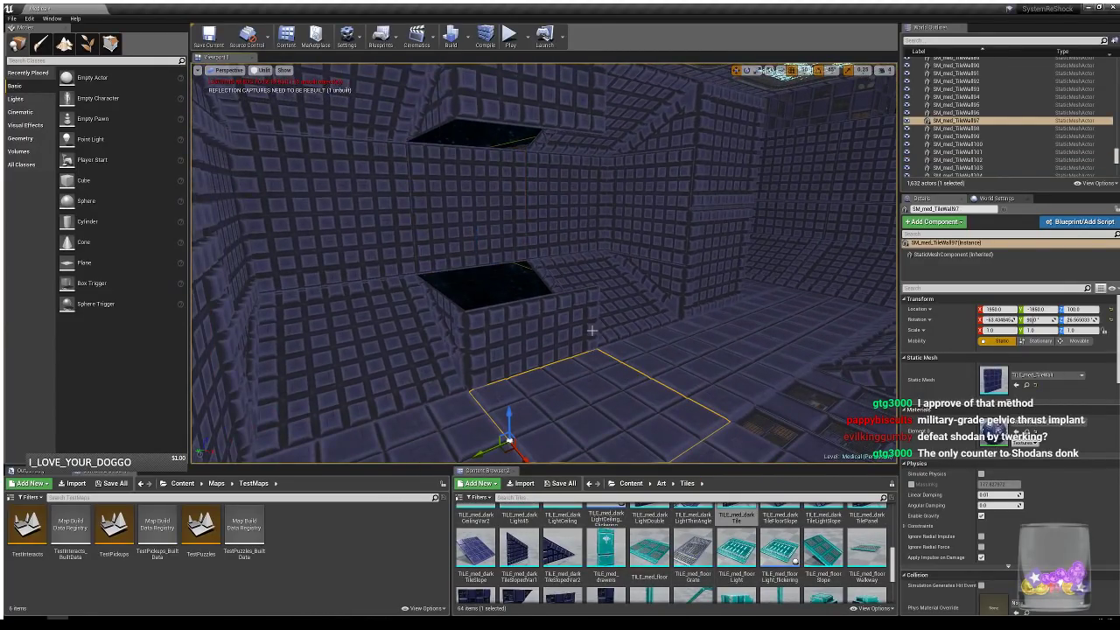
left_click_drag(510, 437, 431, 289, "alt")
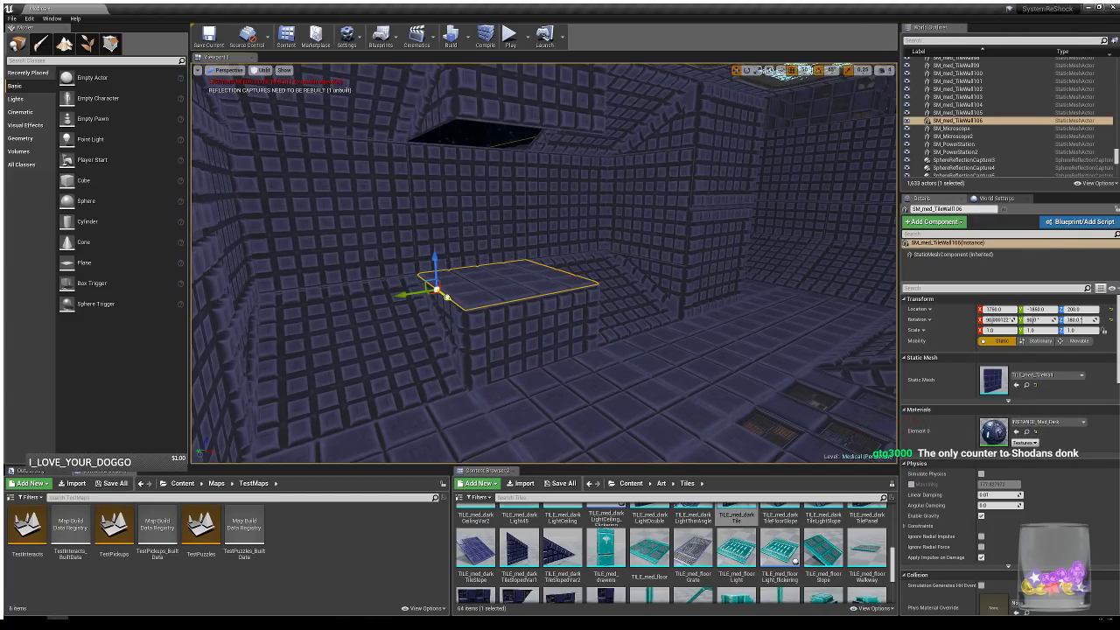
- Place a TILE_med_latticeWall over the hole above the centre block at Z 400, rotated -90° to lie flat as ceiling
scroll(651, 551, "down", 1)
left_click_drag(475, 577, 474, 194)
key("e")
right_click_drag(625, 227, 630, 267)
- Place a PROP_med_fence_midshort on the centre block's side edge at Z 200, turned 90° to run along the edge
scroll(746, 522, "down", 5)
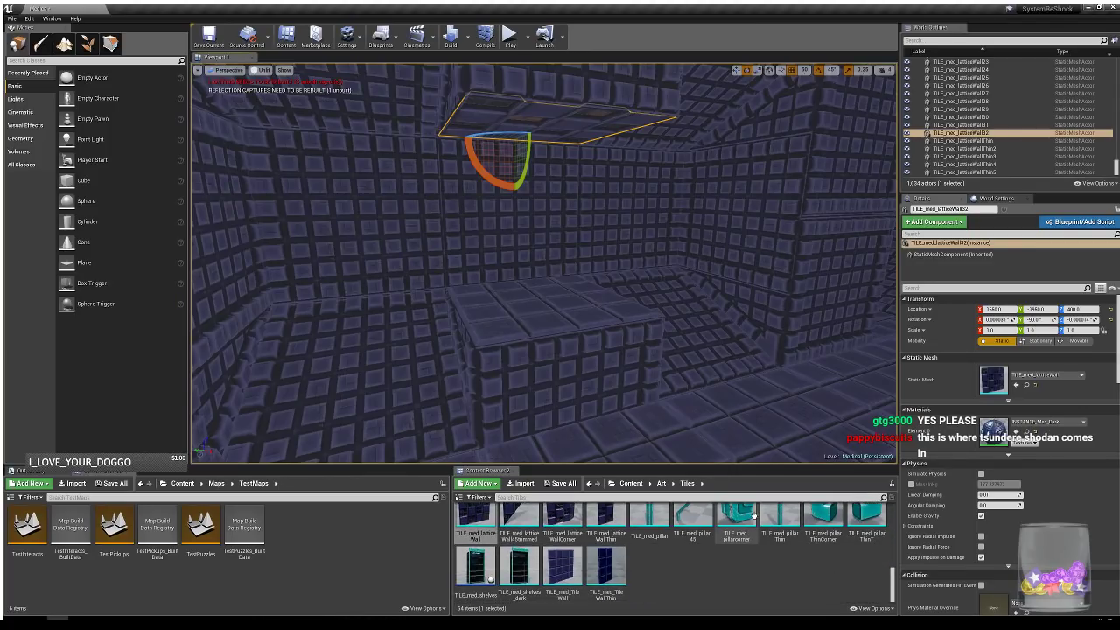
scroll(747, 524, "up", 10)
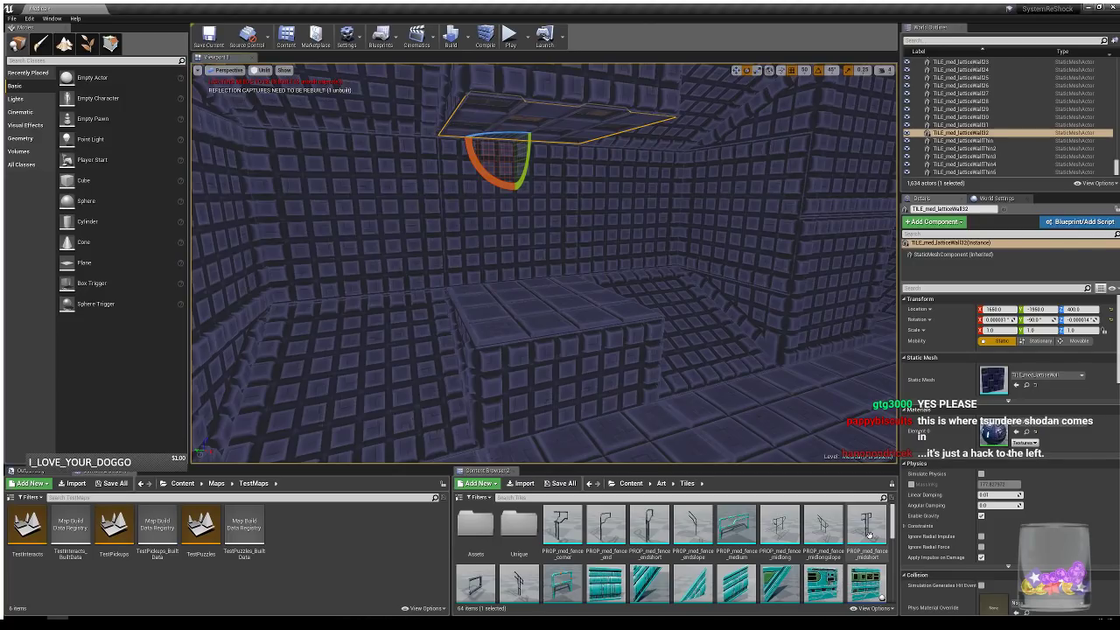
left_click_drag(868, 535, 508, 315)
key("f")
mouse_move(613, 359)
right_mouse_down()
mouse_move(669, 352)
mouse_move(595, 350)
right_mouse_up()
key("w")
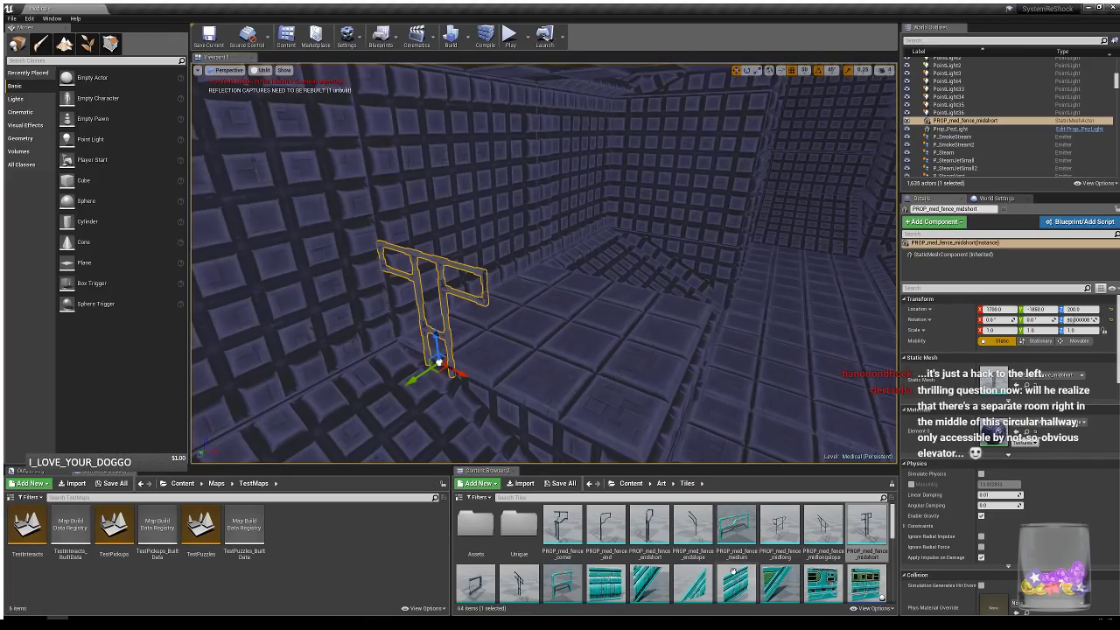
left_click_drag(531, 382, 536, 399)
key("e")
left_click_drag(568, 456, 626, 450)
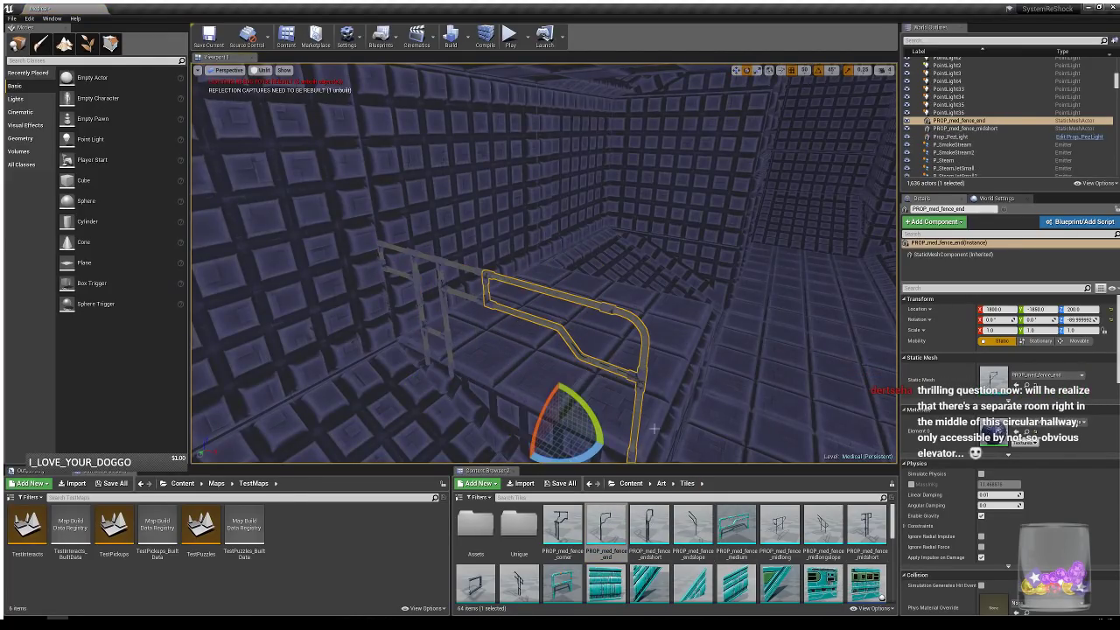
mouse_move(654, 428)
right_mouse_down()
mouse_move(687, 431)
mouse_move(670, 415)
right_mouse_up()
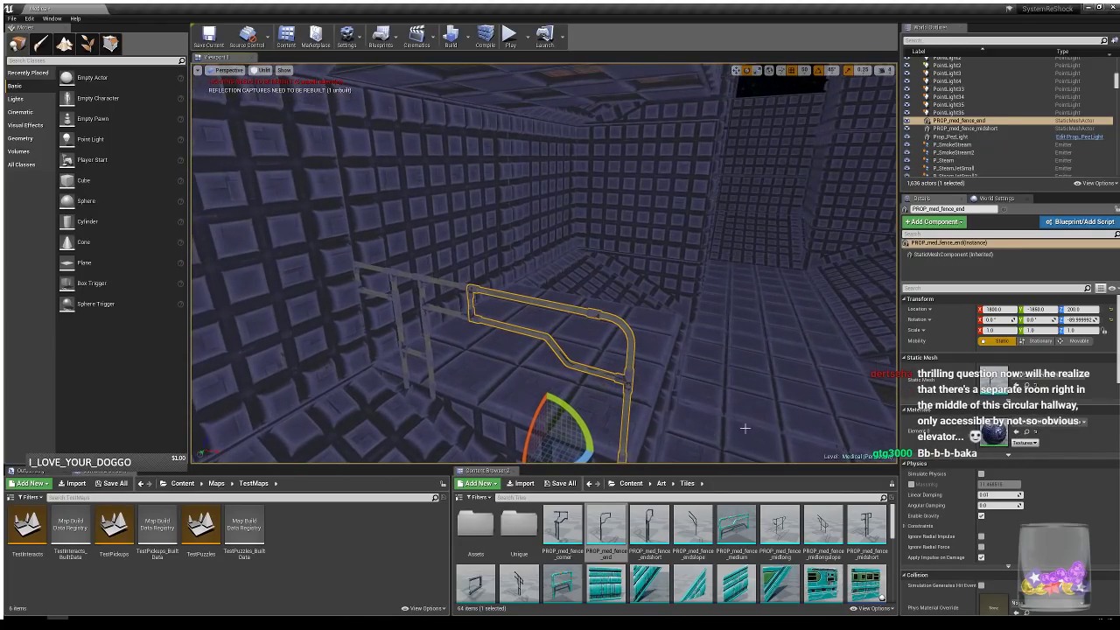
key("Delete")
- Extend the railing with a PROP_med_fence_endshort turned -90°, and copy both fence pieces to the block's opposite edge at Y -2040
left_click_drag(650, 532, 514, 420)
left_click_drag(587, 457, 640, 453)
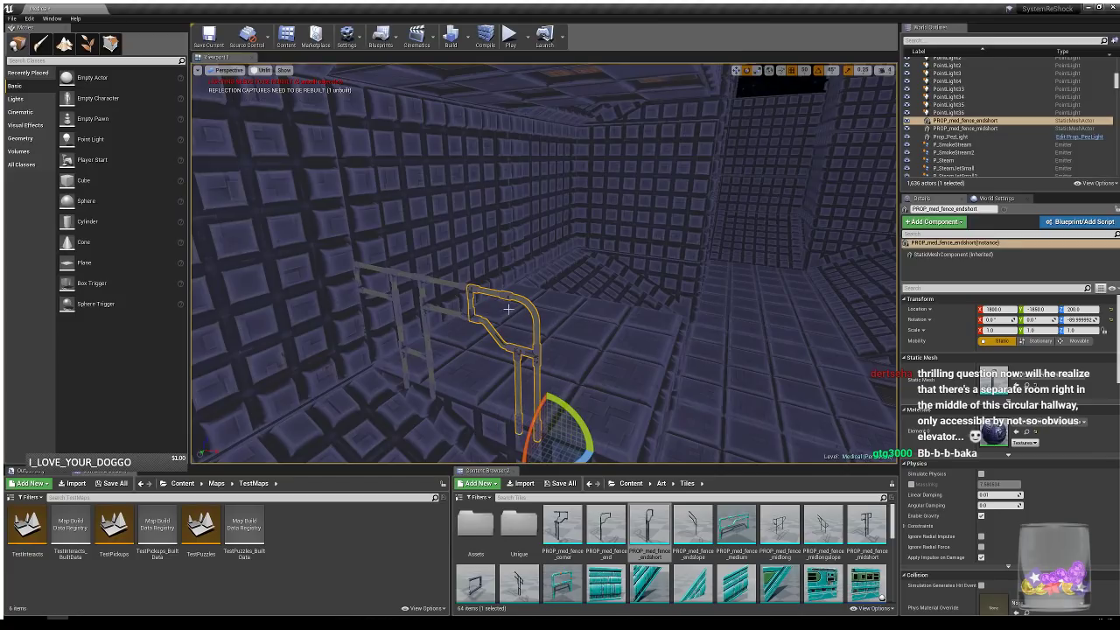
left_click(463, 286, "ctrl")
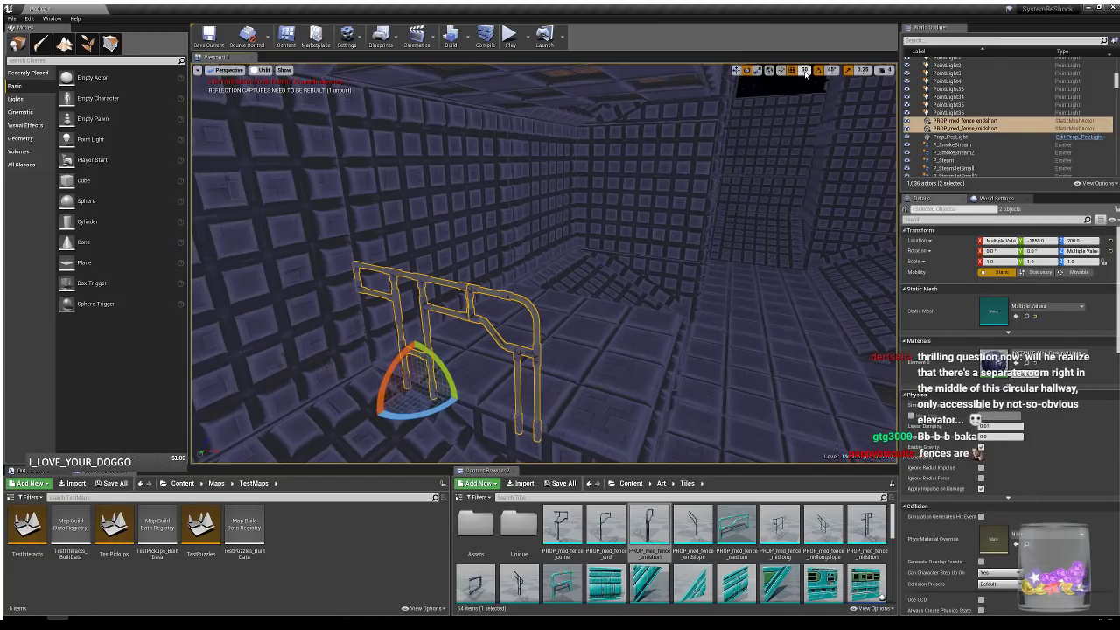
key("w")
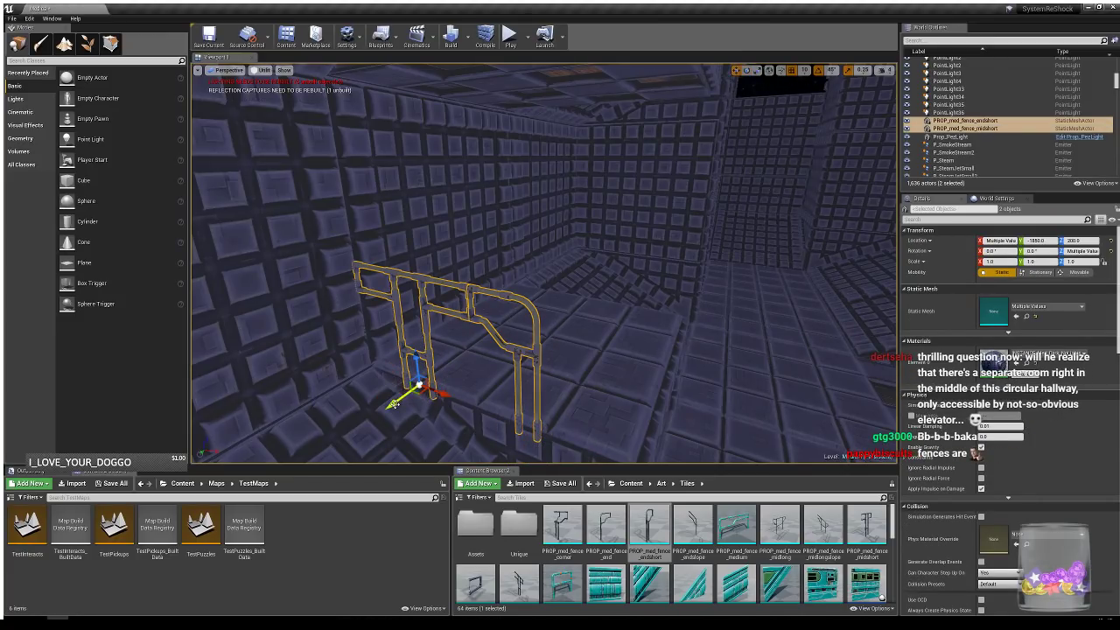
left_click_drag(403, 400, 615, 330)
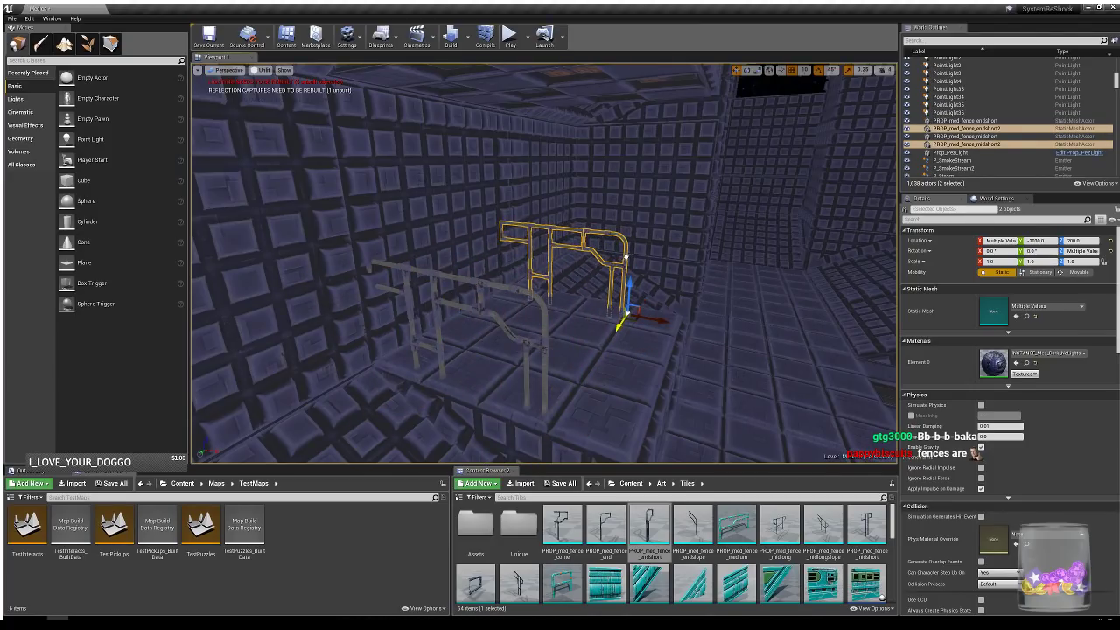
mouse_move(593, 387)
right_mouse_down()
mouse_move(525, 387)
mouse_move(593, 388)
right_mouse_up()
mouse_move(569, 388)
left_mouse_down()
mouse_move(595, 393)
mouse_move(583, 389)
left_mouse_up()
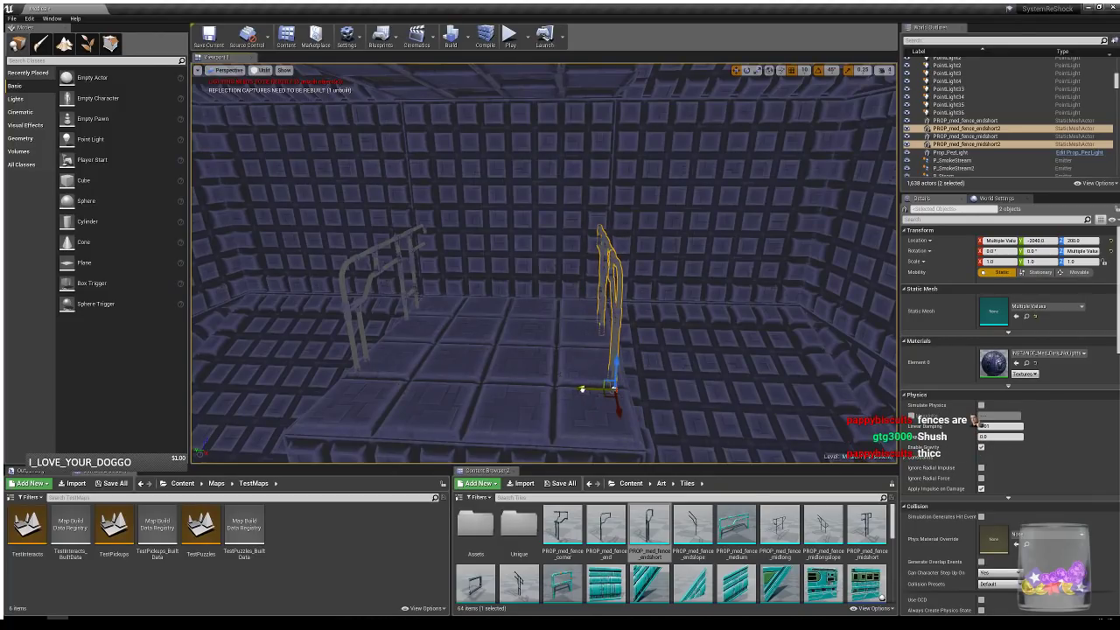
- Copy the lattice ceiling tile twice along Y at Z 500 to cover the open gap in the corridor ceiling
right_click_drag(595, 342, 673, 277)
key("Escape")
right_click_drag(658, 323, 621, 320)
right_click_drag(690, 307, 658, 251)
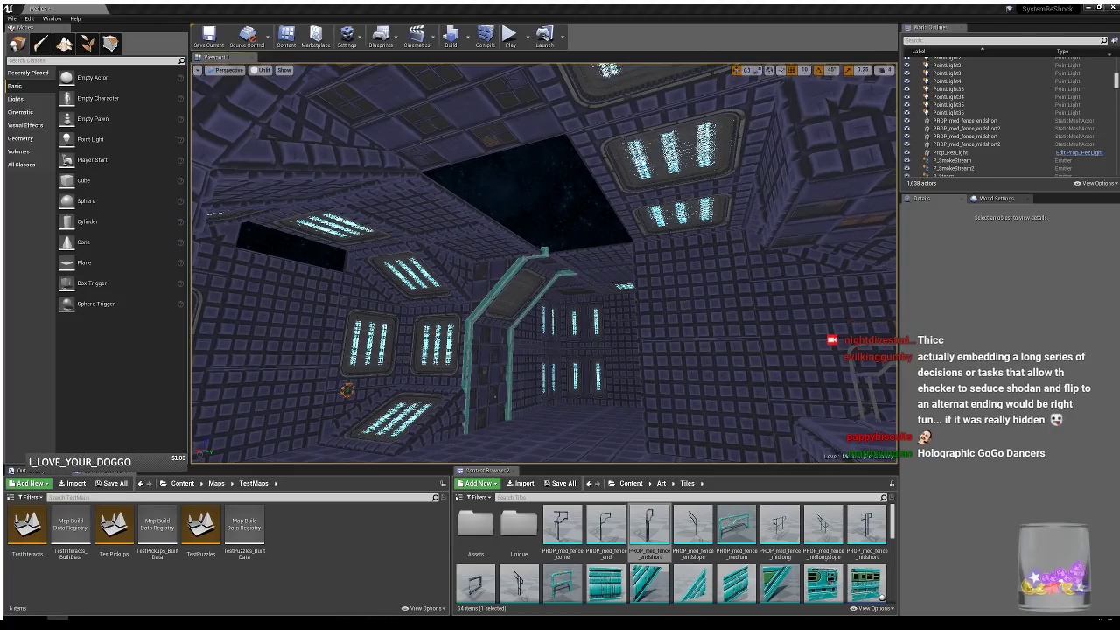
left_click(437, 136)
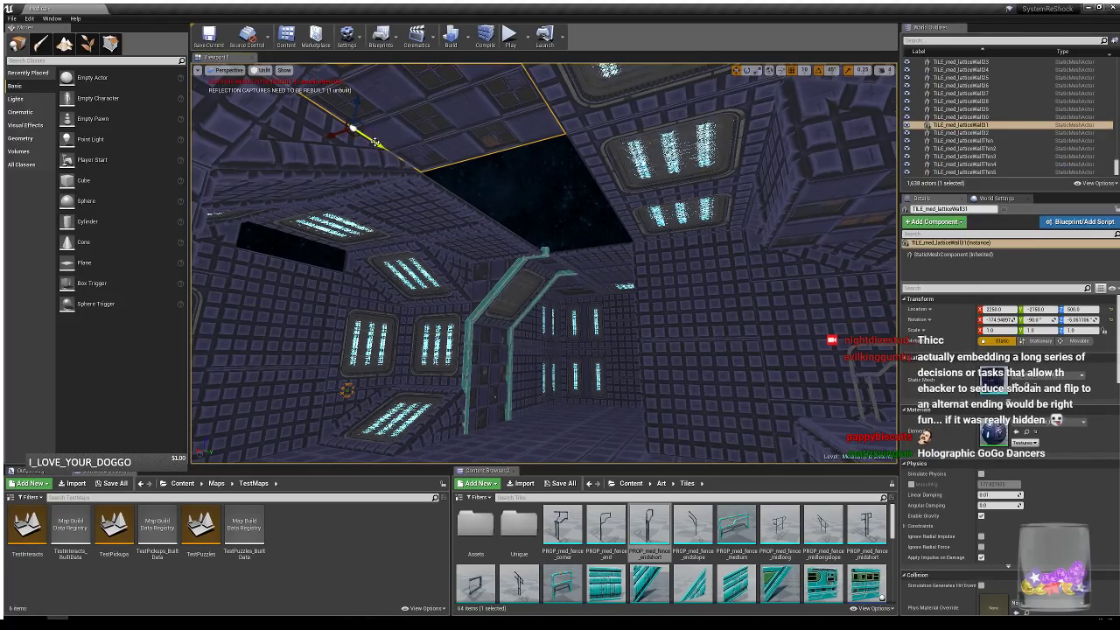
left_click_drag(377, 142, 492, 216, "alt")
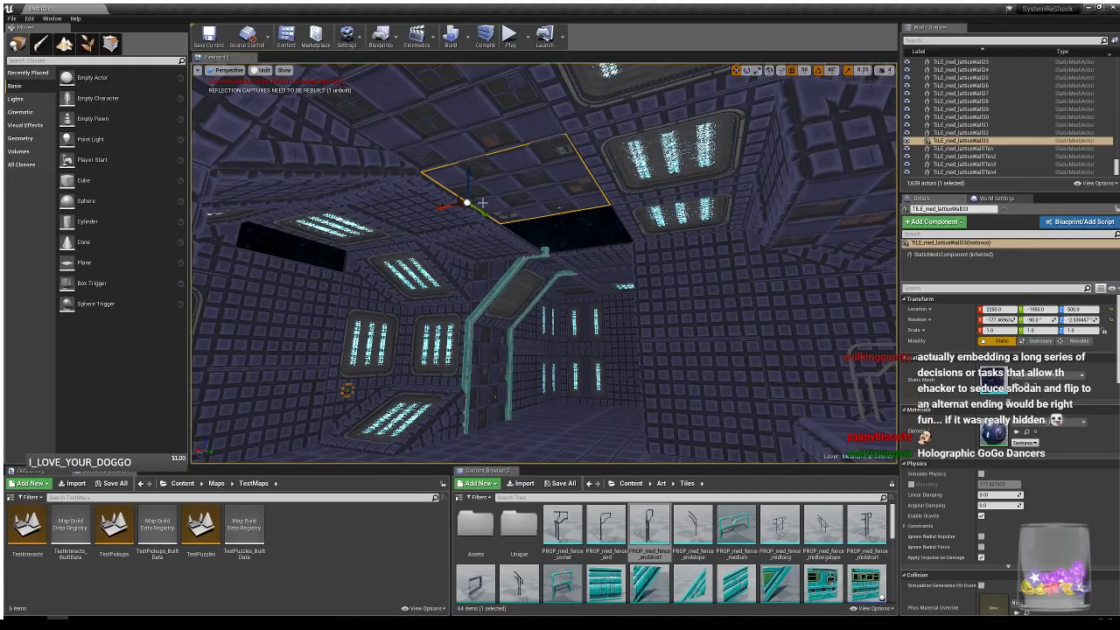
left_click_drag(483, 214, 545, 253, "alt")
- Examine the railings on the raised centre block and the surrounding tiled recess from several angles
key("w")
right_click_drag(544, 249, 700, 320)
right_click_drag(681, 272, 687, 337)
key("Escape")
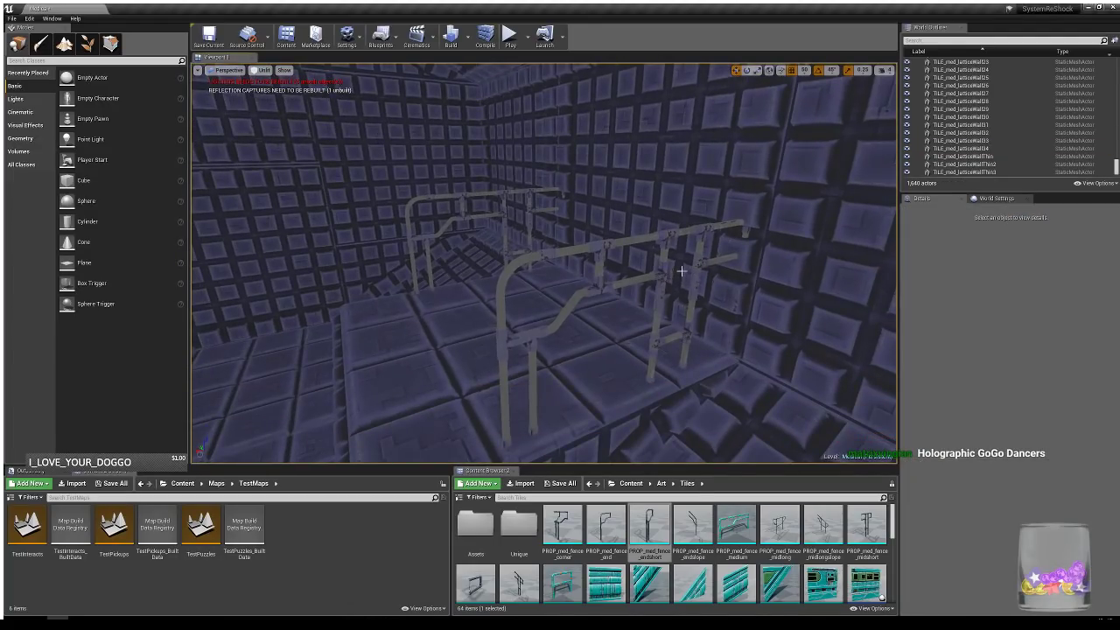
key("s")
right_click_drag(612, 289, 570, 258)
key("w")
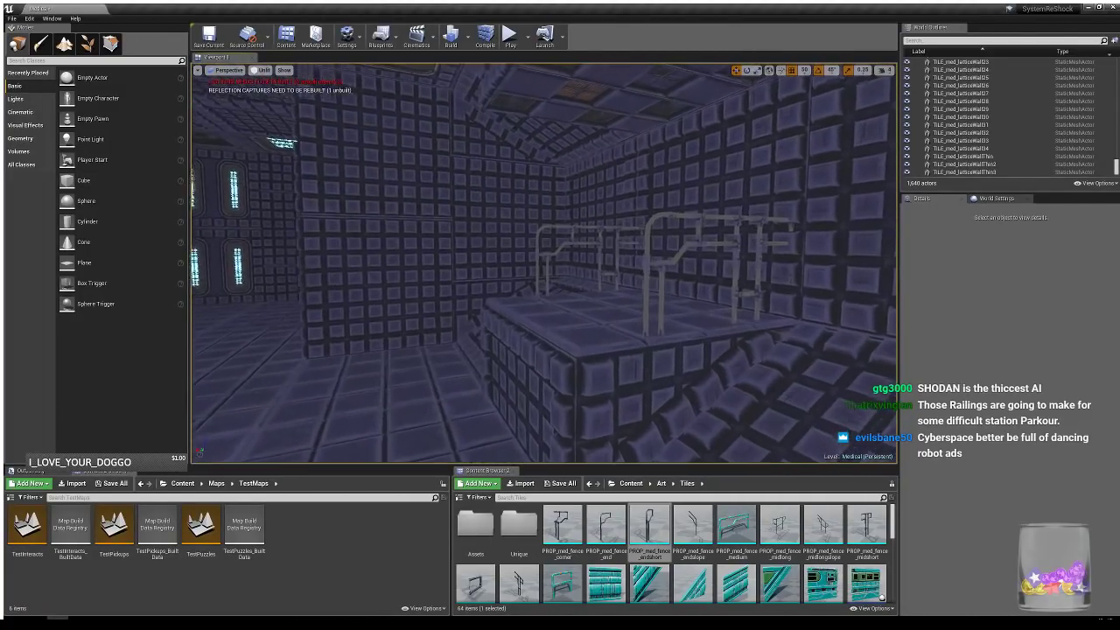
right_click_drag(544, 262, 486, 262)
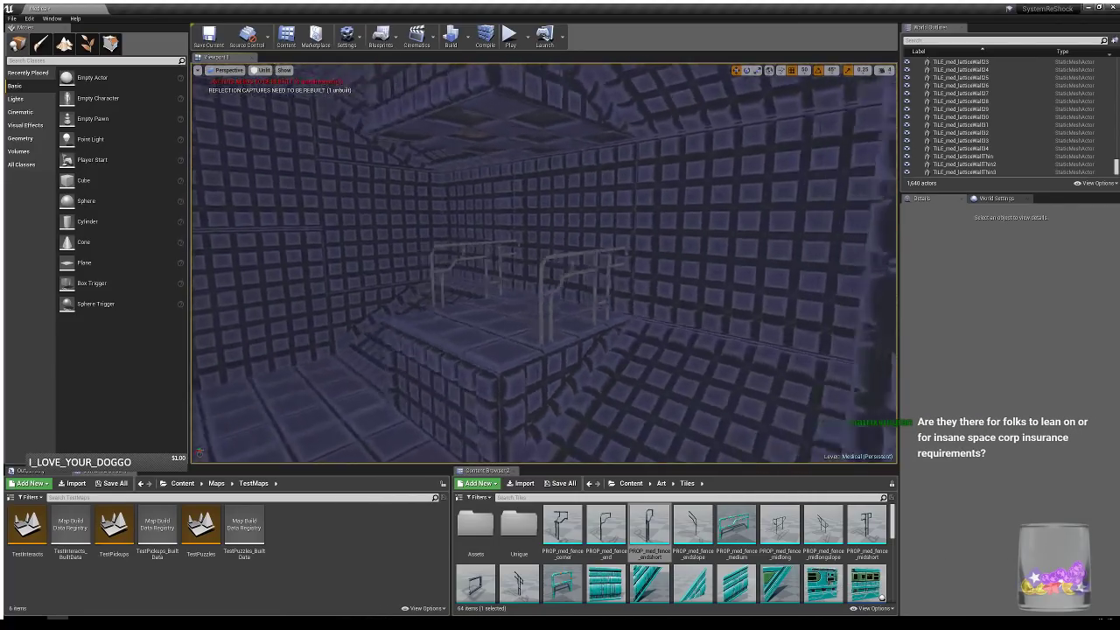
right_click_drag(544, 262, 494, 275)
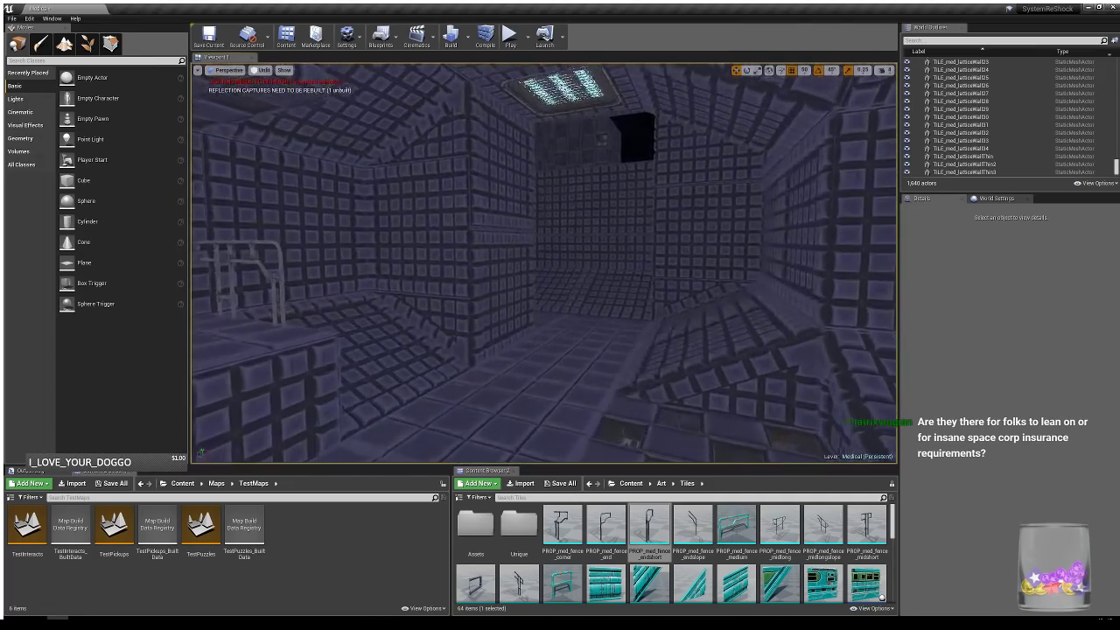
- Inspect the adjoining corridor and the large opening in its side wall next to the sloped section
right_click_drag(544, 263, 641, 272)
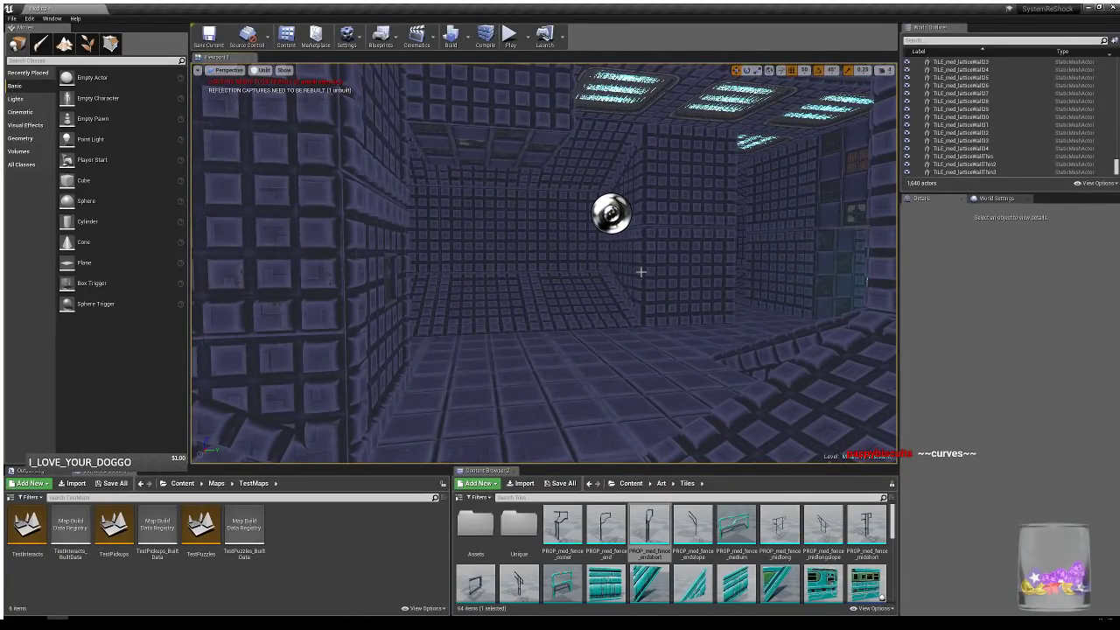
right_click_drag(641, 272, 625, 184)
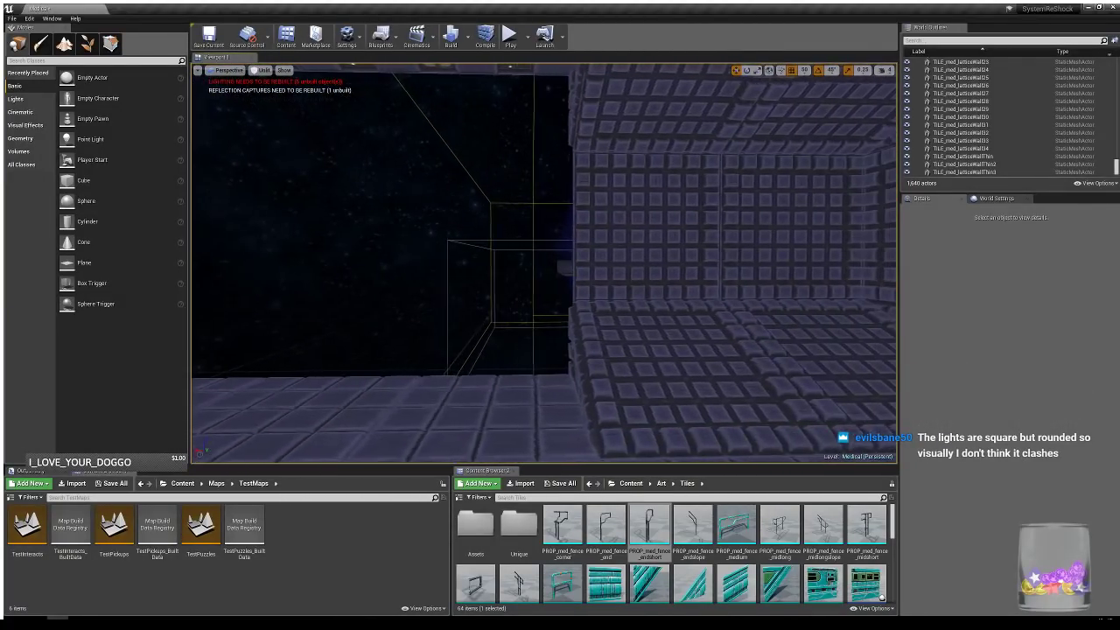
right_click_drag(643, 263, 648, 260)
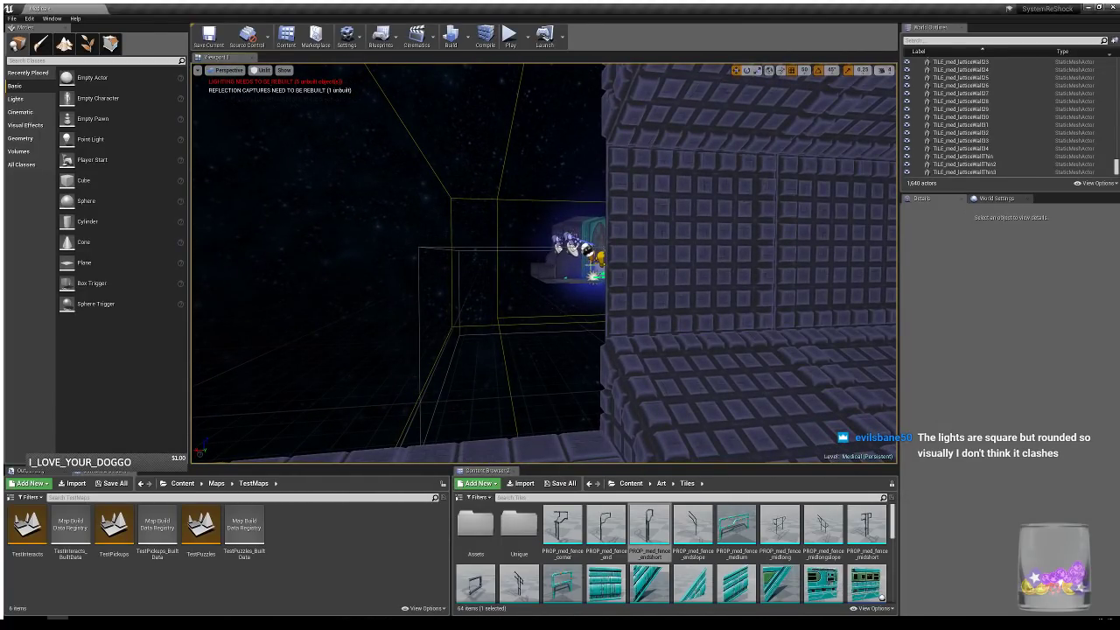
right_click_drag(568, 262, 525, 329)
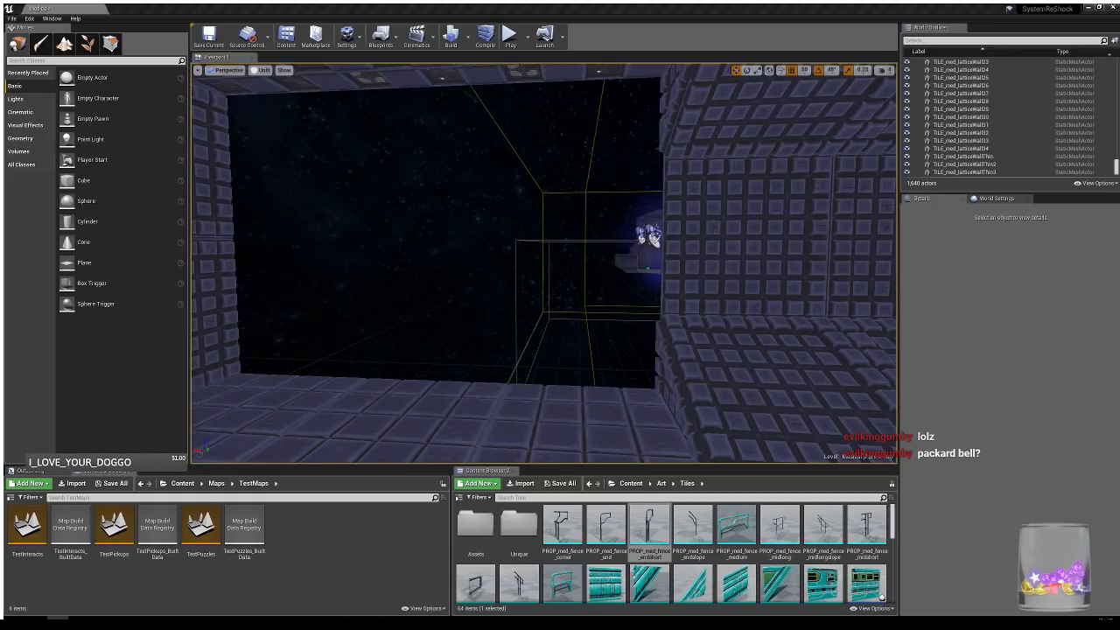
right_click_drag(544, 262, 624, 239)
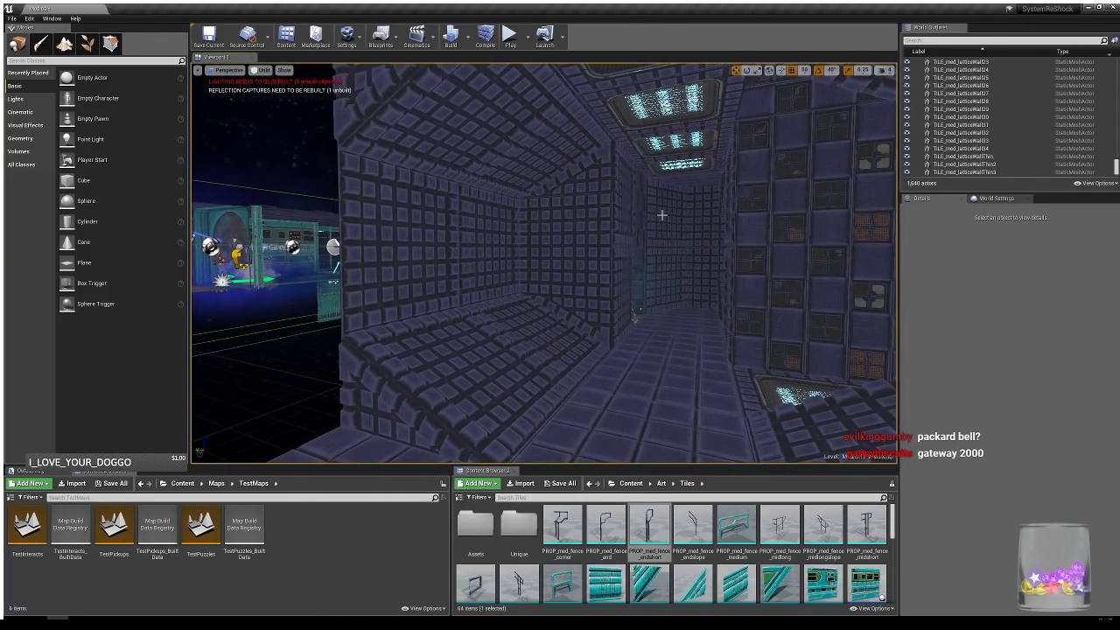
right_click_drag(581, 164, 547, 147)
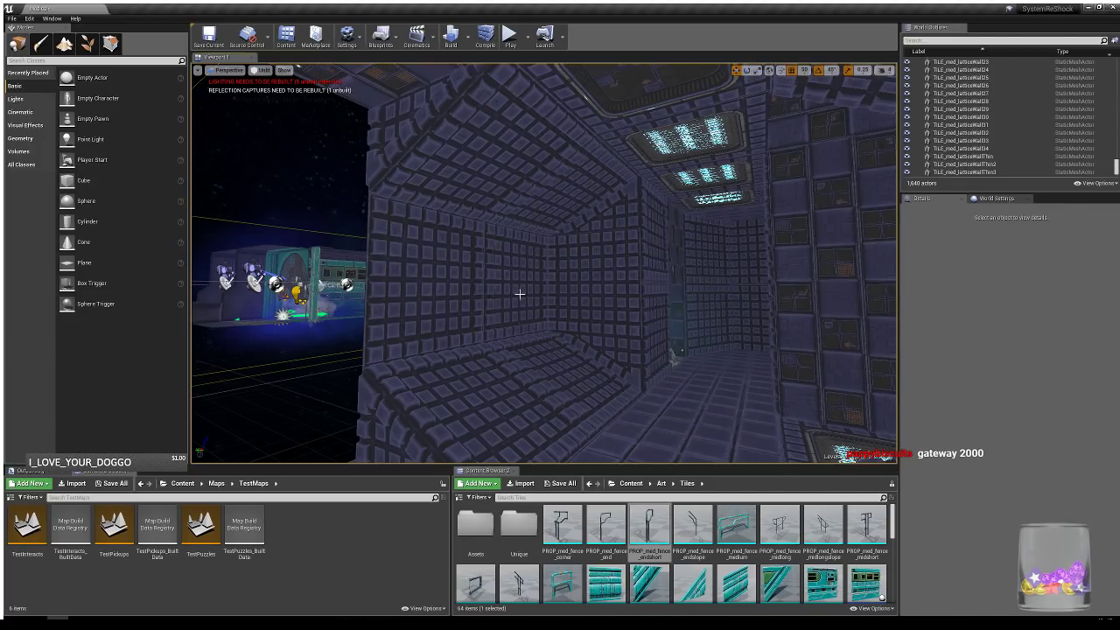
key("s")
right_click_drag(643, 245, 688, 280)
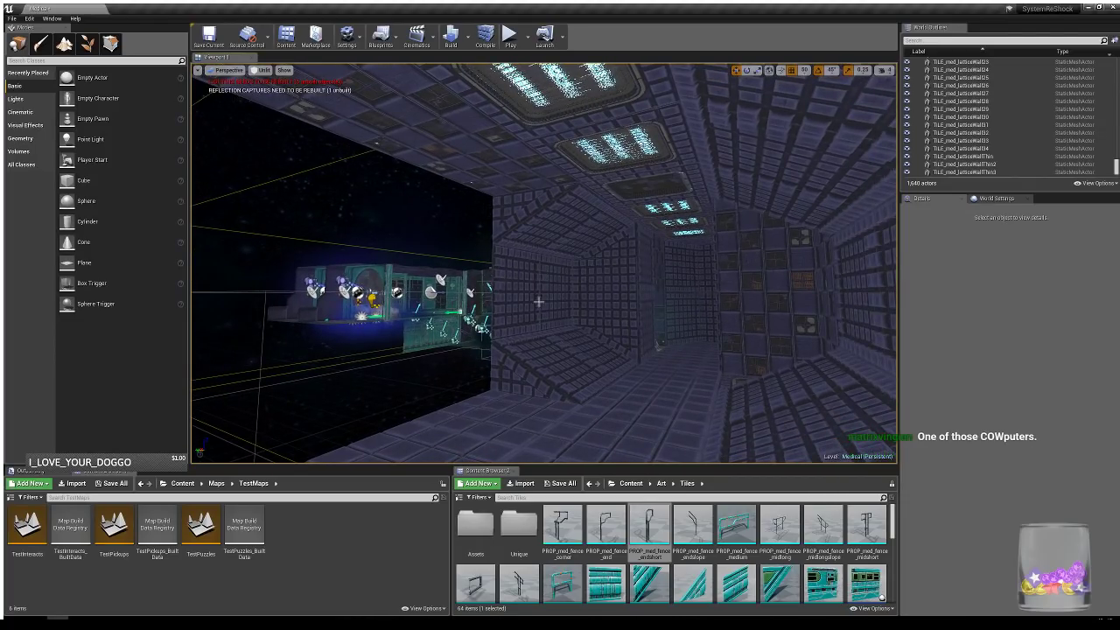
right_click_drag(560, 304, 623, 311)
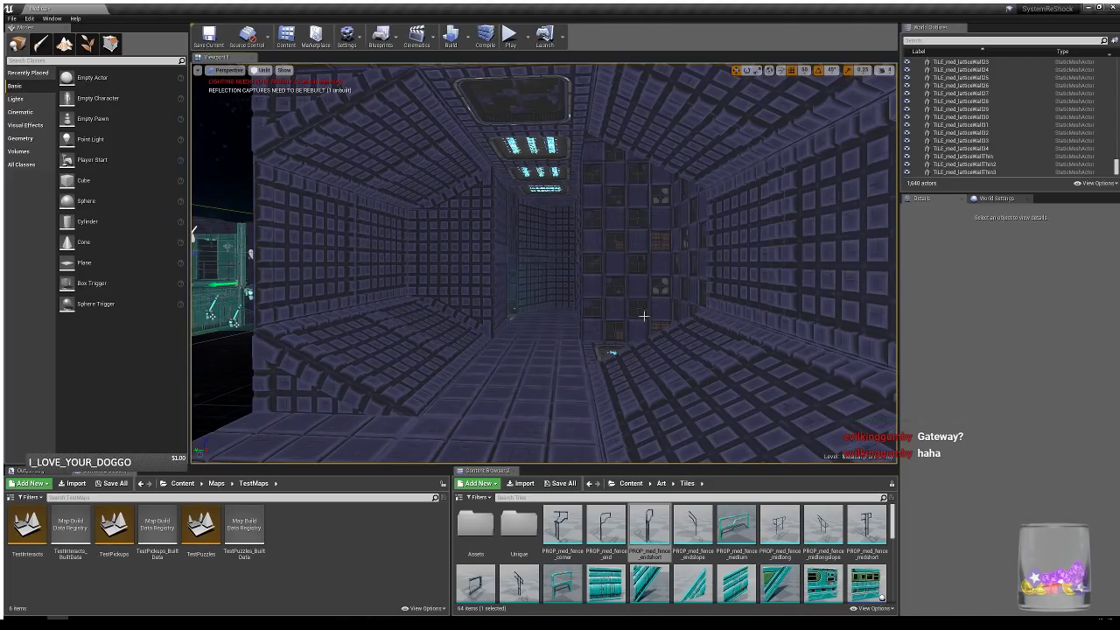
- Copy the dark wall tile beside the large opening to X 1250, 1450 and 1650 at Z 400 to fill its upper row
mouse_move(606, 277)
right_mouse_down()
mouse_move(561, 267)
mouse_move(620, 264)
right_mouse_up()
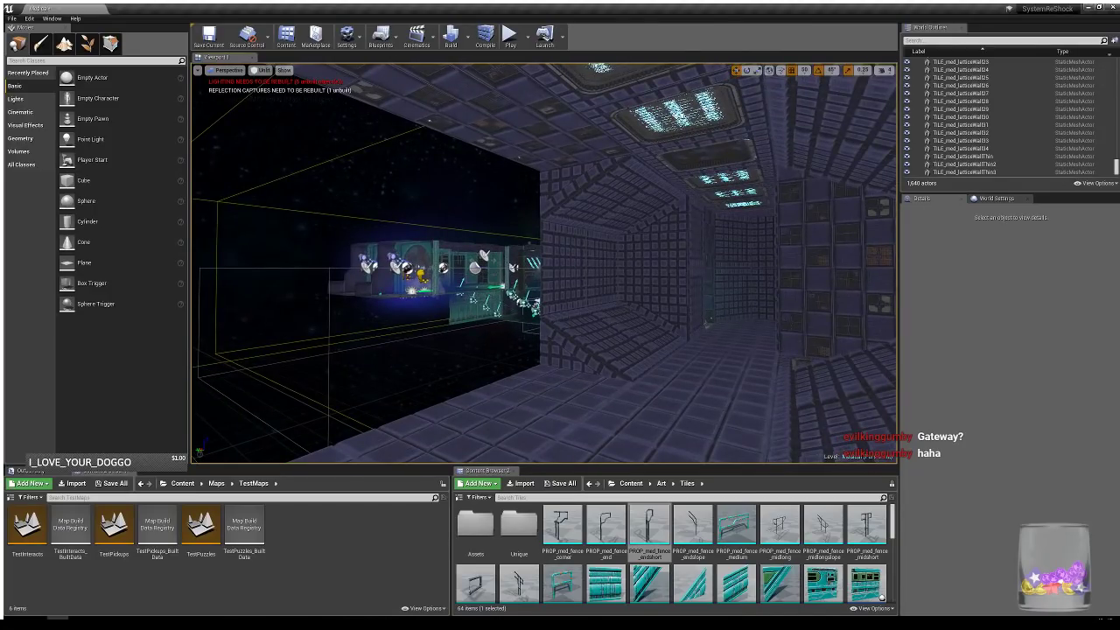
left_click(607, 232)
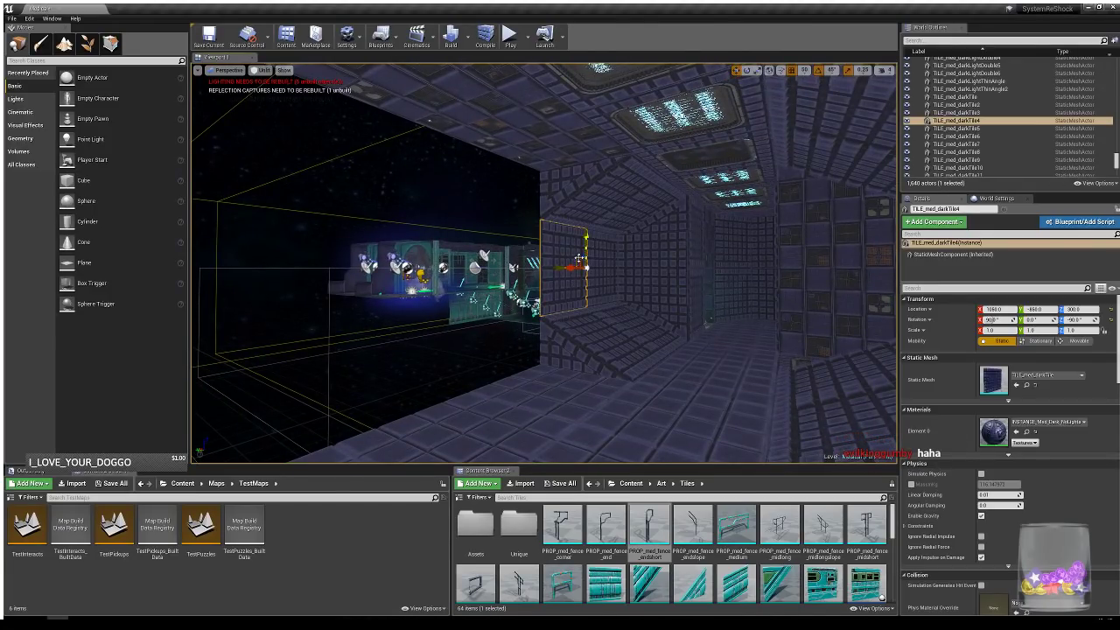
left_click_drag(579, 256, 540, 207, "alt")
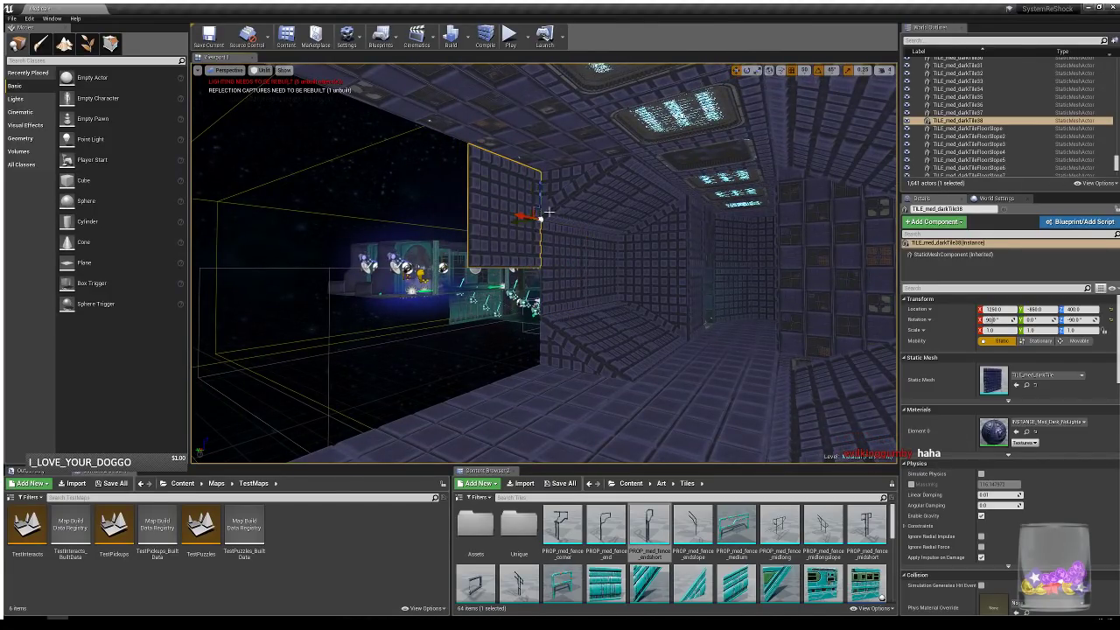
right_click_drag(624, 239, 573, 228)
left_click_drag(600, 218, 525, 210, "alt")
left_click(569, 487)
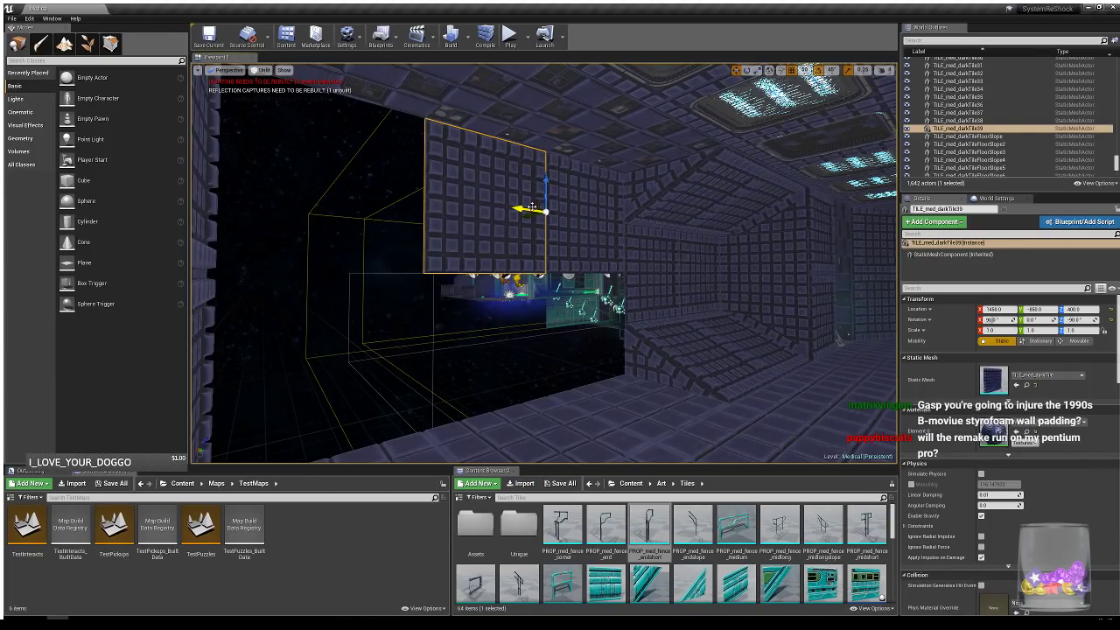
left_click_drag(520, 208, 393, 203, "alt")
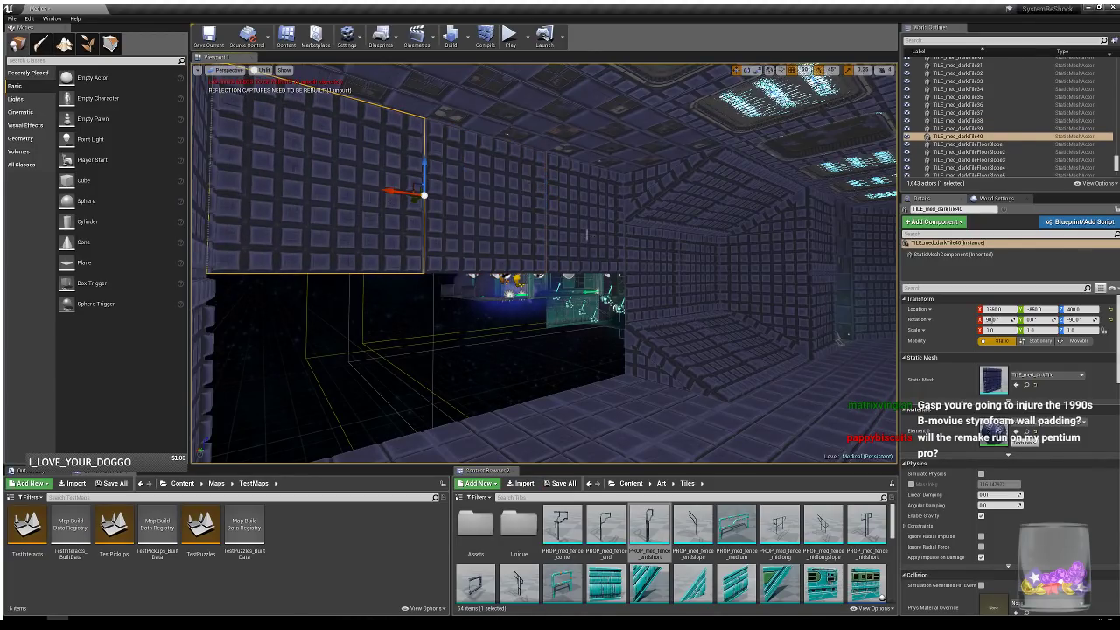
- Place the TILE_med_latticeWall tile at Z 100 in the large wall opening beside the sloped section
right_click_drag(605, 303, 560, 341)
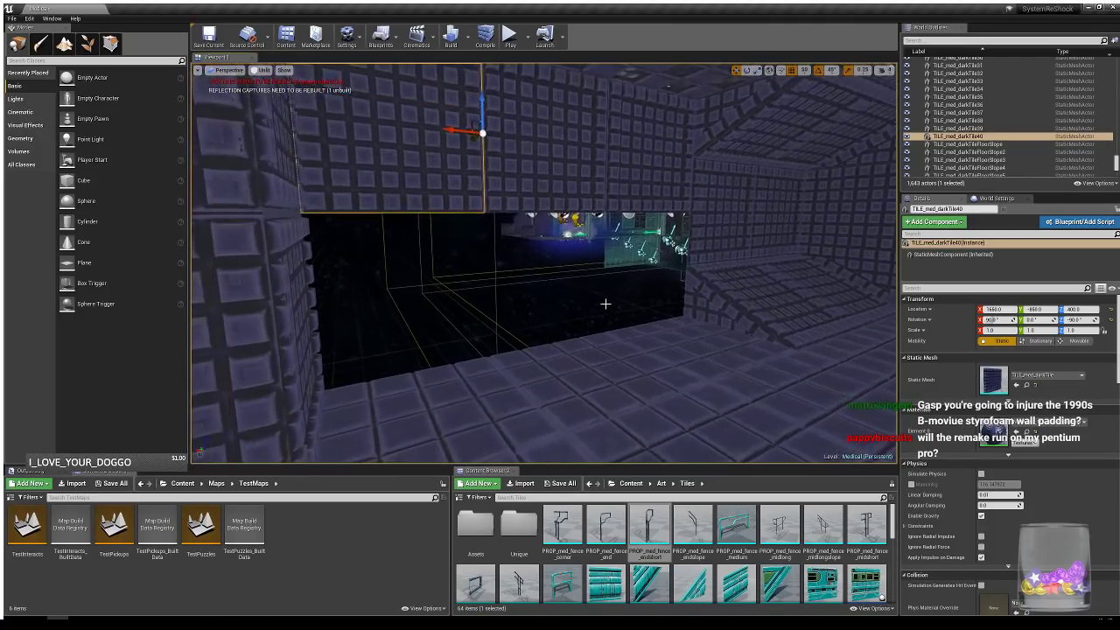
mouse_move(672, 278)
right_mouse_down()
mouse_move(652, 282)
mouse_move(673, 277)
right_mouse_up()
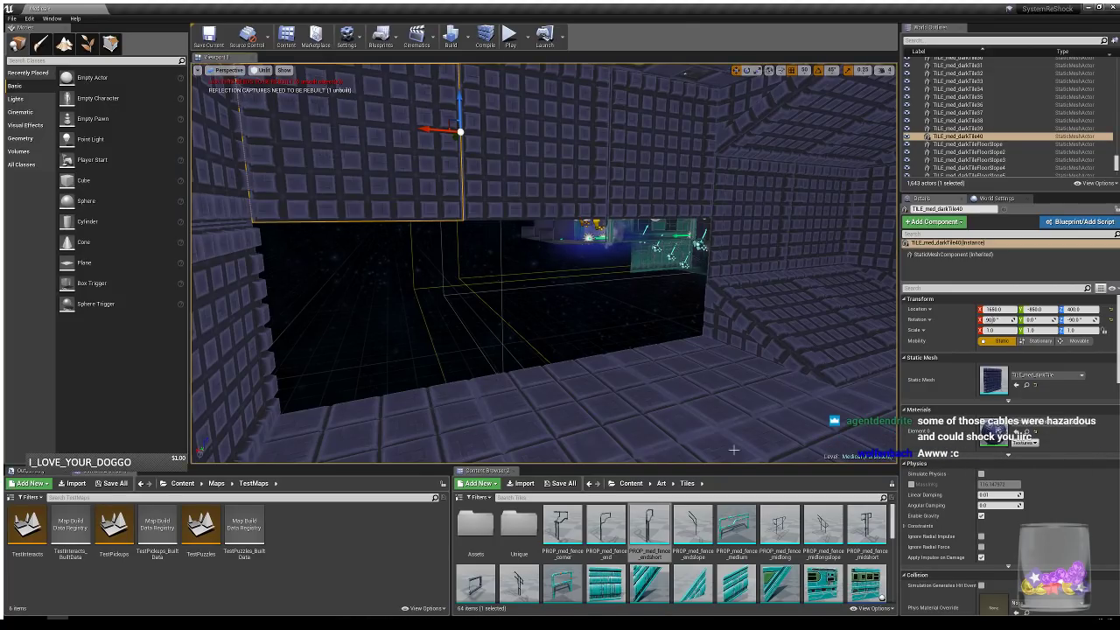
scroll(814, 543, "down", 6)
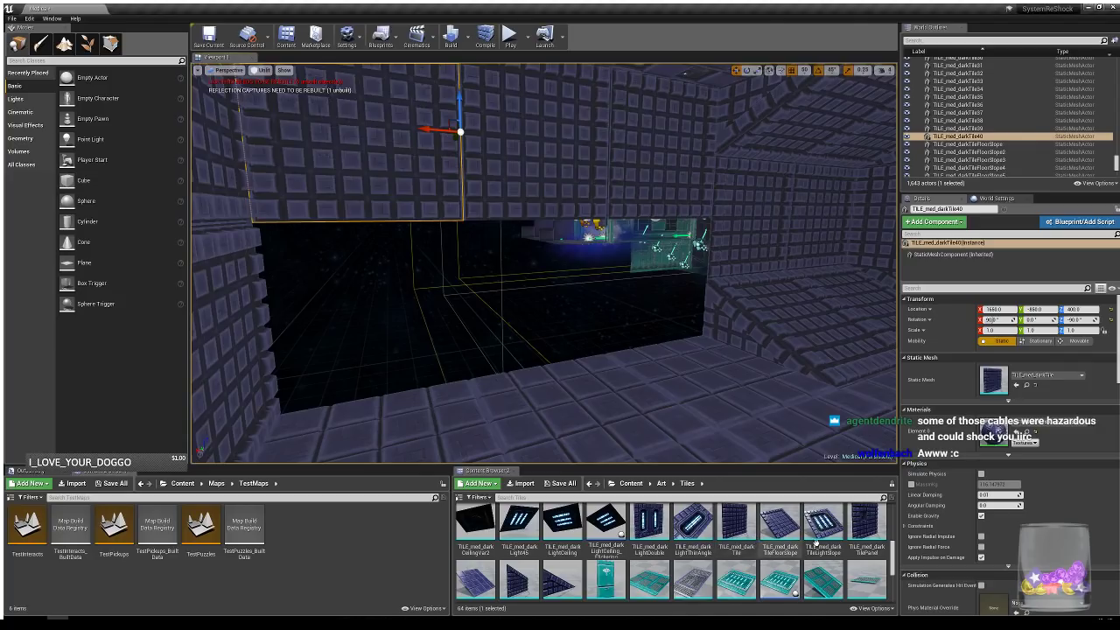
scroll(805, 542, "down", 3)
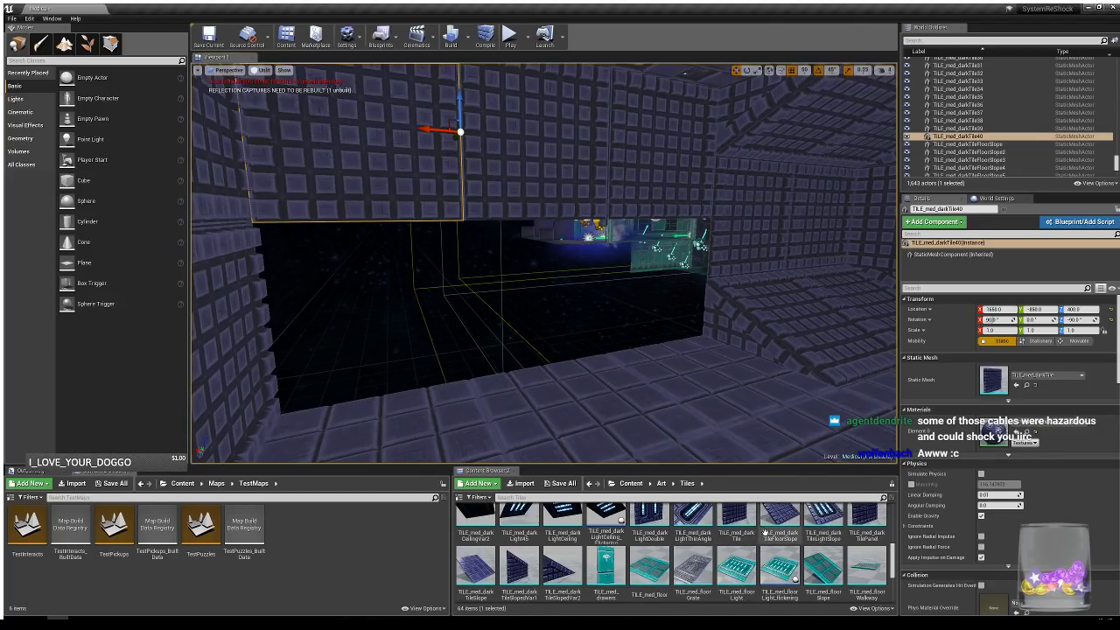
left_click_drag(475, 538, 684, 377)
key("e")
key("w")
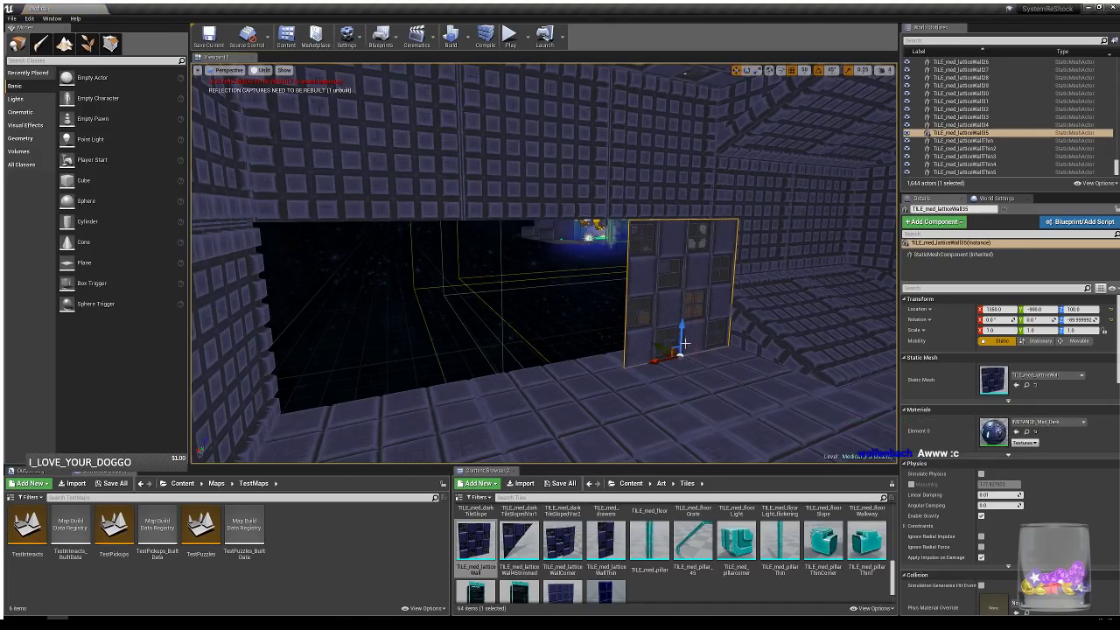
- Lay the lattice wall tile flat as flooring and copy it twice along X across the opening's base
key("e")
left_click_drag(649, 302, 347, 405)
key("w")
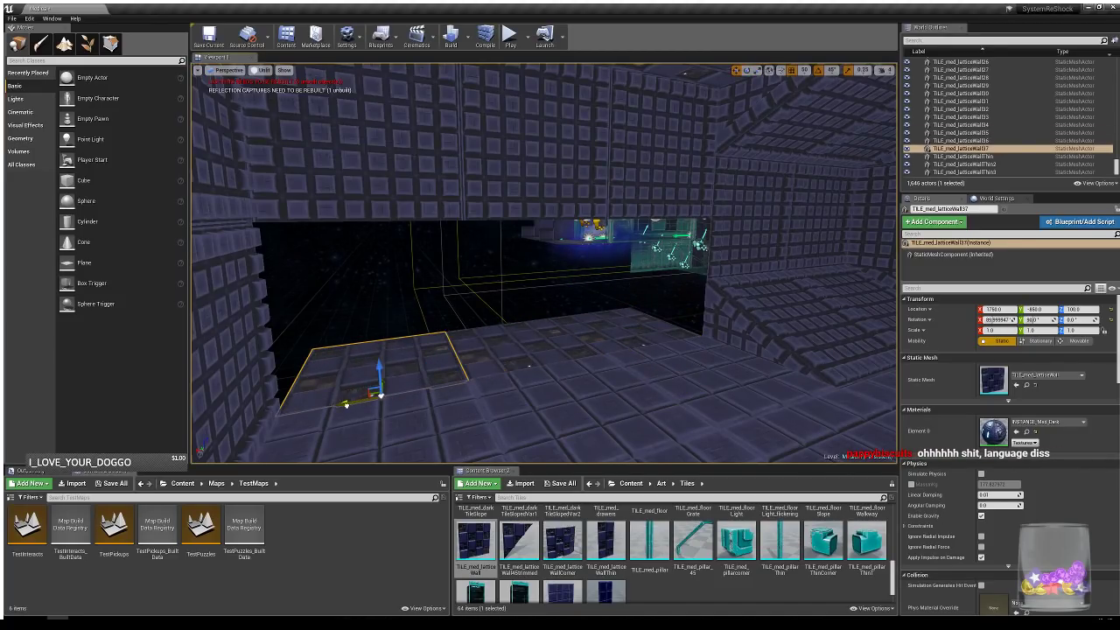
- Copy the lattice tile and stand one copy upright at each side of the opening, at Y -750 and Z 100
right_click_drag(622, 397, 623, 367)
left_click_drag(589, 357, 678, 345, "alt")
key("e")
key("w")
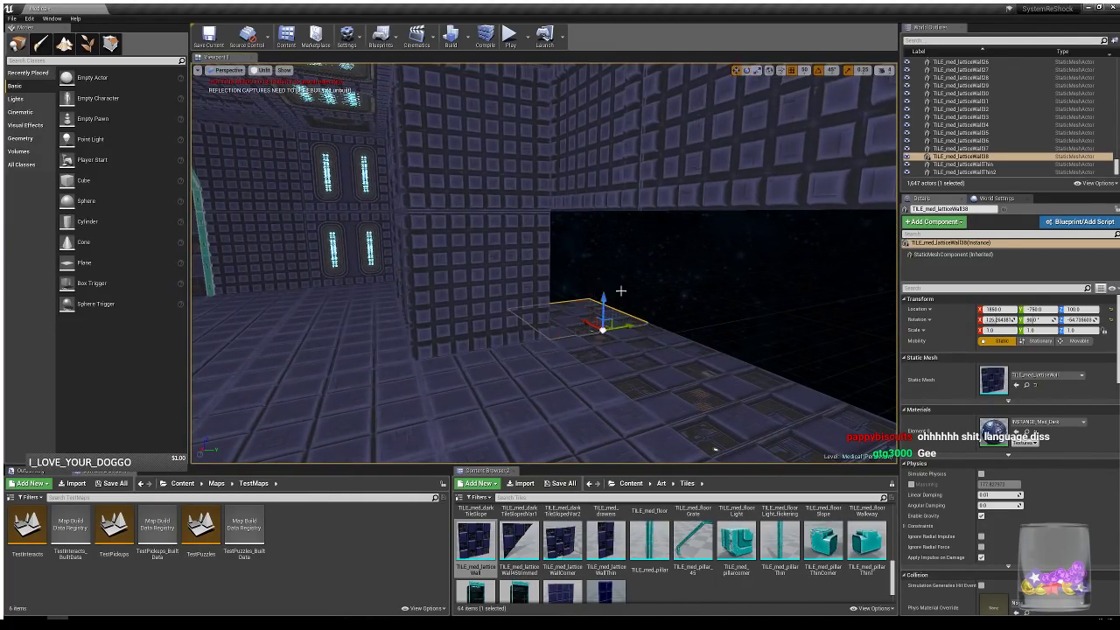
key("e")
left_click_drag(623, 302, 664, 359)
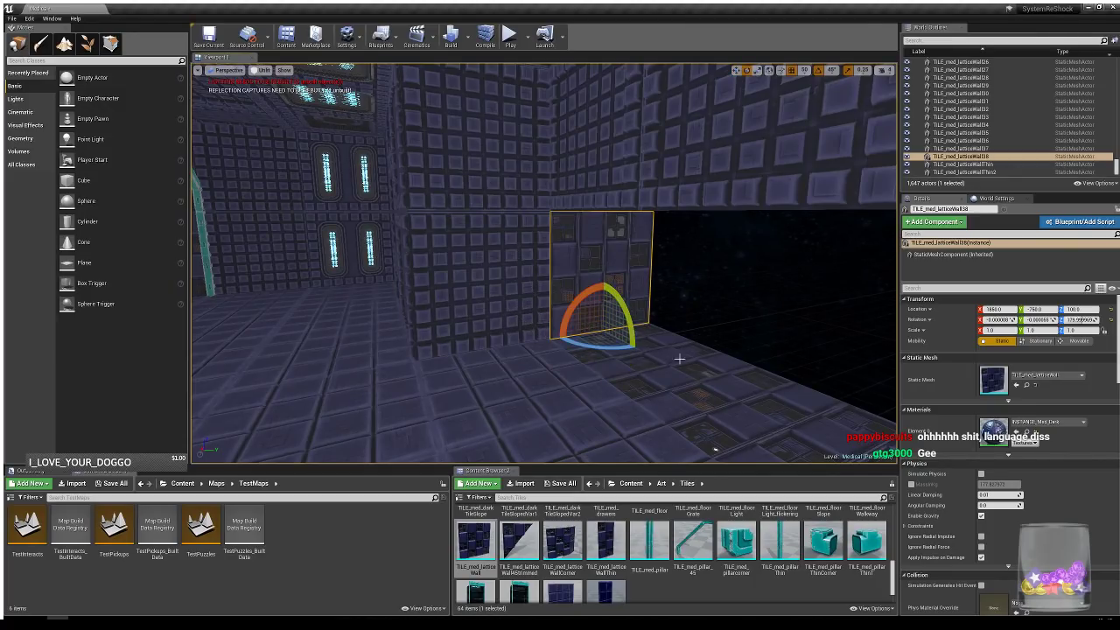
mouse_move(665, 359)
right_mouse_down()
mouse_move(831, 352)
mouse_move(679, 350)
right_mouse_up()
key("w")
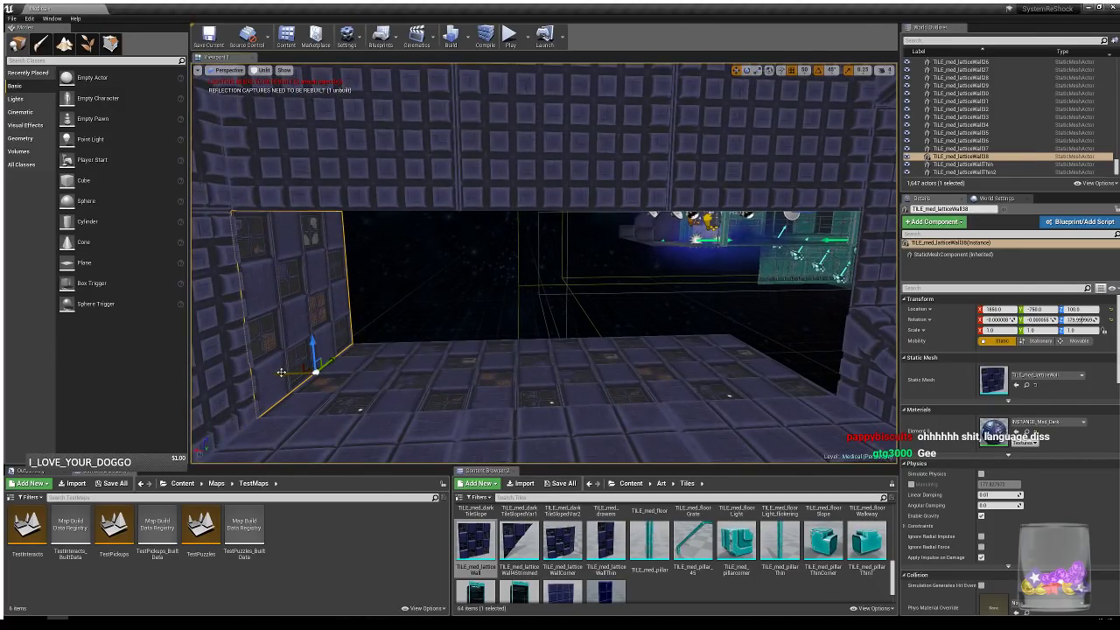
left_click_drag(281, 373, 717, 374, "alt")
key("e")
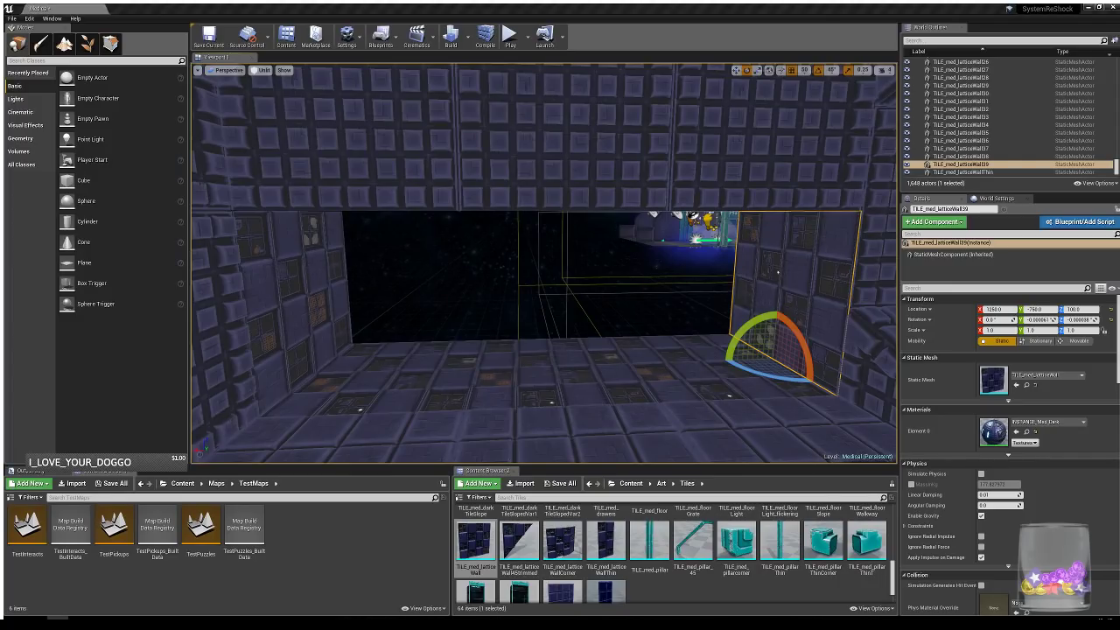
- Select the seven light tiles forming the octagonal ring at X 2550 and duplicate them
right_click_drag(544, 263, 253, 261)
key("w")
key("w")
right_click_drag(508, 253, 337, 254)
left_click(447, 245)
left_click(479, 321, "ctrl")
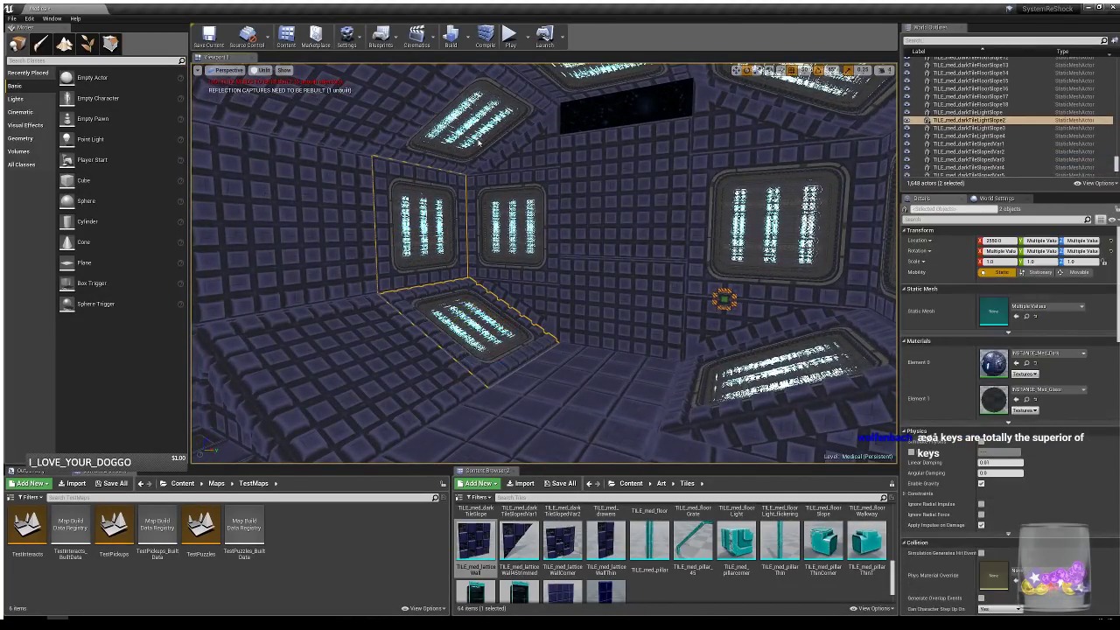
left_click(460, 120, "ctrl")
right_click_drag(463, 123, 518, 70)
left_click(532, 190, "ctrl")
left_click(652, 207, "ctrl")
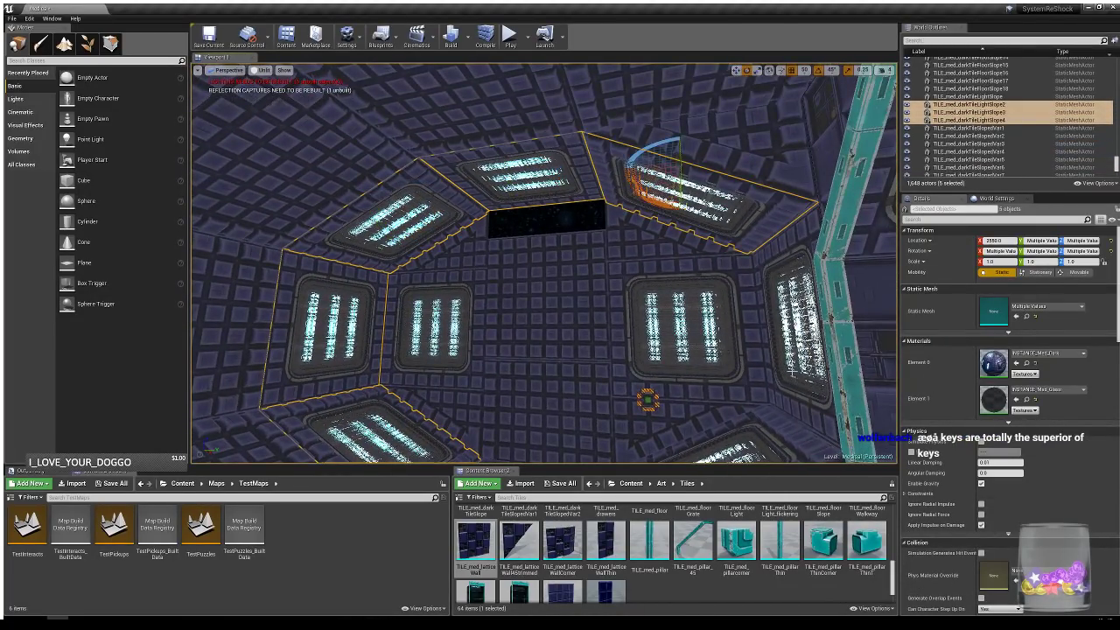
left_click(777, 342, "ctrl")
left_click(731, 442, "ctrl")
right_click_drag(690, 343, 691, 406)
key("w")
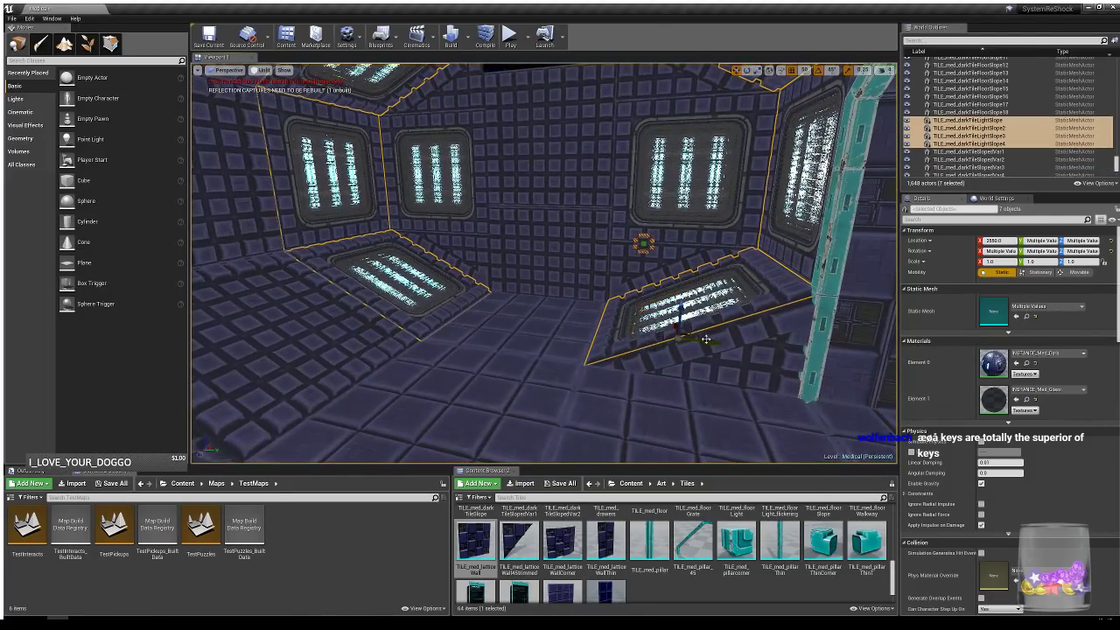
left_click_drag(729, 345, 769, 348, "alt")
right_click_drag(671, 317, 789, 409)
key("s")
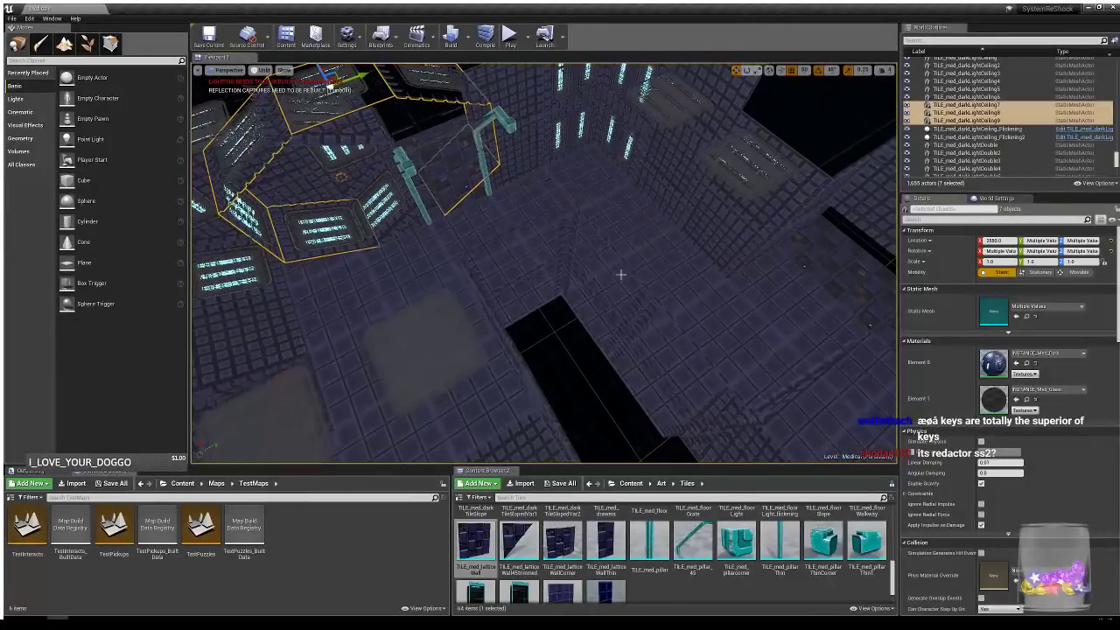
- Turn the copied light ring 90 degrees and move it along Y to just beyond the lattice-lined opening
key("e")
left_click_drag(361, 103, 827, 182)
key("w")
right_click_drag(827, 183, 922, 175)
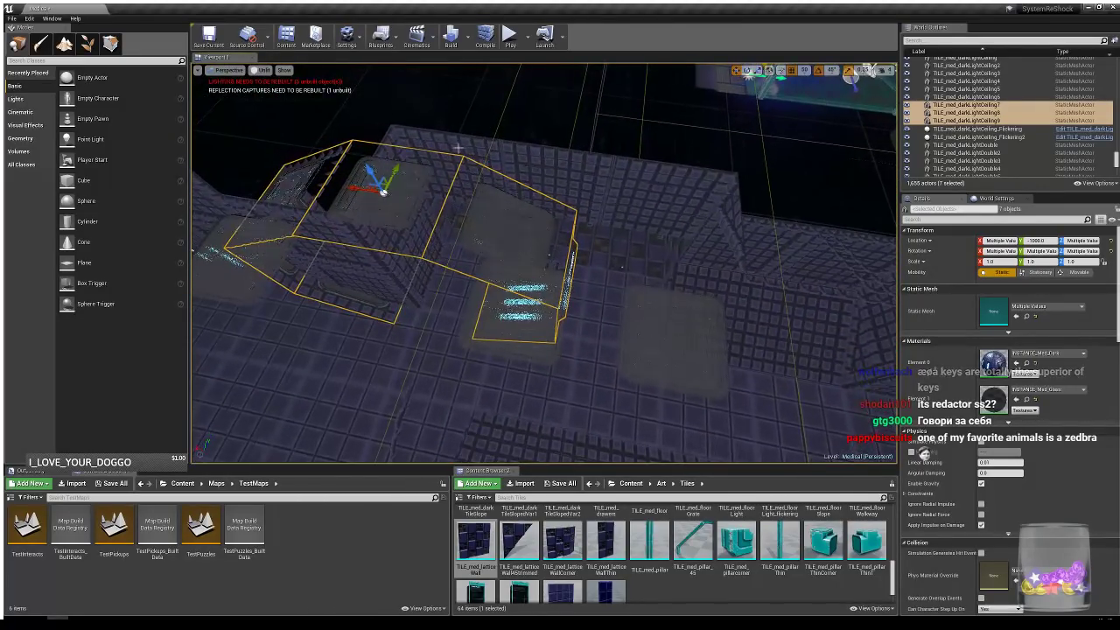
left_click_drag(374, 175, 532, 105)
right_click_drag(588, 150, 601, 161)
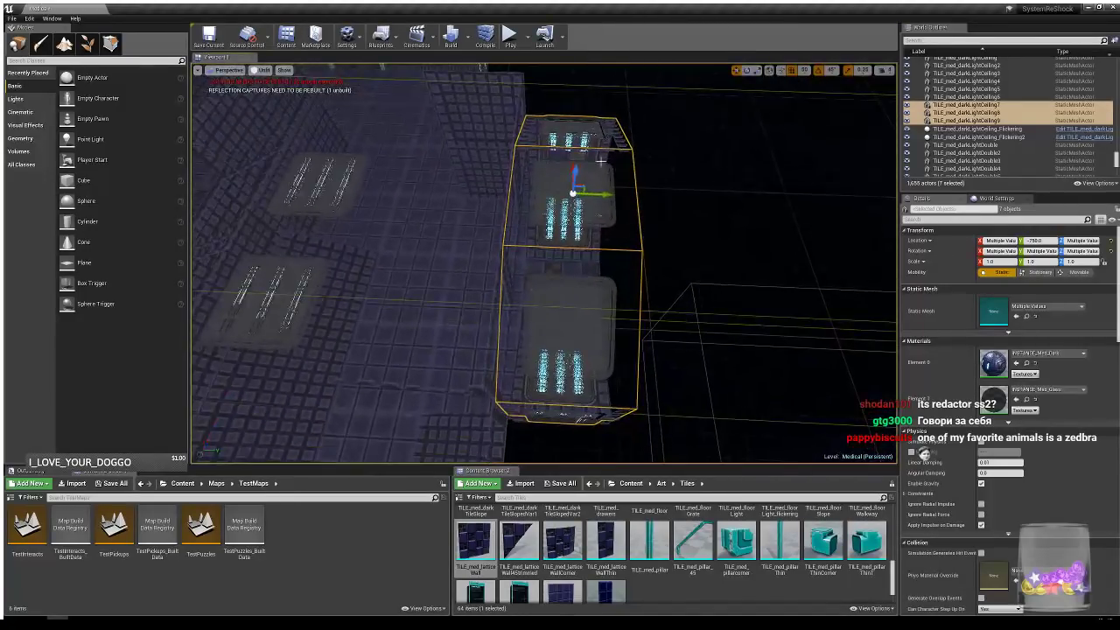
right_click_drag(608, 199, 622, 196)
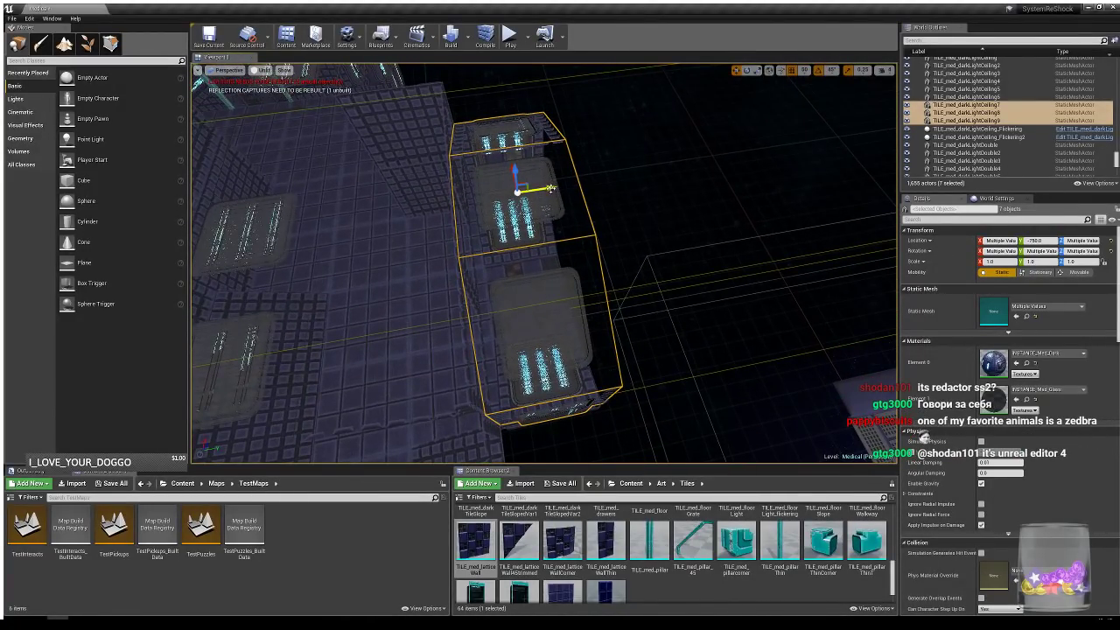
left_click_drag(550, 188, 682, 172)
right_click_drag(682, 172, 706, 312)
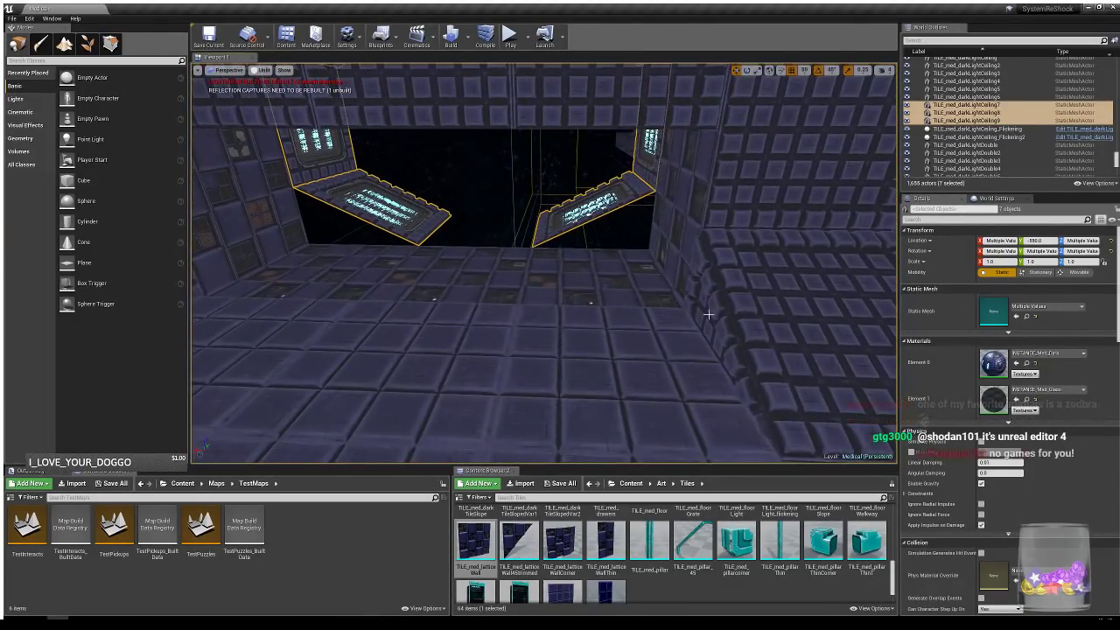
- Survey the level around the new light ring and its distance to the neighbouring teal rooms
left_click(710, 352)
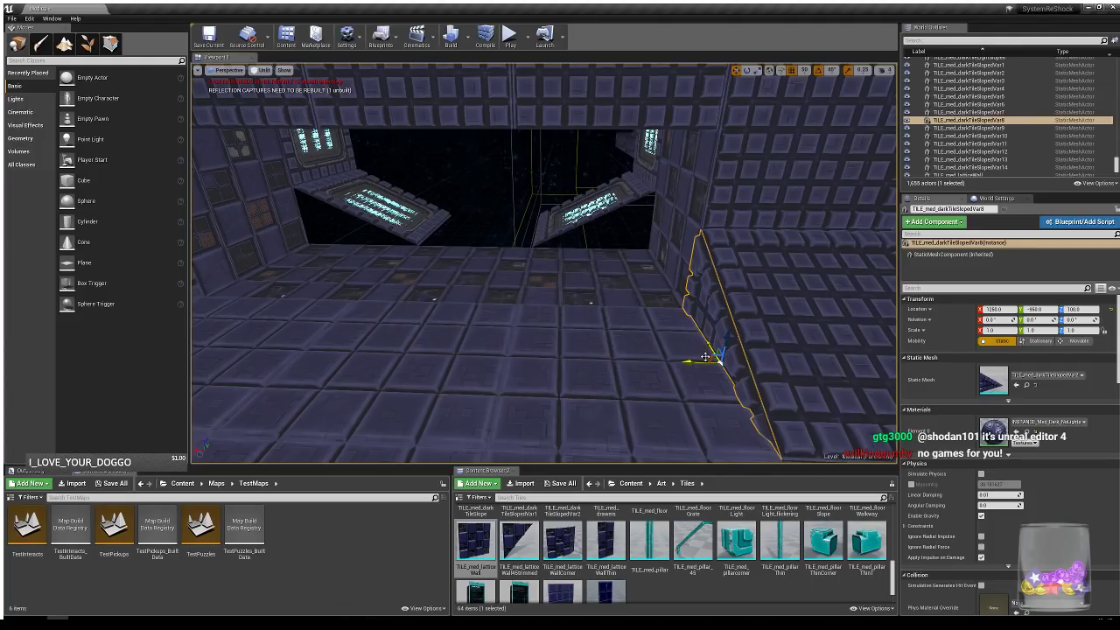
right_click_drag(705, 356, 740, 334)
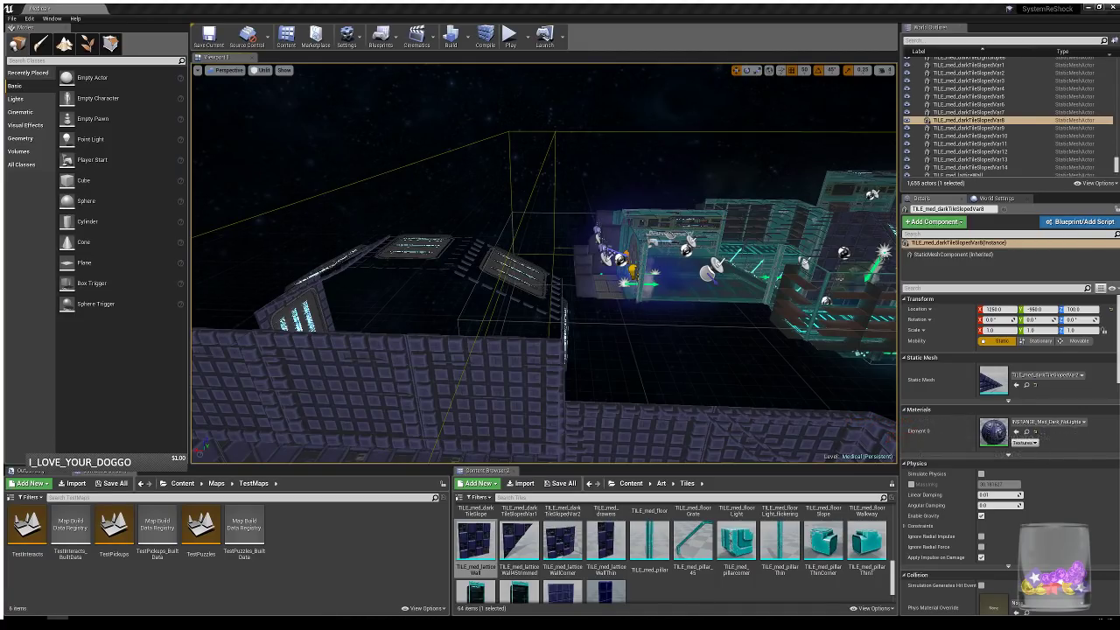
right_click_drag(545, 263, 632, 189)
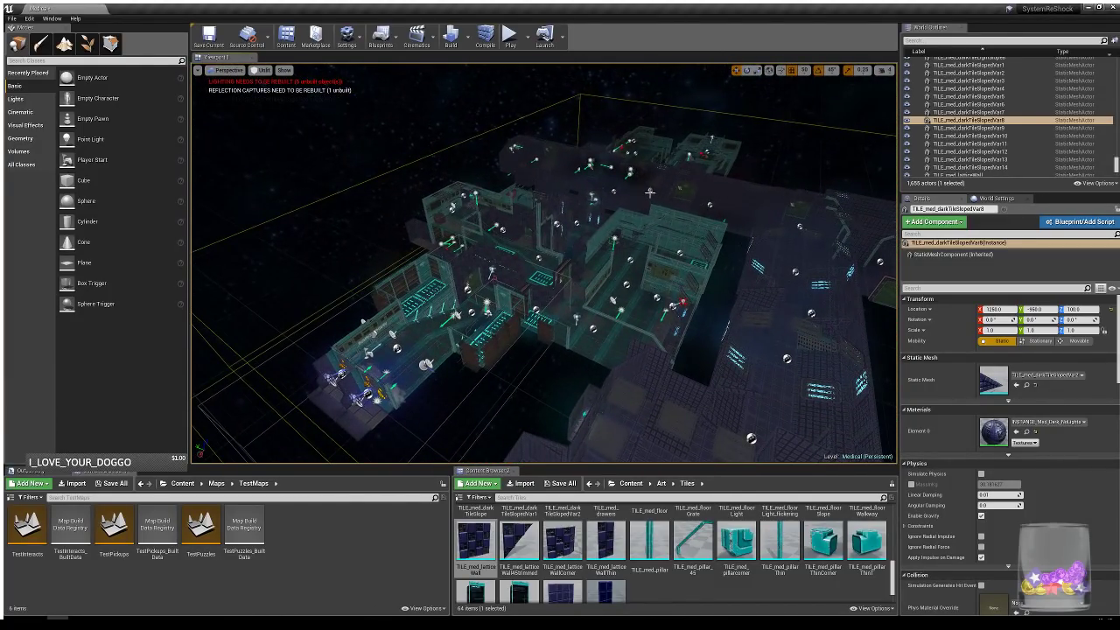
right_click_drag(797, 260, 665, 289)
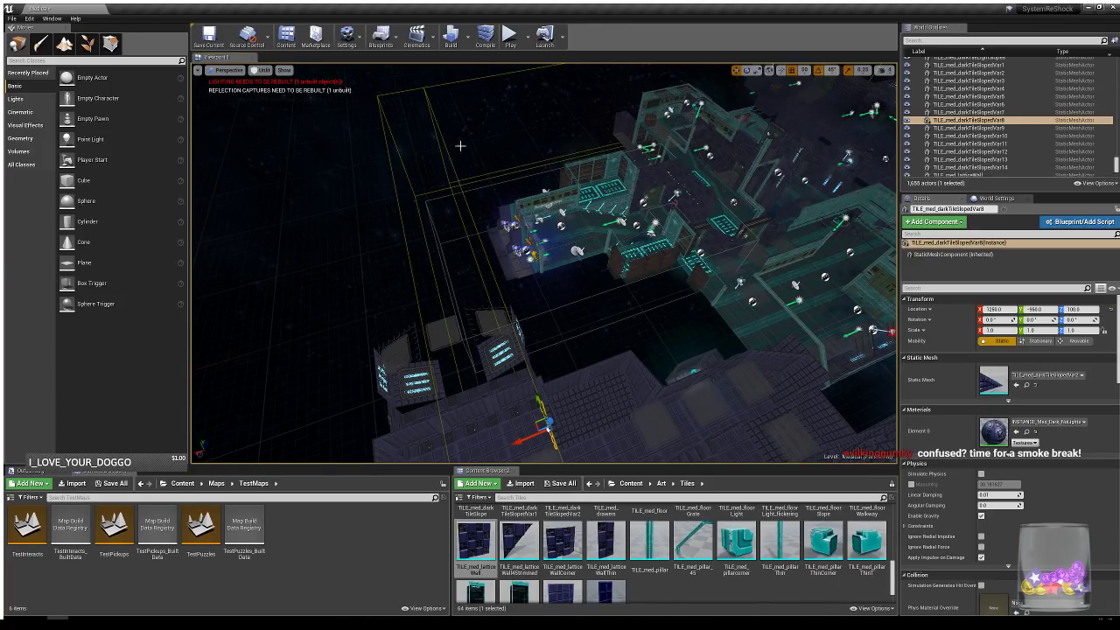
right_click_drag(670, 321, 630, 302)
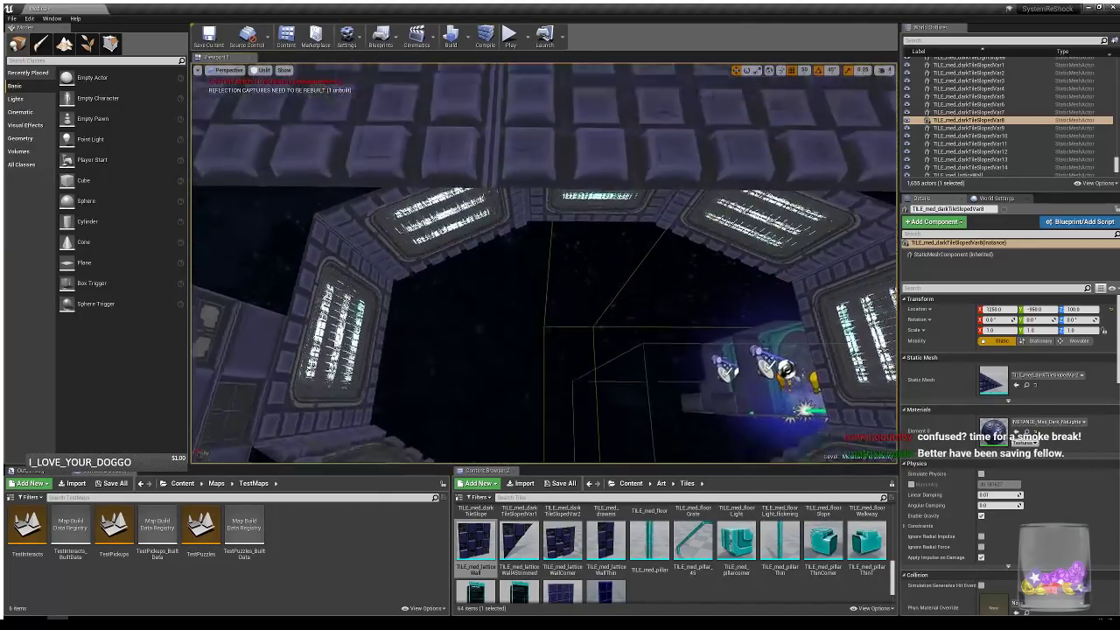
right_click_drag(403, 378, 404, 378)
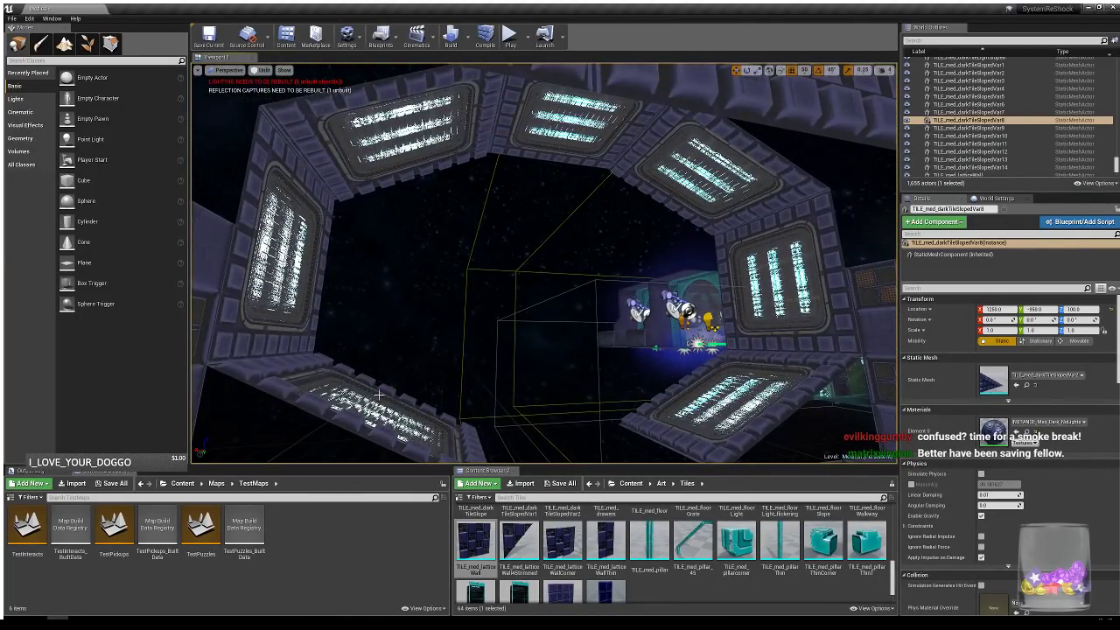
- Select all seven tiles of the light ring outside the opening and copy the ring outward along Y
left_click(379, 395)
left_click(289, 207, "ctrl")
left_click(339, 159, "ctrl")
left_click(572, 140, "ctrl")
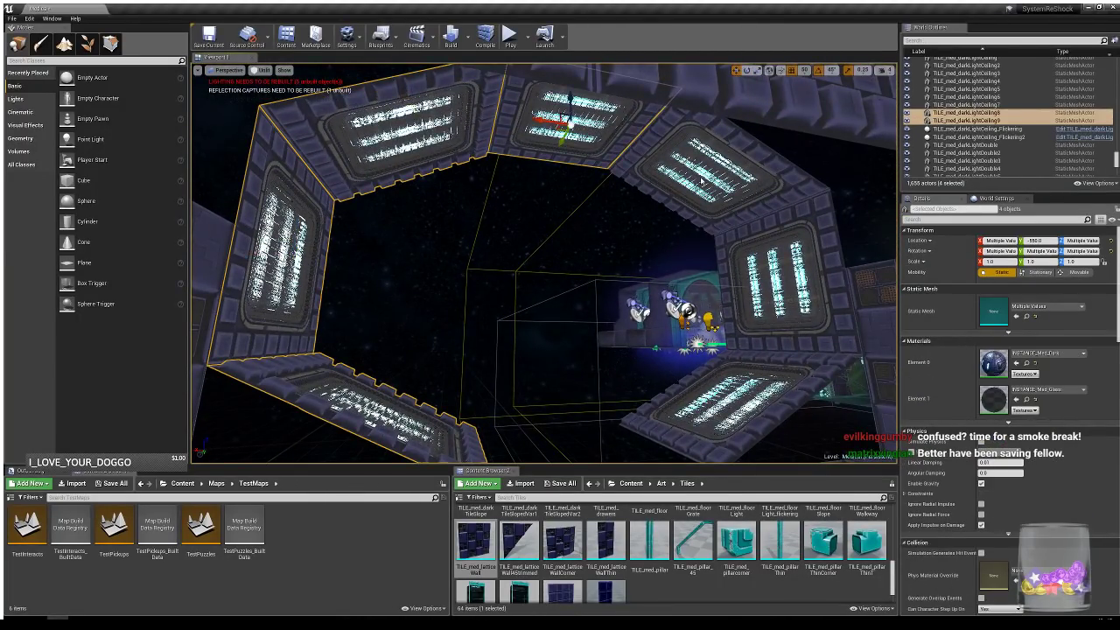
left_click(701, 181, "ctrl")
left_click(758, 242, "ctrl")
left_click(752, 413, "ctrl")
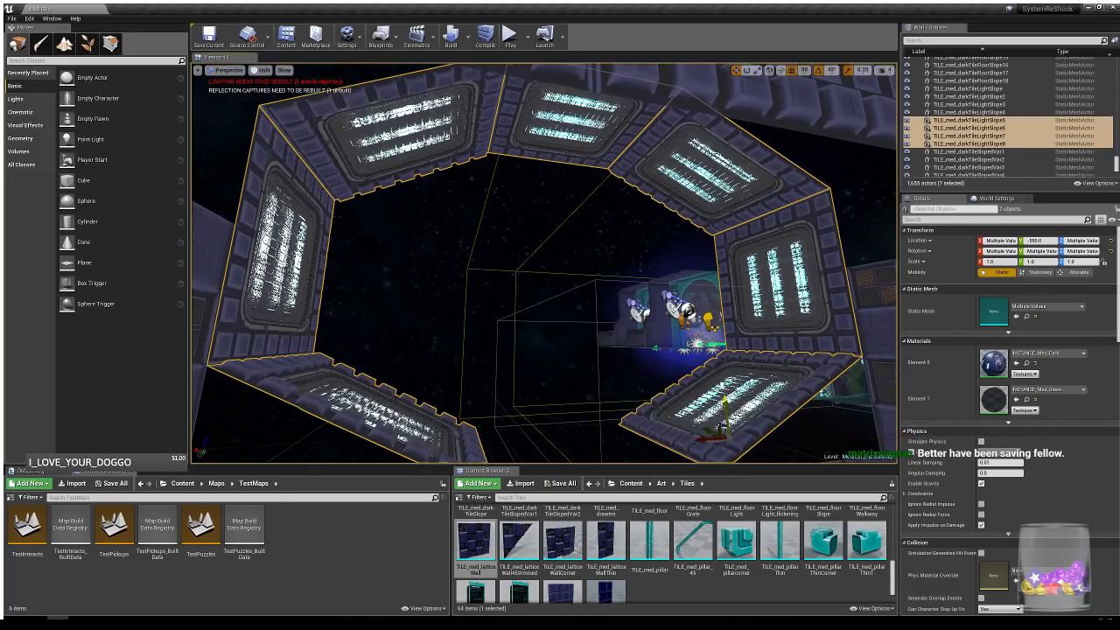
right_click_drag(639, 383, 639, 382)
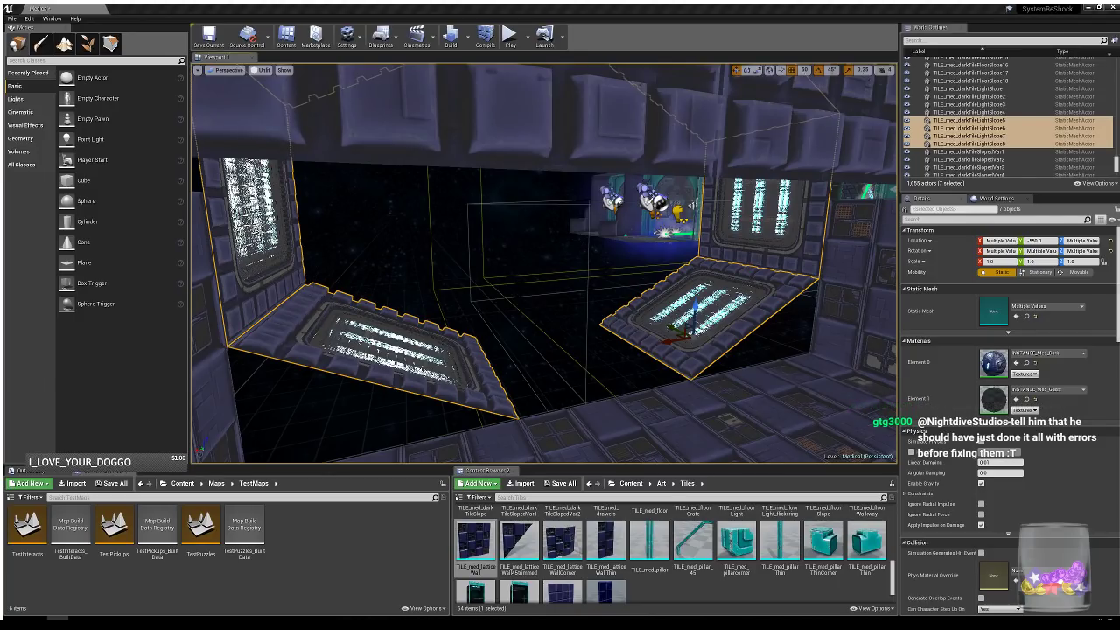
key("w")
right_click_drag(544, 263, 591, 252)
key("s")
key("w")
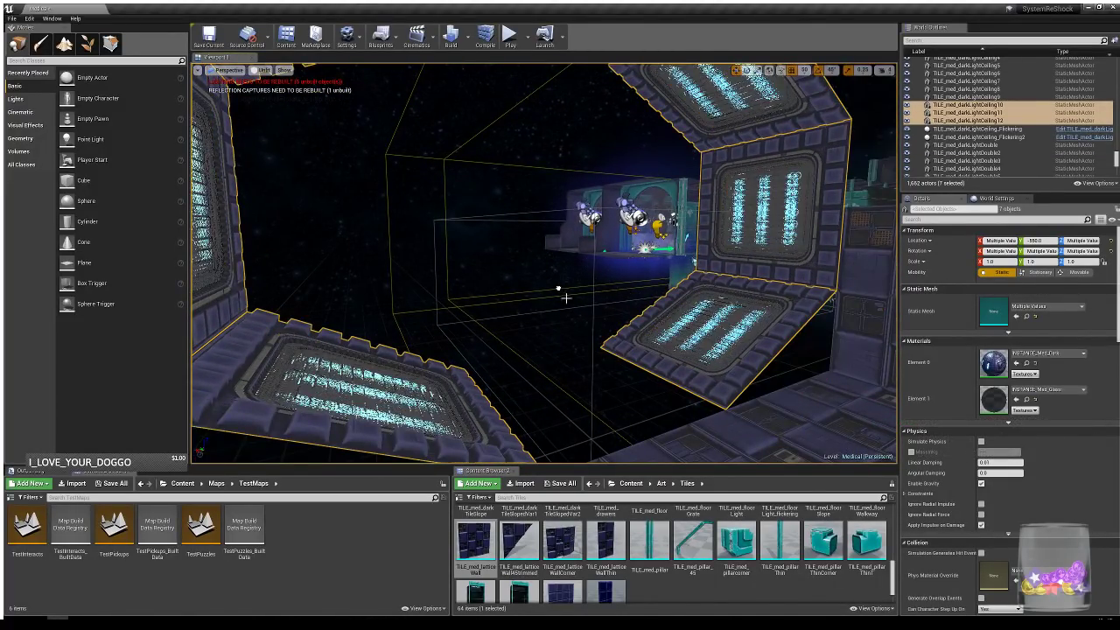
key("s")
right_click_drag(544, 262, 542, 333)
right_click_drag(632, 191, 623, 197)
left_click_drag(630, 194, 461, 142, "alt")
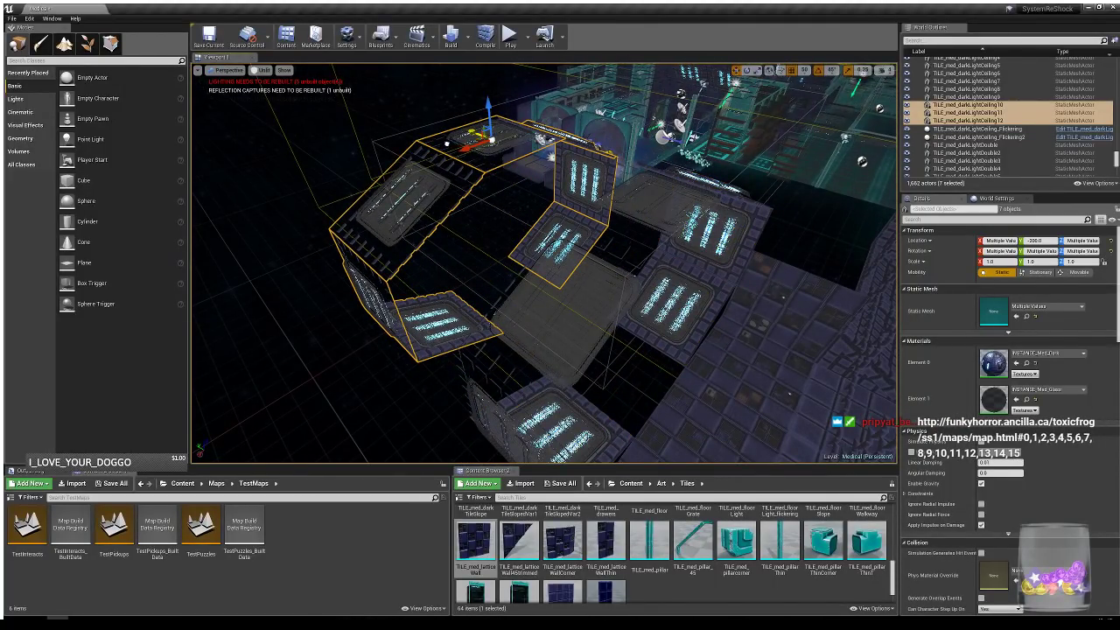
- Move the copied light ring farther from the opening to Y 50
key("f")
key("d")
mouse_move(426, 252)
right_mouse_down()
mouse_move(438, 254)
mouse_move(426, 252)
right_mouse_up()
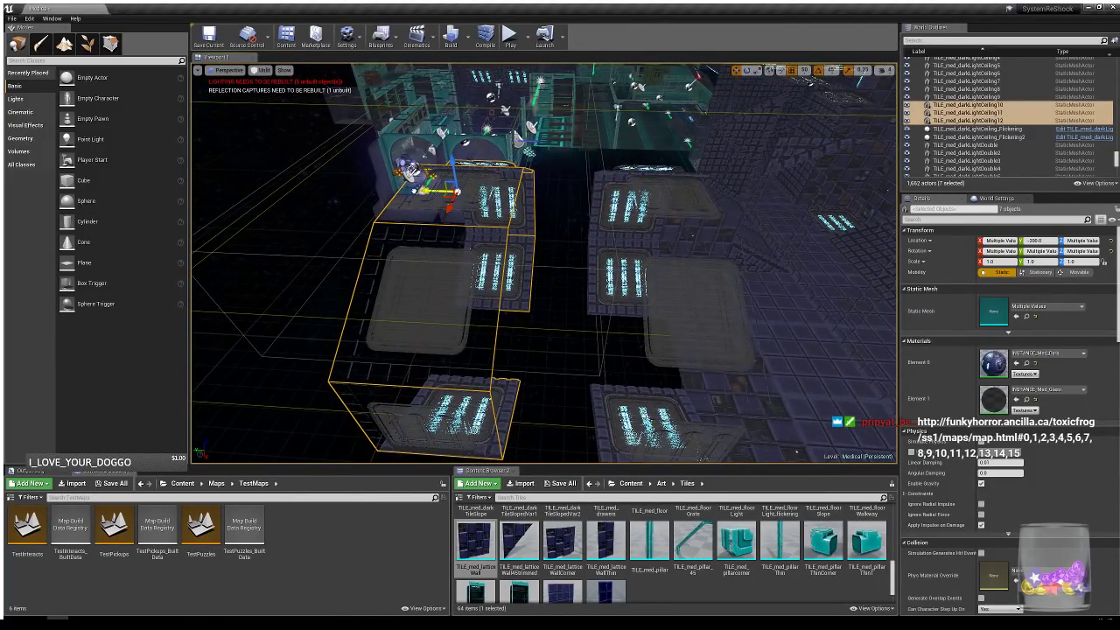
left_click_drag(418, 189, 302, 206)
key("a")
right_click_drag(281, 187, 280, 187)
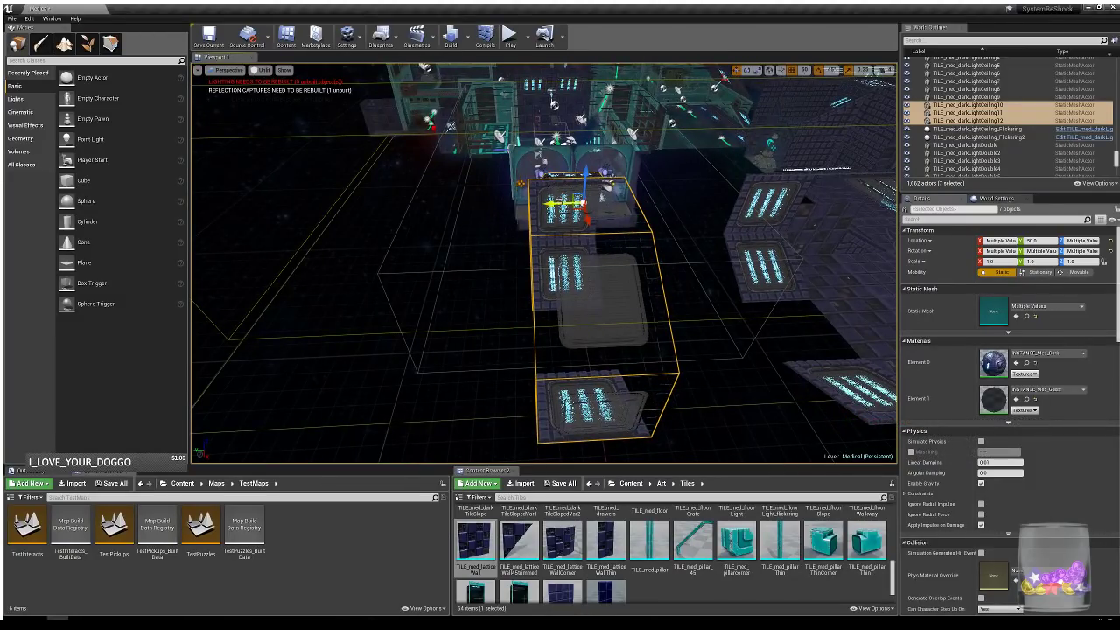
- Copy the light ring at Y 50 outward to Y 550 as the next section of the tunnel
left_click_drag(551, 204, 270, 223, "alt")
key("a")
right_click_drag(477, 242, 457, 255)
key("d")
key("a")
key("w")
key("d")
key("s")
key("a")
key("d")
mouse_move(658, 350)
right_mouse_down()
mouse_move(677, 351)
mouse_move(666, 352)
right_mouse_up()
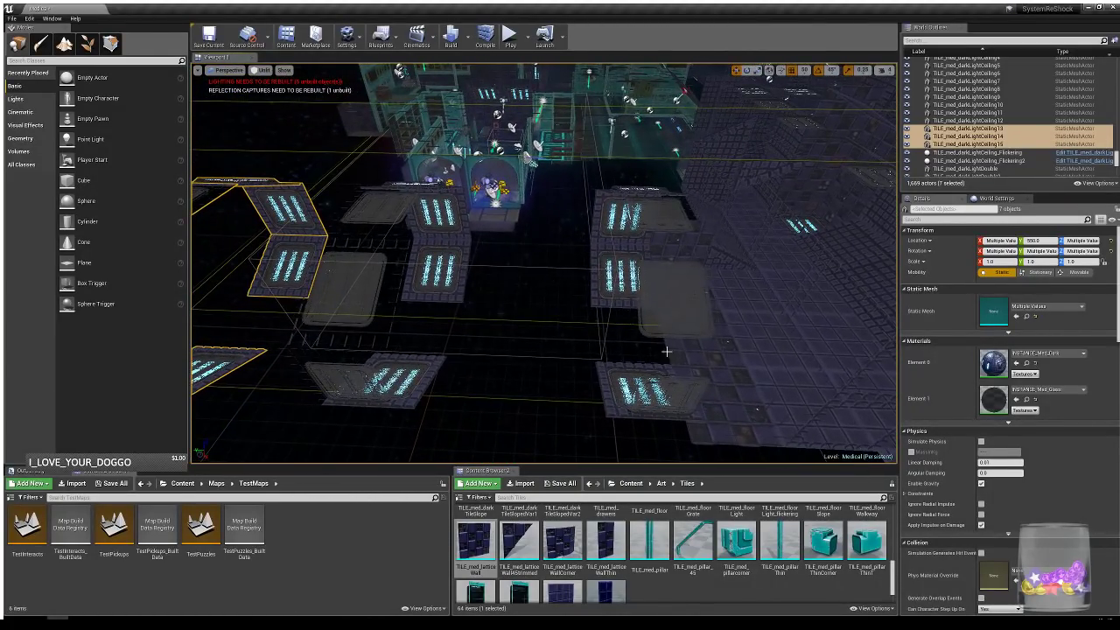
- Extend the dark tile floor along Y at X 1550, Z 100 from the opening to the outermost ring with six tile copies
left_click(770, 351)
left_click_drag(691, 333, 351, 326)
left_click(681, 349)
left_click(632, 345)
left_click(616, 351, "ctrl")
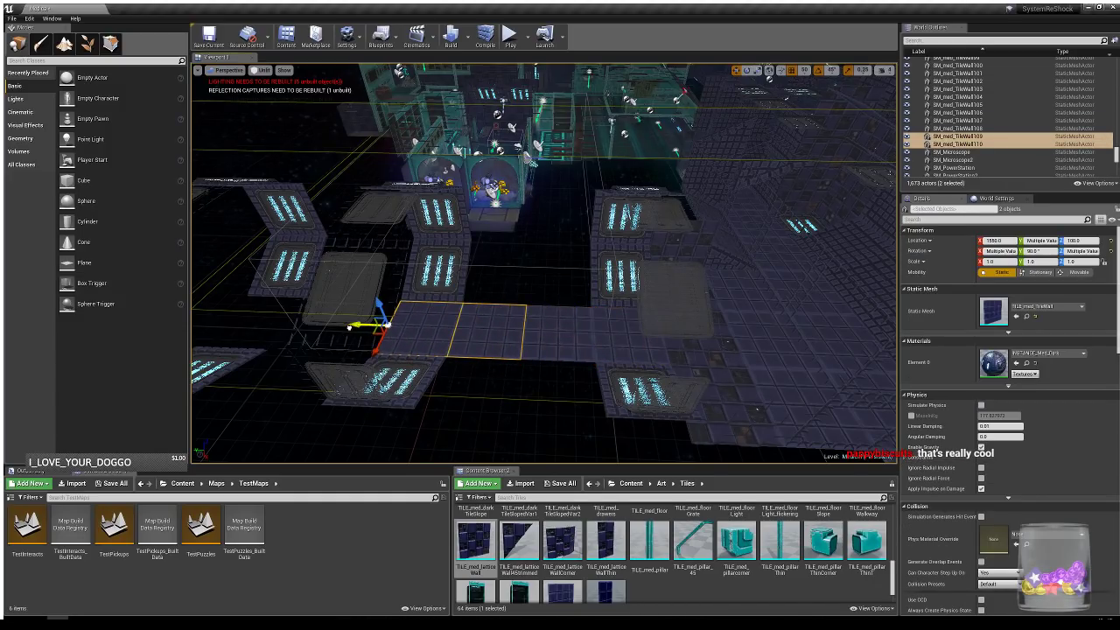
key("a")
right_click_drag(550, 339, 546, 338)
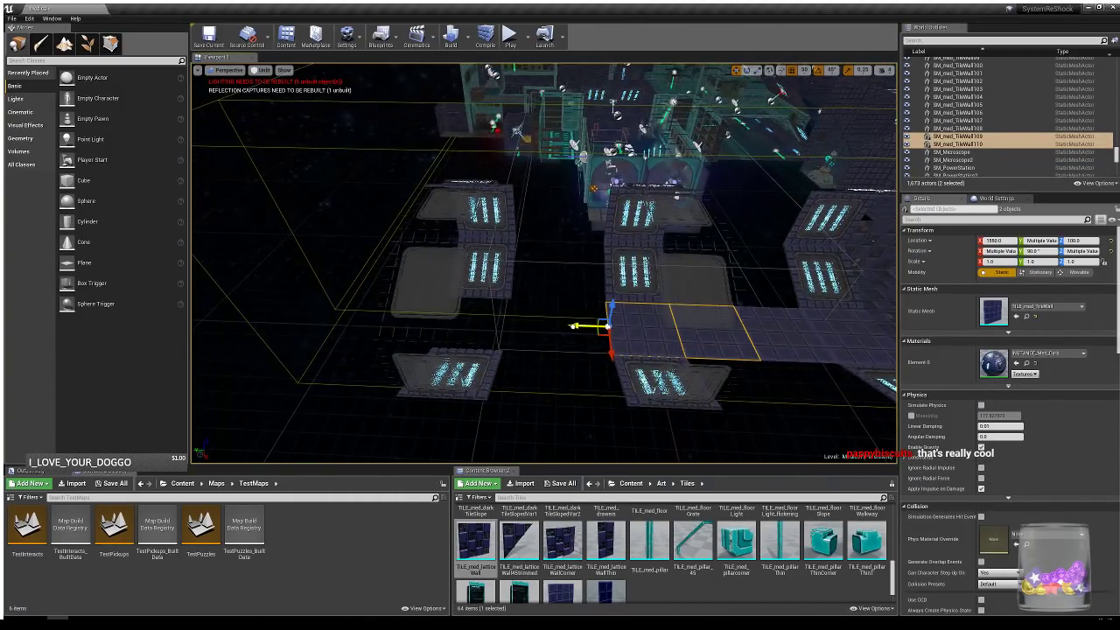
left_click_drag(575, 325, 441, 321, "alt")
left_click(485, 371)
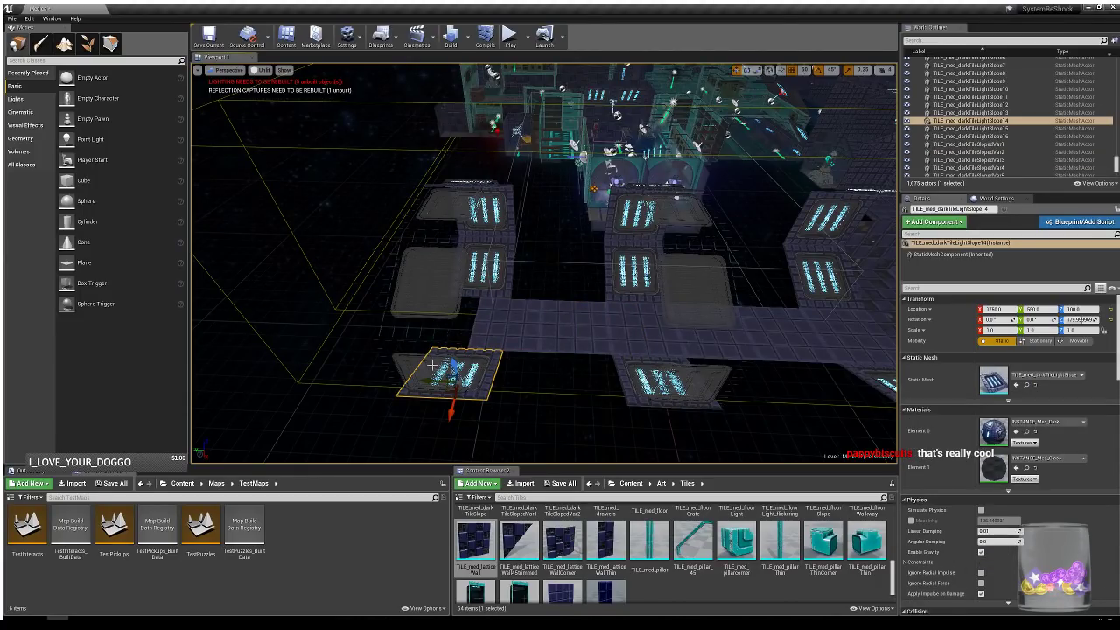
left_click(398, 361, "ctrl")
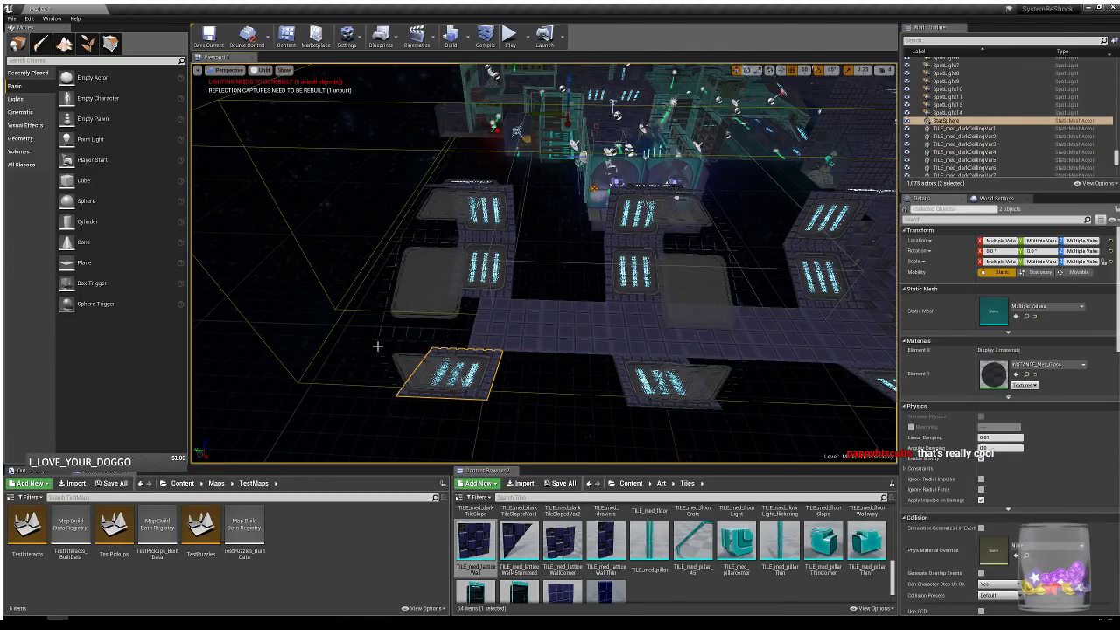
left_click(508, 355)
- Select all seven tiles of the outermost light ring and move the ring farther outward along Y
right_click_drag(489, 371, 488, 371)
left_click(480, 336)
left_click(441, 232, "ctrl")
left_click(502, 123, "ctrl")
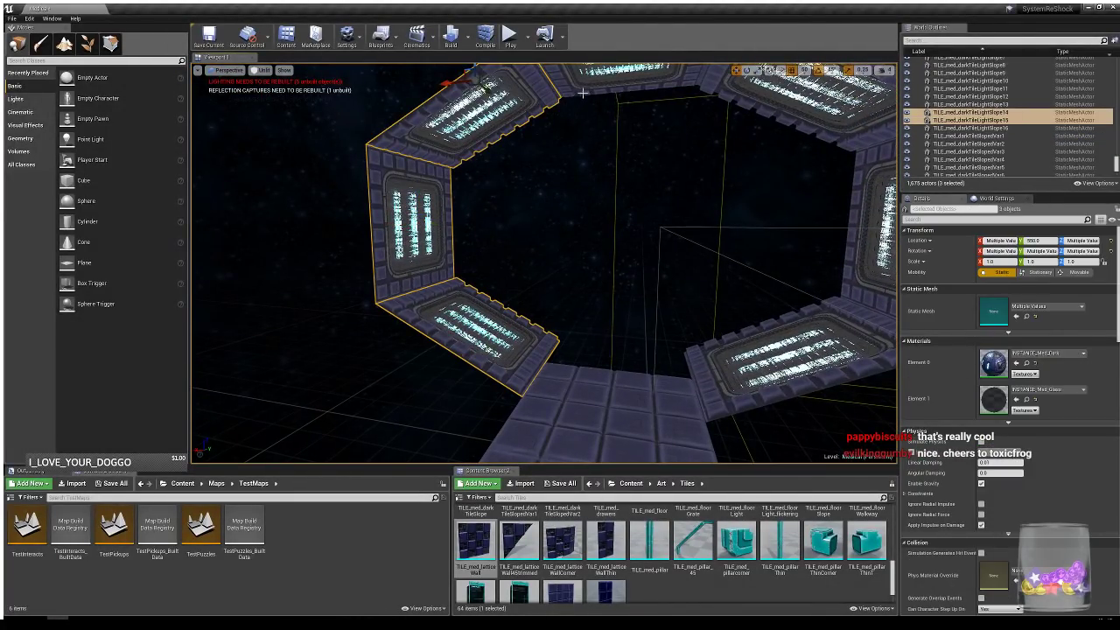
left_click(606, 88, "ctrl")
left_click(780, 100, "ctrl")
left_click(871, 217, "ctrl")
left_click(784, 356, "ctrl")
right_click_drag(778, 356, 801, 356)
left_click_drag(680, 352, 677, 332)
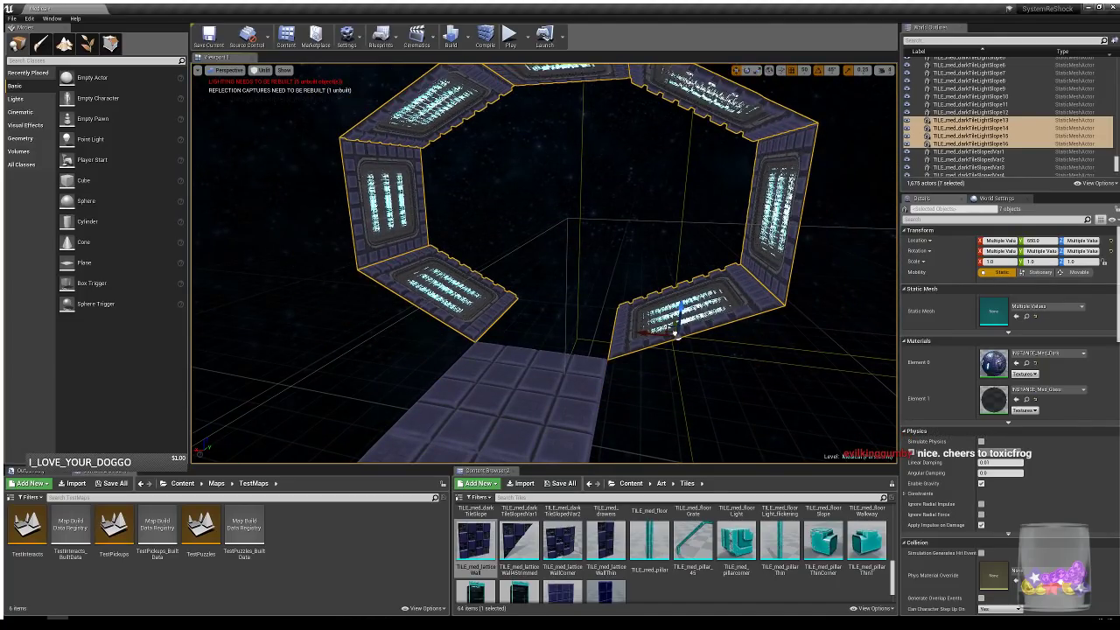
- Extend the dark tile floor to the outermost light ring with one more tile copy at Y 750
right_click_drag(677, 332, 722, 380)
right_click_drag(718, 317, 698, 308)
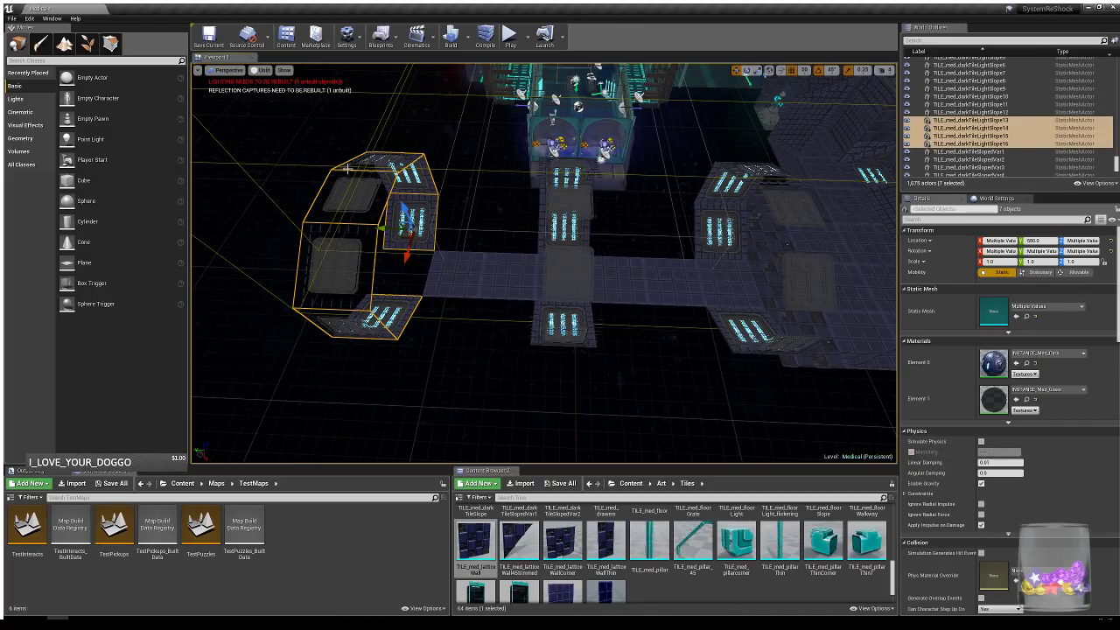
right_click_drag(486, 242, 500, 242)
left_click(428, 286)
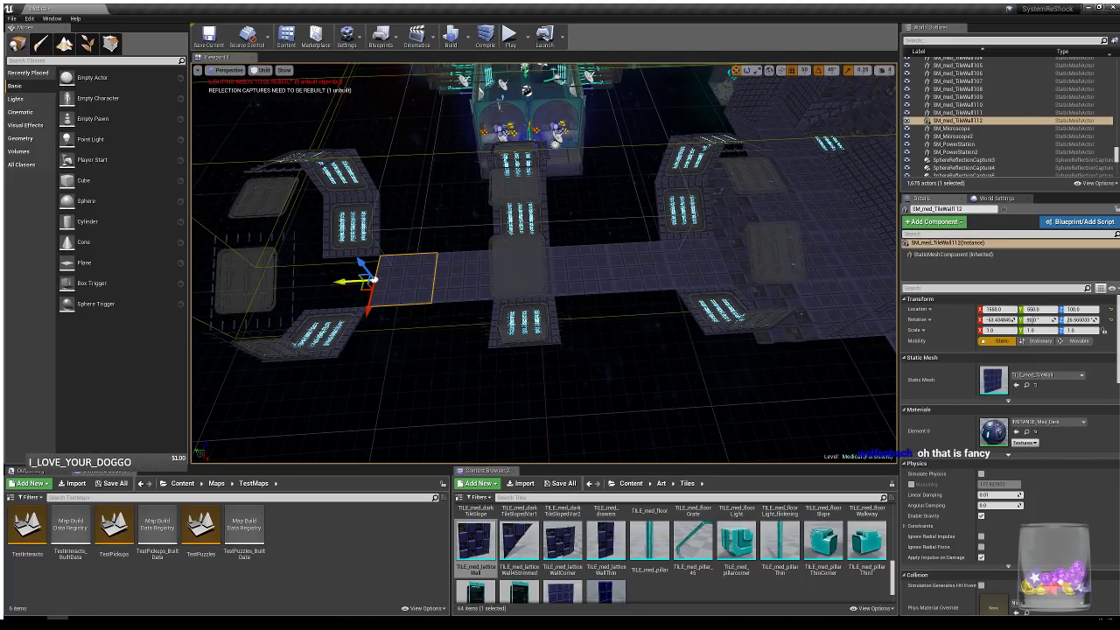
left_click_drag(341, 282, 277, 285, "alt")
right_click_drag(567, 275, 580, 264)
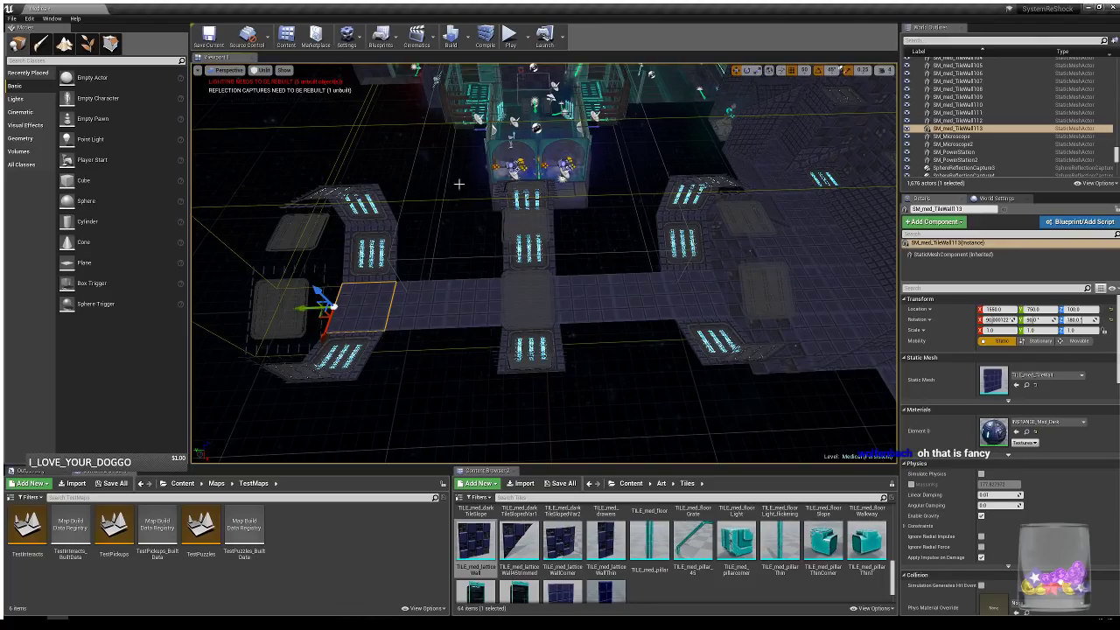
right_click_drag(628, 158, 645, 161)
- Fill the triangular gaps below the light slopes on both sides of the opening with two rotated copies of the room's triangular slope tile
left_click(597, 272)
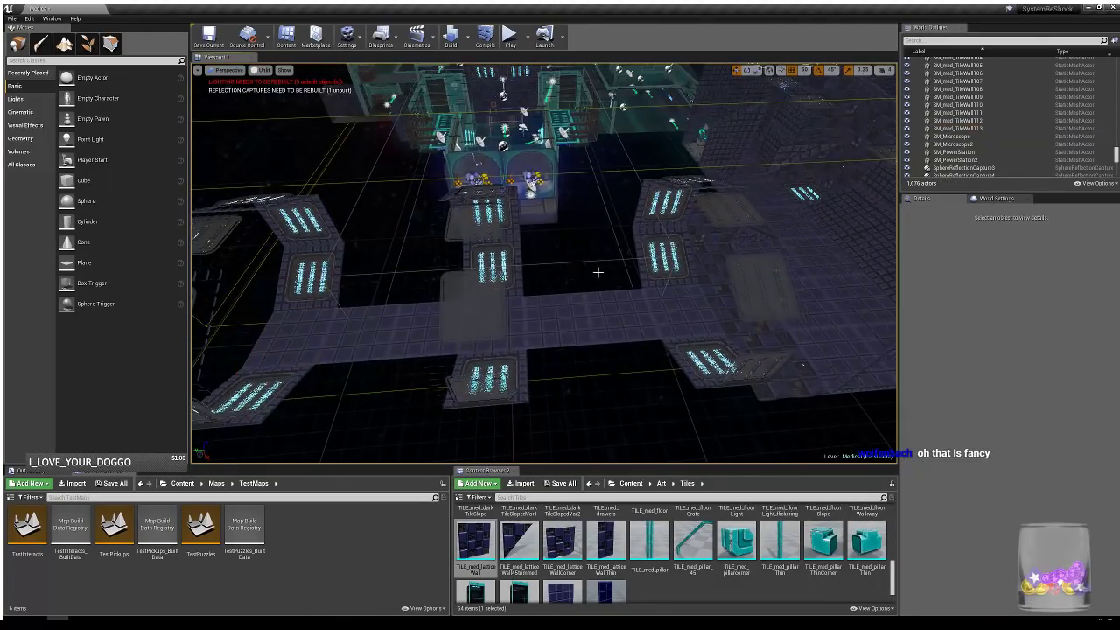
right_click_drag(598, 272, 689, 305)
left_click(820, 407)
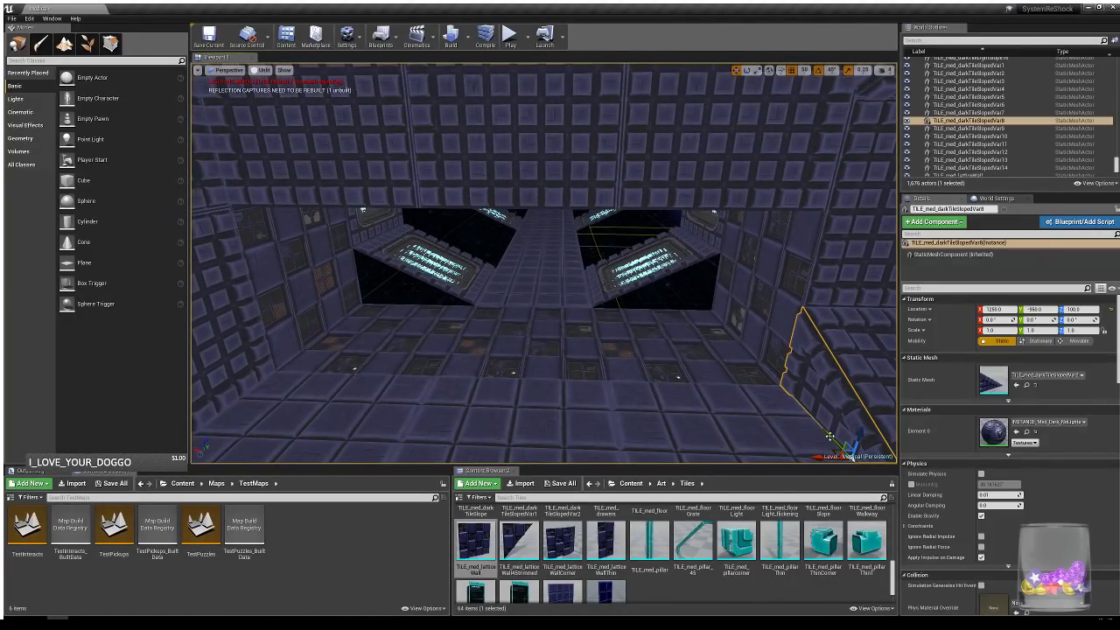
left_click_drag(832, 450, 516, 325, "alt")
key("e")
key("w")
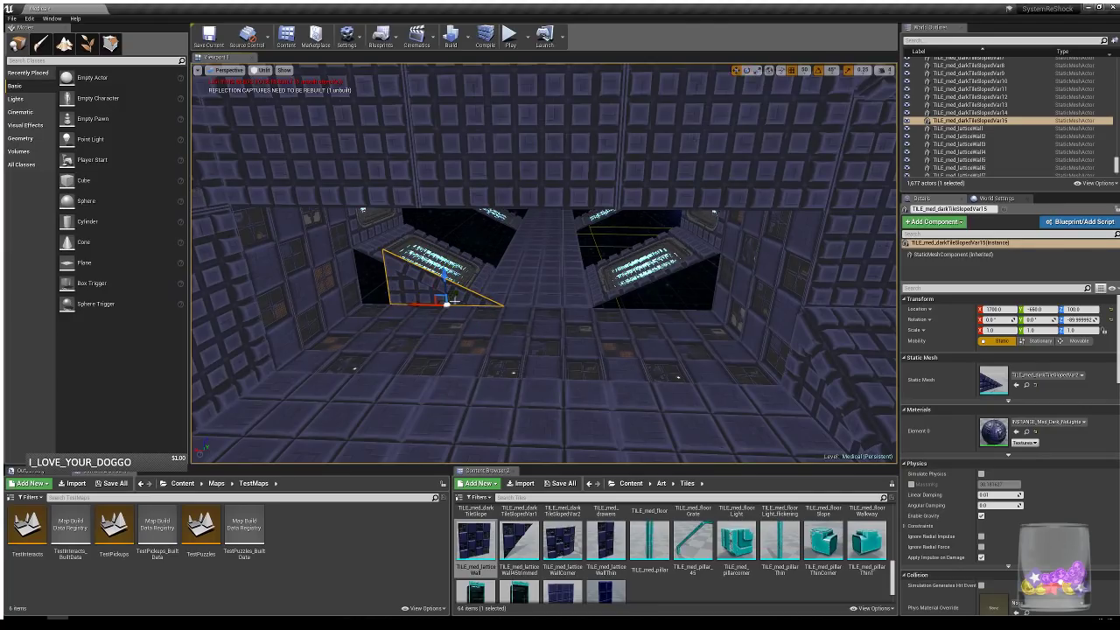
left_click_drag(414, 305, 669, 315)
right_click_drag(557, 326, 563, 314)
key("Escape")
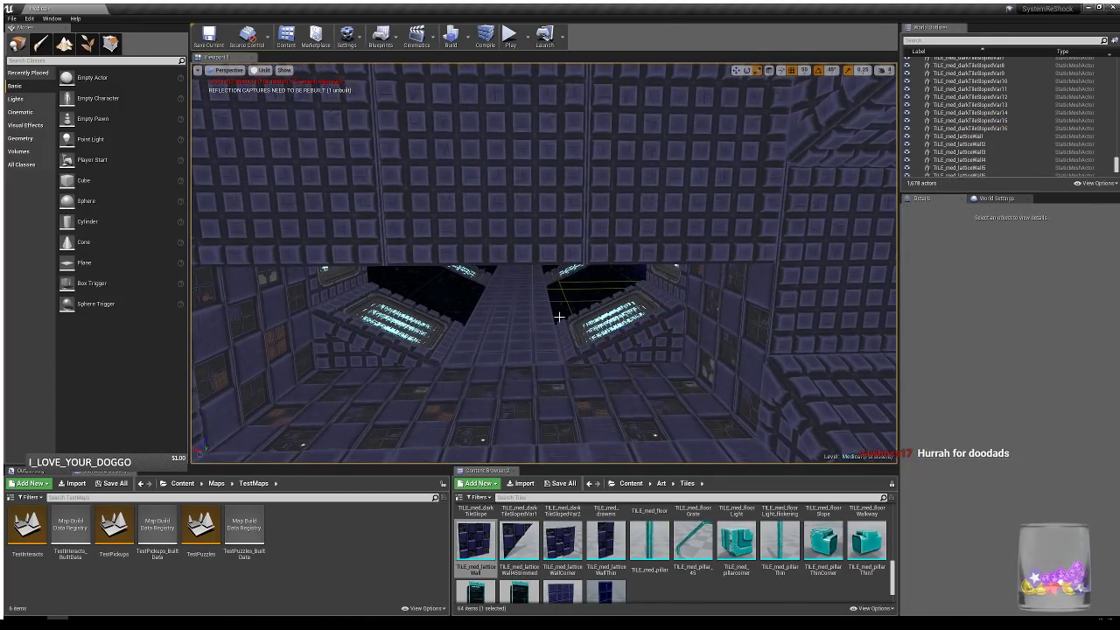
middle_click_drag(550, 328, 540, 361)
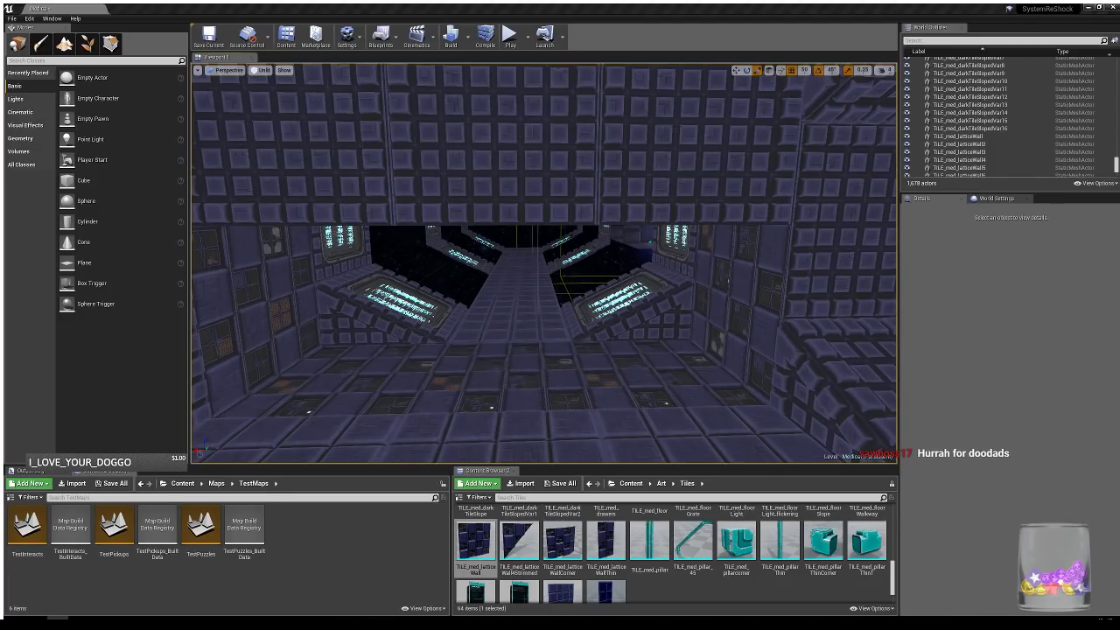
- Place a TILE_med_latticeWallThin above the lattice wall on one side of the opening, rotated -90° about X
key("w")
right_click_drag(642, 273, 814, 293)
right_click_drag(560, 262, 513, 250)
key("s")
left_click_drag(605, 538, 452, 198)
key("e")
key("w")
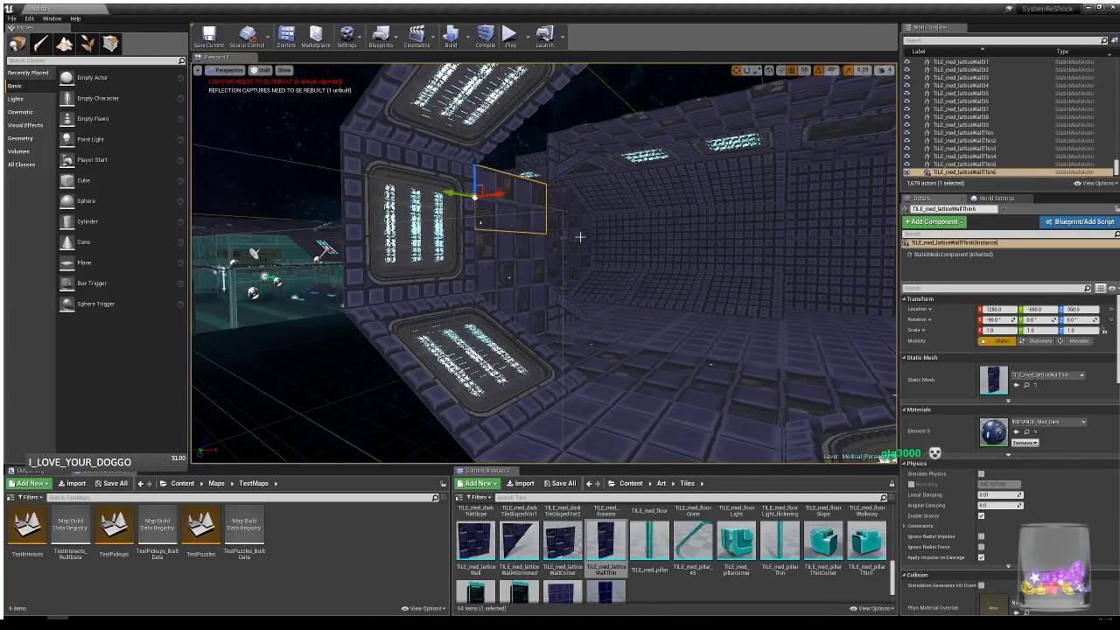
- Copy the thin lattice wall to the opposite side of the opening, mirrored with Y scale -1 and turned 180° about Z
right_click_drag(580, 237, 601, 240)
key("r")
left_click_drag(431, 173, 833, 165)
key("w")
right_click_drag(614, 221, 778, 214)
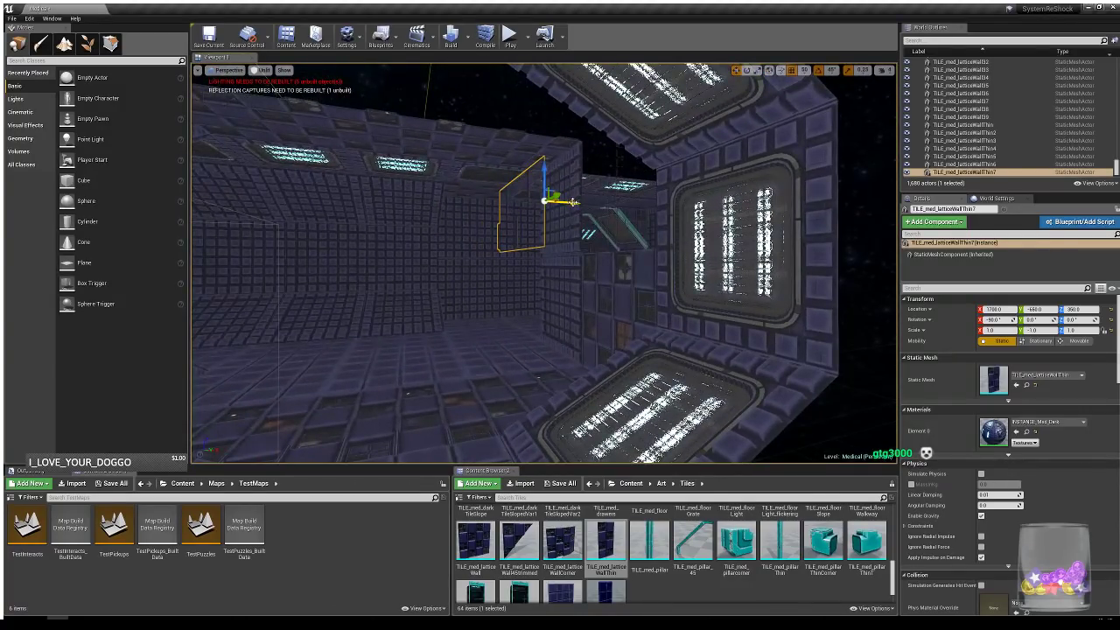
mouse_move(574, 202)
left_mouse_down()
mouse_move(685, 205)
mouse_move(581, 212)
left_mouse_up()
key("e")
key("w")
left_click_drag(672, 203, 595, 215)
right_click_drag(516, 200, 389, 198)
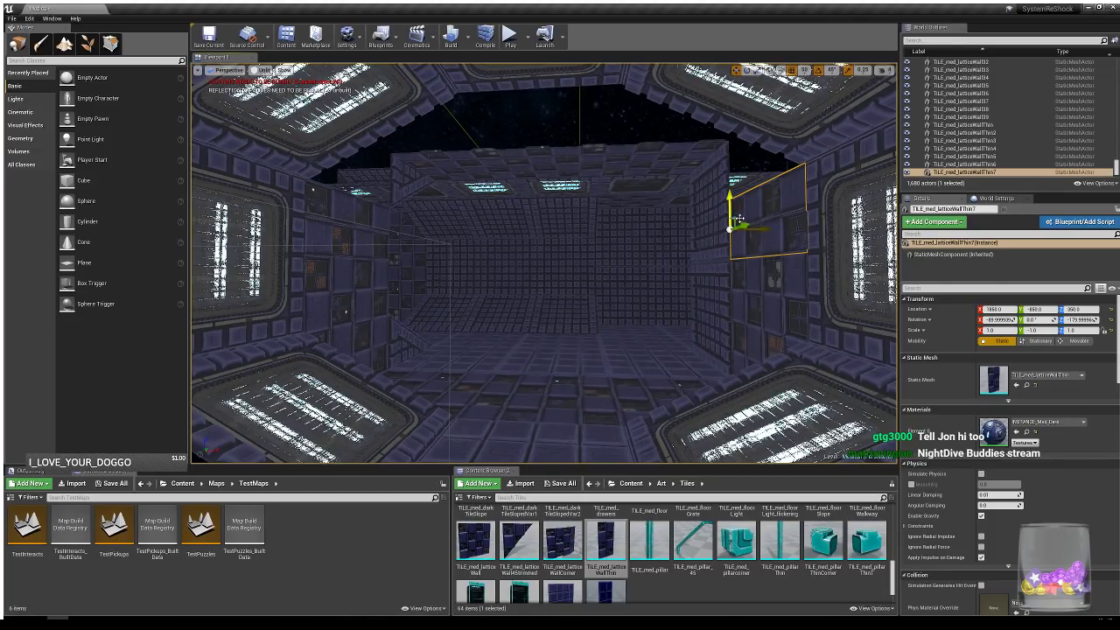
- Cover the gap above the opening with a row of three thin lattice wall copies turned horizontally
left_click_drag(741, 212, 531, 73, "alt")
key("e")
key("w")
right_click_drag(577, 146, 578, 83)
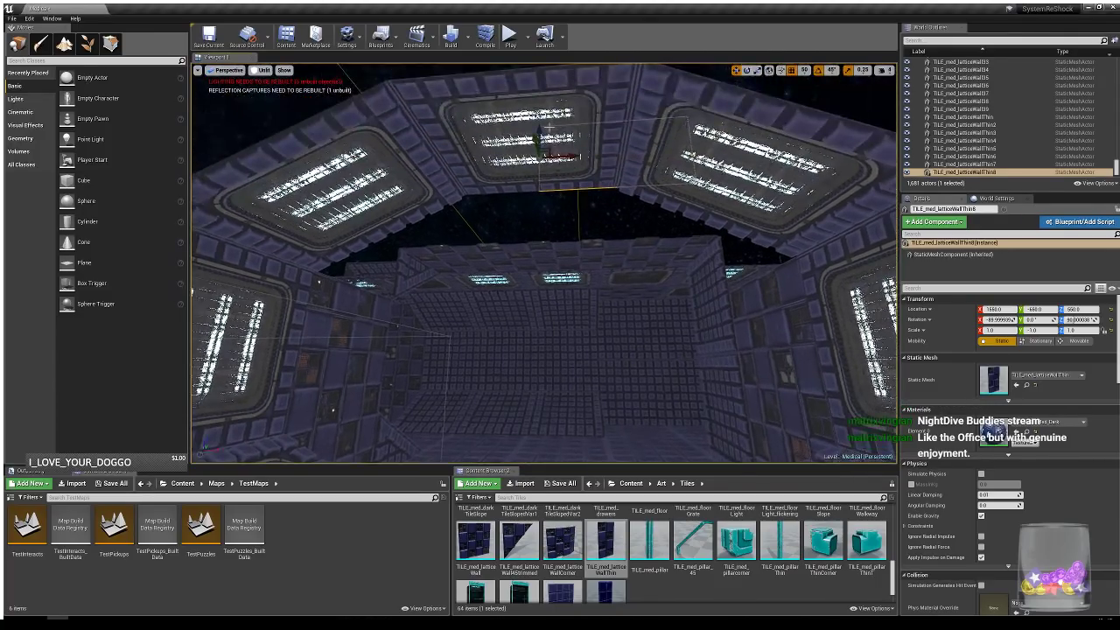
left_click_drag(543, 127, 543, 185)
left_click_drag(560, 226, 649, 224)
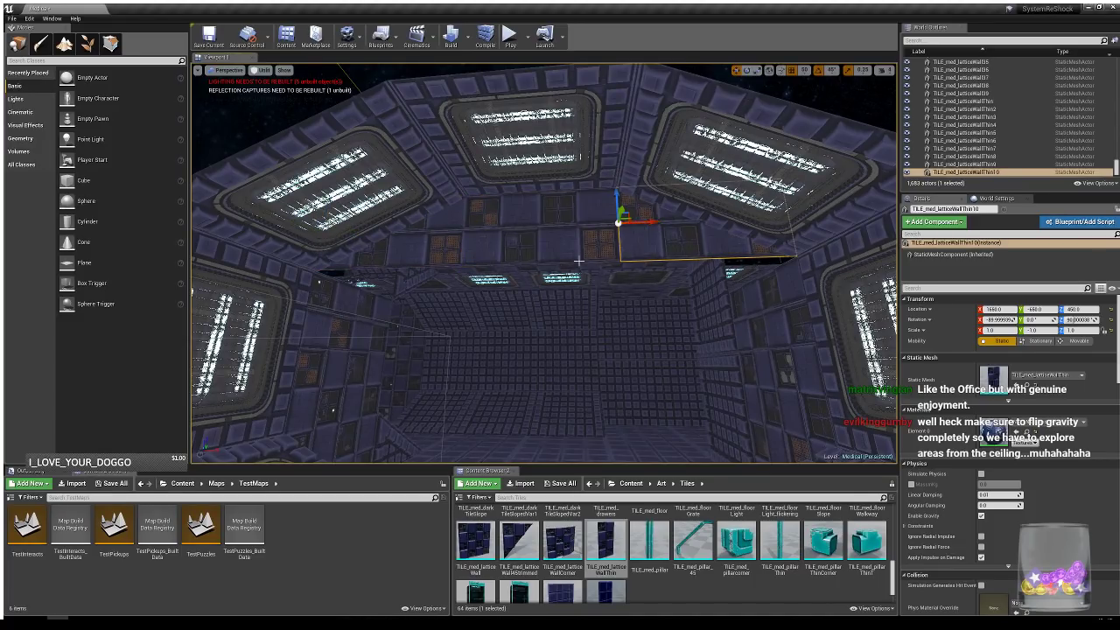
right_click_drag(649, 225, 502, 281)
- Close the sloped ceiling gap inside the opening with three upside-down TILE_med_darkTileFloorSlope tiles side by side
scroll(669, 565, "up", 2)
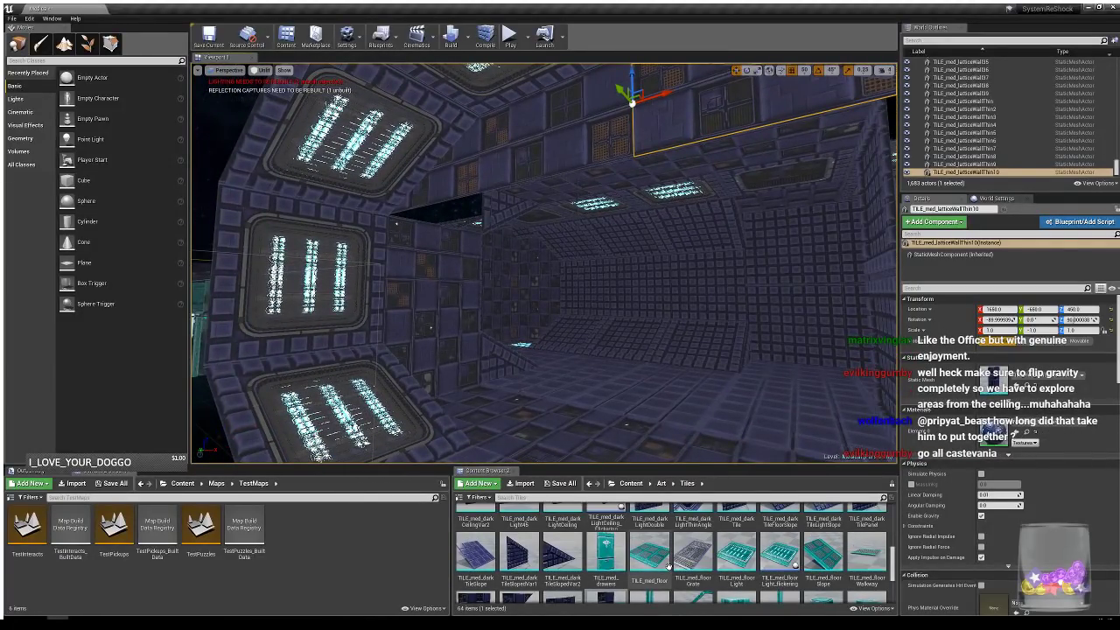
scroll(669, 565, "up", 3)
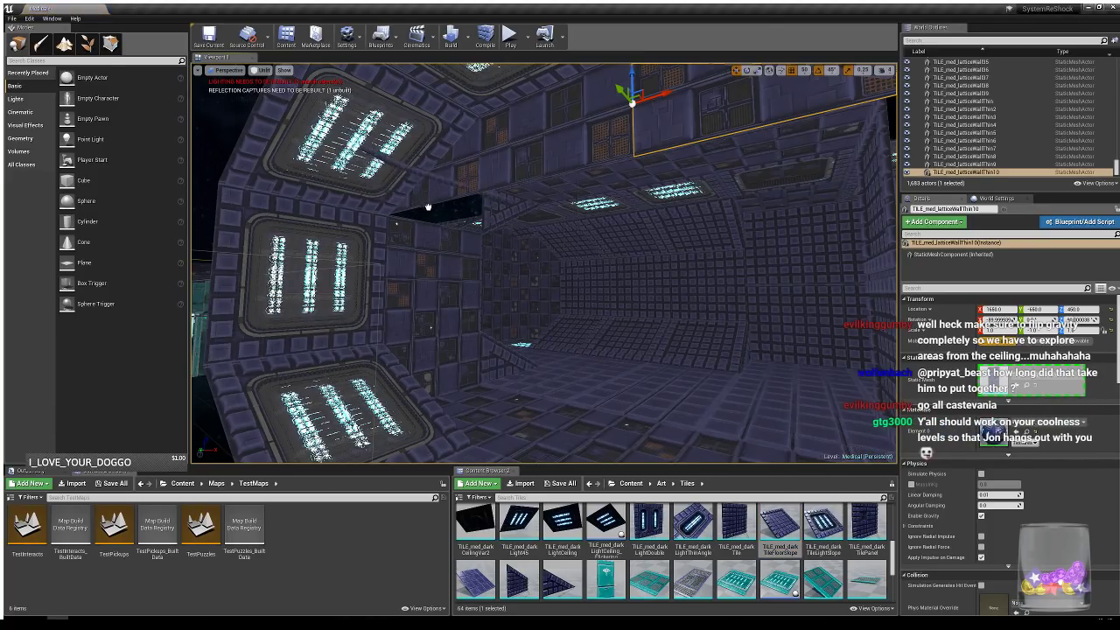
mouse_move(428, 207)
left_mouse_down()
mouse_move(469, 203)
mouse_move(437, 193)
left_mouse_up()
key("e")
left_click_drag(445, 248, 807, 185)
key("w")
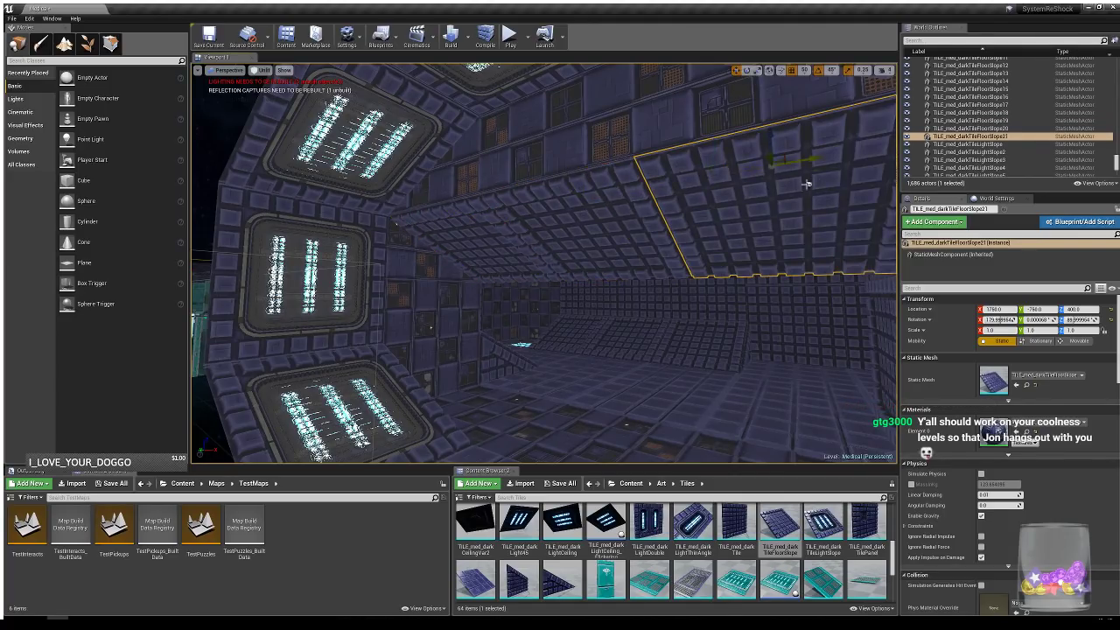
right_click_drag(745, 199, 472, 203)
key("Escape")
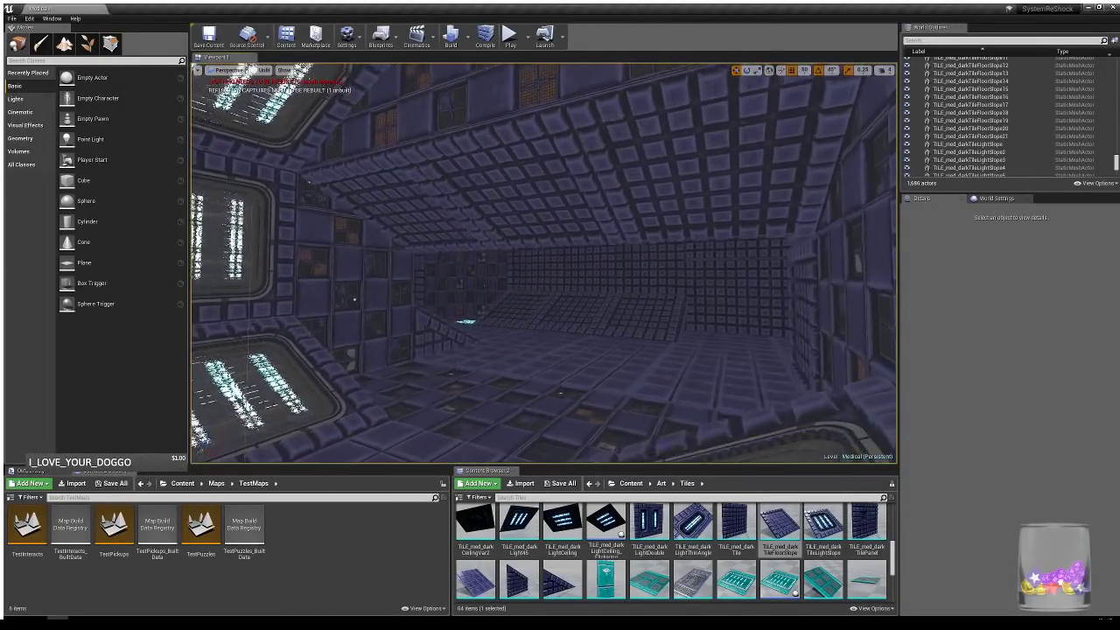
- Place two TILE_med_darkTileFloorSlope tiles along one side of the tunnel floor at X 1350, Z 100 and select both
right_click_drag(545, 262, 350, 263)
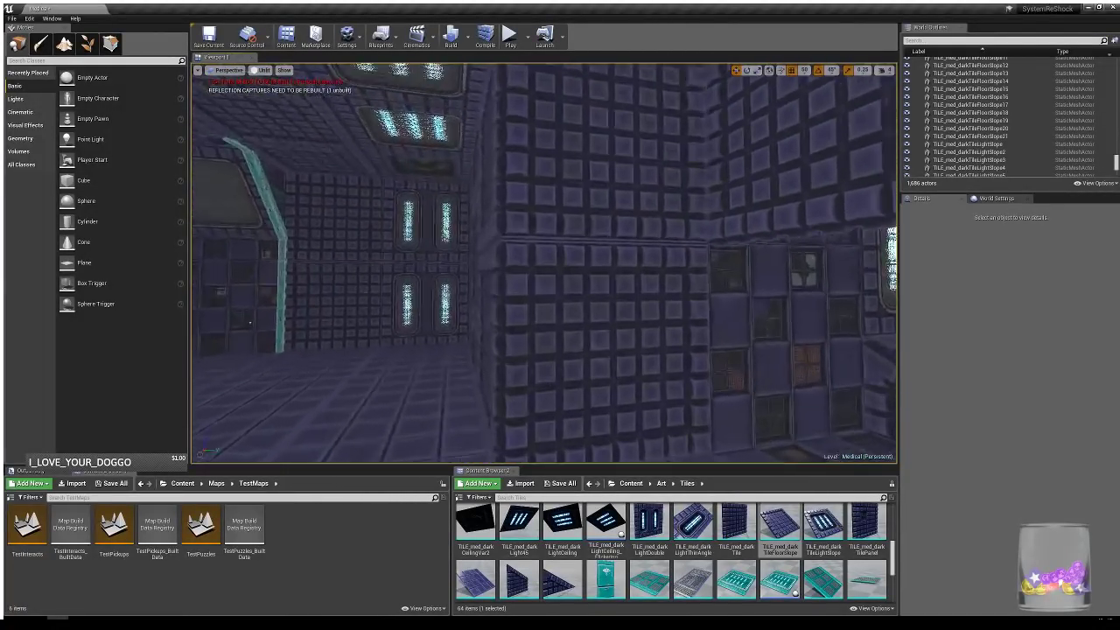
right_click_drag(544, 262, 350, 263)
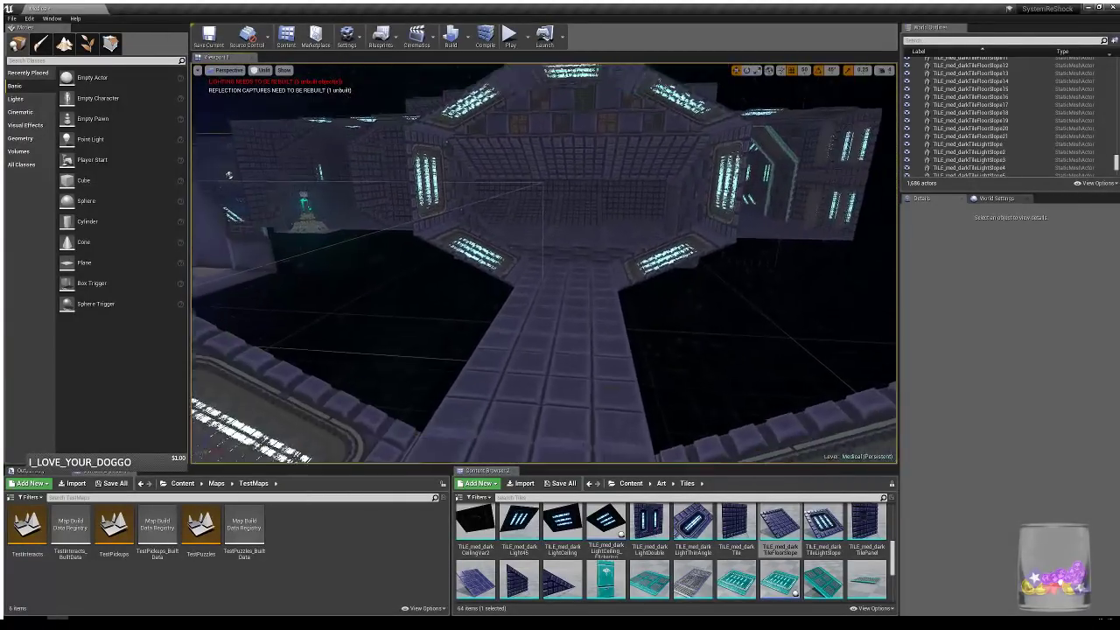
left_click_drag(772, 517, 305, 423)
left_click(398, 317, "ctrl")
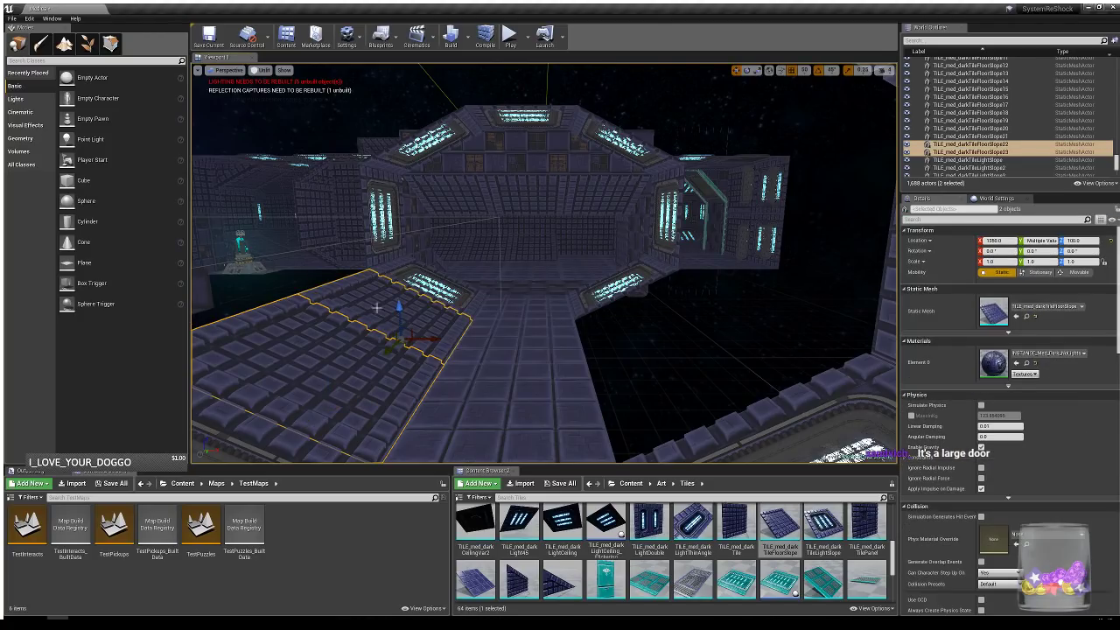
- Copy the two floor slopes upward and flip them 180° about X to form the tunnel's upper slope on the same side
left_click_drag(399, 305, 402, 85, "alt")
key("e")
right_click_drag(419, 208, 357, 150)
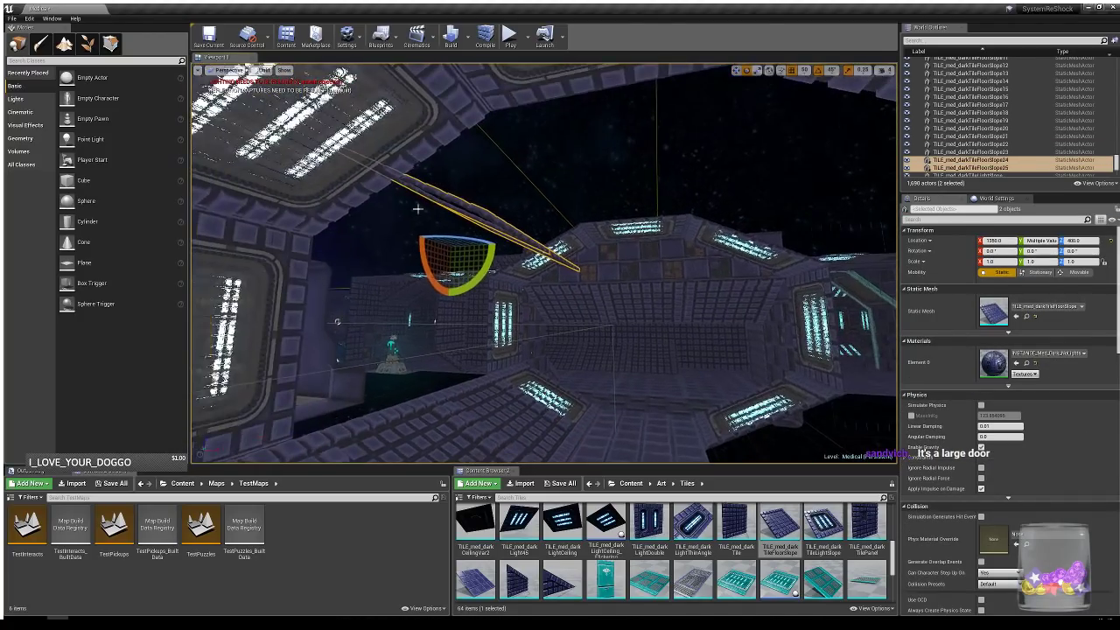
left_click_drag(426, 260, 418, 235)
key("w")
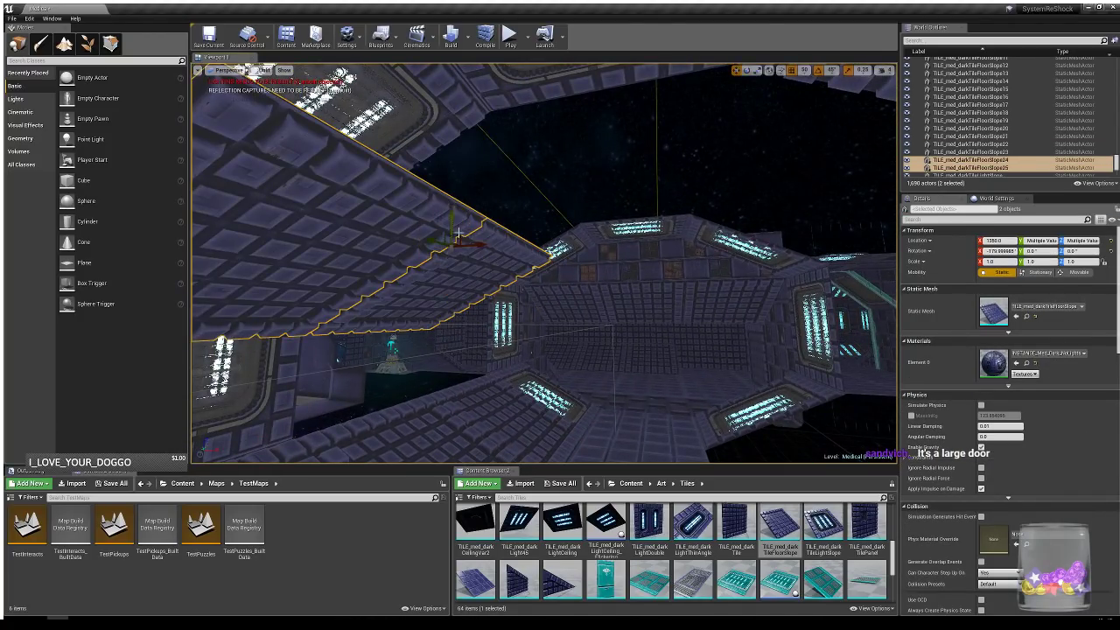
left_click_drag(452, 222, 505, 210)
- Select the four lower and upper slope tiles and copy them to the tunnel's opposite side, turned to face inward
left_click(505, 428, "ctrl")
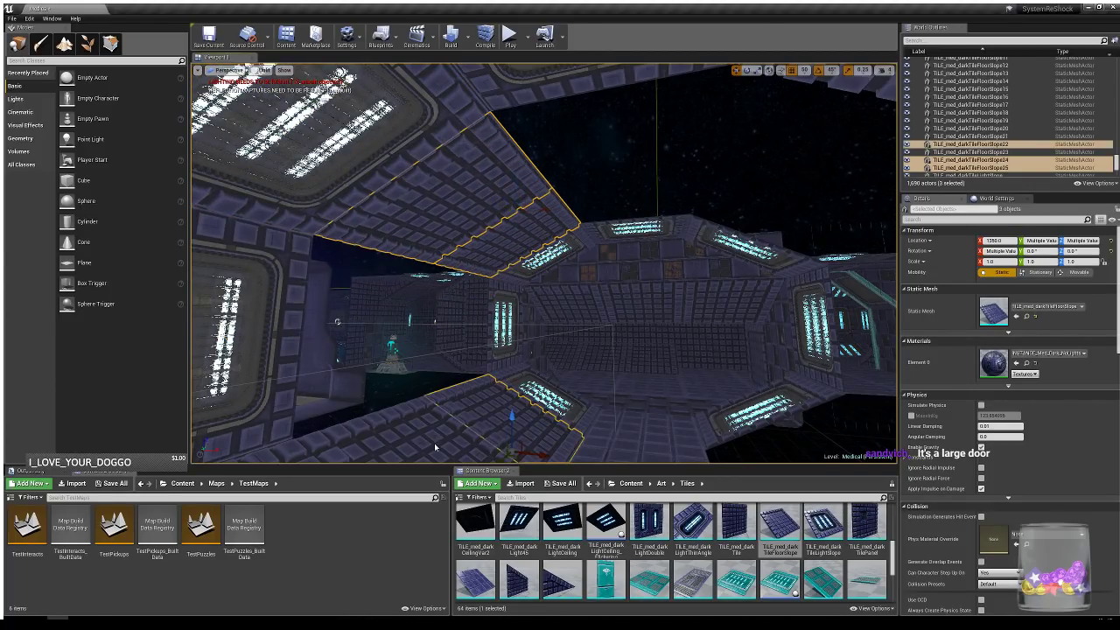
left_click(433, 442, "ctrl")
right_click_drag(466, 378, 492, 437)
left_click_drag(432, 371, 724, 384, "alt")
key("e")
right_click_drag(730, 374, 754, 306)
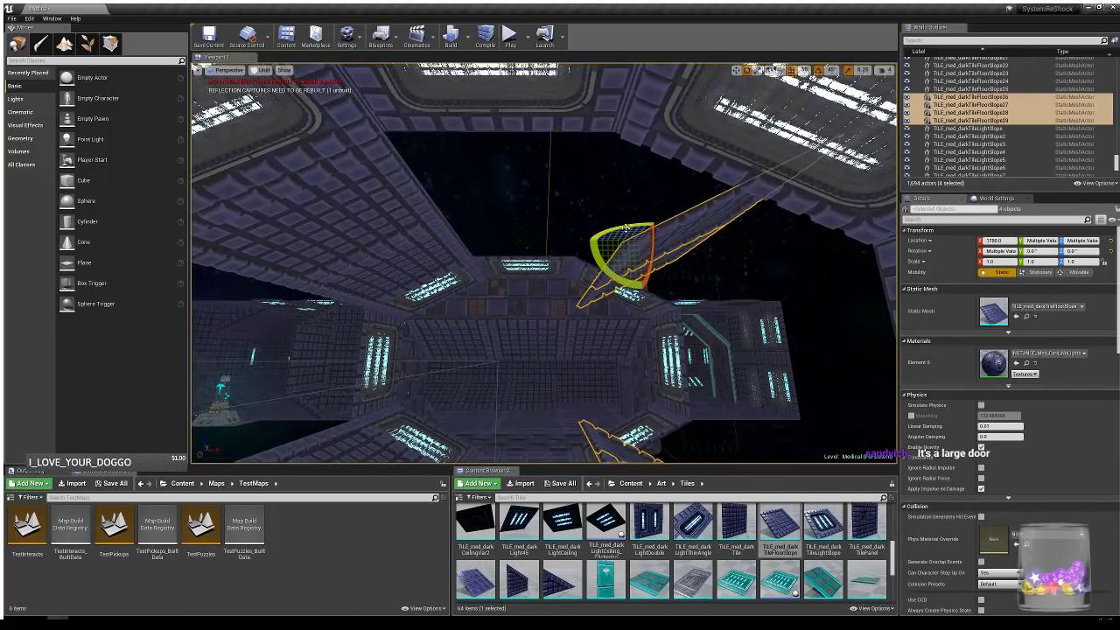
left_click_drag(623, 229, 778, 233)
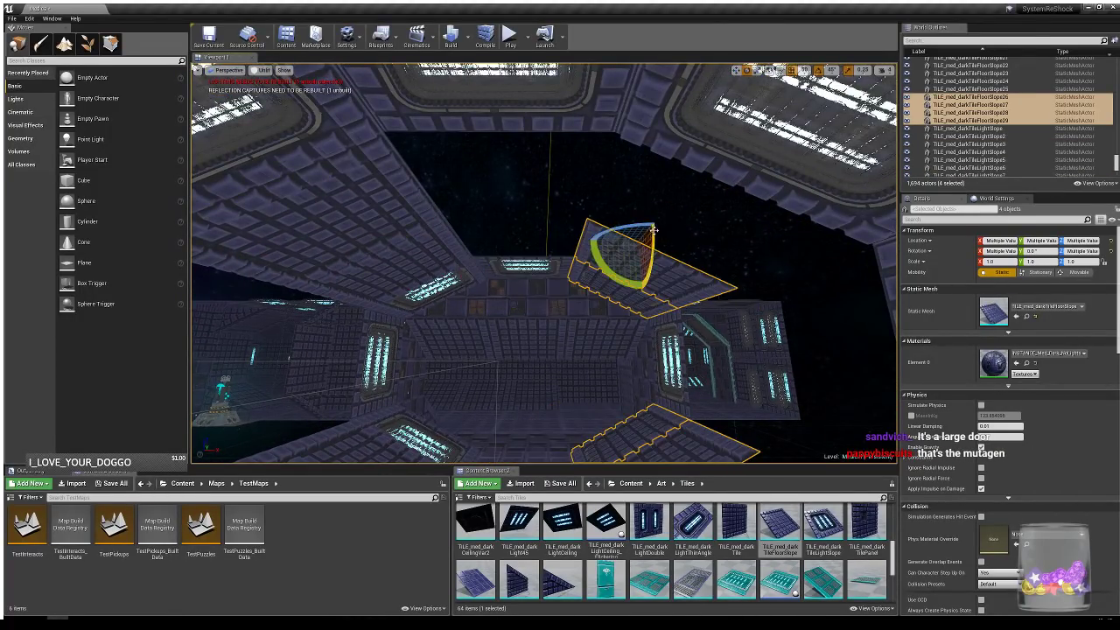
key("w")
left_click_drag(645, 233, 760, 157)
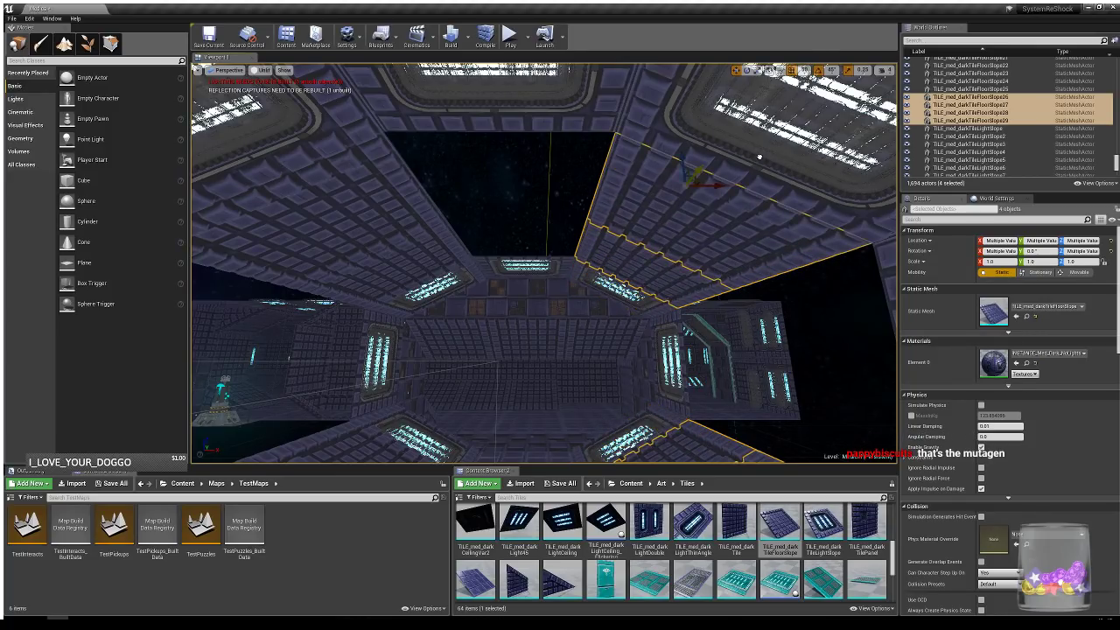
right_click_drag(760, 156, 719, 179)
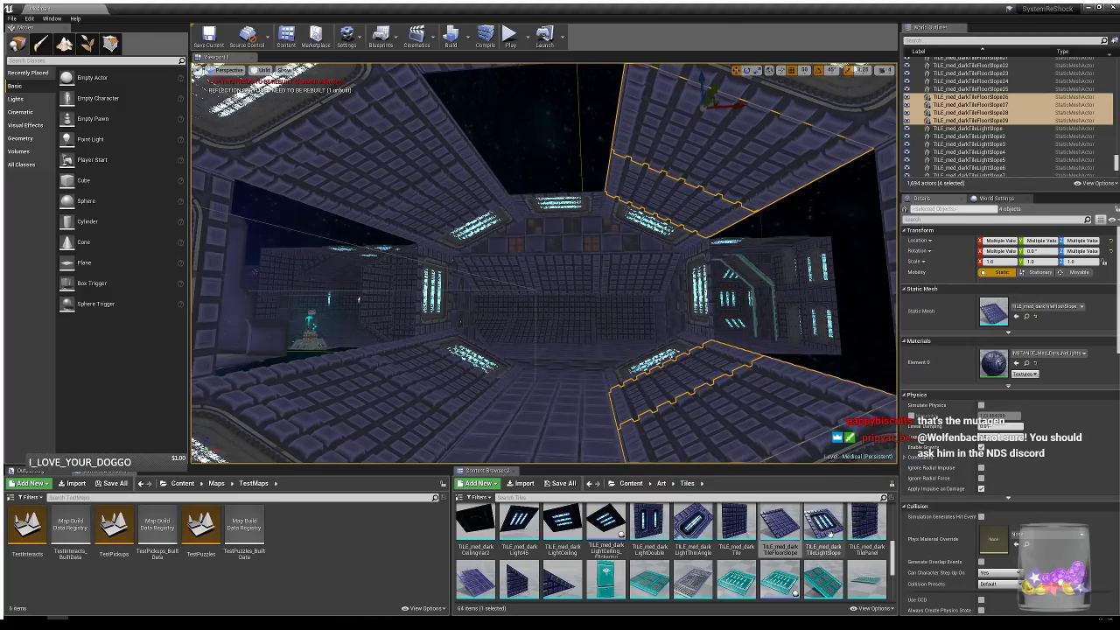
right_click_drag(676, 135, 673, 105)
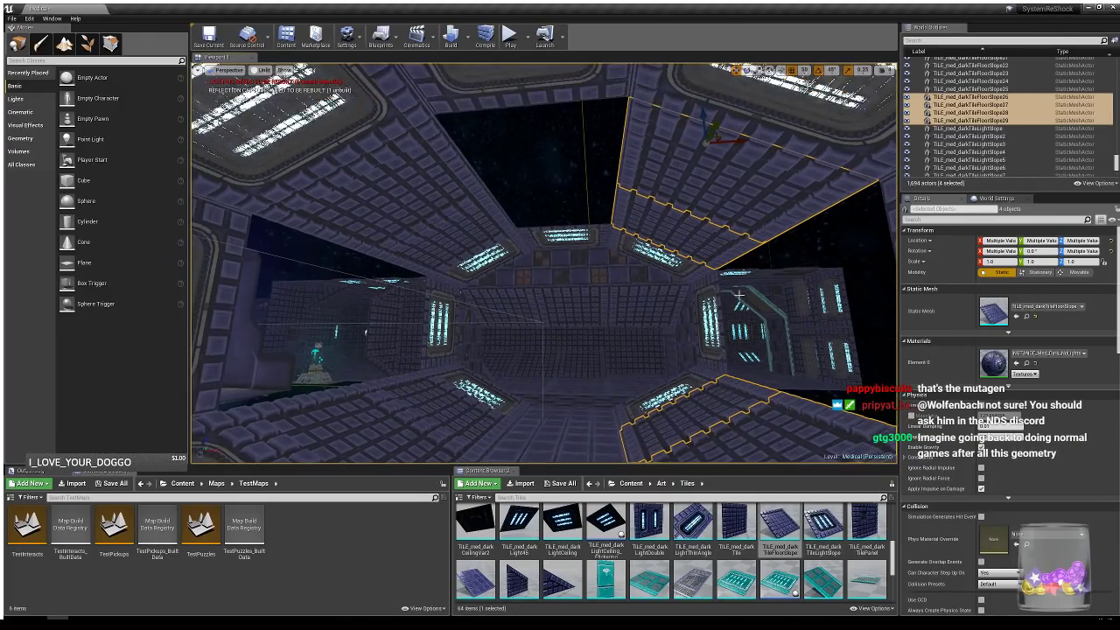
key("Escape")
- Close the tunnel's ceiling gap with two TILE_med_latticeWall tiles laid flat side by side at Z 500
right_click_drag(748, 423, 751, 434)
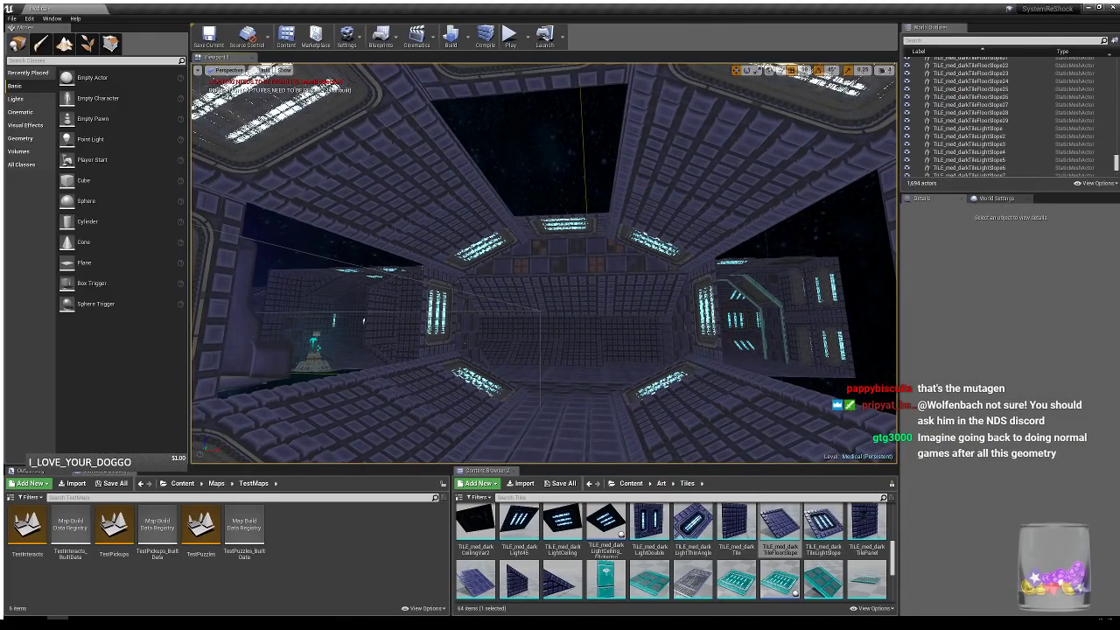
right_click_drag(659, 450, 634, 444)
scroll(847, 527, "up", 5)
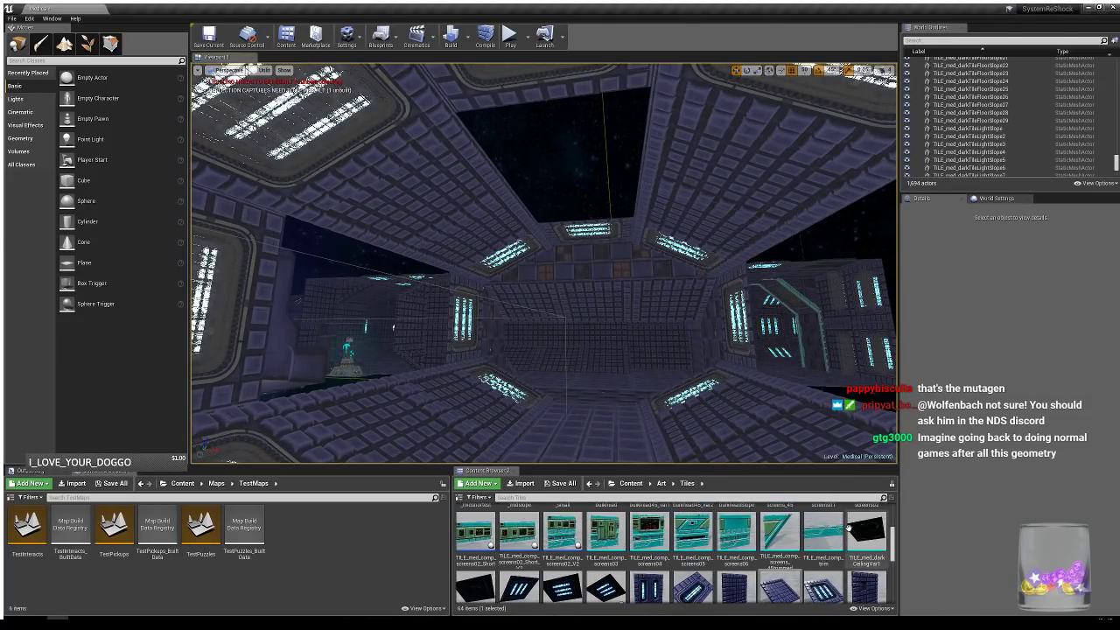
scroll(848, 527, "down", 5)
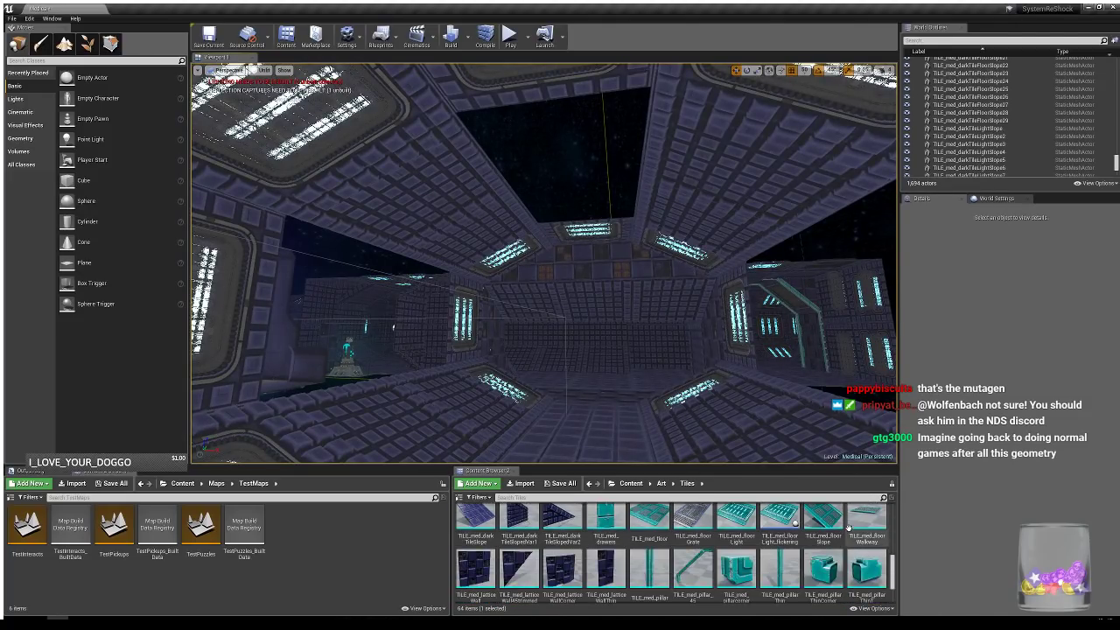
left_click_drag(475, 568, 565, 166)
key("w")
right_click_drag(567, 171, 567, 210)
scroll(699, 556, "up", 3)
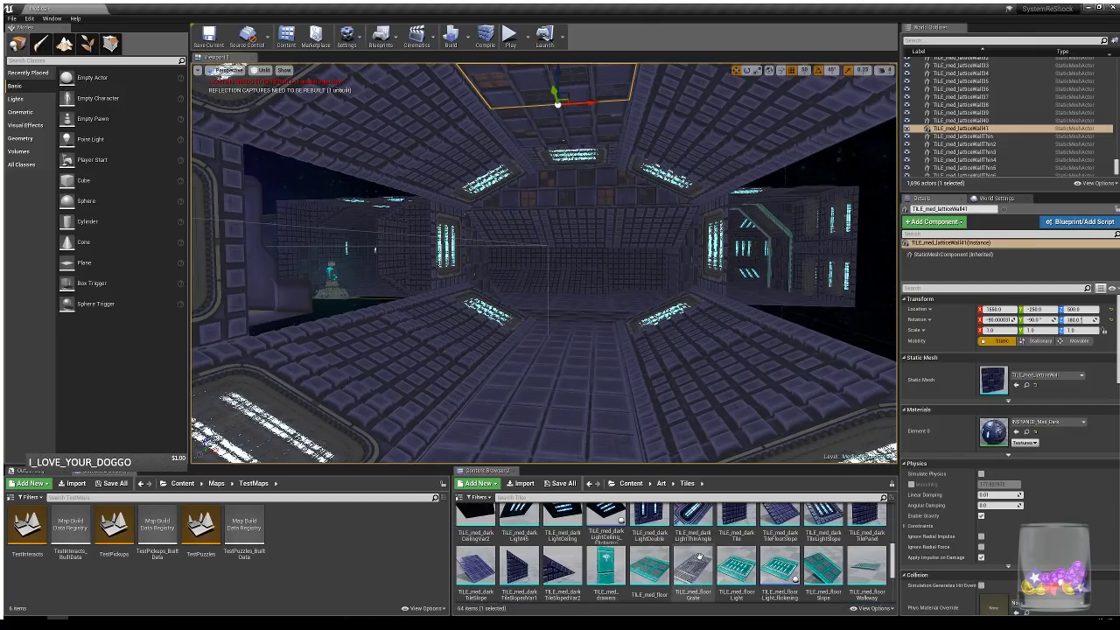
- Place two TILE_med_darkTile walls along one side of the tunnel at X 1250, Z 200 and select both
scroll(699, 556, "up", 3)
left_click_drag(735, 550, 280, 330)
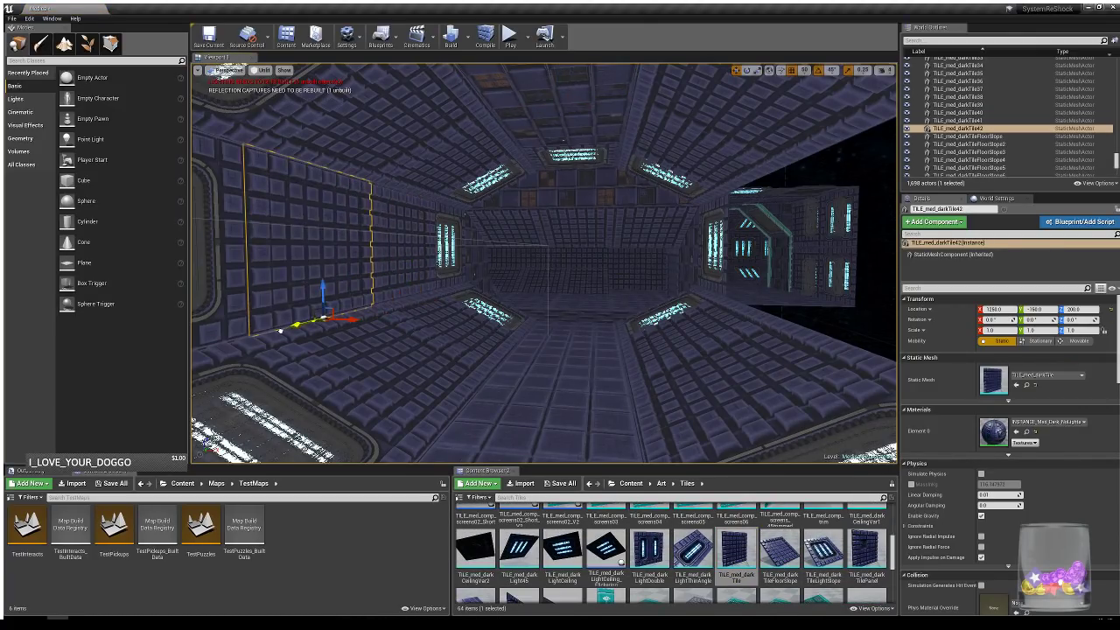
left_click(409, 292, "ctrl")
- Copy the two wall tiles to the tunnel's opposite side and turn them to face inward
left_click_drag(429, 299, 765, 304, "alt")
key("e")
key("w")
right_click_drag(641, 309, 668, 317)
key("s")
key("Escape")
key("w")
key("s")
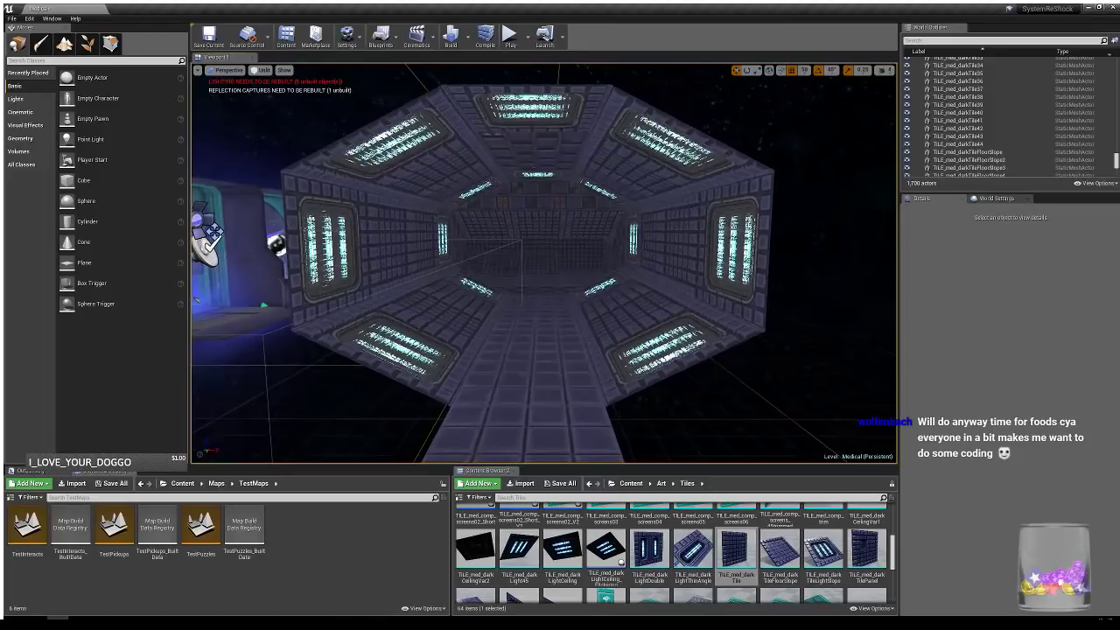
- Select the 14 slope, wall and ceiling tiles between the two light rings and copy them to fill the tunnel's next section
left_click(458, 299)
left_click(464, 296, "ctrl")
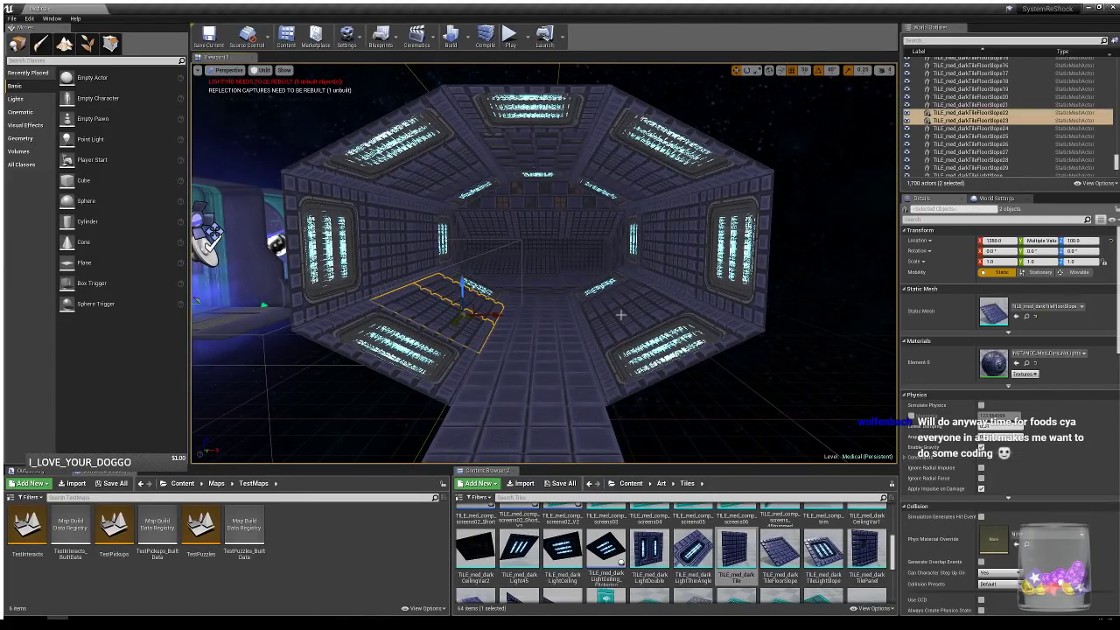
left_click(621, 316, "ctrl")
left_click(645, 284, "ctrl")
left_click(671, 255, "ctrl")
left_click(644, 243, "ctrl")
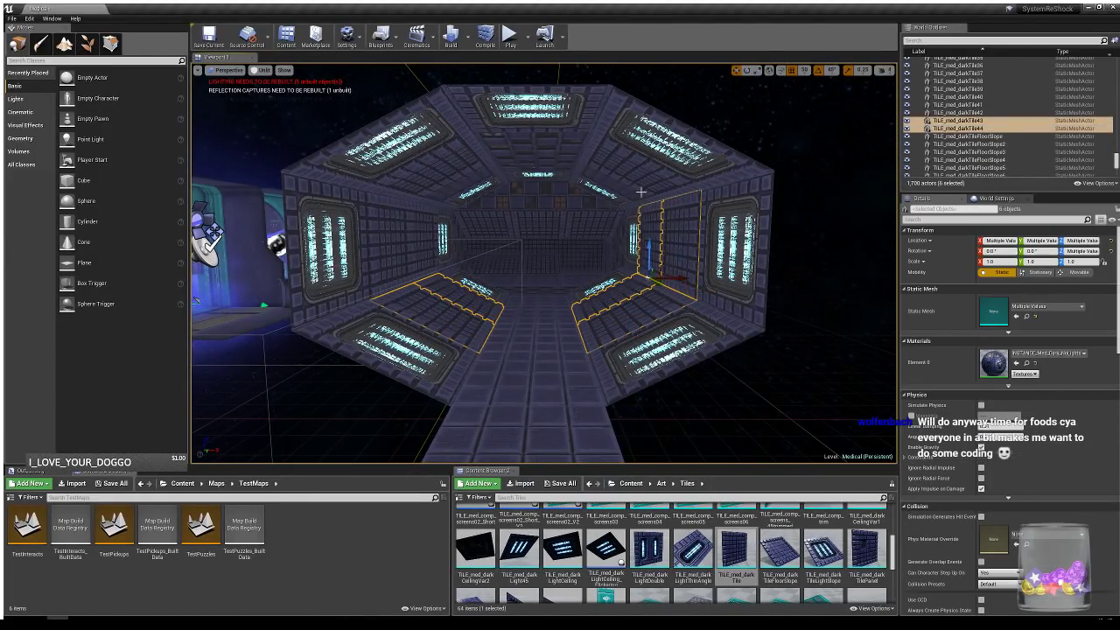
left_click(619, 185, "ctrl")
left_click(625, 166, "ctrl")
left_click(547, 148, "ctrl")
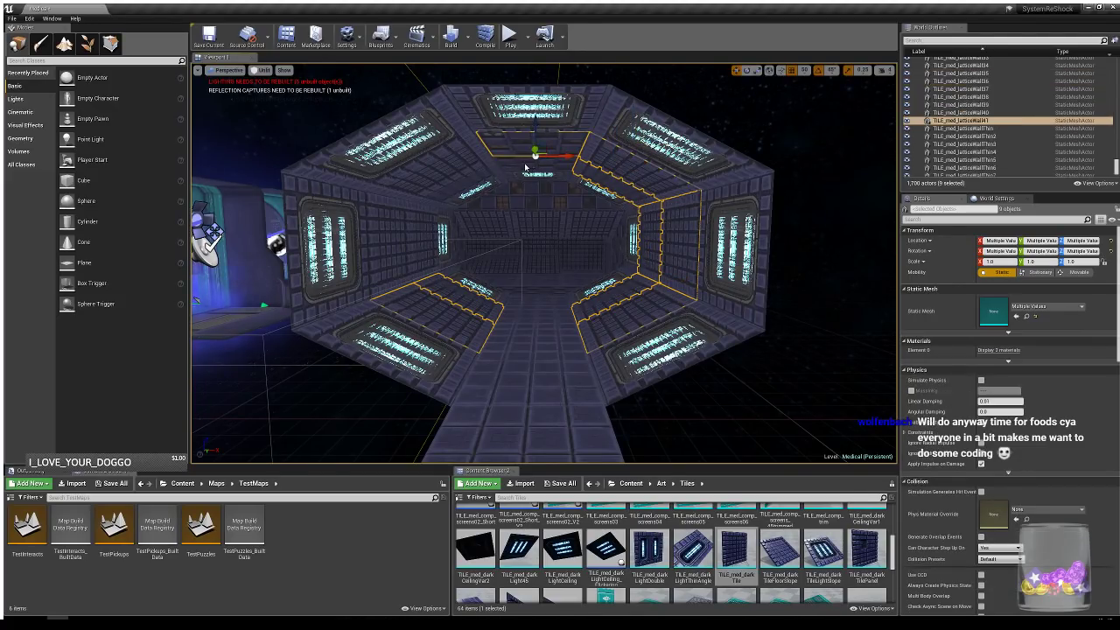
left_click(527, 167, "ctrl")
left_click(447, 169, "ctrl")
left_click(460, 188, "ctrl")
left_click(387, 239, "ctrl")
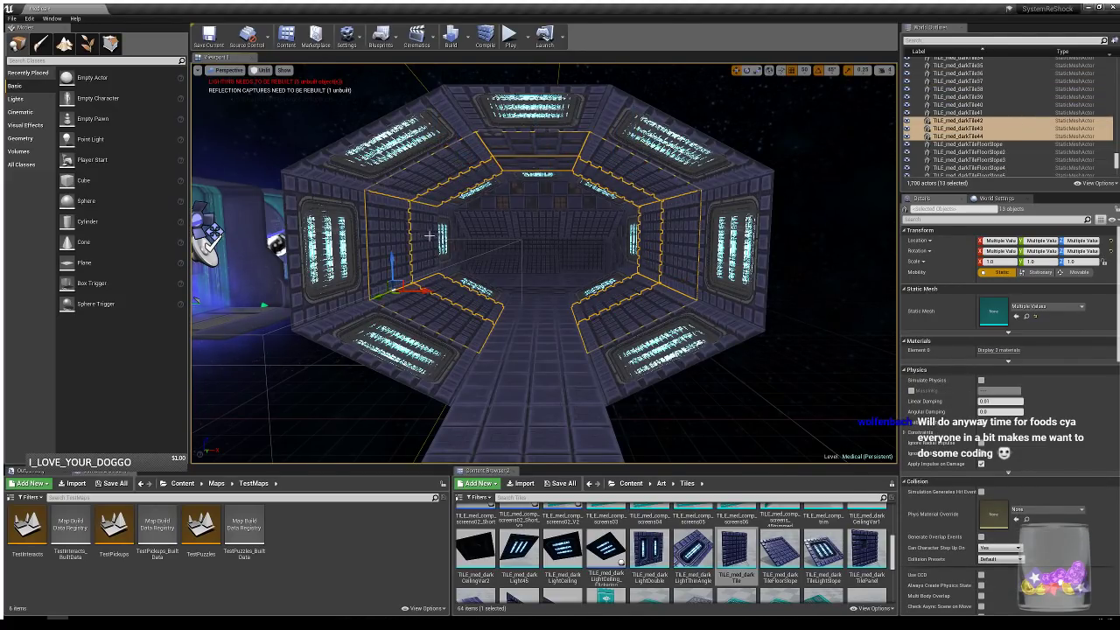
left_click(413, 242, "ctrl")
right_click_drag(412, 243, 461, 241)
left_click_drag(460, 242, 300, 315, "alt")
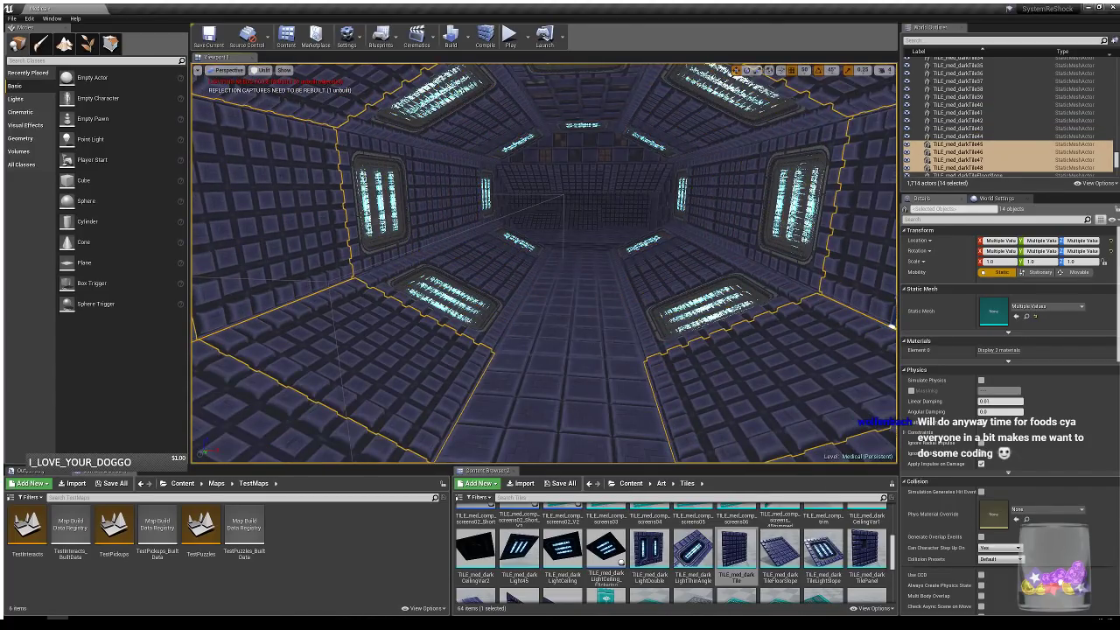
- Inspect the extended octagonal tunnel from the inside and from outside above it
right_click_drag(592, 286, 894, 208)
key("Escape")
key("s")
key("w")
key("s")
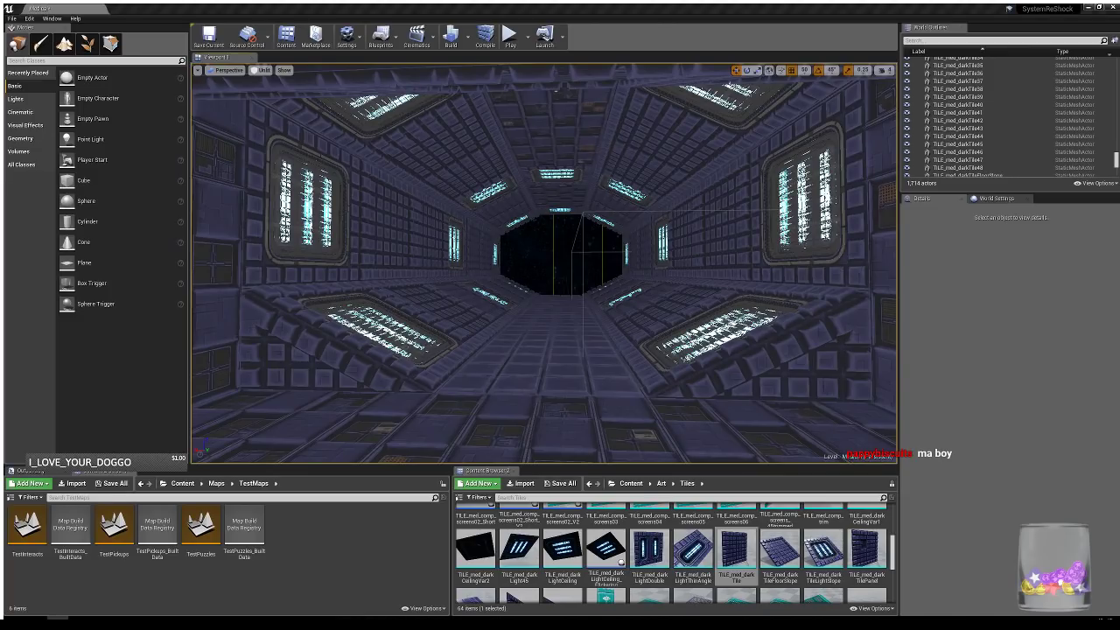
key("s")
key("e")
right_click_drag(560, 254, 626, 343)
key("s")
key("d")
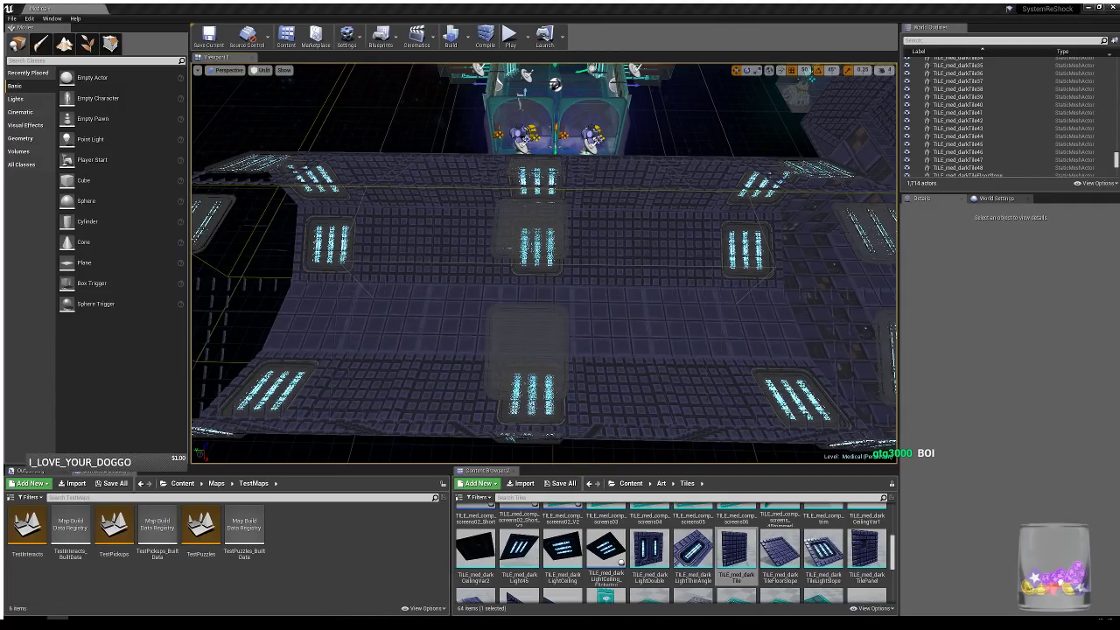
key("a")
right_click_drag(413, 167, 413, 167)
key("d")
left_click(427, 165)
left_click(382, 175, "ctrl")
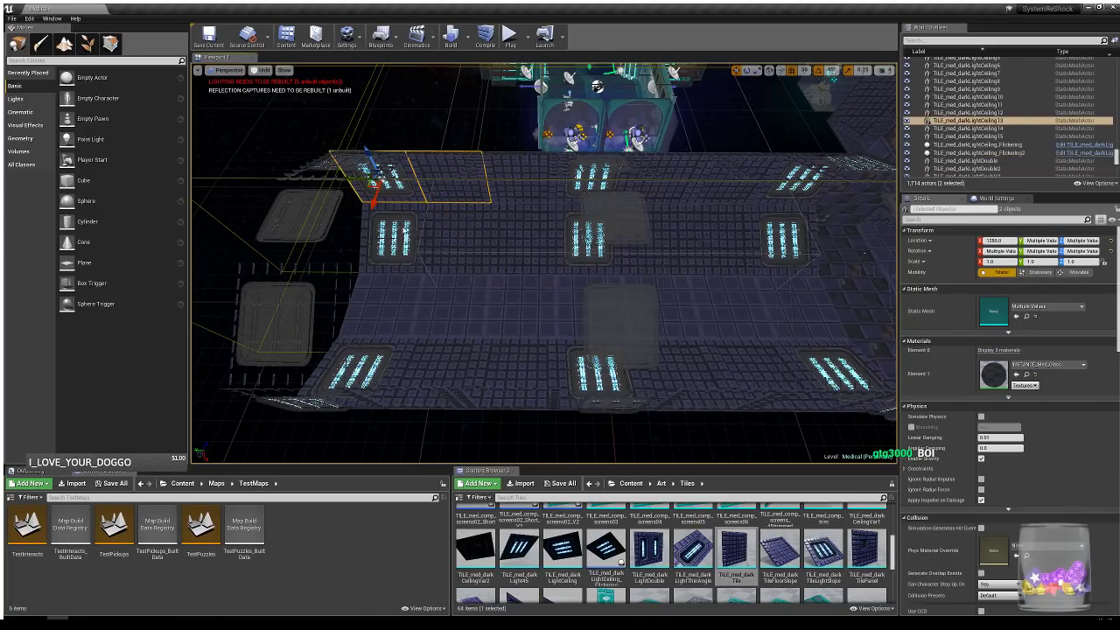
left_click(392, 208, "ctrl")
left_click(358, 154, "ctrl")
left_click(308, 243, "ctrl")
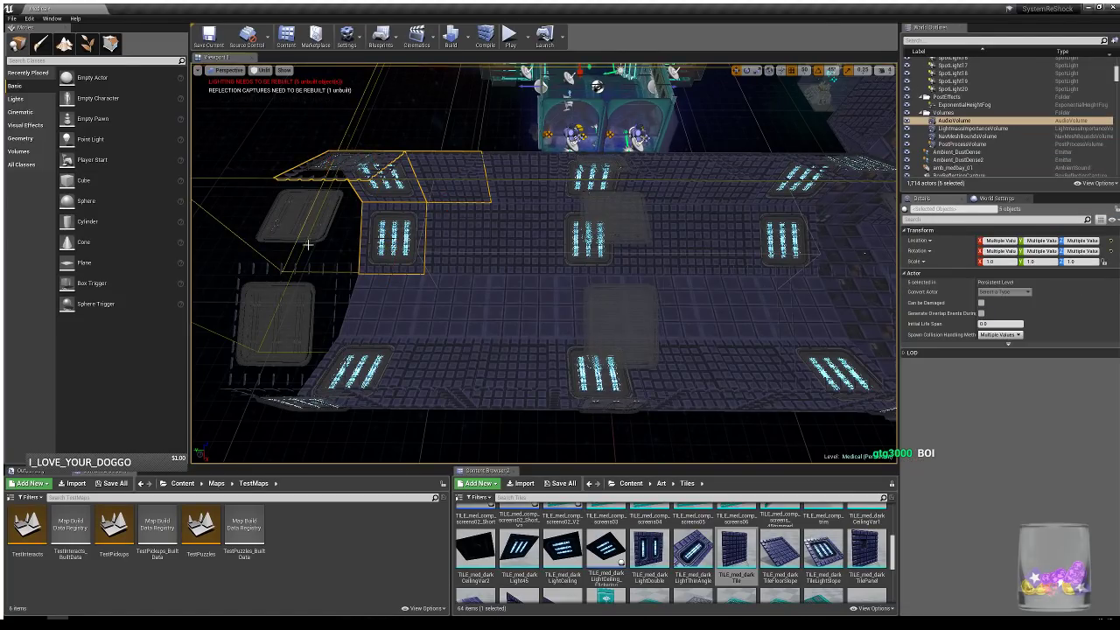
key("w")
right_click_drag(469, 261, 437, 219)
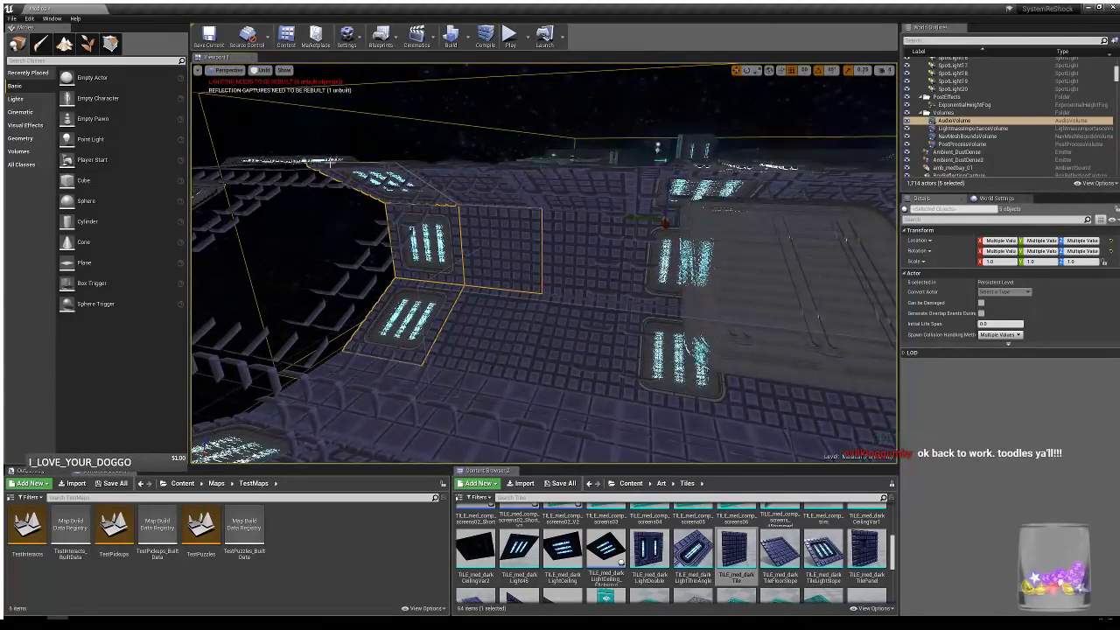
left_click(335, 179)
left_click(357, 185)
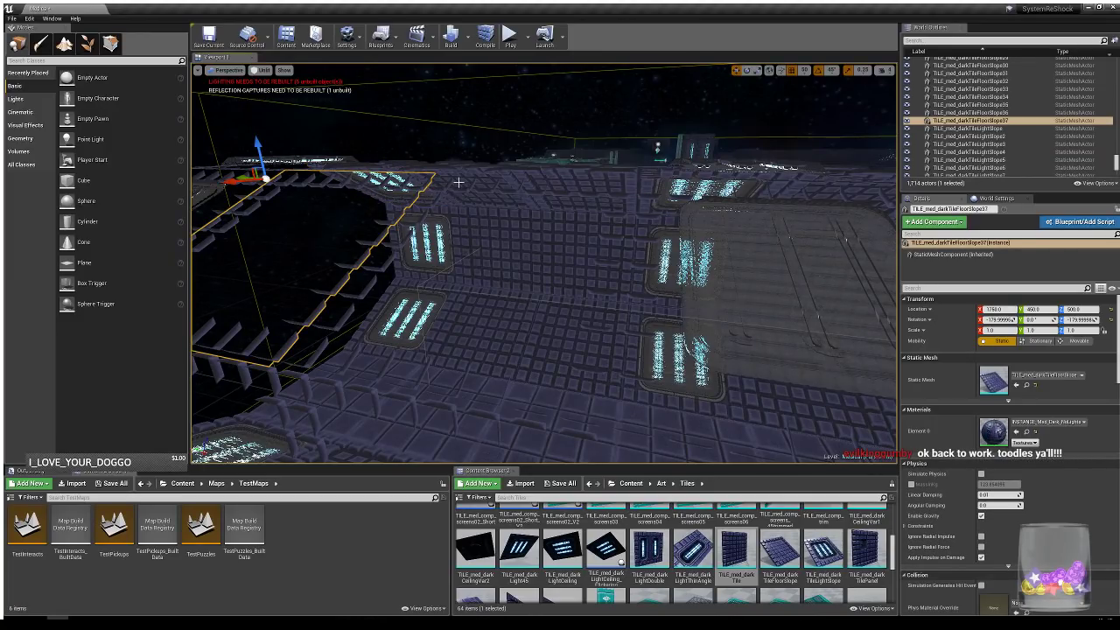
left_click(492, 203, "ctrl")
left_click(499, 246, "ctrl")
left_click(489, 316, "ctrl")
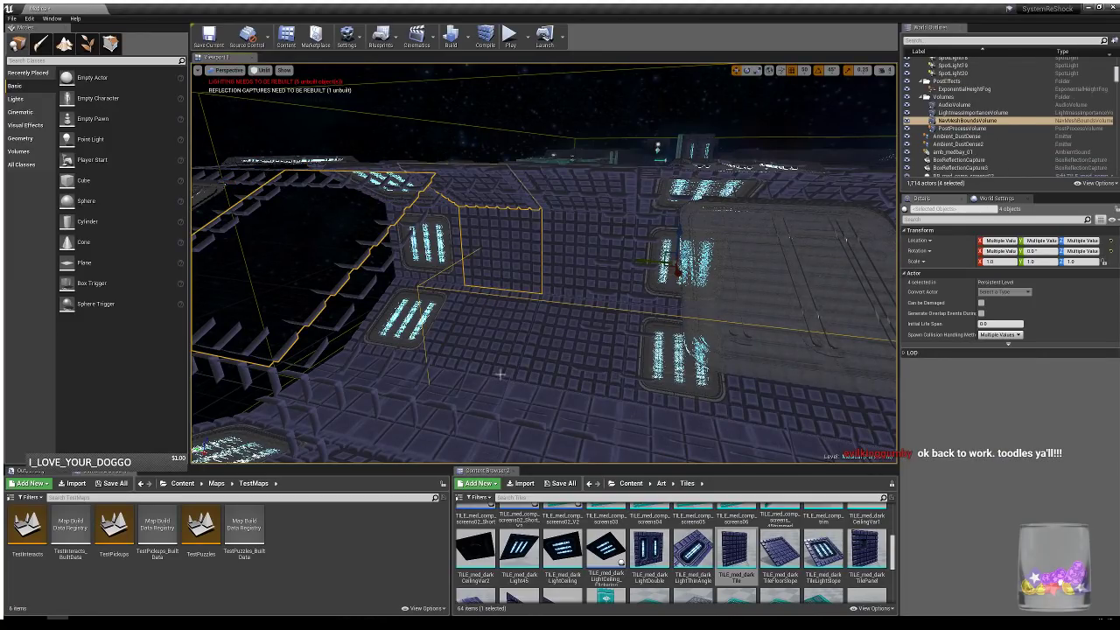
right_click_drag(508, 319, 505, 343)
left_click(507, 318)
left_click(501, 196, "ctrl")
left_click(500, 151, "ctrl")
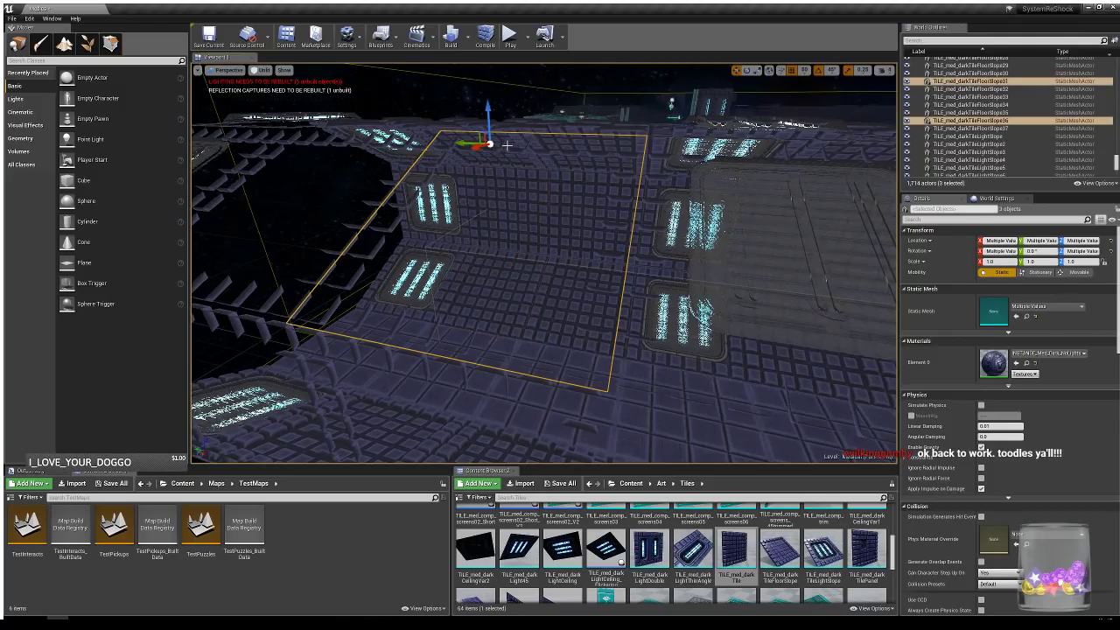
- Delete the eight plain slope, wall, floor and ceiling tiles adjoining the tunnel's outermost light ring
left_click(512, 156)
key("Delete")
left_click(513, 198)
key("Delete")
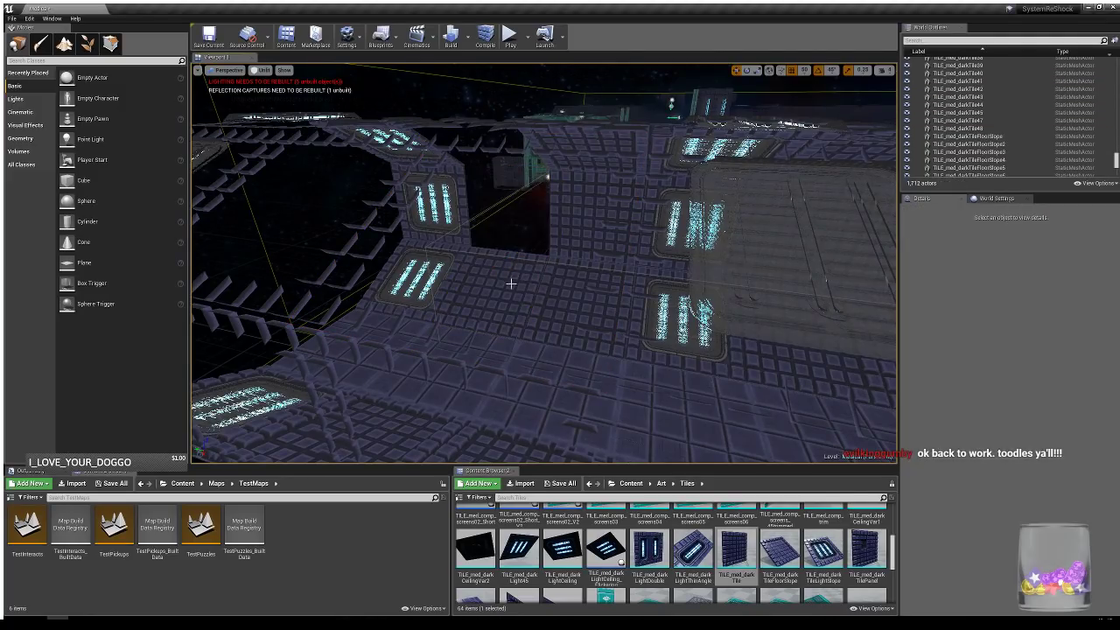
left_click(512, 285)
key("Delete")
left_click(433, 406)
key("Delete")
left_click(422, 352)
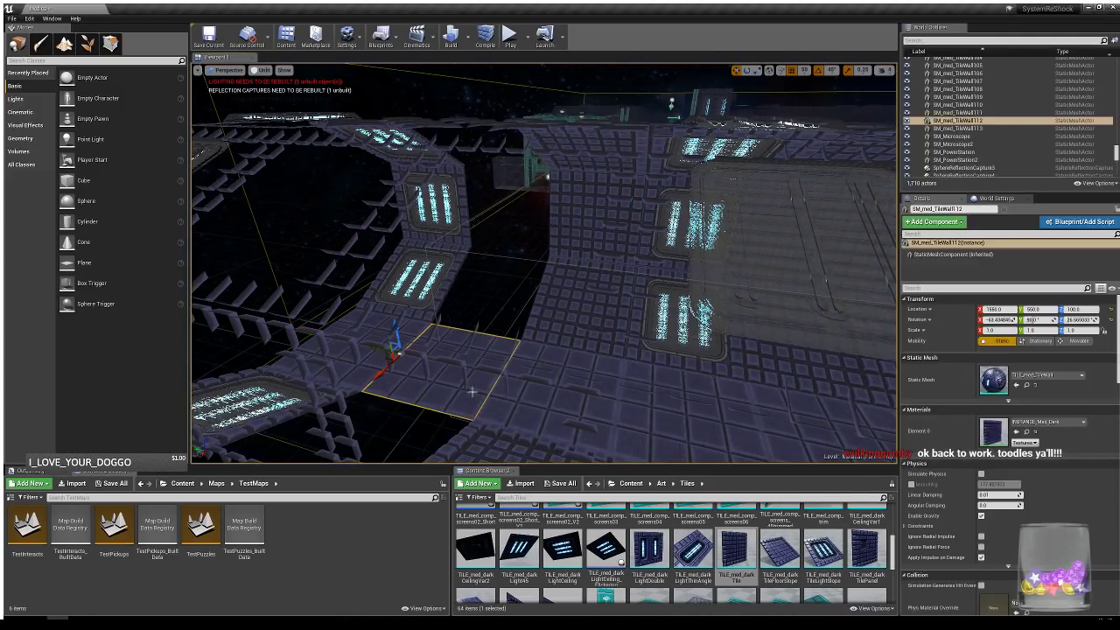
key("Delete")
left_click(292, 353)
key("Delete")
left_click(421, 125)
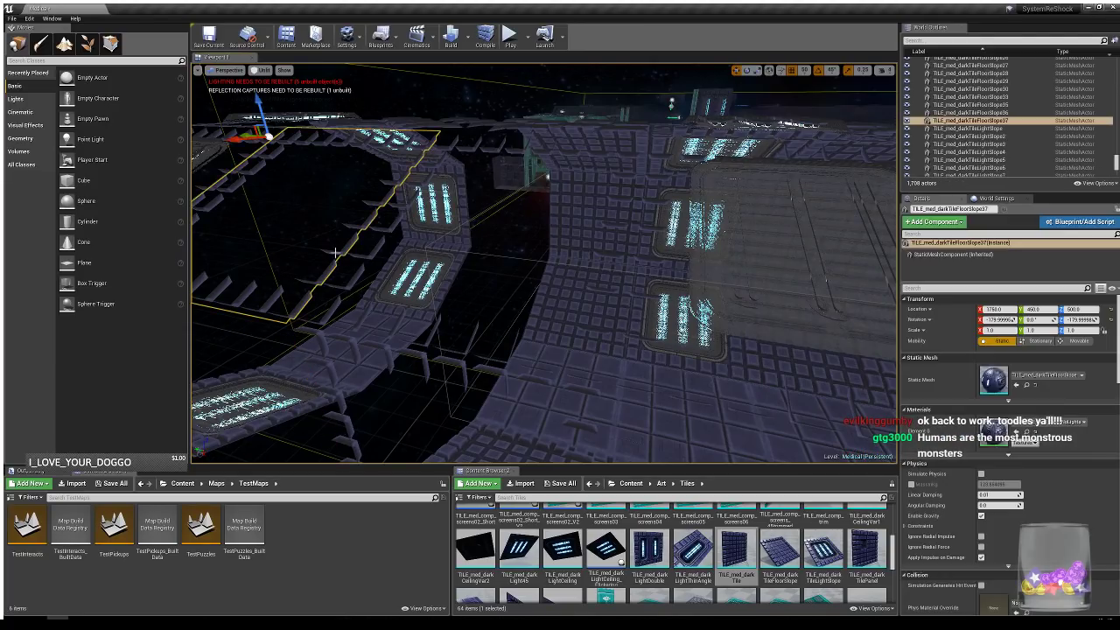
key("Delete")
left_click(436, 135)
key("Delete")
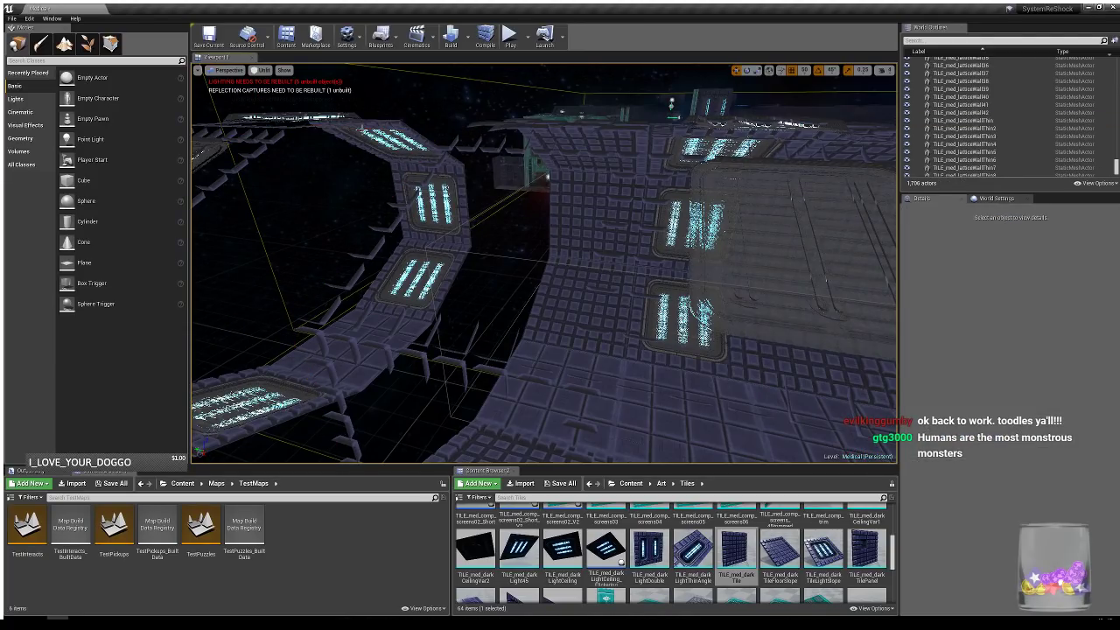
left_click(388, 142)
left_click(338, 118, "ctrl")
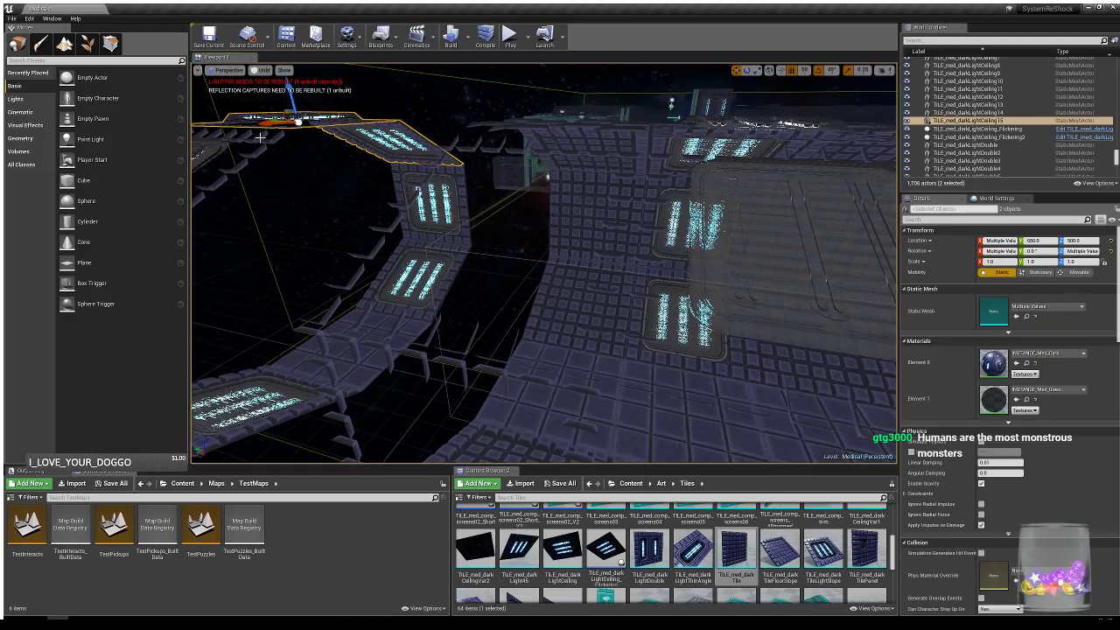
left_click(408, 178, "ctrl")
left_click(420, 190, "ctrl")
right_click_drag(456, 271, 456, 271)
left_click(311, 326, "ctrl")
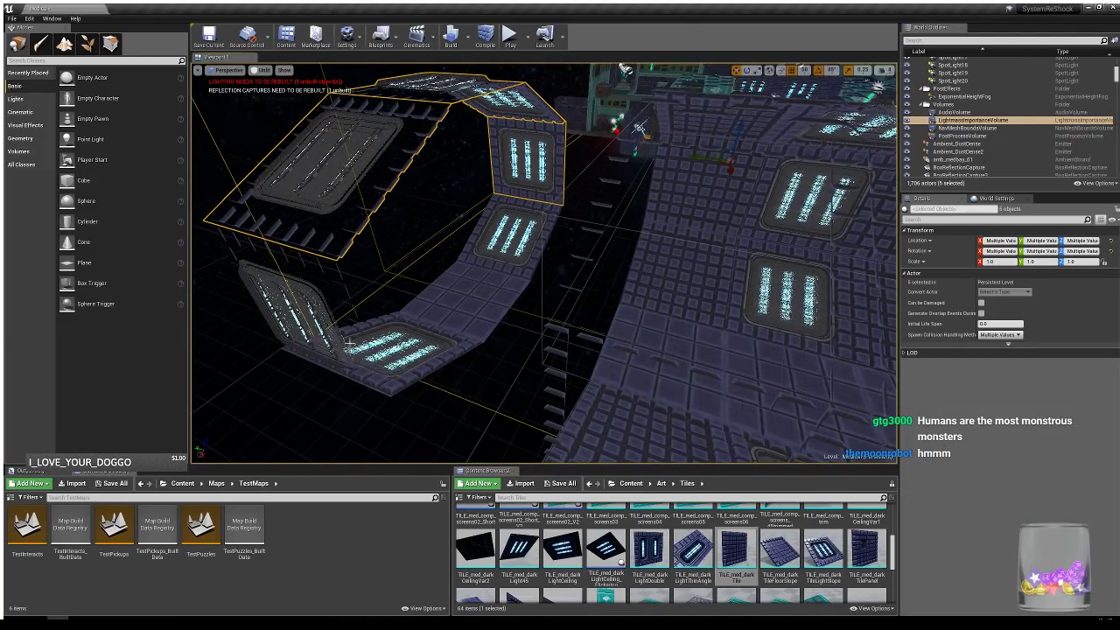
- Delete the tunnel's detached outermost ring, including its light slopes, wall lights, ceiling light and floor tile
left_click(327, 340)
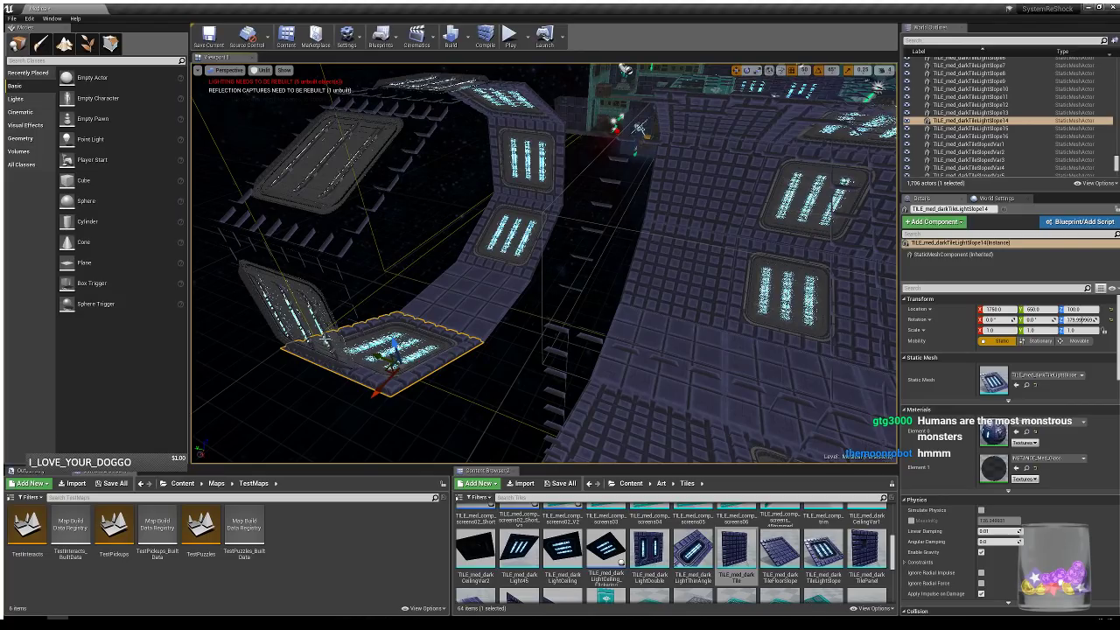
left_click(324, 340)
key("Delete")
left_click(468, 305)
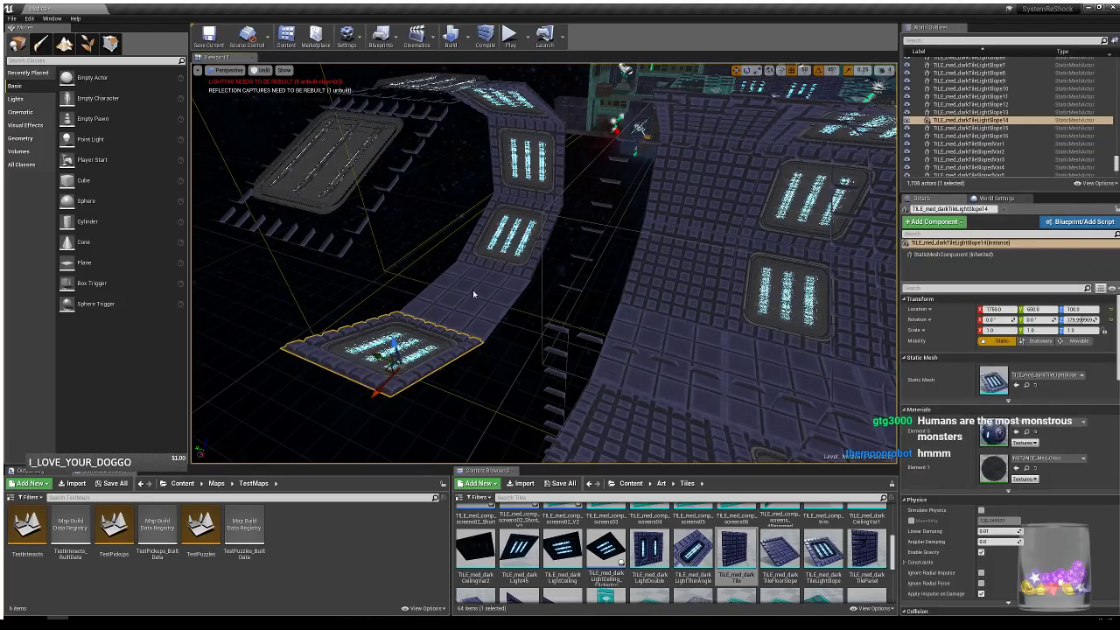
left_click(521, 192, "ctrl")
left_click(532, 121, "ctrl")
left_click(523, 103, "ctrl")
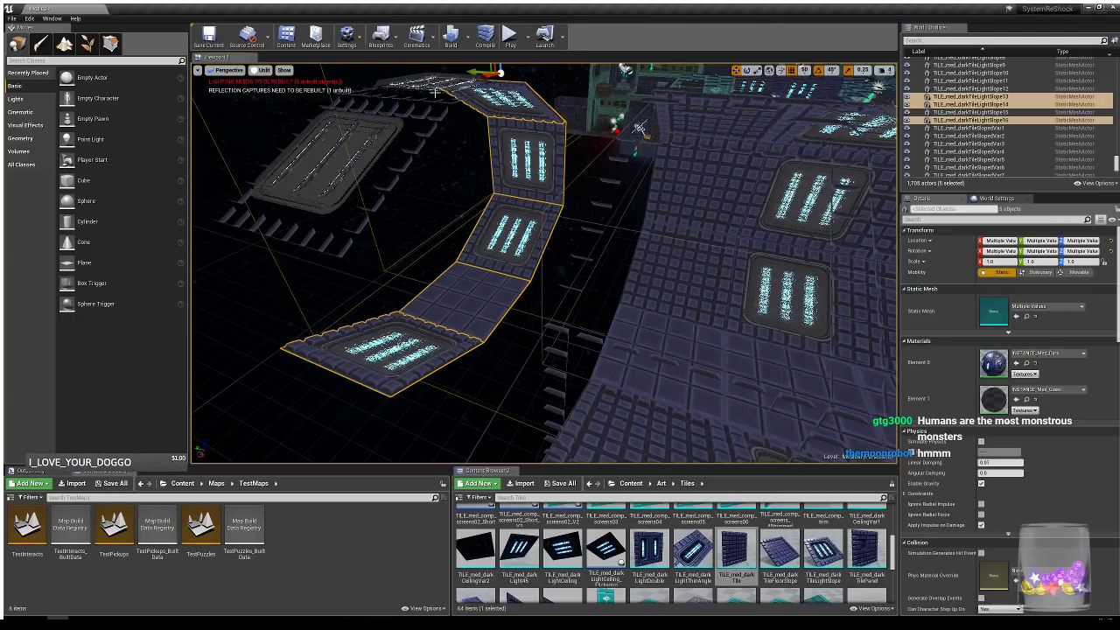
left_click(435, 88, "ctrl")
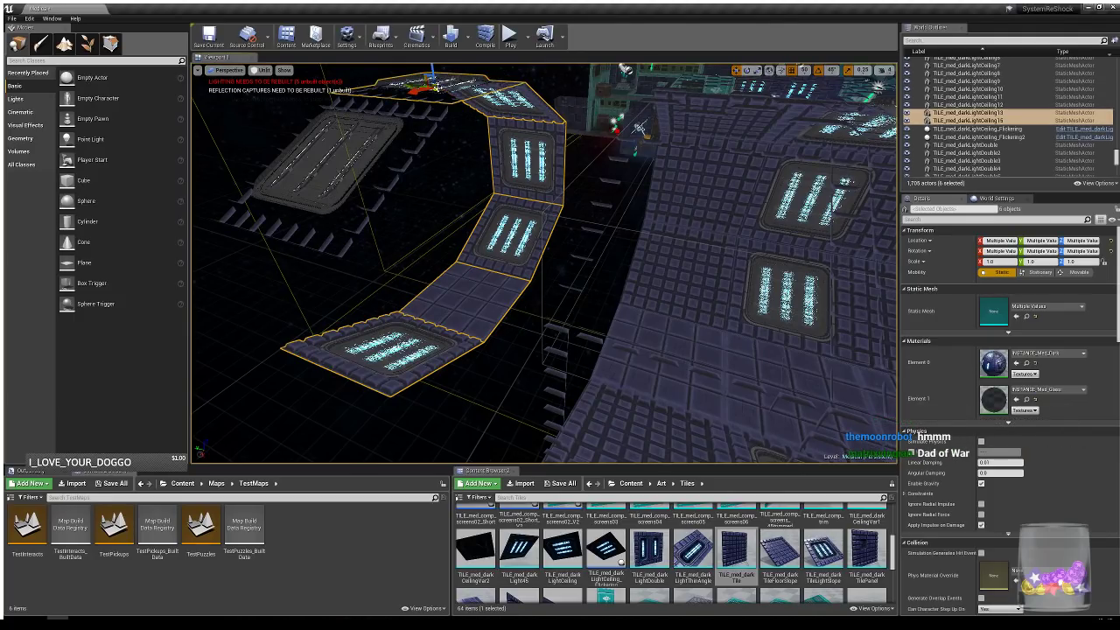
left_click(409, 128, "ctrl")
key("Delete")
- Replace the plain wall tile at one side of the tunnel's open end with a TILE_med_darkTilePanel
right_click_drag(501, 219, 746, 234)
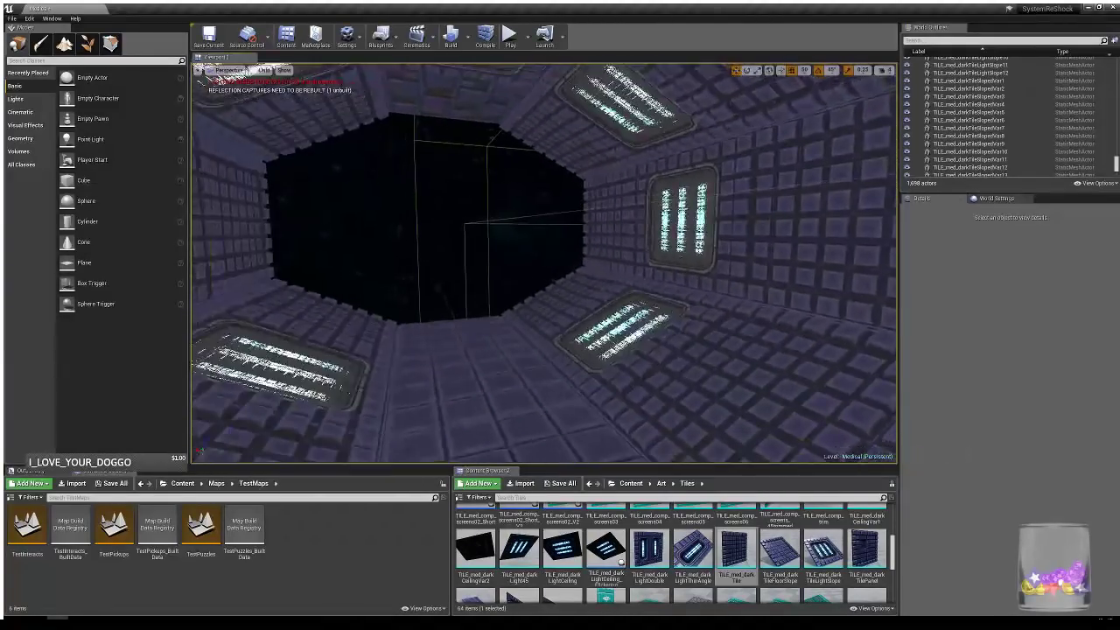
left_click(675, 247)
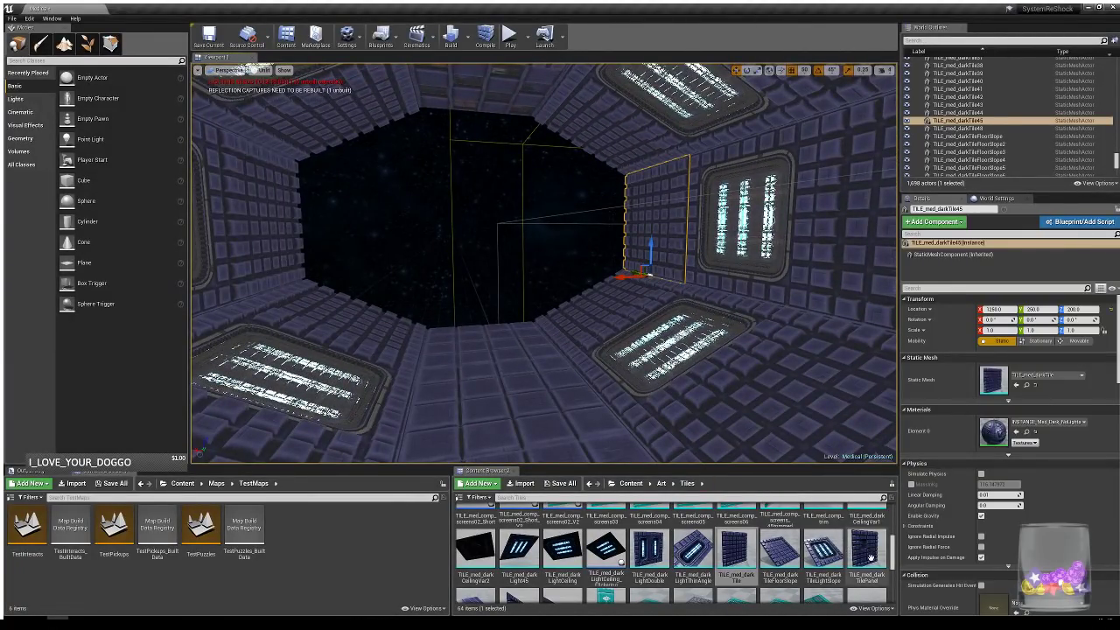
key("Delete")
key("ctrl+z")
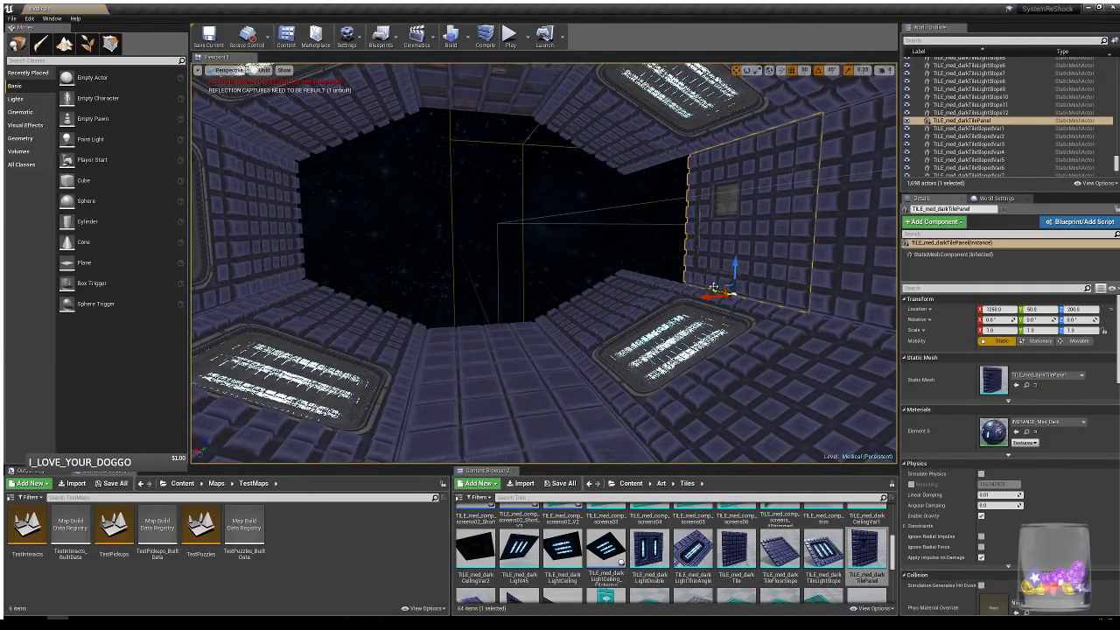
key("Escape")
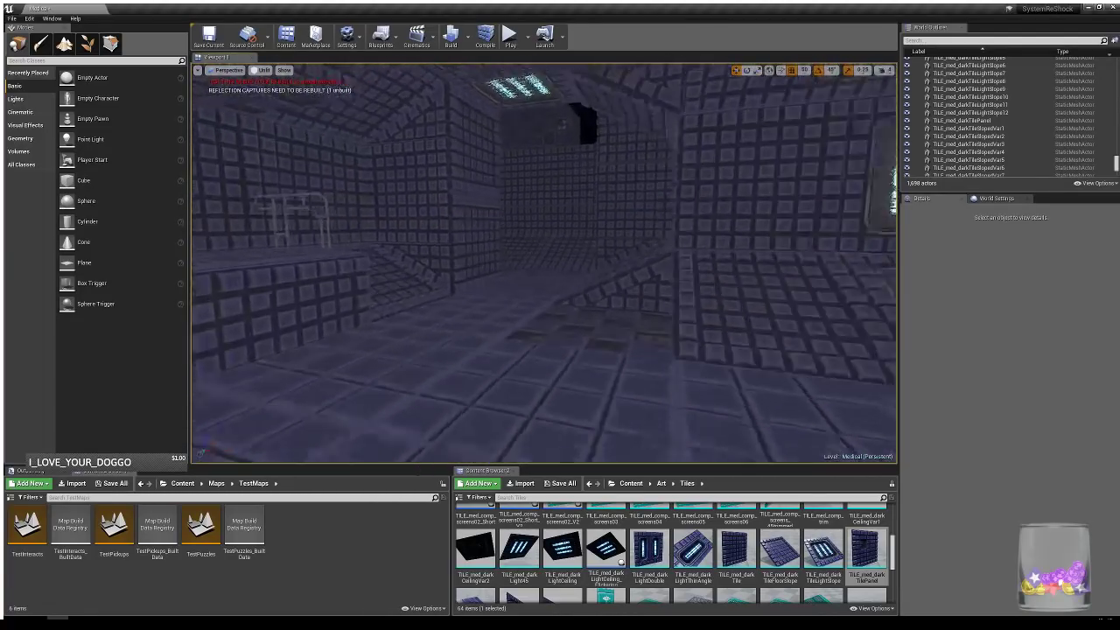
mouse_move(544, 263)
right_mouse_down()
mouse_move(612, 263)
mouse_move(324, 262)
mouse_move(586, 262)
mouse_move(726, 284)
mouse_move(787, 341)
mouse_move(840, 359)
mouse_move(536, 264)
mouse_move(464, 297)
mouse_move(532, 269)
right_mouse_up()
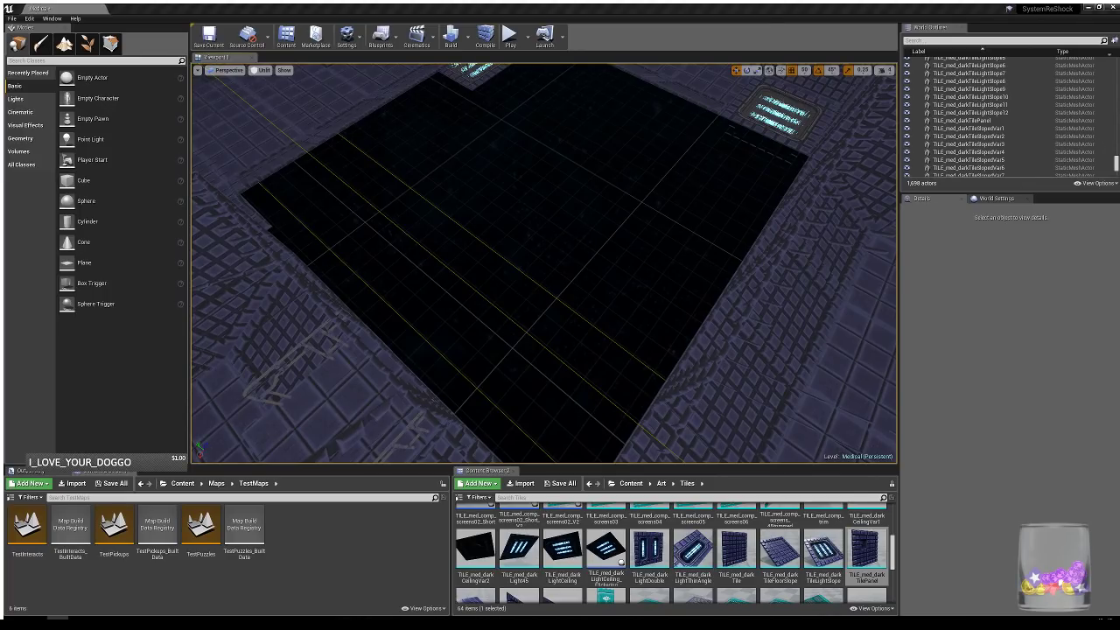
right_click_drag(559, 279, 805, 210)
right_click_drag(542, 262, 508, 236)
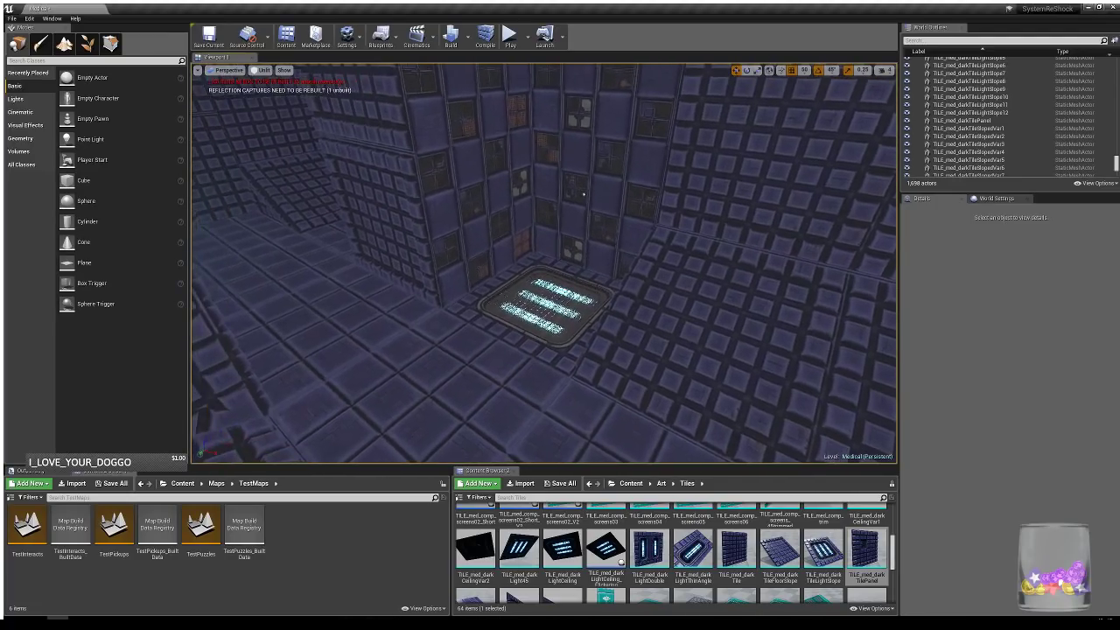
- Delete the striped light tile from the floor of the lattice-walled corner and line the opening's sides with rotated copies of the lattice wall tile
left_click(621, 298)
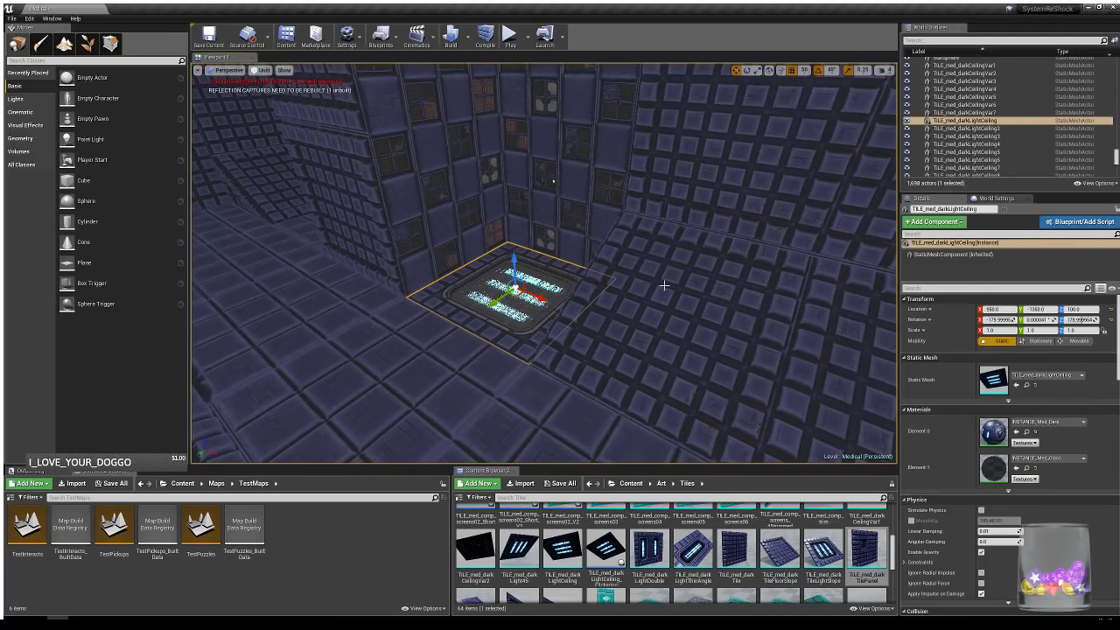
key("Delete")
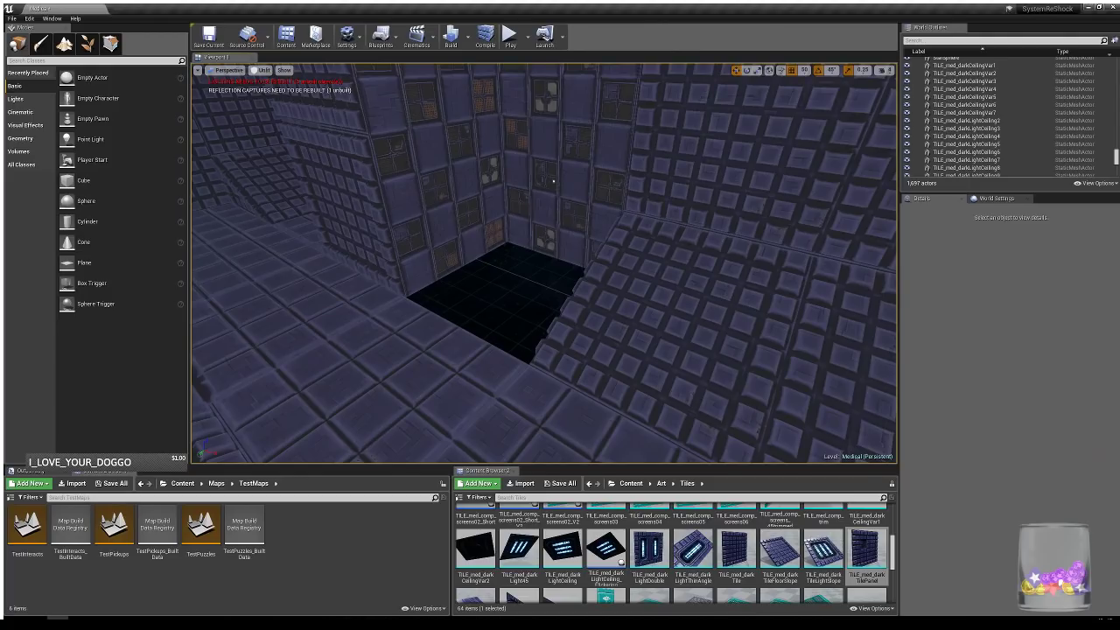
left_click(477, 198)
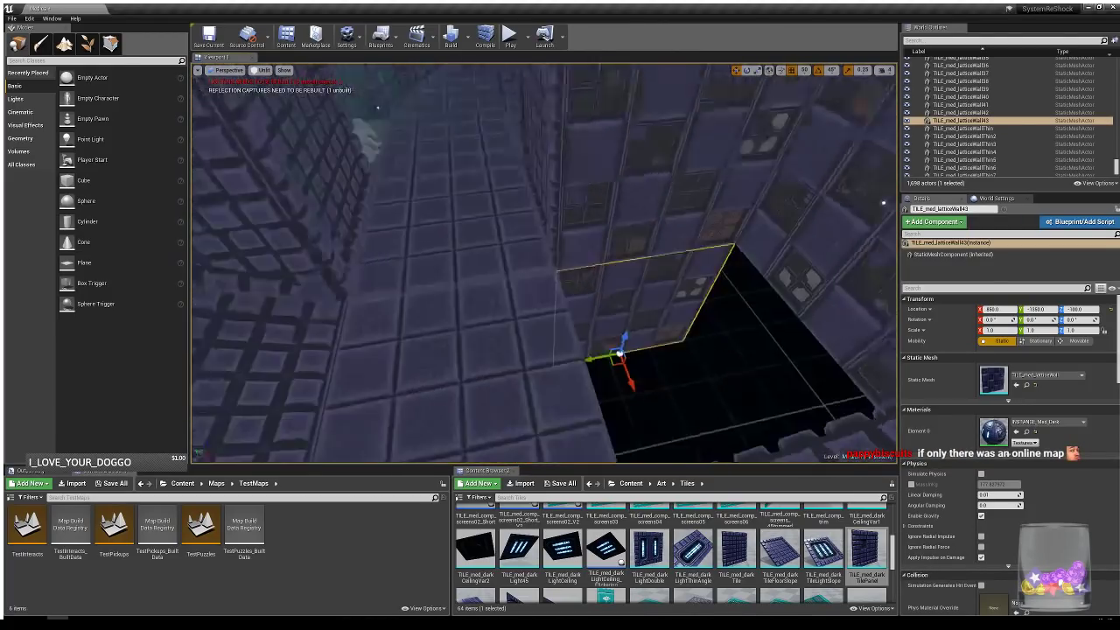
left_click_drag(556, 288, 466, 327, "alt")
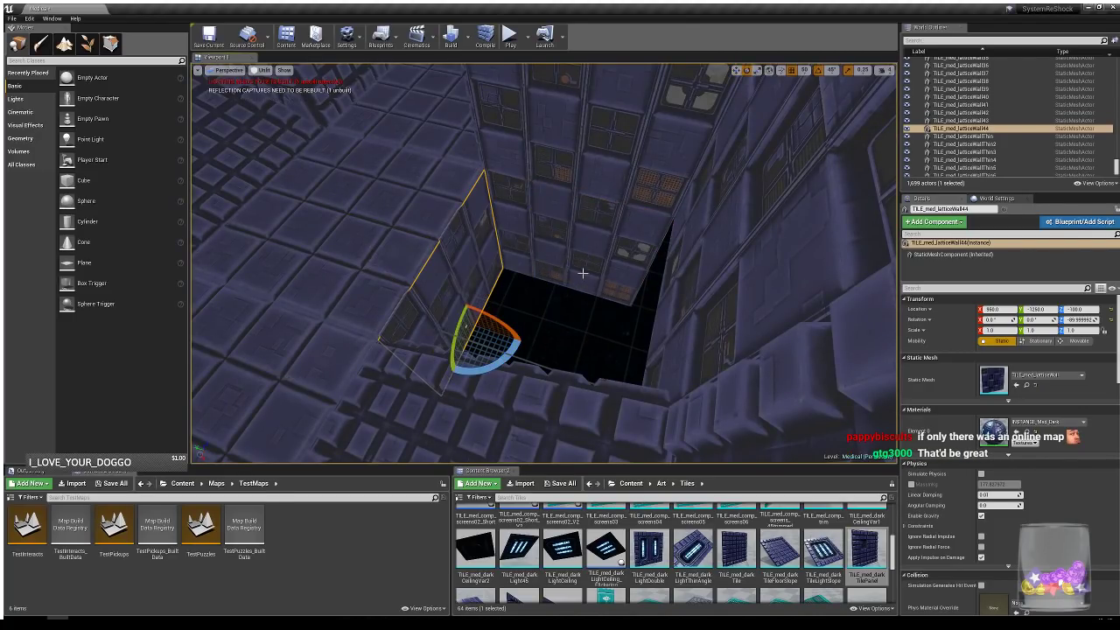
right_click_drag(583, 273, 580, 328)
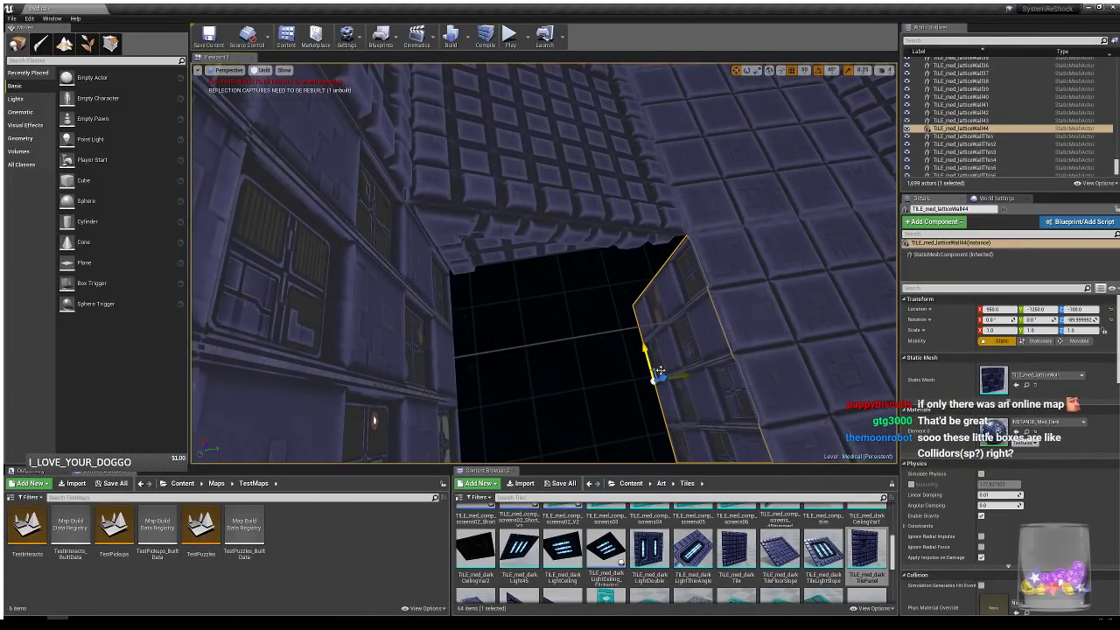
left_click_drag(656, 375, 555, 311, "alt")
key("e")
left_click_drag(544, 358, 597, 362)
right_click_drag(597, 362, 735, 342)
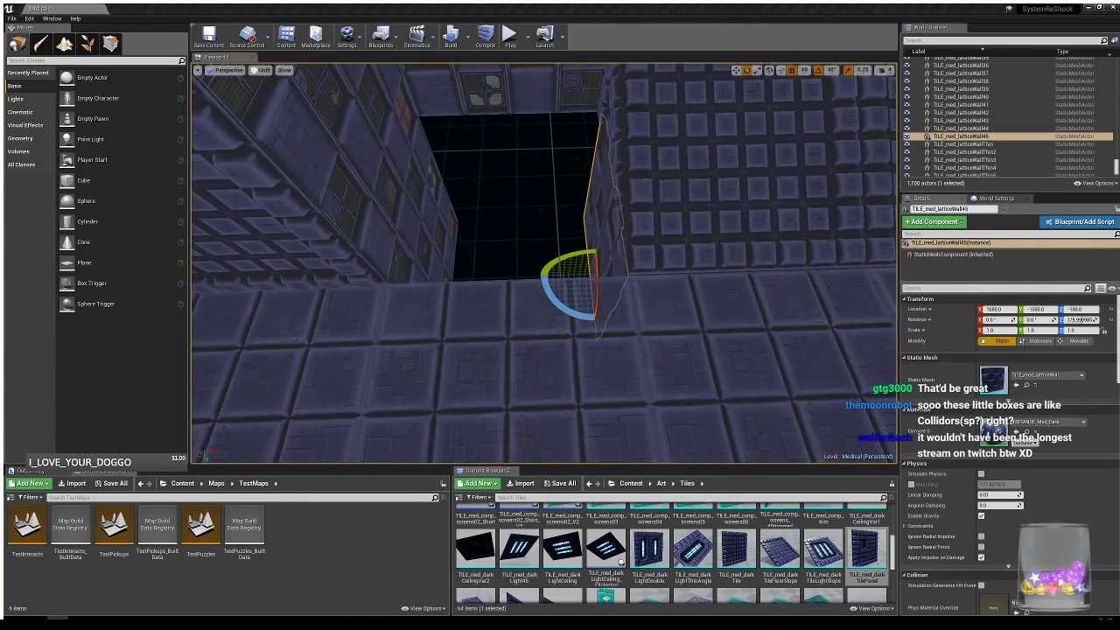
mouse_move(690, 302)
right_mouse_down()
mouse_move(700, 288)
mouse_move(690, 302)
right_mouse_up()
key("Escape")
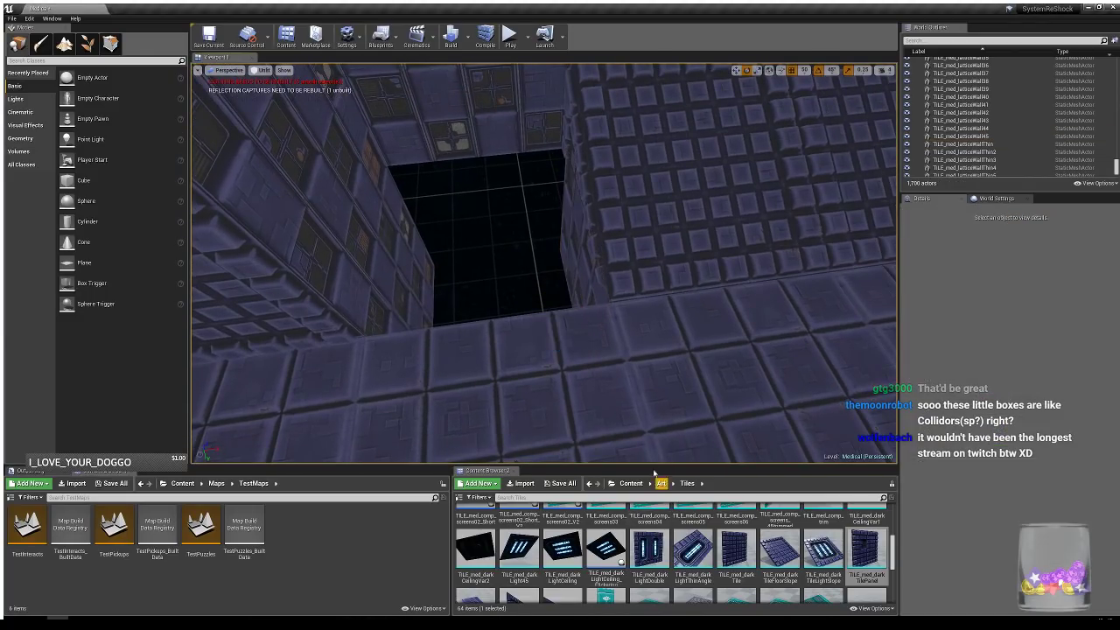
- Place a TILE_med_TileWall in the floor opening, rotated flat at the level of the lattice walls' base
scroll(705, 523, "up", 1)
scroll(705, 523, "down", 4)
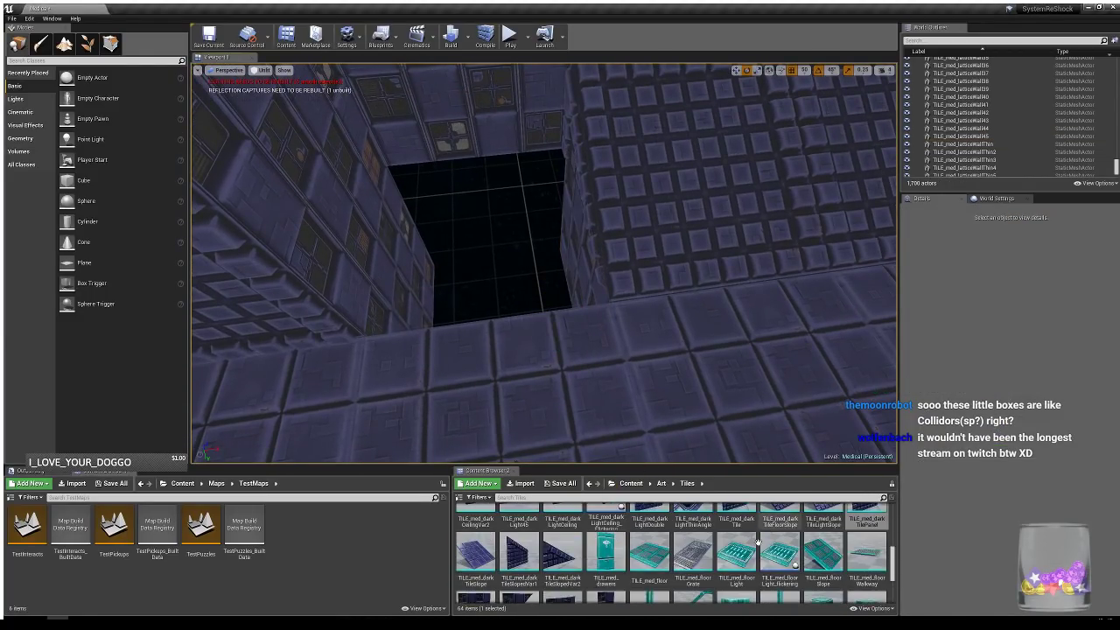
scroll(685, 554, "down", 6)
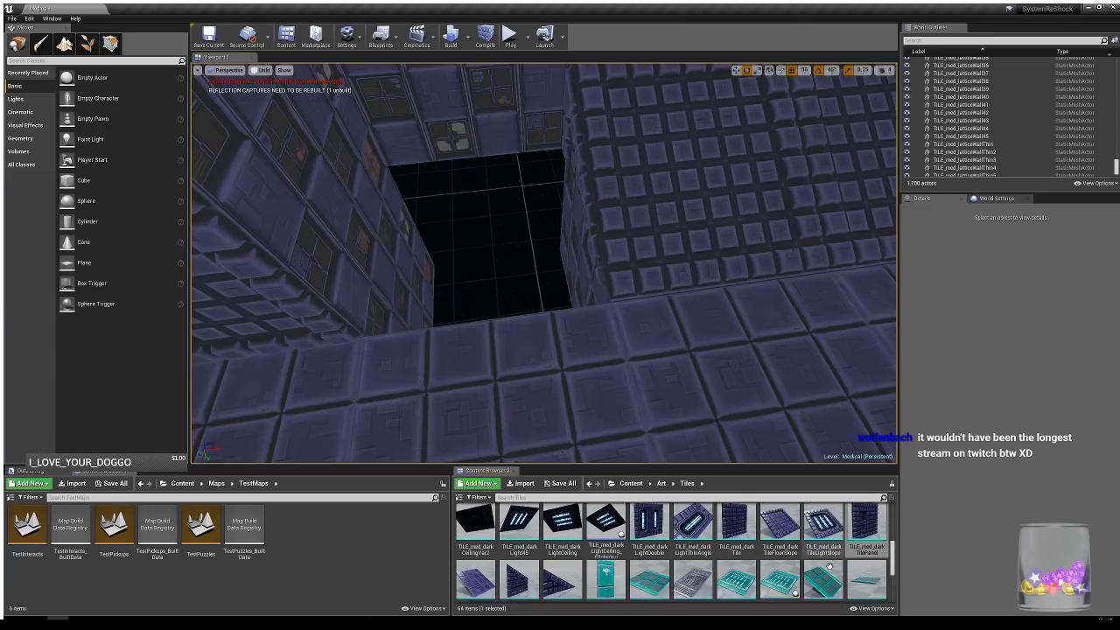
left_click_drag(562, 567, 429, 316)
left_click_drag(460, 363, 538, 333)
left_click_drag(446, 307, 468, 302)
mouse_move(606, 357)
right_mouse_down()
mouse_move(606, 306)
mouse_move(578, 271)
mouse_move(595, 298)
mouse_move(573, 280)
mouse_move(588, 326)
mouse_move(623, 322)
mouse_move(587, 350)
right_mouse_up()
key("Escape")
left_click(536, 410)
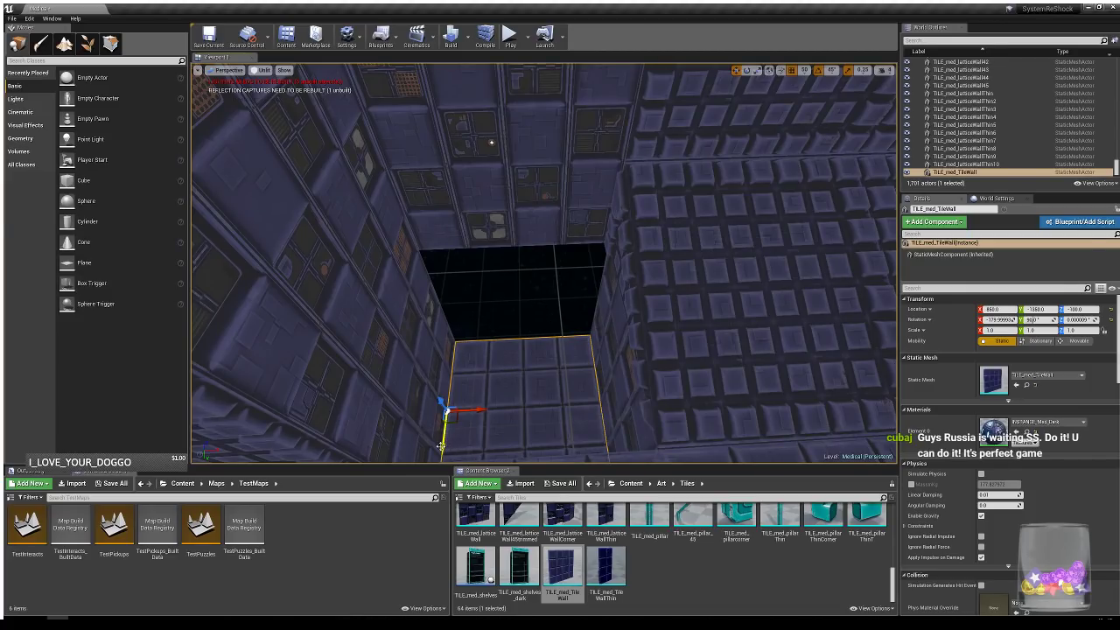
- Inspect the recessed corner and the surrounding dark-tiled rooms, switching the viewport to lit and back to unlit
mouse_move(506, 409)
right_mouse_down()
mouse_move(503, 385)
mouse_move(483, 400)
mouse_move(495, 399)
right_mouse_up()
right_click_drag(592, 389, 651, 383)
key("Escape")
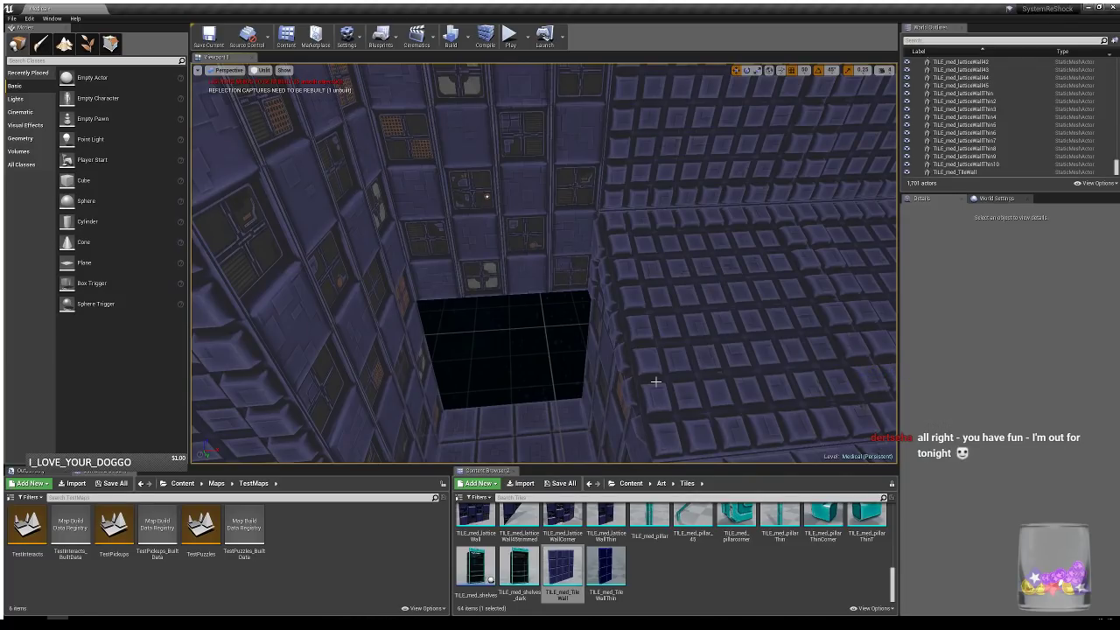
right_click_drag(639, 314, 1063, 337)
key("alt+4")
right_click_drag(677, 314, 747, 315)
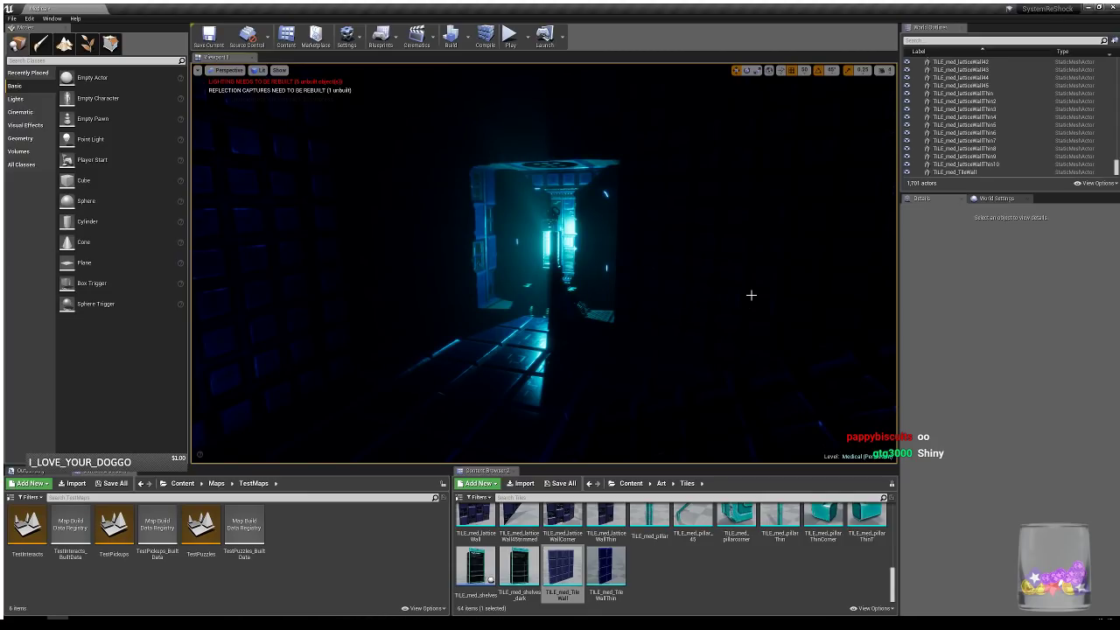
key("alt+3")
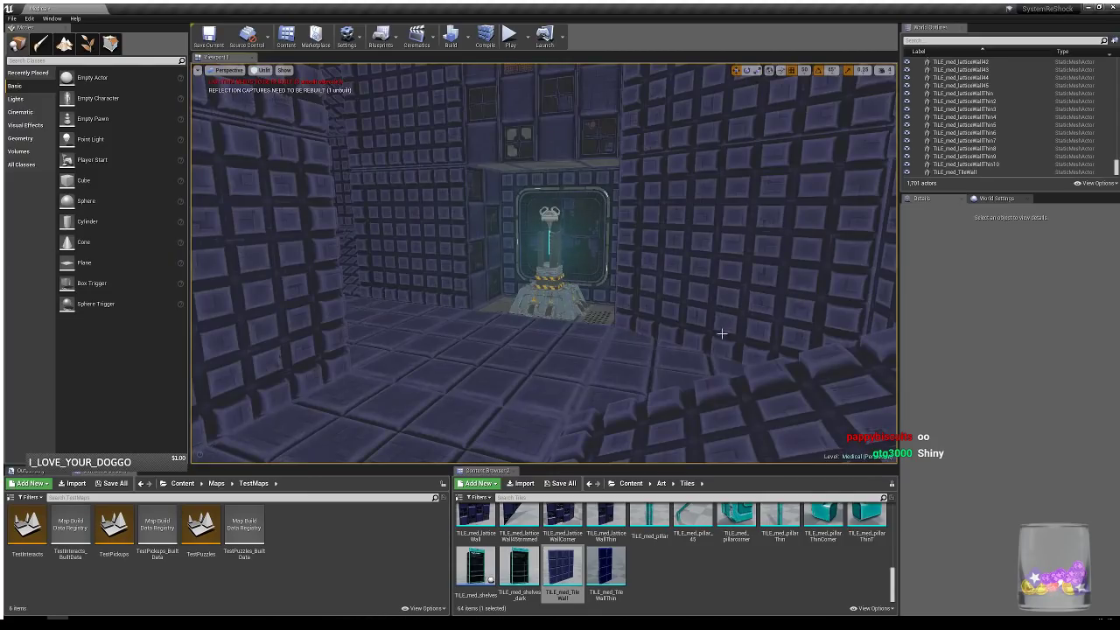
right_click_drag(722, 335, 798, 366)
- Open the SK_Briefcase_Anims_Root_Closing animation from the Art/Props/Briefcase folder
left_click(663, 486)
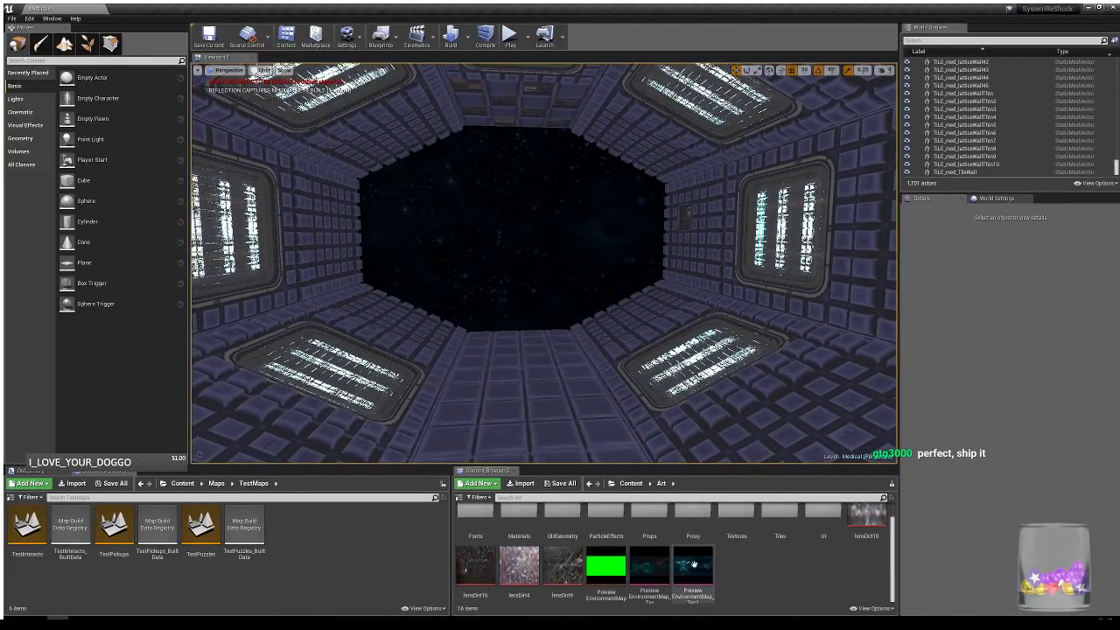
double_click(655, 529)
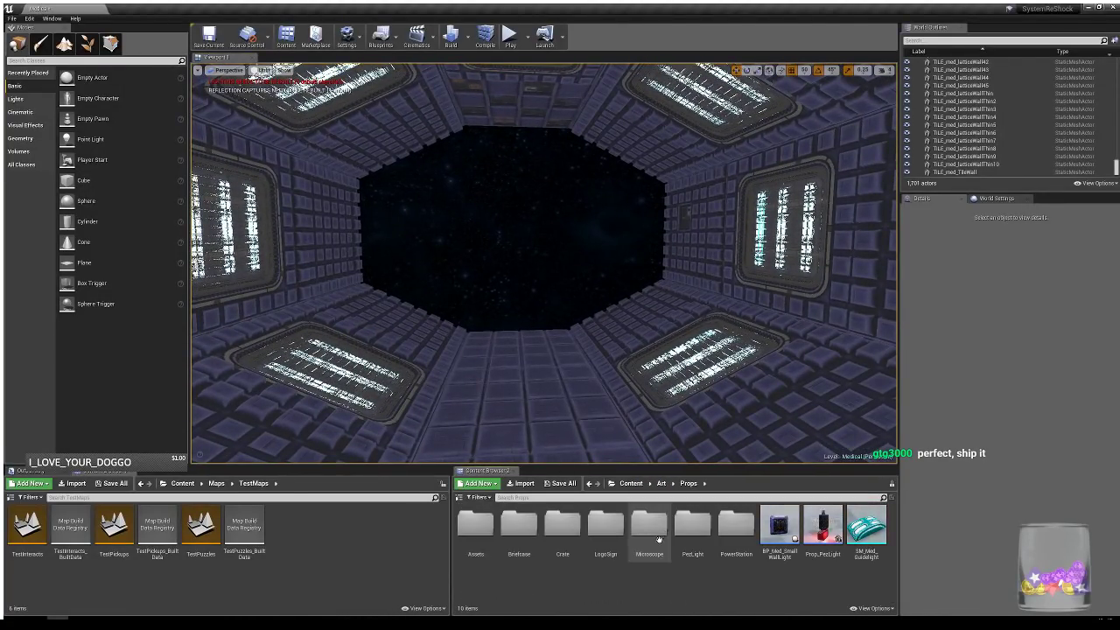
double_click(518, 525)
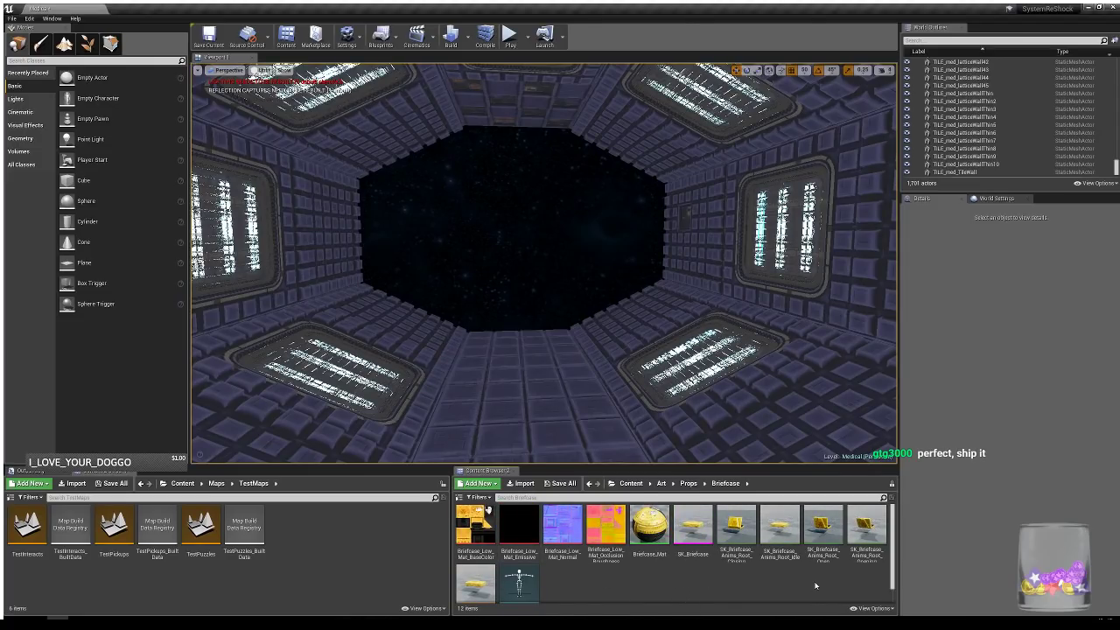
left_click(701, 538)
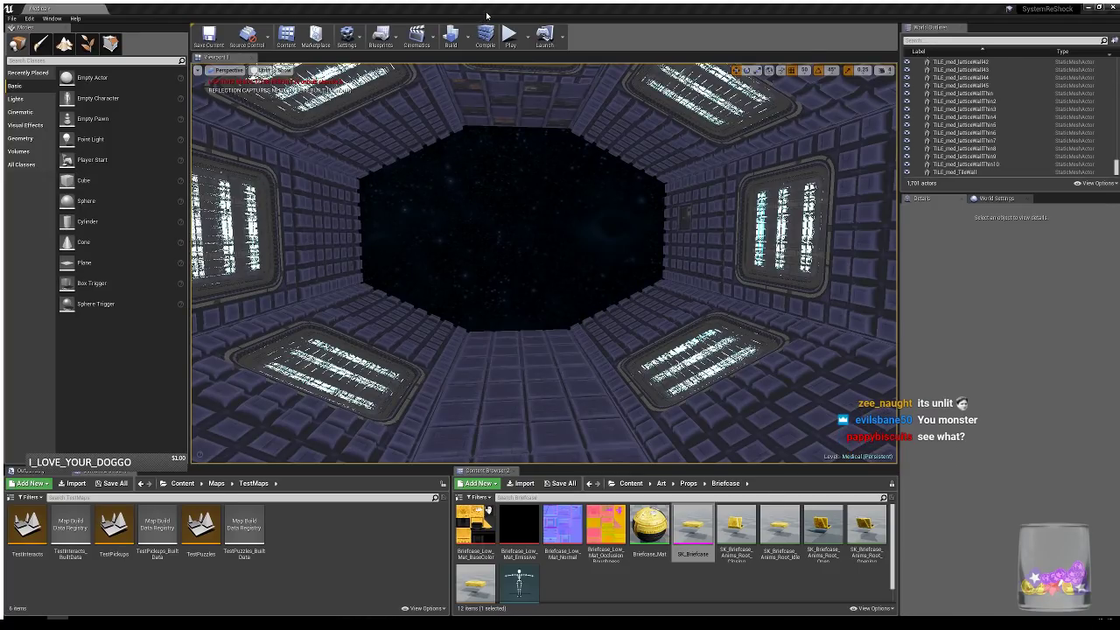
left_click_drag(486, 16, 390, 10)
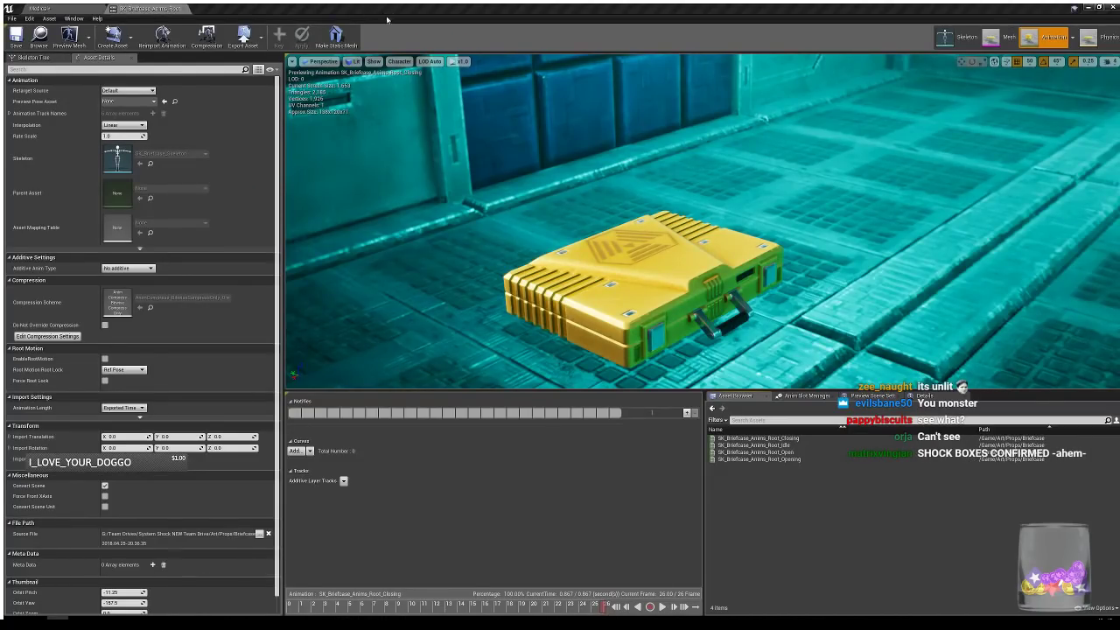
- Preview the briefcase's opening and closing animations, and close the animation editor
left_click(794, 460)
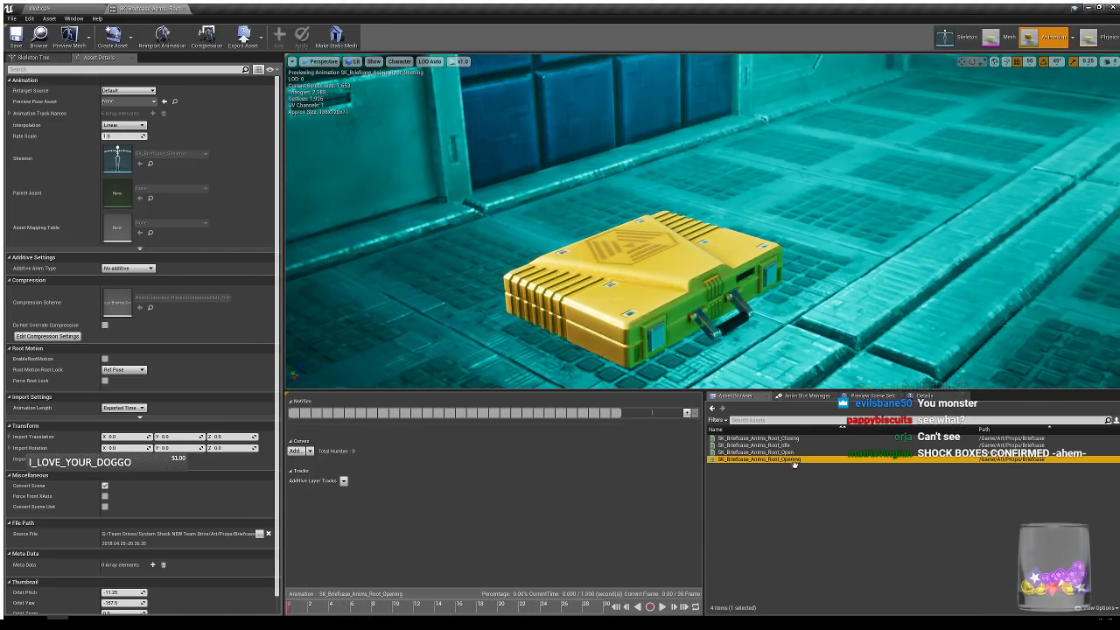
left_click(662, 607)
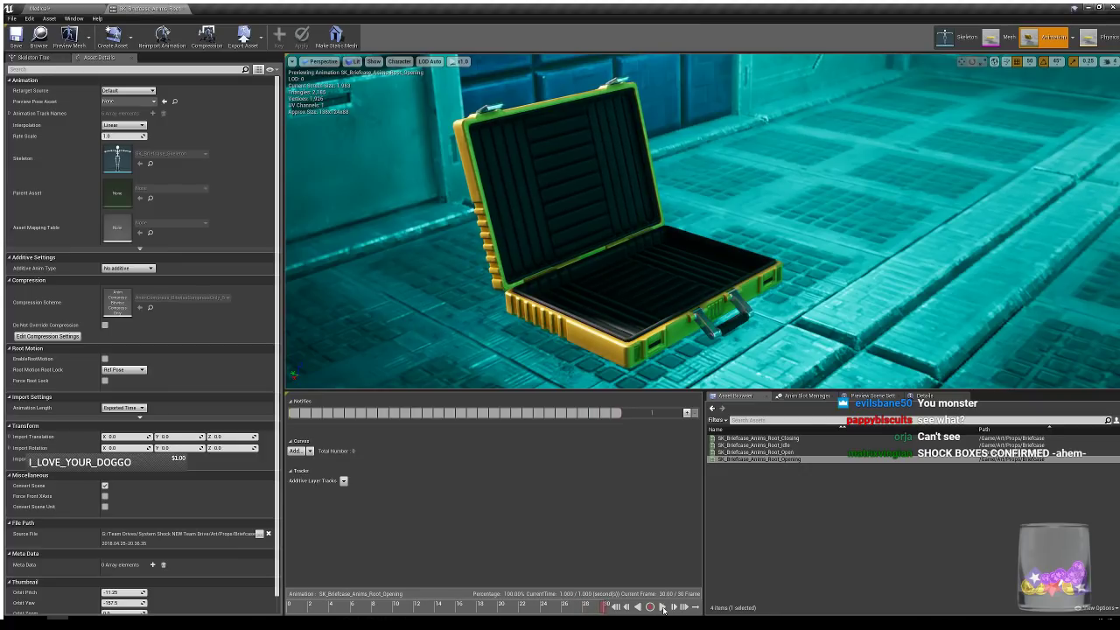
left_click(662, 607)
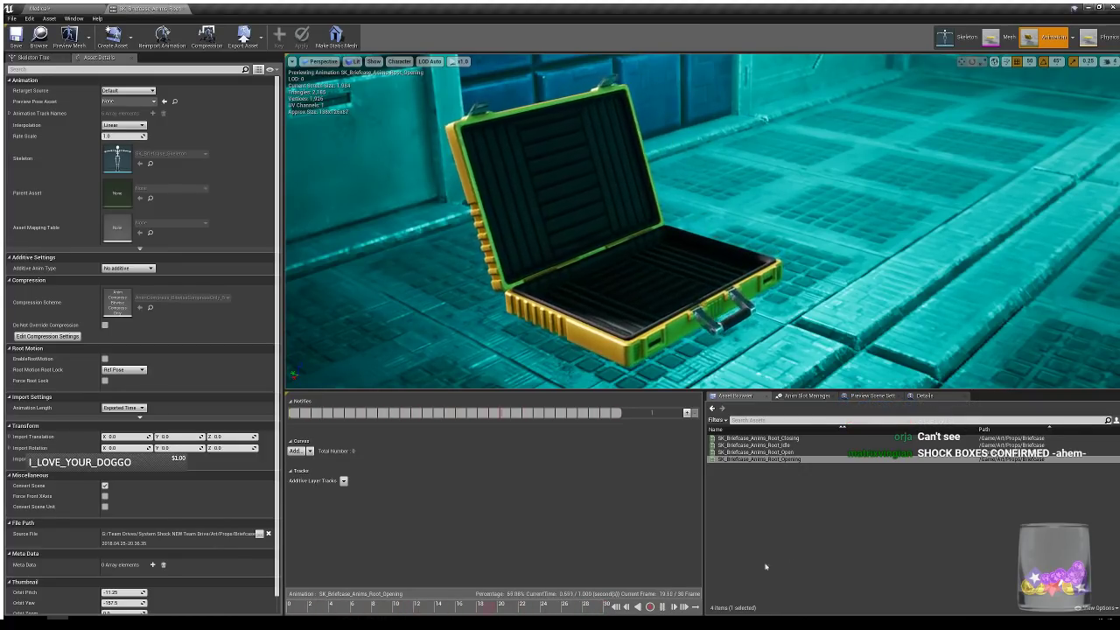
double_click(822, 438)
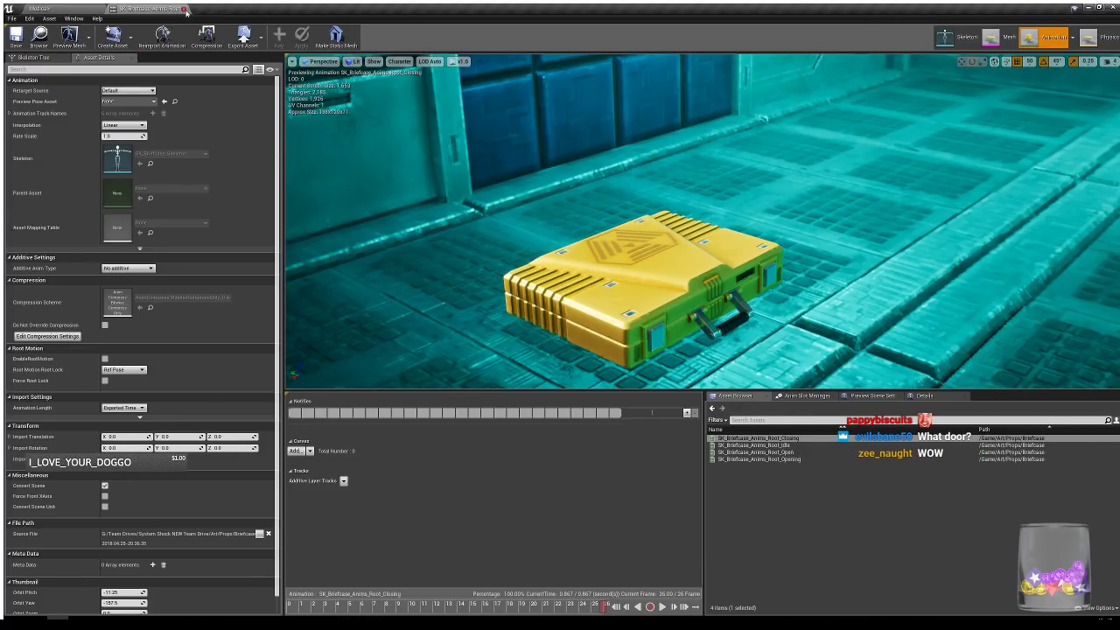
left_click(185, 10)
- Return to the Art/Tiles folder and delete the plain floor slope and wall tile between the light rings on one side of the tunnel
right_click_drag(620, 291, 646, 256)
key("w")
key("w")
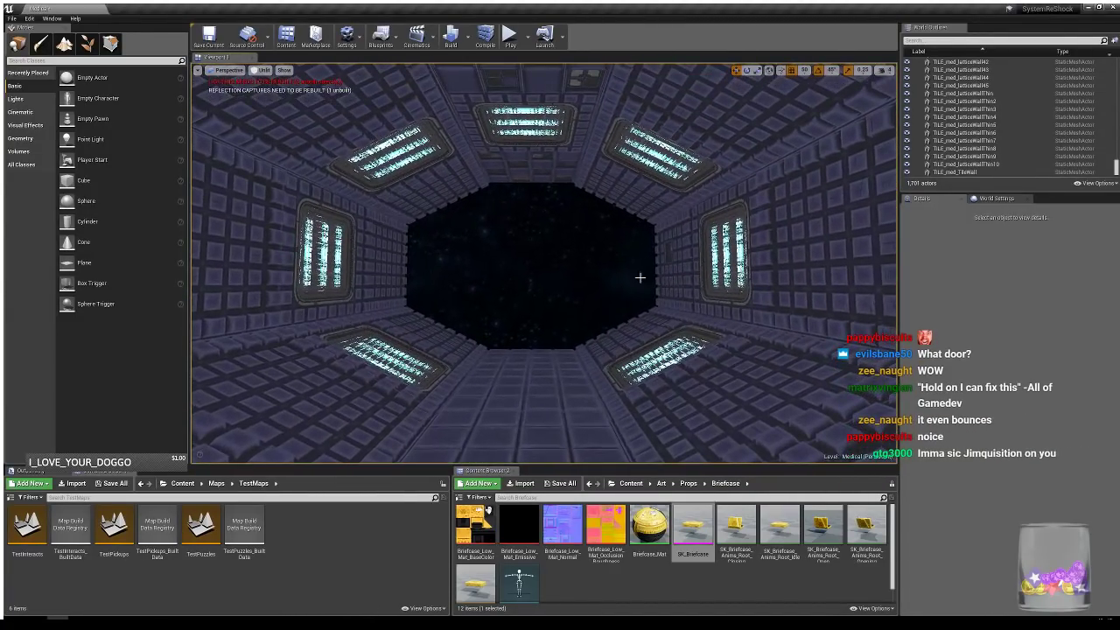
left_click(661, 482)
double_click(780, 530)
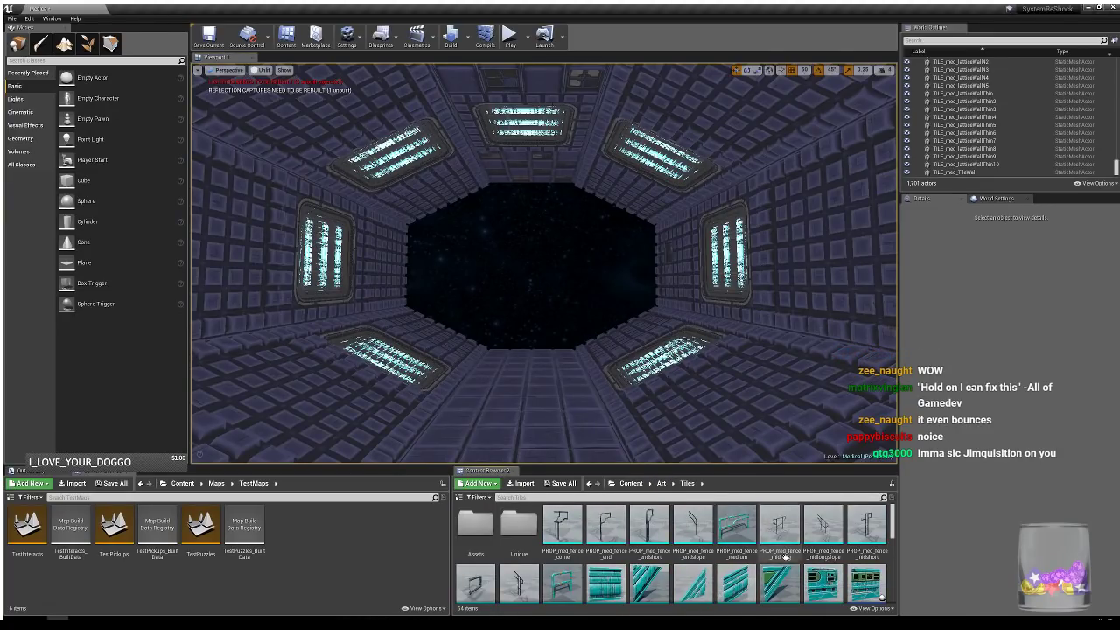
scroll(785, 556, "down", 10)
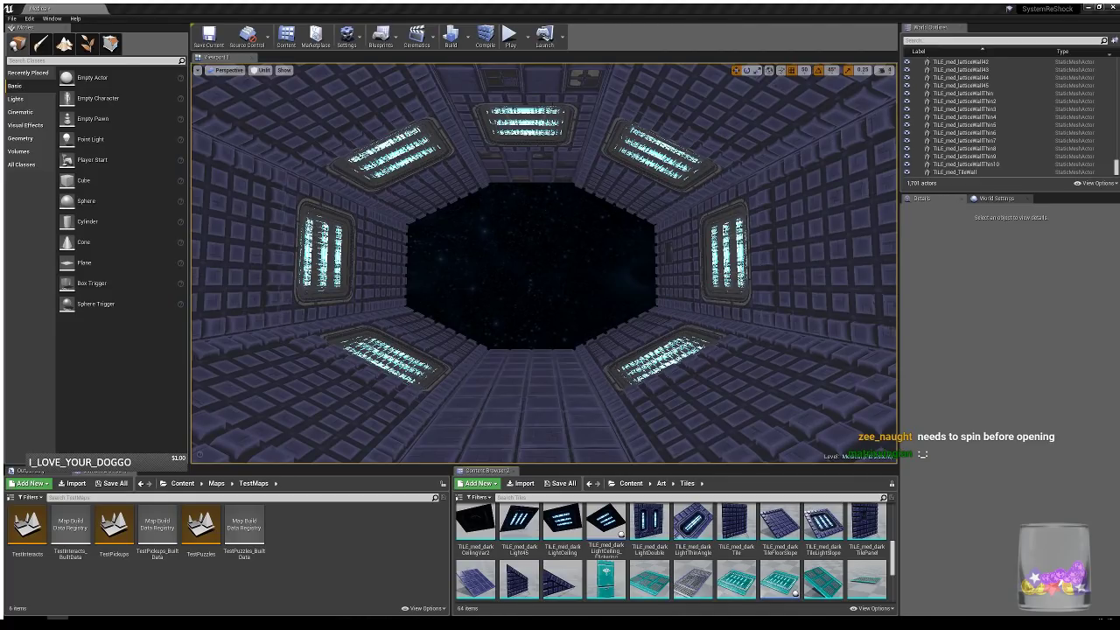
right_click_drag(544, 263, 361, 282)
mouse_move(568, 284)
right_mouse_down()
mouse_move(455, 293)
mouse_move(572, 283)
right_mouse_up()
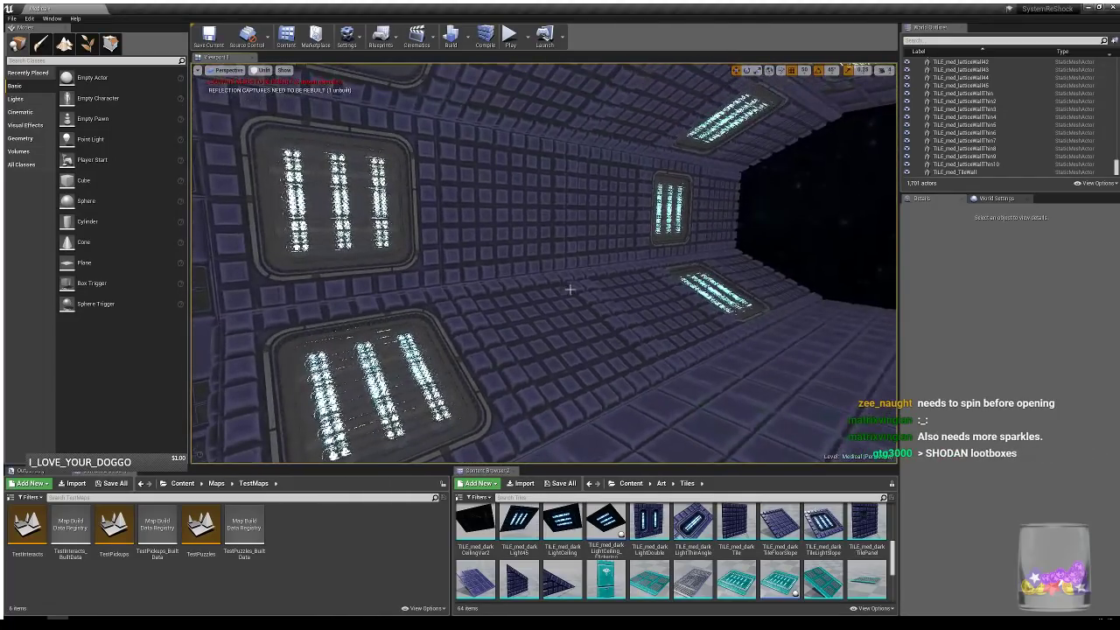
left_click(564, 298)
key("Delete")
left_click(539, 245)
key("Delete")
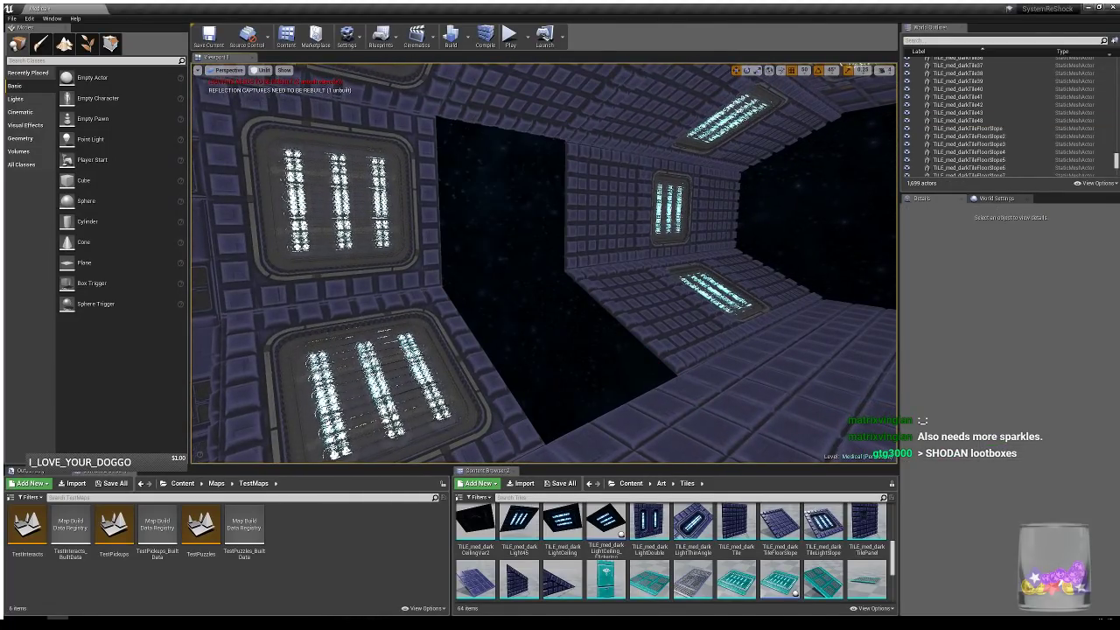
- Extend the tunnel floor out through the side opening with two copies of the adjoining floor tile
left_click(695, 407)
right_click_drag(700, 384, 744, 415)
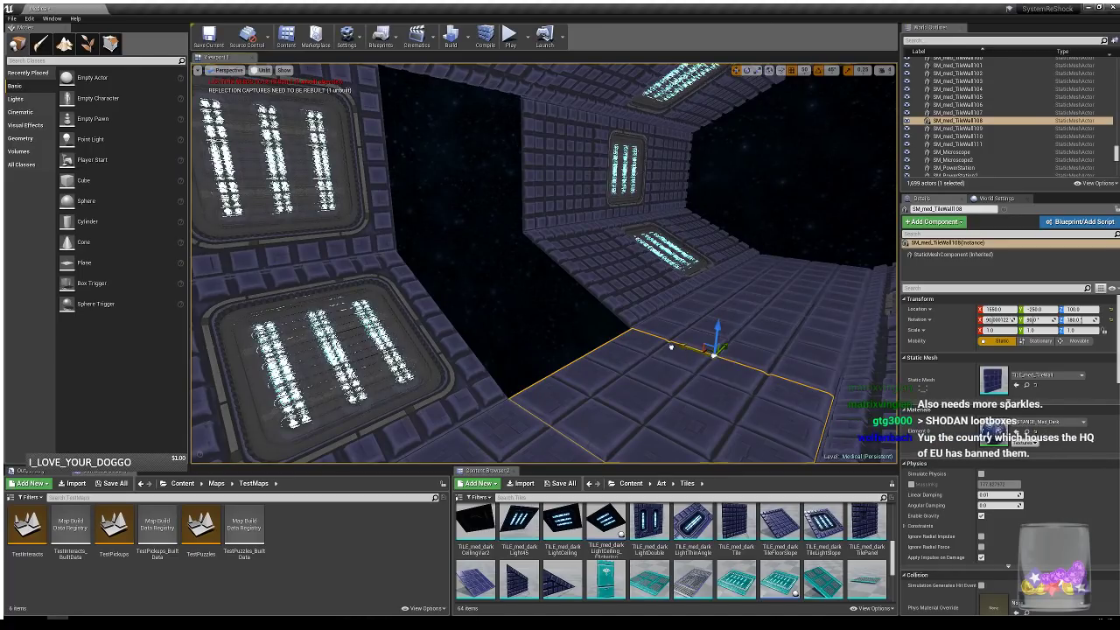
left_click_drag(671, 343, 471, 283, "alt")
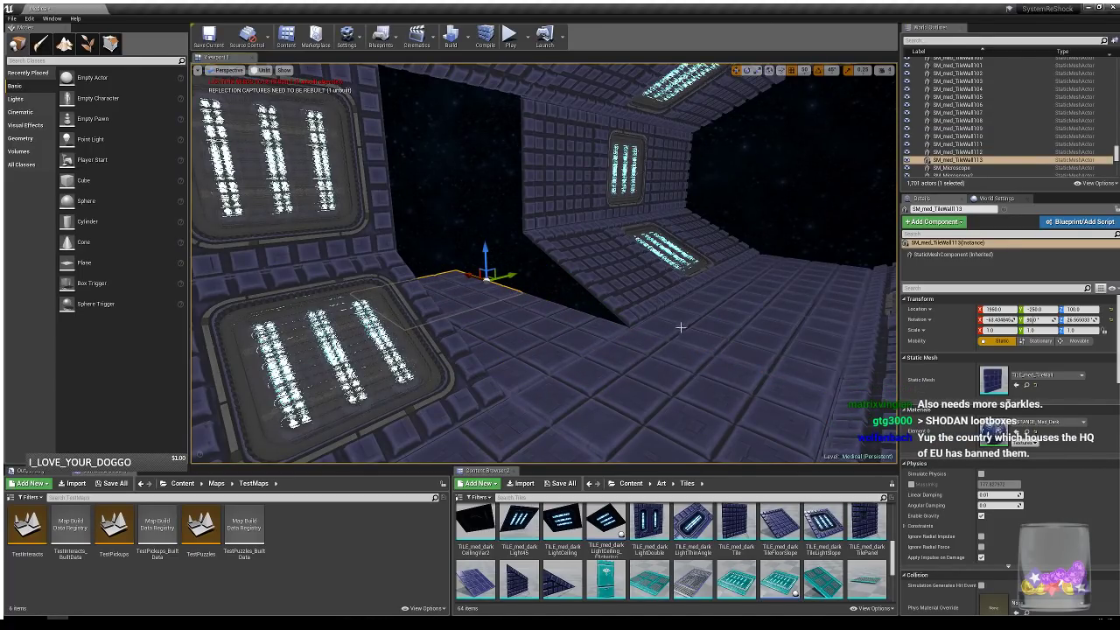
mouse_move(682, 344)
right_mouse_down()
mouse_move(655, 343)
mouse_move(674, 349)
right_mouse_up()
key("w")
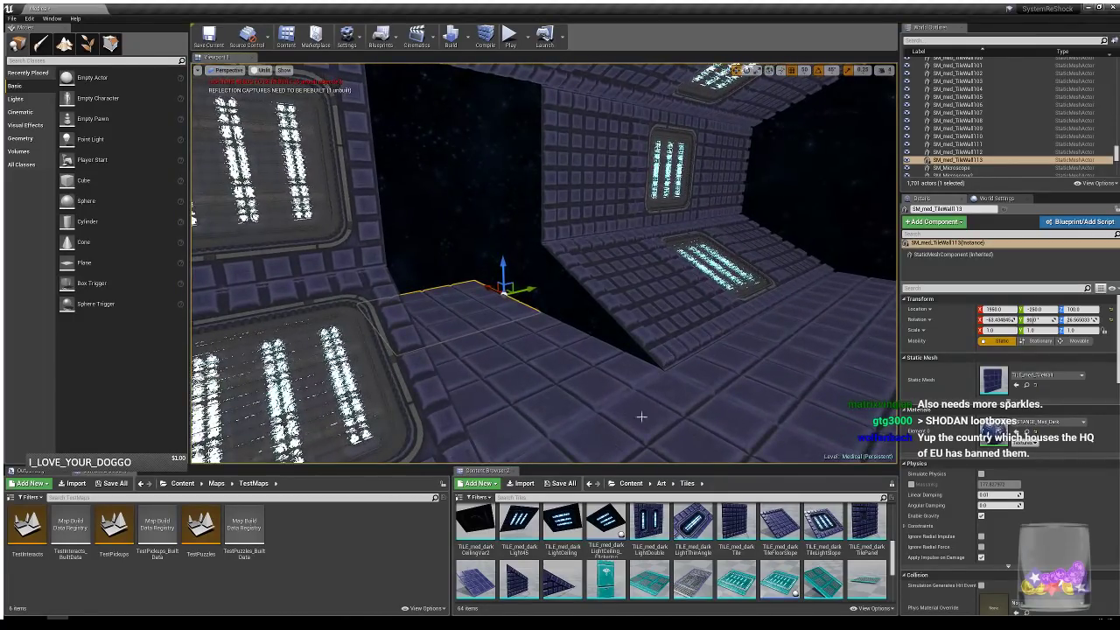
- Place a TILE_med_darkTile as one side wall of the new side passage and add a rotated copy on the opposite side
left_click_drag(736, 525, 443, 311)
key("e")
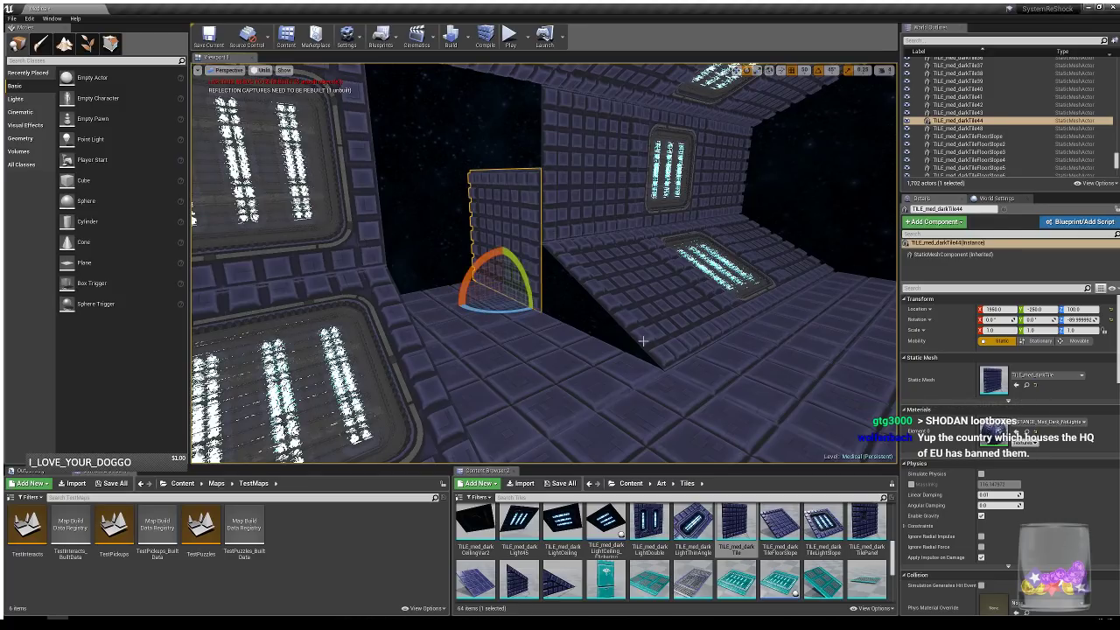
right_click_drag(643, 342, 667, 335)
key("w")
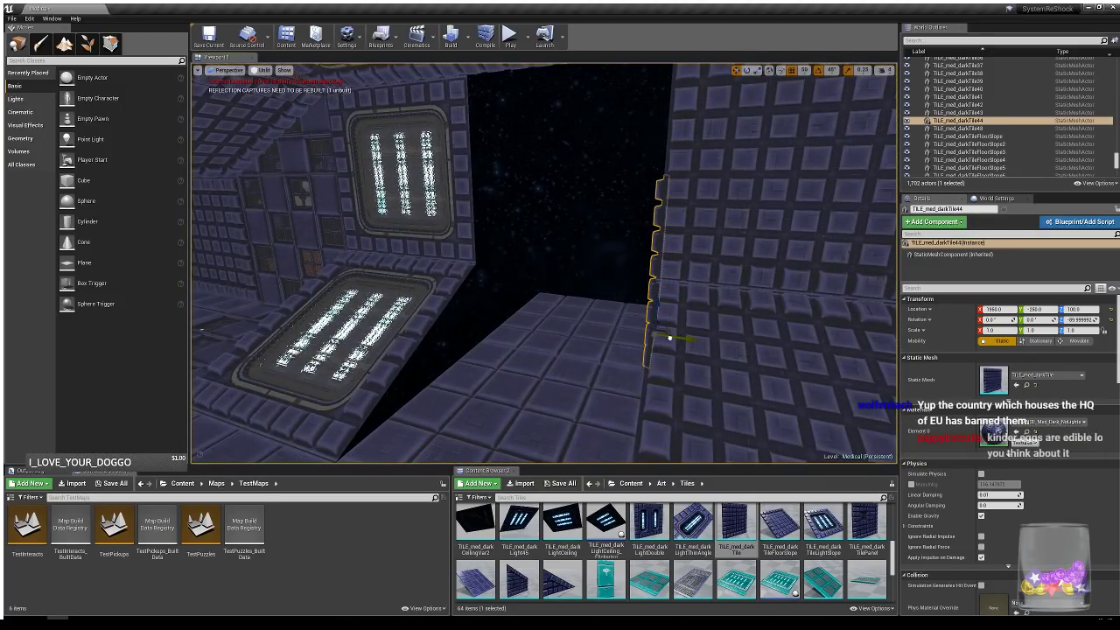
left_click_drag(673, 335, 540, 369, "alt")
key("e")
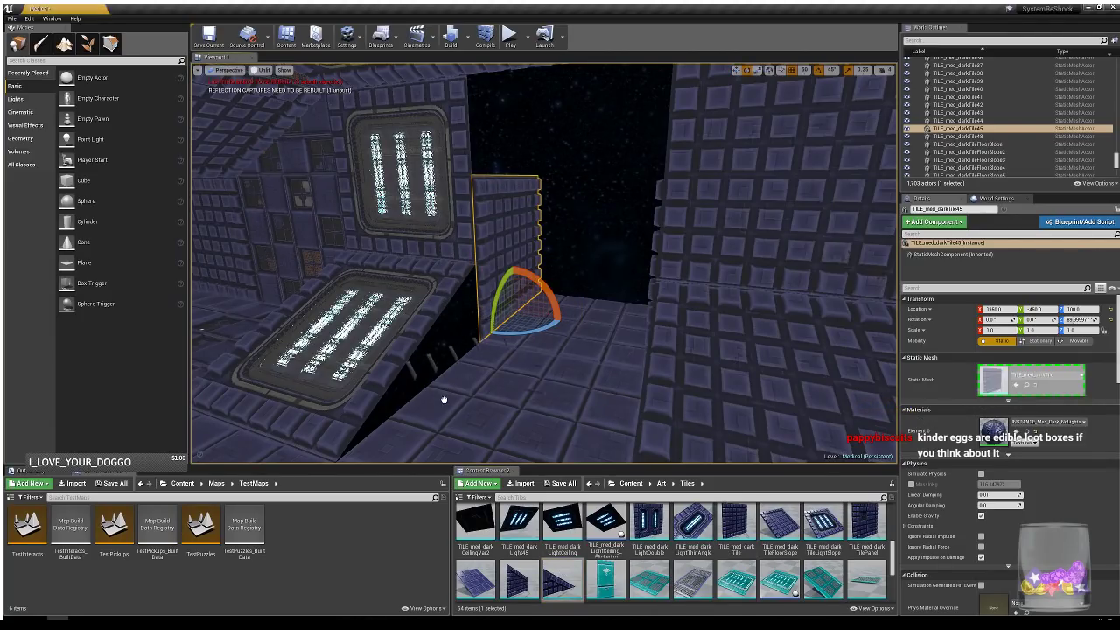
- Place two TILE_med_darkTileSlopedVar2 pieces at the side passage's mouth and turn the one by the far wall 180°
left_click(462, 410)
left_click_drag(464, 410, 679, 442)
key("w")
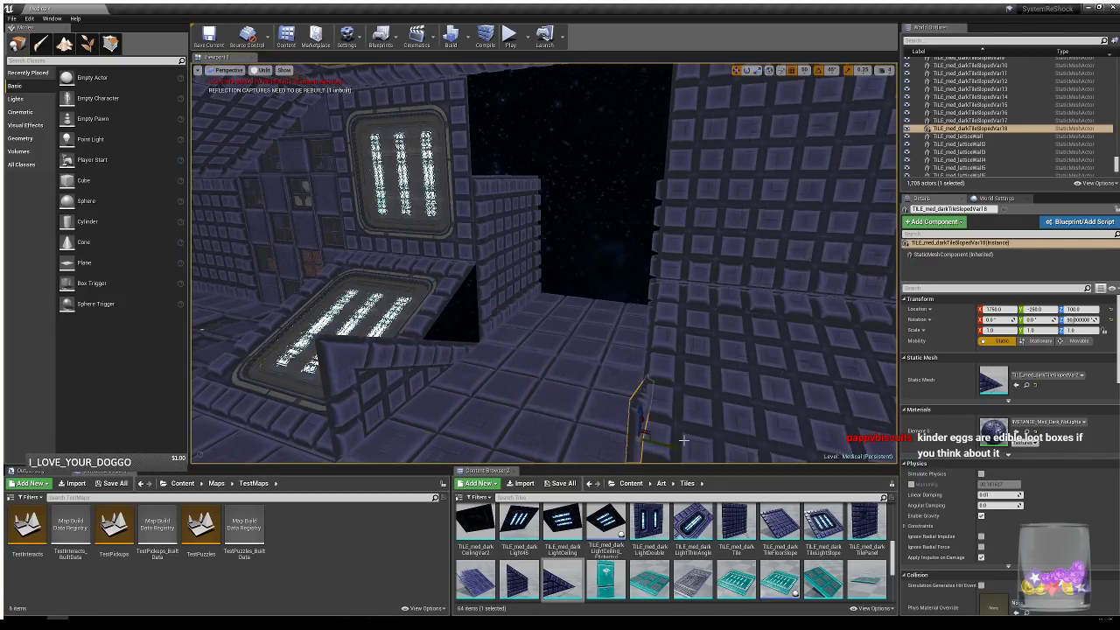
key("e")
right_click_drag(684, 441, 682, 463)
left_click_drag(681, 437, 656, 411)
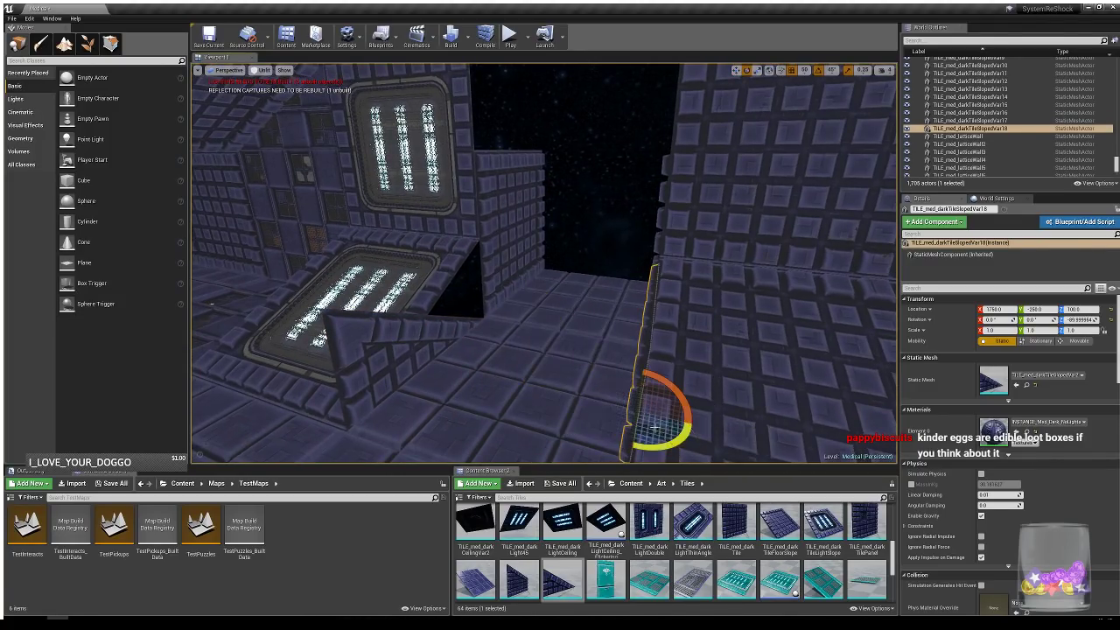
- Mirror the other sloped piece with a Y scale of -1 and fit it against the end of the lit floor slope
left_click(447, 343)
key("r")
left_click_drag(406, 376, 507, 388)
right_click_drag(506, 387, 502, 360)
key("w")
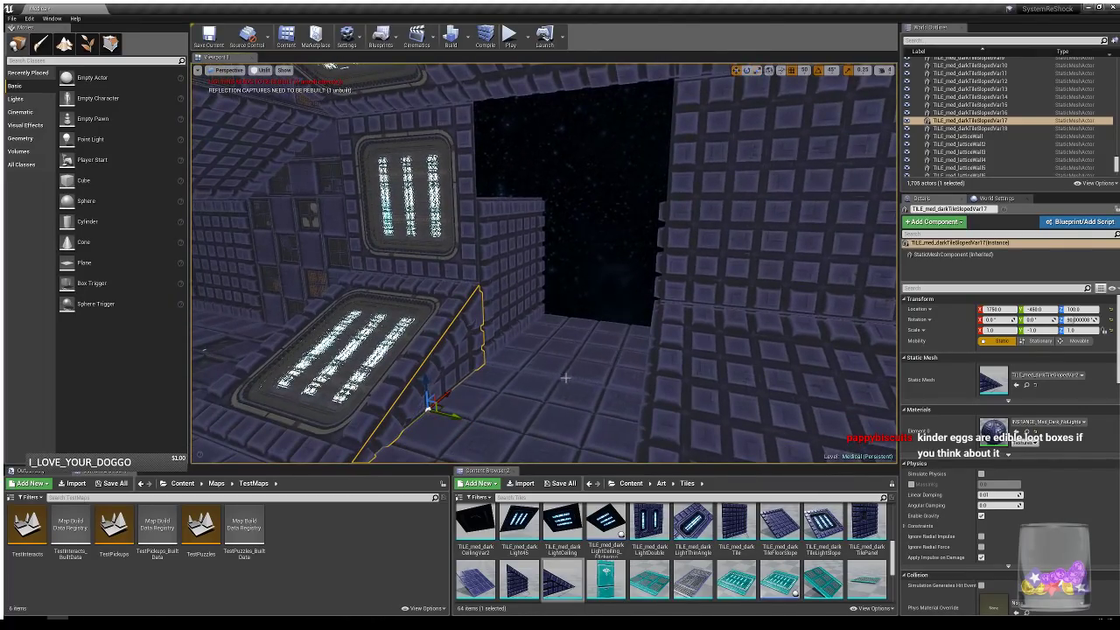
- Copy both sloped pieces up to the ceiling and flip them to fill the upper corners of the passage mouth
left_click(651, 353, "ctrl")
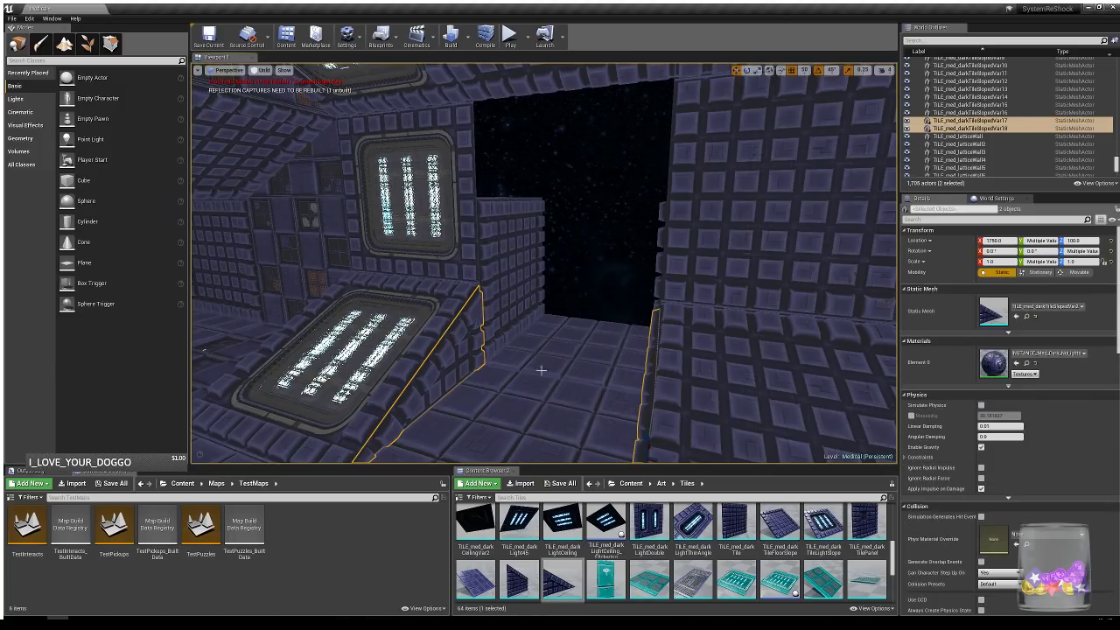
right_click_drag(647, 414, 619, 412)
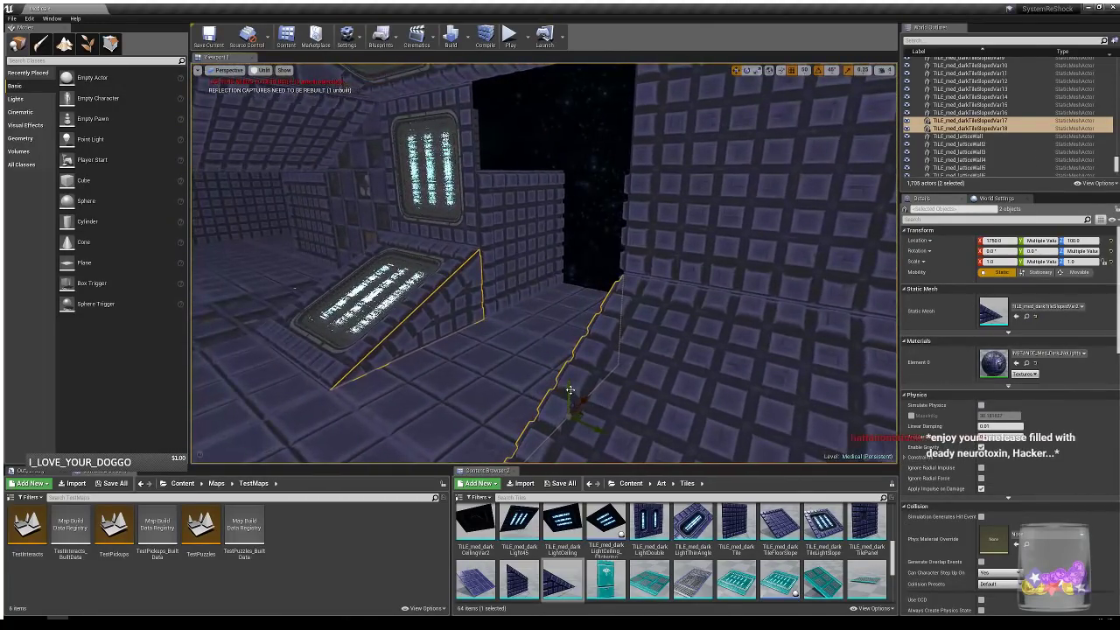
left_click_drag(569, 371, 561, 84, "alt")
key("e")
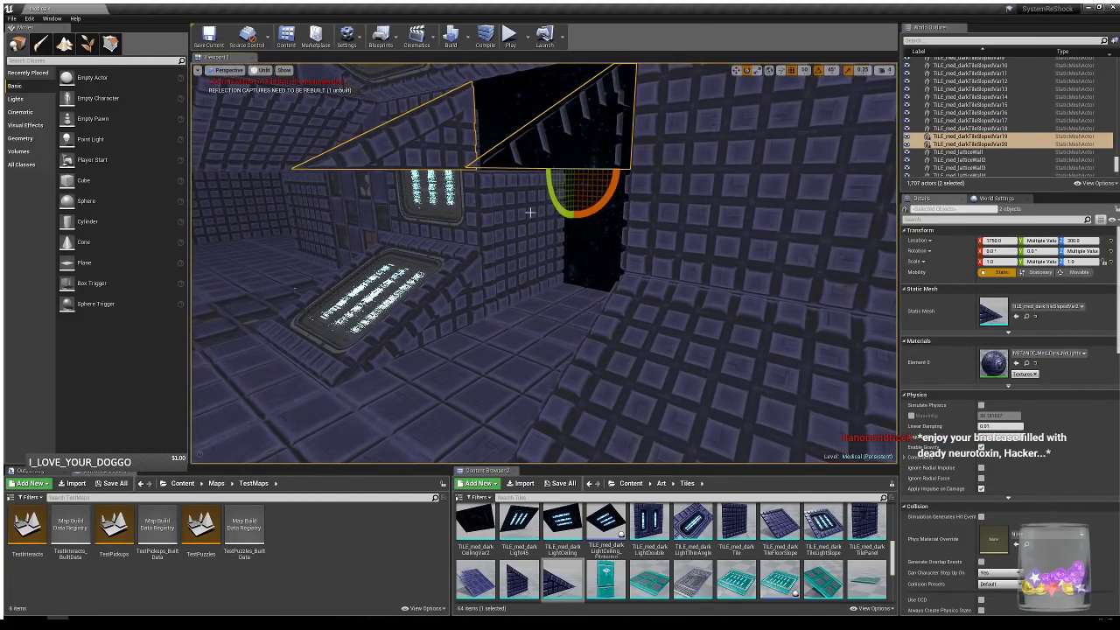
left_click_drag(595, 168, 549, 168)
key("w")
right_click_drag(549, 175, 476, 171)
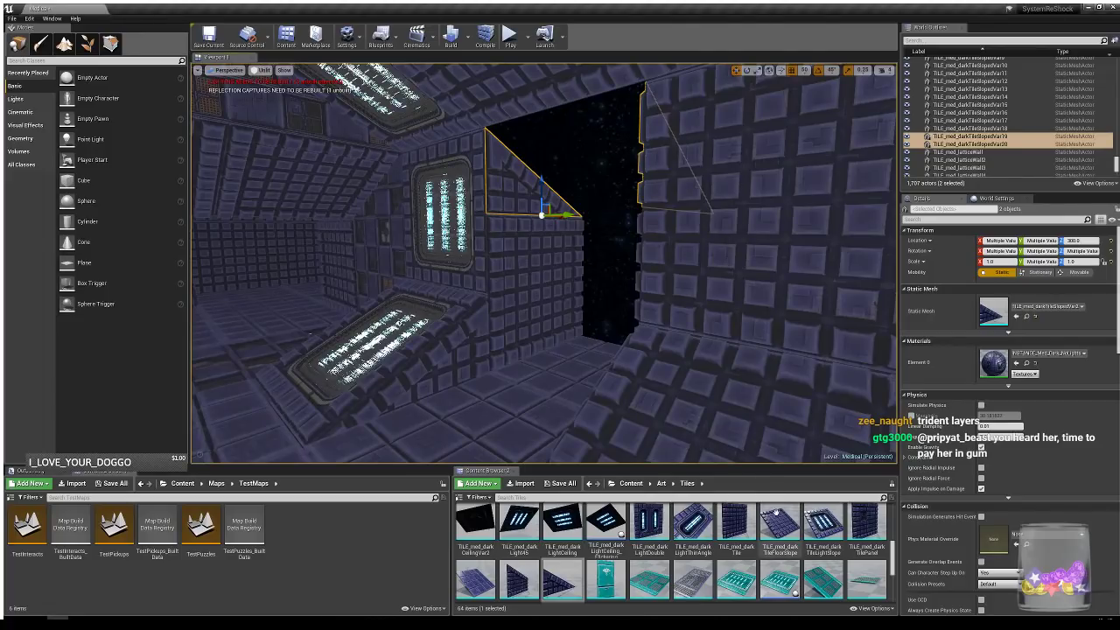
- Place a TILE_med_darkTileFloorSlope upside down as the sloped ceiling over the side passage
left_click_drag(776, 516, 602, 114)
key("e")
key("w")
mouse_move(592, 255)
right_mouse_down()
mouse_move(573, 255)
mouse_move(700, 262)
mouse_move(573, 259)
right_mouse_up()
scroll(751, 544, "down", 1)
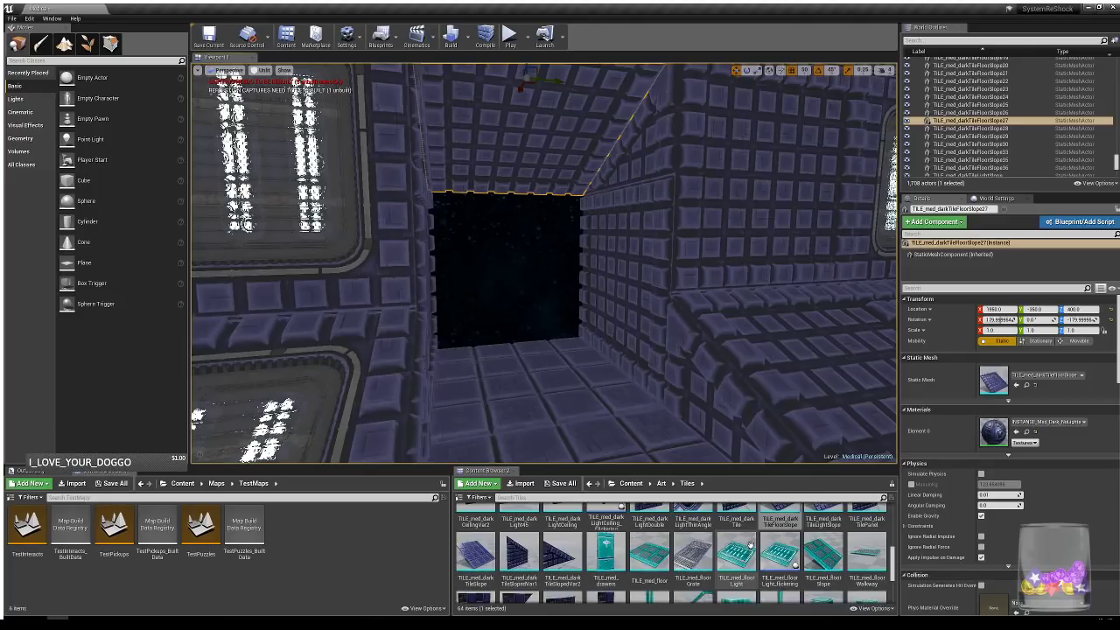
scroll(750, 545, "down", 2)
scroll(770, 544, "up", 3)
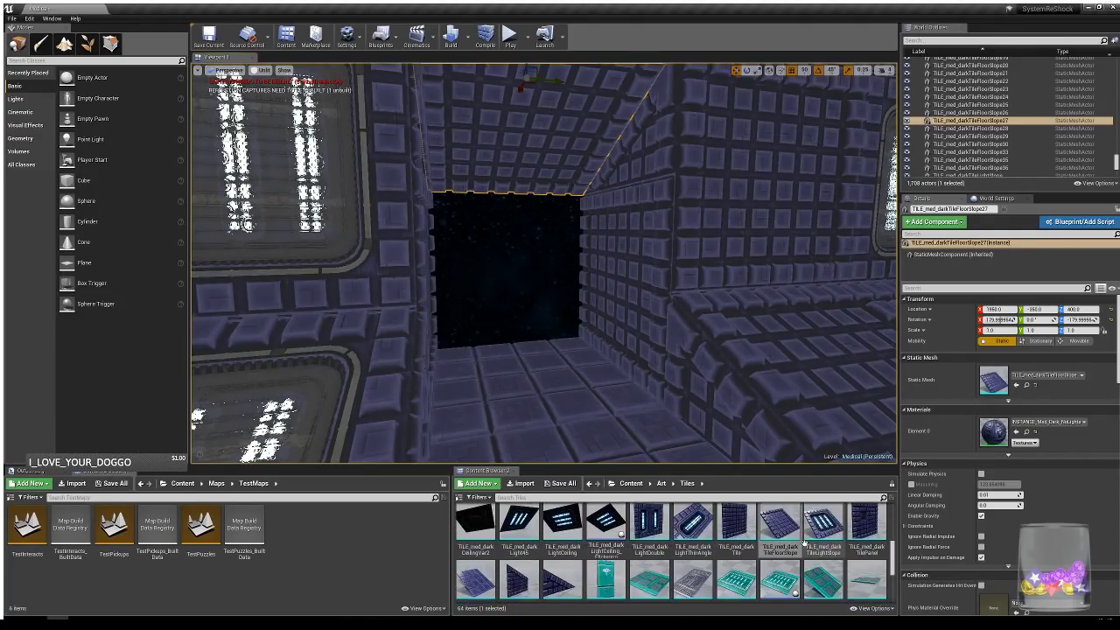
scroll(804, 542, "up", 5)
scroll(812, 543, "down", 5)
scroll(739, 525, "up", 2)
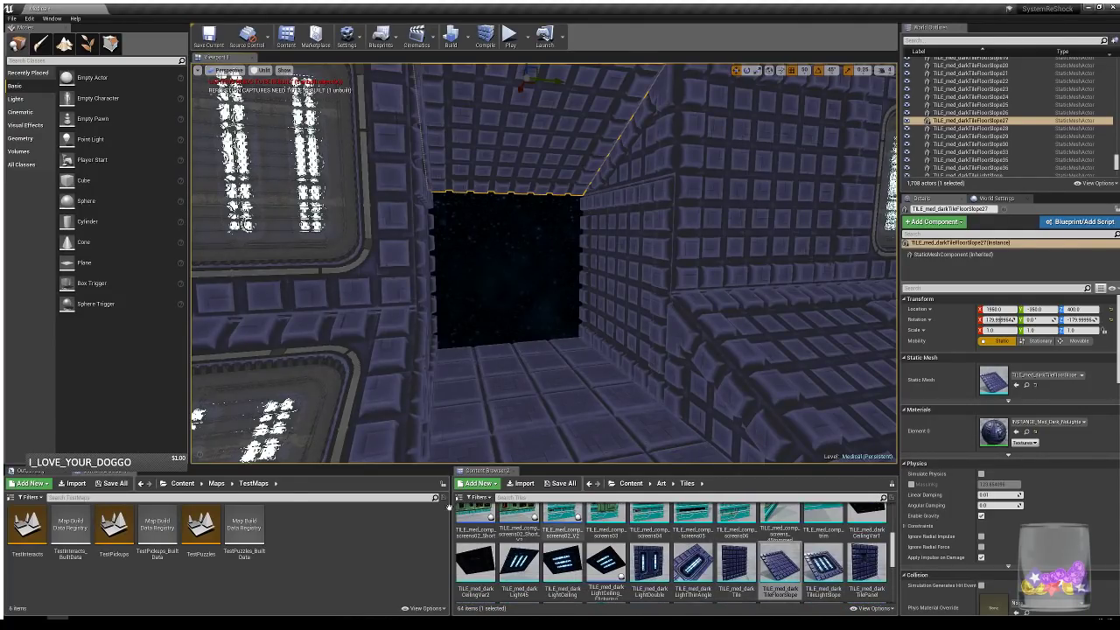
- Search the whole Content folder for "door" and place an INTERACT_MedDoor at the end of the side passage
left_click(199, 497)
type("door")
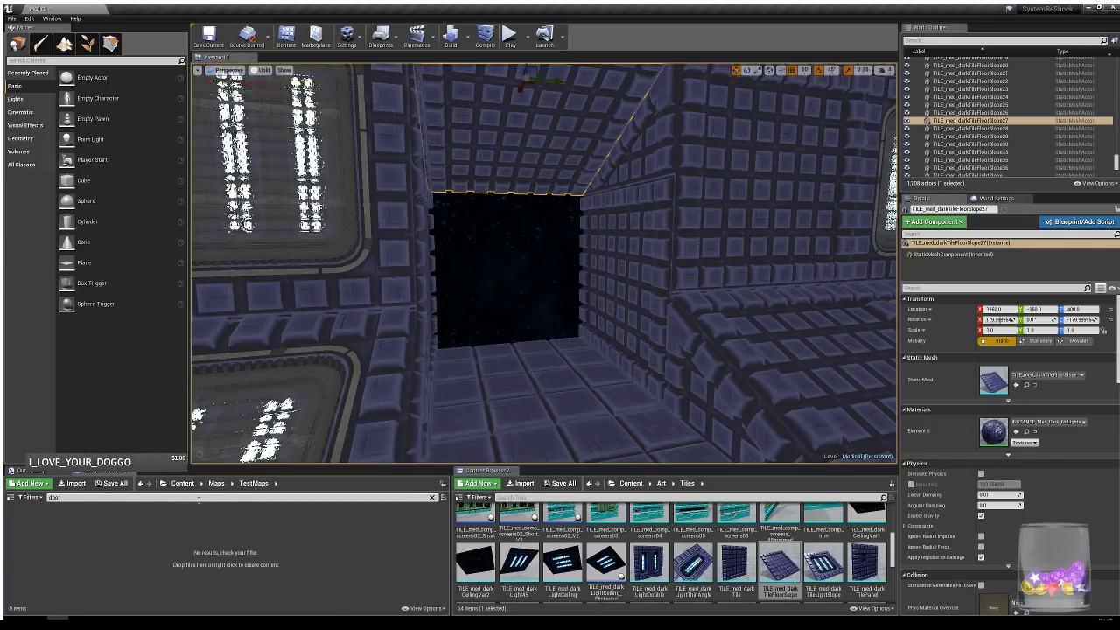
left_click(182, 484)
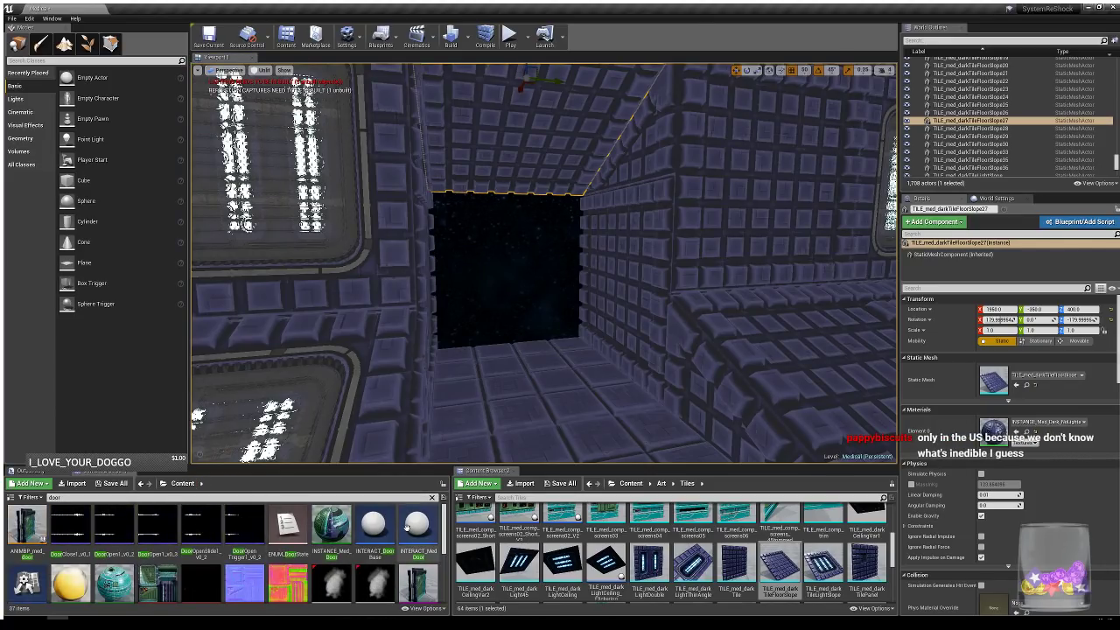
scroll(321, 540, "down", 2)
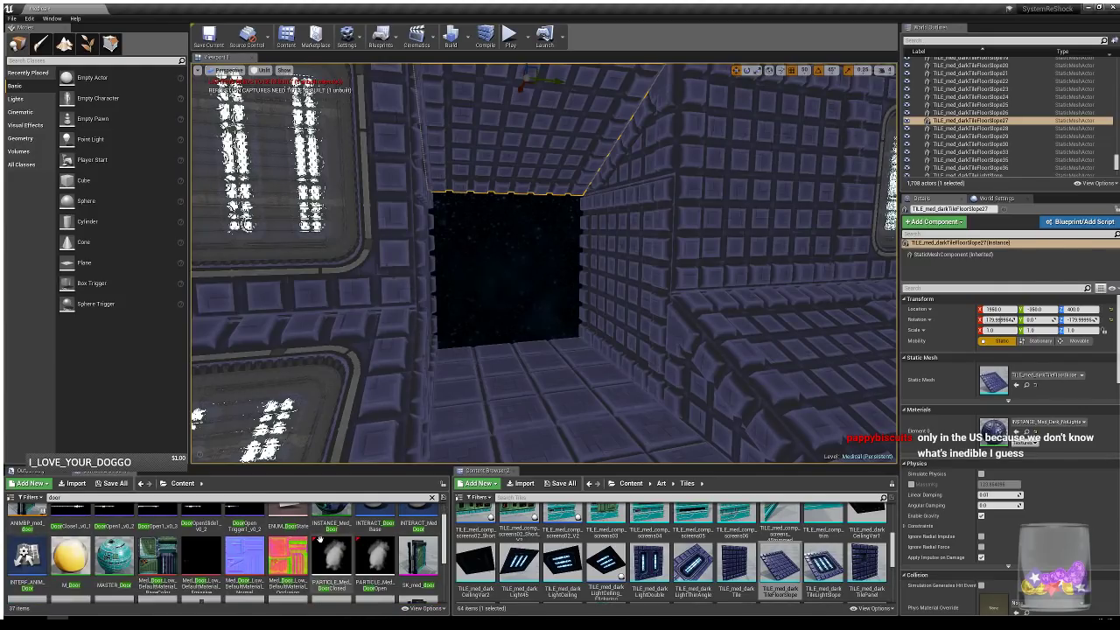
scroll(321, 539, "down", 3)
scroll(383, 566, "up", 3)
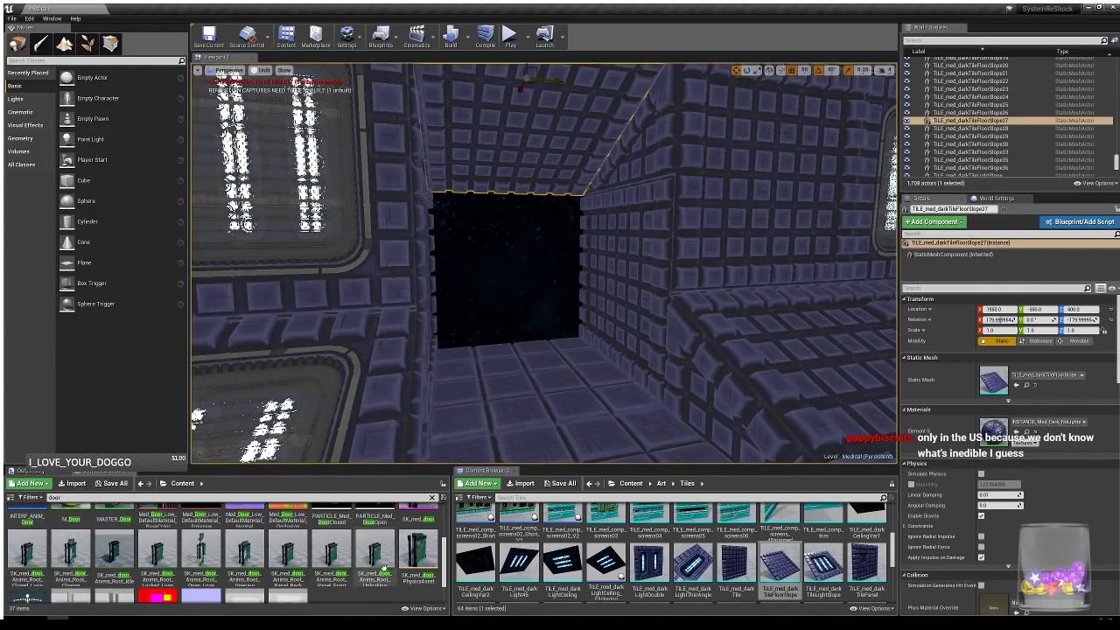
scroll(382, 566, "up", 2)
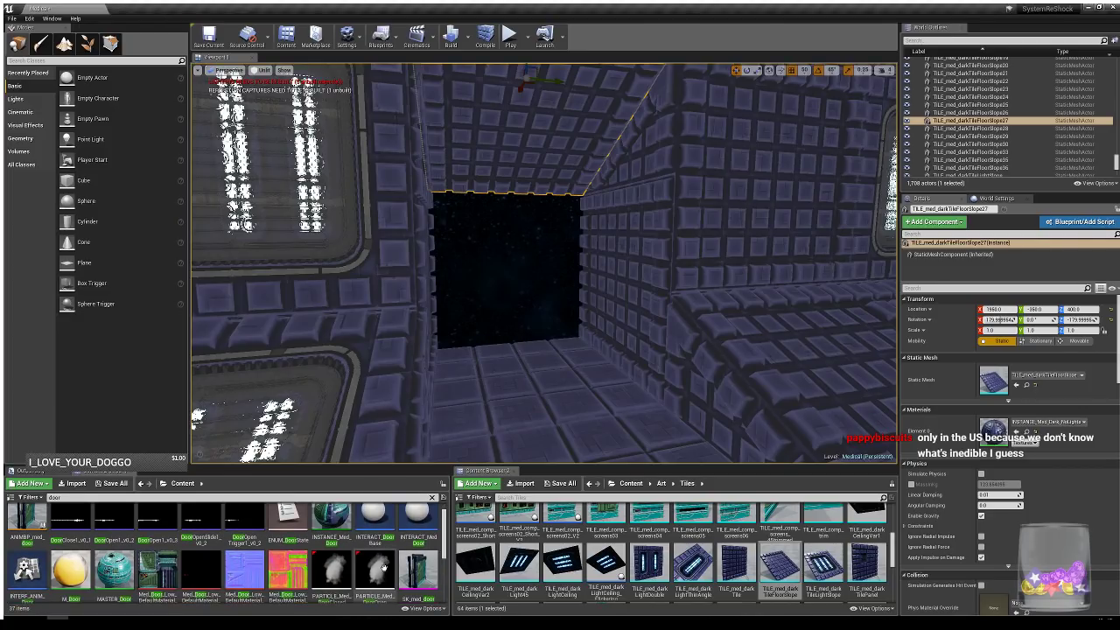
scroll(382, 566, "up", 1)
left_click_drag(418, 529, 498, 329)
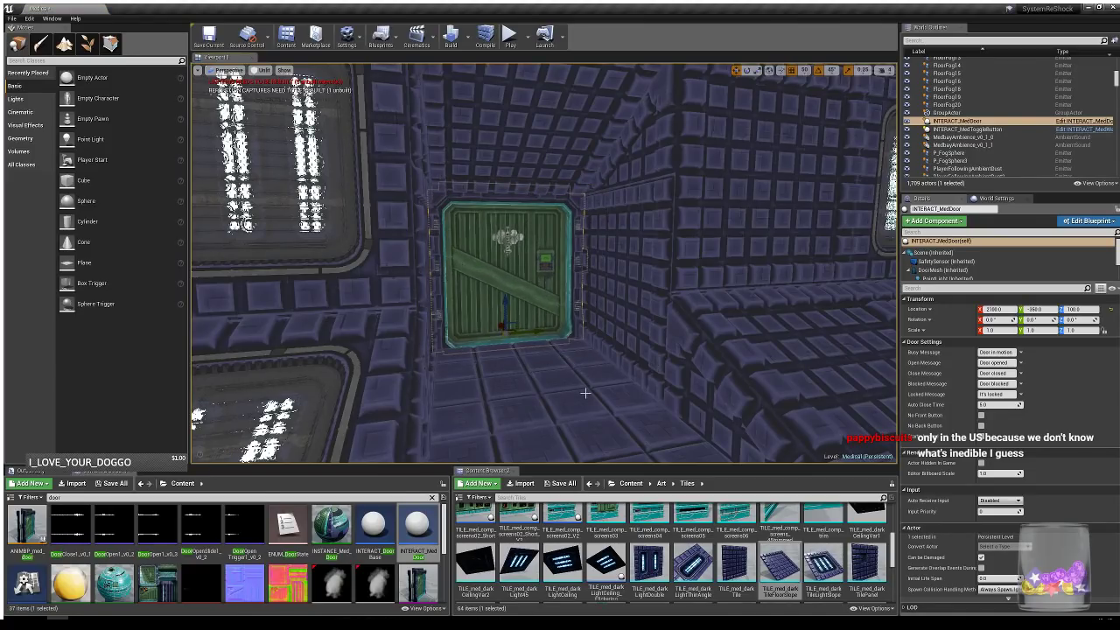
- Turn the medical door 180° and move it into place across the side passage's end
key("Escape")
right_click_drag(571, 396, 613, 389)
left_click(364, 329)
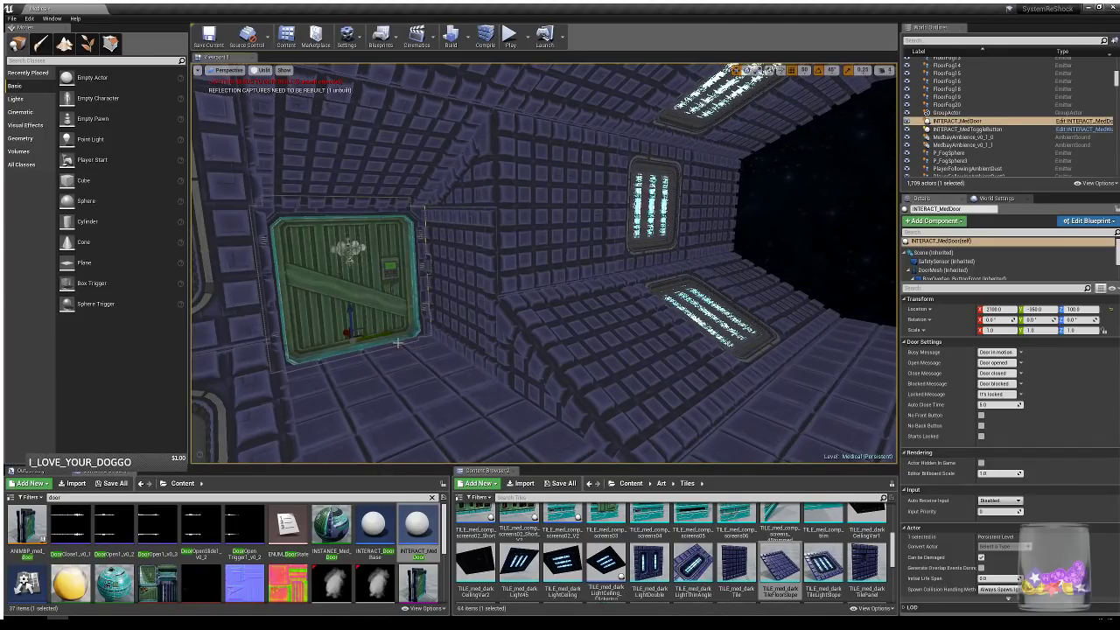
key("e")
mouse_move(358, 348)
left_mouse_down()
mouse_move(403, 348)
mouse_move(350, 335)
left_mouse_up()
key("w")
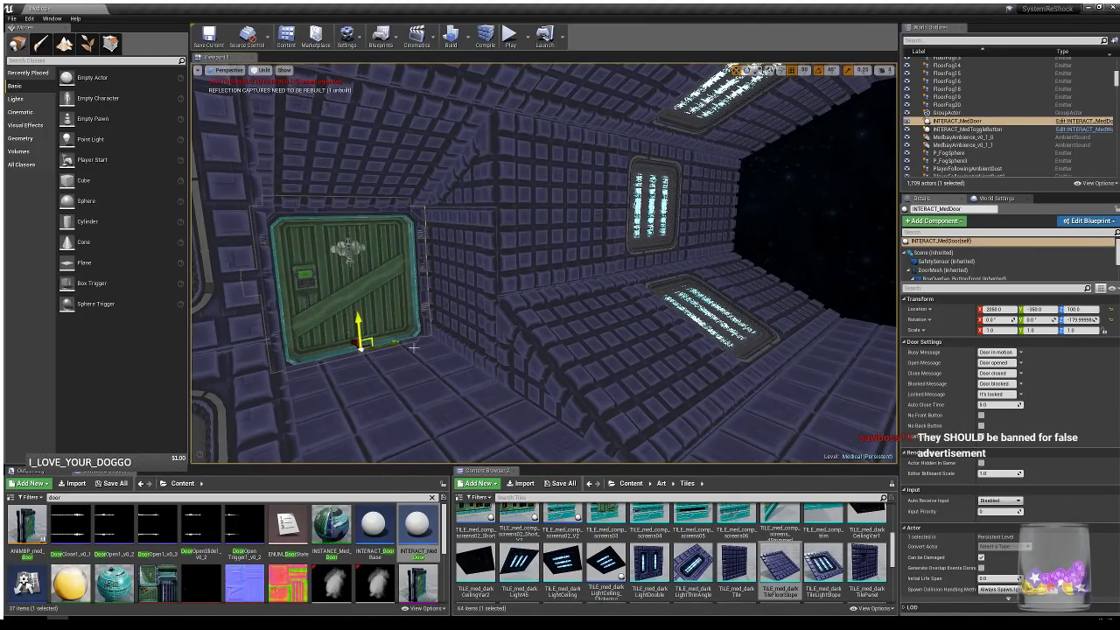
key("Escape")
- Inspect the lit octagonal tunnel, its open end and the adjoining dark-tiled corridors
right_click_drag(589, 385, 744, 363)
key("w")
mouse_move(630, 367)
right_mouse_down()
mouse_move(647, 366)
mouse_move(630, 367)
right_mouse_up()
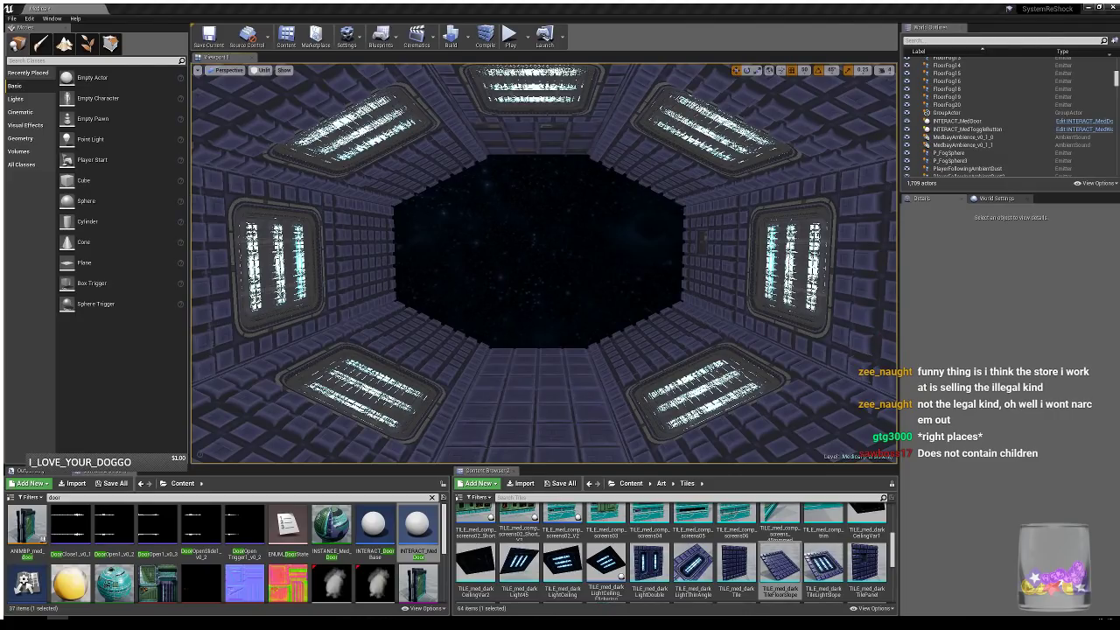
right_click_drag(661, 248, 625, 270)
key("w")
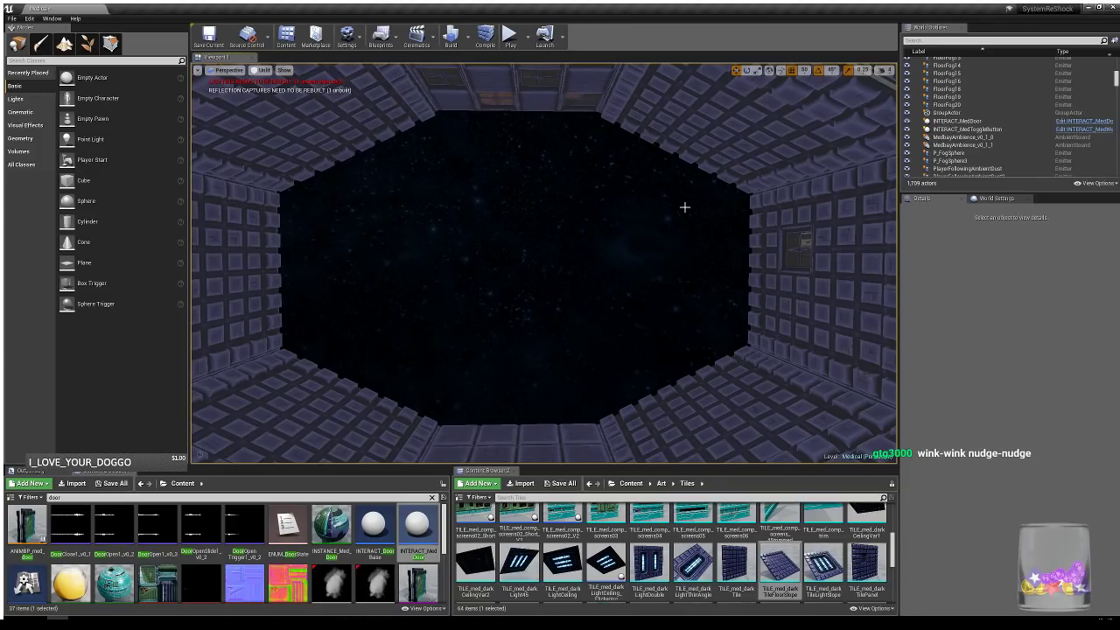
right_click_drag(538, 273, 713, 275)
key("a")
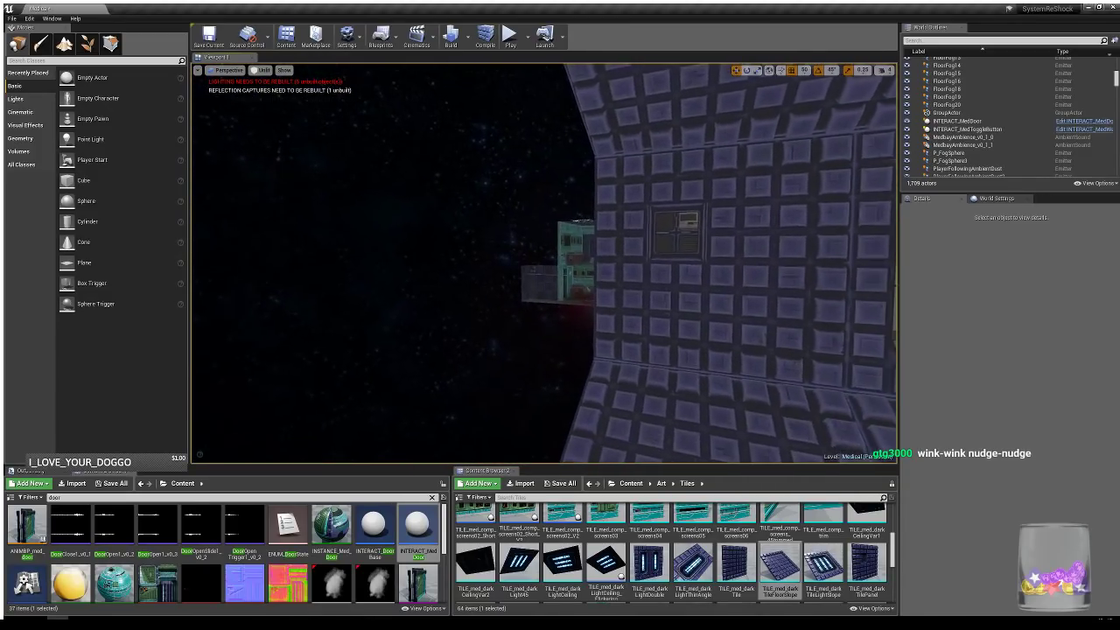
right_click_drag(507, 301, 468, 273)
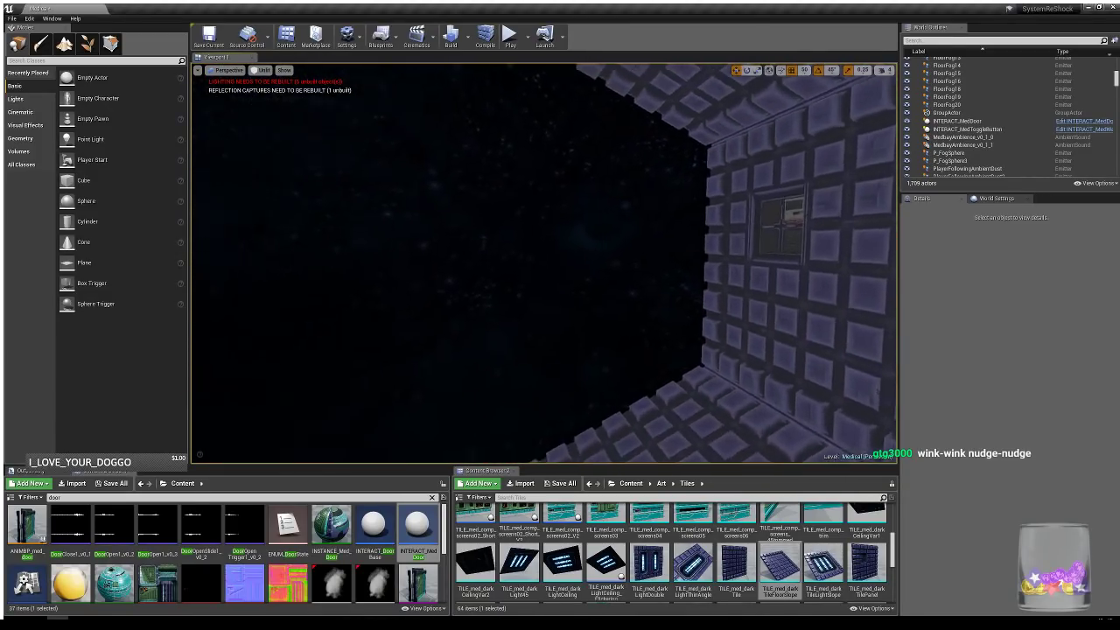
key("s")
right_click_drag(544, 262, 491, 290)
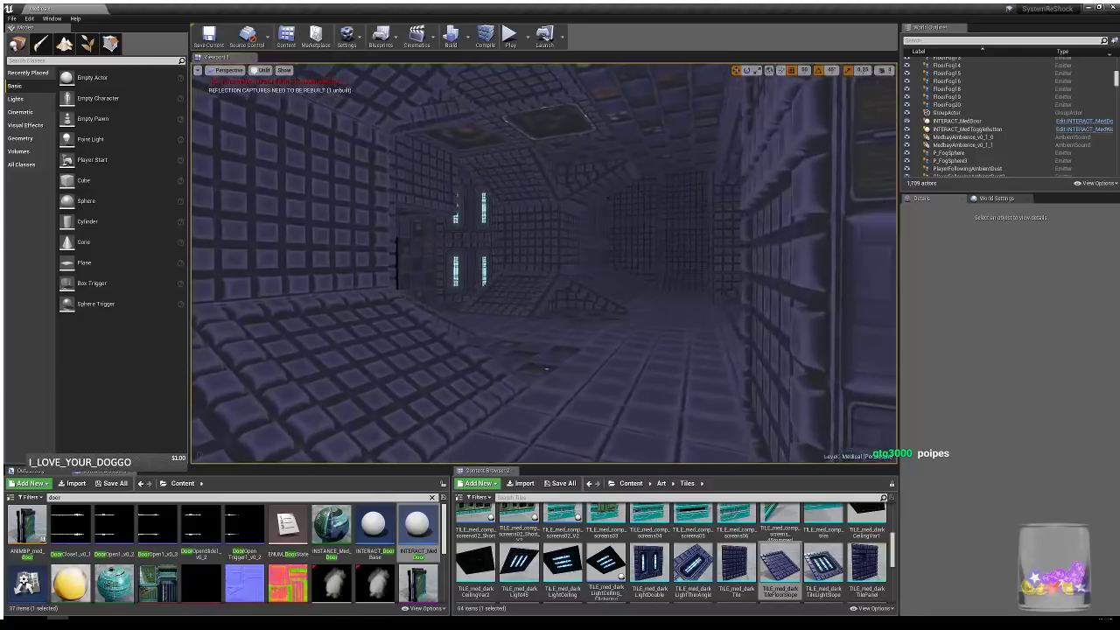
right_click_drag(685, 283, 645, 287)
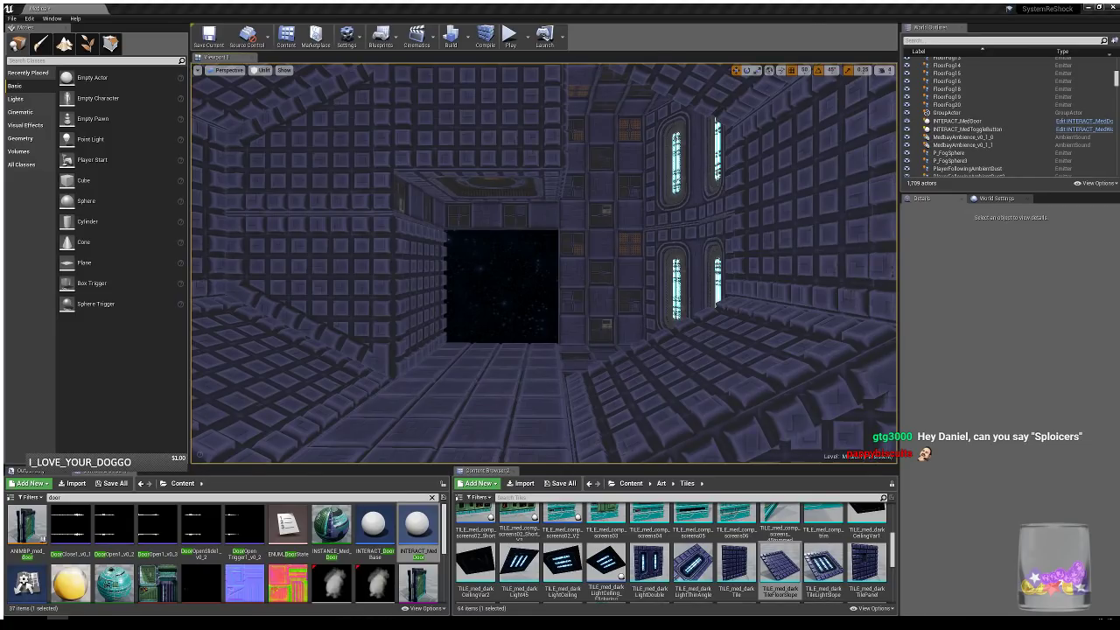
right_click_drag(544, 263, 245, 267)
right_click_drag(544, 262, 406, 259)
- Push back the two stacked dark tiles between the end wall's lights and lay a TILE_med_latticeWall as the recess floor
left_click(562, 279)
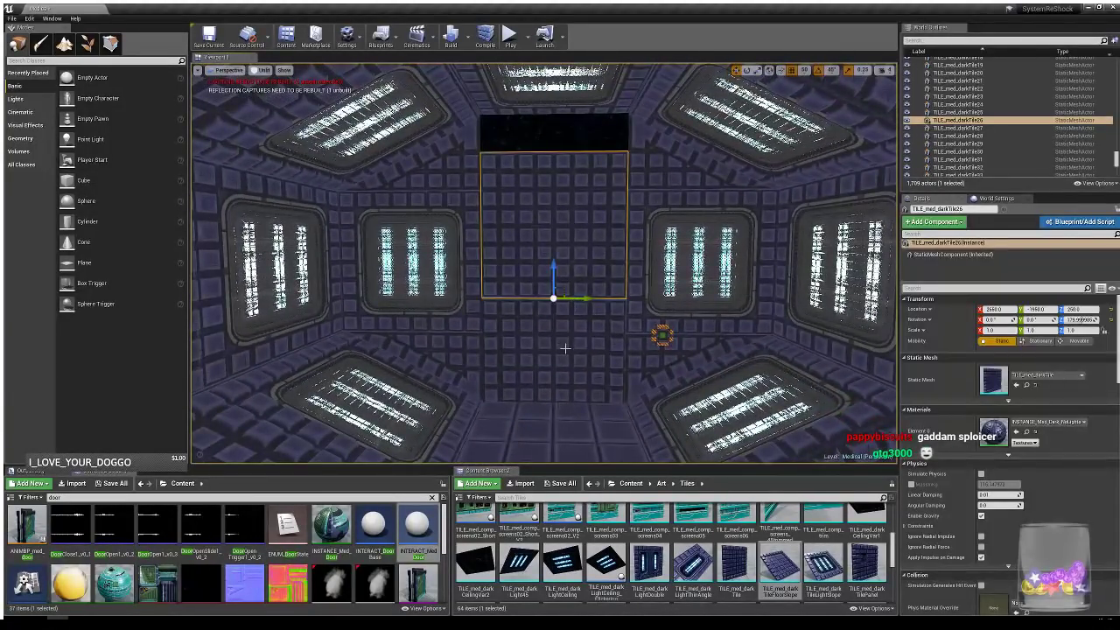
left_click(565, 348, "ctrl")
right_click_drag(739, 331, 722, 356)
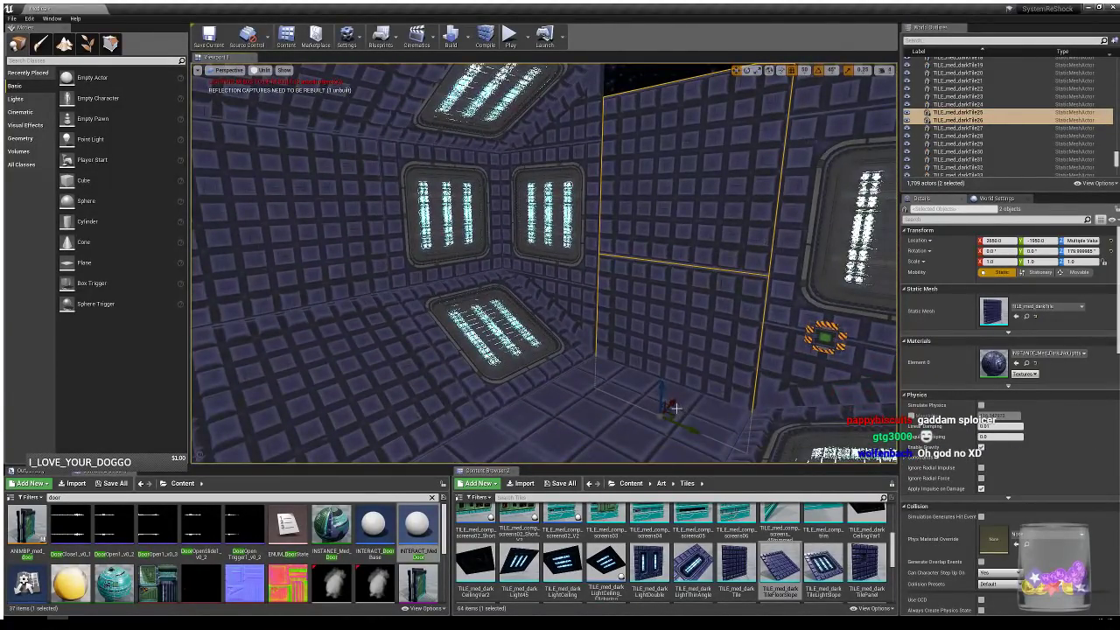
left_click_drag(676, 407, 721, 378)
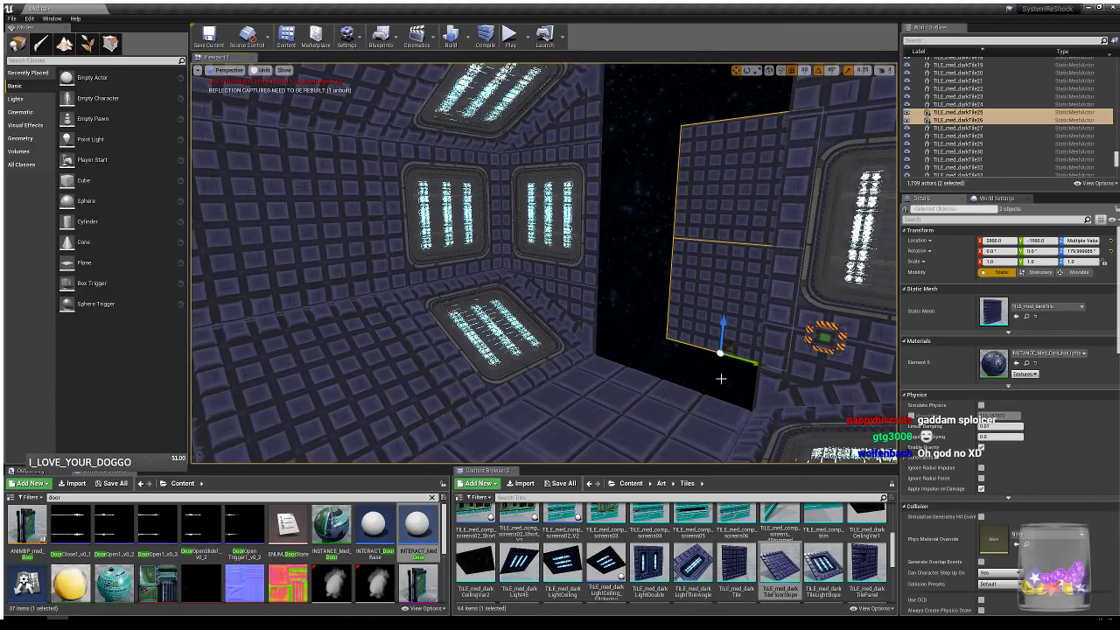
right_click_drag(690, 381, 713, 394)
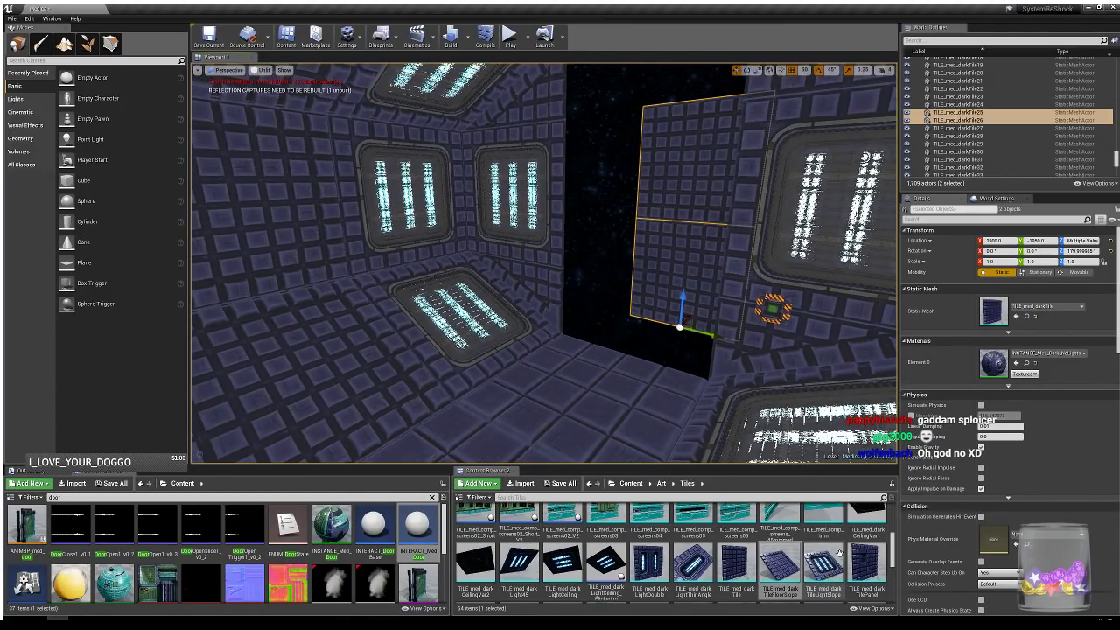
scroll(838, 553, "down", 4)
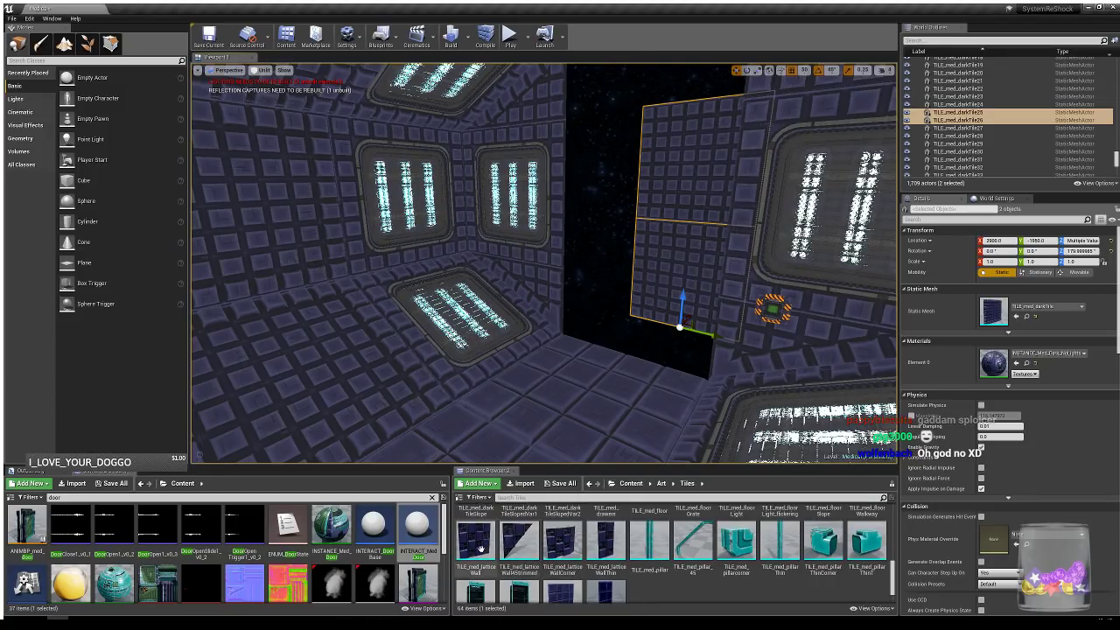
left_click_drag(481, 548, 673, 271)
- Delete the two dark wall tiles standing at the back of the new recess
left_click(684, 268)
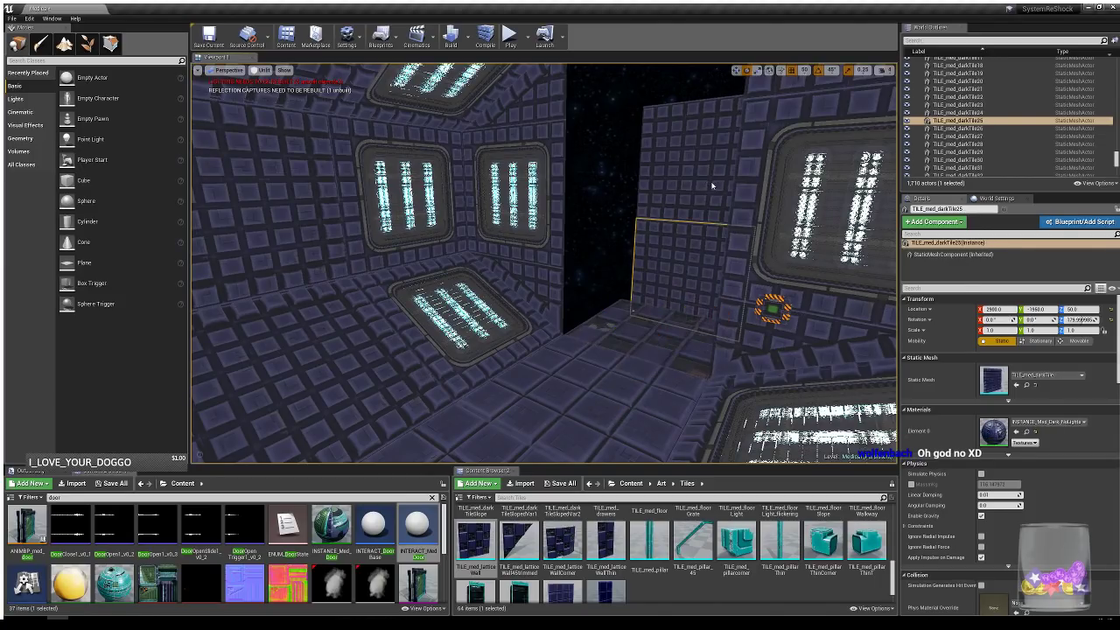
left_click(711, 184, "ctrl")
key("w")
left_click_drag(699, 218, 691, 224)
right_click_drag(639, 318, 695, 309)
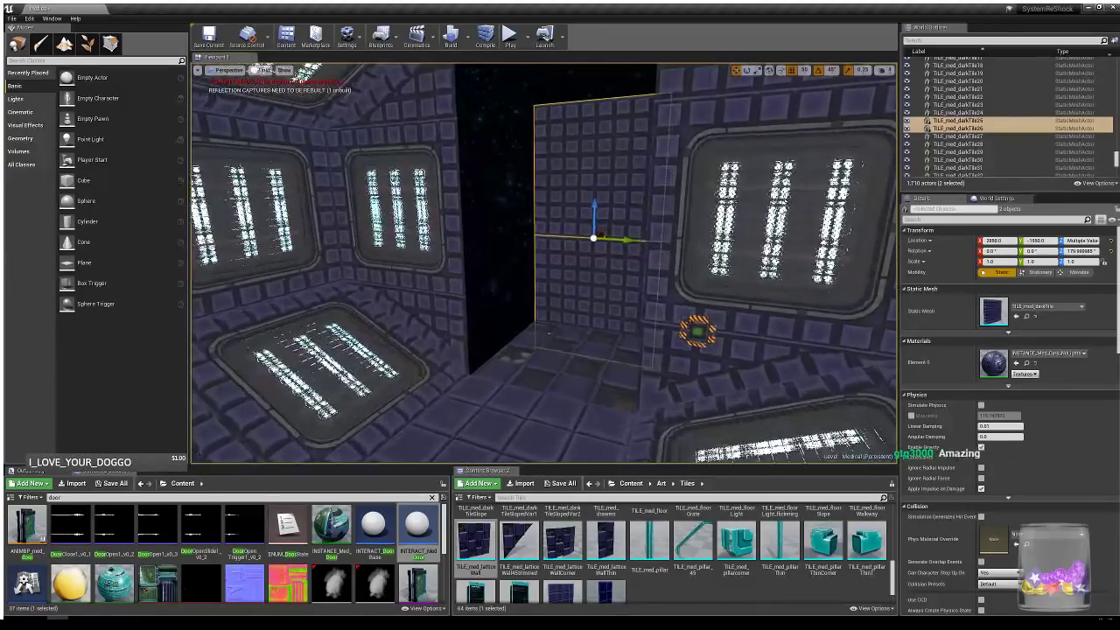
key("Delete")
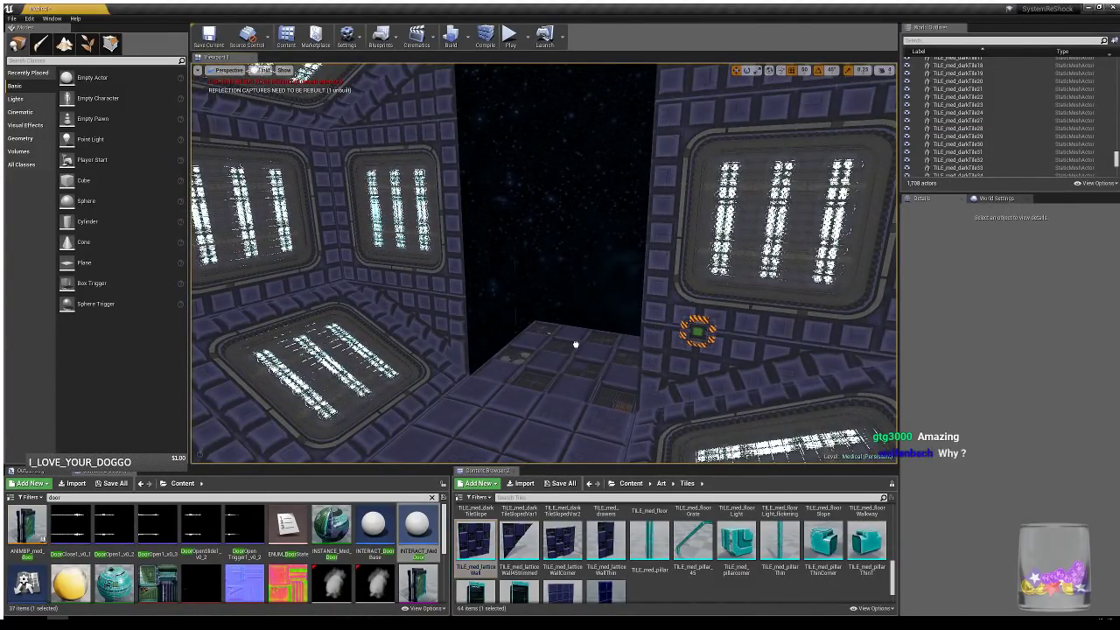
- Close the back of the recess with two stacked lattice wall tiles made from copies of the floor piece
left_click(594, 291)
key("e")
left_click_drag(604, 348, 541, 344)
key("w")
left_click_drag(592, 297, 598, 189)
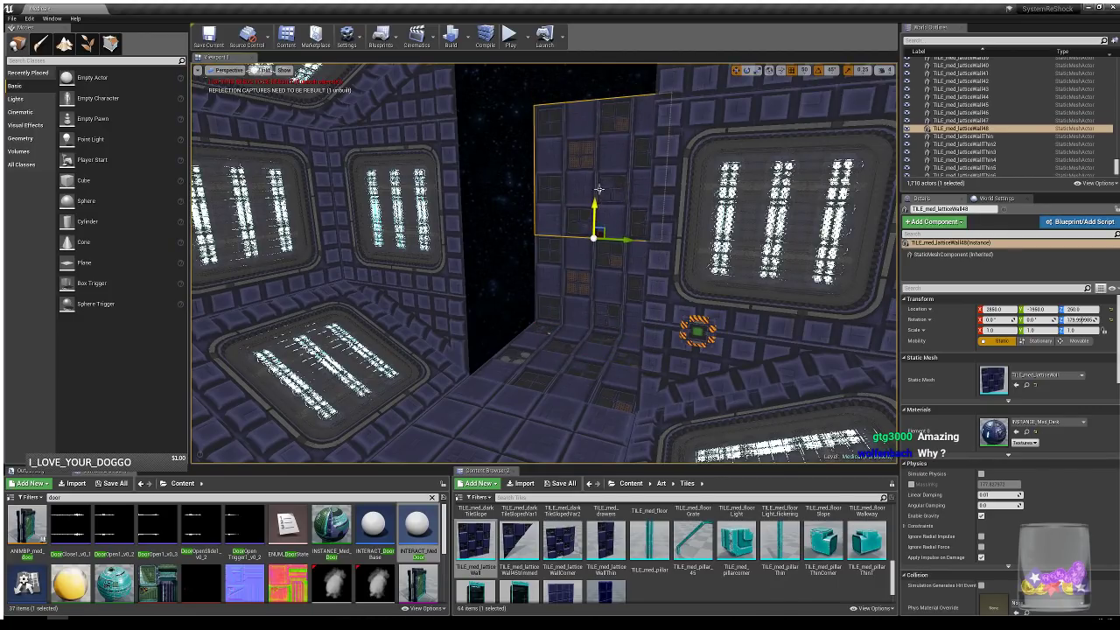
- Copy both back lattice tiles and rotate the copies 90° to form one side wall of the recess
left_click(596, 289, "ctrl")
mouse_move(600, 310)
left_mouse_down()
mouse_move(607, 301)
mouse_move(600, 318)
left_mouse_up()
middle_click_drag(620, 314, 620, 280)
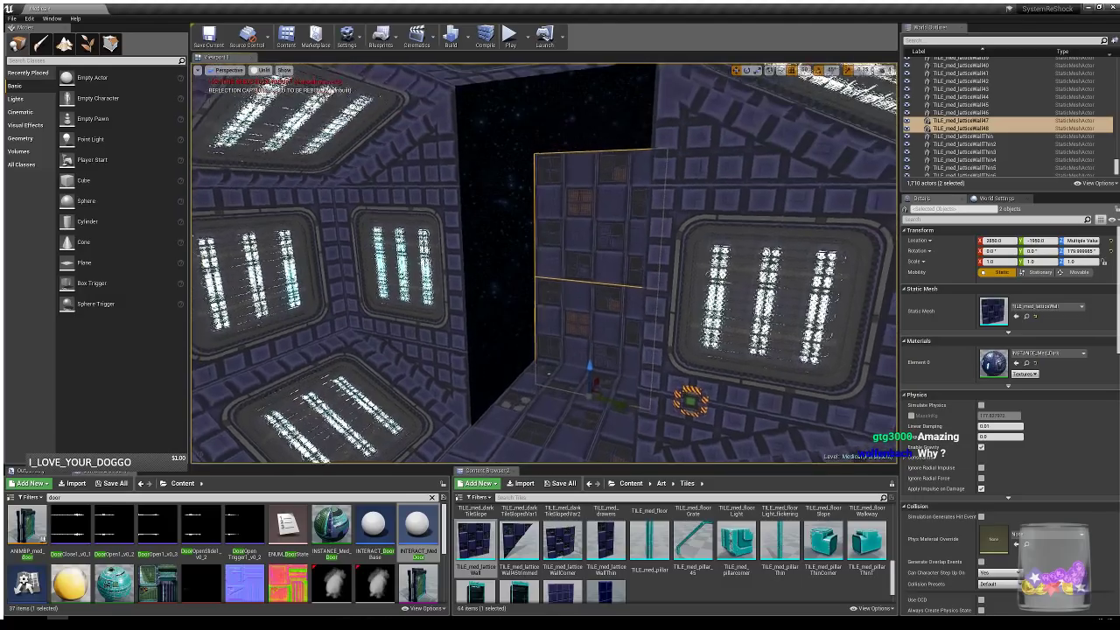
right_click_drag(597, 400, 604, 399)
left_click_drag(596, 391, 517, 310, "alt")
key("e")
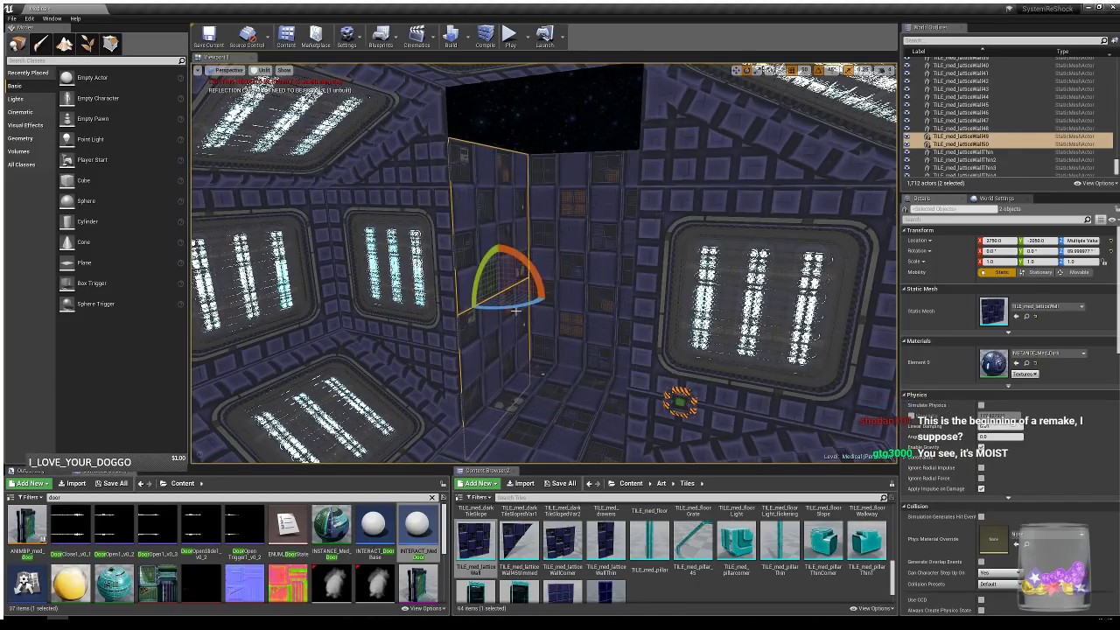
- Copy the recess's two side lattice tiles across to the opposite side and rotate the copies 180° to face inward
key("w")
mouse_move(504, 339)
right_mouse_down()
mouse_move(491, 337)
mouse_move(504, 340)
right_mouse_up()
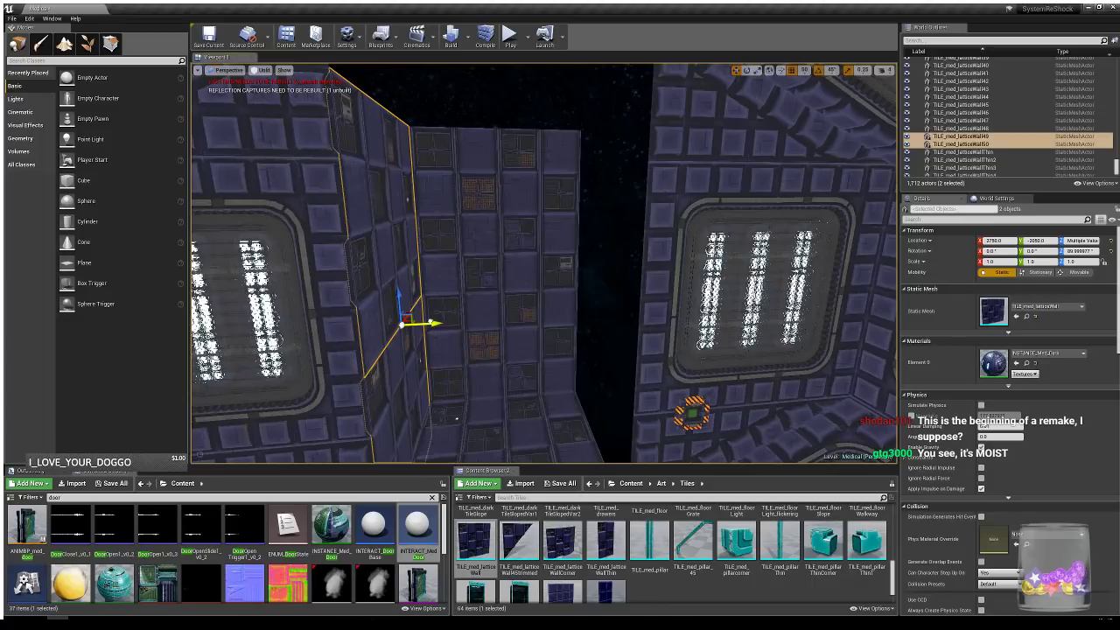
left_click_drag(430, 322, 658, 340, "alt")
key("e")
mouse_move(785, 357)
right_mouse_down()
mouse_move(759, 328)
mouse_move(784, 357)
mouse_move(754, 380)
mouse_move(773, 377)
right_mouse_up()
key("Escape")
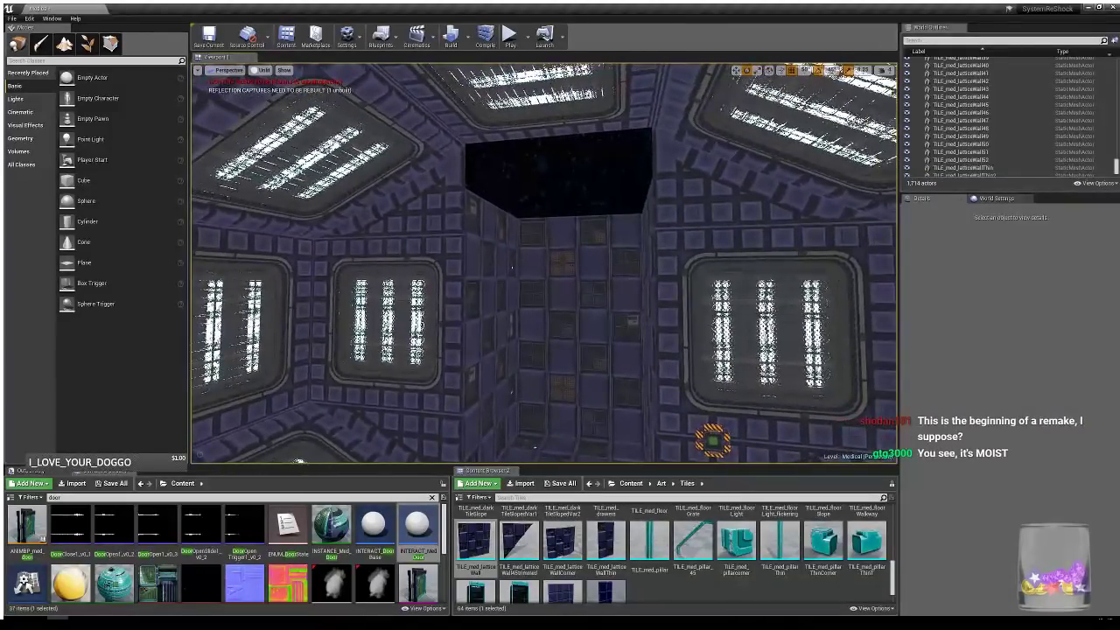
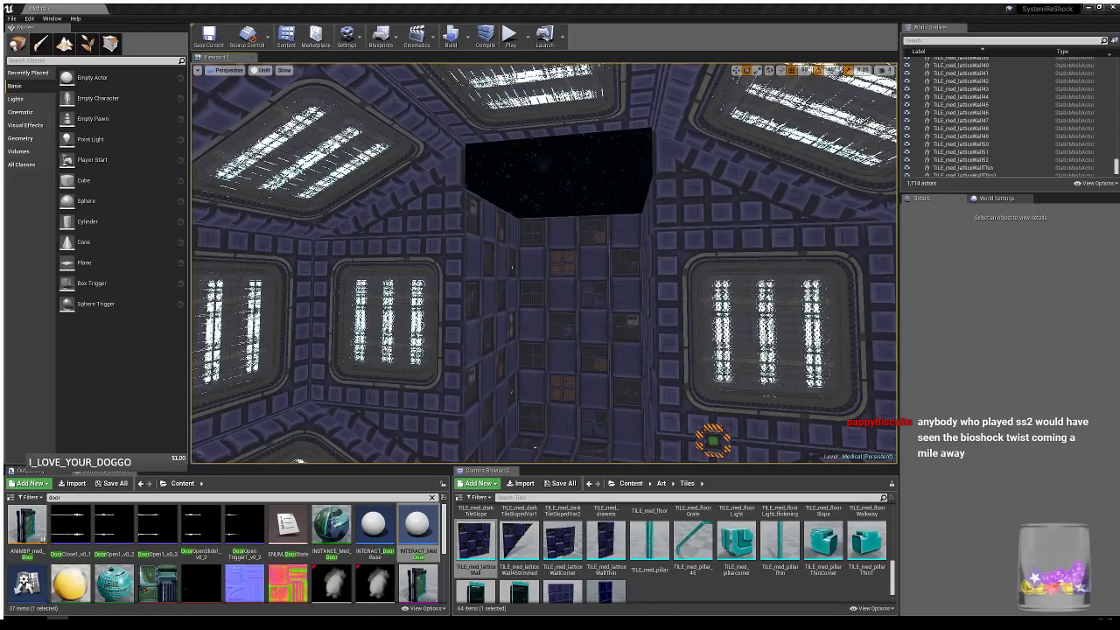
- Select all six lattice wall tiles around the recess and raise them together
left_click(499, 264)
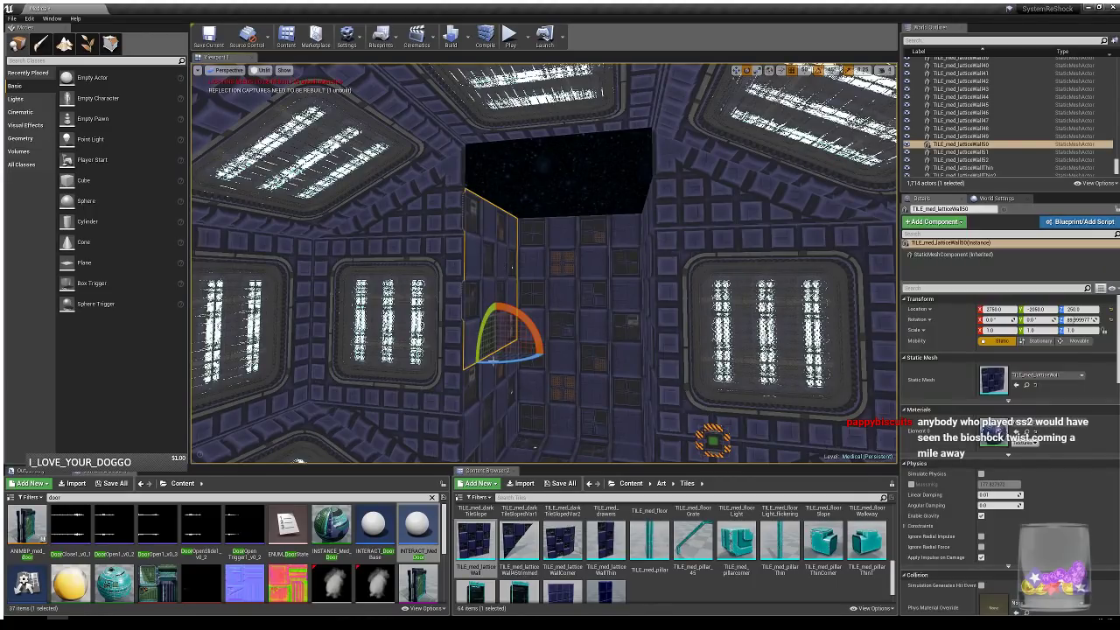
left_click(494, 361, "ctrl")
left_click(558, 393, "ctrl")
left_click(591, 309, "ctrl")
left_click(649, 306, "ctrl")
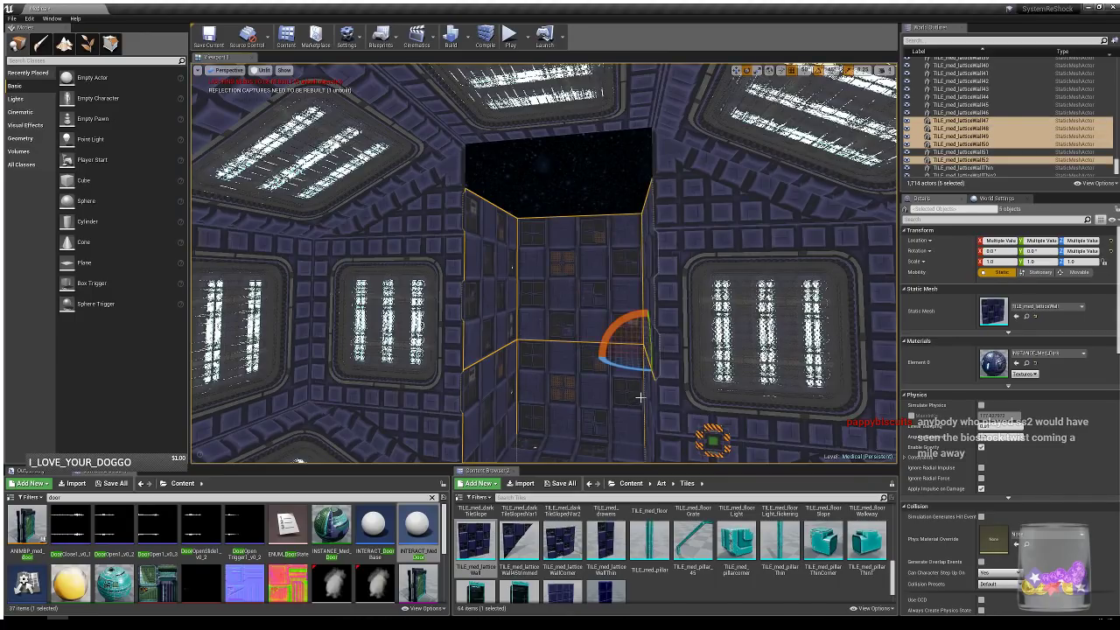
left_click(626, 373, "ctrl")
right_click_drag(611, 367, 584, 425)
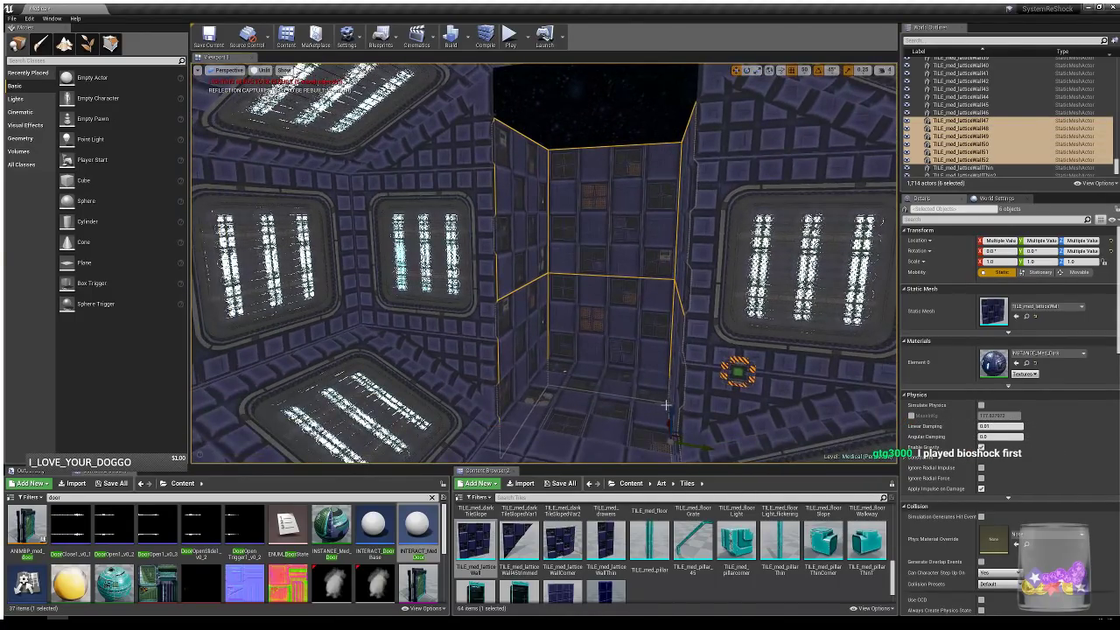
left_click_drag(673, 407, 673, 371)
- Copy the upper lattice tiles of both recess side walls one tile higher to extend the recess into a shaft
right_click_drag(626, 361, 574, 276)
left_click(488, 327)
left_click(595, 315, "ctrl")
left_click(545, 306)
left_click(552, 278, "ctrl")
left_click_drag(559, 324, 559, 166, "alt")
- Copy one of the top side tiles and rotate it 90° to span the shaft between its side walls above the tunnel opening
key("w")
right_click_drag(551, 249, 560, 272)
key("s")
key("w")
mouse_move(426, 293)
right_mouse_down()
mouse_move(398, 295)
mouse_move(426, 294)
right_mouse_up()
left_click(387, 280)
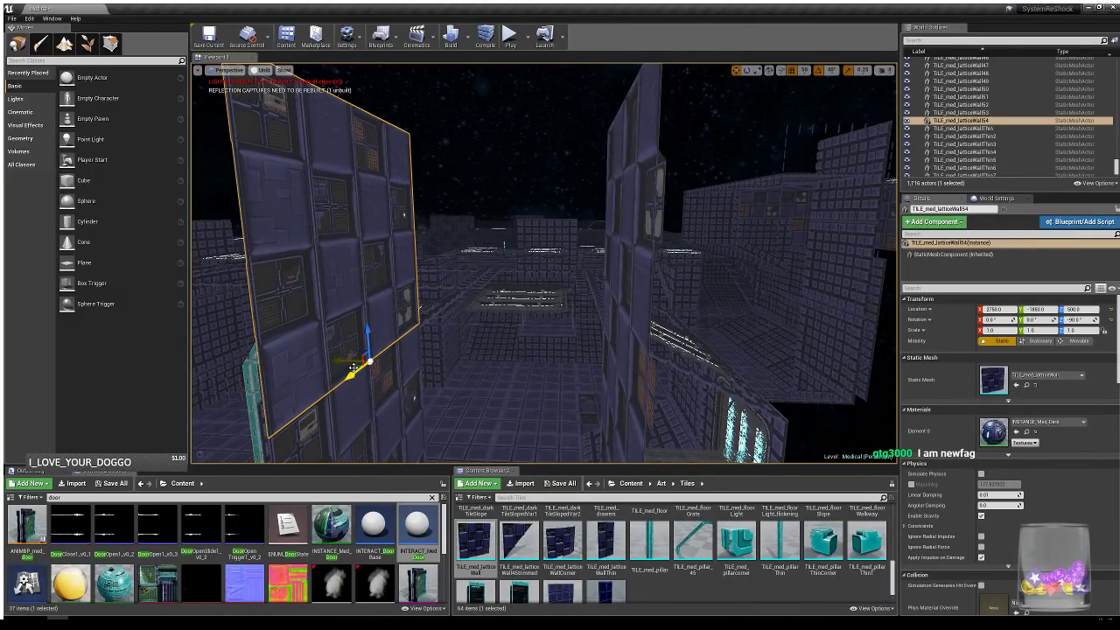
left_click_drag(368, 361, 553, 331, "alt")
key("e")
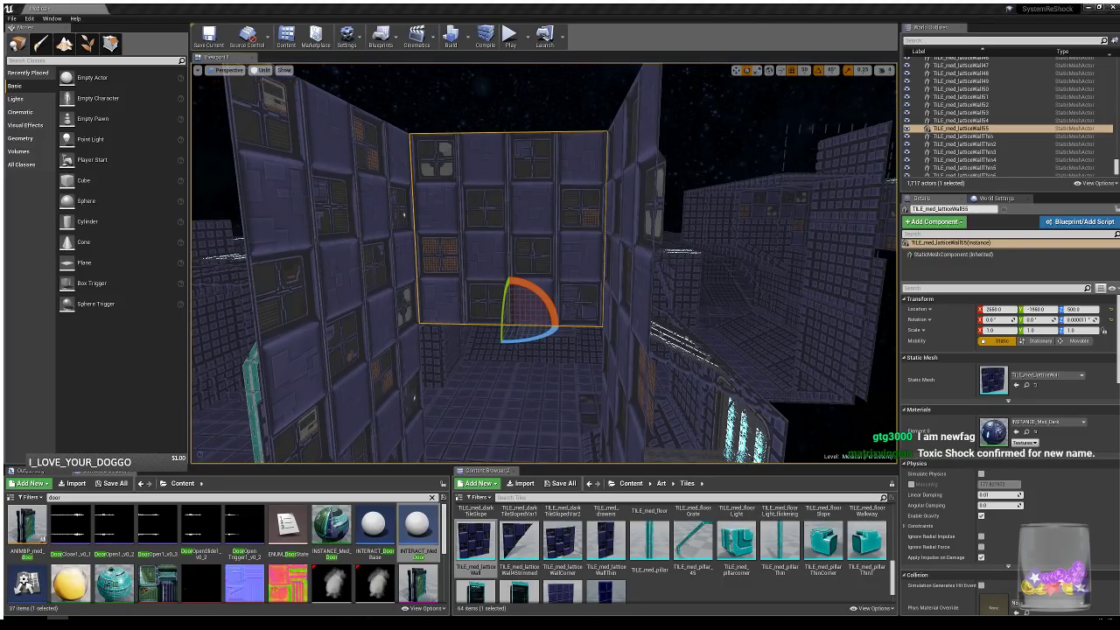
- Cap the top of the lattice shaft with a TILE_med_darkLightCeiling tile
scroll(672, 551, "up", 5)
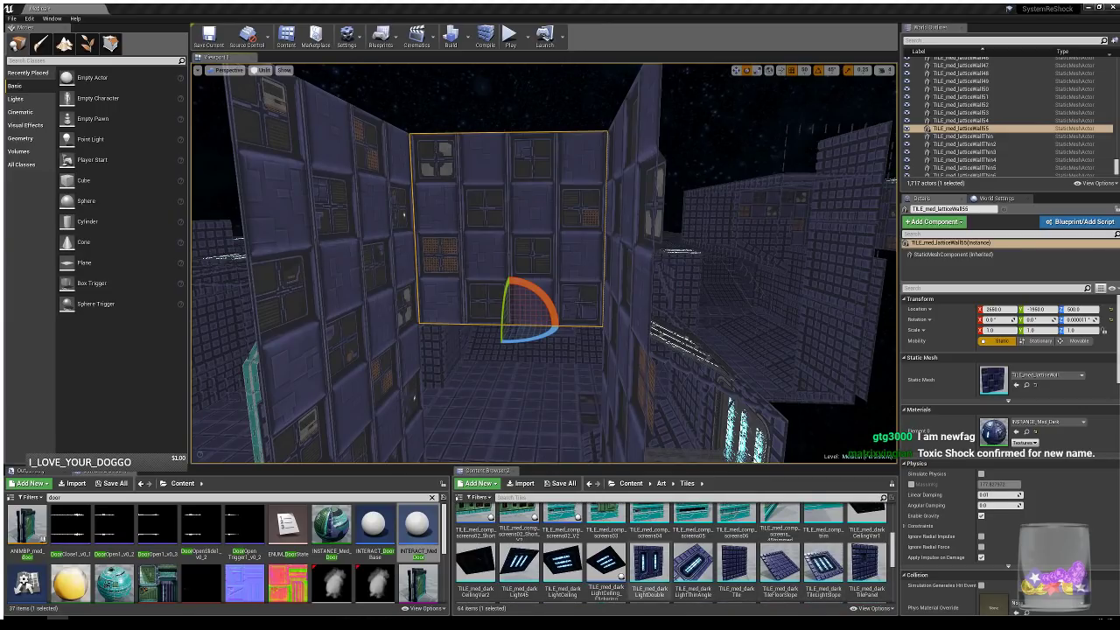
left_click_drag(562, 560, 478, 94)
key("w")
right_click_drag(522, 172, 446, 147)
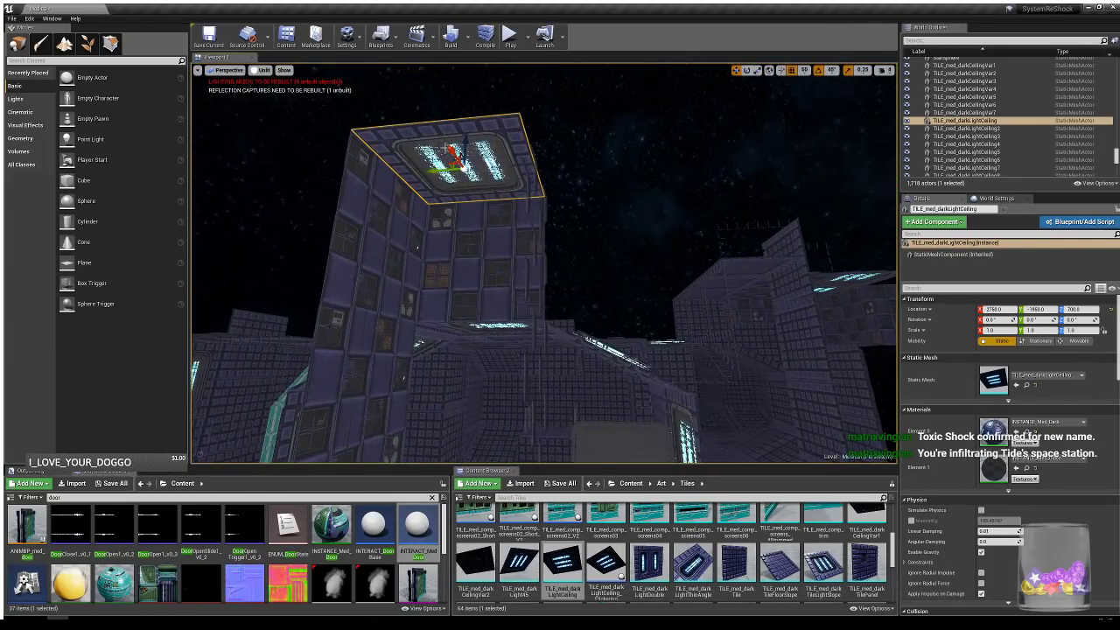
- Copy the ceiling light tile out beside the shaft, rotate it 90°, and extend it with two more copies in a row
left_click_drag(441, 137, 430, 78, "alt")
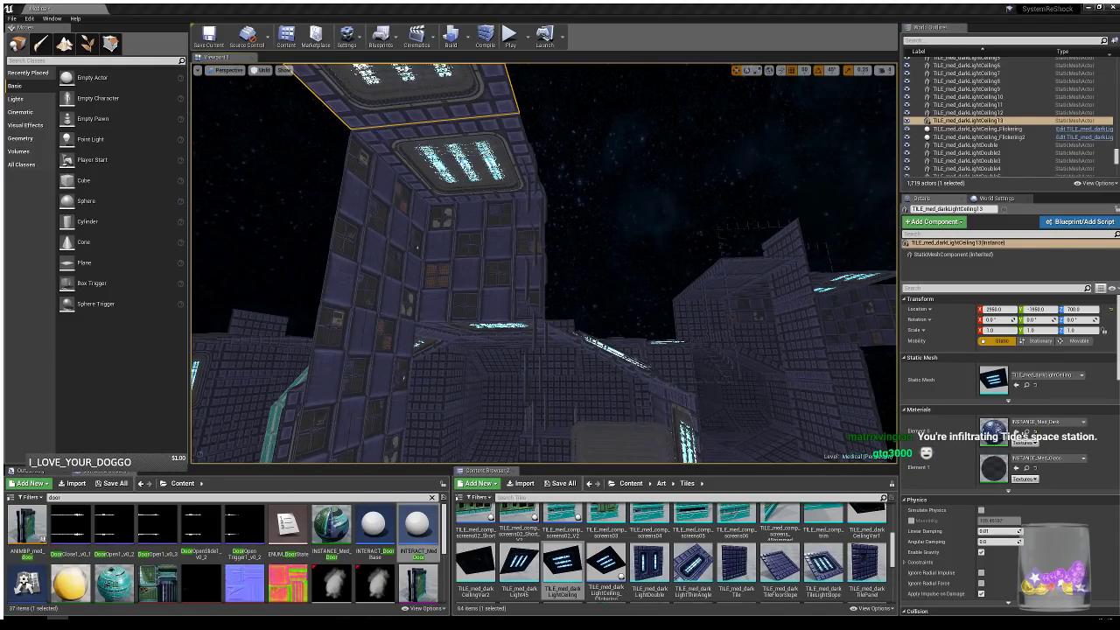
key("f")
key("e")
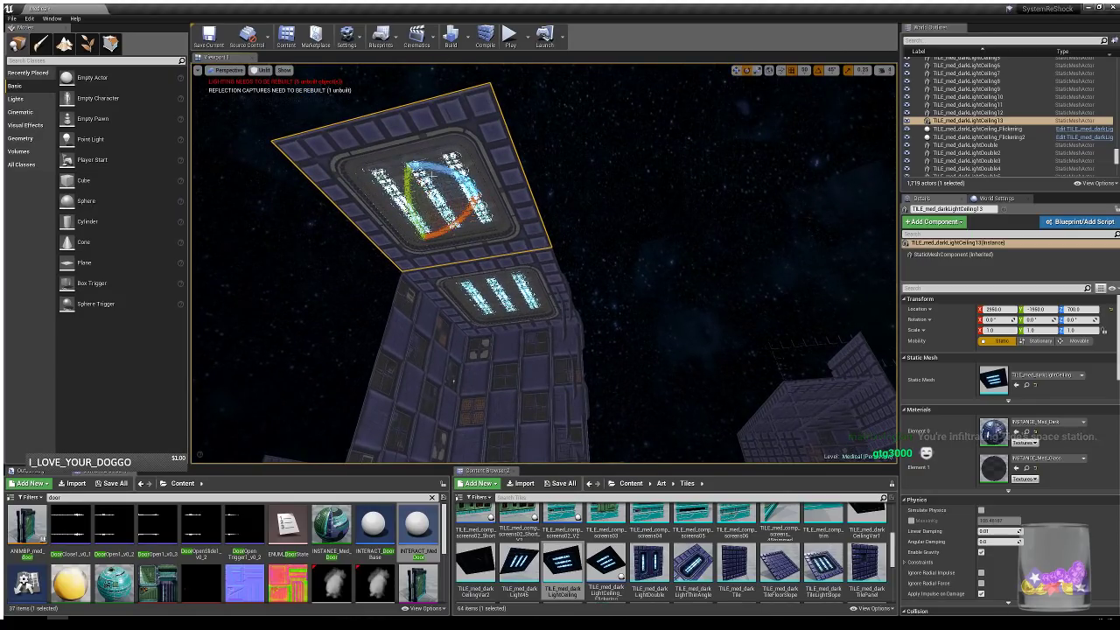
left_click_drag(431, 178, 584, 182)
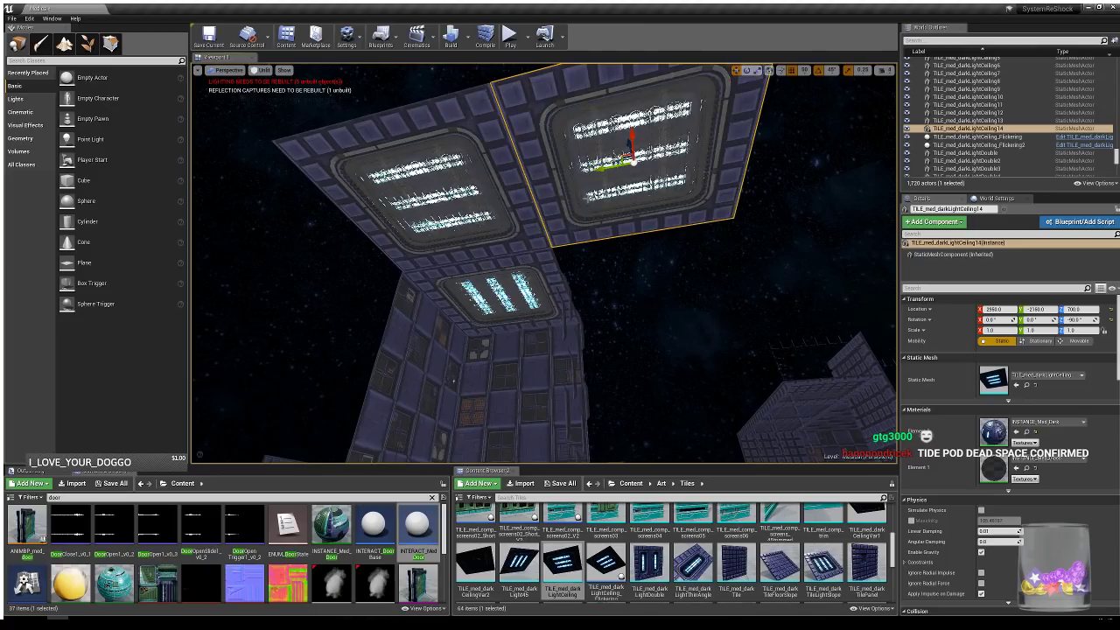
key("f")
left_click_drag(496, 225, 685, 253, "alt")
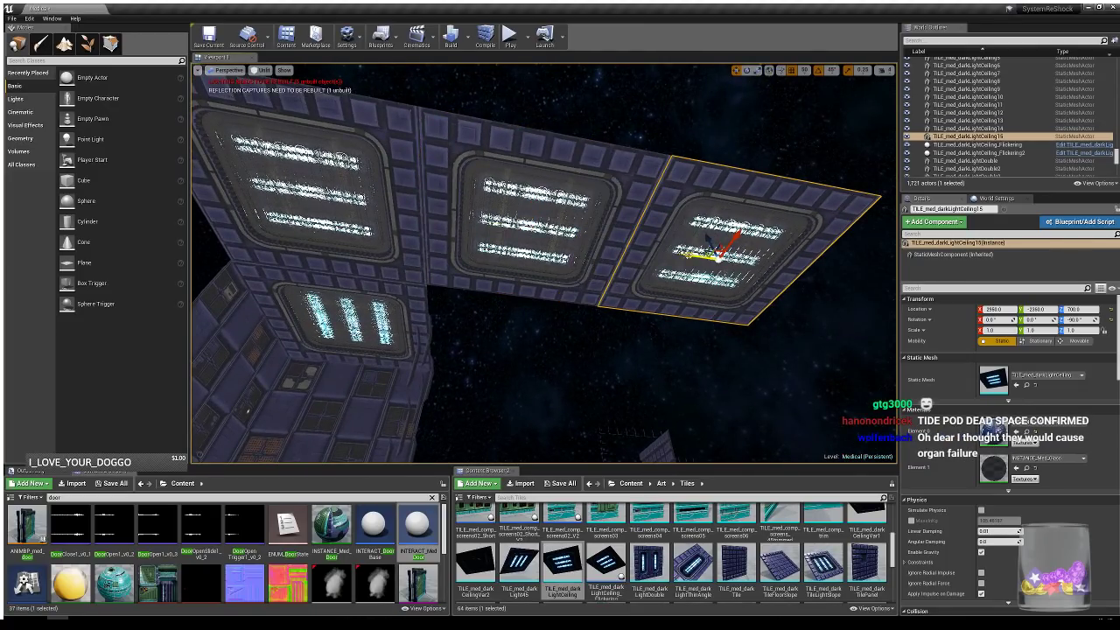
- Copy the shaft's upper side lattice tile outward to wall off the end of the new passage under the ceiling lights
right_click_drag(638, 272, 534, 325)
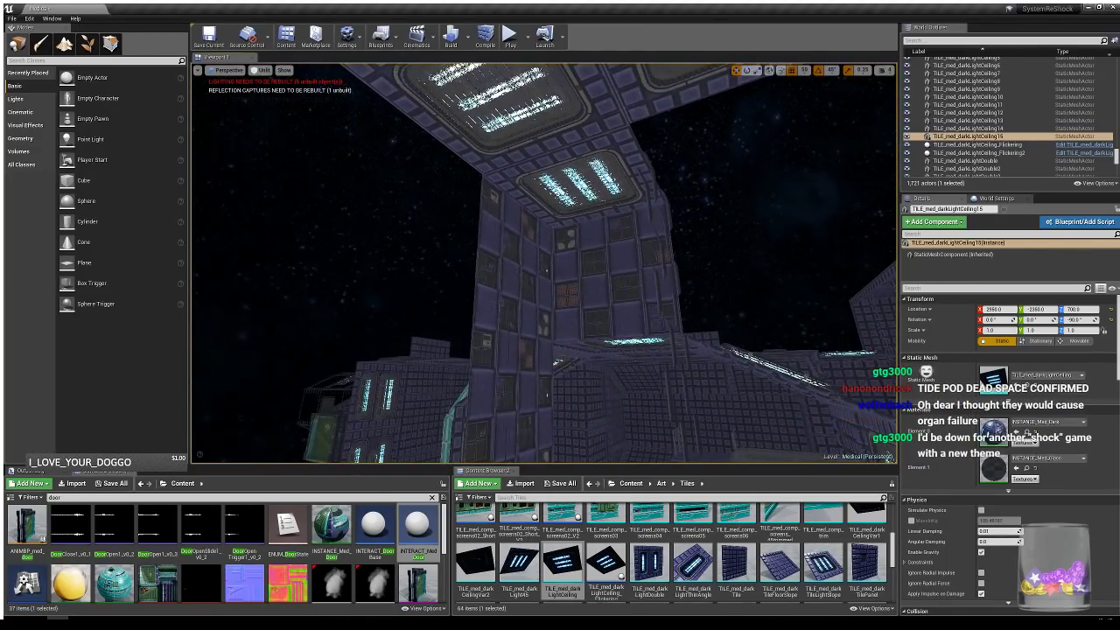
left_click(497, 329)
left_click_drag(497, 330, 357, 302, "alt")
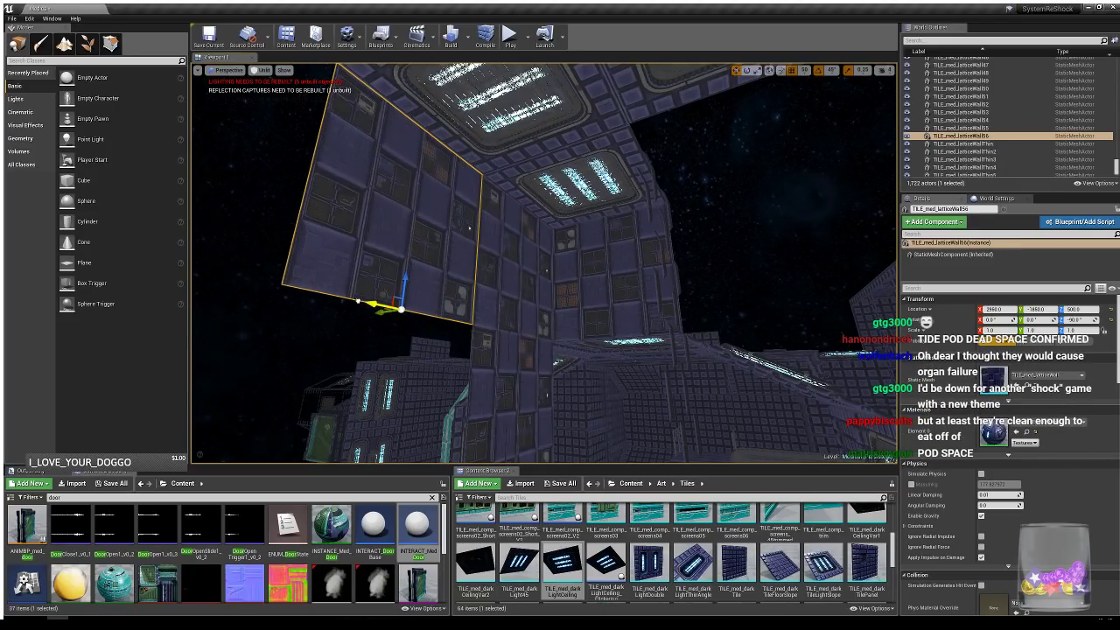
- Copy the passage's end wall tile, rotate it 90°, and line the passage's shaft side with two lattice tiles
right_click_drag(543, 273, 593, 252)
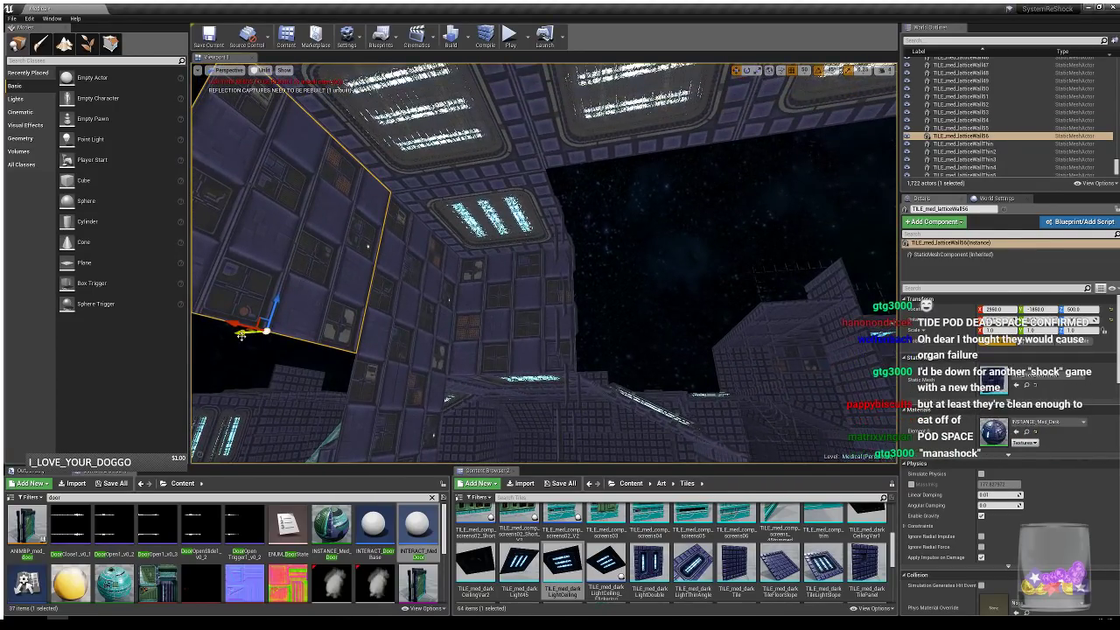
left_click_drag(246, 333, 660, 335, "alt")
key("e")
key("w")
right_click_drag(599, 298, 654, 276)
key("s")
left_click_drag(533, 385, 723, 386, "alt")
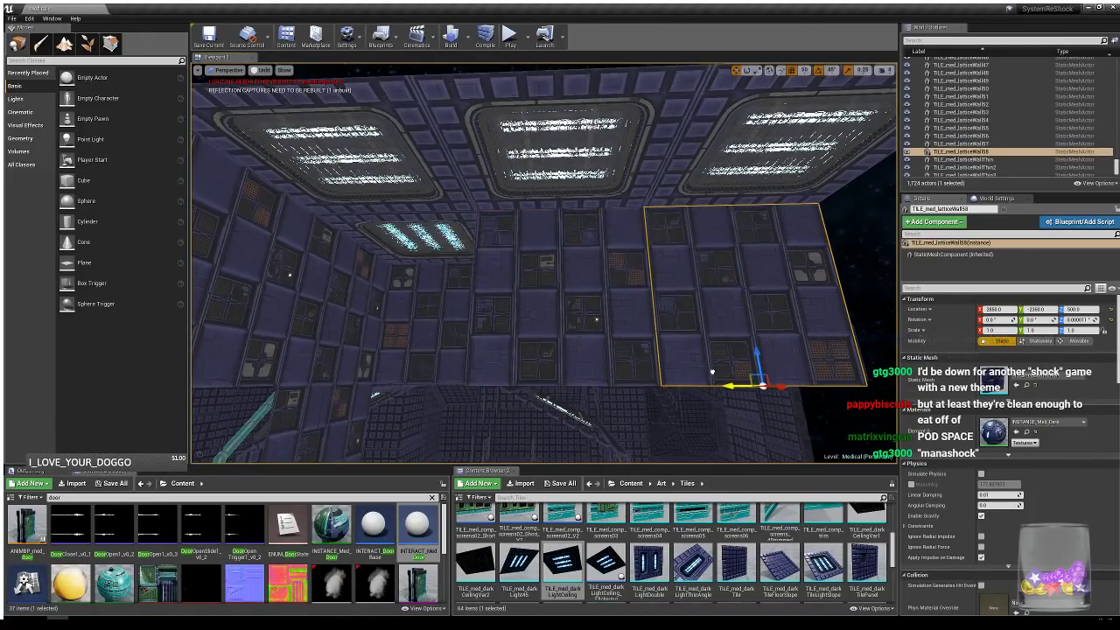
- Copy a lattice tile to the passage's opposite side, rotate it 180°, and add another copy beside it
right_click_drag(723, 386, 667, 367)
left_click(594, 287)
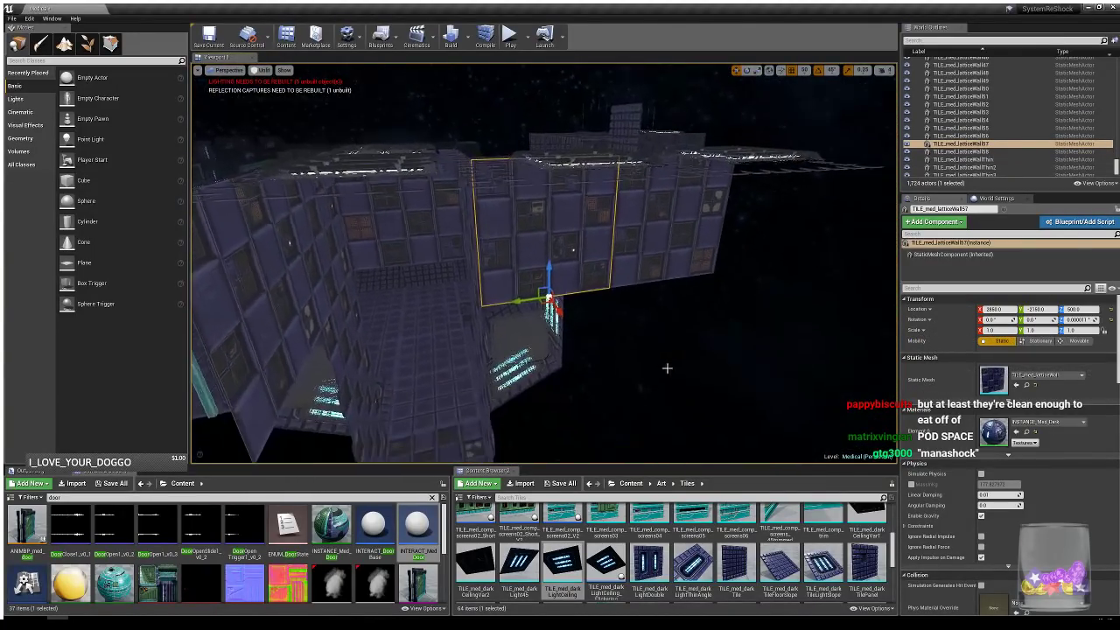
left_click_drag(557, 315, 645, 423, "alt")
key("e")
key("w")
left_click_drag(588, 390, 748, 357, "alt")
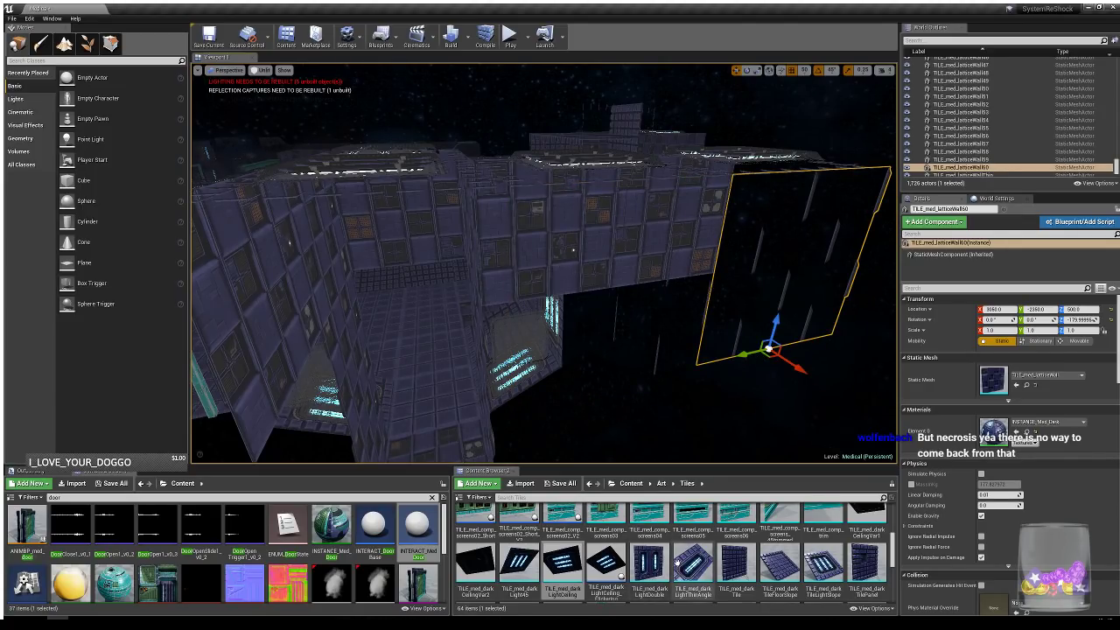
- Lay a TILE_med_TileWall flat as the passage floor and copy it to make a row of three tiles
scroll(722, 544, "down", 3)
scroll(744, 547, "up", 3)
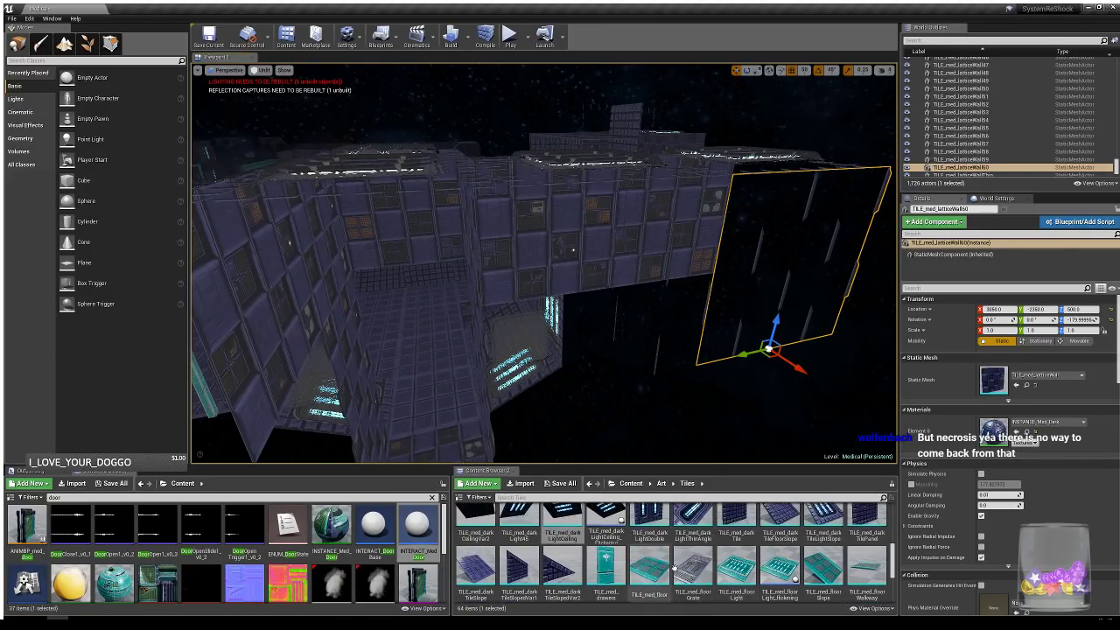
scroll(820, 553, "down", 3)
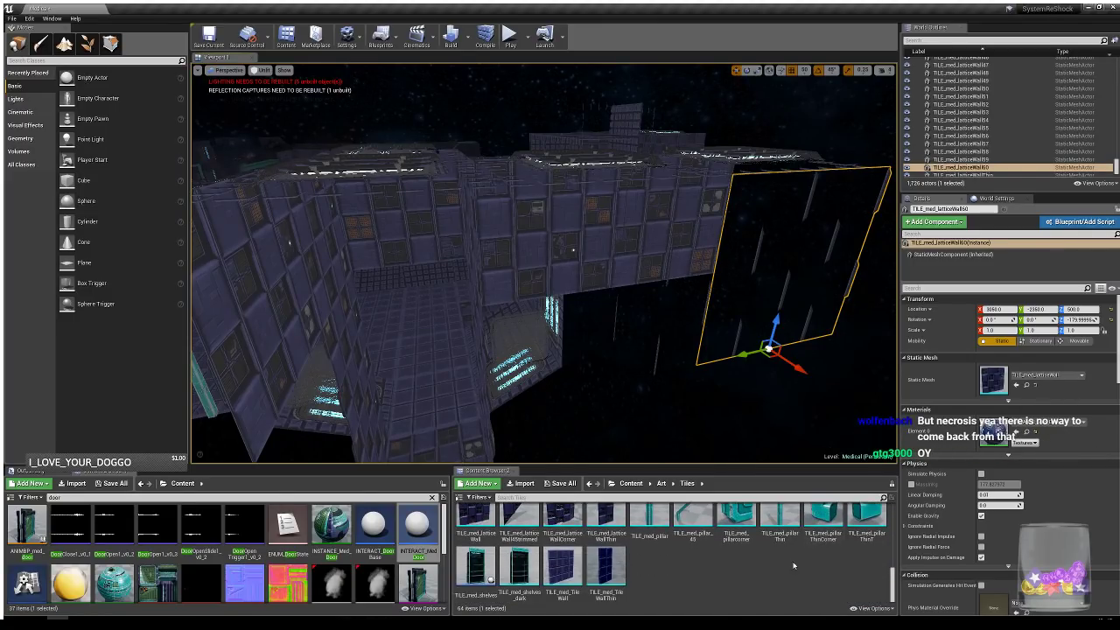
scroll(777, 561, "down", 1)
left_click_drag(562, 567, 392, 330)
key("e")
key("w")
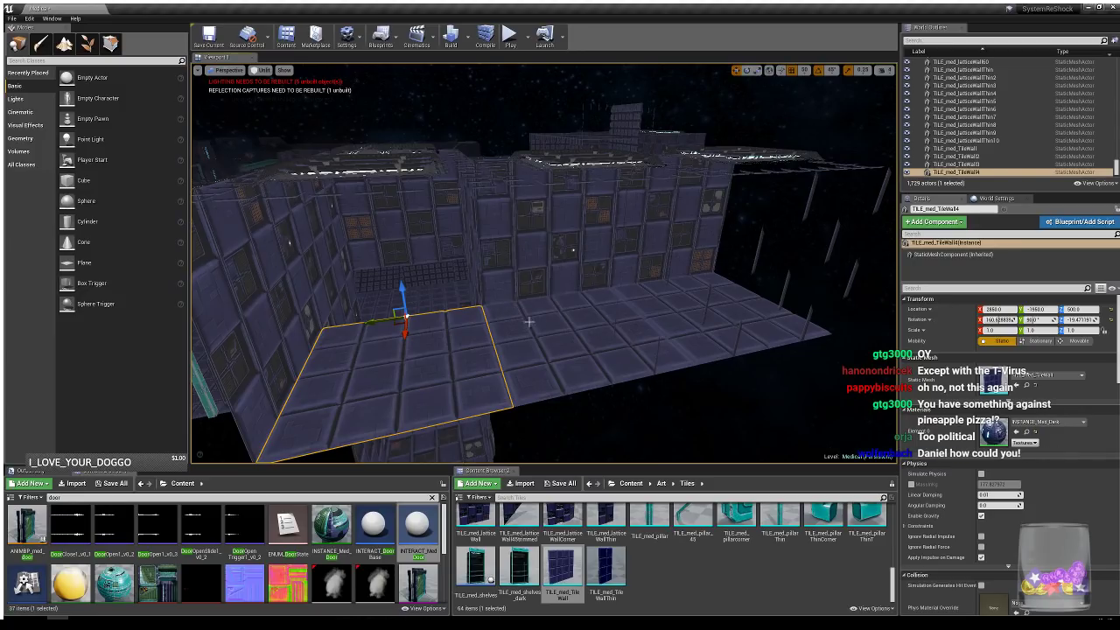
- Place an INTERACT_MedDoor, rotated 180°, in the open passage side opposite the shaft
key("s")
right_click_drag(558, 332, 530, 367)
scroll(662, 590, "up", 8)
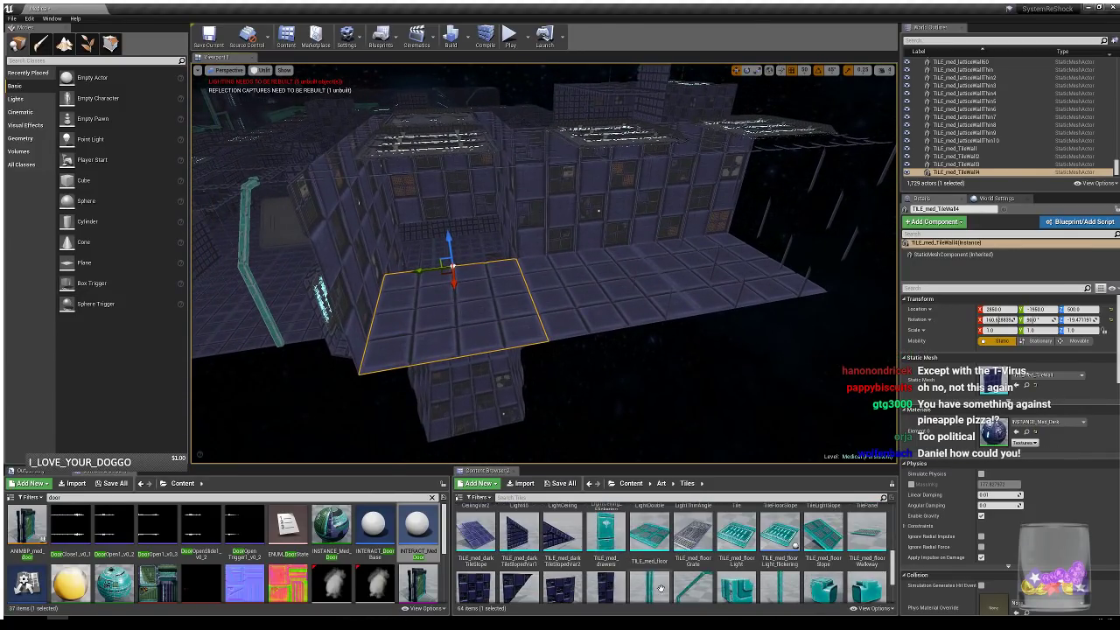
scroll(673, 591, "down", 8)
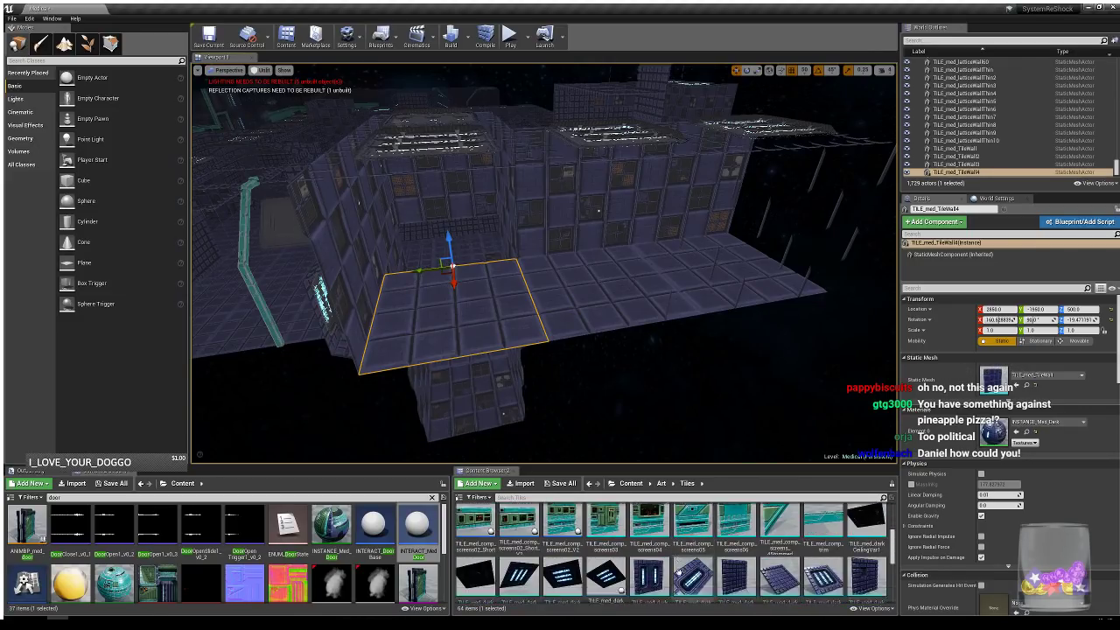
left_click_drag(418, 528, 560, 385)
key("e")
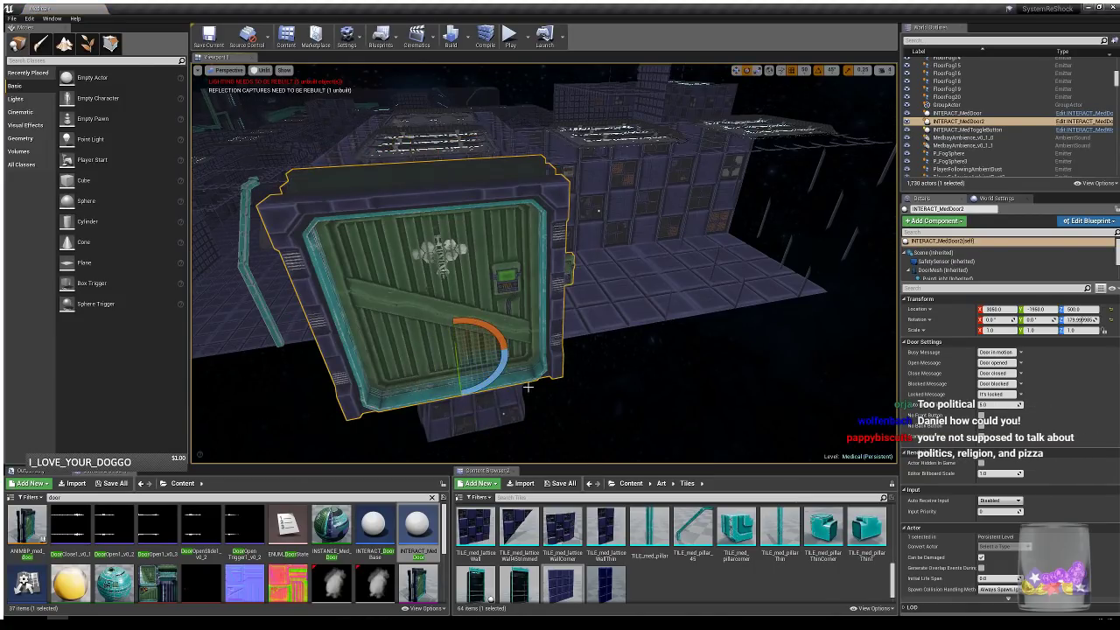
left_click(639, 365)
- Copy the three passage floor tiles together and lay the copies end to end to lengthen the passage
key("w")
right_click_drag(639, 365, 407, 325)
key("w")
key("s")
key("s")
key("d")
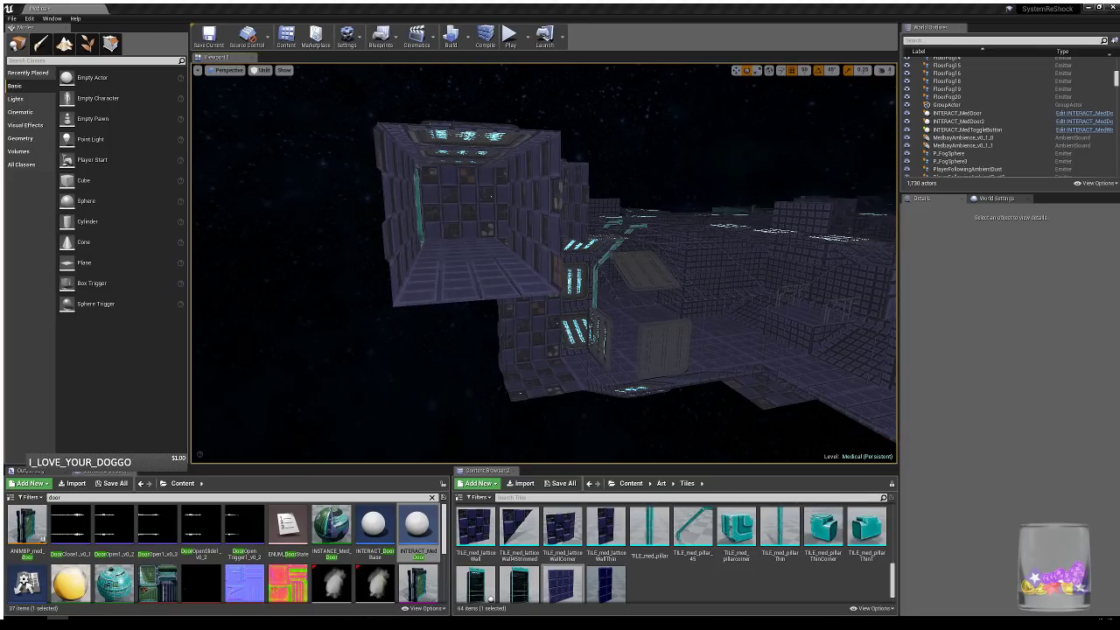
key("e")
right_click_drag(525, 228, 569, 253)
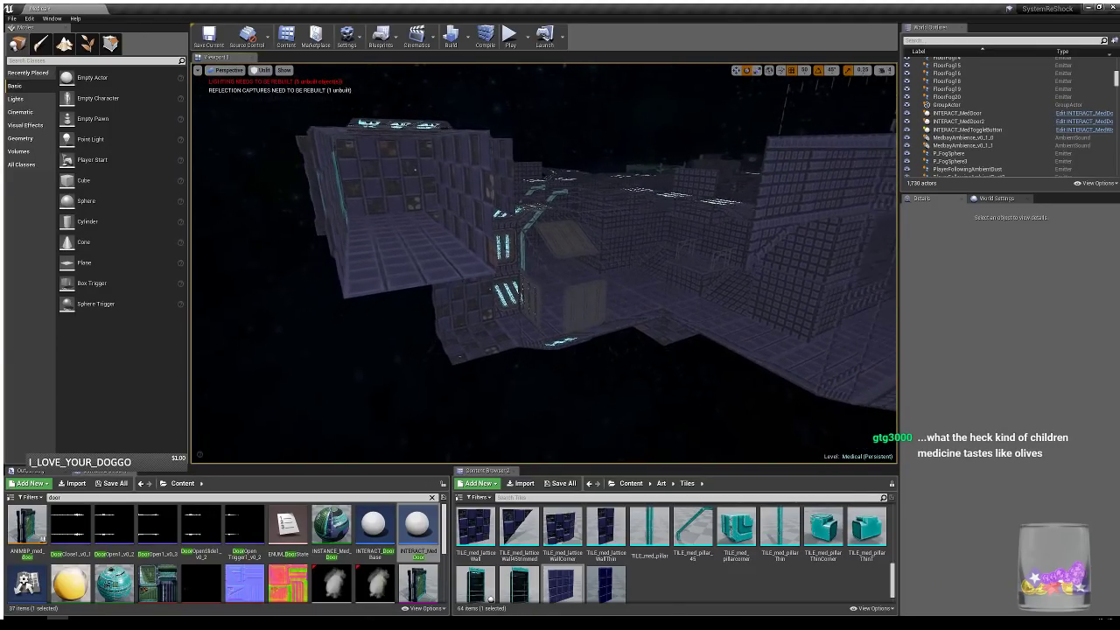
right_click_drag(409, 244, 412, 245)
left_click(408, 243)
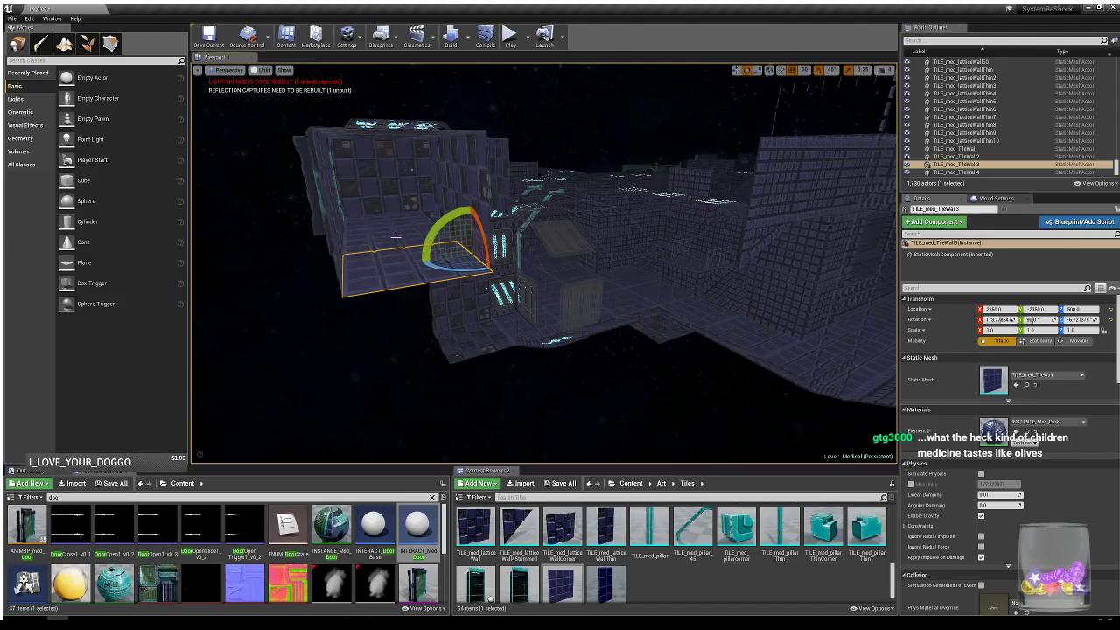
left_click(395, 237, "ctrl")
left_click(396, 223, "ctrl")
key("w")
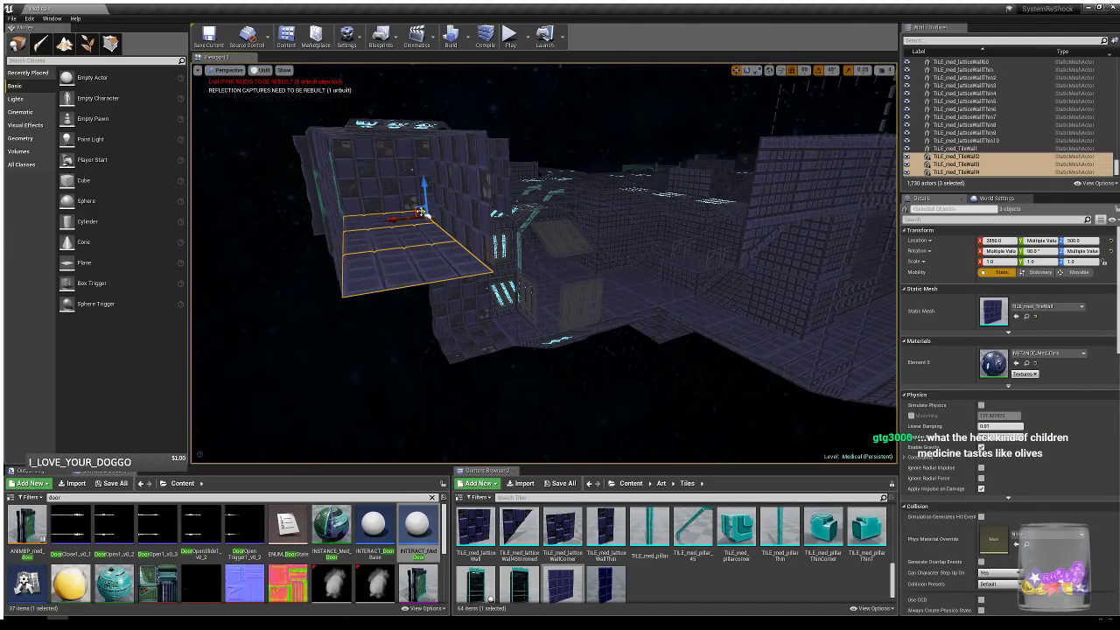
left_click_drag(421, 212, 501, 301, "alt")
scroll(648, 289, "down", 3)
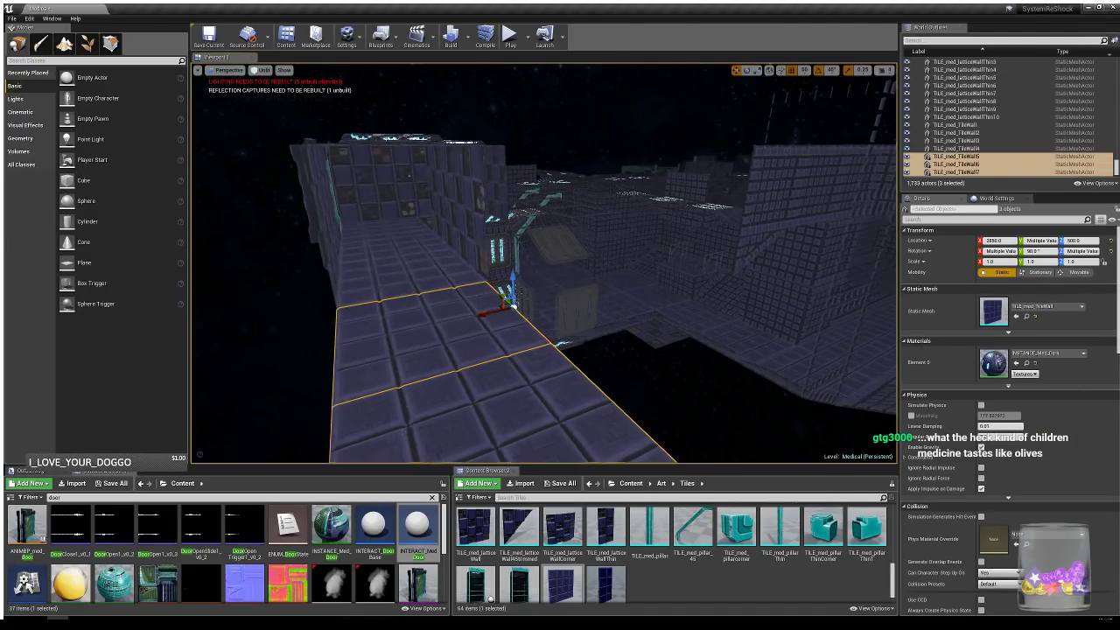
- Copy the last lattice tile on the passage's shaft side and rotate it 90° to start a side branch wall
left_click(490, 268)
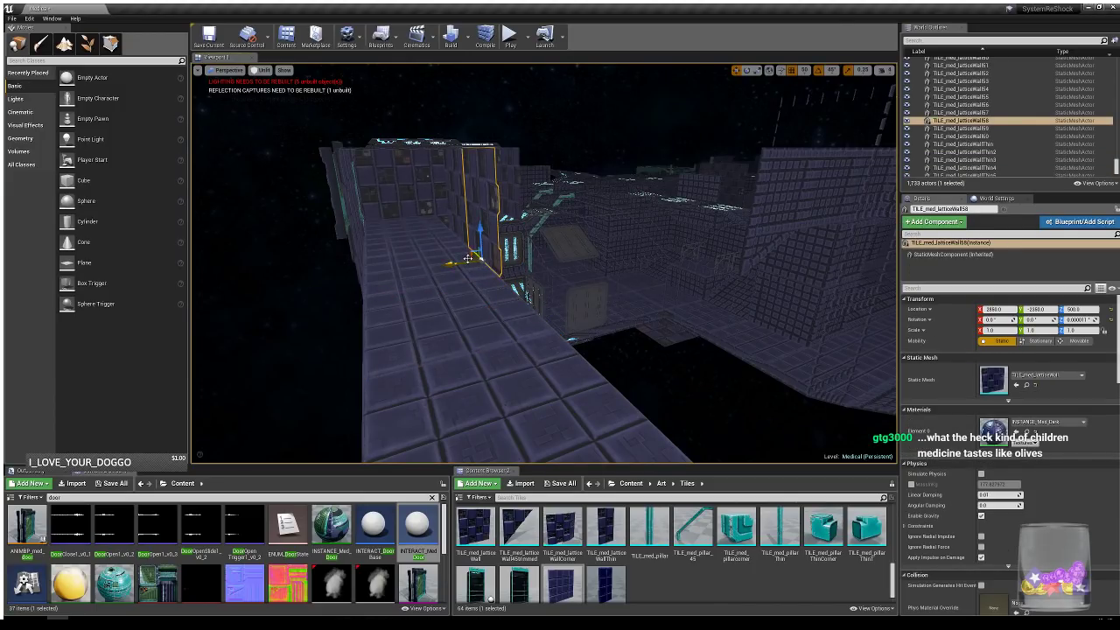
left_click_drag(473, 259, 507, 282, "alt")
key("e")
key("w")
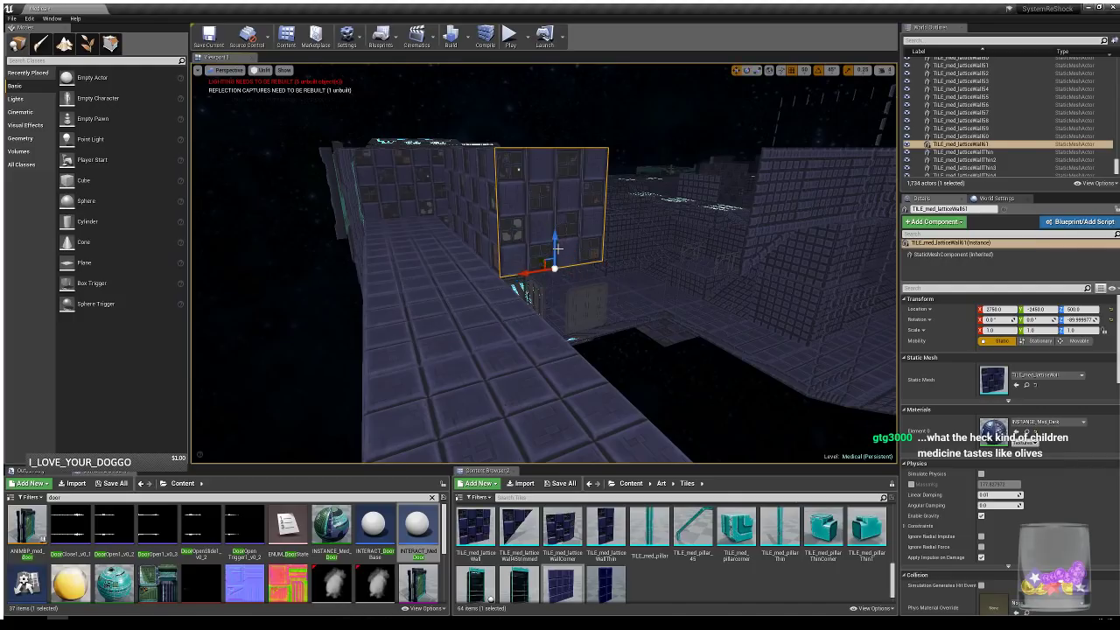
- Make further copies of the branch's lattice wall tile and rotate one by 90° to close the end of the branch
left_click_drag(541, 262, 690, 305, "alt")
key("e")
key("w")
key("e")
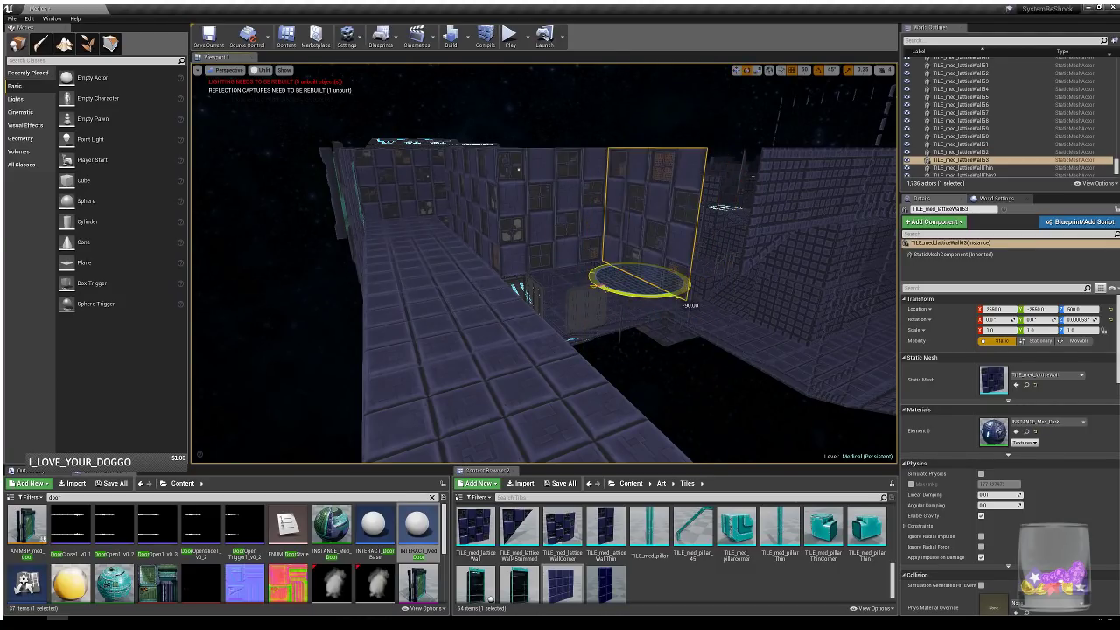
key("w")
right_click_drag(755, 313, 714, 337)
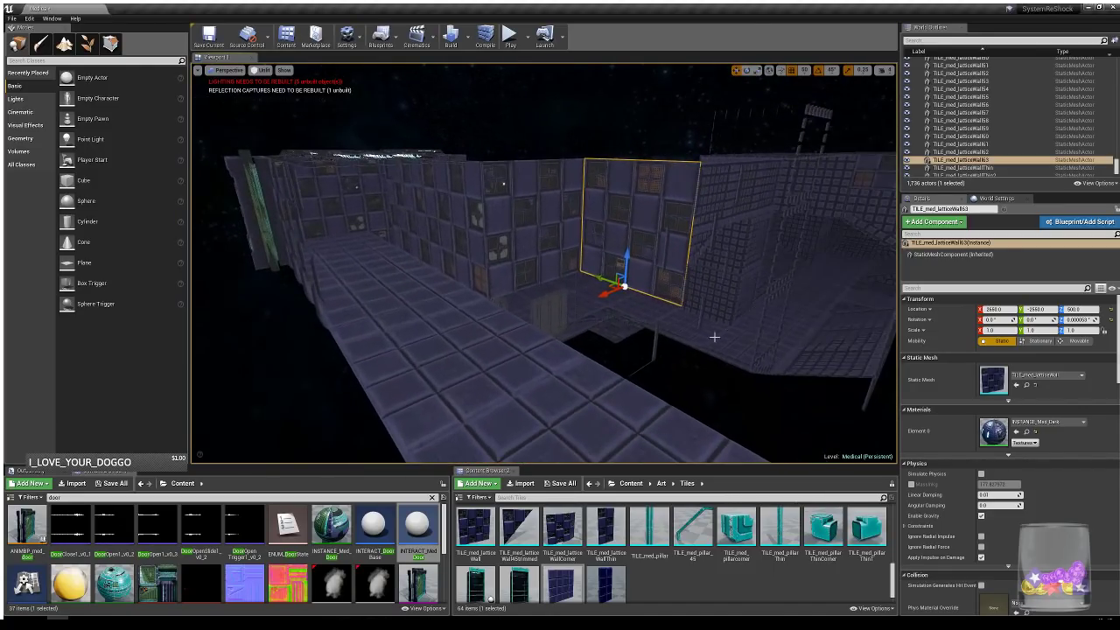
- Move the branch's outer lattice wall tile one tile inward and copy a passage floor tile into the branch
left_click(652, 355)
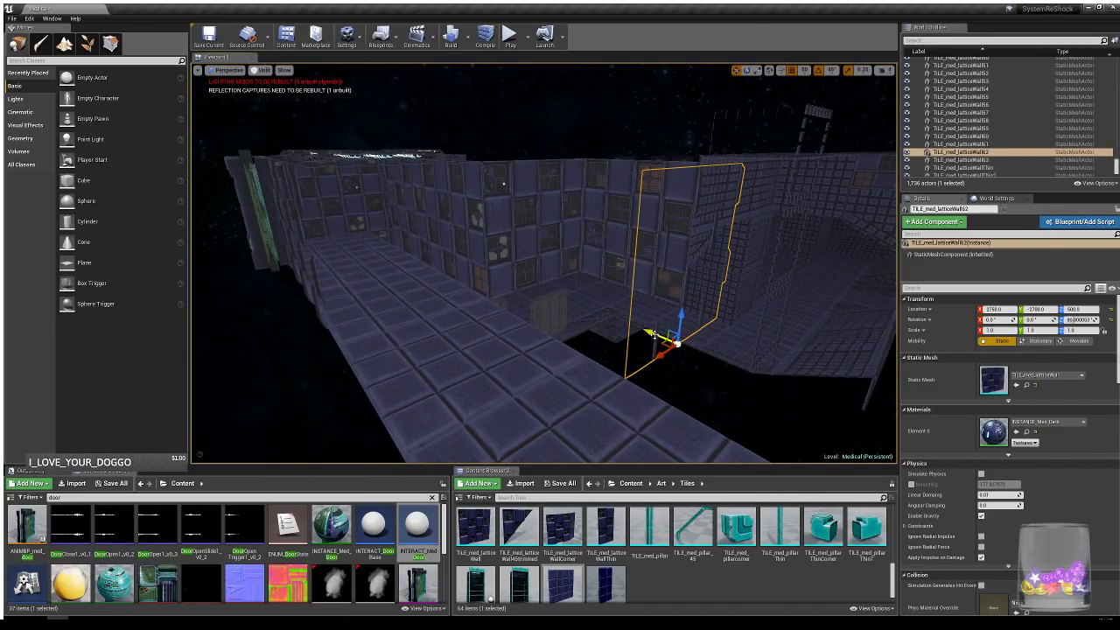
left_click_drag(651, 335, 619, 324)
right_click_drag(753, 362, 751, 364)
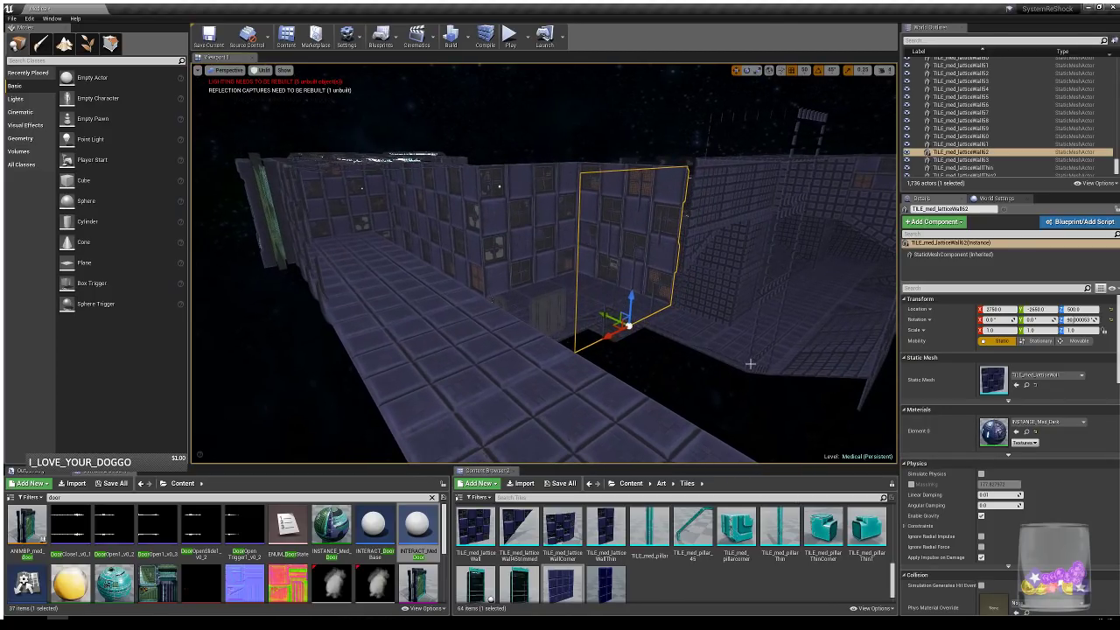
left_click(475, 355)
left_click_drag(491, 332, 588, 304, "alt")
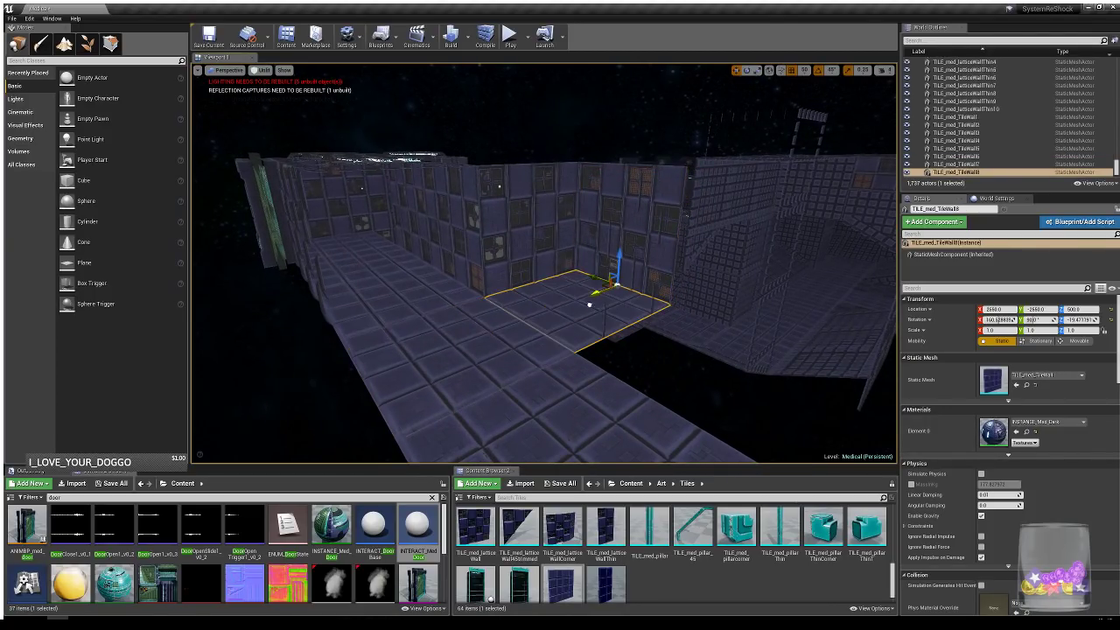
right_click_drag(505, 376, 494, 290)
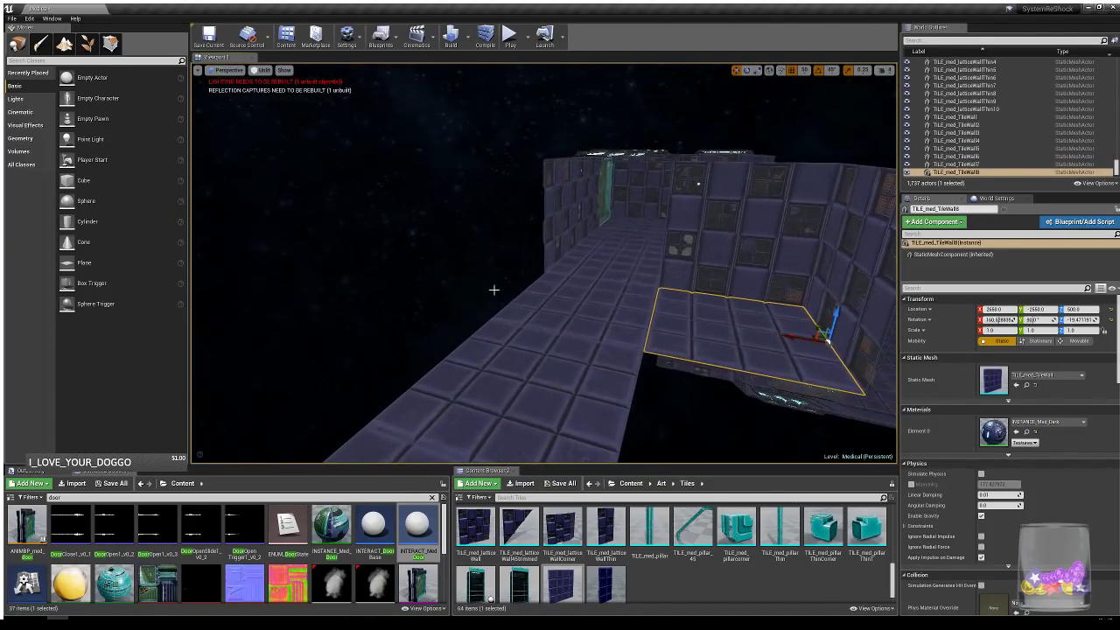
- Copy the passage's outer lattice wall tiles along the opposite floor edge until the wall reaches the end of the lengthened passage
left_click(548, 231)
left_click(585, 216, "ctrl")
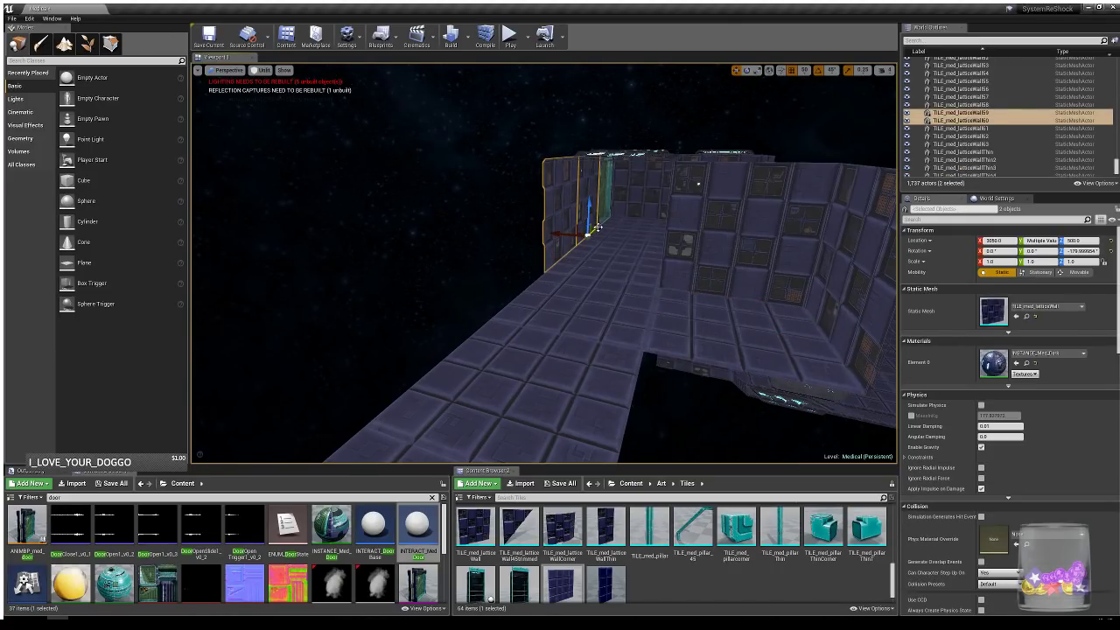
left_click_drag(593, 232, 460, 308, "alt")
right_click_drag(459, 308, 398, 306)
right_click_drag(586, 314, 602, 315)
left_click(583, 327)
left_click(571, 251)
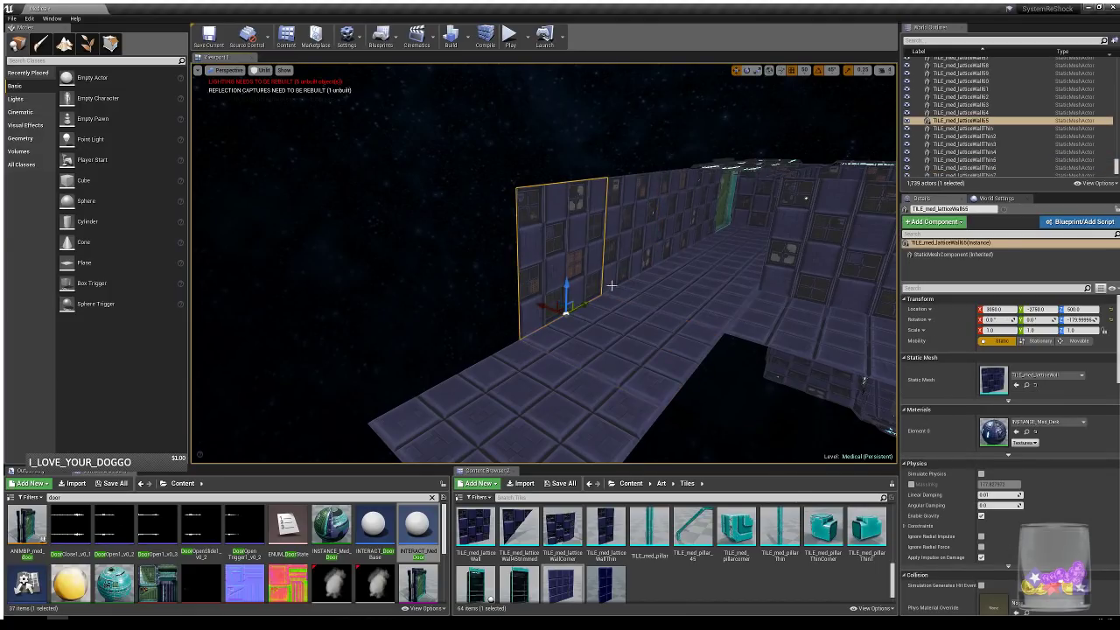
left_click_drag(582, 306, 474, 365, "alt")
right_click_drag(573, 328, 647, 345)
right_click_drag(408, 310, 394, 377)
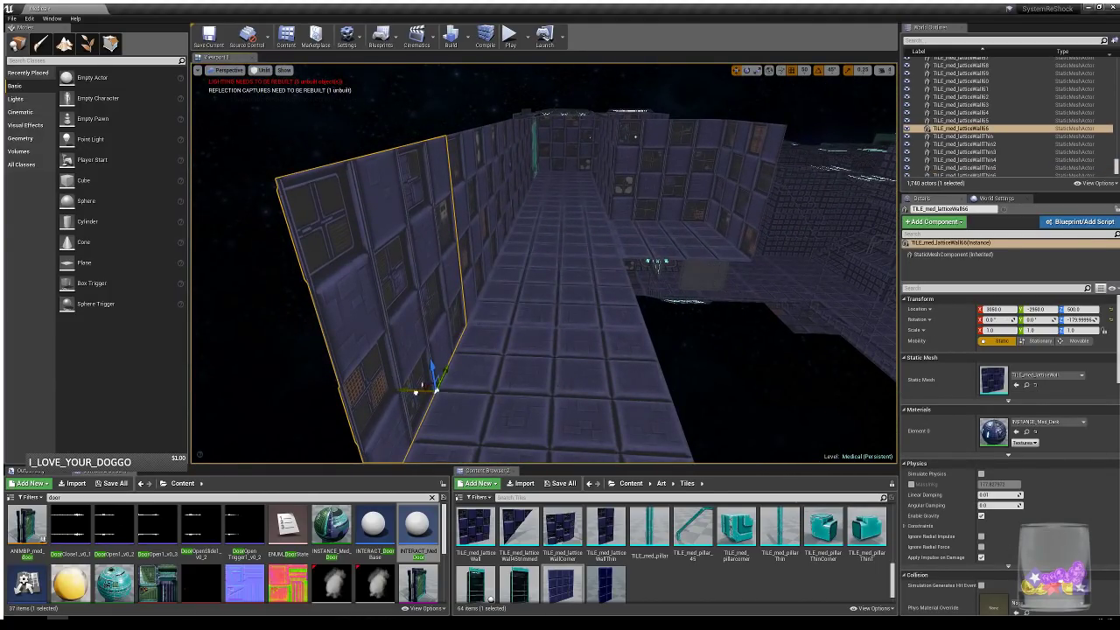
- Copy the last outer wall tile to the opposite side, rotate it 180° and place it beside the branch opening
left_click_drag(416, 392, 721, 427, "alt")
key("e")
key("w")
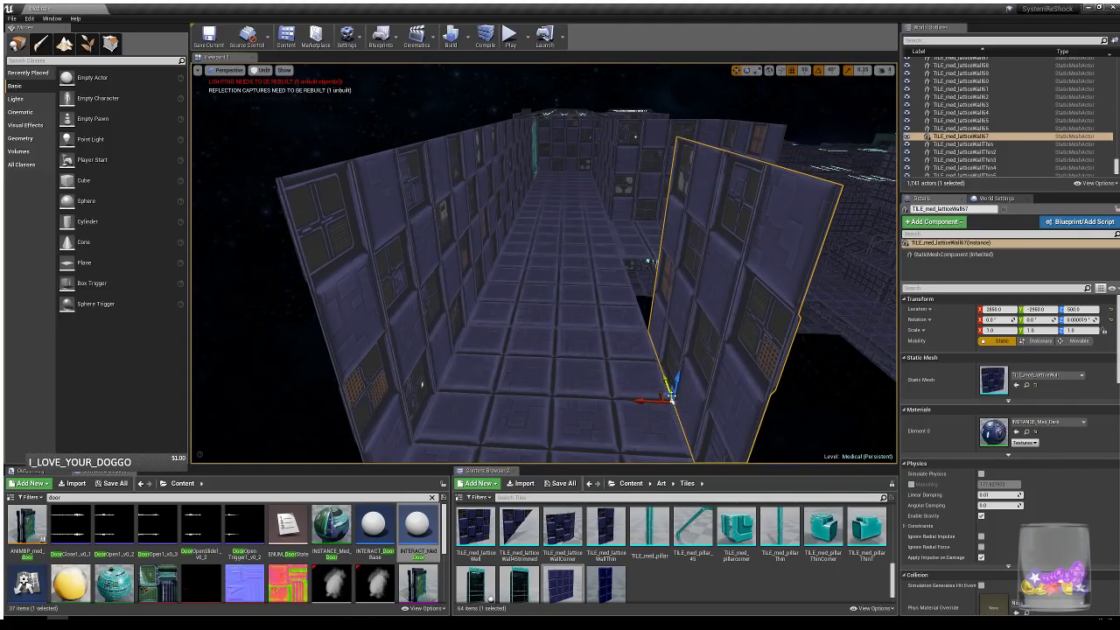
left_click_drag(667, 379, 631, 275)
right_click_drag(632, 275, 641, 238)
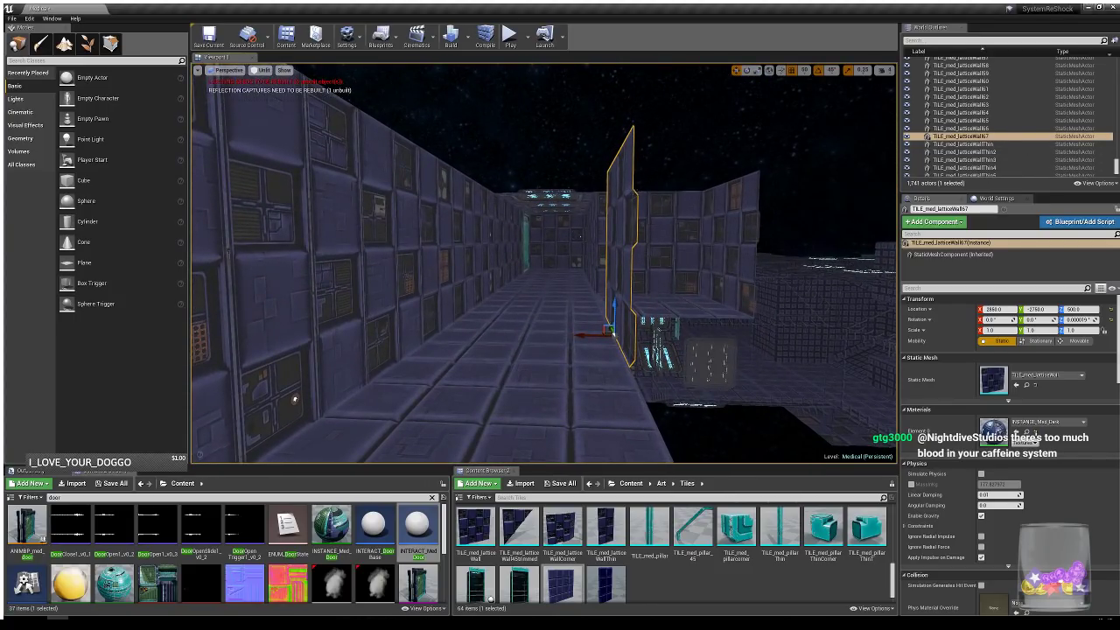
right_click_drag(648, 156, 626, 161)
right_click_drag(627, 229, 624, 233)
- Copy the passage's ceiling light tiles together along the lengthened passage to cover its uncovered part
left_click(629, 225)
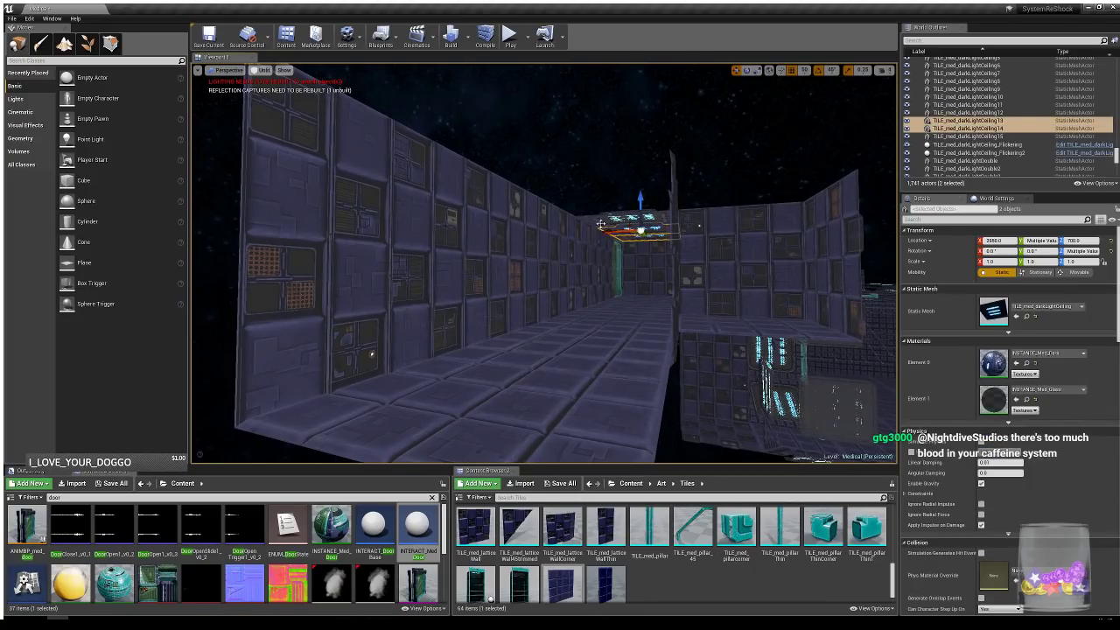
left_click_drag(634, 226, 537, 144, "alt")
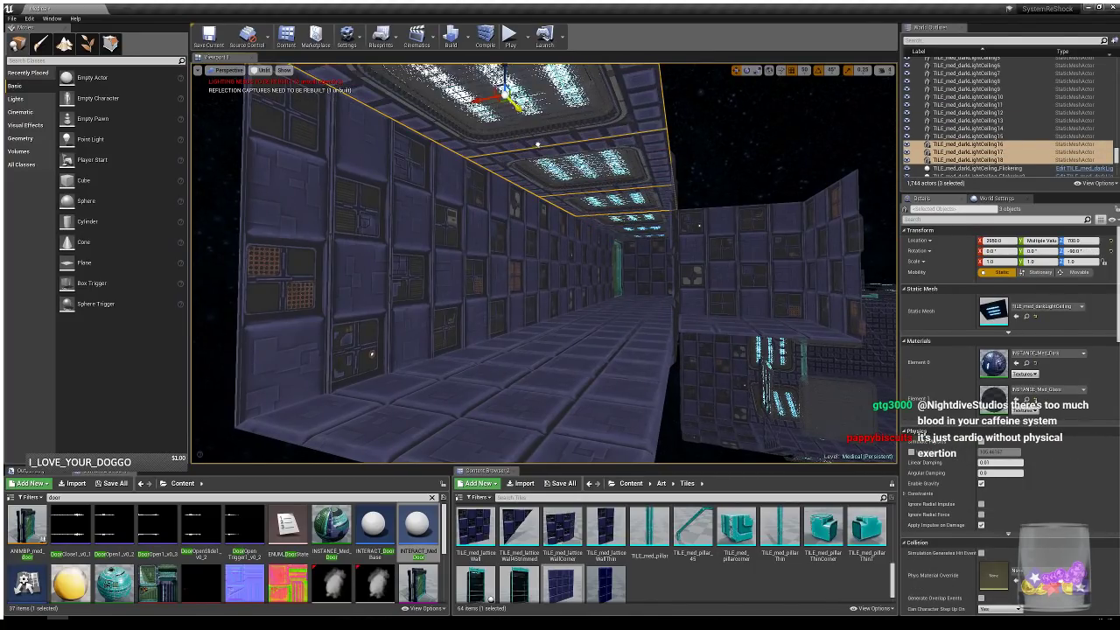
right_click_drag(598, 267, 630, 260)
key("Escape")
key("w")
- Place a TILE_med_darkCeilingVar1 tile over the side branch next to the passage's ceiling lights
left_click(514, 184)
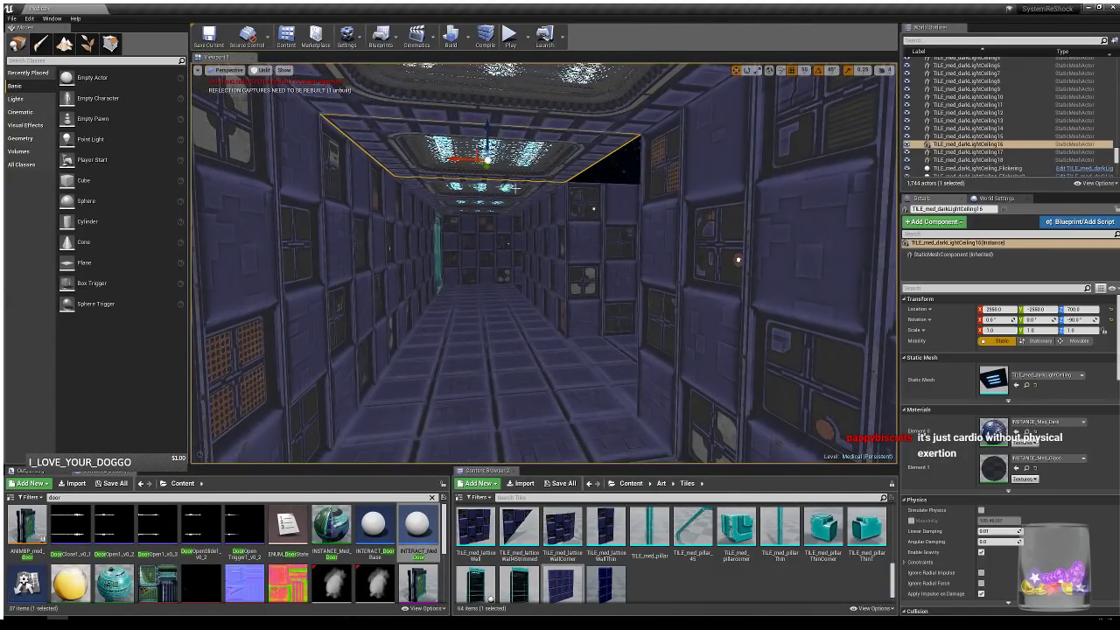
scroll(657, 571, "up", 3)
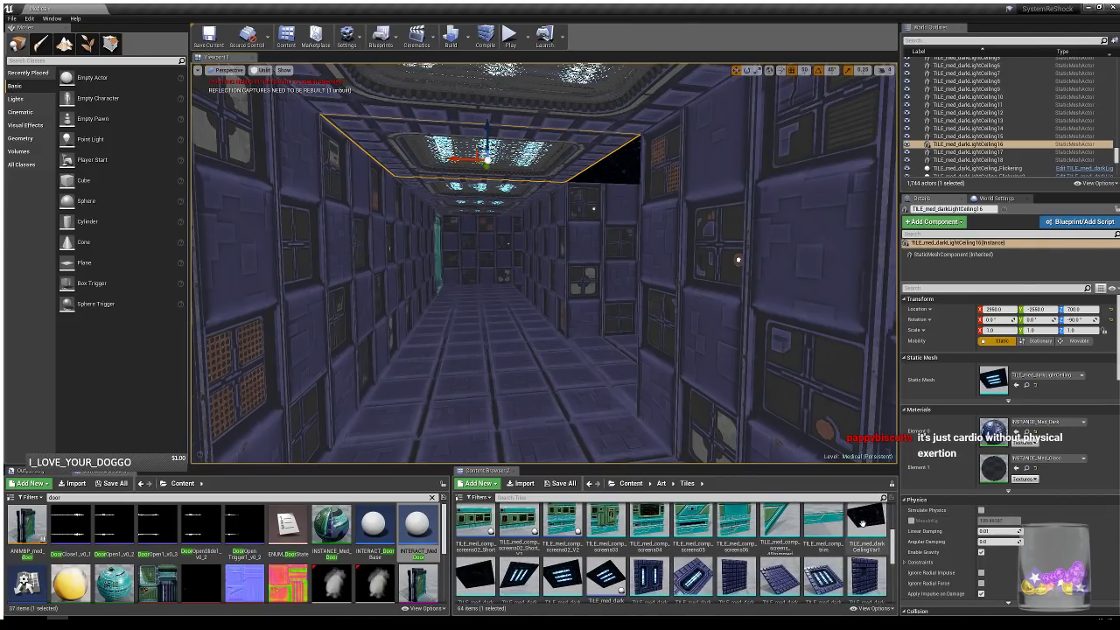
left_click_drag(863, 523, 666, 179)
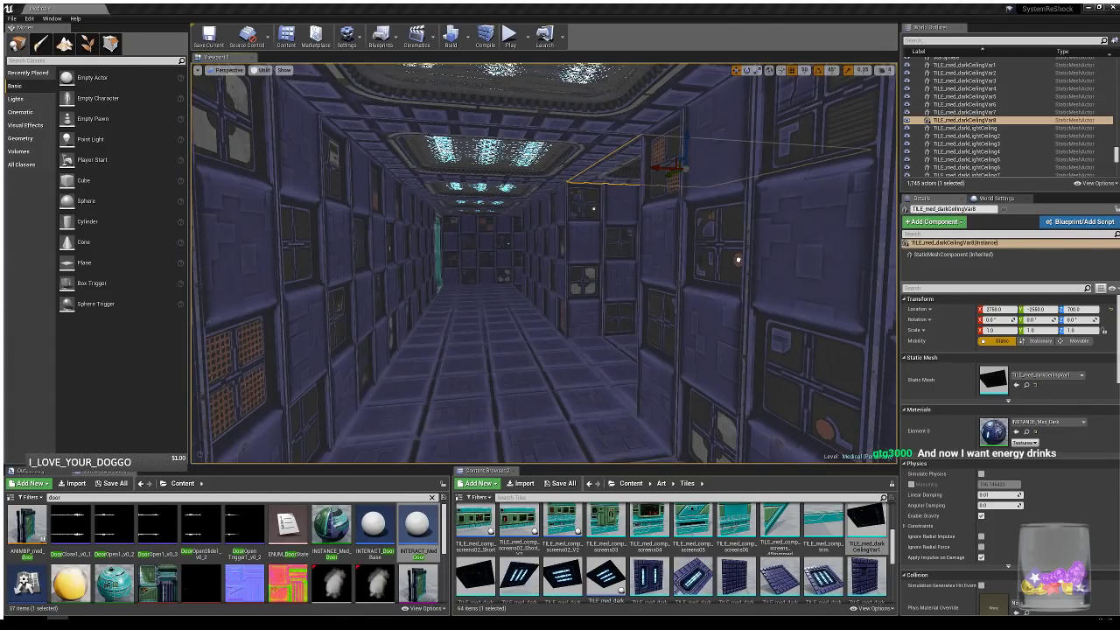
right_click_drag(595, 254, 492, 299)
- Select the power station with its light, floor grates and surrounding alcove pieces, and copy the whole alcove over toward the new passage
left_click(538, 346)
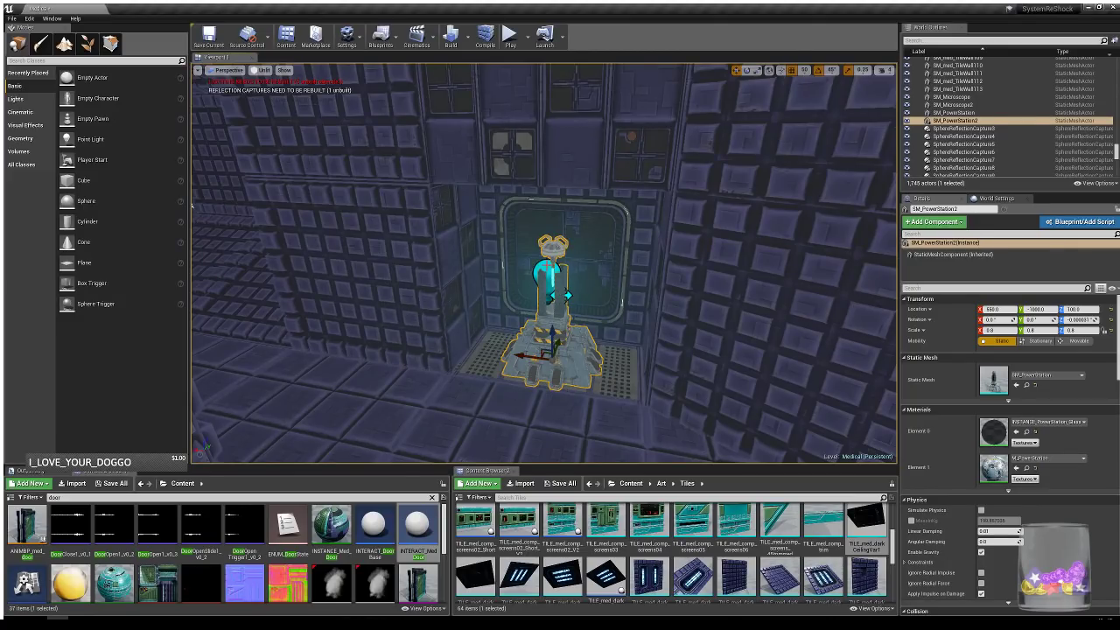
left_click(546, 266, "ctrl")
left_click(490, 353, "ctrl")
left_click(463, 276, "ctrl")
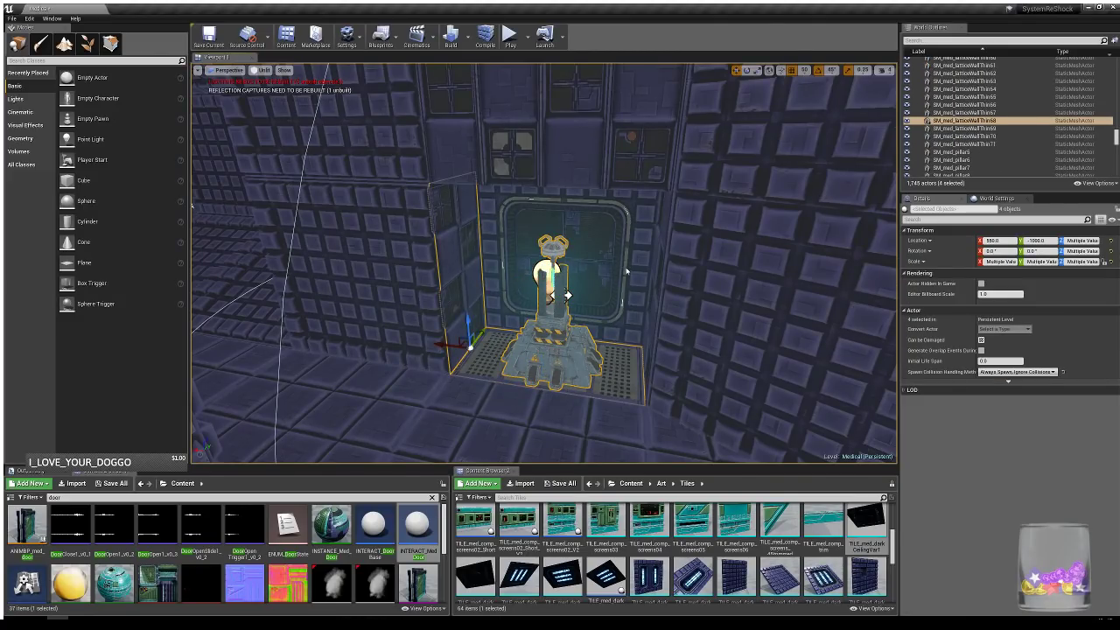
left_click(631, 292, "ctrl")
left_click(655, 295, "ctrl")
right_click_drag(567, 295, 667, 347)
left_click(571, 202, "ctrl")
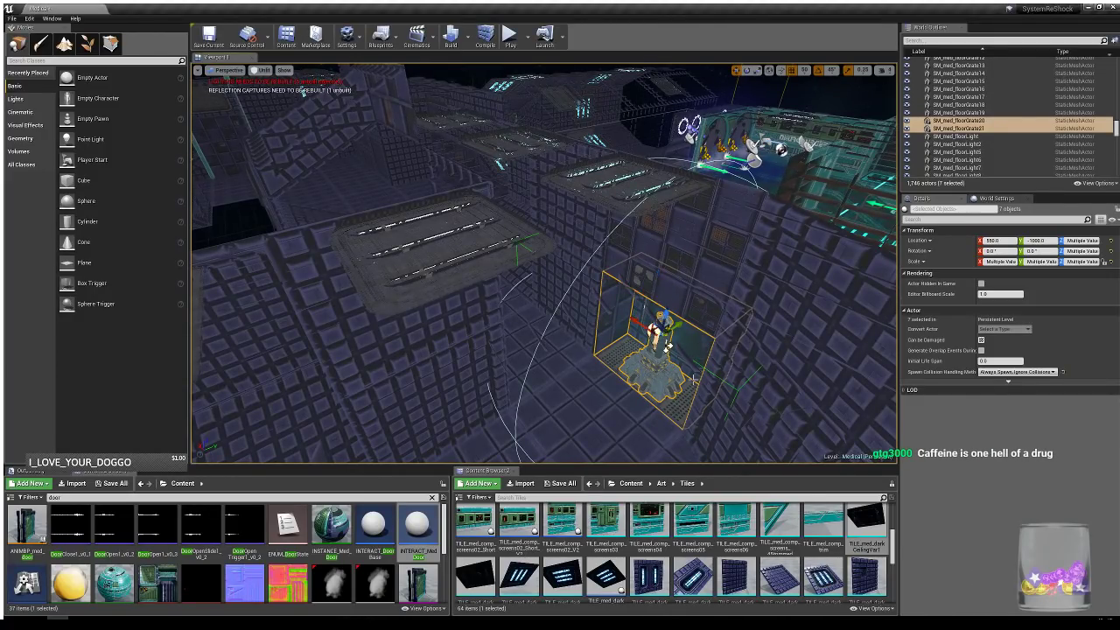
right_click_drag(691, 245, 779, 418)
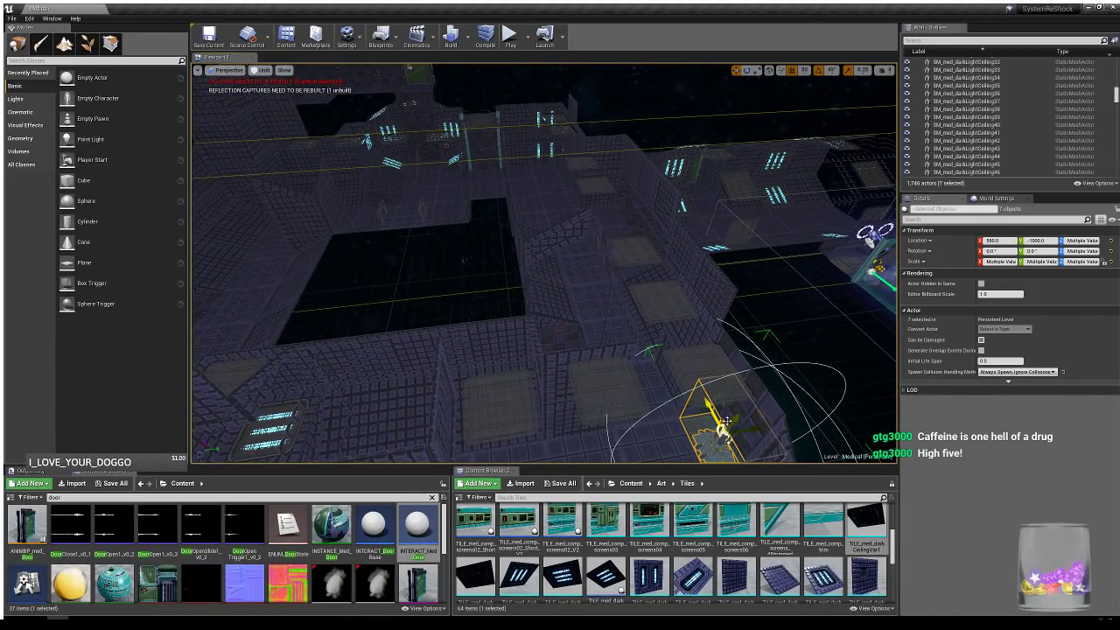
left_click_drag(726, 422, 325, 114, "alt")
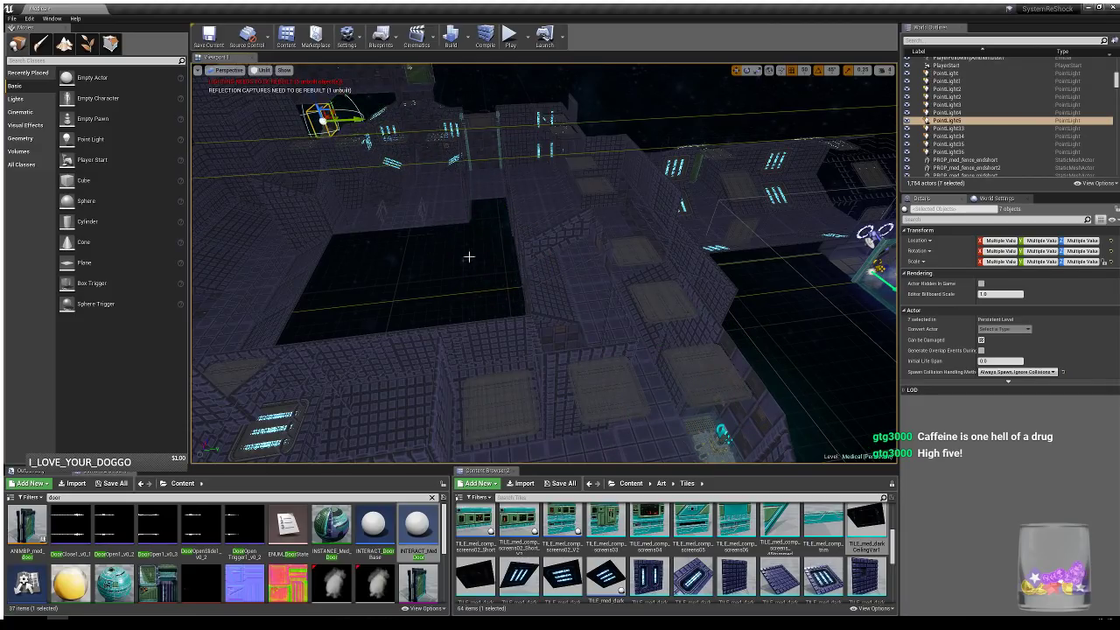
- Delete the lattice tile closing the side branch, and rotate and move the power station alcove copy into that opening
right_click_drag(468, 257, 284, 258)
left_click_drag(651, 279, 597, 247)
right_click_drag(598, 246, 622, 114)
right_click_drag(636, 158, 630, 311)
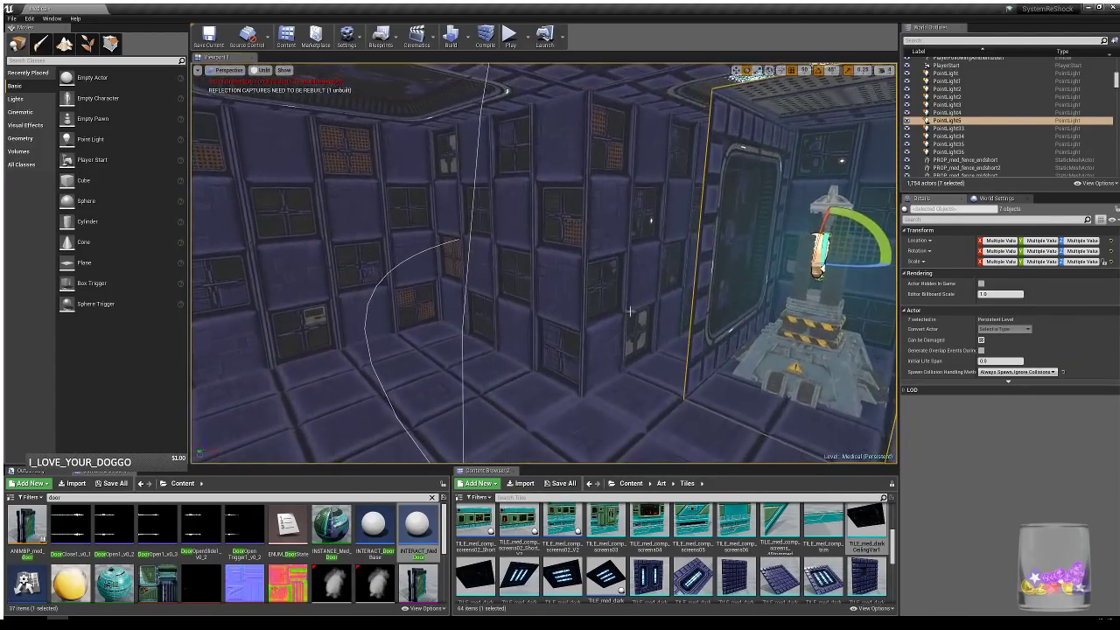
left_click(425, 254)
key("Delete")
left_click(819, 261)
key("w")
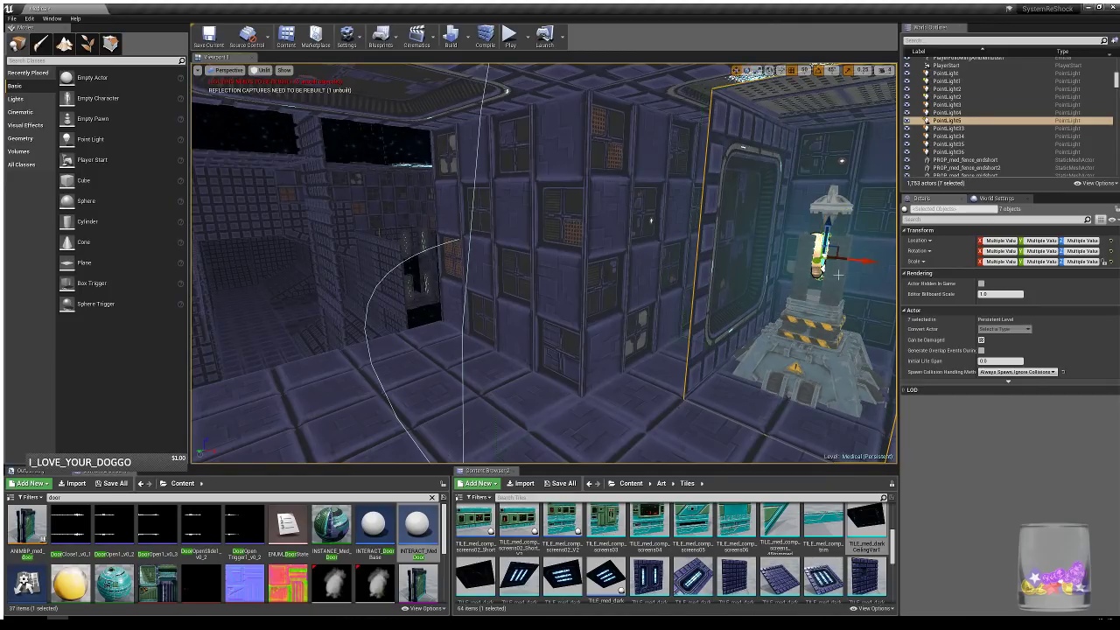
left_click_drag(857, 262, 323, 251)
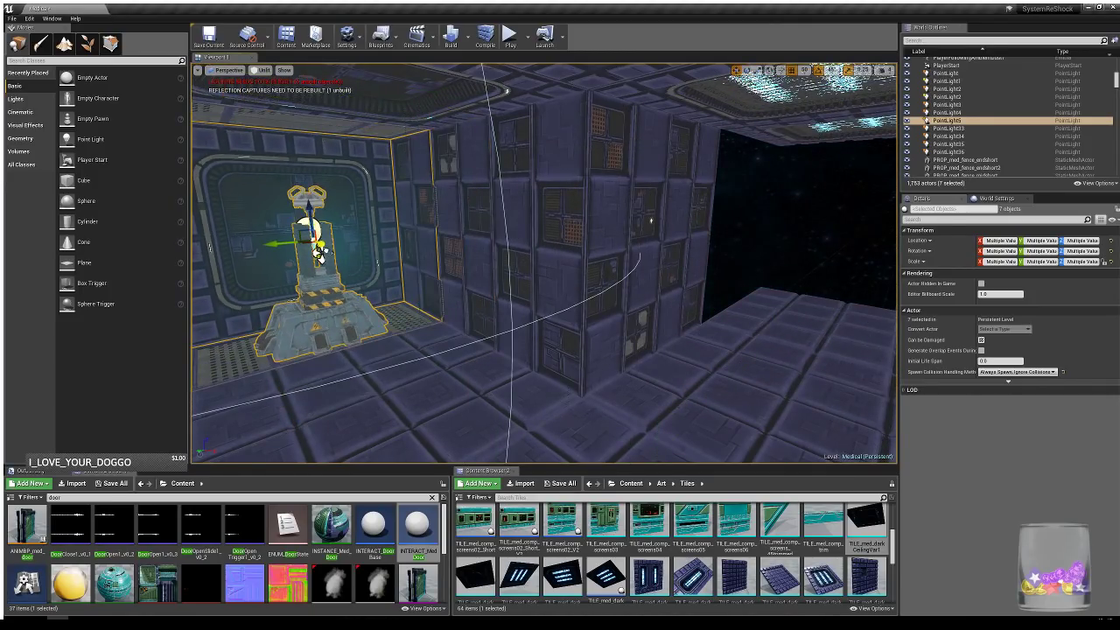
right_click_drag(568, 278, 448, 282)
key("Escape")
right_click_drag(376, 153, 401, 206)
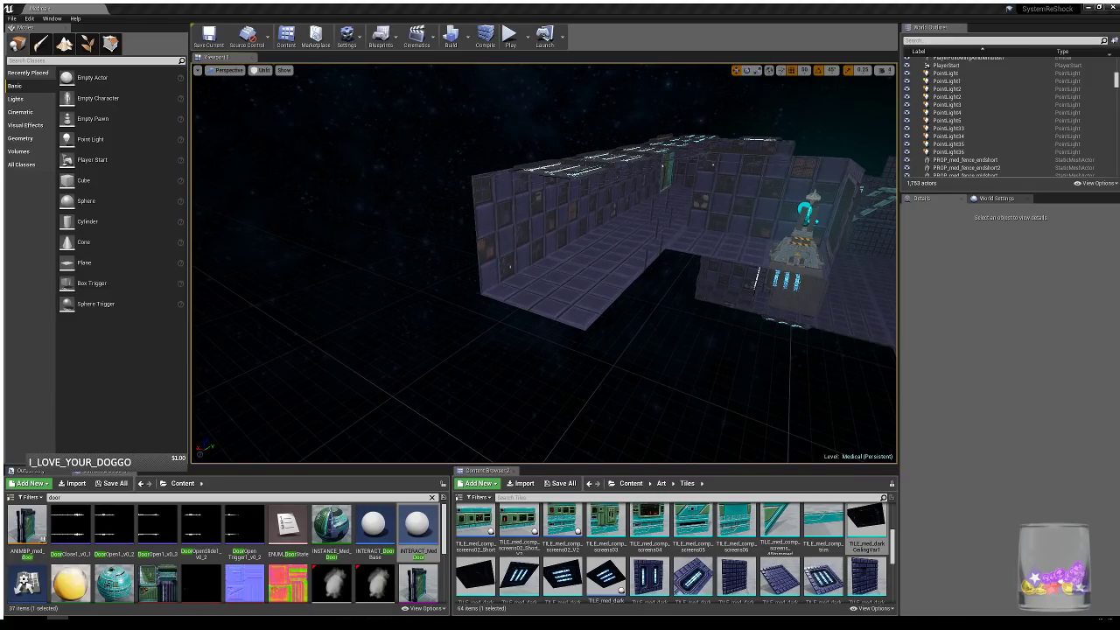
left_click(757, 232)
right_click_drag(672, 269, 693, 276)
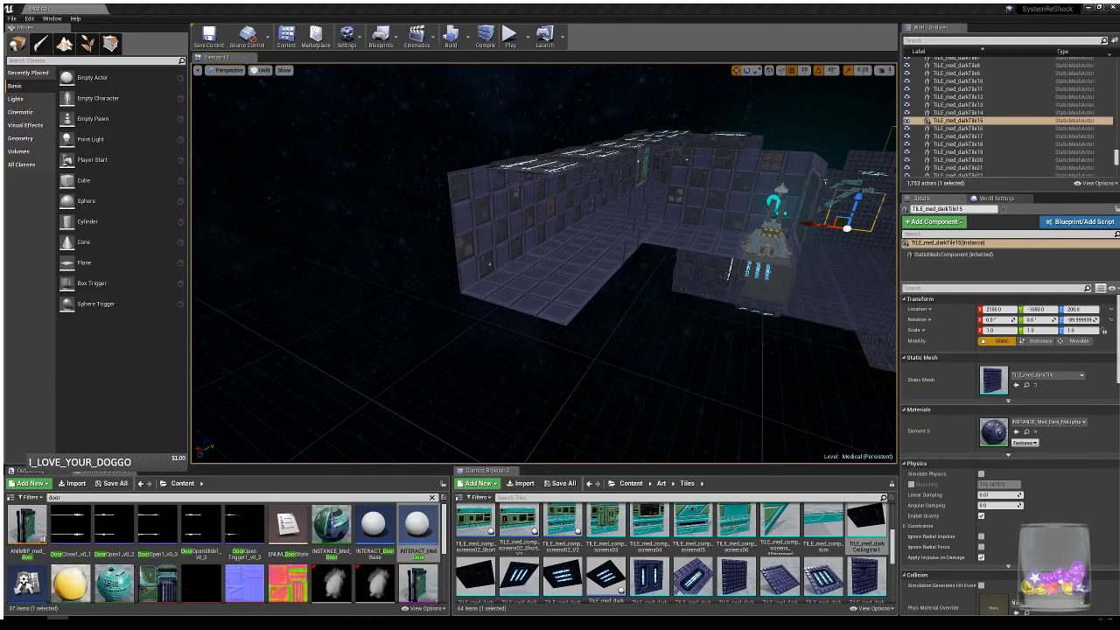
left_click(687, 17)
right_click_drag(671, 201, 647, 241)
mouse_move(519, 210)
right_mouse_down()
mouse_move(492, 208)
mouse_move(503, 194)
mouse_move(518, 210)
mouse_move(508, 214)
mouse_move(518, 210)
right_mouse_up()
right_click_drag(628, 302, 425, 272)
- Copy the passage's last floor tile repeatedly end to end to run a long floor strip at right angles past the shaft area
left_click(476, 260)
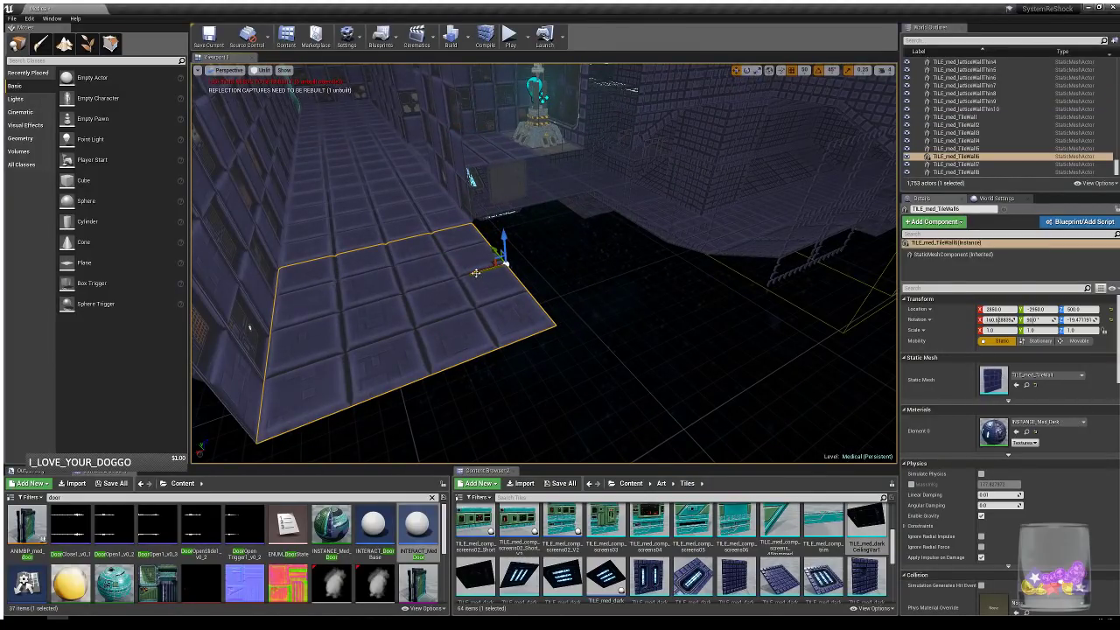
left_click_drag(475, 273, 744, 191, "alt")
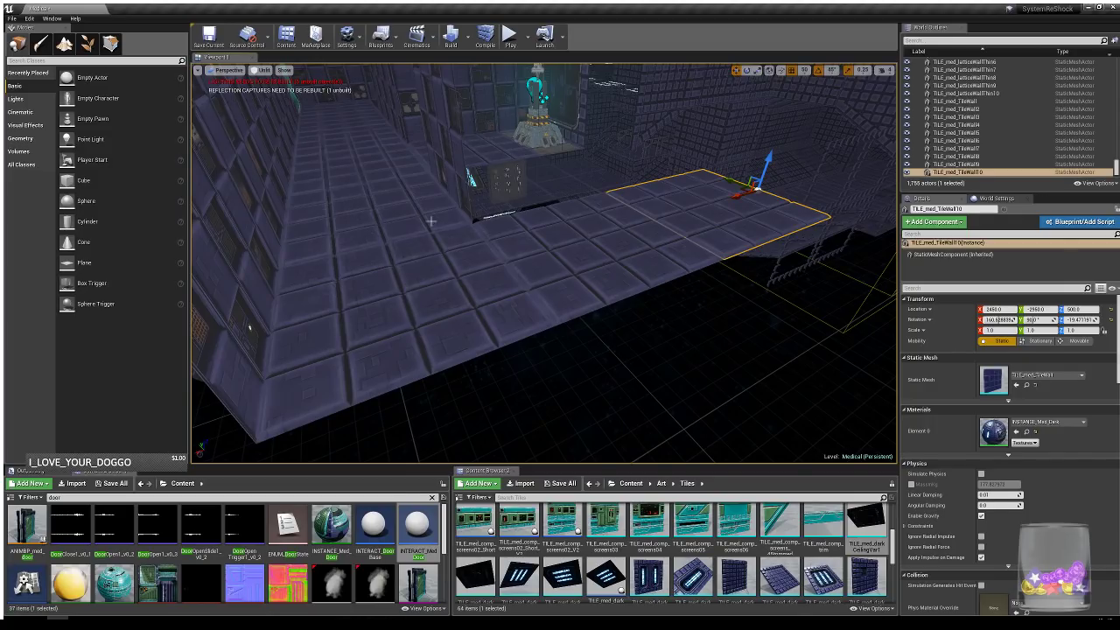
right_click_drag(430, 221, 618, 279)
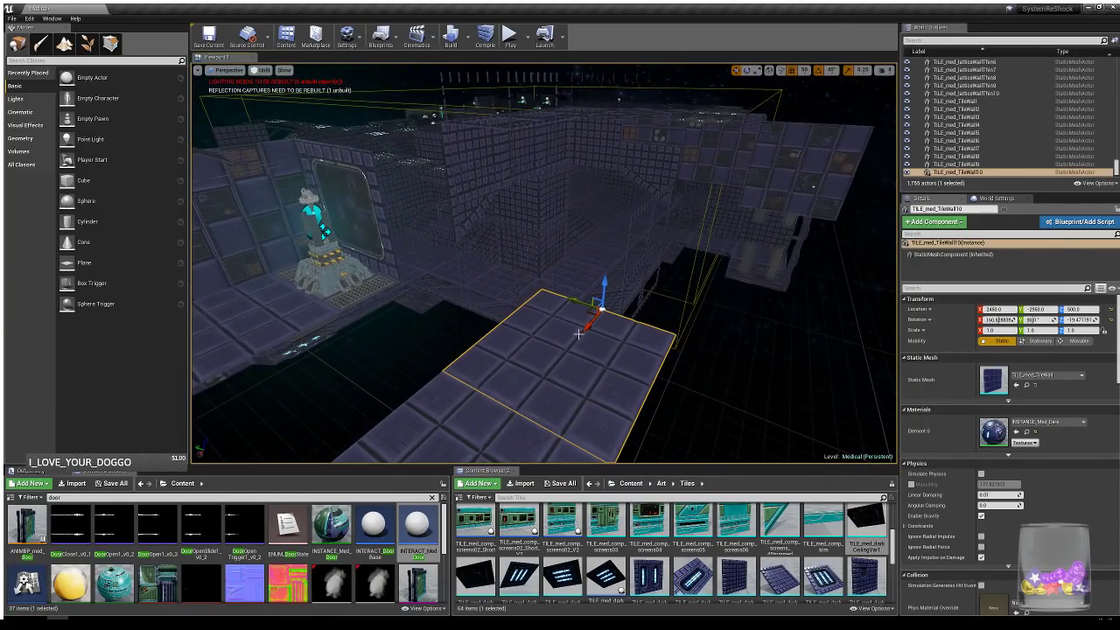
left_click_drag(588, 325, 669, 231, "alt")
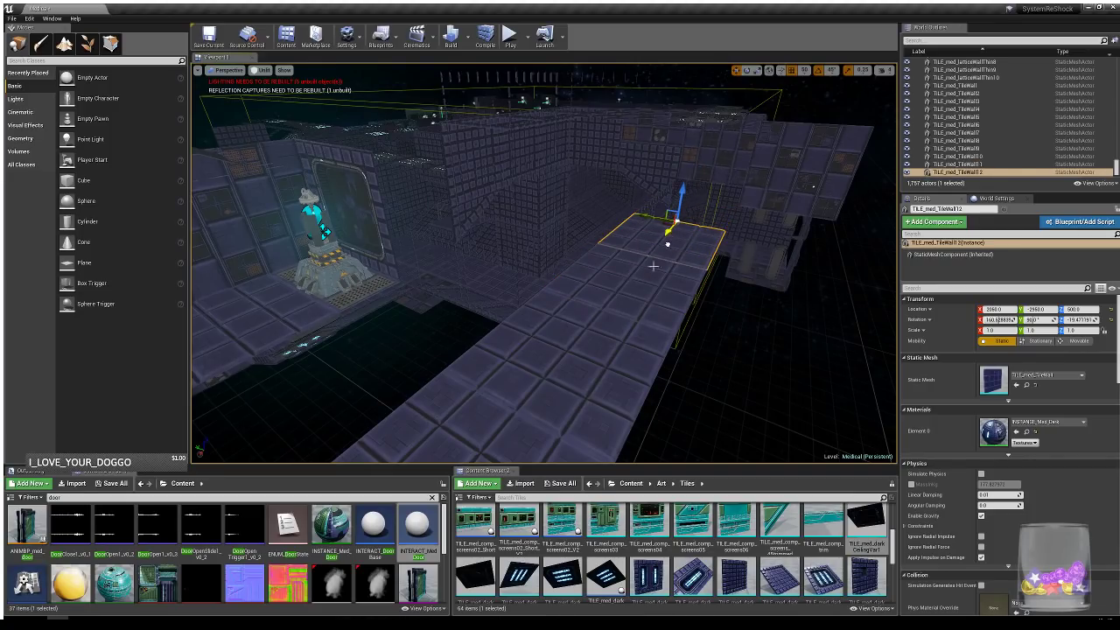
right_click_drag(655, 264, 687, 271)
left_click_drag(636, 332, 468, 214, "alt")
right_click_drag(583, 353, 411, 358)
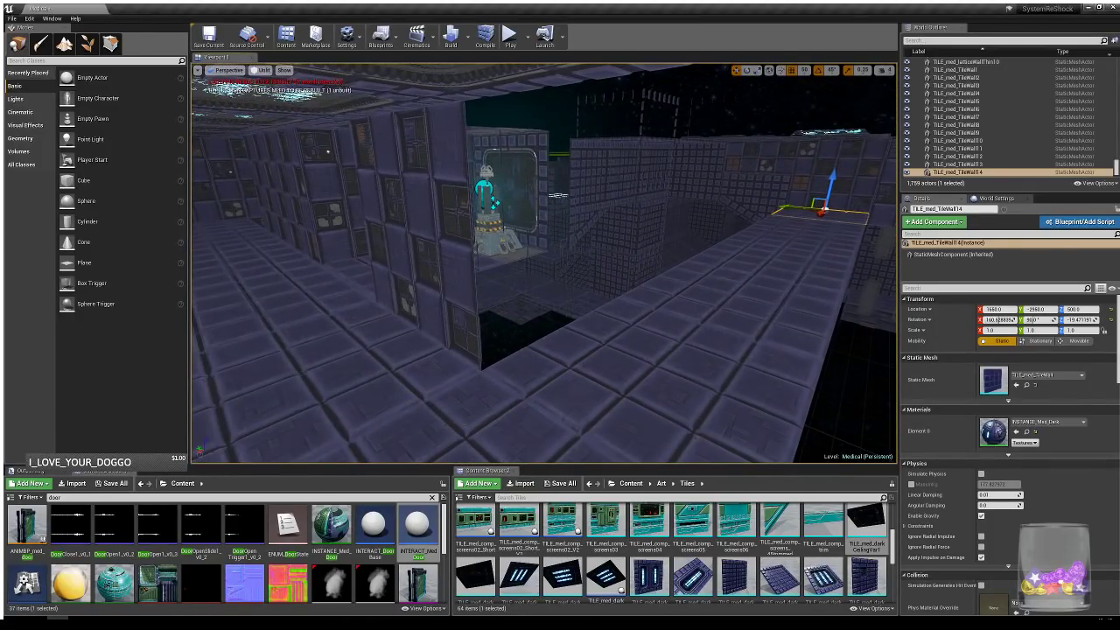
- Inspect the corner wall tile between the alcove branch and the new corridor, from inside the passage and from above
left_click(578, 326)
right_click_drag(600, 334, 548, 385)
key("w")
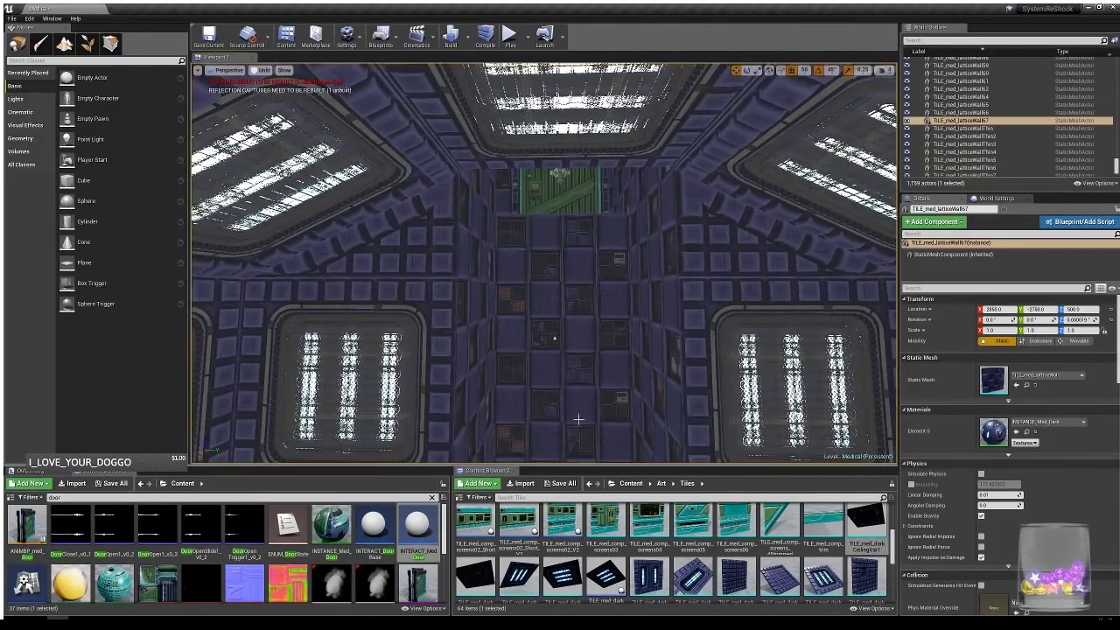
right_click_drag(547, 338, 517, 402)
key("w")
key("w")
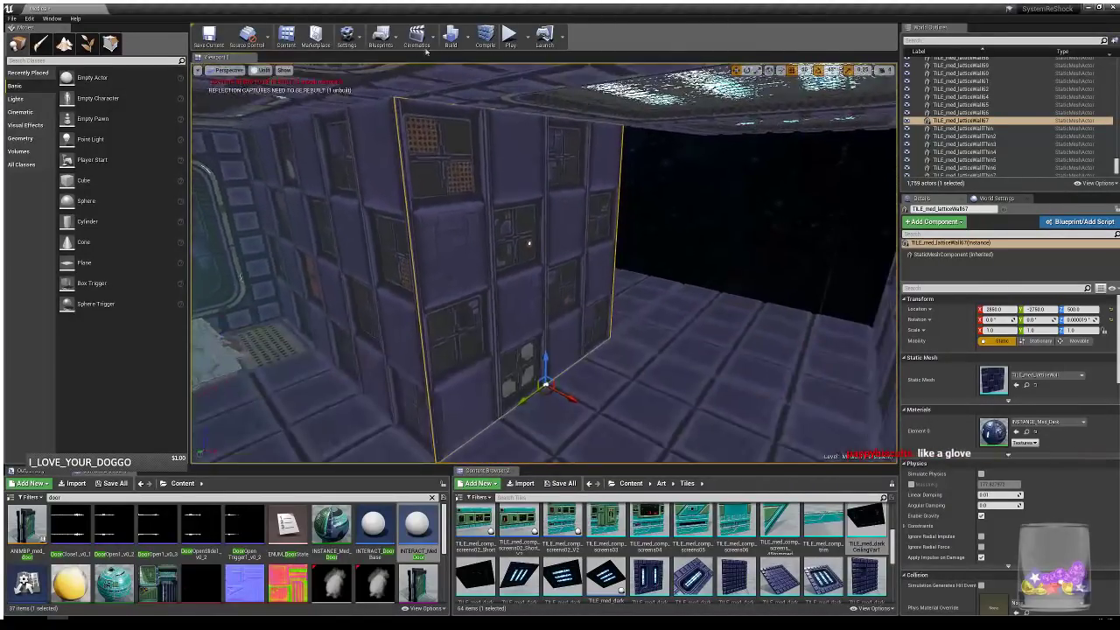
key("s")
right_click_drag(516, 262, 560, 227)
key("d")
key("a")
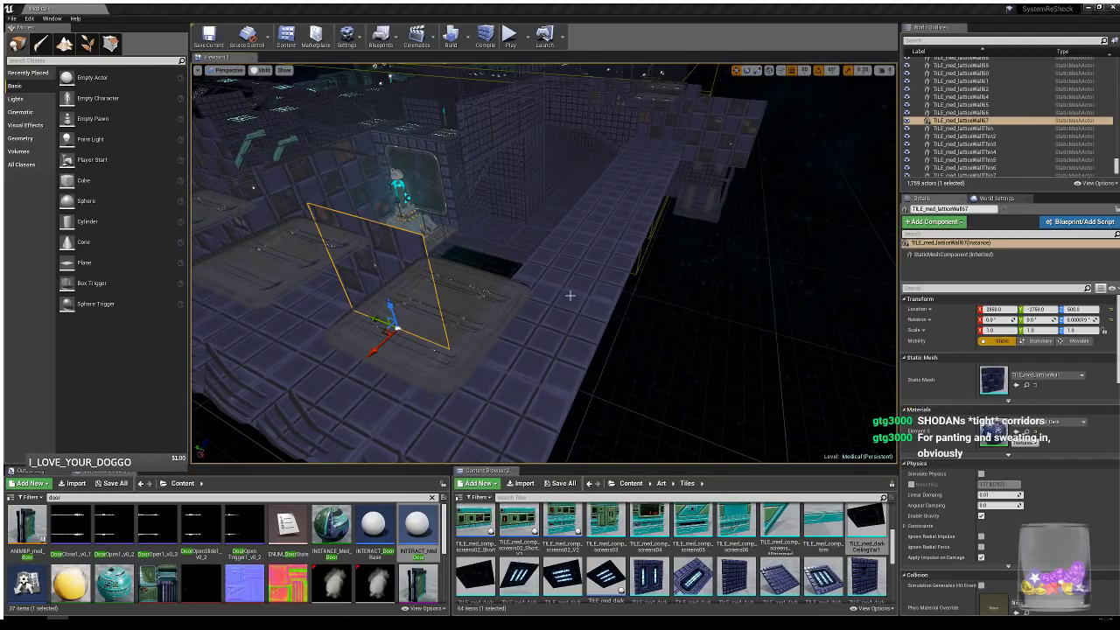
key("d")
right_click_drag(570, 296, 542, 272)
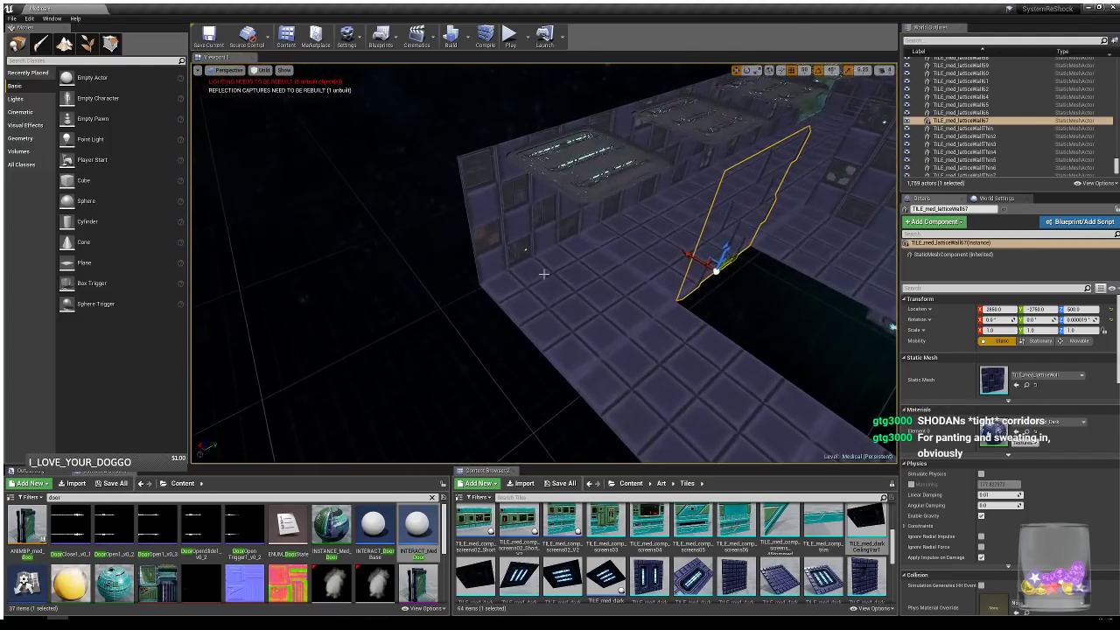
- Copy the outer wall's last lattice tile and rotate it 90° to start the wall across the passage's end along the new corridor
left_click(526, 232)
mouse_move(532, 250)
left_mouse_down("alt")
mouse_move(498, 350)
mouse_move(525, 251)
left_mouse_up("alt")
key("e")
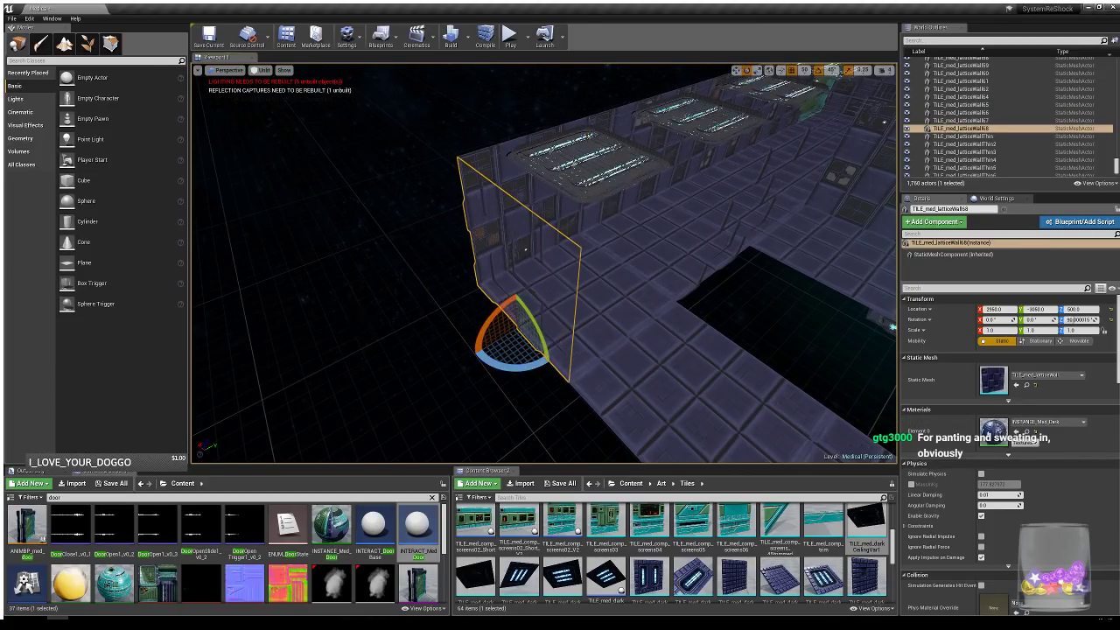
key("d")
right_click_drag(525, 250, 328, 230)
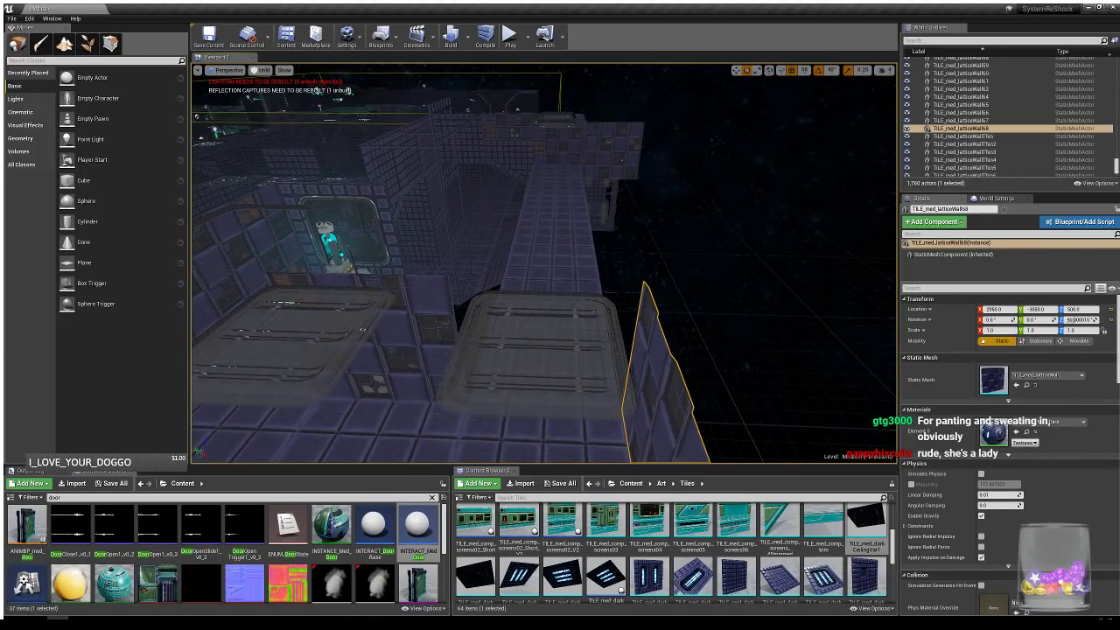
- Copy the last lattice wall tile beside the power station alcove and rotate it -90° to start the new corridor's inner wall
left_click(385, 376)
key("w")
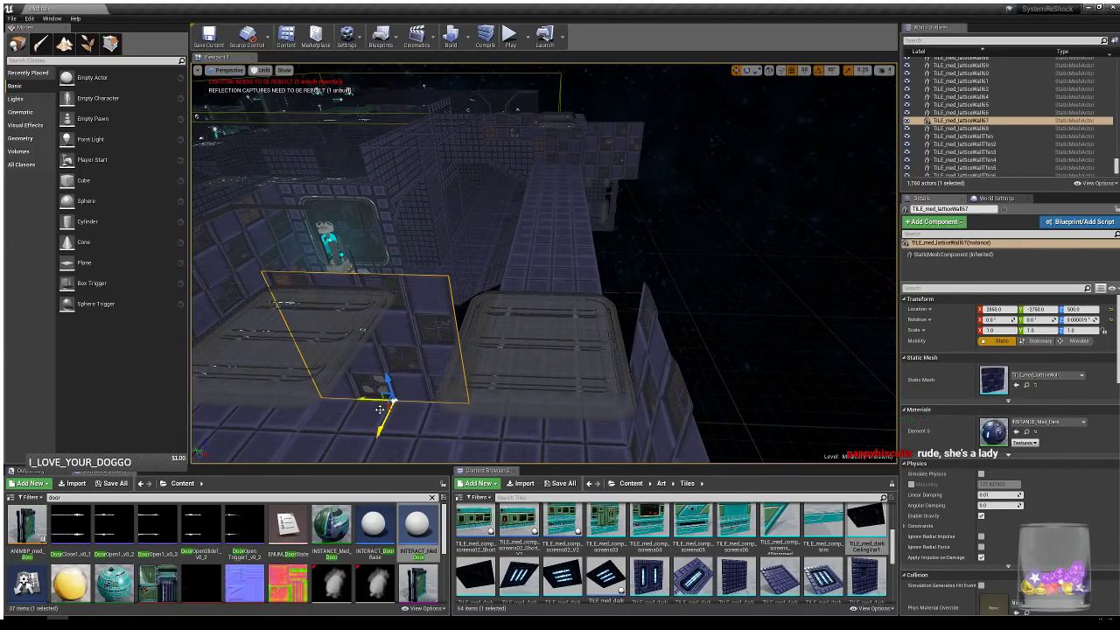
left_click_drag(380, 410, 475, 354, "alt")
key("e")
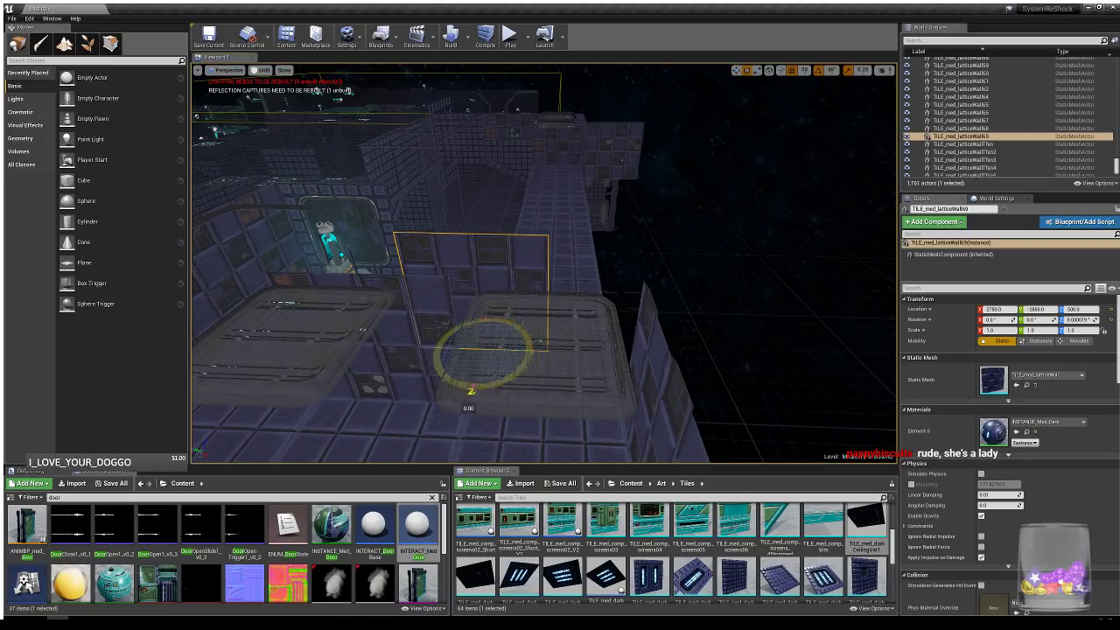
left_click_drag(470, 404, 645, 353)
key("d")
right_click_drag(648, 353, 505, 353)
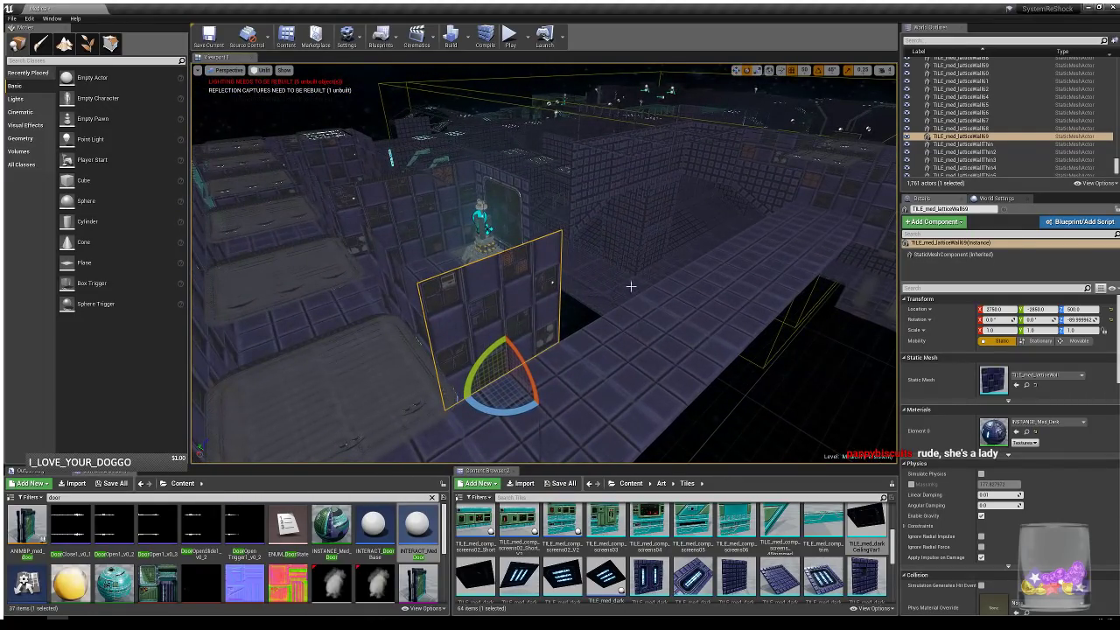
- Try to extend the corridor's inner wall with a full-width copy of the rotated lattice tile, placed end to end
key("w")
left_click_drag(480, 387, 586, 339, "alt")
mouse_move(729, 338)
right_mouse_down()
mouse_move(770, 360)
mouse_move(729, 339)
right_mouse_up()
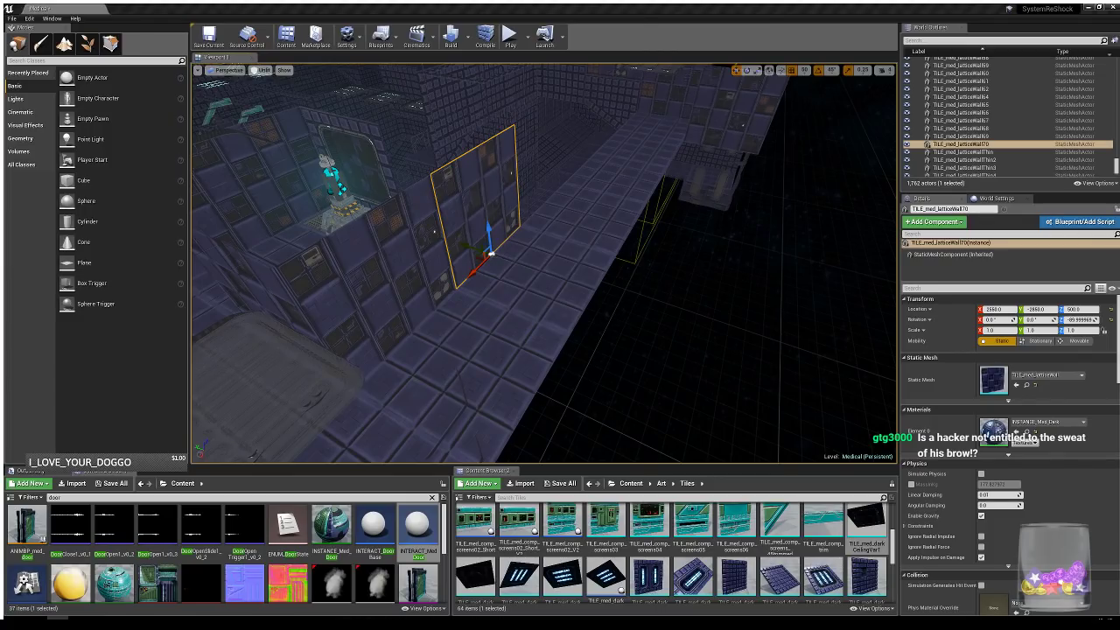
- Delete the last full-width wall copy behind the alcove and place a TILE_med_latticeWallThin tile at its spot
right_click_drag(544, 262, 367, 276)
right_click_drag(630, 282, 523, 312)
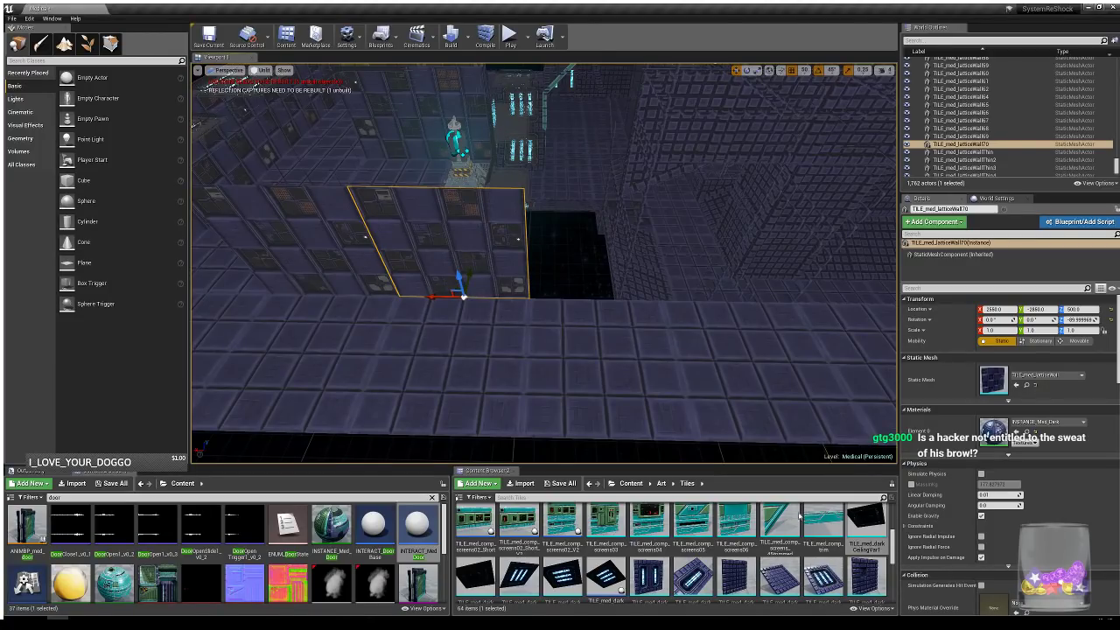
scroll(799, 515, "down", 3)
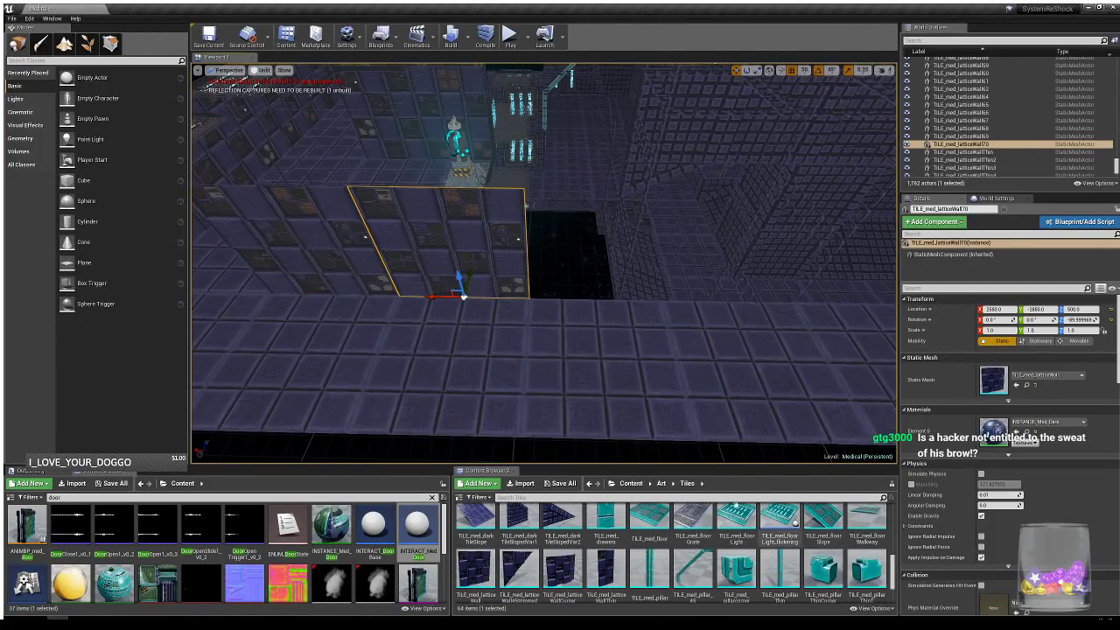
key("Delete")
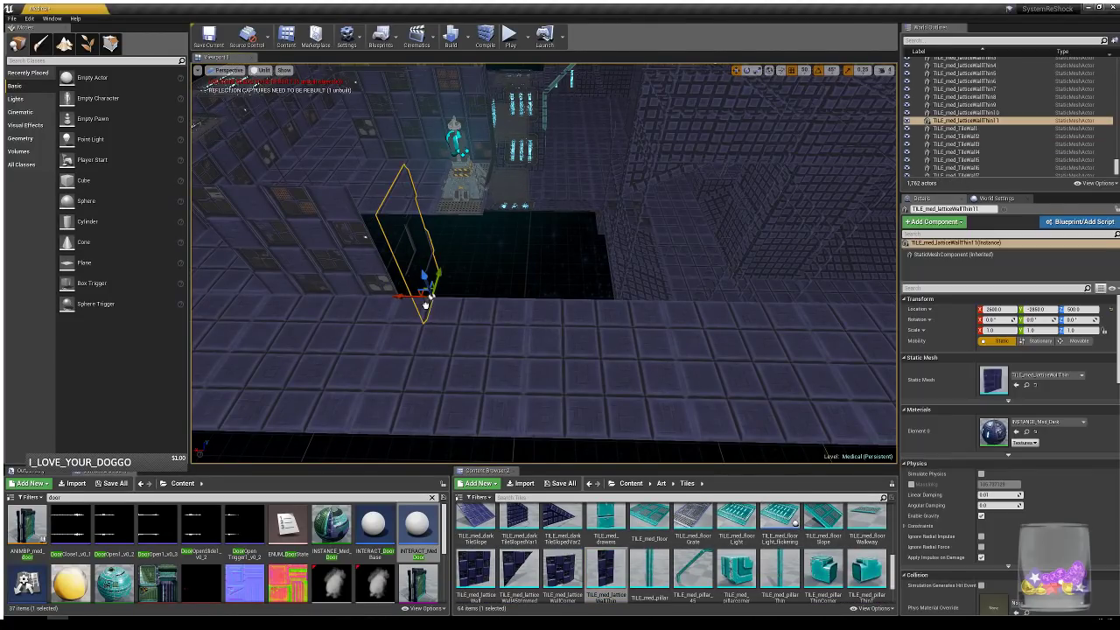